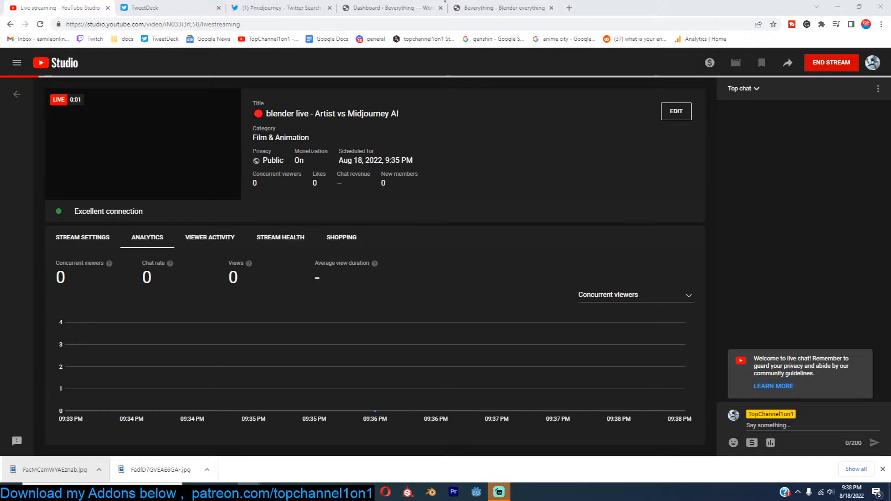
Step: Close the YouTube Studio live stream page and start a new post in the Beverything WordPress dashboard
key(alt+Tab)
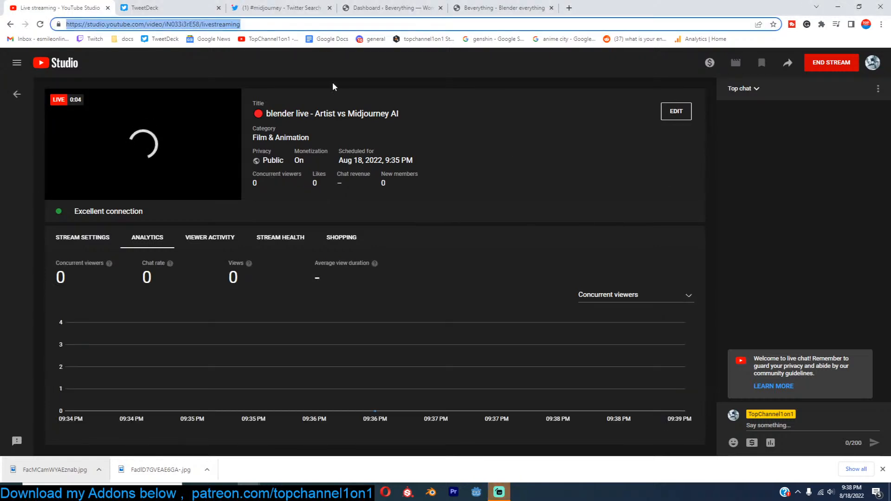
click(108, 7)
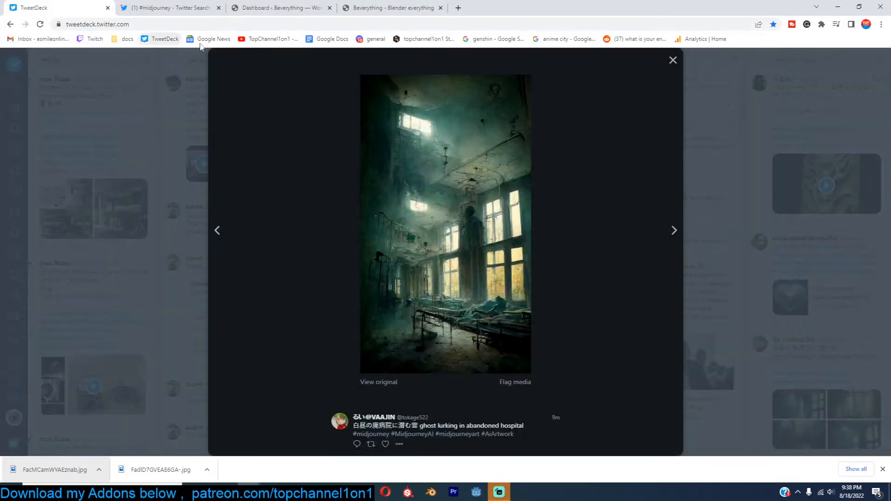
click(204, 10)
click(284, 10)
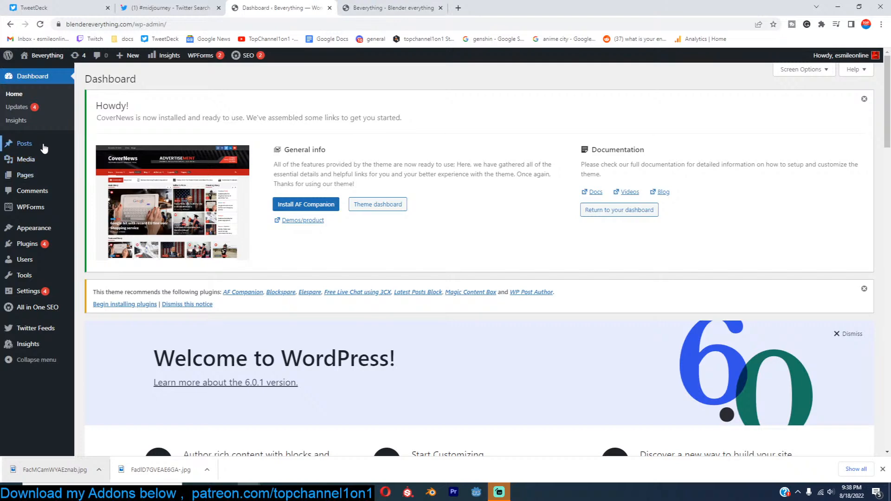
click(23, 143)
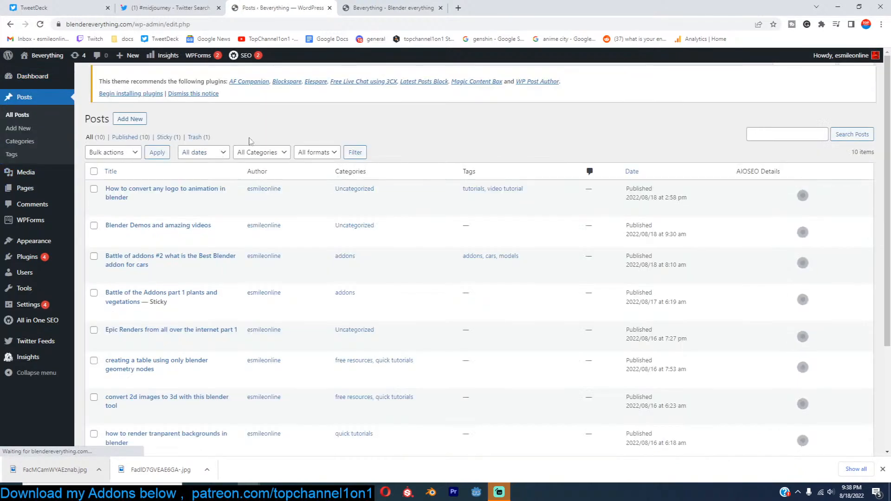
click(131, 80)
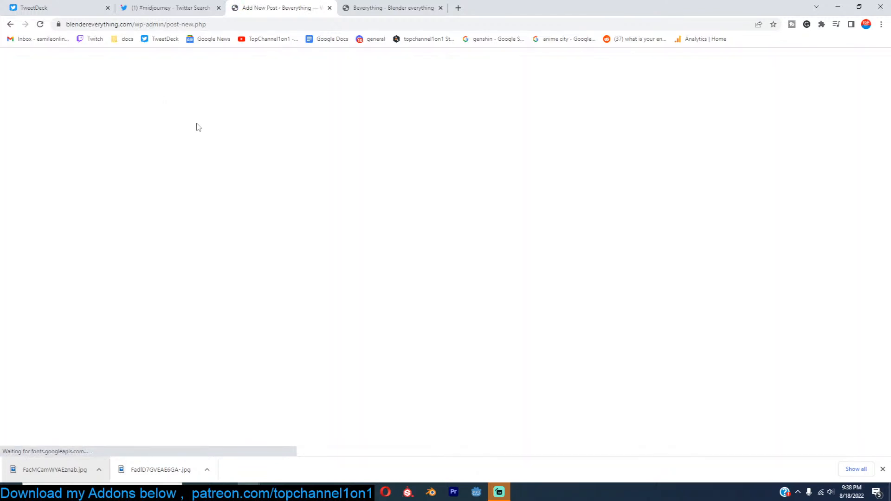
Step: Title the new post "Artist vs Ai livestream - project"
text(Ar)
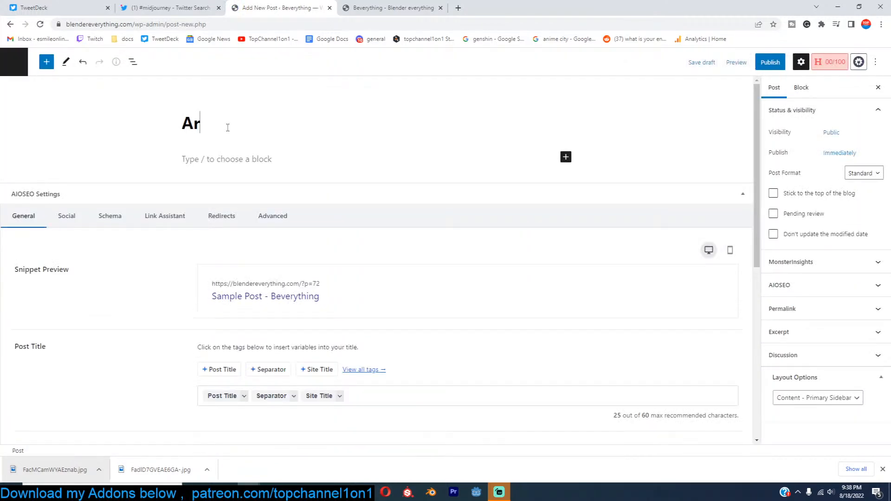
text(tist v)
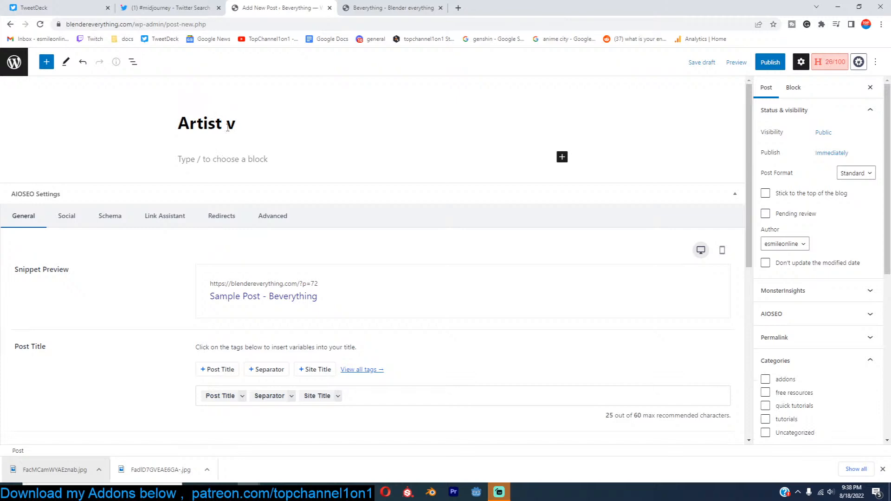
text(s A)
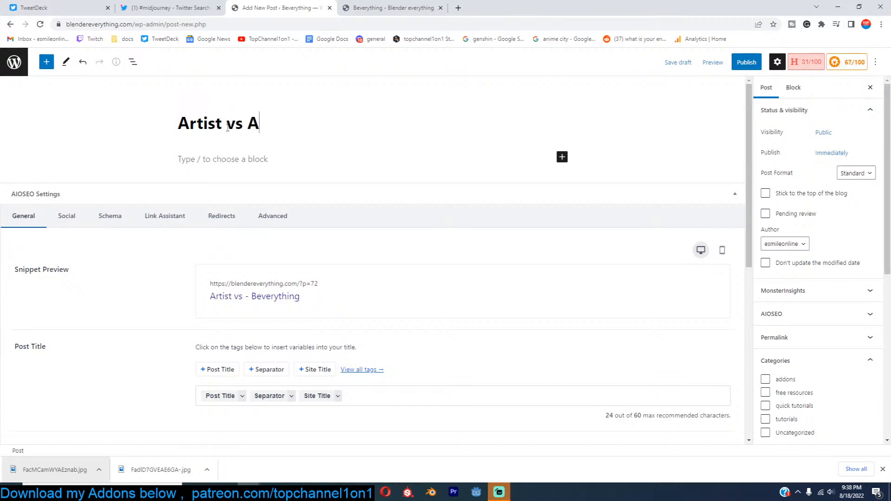
text(i live)
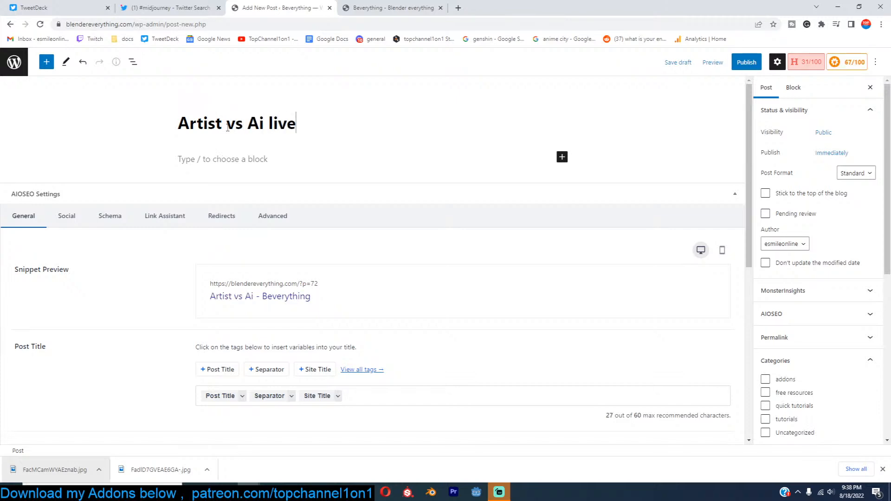
text(streat)
key(BackSpace)
text(m)
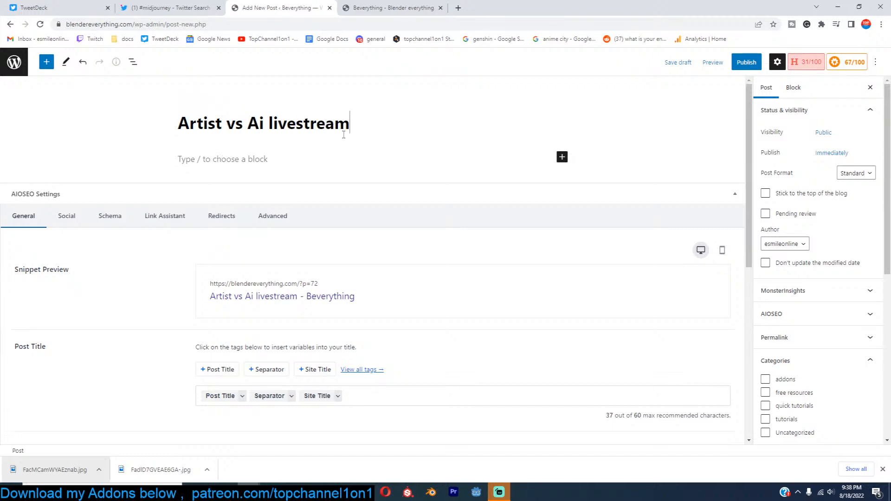
text( - pro)
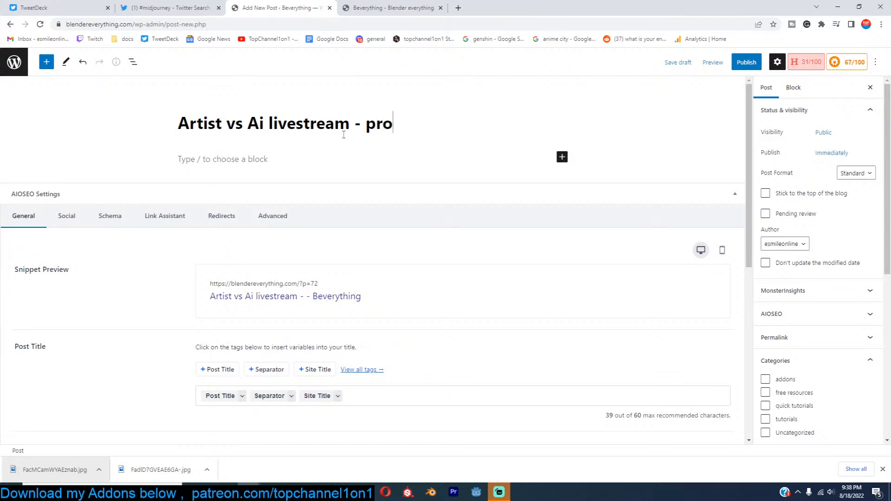
text(ject)
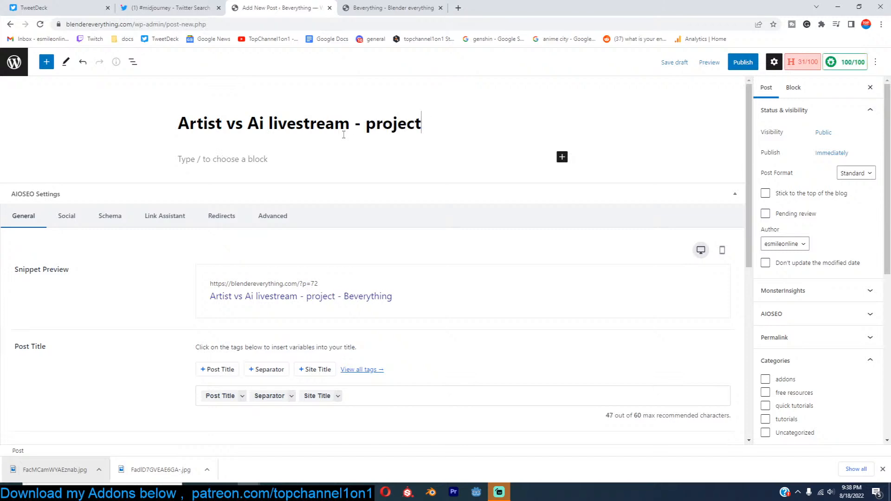
click(743, 62)
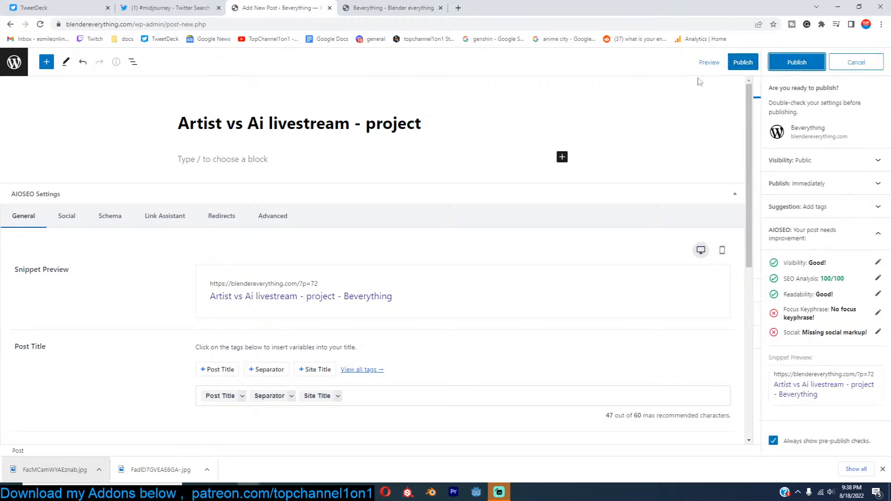
click(747, 64)
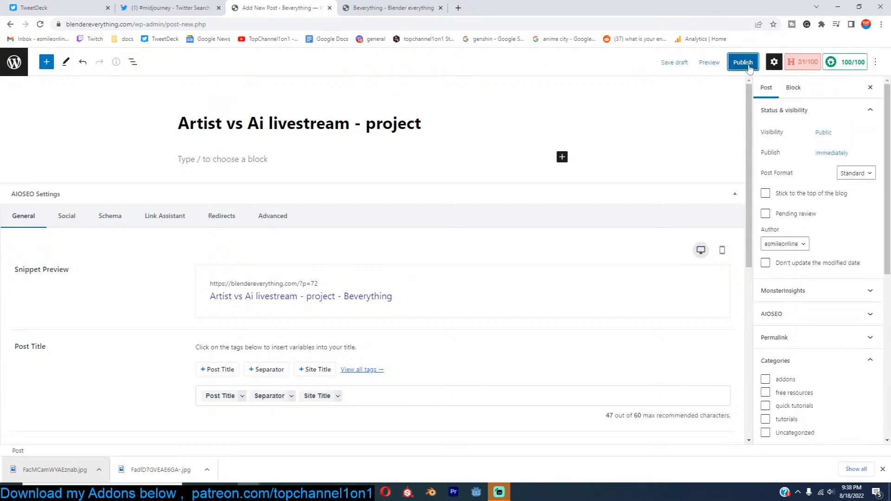
Step: View the #midjourney opera artwork on Twitter and look through the Beverything website's homepage
click(190, 8)
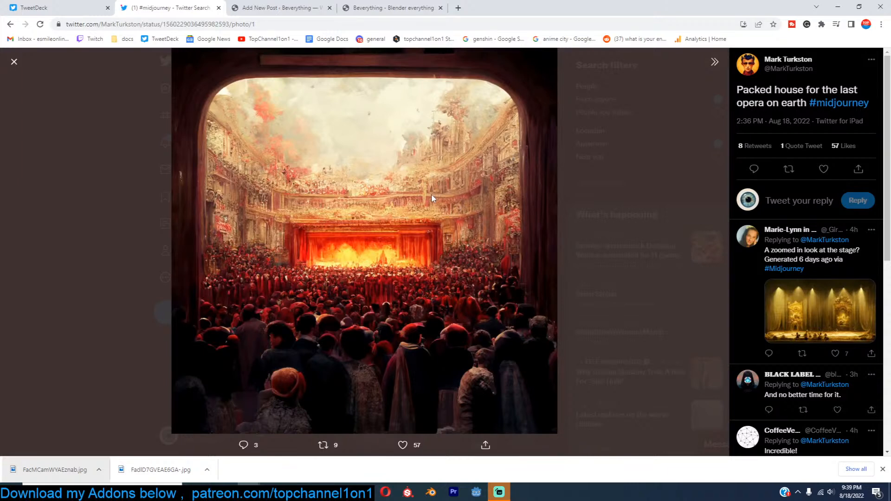
click(392, 7)
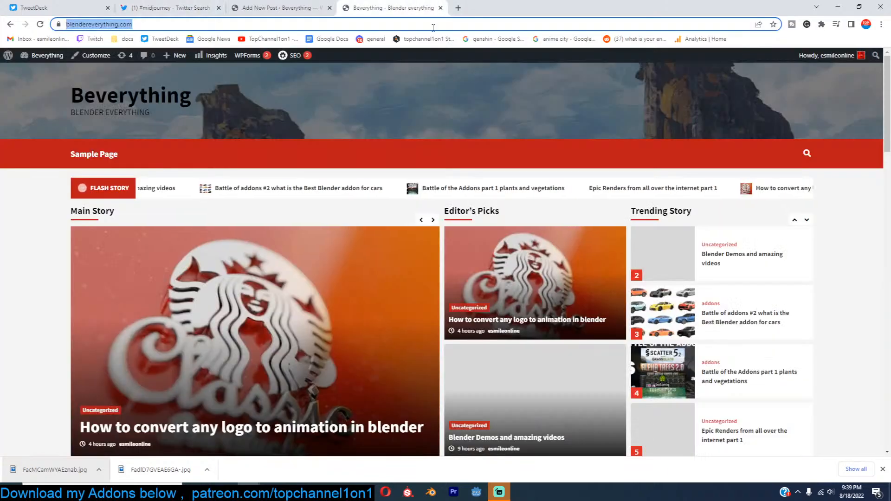
scroll(393, 370, down, 5)
scroll(393, 370, up, 6)
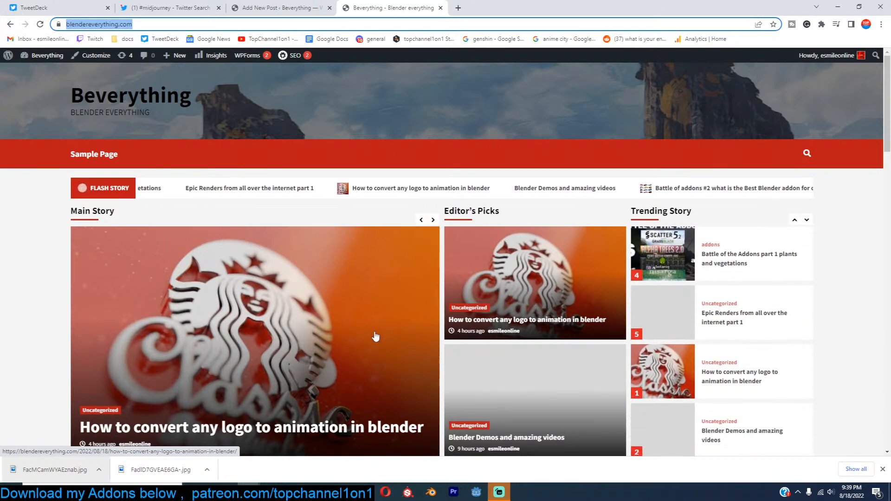
click(186, 4)
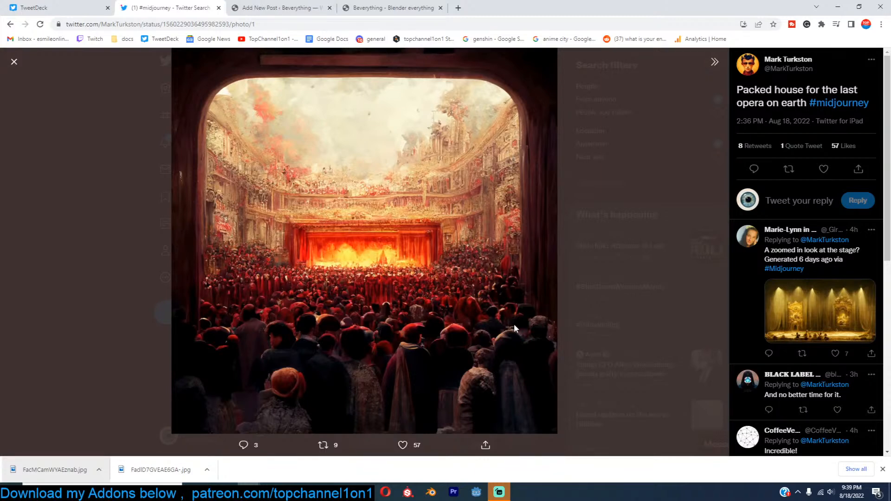
Step: Search the web for midjourney in a new browser tab and open the official Midjourney website
click(458, 7)
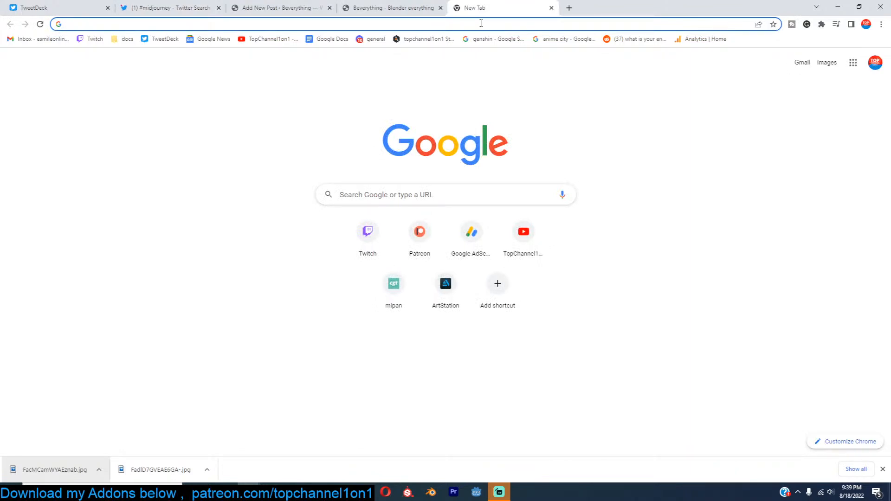
text(mid)
key(Return)
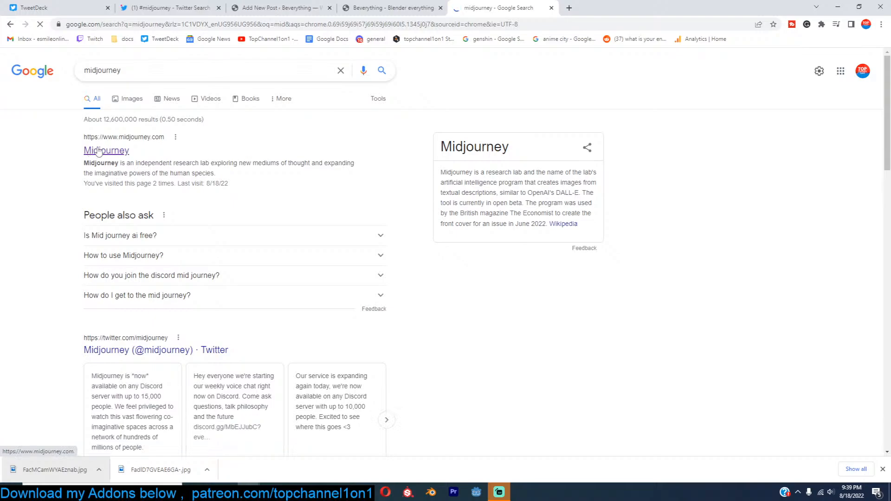
click(99, 151)
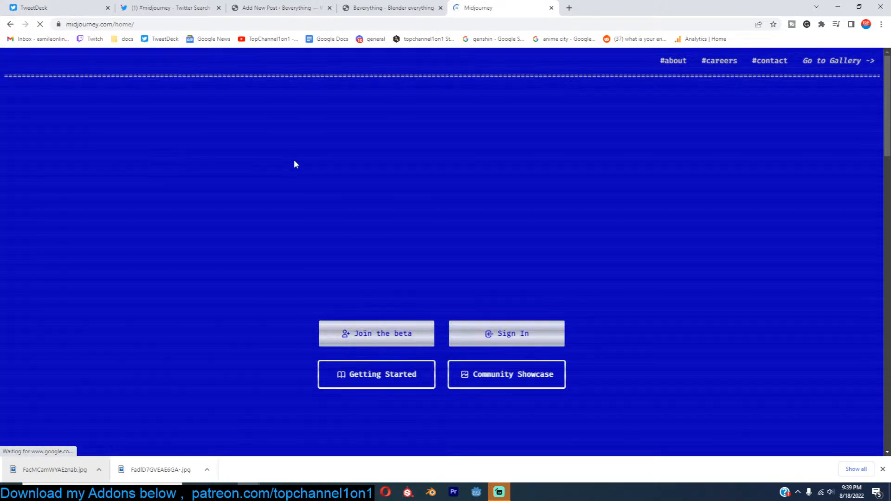
Step: Look over the Midjourney homepage and its About section, and open the Discord invitation for joining the beta
scroll(414, 295, down, 2)
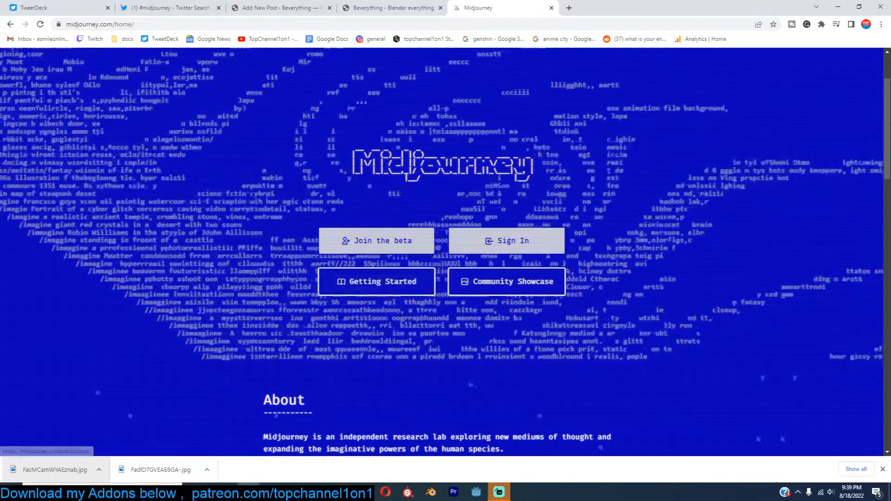
scroll(575, 230, down, 5)
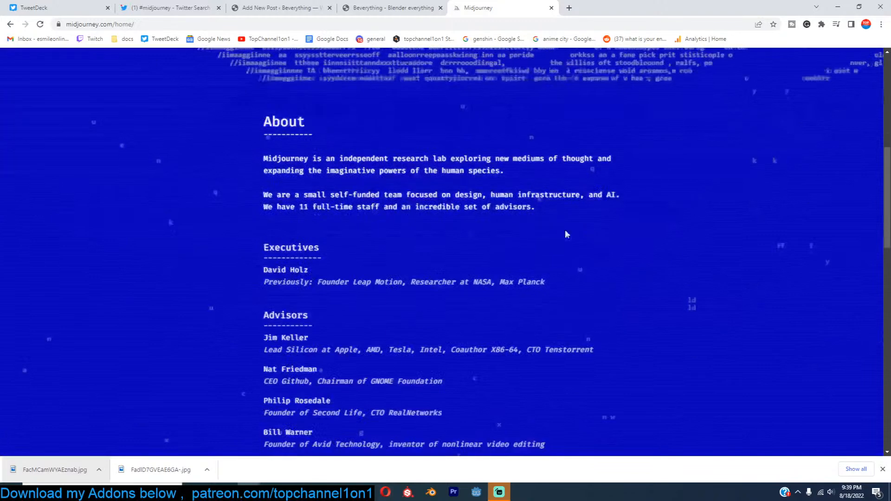
scroll(574, 230, up, 6)
click(365, 284)
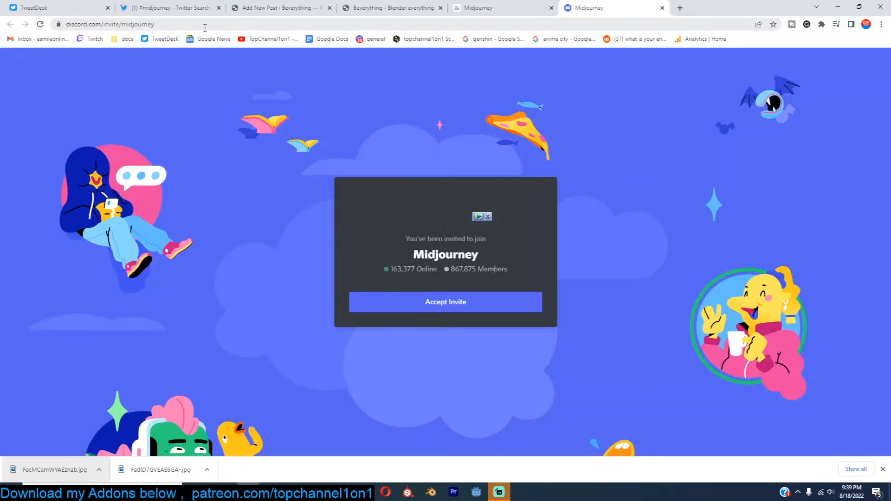
click(202, 27)
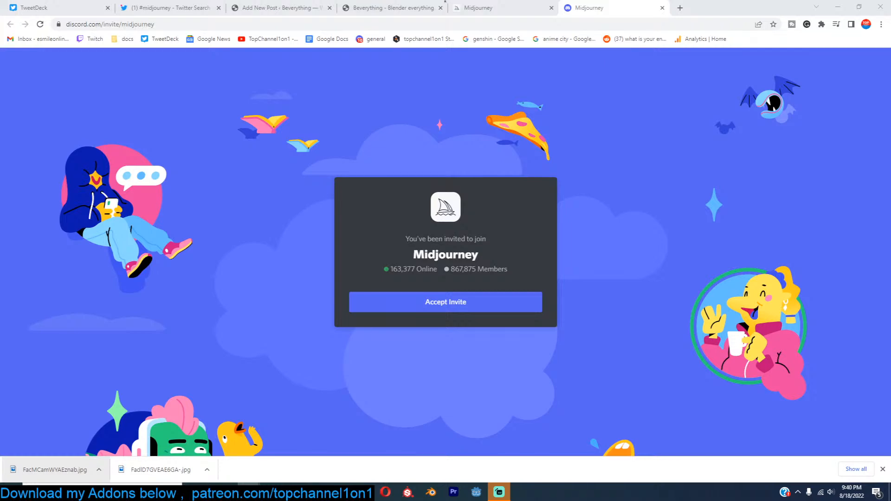
click(43, 471)
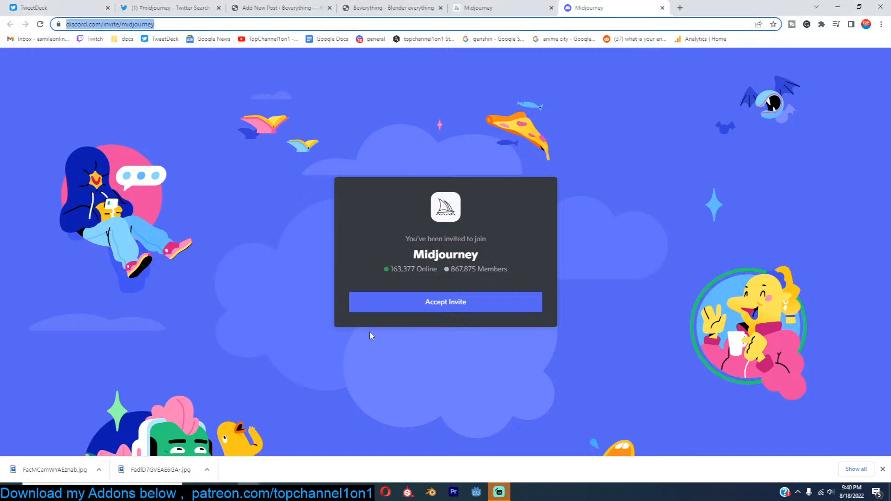
Step: Open the Midjourney server in Discord and browse its channel list and the generated images in newbies-57
click(371, 39)
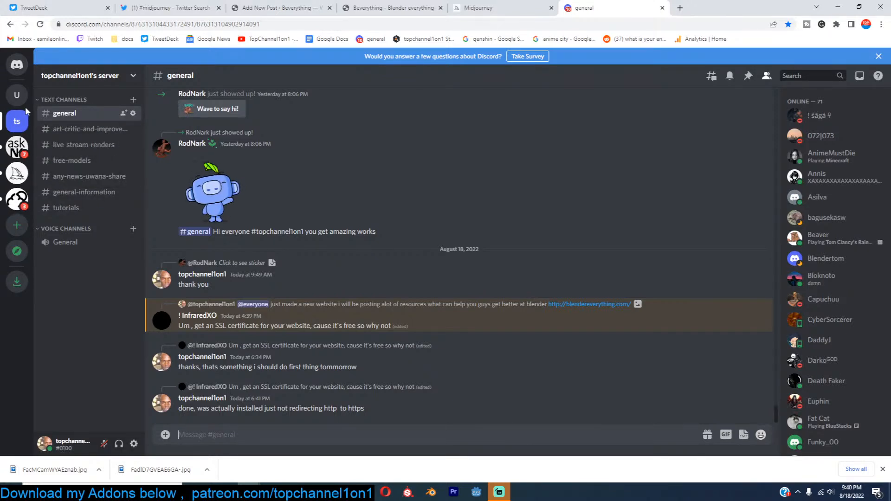
click(17, 173)
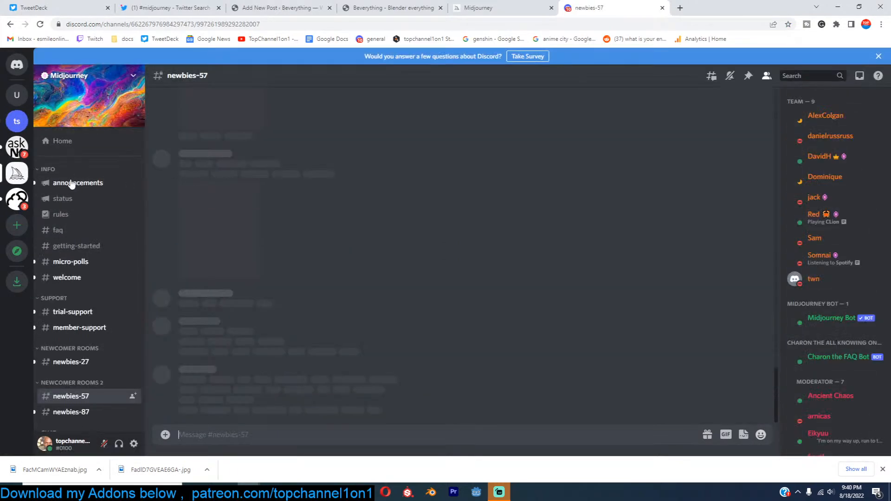
scroll(77, 255, down, 5)
scroll(79, 278, down, 6)
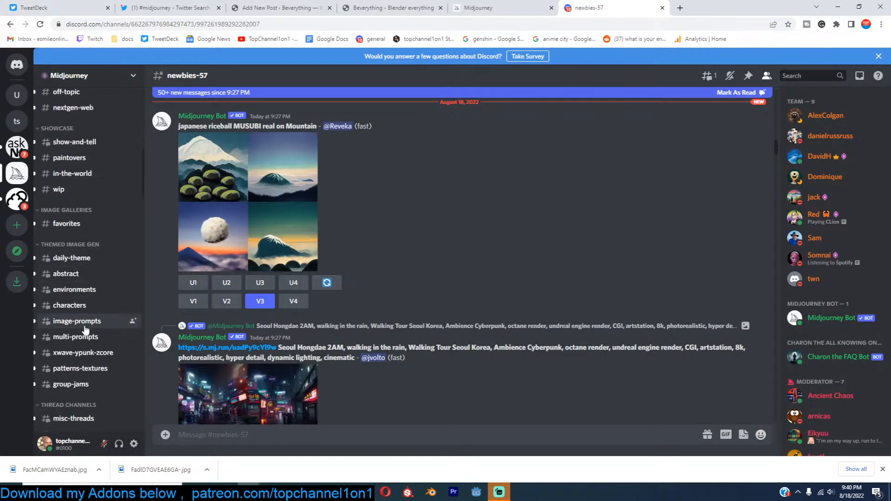
scroll(307, 331, down, 3)
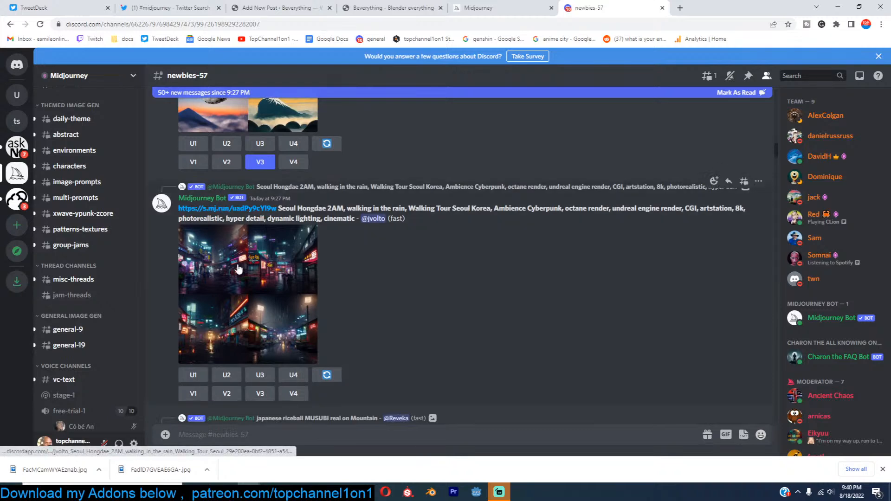
scroll(65, 257, up, 10)
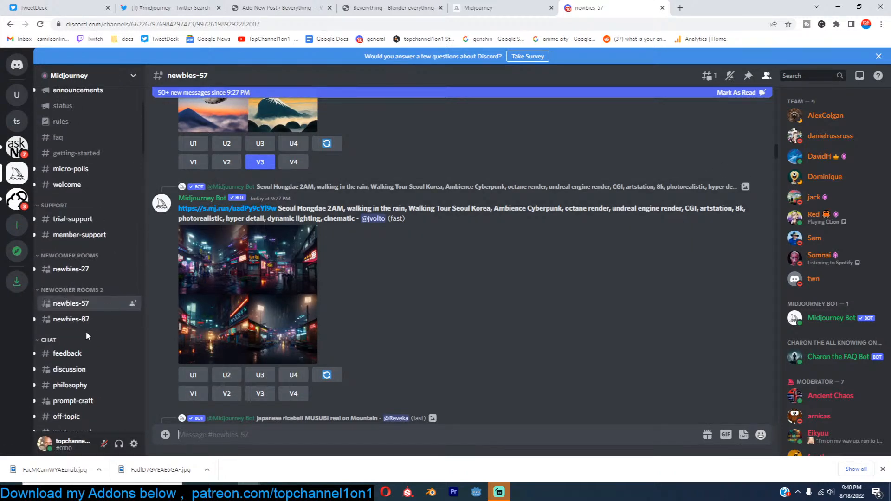
mouse_move(82, 319)
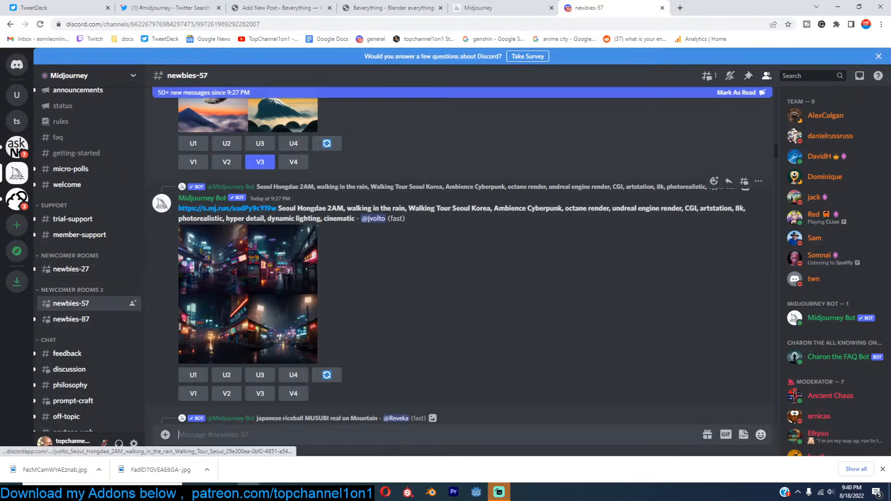
scroll(360, 251, down, 5)
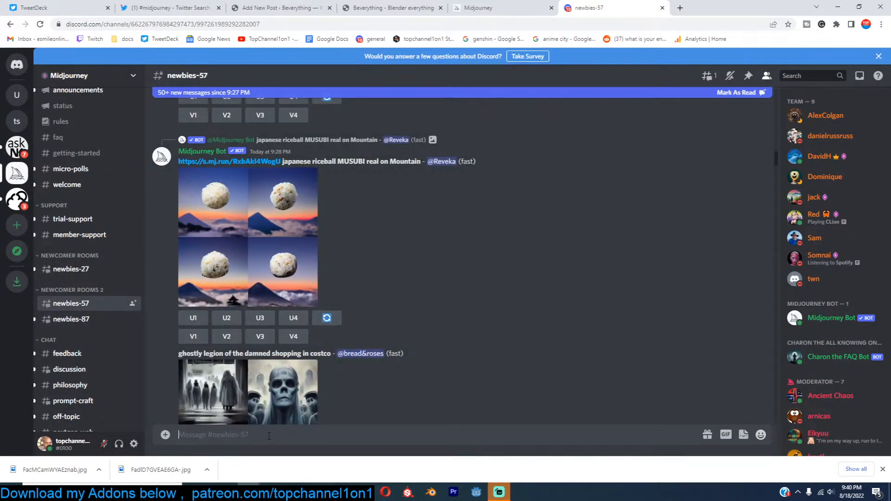
Step: Enter the Midjourney Bot's /imagine command in the newbies-57 message field
text(/)
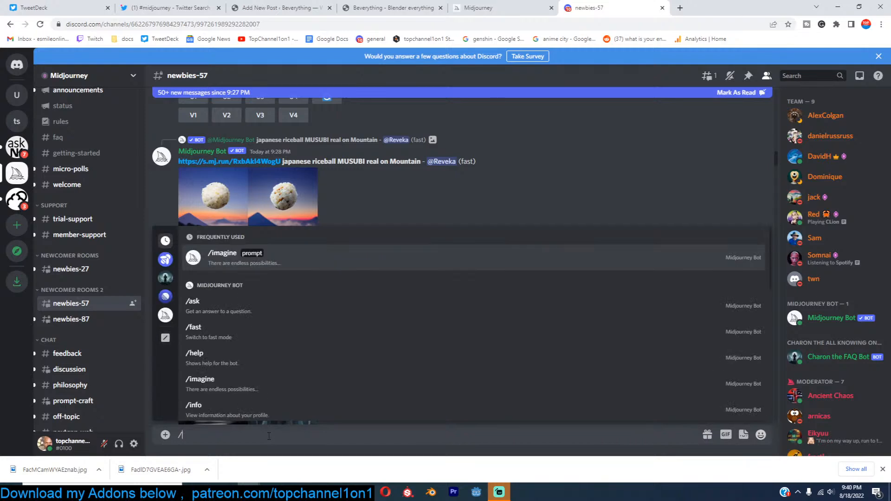
text(im)
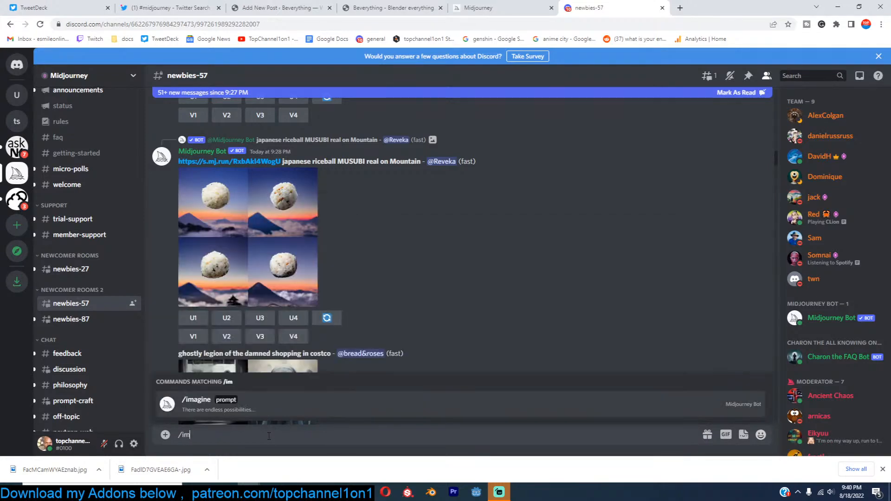
text(agine)
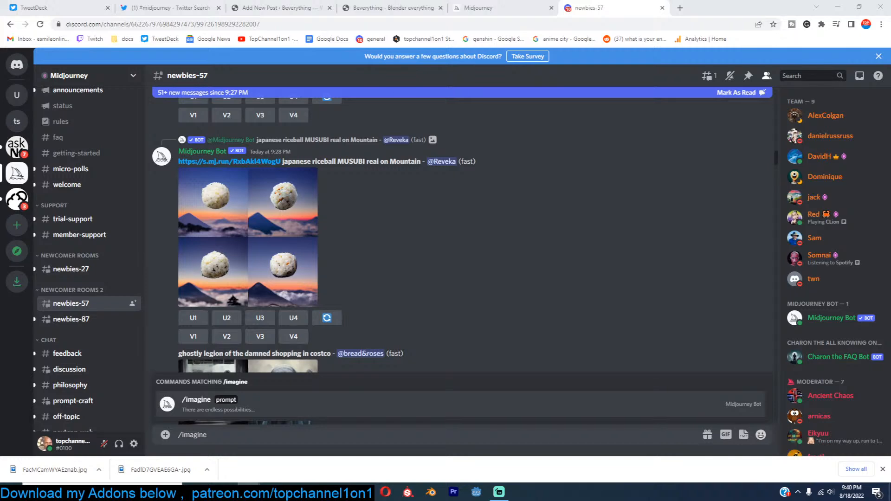
Step: Look through the generated images in newbies-57 and view the Alexandria Egypt image grid enlarged
scroll(465, 190, down, 5)
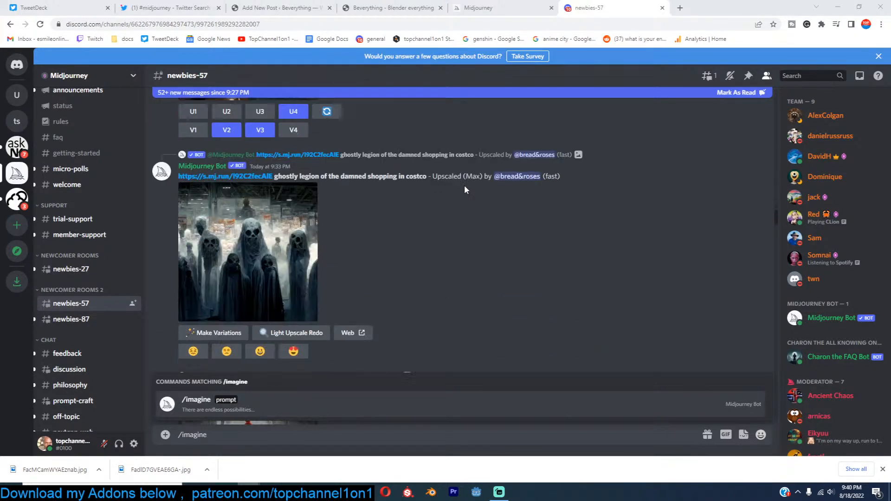
click(253, 207)
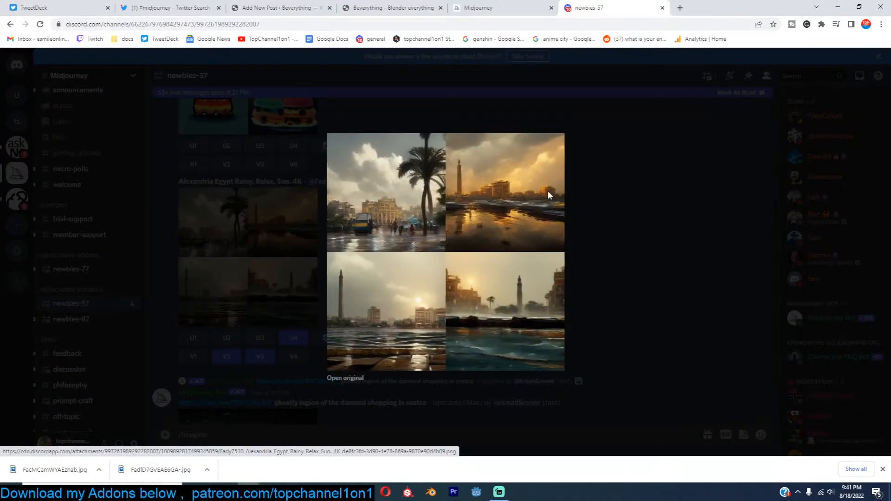
click(607, 193)
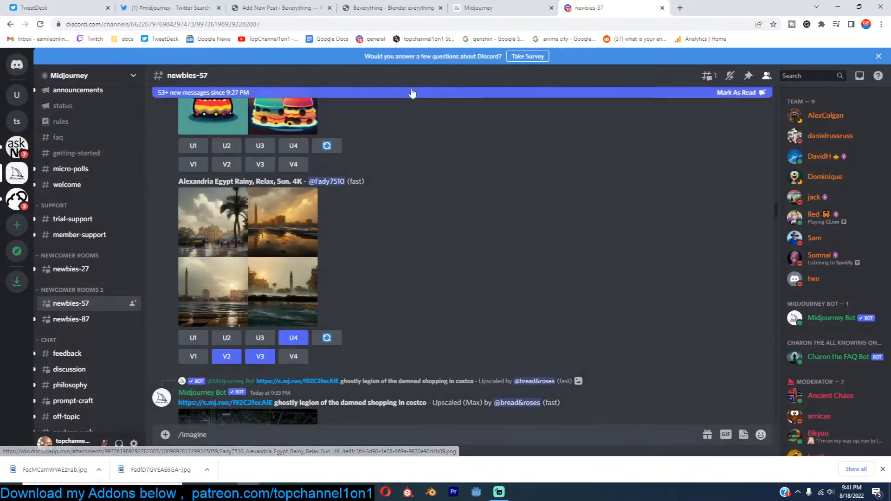
Step: Go back to the opera artwork on Twitter and try to save the image to New folder (4)
click(170, 9)
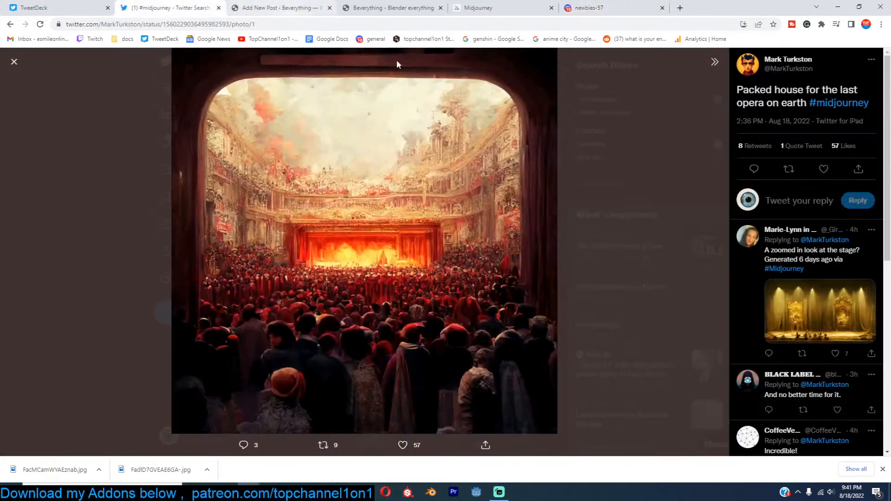
right_click(437, 166)
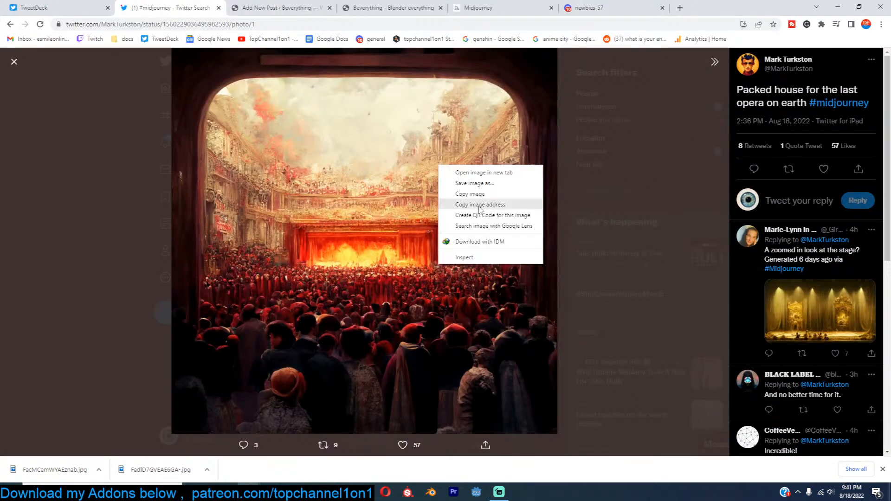
click(464, 182)
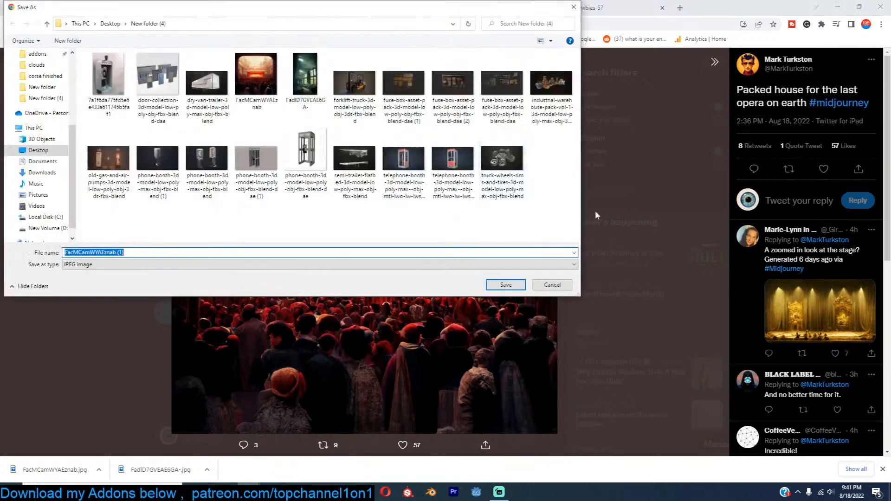
click(551, 283)
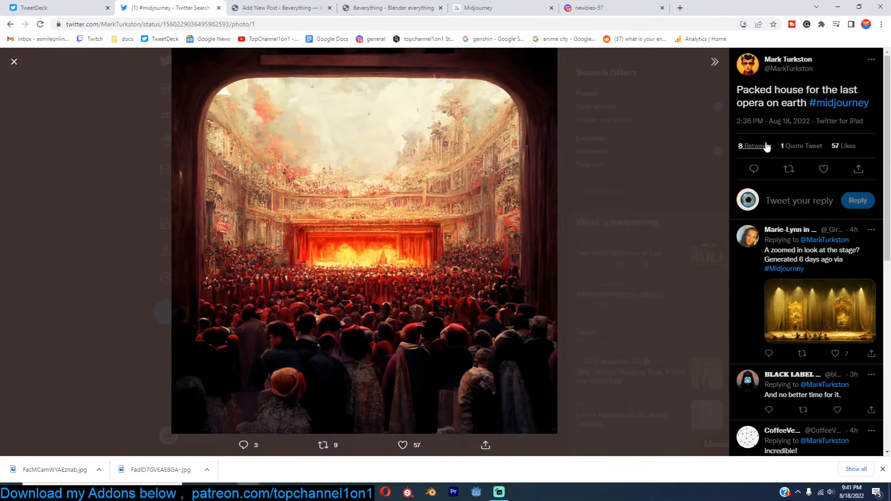
right_click(357, 203)
click(404, 221)
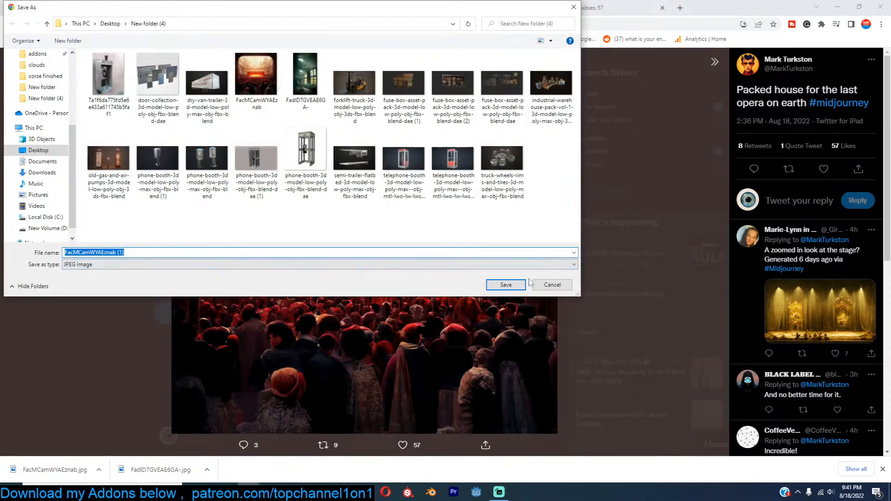
click(503, 284)
Step: Switch to Blender and load the downloaded FacMCamWYAEznab.jpg into the image editor as the reference, fitted to view
click(432, 489)
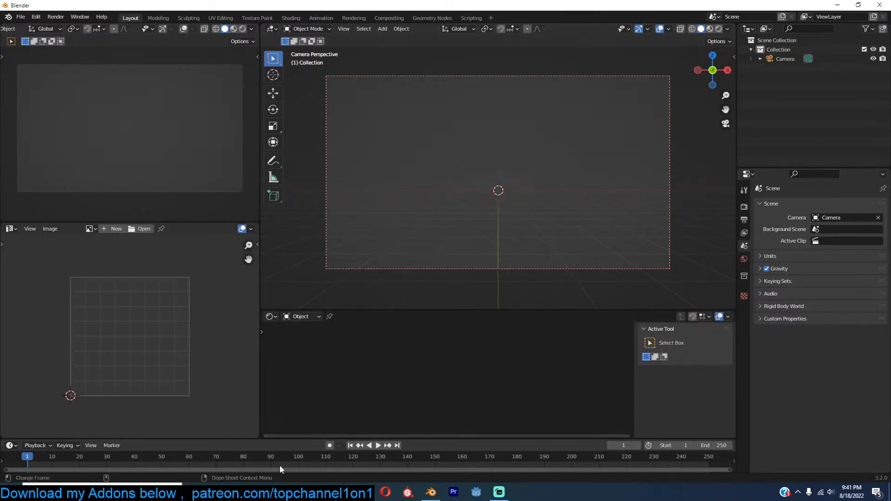
mouse_move(250, 491)
click(199, 455)
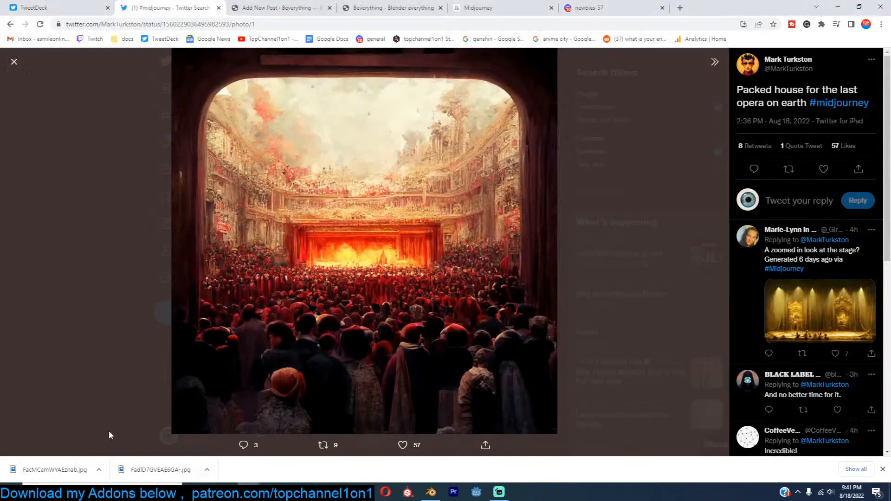
drag(55, 470, 116, 374)
key(Home)
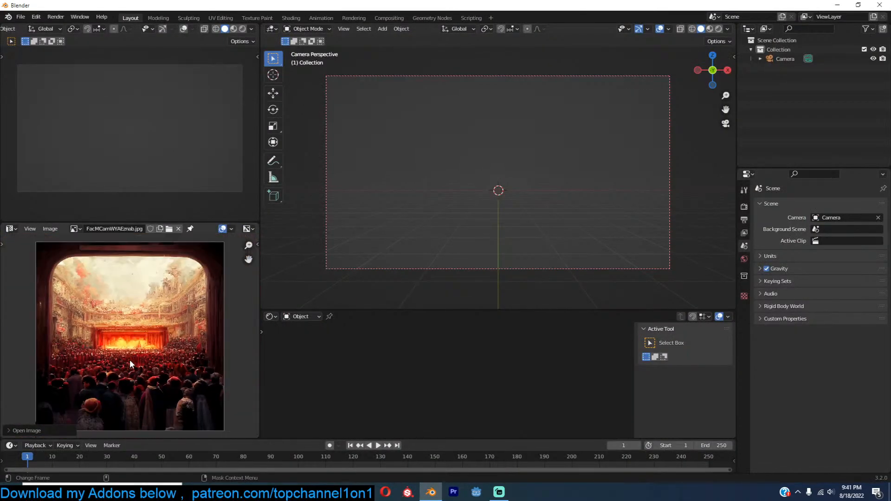
middle_drag(135, 353, 146, 344)
scroll(147, 345, down, 2)
Step: Examine the opera artwork enlarged in the image editor, studying its stage, balconies and crowd, and return to the normal layout
key(ctrl+space)
scroll(251, 304, up, 5)
middle_drag(348, 282, 297, 287)
scroll(297, 287, up, 1)
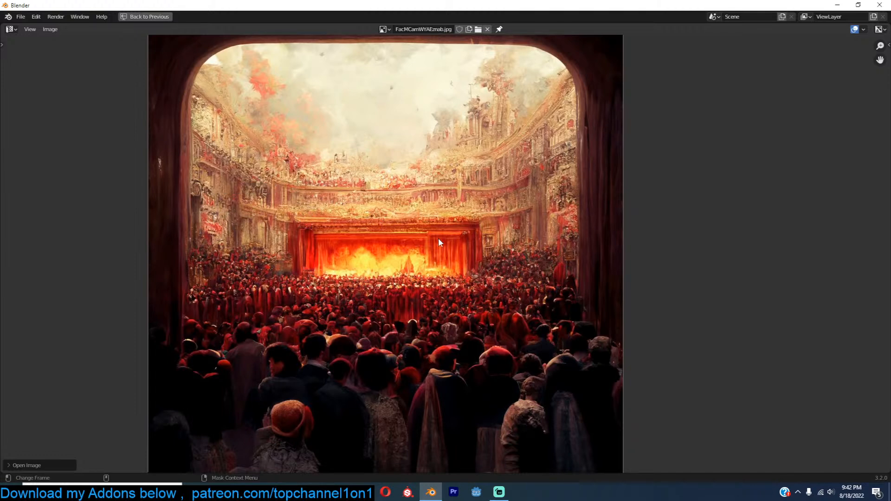
key(ctrl+space)
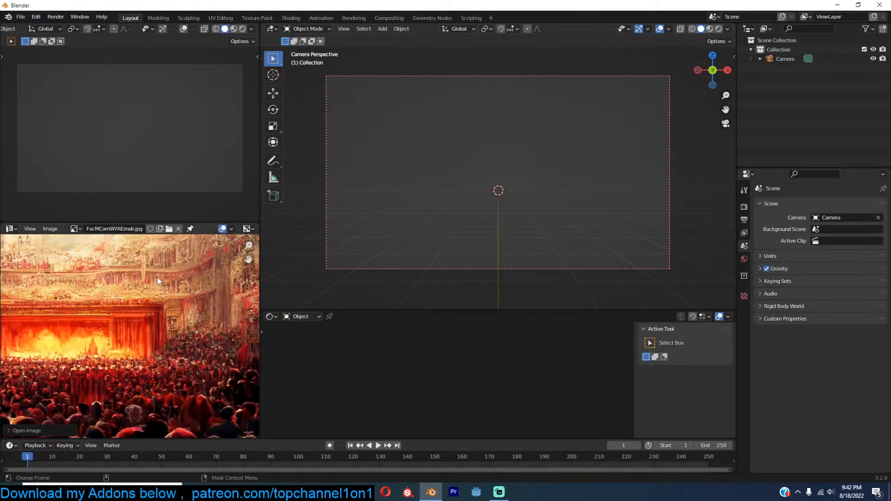
scroll(155, 295, down, 4)
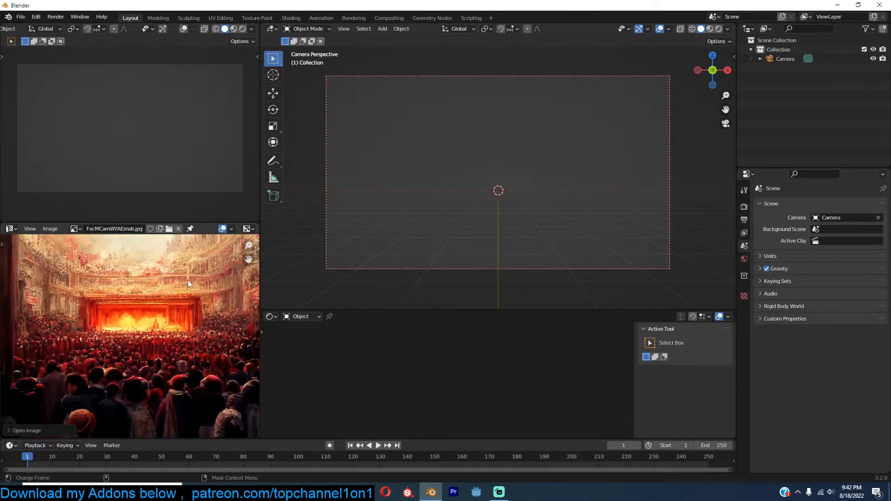
key(ctrl+space)
scroll(324, 259, up, 4)
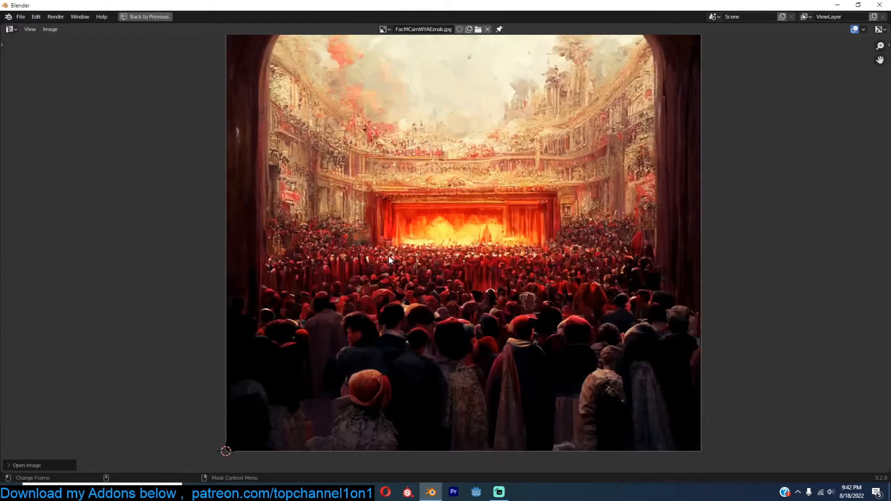
middle_drag(342, 249, 298, 262)
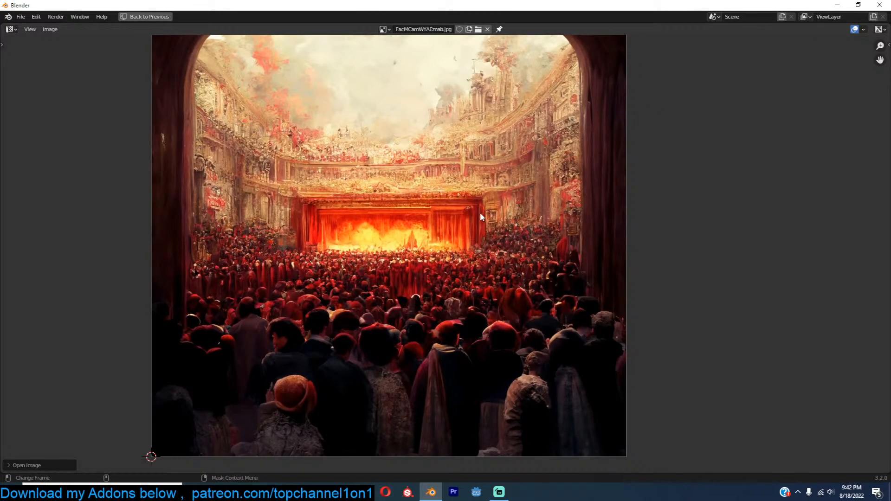
scroll(480, 212, down, 1)
scroll(480, 213, up, 1)
middle_drag(480, 212, 463, 223)
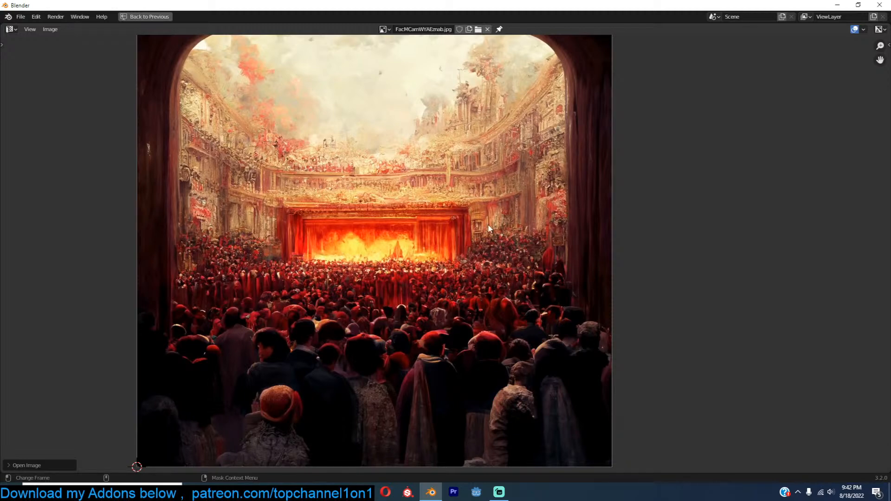
scroll(502, 210, up, 3)
scroll(502, 210, down, 2)
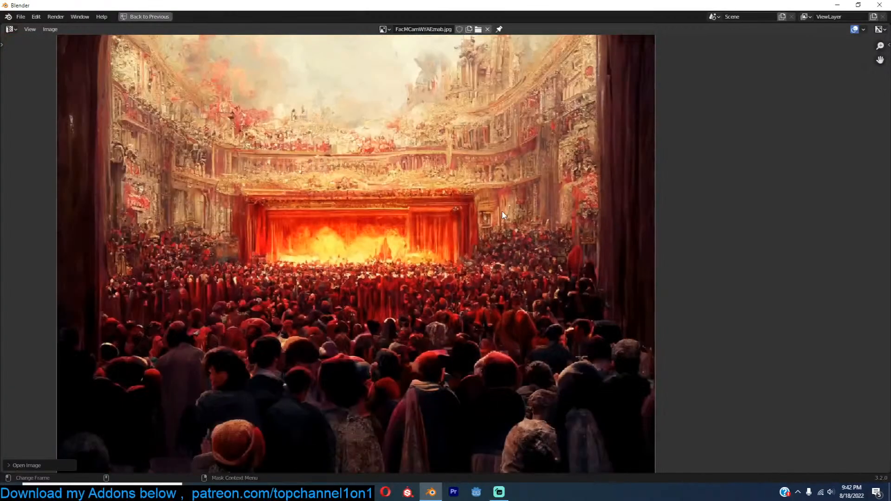
scroll(502, 210, down, 1)
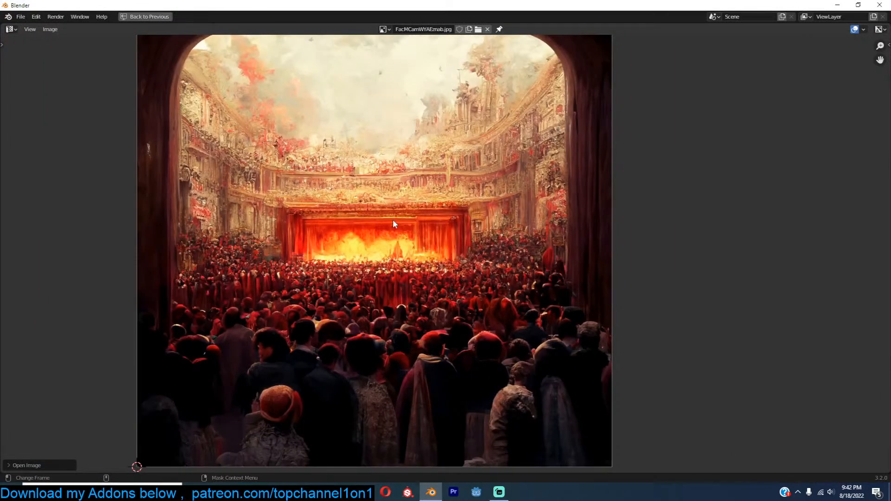
key(ctrl+space)
scroll(124, 322, down, 2)
scroll(176, 300, up, 1)
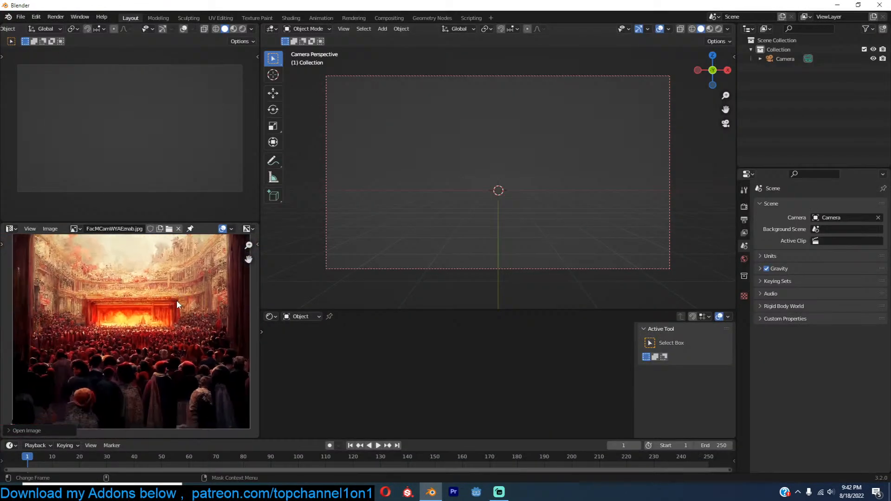
middle_drag(176, 300, 205, 288)
scroll(452, 185, down, 1)
scroll(199, 307, up, 2)
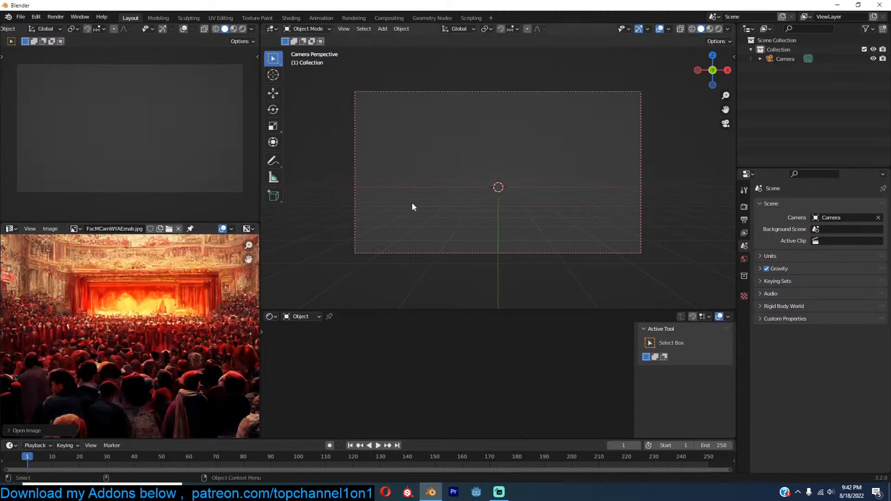
Step: Add a plane at the scene centre and scale it up into a large floor wider than the camera frame
key(shift+a)
click(461, 198)
key(s)
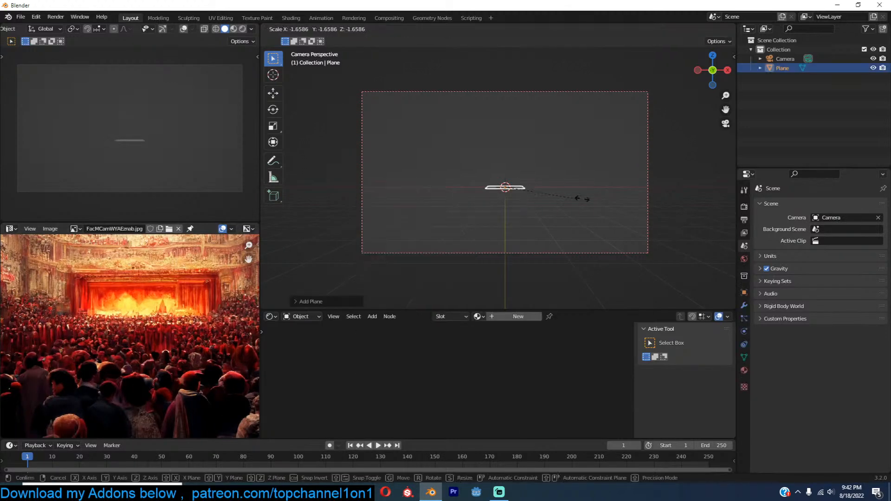
click(601, 196)
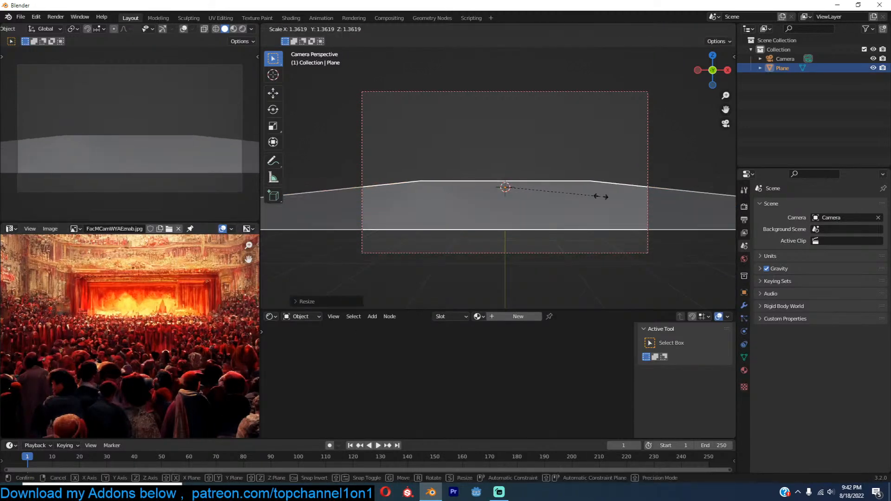
middle_drag(550, 196, 570, 226)
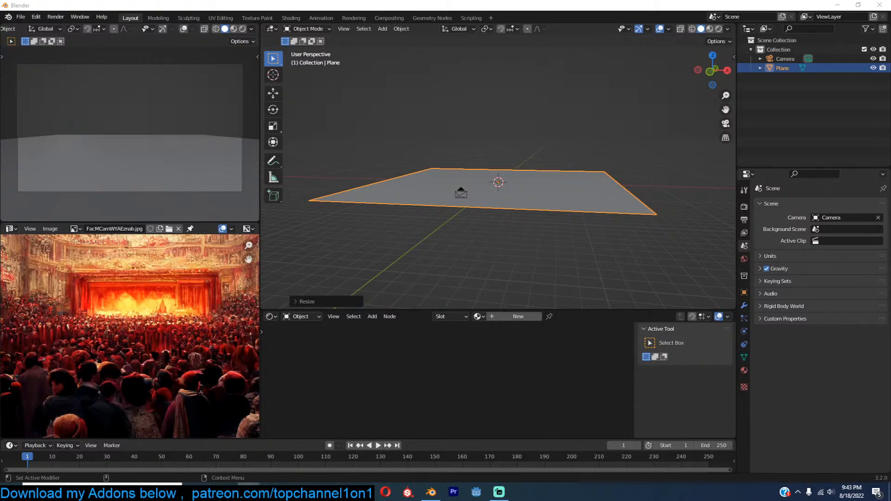
Step: Switch to Chrome, browse the Google image results for opera house interior as references, and return to Blender
key(alt+Tab)
scroll(605, 312, down, 3)
scroll(606, 311, down, 7)
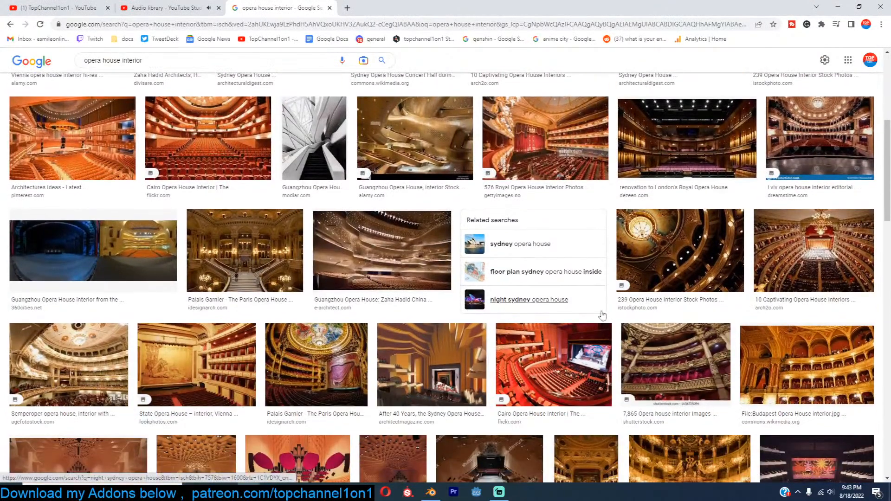
scroll(548, 335, down, 9)
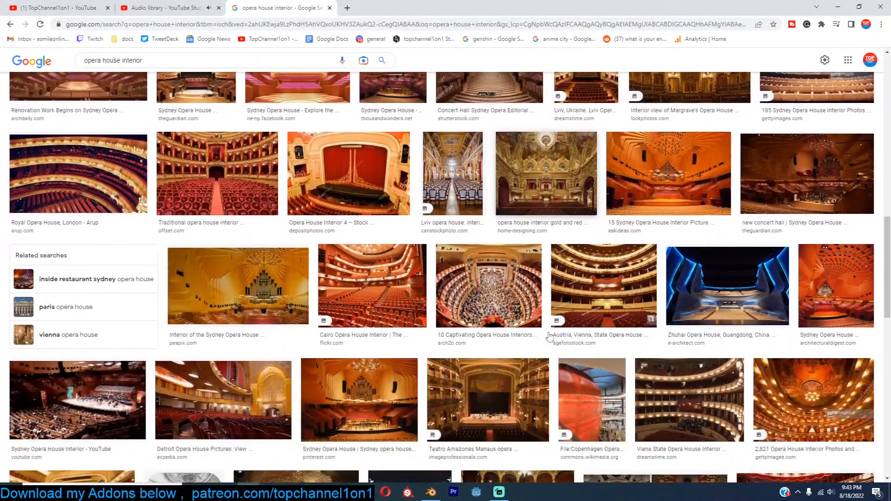
scroll(549, 335, down, 5)
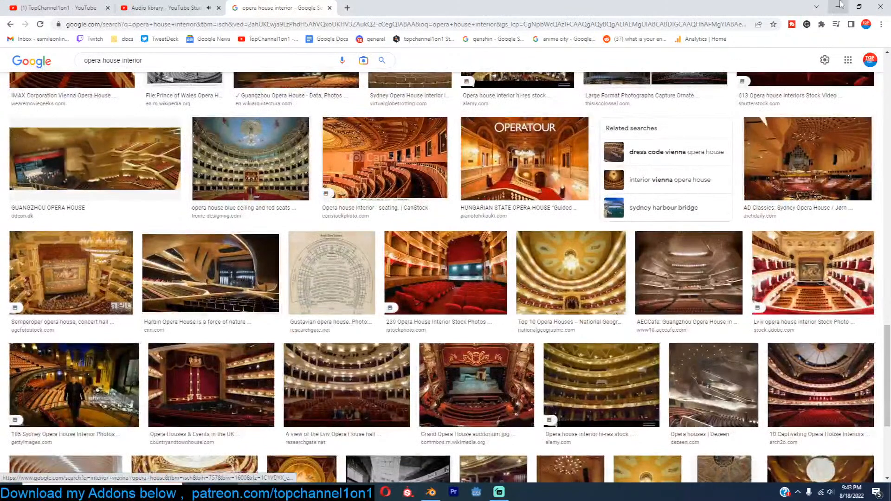
key(alt+Tab)
Step: Edit the floor plane's mesh, select its far edge and scale that edge with the Move tool active
middle_drag(606, 177, 502, 248)
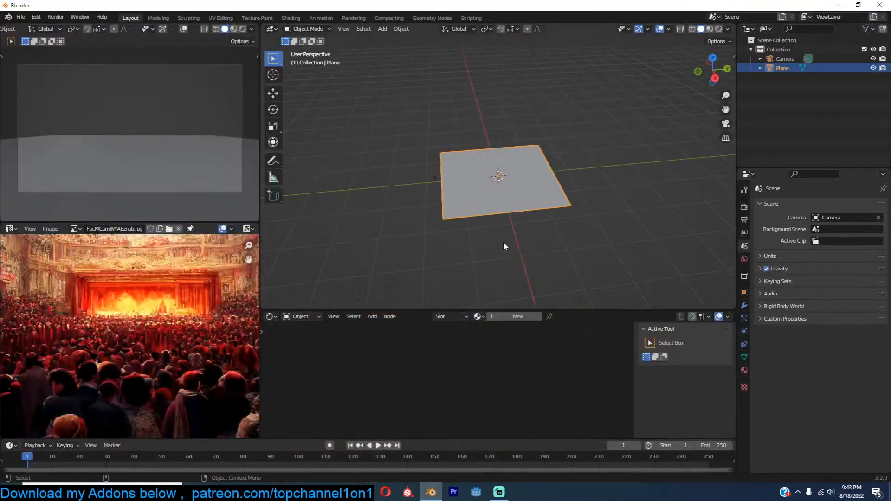
key(Tab)
scroll(534, 204, up, 3)
alt+click(572, 161)
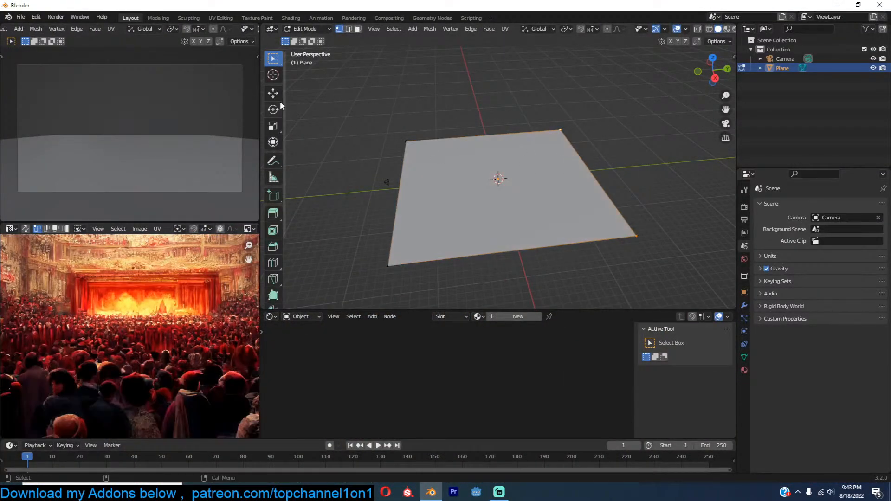
click(279, 103)
click(278, 95)
middle_drag(616, 140, 594, 182)
key(s)
click(600, 201)
Step: Round the plane's two far corners with a vertex bevel about 1.25 m wide using 5 segments
click(590, 173)
shift+click(478, 145)
key(ctrl+b)
scroll(636, 285, up, 4)
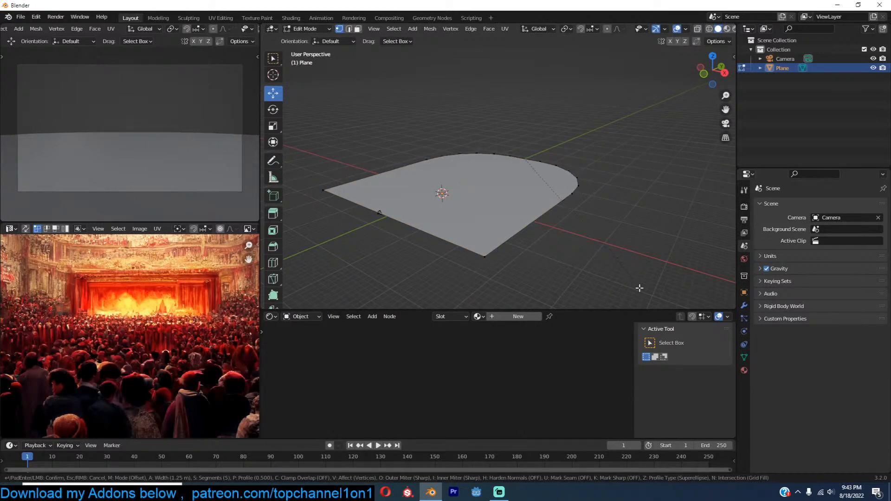
click(641, 292)
Step: Extrude the entire rounded floor upward along Z into a tall auditorium block and return to Object Mode
key(a)
middle_drag(558, 243, 607, 237)
scroll(553, 241, up, 3)
scroll(573, 235, down, 2)
key(e)
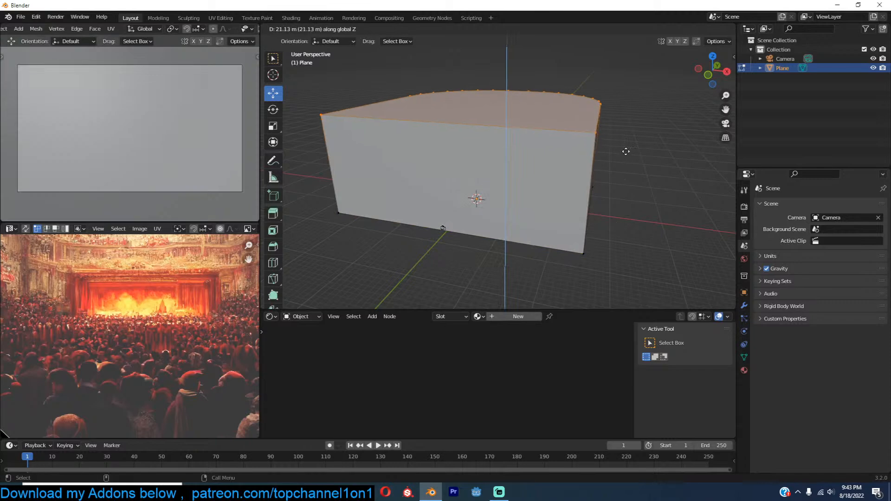
click(624, 135)
key(Tab)
middle_drag(566, 143, 541, 126)
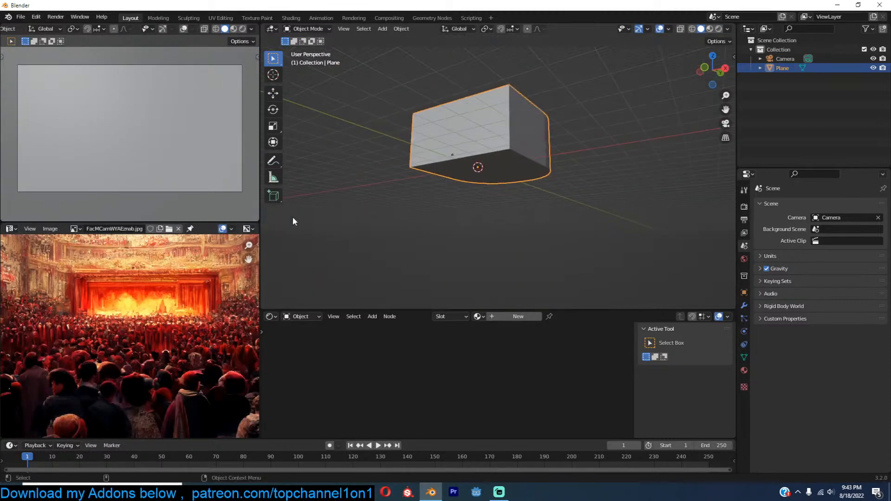
Step: Set the render engine to Cycles with GPU Compute as the device, viewing the scene through the camera
key(KP_0)
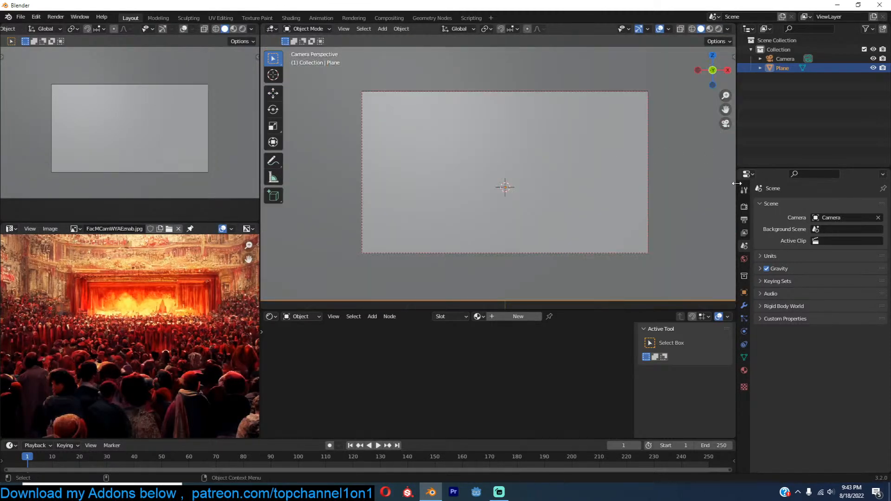
click(744, 206)
click(819, 205)
click(820, 236)
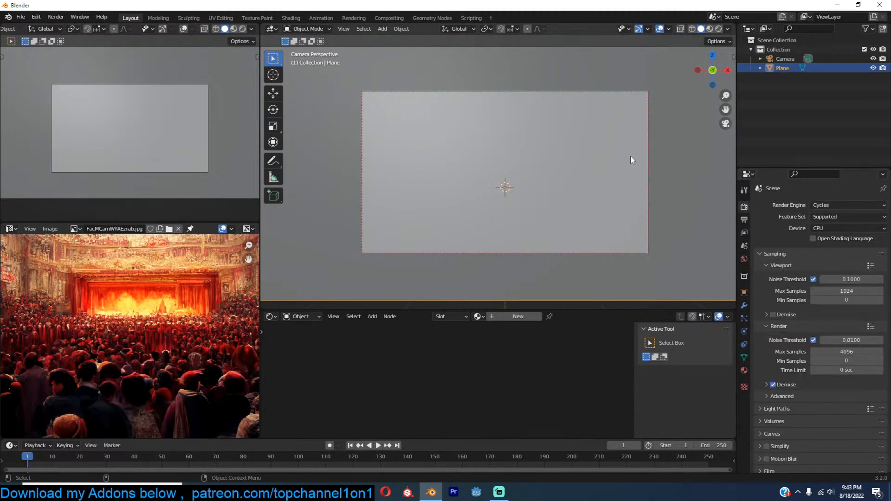
click(856, 228)
click(851, 248)
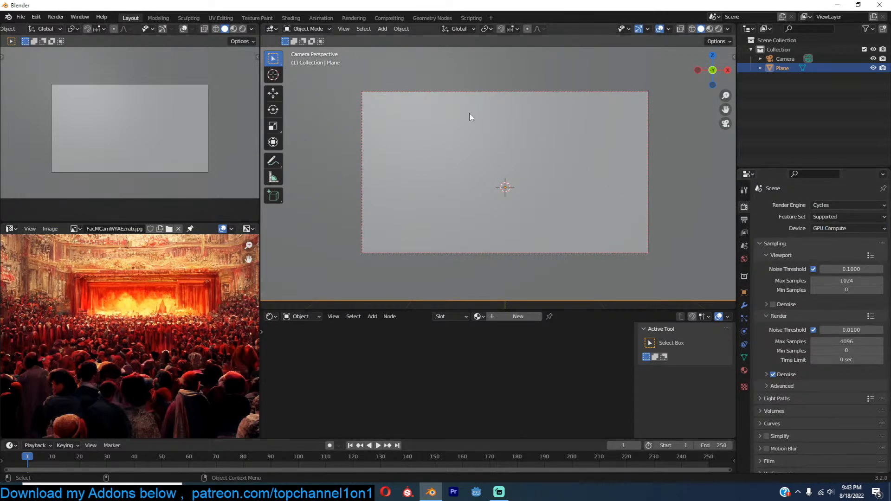
Step: Start the Shortcut VUr add-on's on-screen display of keys and mouse buttons
key(n)
click(691, 68)
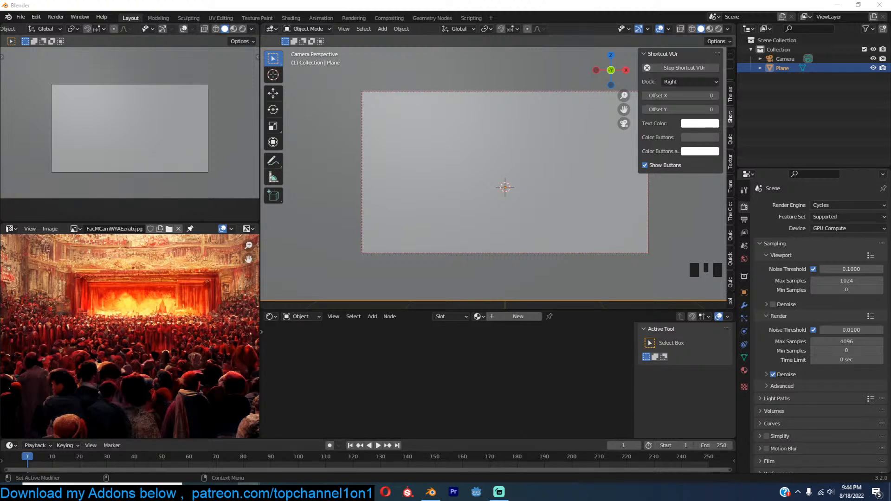
click(250, 199)
Step: Edit the auditorium block's mesh and delete its flat front face to open the hall towards the camera
key(grave)
scroll(490, 156, down, 9)
click(509, 156)
scroll(509, 155, down, 4)
key(Tab)
key(3)
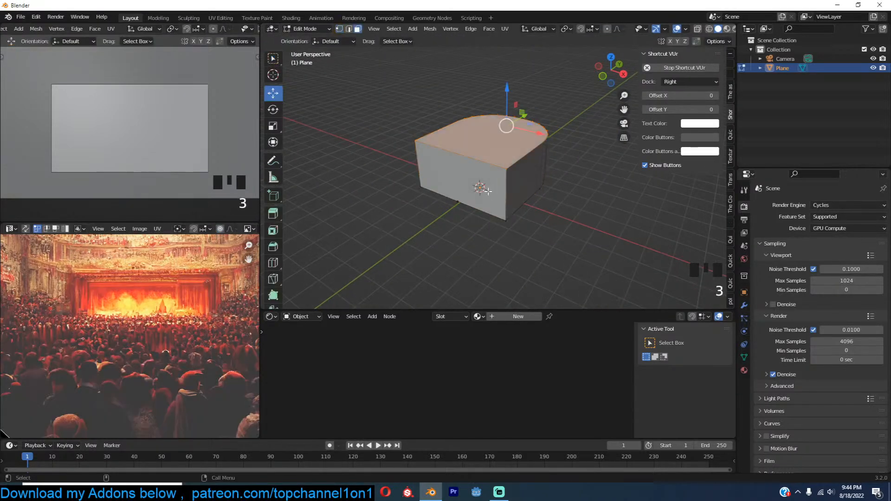
key(grave)
key(x)
click(498, 193)
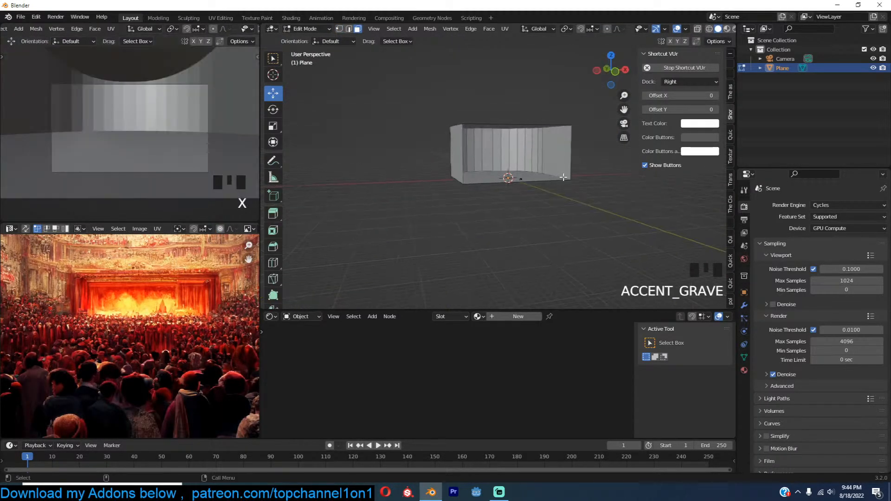
Step: Return to Object Mode, shade the auditorium smooth and enable Auto Smooth on it
key(Tab)
right_click(503, 116)
click(503, 116)
key(grave)
scroll(533, 134, up, 3)
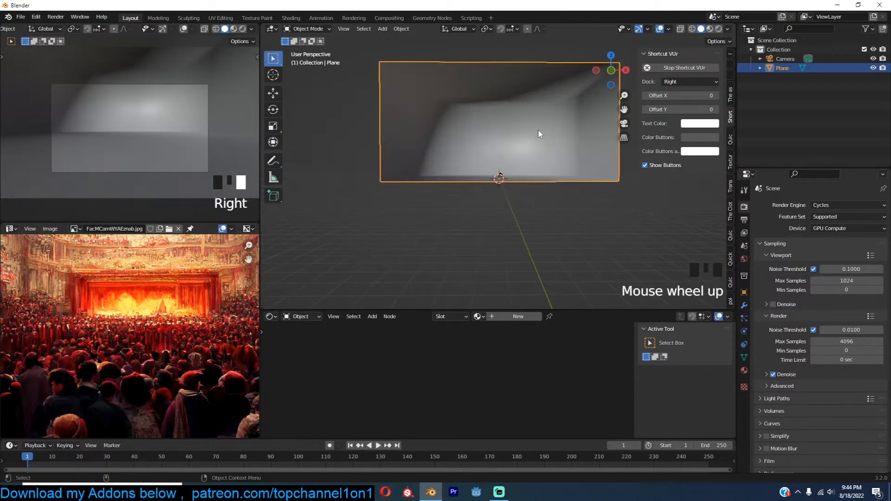
key(q)
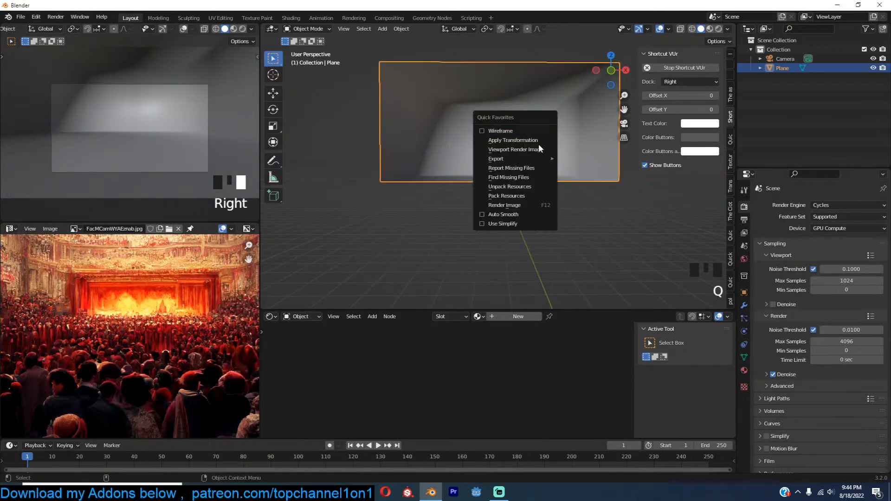
click(519, 214)
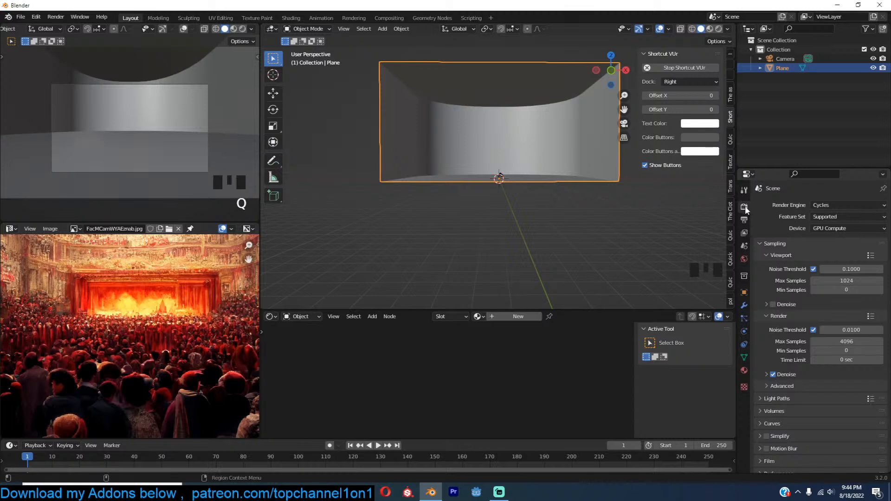
Step: Enable denoising for the viewport and switch the small camera preview to rendered shading
click(773, 304)
click(860, 205)
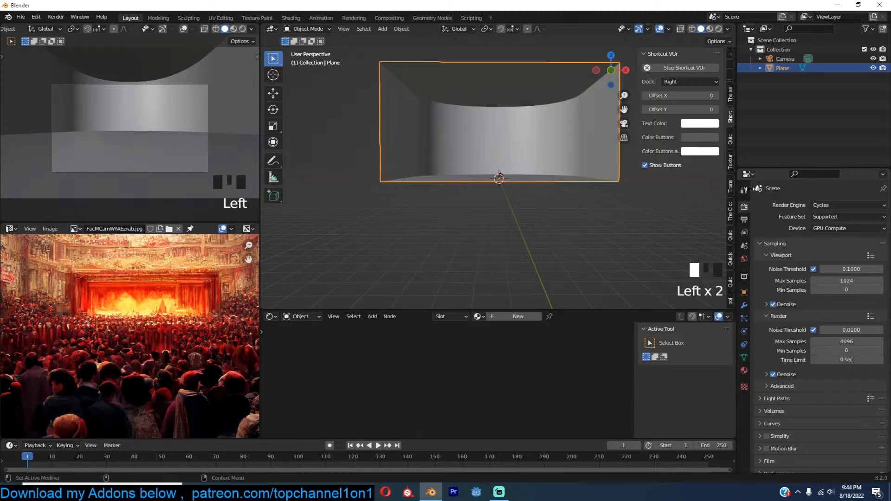
click(243, 29)
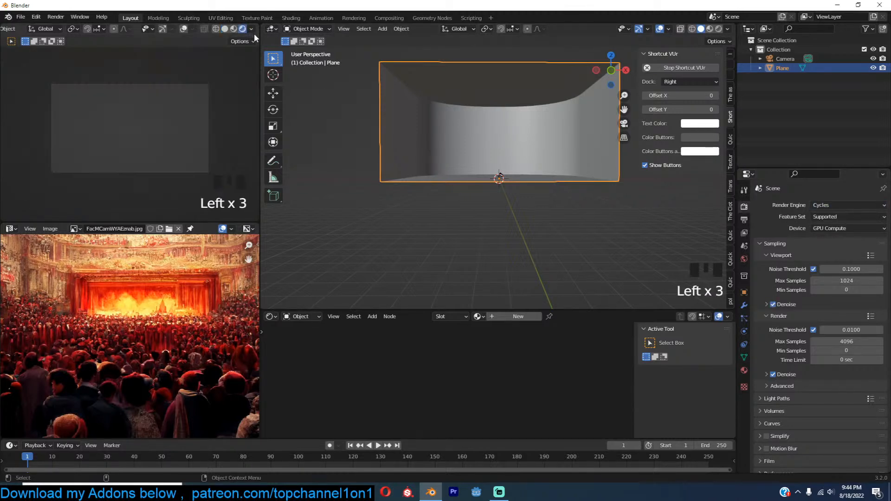
Step: Look through the camera, select it and raise it along the Z axis inside the hall
key(grave)
scroll(440, 201, down, 2)
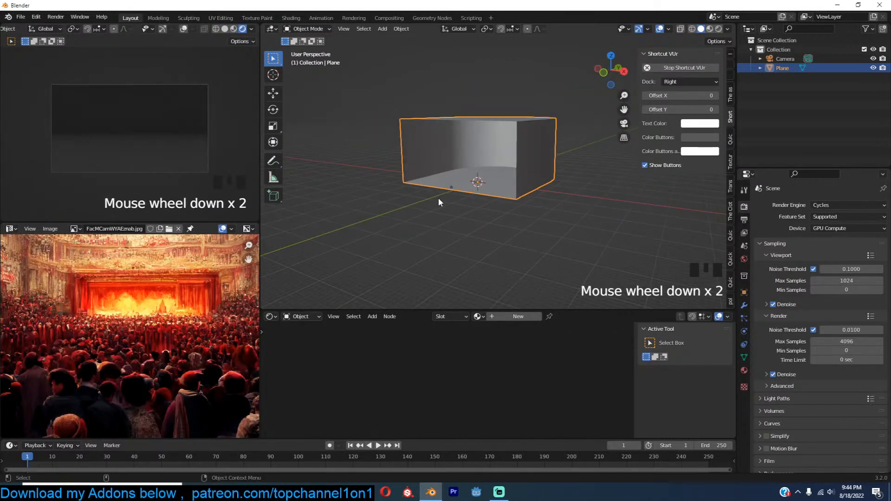
click(481, 178)
click(452, 182)
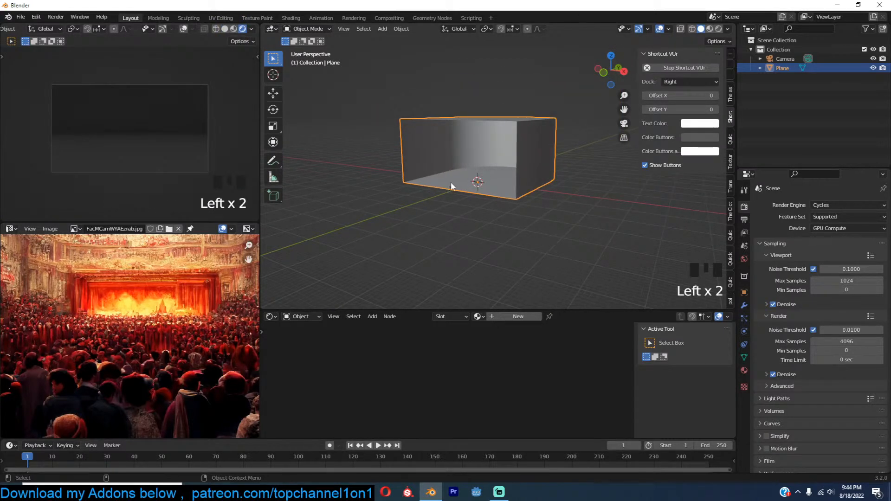
key(KP_0)
click(553, 121)
click(551, 136)
click(553, 135)
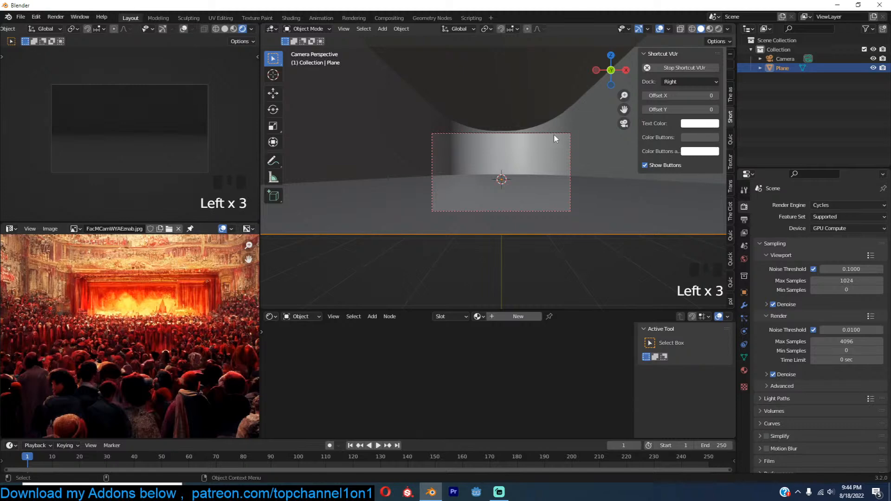
click(779, 59)
key(g)
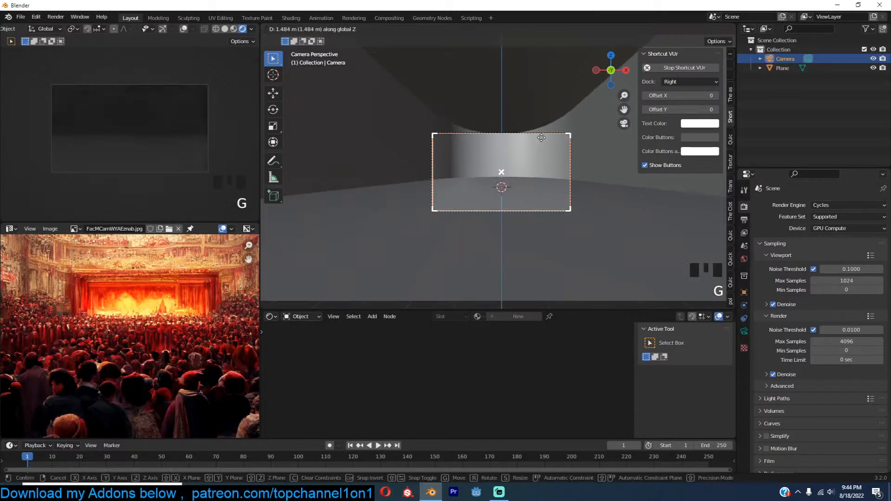
Step: Rotate the camera slightly around the X axis to adjust its tilt
key(r)
key(x)
right_click(547, 152)
key(r)
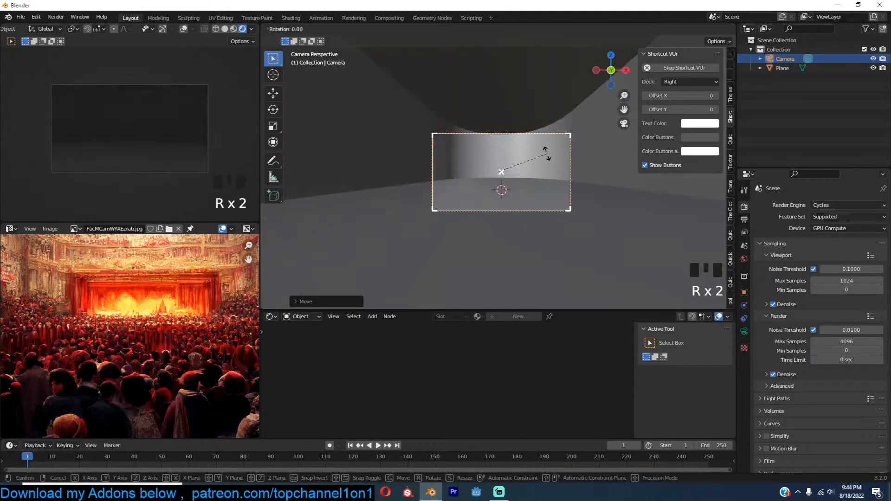
key(x)
click(536, 162)
Step: Examine the auditorium from outside and the full reference image to compare the hall's proportions
key(grave)
key(grave)
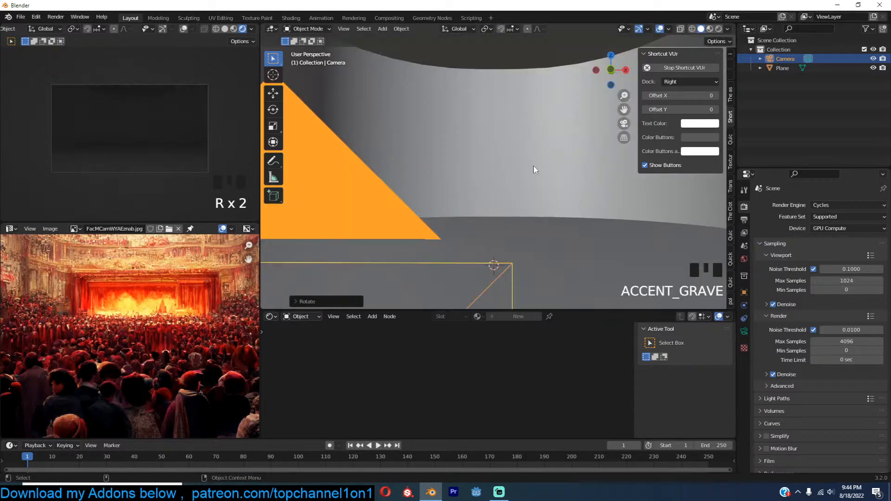
scroll(539, 220, down, 2)
key(grave)
key(grave)
scroll(512, 109, down, 1)
key(grave)
key(grave)
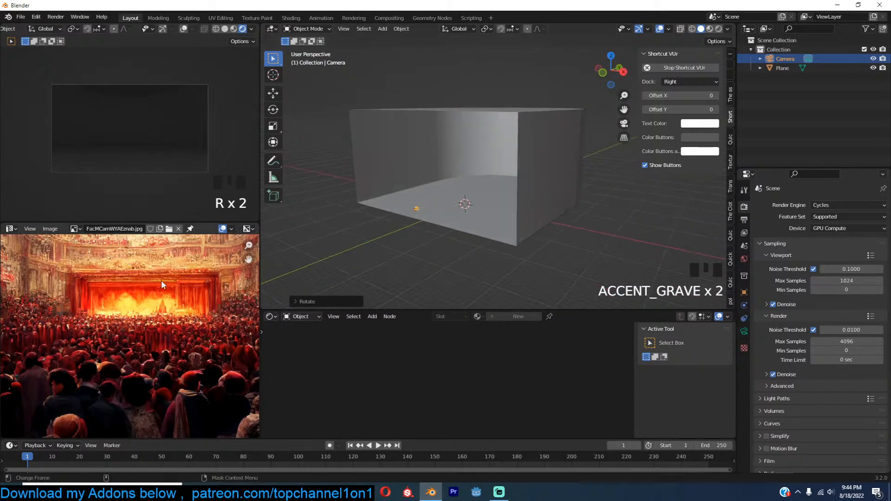
scroll(158, 269, down, 1)
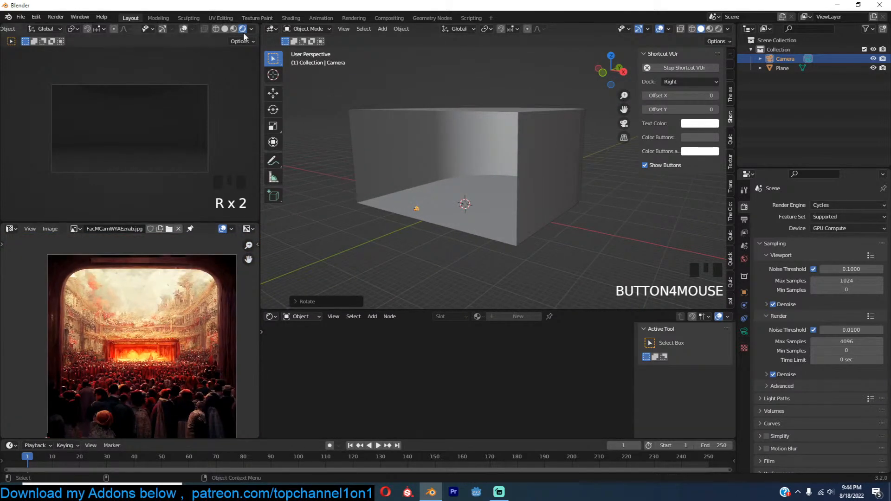
scroll(243, 28, down, 3)
Step: Raise the auditorium's ceiling face along Z to make the hall taller, and return to Object Mode
click(466, 173)
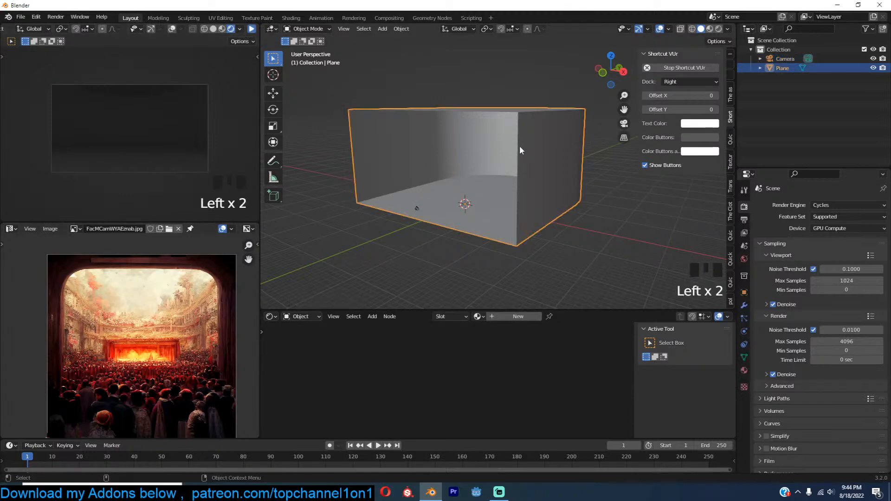
key(Tab)
click(533, 132)
key(g)
key(z)
click(551, 118)
key(grave)
key(Tab)
Step: Add an area light at the hall's ceiling and move it slightly below the ceiling surface
key(shift+a)
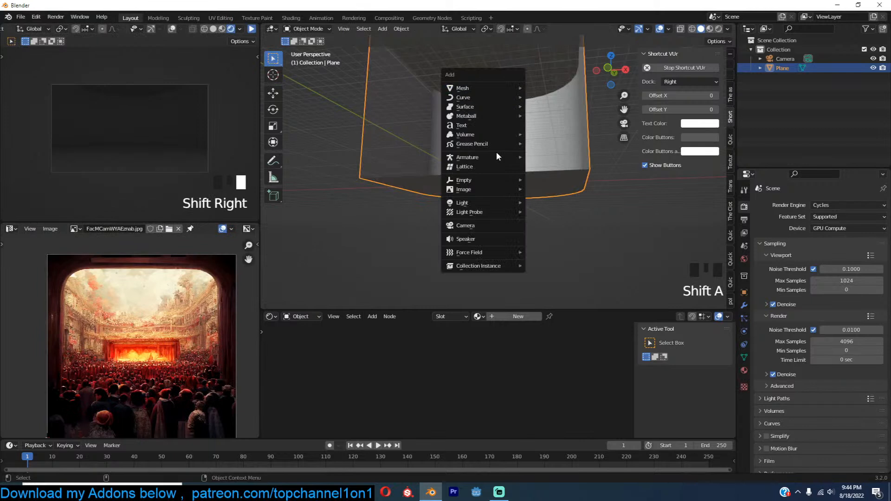
mouse_move(491, 201)
click(549, 233)
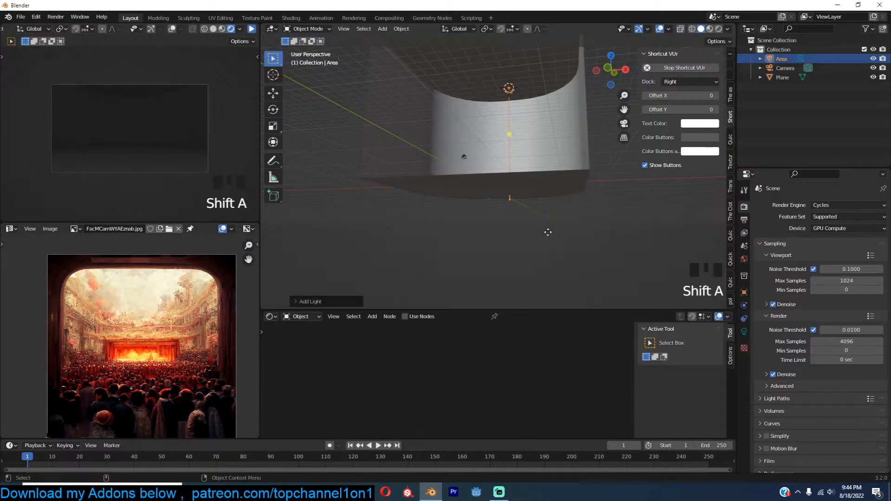
key(g)
click(548, 238)
Step: Set the area light's beam spread to 90° and its size to 5 m
click(744, 332)
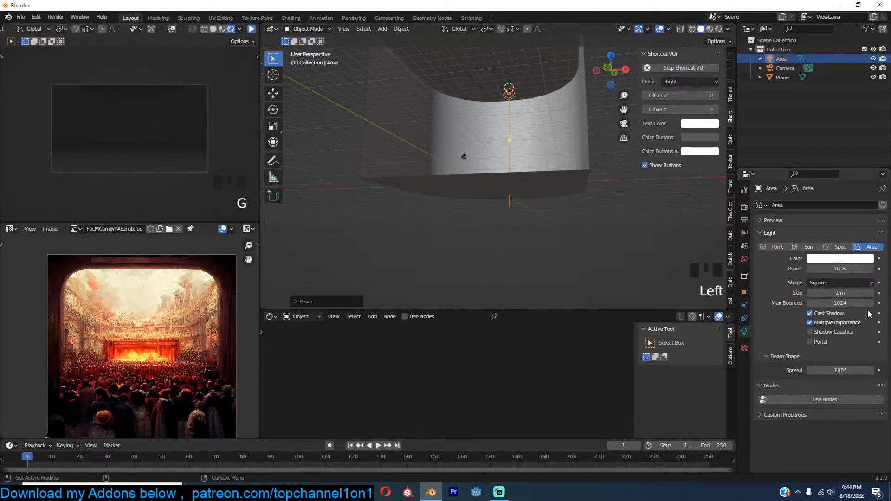
click(838, 370)
text(9)
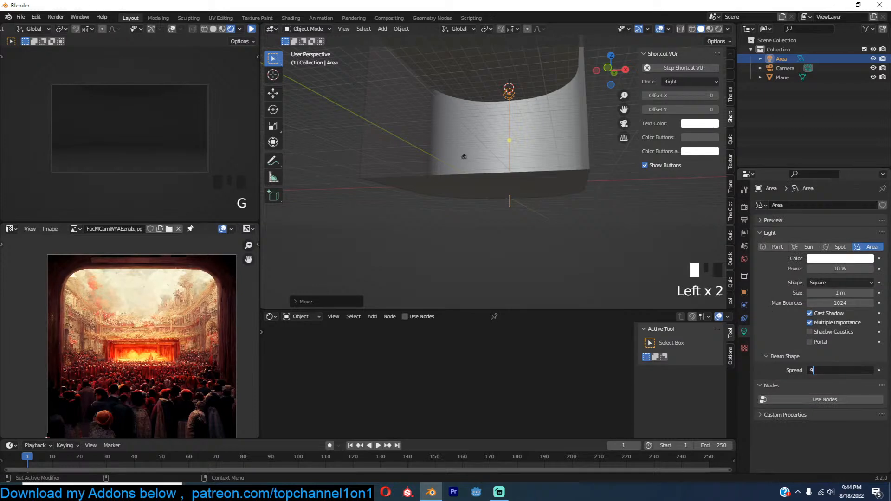
text(0)
key(Return)
click(839, 292)
text(5)
click(809, 304)
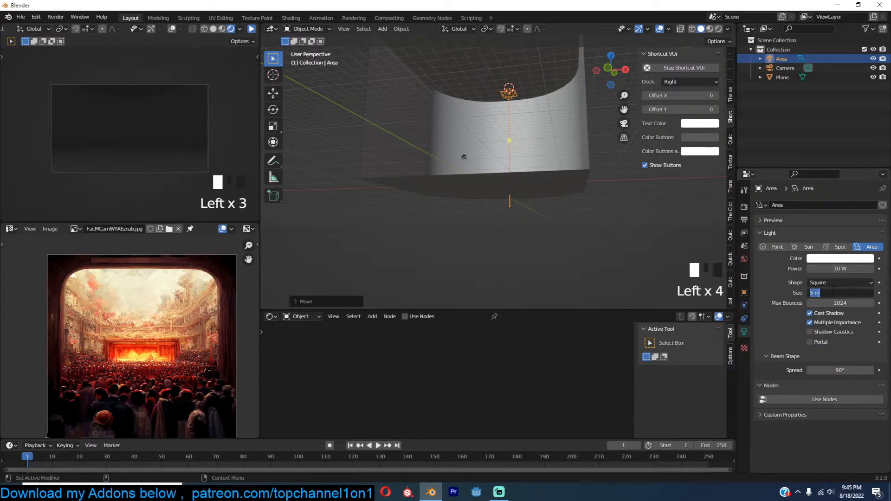
Step: Set the area light's power to 10000 W and resume the paused rendered preview
click(842, 269)
text(100)
key(Return)
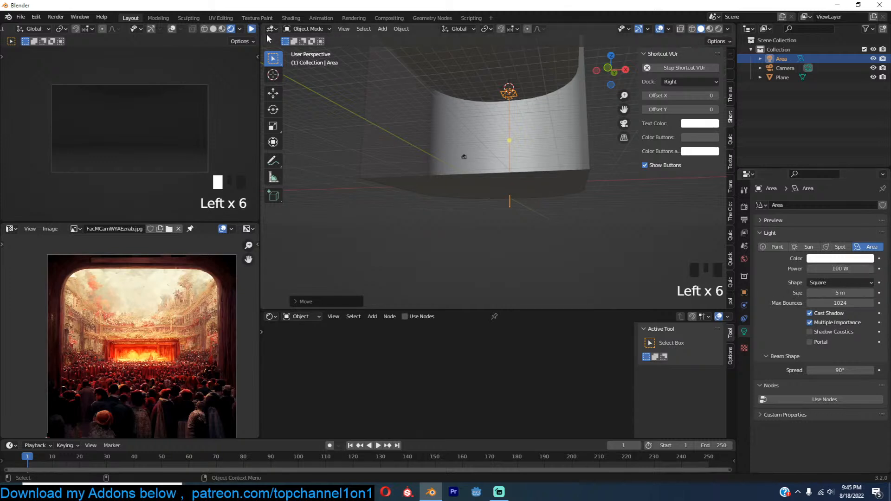
click(252, 29)
click(840, 269)
text(00)
key(Return)
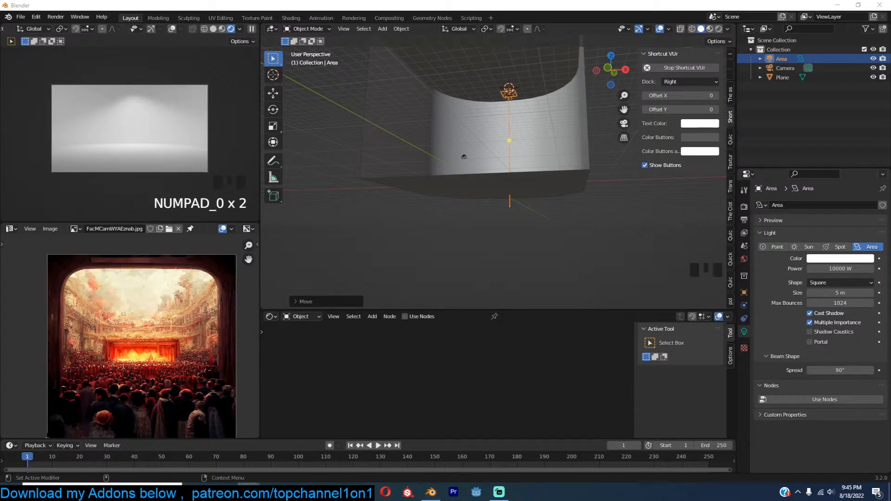
Step: Select the area light and change its colour from white to a saturated orange-red
key(alt+Tab)
key(alt+Tab)
click(524, 173)
key(grave)
click(507, 71)
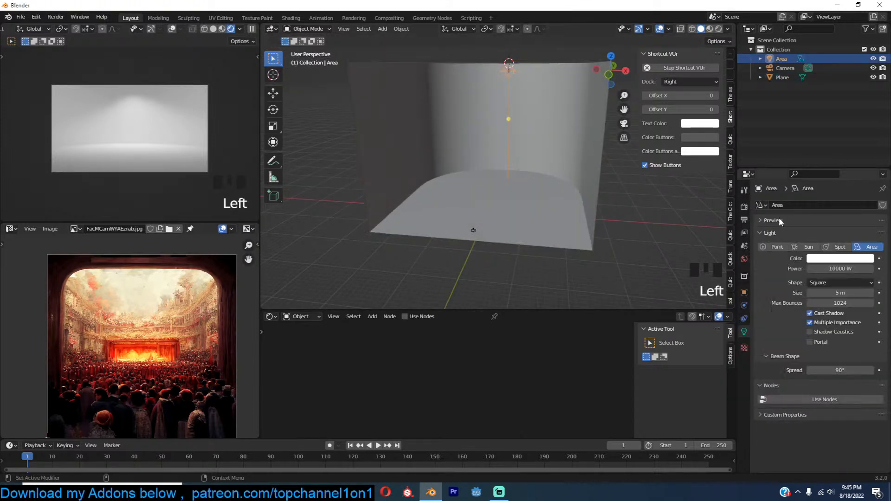
click(829, 258)
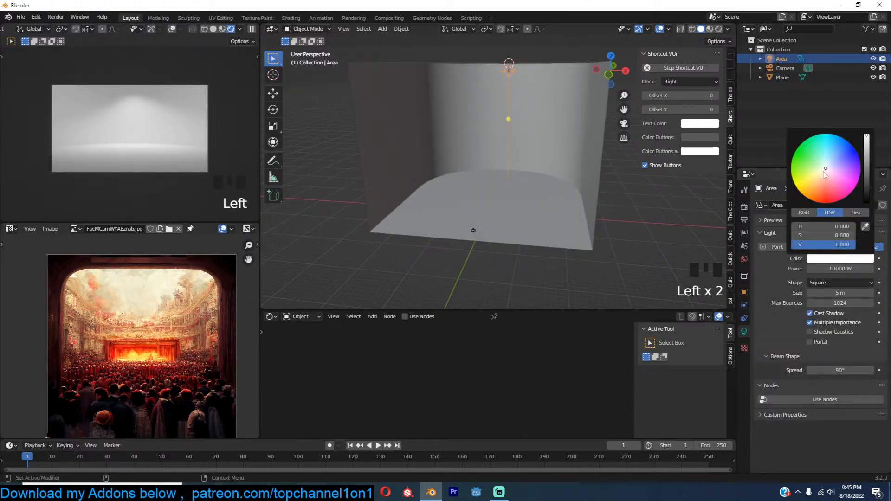
drag(826, 171, 819, 202)
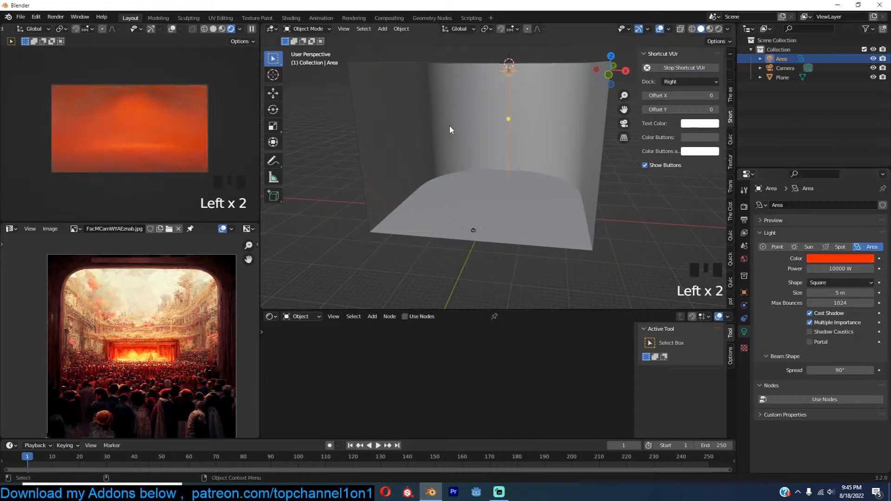
Step: Scale the area light to about 2.04 times along X and move it slightly upward
click(542, 137)
key(grave)
scroll(541, 119, up, 2)
key(grave)
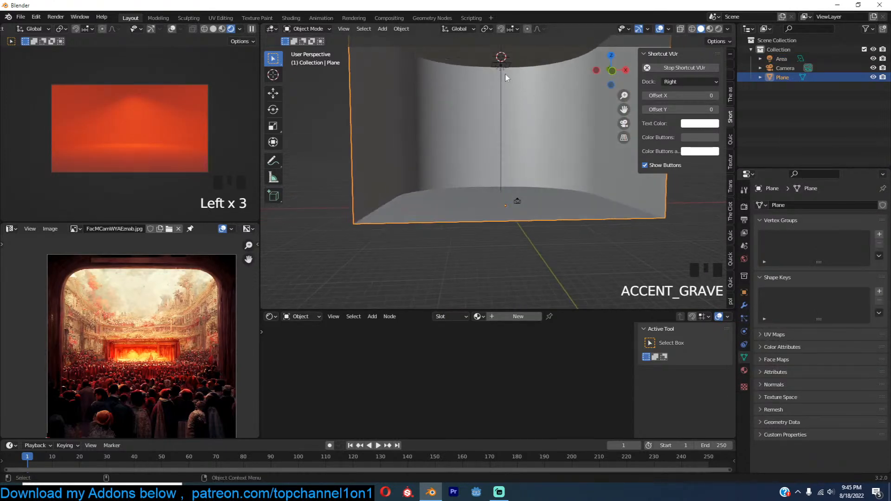
click(502, 74)
key(s)
key(x)
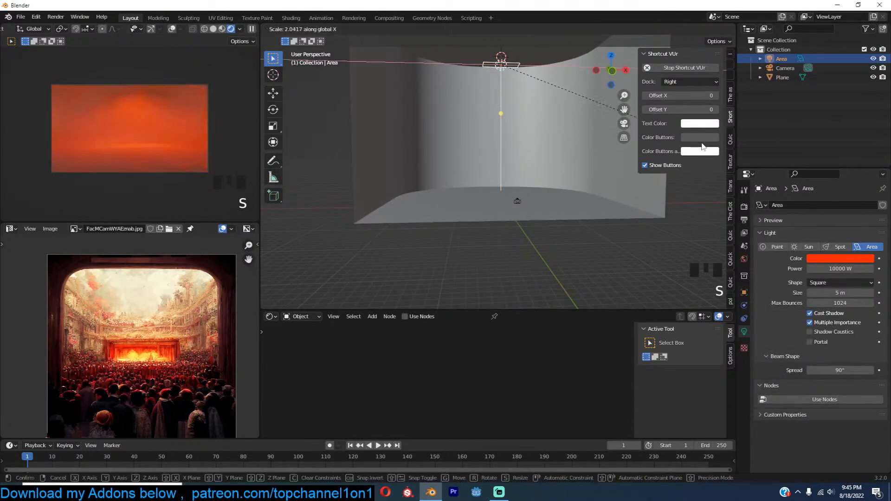
click(703, 147)
key(g)
click(542, 138)
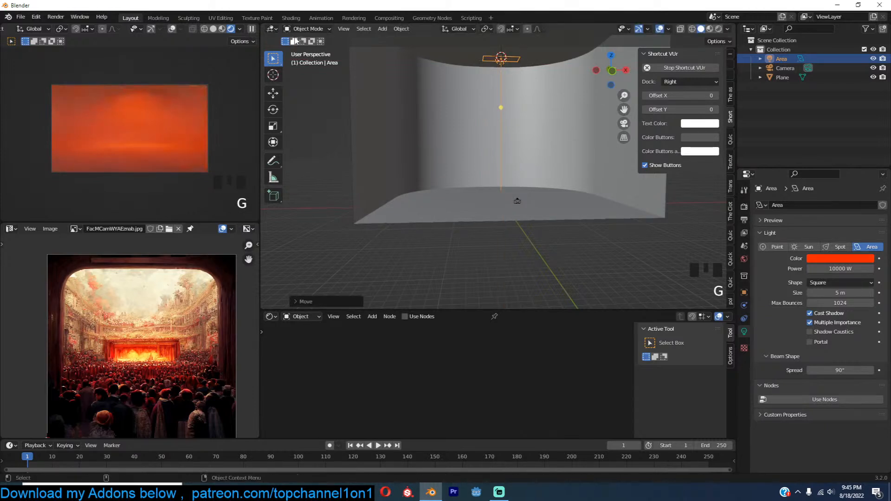
Step: Pause the rendered camera preview and examine the reference's stage and balconies alongside the auditorium model
click(241, 29)
click(252, 29)
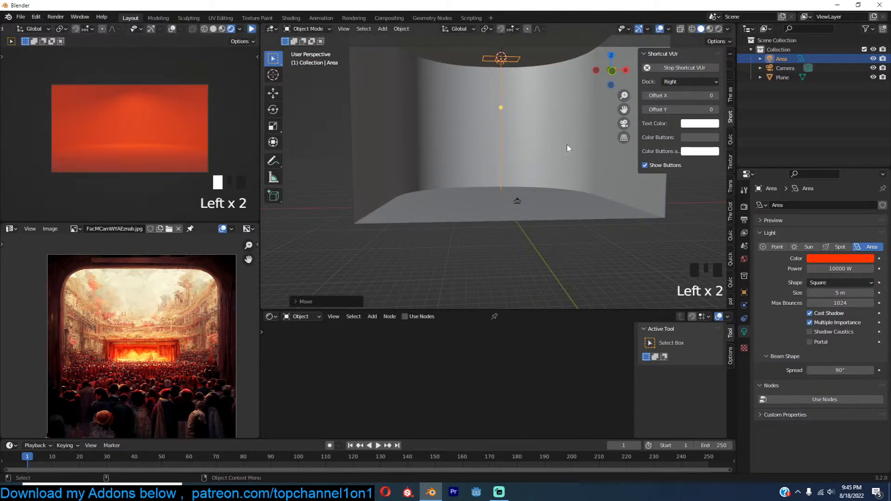
shift+middle_drag(566, 144, 563, 246)
scroll(557, 223, down, 4)
scroll(552, 199, up, 4)
mouse_move(552, 200)
middle_down()
mouse_move(536, 202)
mouse_move(565, 204)
mouse_move(561, 196)
middle_up()
scroll(564, 203, up, 1)
scroll(564, 204, down, 4)
scroll(212, 367, up, 3)
click(586, 203)
key(grave)
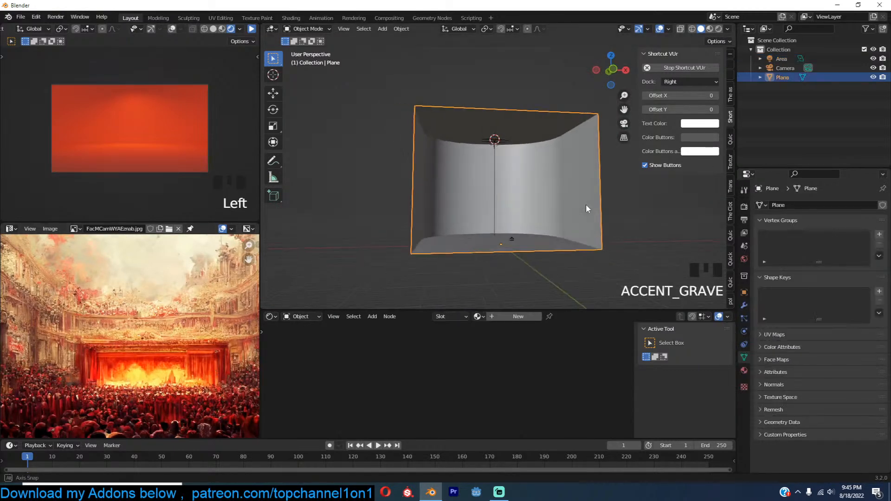
Step: Add a horizontal loop cut around the middle of the hall's wall and bevel it into a narrow band
key(Tab)
scroll(586, 200, up, 2)
key(ctrl+r)
right_click(586, 198)
key(ctrl+r)
click(586, 199)
right_click(586, 199)
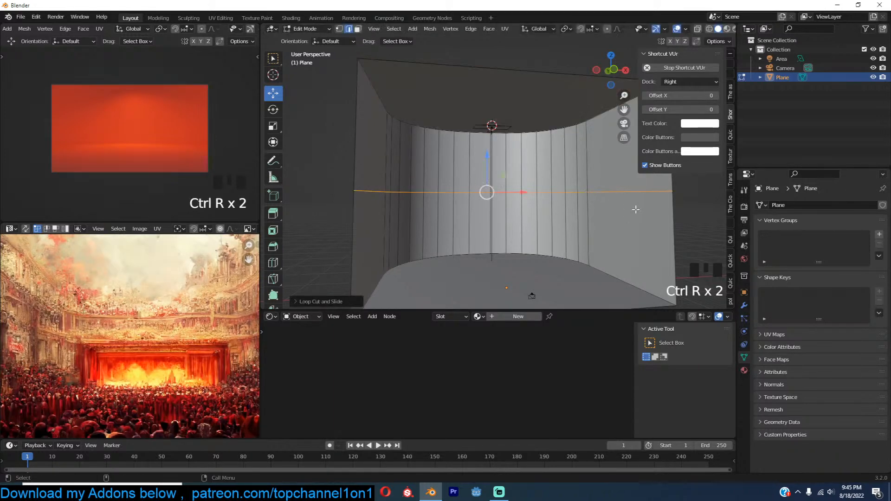
key(ctrl+b)
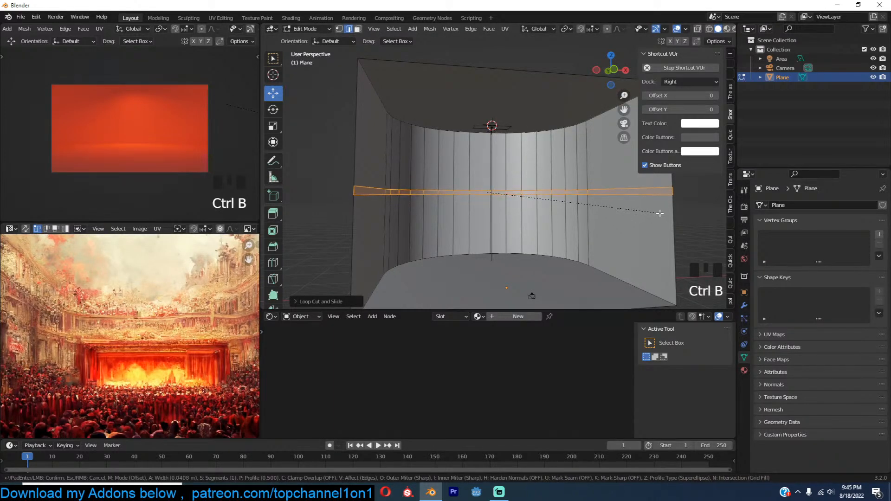
click(662, 214)
Step: Extrude the narrow band of wall faces inward along their normals to form a balcony ledge
key(grave)
scroll(655, 220, up, 2)
key(alt+e)
click(646, 228)
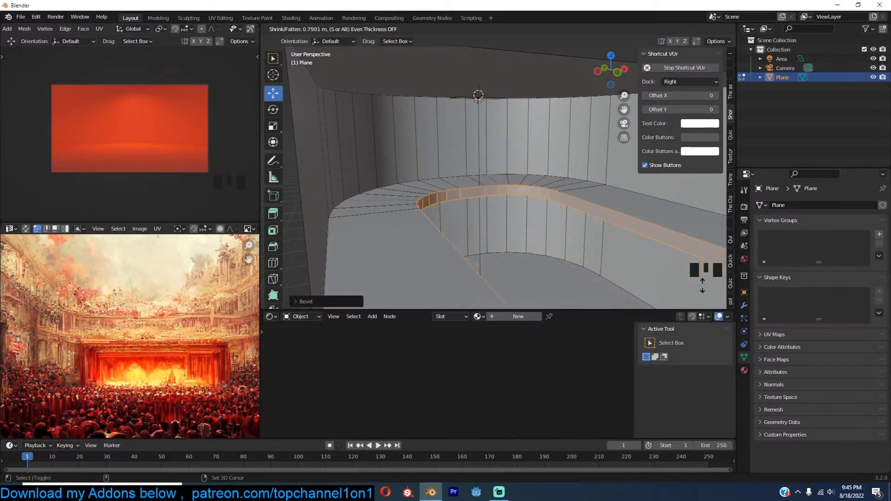
click(655, 294)
Step: Select the balcony ledge's face loops, including its inner edge, and scale them along Z to make the ledge thinner
scroll(654, 293, down, 2)
key(3)
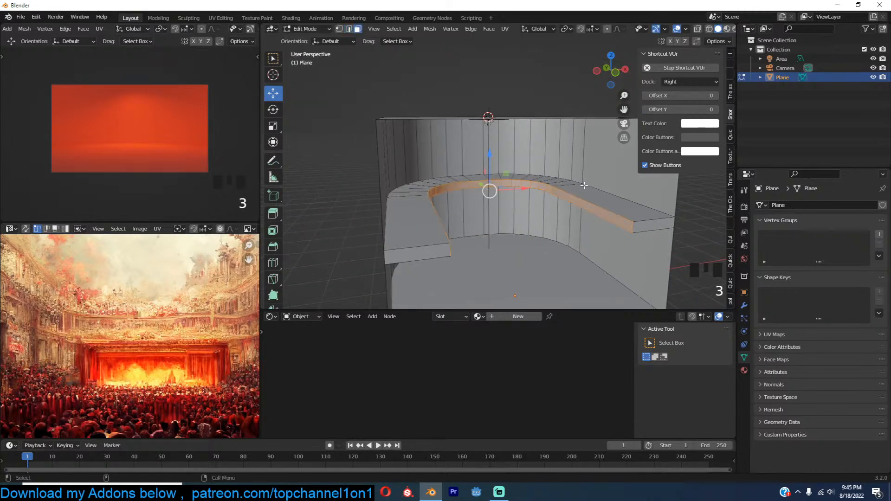
alt+click(570, 184)
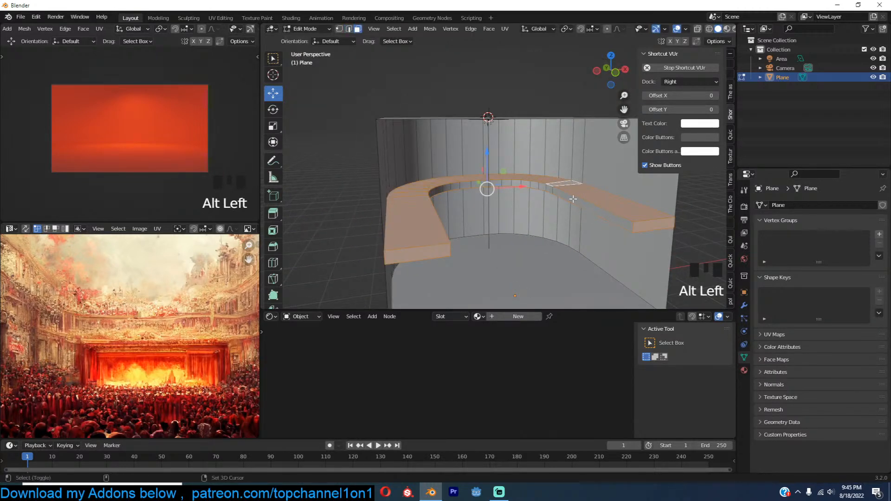
key(shift+grave)
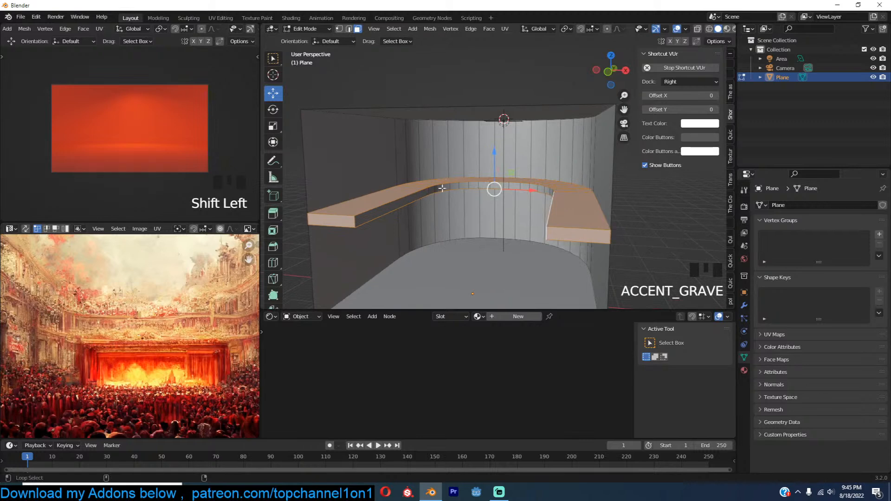
alt+shift+click(444, 187)
key(s)
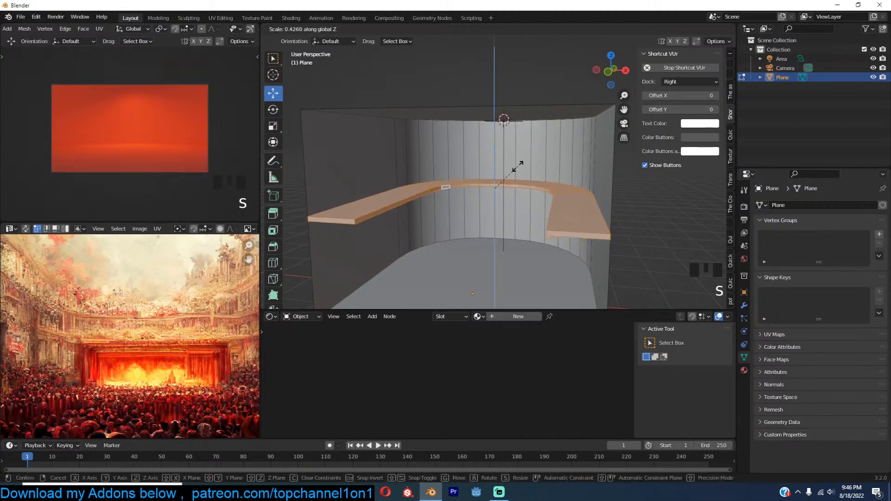
click(525, 175)
Step: Separate the selected balcony ledge into its own object and give the viewport objects different display colours
scroll(527, 176, up, 2)
shift+middle_drag(575, 178, 555, 116)
middle_drag(555, 116, 584, 172)
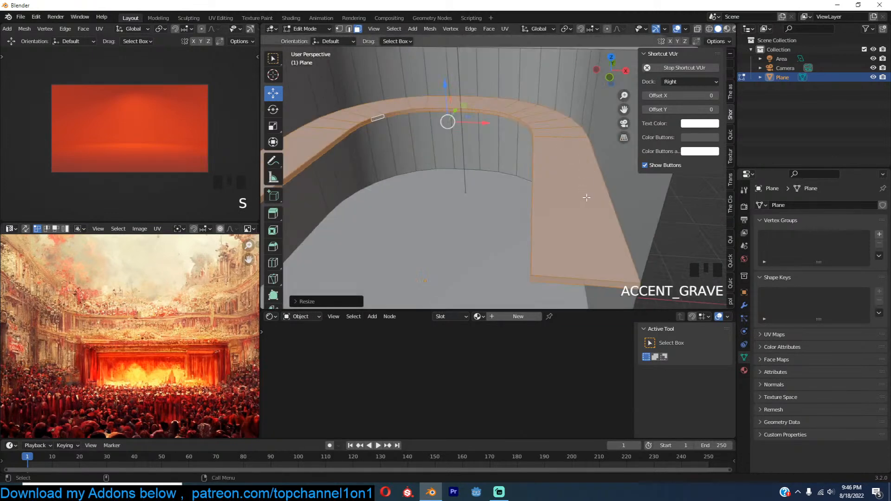
key(p)
click(575, 197)
key(Tab)
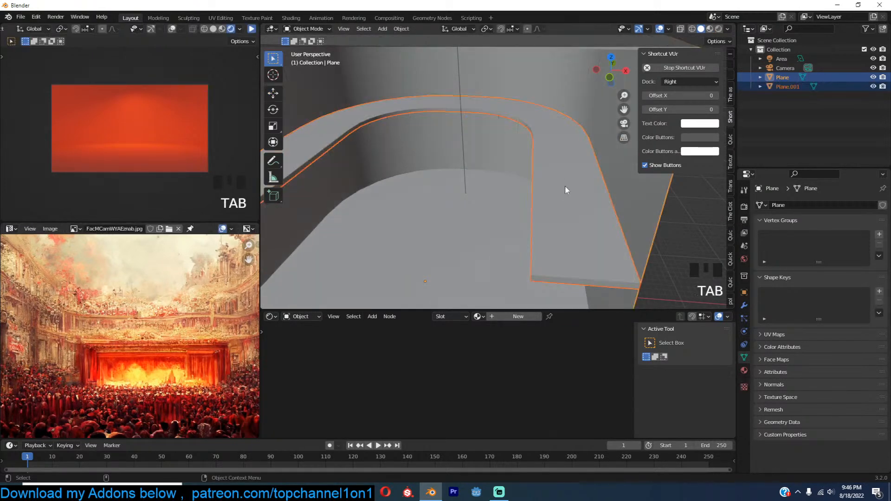
key(shift+q)
click(524, 130)
Step: Add a lengthwise loop cut to the balcony near its inner edge and bevel it into a narrow strip
click(571, 156)
mouse_move(572, 156)
middle_down()
mouse_move(574, 131)
mouse_move(573, 154)
middle_up()
key(Tab)
key(alt+a)
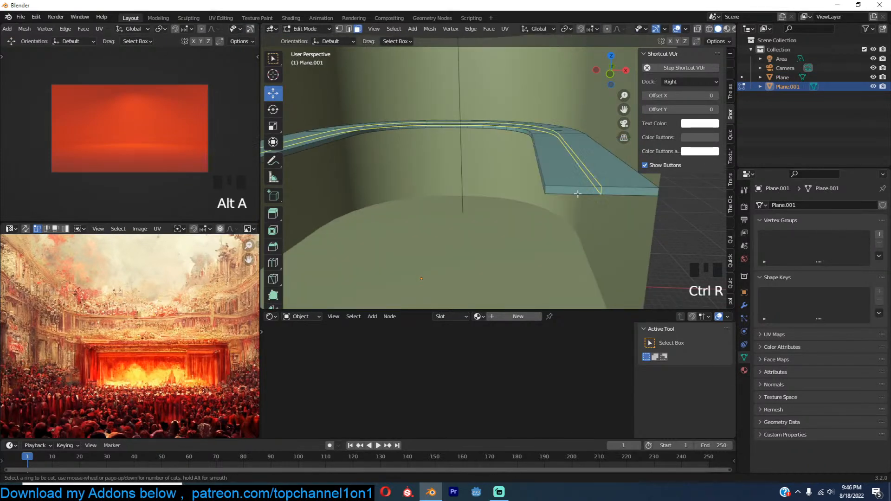
key(ctrl+r)
click(576, 193)
click(544, 188)
key(ctrl+b)
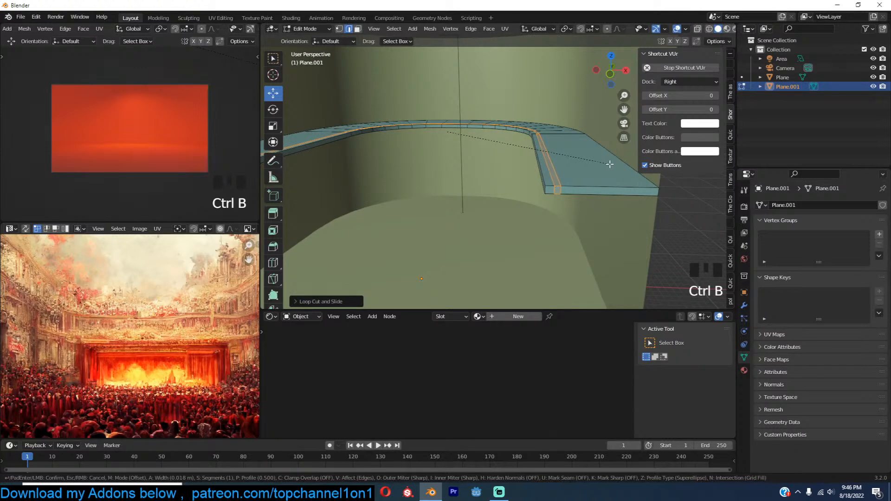
click(554, 176)
Step: Select the narrow strip of top faces along the balcony's whole inner edge and extrude it upward as a parapet
scroll(549, 188, up, 1)
key(3)
click(567, 175)
middle_drag(567, 175, 608, 183)
scroll(608, 183, down, 3)
key(grave)
key(grave)
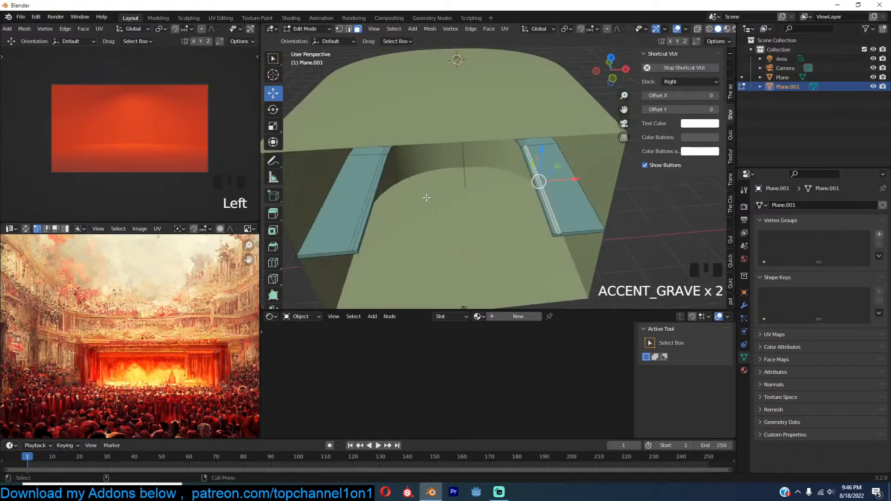
scroll(527, 133, up, 5)
ctrl+click(560, 98)
middle_drag(496, 86, 475, 86)
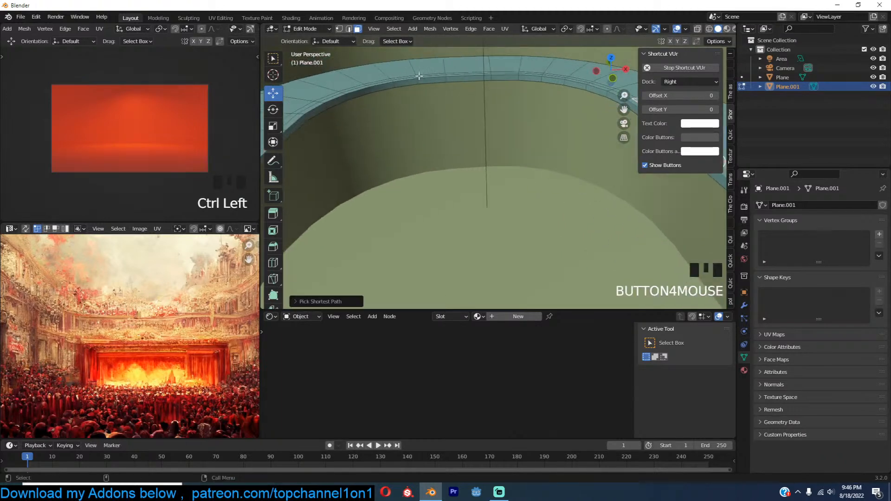
ctrl+click(393, 79)
shift+middle_drag(370, 91, 412, 112)
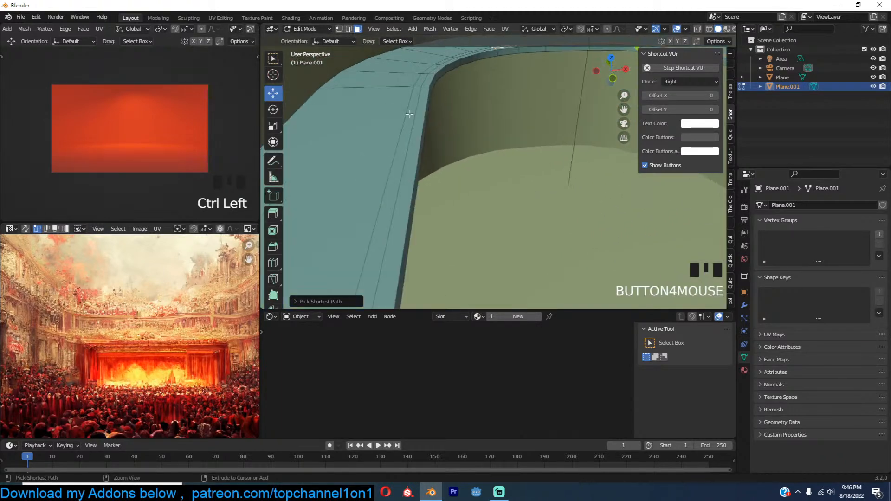
ctrl+click(415, 89)
scroll(396, 167, down, 5)
scroll(511, 152, up, 2)
shift+middle_drag(529, 170, 497, 172)
key(e)
click(503, 163)
key(Tab)
middle_drag(489, 139, 500, 162)
scroll(457, 107, down, 3)
scroll(500, 162, down, 2)
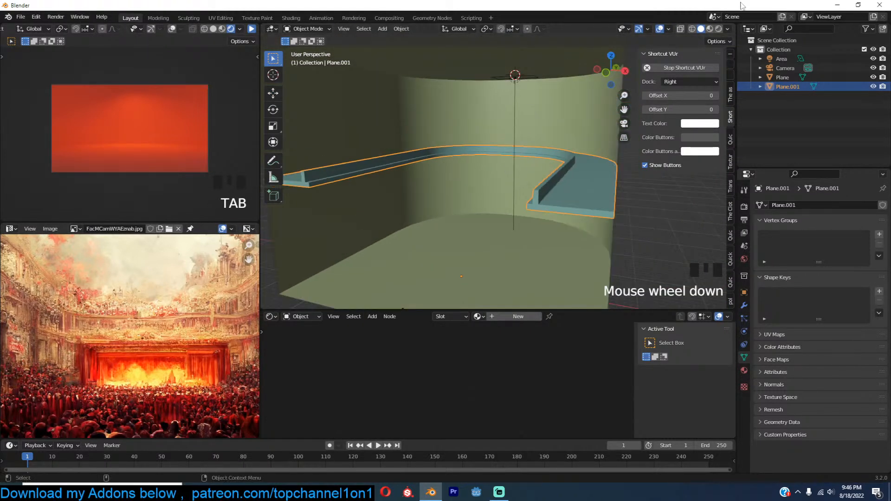
Step: Switch to material preview, search the asset library's materials for "wood" and apply a reddish-brown wood to the balcony
click(710, 28)
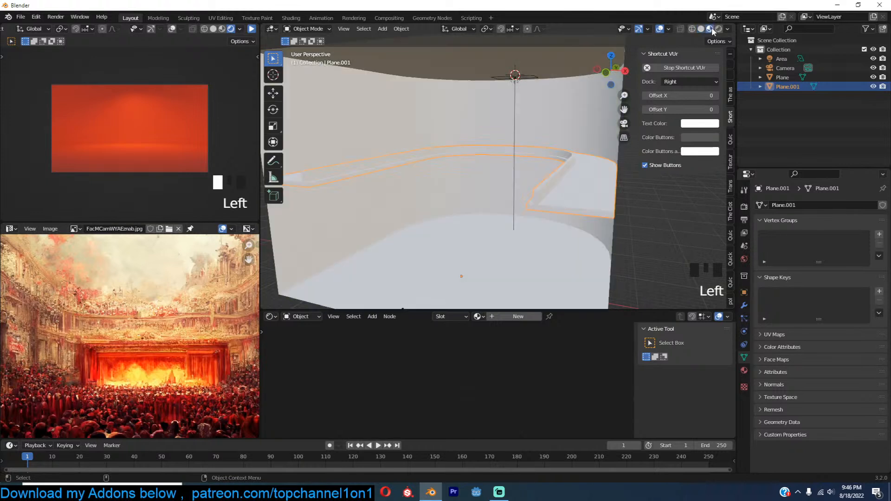
click(730, 95)
click(680, 90)
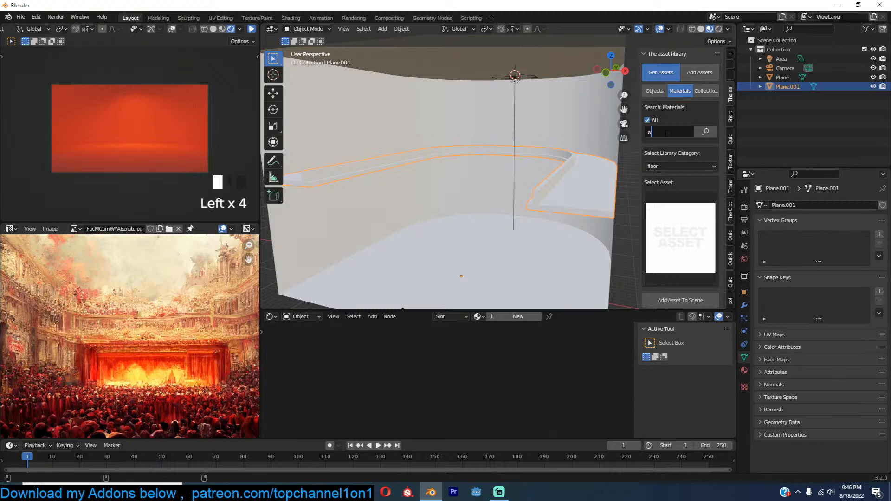
key(Return)
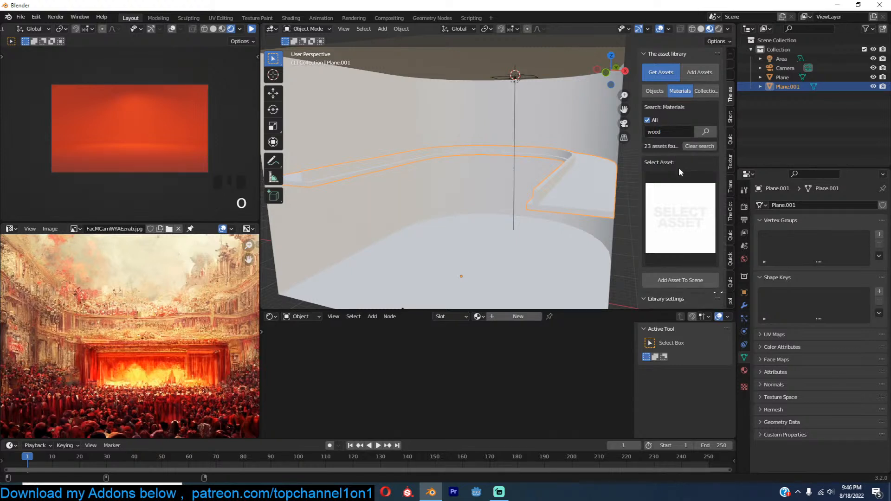
click(684, 186)
click(402, 287)
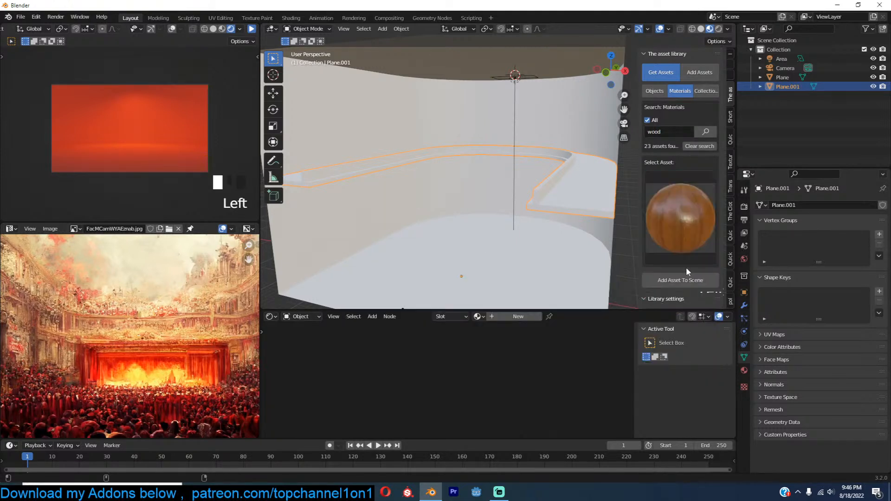
click(681, 280)
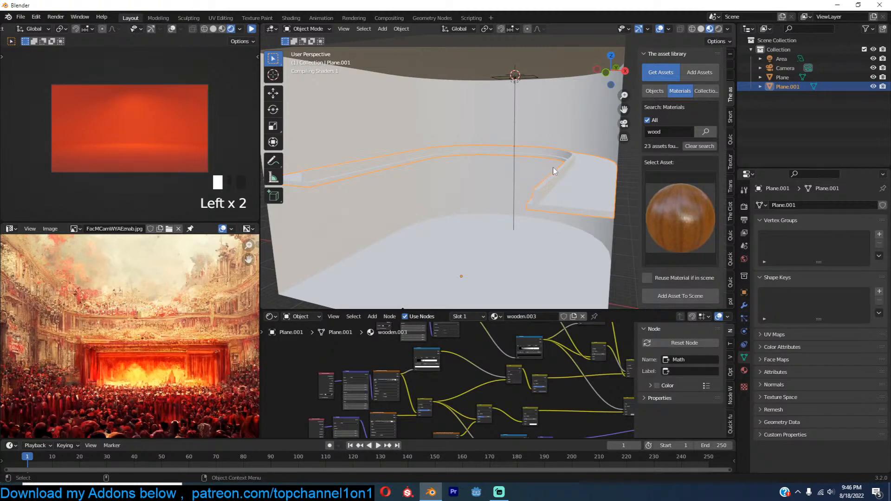
scroll(573, 158, down, 1)
scroll(572, 158, up, 2)
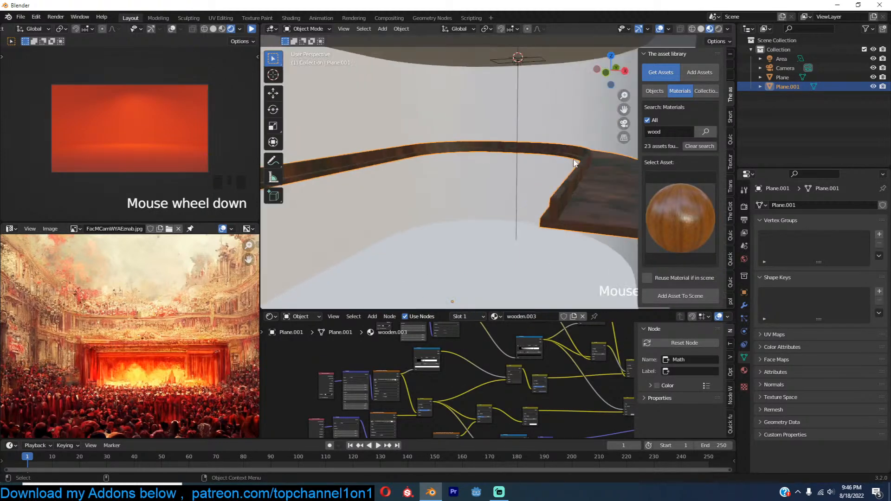
Step: UV-unwrap the entire balcony mesh and return to object mode
middle_drag(572, 158, 540, 164)
key(Tab)
key(a)
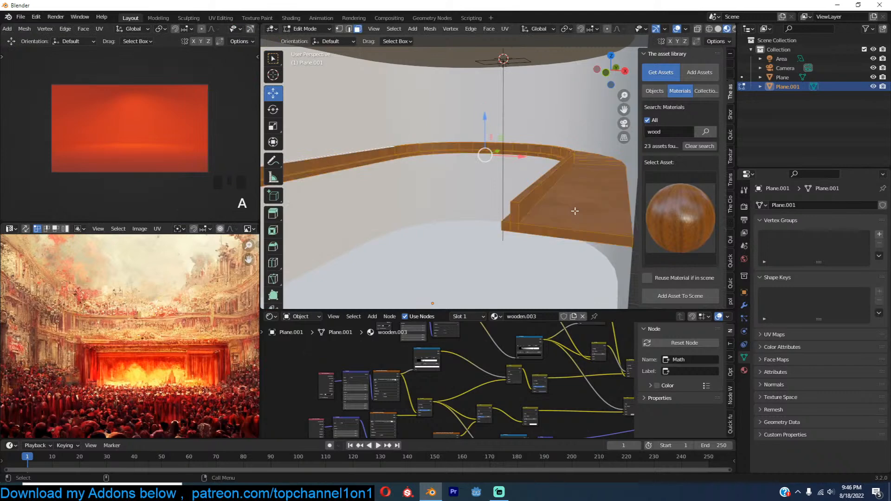
key(u)
click(538, 257)
key(Tab)
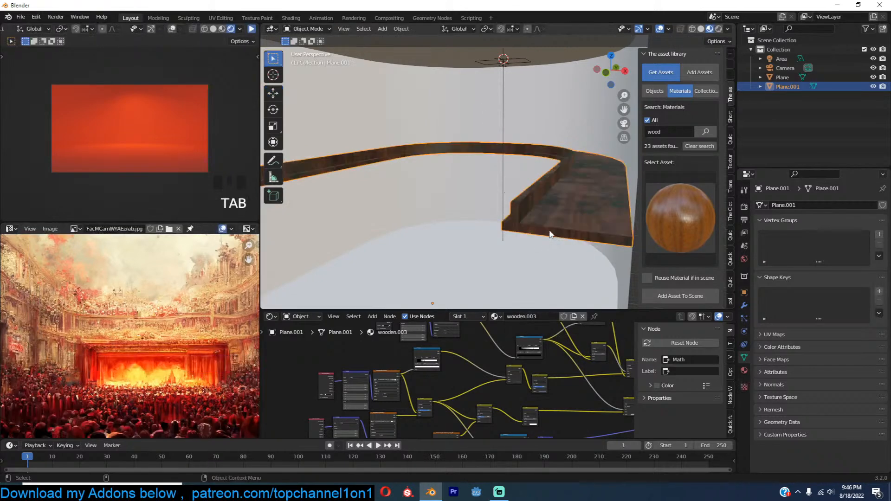
scroll(579, 252, up, 2)
middle_drag(578, 251, 548, 199)
Step: Replace the balcony's material with the lighter golden-brown wood from the asset library
click(668, 212)
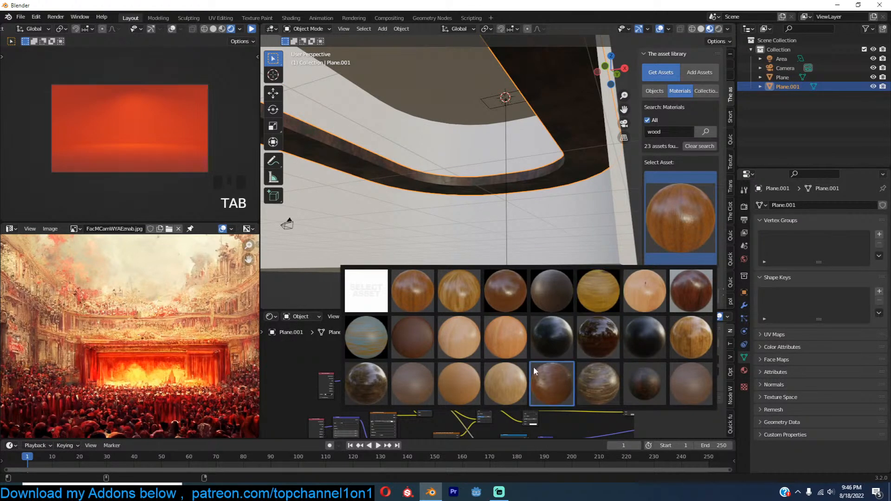
click(445, 324)
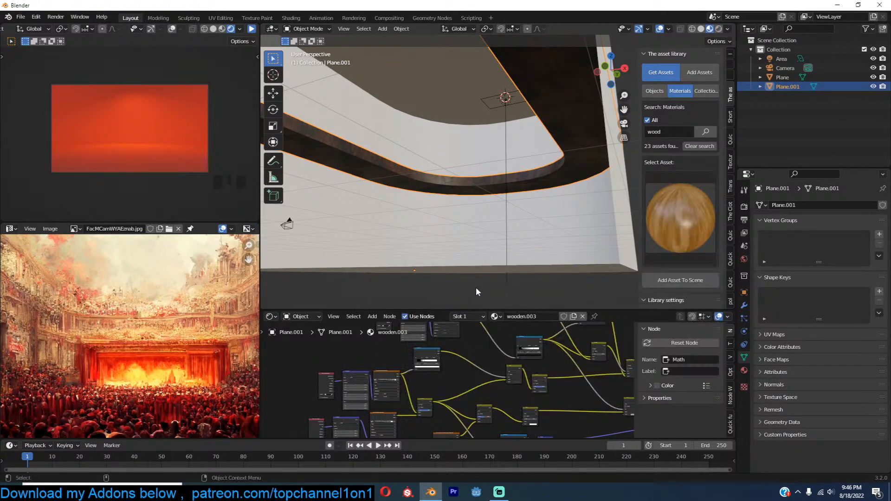
click(659, 274)
middle_drag(482, 212, 536, 200)
key(grave)
key(grave)
scroll(553, 193, down, 4)
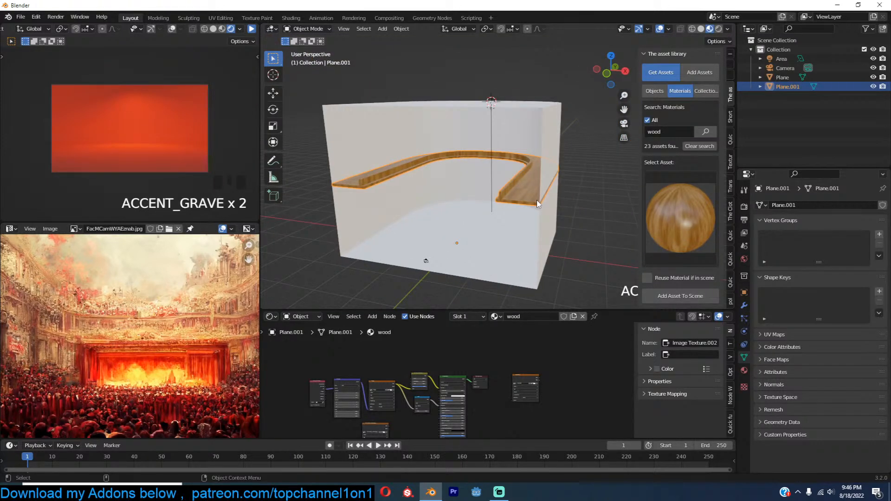
Step: Select the hall's upper wall loop above the balcony and extrude it outward along its normals
key(KP_0)
middle_drag(555, 127, 483, 148)
key(grave)
scroll(564, 179, down, 5)
scroll(529, 192, up, 2)
scroll(529, 195, up, 1)
click(525, 163)
key(Tab)
alt+click(503, 142)
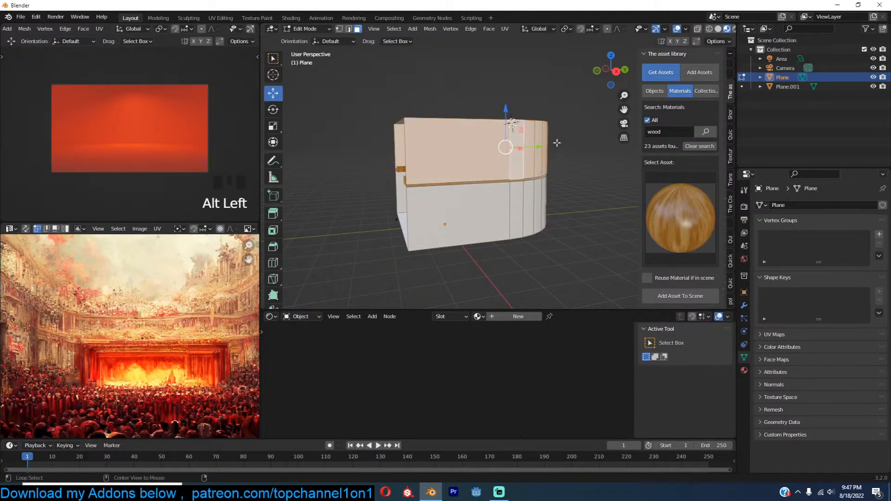
key(alt+e)
click(556, 143)
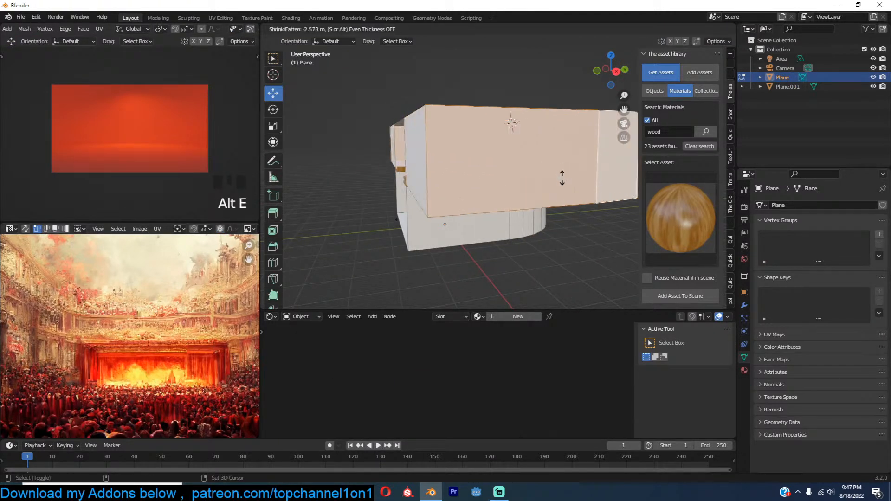
click(566, 165)
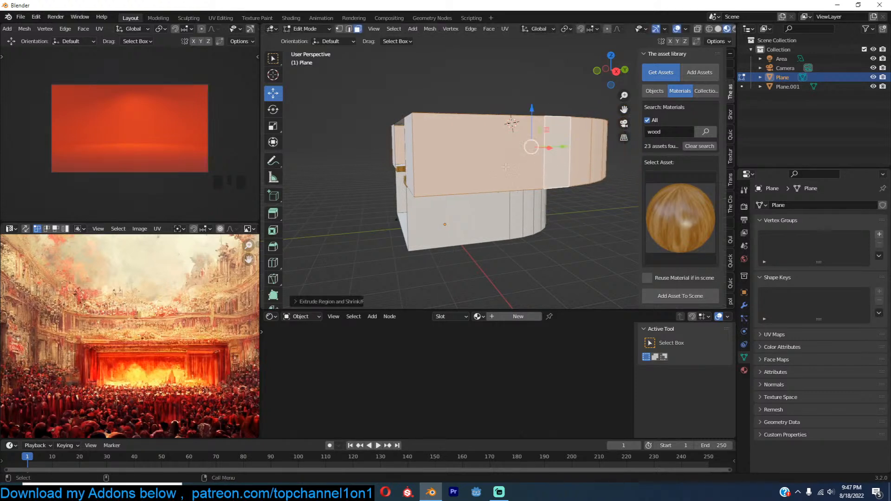
Step: Delete the two front end faces of the widened upper wall to open its sides
middle_drag(565, 165, 522, 153)
click(568, 138)
shift+click(381, 139)
click(367, 141)
shift+click(593, 143)
key(x)
click(589, 147)
key(Tab)
Step: Select the hall's ceiling together with its surrounding face loops and extrude them upward as another storey
click(553, 163)
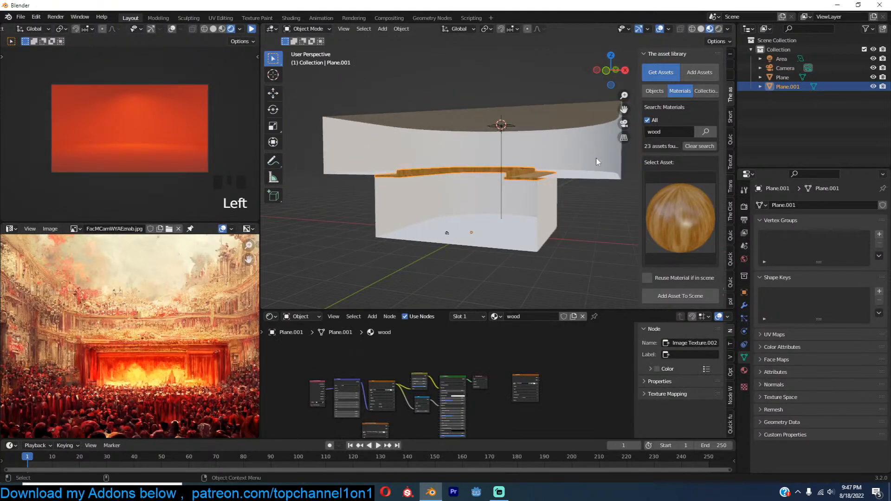
click(597, 162)
key(Tab)
middle_drag(571, 147, 534, 190)
key(ctrl+r)
key(3)
click(545, 172)
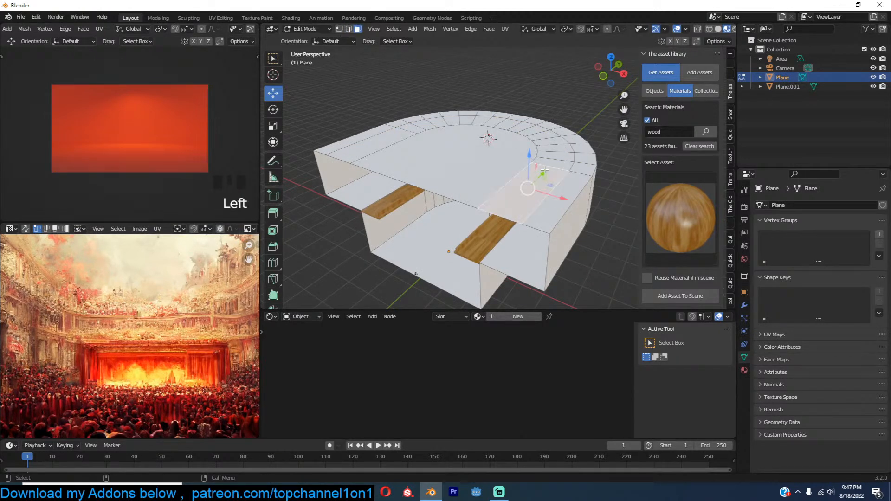
click(518, 159)
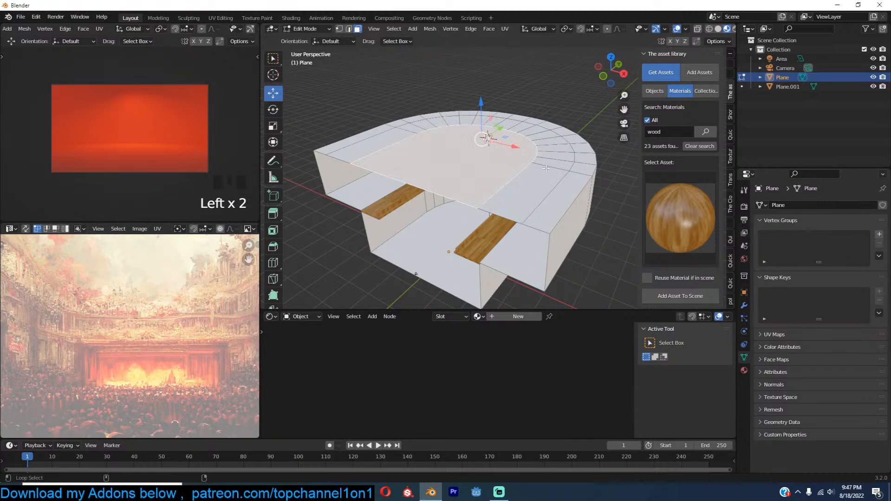
alt+shift+click(570, 176)
alt+shift+click(572, 175)
key(e)
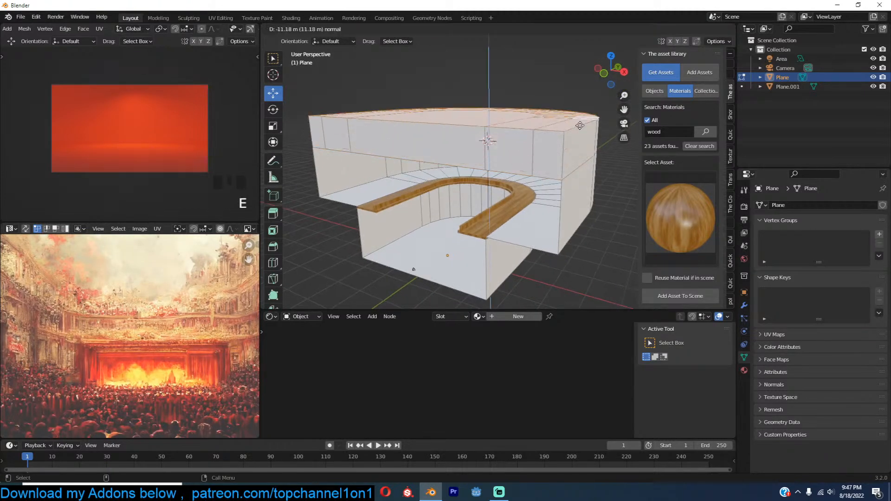
click(563, 135)
Step: Delete the front faces closing off the new upper storey
ctrl+click(407, 128)
key(x)
click(408, 121)
Step: Select the new storey's wall loop and extrude it outward along its normals
alt+drag(589, 124, 553, 113)
key(alt+e)
click(553, 113)
click(512, 174)
Step: Finish editing the hall, try a 15 mm focal length on the scene camera and return it to 25 mm
key(Tab)
key(KP_0)
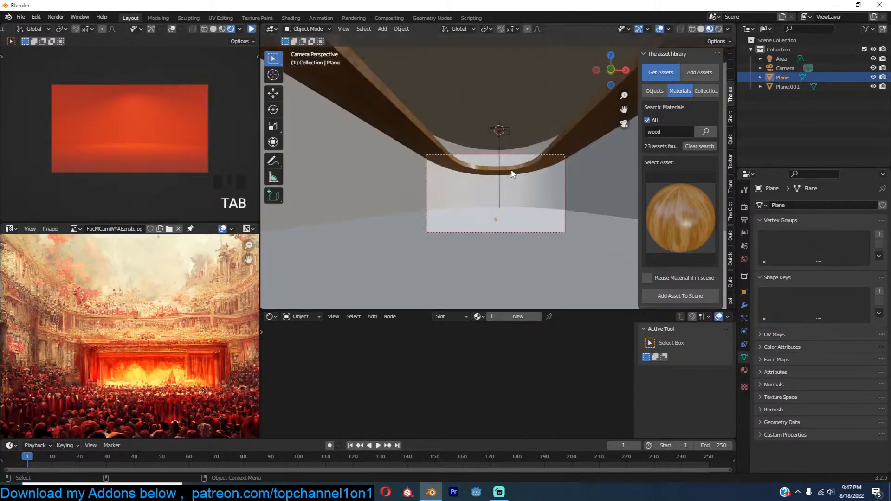
click(533, 173)
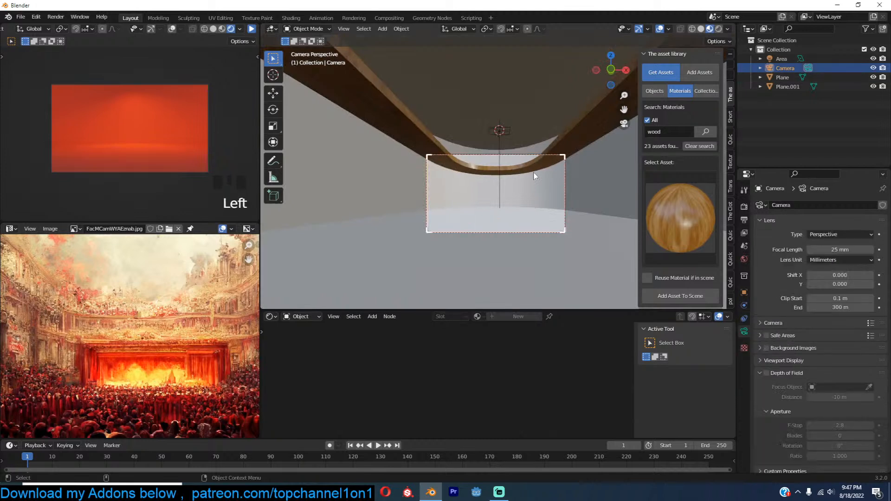
double_click(837, 249)
text(15)
key(Return)
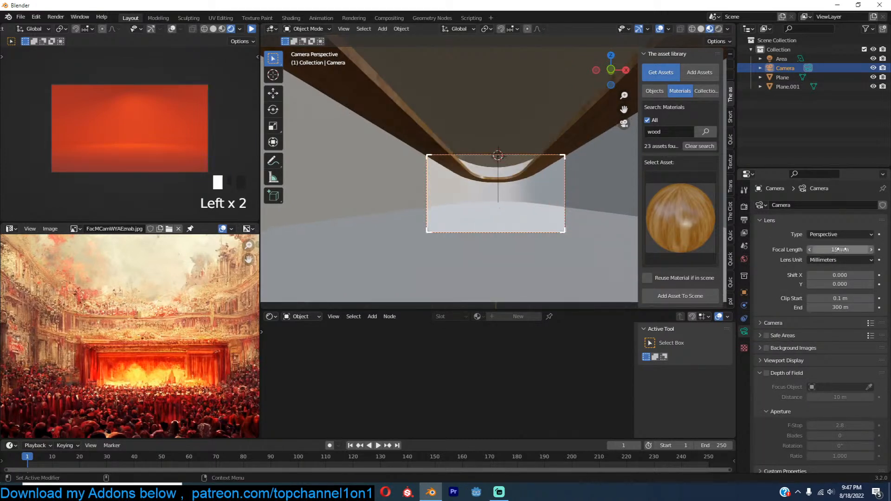
scroll(209, 274, down, 2)
scroll(593, 162, down, 3)
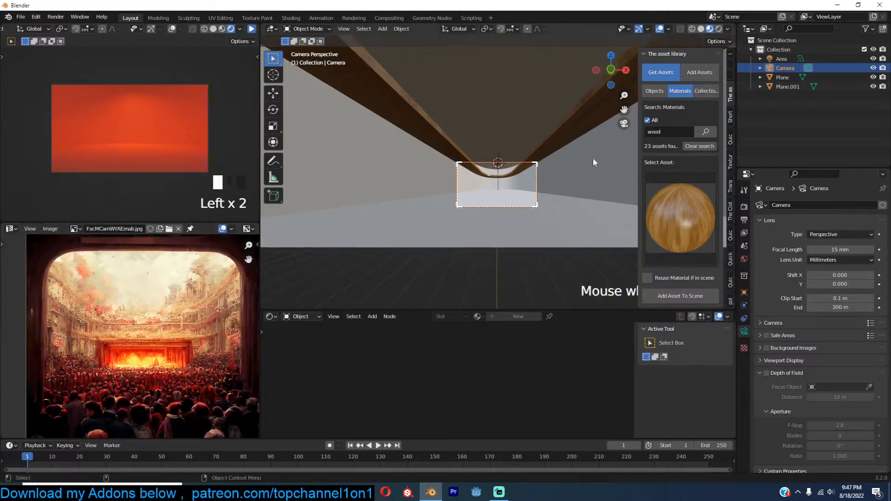
drag(835, 250, 838, 250)
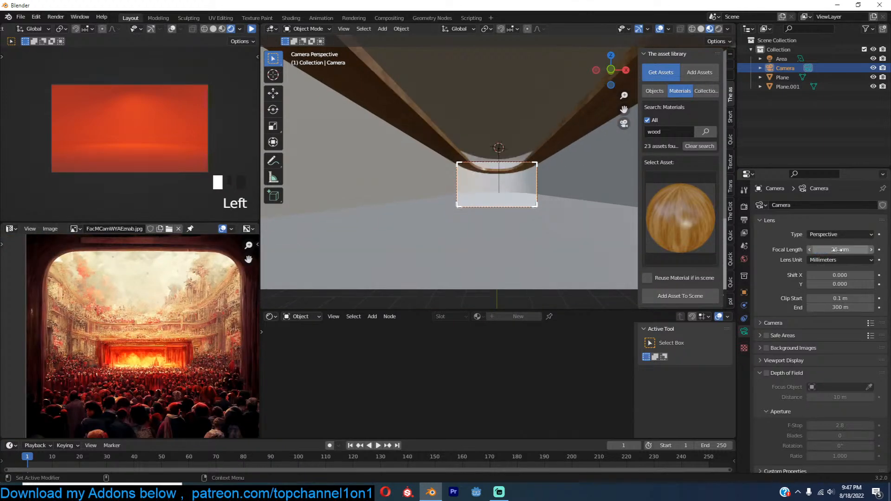
Step: Move the camera back from the hall's open front along the Y axis by about 18 m
key(KP_7)
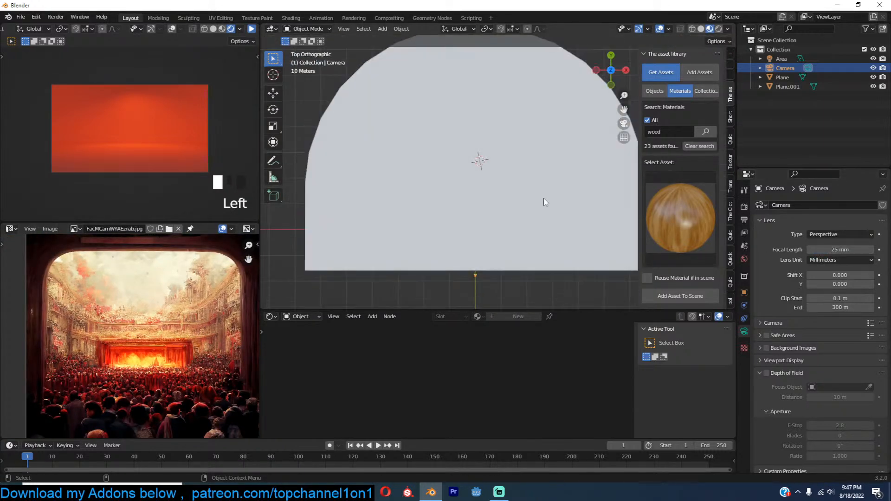
key(z)
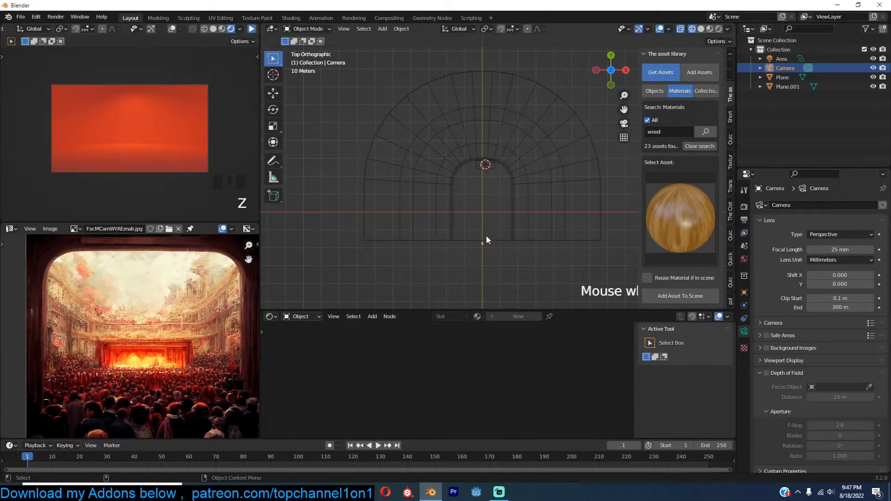
click(273, 93)
drag(484, 208, 477, 244)
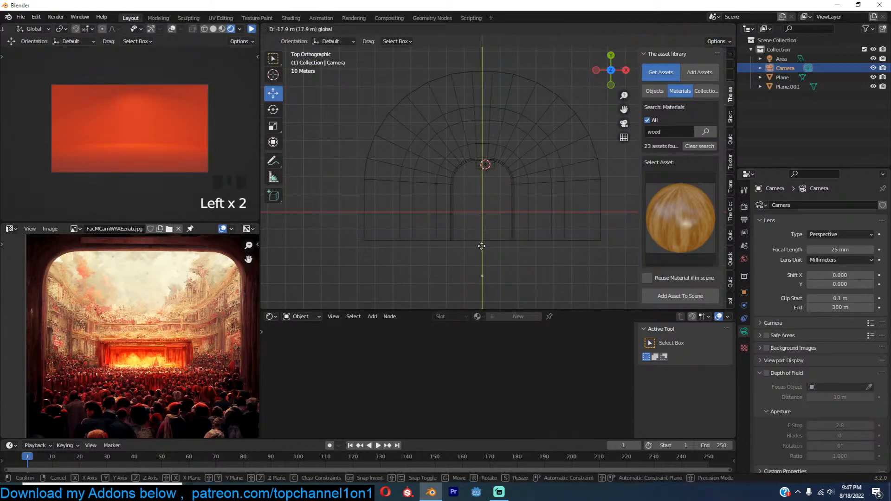
Step: Rotate the camera about the global X axis by about 11 degrees to adjust its tilt towards the hall
key(KP_0)
key(z)
click(579, 238)
key(g)
key(r)
key(x)
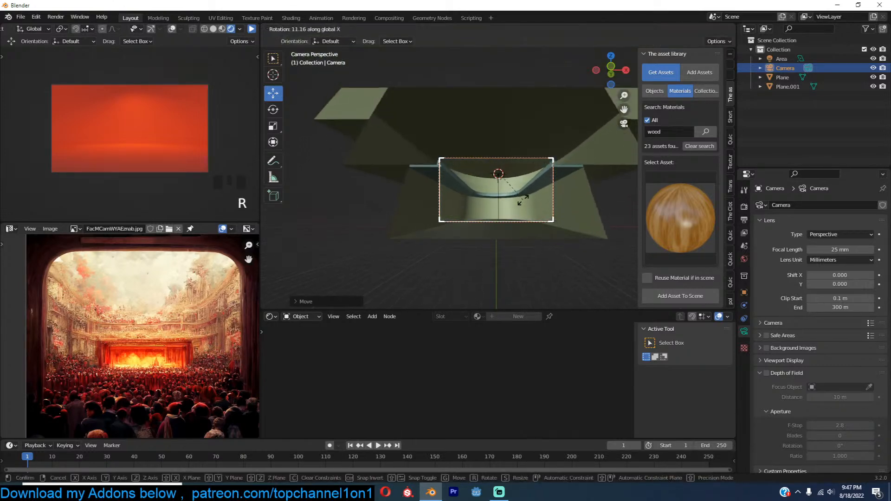
click(527, 194)
Step: Select the hall and the wooden balcony together and open both meshes for editing
scroll(533, 188, down, 2)
middle_drag(533, 188, 521, 215)
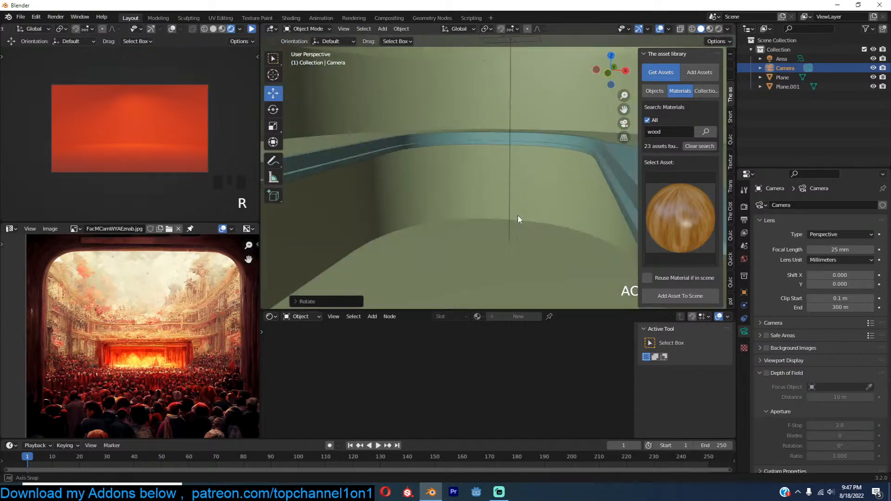
scroll(517, 215, down, 3)
click(521, 216)
key(KP_1)
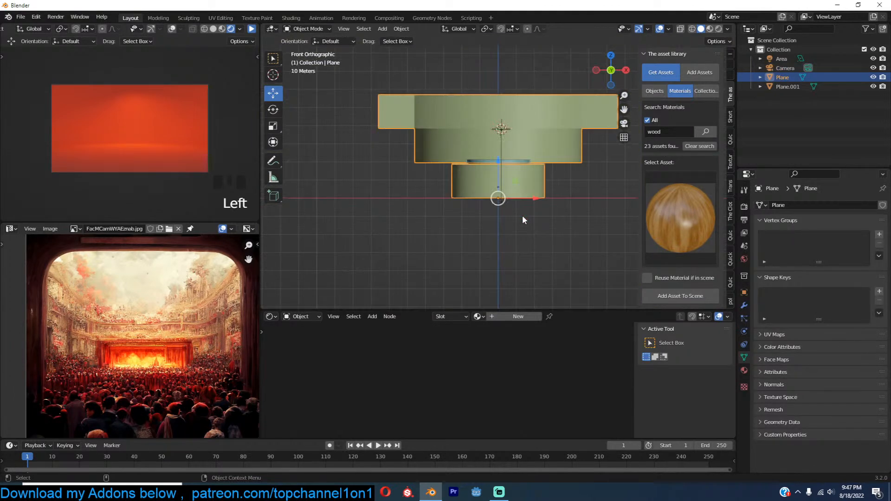
shift+click(519, 152)
click(518, 161)
shift+click(545, 159)
key(Tab)
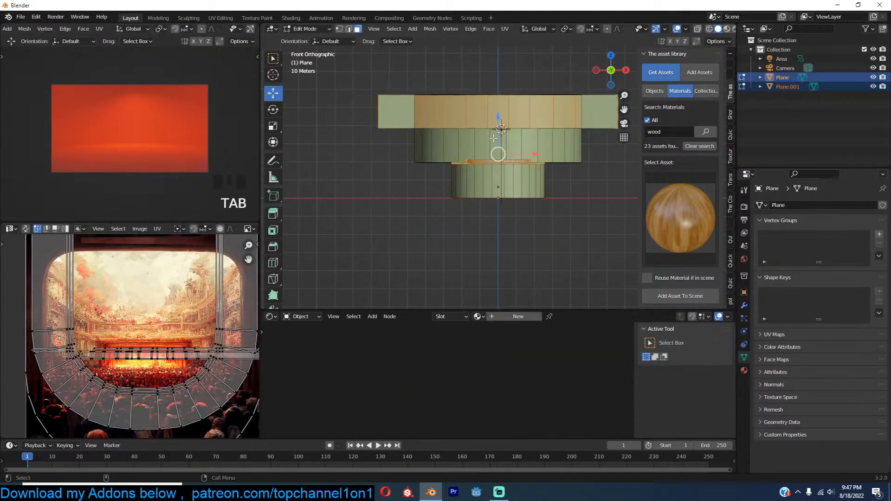
Step: Try to select one side of the hall and balcony meshes from the front
key(1)
key(3)
drag(376, 65, 503, 233)
key(x)
scroll(506, 157, up, 3)
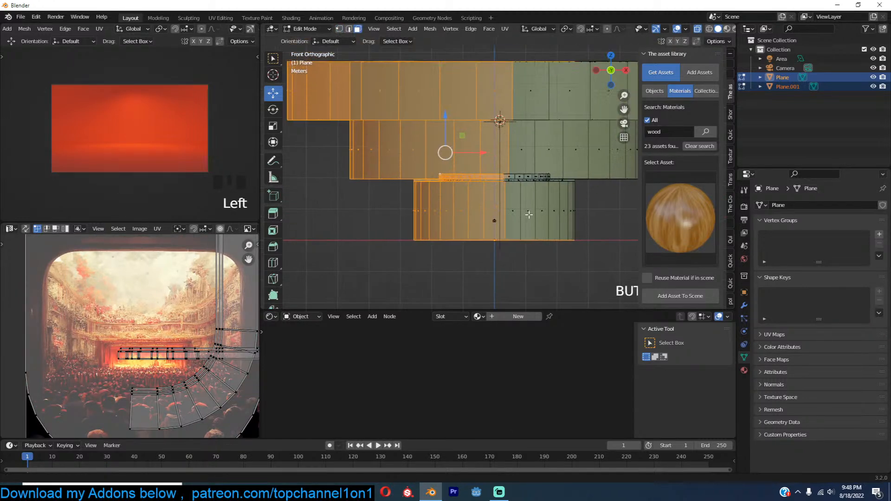
middle_drag(490, 141, 528, 125)
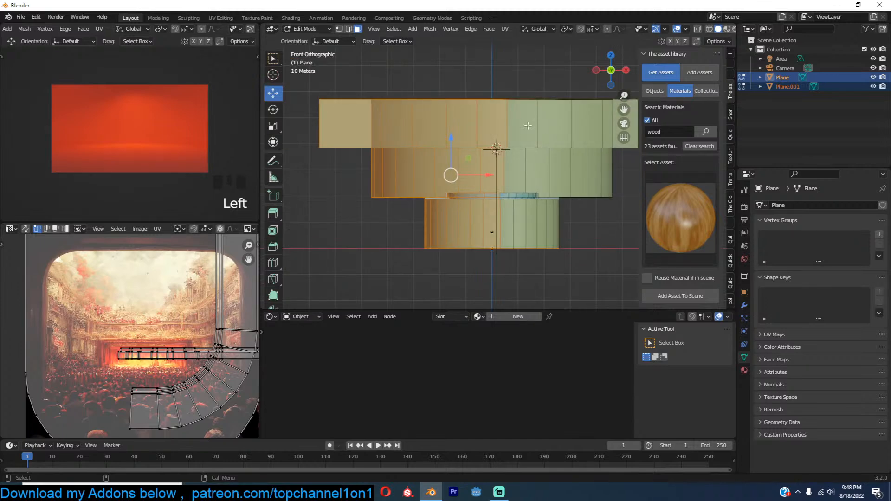
key(z)
middle_drag(463, 142, 460, 225)
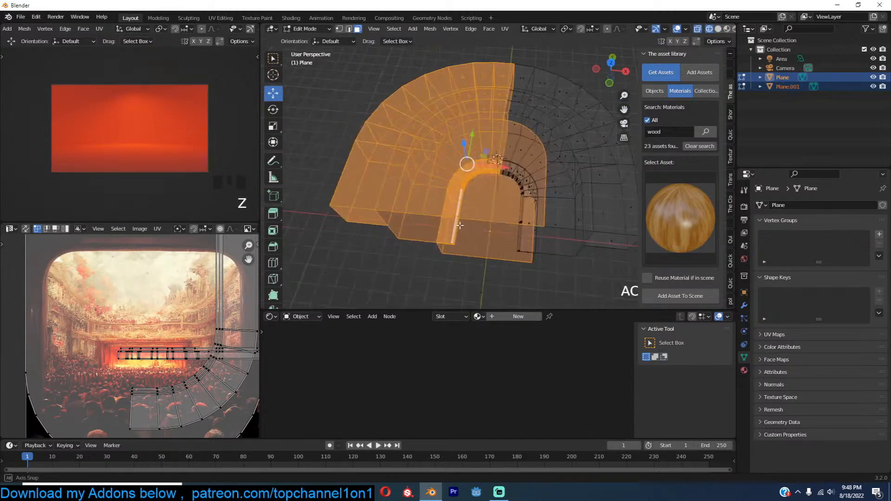
key(z)
key(Tab)
middle_drag(552, 213, 557, 163)
Step: Select the right half of the hall and balcony vertices from above and move it outward along X to widen both
key(KP_7)
key(Tab)
key(1)
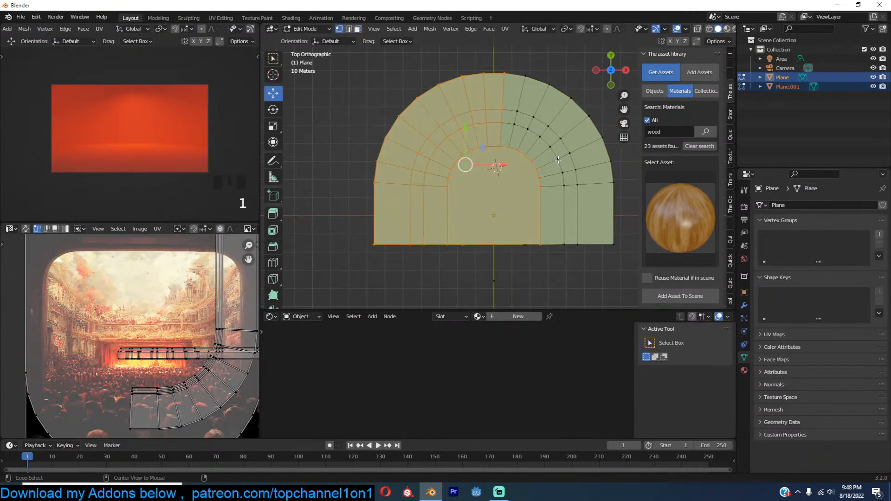
drag(499, 53, 629, 275)
shift+middle_drag(558, 221, 487, 204)
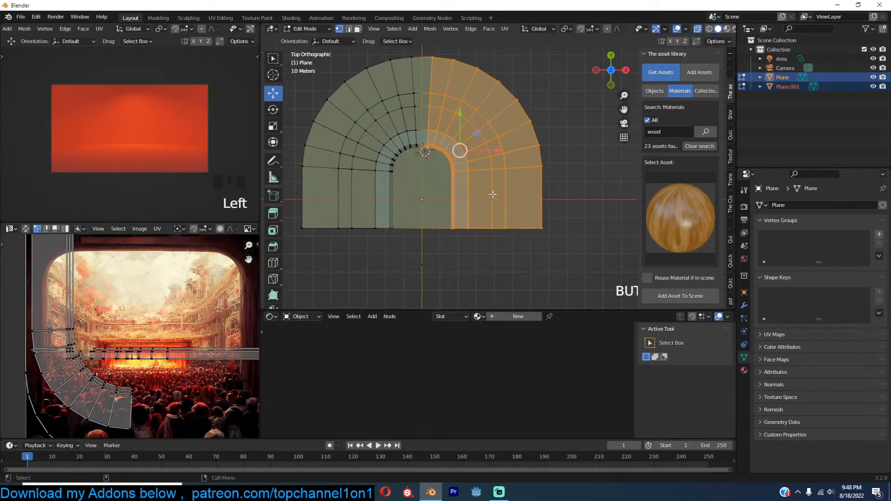
drag(435, 51, 593, 246)
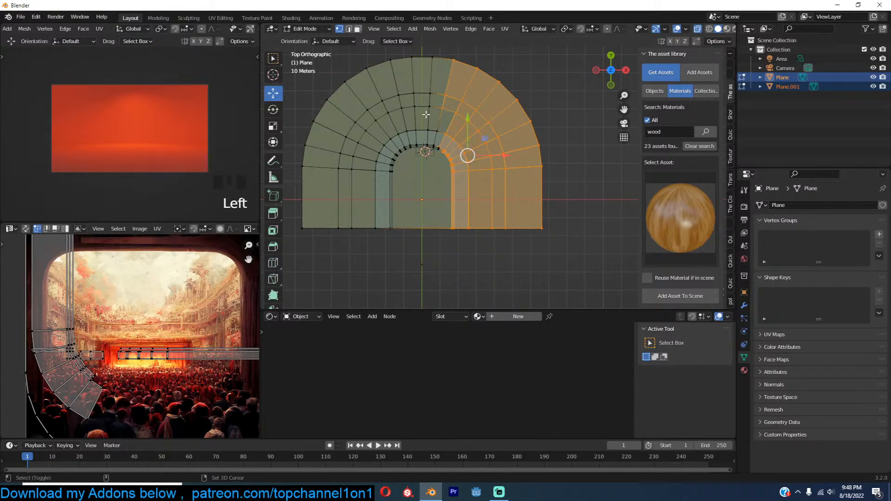
shift+drag(485, 193, 486, 194)
drag(498, 154, 551, 158)
Step: Select all geometry of the widened hall and balcony and shift it back along X to recentre it on the camera axis
key(a)
drag(482, 151, 438, 151)
key(Tab)
key(z)
mouse_move(522, 158)
middle_down()
mouse_move(546, 141)
mouse_move(553, 102)
middle_up()
key(alt+z)
key(KP_0)
key(alt+a)
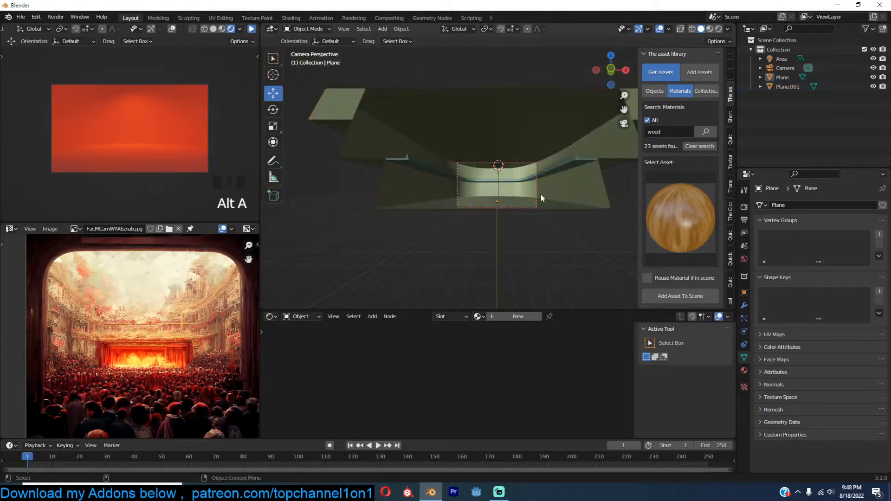
Step: Adjust the camera's height and move it backward along its local Z axis by about 3 m
click(541, 171)
key(g)
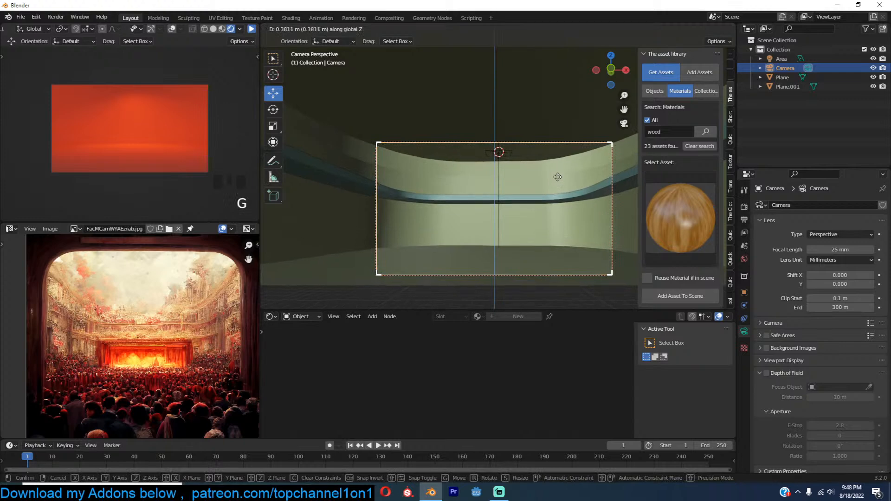
key(z)
key(z)
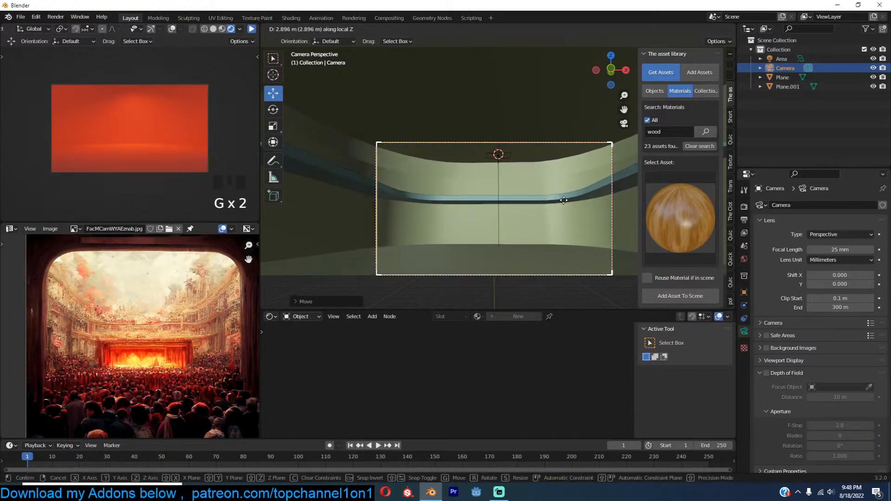
click(560, 207)
click(566, 202)
Step: Duplicate the wooden balcony and raise the copy about 19 m along Z to the next storey
middle_drag(566, 201, 546, 234)
scroll(549, 212, down, 5)
key(shift+d)
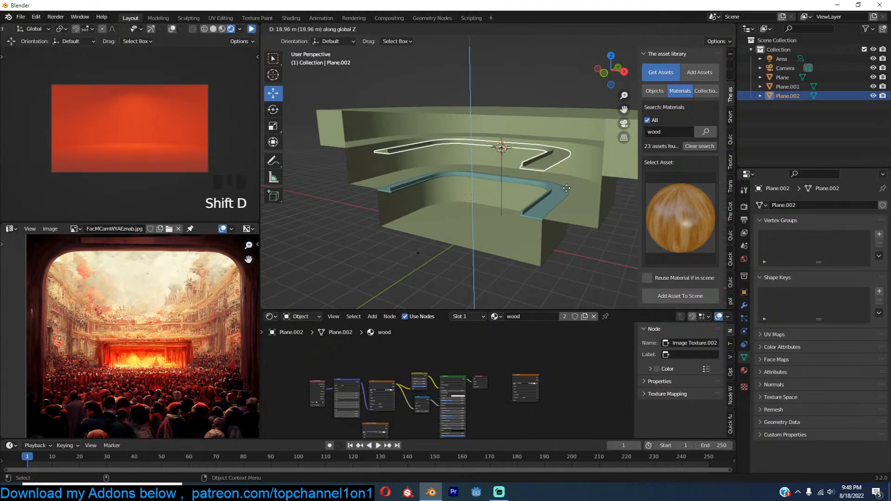
click(568, 180)
Step: Widen the balconies from above by moving their right-hand vertices outward along X
key(KP_7)
key(z)
shift+middle_drag(477, 166, 478, 175)
mouse_move(485, 168)
mouse_down()
mouse_move(485, 158)
mouse_move(493, 181)
mouse_move(499, 158)
mouse_up()
key(Tab)
drag(525, 103, 619, 232)
drag(601, 167, 611, 163)
key(Tab)
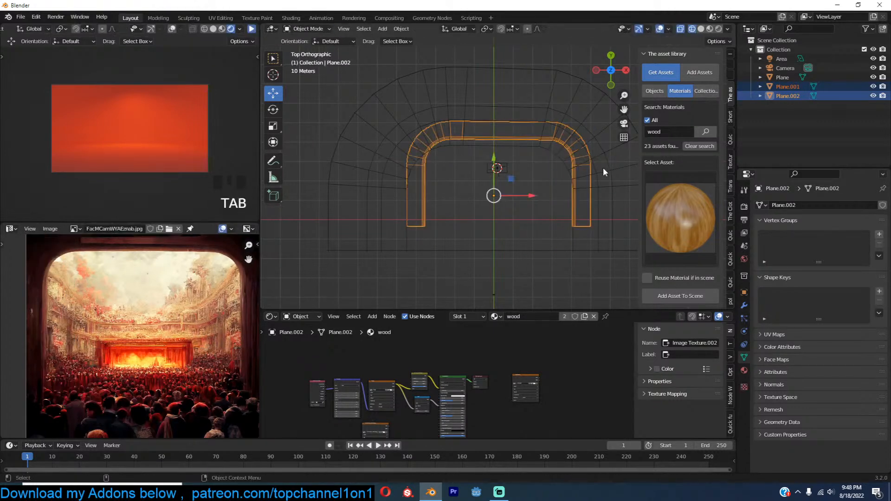
Step: Delete the two selected balcony objects and undo the deletion
key(z)
mouse_move(580, 168)
middle_down()
mouse_move(564, 71)
mouse_move(531, 171)
mouse_move(578, 166)
middle_up()
key(x)
click(572, 169)
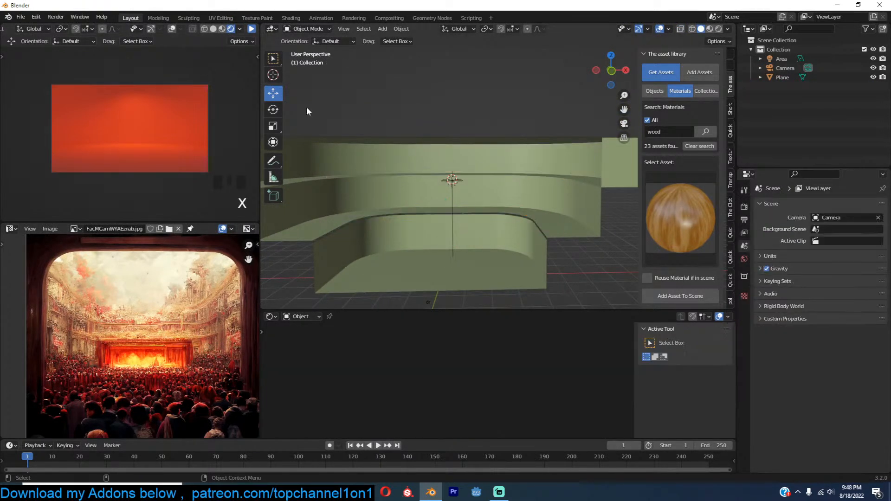
key(ctrl+z)
Step: Select the upper balcony copy's linked geometry, delete its vertices and deselect everything
key(Tab)
click(542, 178)
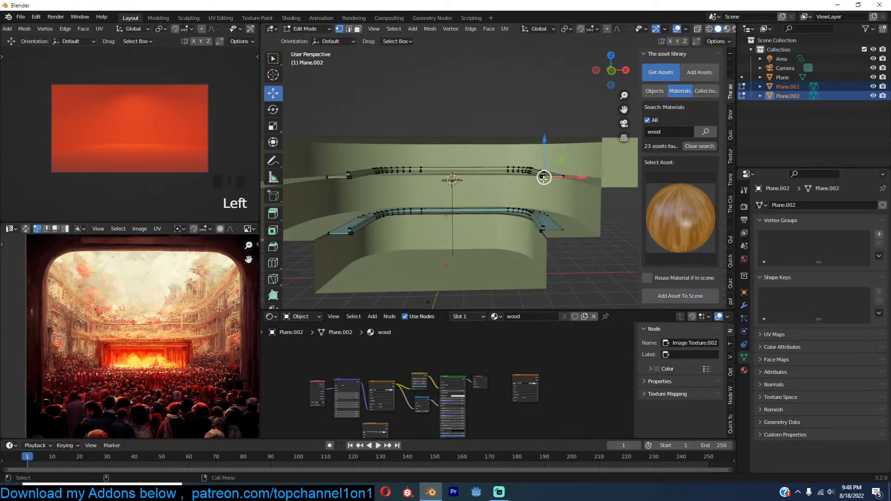
key(ctrl+l)
key(x)
click(538, 158)
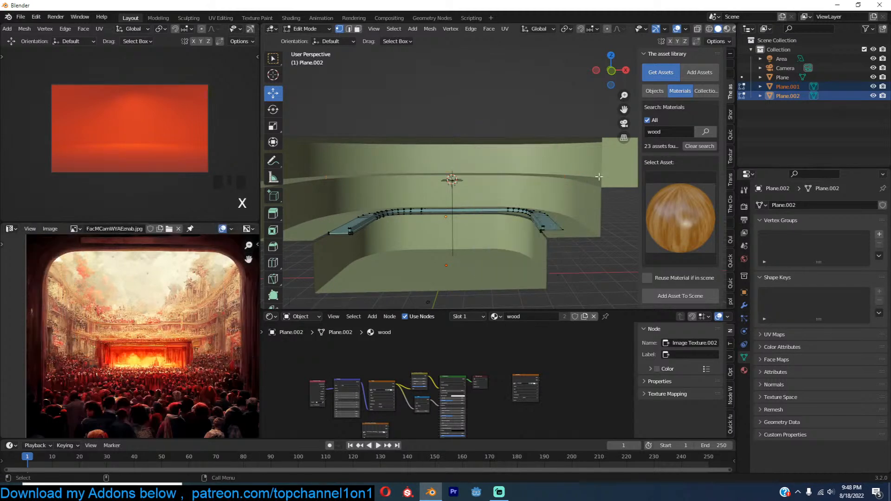
key(Tab)
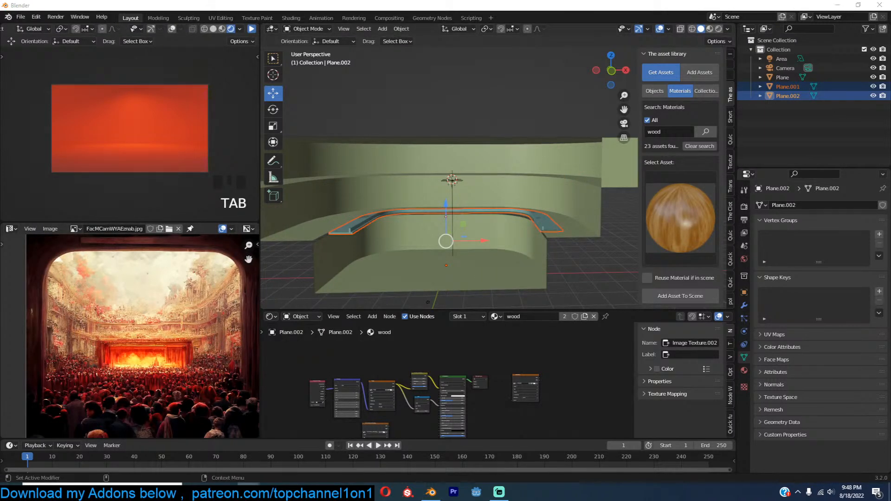
key(alt+a)
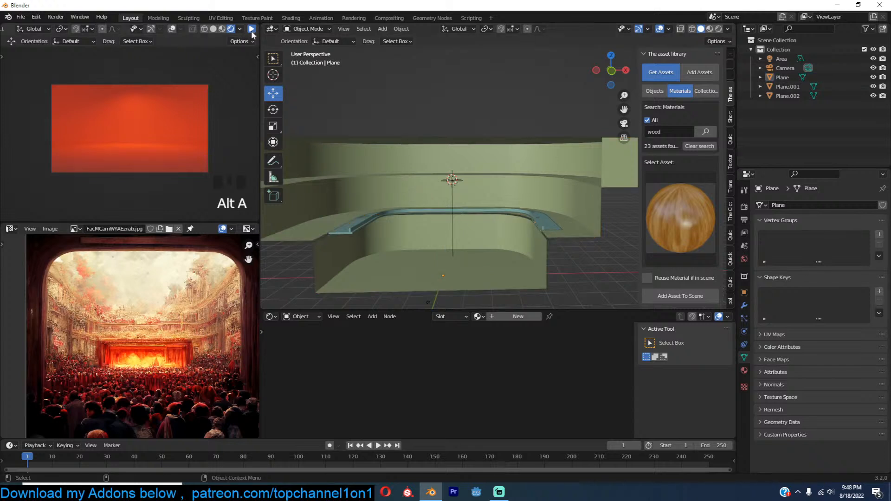
Step: Refresh the rendered camera preview and move the red area light up towards the ceiling
click(252, 30)
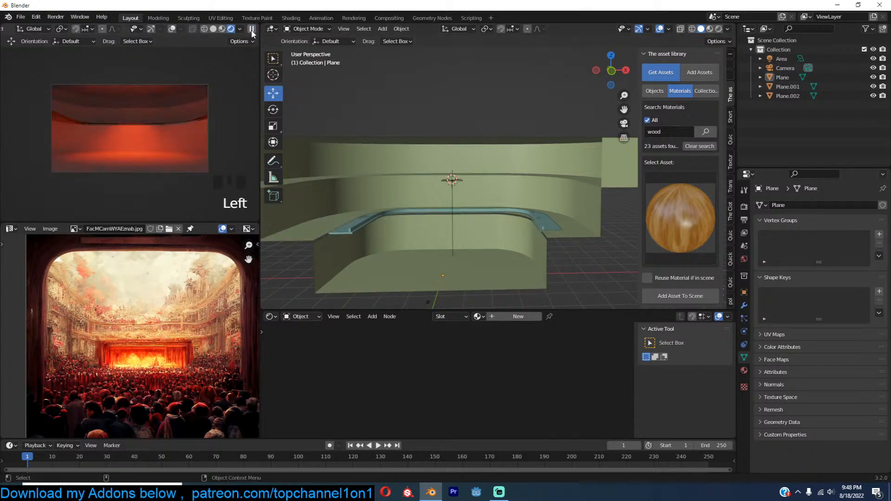
scroll(489, 172, up, 3)
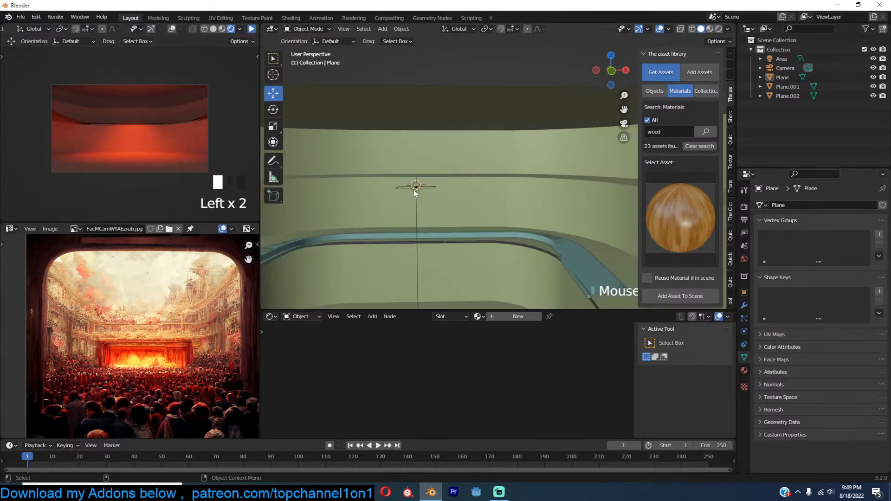
click(414, 193)
scroll(417, 194, down, 5)
key(g)
click(471, 165)
middle_drag(471, 164, 470, 173)
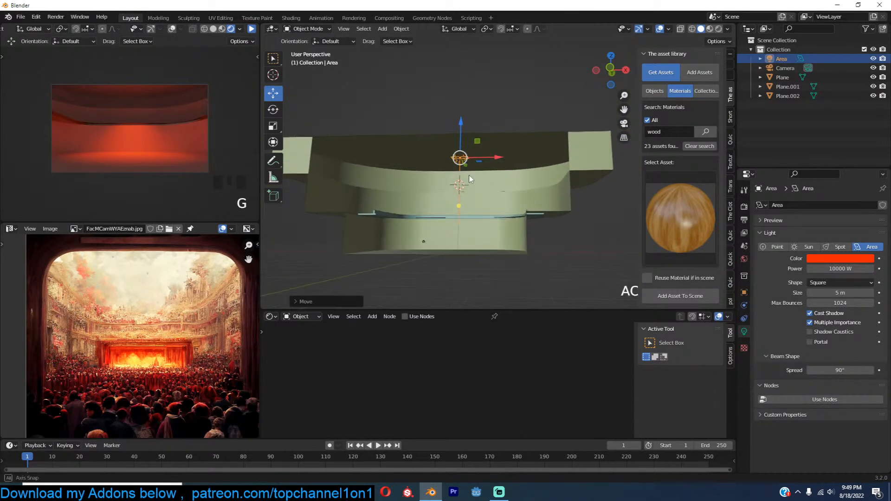
Step: Lower the red area light to the height of the balcony and check its placement in wireframe from the side
scroll(466, 183, up, 4)
key(KP_1)
key(g)
click(469, 41)
key(KP_3)
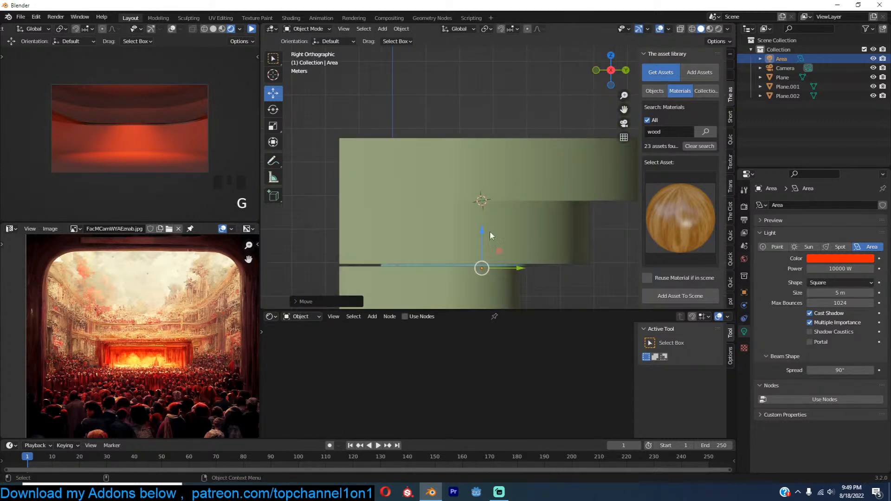
key(z)
click(419, 238)
Step: Duplicate the area light upward along Z near the ceiling and change the copy's colour to a pale bluish white
middle_drag(518, 219, 538, 207)
middle_drag(596, 200, 534, 202)
key(z)
click(583, 200)
key(shift+d)
key(z)
click(540, 166)
click(859, 259)
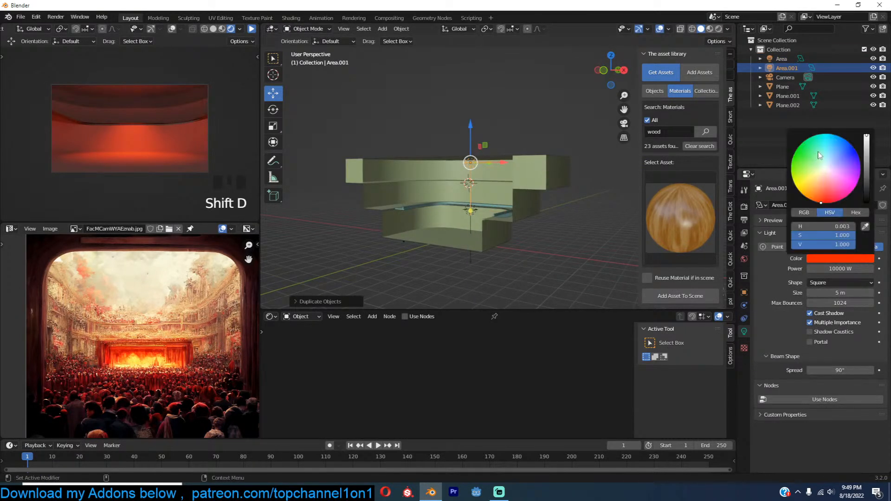
click(833, 161)
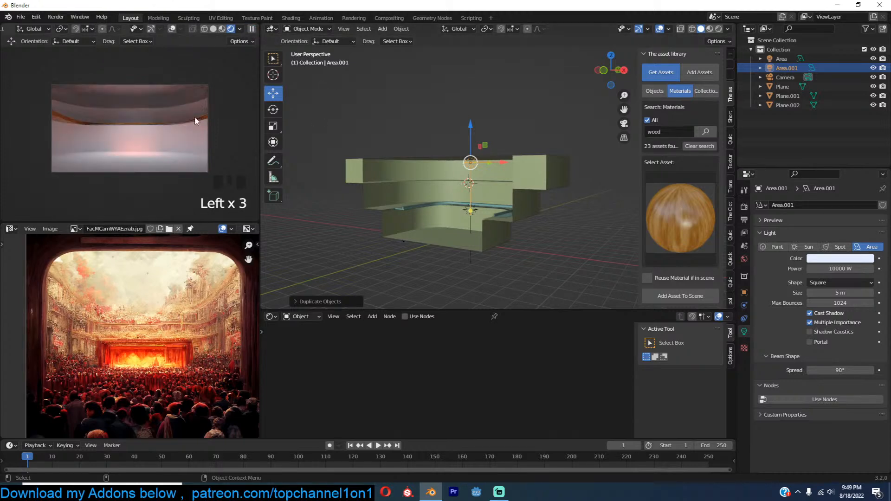
middle_drag(441, 177, 444, 207)
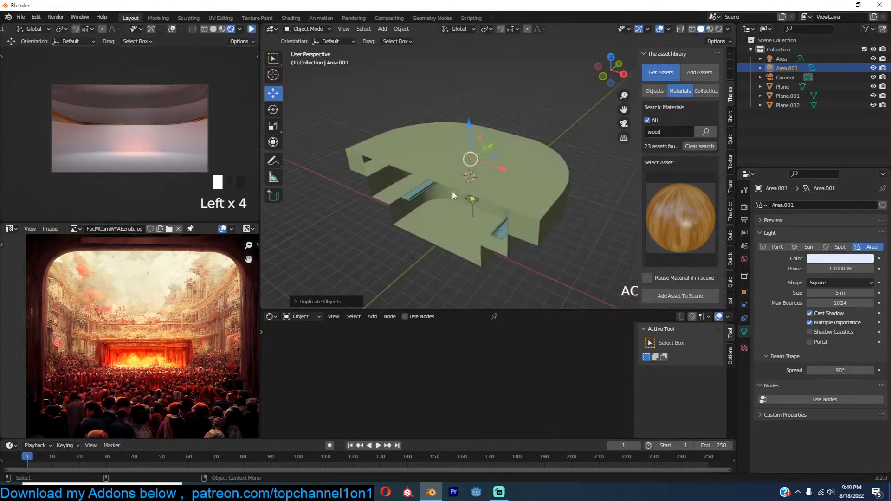
Step: Extrude the large central ceiling face of the hall mesh upward into a raised block
click(462, 184)
key(Tab)
middle_drag(515, 167, 505, 153)
key(3)
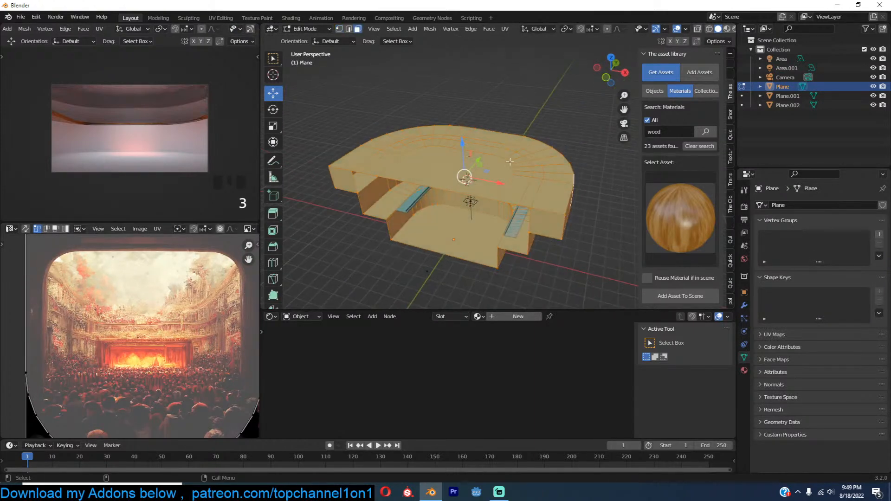
click(504, 151)
scroll(545, 158, up, 2)
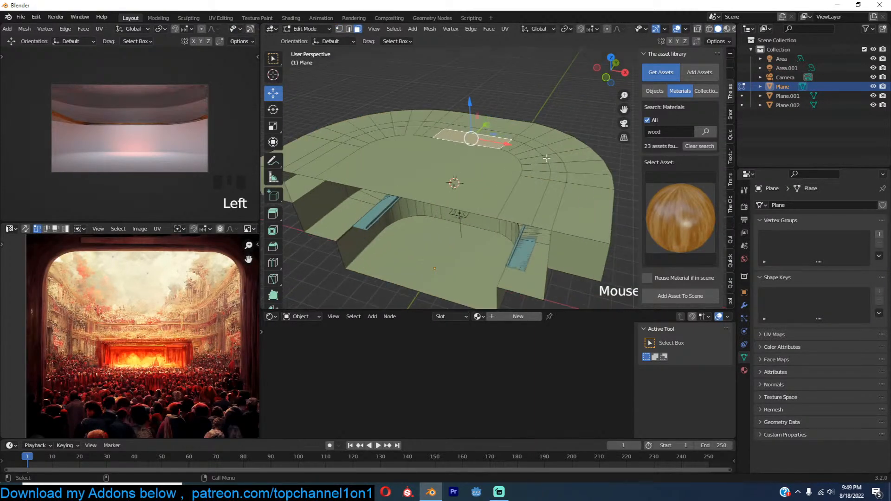
click(491, 166)
middle_drag(490, 165, 537, 160)
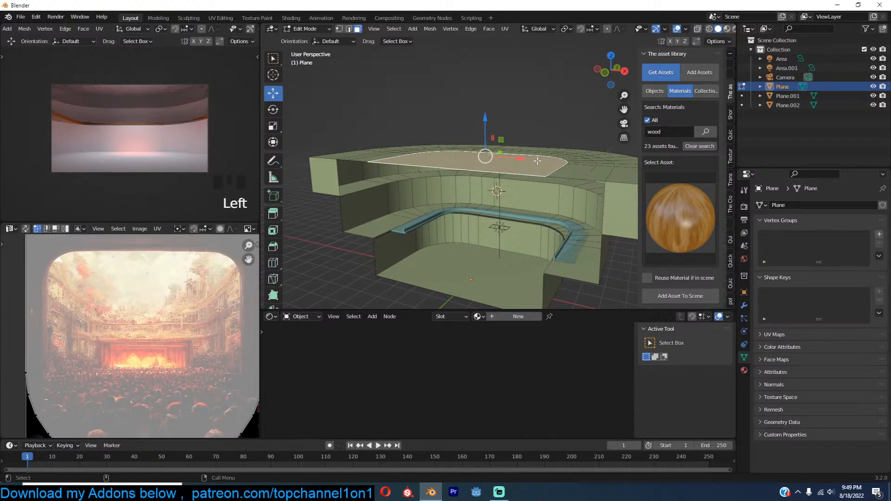
middle_drag(570, 170, 562, 179)
scroll(560, 179, up, 1)
key(e)
click(552, 113)
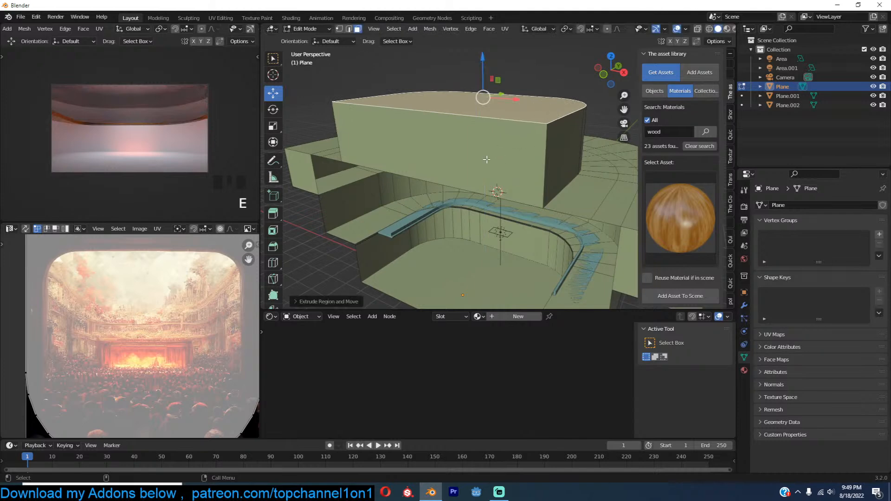
Step: Delete the open front face of the raised ceiling block, and raise its top edge loop along Z
click(492, 158)
key(x)
click(510, 192)
middle_drag(510, 193, 436, 188)
alt+click(444, 131)
middle_drag(408, 150, 502, 137)
key(g)
key(z)
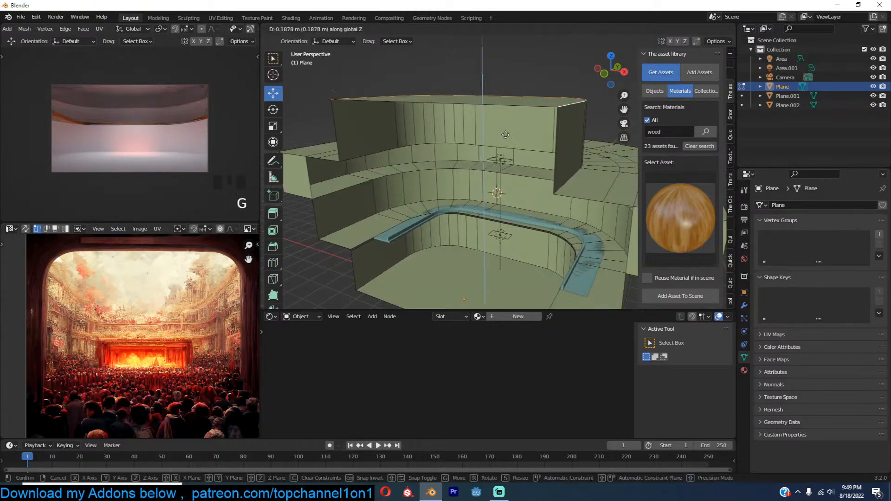
click(503, 89)
Step: Bevel the raised block's top edge loop with 4 segments to round it into a dome
scroll(503, 93, down, 3)
middle_drag(545, 181, 512, 199)
scroll(511, 199, up, 2)
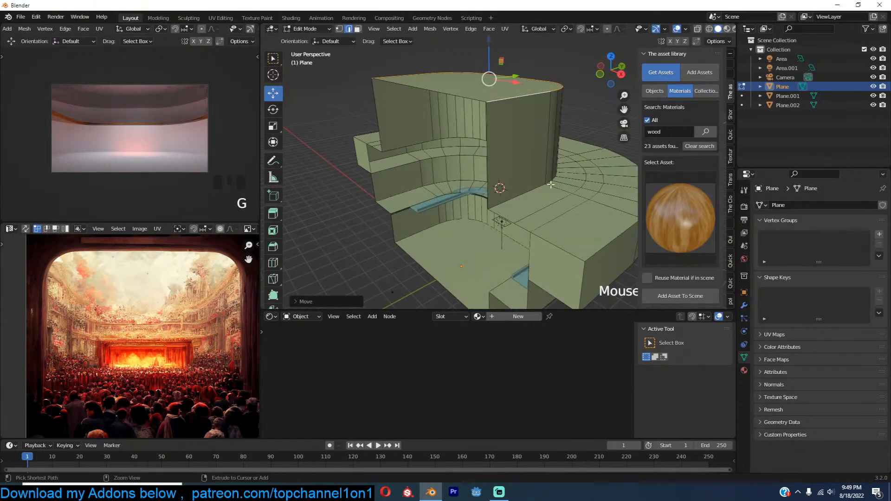
key(ctrl+b)
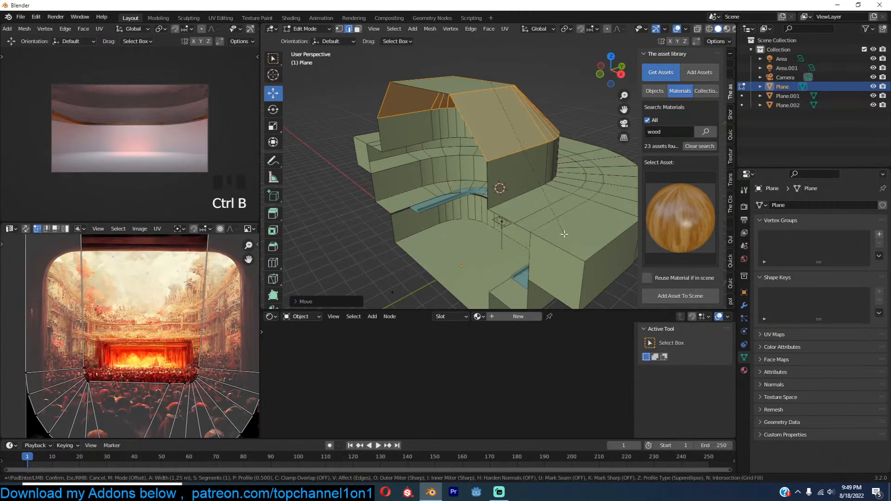
scroll(565, 238, up, 3)
scroll(567, 235, up, 2)
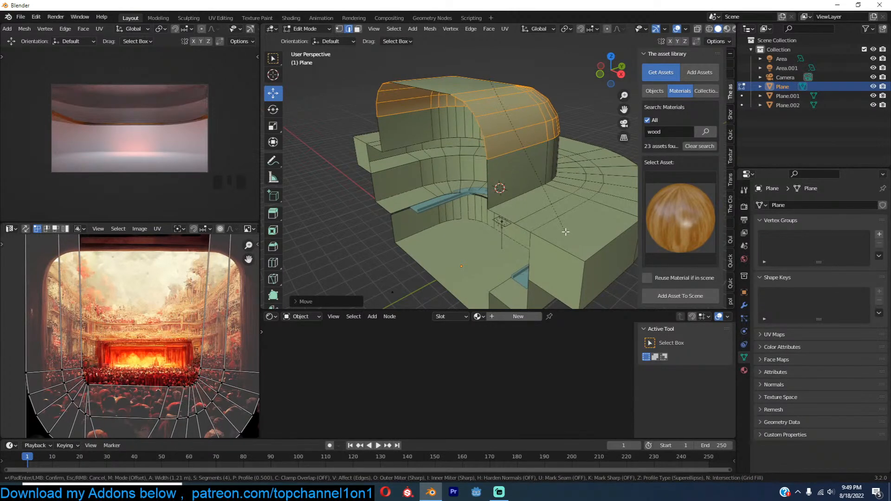
click(567, 231)
Step: Lower the bevelled dome along Z, and undo that move, the bevel and the earlier raise
middle_drag(566, 231, 559, 162)
key(g)
key(z)
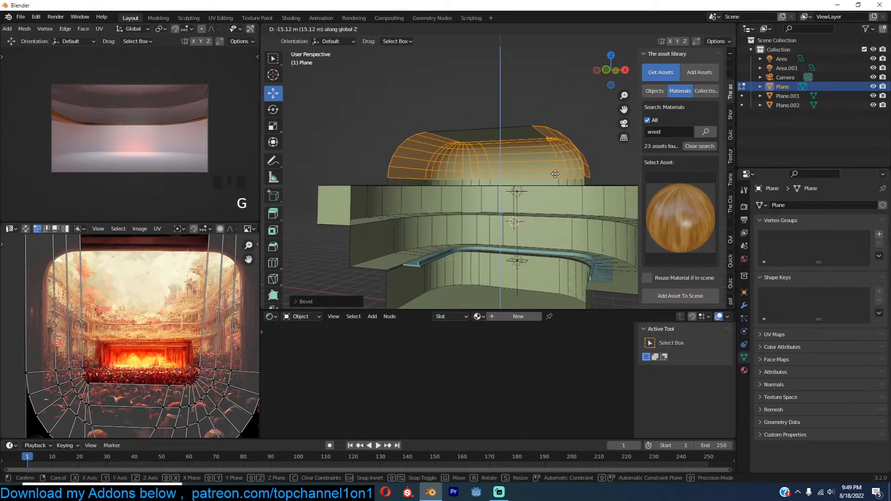
click(564, 172)
middle_drag(563, 171, 578, 196)
key(ctrl+z)
key(ctrl+z)
key(ctrl+z)
key(ctrl+z)
Step: Scale the ceiling block's top edge loop inward and lower it along Z to form a shallow taper
key(s)
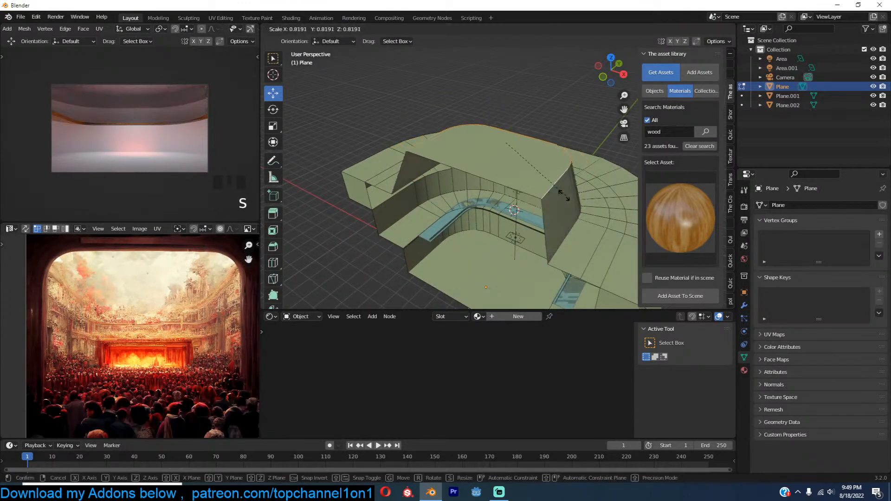
click(546, 186)
drag(507, 114, 505, 145)
middle_drag(603, 200, 568, 192)
Step: Bevel the tapered block's top edge loop with 6 segments and check the rounded dome in Object Mode
key(ctrl+b)
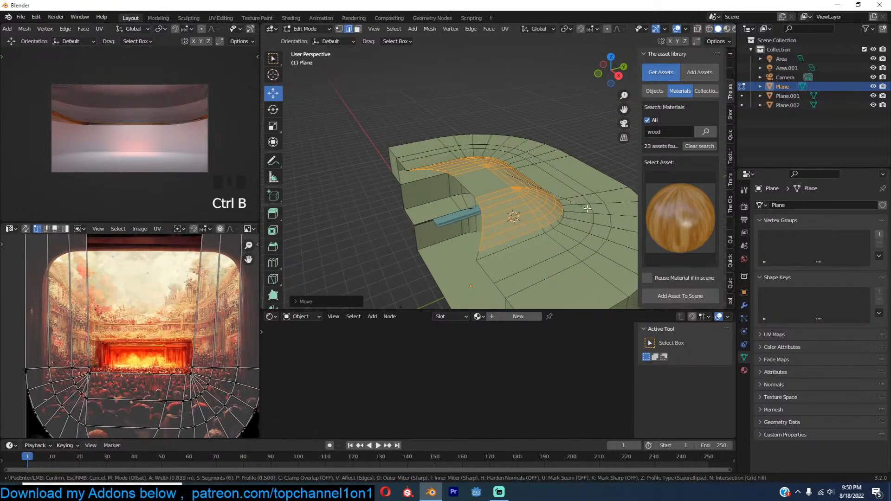
click(584, 206)
key(Tab)
middle_drag(545, 196, 474, 181)
key(Tab)
middle_drag(535, 225, 553, 250)
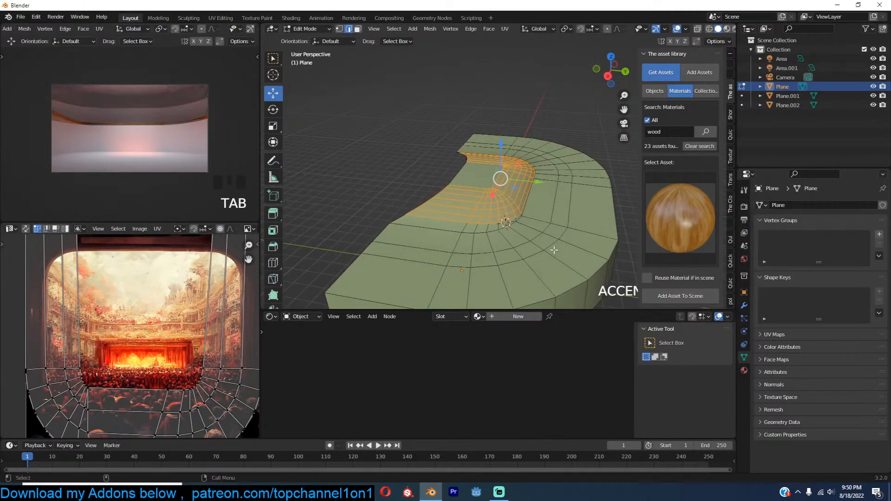
Step: Select the row of vertices along the dome's front opening from the top view and scale it to 0 to flatten it into a straight edge
key(KP_7)
drag(503, 143, 504, 148)
key(1)
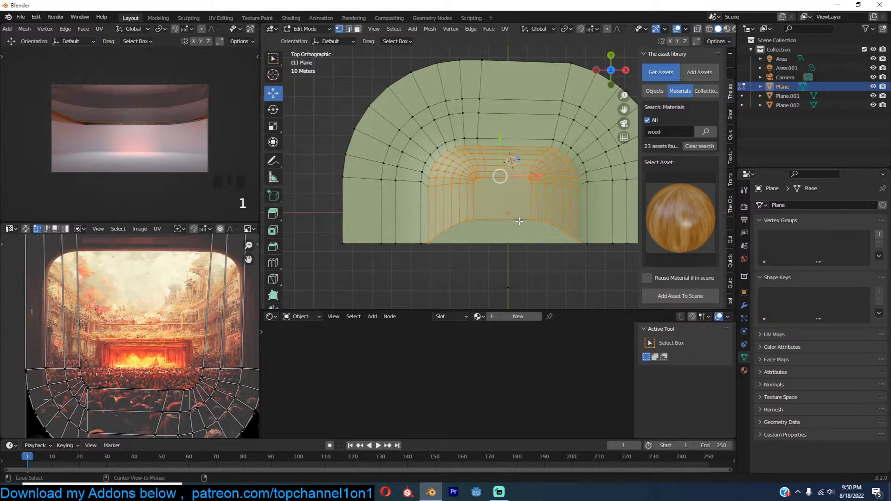
click(422, 243)
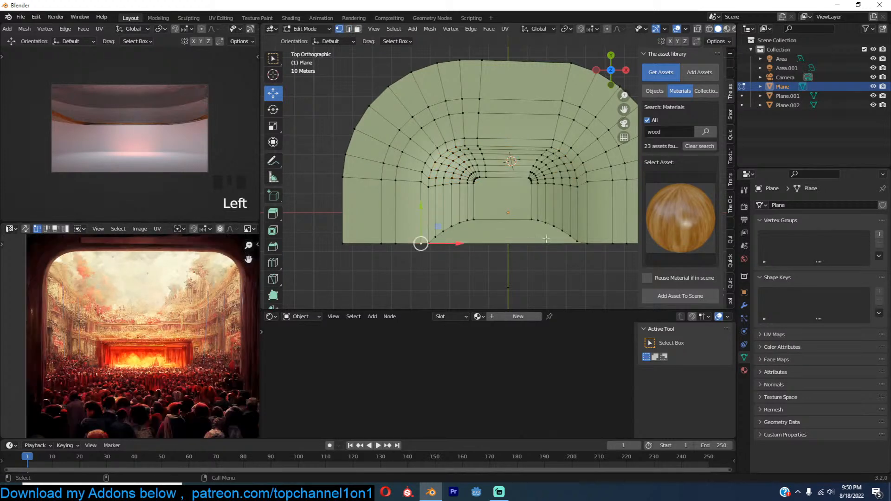
ctrl+click(602, 238)
middle_drag(602, 238, 584, 245)
key(period)
click(462, 181)
mouse_move(571, 195)
middle_down()
mouse_move(496, 220)
mouse_move(573, 206)
middle_up()
key(s)
key(x)
key(0)
click(482, 227)
key(Tab)
key(Tab)
Step: Grow a face selection across the whole ceiling dome, separate it into its own object, and select only that object
key(3)
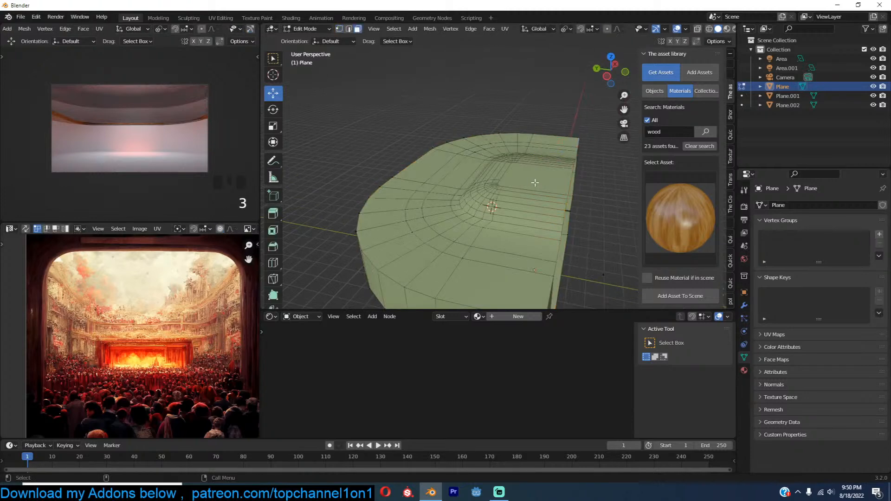
click(476, 210)
key(ctrl+KP_Add)
key(ctrl+KP_Add)
key(ctrl+KP_Add)
key(ctrl+KP_Add)
key(ctrl+KP_Add)
key(ctrl+KP_Add)
key(ctrl+KP_Add)
key(ctrl+KP_Add)
key(ctrl+KP_Add)
key(ctrl+KP_Add)
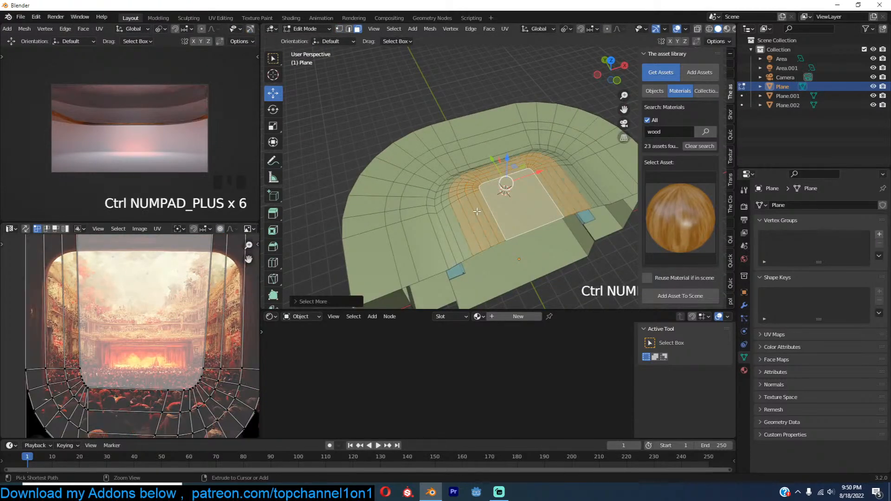
key(ctrl+KP_Subtract)
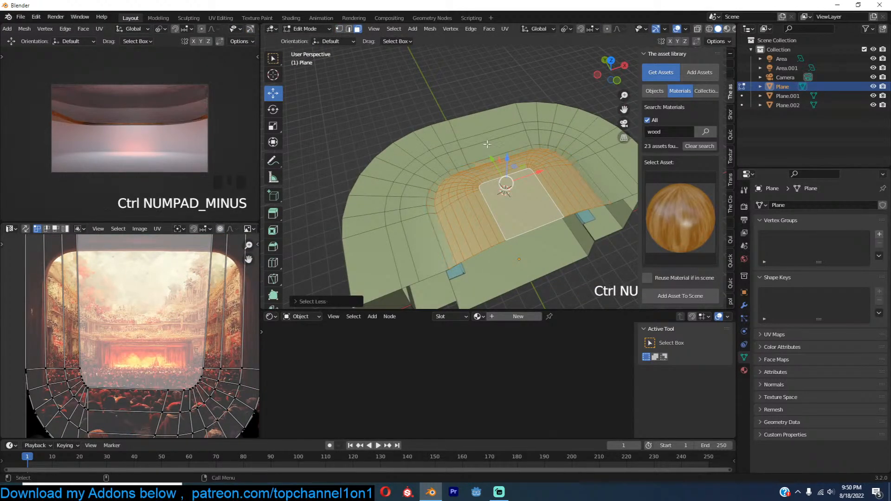
key(p)
click(487, 143)
key(Tab)
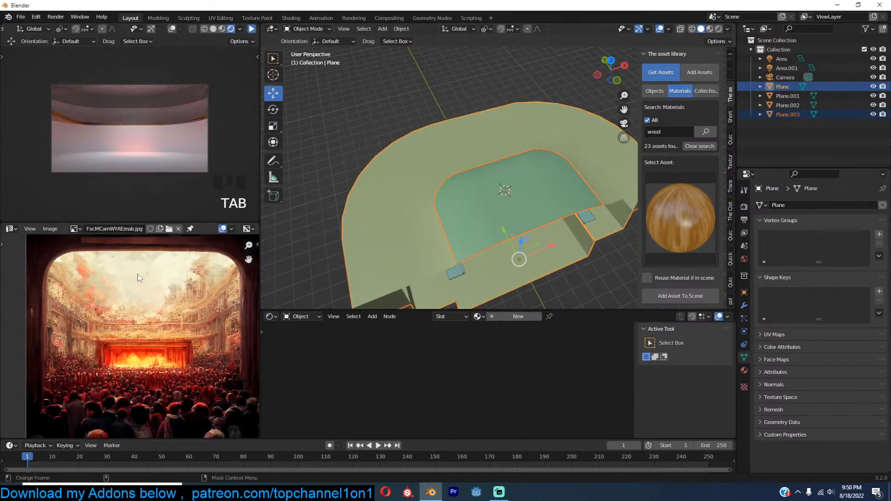
click(516, 161)
middle_drag(516, 161, 462, 100)
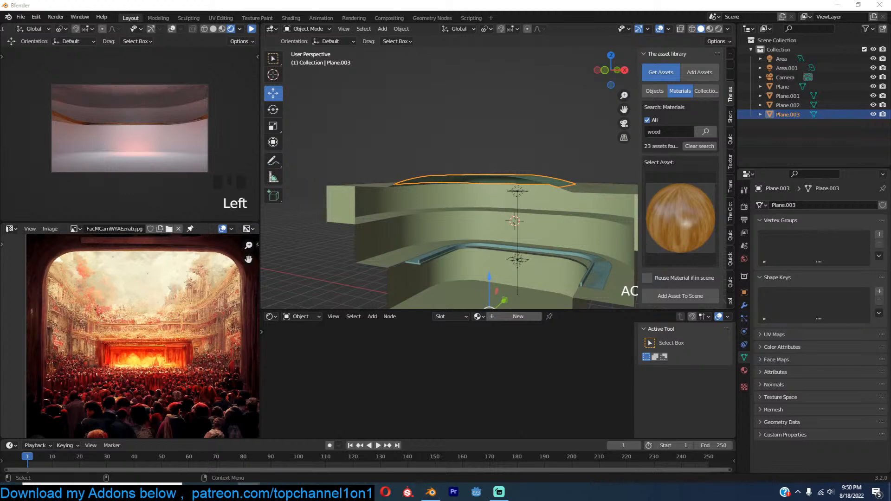
Step: Switch to the Chrome browser and search Google Images for "medieval painting texture"
drag(890, 211, 534, 122)
text(medie)
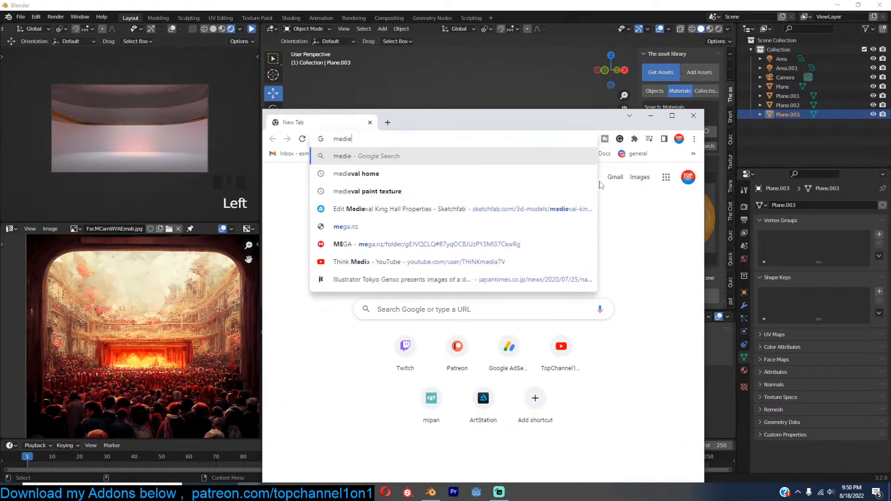
text(val pain)
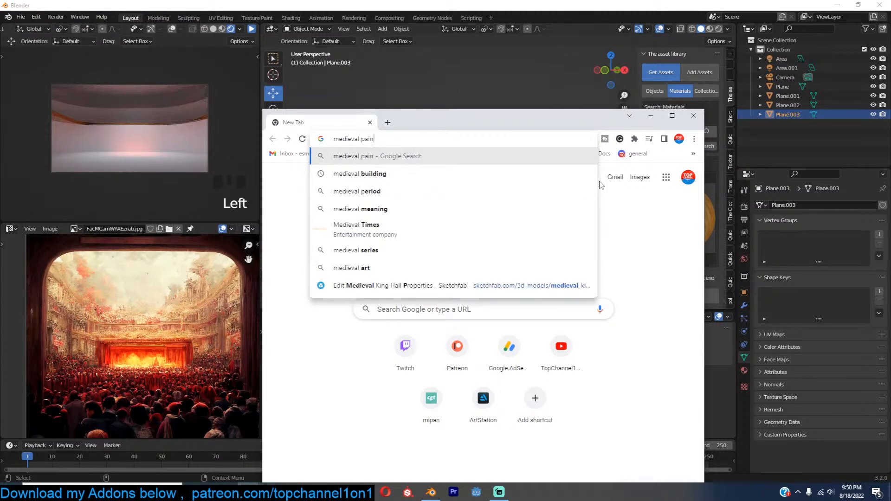
text(tin)
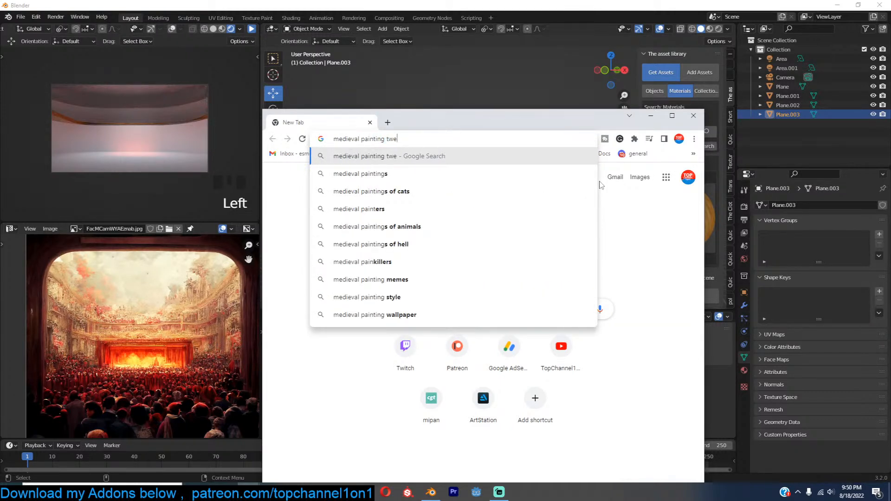
text(g texture)
key(Return)
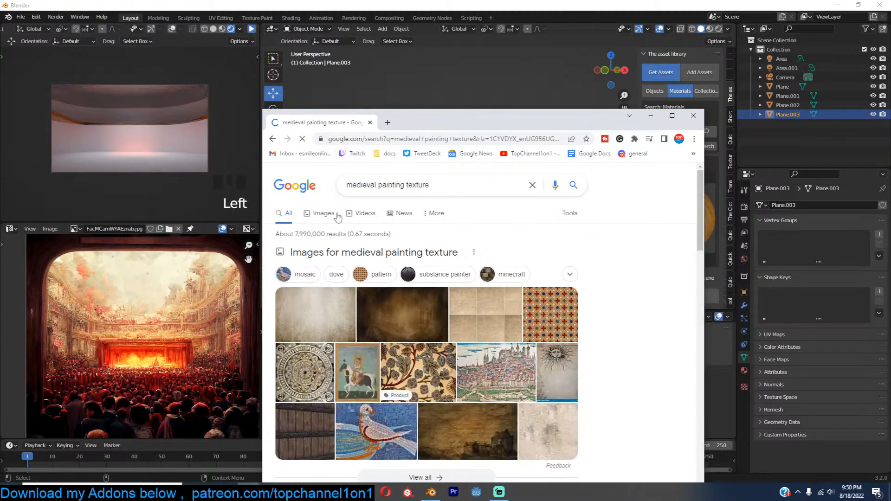
click(338, 213)
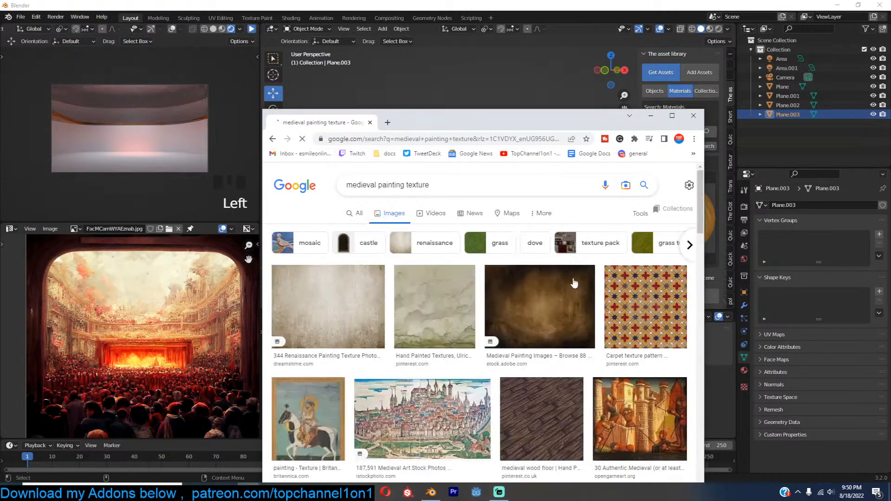
Step: Look through the medieval painting texture images for a ceiling painting and open promising ones in new tabs
scroll(568, 268, down, 4)
scroll(577, 317, down, 3)
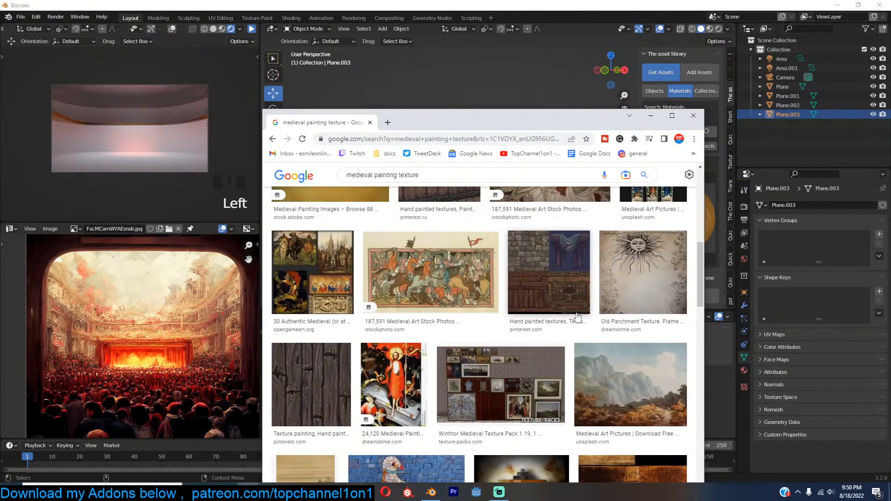
scroll(577, 316, down, 5)
scroll(577, 317, up, 5)
scroll(575, 311, down, 3)
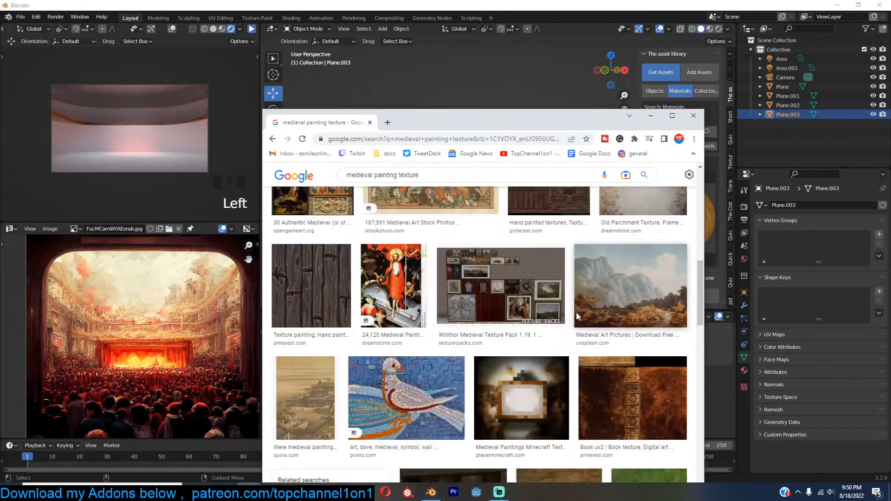
scroll(599, 268, down, 10)
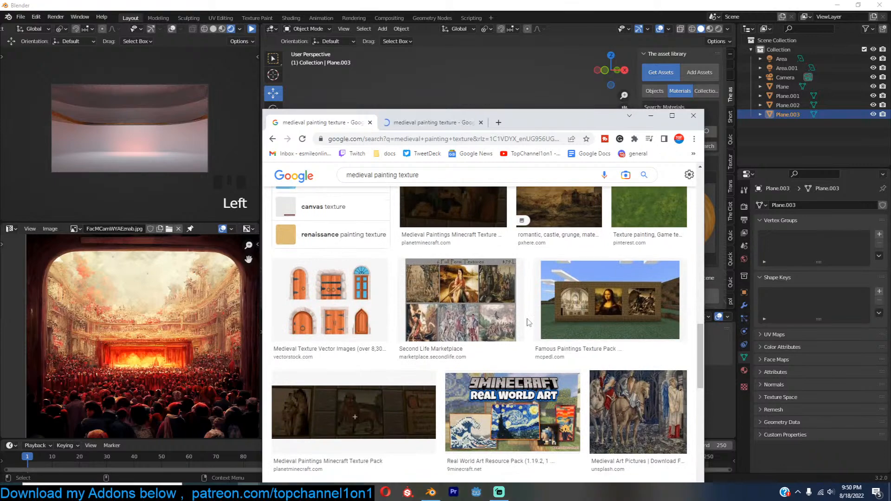
scroll(557, 302, down, 1)
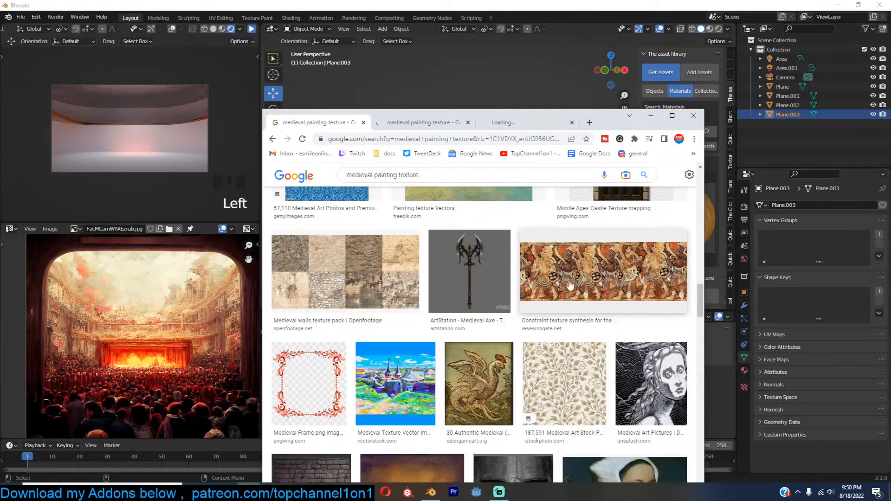
scroll(539, 304, down, 11)
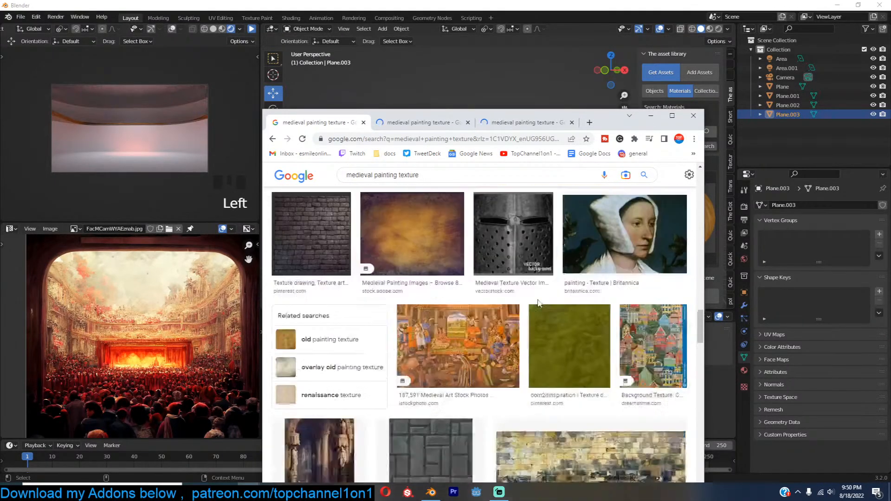
scroll(538, 303, down, 15)
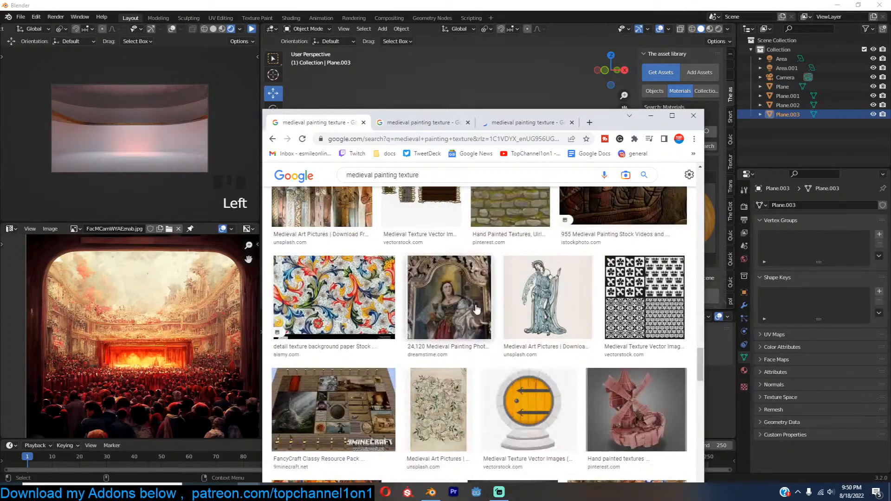
scroll(477, 310, down, 15)
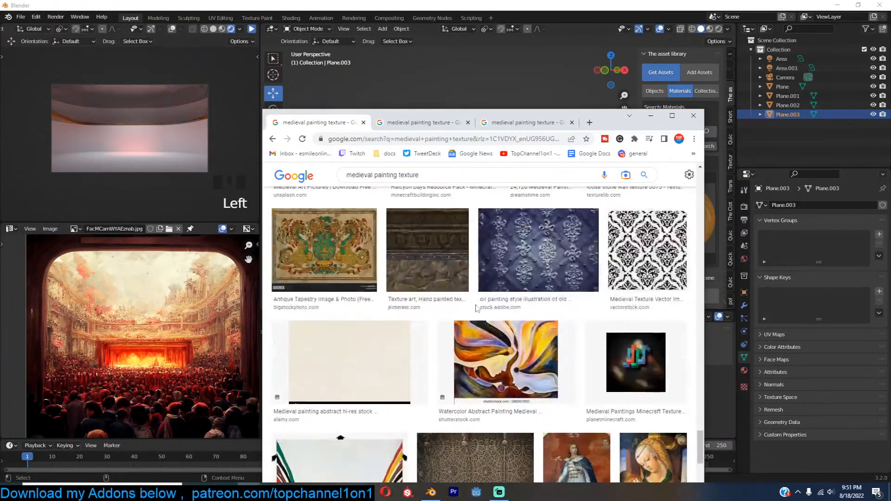
Step: Search Google Images for "medieval wall painting" and look through the results for a ceiling painting
scroll(464, 288, up, 10)
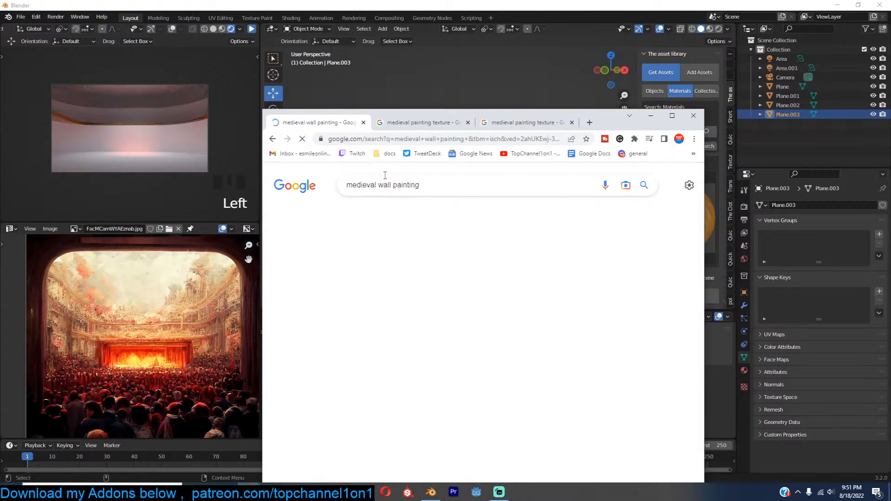
scroll(460, 332, down, 2)
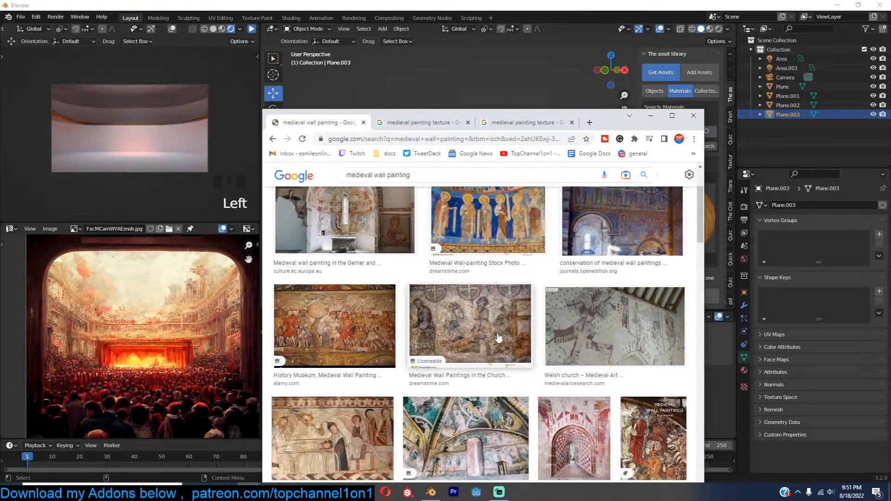
scroll(500, 335, down, 6)
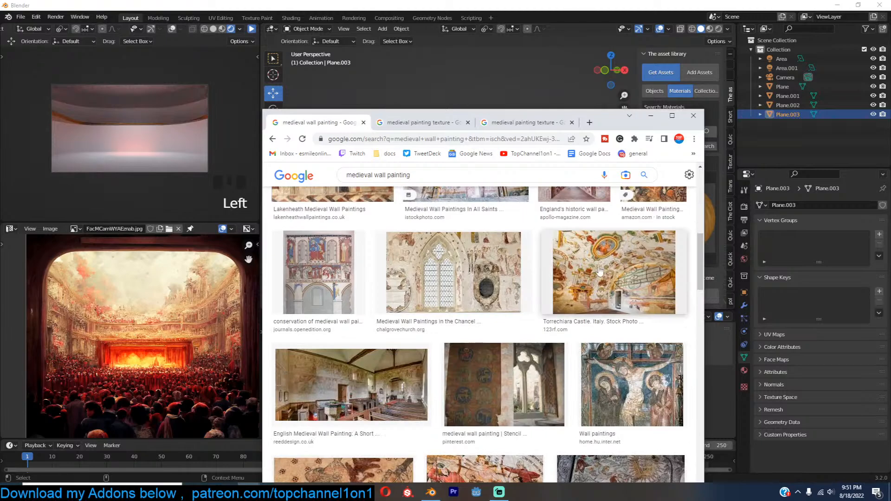
scroll(533, 323, down, 5)
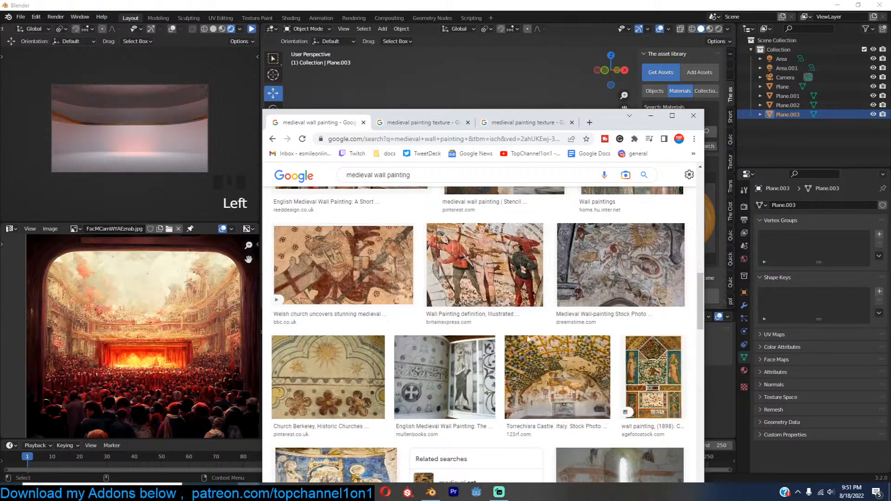
scroll(523, 324, down, 6)
Step: Compare the painting images opened in the other tabs and examine the images related to the ResearchGate mural
click(524, 123)
click(439, 124)
click(519, 122)
scroll(515, 357, down, 4)
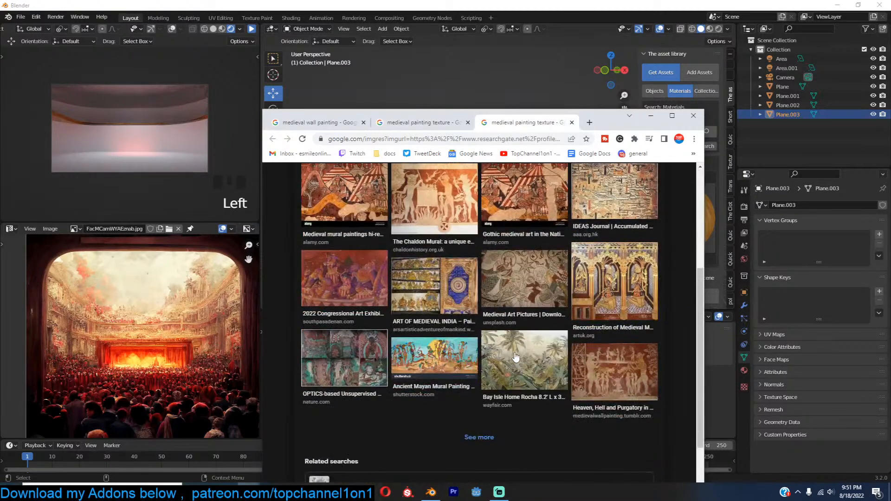
scroll(496, 185, up, 3)
click(439, 125)
click(510, 123)
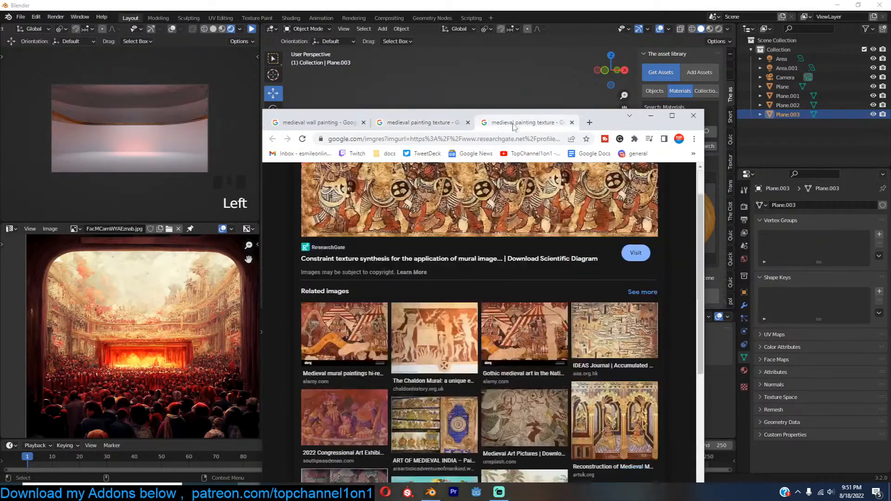
scroll(484, 365, down, 5)
scroll(483, 364, up, 3)
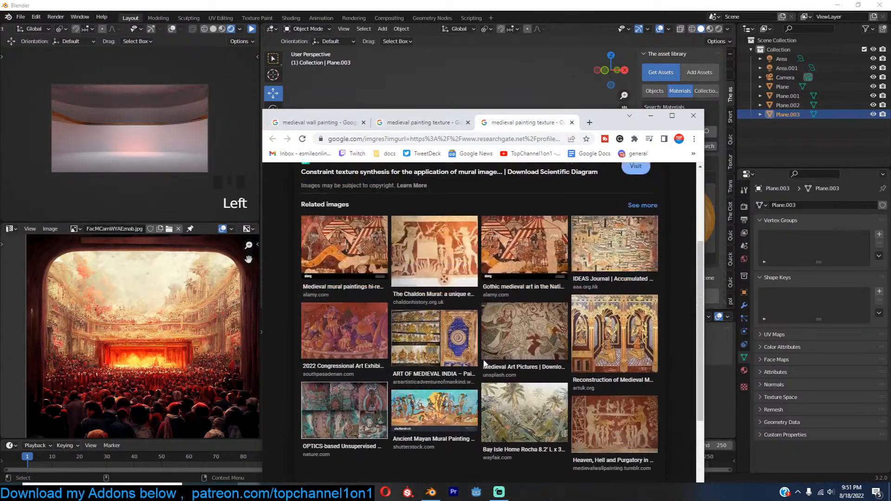
click(605, 251)
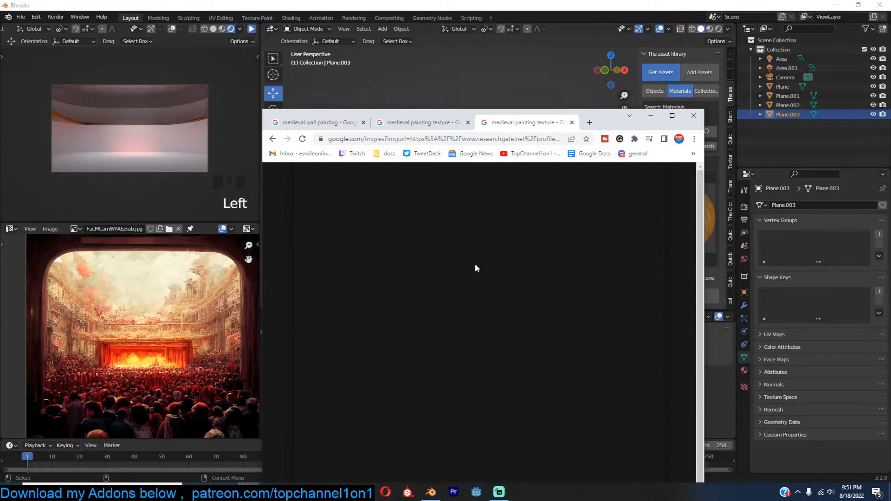
Step: Save the Unsplash mountain landscape painting as a JPEG in the Desktop's New folder (4)
click(434, 122)
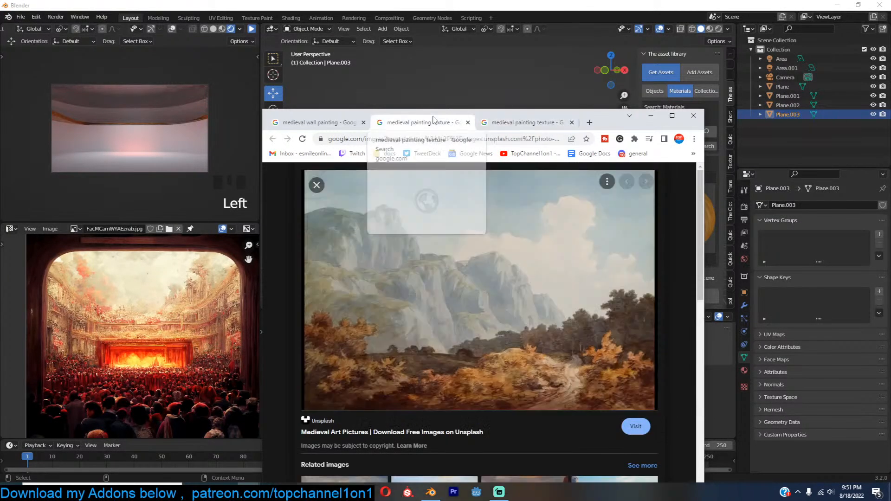
right_click(504, 223)
click(557, 321)
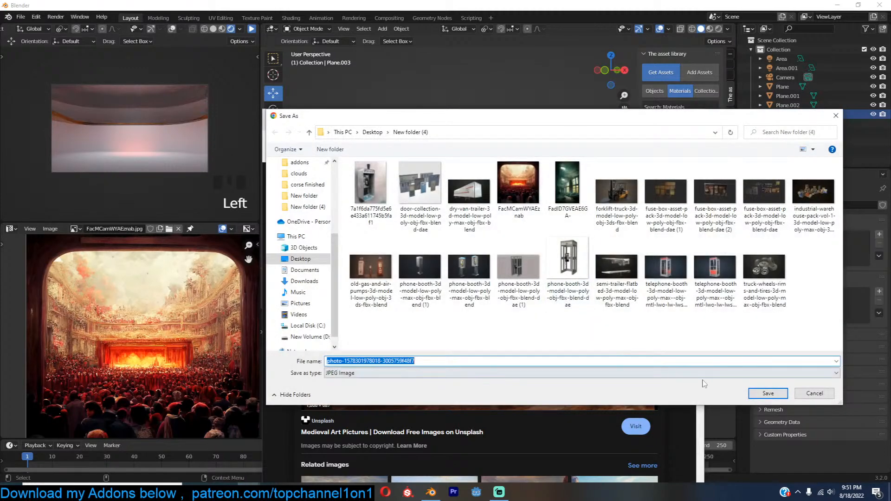
click(767, 393)
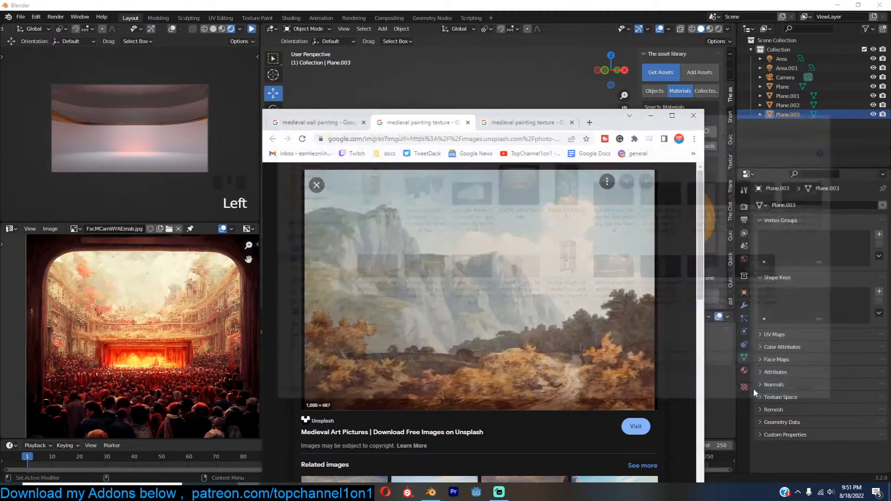
Step: Open The Rocky Mountains painting from the related images and save it as 800px-Bierstadt_Albert_Rocky_Mountains in New folder (4)
scroll(522, 348, down, 5)
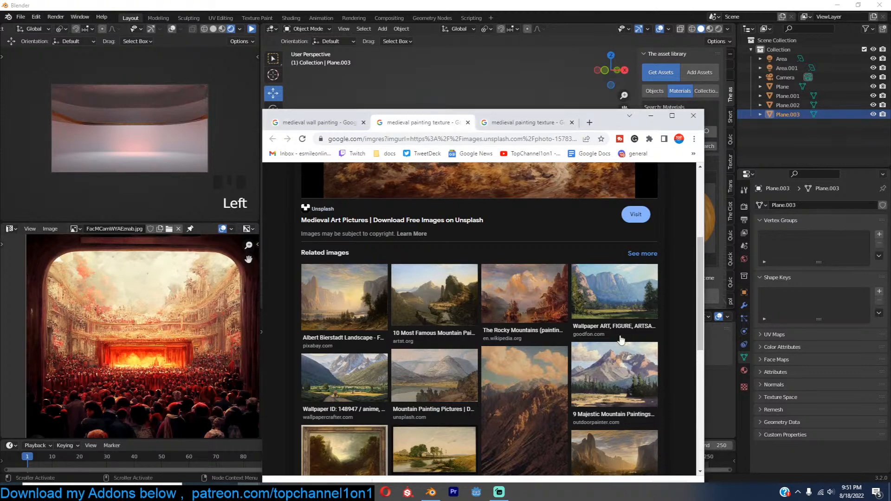
scroll(555, 324, down, 2)
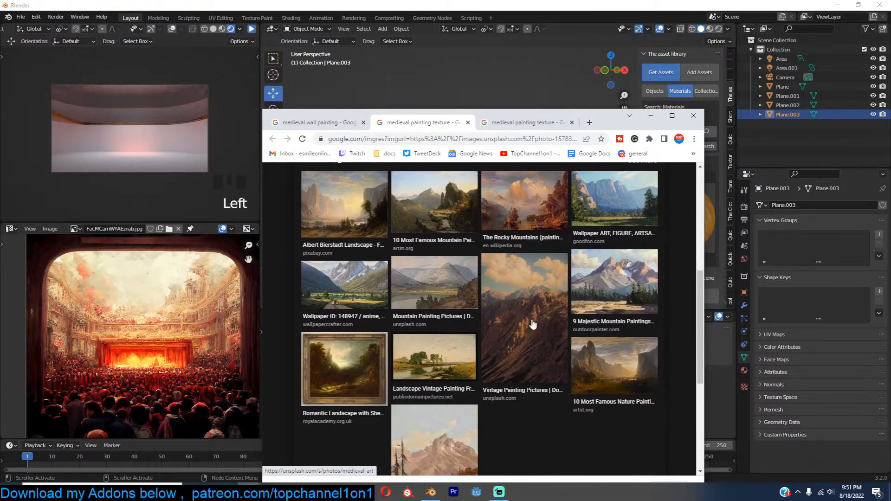
scroll(506, 325, down, 2)
scroll(529, 302, up, 4)
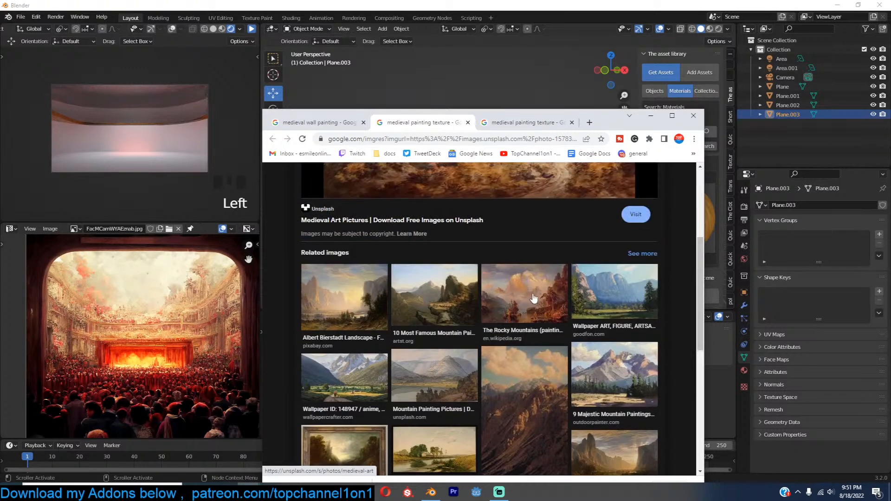
click(530, 301)
right_click(508, 229)
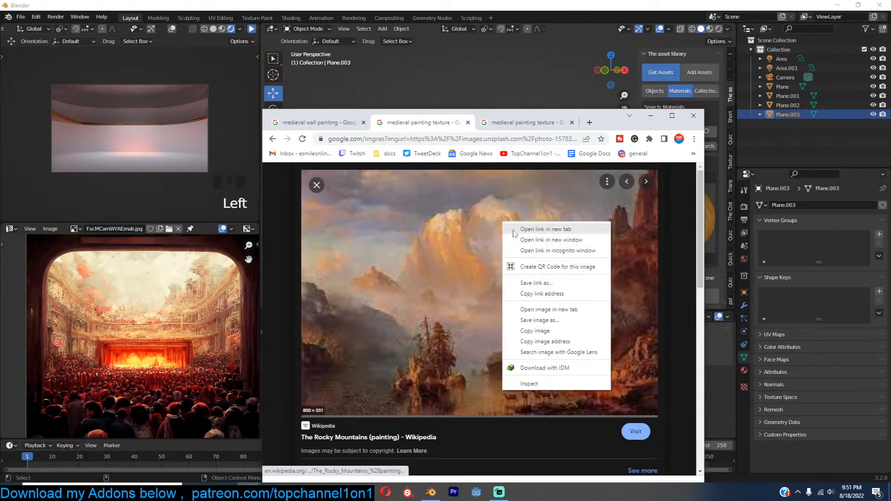
click(532, 117)
right_click(479, 198)
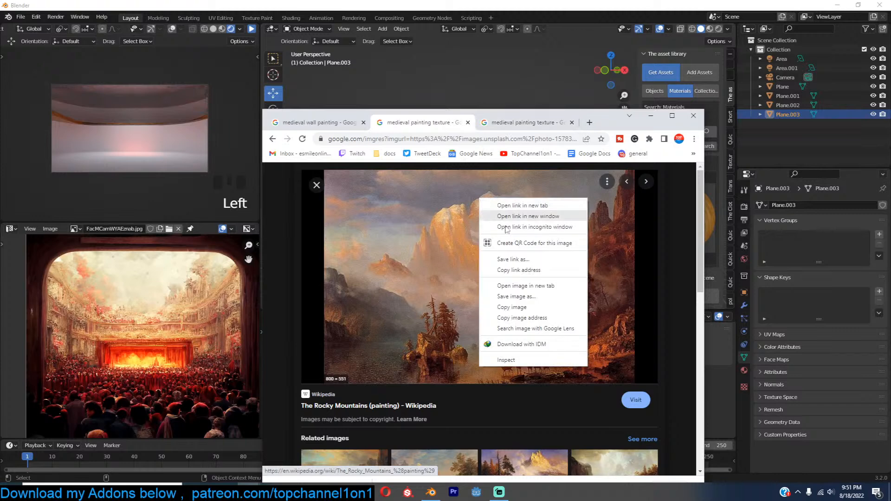
click(534, 297)
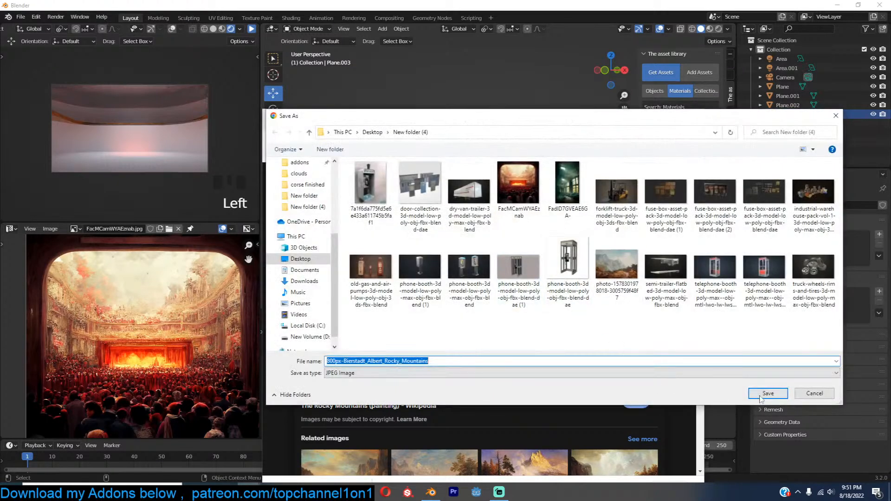
click(758, 396)
Step: Open Task Manager, check the CPU, memory and GPU performance, and close it
right_click(611, 493)
click(666, 450)
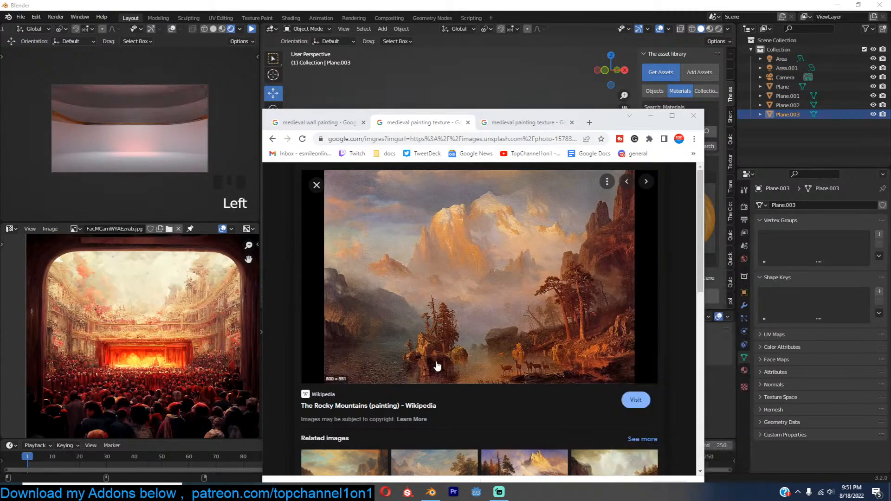
click(72, 43)
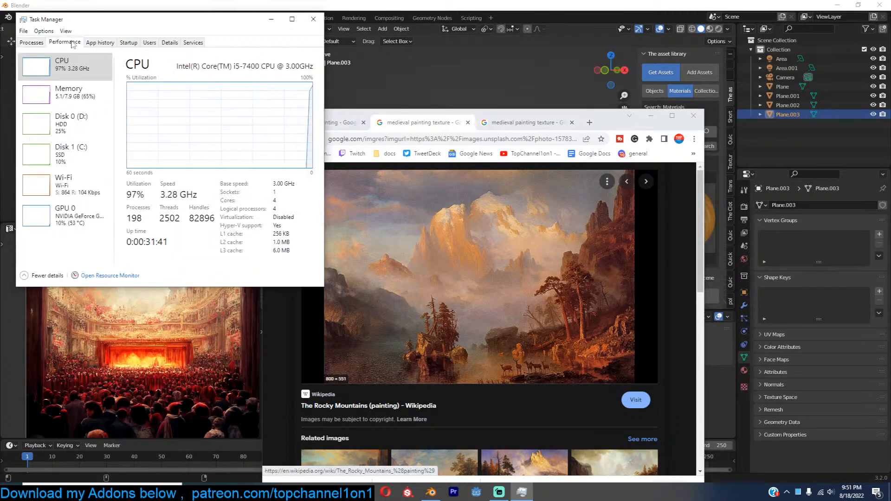
click(85, 74)
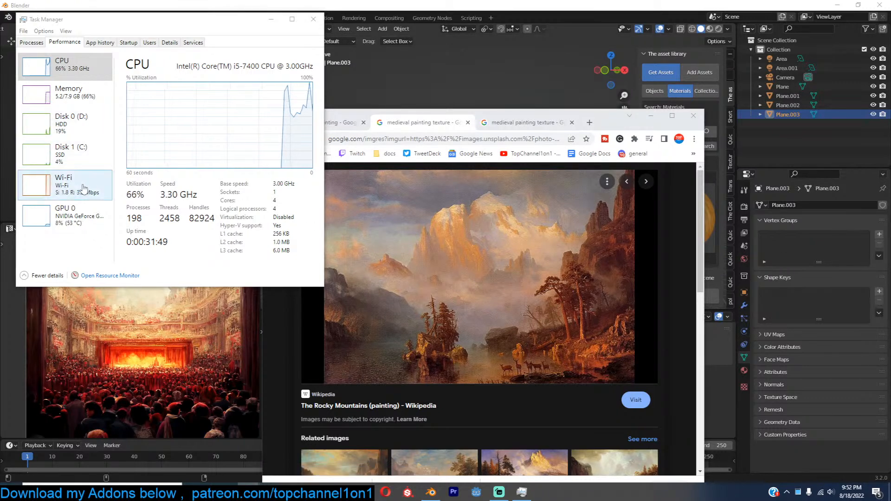
click(60, 92)
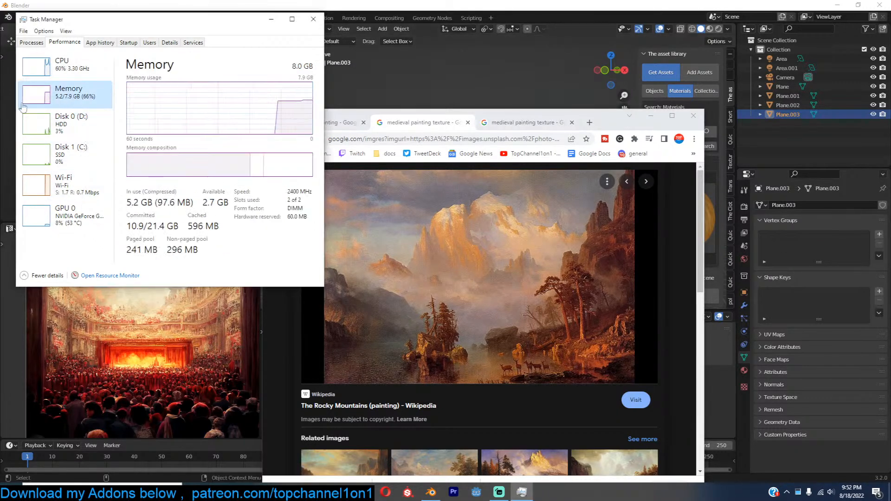
click(60, 214)
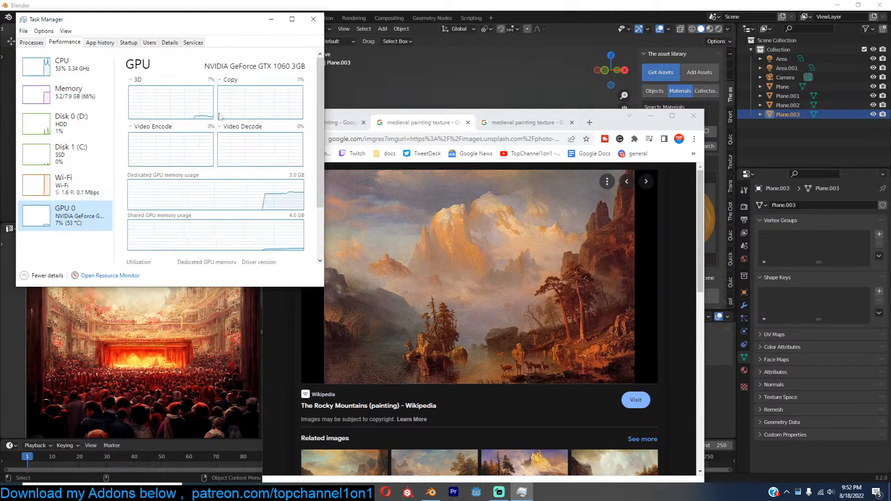
click(313, 19)
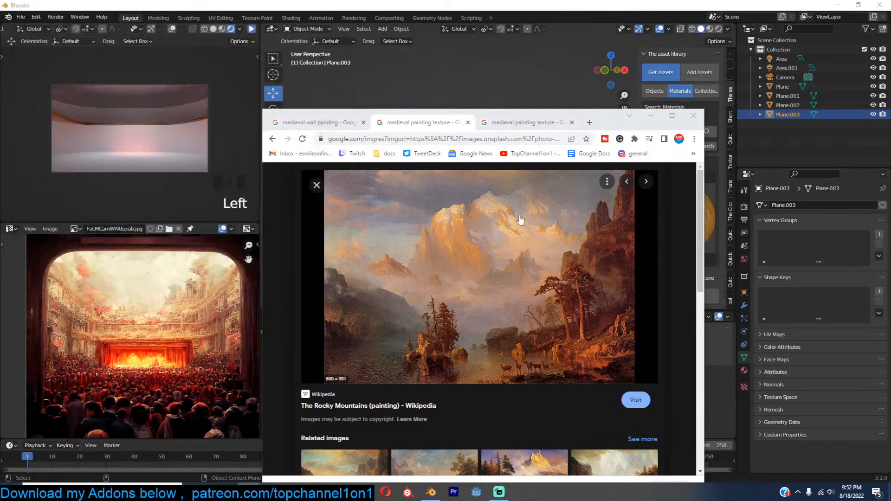
Step: Look through the images related to The Rocky Mountains and save a second copy of the painting as 800px-Bierstadt_Albert_Rocky_Mountains (1)
drag(586, 126, 527, 72)
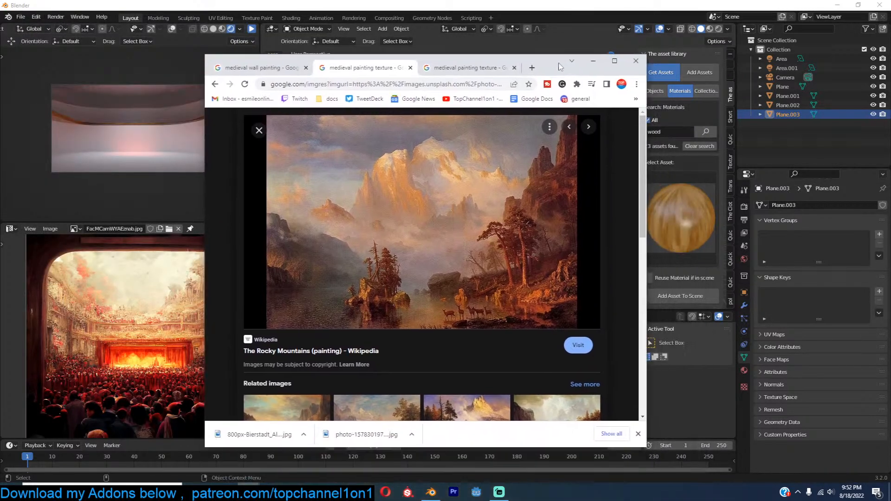
scroll(506, 217, down, 4)
scroll(506, 216, down, 5)
scroll(507, 215, up, 7)
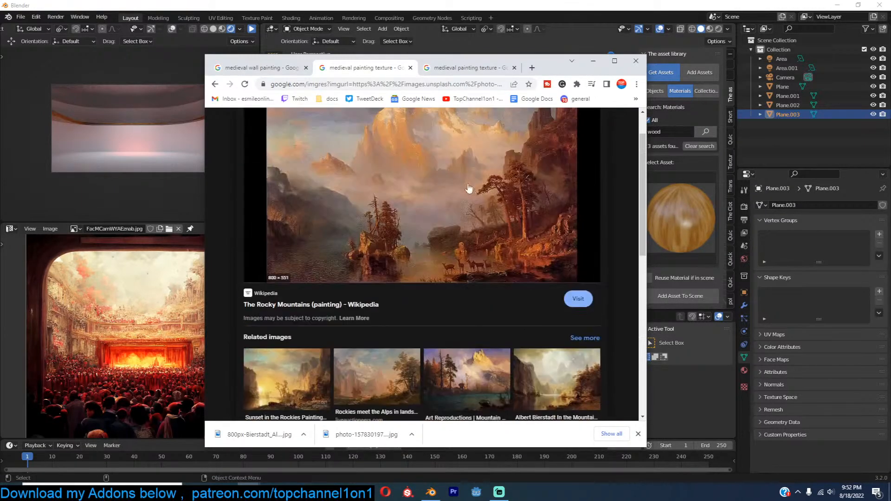
right_click(468, 183)
click(514, 282)
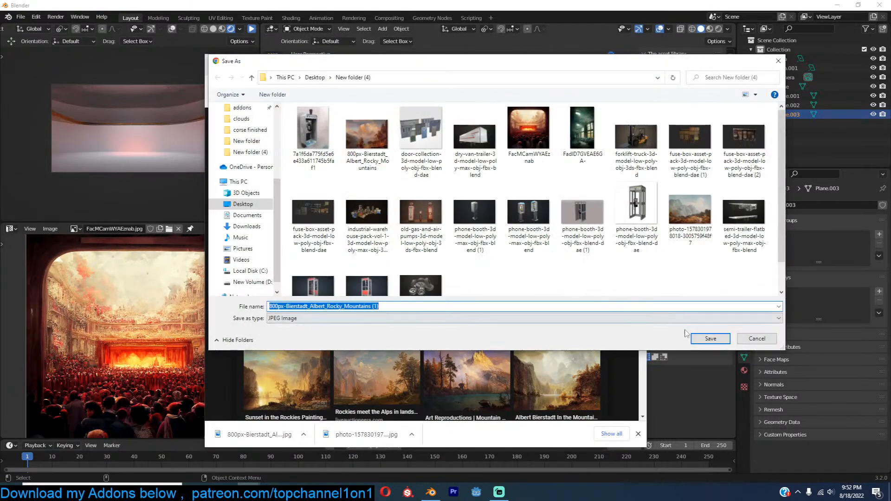
click(693, 337)
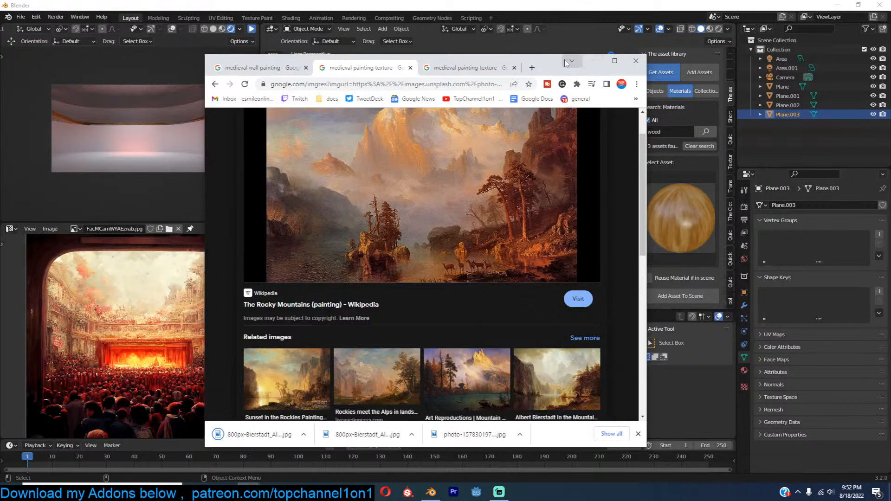
Step: Move the browser aside, switch to Blender, and isolate the ceiling dome in local view with material preview shading
drag(567, 60, 890, 146)
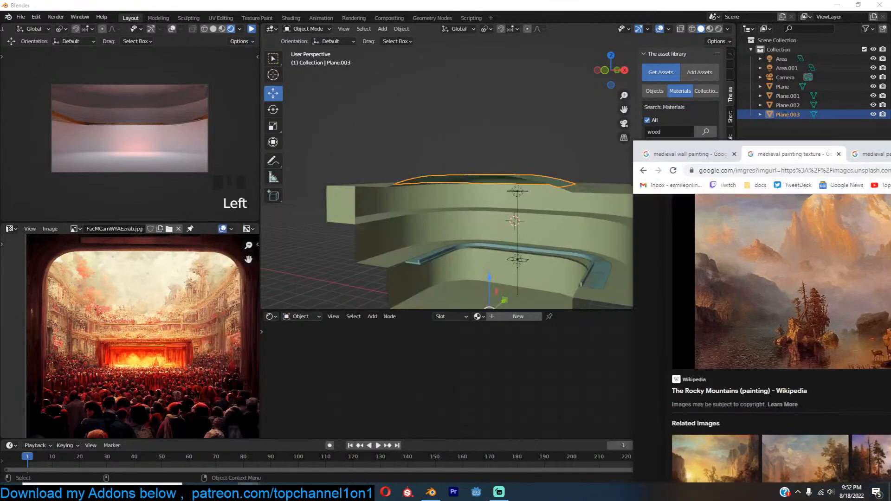
click(705, 29)
key(KP_Divide)
middle_drag(518, 200, 574, 163)
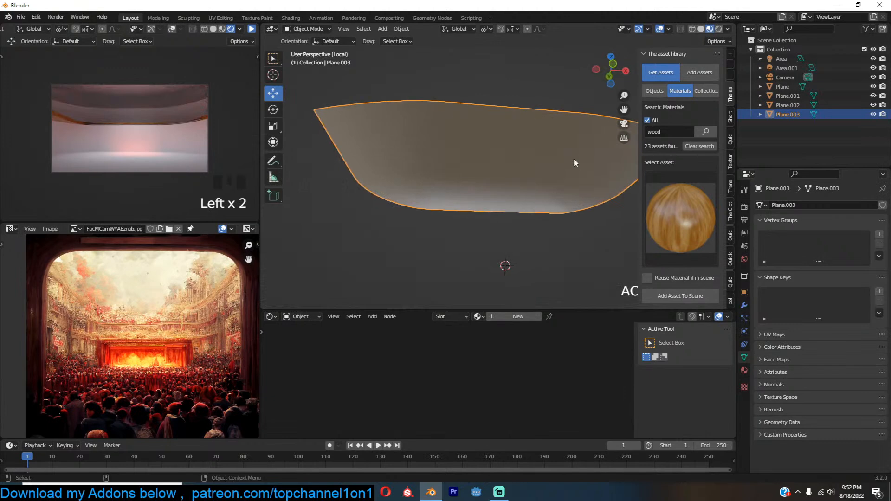
Step: Create a new material on the ceiling dome and bring the saved painting images into its shader as image texture nodes
click(521, 316)
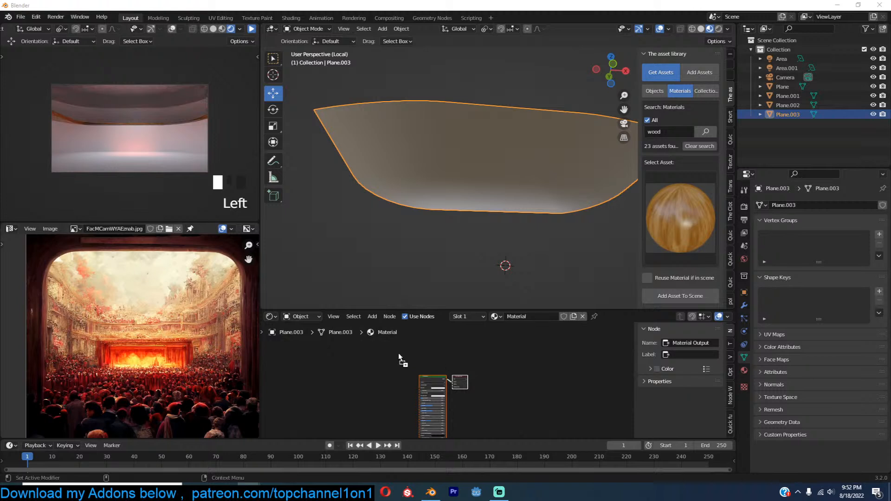
drag(396, 353, 397, 355)
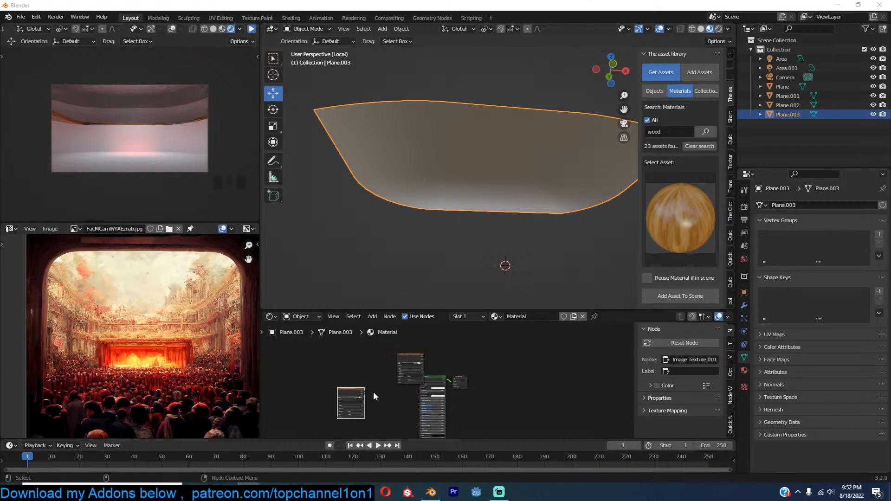
drag(298, 365, 300, 367)
ctrl+middle_drag(301, 366, 379, 311)
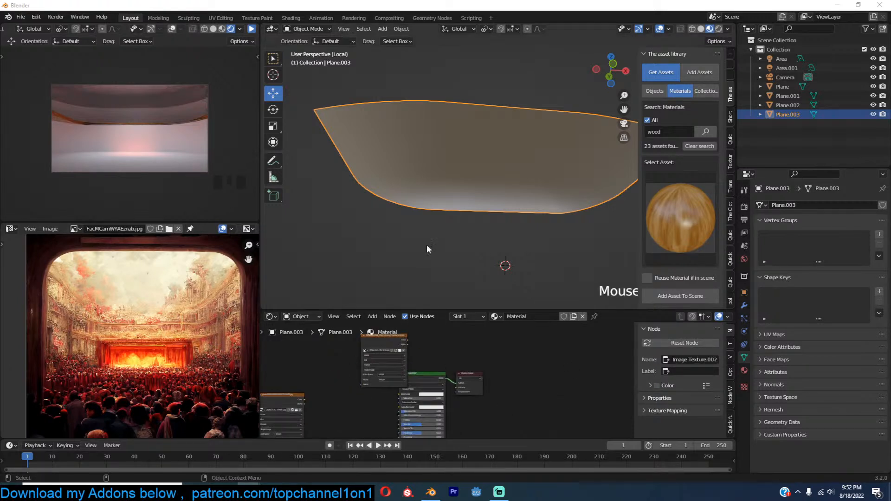
Step: Unwrap the UVs of all the ceiling dome's faces
key(Tab)
key(a)
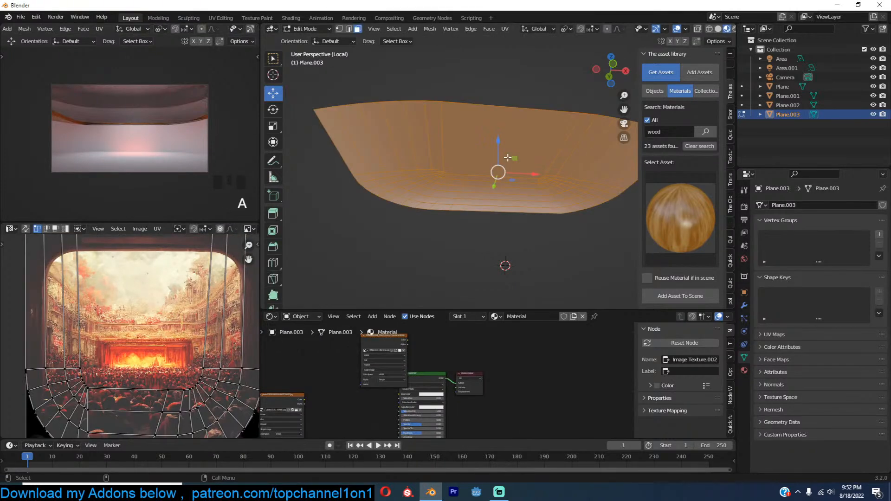
key(u)
click(506, 158)
Step: Rearrange the painting image texture nodes and preview two of the paintings in turn on the ceiling dome
scroll(414, 385, down, 5)
middle_drag(414, 385, 466, 373)
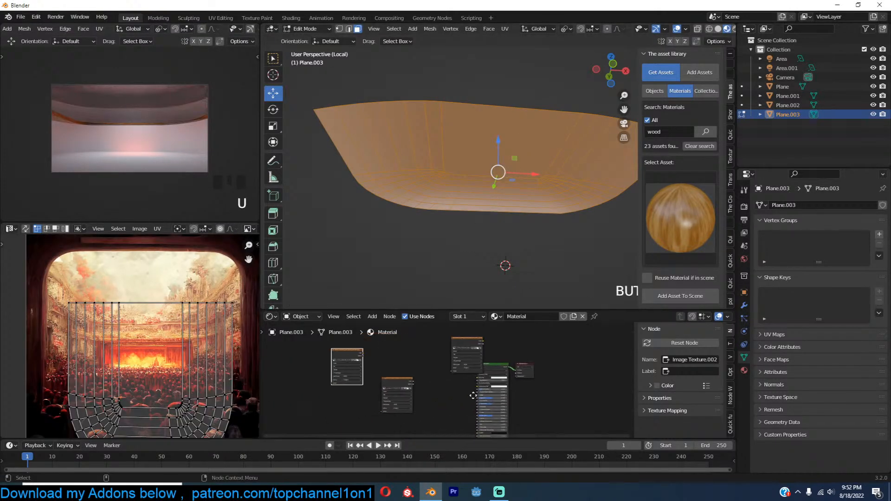
scroll(386, 383, up, 6)
drag(390, 379, 322, 403)
ctrl+shift+click(322, 403)
scroll(469, 209, down, 2)
middle_drag(469, 209, 566, 206)
ctrl+shift+click(314, 340)
middle_drag(445, 222, 473, 189)
middle_drag(386, 368, 395, 367)
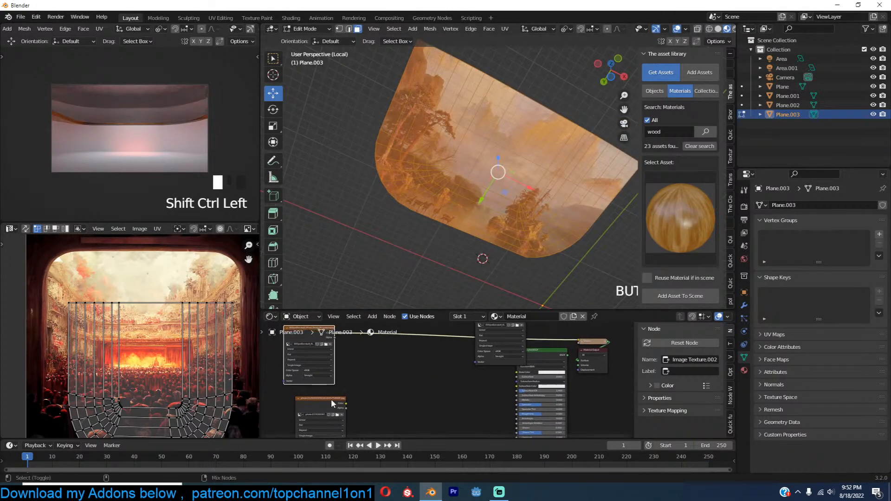
Step: Blend the two painting textures with a Mix node at a factor of 0.233 and return the dome to Object Mode
ctrl+shift+right_drag(330, 400, 320, 360)
scroll(360, 368, up, 3)
click(344, 373)
drag(344, 373, 381, 363)
scroll(389, 372, up, 5)
drag(384, 393, 358, 394)
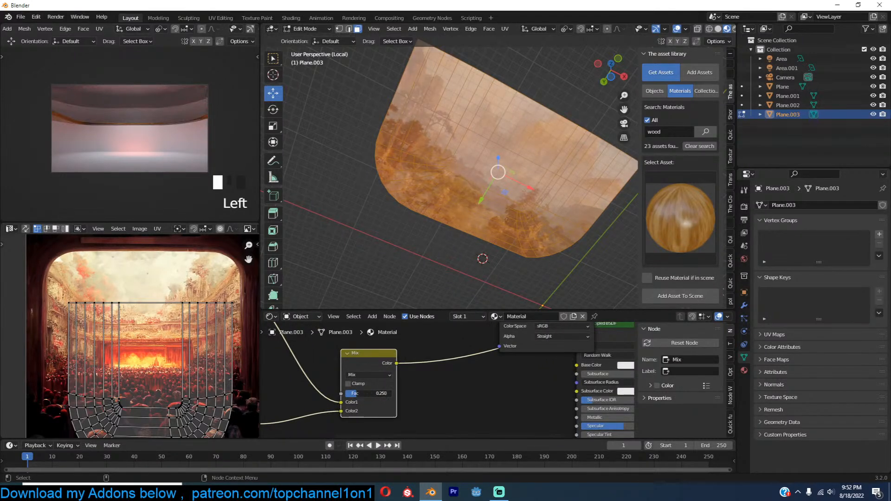
click(482, 211)
key(Tab)
middle_drag(482, 217, 439, 271)
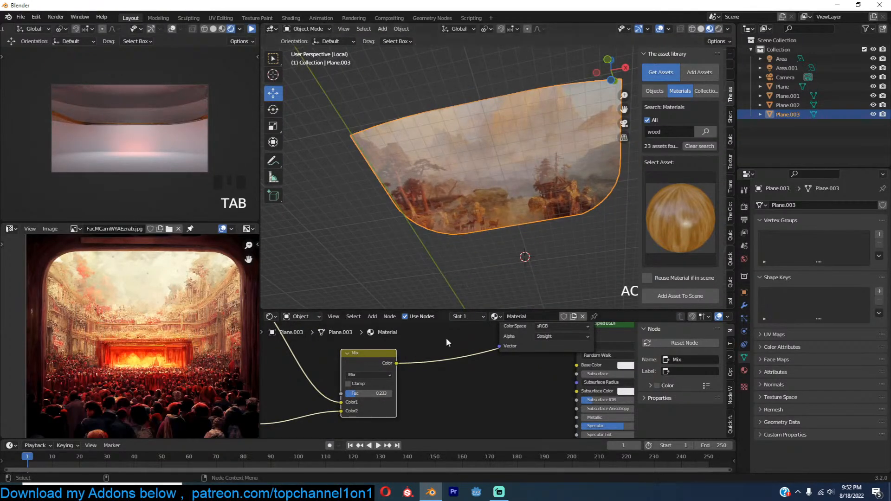
Step: Delete the Principled BSDF node from the dome's material
middle_drag(448, 385, 427, 384)
scroll(400, 369, down, 4)
drag(396, 367, 463, 374)
click(575, 328)
click(572, 344)
key(x)
Step: Add a Diffuse BSDF and a Translucent BSDF to the dome's material, one below the other
key(shift+a)
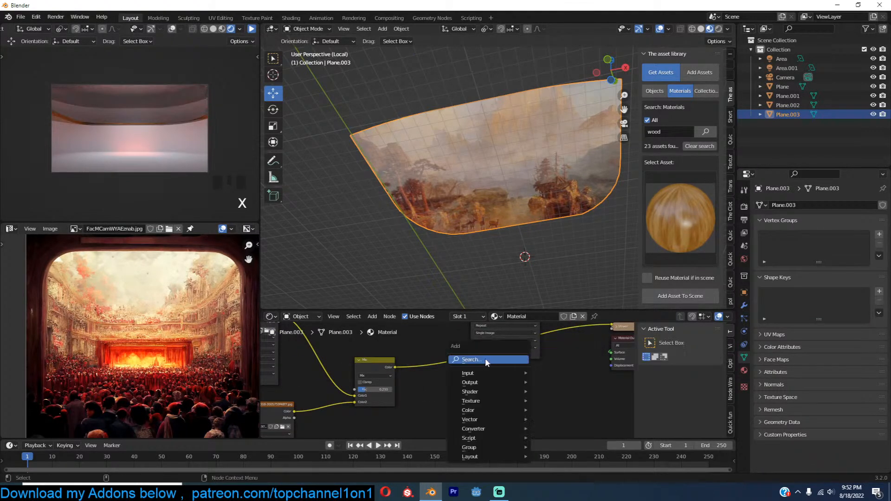
mouse_move(483, 391)
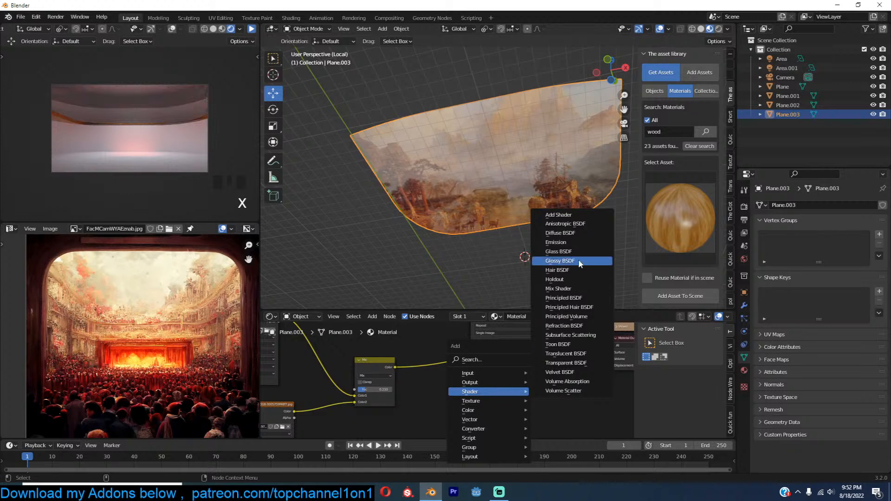
click(578, 236)
click(538, 378)
key(shift+a)
mouse_move(511, 367)
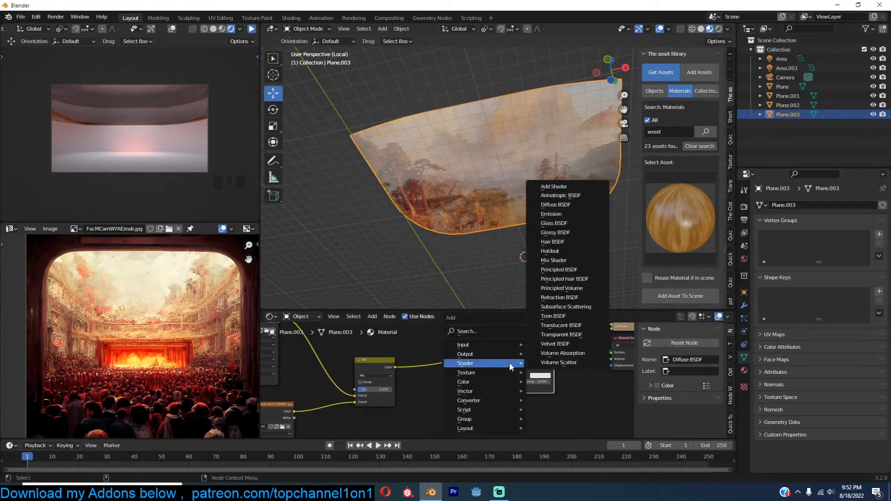
click(567, 326)
click(510, 425)
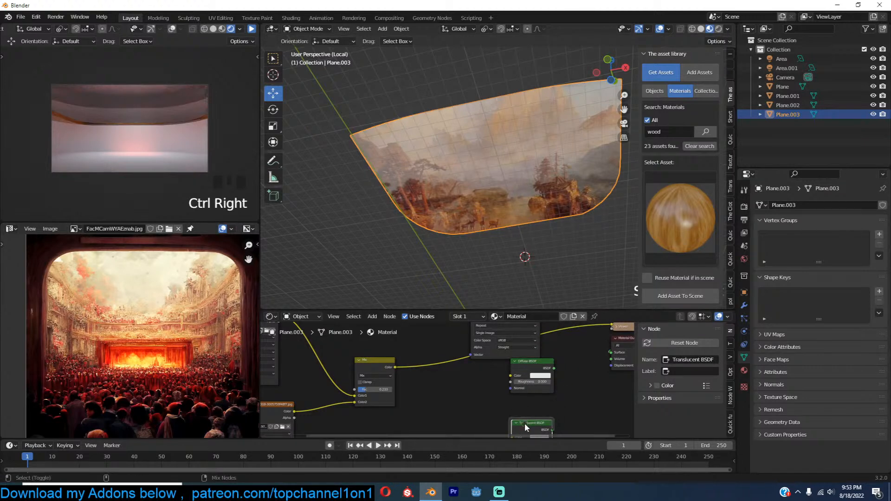
Step: Combine the Diffuse and Translucent BSDFs in a Mix Shader and feed the blended painting colour only into both shaders' colour inputs
ctrl+shift+right_drag(524, 423, 548, 387)
ctrl+shift+click(599, 397)
drag(395, 367, 573, 407)
middle_drag(495, 393, 497, 369)
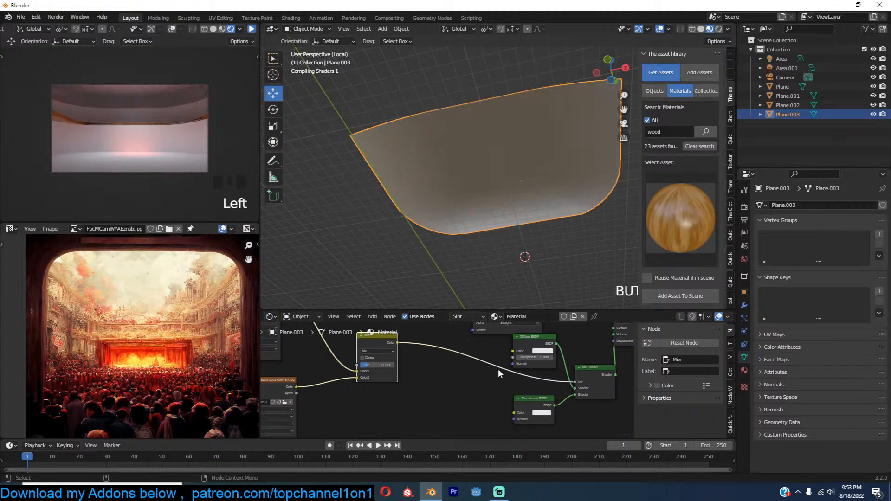
drag(390, 344, 506, 351)
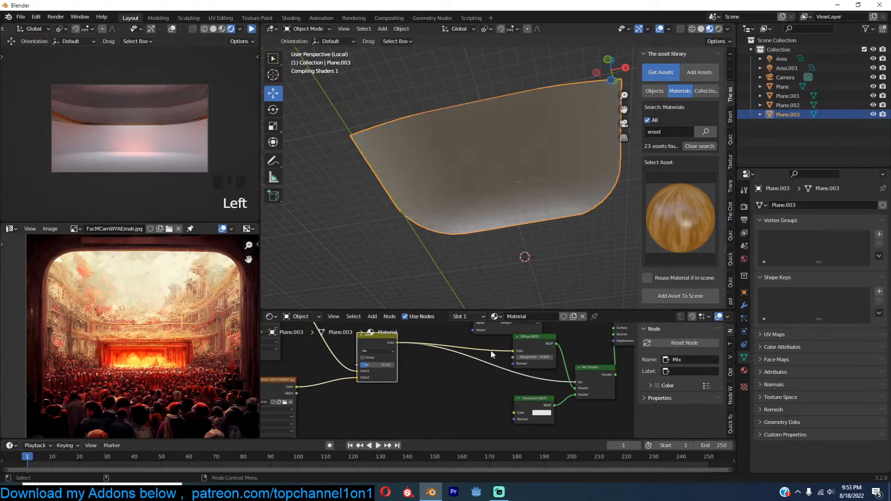
drag(398, 343, 470, 384)
drag(509, 411, 511, 413)
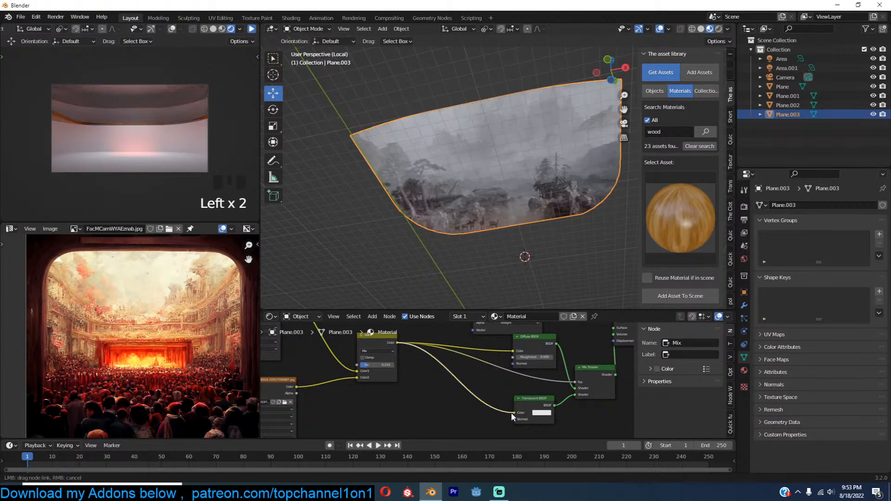
drag(576, 381, 541, 379)
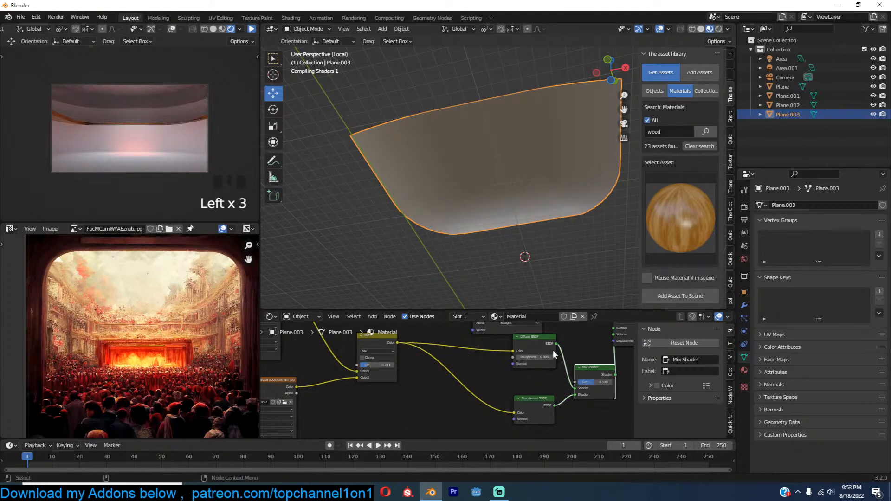
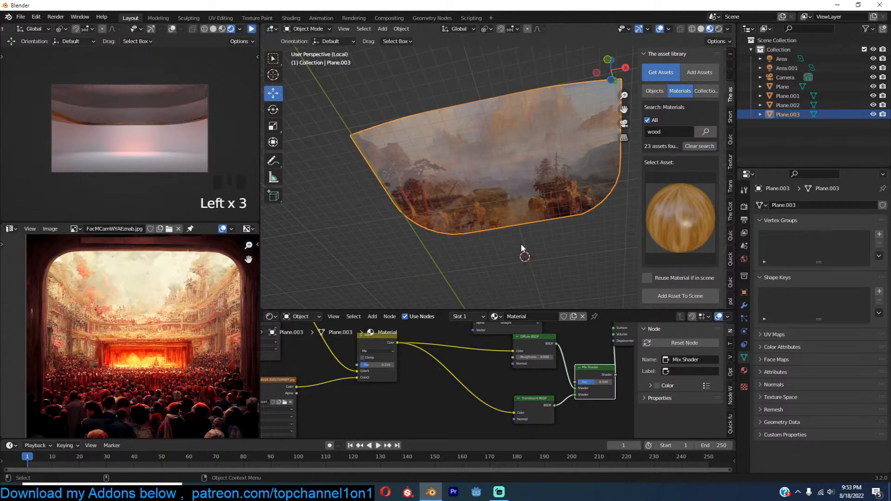
Step: Move the Material Output node to the far side of the Mix Shader, in line with it
scroll(558, 361, down, 2)
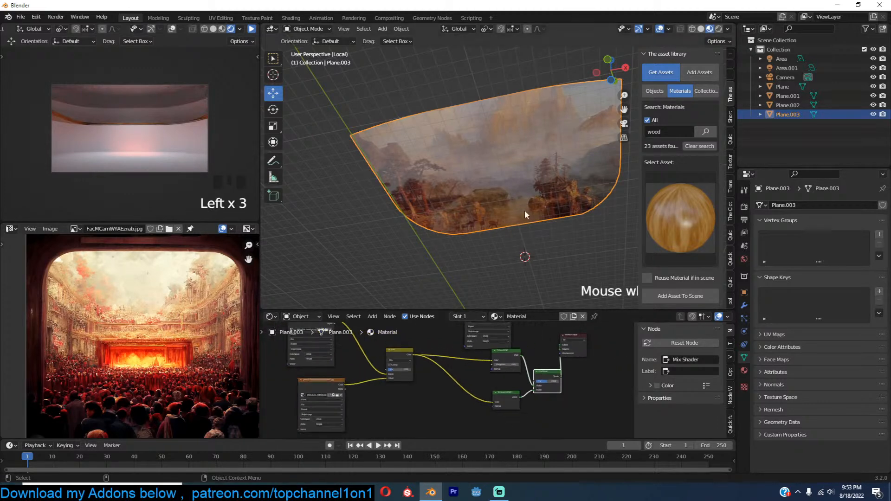
middle_drag(560, 357, 508, 372)
drag(524, 358, 565, 393)
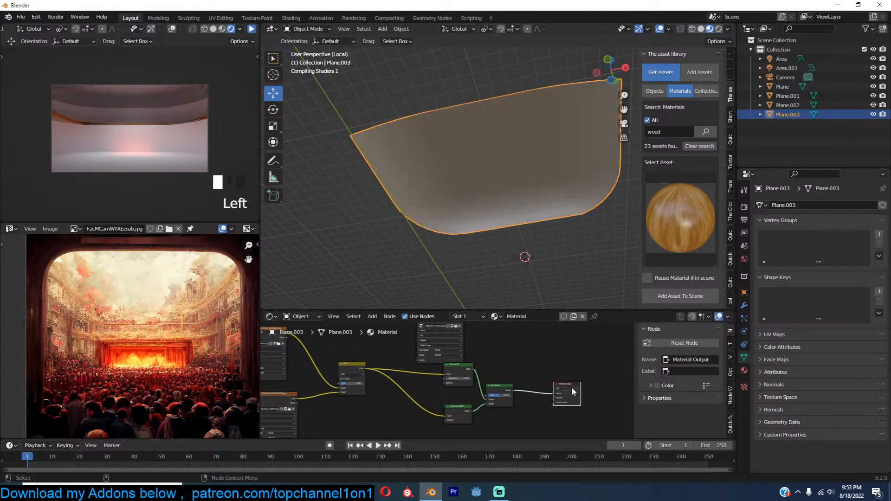
Step: Leave the dome's local view, look at the hall through the scene camera, and select the camera
scroll(541, 240, up, 3)
middle_drag(538, 235, 229, 159)
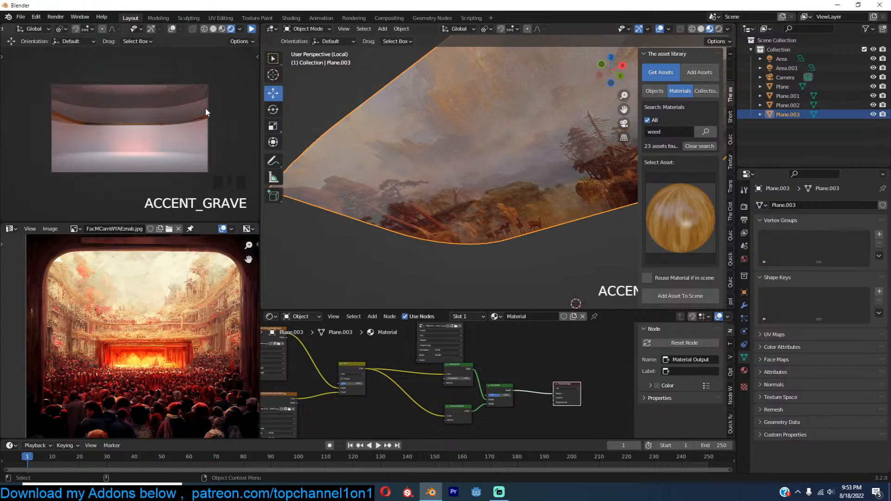
key(slash)
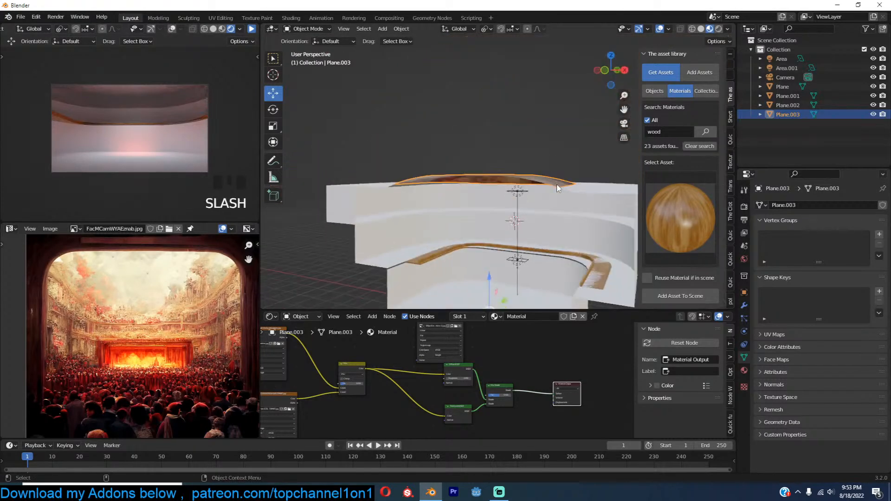
key(alt+a)
scroll(521, 176, up, 4)
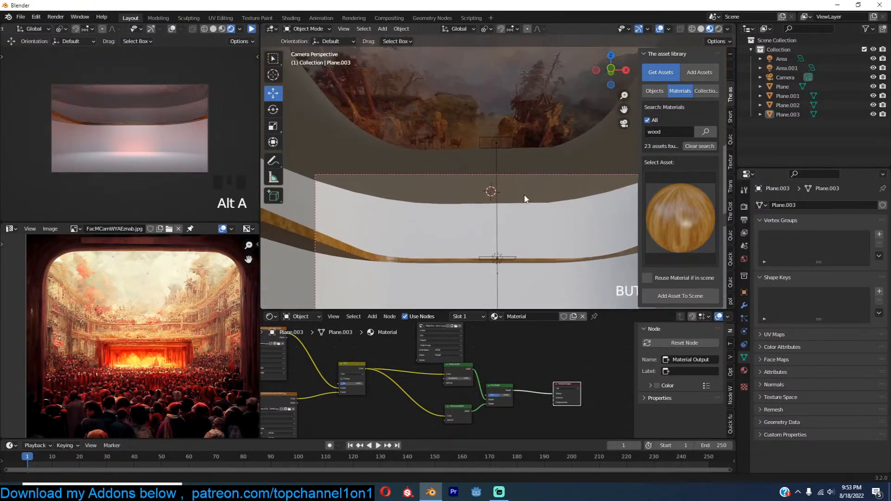
scroll(509, 161, down, 3)
click(538, 173)
key(r)
key(r)
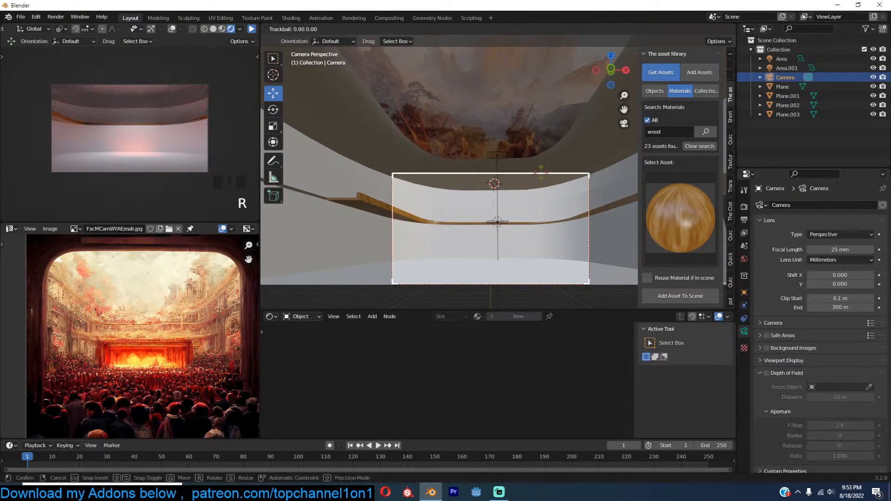
right_click(540, 174)
key(r)
right_click(537, 175)
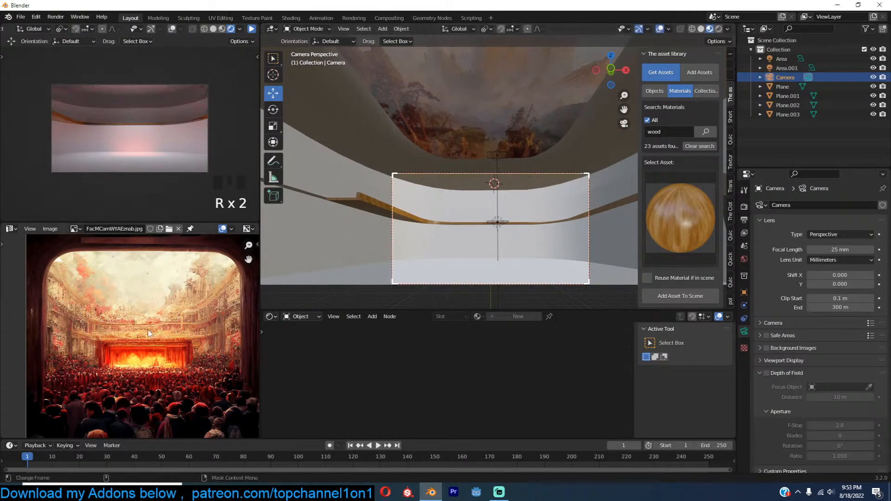
Step: Make the render output square by setting the vertical resolution to 1920 px
scroll(147, 333, down, 2)
click(744, 207)
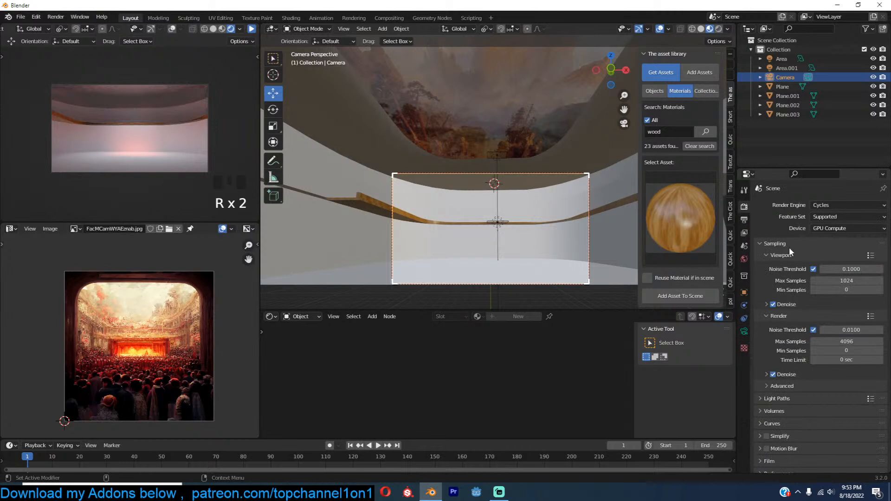
click(744, 219)
click(844, 226)
text(1920)
key(Return)
scroll(537, 177, down, 3)
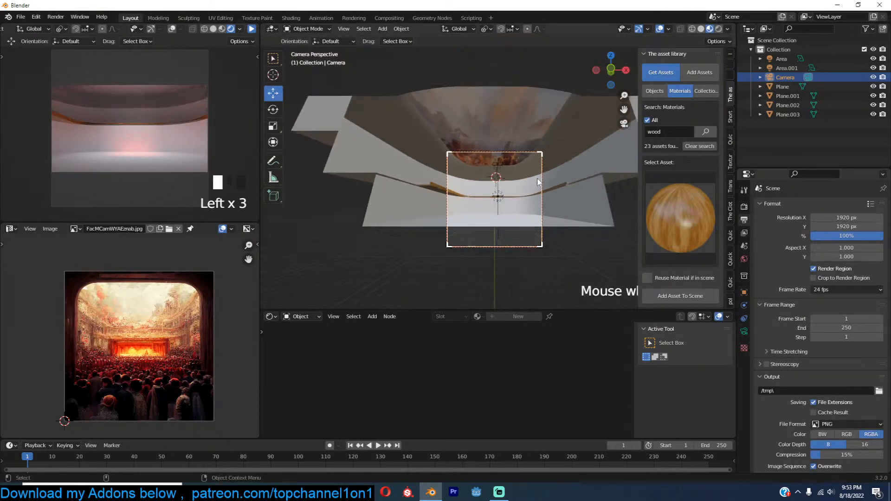
Step: Rotate the camera around the X axis and shift it along Z to reframe the hall and ceiling
key(r)
key(x)
click(537, 184)
scroll(527, 204, up, 3)
key(g)
key(z)
click(532, 187)
Step: Try to scale the ceiling dome along the Z axis from its current origin
scroll(533, 179, down, 2)
click(538, 168)
key(s)
key(z)
click(533, 142)
Step: Snap the 3D cursor to the dome's selected edge loop and set the dome's origin to the 3D cursor
key(Tab)
alt+click(527, 175)
alt+click(506, 186)
alt+click(506, 186)
alt+click(506, 187)
key(Tab)
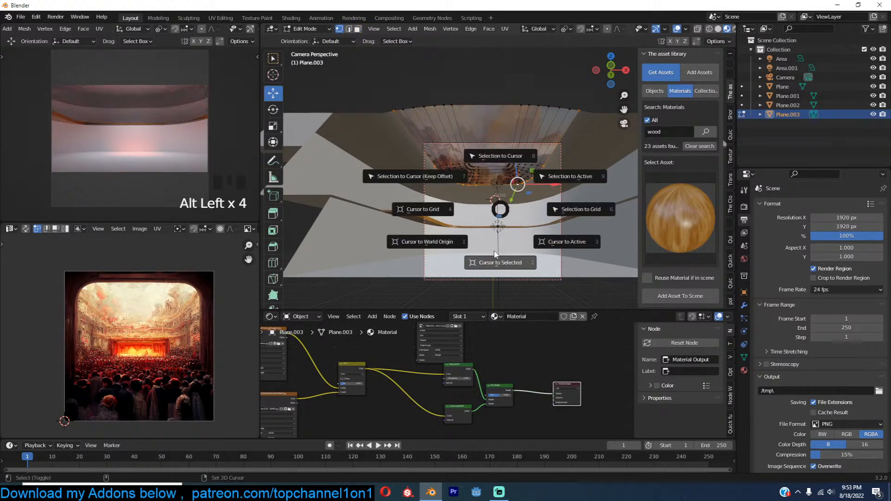
right_click(480, 272)
mouse_move(491, 273)
click(566, 283)
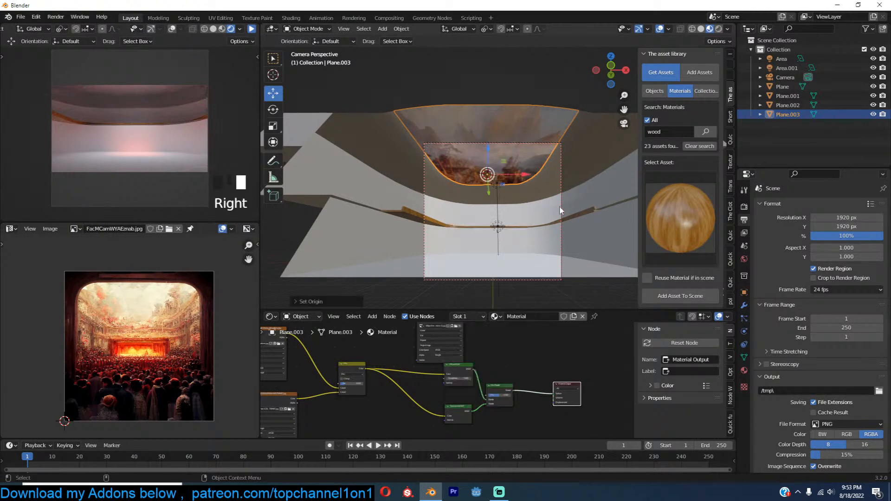
Step: Scale the ceiling dome up along the Z axis from its new origin to make it taller
key(s)
key(z)
click(646, 137)
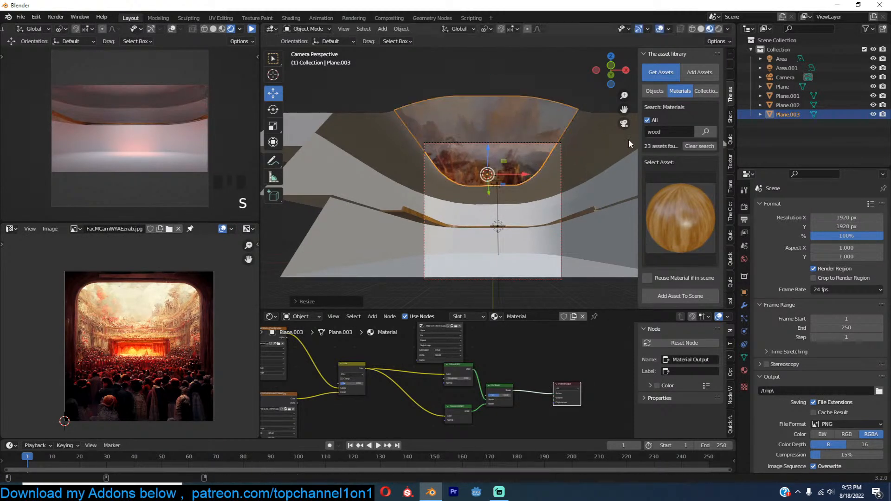
key(alt+a)
click(526, 165)
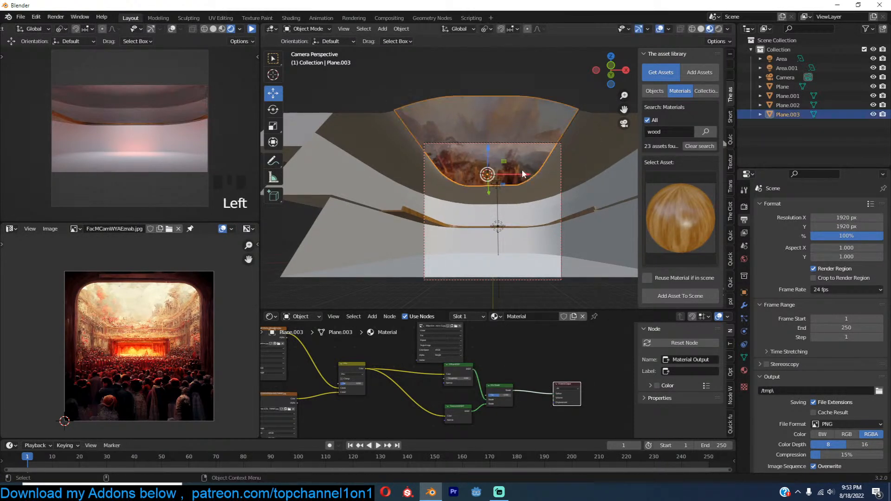
Step: Add an area light and position it above the outside of the ceiling dome
middle_drag(526, 165, 467, 233)
scroll(536, 209, down, 3)
key(shift+a)
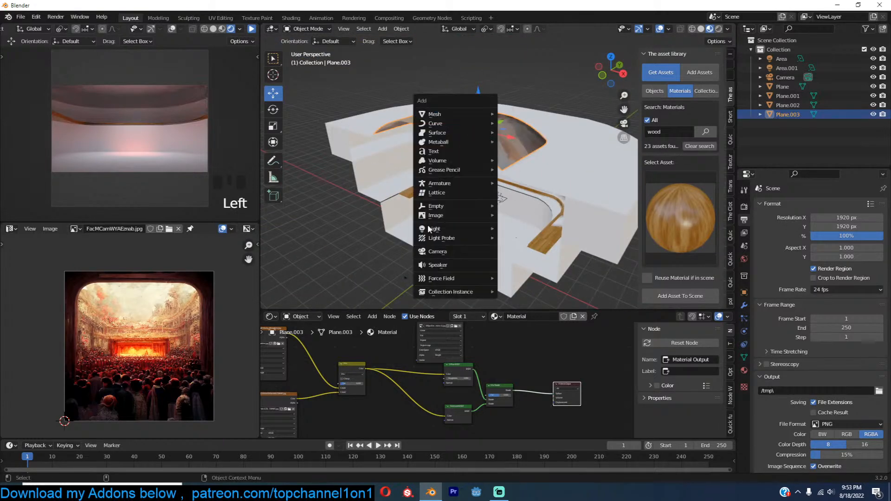
mouse_move(462, 229)
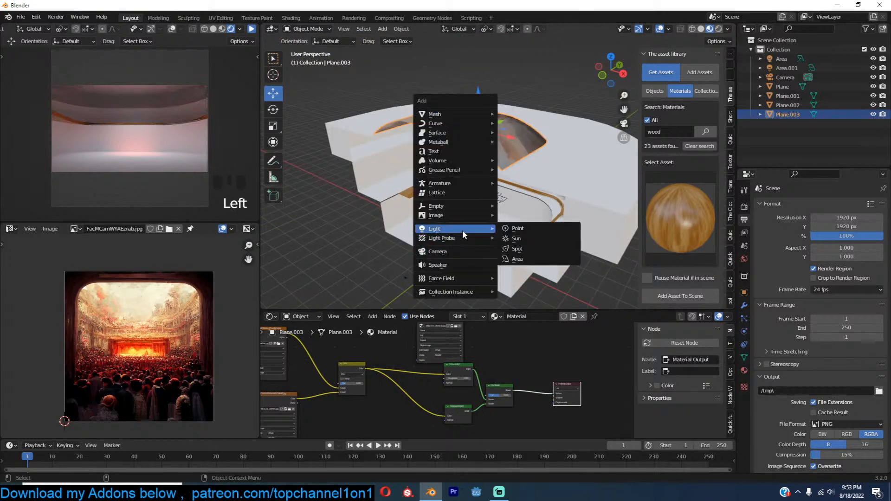
click(517, 258)
key(g)
click(521, 211)
middle_drag(522, 211, 464, 204)
drag(514, 86, 497, 87)
key(g)
click(499, 95)
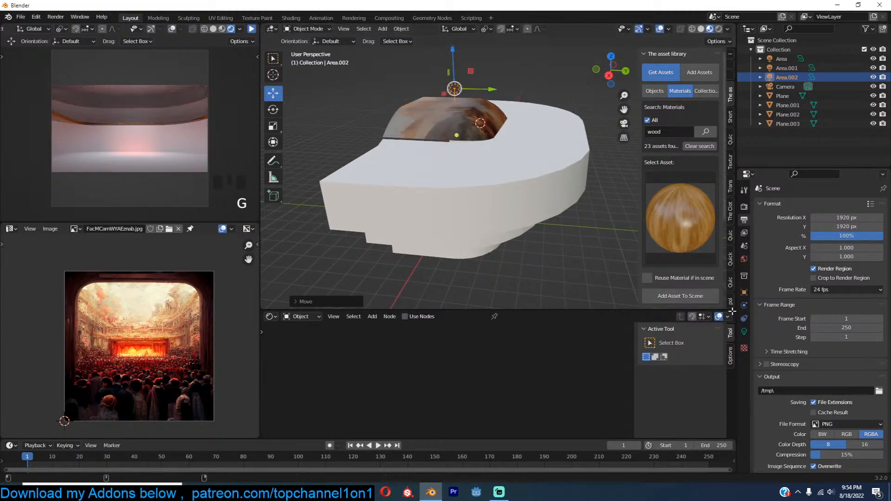
Step: Set the new area light's power to 1000 W and its colour to a pale peach
click(743, 332)
double_click(839, 268)
text(10)
key(Return)
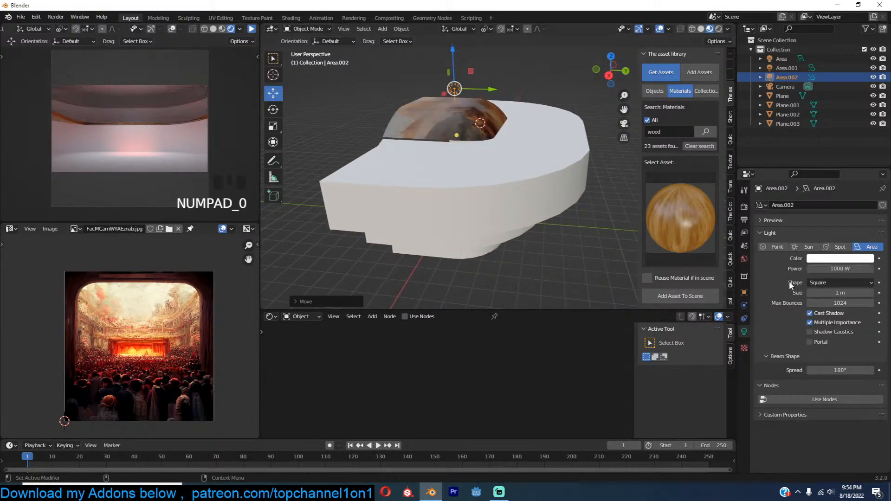
click(840, 256)
click(840, 256)
click(838, 258)
drag(833, 160, 823, 176)
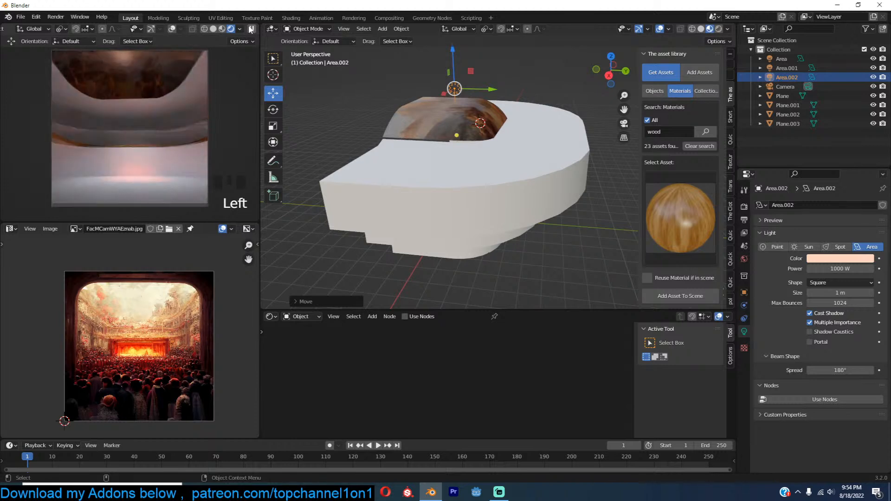
Step: Change the area light's colour to yellow (hue 0.156, saturation 0.730, value 1.000) and its power to 100000 W
scroll(428, 138, up, 5)
key(grave)
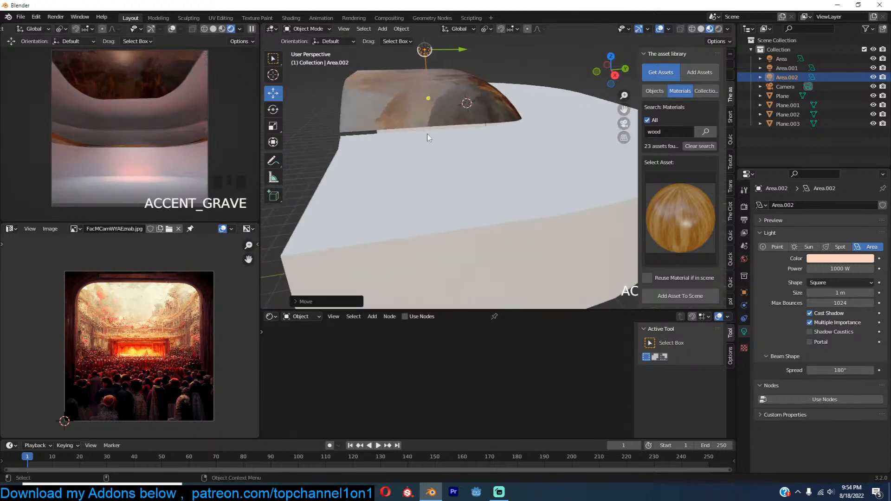
click(854, 258)
click(824, 182)
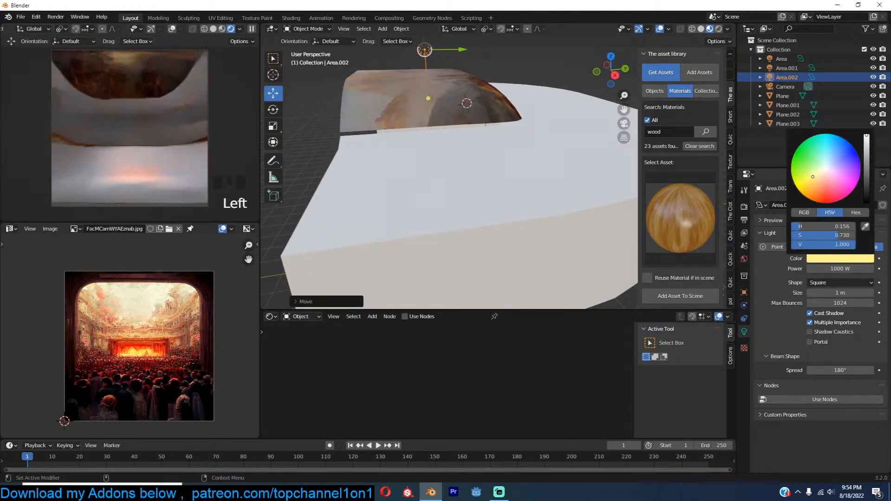
click(835, 266)
text(1000)
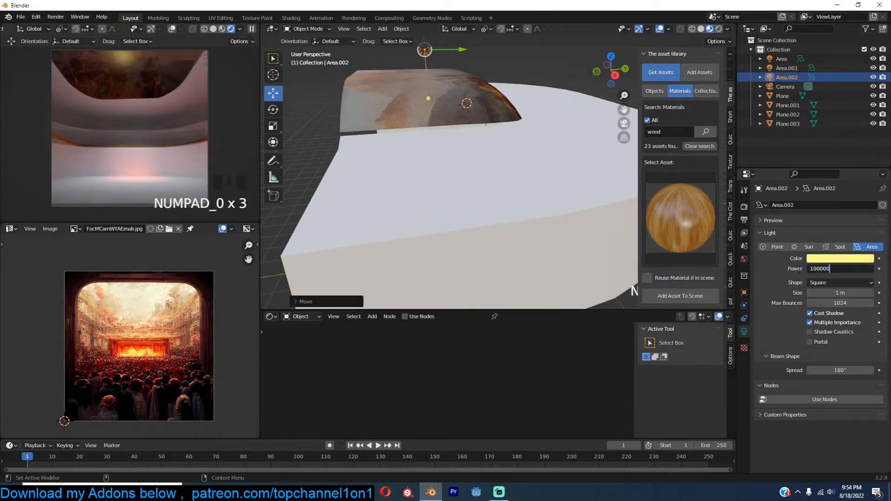
key(Return)
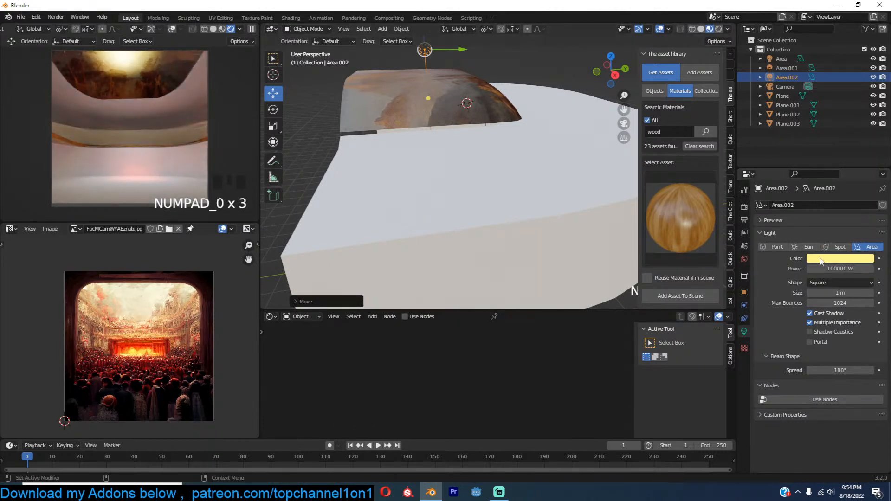
Step: Set the power of the area light above the dome to 1000000 W and its colour to pale blue (hue 0.628, saturation 0.274)
click(825, 268)
text(1000000)
key(Return)
click(841, 259)
click(828, 164)
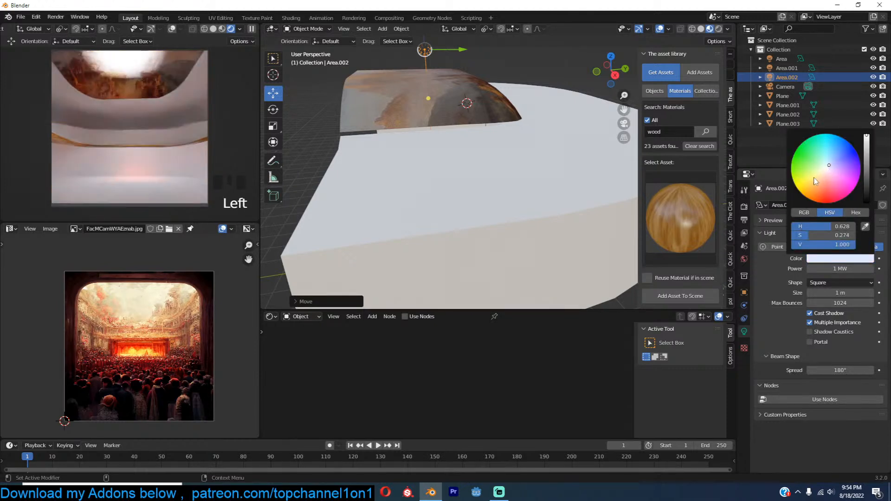
Step: Set the size of the area light above the dome to 5 m and scale the light up to span the dome
scroll(604, 209, down, 2)
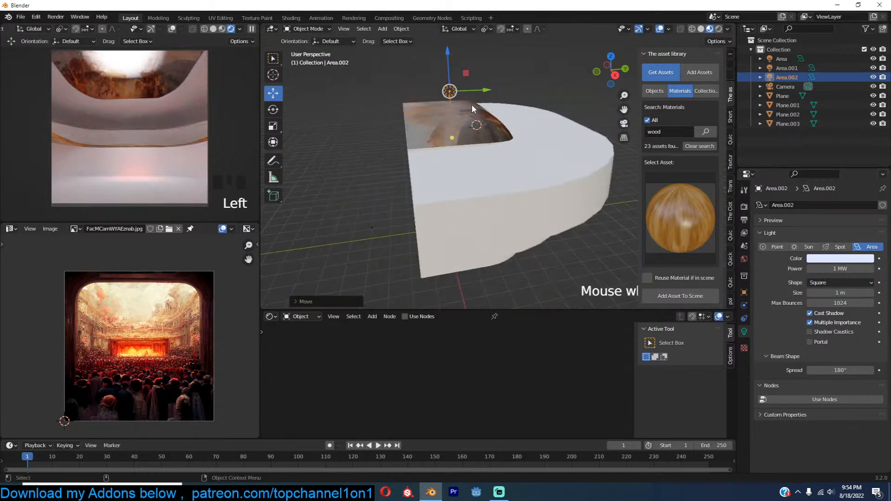
double_click(839, 293)
text(5)
key(Return)
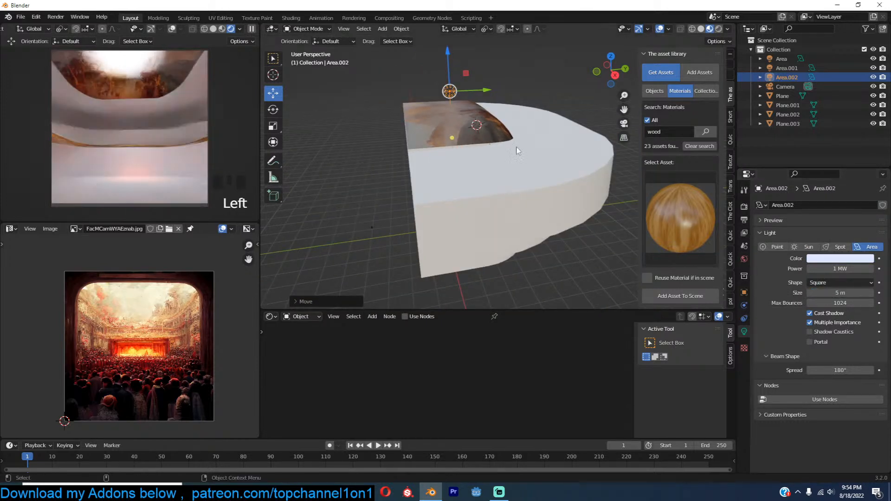
key(s)
click(587, 128)
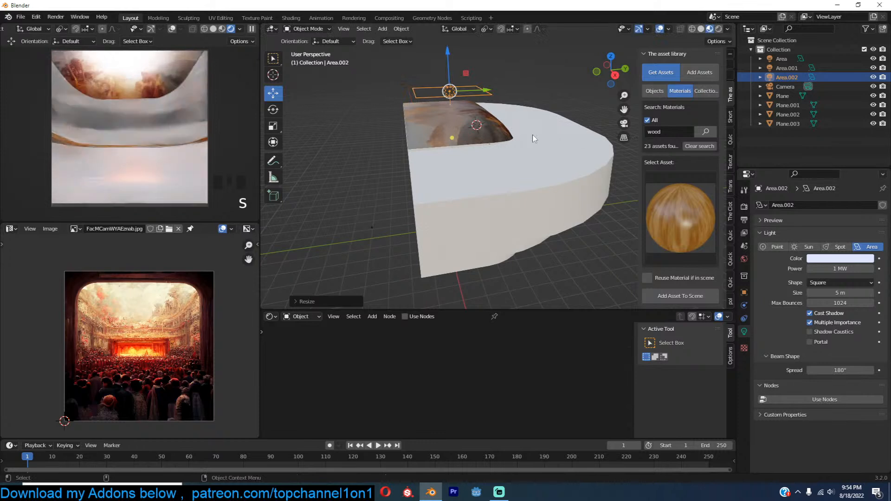
middle_drag(538, 161, 587, 151)
scroll(579, 152, up, 2)
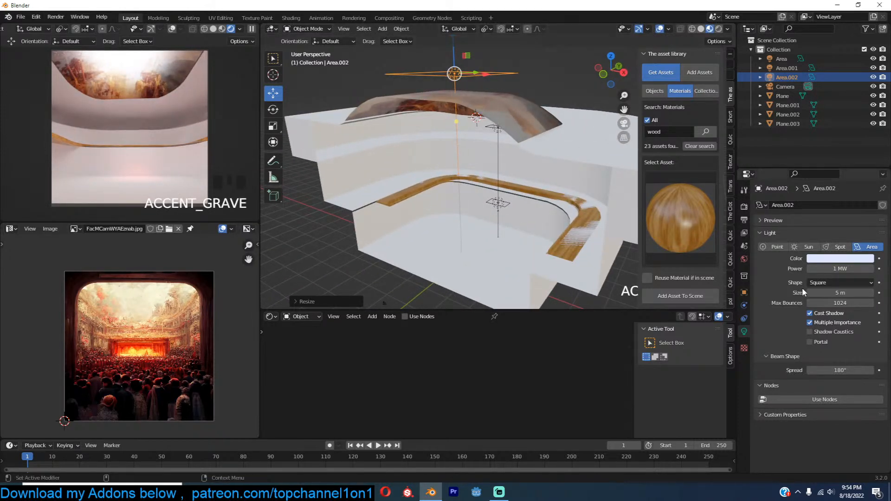
Step: Change the upper area light's colour to a pale cream, and hide and unhide the light to compare its effect in the rendered view
click(840, 258)
click(823, 173)
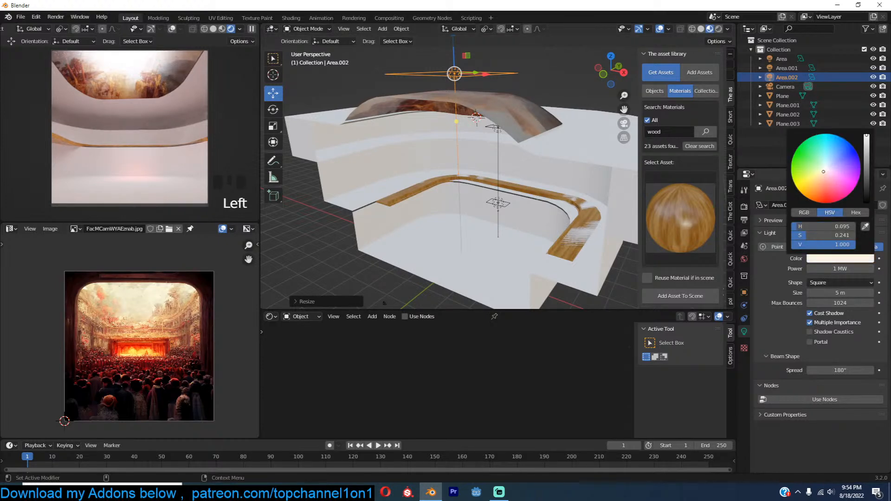
scroll(513, 184, down, 2)
key(grave)
middle_drag(534, 184, 510, 183)
key(grave)
key(h)
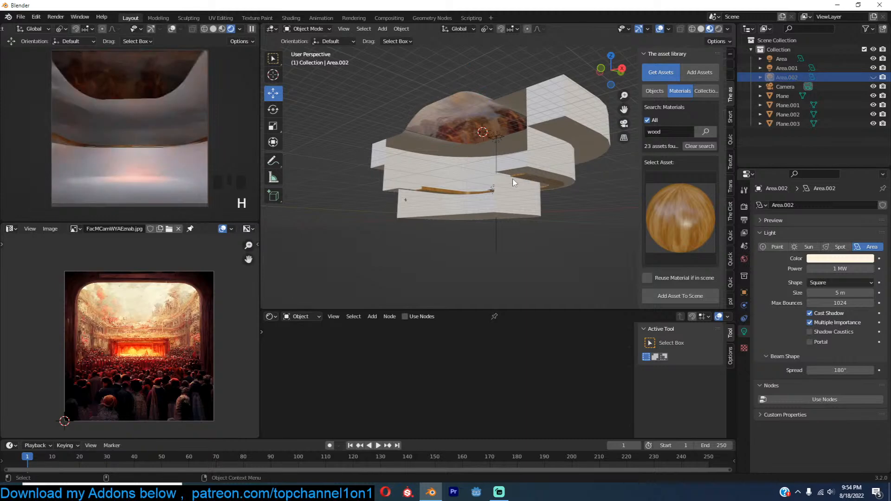
key(alt+h)
Step: Apply the wood material from the asset library to the tiered hall mesh
click(580, 188)
middle_drag(580, 188, 519, 186)
scroll(551, 201, up, 2)
key(grave)
key(grave)
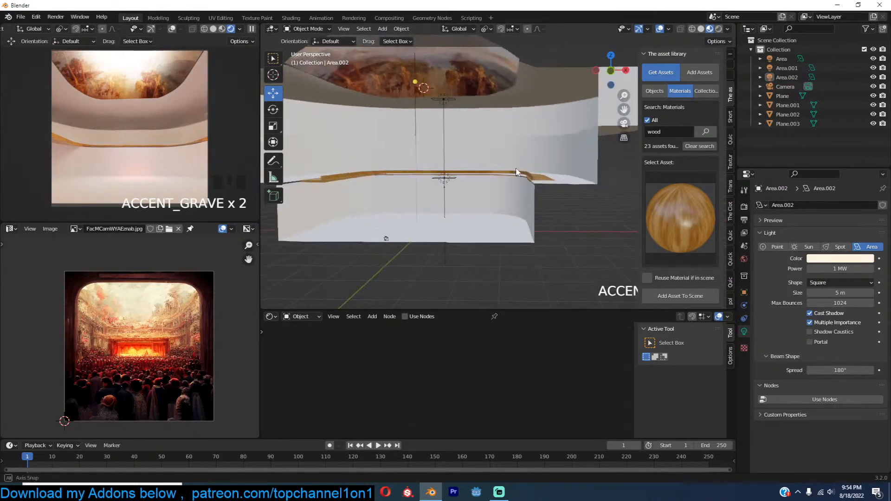
scroll(524, 167, up, 1)
key(grave)
scroll(519, 180, down, 1)
key(grave)
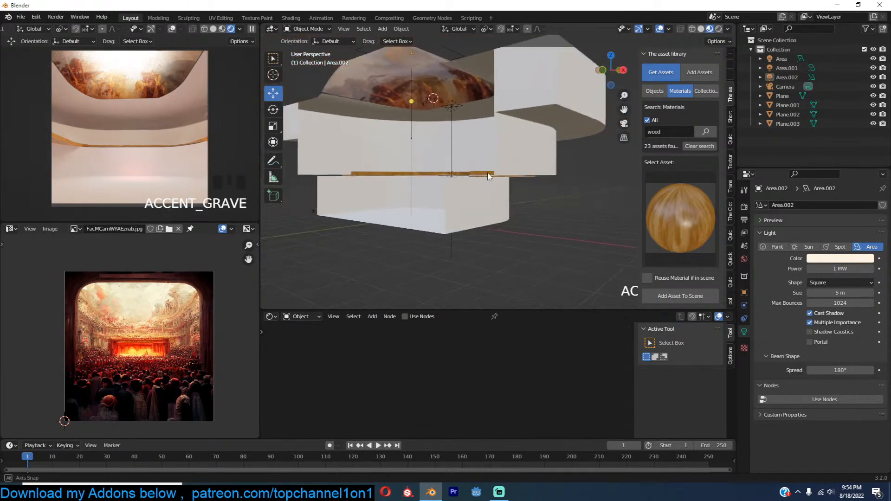
click(574, 177)
scroll(695, 236, down, 2)
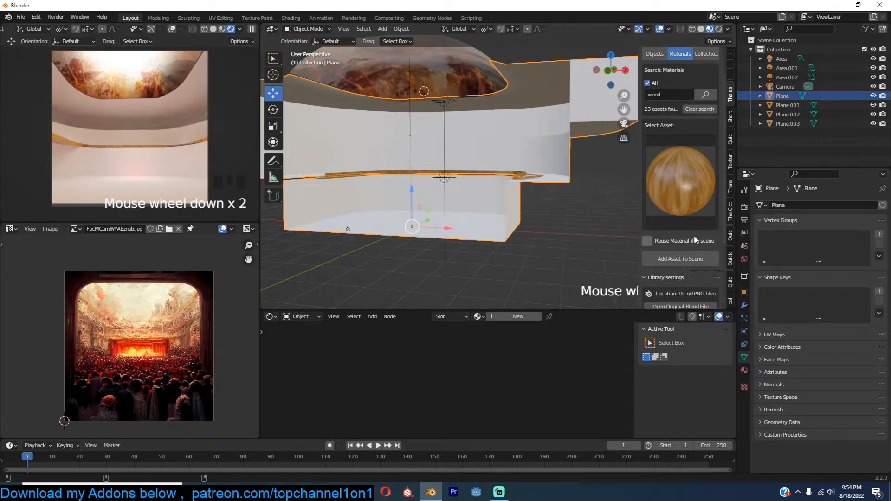
click(673, 259)
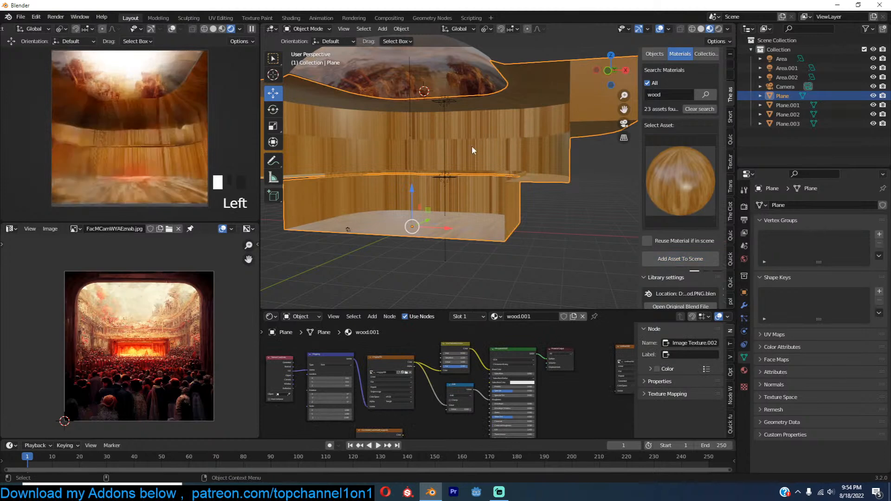
Step: UV-unwrap all faces of the hall mesh with Cube Projection, pause the rendered camera preview and deselect everything
key(Tab)
key(a)
key(u)
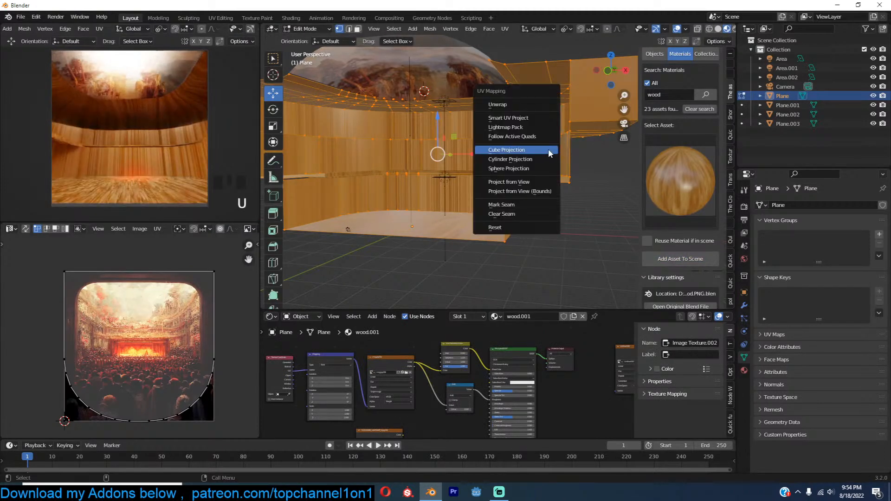
click(543, 150)
key(Tab)
click(252, 32)
middle_drag(413, 107, 469, 146)
key(alt+a)
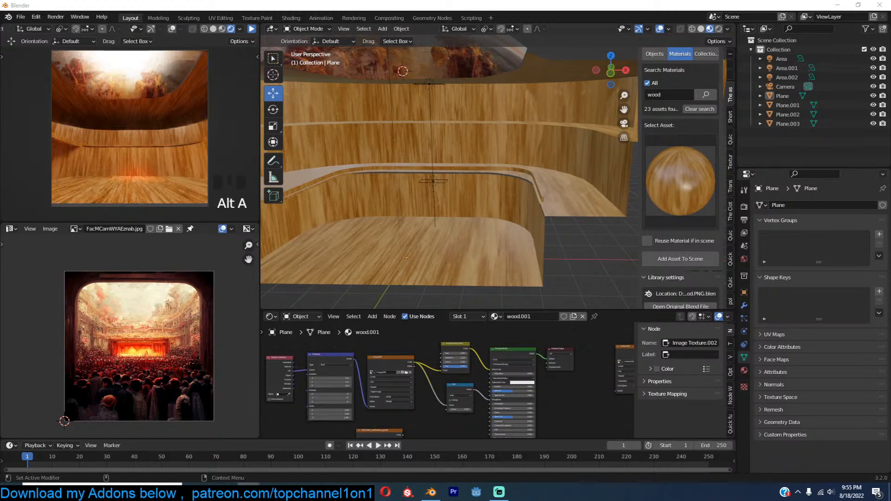
Step: Set the power of the area light above the dome to 100000 W and resume the rendered camera preview
scroll(125, 363, up, 2)
scroll(124, 363, down, 2)
scroll(143, 325, up, 1)
scroll(143, 324, up, 1)
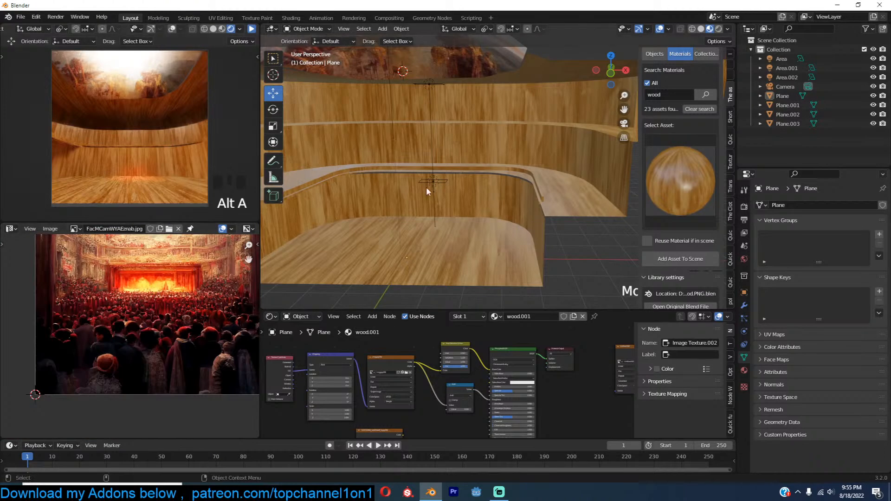
scroll(367, 176, down, 2)
mouse_move(448, 130)
middle_down()
mouse_move(412, 102)
mouse_move(461, 129)
middle_up()
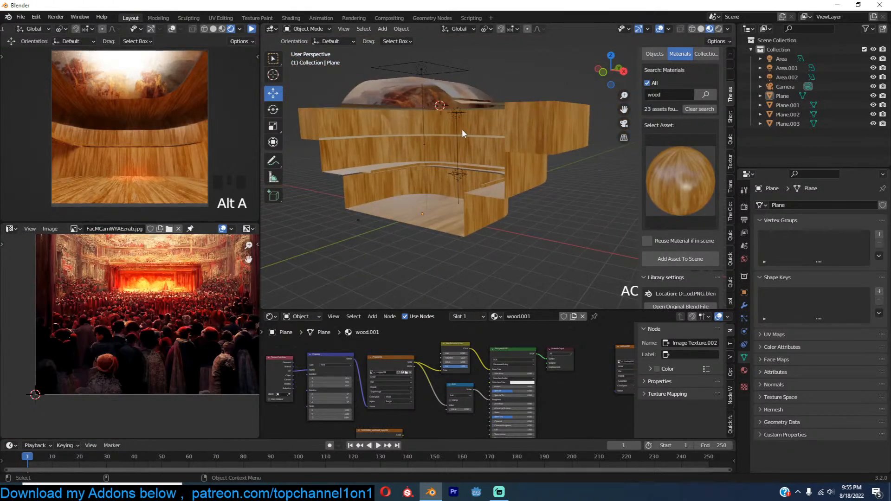
click(463, 174)
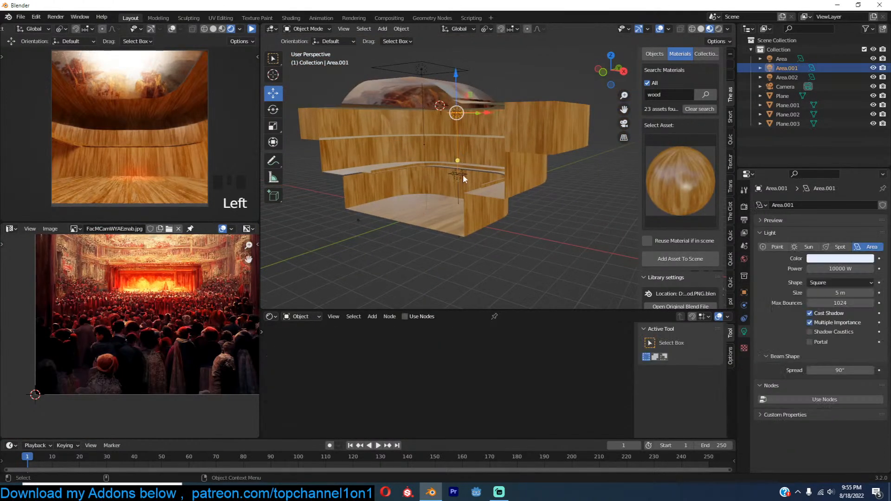
click(439, 70)
click(839, 269)
text(100000)
key(Return)
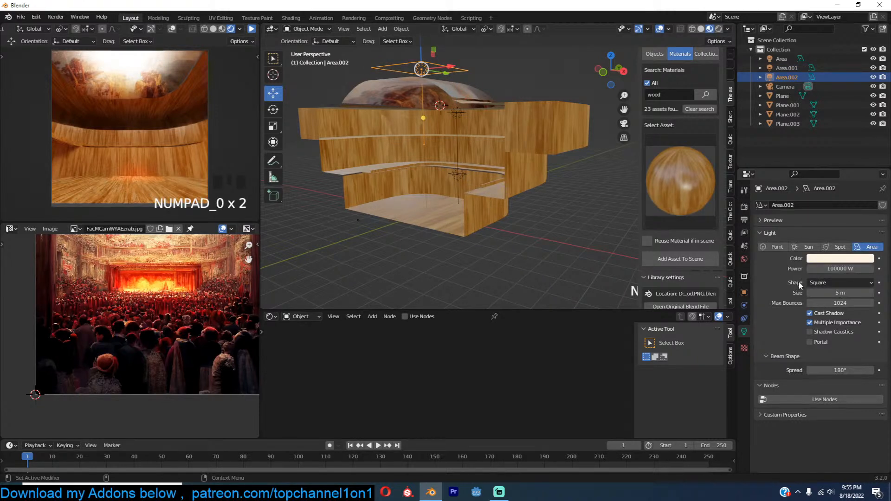
double_click(251, 29)
Step: Examine the wood-textured hall tiers from several angles
key(grave)
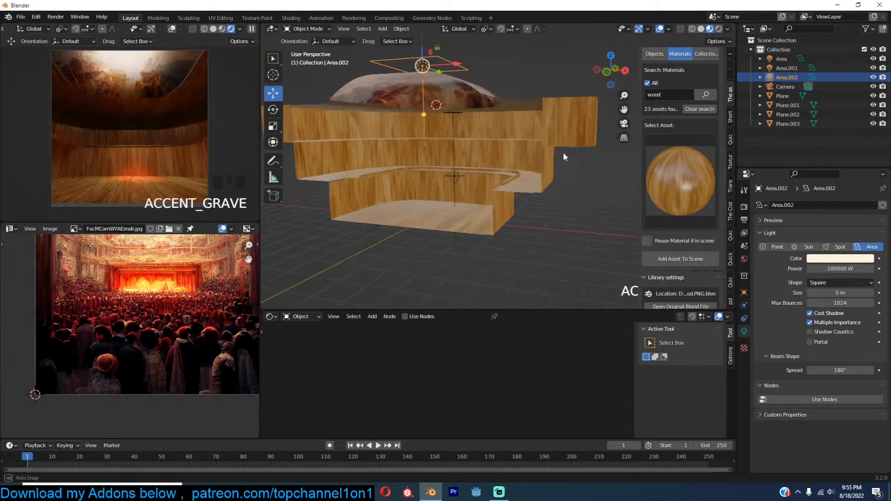
scroll(548, 155, up, 2)
click(544, 191)
click(550, 183)
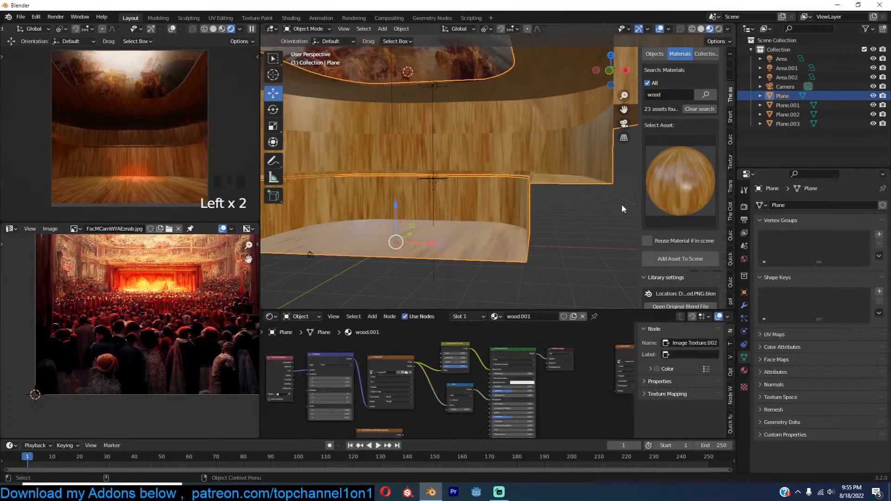
scroll(522, 230, down, 1)
key(grave)
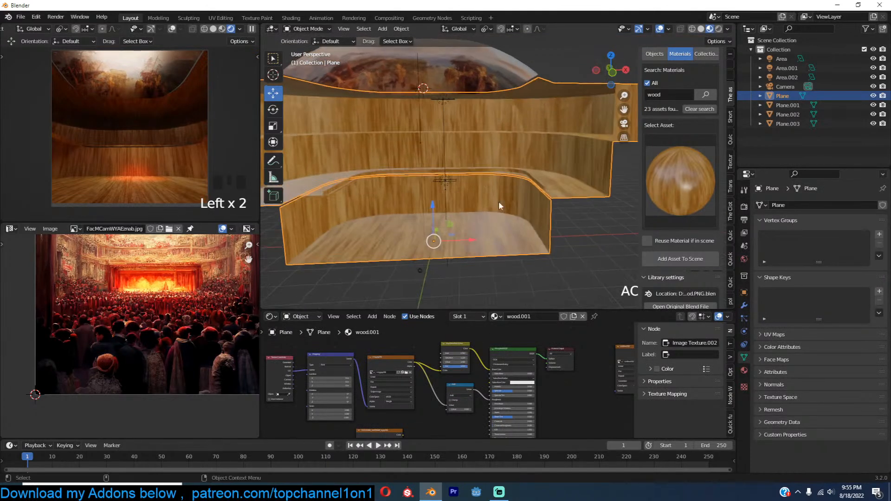
scroll(516, 209, down, 1)
middle_drag(422, 153, 388, 267)
key(alt+a)
Step: Switch the asset library to objects, search it for "men" and browse the matching assets
click(660, 95)
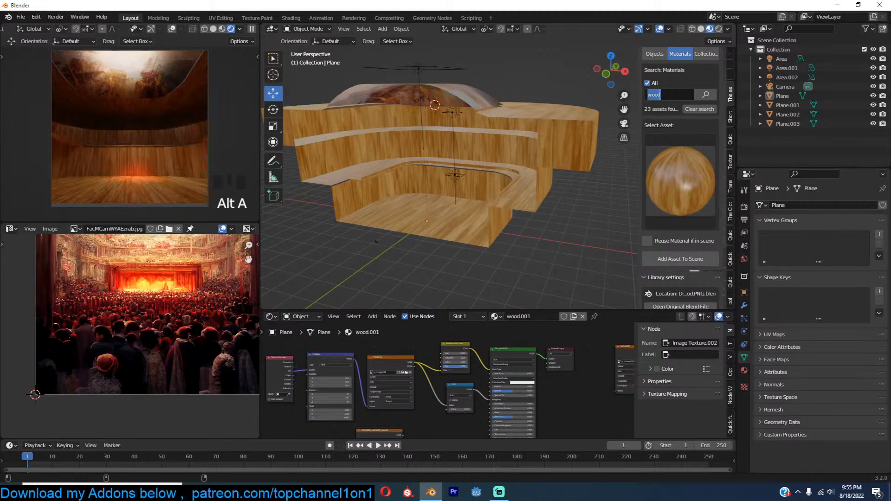
click(662, 56)
click(655, 54)
scroll(671, 124, up, 2)
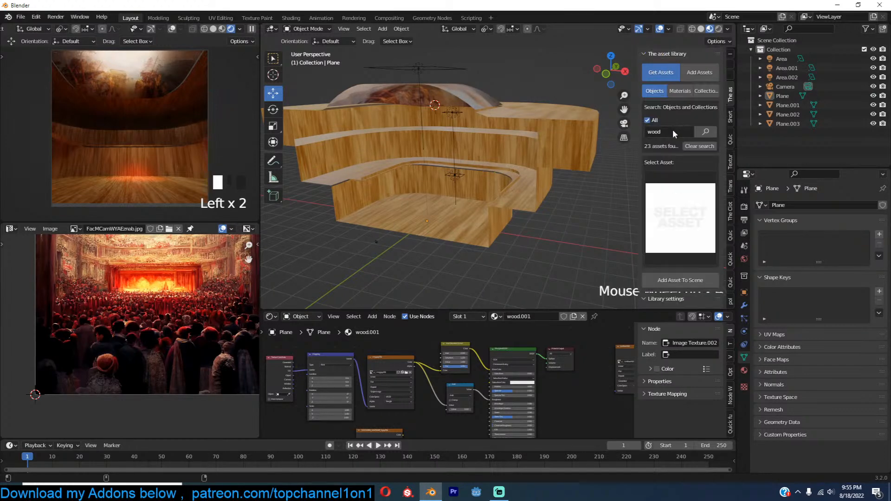
click(672, 130)
text(mn)
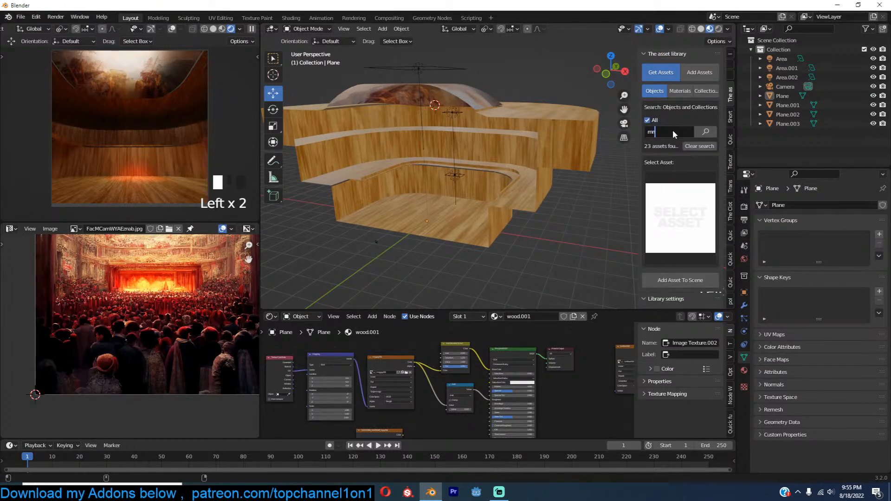
click(673, 131)
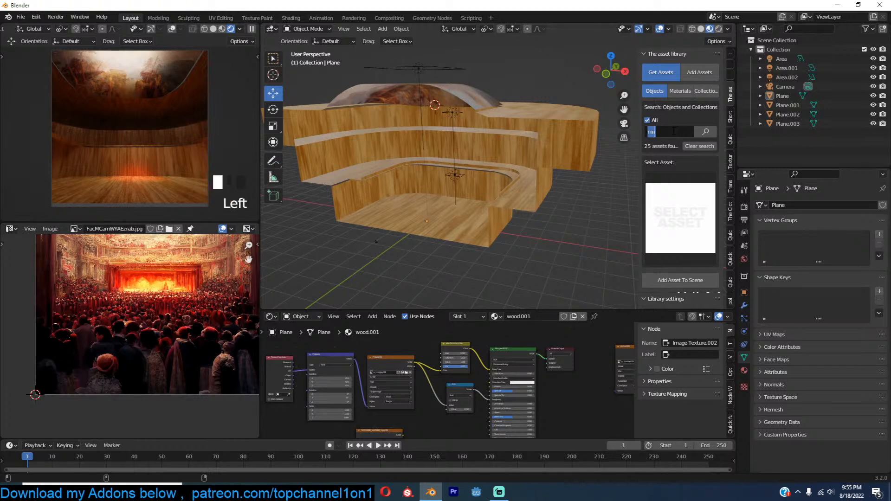
text(men)
key(Return)
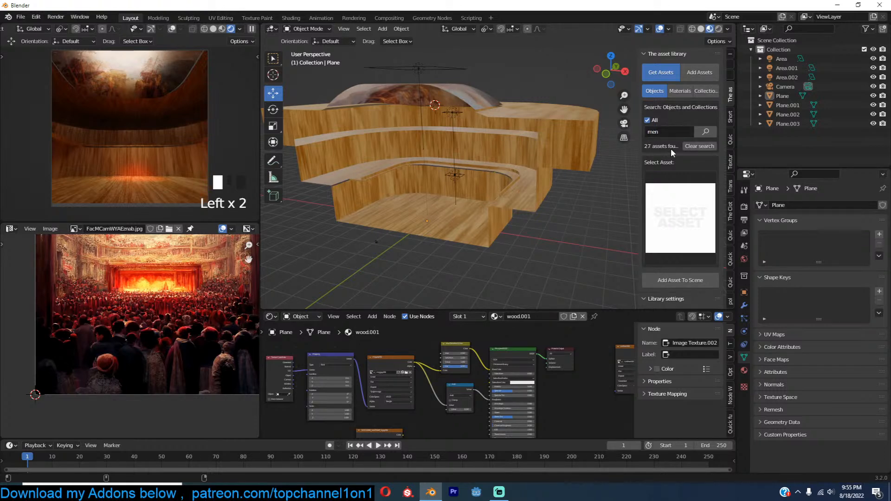
click(688, 196)
Step: Search the object assets for "man", place the roman soldier on the hall's ground floor and pause the rendered preview
click(667, 131)
text(ma)
key(Return)
click(680, 218)
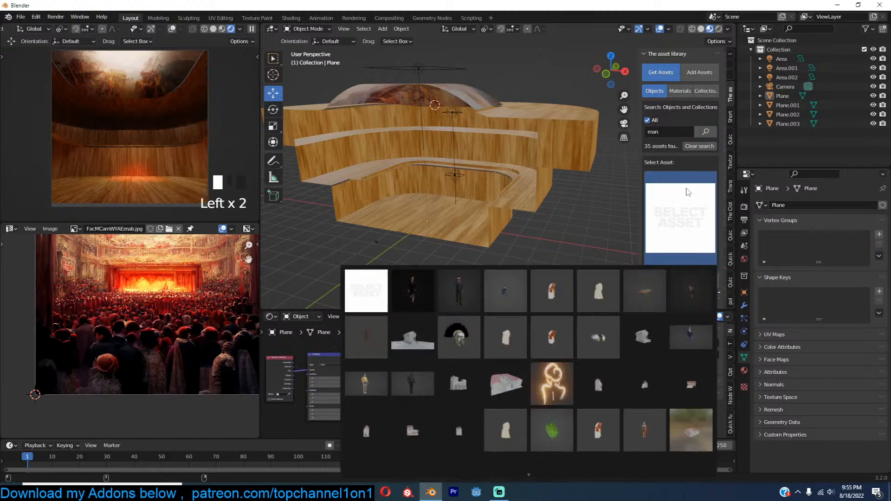
click(641, 430)
shift+right_click(455, 229)
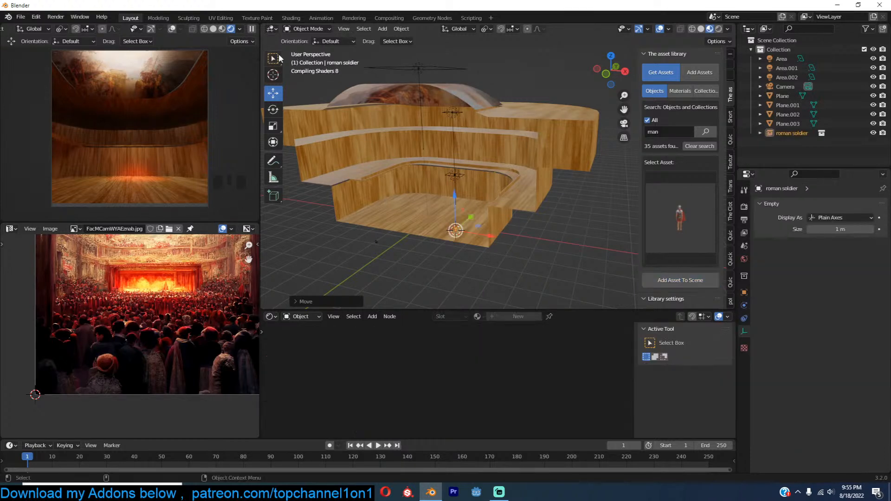
click(251, 29)
Step: Rescale the roman soldier, frame it in the viewport and display the viewport in solid shading
key(s)
click(613, 160)
key(KP_Decimal)
scroll(537, 149, down, 1)
middle_drag(537, 149, 493, 179)
key(z)
click(618, 168)
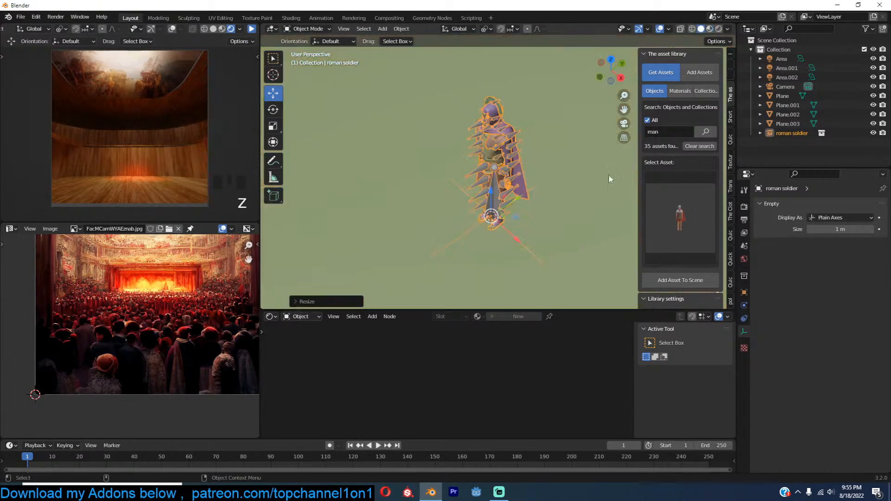
Step: Rotate the roman soldier 180 degrees about the Z axis
middle_drag(566, 147, 573, 143)
key(r)
key(z)
right_click(534, 141)
text(rz180)
click(535, 142)
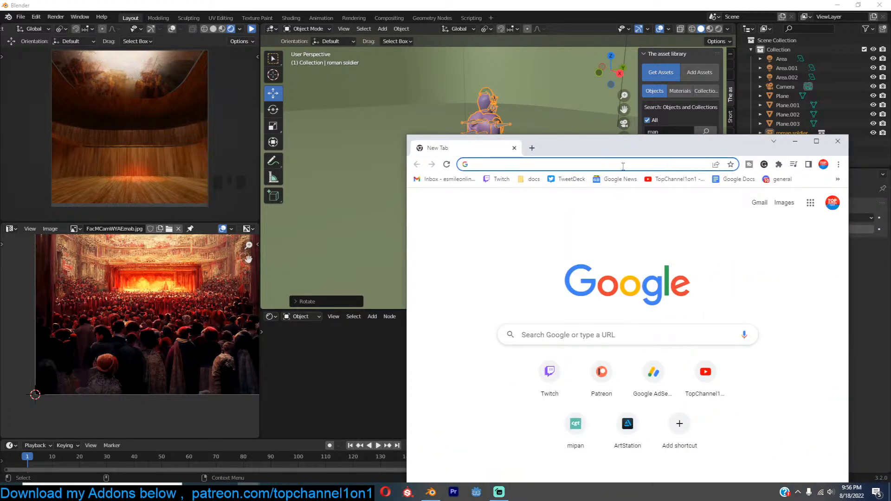
Step: Open sketchfab.com in Chrome, and return to Blender to bring up the Quick add-on tools
text(sketchfab.com)
key(Return)
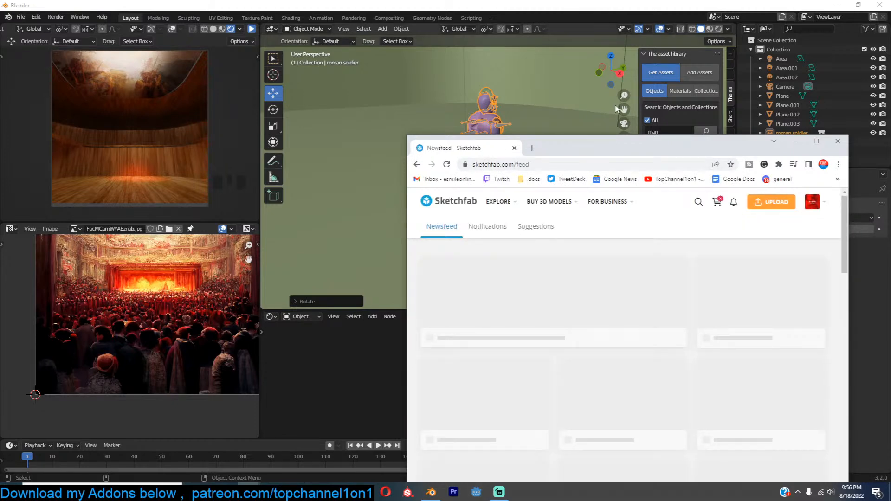
click(610, 84)
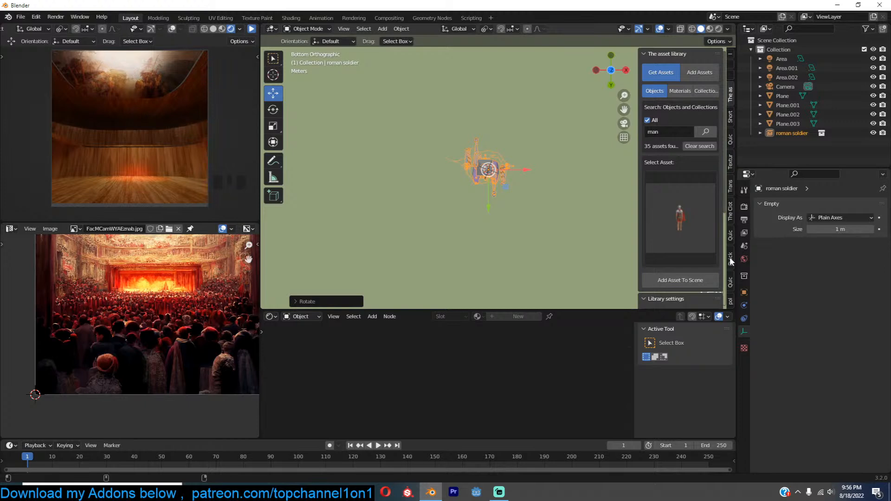
click(730, 259)
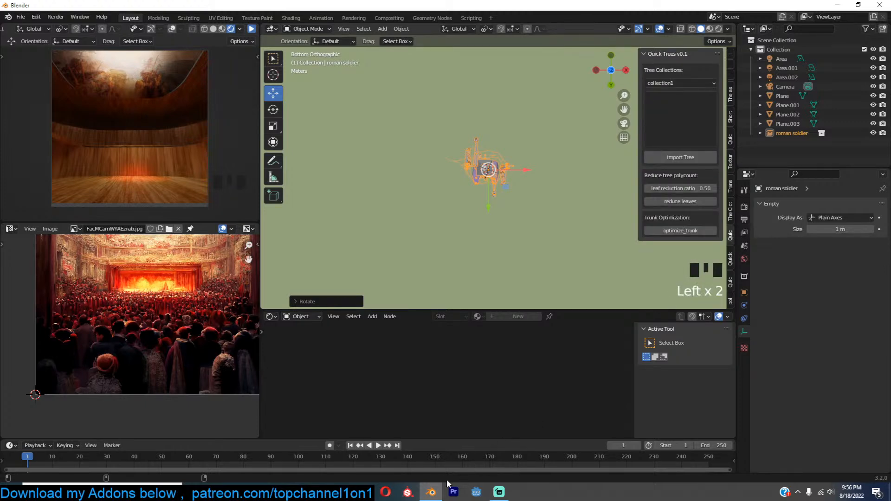
Step: Switch to Sketchfab in Chrome and search the models for "senate", then for "senator"
mouse_move(250, 490)
click(300, 459)
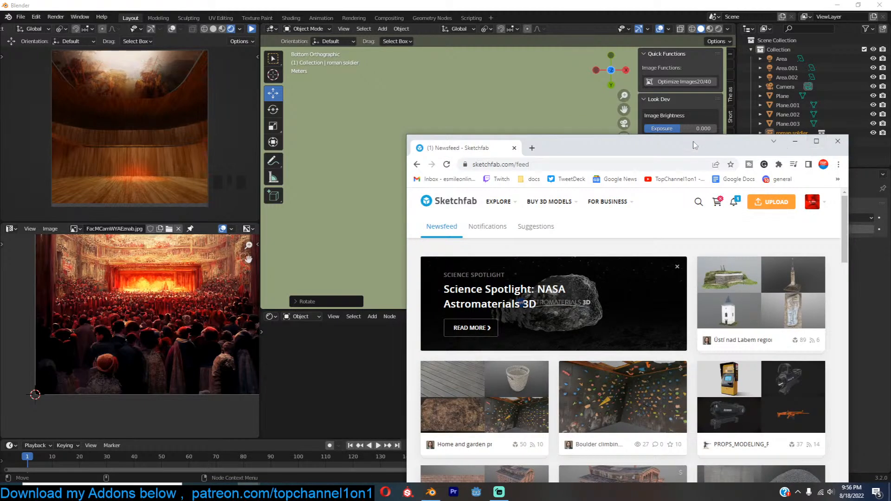
drag(690, 141, 691, 66)
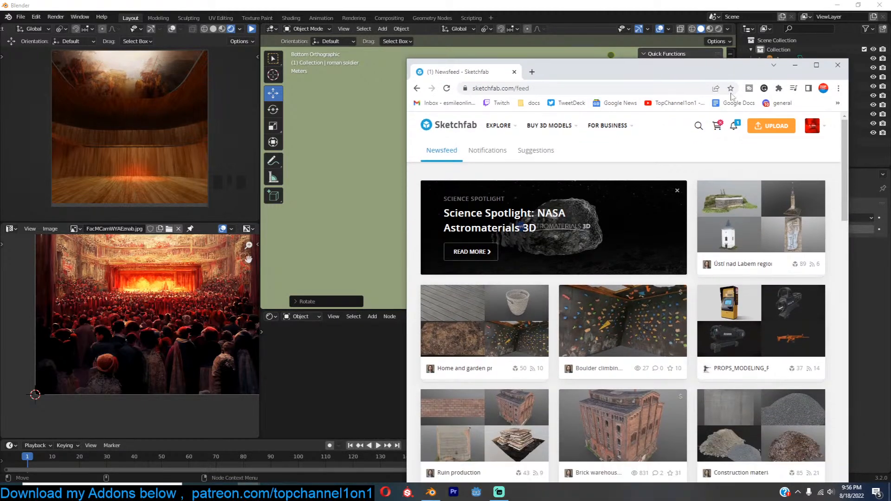
click(697, 126)
text(sen)
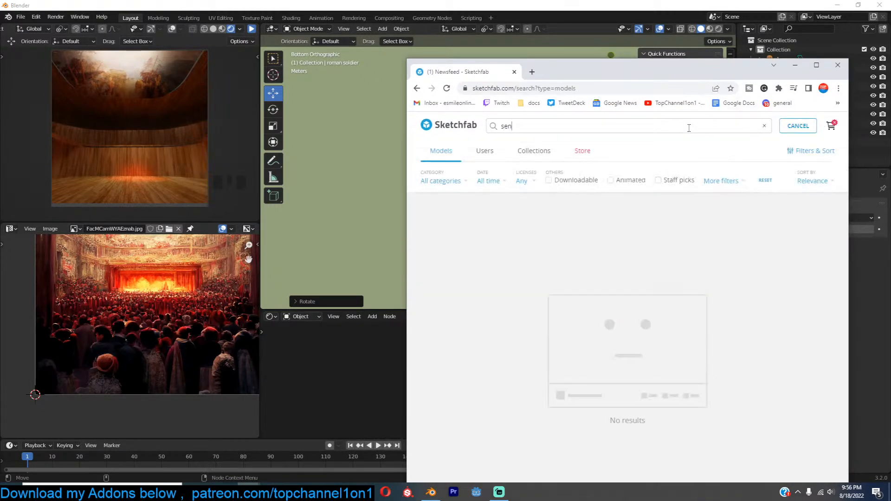
text(ate)
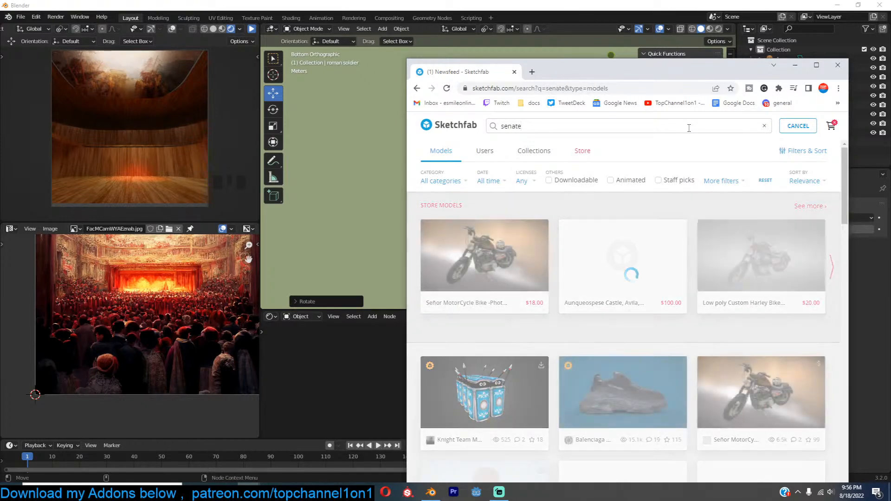
key(ctrl+a)
text(sen)
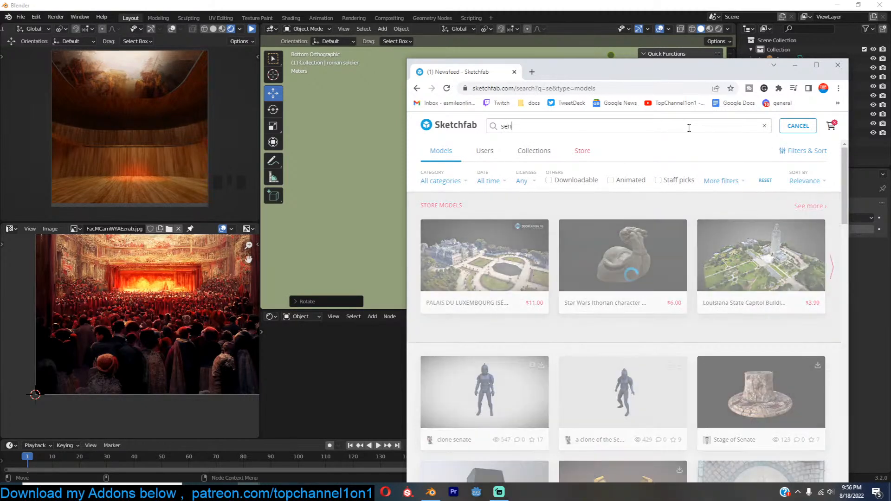
text(ator)
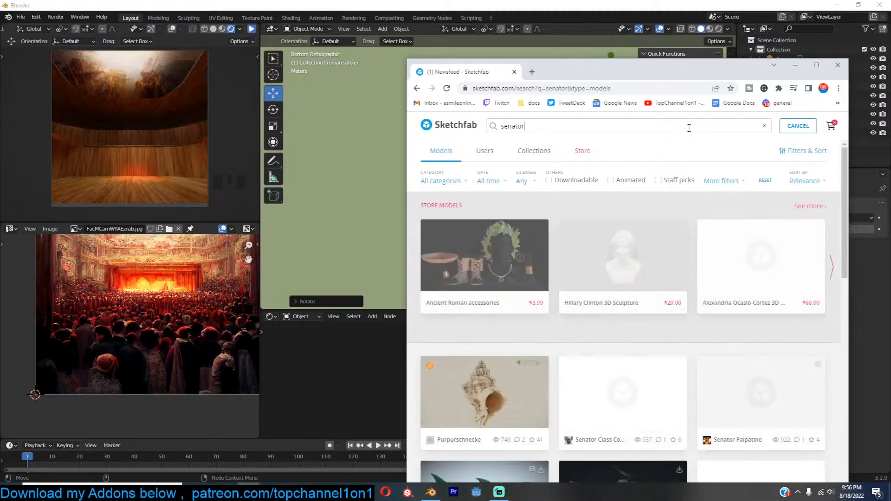
Step: Open the Senator Palpatine model from the results, maximize the browser window and close the model page
scroll(708, 281, down, 3)
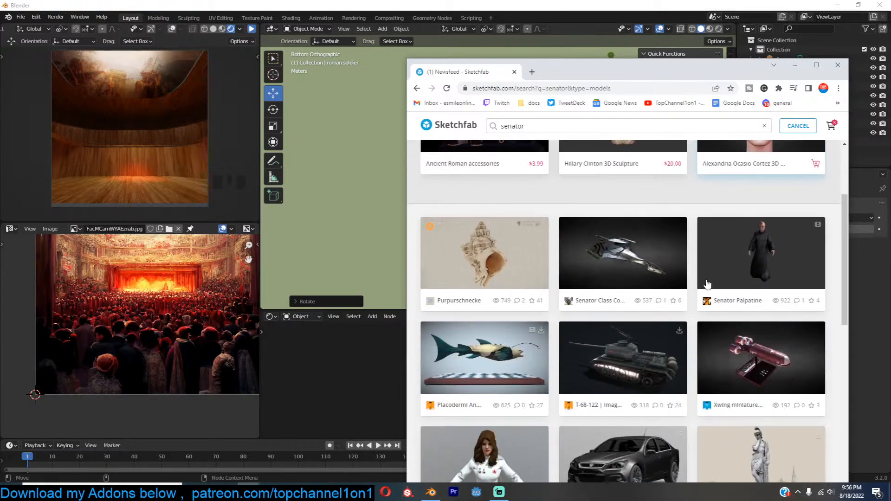
click(747, 255)
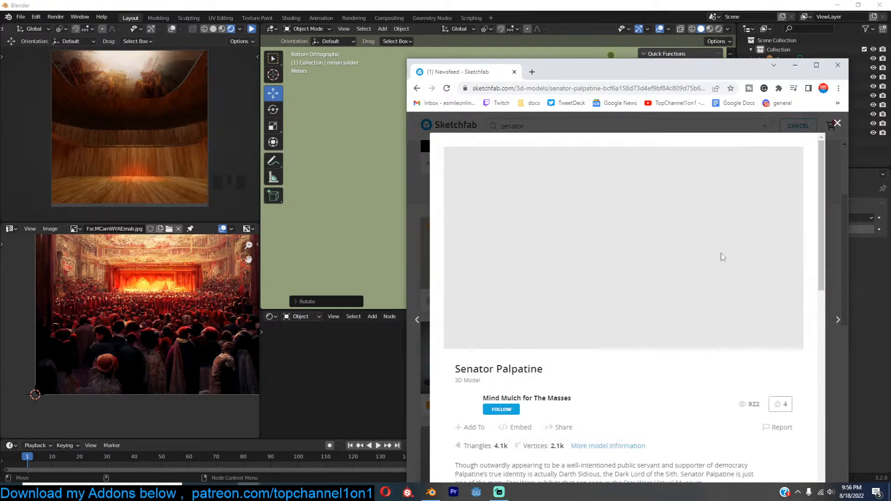
click(816, 65)
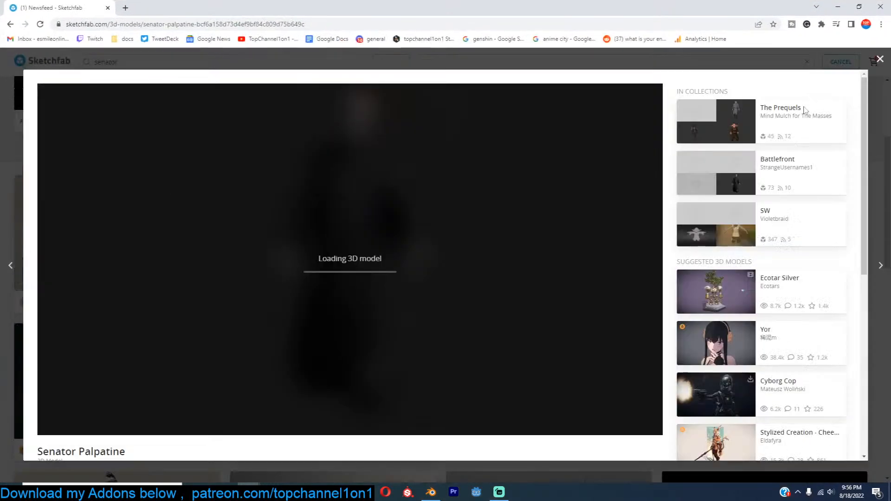
click(880, 60)
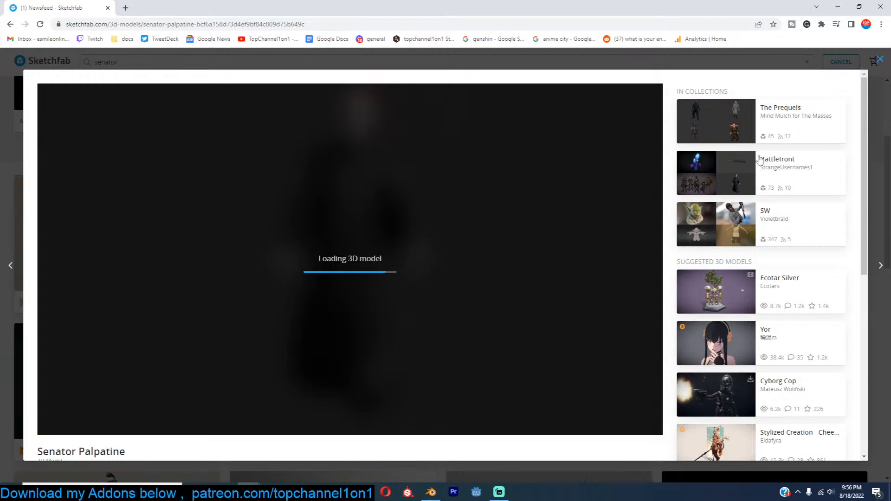
Step: Browse the senator results for a full-figure character in Roman dress suited to the audience
scroll(570, 302, down, 9)
scroll(571, 304, down, 1)
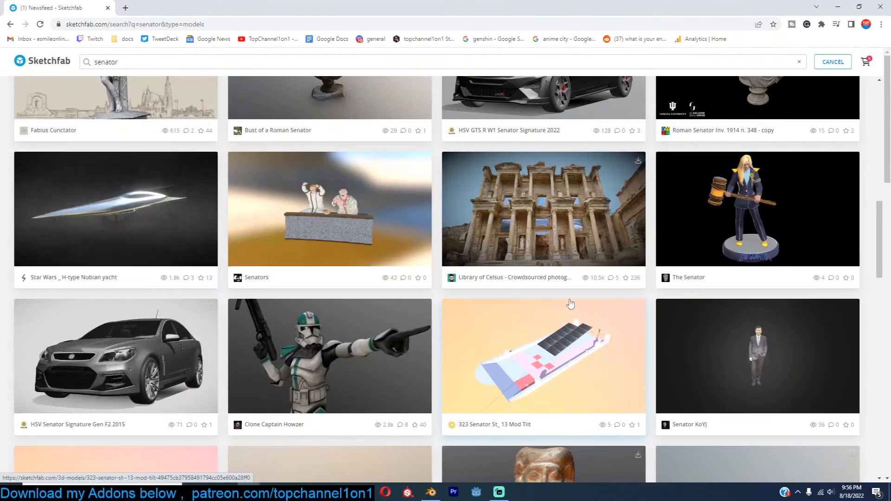
scroll(570, 302, up, 4)
scroll(569, 300, down, 11)
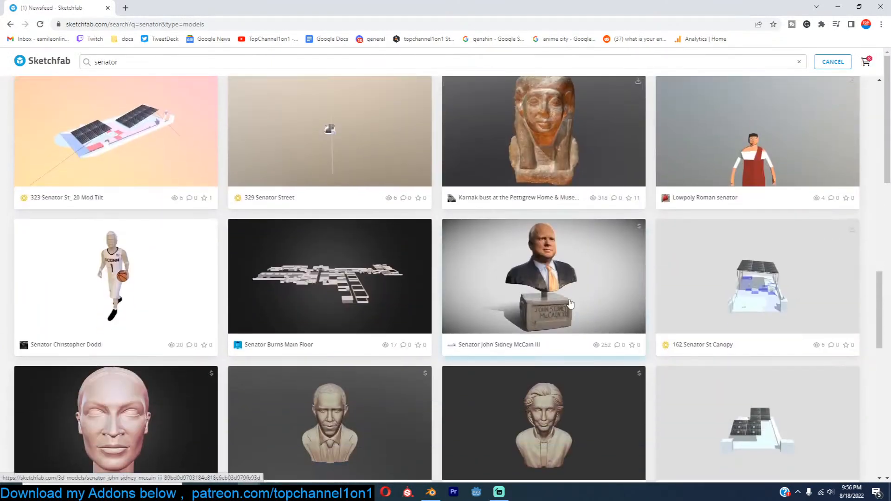
scroll(570, 302, down, 16)
scroll(570, 302, down, 13)
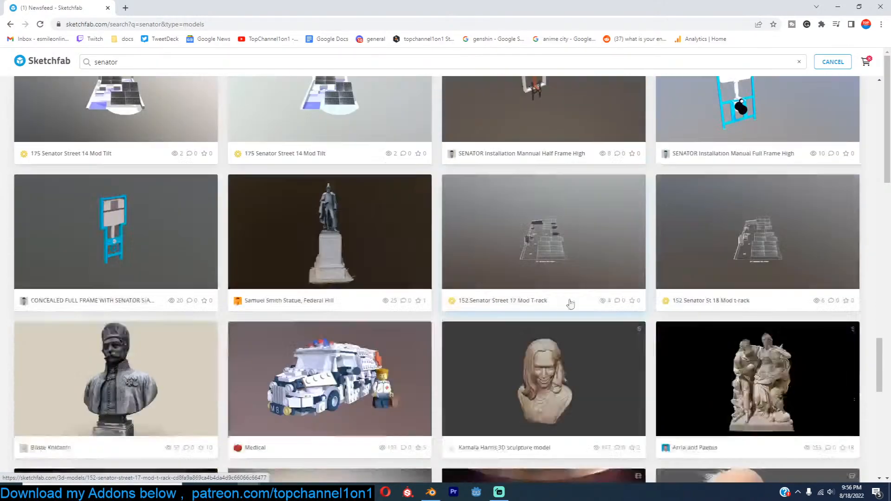
scroll(571, 304, up, 9)
scroll(571, 303, down, 10)
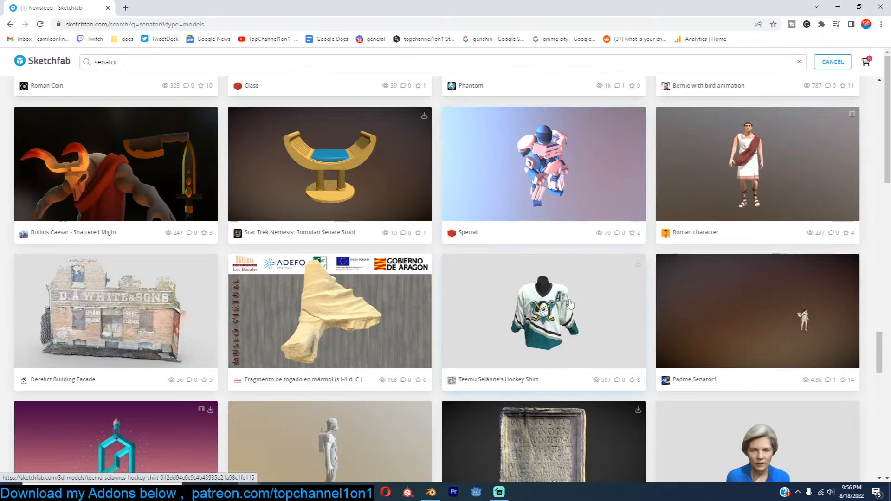
scroll(570, 304, down, 1)
Step: Open the Roman character model, read its description and options, and close its page
click(694, 191)
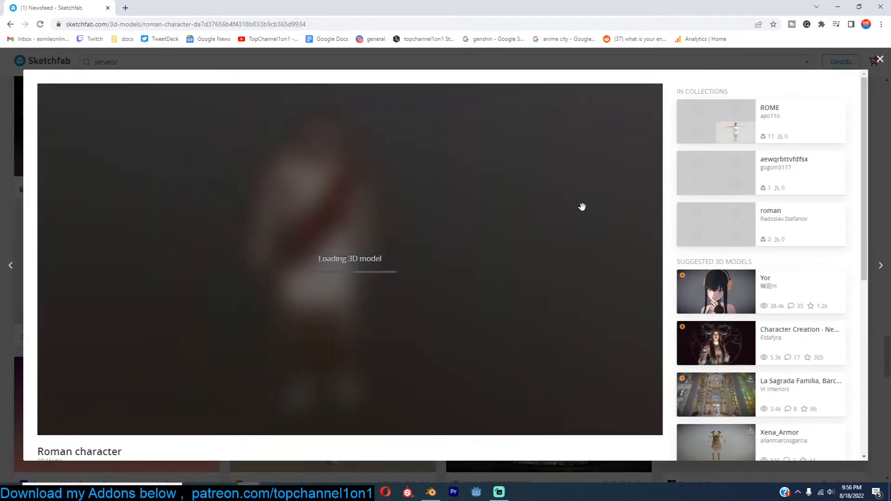
scroll(649, 421, down, 3)
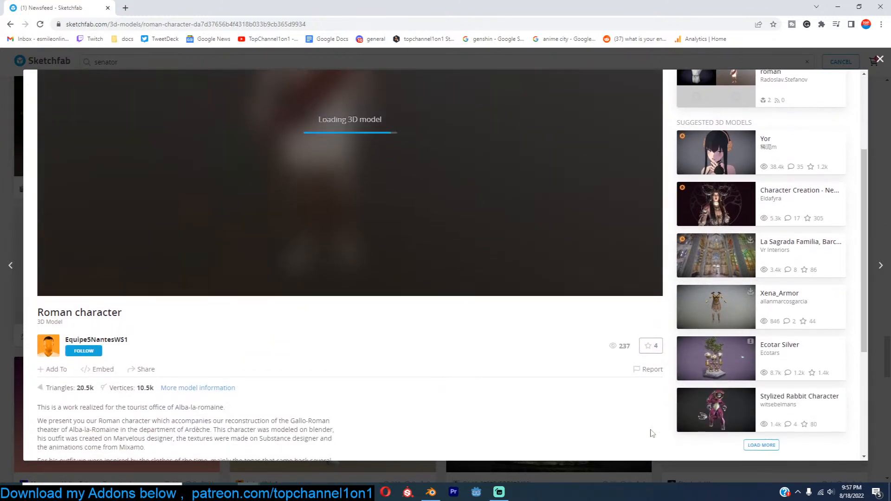
scroll(652, 433, down, 1)
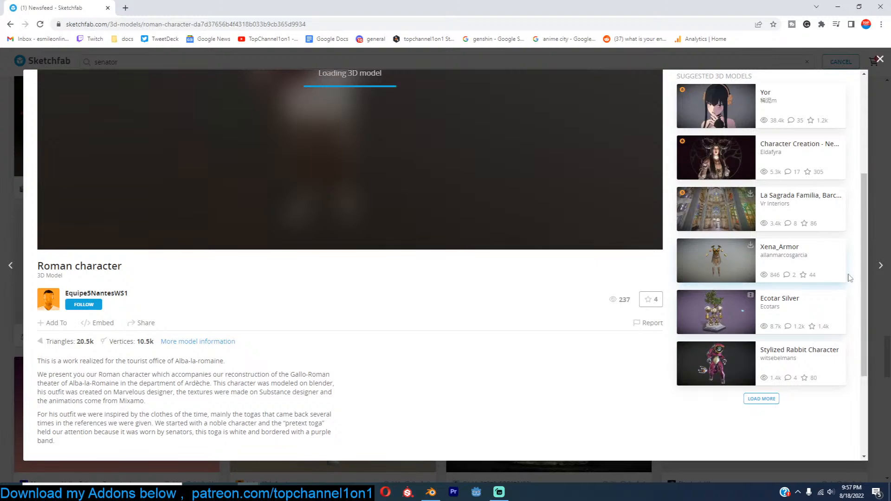
click(880, 255)
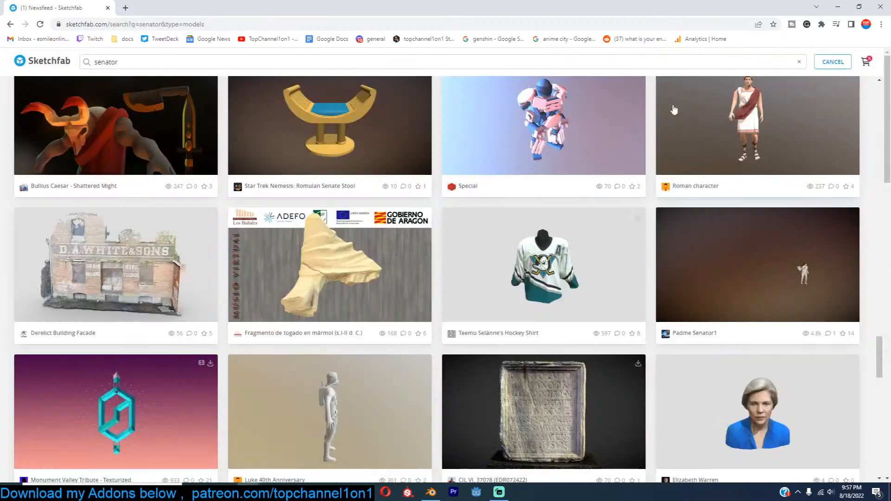
Step: Limit the senator results to downloadable models and look through them
scroll(562, 180, up, 20)
scroll(562, 181, up, 15)
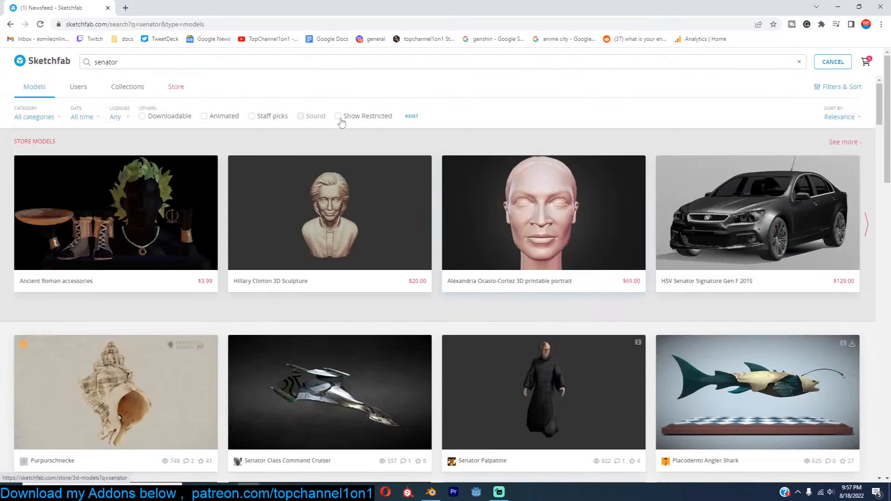
click(160, 117)
scroll(441, 277, down, 15)
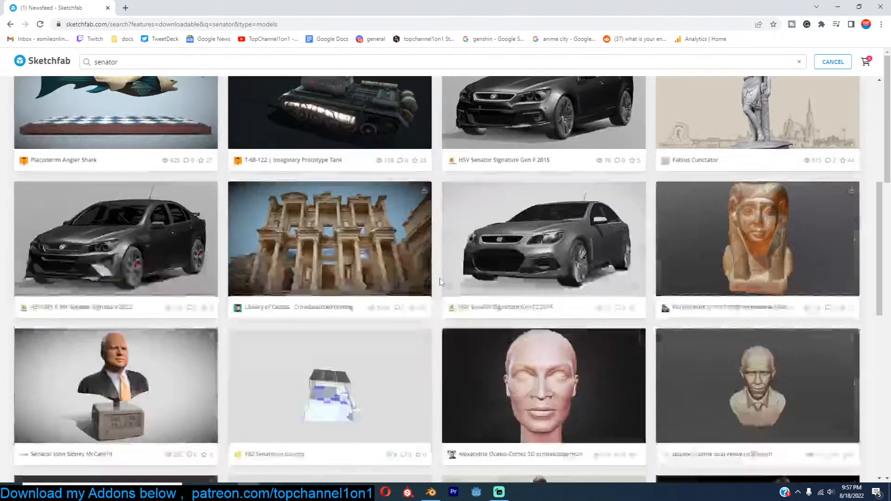
scroll(441, 281, down, 15)
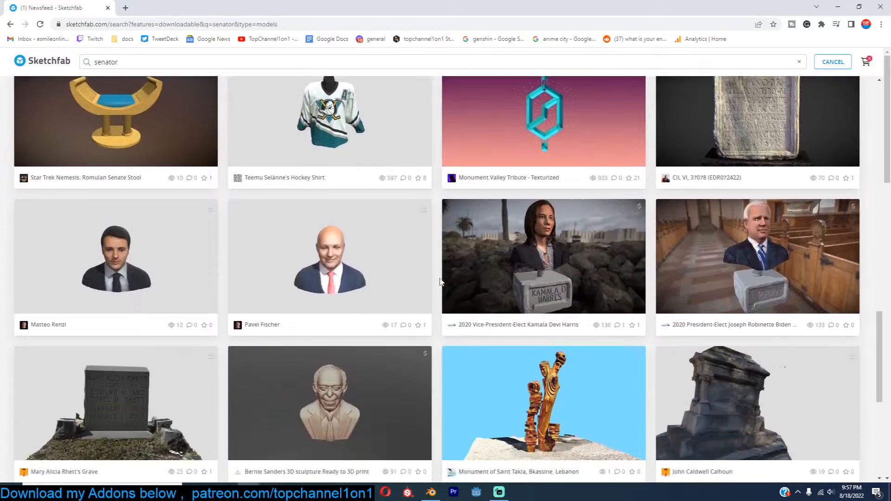
Step: Search the downloadable models for "roman" and look through the results for a human figure
scroll(441, 281, up, 20)
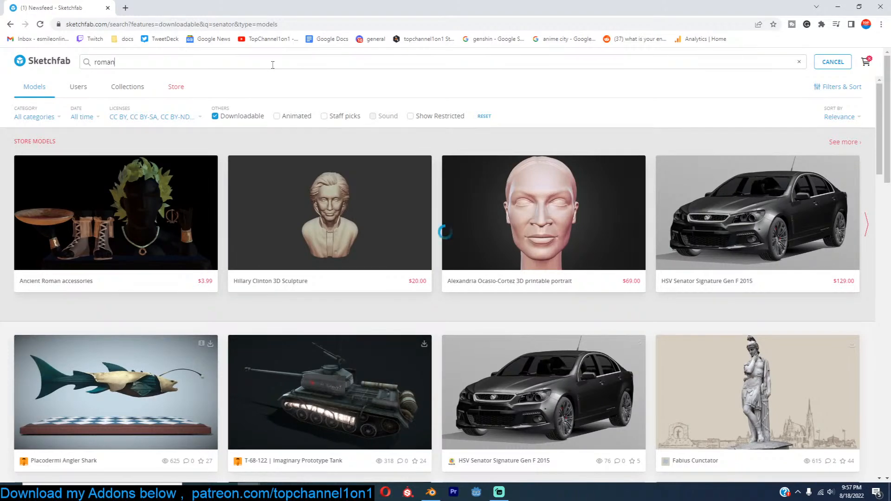
key(Return)
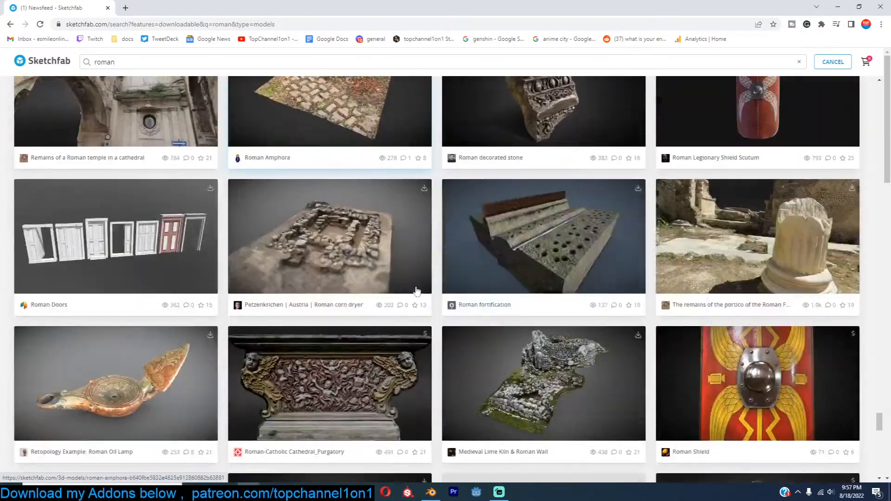
scroll(417, 291, down, 15)
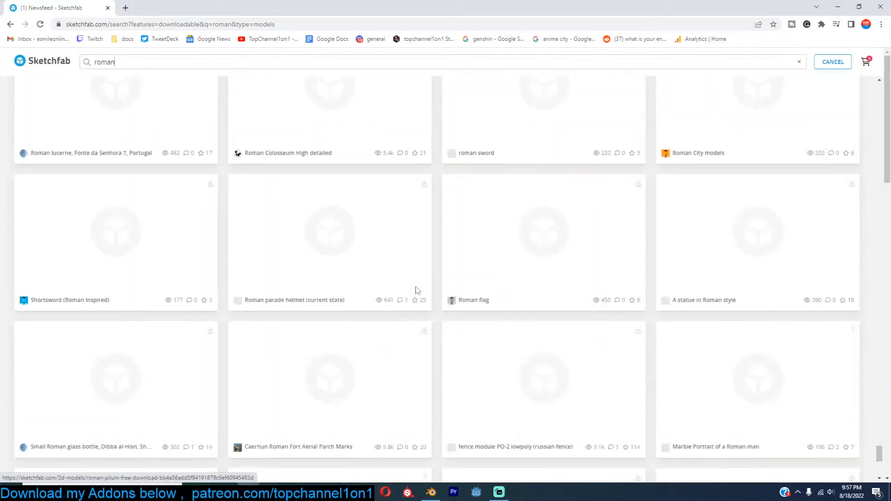
scroll(417, 291, down, 6)
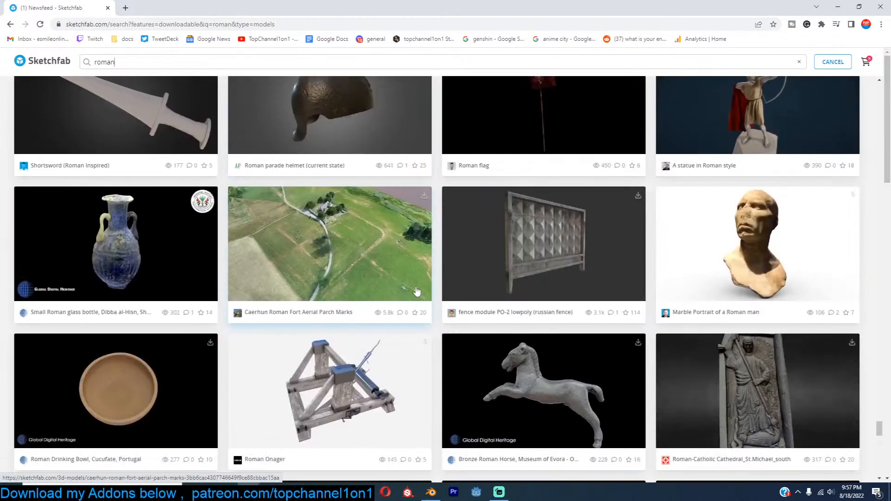
scroll(417, 292, up, 1)
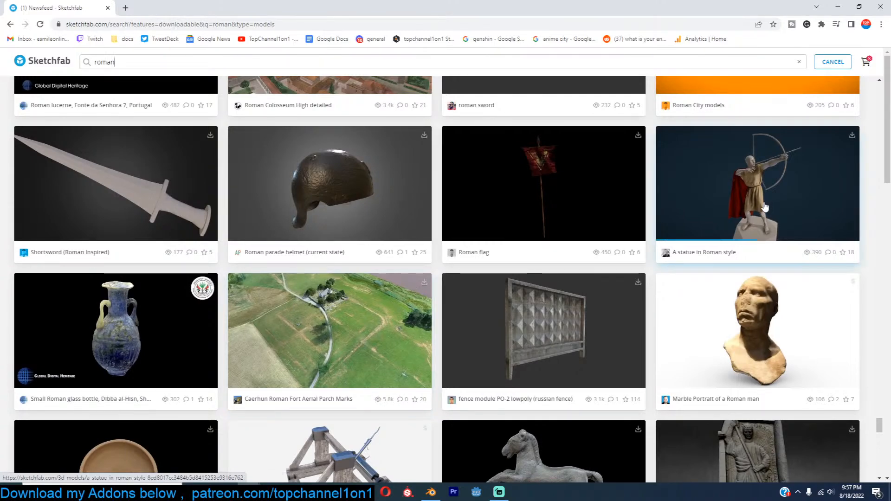
scroll(765, 205, down, 15)
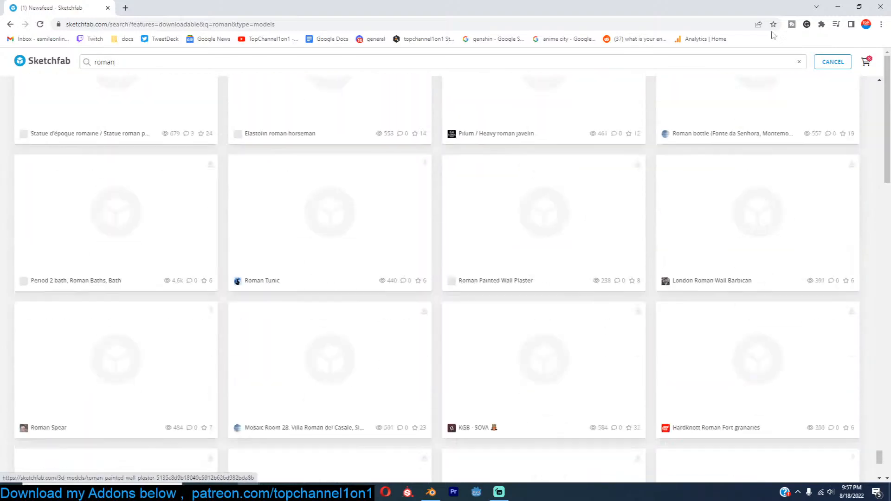
scroll(688, 171, down, 6)
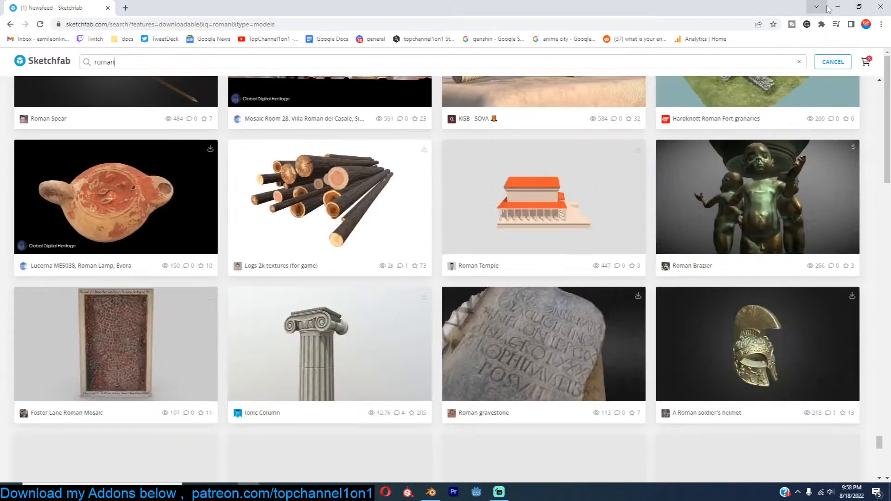
Step: Return to Blender, select the roman soldier and view it from the front
click(837, 6)
scroll(483, 192, up, 5)
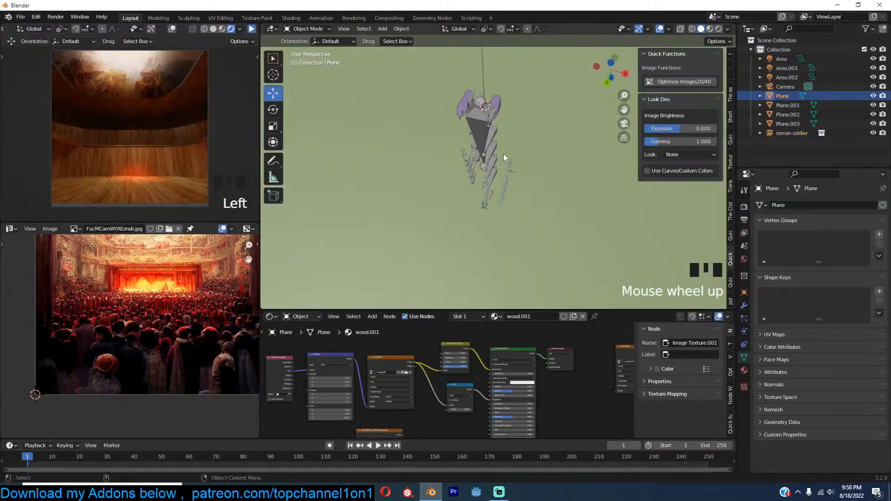
key(grave)
click(495, 116)
key(KP_1)
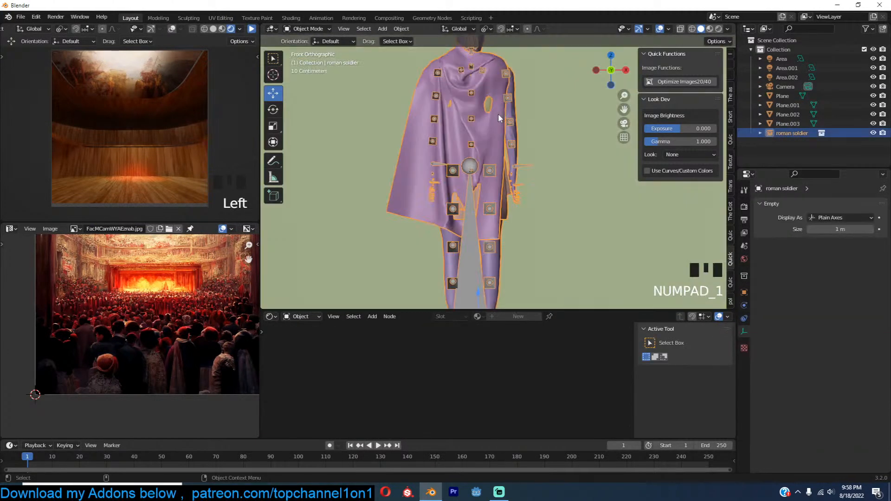
Step: Look through the scene camera and enlarge the roman soldier slightly
scroll(501, 121, down, 5)
key(grave)
scroll(511, 171, down, 4)
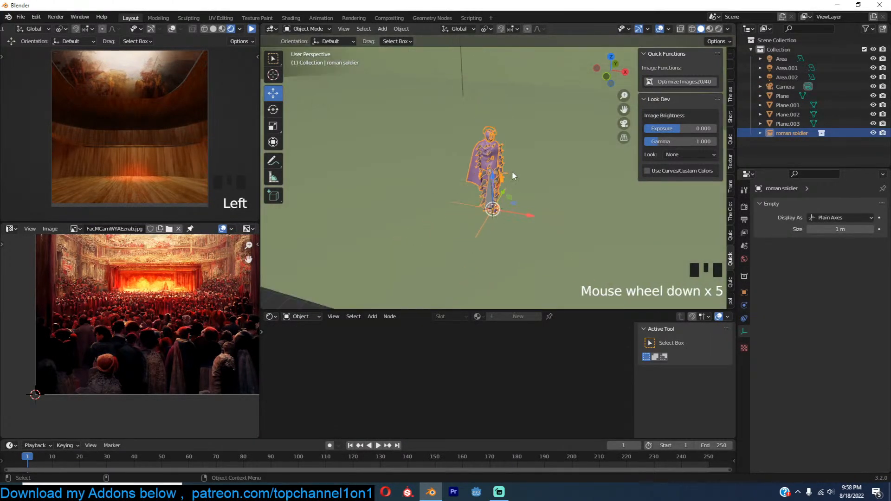
key(KP_0)
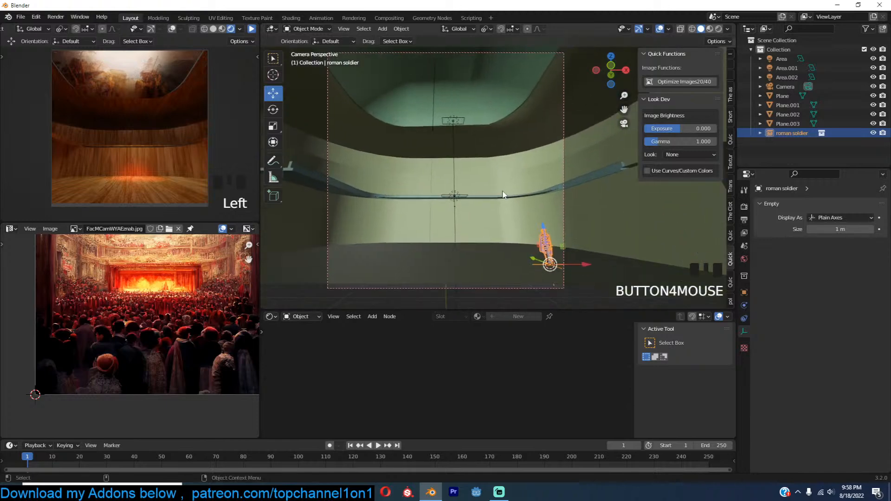
key(s)
click(549, 224)
Step: Add a plane mesh at the roman soldier's feet
key(shift+a)
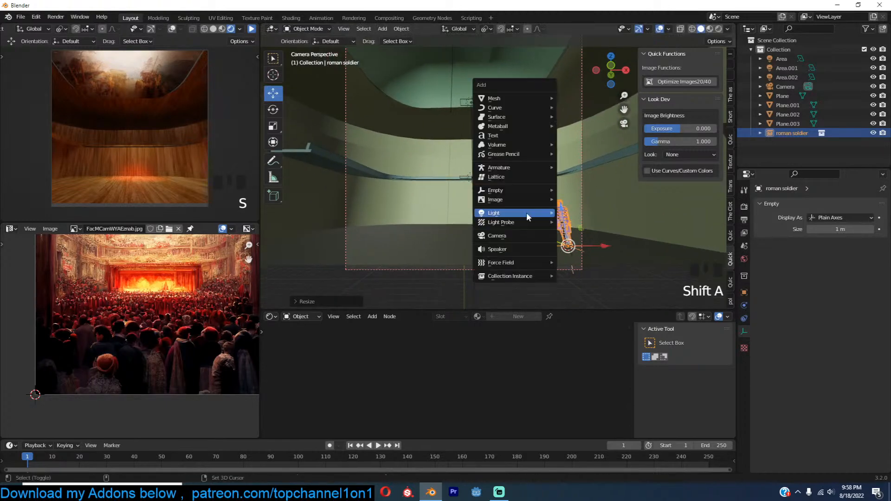
scroll(377, 275, up, 4)
shift+middle_drag(434, 273, 362, 247)
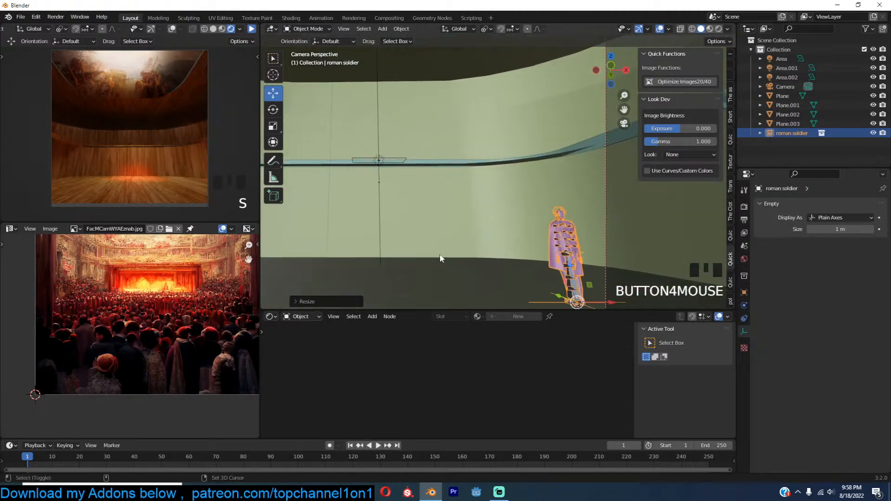
key(shift+a)
mouse_move(433, 138)
click(471, 139)
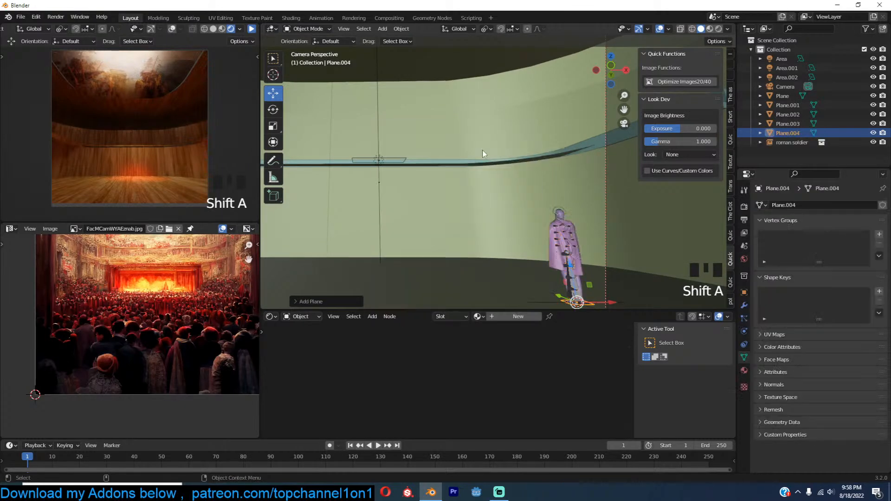
Step: Delete the plane at the roman soldier's feet
scroll(502, 240, down, 3)
key(s)
click(663, 230)
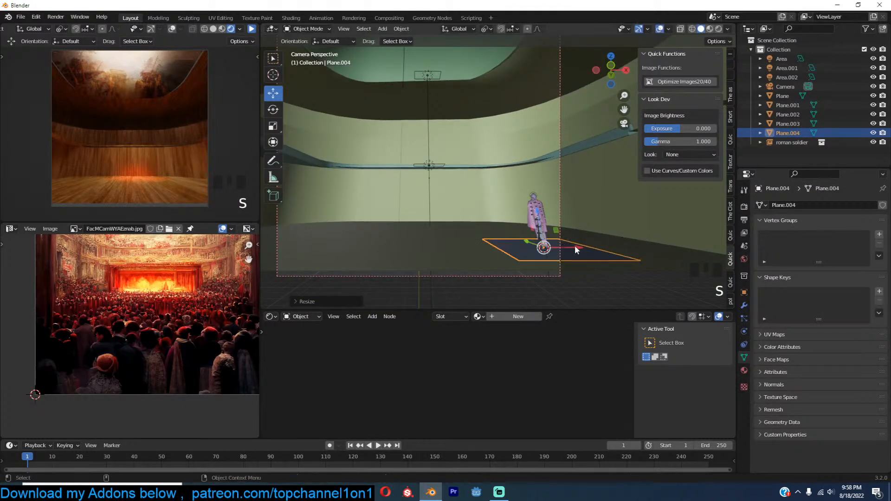
scroll(594, 206, up, 4)
scroll(549, 223, up, 2)
key(x)
click(549, 223)
Step: Place the 3D cursor on the floor beside the roman soldier, add a plane there and enlarge it
shift+right_click(384, 233)
key(shift+a)
click(441, 232)
key(s)
click(489, 216)
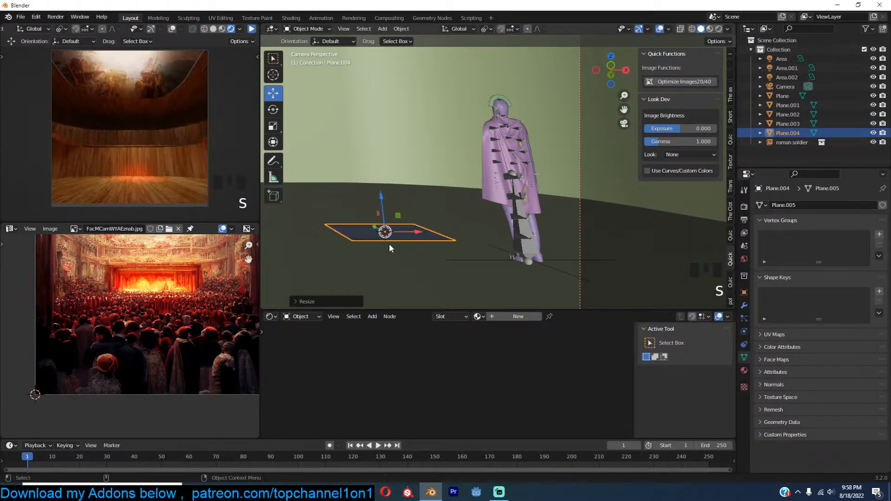
Step: Switch the shader node area to the Geometry Node Editor and create a new node tree for the plane
click(271, 316)
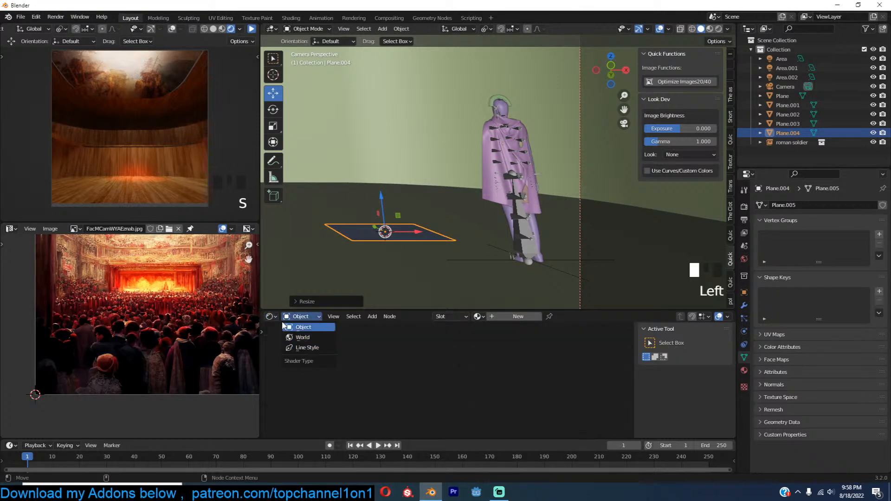
click(301, 327)
click(275, 318)
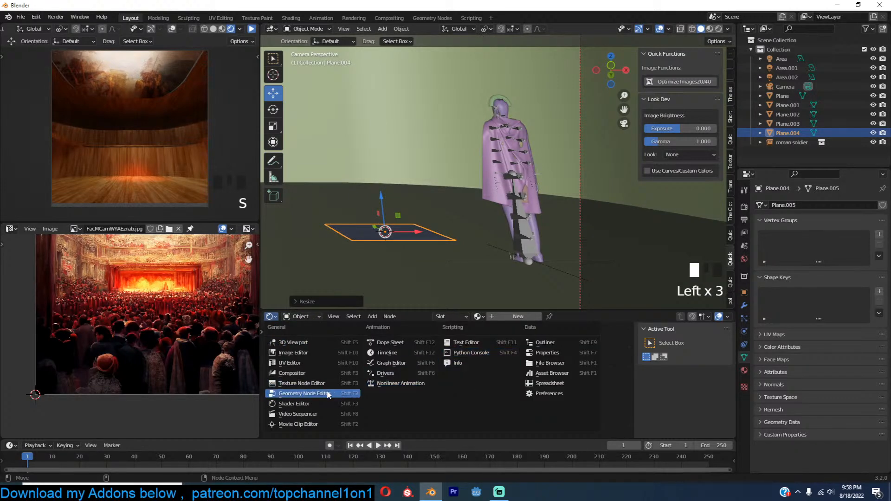
click(304, 393)
click(460, 317)
scroll(424, 394, up, 6)
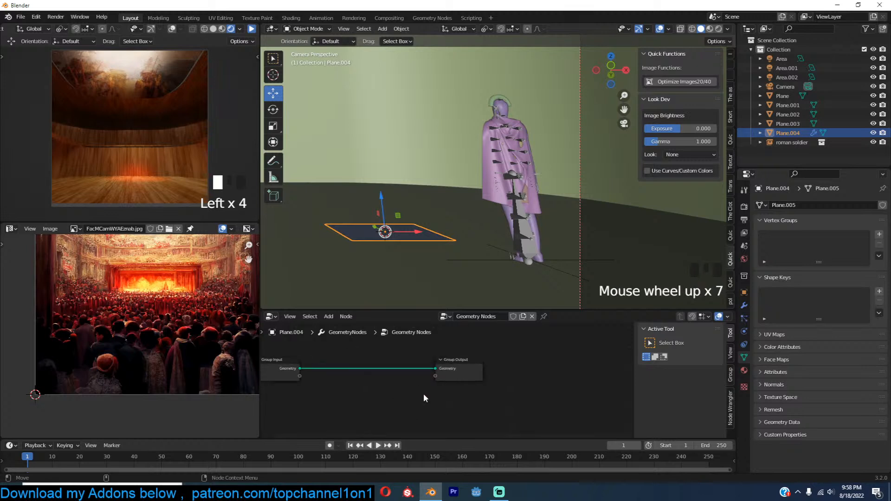
Step: Insert an Instance on Points node between the Group Input and Group Output nodes
click(532, 374)
key(shift+a)
click(478, 284)
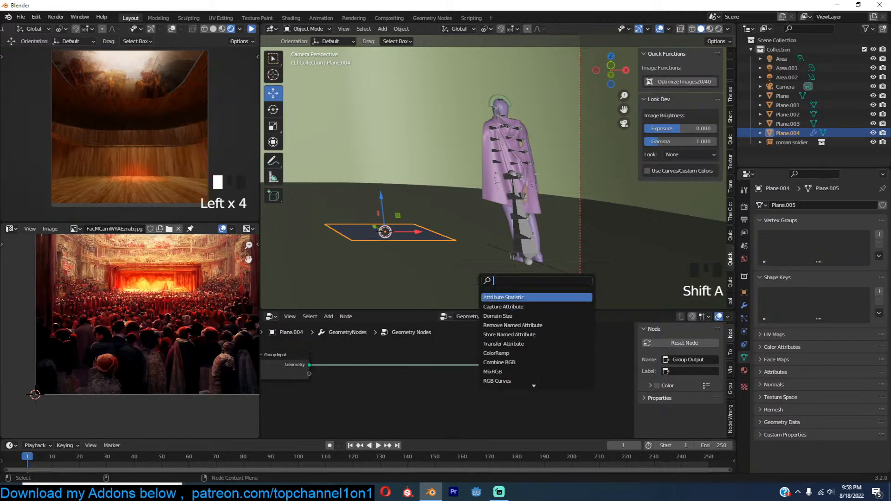
text(ins)
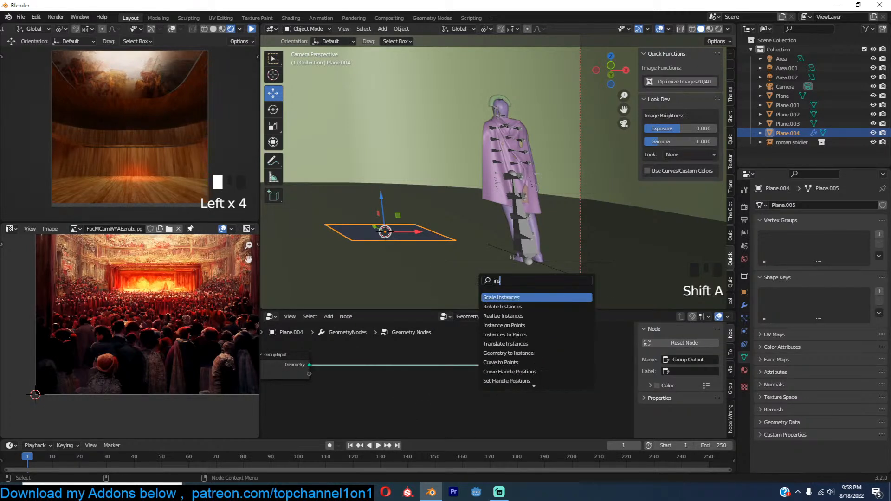
click(504, 324)
click(460, 377)
middle_drag(460, 377, 578, 378)
Step: Add a Collection Info node below the Group Input node
key(shift+a)
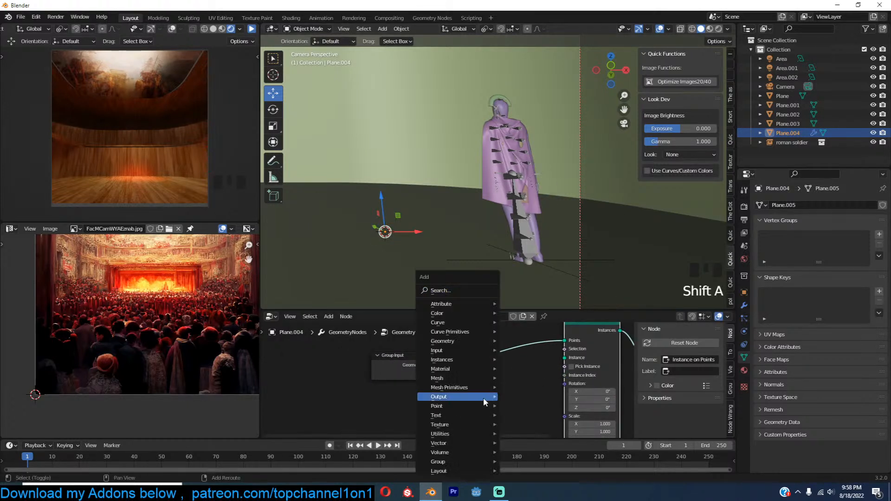
click(464, 288)
text(cp)
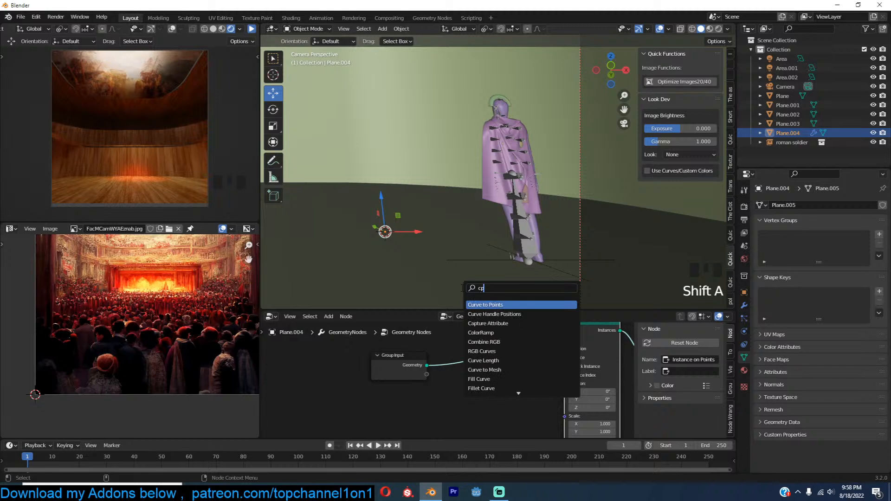
key(BackSpace)
text(olle)
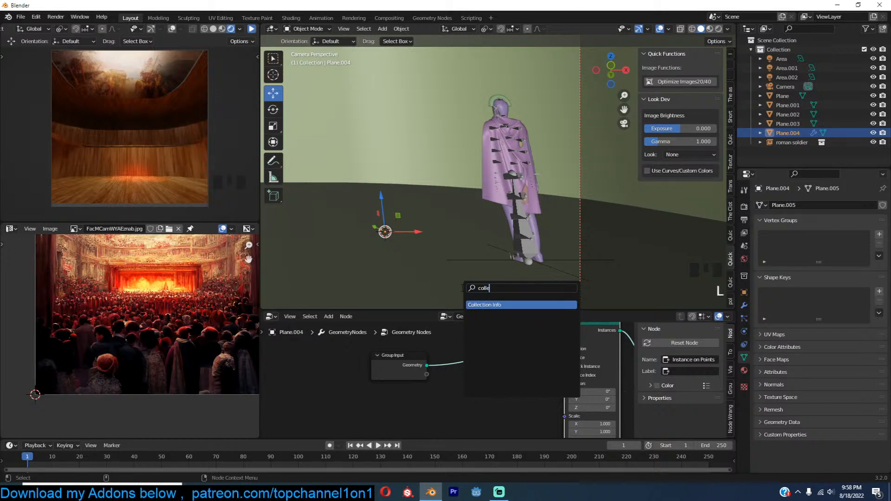
click(493, 305)
click(444, 418)
middle_drag(444, 418, 447, 397)
Step: Choose the roman soldier collection in Collection Info and link its geometry to the Instance input of Instance on Points
click(476, 379)
click(460, 399)
drag(439, 404, 538, 362)
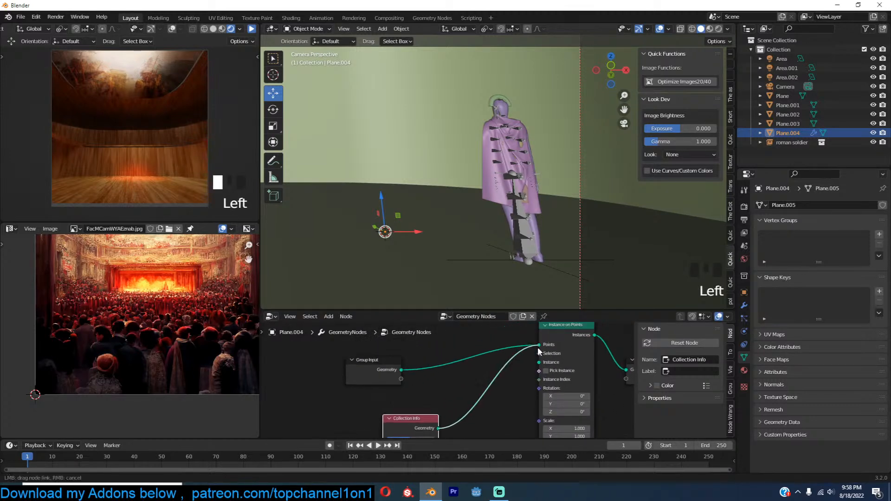
key(grave)
scroll(452, 236, down, 2)
key(KP_Decimal)
key(grave)
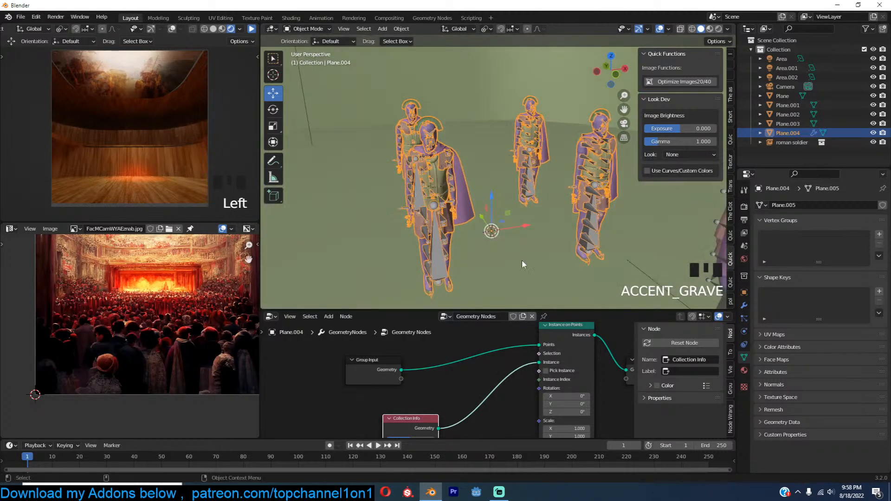
key(grave)
Step: Insert a Distribute Points on Faces node between Group Input and Instance on Points
middle_drag(478, 430, 516, 413)
drag(425, 359, 313, 352)
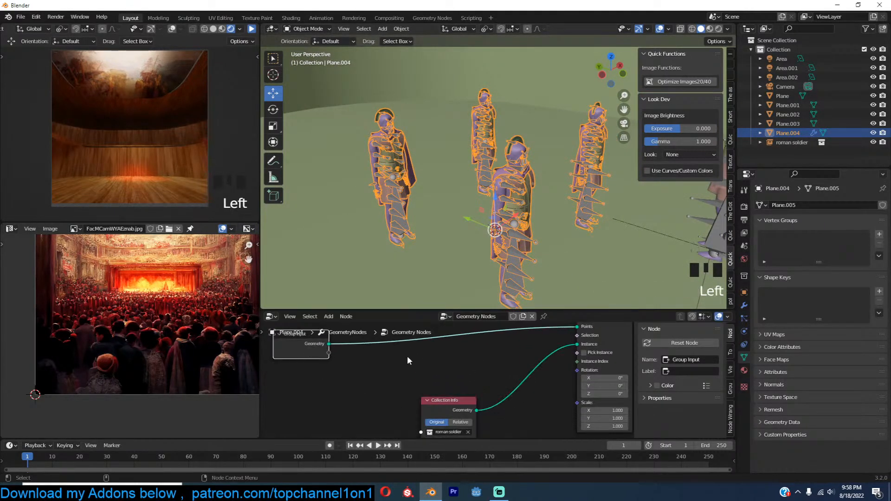
scroll(404, 356, down, 5)
middle_drag(402, 357, 413, 382)
key(shift+a)
text(dis)
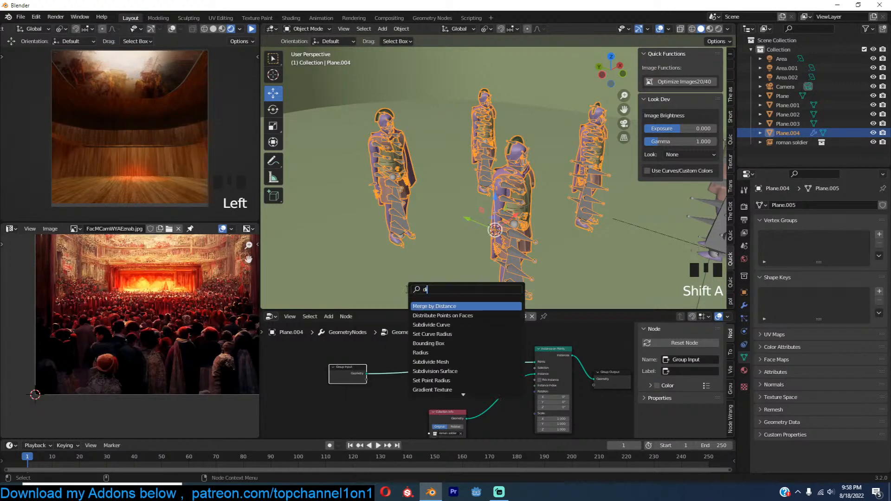
click(464, 316)
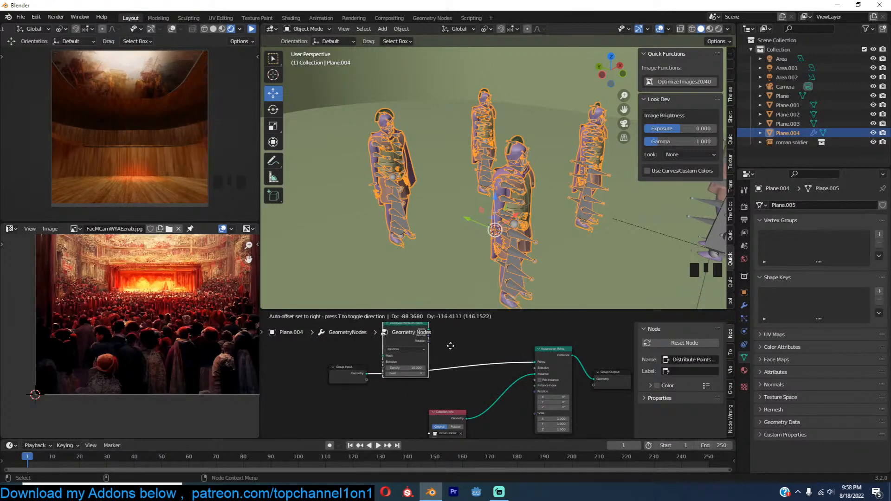
click(450, 351)
Step: Set the distribution density to 3.9 and hide the viewport overlays to view the soldier crowd
scroll(447, 379, up, 8)
click(390, 368)
text(2)
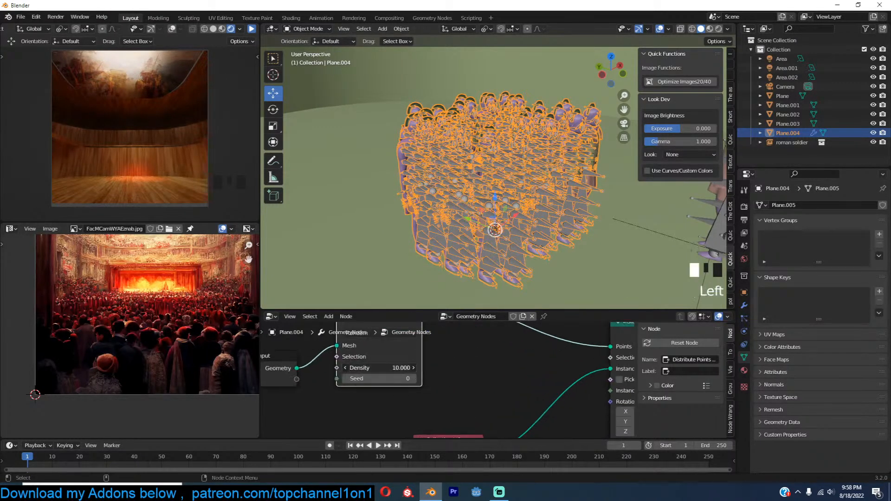
click(445, 369)
key(grave)
drag(398, 367, 474, 367)
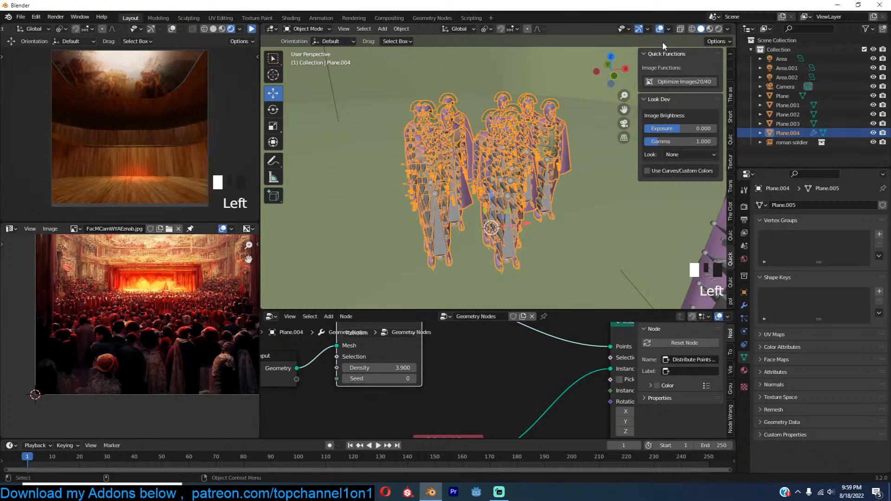
click(474, 251)
key(grave)
key(grave)
key(grave)
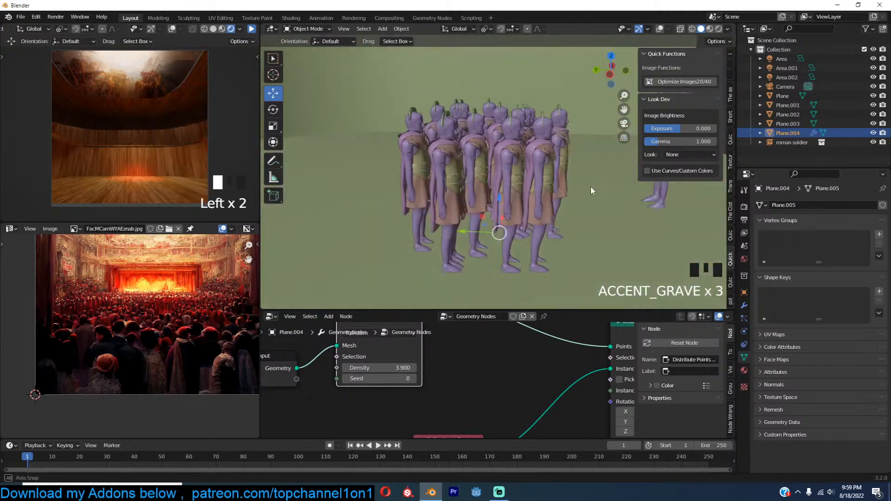
Step: Add a Random Value node beside the Collection Info node
scroll(547, 397, down, 4)
middle_drag(552, 349, 544, 333)
scroll(552, 416, up, 5)
scroll(553, 376, down, 7)
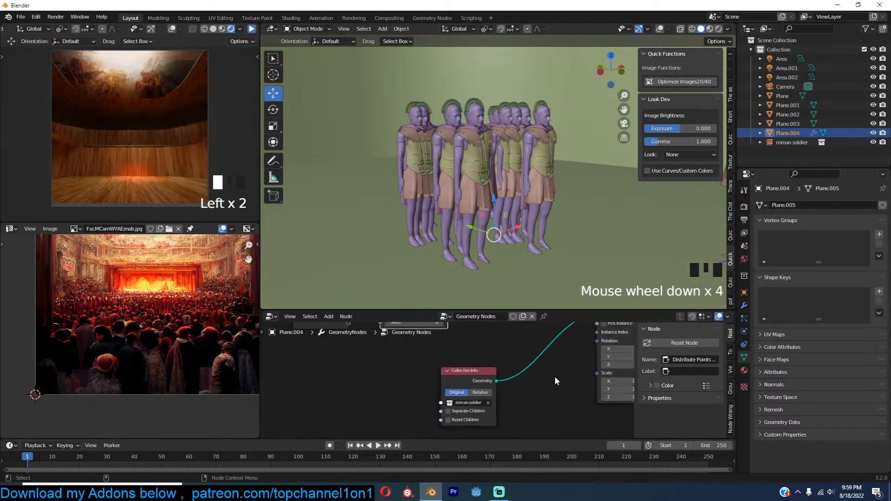
scroll(485, 372, down, 1)
scroll(478, 379, up, 4)
key(shift+a)
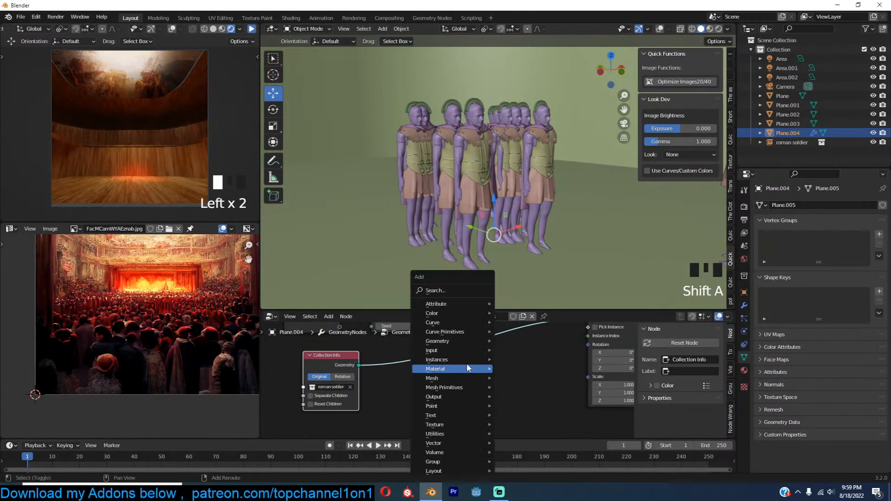
click(461, 289)
text(ran)
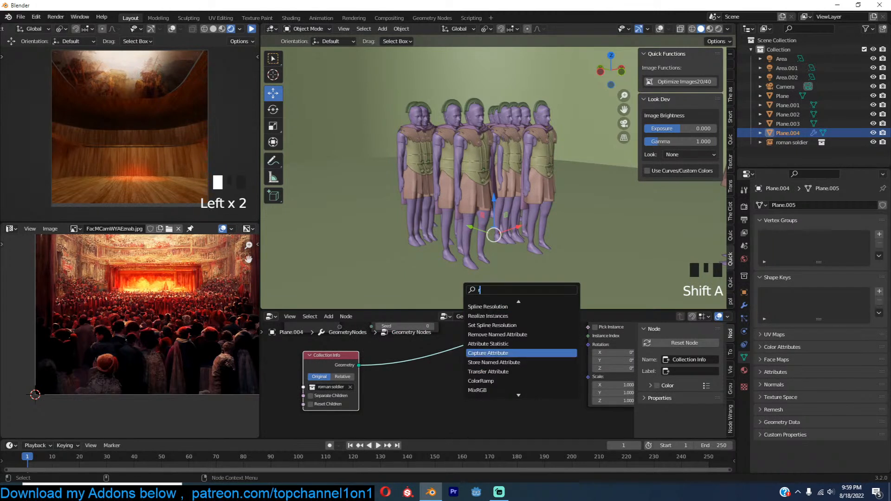
key(Return)
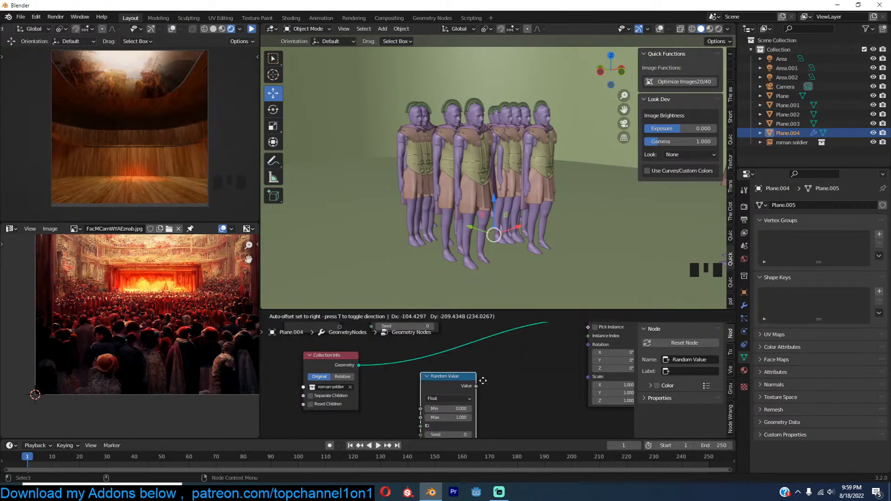
click(485, 377)
Step: Reposition the Random Value node slightly and change its data type to Vector
scroll(489, 366, up, 1)
key(shift+a)
mouse_move(472, 371)
middle_down()
mouse_move(503, 357)
mouse_move(506, 380)
mouse_move(477, 380)
middle_up()
scroll(521, 360, up, 2)
scroll(523, 363, down, 3)
drag(415, 378, 400, 377)
click(402, 388)
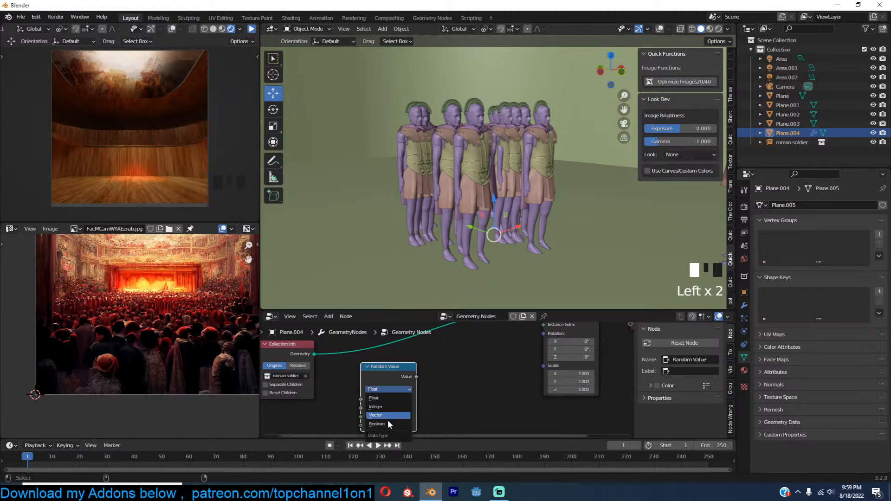
click(390, 414)
Step: Set the random vector's maximum to 0 for X and Y and 360 for Z
middle_drag(429, 404, 439, 354)
drag(407, 389, 408, 398)
text(0)
key(Return)
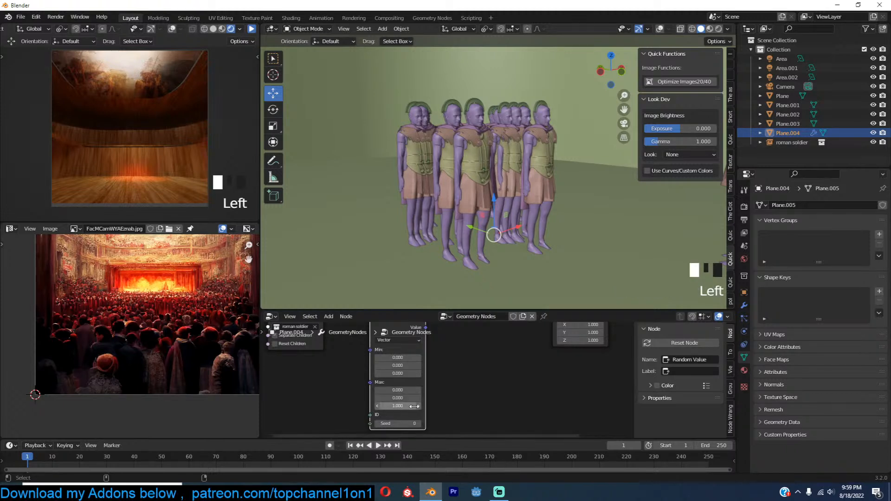
click(415, 406)
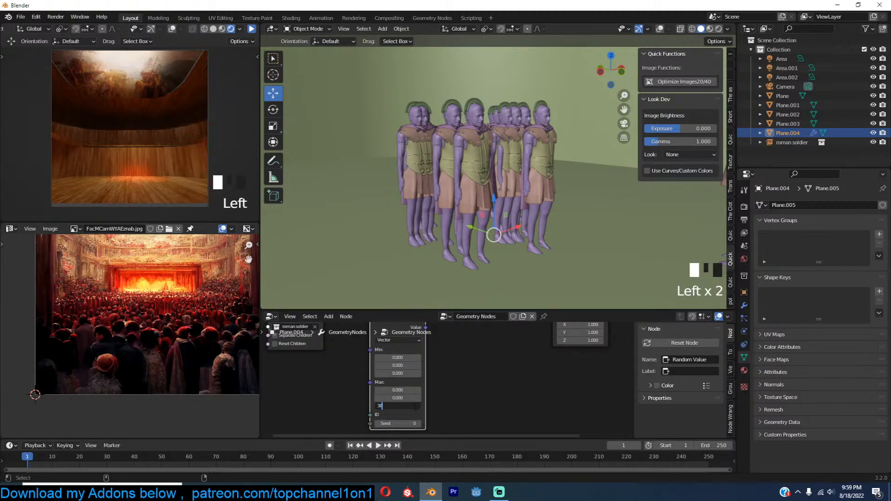
text(360)
key(Return)
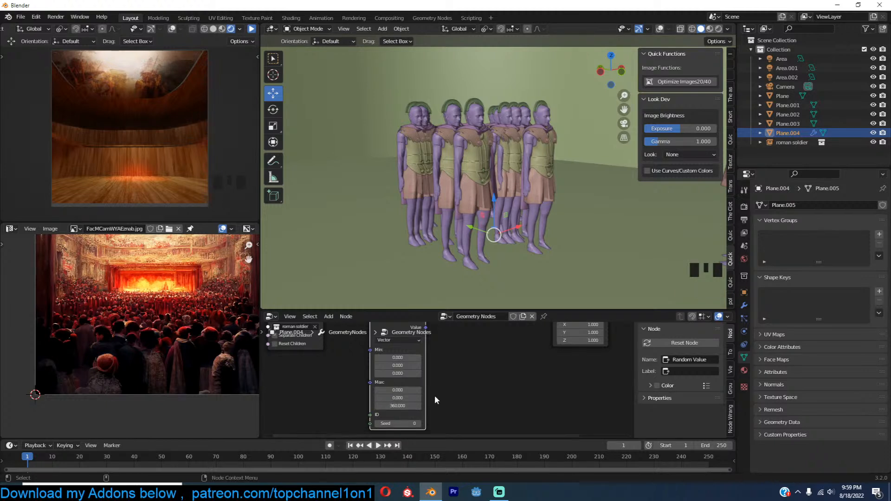
Step: Link the random vector to the Rotation input of Instance on Points and view the soldiers from several angles
middle_drag(458, 371, 453, 418)
drag(419, 375, 547, 369)
key(grave)
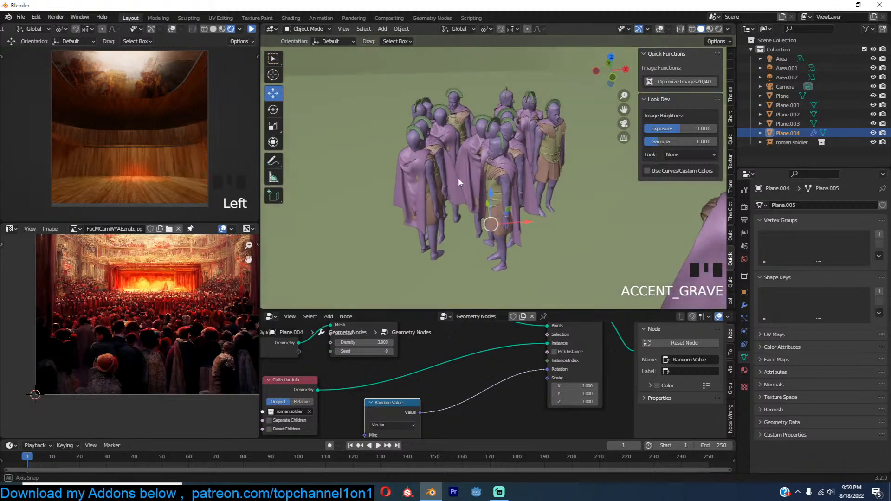
key(grave)
scroll(611, 360, down, 7)
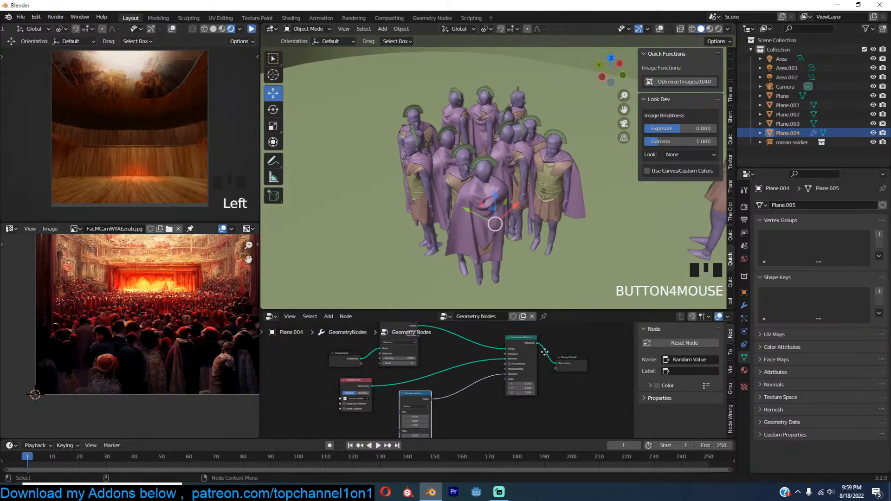
scroll(530, 381, up, 6)
key(grave)
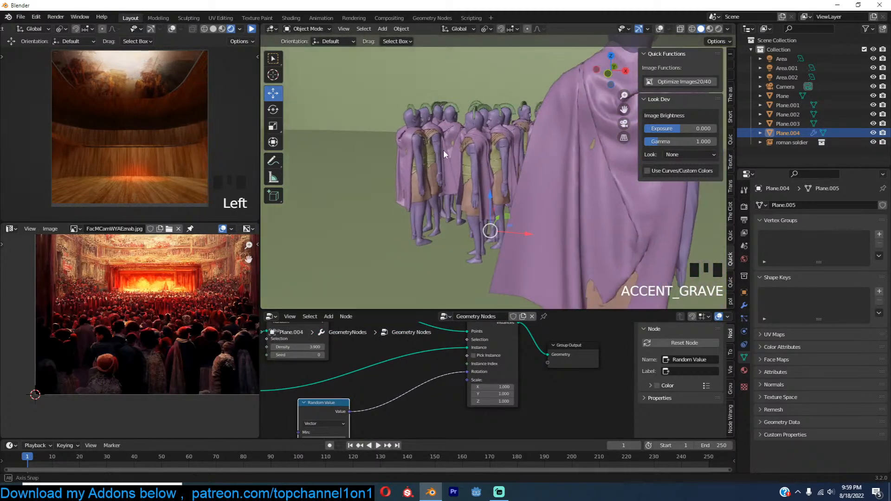
Step: Move the vector Random Value node aside and add a second Random Value node of type Float
middle_drag(449, 391, 497, 362)
drag(382, 373, 352, 371)
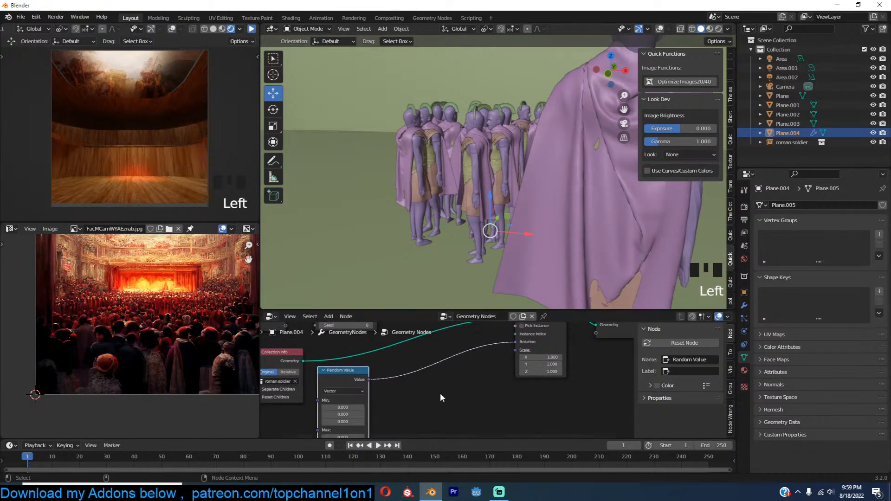
key(shift+a)
click(494, 288)
text(rand)
click(517, 304)
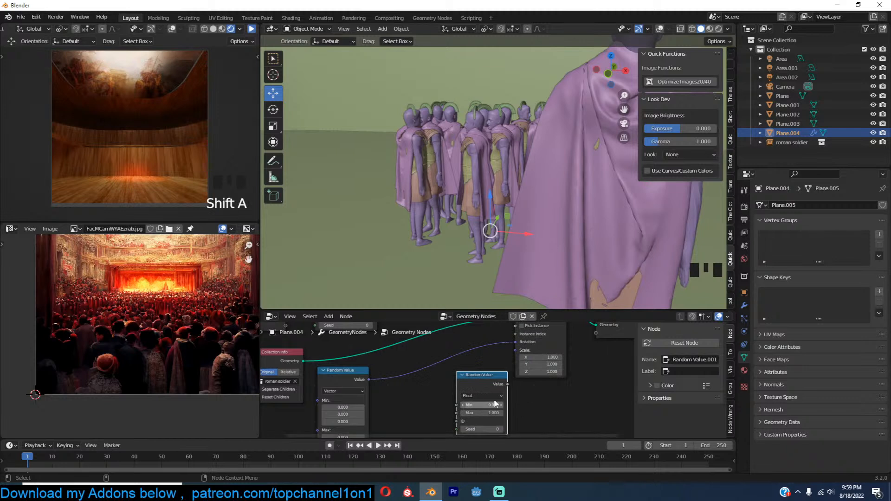
Step: Set the float Random Value's minimum to 1 and maximum to 1.96
click(478, 398)
text(1)
key(Return)
click(491, 406)
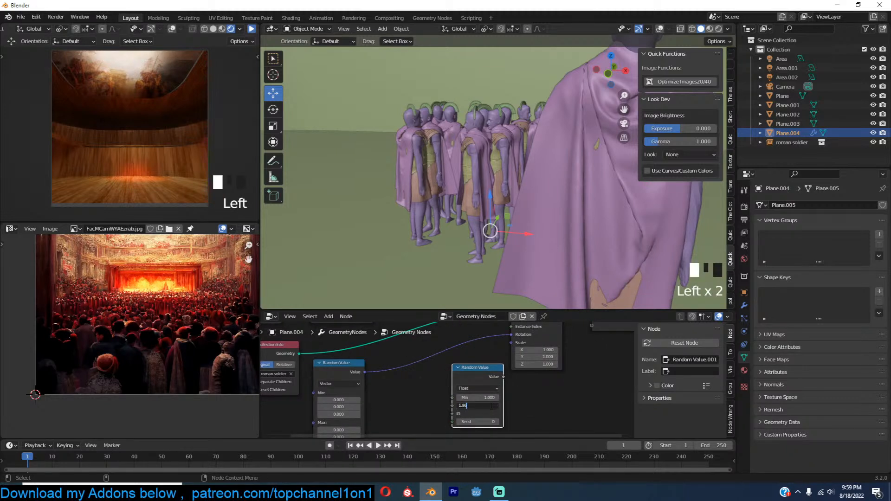
text(1.96)
key(Return)
Step: Link the float Random Value to the Scale input of Instance on Points and set its maximum to 1.22
drag(502, 378, 511, 344)
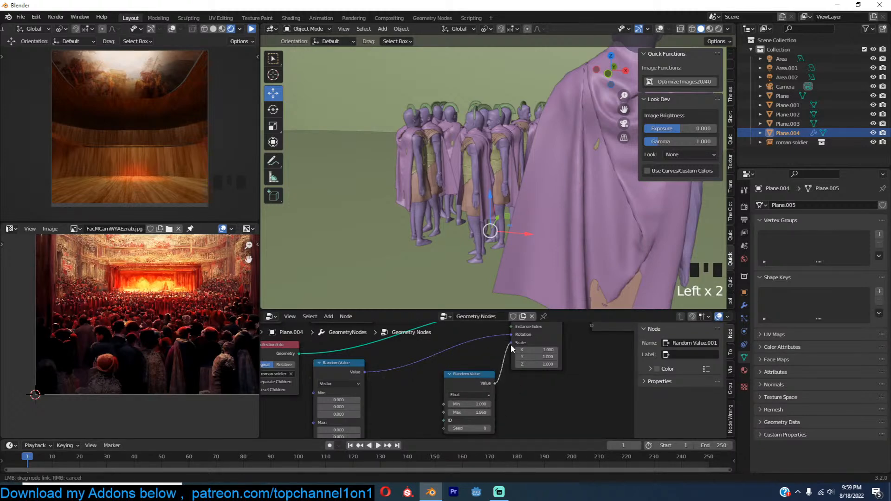
scroll(516, 269, down, 3)
scroll(520, 380, up, 3)
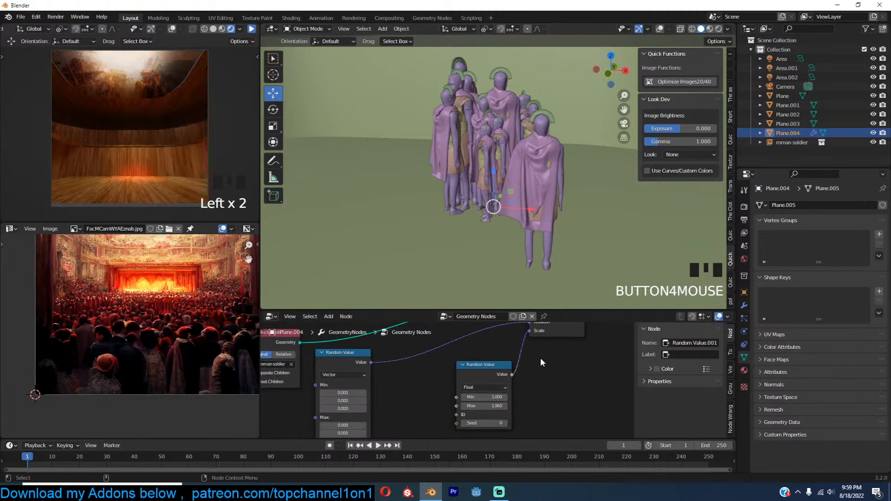
mouse_move(515, 413)
shift+mouse_down()
mouse_move(491, 412)
mouse_move(509, 412)
shift+mouse_up()
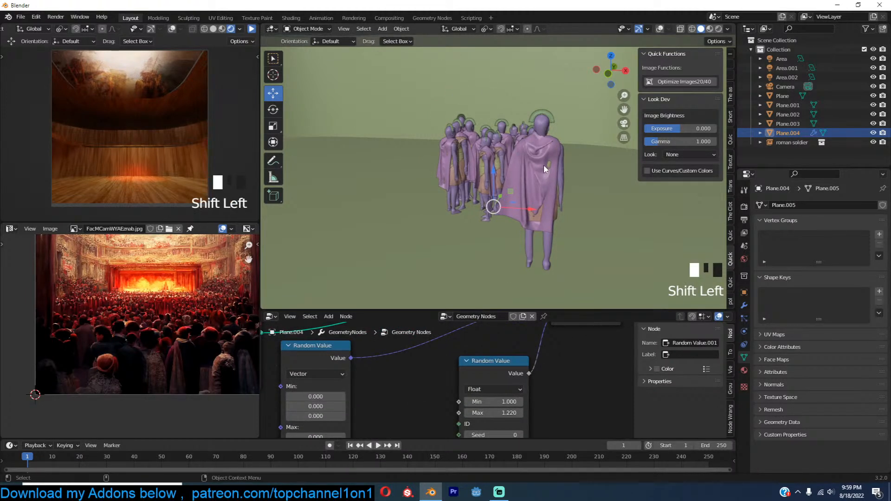
Step: Enter Edit Mode on the plane that carries the soldier crowd
shift+middle_drag(543, 165, 524, 182)
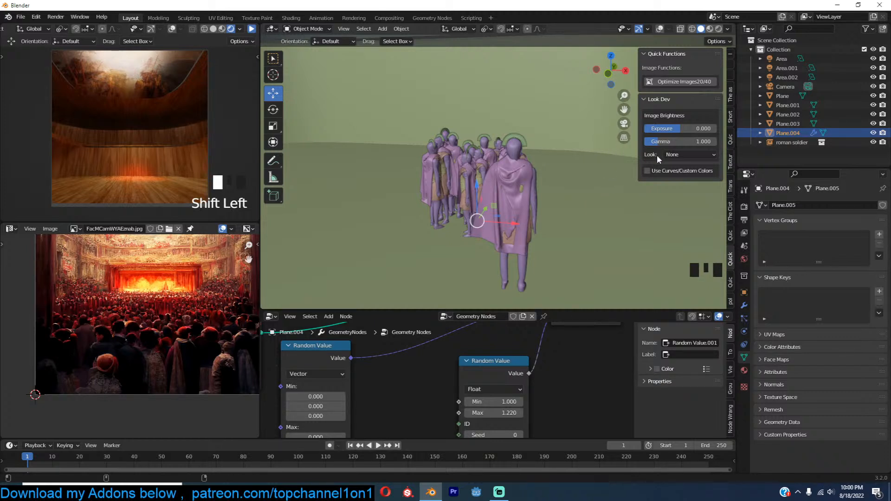
middle_drag(591, 193, 555, 205)
scroll(635, 181, up, 2)
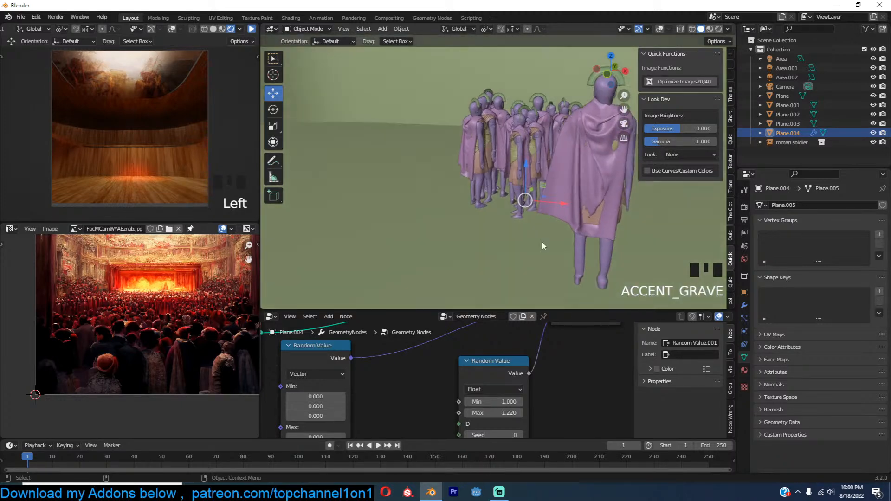
scroll(503, 363, down, 5)
middle_drag(518, 358, 494, 398)
middle_drag(516, 367, 522, 393)
middle_drag(561, 360, 498, 349)
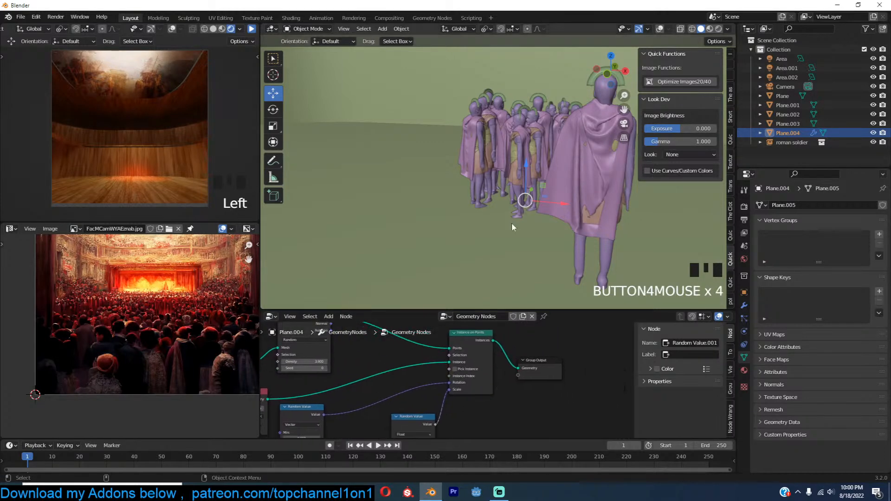
scroll(515, 251, down, 5)
middle_drag(548, 218, 570, 229)
key(Tab)
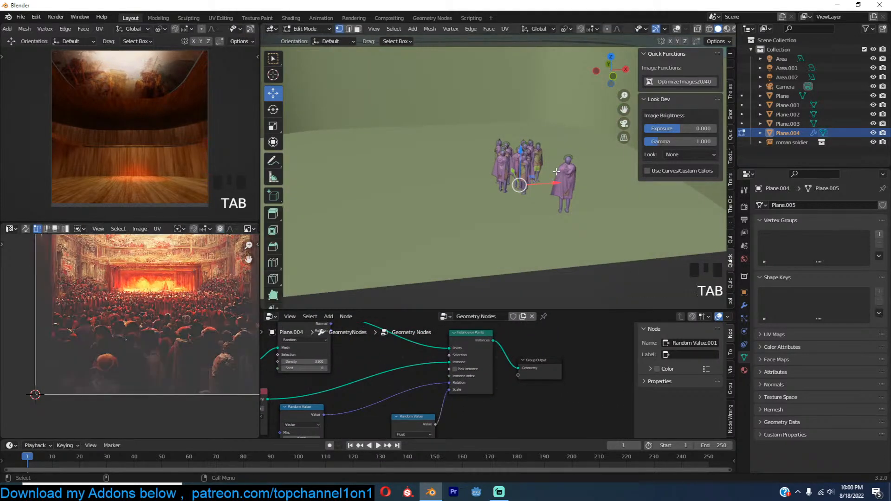
Step: Scale up the crowd plane's mesh so the soldiers cover a larger floor area, and return to Object Mode
key(s)
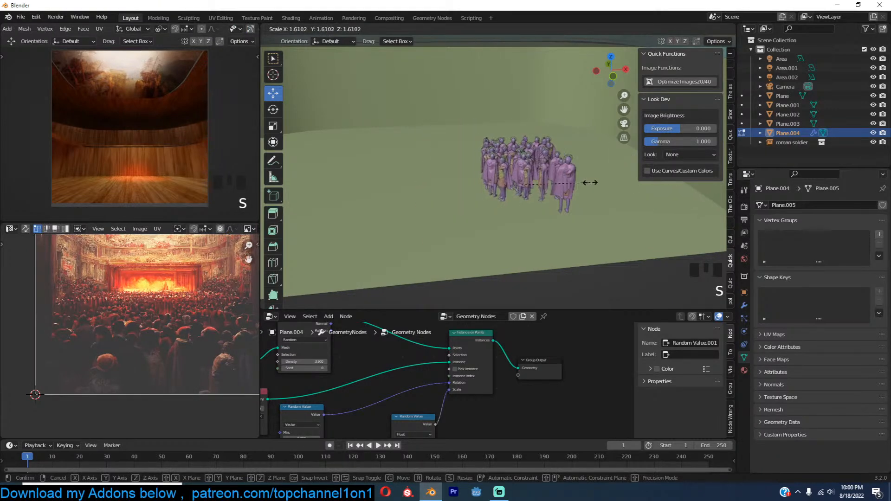
click(307, 192)
key(Tab)
Step: Lower the point distribution Density in the crowd's node tree to 0.570
key(grave)
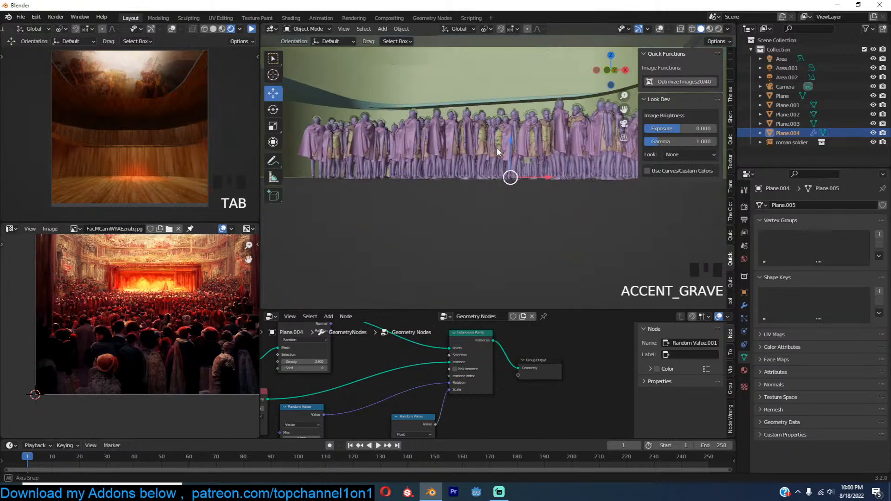
middle_drag(403, 349, 548, 372)
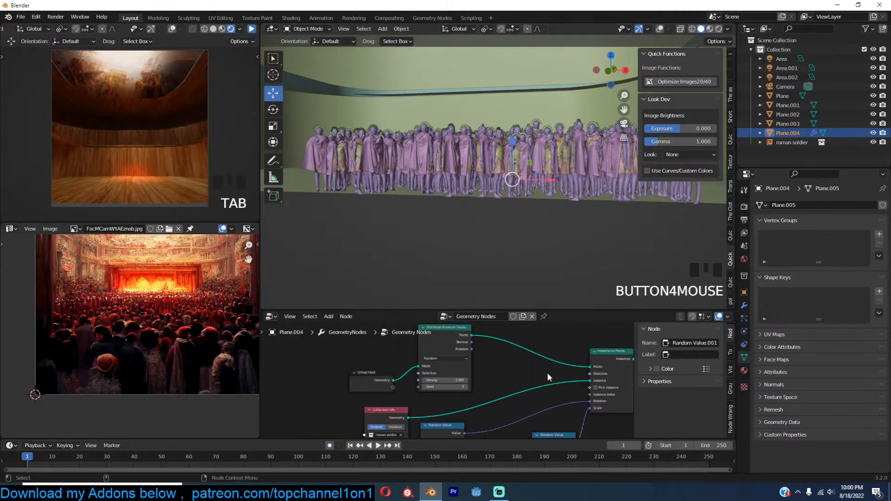
scroll(548, 372, up, 8)
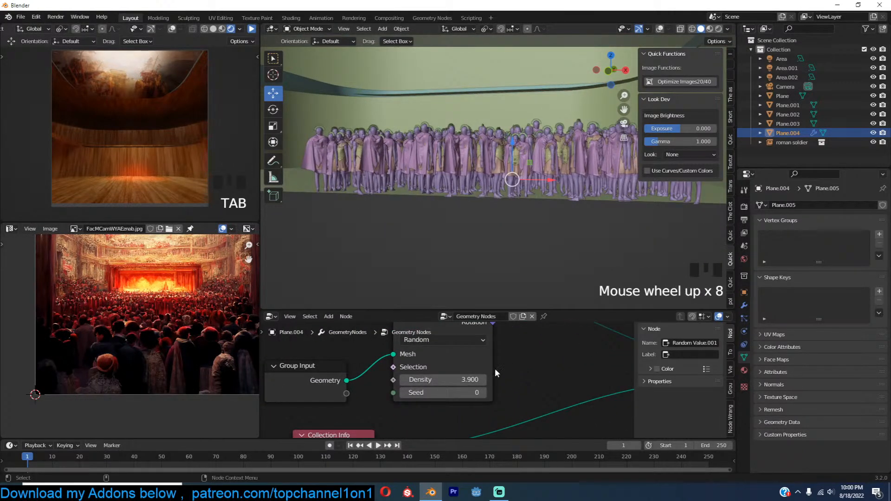
scroll(482, 350, up, 6)
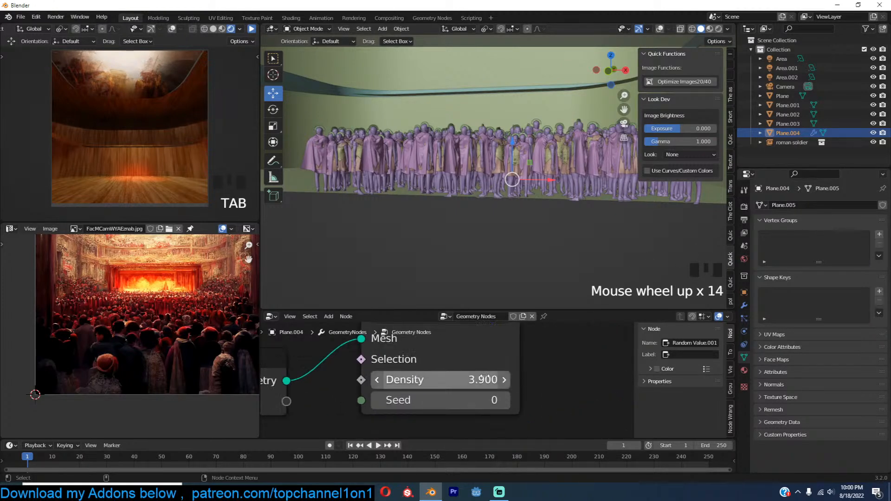
shift+drag(480, 379, 319, 378)
Step: Move the crowd toward the middle of the hall in a wireframe top view and check it through the camera
key(grave)
middle_drag(551, 179, 579, 223)
scroll(579, 223, down, 3)
key(KP_7)
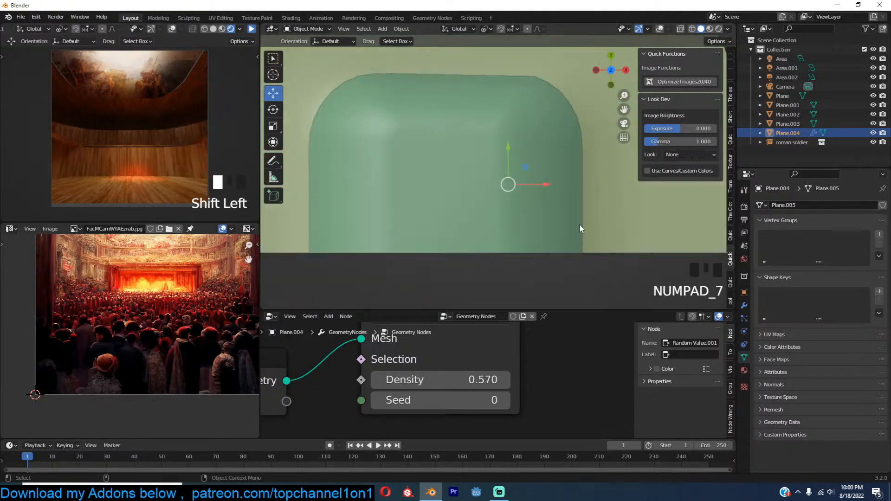
key(z)
click(414, 197)
key(g)
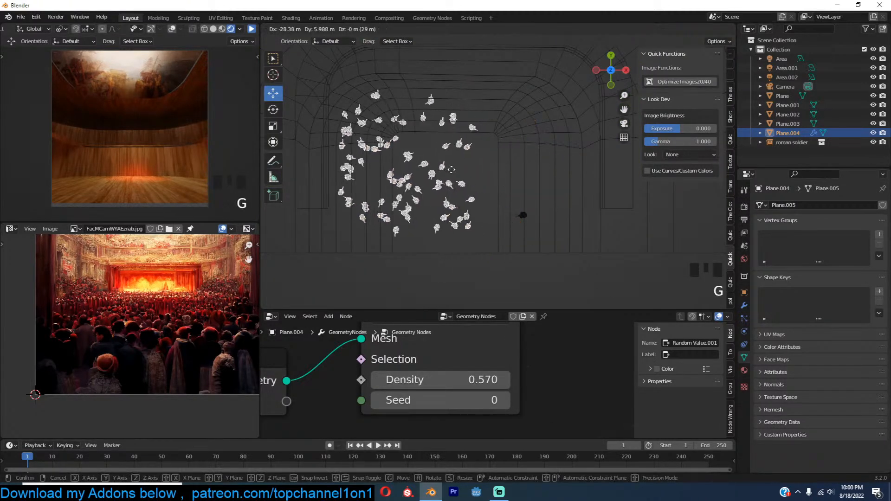
click(463, 174)
key(KP_0)
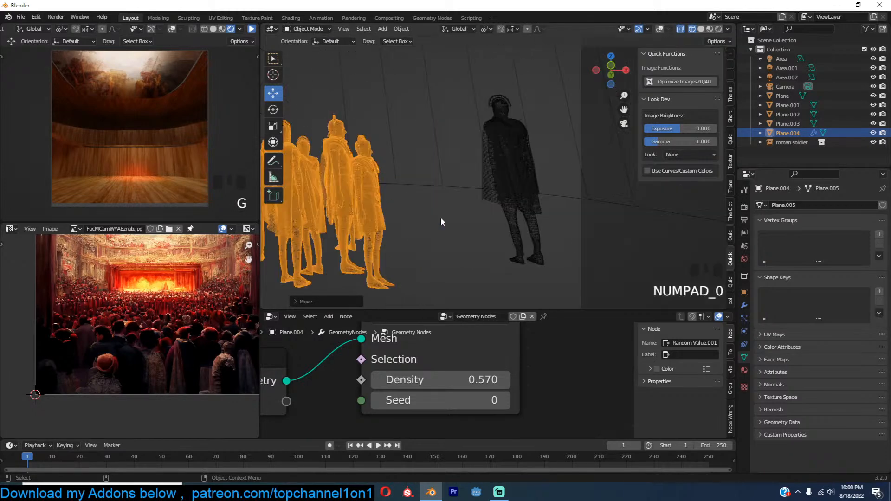
Step: Return the viewport to solid shading and refresh the rendered camera preview, pausing it again once updated
key(z)
click(587, 213)
shift+middle_drag(529, 212, 705, 236)
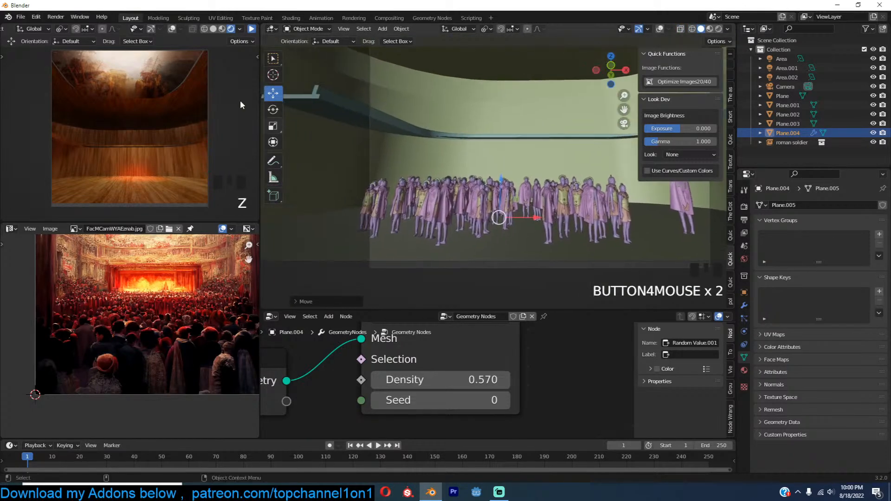
click(252, 29)
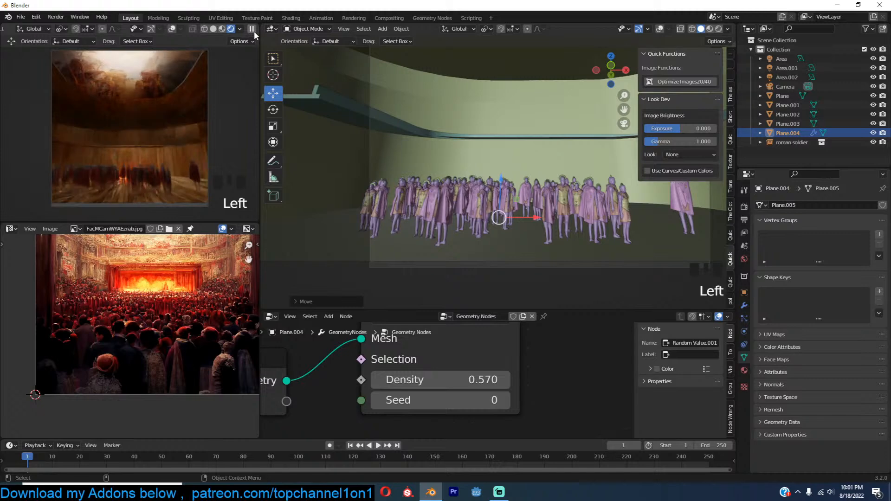
click(251, 29)
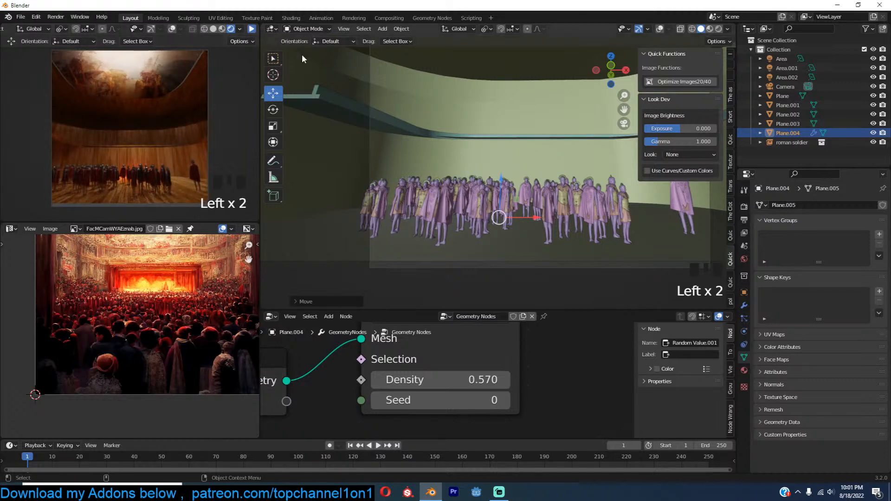
Step: Nudge the crowd slightly toward the hall's open front edge in top view and show the scene as wireframe
key(KP_7)
key(g)
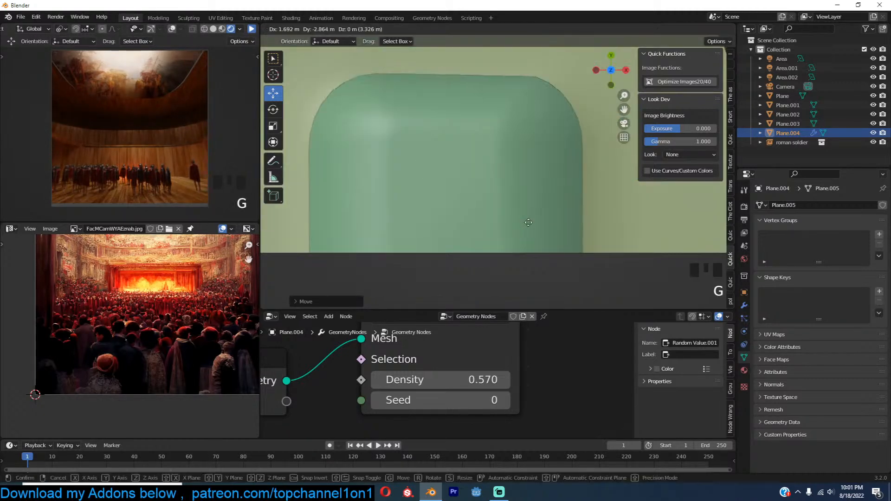
click(521, 225)
key(z)
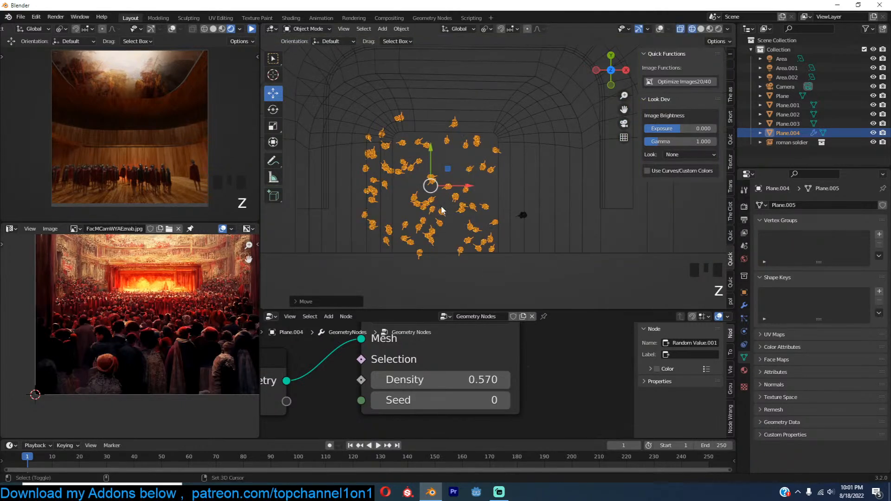
Step: Raise the crowd's point distribution Density to 1.370 and return to solid shading
drag(464, 380, 529, 379)
key(z)
key(grave)
mouse_move(572, 193)
middle_down()
mouse_move(554, 123)
mouse_move(563, 155)
middle_up()
Step: Move the crowd sideways toward the lone soldier and check its placement in the hall using wireframe shading
drag(474, 182, 513, 194)
key(KP_7)
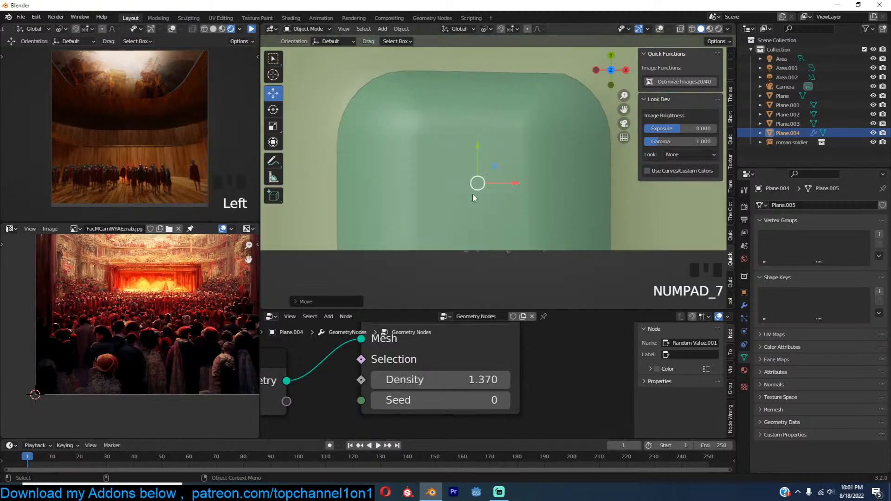
key(z)
key(grave)
middle_drag(482, 174, 476, 89)
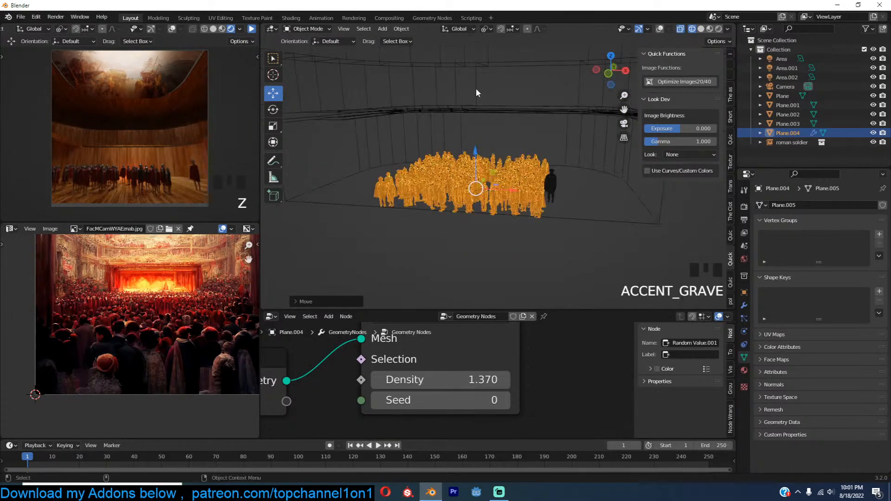
key(z)
Step: Set the crowd's point distribution Density to 1.000
shift+drag(481, 377, 445, 376)
scroll(539, 191, up, 2)
scroll(539, 191, up, 3)
Step: Examine the crowd up close, comparing the lone roman soldier with the facing directions of the scattered soldiers
key(grave)
middle_drag(539, 190, 564, 166)
shift+middle_drag(432, 169, 468, 178)
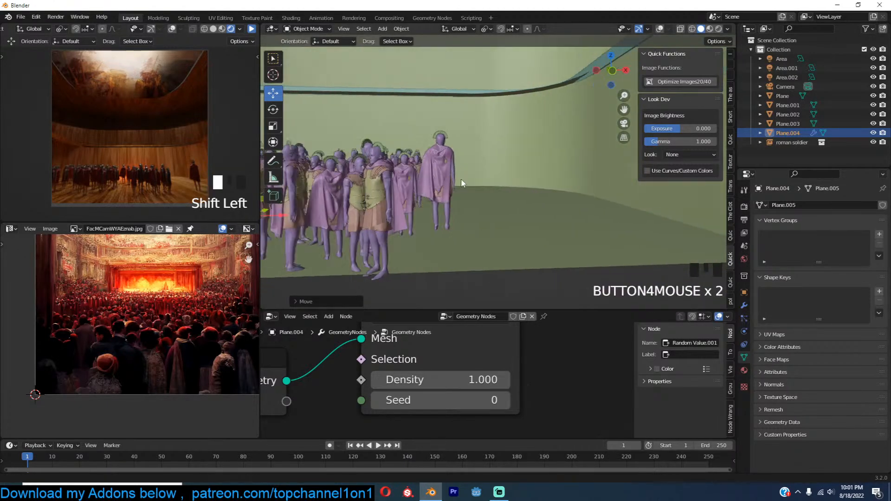
scroll(460, 180, down, 2)
key(grave)
click(458, 177)
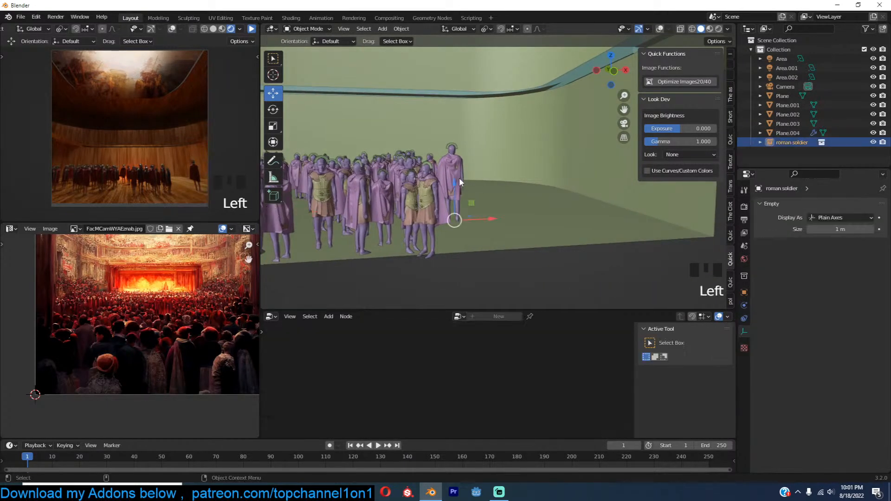
scroll(524, 212, up, 4)
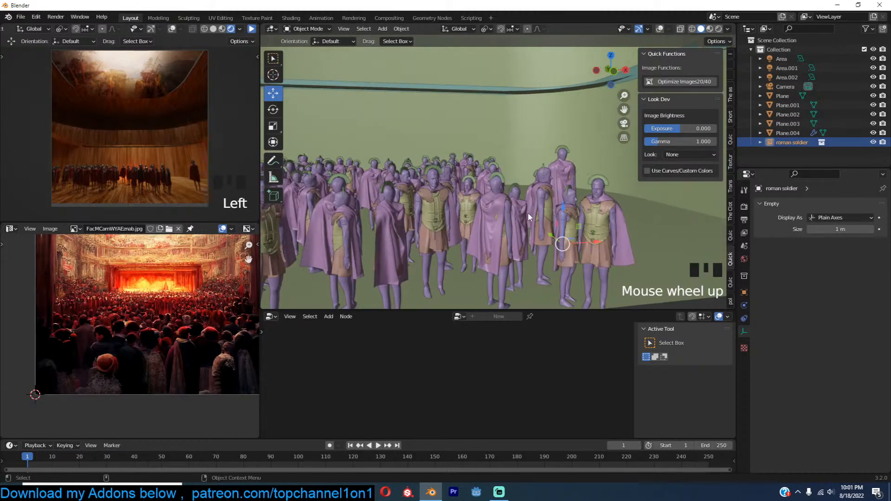
shift+middle_drag(529, 213, 522, 211)
key(q)
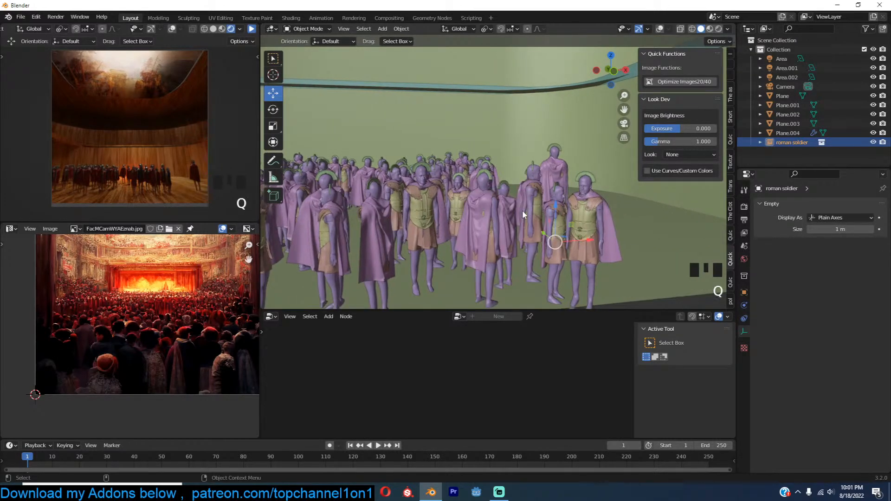
key(q)
shift+middle_drag(328, 292, 382, 255)
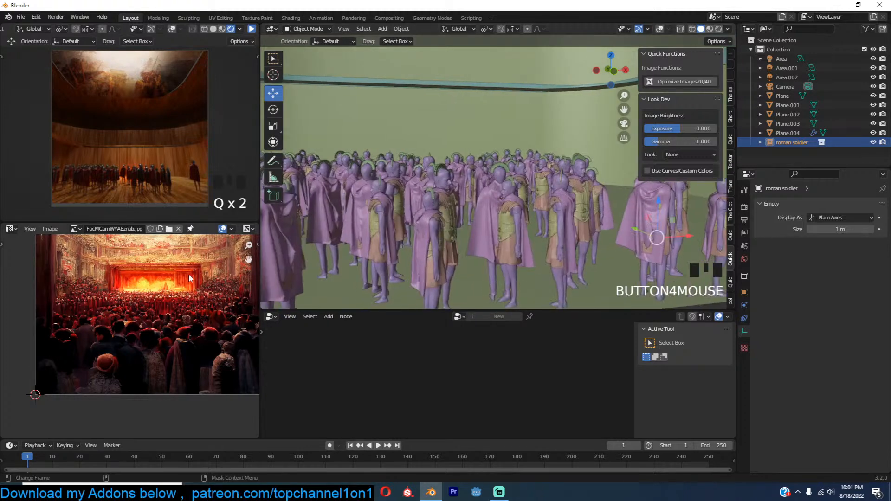
Step: Select the crowd, turn on viewport overlays, and set the rotation Random Value node's maximum Z to 150
click(433, 198)
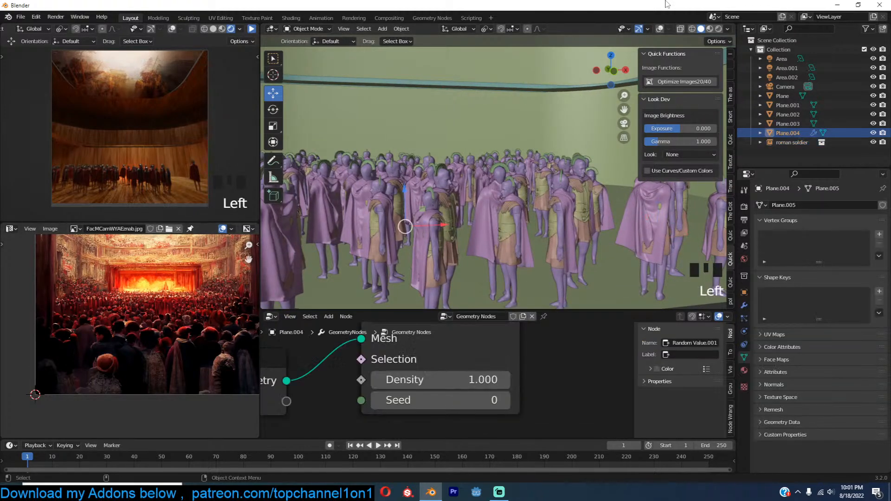
click(659, 28)
scroll(437, 361, down, 10)
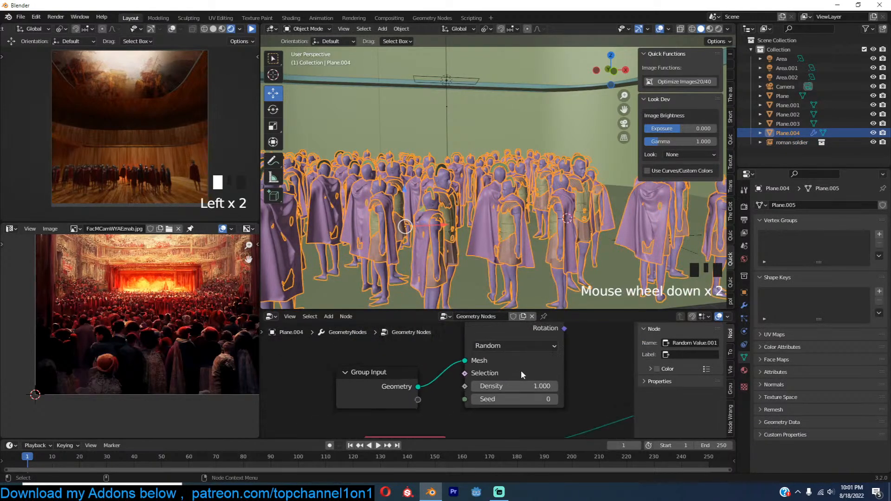
middle_drag(524, 364, 480, 399)
scroll(504, 378, up, 7)
drag(480, 399, 467, 398)
double_click(477, 399)
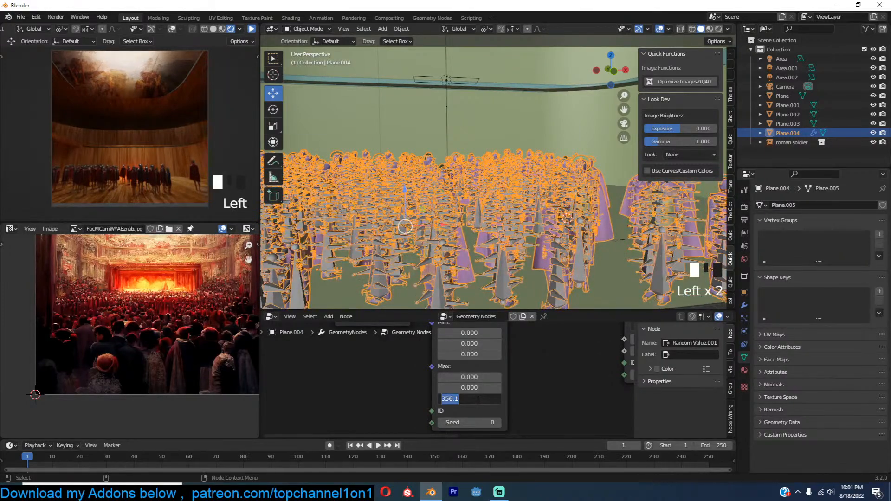
text(150)
key(Return)
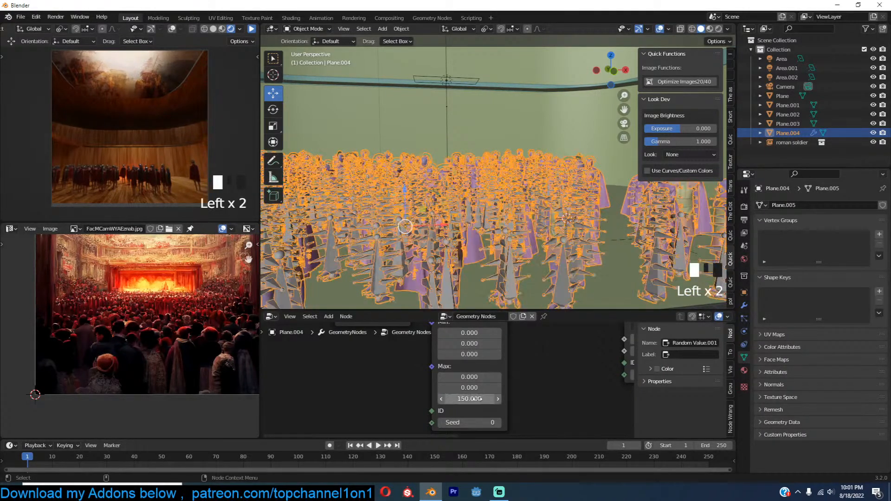
Step: Deselect all objects and hide the viewport overlays to inspect the soldiers' rotations
key(alt+a)
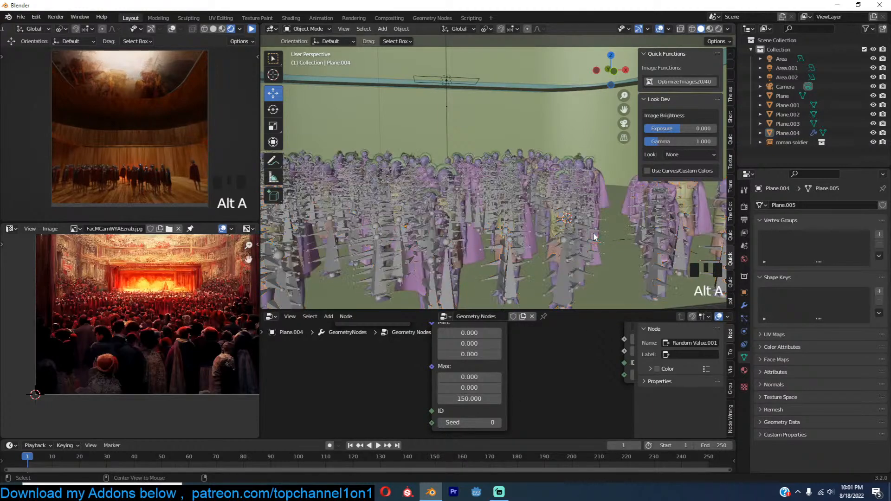
click(659, 29)
middle_drag(521, 176, 574, 194)
middle_drag(502, 197, 472, 197)
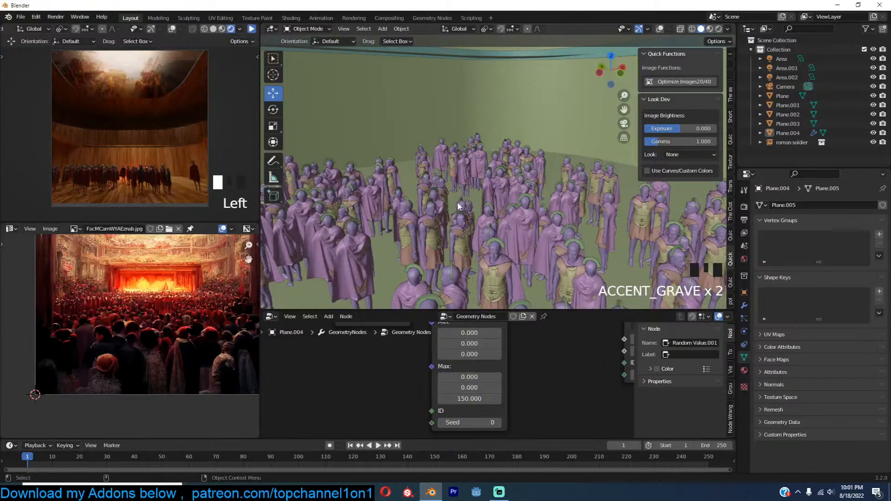
Step: Set the rotation Random Value node's maximum Z to 90
click(480, 398)
text(910)
key(ctrl+a)
text(90)
key(Return)
Step: Change the rotation Random Value node's maximum Z to 2
scroll(596, 174, down, 1)
middle_drag(596, 174, 547, 169)
click(472, 398)
text(2)
click(538, 391)
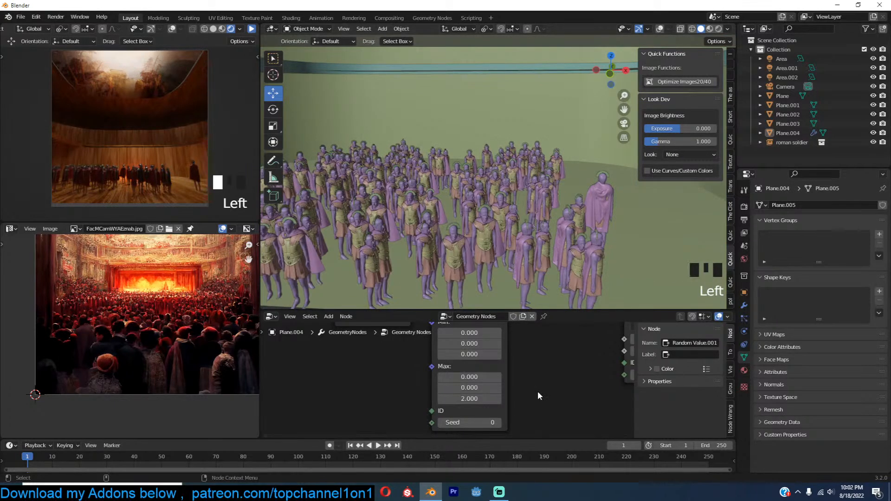
Step: Increase the rotation Random Value node's maximum Z to 4.010 and check the crowd's orientations
middle_drag(497, 254, 534, 261)
shift+drag(470, 398, 508, 398)
scroll(505, 225, down, 4)
key(grave)
middle_drag(498, 215, 461, 215)
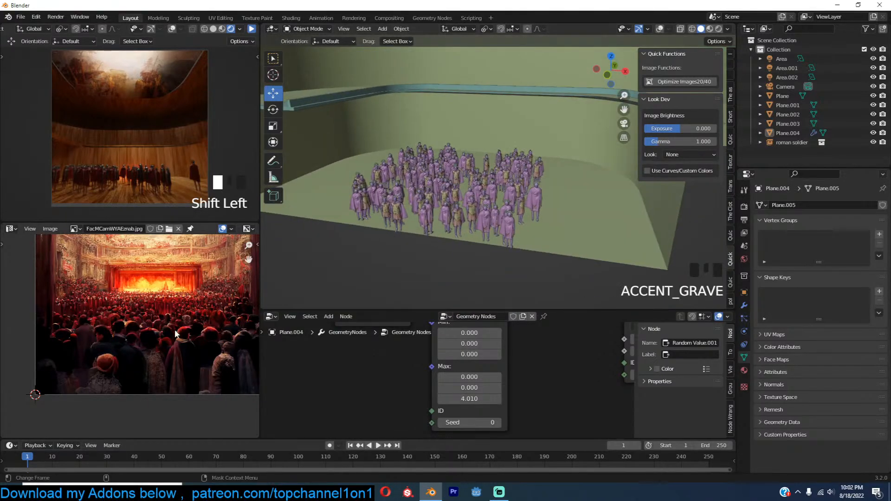
Step: Enlarge the node editor area so the crowd's complete geometry node tree fits in it
middle_drag(165, 327, 146, 329)
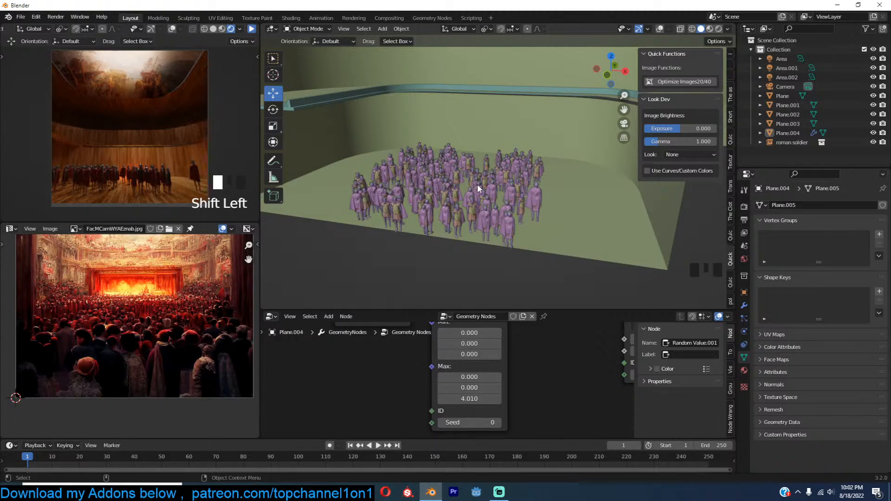
scroll(514, 355, down, 10)
scroll(487, 381, up, 3)
scroll(463, 405, down, 3)
scroll(516, 363, up, 2)
drag(551, 309, 554, 194)
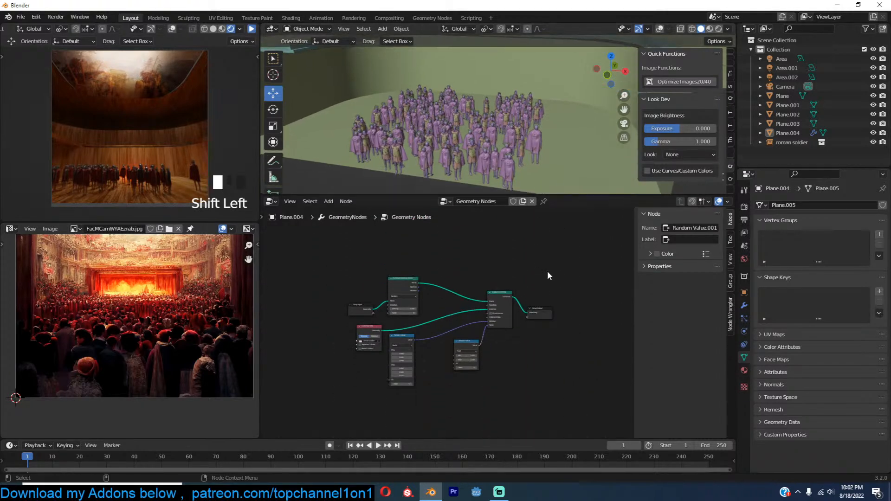
scroll(547, 271, up, 3)
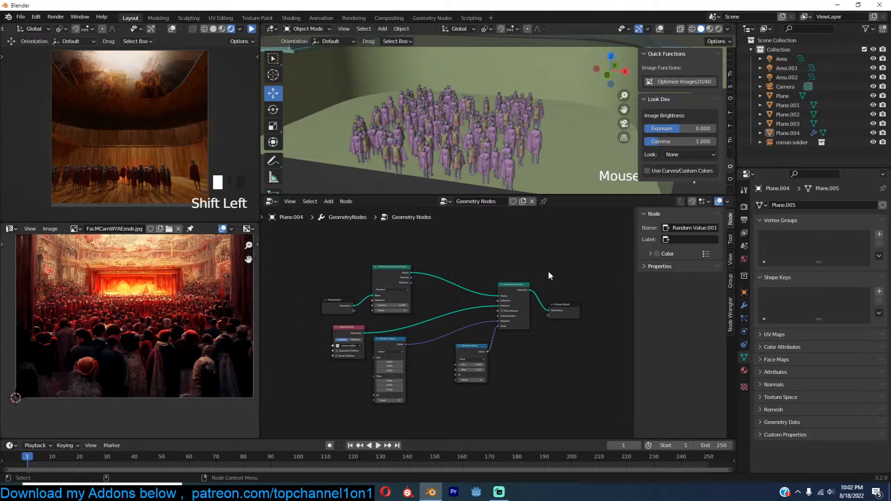
Step: Capture a rectangular screenshot of the crowd scene with its node tree and save it as a JPG in the Pictures folder
key(super+shift+s)
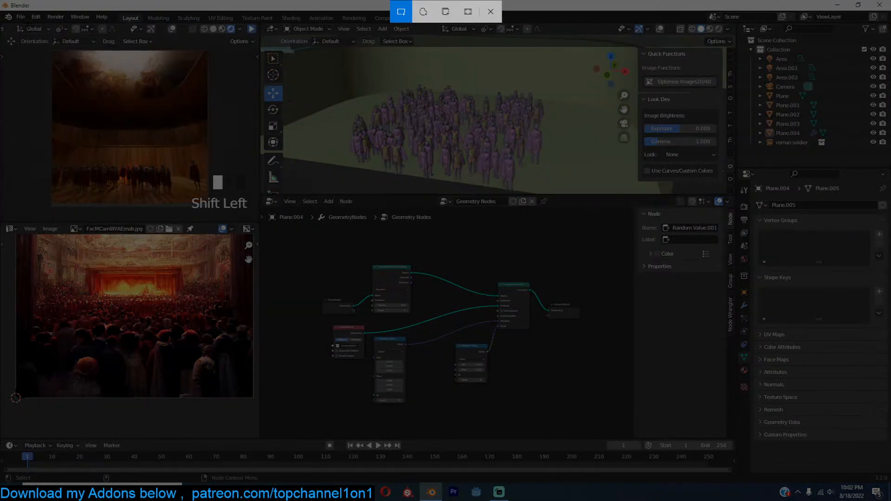
drag(13, 28, 886, 462)
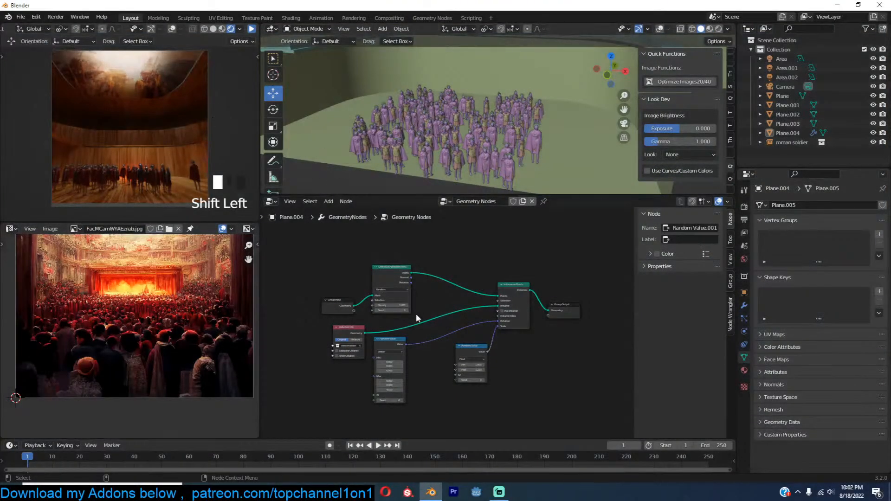
click(775, 396)
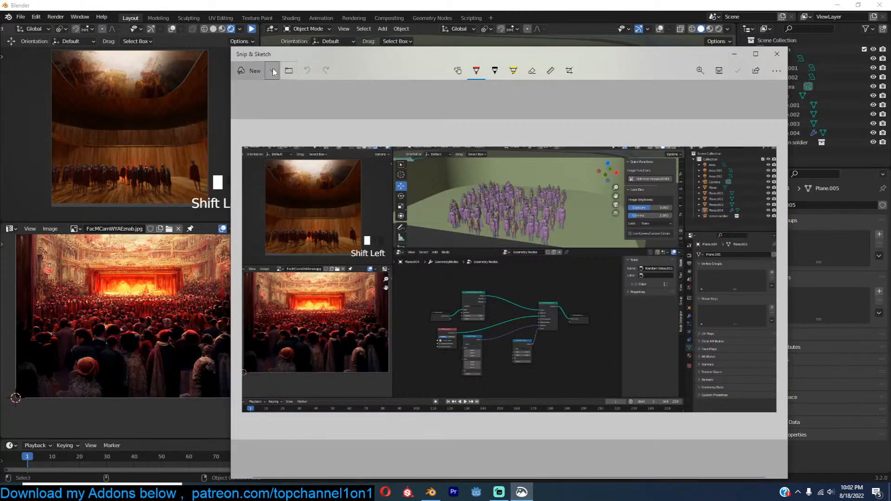
click(719, 70)
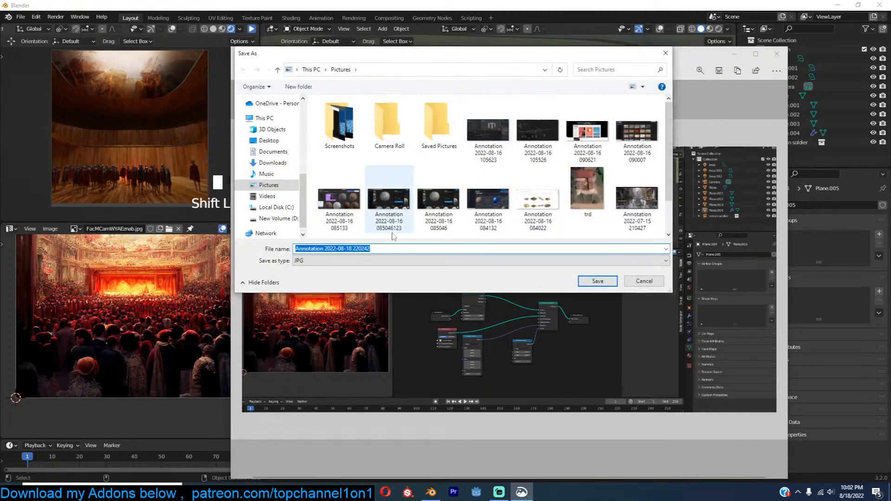
key(Return)
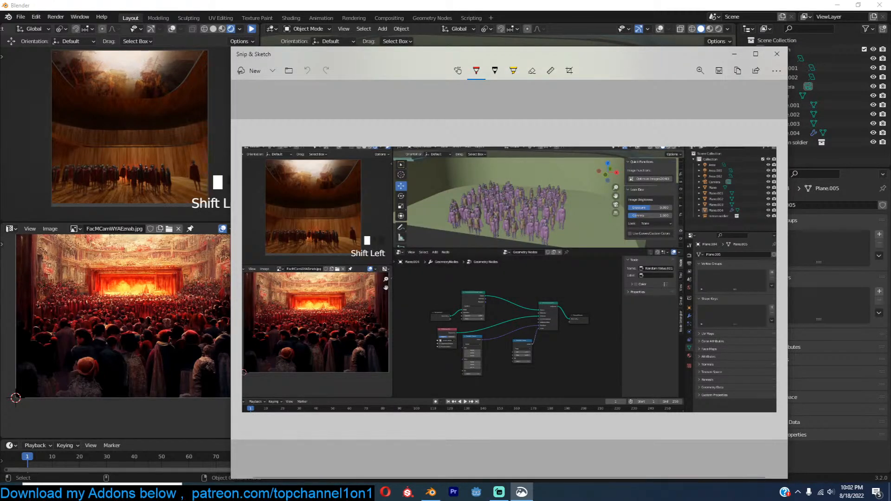
Step: Switch to the WordPress draft "Artist vs Ai livestream - project" in the browser and add an Image block below its title
drag(890, 204, 590, 131)
double_click(603, 131)
scroll(529, 153, down, 4)
scroll(372, 139, up, 4)
click(561, 157)
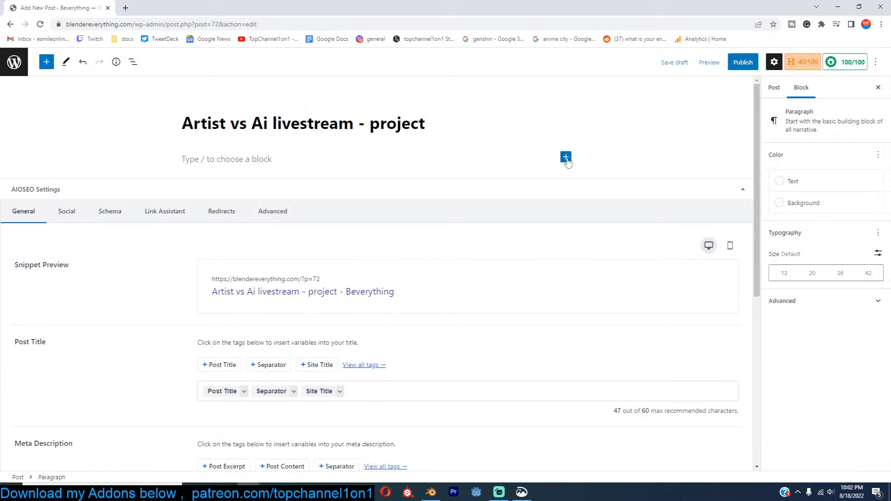
click(635, 222)
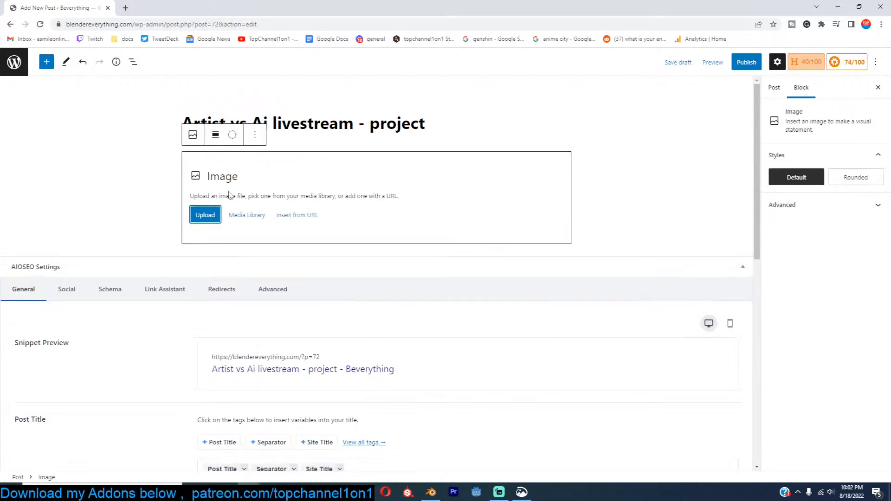
Step: Upload the newly saved node setup screenshot from the Pictures folder into the Image block
click(213, 217)
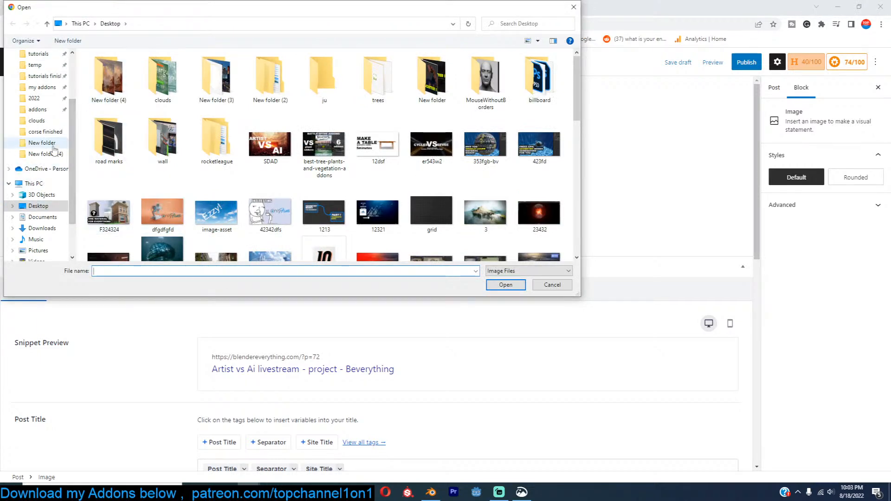
scroll(45, 218, down, 1)
click(42, 218)
double_click(251, 98)
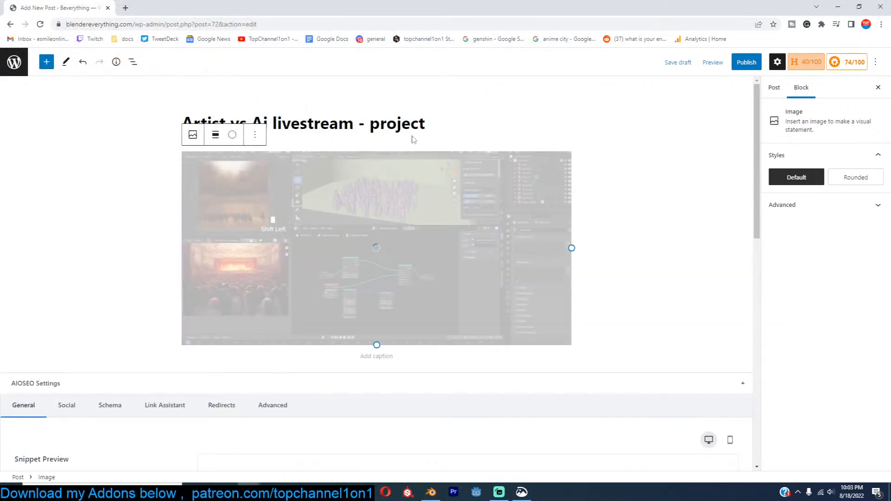
Step: Caption the uploaded image "Geometry nodes crowd setup"
click(411, 140)
click(346, 364)
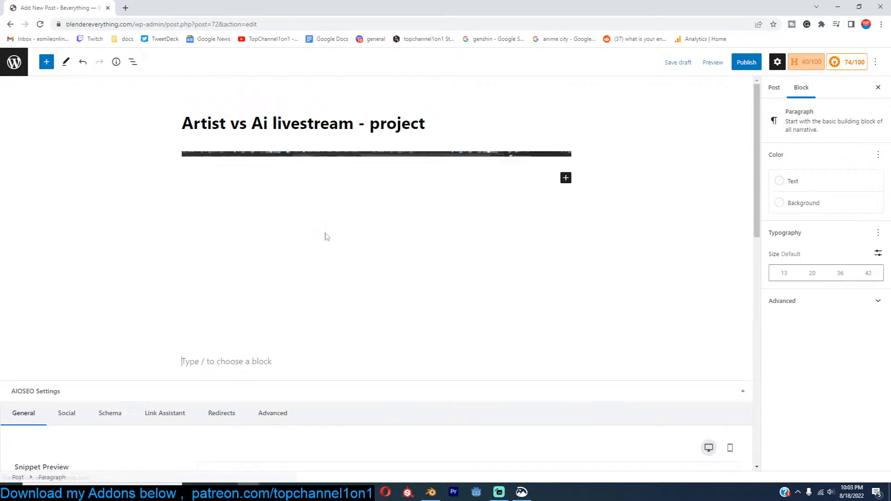
click(440, 281)
click(371, 355)
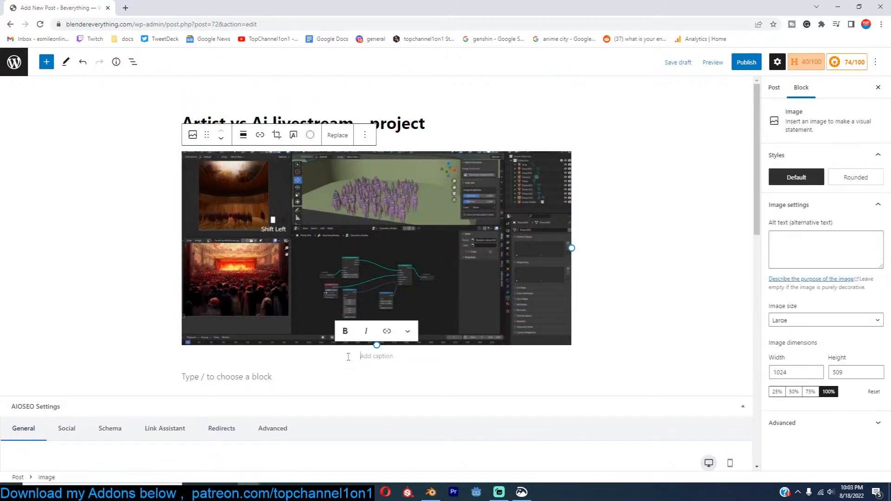
text(Geometry nodes c)
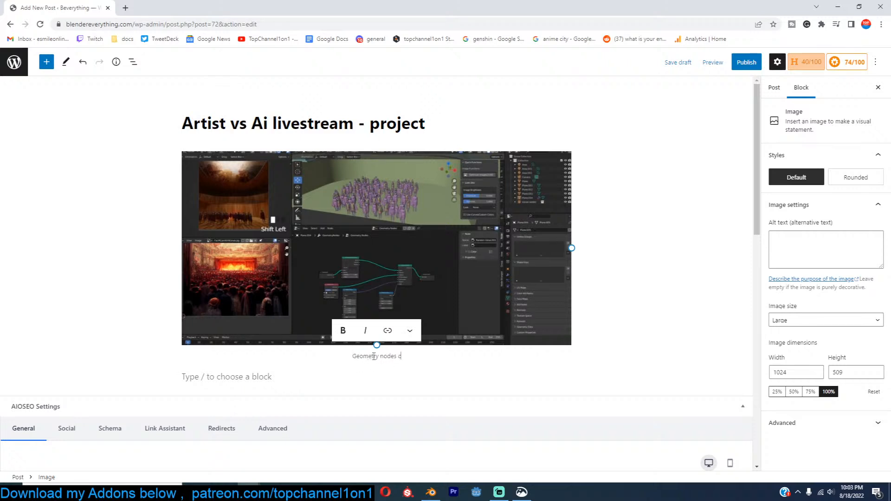
text(rown)
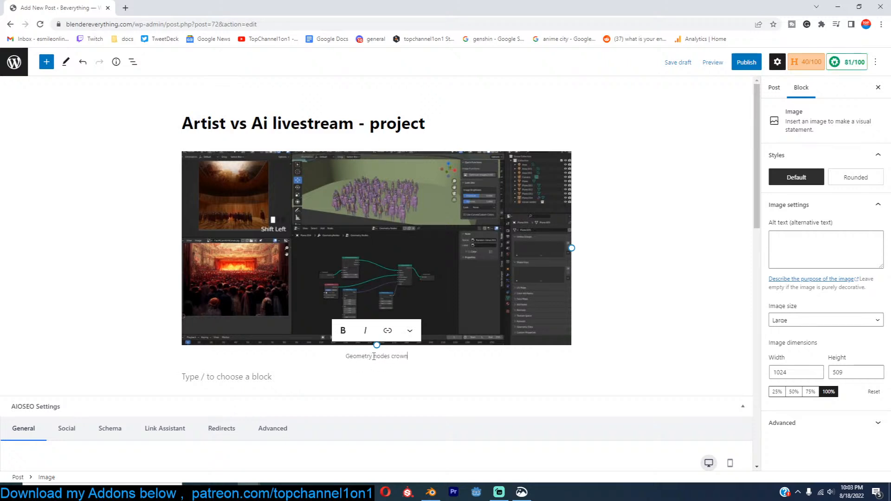
key(BackSpace)
text(d setup)
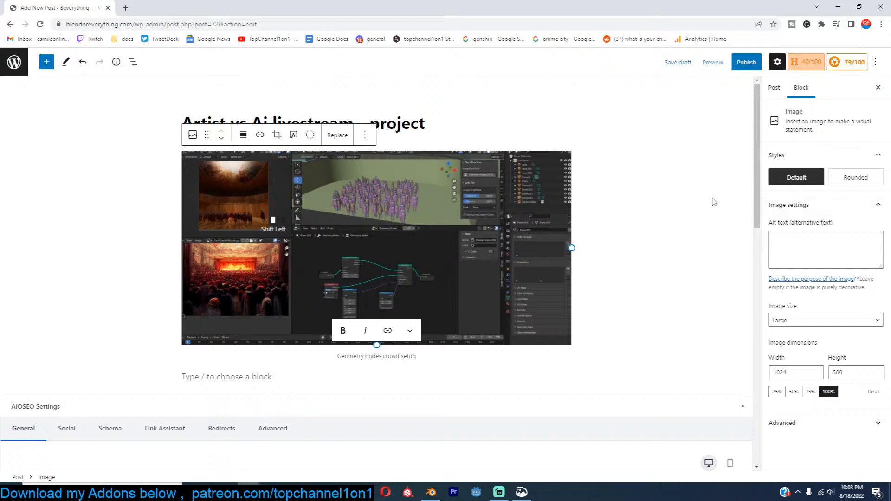
Step: Publish the post and copy its address
click(745, 63)
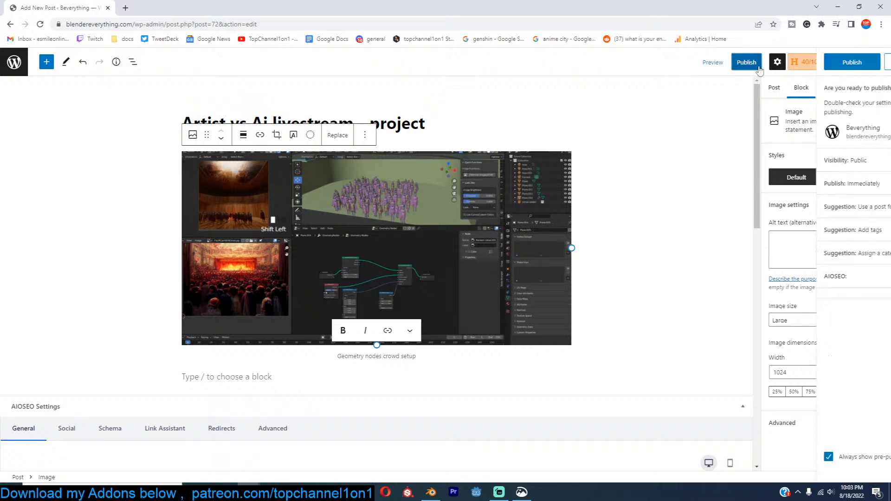
click(797, 64)
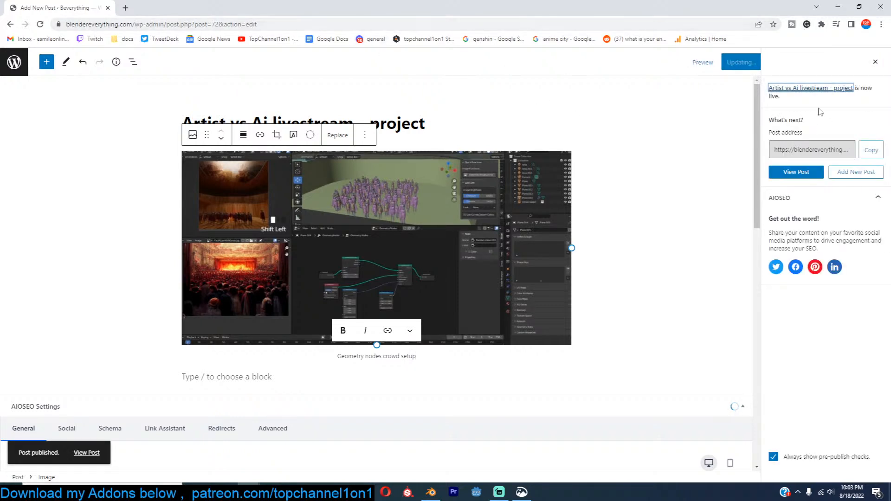
click(867, 150)
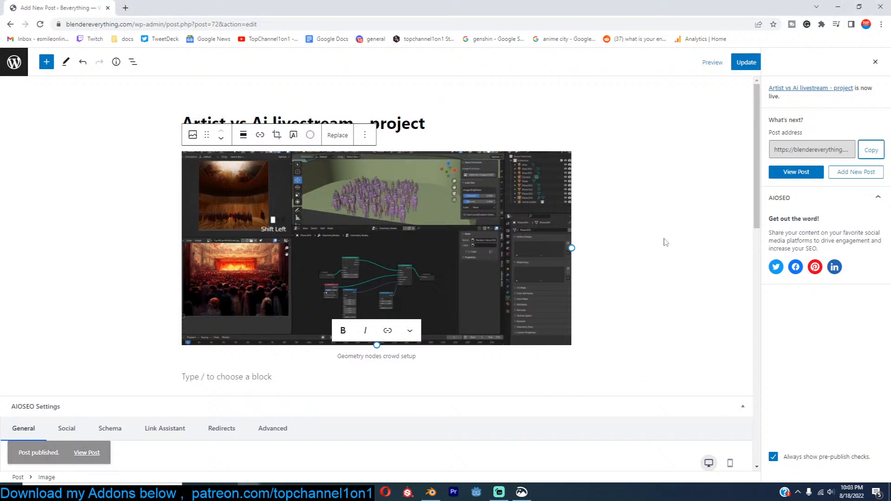
click(838, 10)
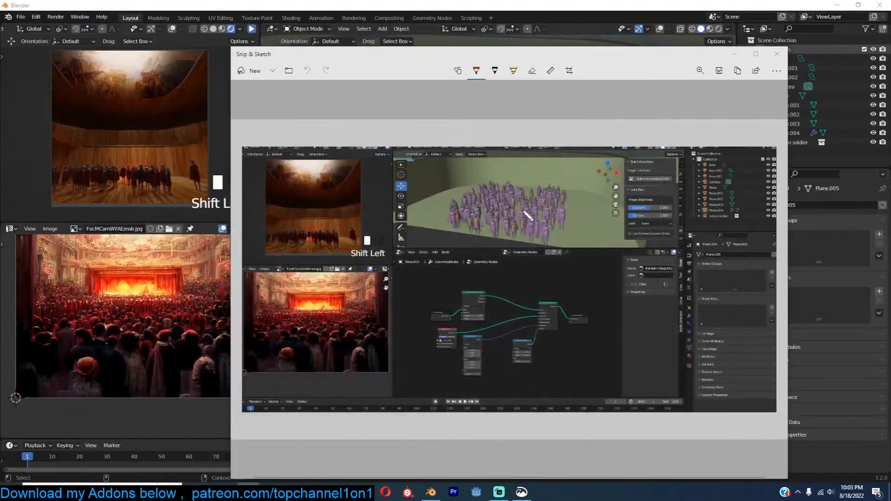
Step: Switch back to Blender, select the crowd plane and move the Group Input node up beside Distribute Points on Faces
click(558, 19)
scroll(492, 151, up, 5)
scroll(442, 302, down, 1)
scroll(399, 146, up, 2)
click(421, 149)
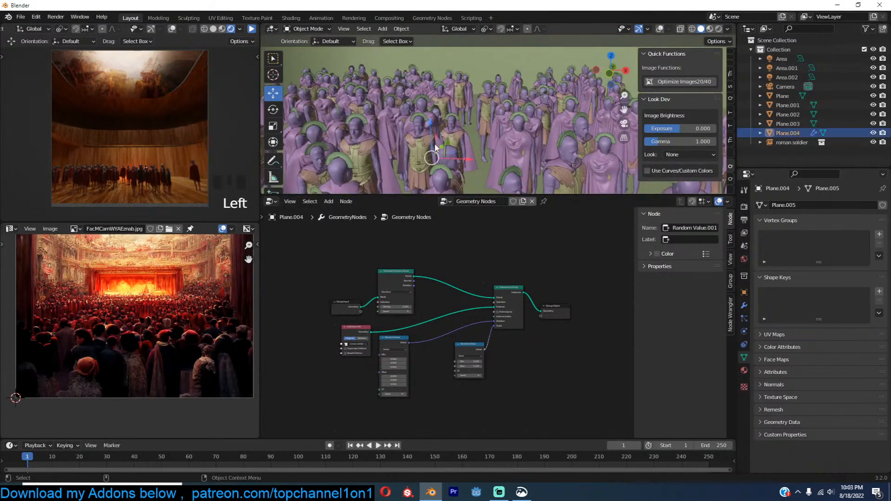
scroll(404, 299, up, 4)
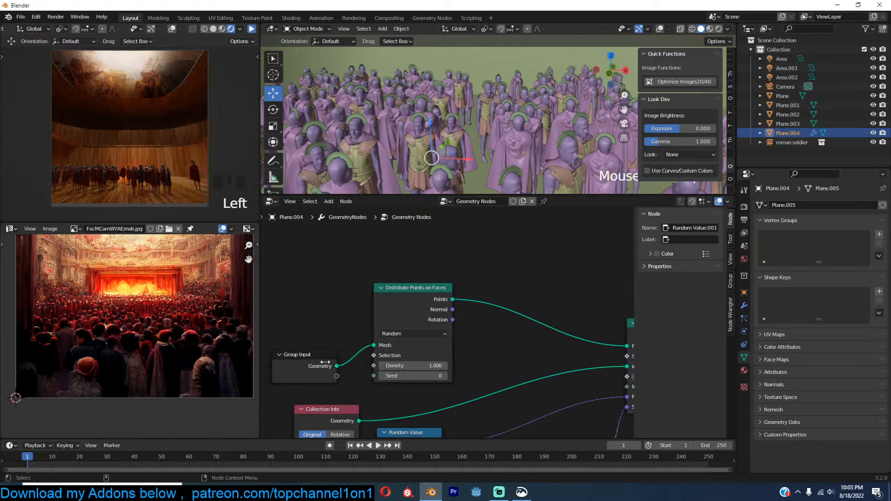
drag(304, 369, 316, 330)
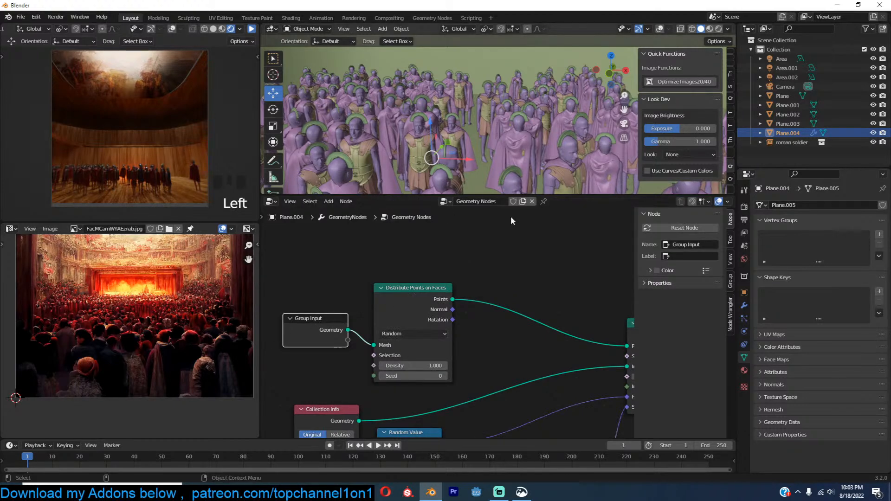
Step: Send the Distribute Points on Faces result straight to the Group Output and show the viewport overlays to inspect the points
ctrl+shift+click(446, 303)
key(x)
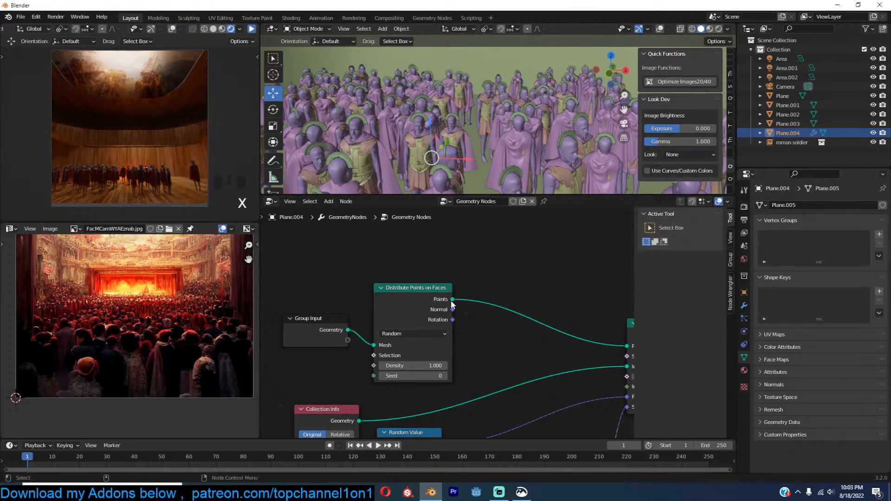
alt+shift+click(427, 298)
scroll(483, 145, up, 5)
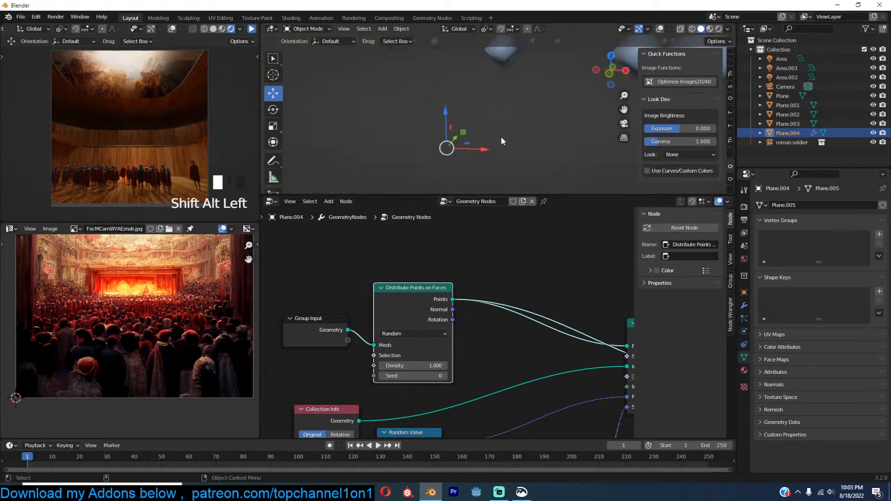
scroll(510, 130, down, 5)
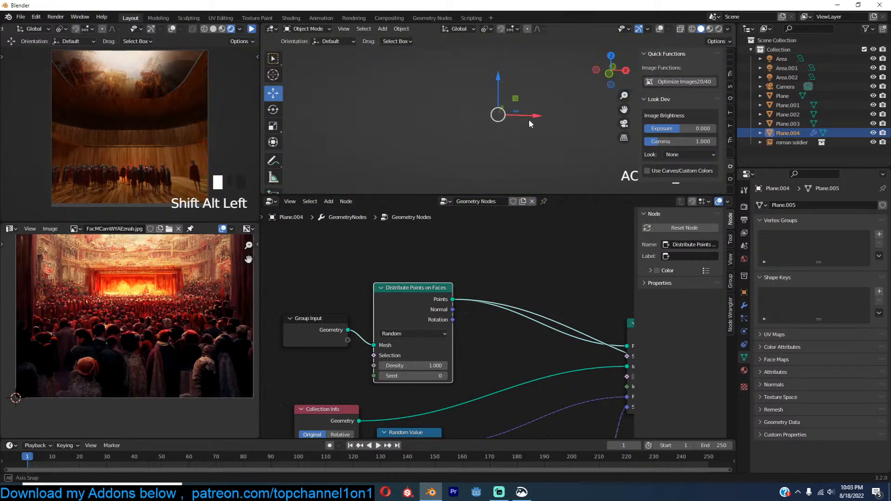
scroll(530, 128, up, 2)
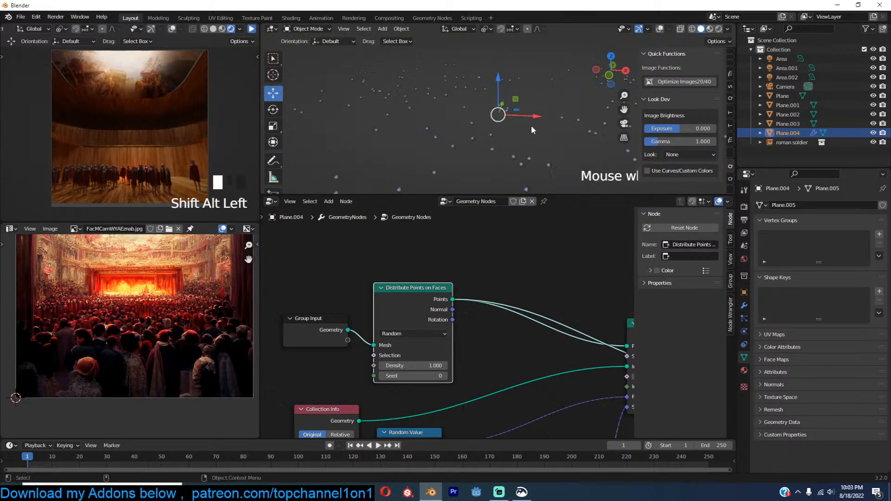
click(659, 29)
Step: Output the Group Input geometry to view the bare plane, and switch the output back to the distributed points
alt+shift+click(342, 328)
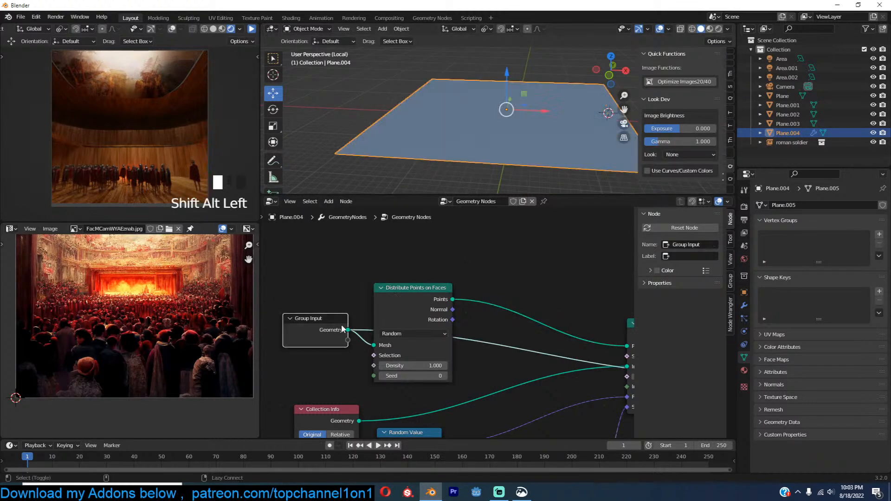
mouse_move(454, 156)
middle_down()
mouse_move(493, 141)
mouse_move(457, 149)
middle_up()
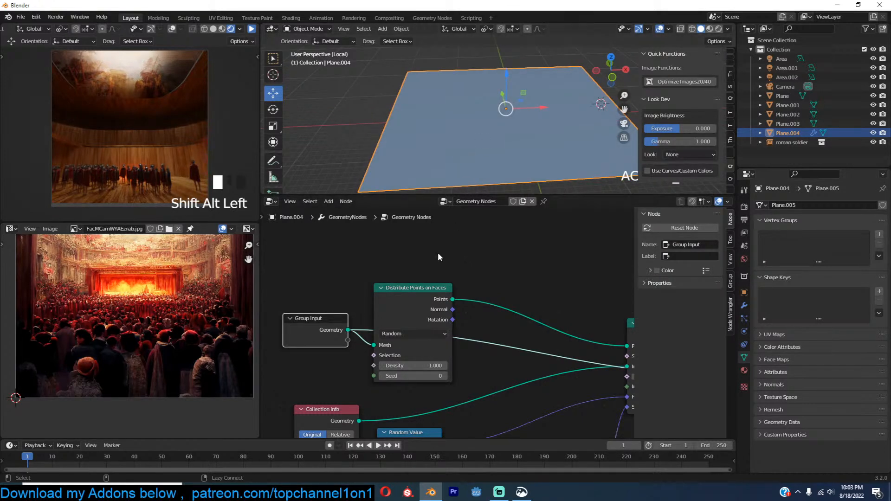
alt+shift+click(417, 294)
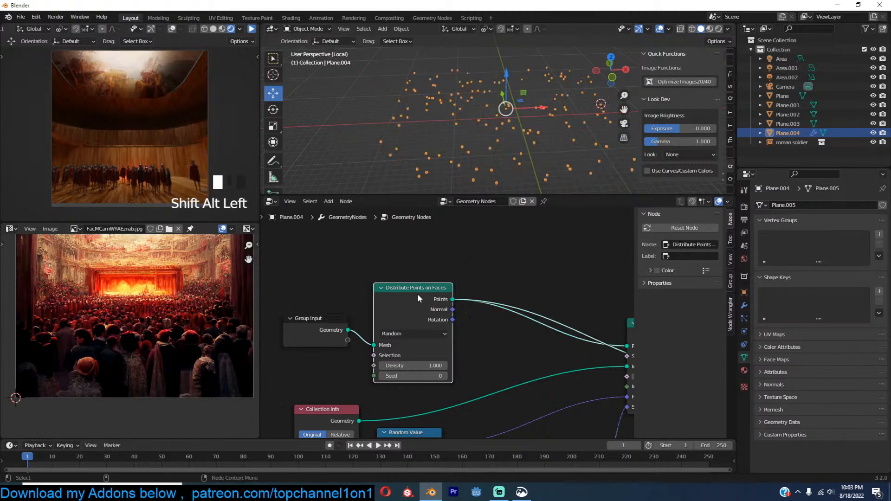
Step: Lower the Distribute Points on Faces density to 0.500
middle_drag(416, 307, 373, 286)
middle_drag(432, 321, 385, 309)
scroll(464, 314, down, 1)
drag(348, 337, 320, 338)
middle_drag(480, 307, 432, 277)
scroll(433, 277, up, 1)
middle_drag(503, 267, 474, 263)
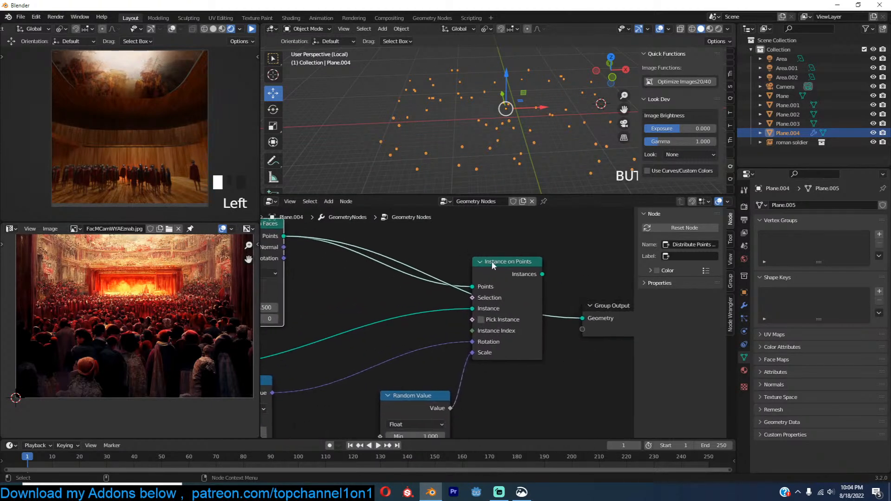
Step: Reconnect the Instance on Points node to the Group Output and view the soldiers together with the full node tree
alt+shift+click(515, 263)
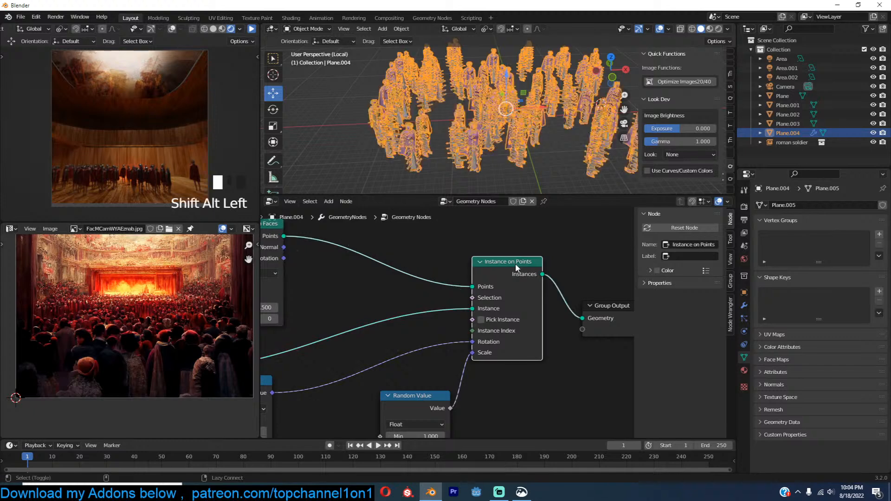
middle_drag(459, 302, 601, 279)
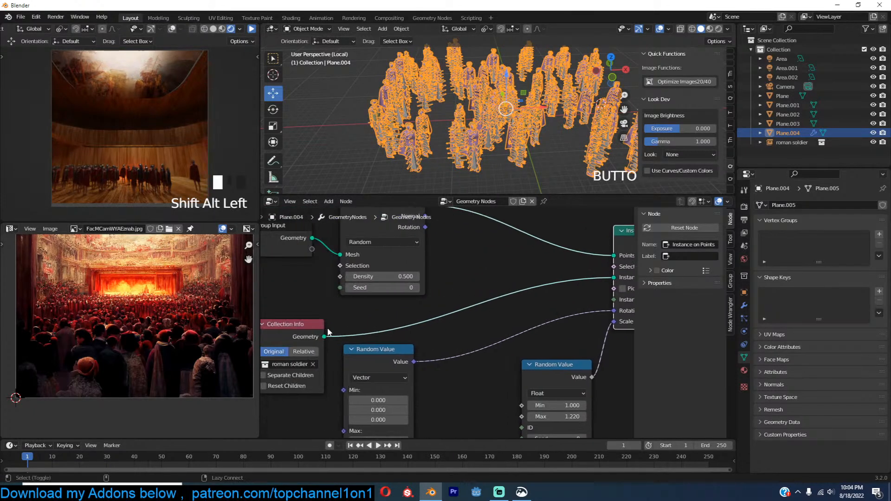
mouse_move(544, 151)
shift+middle_down()
mouse_move(581, 143)
mouse_move(533, 148)
shift+middle_up()
scroll(464, 302, down, 3)
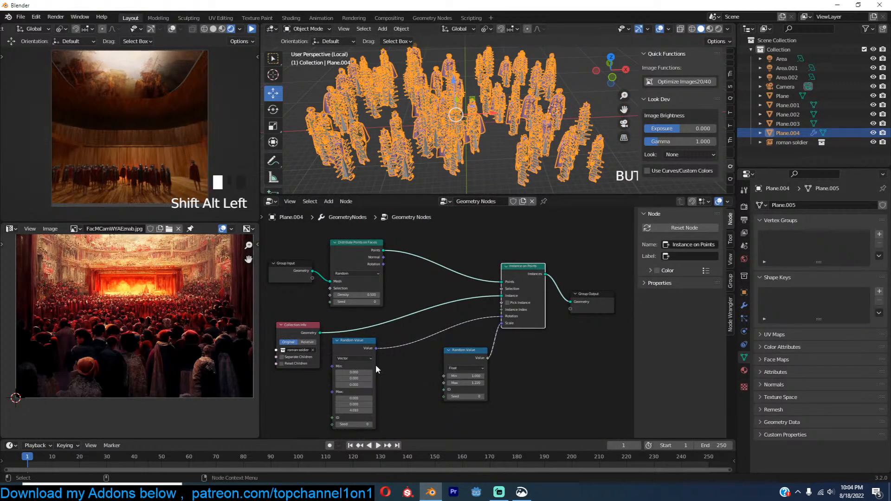
Step: Point out the rotation and scale Random Value nodes by selecting each, and hide the viewport overlays
click(368, 350)
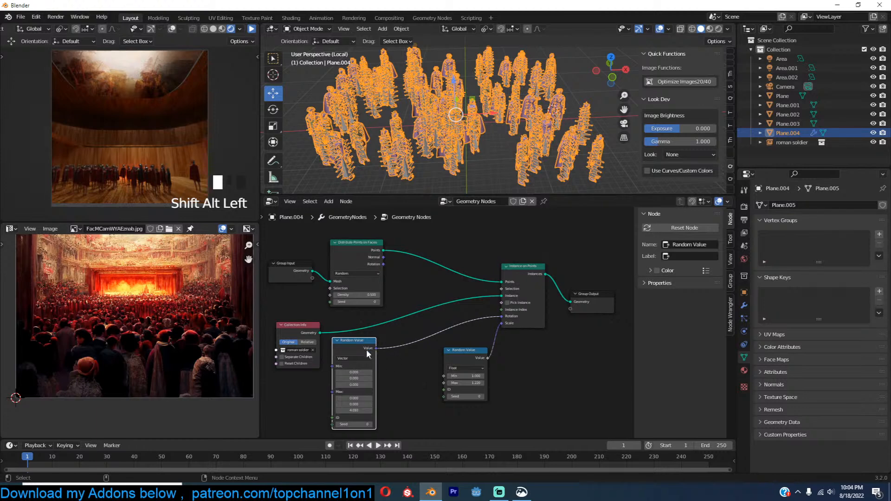
click(454, 354)
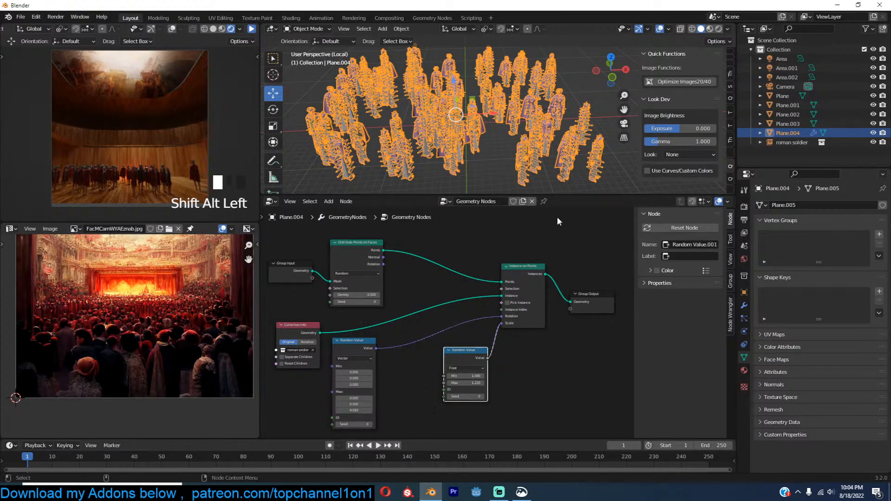
click(659, 30)
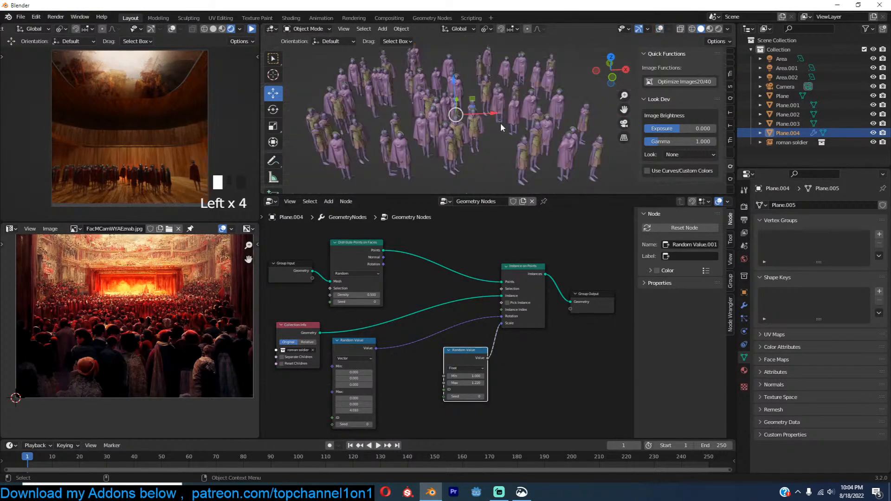
Step: Leave local view, turn the viewport overlays back on and view the soldiers inside the theatre hall
key(slash)
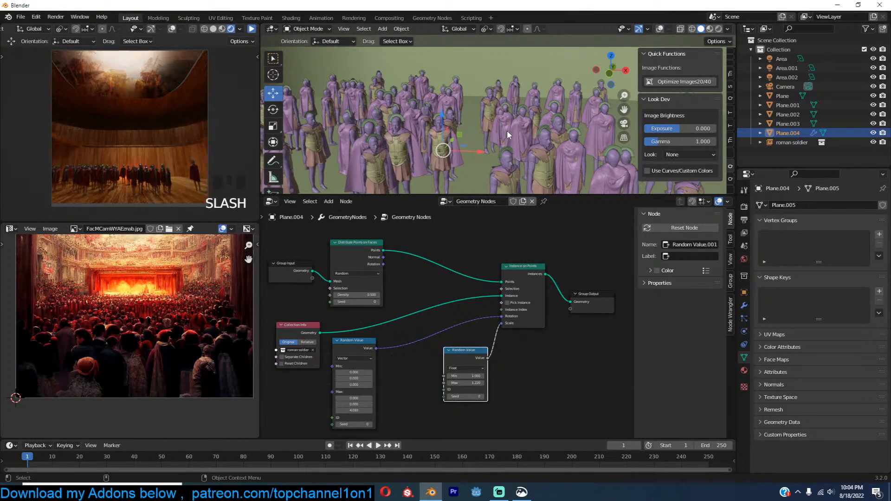
click(499, 491)
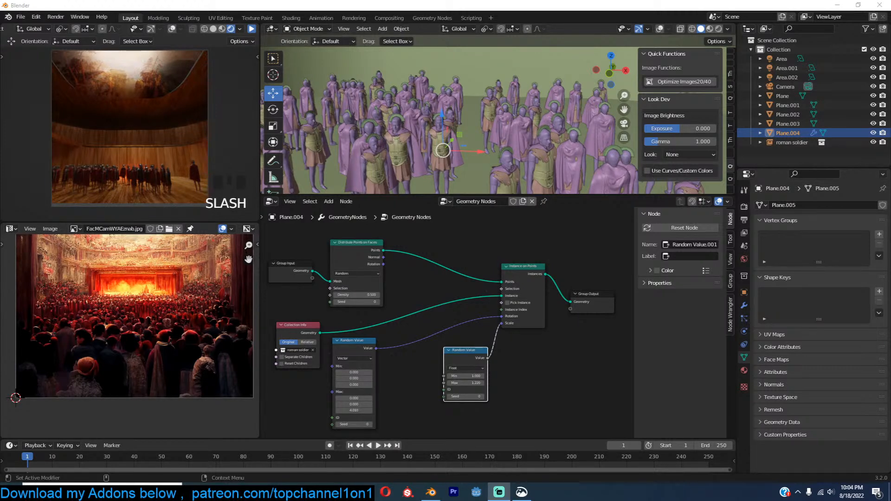
key(alt+Tab)
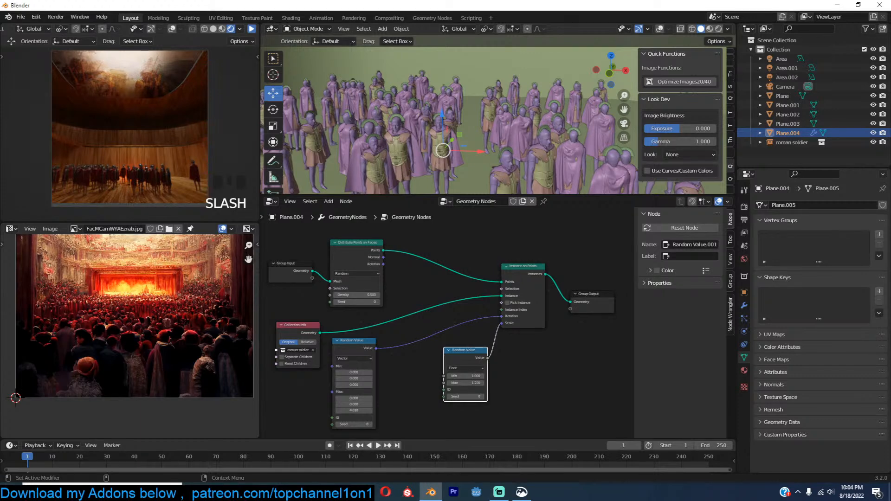
key(alt+Tab)
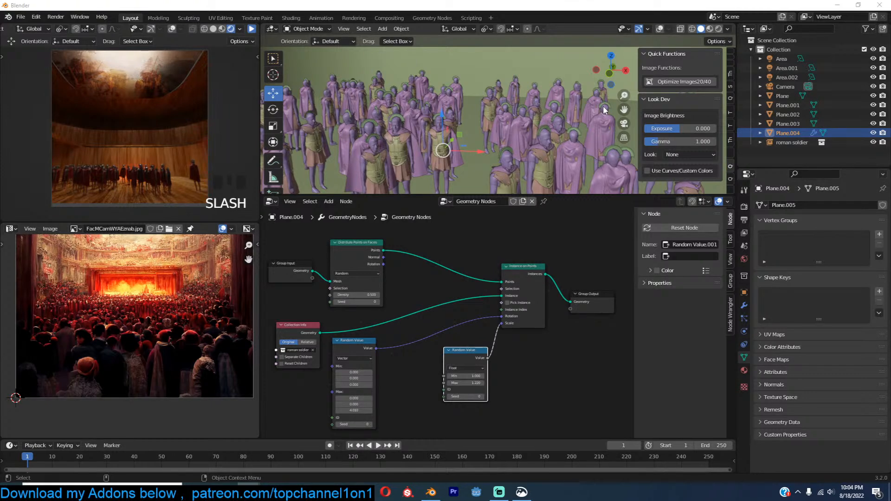
scroll(546, 120, down, 3)
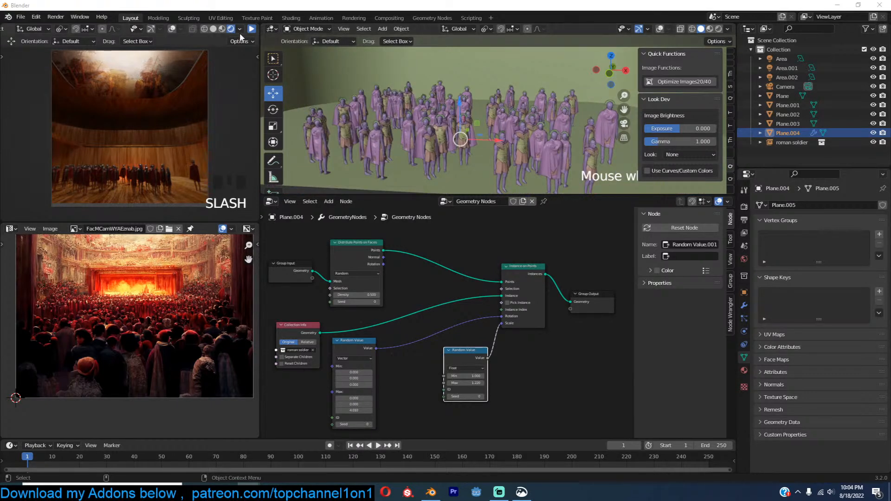
scroll(398, 98, down, 5)
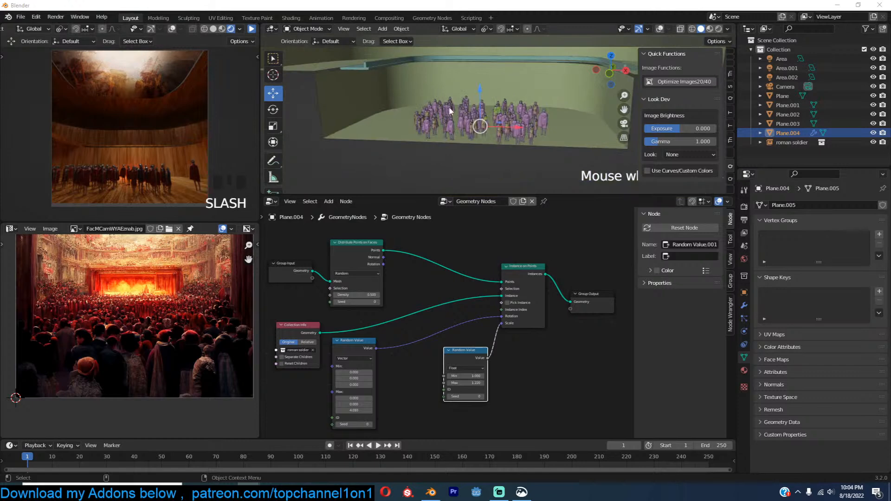
scroll(383, 132, up, 3)
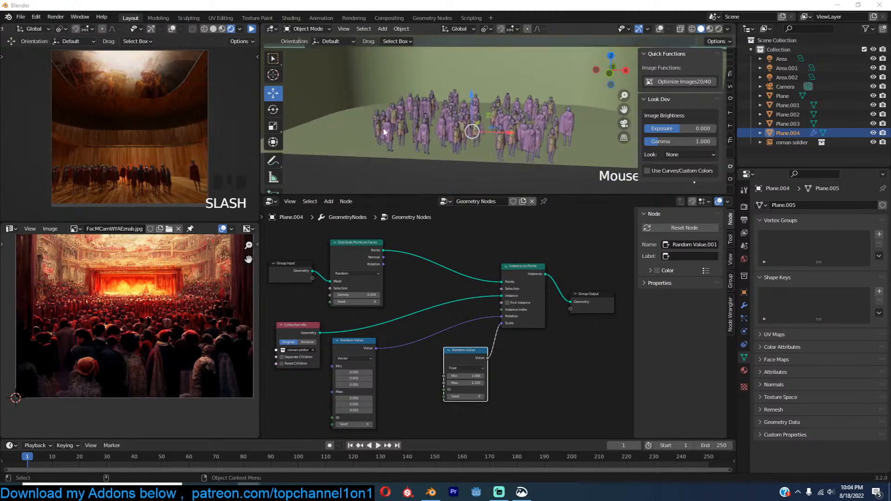
scroll(471, 108, down, 3)
click(485, 115)
scroll(477, 115, up, 3)
key(alt+a)
scroll(457, 132, down, 2)
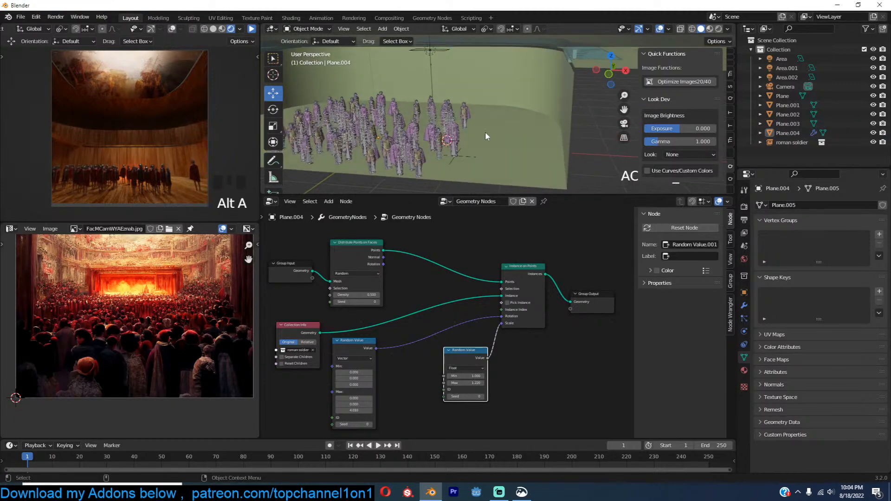
Step: Expose the Density and Seed of the Distribute Points on Faces node as Group Input values
click(463, 138)
scroll(442, 373, down, 2)
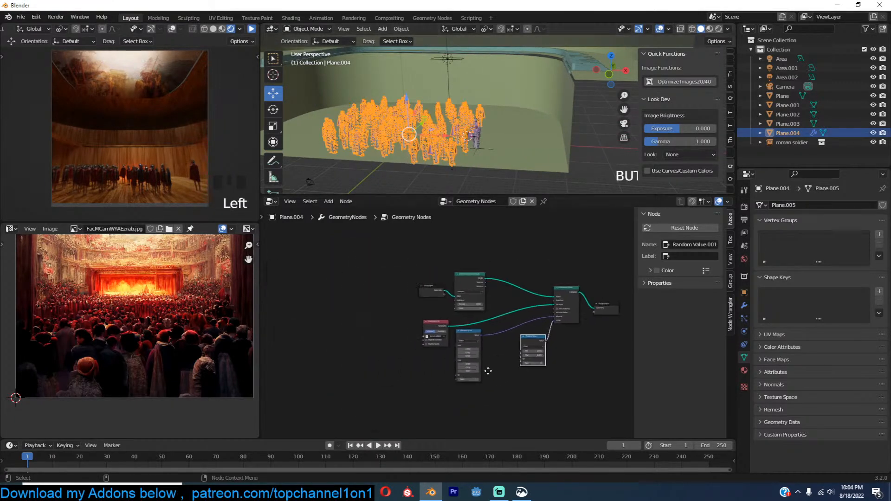
scroll(439, 304, up, 4)
middle_drag(441, 283, 366, 332)
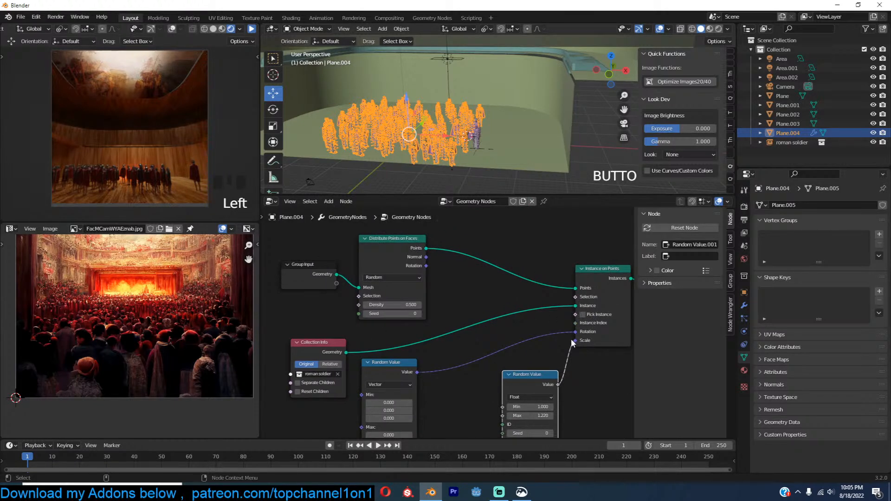
middle_drag(338, 281, 404, 282)
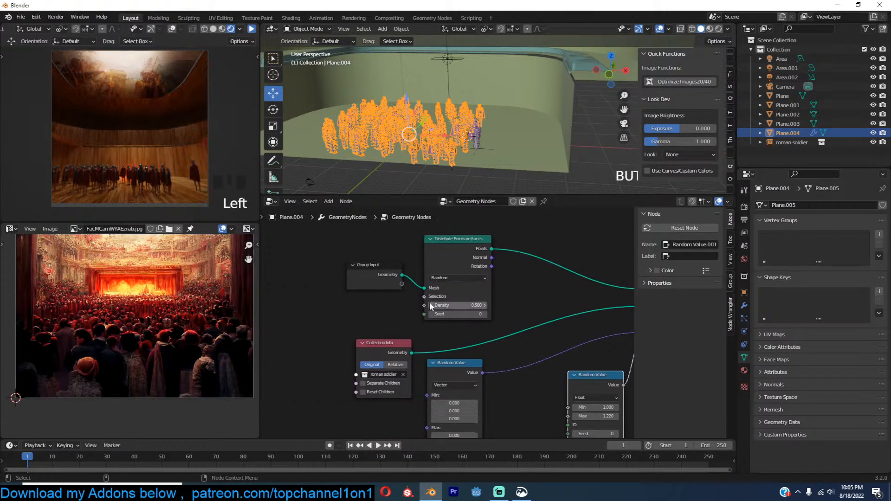
click(426, 304)
drag(405, 287, 402, 283)
drag(423, 314, 402, 292)
Step: Duplicate the plane that scatters the soldiers and move the copy about 18 m along the global X axis
scroll(528, 124, down, 3)
key(alt+a)
click(475, 132)
scroll(475, 132, up, 2)
key(shift+d)
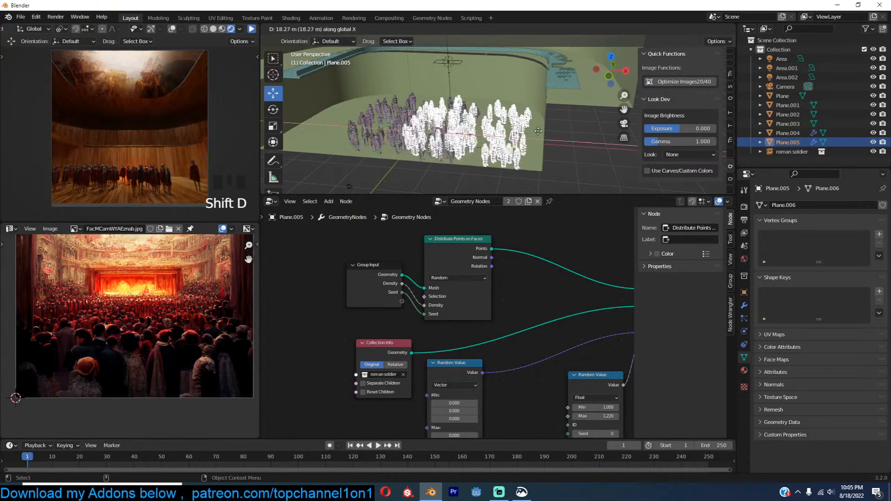
click(531, 141)
Step: Narrow the copied plane to a thin strip beside the hall's side wall by moving its inner edge outward in top wireframe view
key(Tab)
middle_drag(532, 142, 515, 139)
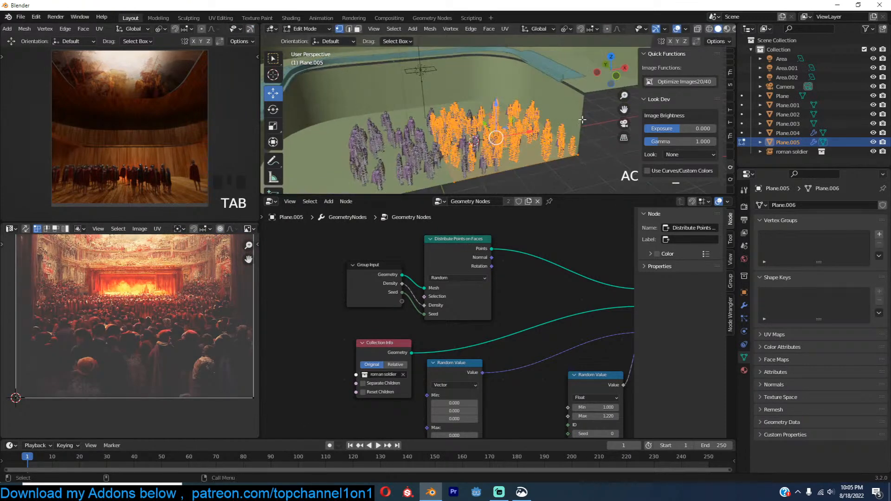
key(Tab)
key(Tab)
key(KP_7)
key(z)
click(473, 136)
scroll(446, 121, down, 2)
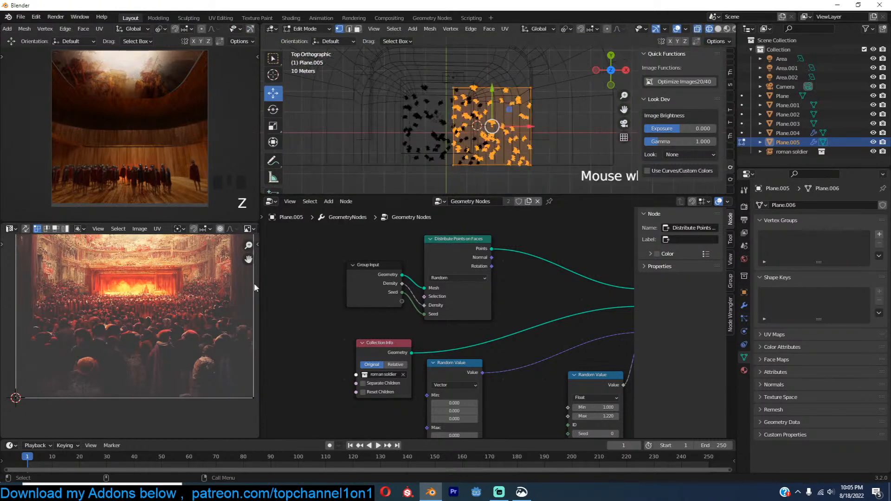
alt+click(454, 121)
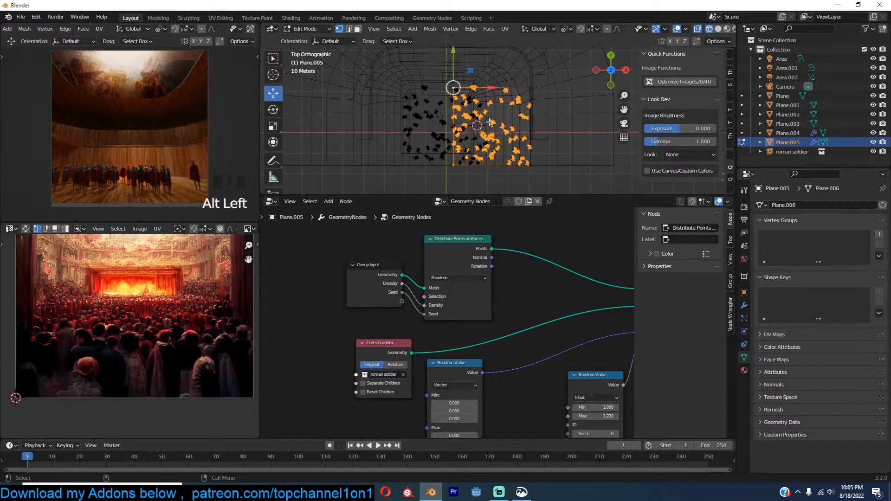
drag(495, 91, 554, 92)
Step: Extrude the strip's back edge segment by segment along the hall's curved wall to form a U-shaped crowd area
click(520, 87)
alt+click(523, 87)
shift+middle_drag(529, 110, 538, 158)
scroll(538, 157, up, 1)
ctrl+right_click(524, 106)
ctrl+right_click(504, 98)
ctrl+right_click(482, 93)
ctrl+right_click(440, 93)
ctrl+right_click(401, 93)
ctrl+right_click(376, 97)
ctrl+right_click(355, 108)
ctrl+right_click(348, 123)
shift+middle_drag(341, 146, 367, 96)
ctrl+right_click(366, 103)
ctrl+right_click(367, 134)
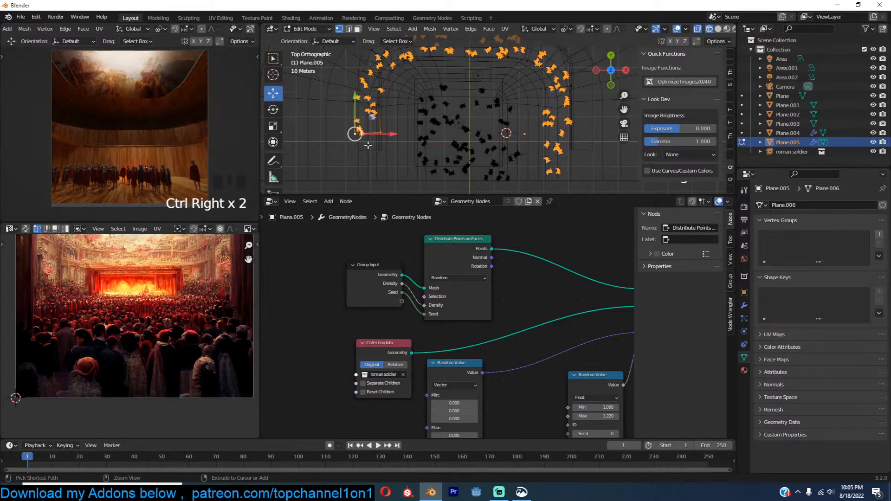
Step: Return to Object Mode with solid shading and select the U-shaped row of soldiers
key(Tab)
middle_drag(427, 137, 527, 68)
key(z)
click(540, 69)
scroll(544, 81, up, 4)
key(alt+a)
scroll(506, 99, down, 4)
click(534, 98)
click(539, 99)
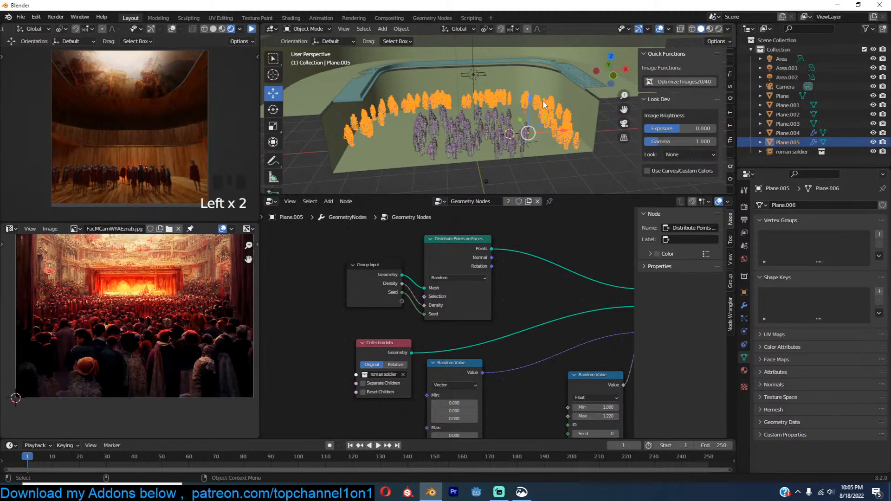
Step: Inspect the U-shaped row of soldiers in local view, and return to the full hall scene
key(KP_Divide)
scroll(552, 98, up, 2)
scroll(556, 99, down, 4)
mouse_move(556, 101)
middle_down()
mouse_move(509, 114)
mouse_move(479, 84)
mouse_move(496, 96)
mouse_move(541, 97)
middle_up()
key(alt+a)
scroll(505, 109, down, 3)
key(KP_Divide)
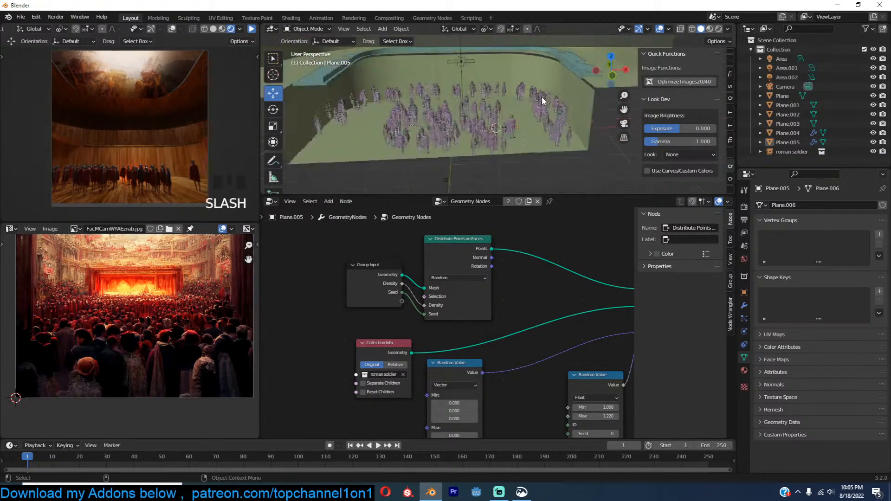
Step: Duplicate the U-shaped row of soldiers and raise the copy to the balcony level
click(547, 102)
key(shift+d)
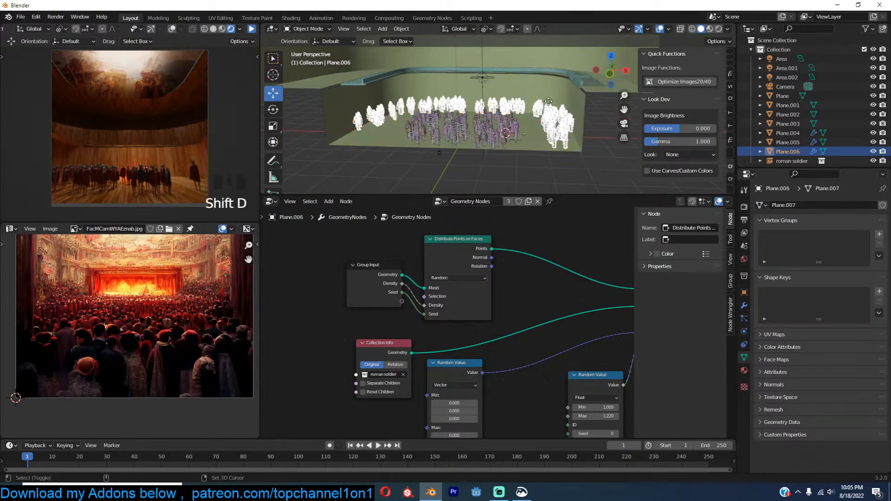
click(480, 110)
middle_drag(479, 108, 555, 114)
Step: Widen the raised crowd strip in Edit Mode by moving the vertices of both arms outward over the balcony
key(Tab)
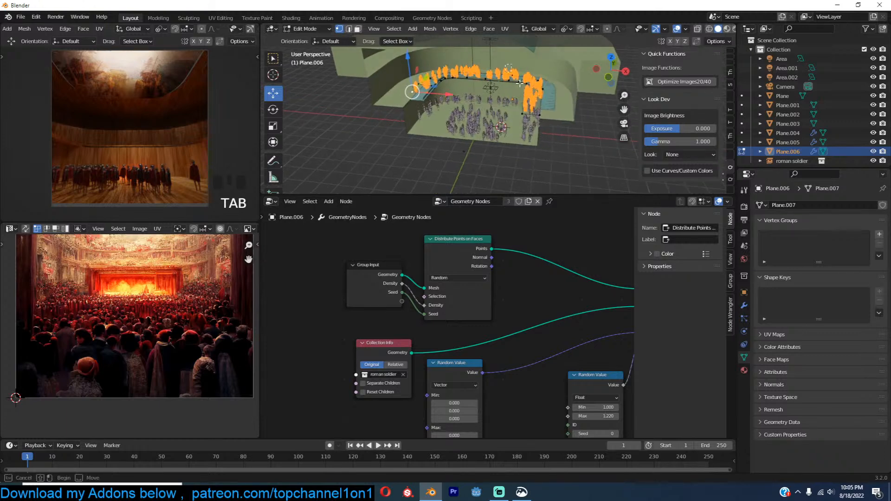
click(555, 114)
drag(554, 96, 575, 97)
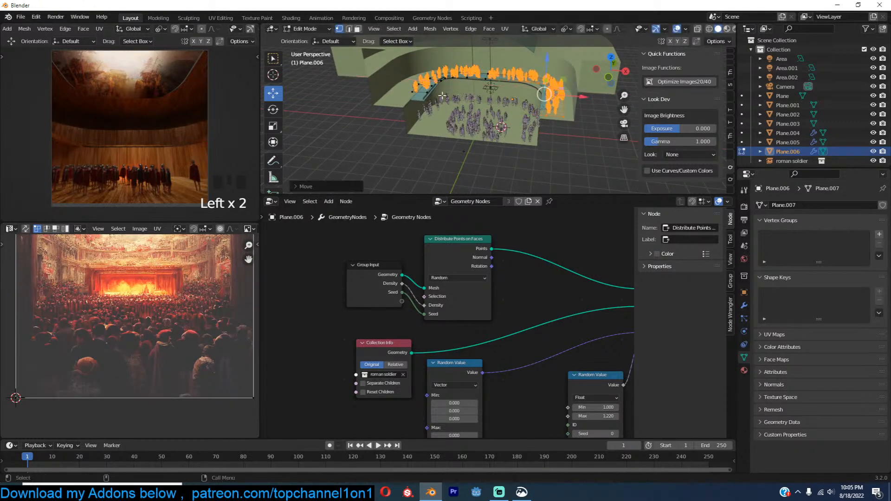
drag(399, 65, 488, 108)
shift+middle_drag(488, 107, 503, 106)
drag(502, 84, 424, 97)
ctrl+click(411, 104)
middle_drag(510, 89, 478, 88)
click(575, 111)
ctrl+click(580, 93)
drag(613, 95, 621, 97)
key(Tab)
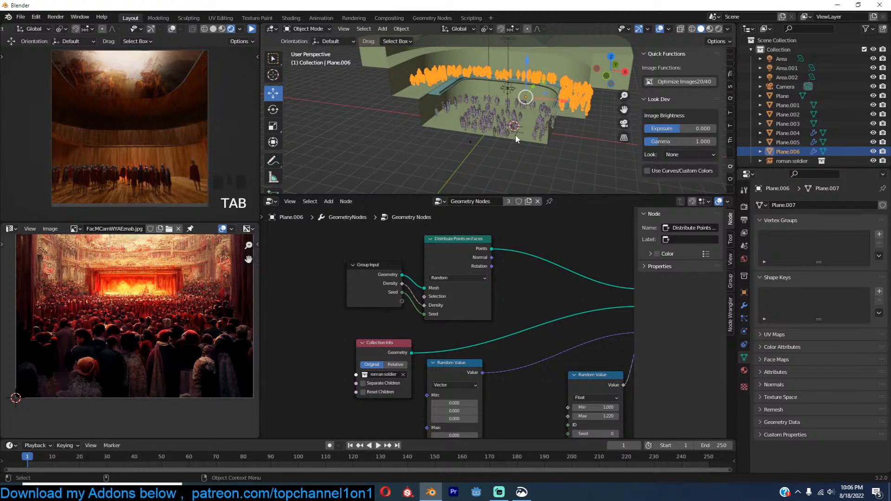
Step: Select the original roman soldier instance among the floor crowd and isolate it in local view
middle_drag(515, 135, 483, 131)
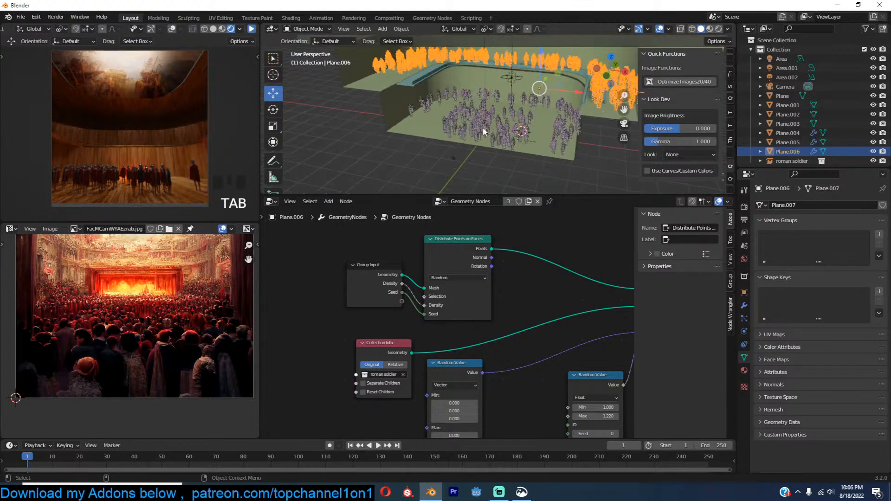
click(525, 132)
middle_drag(583, 132, 567, 141)
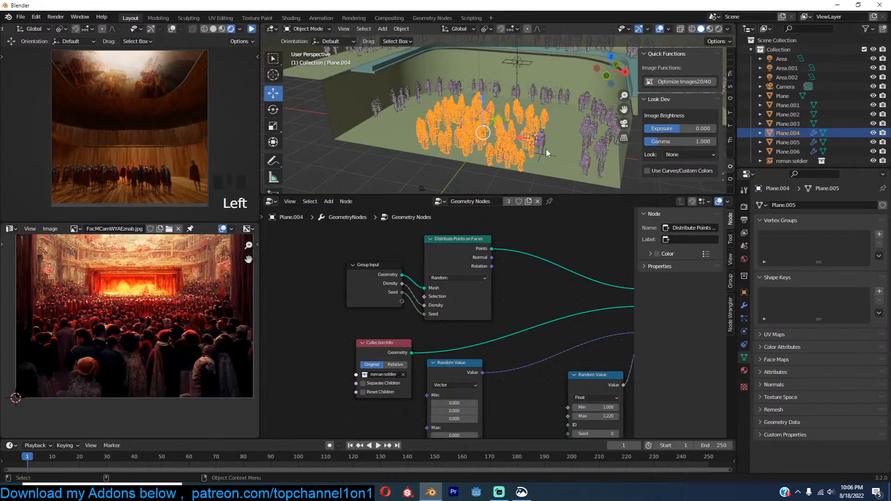
click(542, 148)
double_click(546, 147)
key(KP_Divide)
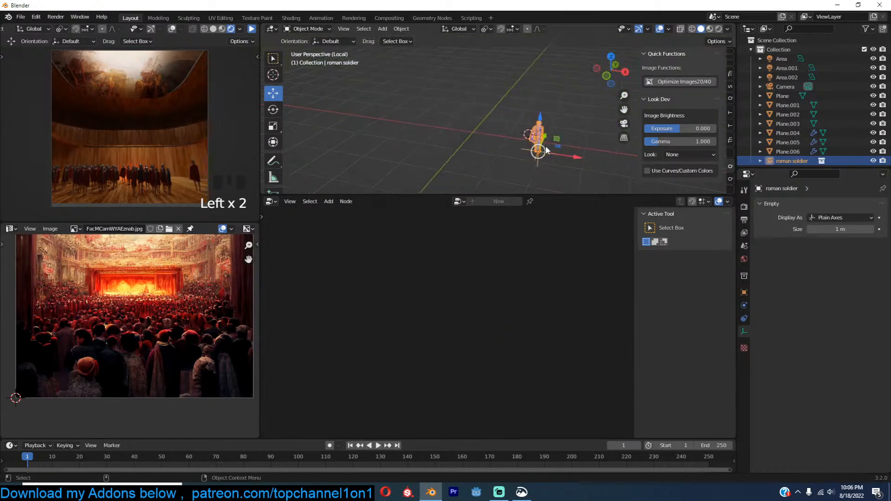
Step: Enlarge the 3D viewport and make the roman soldier asset local and editable
scroll(494, 160, up, 4)
mouse_move(495, 160)
middle_down()
mouse_move(573, 130)
mouse_move(497, 135)
mouse_move(555, 136)
mouse_move(500, 144)
middle_up()
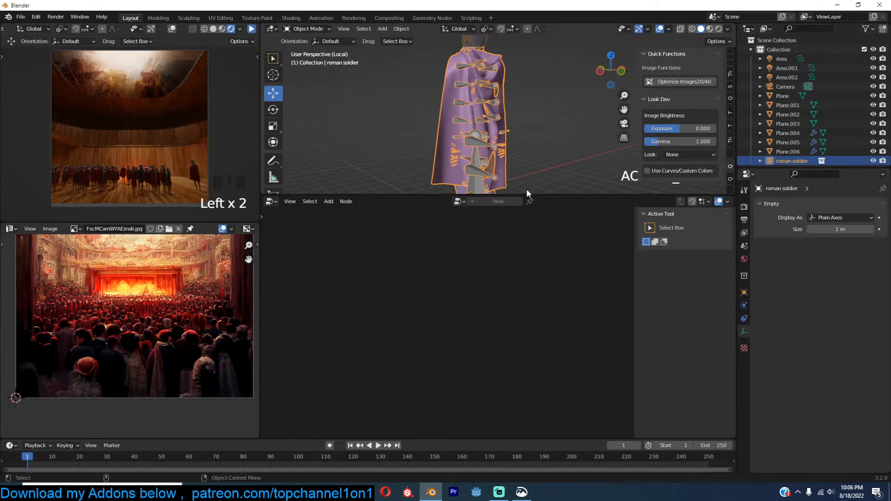
drag(533, 194, 541, 270)
middle_drag(468, 168, 549, 172)
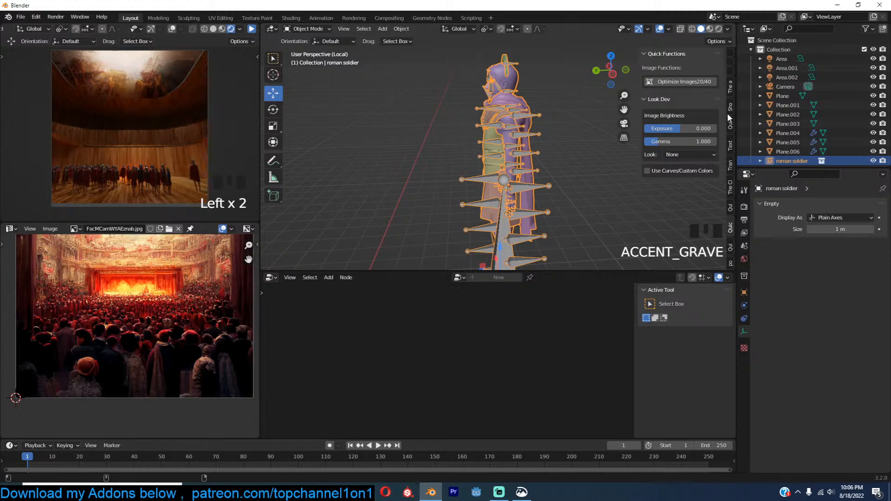
click(730, 88)
scroll(680, 210, down, 5)
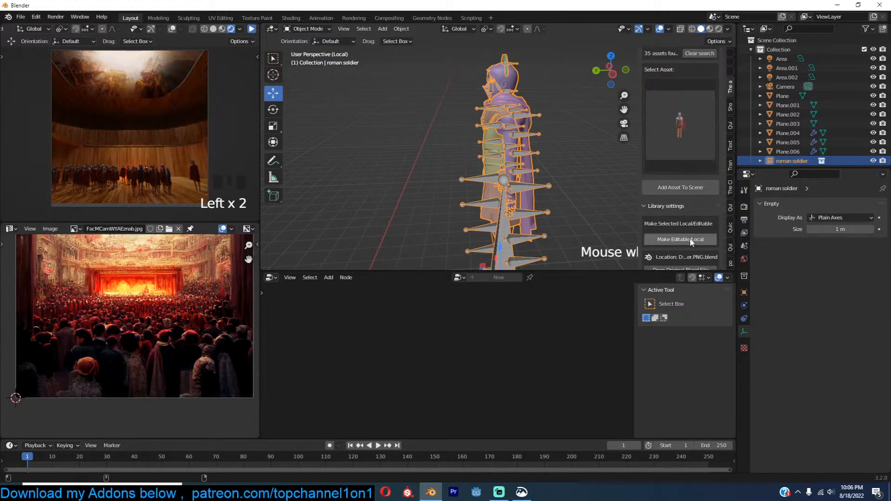
click(534, 100)
Step: Show the wireframe over the roman soldier's meshes
click(526, 113)
middle_drag(526, 113, 503, 122)
click(448, 120)
click(448, 120)
key(q)
click(507, 124)
Step: Hide the soldier's armature and open the modifier settings of the cape
scroll(557, 135, up, 3)
click(528, 124)
key(h)
click(503, 123)
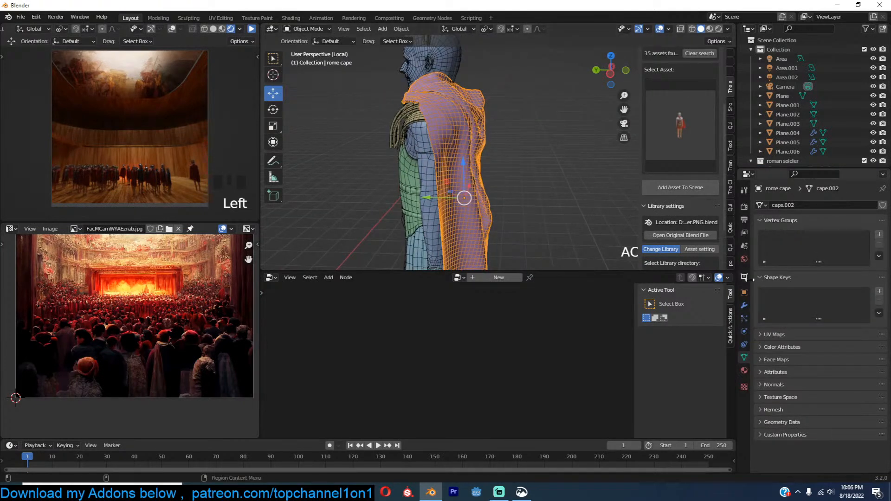
click(743, 305)
click(826, 205)
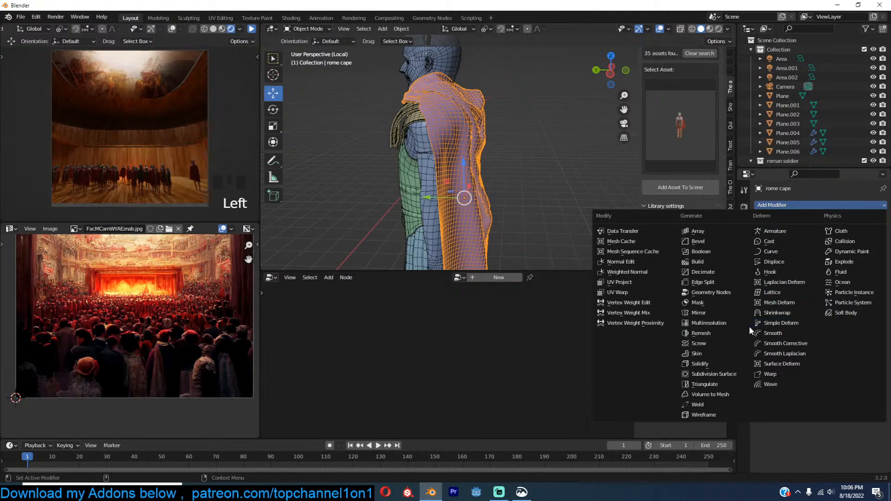
click(774, 261)
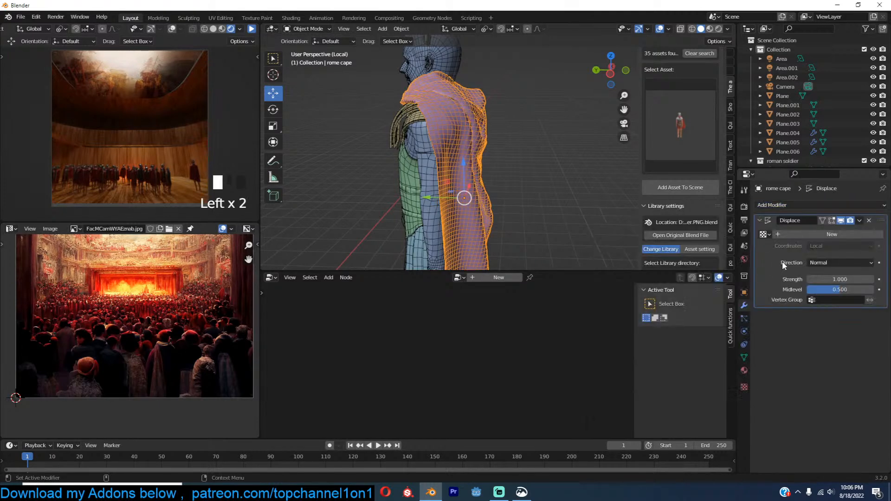
click(867, 221)
Step: Add a Decimate modifier with a ratio of 0.1 to the cape and apply it
click(844, 205)
click(710, 271)
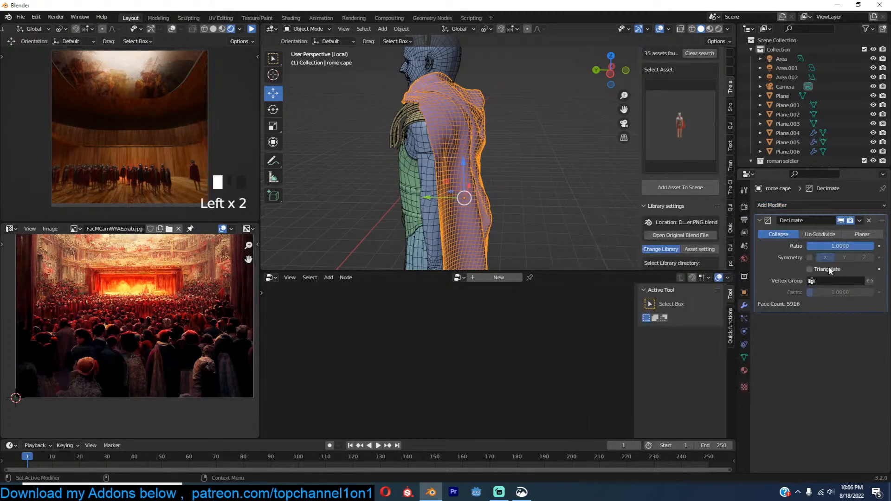
double_click(856, 247)
text(.1)
click(856, 246)
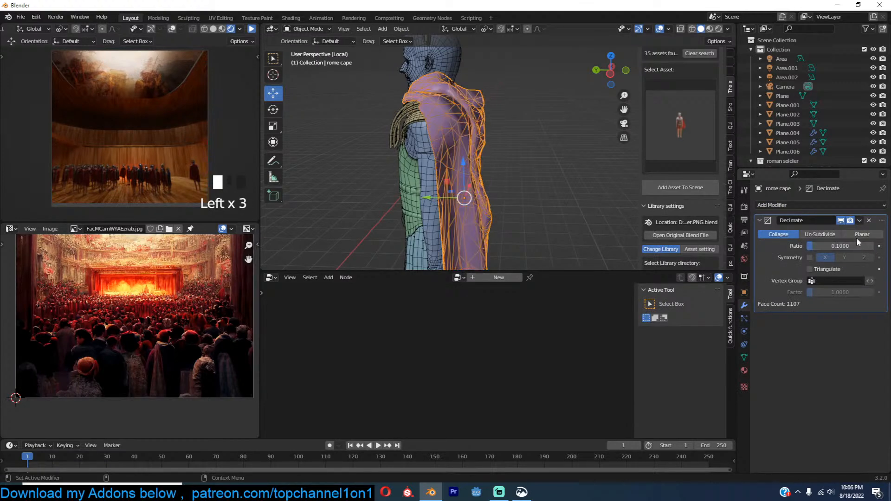
key(ctrl+a)
Step: Apply the breastplate's Mirror modifier, and add and apply a Decimate modifier with a ratio of 0.5
middle_drag(522, 200, 590, 183)
click(569, 166)
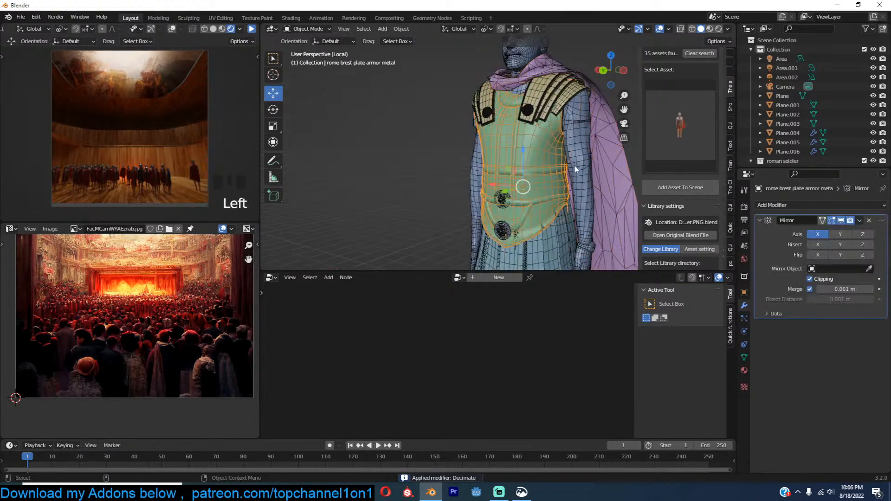
key(ctrl+a)
click(837, 206)
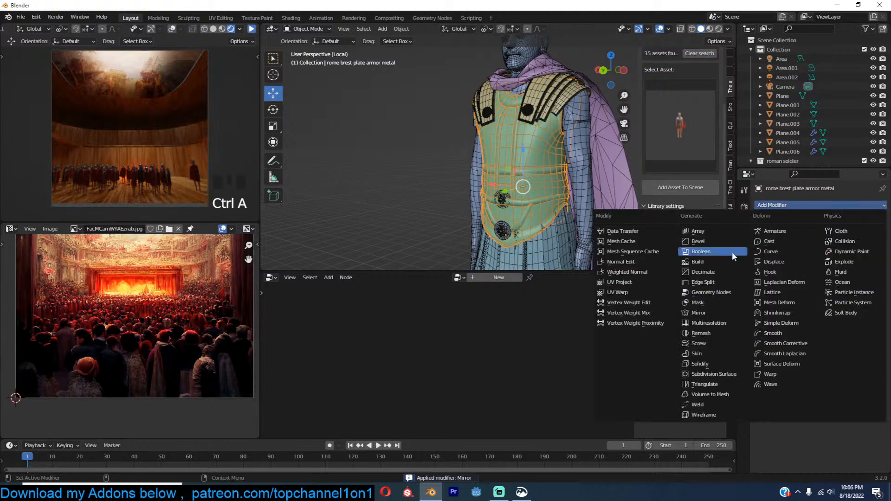
click(700, 272)
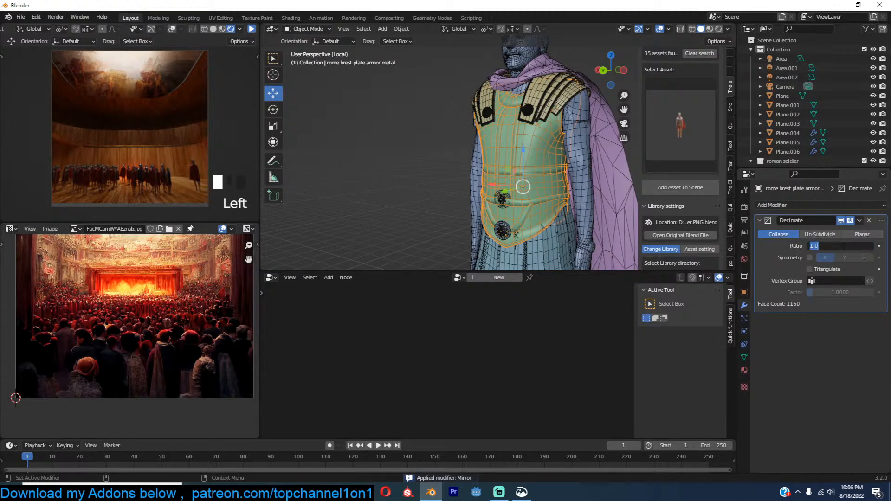
text(.1)
click(842, 245)
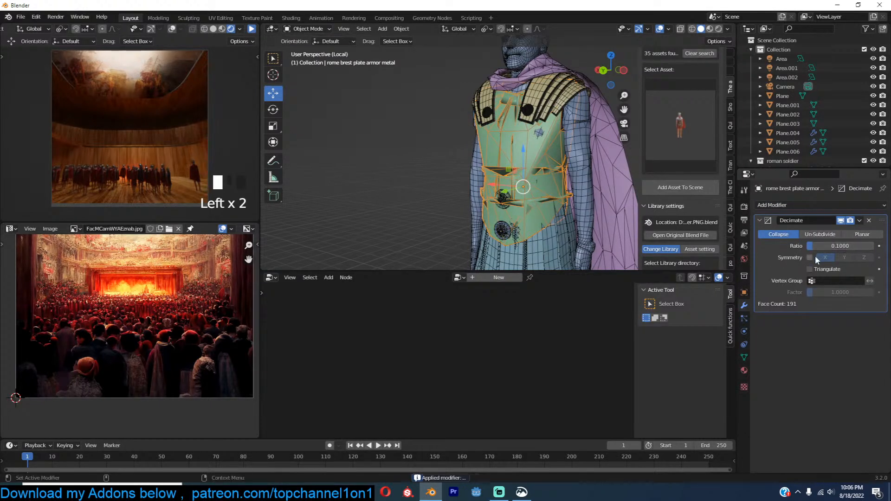
click(832, 247)
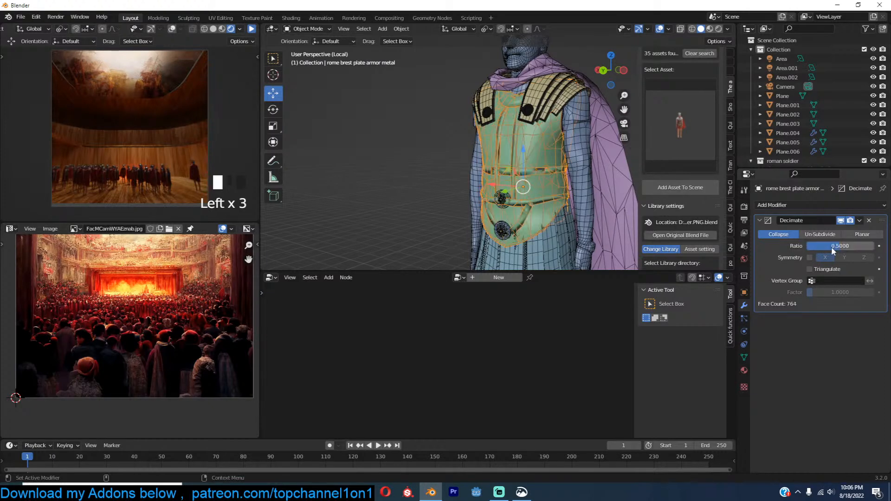
key(ctrl+a)
Step: Apply the Armature modifier on the soldier's body, and add and apply a Decimate modifier with a ratio of 0.1
scroll(505, 152, up, 3)
shift+middle_drag(511, 141, 509, 108)
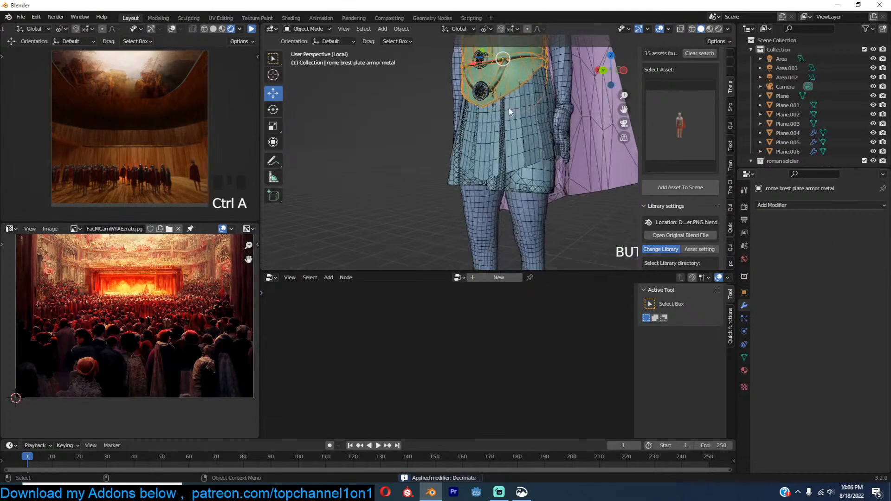
click(535, 226)
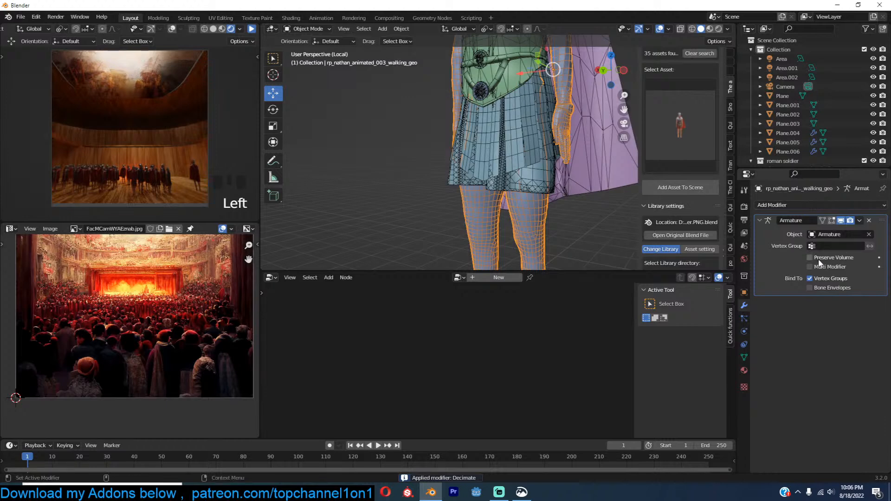
key(ctrl+a)
click(854, 207)
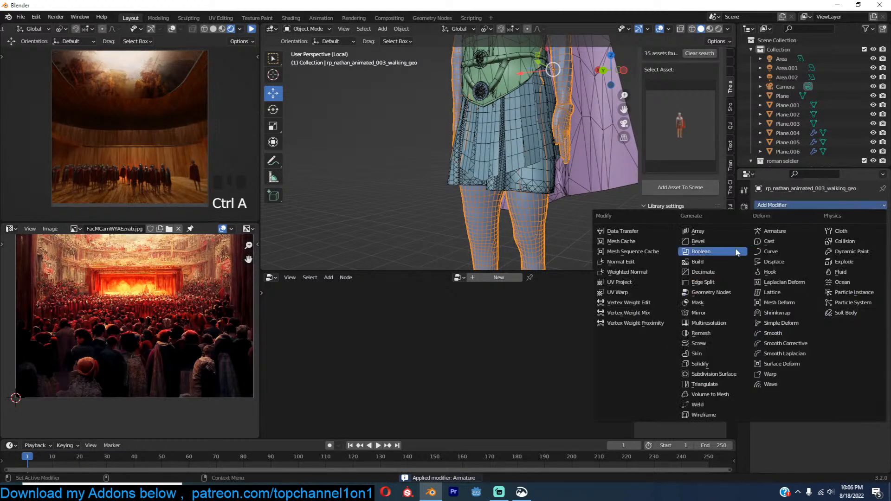
click(729, 270)
click(823, 245)
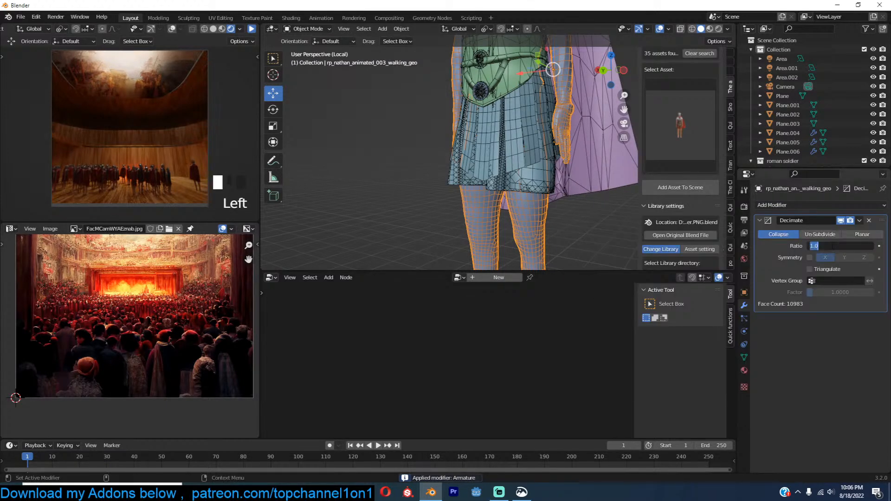
key(Return)
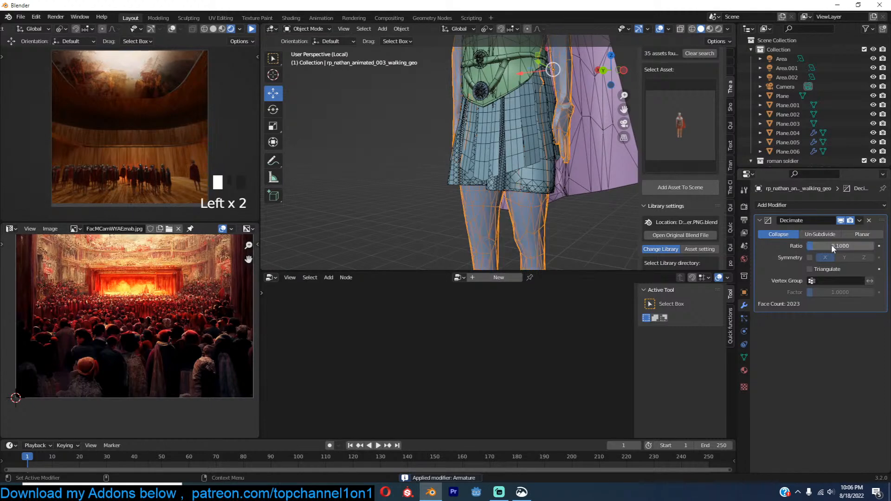
key(ctrl+a)
Step: Apply the skirt's Collision modifier, and add and apply a Decimate modifier with a ratio of 0.1
shift+middle_drag(497, 188, 491, 243)
click(504, 214)
mouse_move(504, 214)
middle_down()
mouse_move(500, 190)
mouse_move(507, 226)
middle_up()
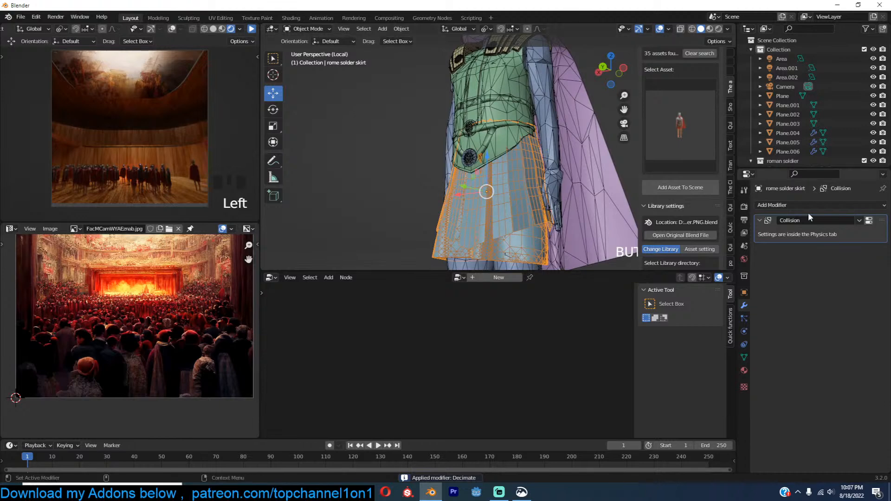
key(ctrl+a)
click(824, 205)
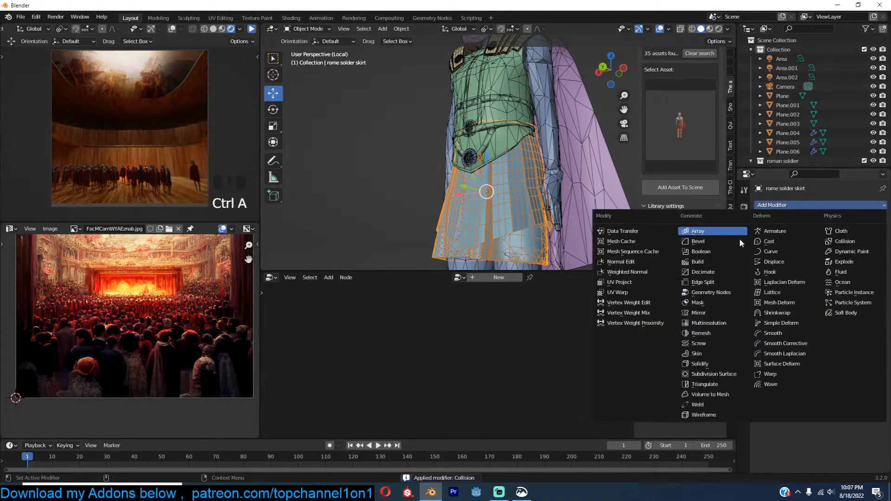
click(711, 267)
double_click(838, 247)
text(.1)
key(Return)
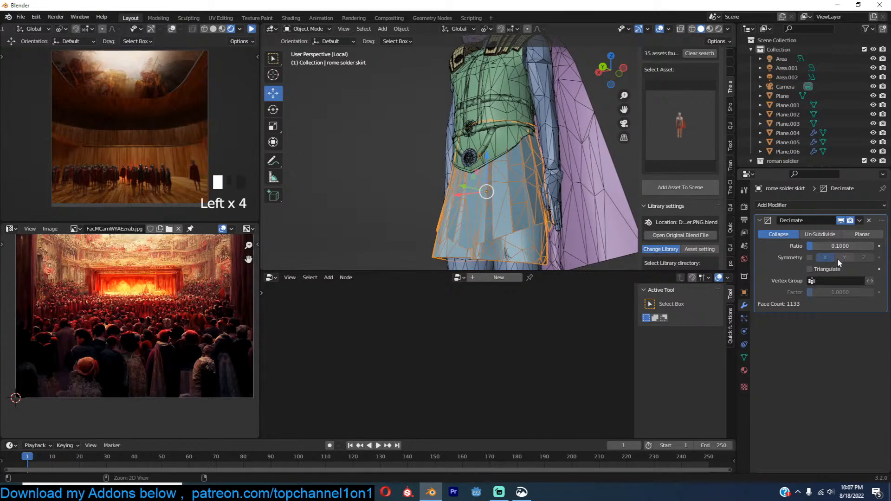
key(ctrl+a)
Step: Apply the shoulder plate's Mirror modifier and remove its Subdivision, Solidify and Bevel modifiers
middle_drag(519, 175, 451, 146)
click(449, 157)
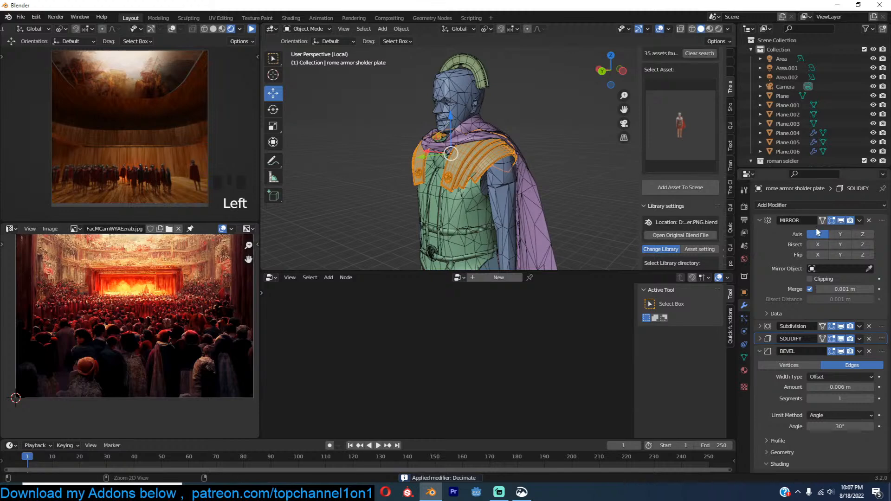
key(ctrl+a)
click(869, 220)
click(869, 221)
click(869, 220)
Step: Exclude the roman soldier collection from the view layer and exit local view
scroll(476, 157, down, 6)
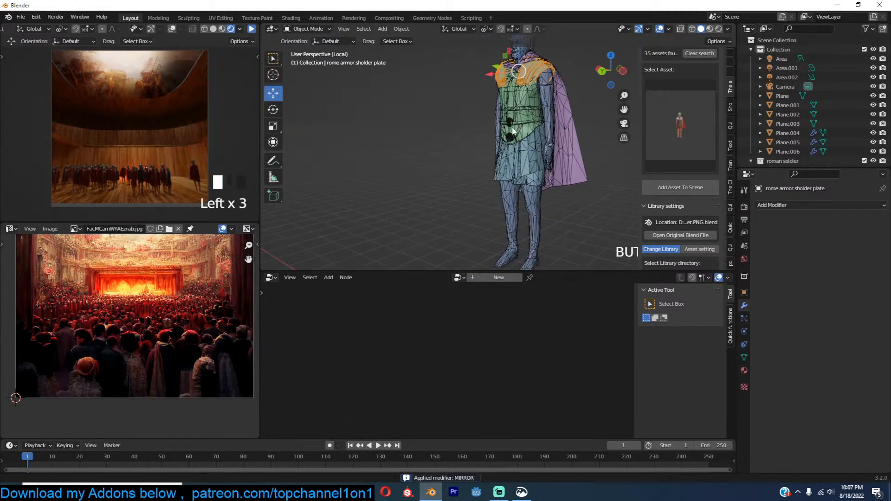
middle_drag(465, 72, 461, 105)
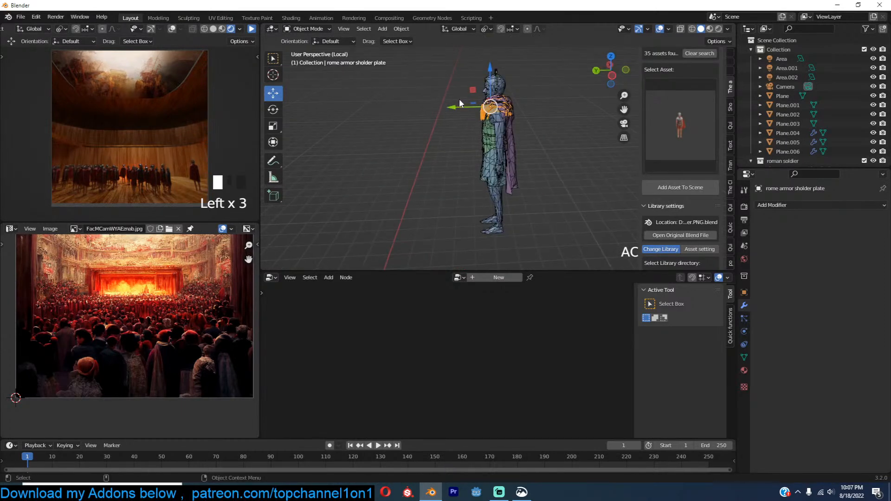
scroll(783, 145, down, 3)
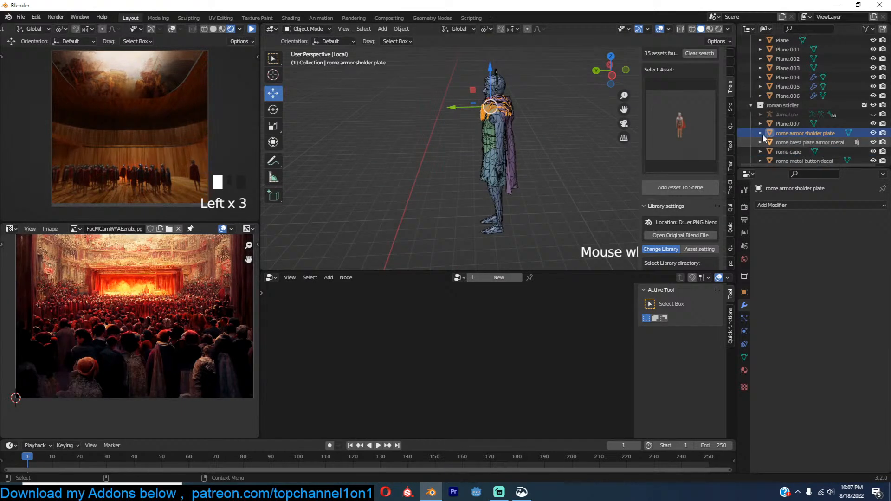
click(749, 104)
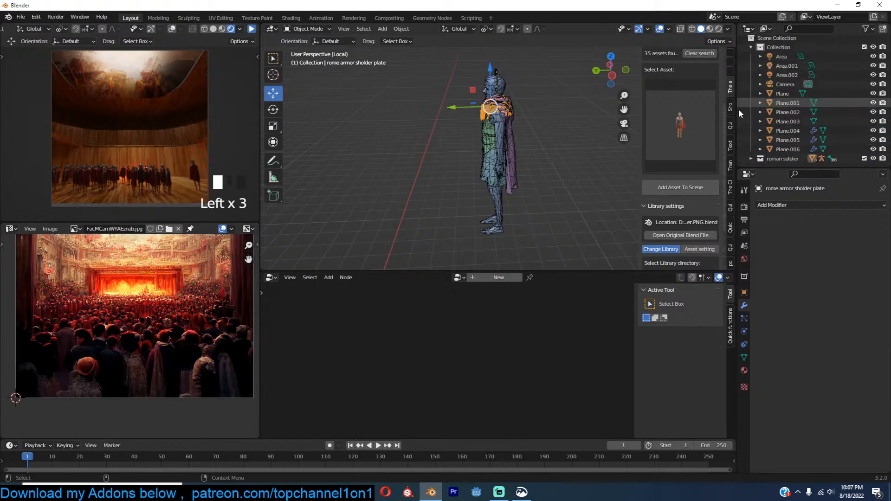
click(864, 159)
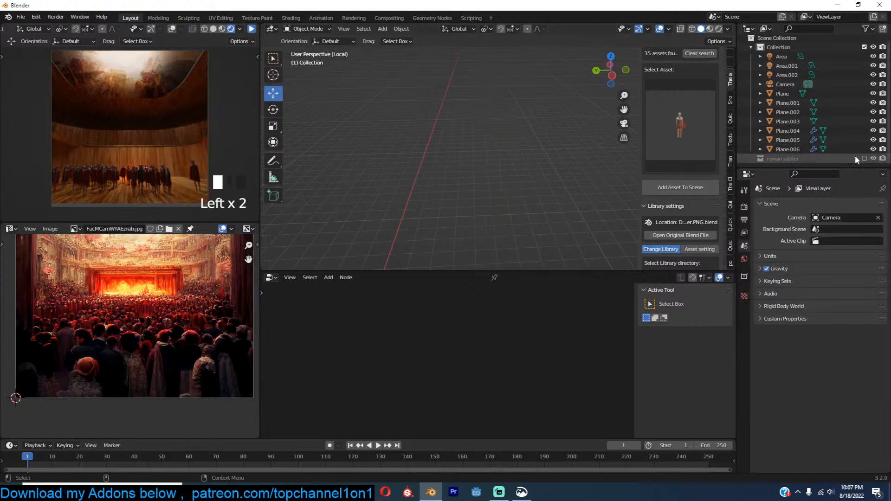
key(slash)
Step: Select the floor's soldier crowd and include the roman soldier collection in the view layer again
click(535, 177)
middle_drag(535, 176, 563, 161)
scroll(557, 157, up, 6)
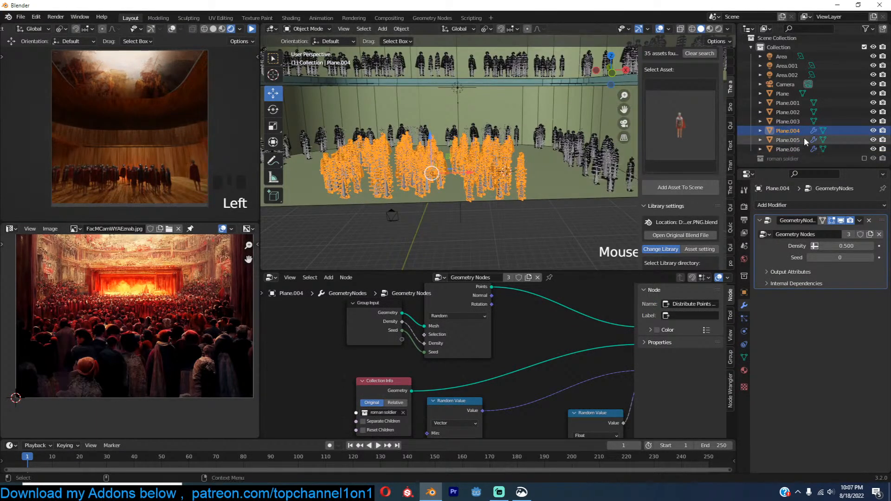
click(863, 158)
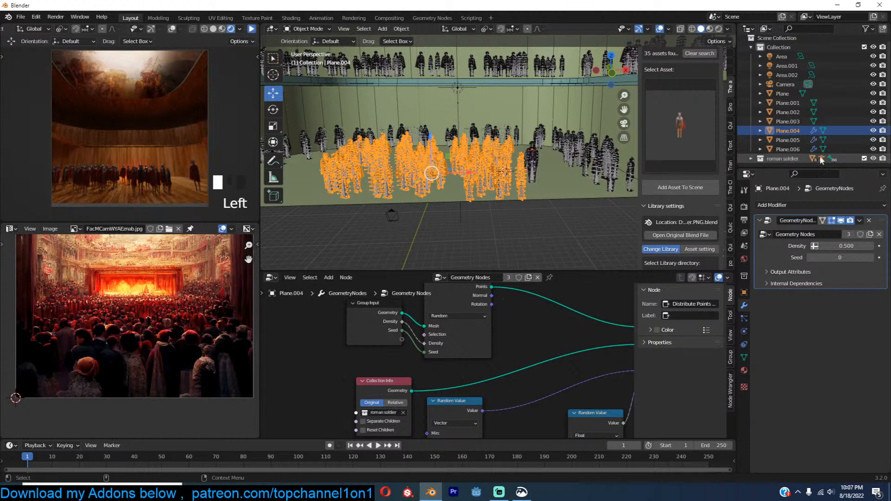
Step: Join all of the soldier's meshes in the roman soldier collection into Plane.007, leaving out the armature
scroll(833, 152, down, 2)
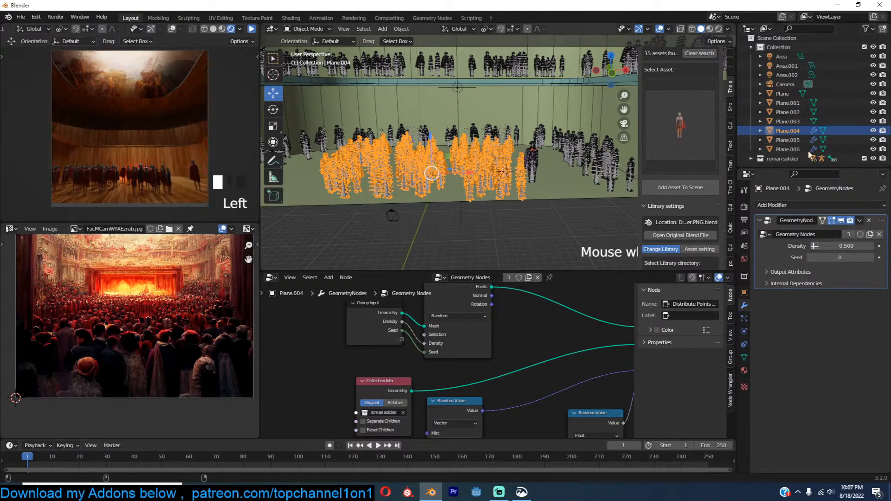
scroll(815, 151, down, 1)
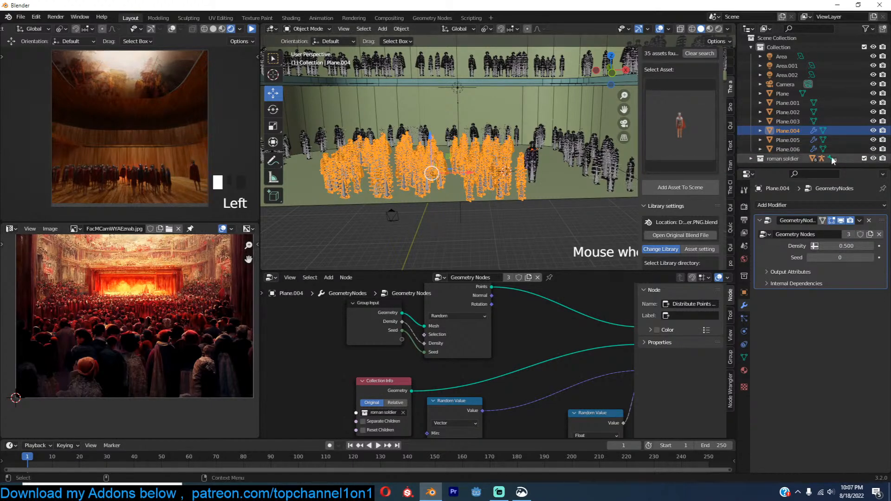
click(751, 159)
scroll(789, 139, down, 3)
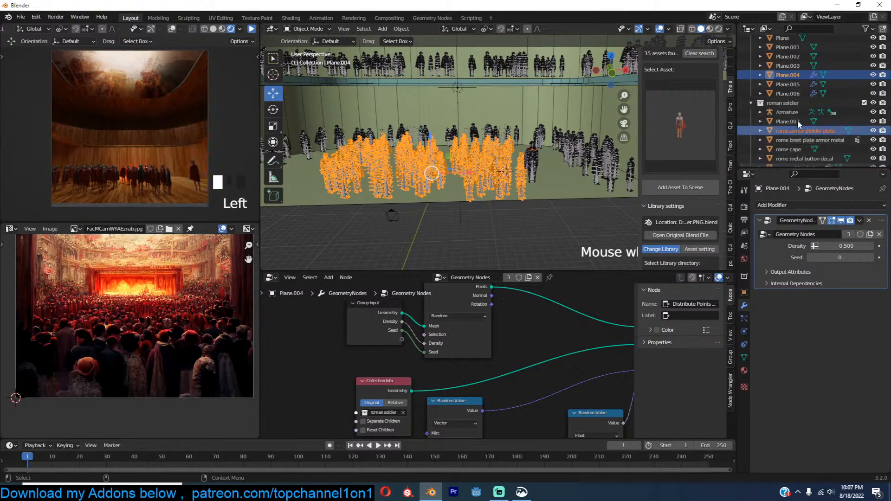
click(791, 121)
scroll(796, 137, down, 2)
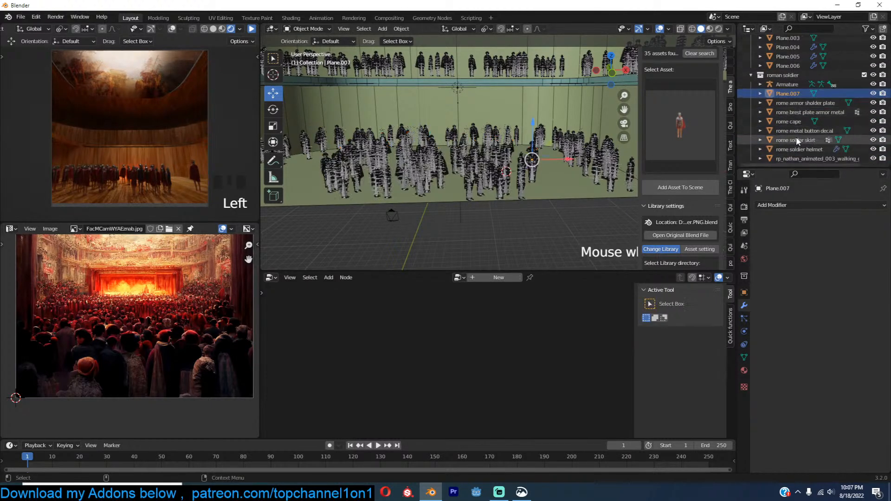
shift+click(798, 151)
shift+click(797, 154)
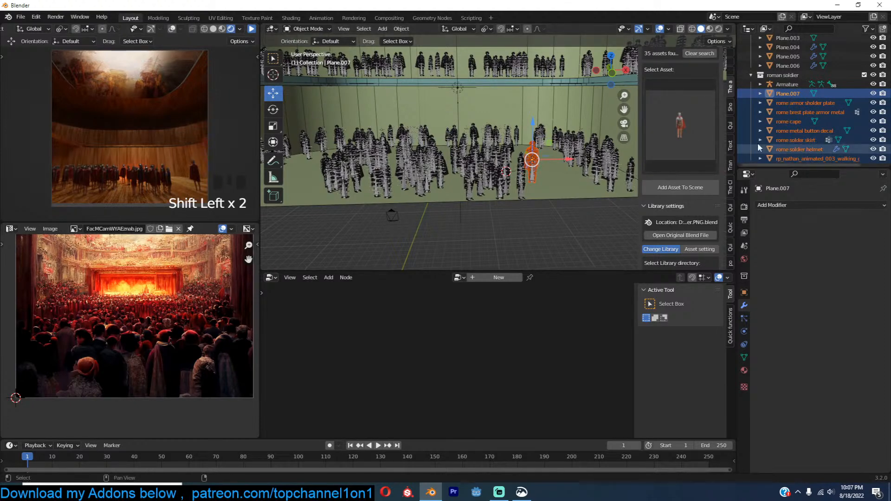
key(ctrl+j)
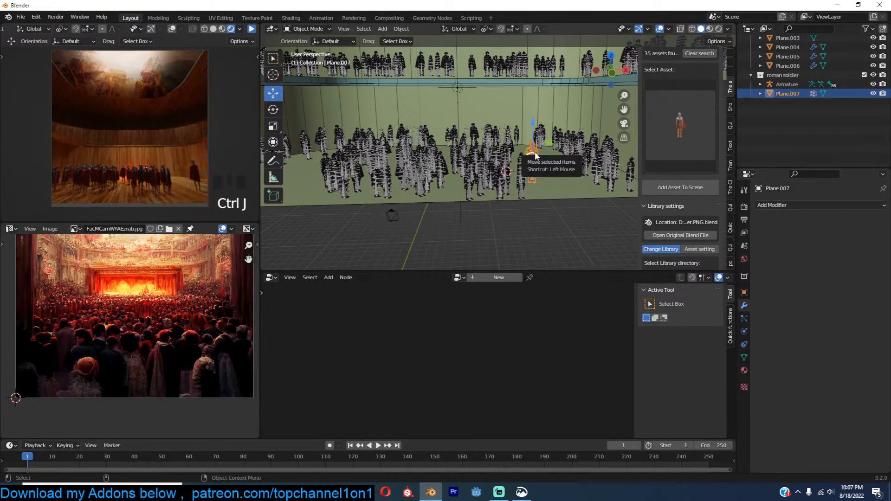
Step: Turn off the wireframe display over the soldiers in the 3D viewport
key(KP_Decimal)
middle_drag(535, 151, 500, 181)
scroll(513, 183, up, 6)
key(q)
click(500, 181)
scroll(534, 173, down, 8)
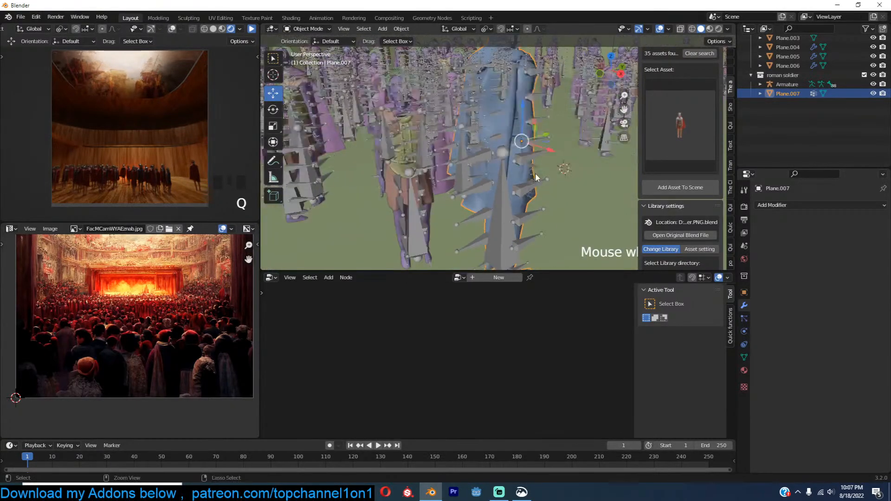
Step: Start saving the file and create a new folder named rome in D:\models\2022\august
key(ctrl+s)
click(338, 116)
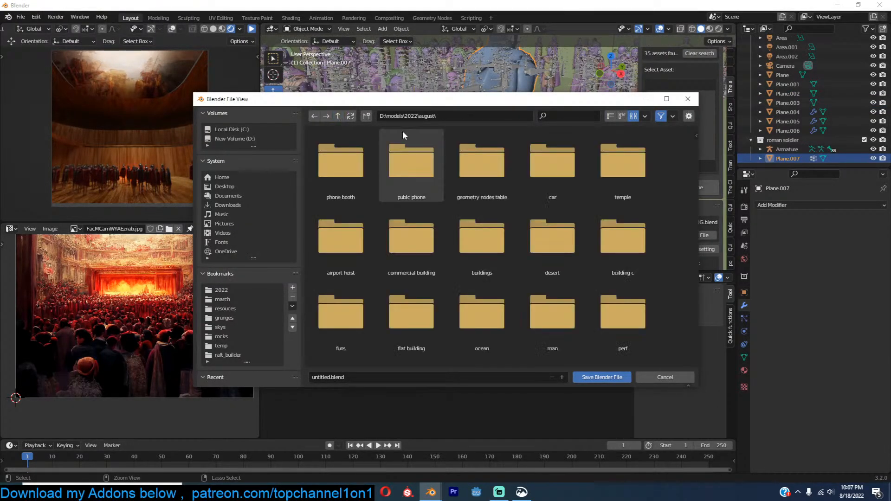
click(367, 116)
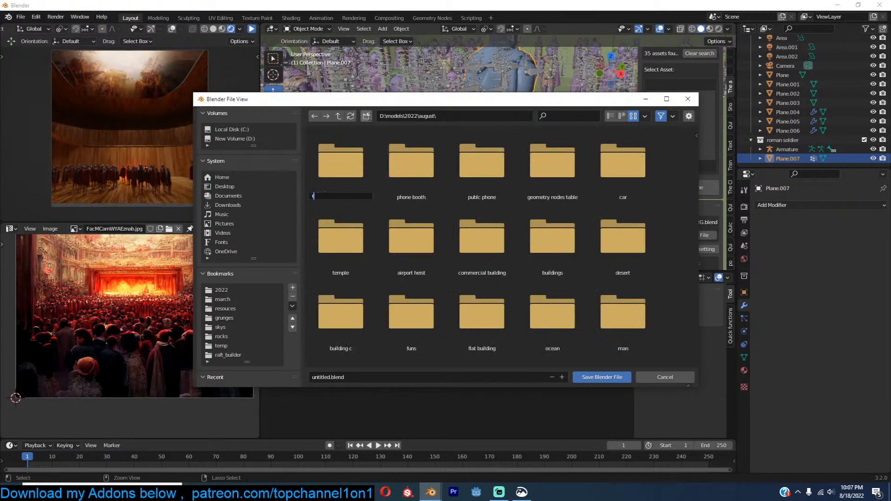
text(rome)
key(Return)
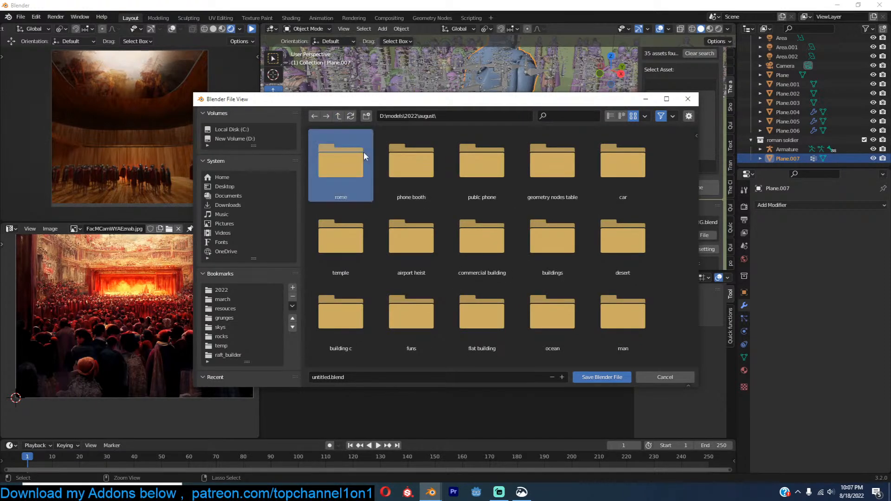
Step: Save the file as rome.blend inside the rome folder
double_click(363, 151)
click(419, 377)
text(rome)
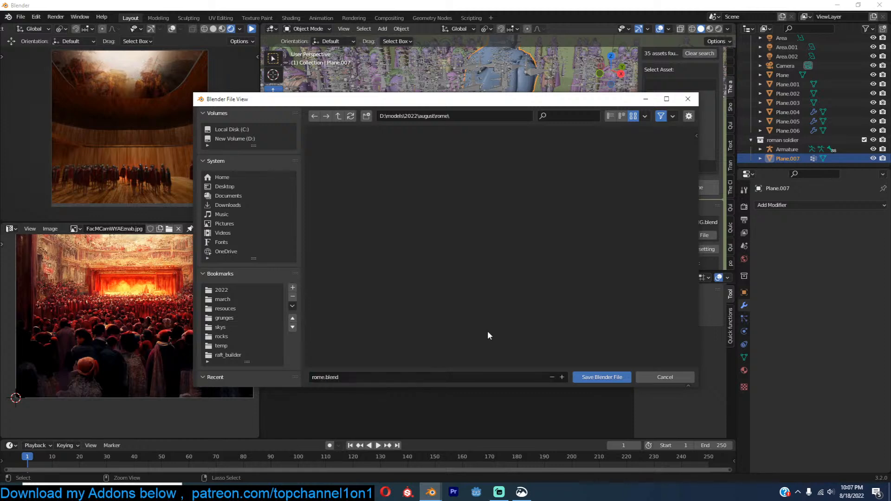
click(612, 375)
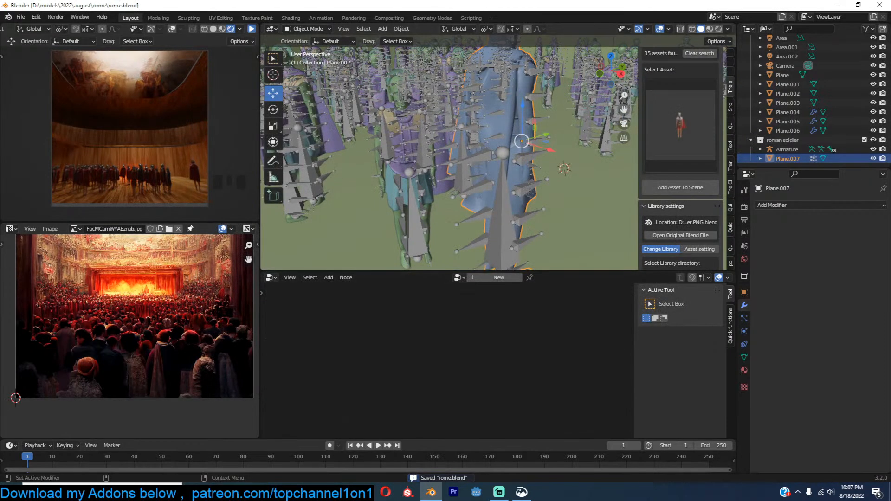
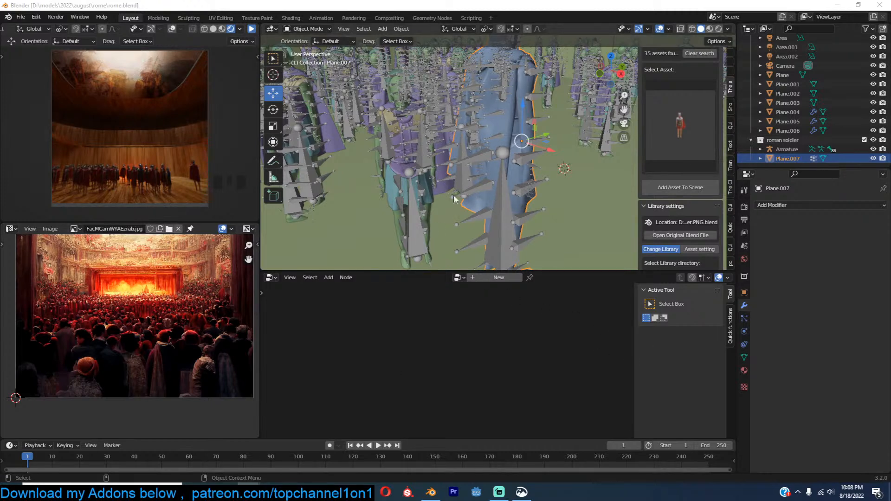
Step: Make the floor's soldier crowd, Plane.004, the active object and deselect everything
click(483, 190)
middle_drag(518, 167, 482, 170)
click(474, 141)
click(452, 140)
key(alt+a)
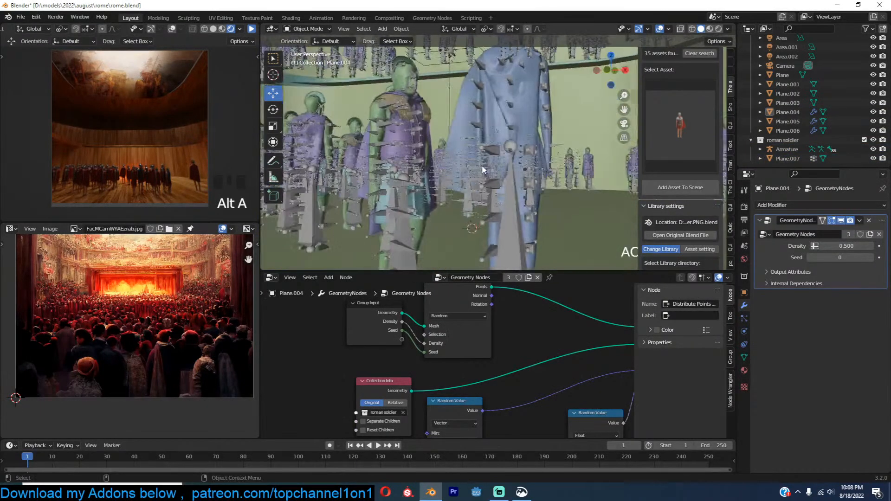
Step: Make the soldier mesh Plane.007 in the roman soldier collection the active object
click(532, 136)
middle_drag(581, 163, 451, 171)
click(784, 204)
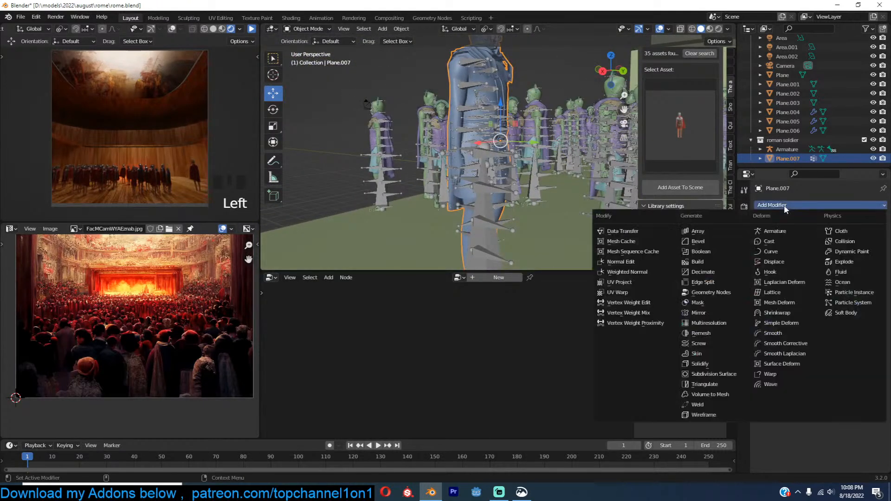
click(759, 261)
click(859, 220)
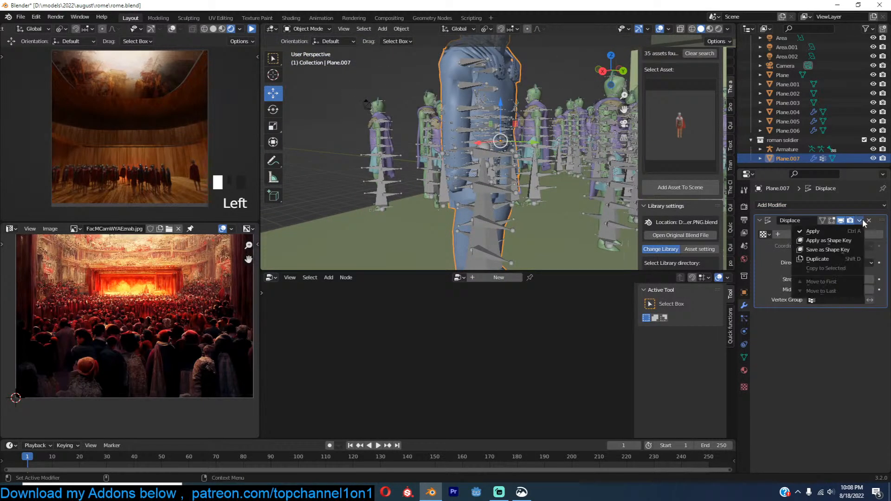
click(867, 220)
Step: Add a Decimate modifier to the soldier mesh Plane.007, edit its collapse ratio and apply the modifier
click(861, 205)
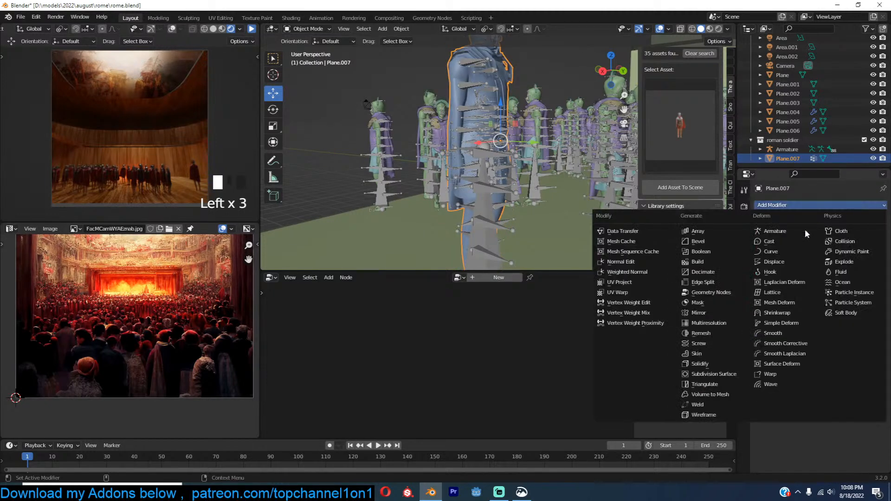
click(714, 272)
double_click(844, 246)
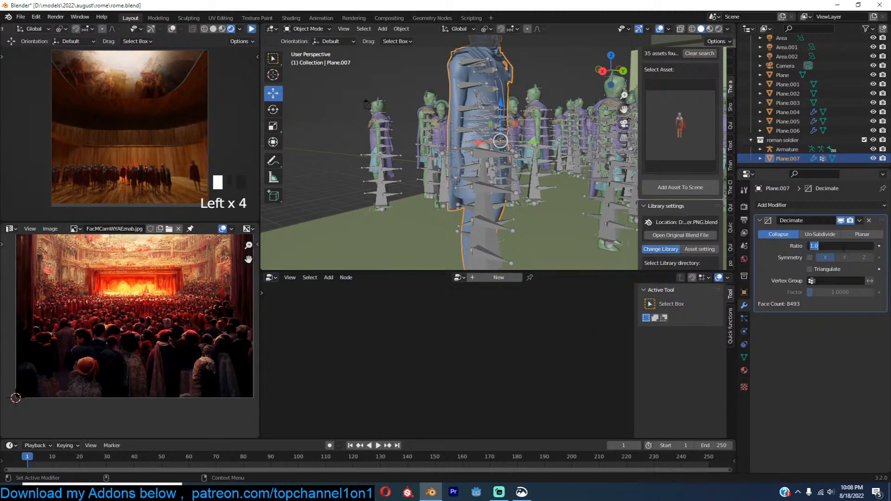
key(Return)
key(ctrl+a)
Step: Exclude the roman soldier collection from the view layer, check the hall through the camera and include the collection again
scroll(498, 153, down, 4)
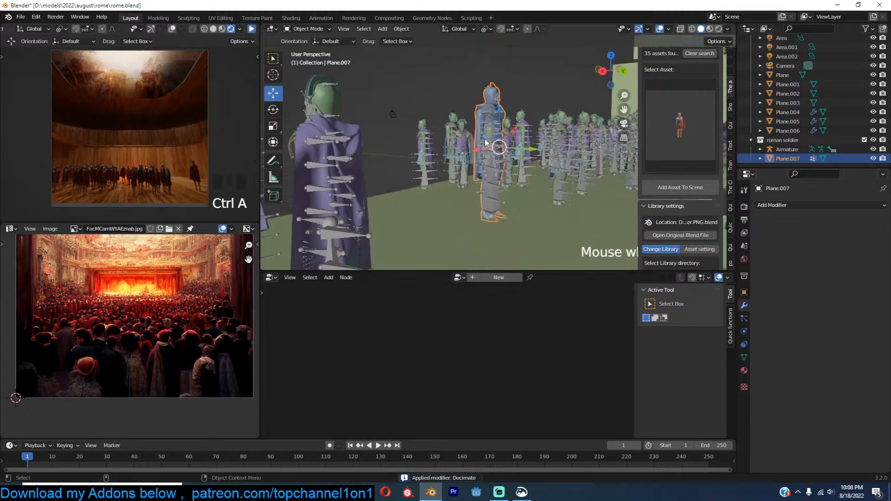
click(864, 140)
middle_drag(594, 167, 569, 169)
key(KP_0)
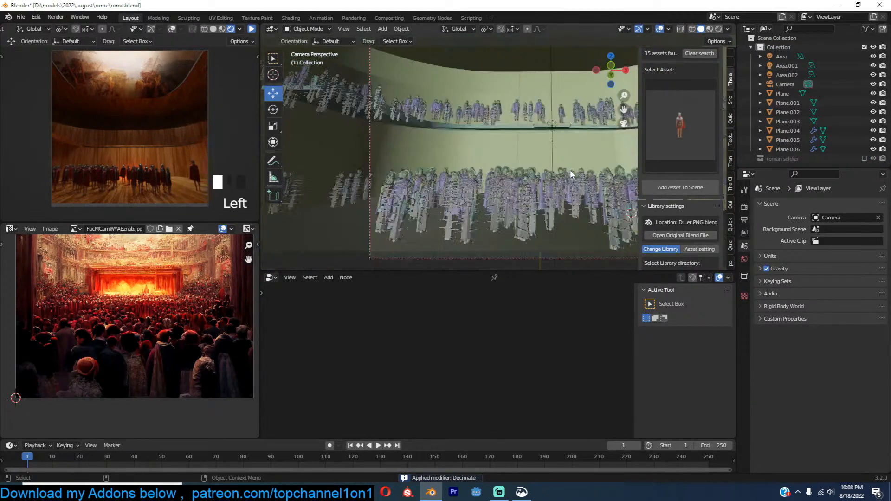
click(864, 158)
shift+middle_drag(524, 210, 492, 198)
Step: Delete the Armature from the roman soldier collection
scroll(679, 163, down, 3)
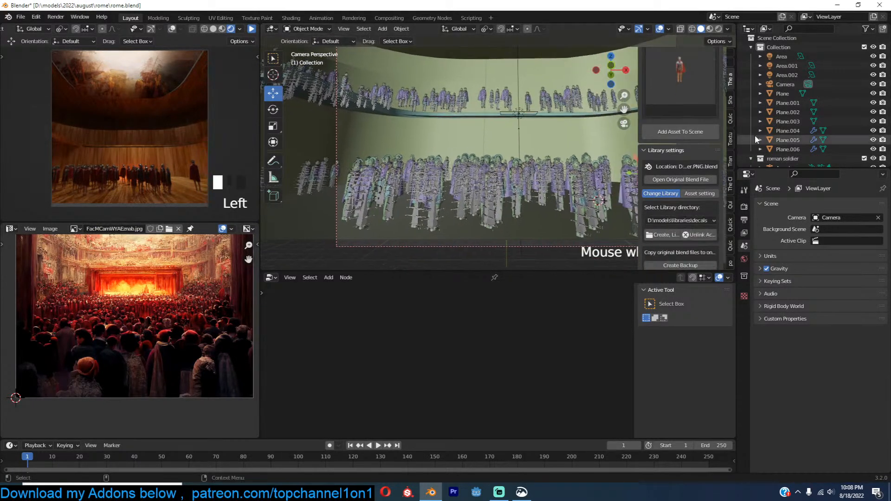
scroll(766, 146, down, 1)
key(x)
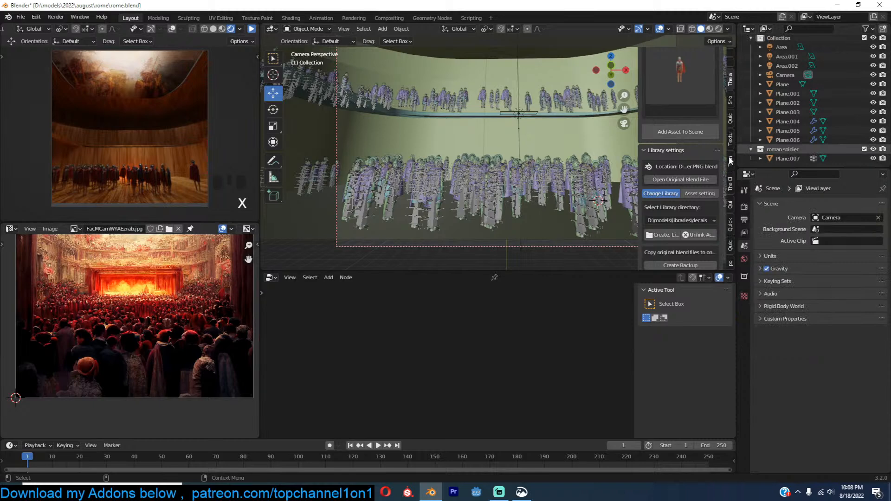
Step: Disconnect the Collection Info geometry from the floor crowd's Instance on Points node and reconnect it to the Instance input
click(568, 176)
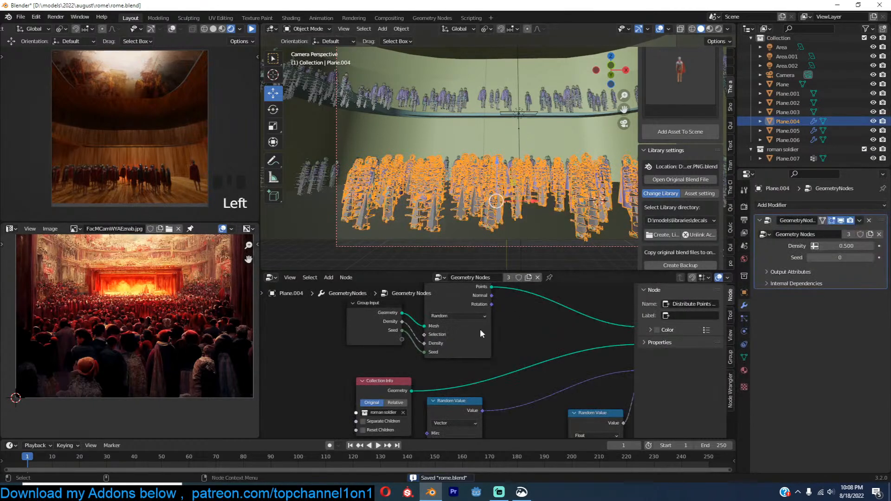
scroll(510, 322, down, 2)
scroll(464, 325, up, 3)
drag(507, 344, 349, 384)
drag(277, 392, 510, 351)
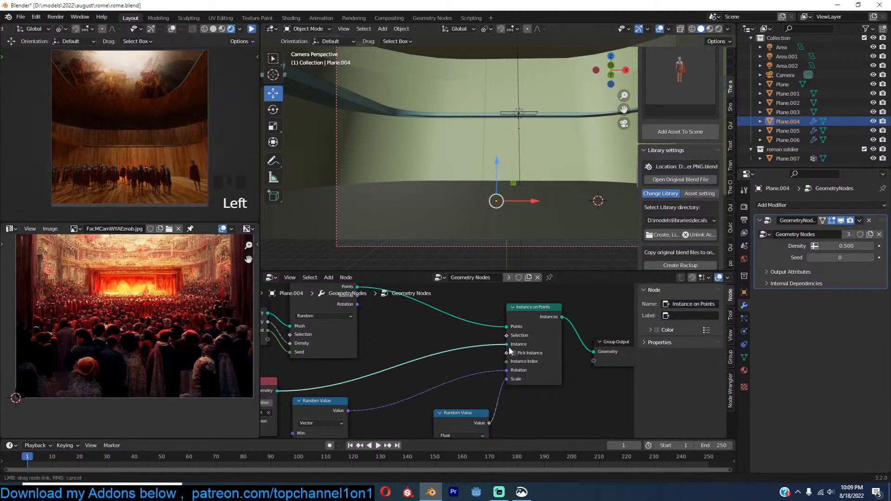
Step: Deselect everything and save the file
click(523, 213)
key(alt+a)
key(ctrl+s)
Step: Delete the roman soldier collection while keeping its mesh Plane.007 in the scene
click(779, 158)
key(Left)
key(Left)
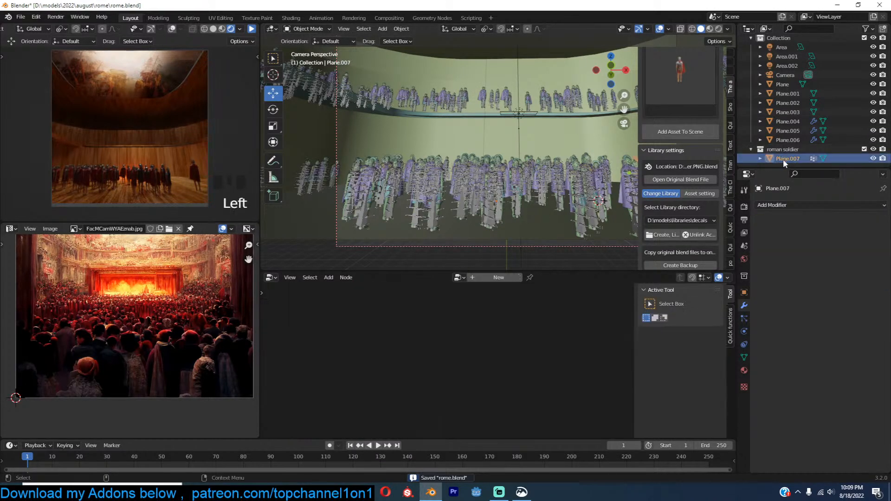
click(786, 148)
key(Delete)
Step: Rename the Plane.007 object as soldier
click(775, 150)
double_click(777, 158)
text(soldier)
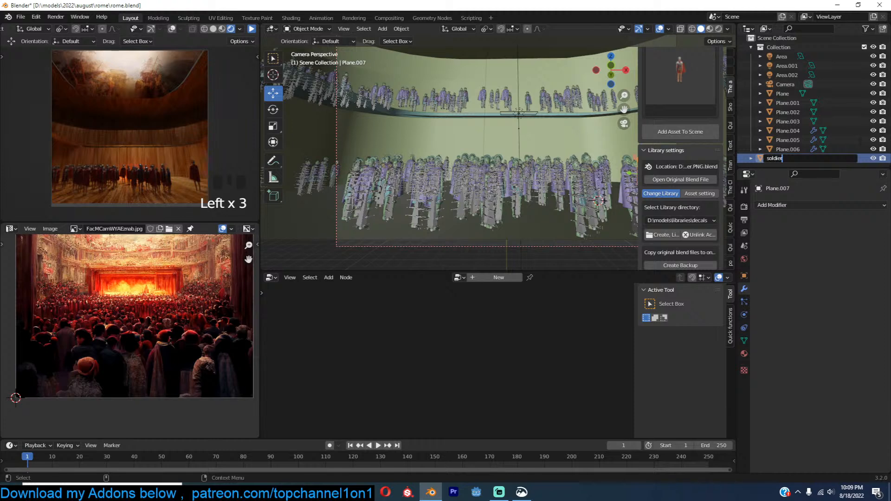
click(808, 216)
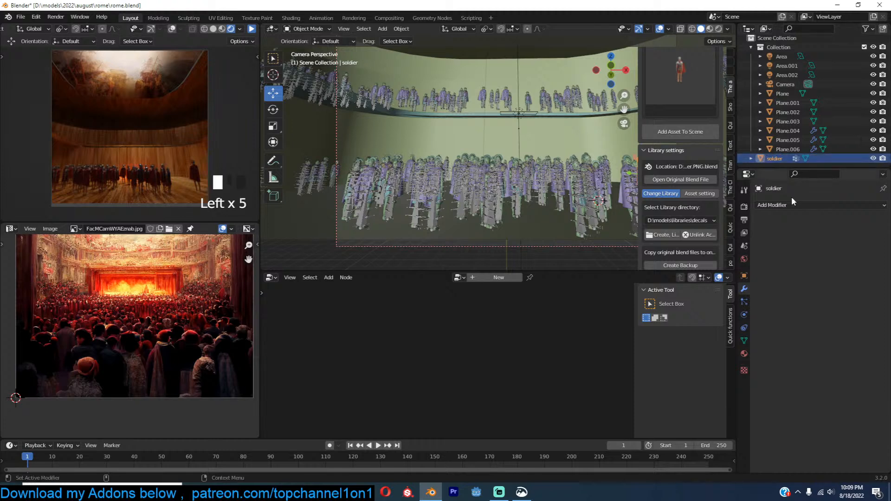
Step: Delete the Collection Info node from the node tree of the floor crowd Plane.004
scroll(593, 197, down, 2)
scroll(593, 197, up, 2)
shift+middle_drag(599, 194, 539, 175)
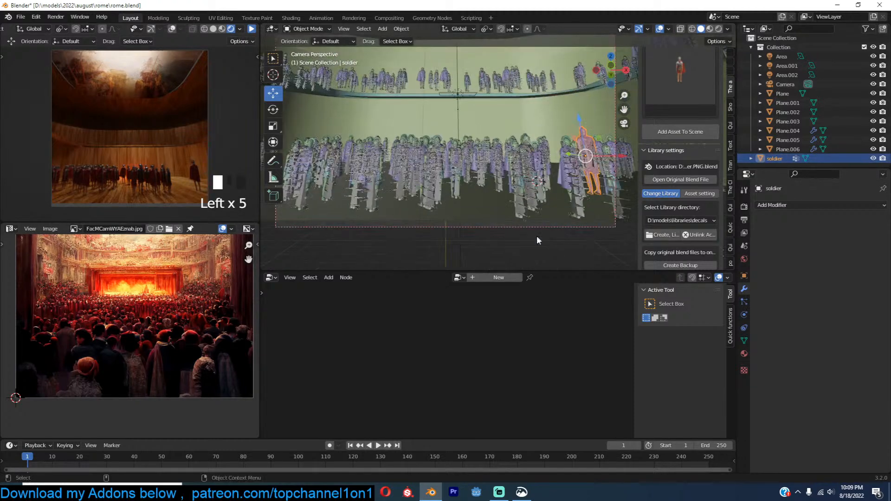
click(546, 219)
scroll(488, 333, up, 3)
click(383, 364)
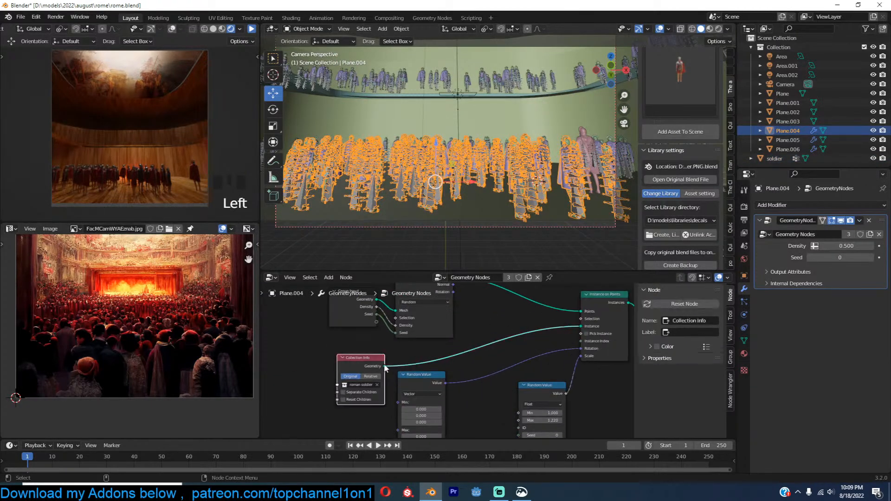
key(x)
Step: Add an Object Info node for the soldier object and connect its Geometry output to the Instance input of Instance on Points
drag(774, 159, 344, 357)
drag(392, 390, 586, 327)
scroll(430, 374, down, 1)
Step: Insert a Transform node between Object Info and Instance on Points and reduce its scale on all axes to shrink the soldiers
click(430, 374)
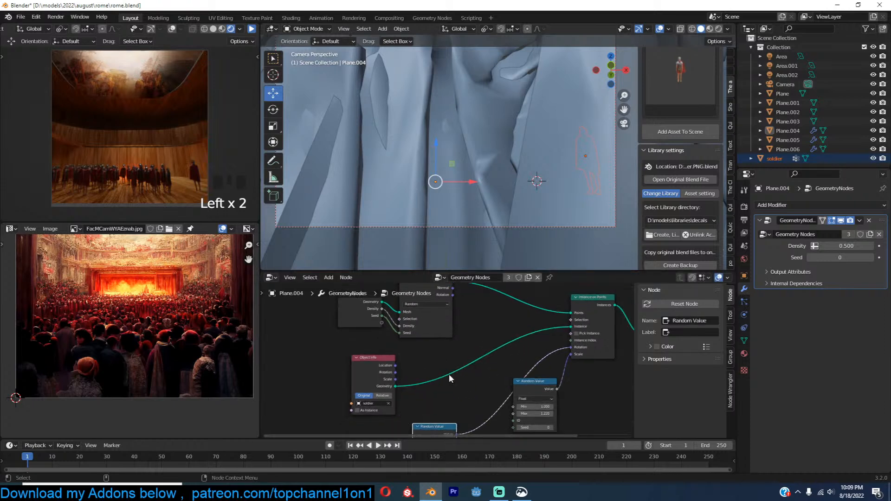
scroll(459, 334, down, 2)
key(shift+a)
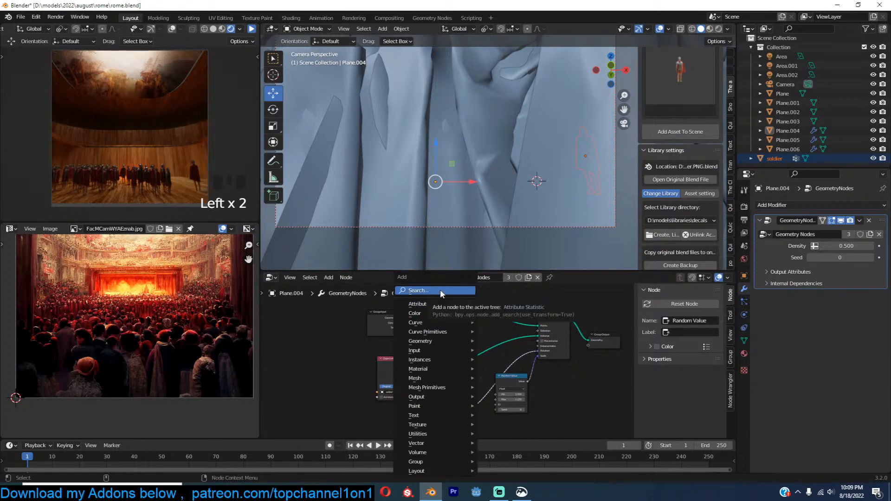
click(440, 289)
text(tra)
key(Return)
click(464, 355)
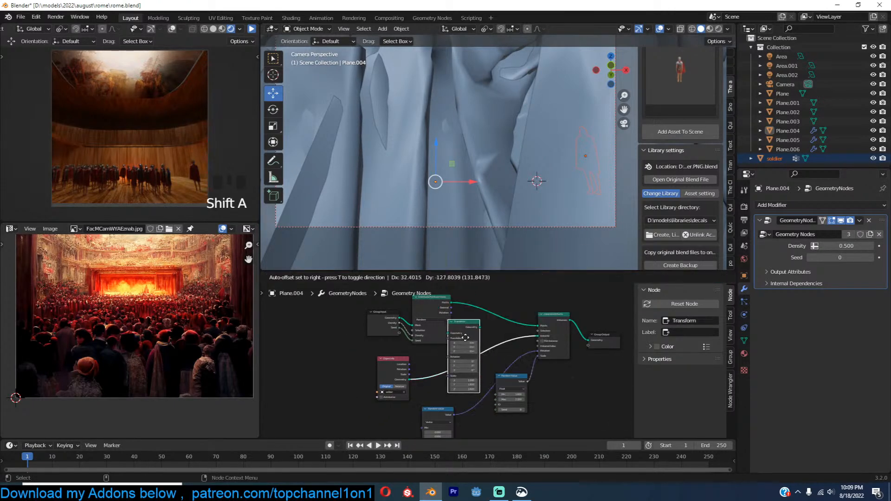
drag(464, 380, 427, 389)
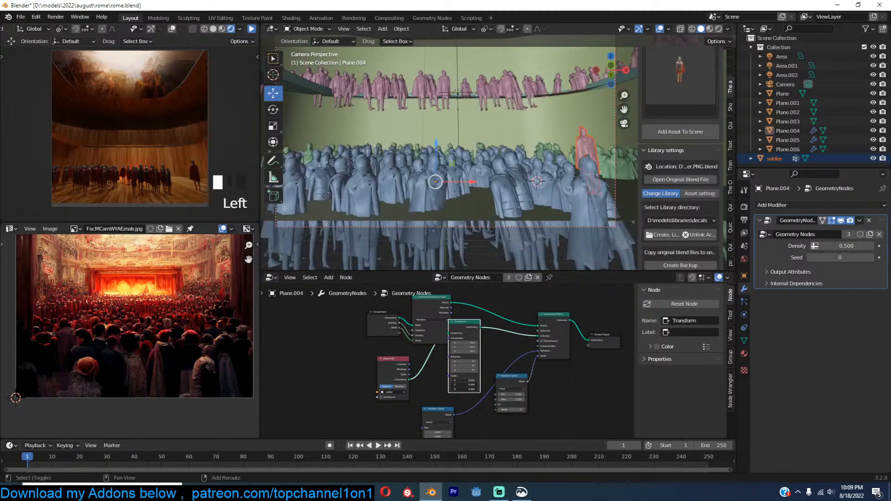
Step: Move the soldier's entire mesh up along Z in Edit Mode until its feet meet the object's origin
click(590, 143)
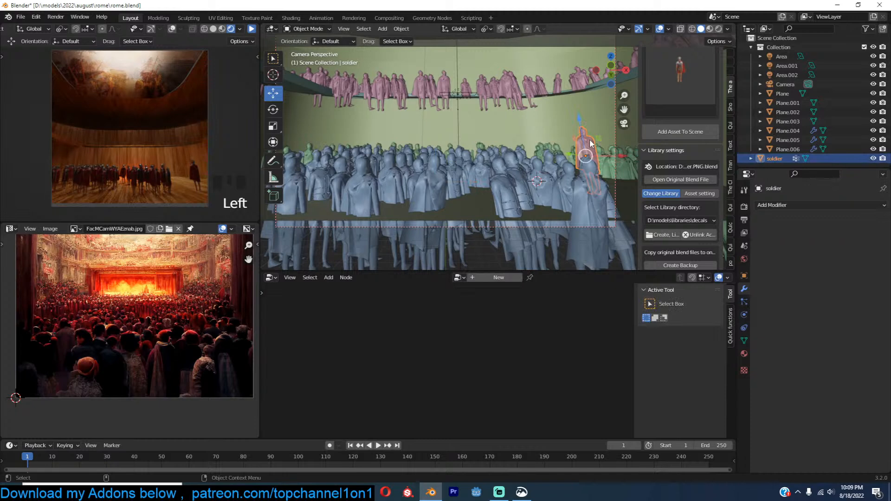
key(KP_1)
scroll(570, 167, up, 2)
key(Tab)
key(a)
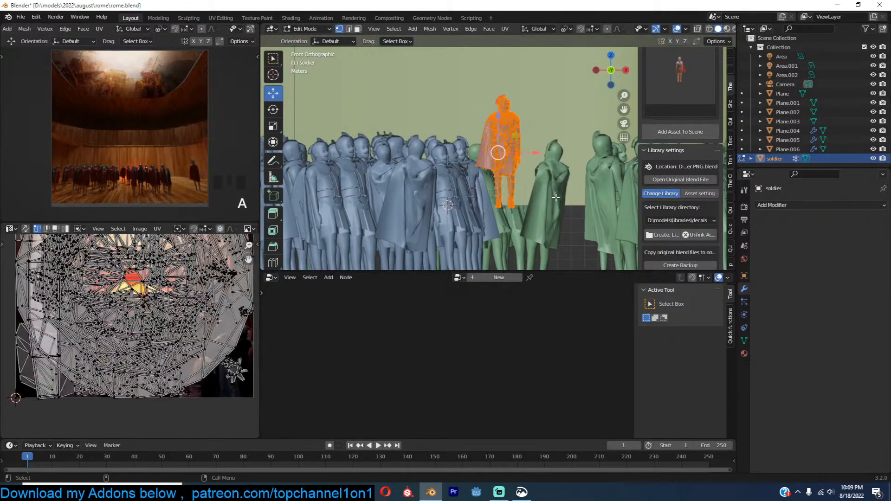
key(g)
key(g)
right_click(565, 178)
key(g)
key(z)
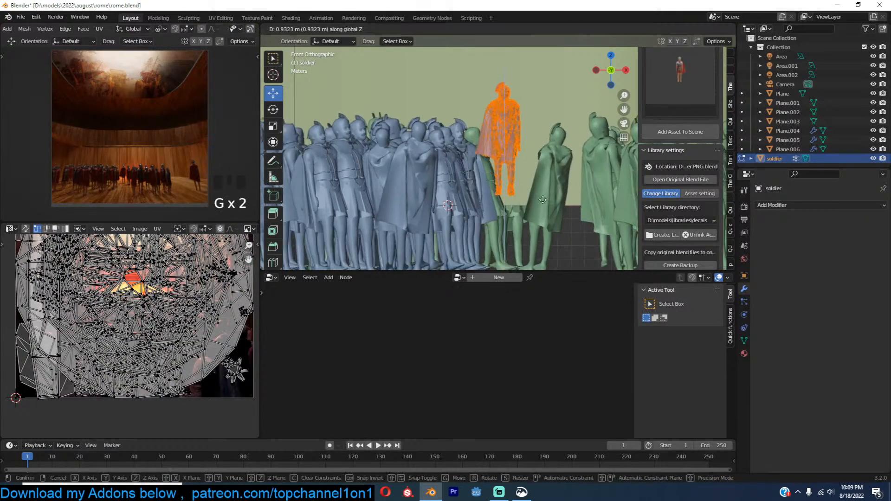
click(552, 154)
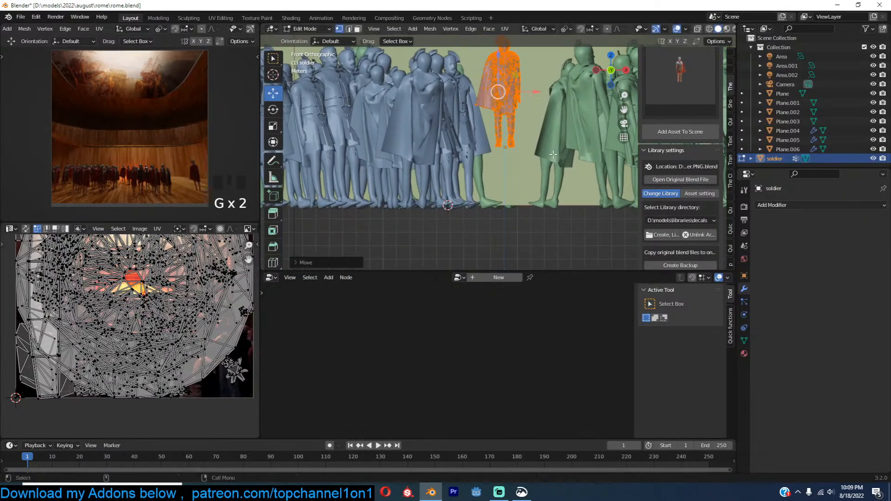
key(Tab)
Step: Apply the rotation of the soldier object
middle_drag(505, 159, 509, 169)
key(ctrl+a)
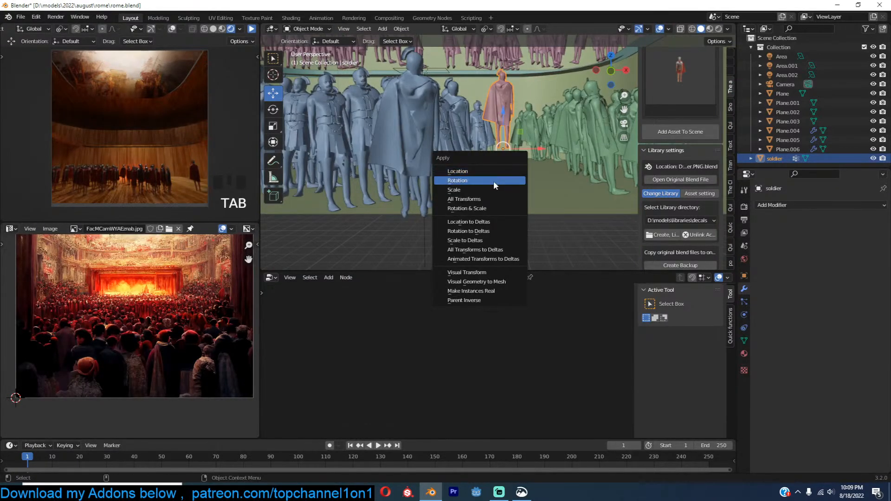
click(494, 180)
Step: Snap the soldier to the 3D cursor placed on the open floor between the crowds and scale it up
scroll(506, 154, down, 4)
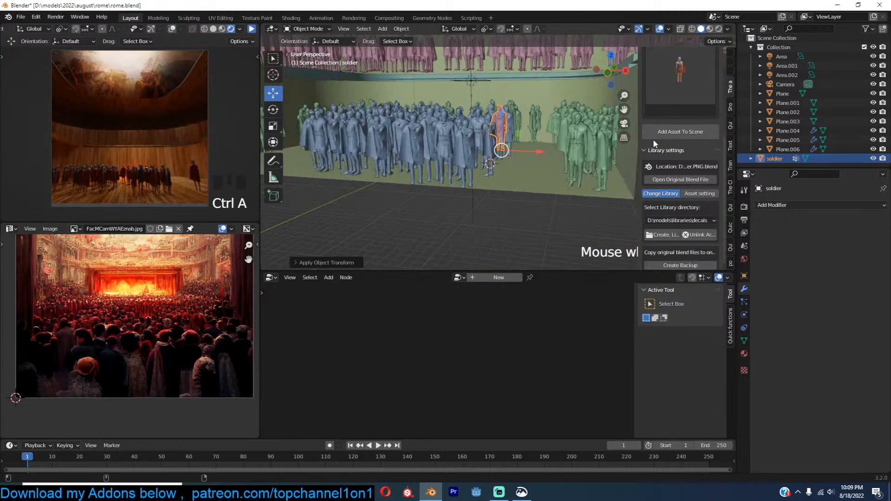
shift+right_click(526, 176)
key(shift+s)
click(561, 114)
key(s)
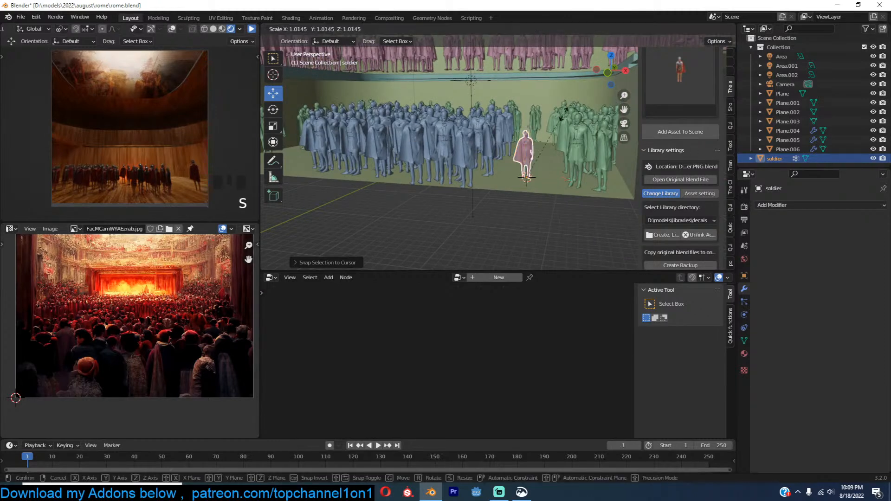
click(582, 93)
Step: Deselect the soldier and refresh the paused rendered preview by resuming and pausing it
middle_drag(581, 93, 604, 112)
key(alt+a)
middle_drag(515, 144, 438, 187)
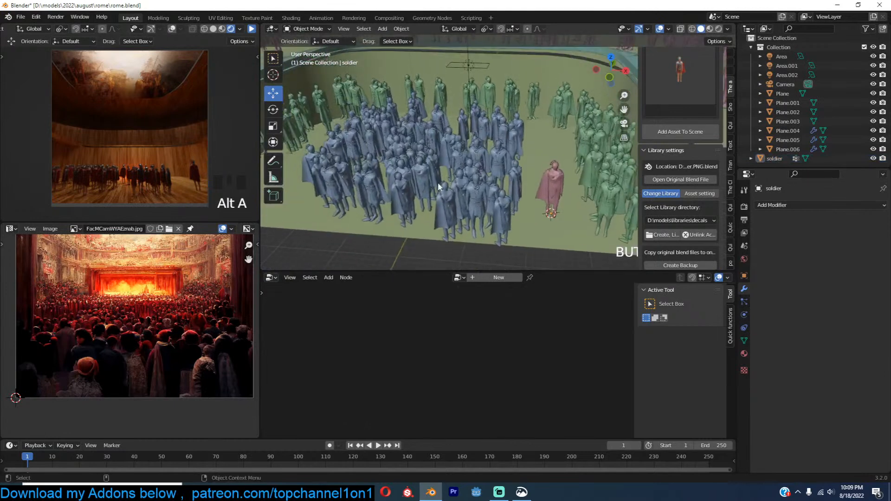
click(252, 30)
click(252, 29)
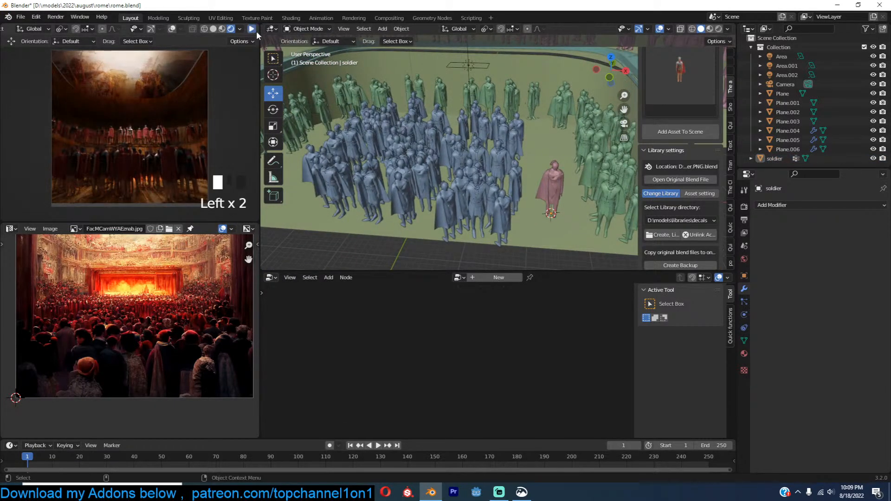
Step: Move the camera vertically to a Z location of about 12.26 m and tilt it about X to 103°
scroll(472, 139, down, 6)
key(KP_0)
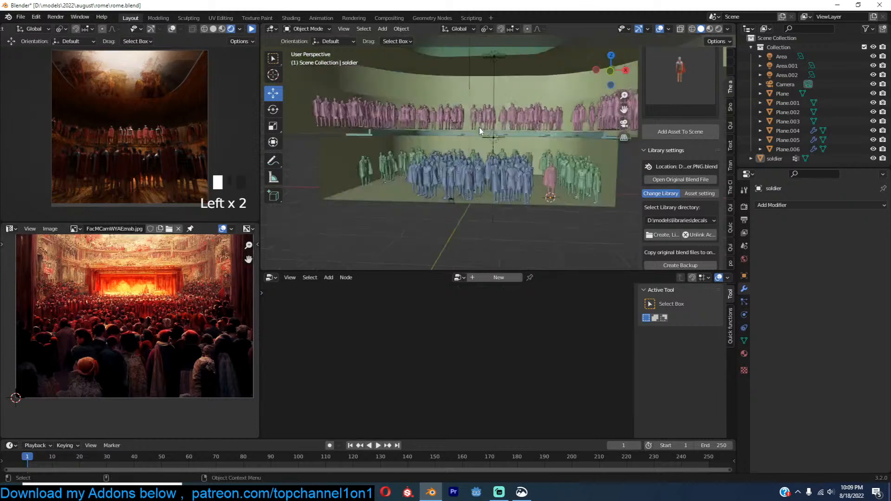
scroll(505, 139, down, 2)
click(508, 177)
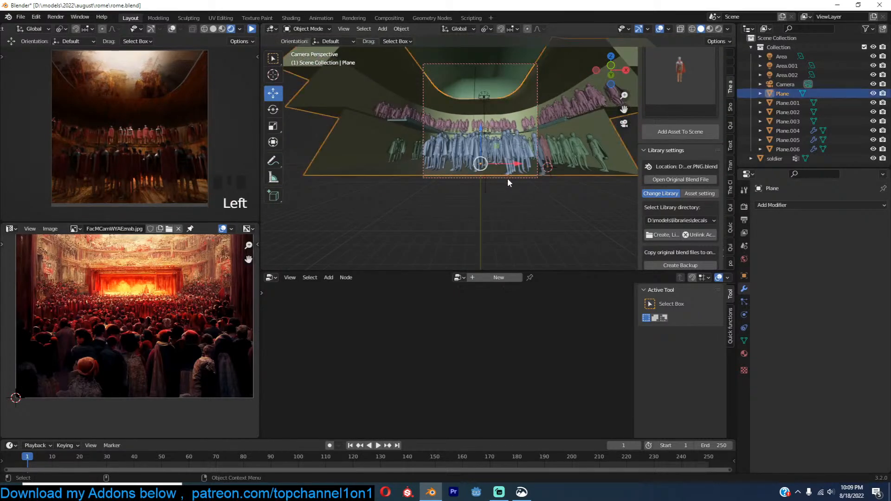
click(507, 177)
key(g)
key(z)
click(516, 137)
key(r)
key(x)
click(524, 127)
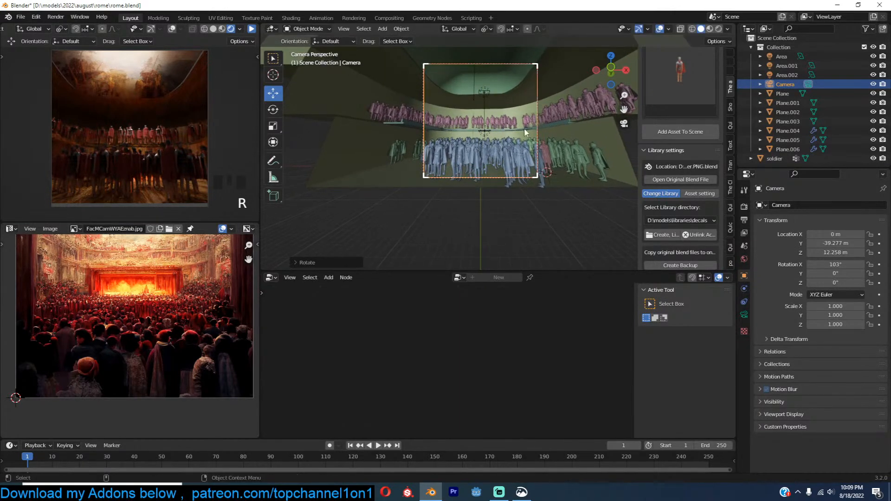
Step: Switch the main 3D viewport to rendered shading and return it to solid shading
key(z)
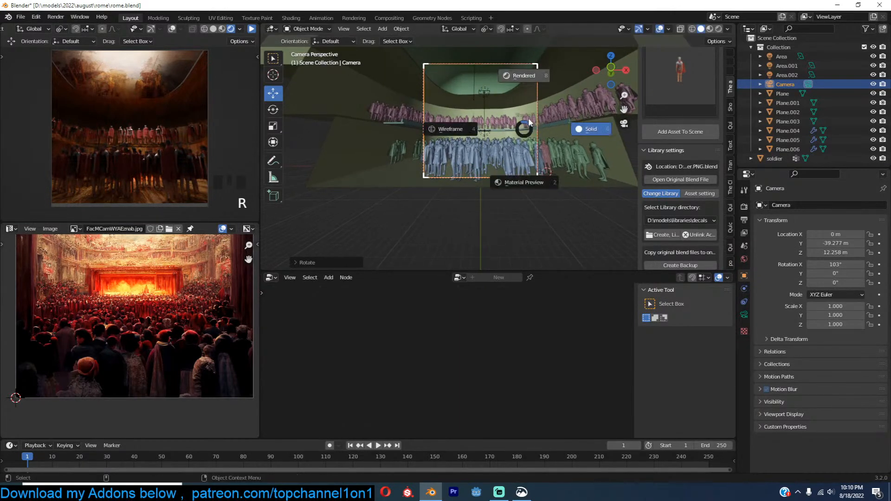
click(460, 144)
right_click(461, 144)
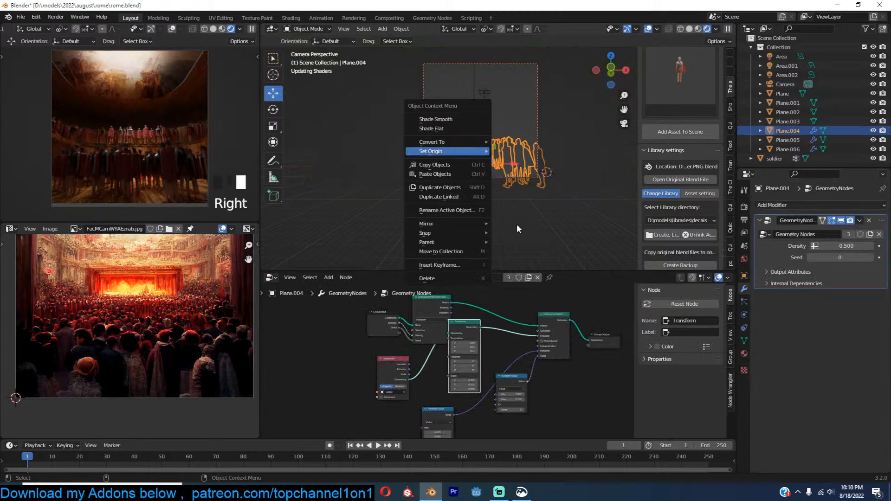
click(465, 133)
key(z)
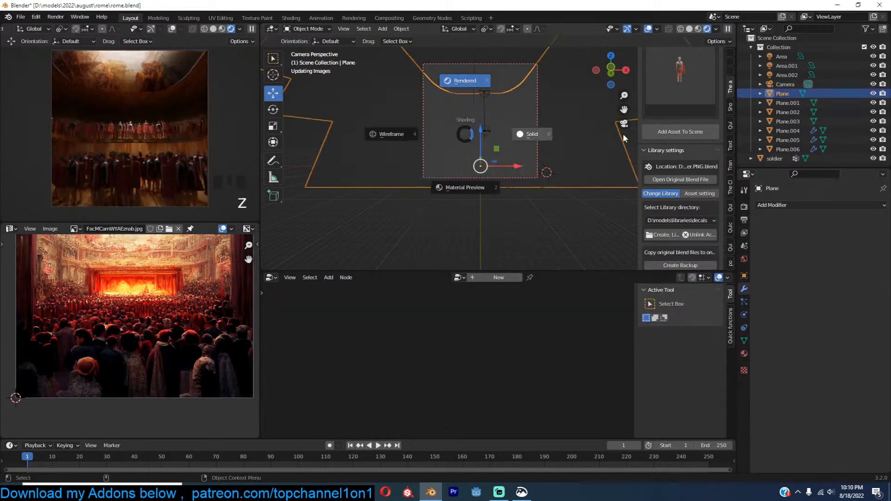
click(533, 135)
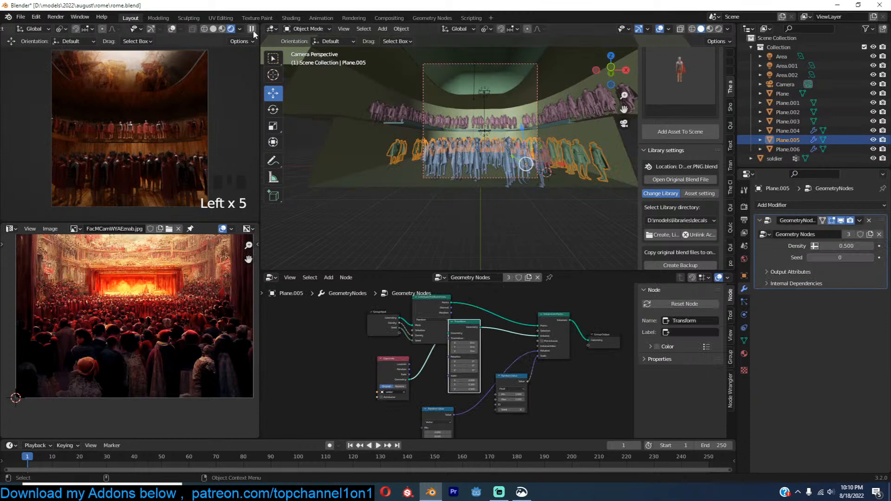
Step: Pause the rendered preview and move the camera to about X -0.05 m, Y -32.5 m, Z 13.9 m
click(251, 30)
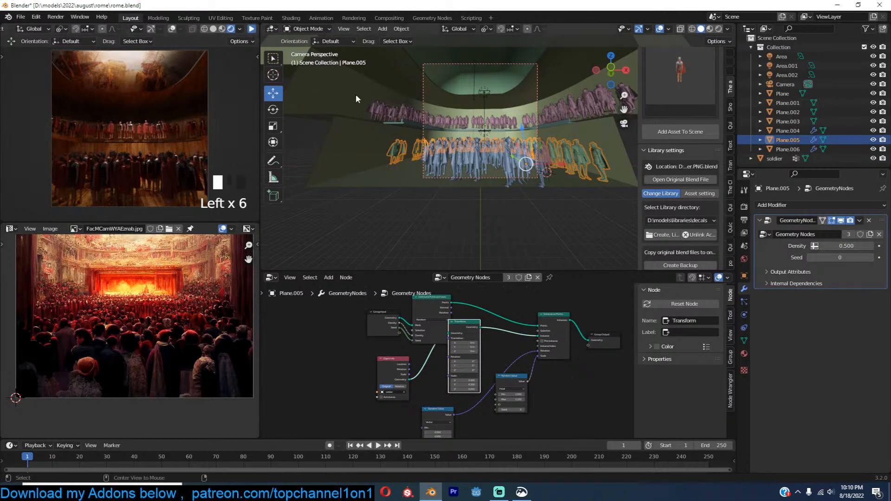
click(469, 131)
scroll(470, 132, up, 2)
click(553, 98)
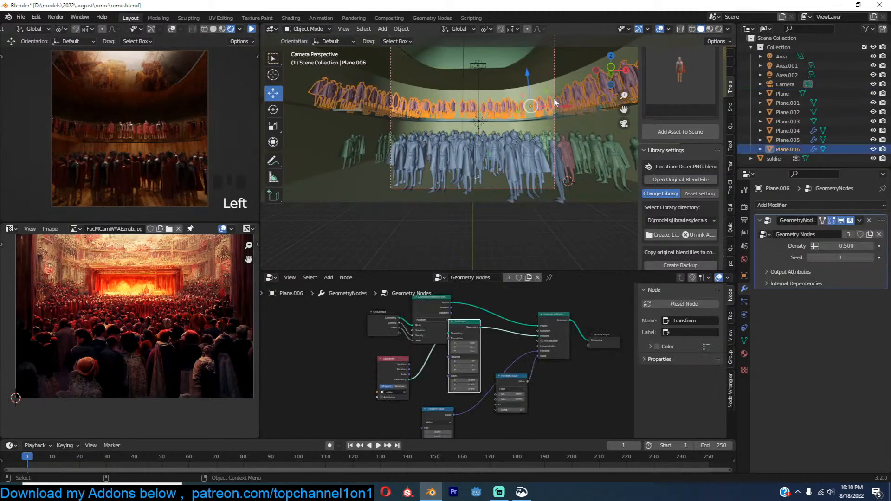
click(553, 97)
key(g)
click(560, 79)
key(g)
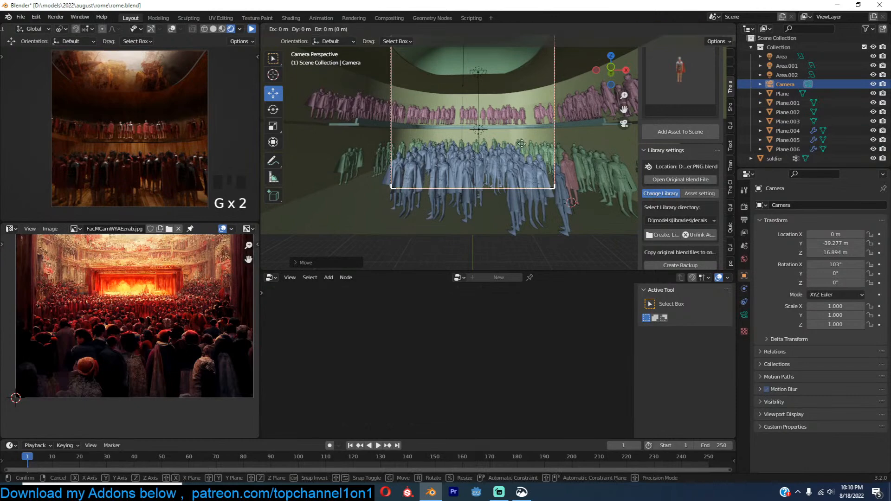
middle_click(557, 86)
click(512, 130)
key(g)
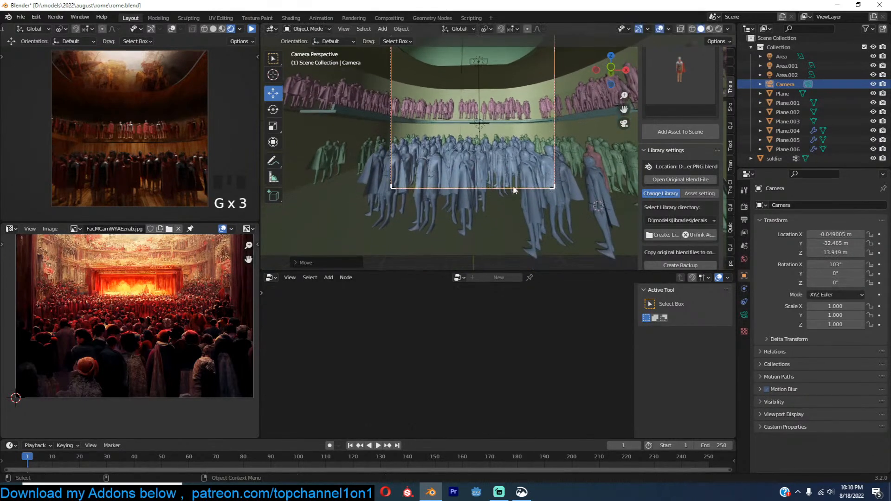
click(515, 172)
Step: Enlarge the central floor crowd's plane in Edit Mode and reposition it so the soldiers cover more of the floor
middle_drag(515, 171, 513, 202)
click(513, 203)
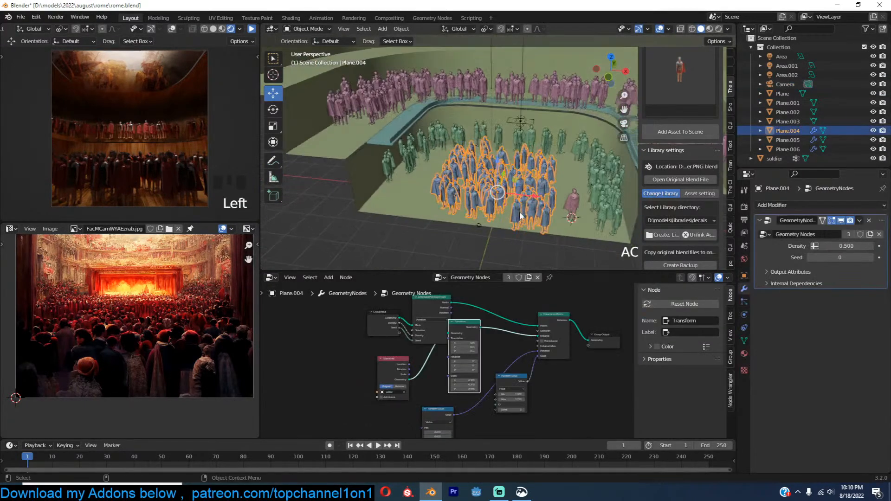
key(Tab)
key(s)
click(541, 193)
key(g)
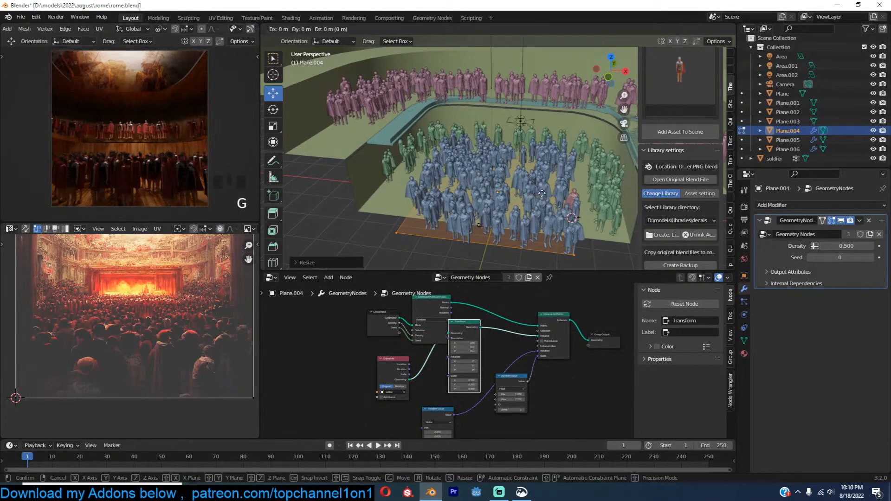
click(541, 199)
key(s)
click(545, 199)
key(Tab)
Step: Raise the central crowd's density, then set the surrounding floor crowd's density to 1.04 and the balcony crowd's to 0.74
drag(854, 248, 873, 248)
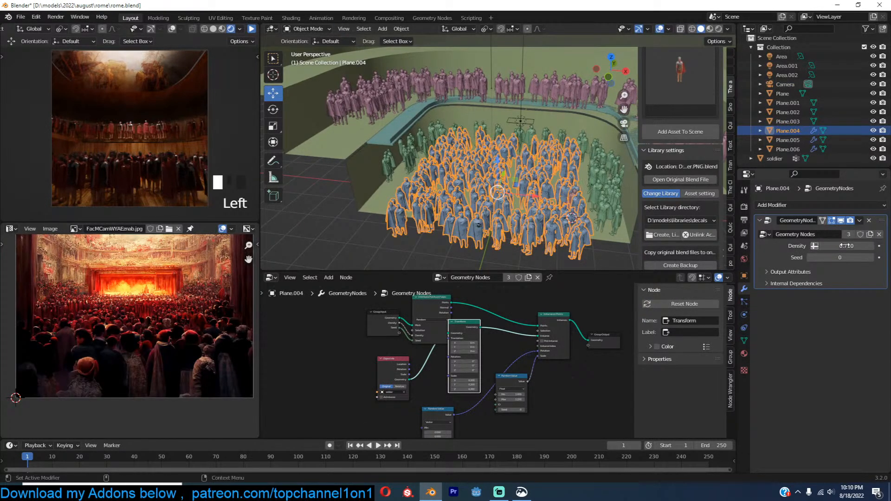
click(614, 189)
drag(812, 246, 854, 246)
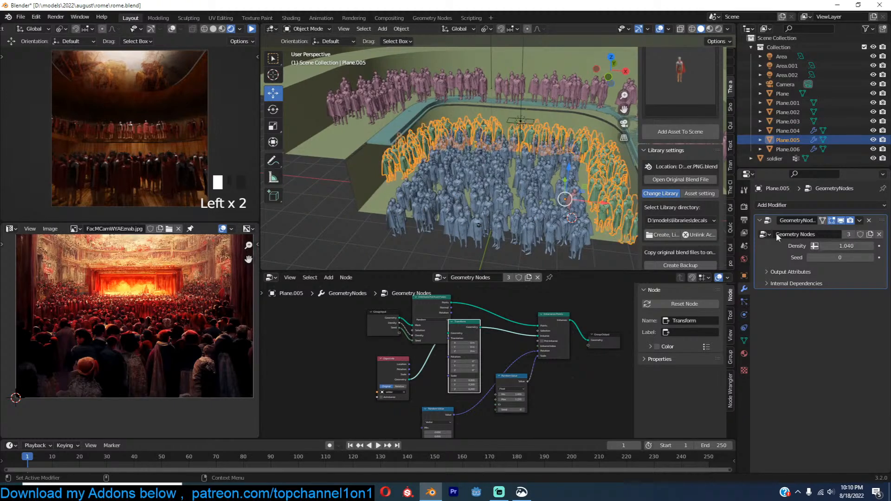
scroll(552, 168, down, 2)
click(587, 113)
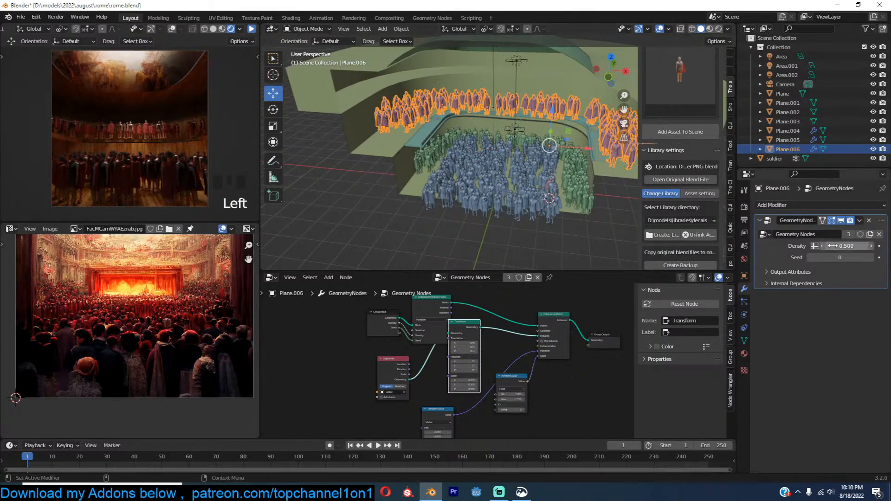
key(alt+a)
Step: Refresh the paused rendered preview by resuming and pausing it
click(251, 29)
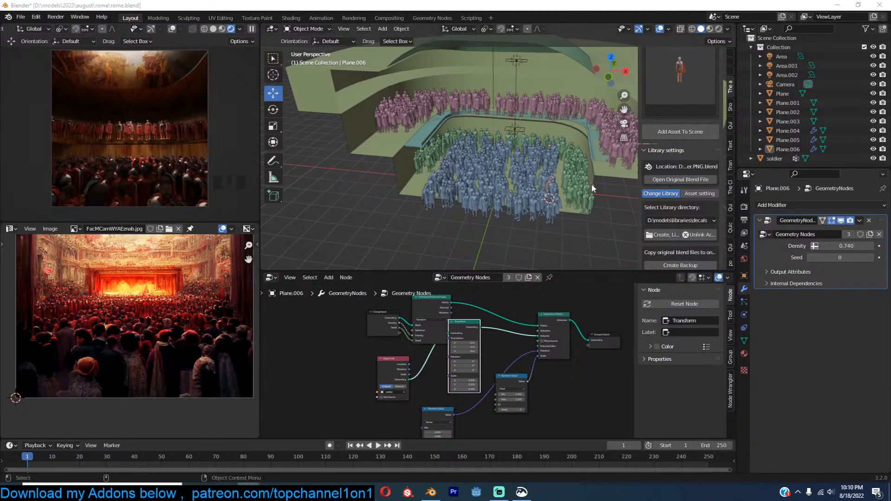
click(550, 174)
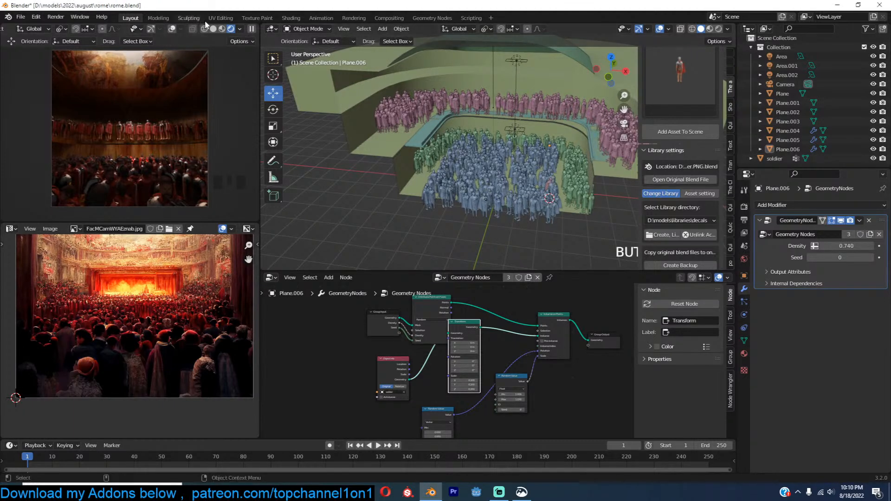
click(251, 30)
Step: Search the asset library for "curtain" and pick the first curtain asset
scroll(653, 116, up, 5)
click(680, 94)
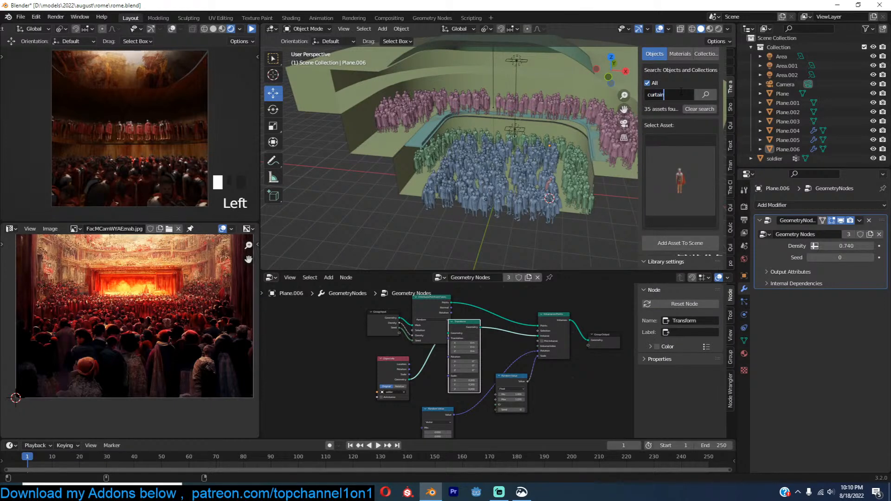
text(curtain)
click(680, 92)
click(681, 160)
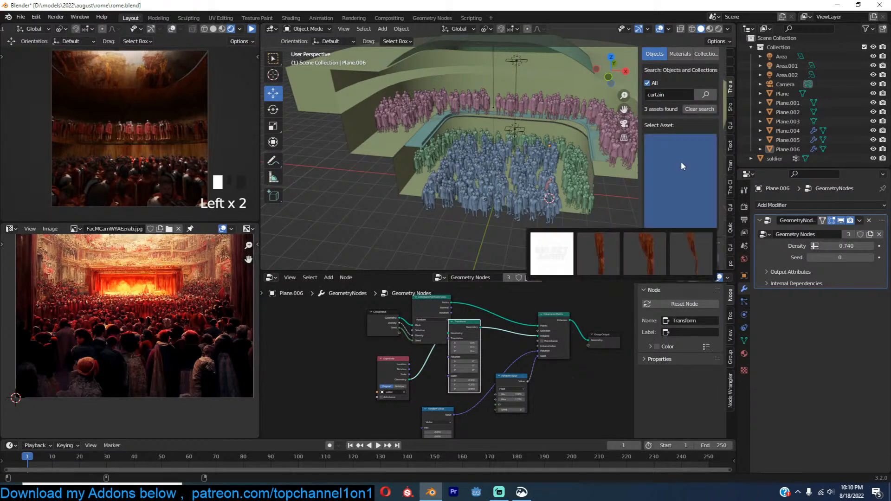
click(610, 247)
Step: Place the 3D cursor on the back wall below the balcony, add the curtain there and scale it up
scroll(557, 139, up, 5)
middle_drag(550, 137, 549, 91)
shift+right_click(549, 90)
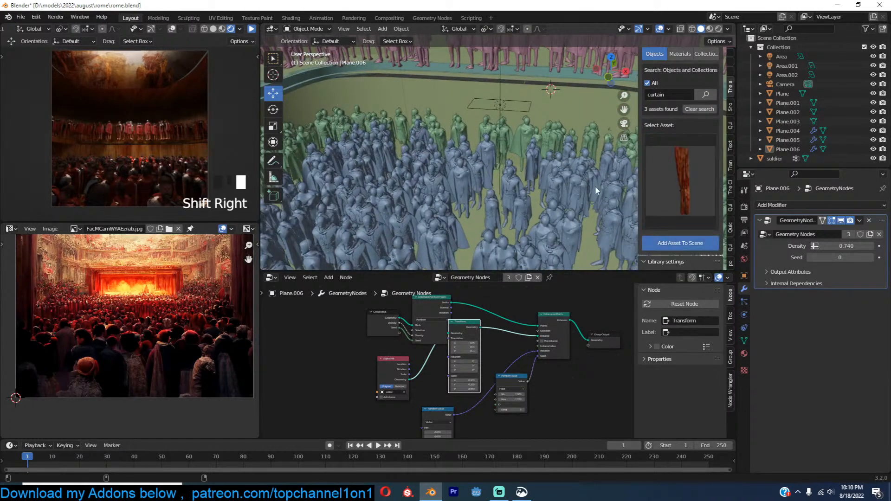
click(680, 243)
key(s)
click(592, 124)
Step: In front view, move the curtain's mesh relative to its origin in Edit Mode, then scale the curtain object
key(KP_1)
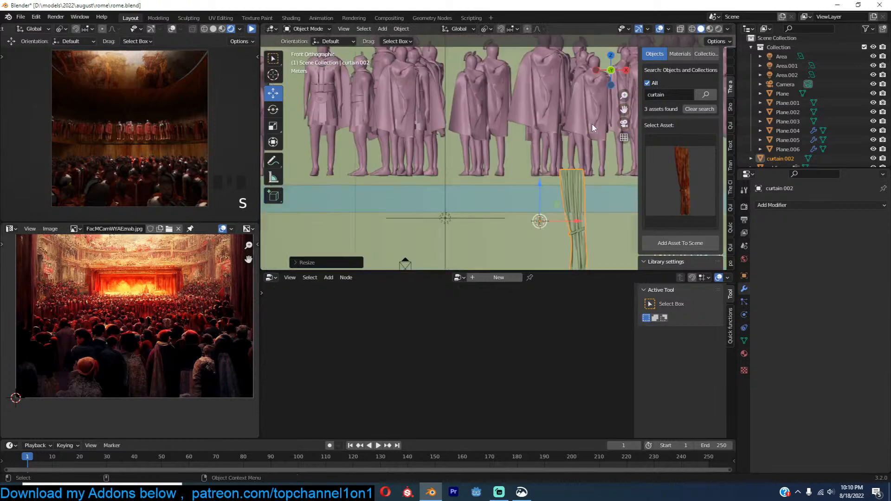
key(KP_Decimal)
key(KP_1)
key(Tab)
key(g)
click(500, 186)
key(Tab)
key(s)
click(539, 183)
Step: Position the curtain against the wall below the balcony and rescale it
middle_drag(539, 183, 491, 202)
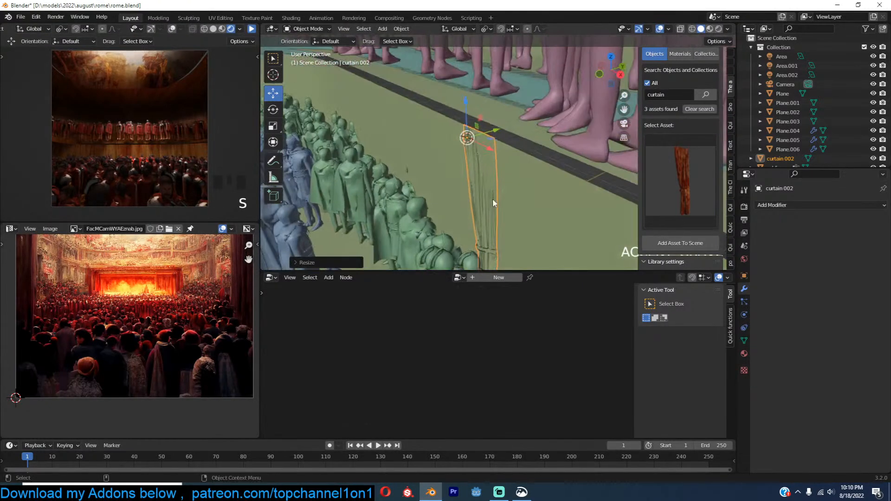
drag(497, 131, 469, 141)
middle_drag(469, 141, 428, 195)
scroll(508, 176, down, 5)
key(s)
click(550, 180)
Step: Extrude the hall's back wall face below the balcony backwards to form a stage recess
scroll(495, 173, down, 2)
click(418, 183)
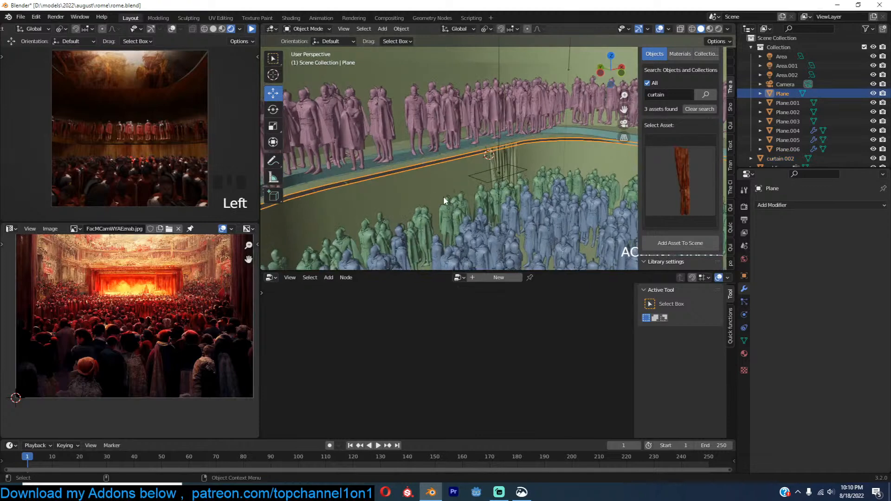
key(Tab)
key(3)
click(445, 195)
key(e)
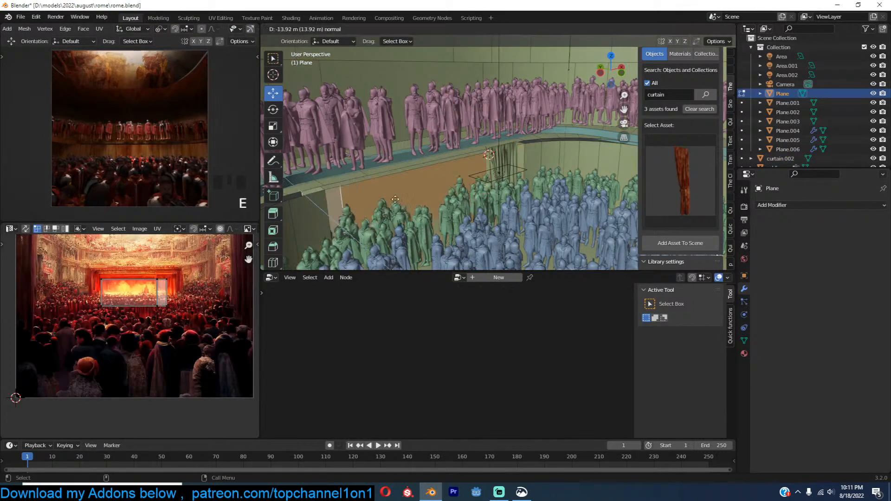
click(428, 176)
key(Tab)
Step: Move the curtain to one edge of the recess and place a linked duplicate mirrored along X at the other edge
middle_drag(427, 175, 524, 171)
click(508, 167)
key(g)
click(517, 168)
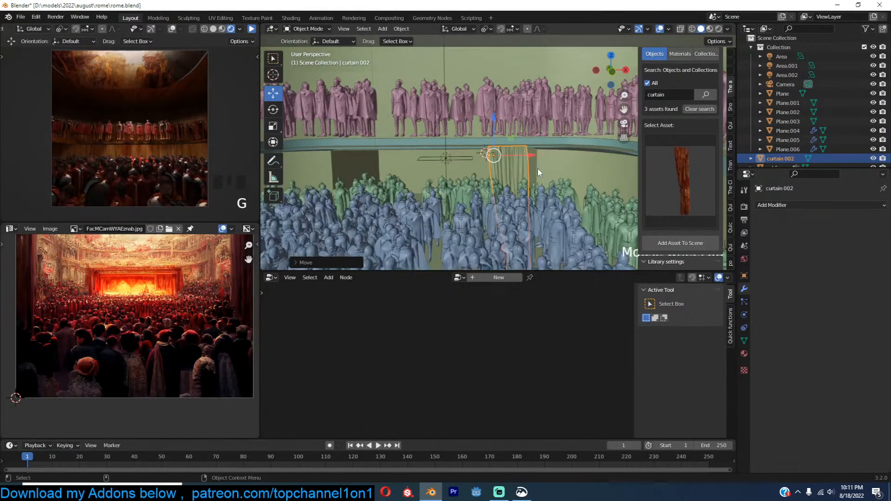
key(alt+d)
click(382, 167)
key(ctrl+m)
key(x)
click(382, 169)
drag(351, 157, 392, 162)
Step: Make linked duplicates of both curtains straight up along Z to the balcony level and scale them
scroll(427, 168, down, 2)
middle_drag(430, 168, 477, 171)
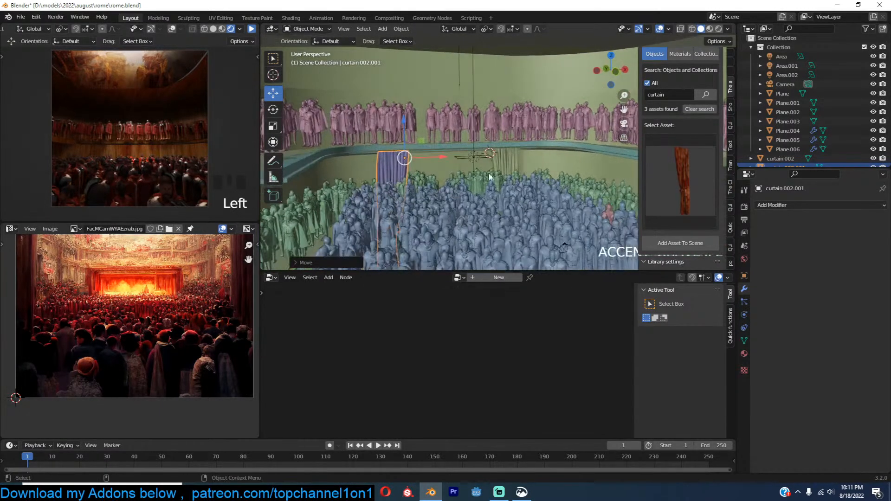
shift+click(510, 165)
key(alt+d)
key(z)
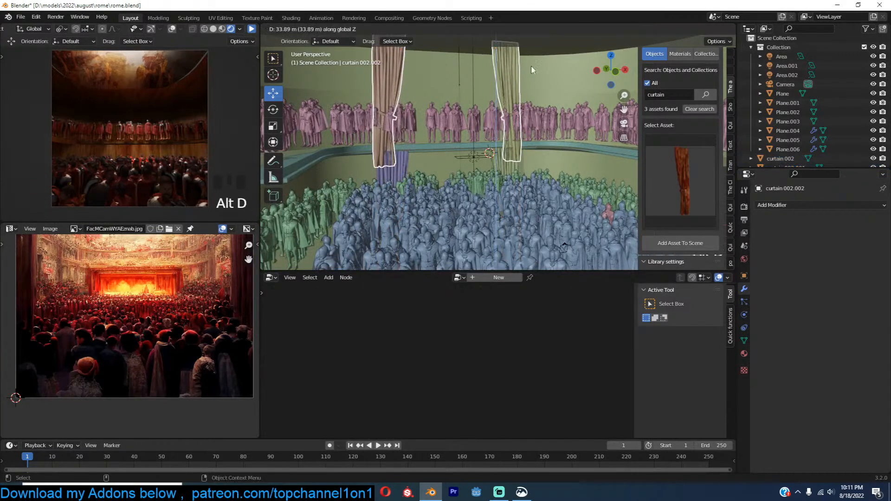
click(528, 75)
scroll(560, 118, down, 3)
key(s)
click(552, 102)
Step: Change the transform pivot point and rescale the two upper curtains
scroll(528, 102, up, 4)
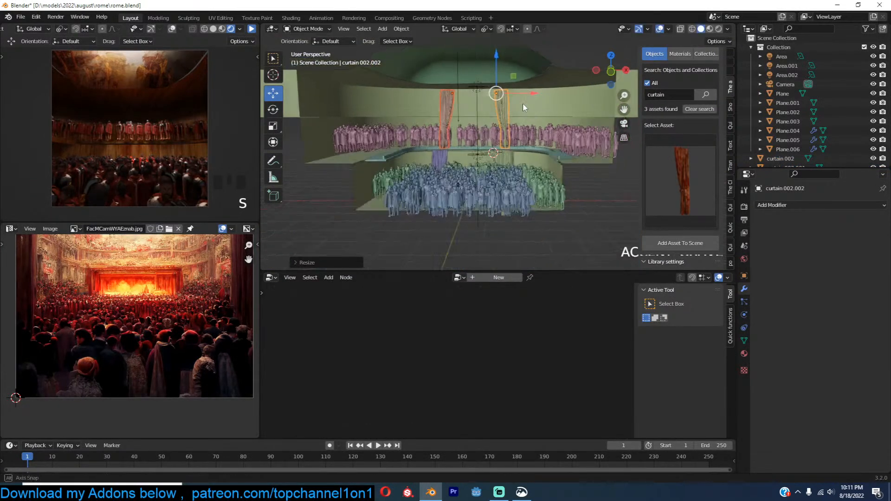
key(period)
click(562, 110)
key(s)
click(524, 105)
Step: Select the upper right curtain and clear its rotation in a wireframe top view
middle_drag(525, 104, 533, 121)
click(514, 99)
click(507, 95)
middle_drag(504, 93, 558, 137)
scroll(531, 121, down, 3)
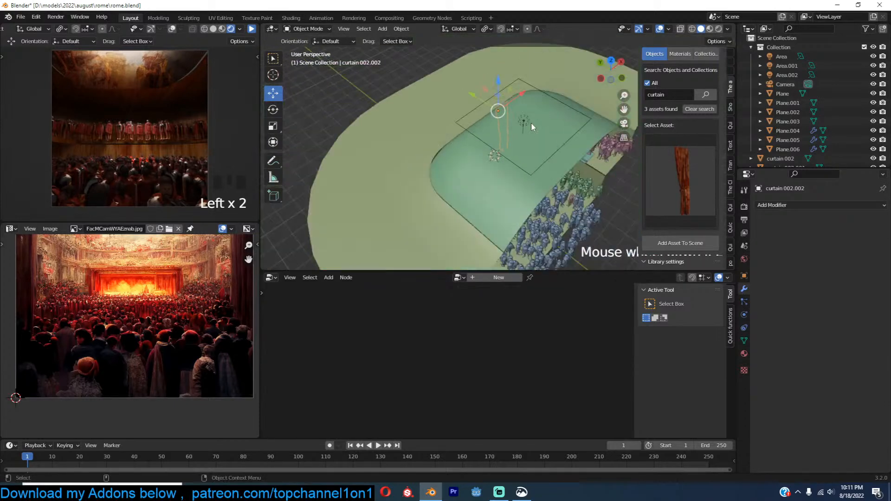
key(KP_7)
key(z)
click(348, 144)
key(alt+r)
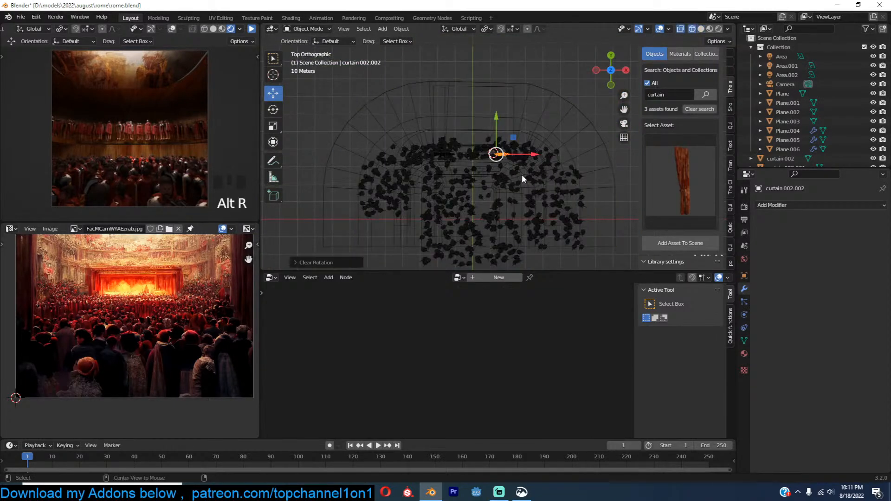
Step: Make a linked duplicate of the upper right curtain, then rotate and move it further along the curved balcony
key(alt+d)
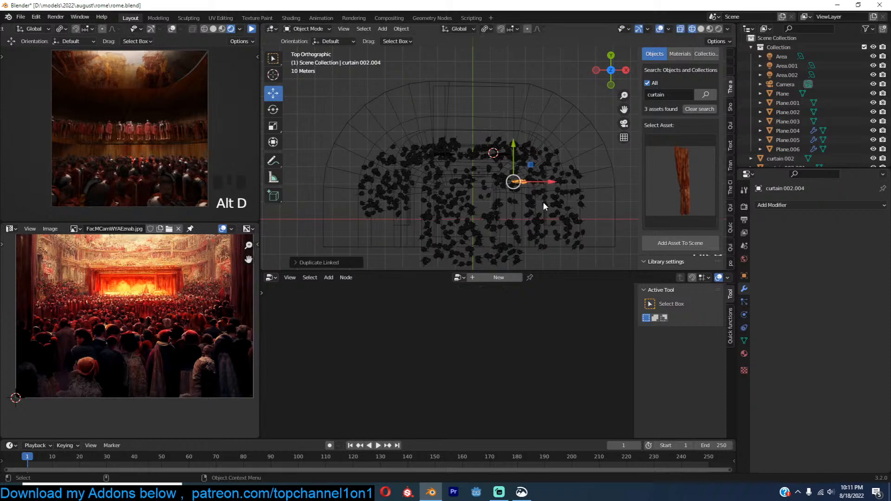
key(r)
key(g)
click(536, 219)
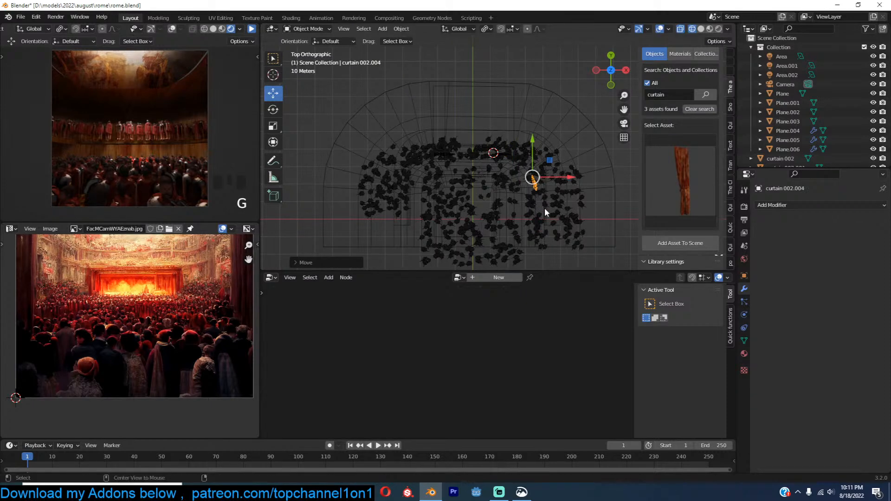
click(549, 245)
key(r)
right_click(533, 185)
Step: Return to solid shading and rotate the new balcony curtain about Z to follow the curved wall
key(z)
click(634, 212)
middle_drag(488, 223, 515, 147)
scroll(527, 181, up, 3)
scroll(485, 149, up, 2)
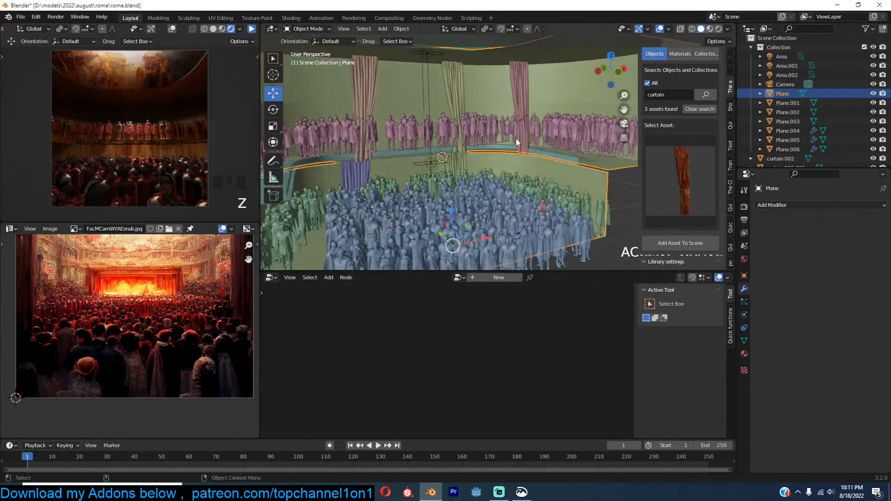
click(516, 147)
key(r)
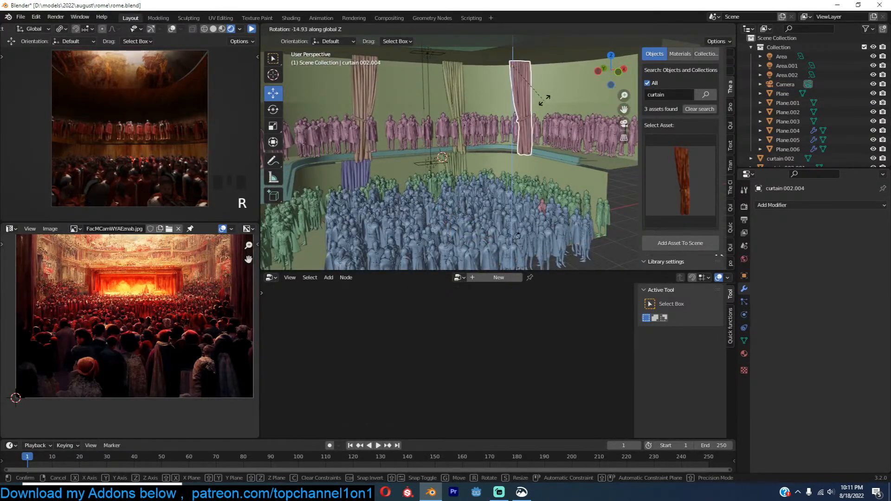
click(553, 60)
Step: In top view, place another linked curtain duplicate further along the right side and rotate it to match the balcony
key(KP_7)
key(alt+d)
click(550, 195)
key(r)
click(574, 184)
key(g)
key(Escape)
Step: Place two more linked curtain duplicates along the left side of the balcony and rotate each to follow the curve
key(alt+d)
click(368, 193)
key(r)
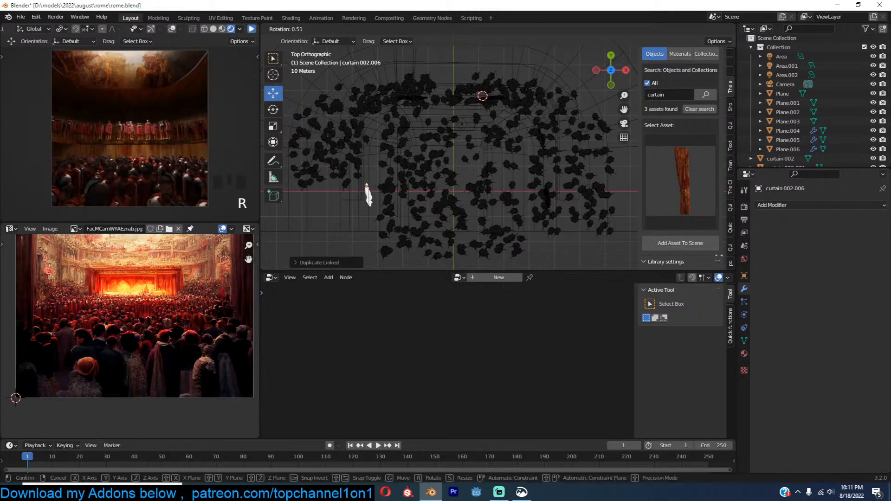
click(425, 190)
key(alt+d)
click(425, 123)
key(r)
click(454, 148)
Step: Switch back to solid shading, deselect everything and save the file
key(z)
click(534, 177)
middle_drag(534, 178, 516, 98)
shift+middle_drag(501, 156, 485, 138)
key(alt+a)
key(ctrl+s)
Step: Shift the selected curtain along the Y axis
scroll(525, 168, up, 2)
click(581, 187)
middle_drag(581, 187, 521, 104)
click(516, 168)
key(g)
key(y)
click(435, 154)
Step: In a wireframe top view, select the balcony crowd plane's rear vertices in Edit Mode and move them back along Y
click(506, 93)
click(522, 104)
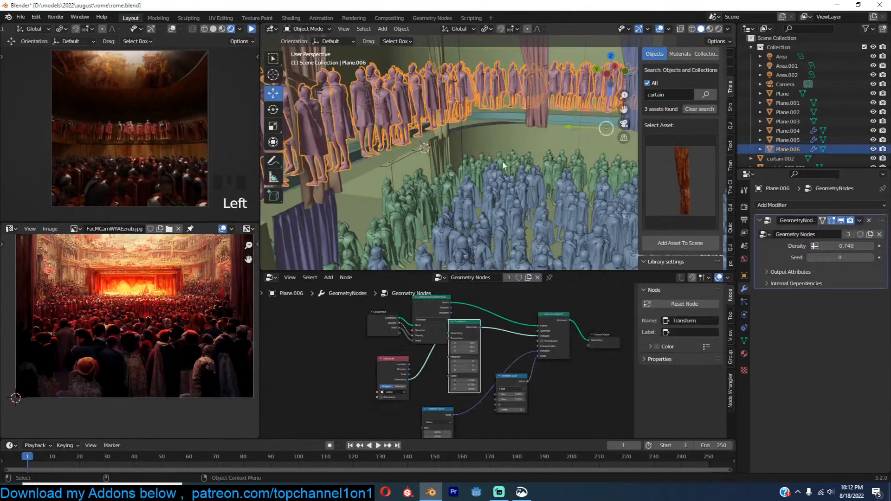
scroll(503, 157, down, 3)
key(KP_7)
key(Tab)
right_click(503, 158)
key(Escape)
scroll(509, 144, down, 3)
key(z)
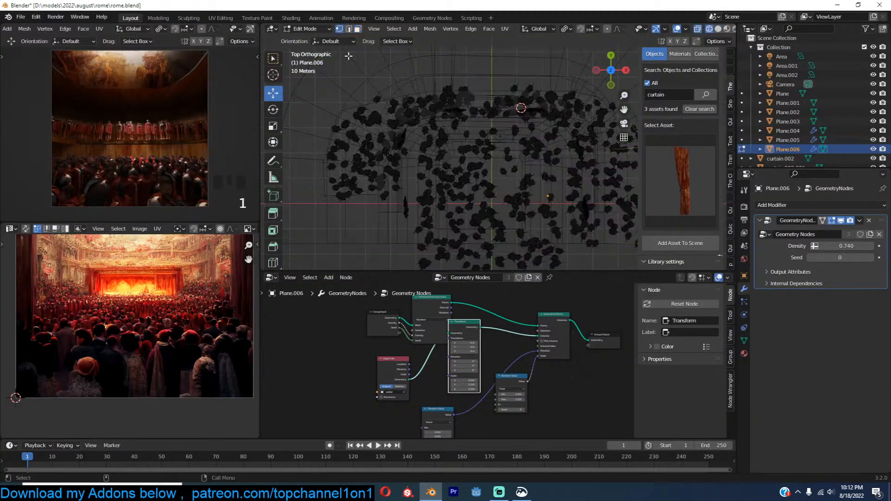
key(a)
scroll(487, 153, down, 3)
key(alt+a)
drag(385, 128, 594, 171)
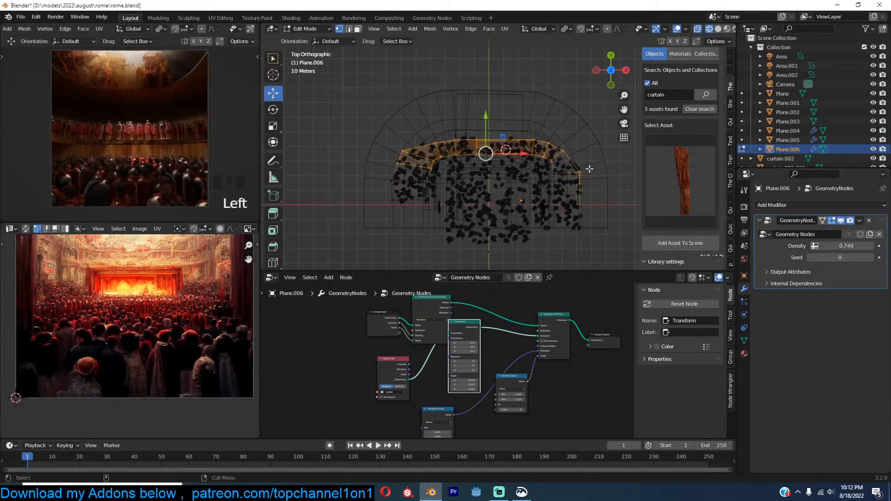
drag(490, 121, 490, 107)
Step: Scale the balcony crowd plane's selected vertices along X and move its rear edge further back along Y, returning to Object Mode
key(s)
key(x)
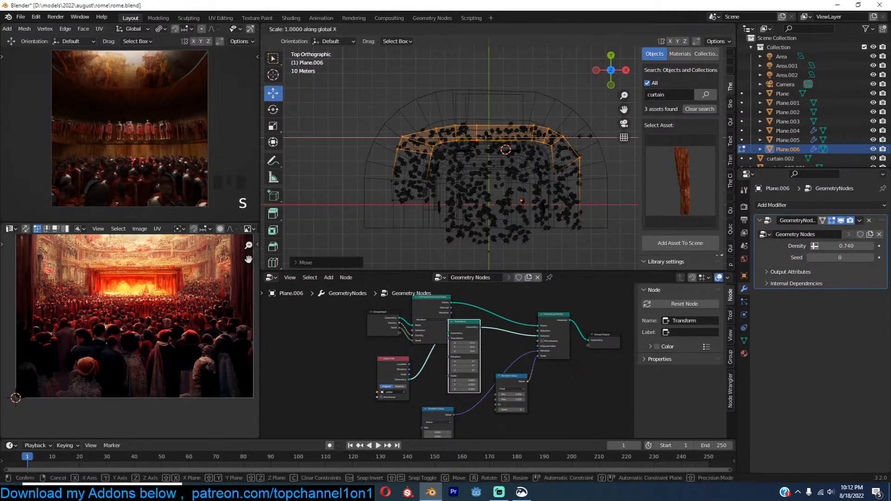
click(579, 137)
drag(396, 108, 559, 132)
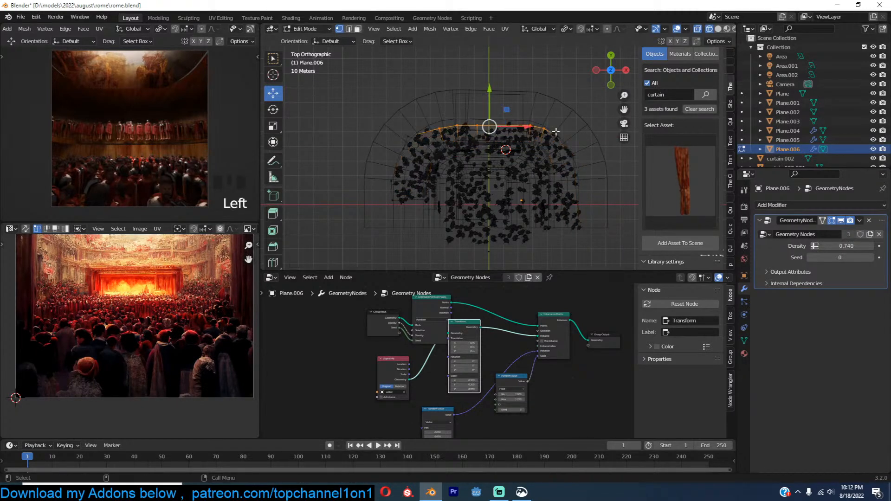
drag(486, 99, 488, 90)
key(Tab)
Step: In solid shading, duplicate the balcony crowd plane upward along Z for a second tier and shift the copy along Y
mouse_move(532, 163)
middle_down()
mouse_move(541, 134)
mouse_move(536, 84)
middle_up()
key(z)
click(569, 97)
key(shift+d)
key(z)
click(552, 93)
key(grave)
middle_drag(552, 95, 478, 132)
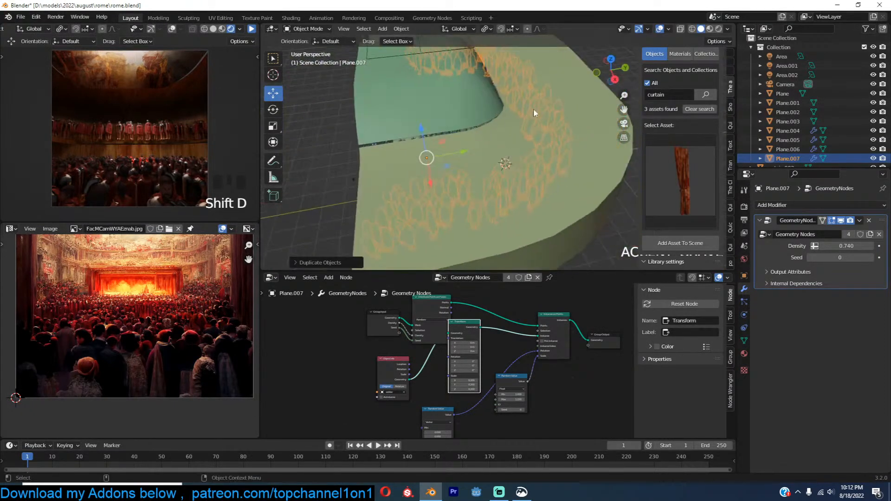
drag(470, 154, 497, 155)
key(KP_0)
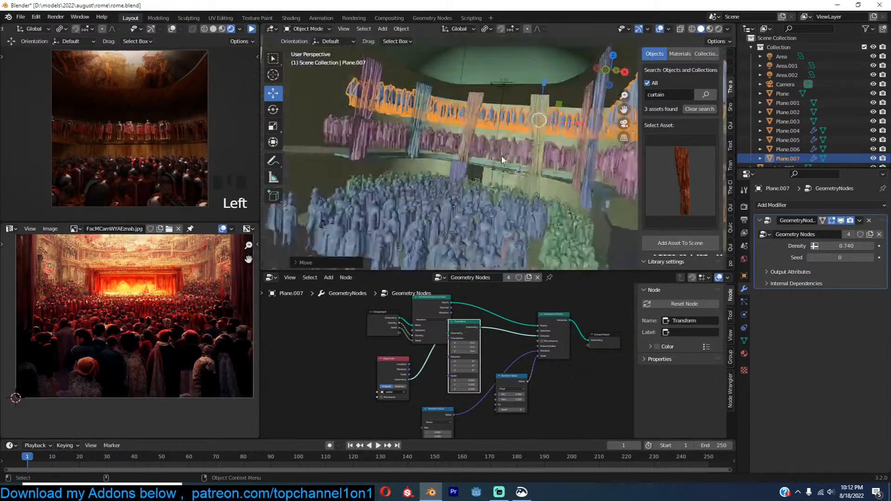
Step: Lower the duplicated upper-tier crowd slightly along Z in the camera view
key(alt+a)
scroll(506, 143, down, 3)
scroll(509, 128, up, 4)
shift+middle_drag(509, 128, 511, 265)
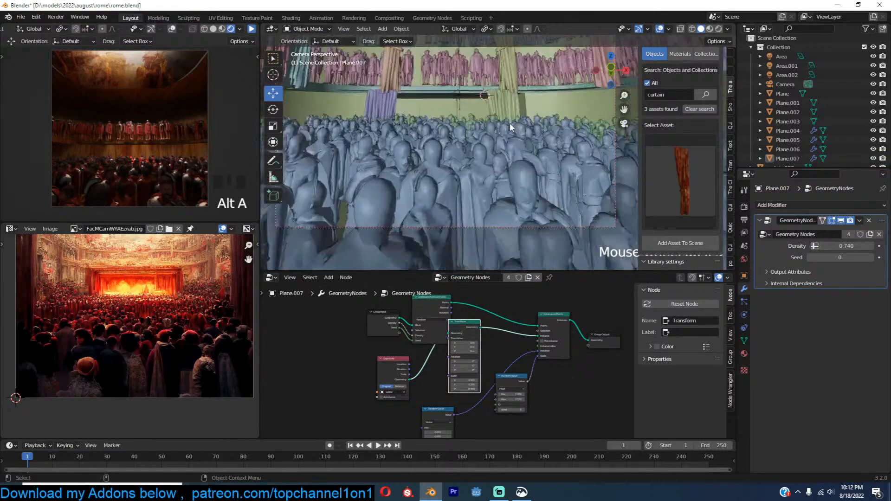
scroll(505, 241, up, 5)
click(452, 147)
key(g)
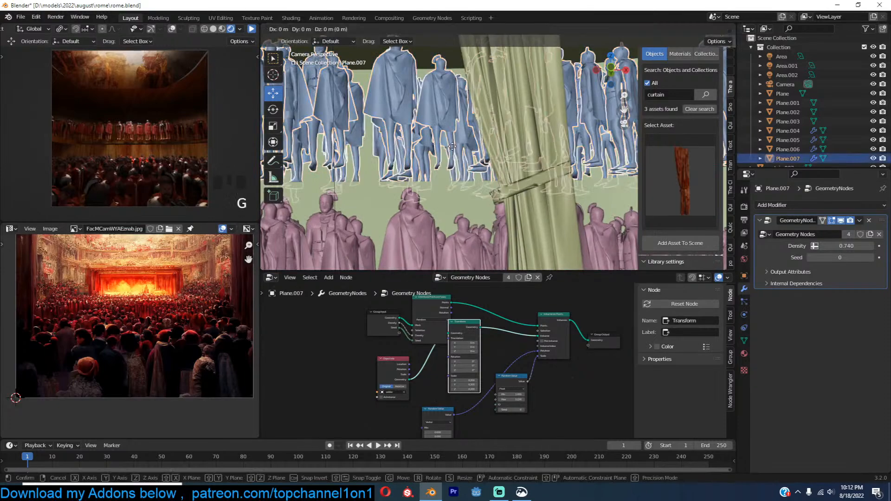
key(z)
click(478, 182)
middle_drag(478, 182, 495, 172)
click(486, 188)
click(487, 188)
key(Tab)
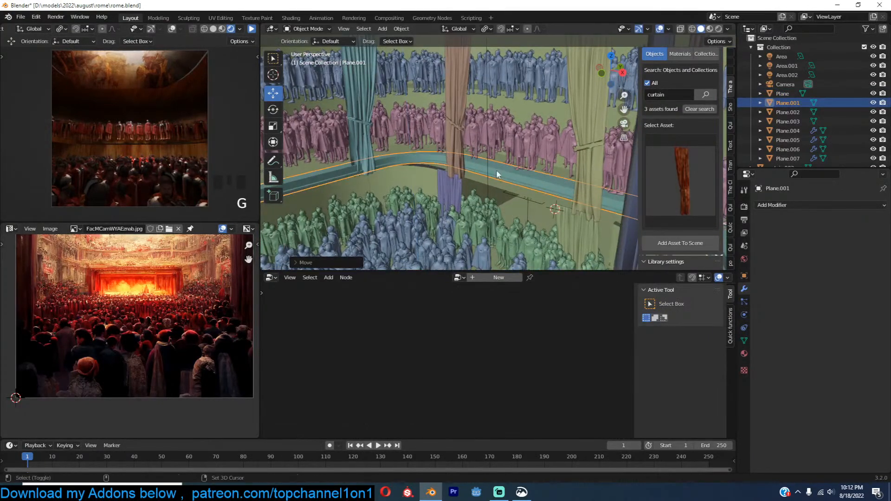
scroll(542, 189, down, 3)
middle_drag(542, 190, 558, 159)
key(Tab)
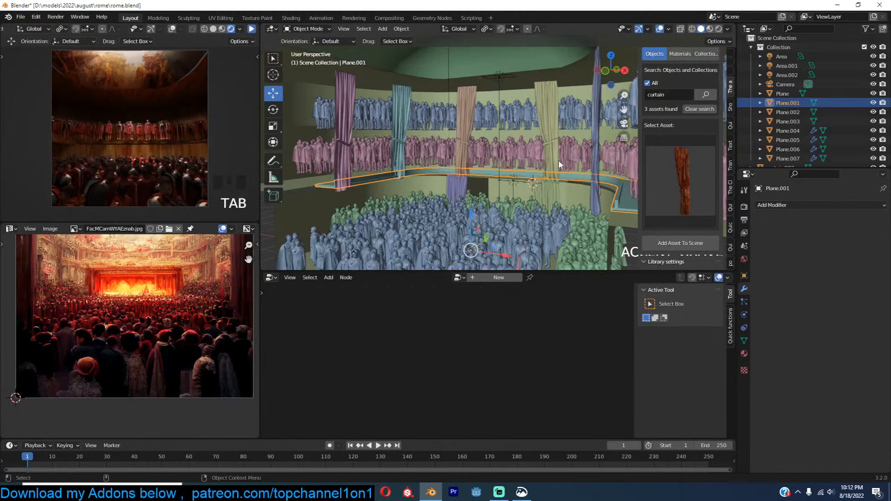
Step: Adjust the lower balcony crowd's height along Z in the camera view
key(KP_0)
scroll(560, 157, down, 5)
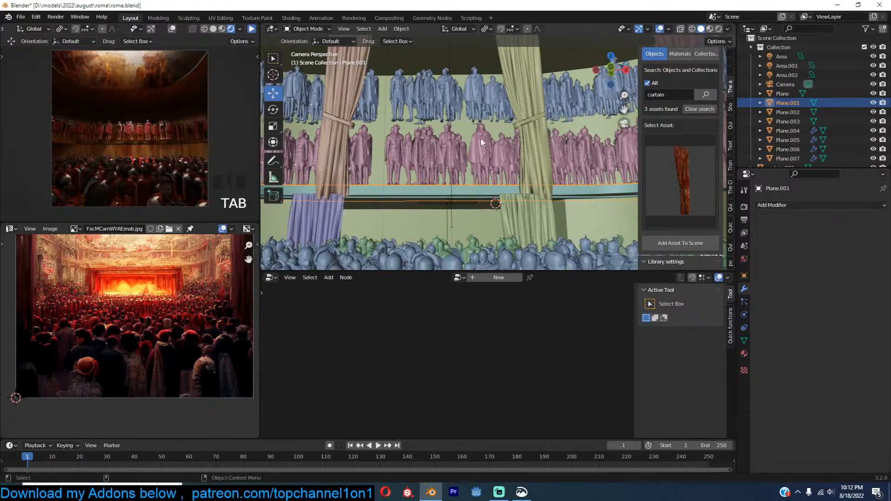
click(480, 138)
key(g)
key(z)
click(470, 138)
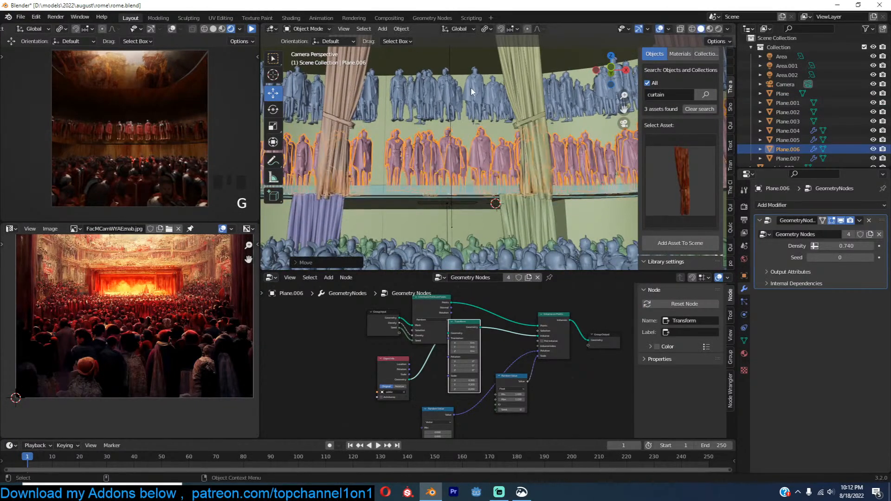
click(470, 89)
click(461, 197)
click(468, 207)
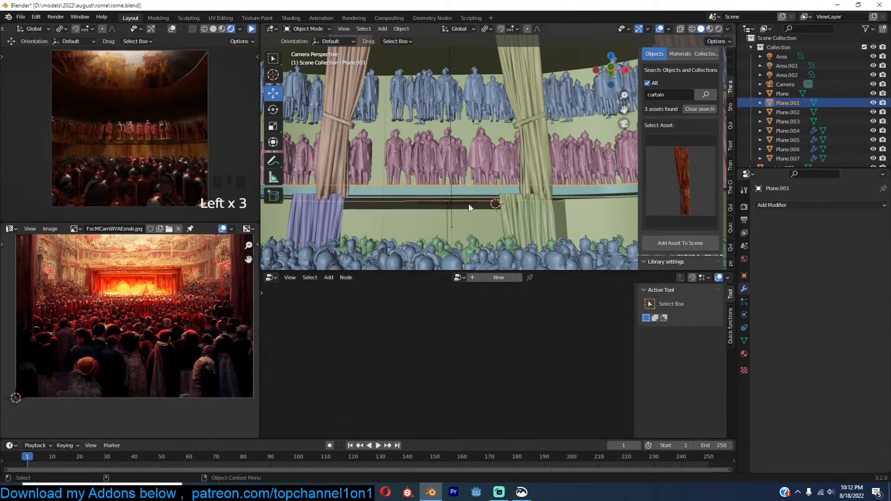
middle_drag(469, 207, 441, 223)
scroll(455, 204, down, 3)
middle_drag(468, 186, 544, 188)
click(554, 196)
key(Tab)
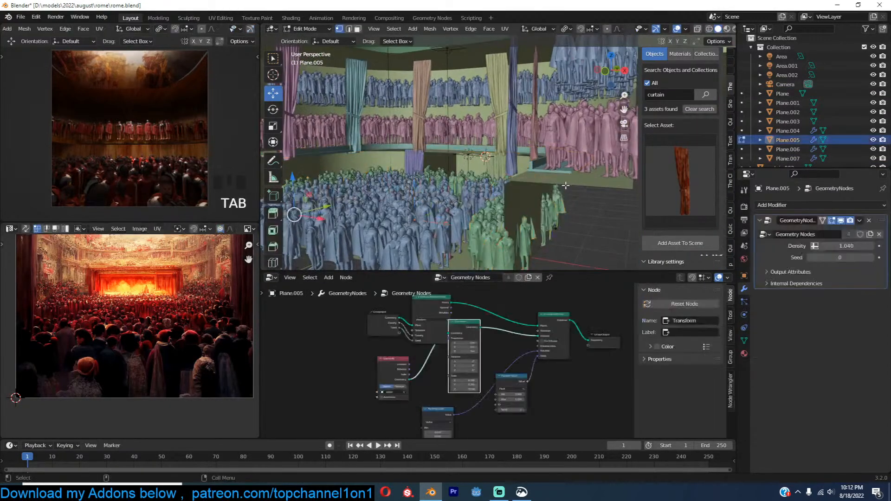
key(Tab)
Step: Select the hall mesh's balcony floor face loop and duplicate it about 15 m up along Z as an upper balcony
click(583, 131)
key(Tab)
key(3)
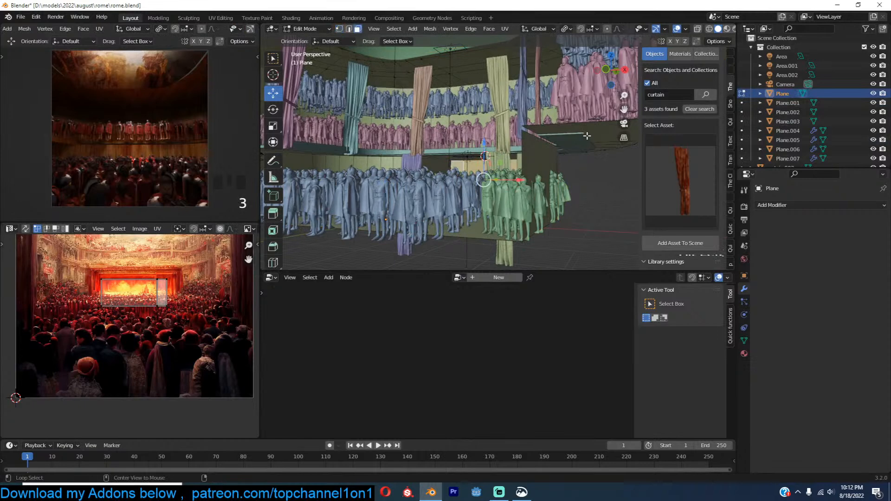
alt+click(587, 136)
shift+middle_drag(587, 135, 580, 195)
key(shift+d)
key(z)
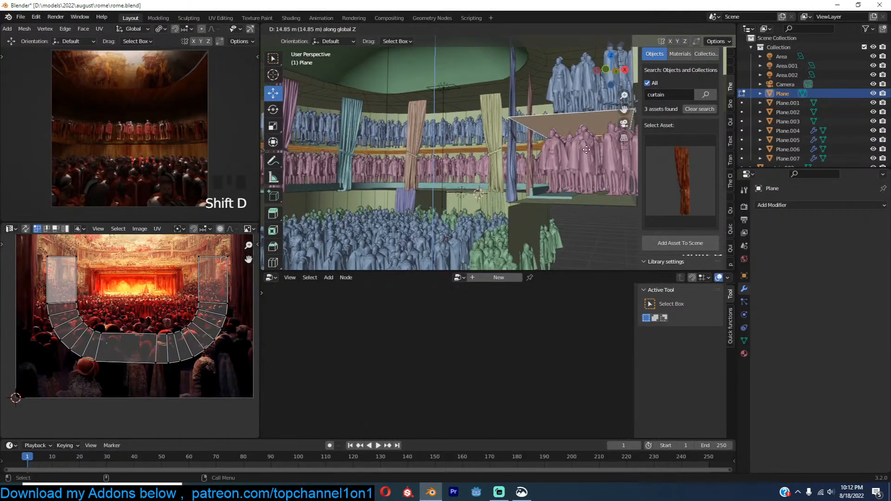
click(586, 148)
key(Tab)
Step: Scale the lower balcony crowd along Z
middle_drag(588, 144, 568, 167)
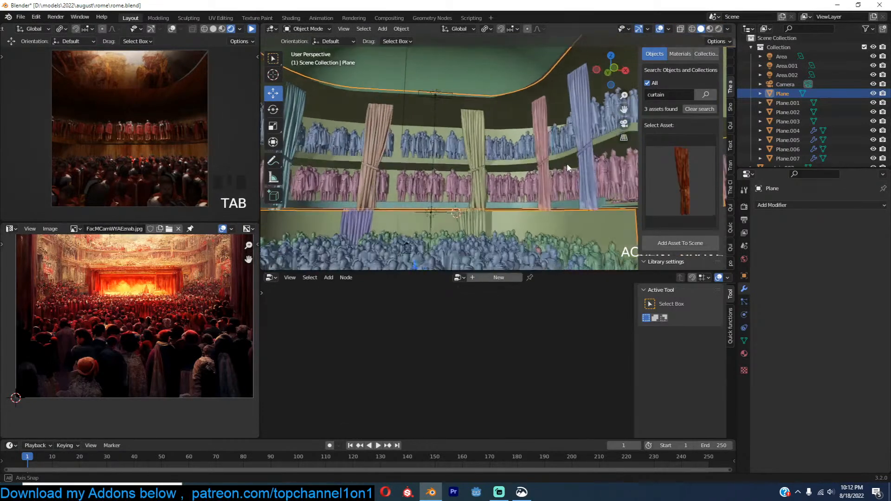
scroll(552, 188, up, 3)
click(539, 200)
key(s)
key(z)
click(543, 200)
Step: Scale the upper balcony crowd along Z and return to the camera view
click(547, 130)
key(s)
key(z)
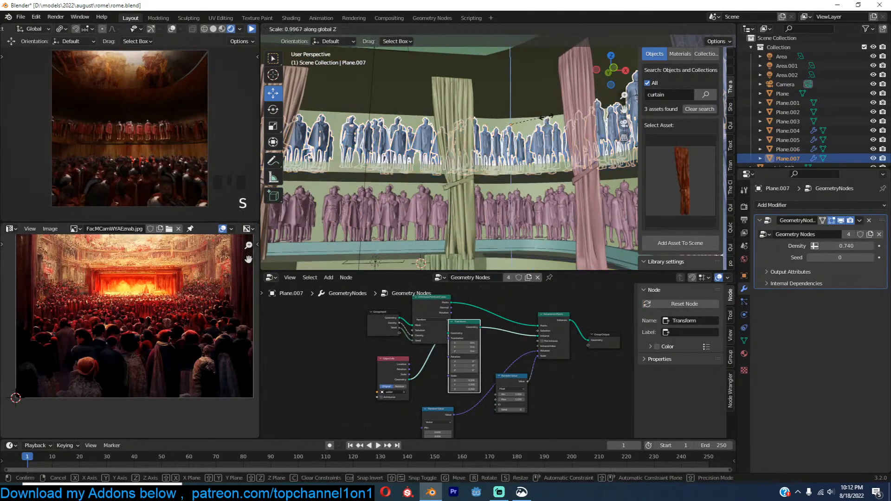
click(546, 116)
scroll(516, 179, down, 4)
key(KP_0)
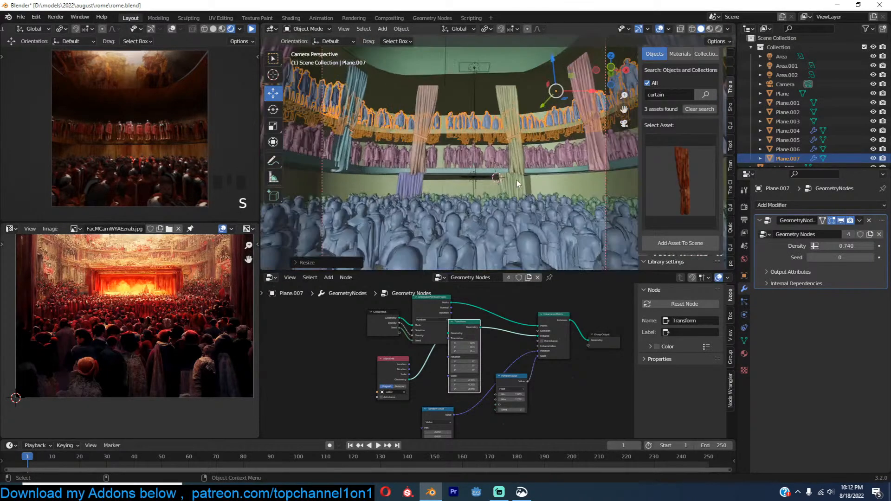
Step: Move the area light above the stage opening slightly and save the file
click(490, 186)
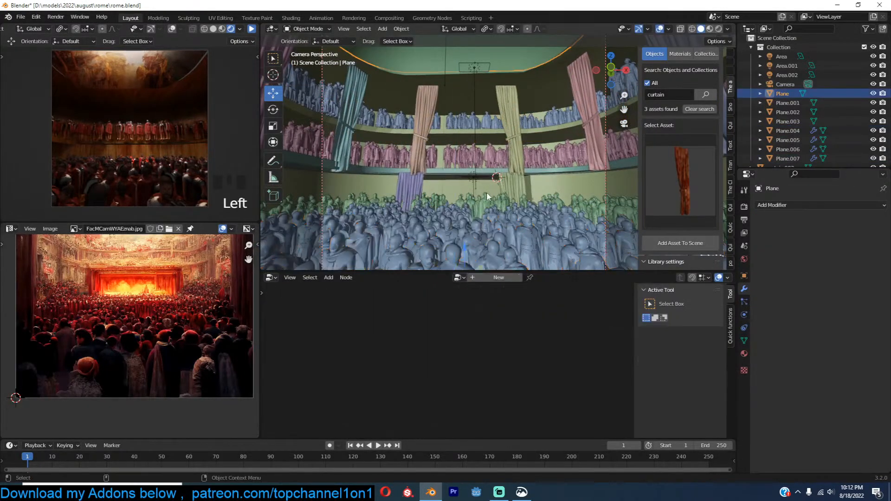
click(489, 187)
key(alt+a)
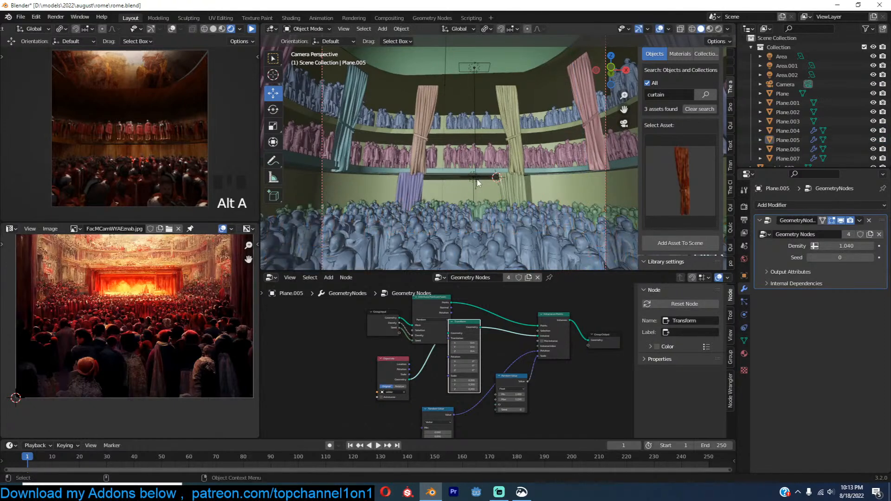
click(477, 184)
key(g)
click(468, 182)
key(ctrl+s)
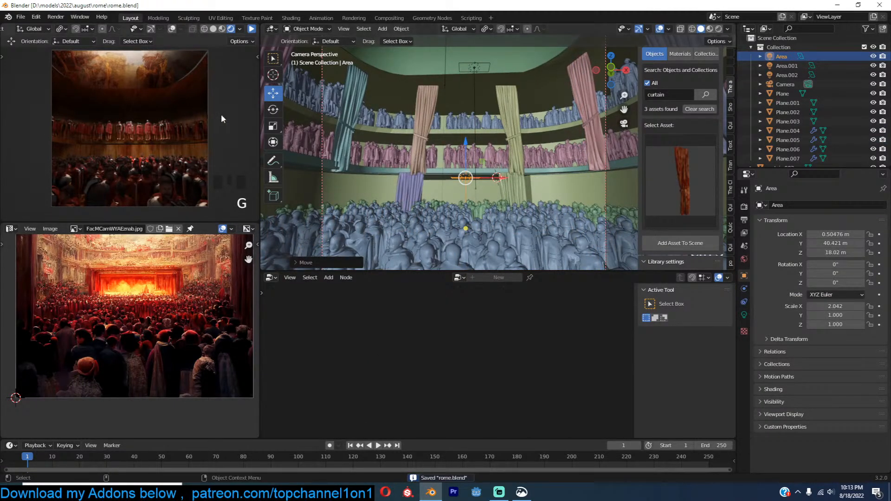
Step: Resume the rendered preview and raise the stage area light's power to 1 MW
click(251, 29)
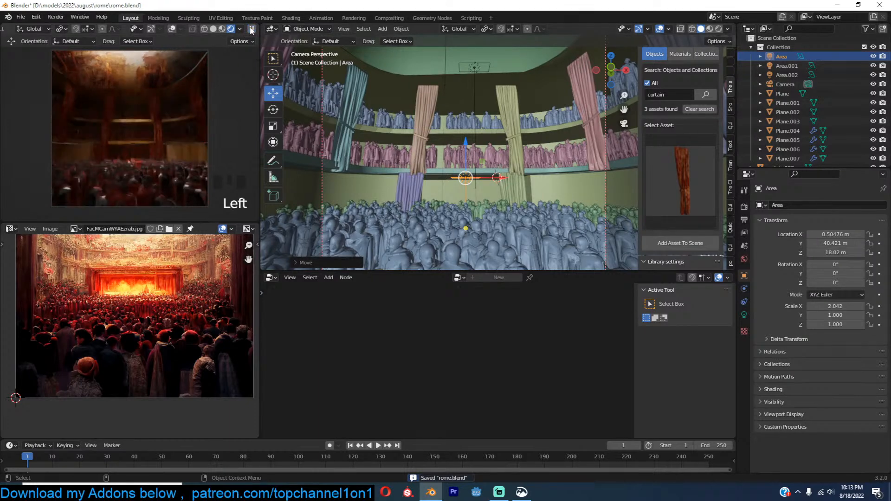
shift+middle_drag(466, 189, 467, 171)
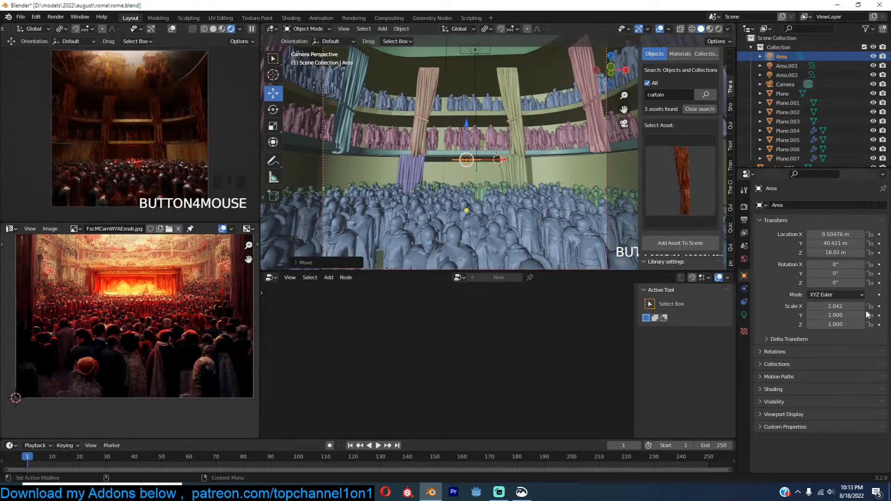
click(744, 315)
click(829, 269)
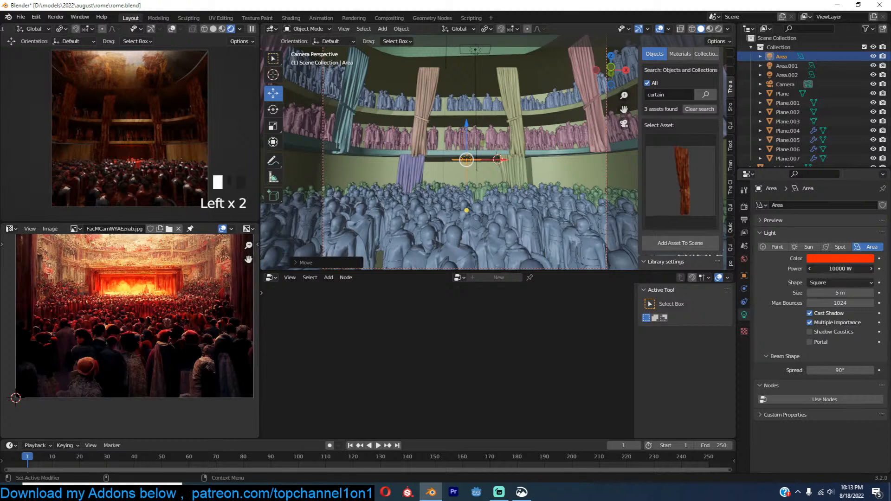
key(Return)
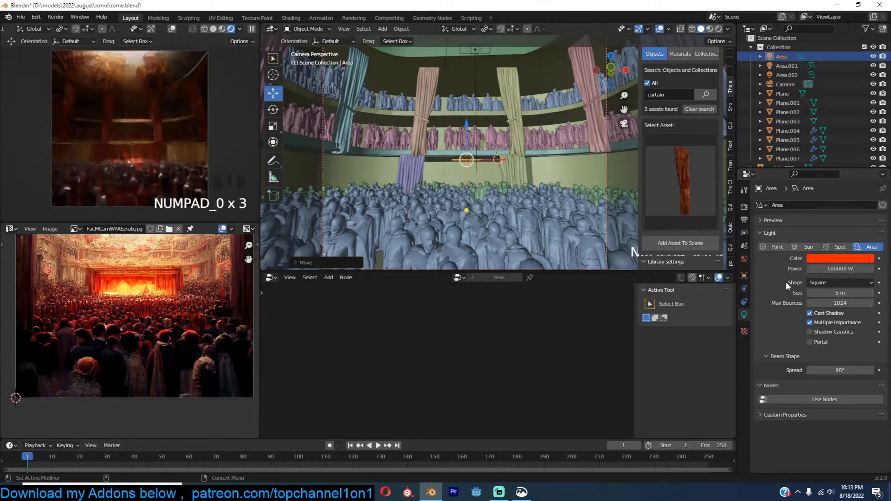
click(833, 268)
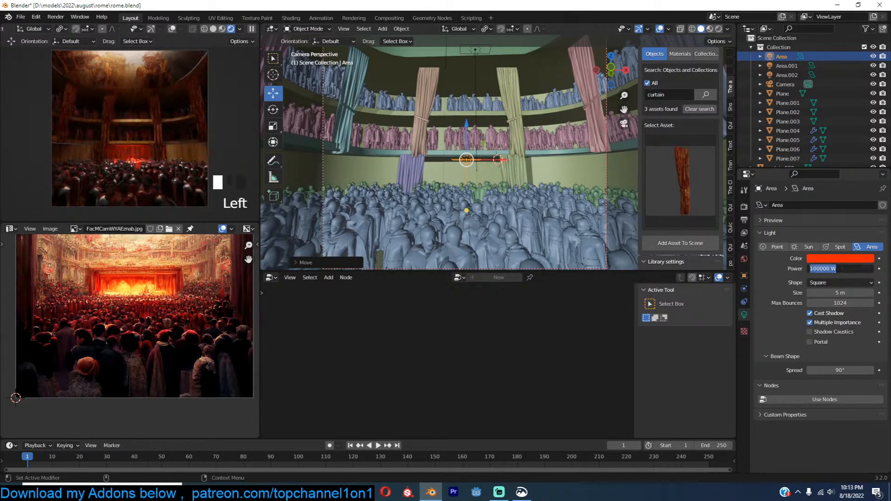
text(0)
key(Return)
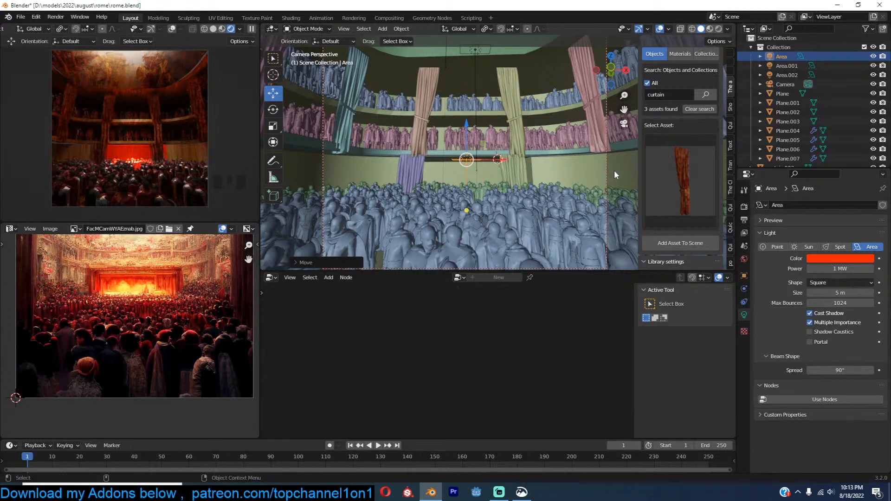
Step: Change the stage area light's colour to a paler orange, save the file and deselect everything
click(833, 257)
click(821, 188)
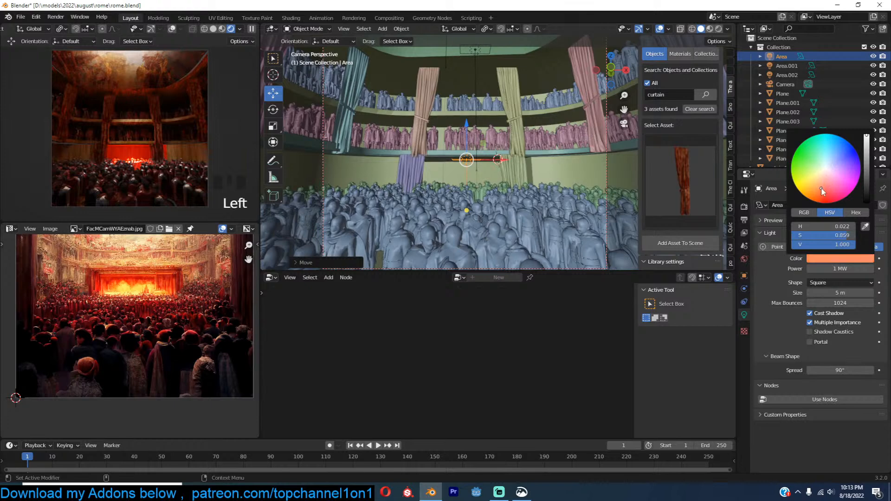
scroll(577, 172, down, 2)
key(ctrl+s)
key(alt+a)
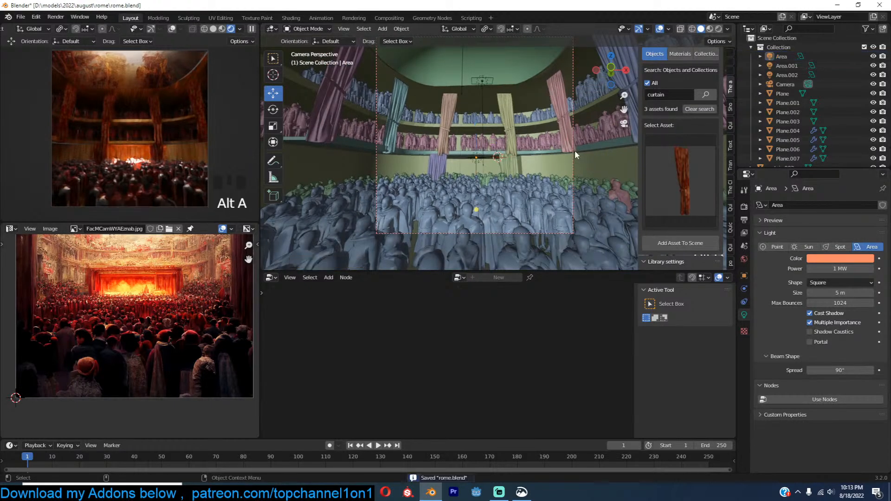
Step: Set the camera's focal length to 15 mm and bring the whole reference image into view for comparison
click(591, 160)
click(575, 175)
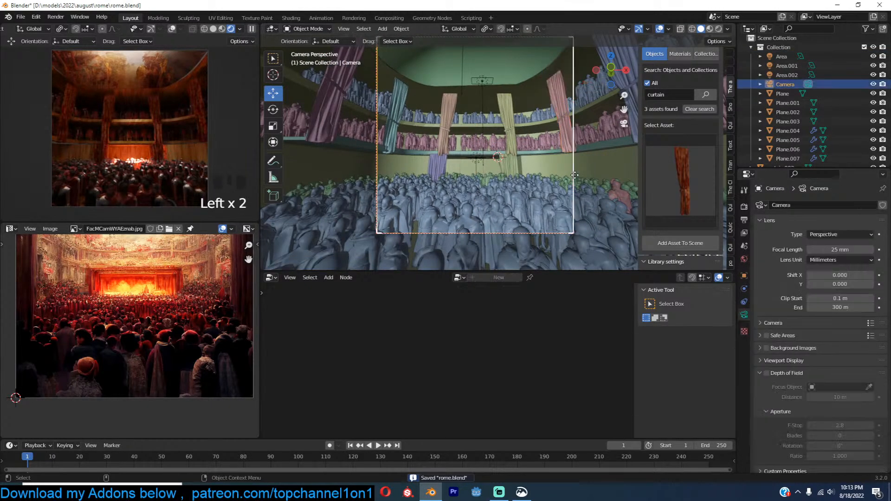
click(838, 249)
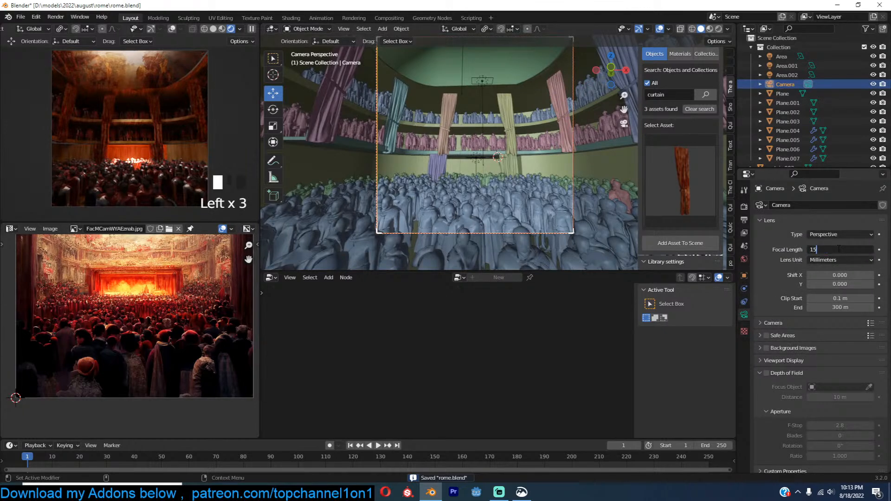
key(Return)
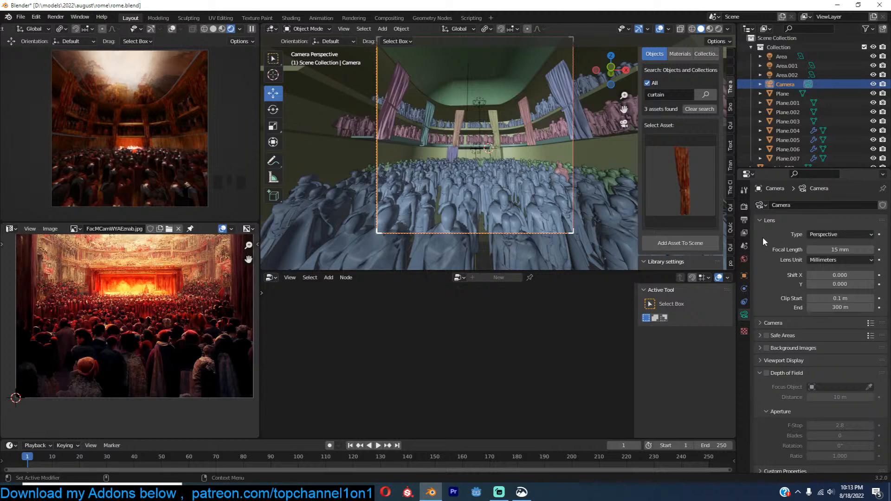
scroll(146, 374, down, 2)
middle_drag(147, 373, 146, 395)
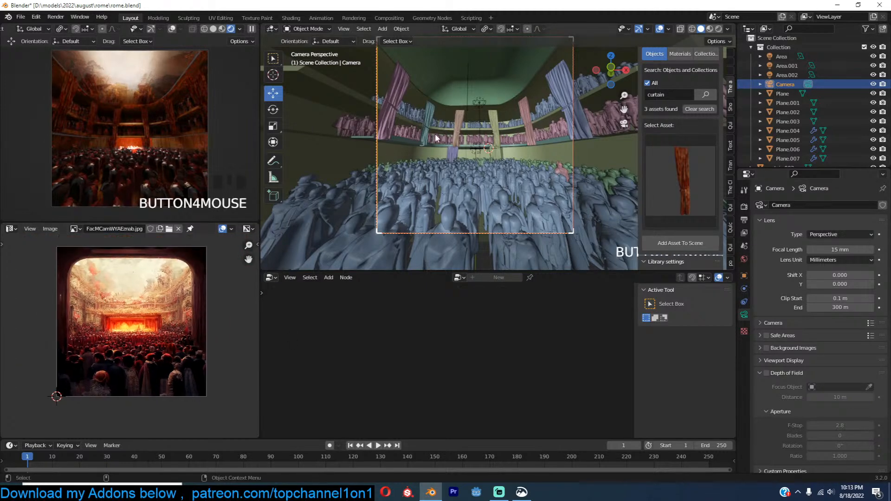
Step: In the right side view, duplicate the overhead area light, place the copy just below it and rotate it to face diagonally upward
key(KP_3)
click(426, 55)
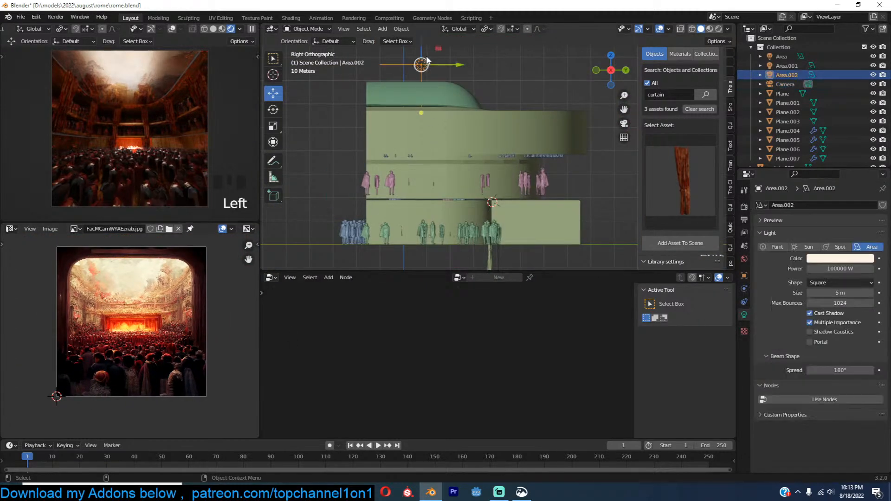
key(shift+d)
click(428, 90)
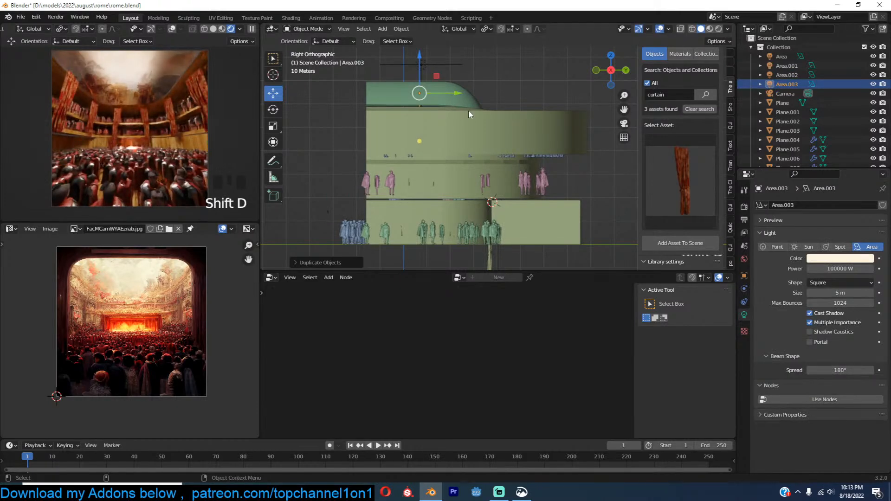
key(r)
click(497, 63)
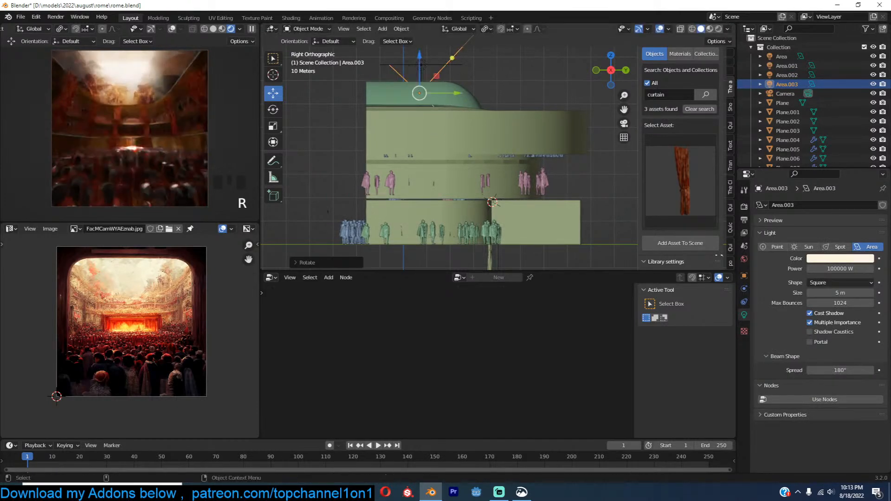
Step: Rotate the duplicated area light to aim the other way, resize it and change its colour to pale orange
key(r)
click(485, 163)
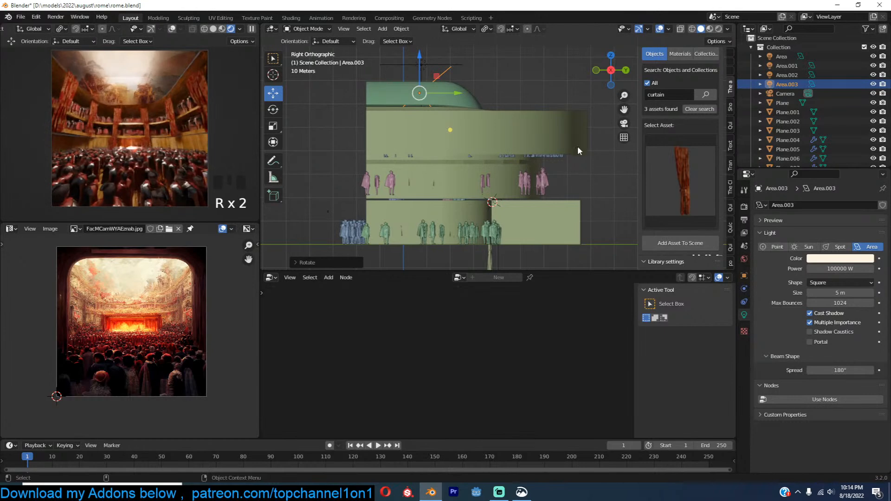
key(s)
click(500, 119)
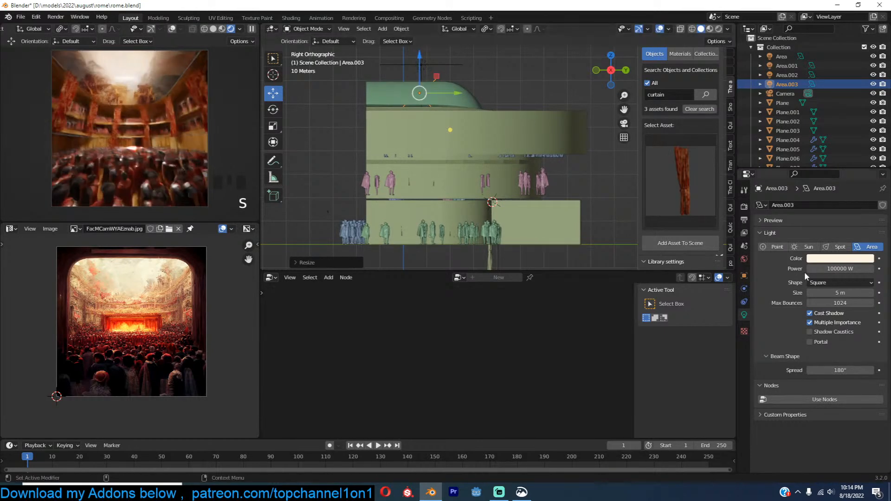
click(830, 258)
click(811, 190)
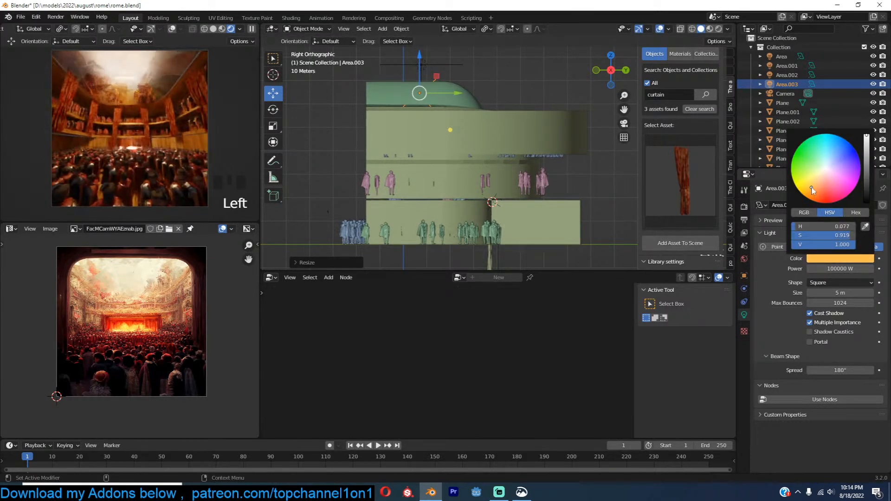
click(819, 176)
Step: Delete the duplicated area light
key(x)
click(464, 121)
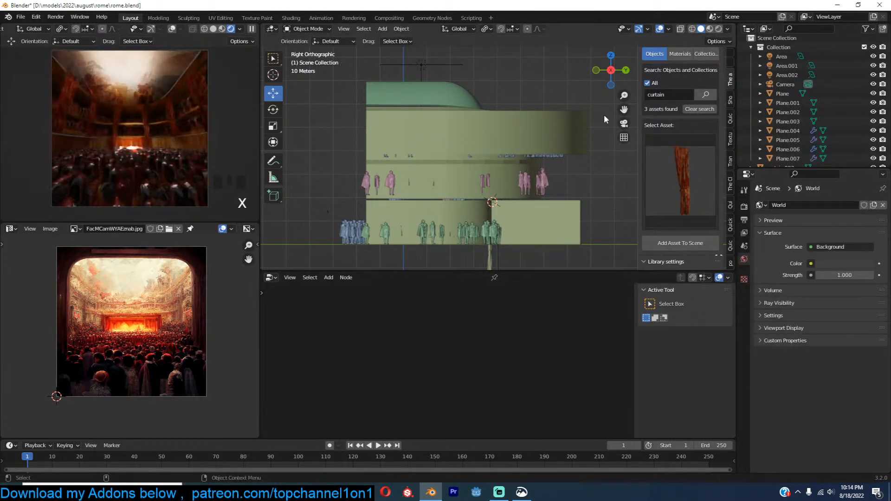
Step: Set the camera's focal length to 25 mm
click(783, 85)
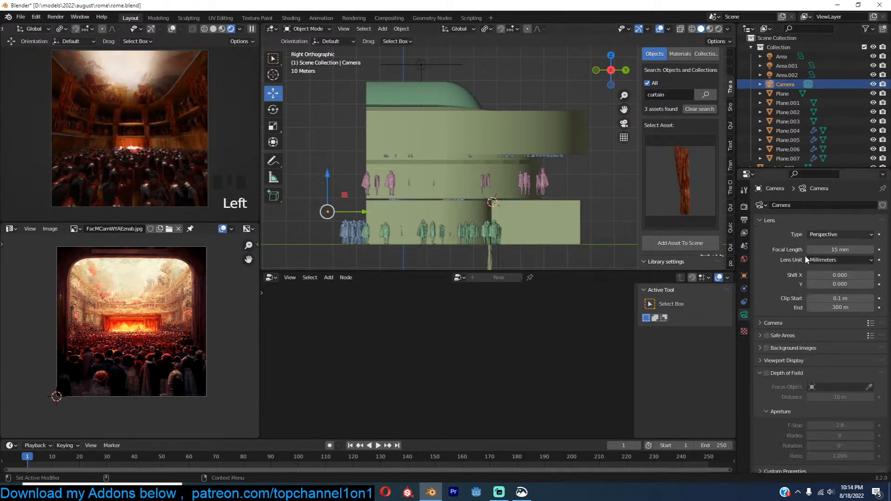
double_click(841, 249)
text(25)
key(Return)
Step: Move the camera back along Y, away from the stage, deselect everything and save the file
scroll(419, 184, down, 2)
drag(406, 193, 388, 193)
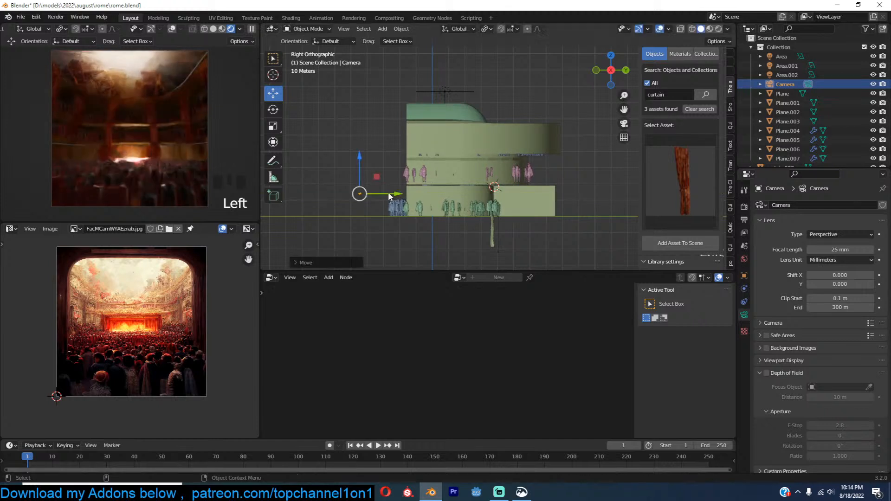
key(alt+a)
key(ctrl+s)
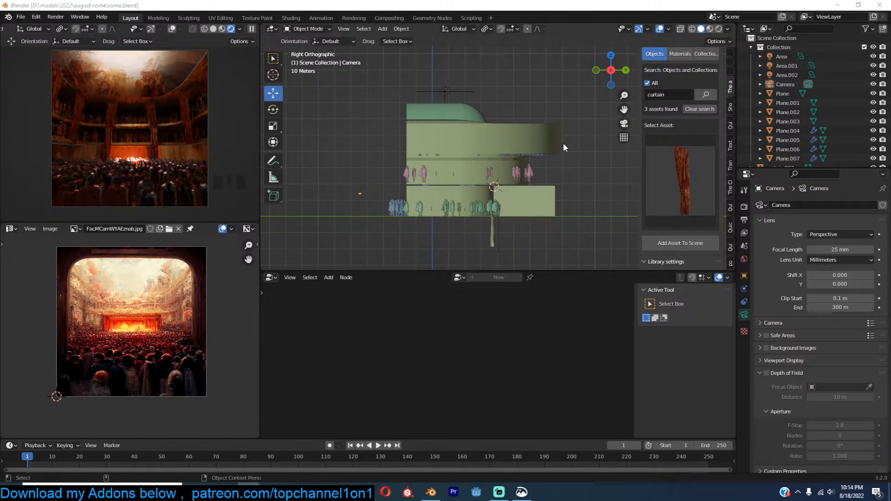
Step: In the top view, make a linked duplicate of a hall curtain and place it at the hall's open front
scroll(565, 144, up, 2)
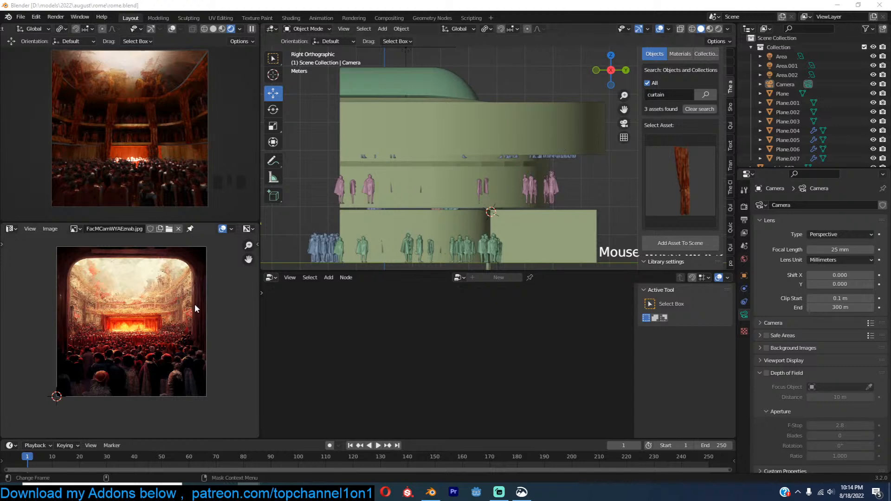
scroll(195, 297, up, 2)
scroll(528, 123, down, 4)
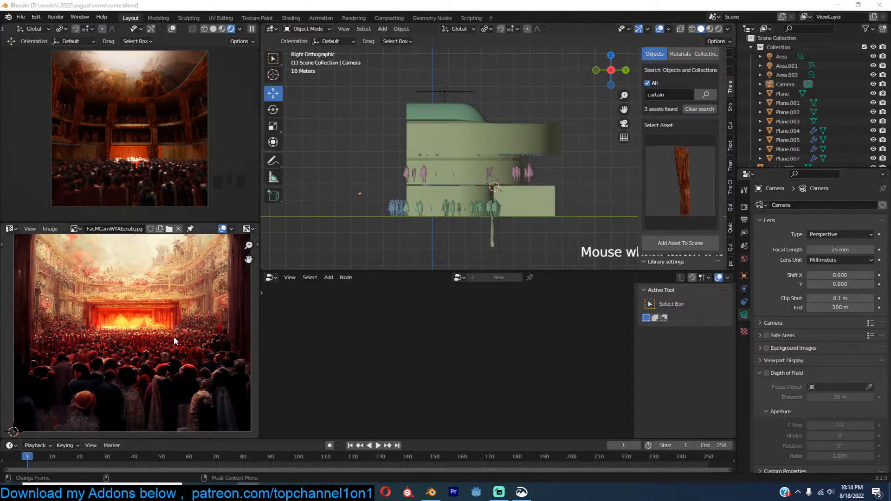
scroll(174, 336, down, 4)
scroll(138, 299, up, 4)
middle_drag(475, 120, 566, 148)
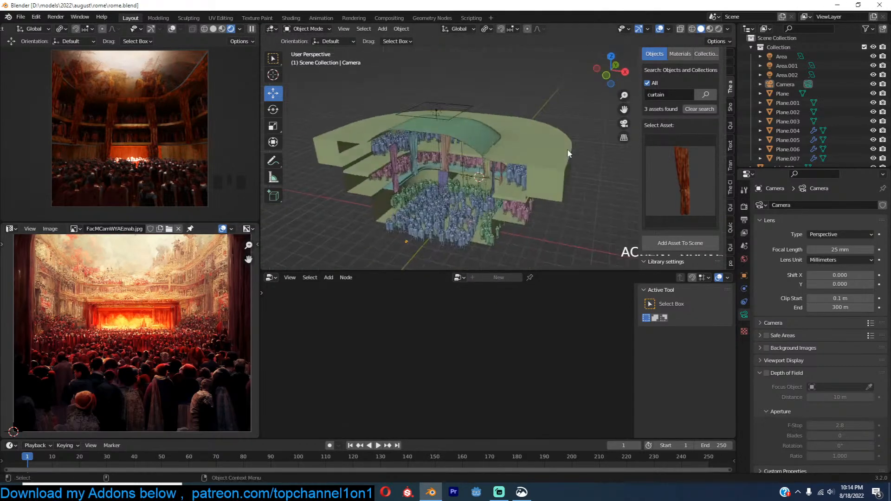
scroll(580, 127, up, 5)
click(386, 134)
key(KP_7)
key(z)
click(346, 159)
scroll(402, 161, down, 6)
shift+middle_drag(404, 162, 448, 102)
key(alt+d)
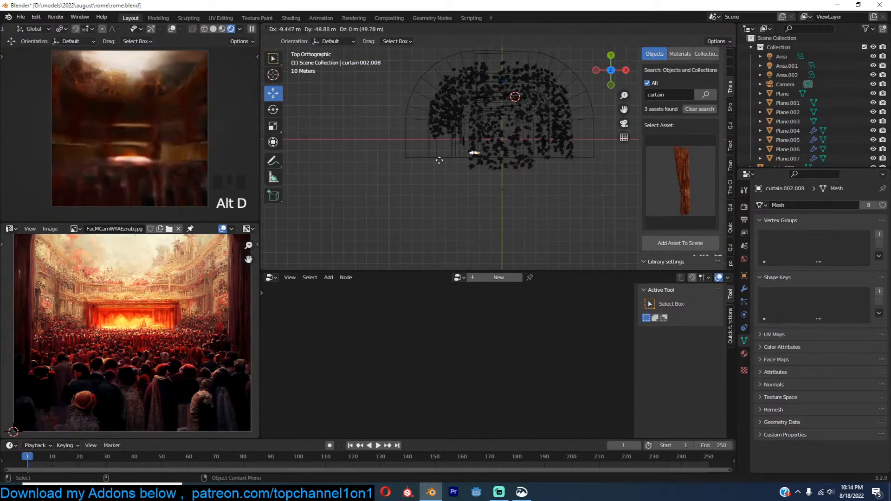
click(440, 158)
Step: Enlarge the new curtain and move it to the negative-X side of the hall's front opening, near the camera
key(s)
click(524, 141)
key(g)
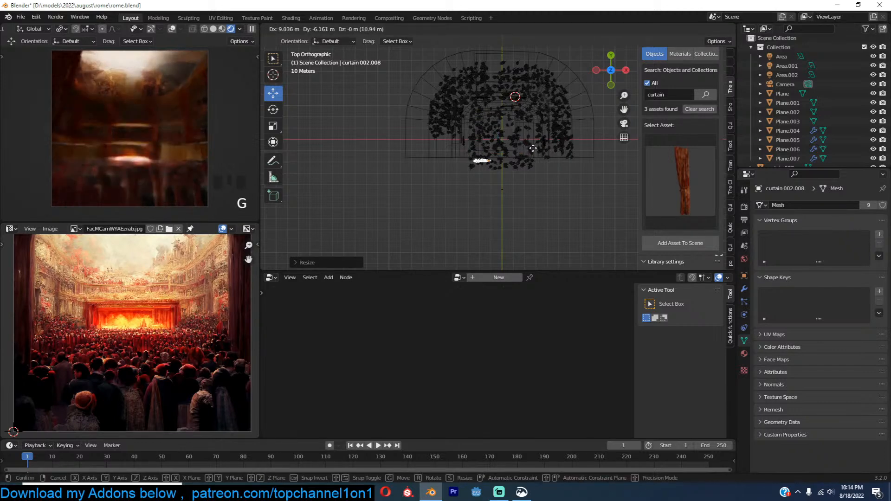
click(531, 148)
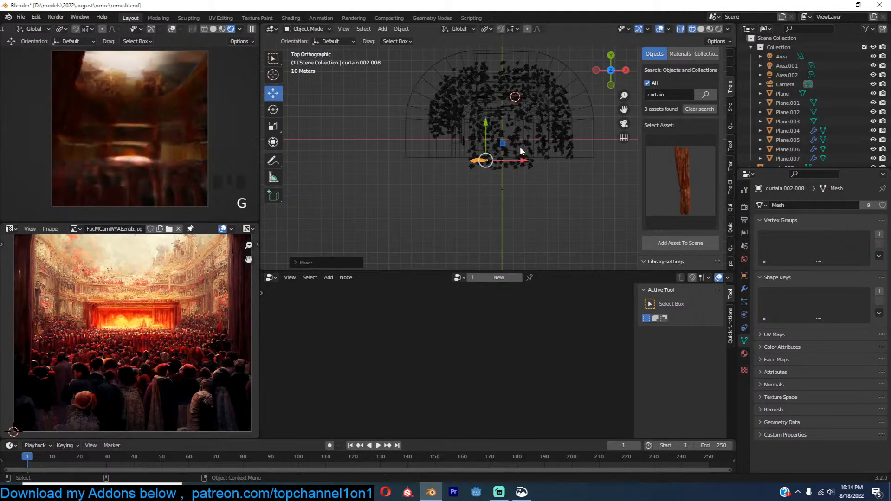
Step: Make a linked duplicate of the large front curtain, turn it around, place it on the opposite side of the opening and deselect it
key(alt+d)
key(r)
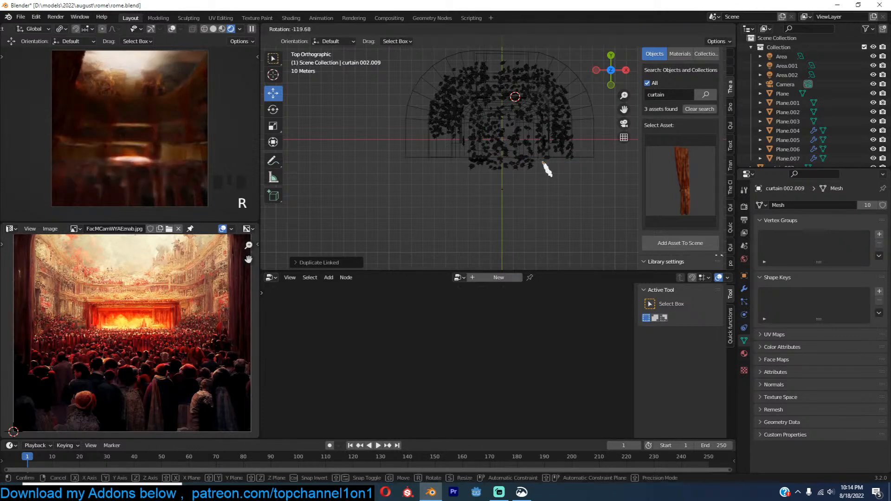
click(570, 181)
key(g)
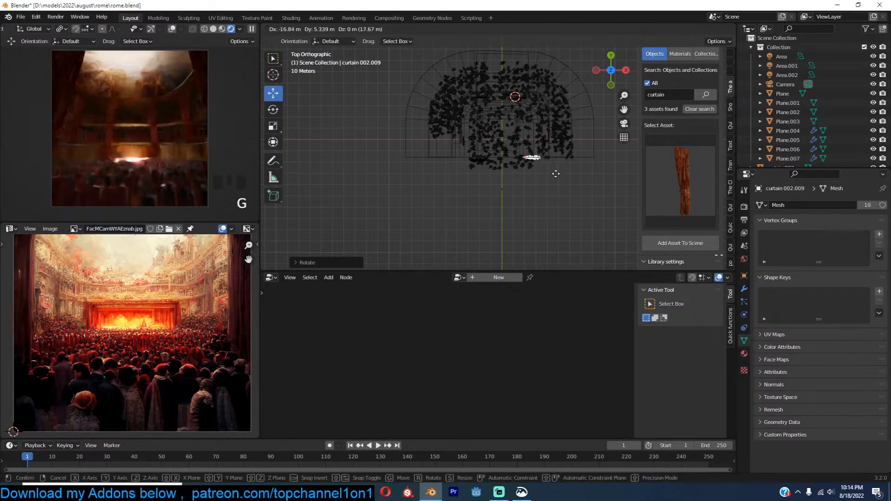
click(555, 174)
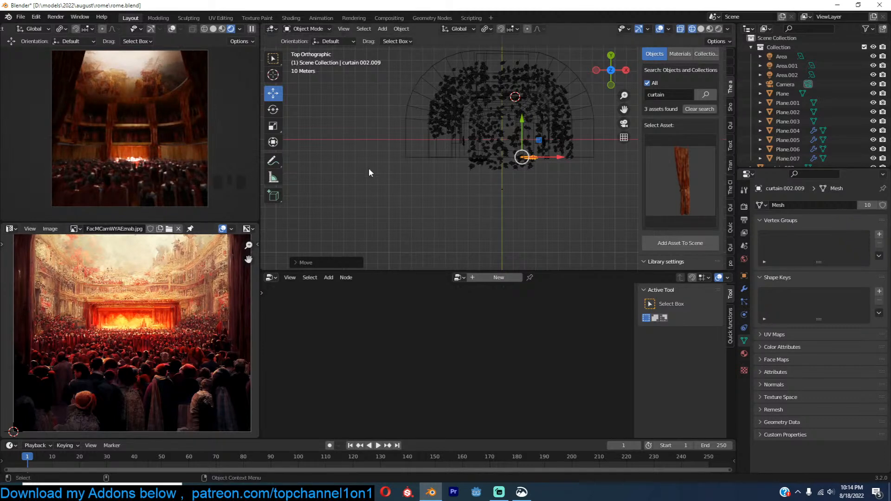
scroll(532, 147, up, 4)
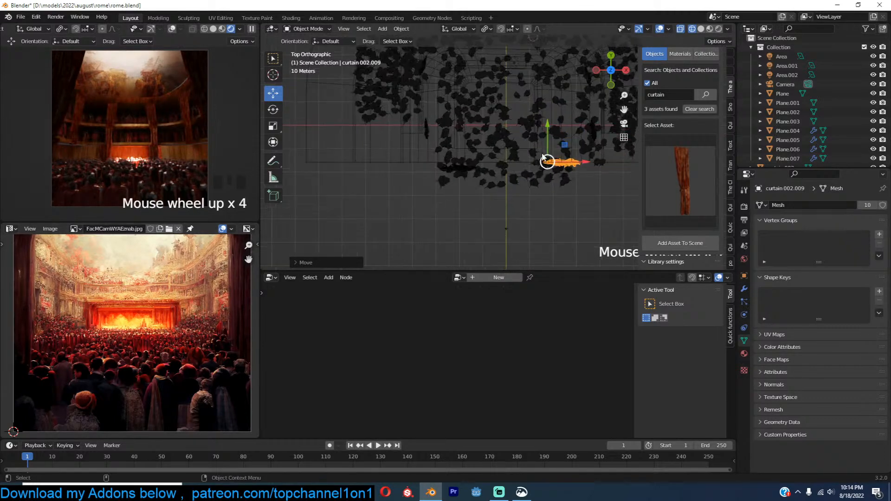
key(alt+a)
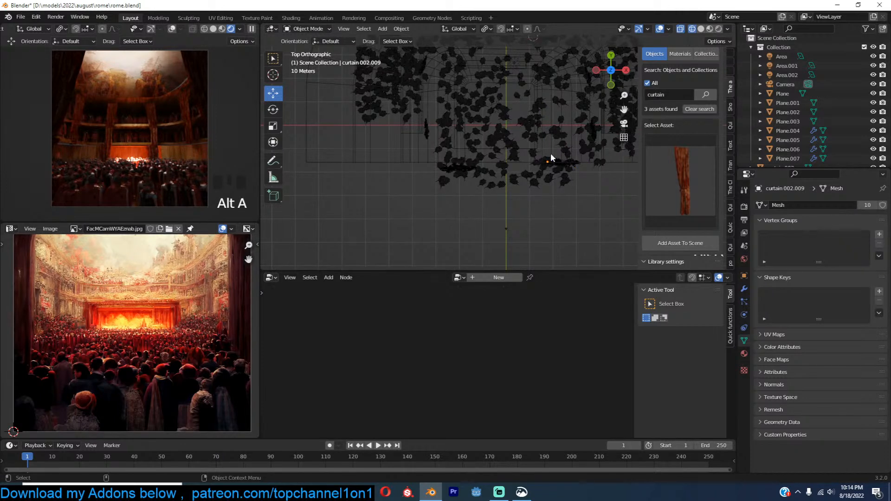
Step: In the solid perspective view, select the large overhead area light and set its power to 1 MW
key(z)
mouse_move(625, 155)
middle_down()
mouse_move(509, 67)
mouse_move(552, 132)
mouse_move(564, 103)
mouse_move(502, 217)
middle_up()
scroll(563, 103, down, 3)
click(526, 102)
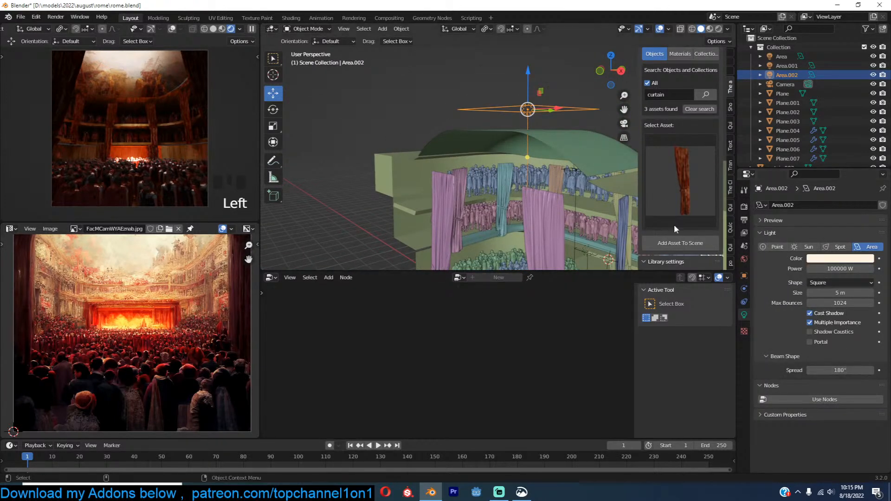
click(843, 268)
click(820, 268)
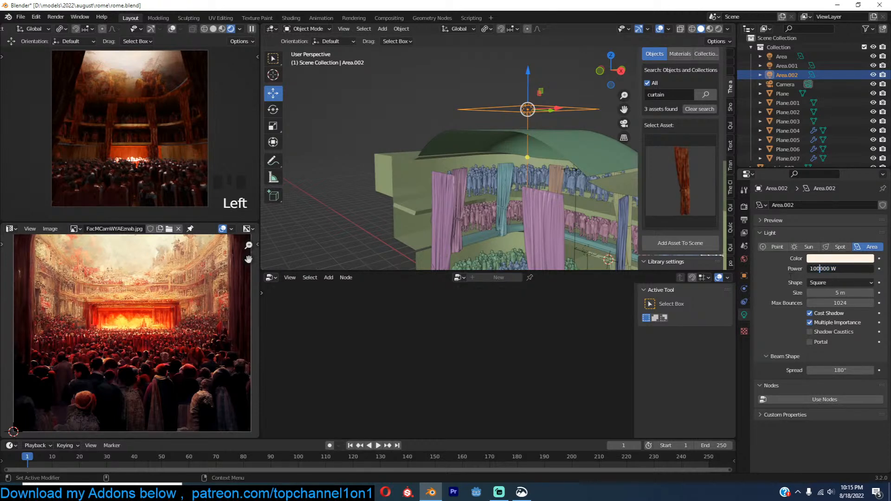
text(0)
key(Return)
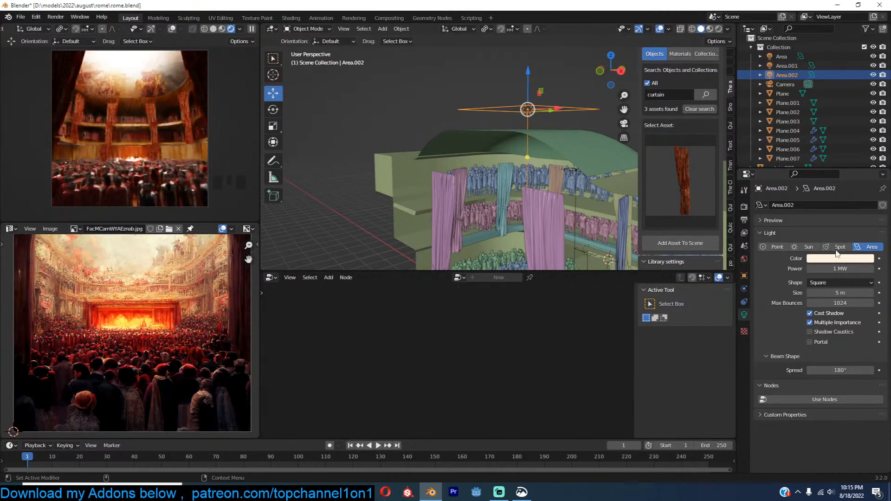
Step: Change the overhead area light's colour to a saturated orange, deselect everything and save the file
click(858, 258)
click(823, 148)
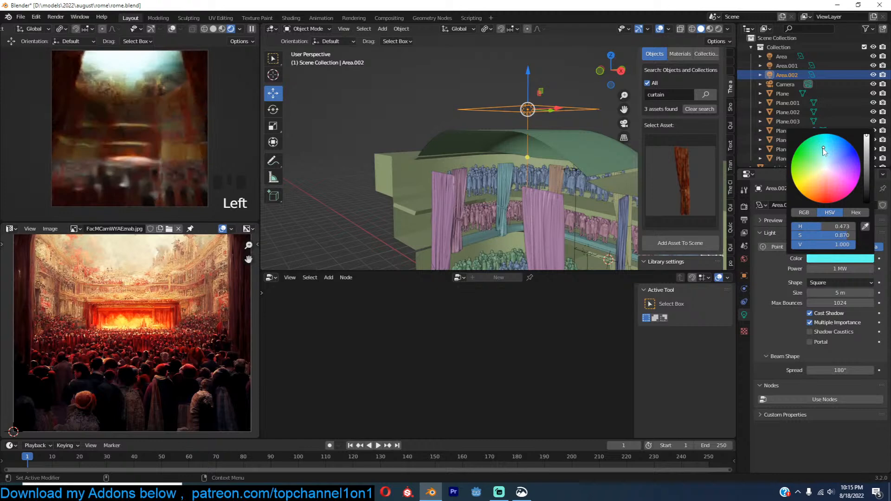
click(820, 186)
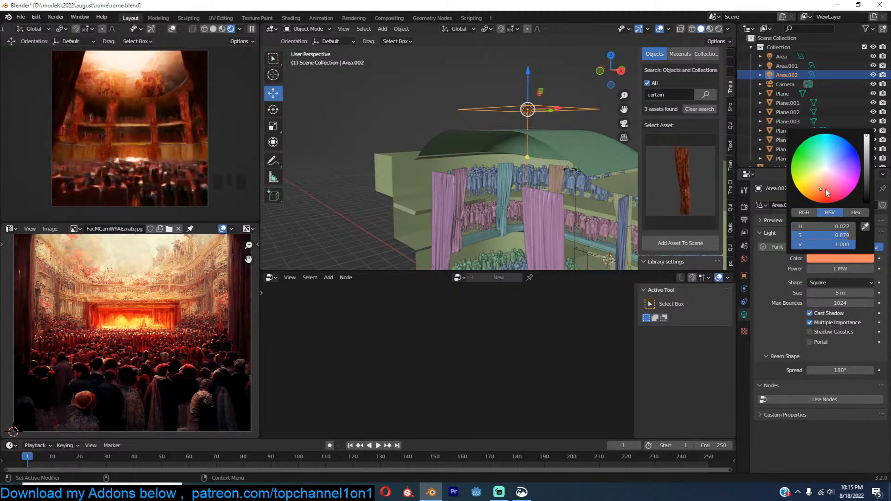
middle_drag(530, 182, 546, 183)
key(grave)
key(alt+a)
key(ctrl+s)
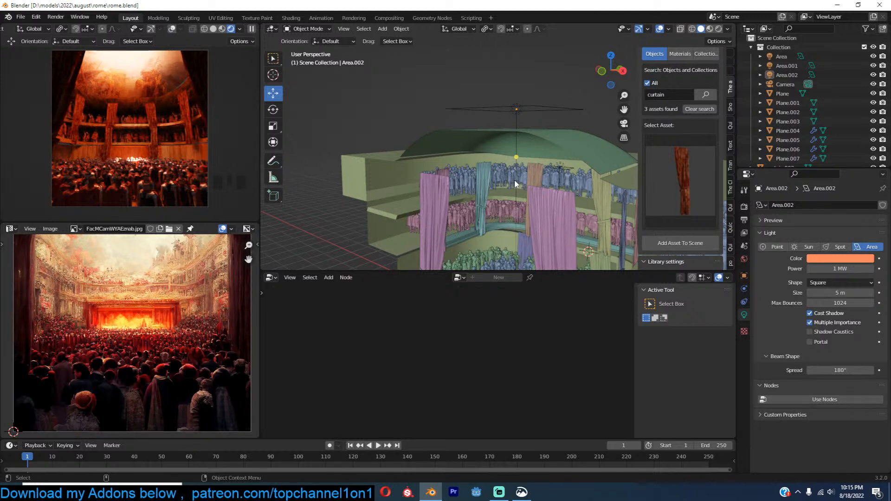
Step: Divide the overhead area light's power by 5 to set it to 200000 W
click(829, 269)
click(824, 270)
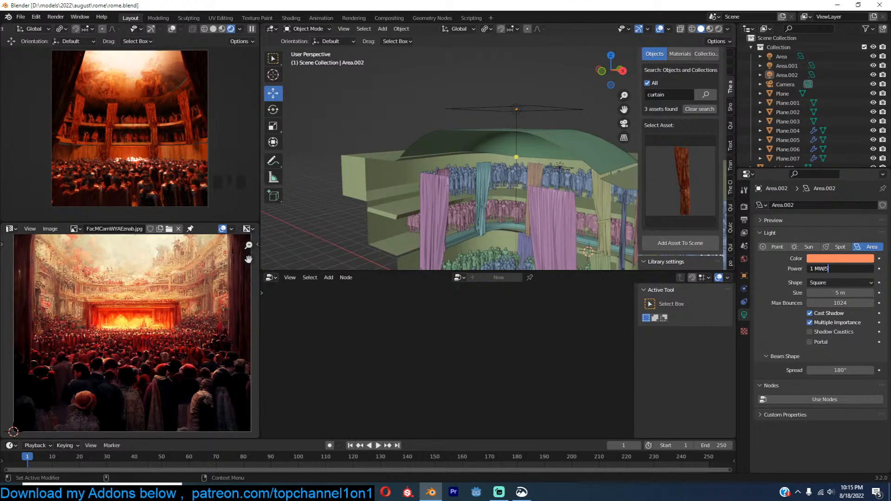
text(/5)
key(Return)
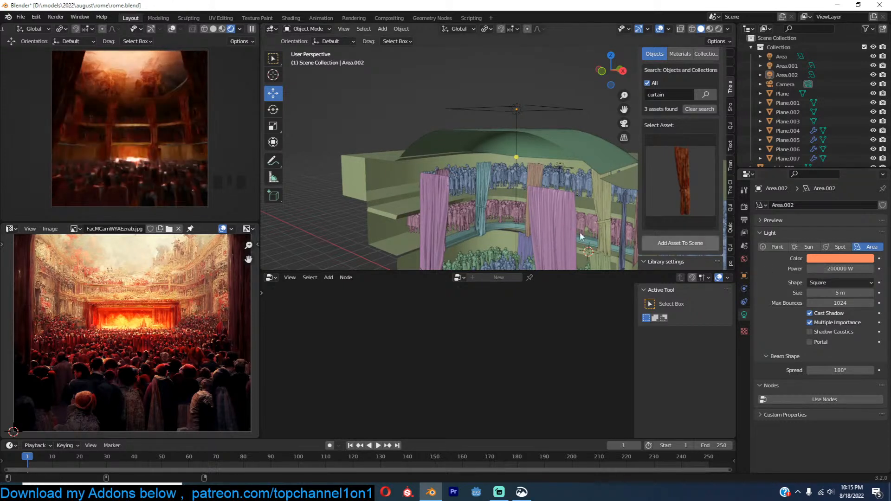
Step: Change the overhead area light's colour to a much paler tint and save the file
click(844, 260)
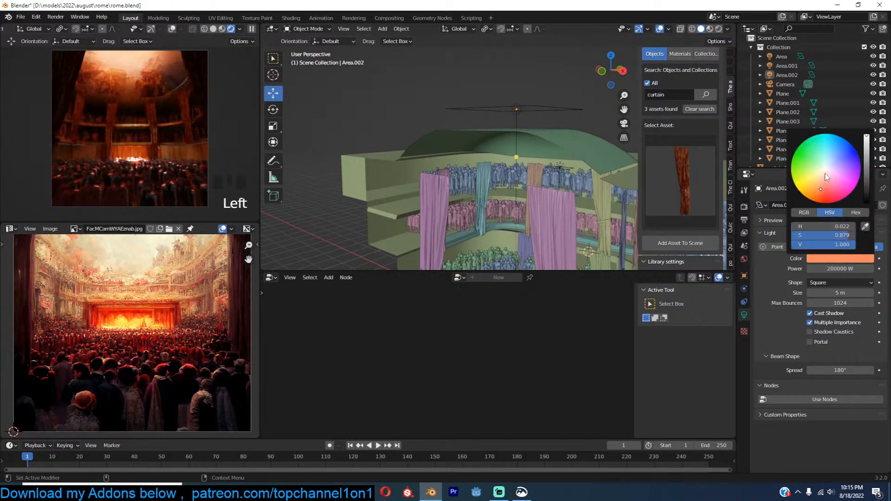
click(827, 177)
click(540, 179)
key(ctrl+s)
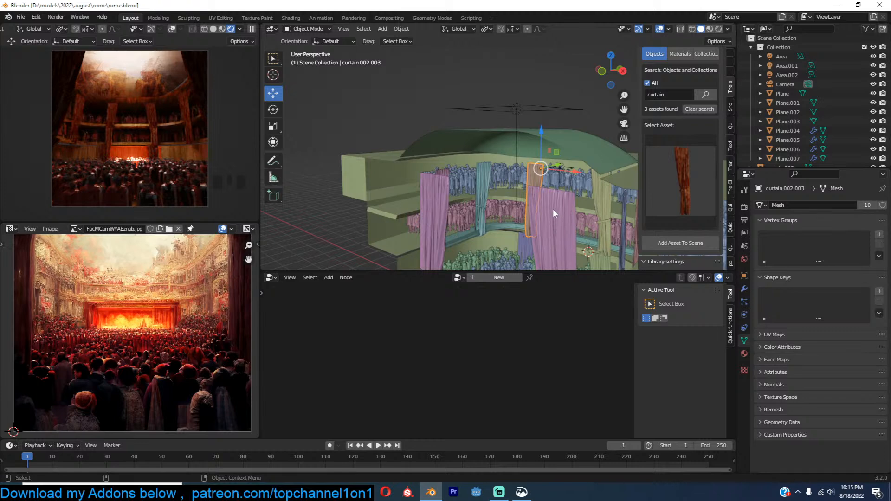
Step: Look up inside the hall, save the file and select the mesh of the hall's walls
middle_drag(472, 162, 509, 62)
scroll(548, 137, up, 2)
scroll(526, 102, down, 2)
shift+middle_drag(522, 157, 552, 101)
scroll(524, 104, up, 2)
key(ctrl+s)
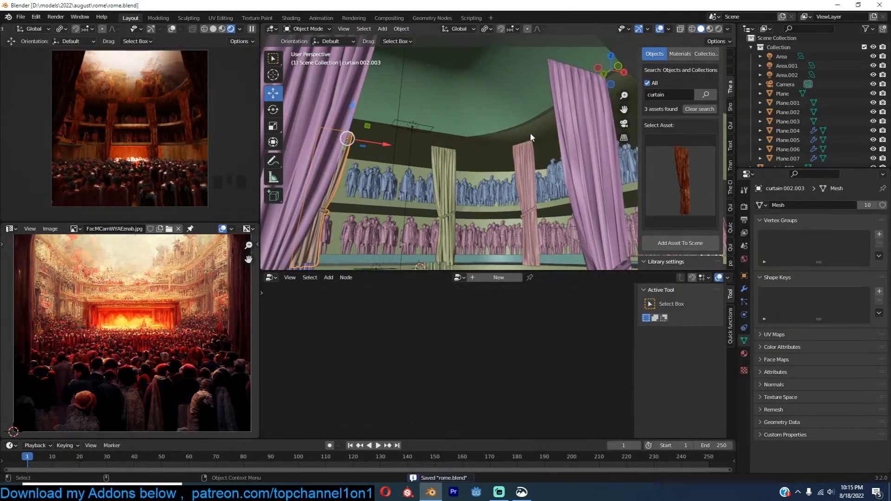
click(530, 132)
scroll(529, 133, down, 3)
middle_drag(530, 133, 550, 113)
scroll(550, 114, down, 3)
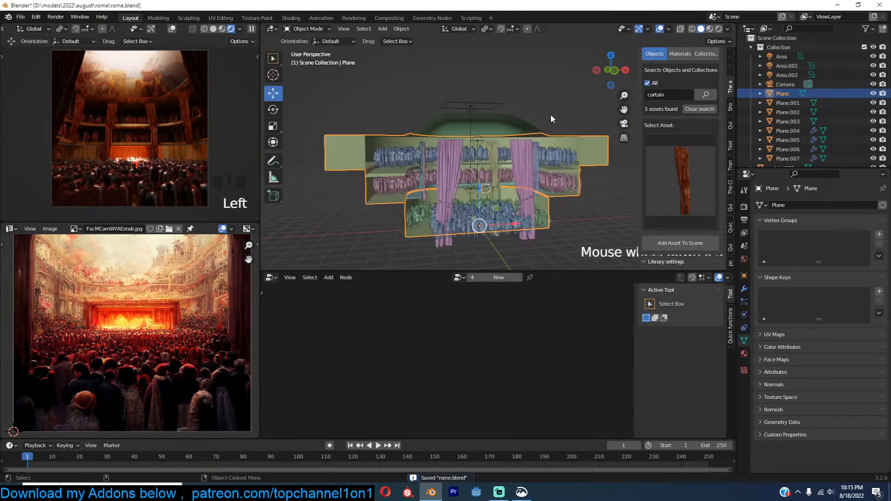
Step: In the front wireframe view, select the wall mesh's top rim vertices and flatten them by scaling to 0 along Z
key(KP_1)
key(Tab)
key(z)
key(1)
drag(325, 109, 617, 144)
key(s)
key(z)
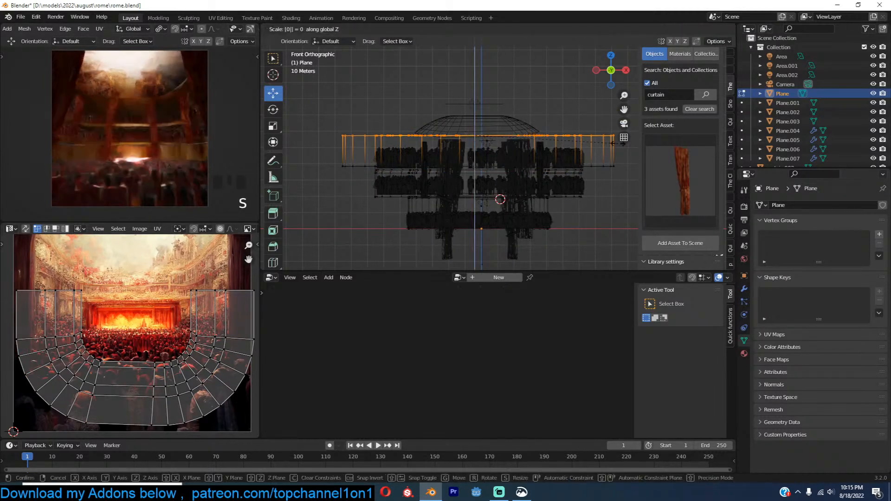
click(613, 143)
Step: Extrude the flattened top rim upward to extend the walls, return to object mode in solid shading and save the file
key(e)
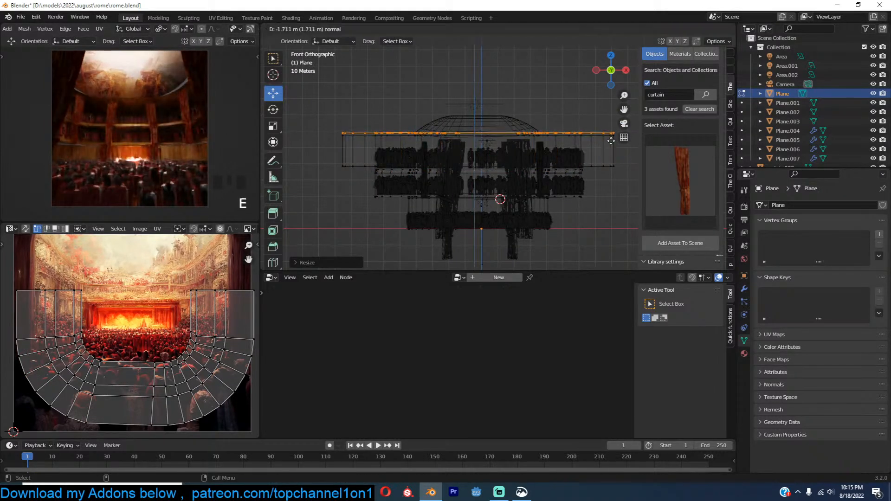
click(558, 138)
key(Tab)
key(z)
key(grave)
middle_drag(586, 136, 513, 125)
scroll(512, 123, up, 8)
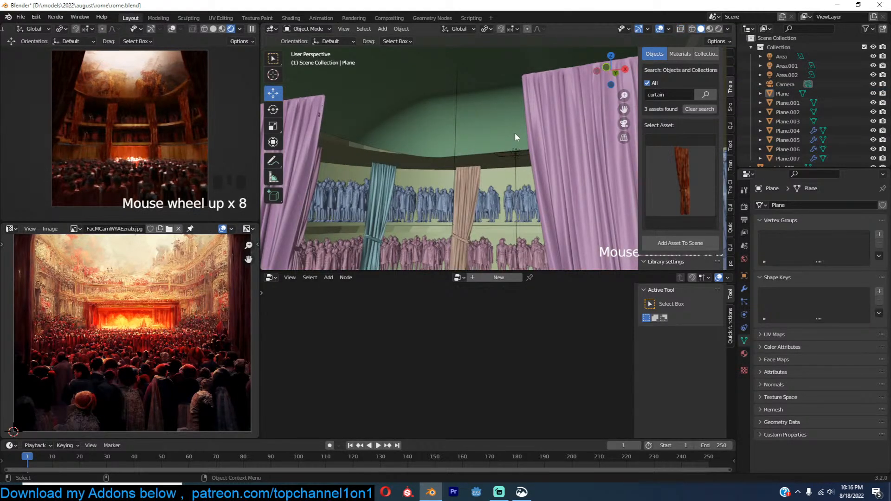
key(ctrl+s)
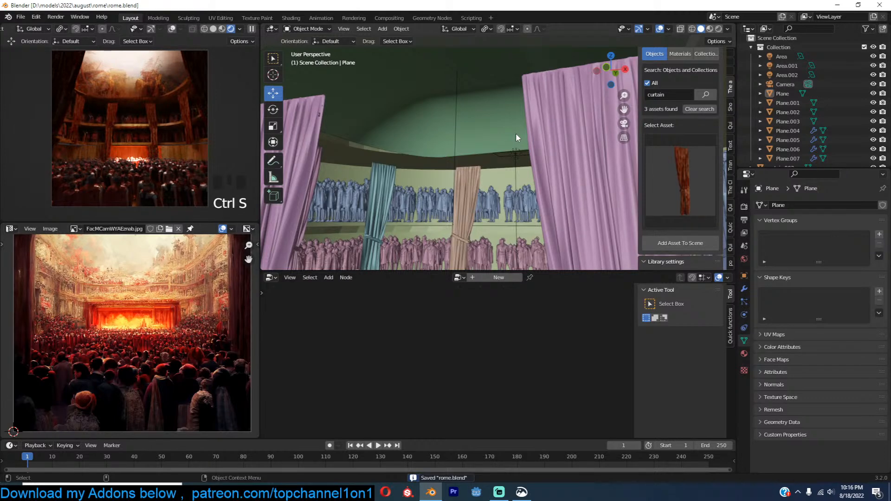
middle_drag(511, 155, 536, 178)
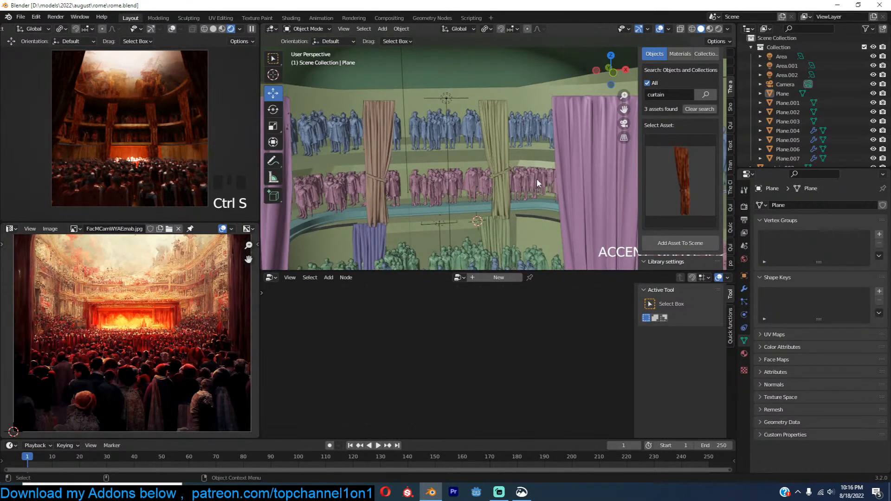
Step: Search the asset library's objects for "volume" and choose the blue-tinted volumetric asset
scroll(542, 176, down, 6)
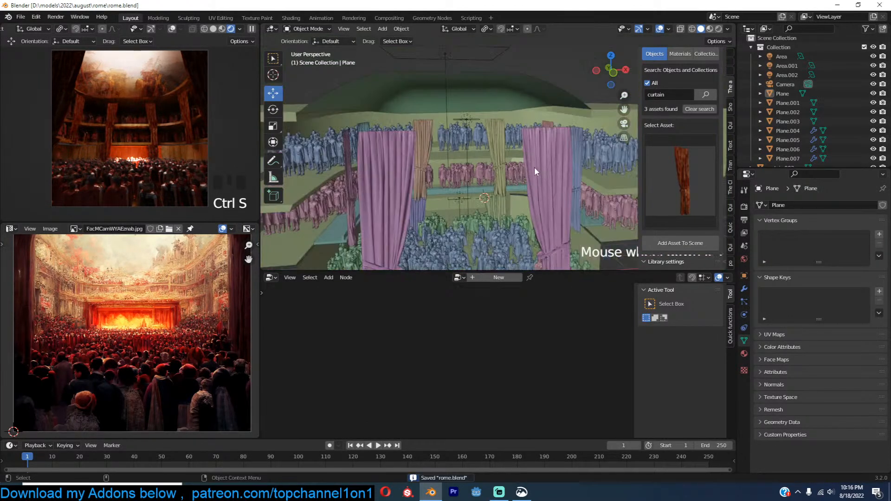
click(674, 95)
text(volume)
key(Return)
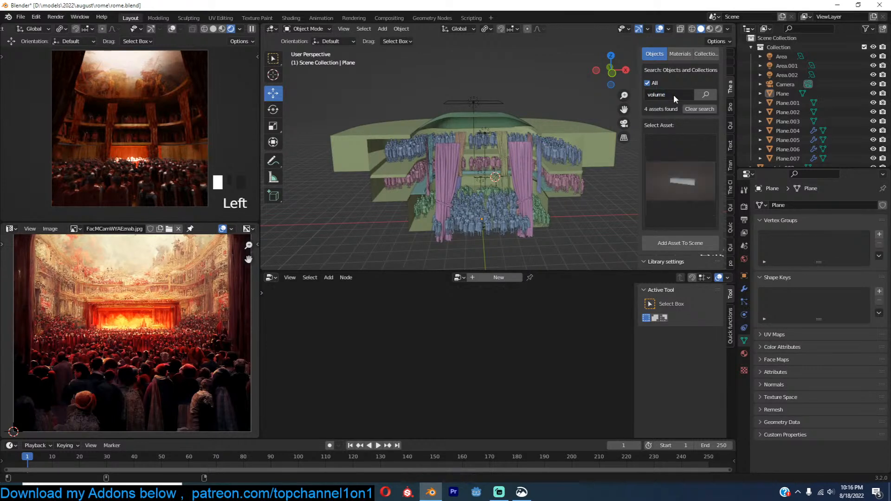
click(671, 186)
click(648, 240)
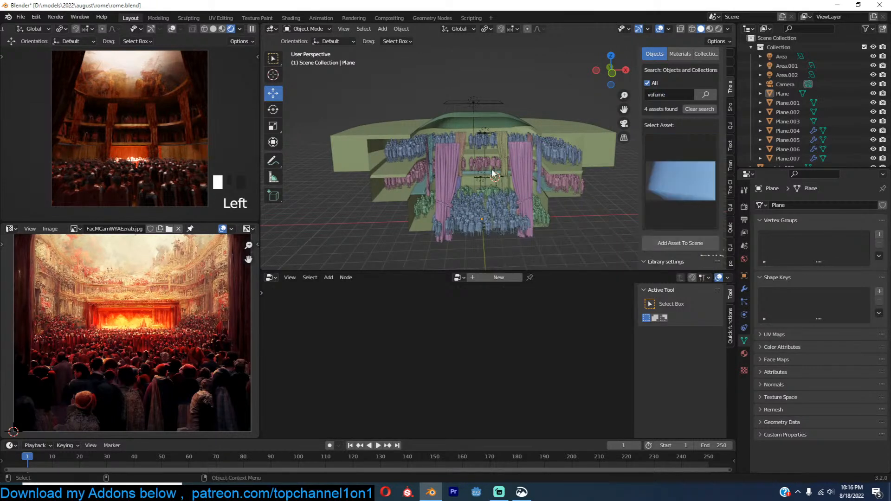
Step: Pause the rendered preview, place the 3D cursor at the hall's middle, add the volumetric asset there and scale it down around the hall
click(251, 29)
shift+right_click(468, 176)
shift+right_click(467, 176)
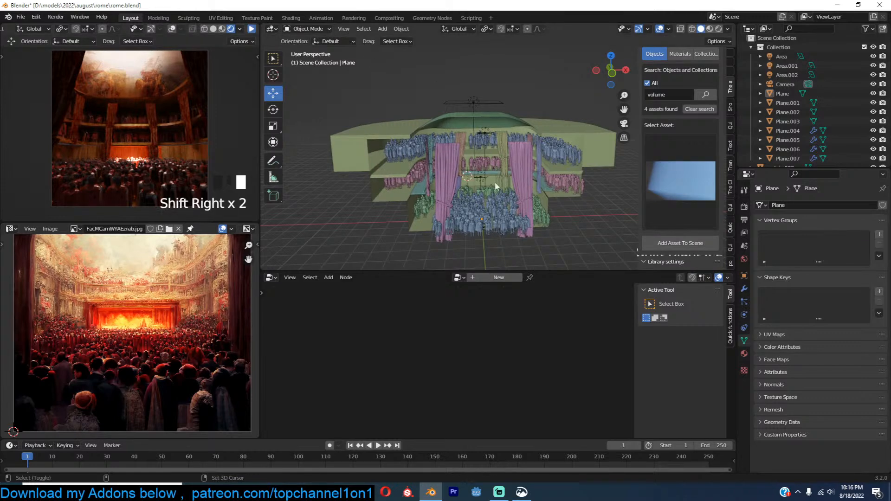
click(676, 242)
scroll(518, 174, down, 5)
key(s)
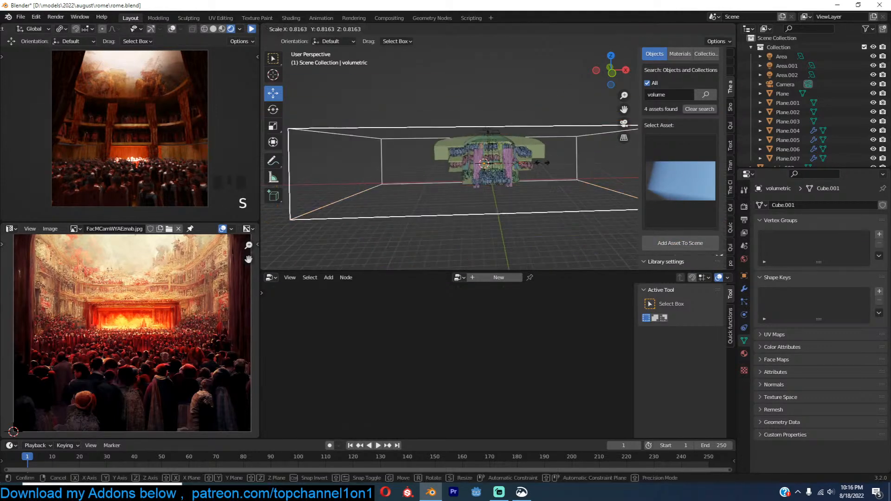
click(499, 151)
Step: In the right view, tilt the volumetric box, rescale its height and move it to enclose the hall; save the file and resume the rendered preview
key(KP_3)
key(r)
click(601, 194)
key(s)
key(z)
click(622, 232)
key(g)
click(616, 222)
key(ctrl+s)
key(Left)
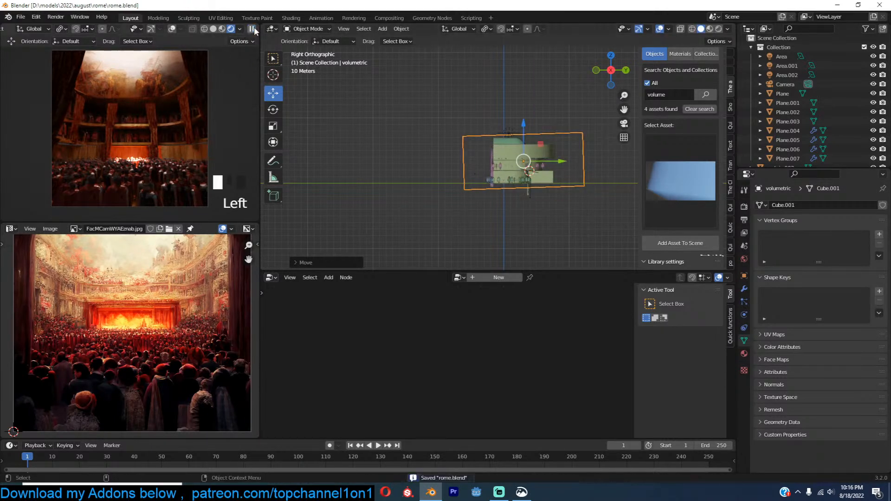
Step: Switch the empty node area to the Shader Editor to show the volumetric box's material, and save the file
shift+middle_drag(558, 170, 555, 162)
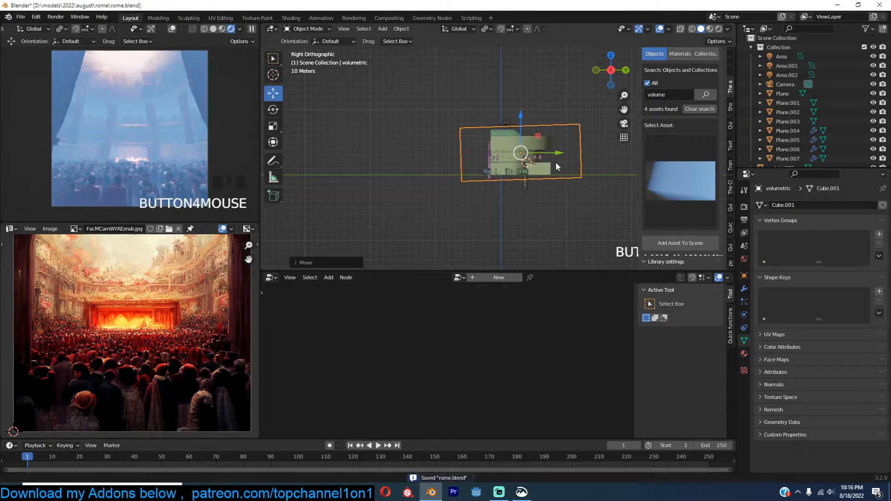
click(581, 162)
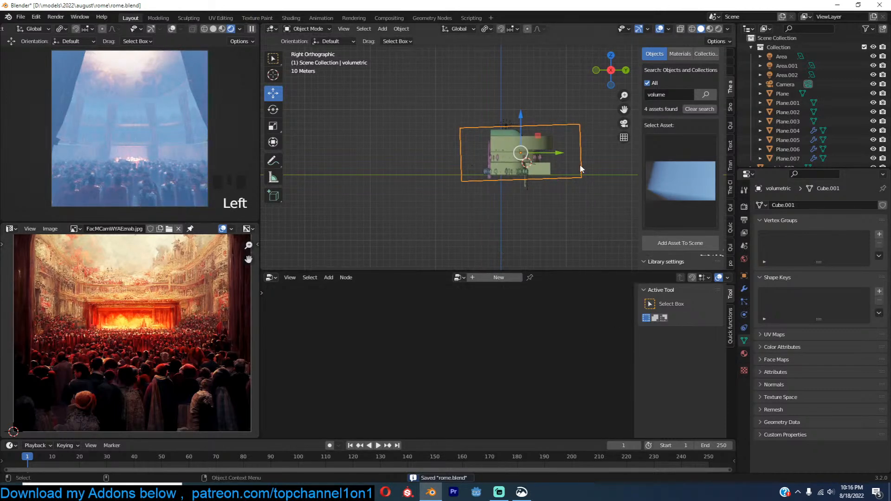
click(271, 277)
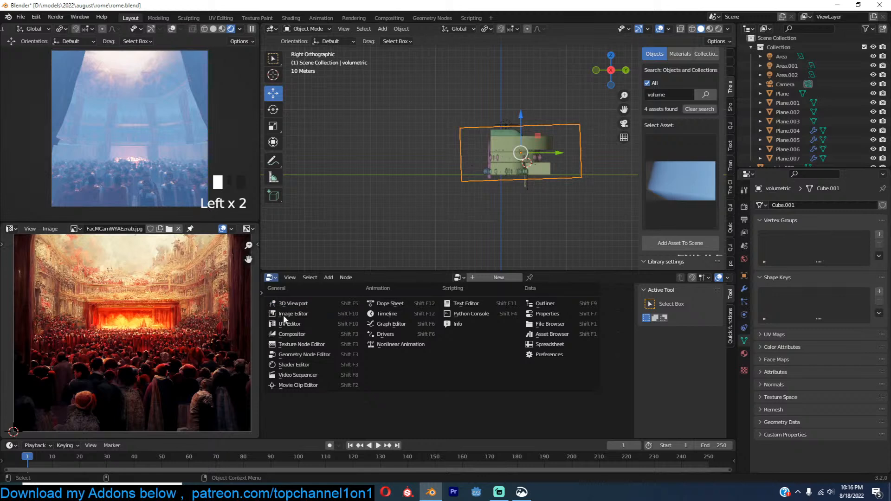
click(284, 364)
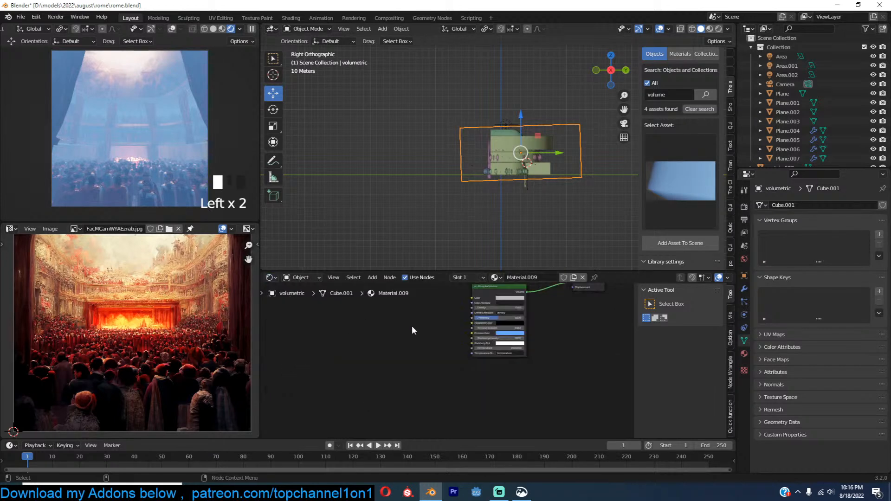
key(ctrl+s)
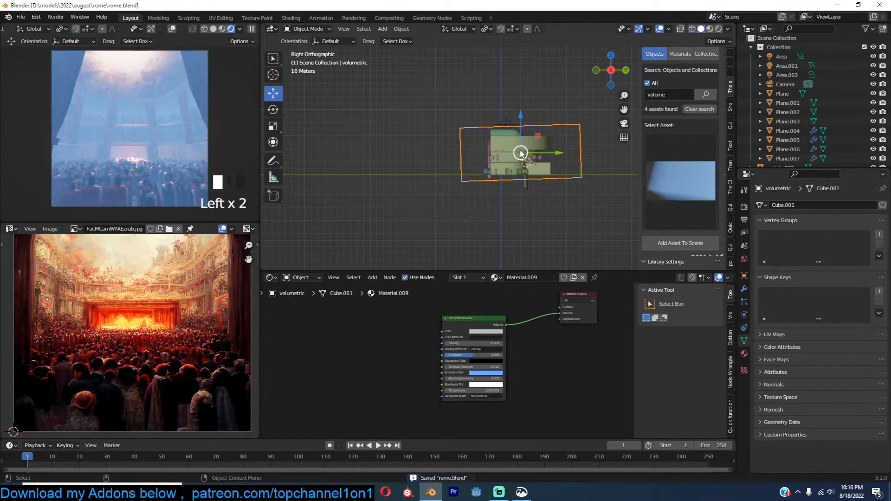
Step: Change the Principled Volume's emission colour to a pale pink with hue 0.941 and saturation 0.223
scroll(524, 150, up, 5)
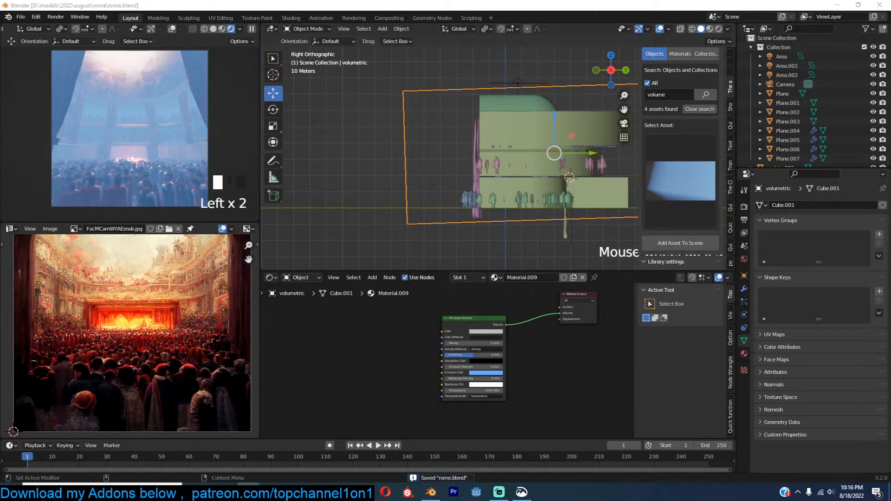
scroll(504, 362, up, 3)
middle_drag(525, 373, 494, 355)
click(503, 367)
click(515, 244)
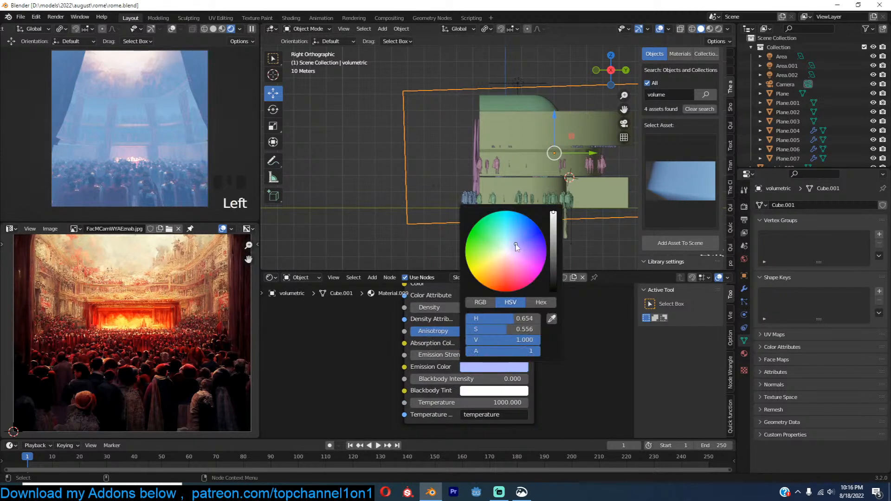
drag(516, 246, 507, 255)
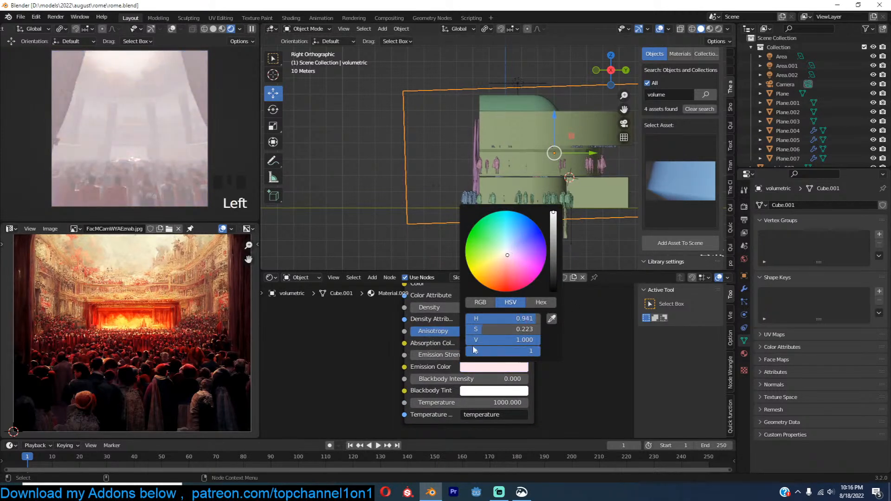
Step: Set the Principled Volume's emission strength to 0 and its density to 0.1
click(506, 354)
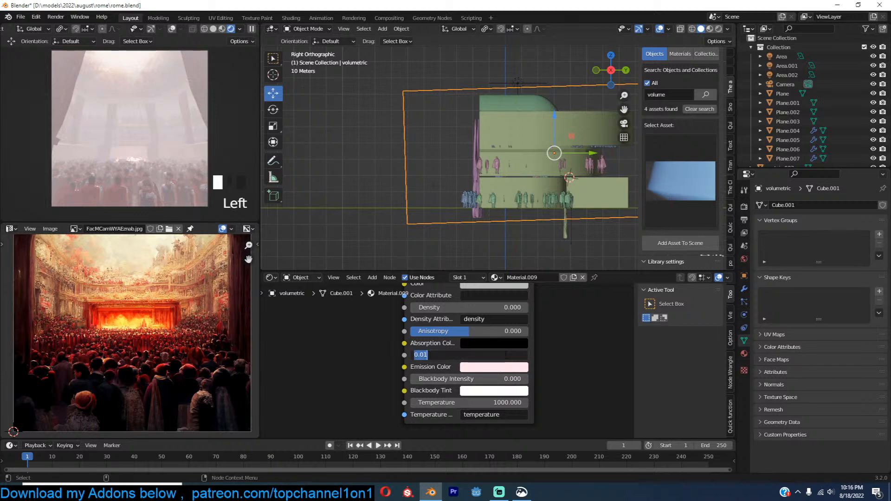
click(505, 309)
text(0.1)
click(539, 316)
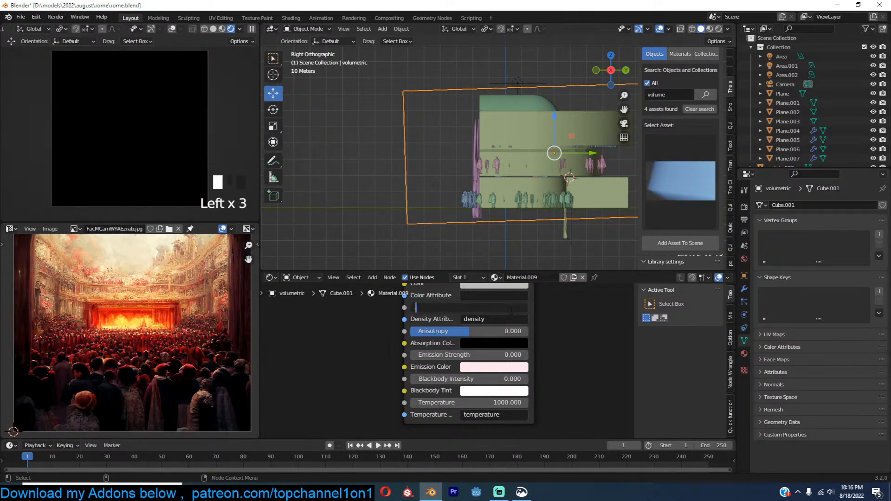
Step: Lower the Principled Volume's density in two tries, first to 0.01 and finally to 0.001
click(469, 307)
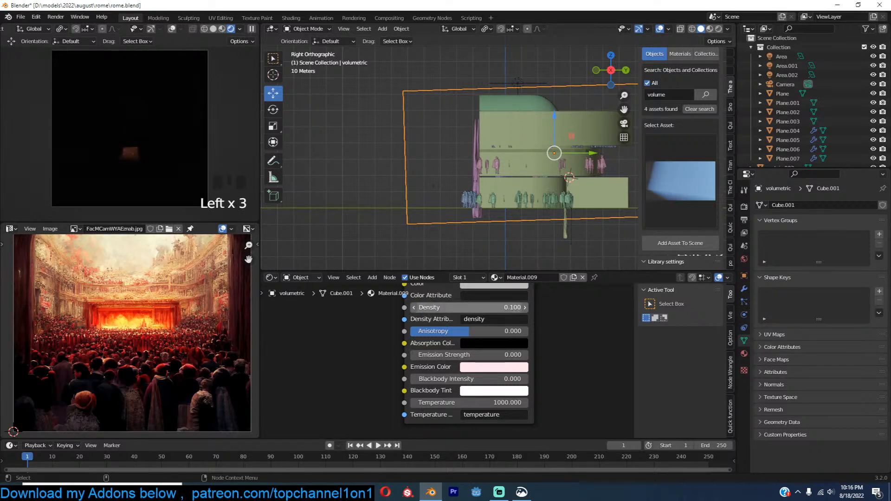
key(BackSpace)
text(.01)
click(549, 312)
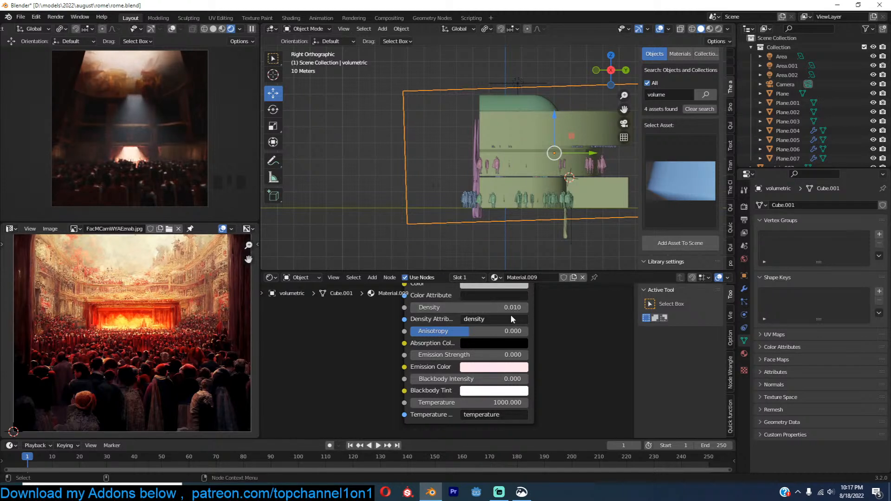
click(464, 308)
text(.001)
key(Return)
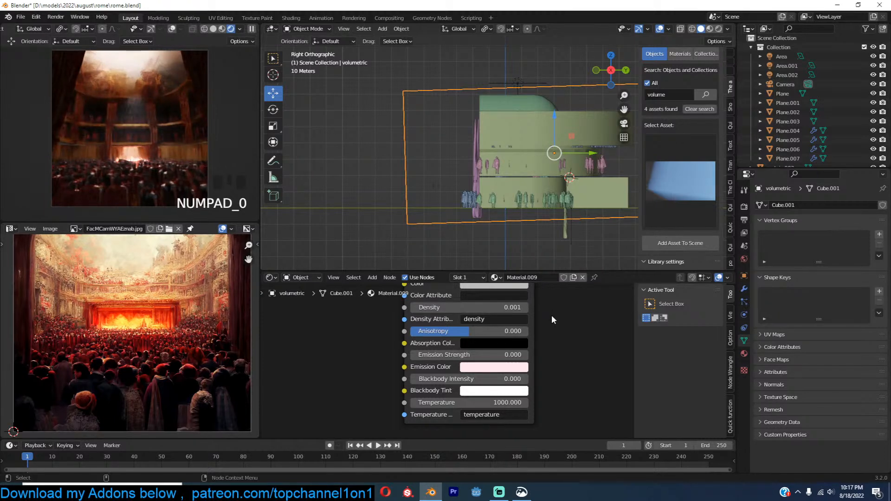
Step: In the front view, duplicate the overhead area light, place the copy at the left side by the upper balcony and angle it down toward the hall
scroll(546, 156, up, 2)
middle_drag(542, 155, 579, 162)
click(512, 65)
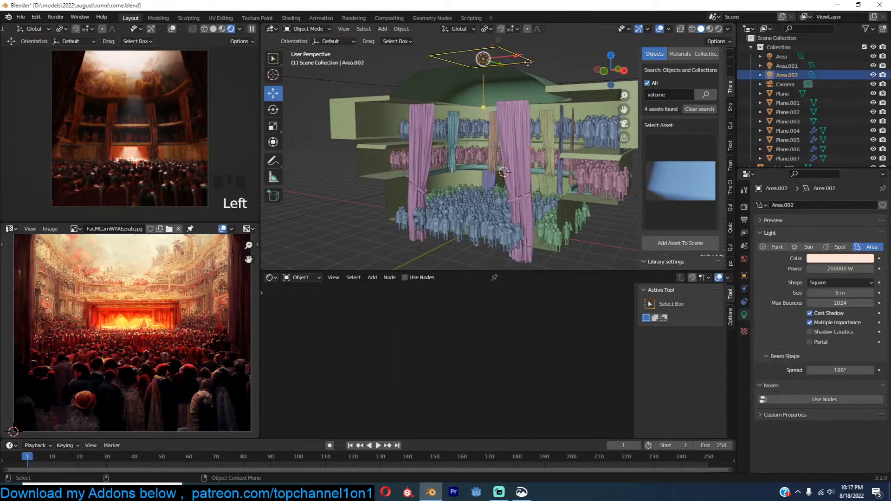
key(grave)
key(KP_1)
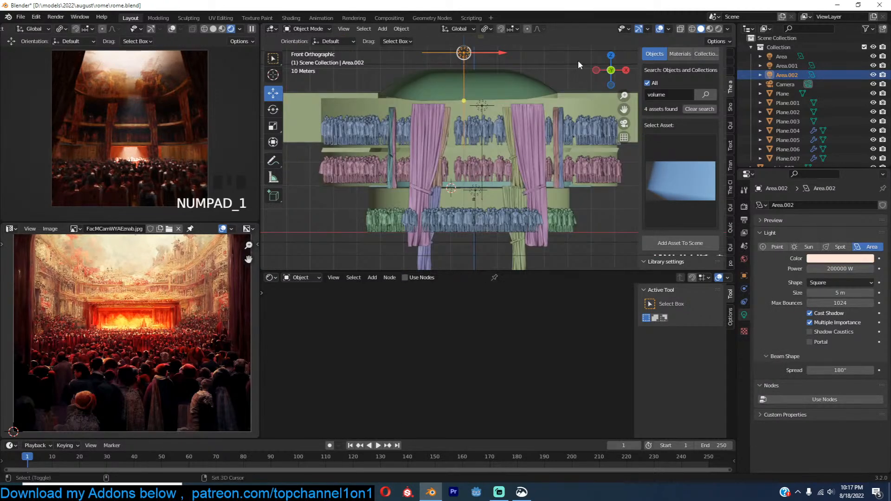
key(shift+d)
click(484, 115)
key(r)
click(502, 87)
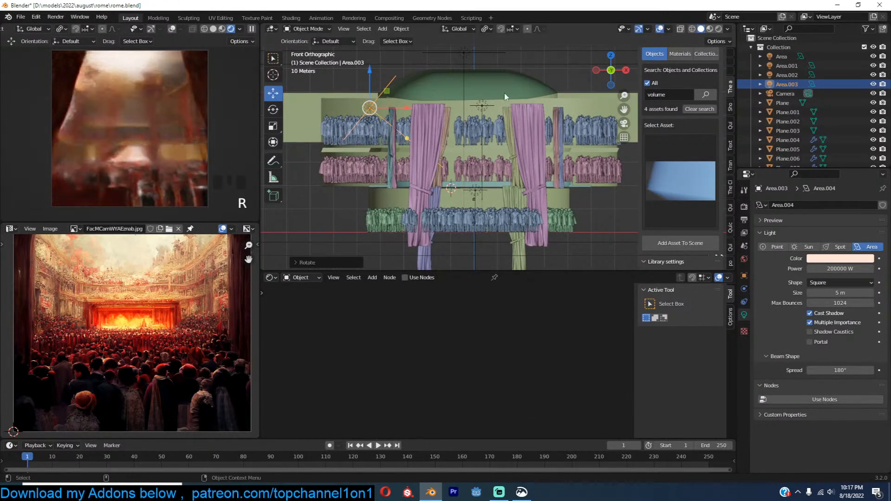
Step: Give the duplicated area light a saturated orange colour and set its beam spread to 5°
click(846, 258)
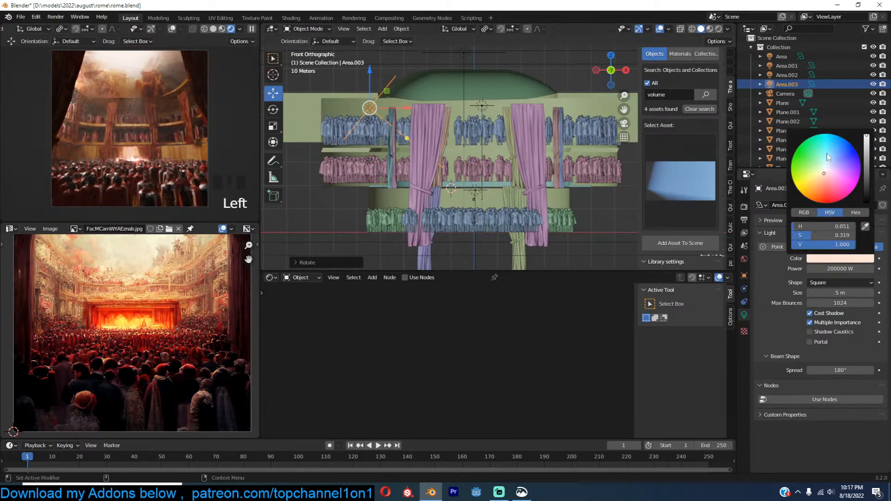
click(817, 186)
drag(817, 188, 817, 202)
click(848, 371)
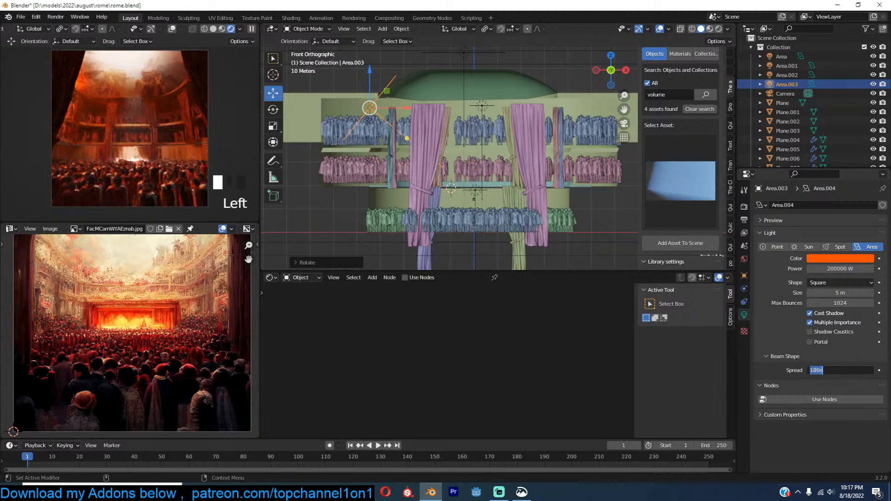
text(5)
key(Return)
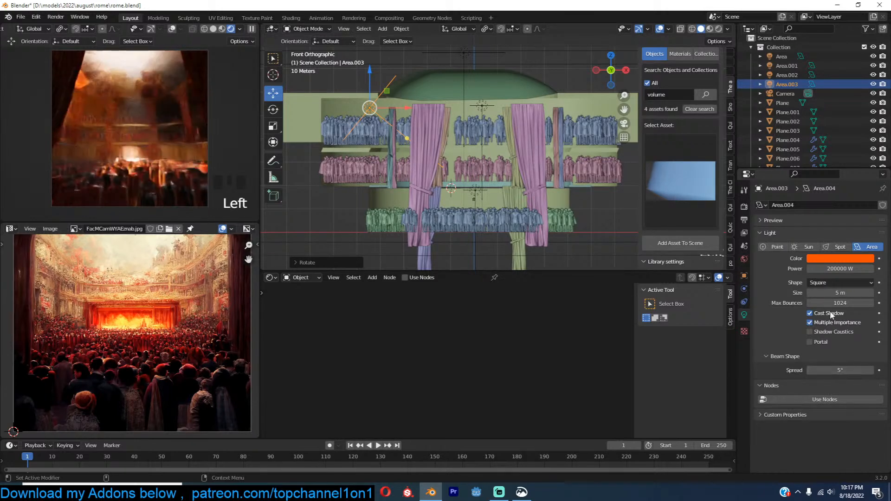
Step: Set the side area light's size to 1 m and widen its beam spread to 25°
double_click(839, 293)
text(1)
key(Return)
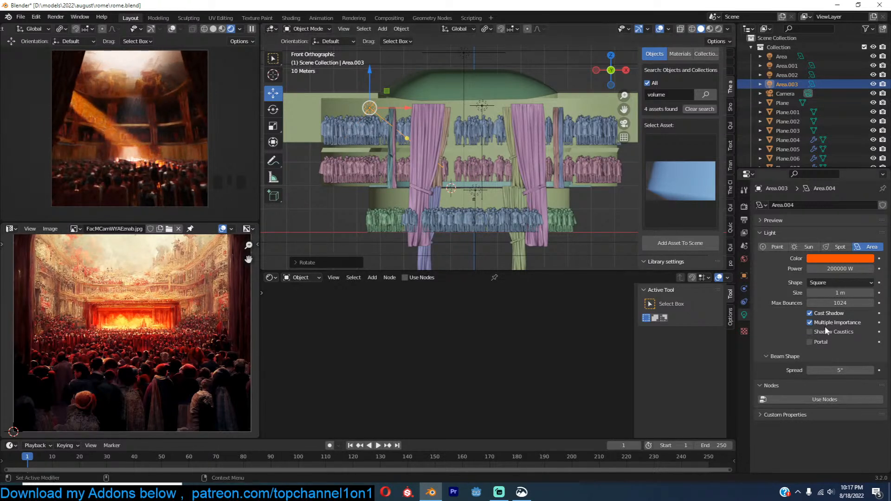
drag(840, 370, 853, 370)
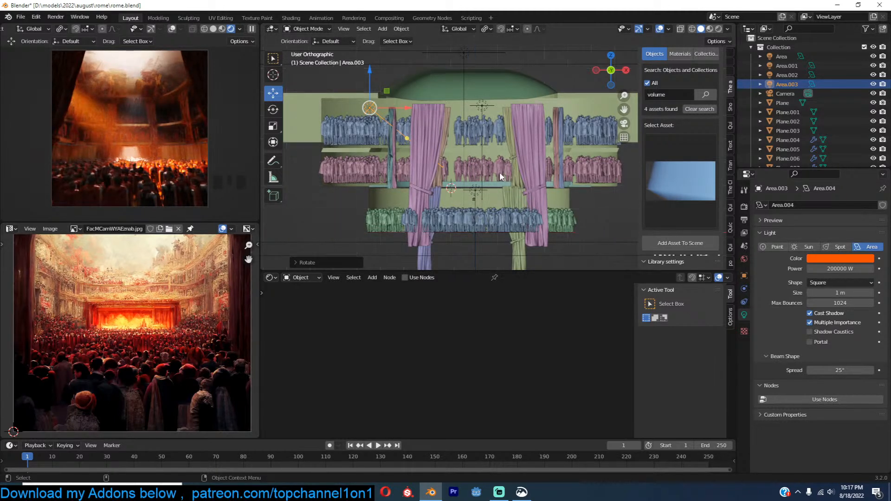
Step: In the top wireframe view, trackball-rotate the side area light so its beam aims across the front crowd
key(KP_7)
key(z)
click(408, 158)
key(r)
key(r)
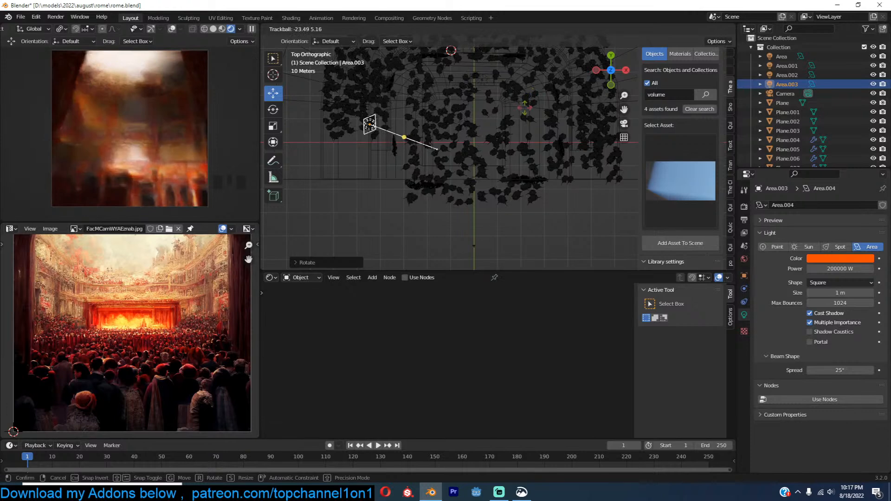
click(556, 190)
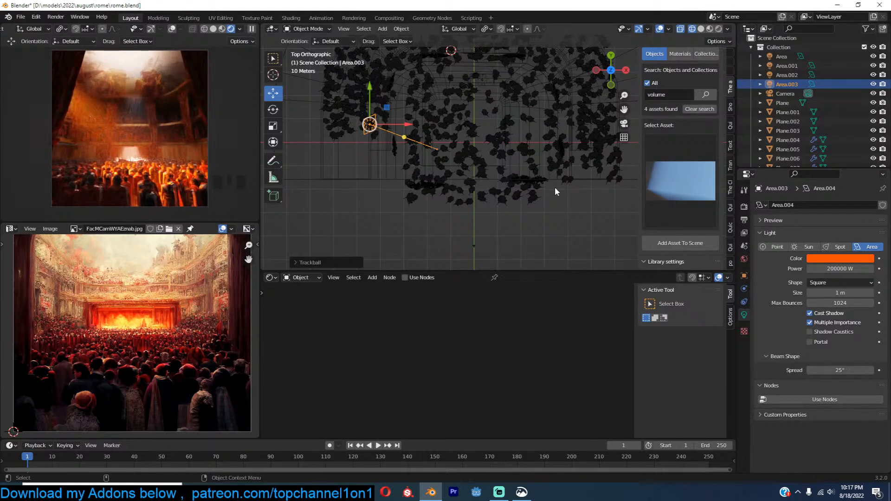
Step: Try pale blue and pinkish tints on the side area light, settle on a softer orange, deselect it and save the file
click(844, 256)
click(826, 166)
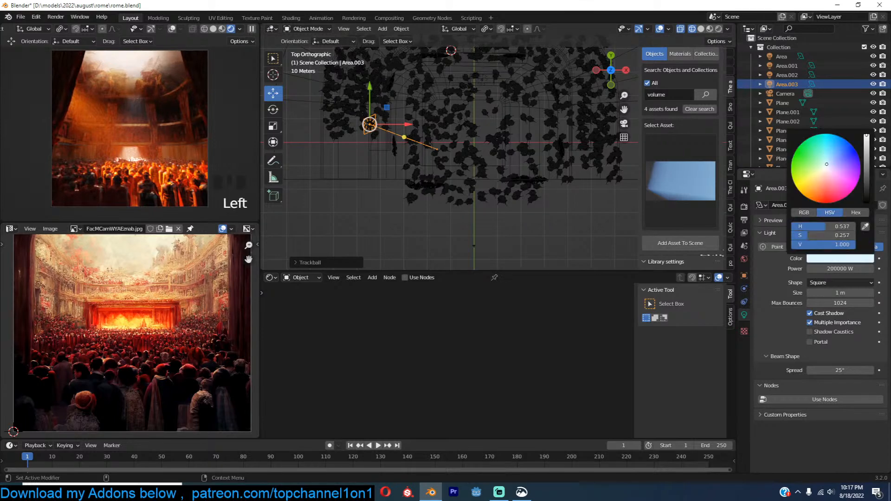
click(823, 185)
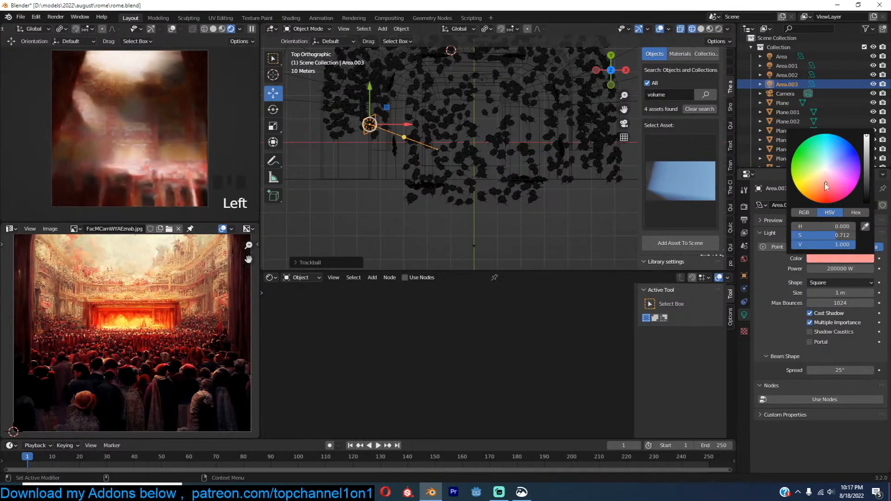
click(814, 189)
click(816, 196)
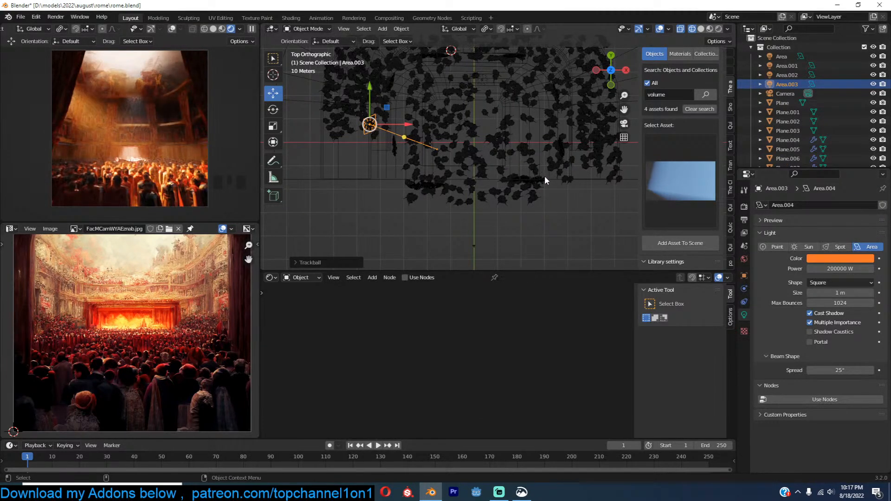
click(542, 207)
key(ctrl+s)
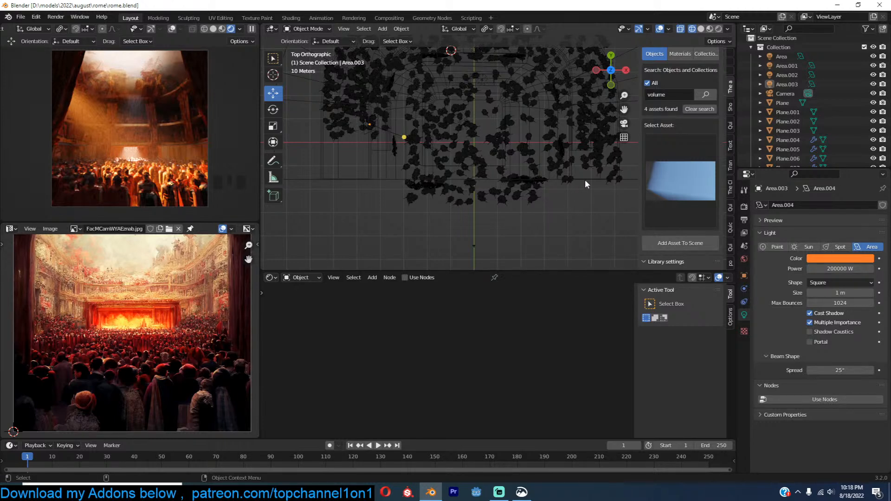
Step: Select the mesh object Plane in the top view and save the file
click(582, 214)
click(583, 214)
key(ctrl+s)
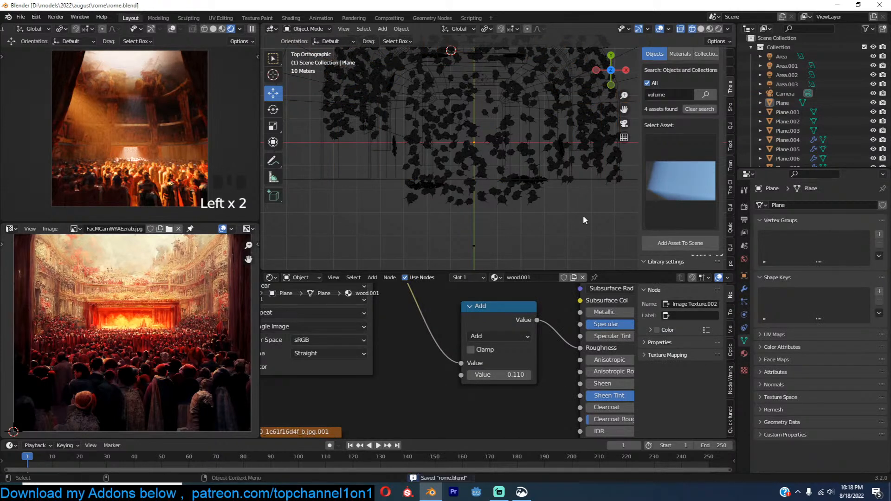
scroll(376, 178, down, 4)
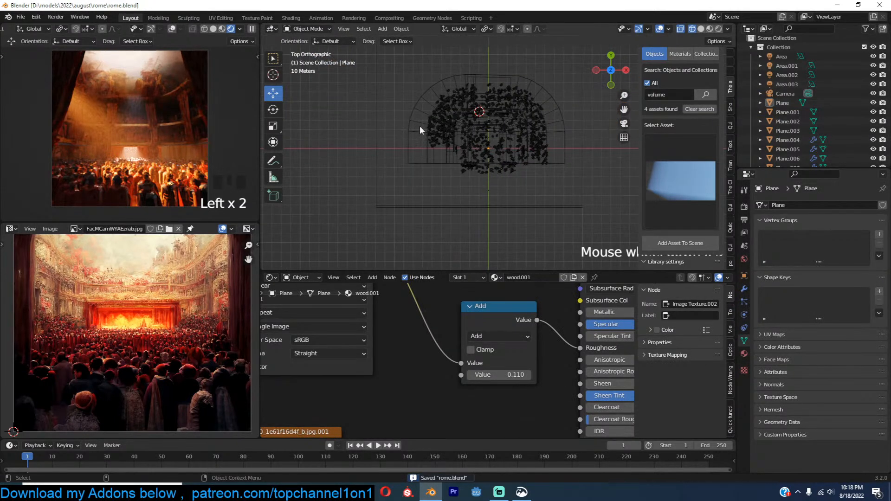
Step: Examine the render properties and expand the Film settings
scroll(438, 165, up, 3)
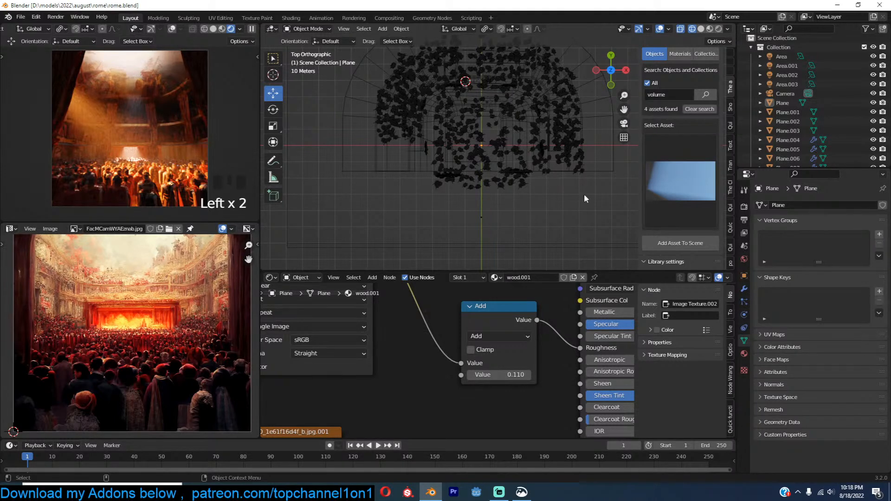
click(744, 206)
scroll(778, 417, down, 3)
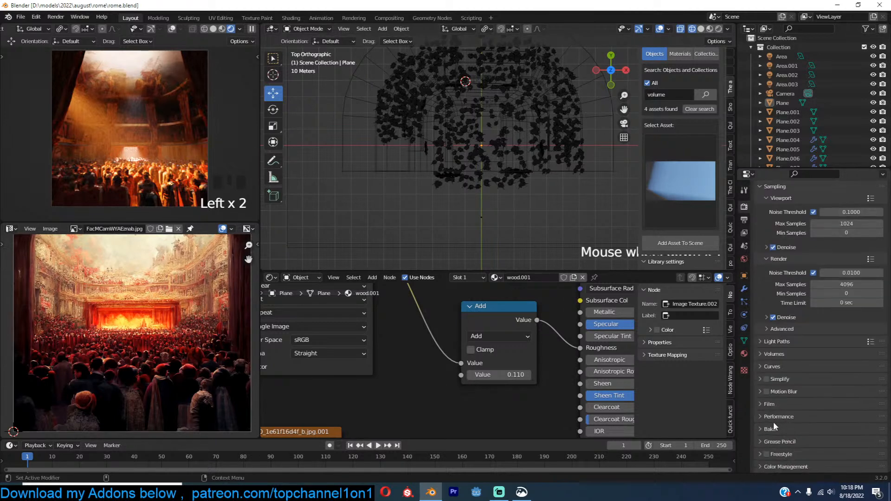
click(770, 406)
scroll(788, 422, down, 5)
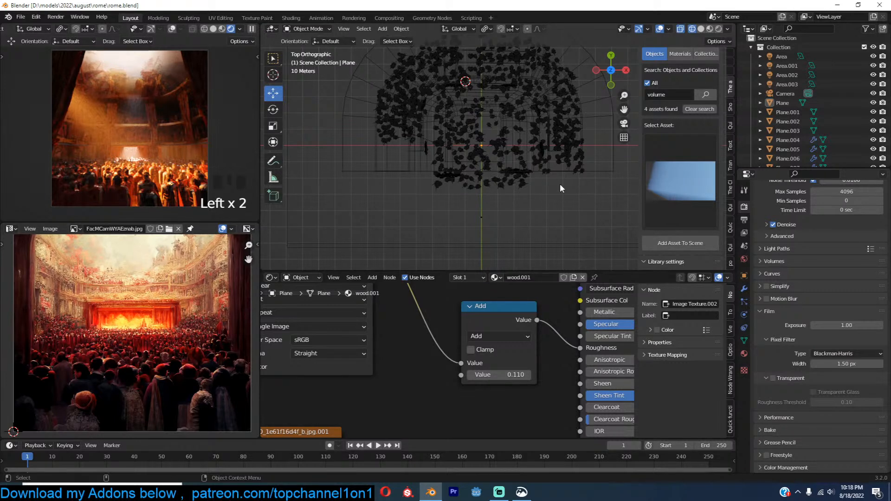
Step: Select the camera and try an output resolution height of 1080 px
click(481, 218)
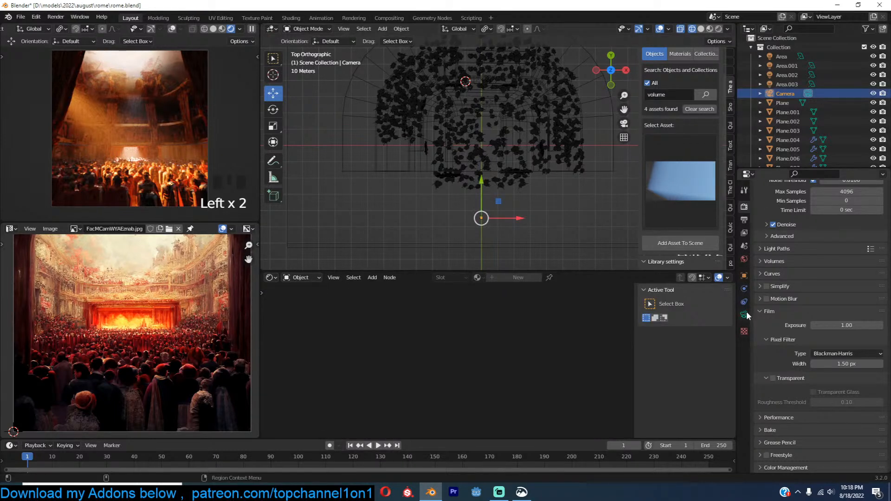
scroll(786, 221, up, 8)
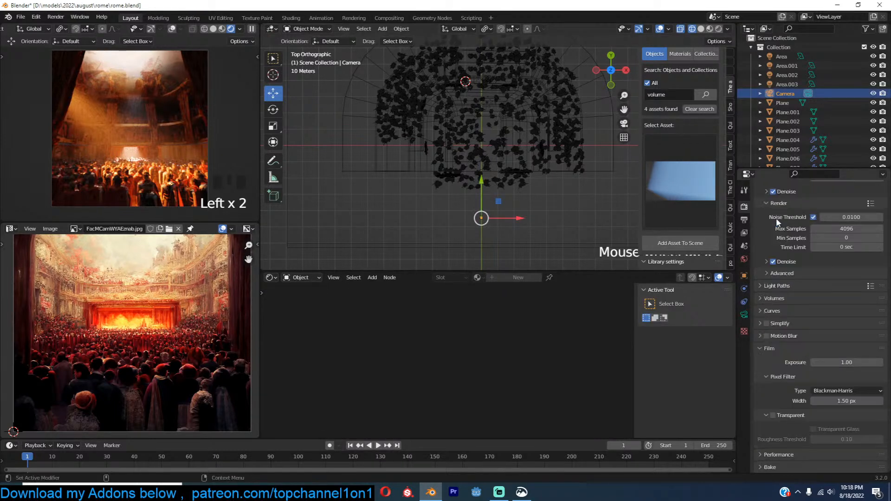
click(744, 219)
click(851, 206)
text(180)
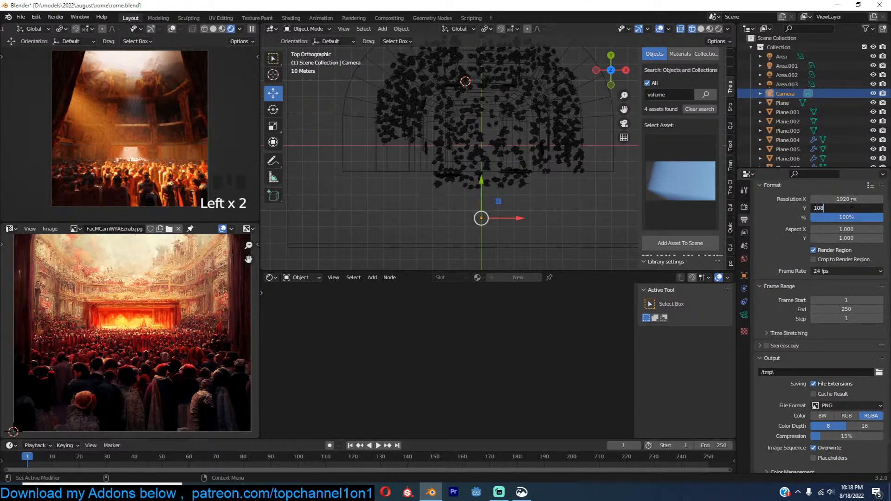
text(0)
key(Return)
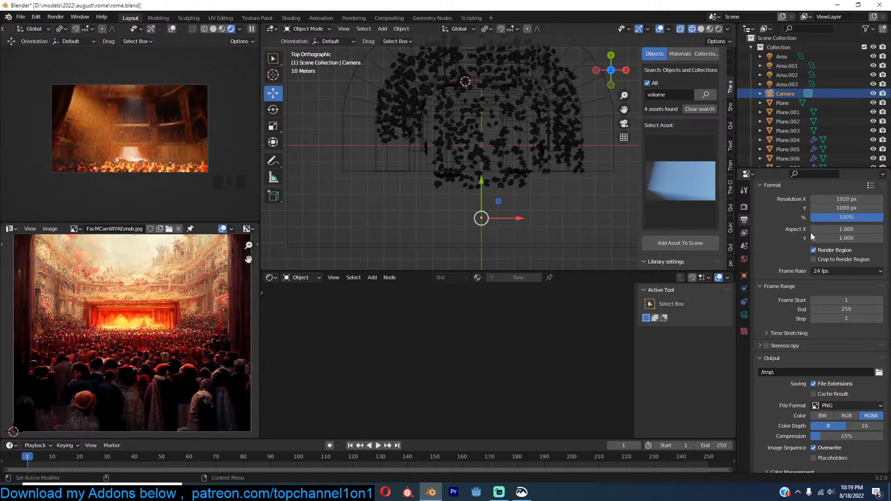
Step: Set the output resolution height back to 1920 px, deselect the camera and save the file
click(856, 207)
text(1920)
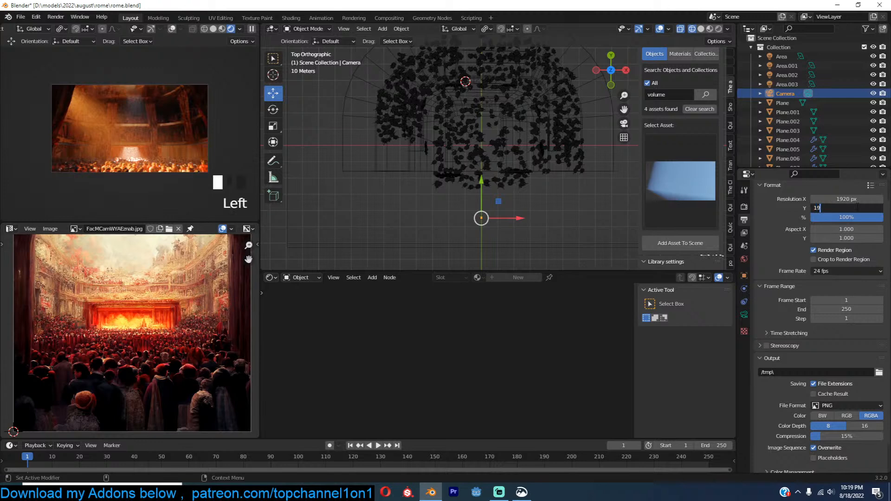
key(Return)
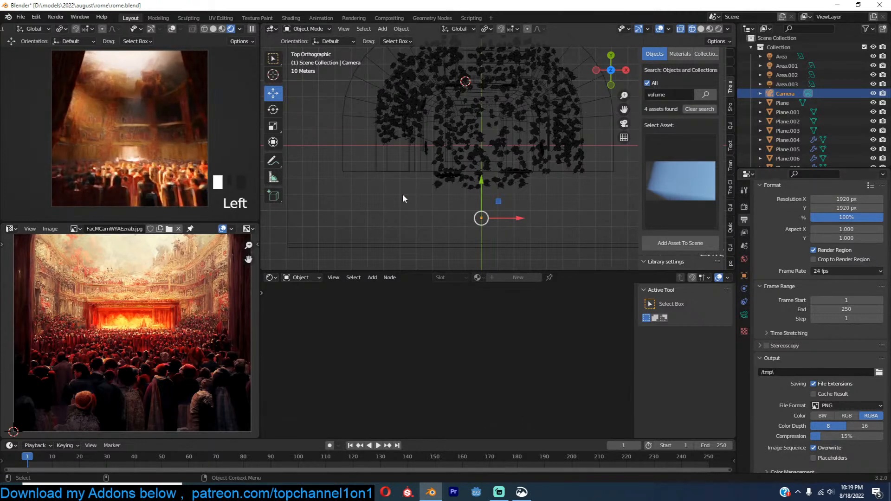
click(402, 194)
key(ctrl+s)
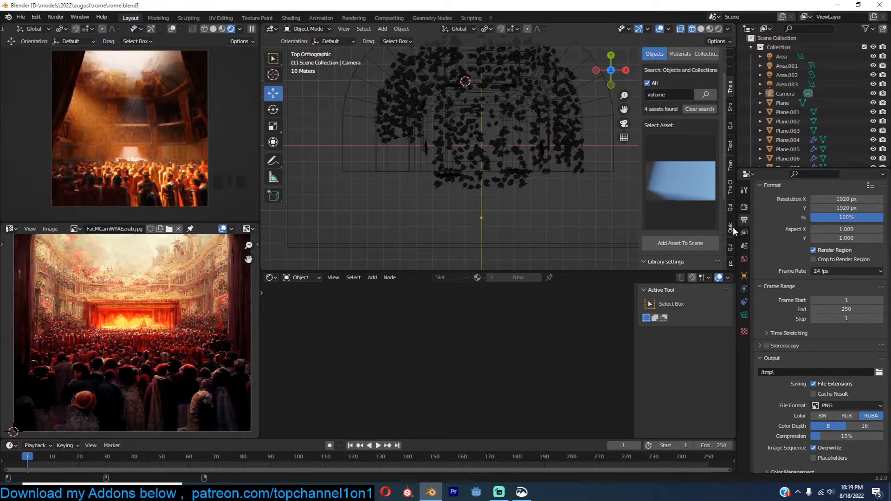
Step: Pause the rendered camera preview, check the render time limit and save the file
click(251, 29)
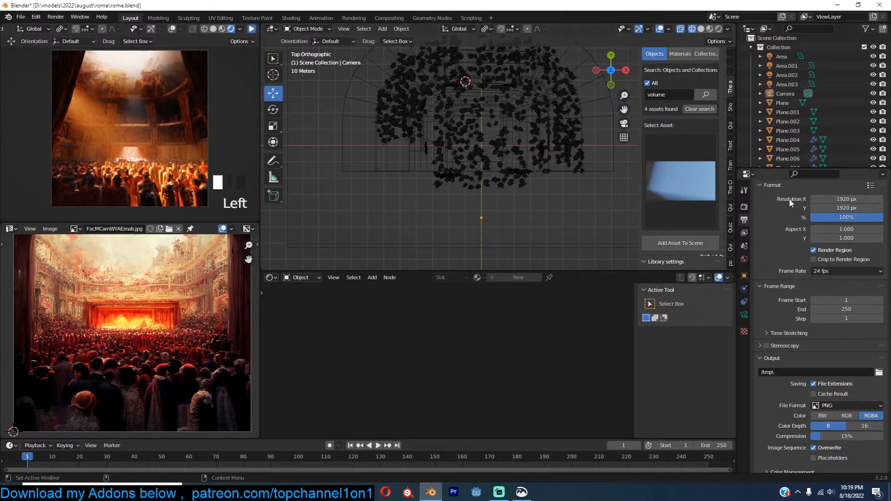
click(744, 206)
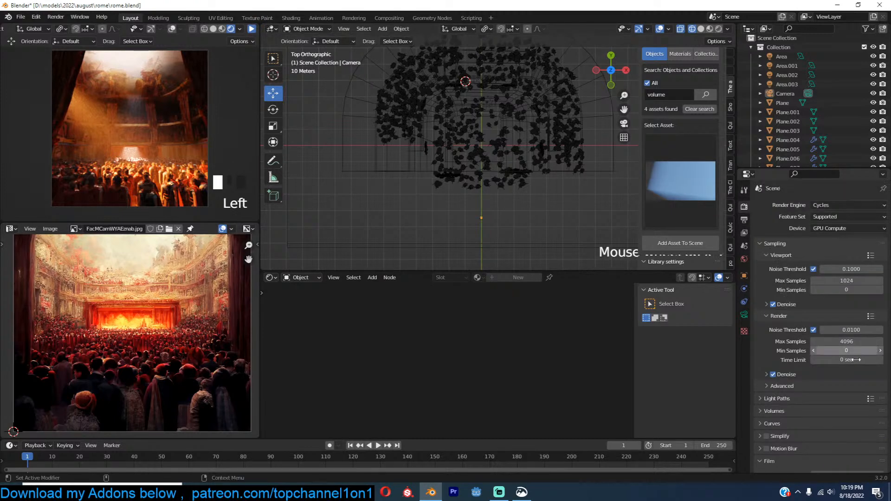
click(846, 360)
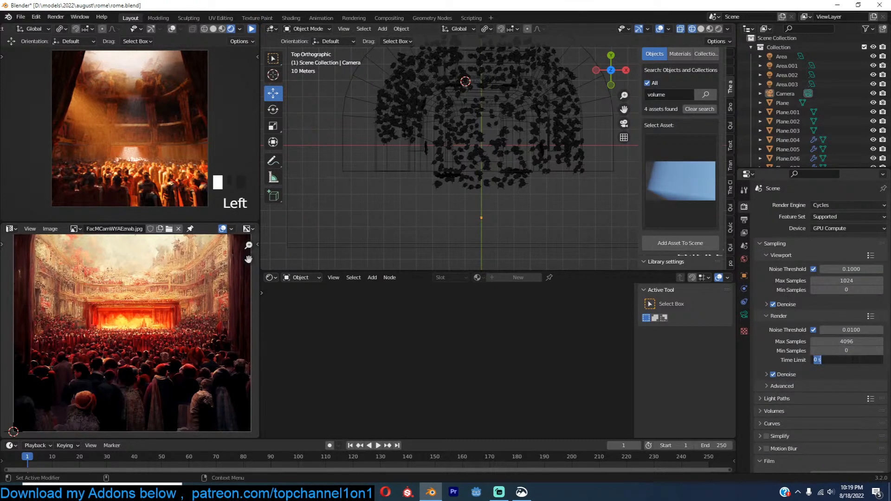
click(481, 228)
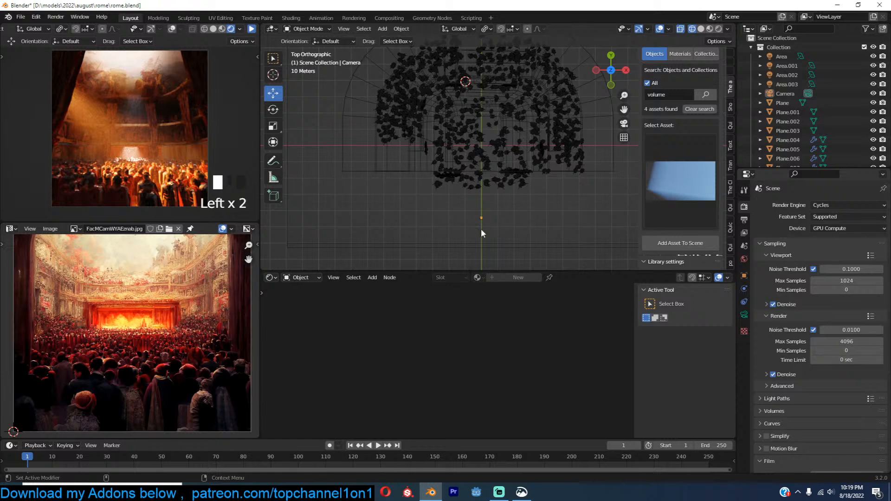
key(ctrl+s)
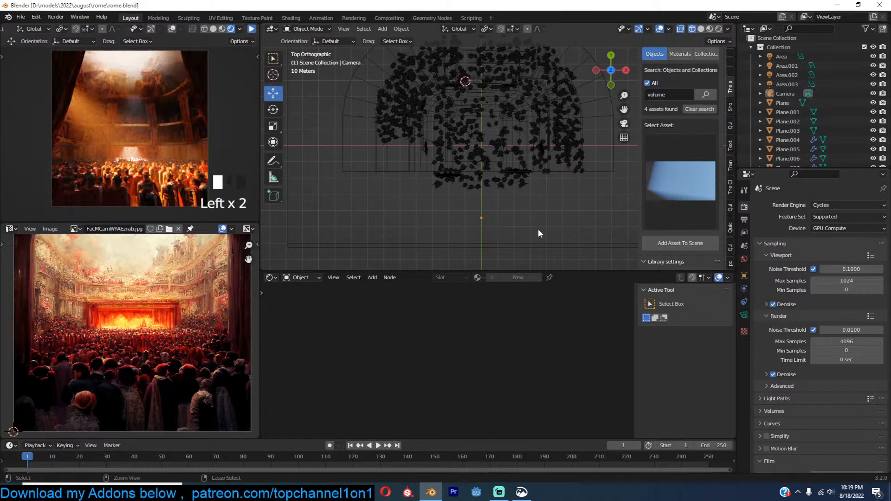
Step: Switch to Chrome, view the opera house reference picture without the tweet's side panel and close it
click(497, 491)
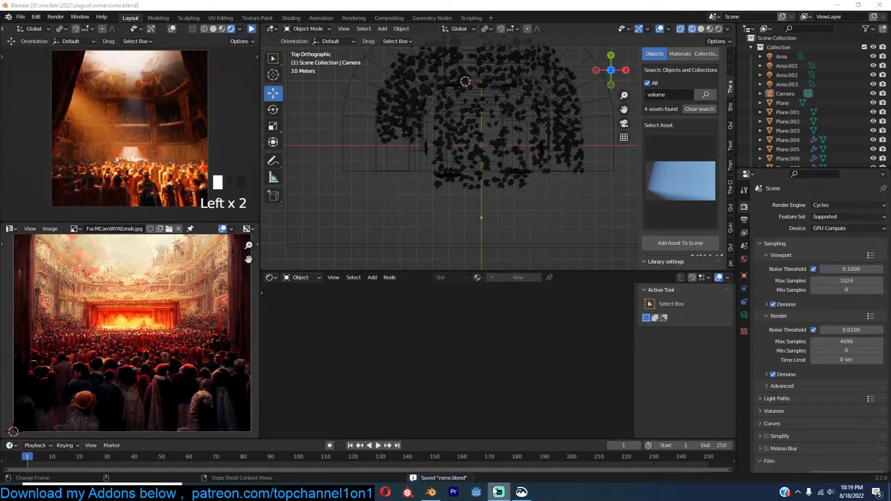
click(431, 491)
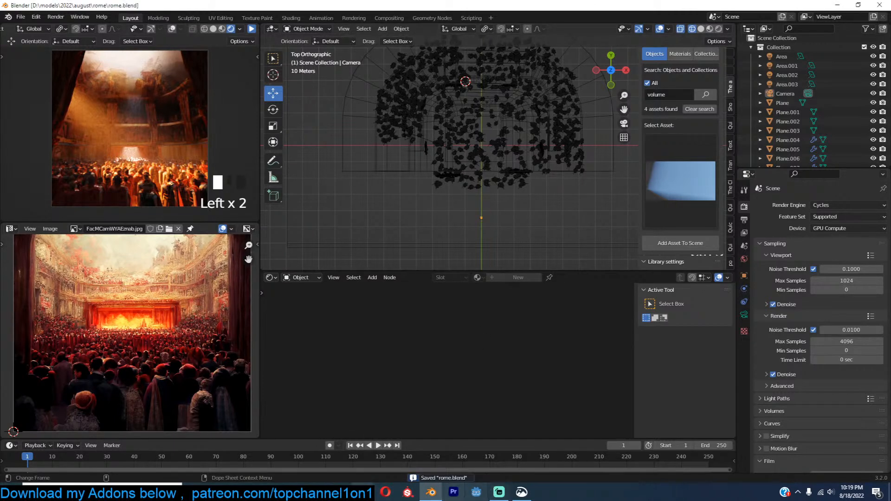
click(245, 483)
drag(890, 278, 752, 84)
scroll(777, 353, down, 2)
scroll(779, 357, down, 3)
scroll(779, 358, up, 6)
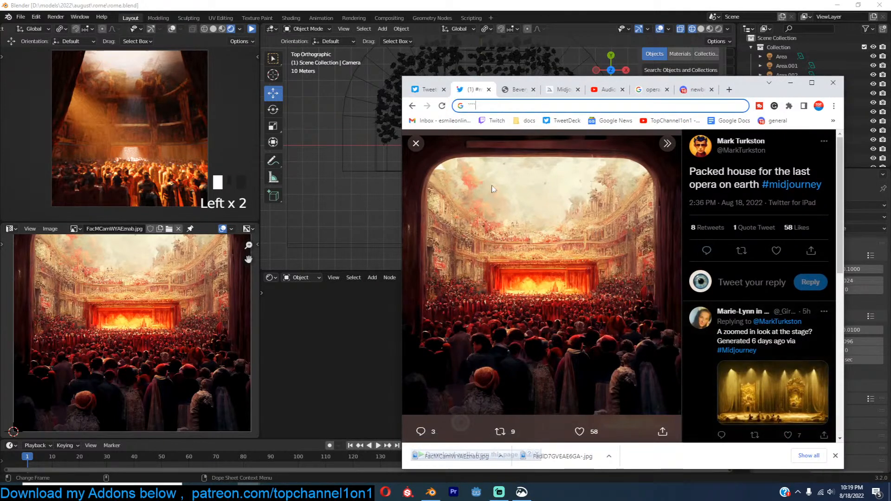
click(667, 143)
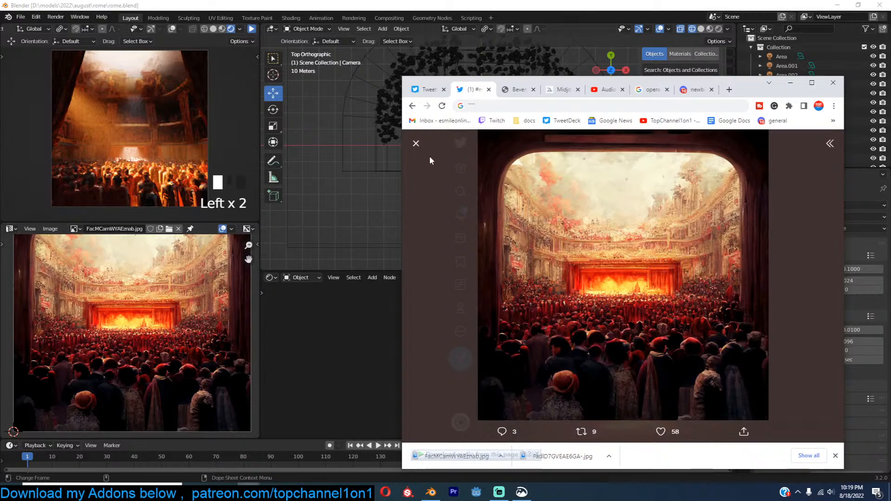
click(416, 144)
Step: Look through the #midjourney search results and enlarge the first image of the Ishgard four seasons tweet
scroll(650, 303, down, 10)
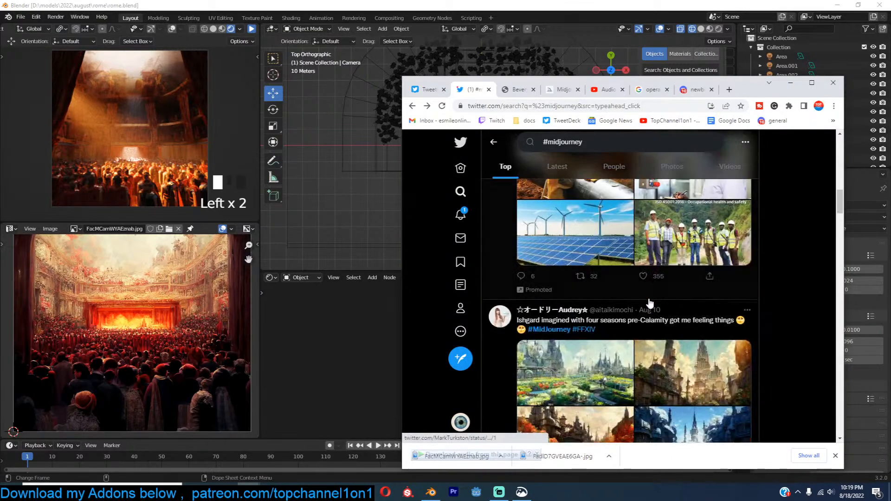
scroll(650, 304, up, 5)
scroll(651, 304, down, 8)
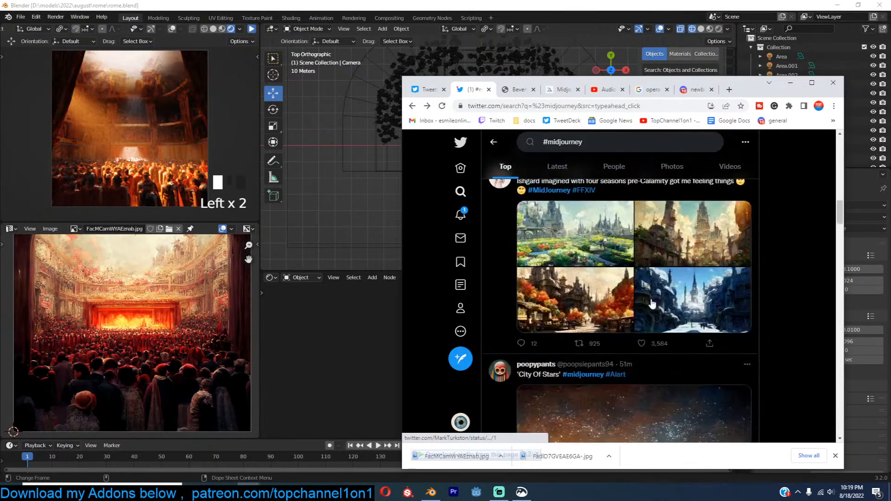
scroll(652, 304, up, 3)
scroll(652, 304, down, 3)
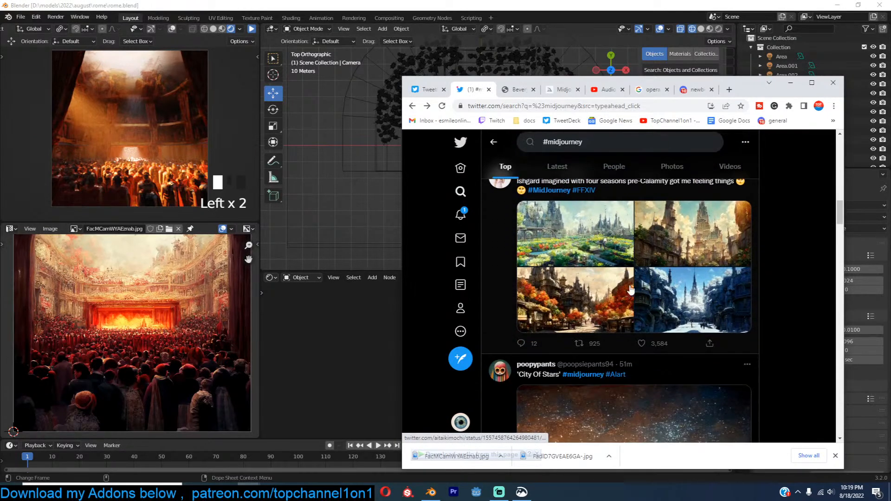
click(619, 266)
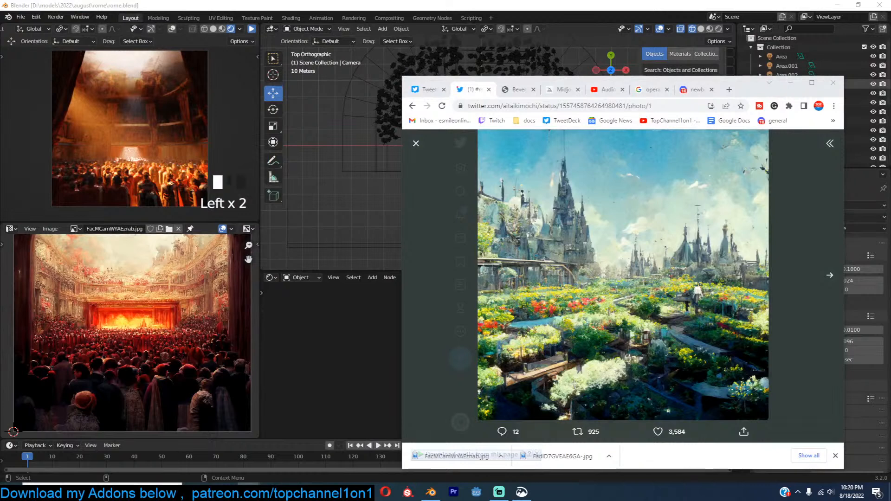
Step: Check the YouTube Studio audio library and return to the #midjourney feed, closing the enlarged garden picture
click(601, 93)
drag(746, 84, 503, 70)
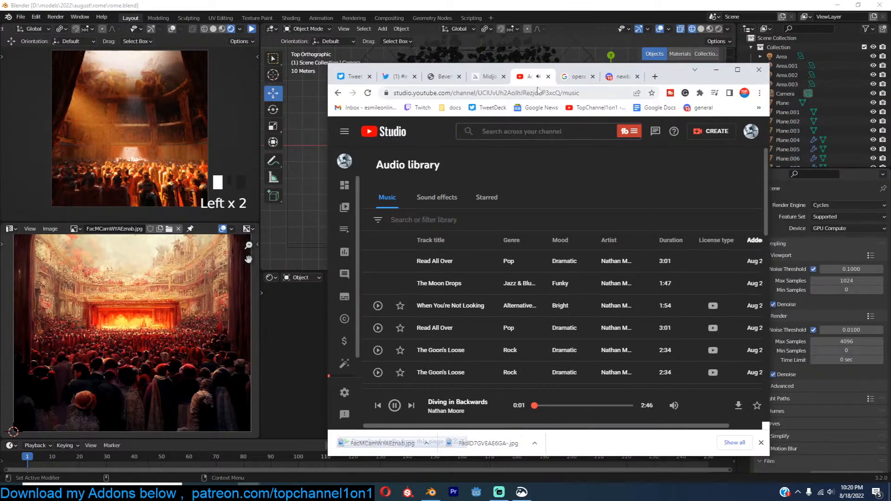
click(398, 77)
click(733, 224)
Step: Examine the AI artworks further down the #midjourney top results, moving the browser window higher to see more of them
scroll(709, 308, down, 2)
scroll(709, 307, down, 5)
scroll(702, 302, down, 3)
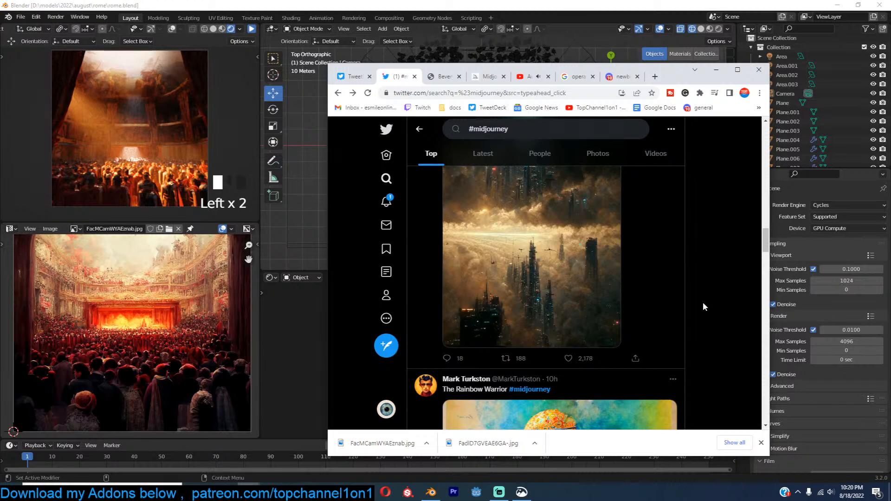
scroll(702, 301, down, 10)
scroll(703, 302, down, 10)
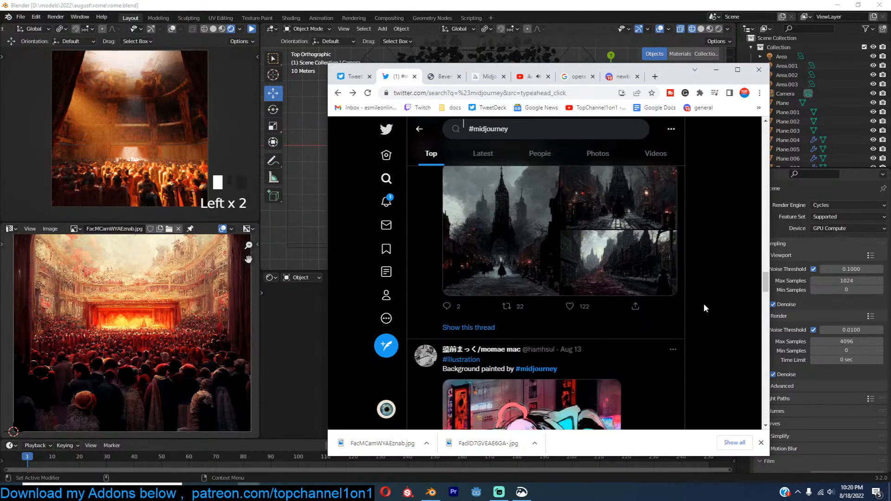
scroll(703, 304, down, 10)
scroll(703, 303, down, 10)
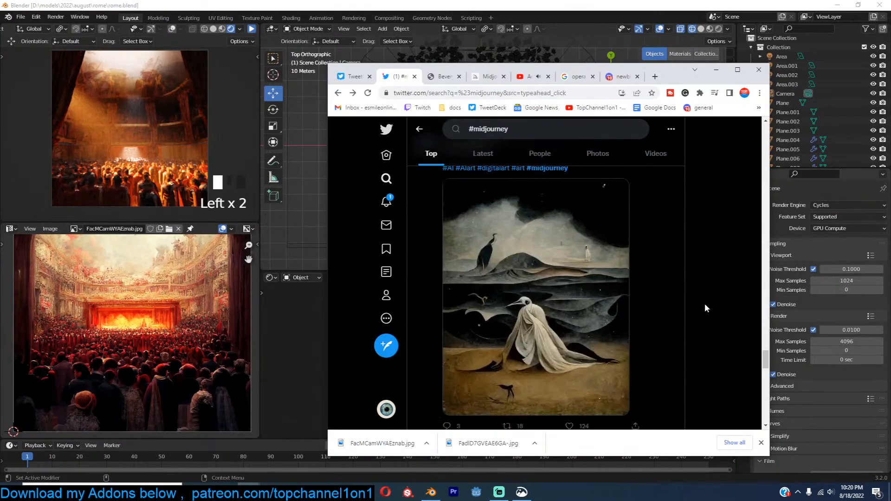
scroll(704, 303, down, 10)
scroll(704, 308, down, 10)
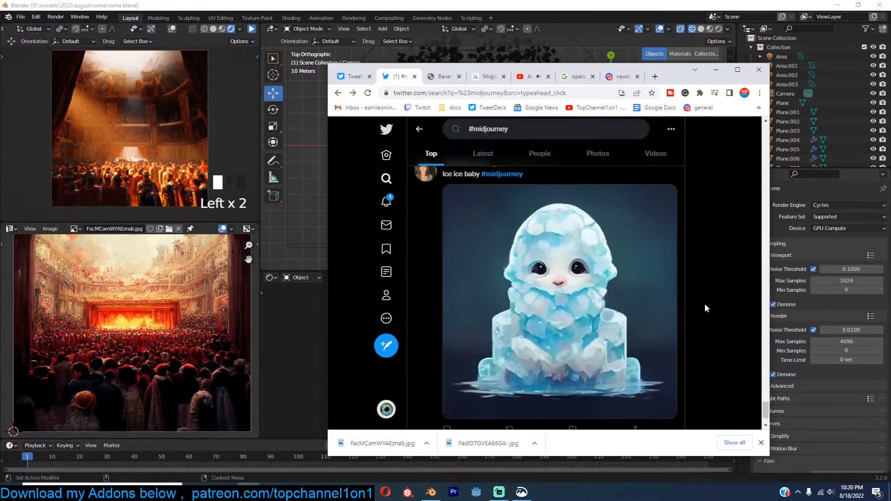
scroll(704, 308, down, 10)
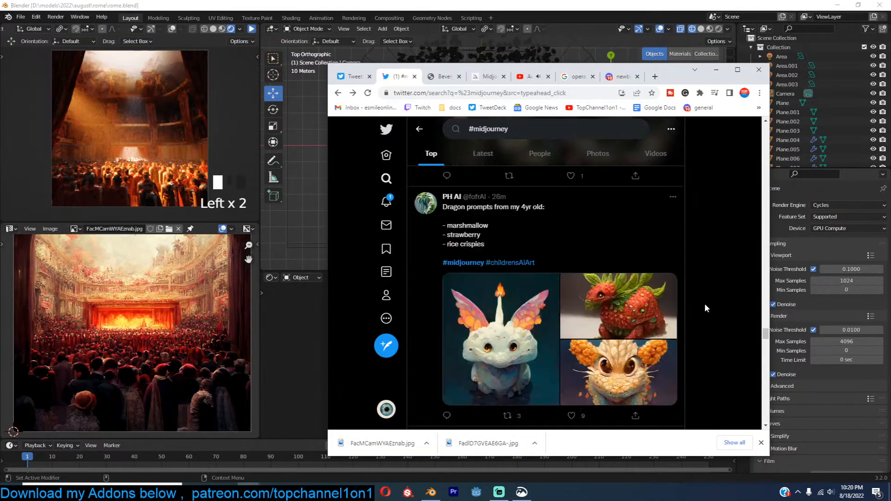
scroll(704, 304, down, 10)
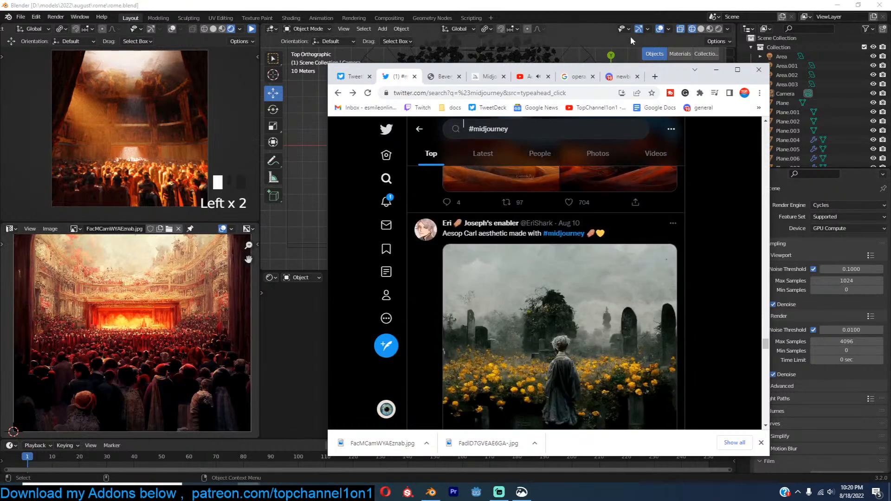
drag(633, 63, 633, 1)
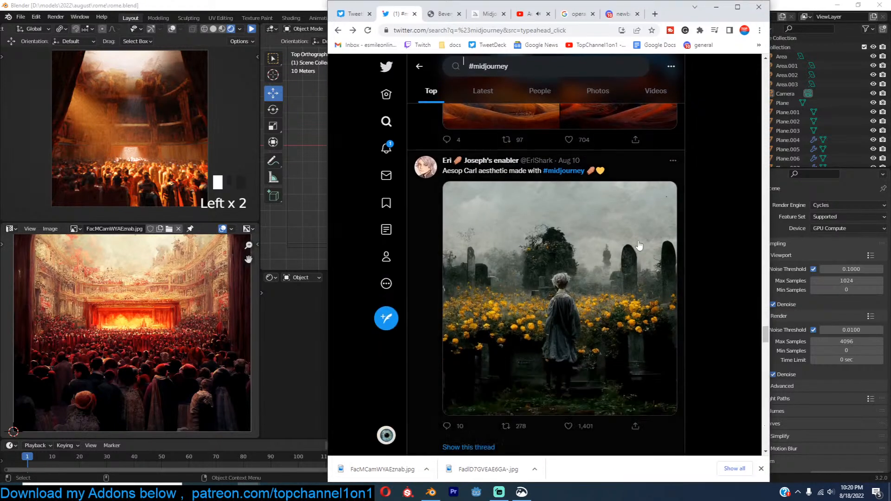
scroll(638, 255, down, 6)
scroll(638, 255, down, 12)
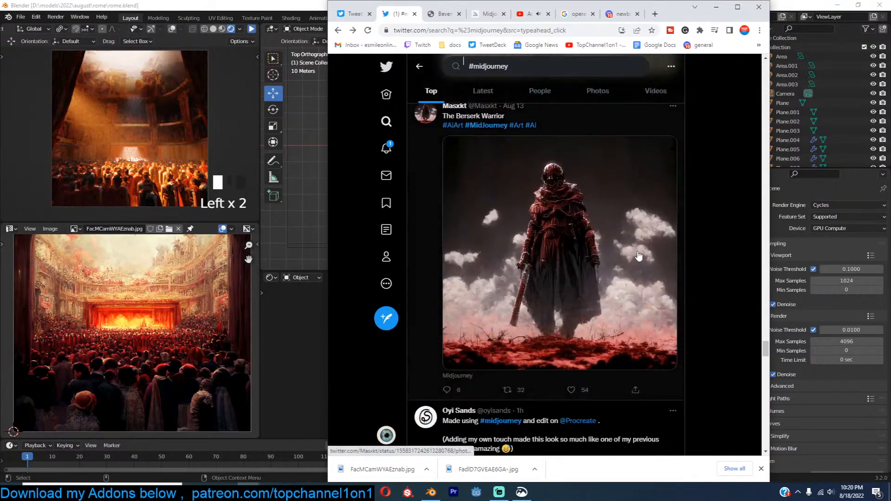
scroll(638, 255, down, 5)
scroll(638, 255, down, 3)
scroll(638, 255, up, 3)
scroll(638, 255, down, 6)
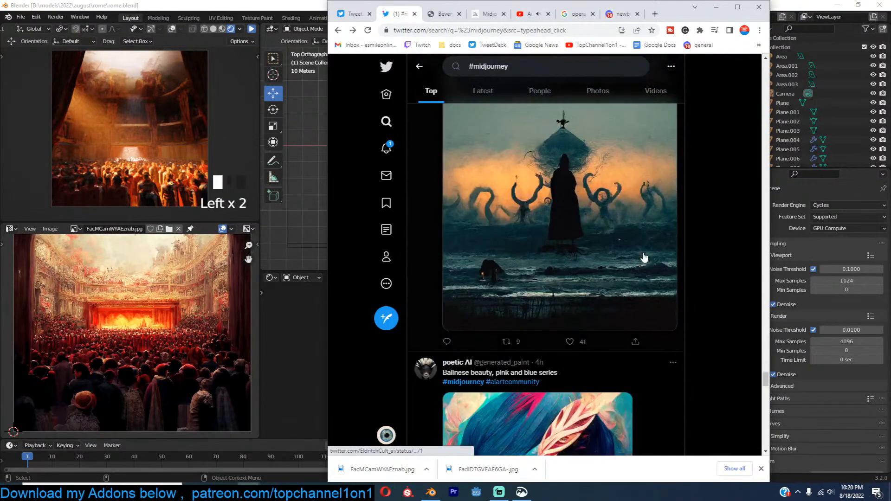
scroll(644, 258, down, 5)
scroll(647, 258, up, 8)
scroll(649, 257, down, 2)
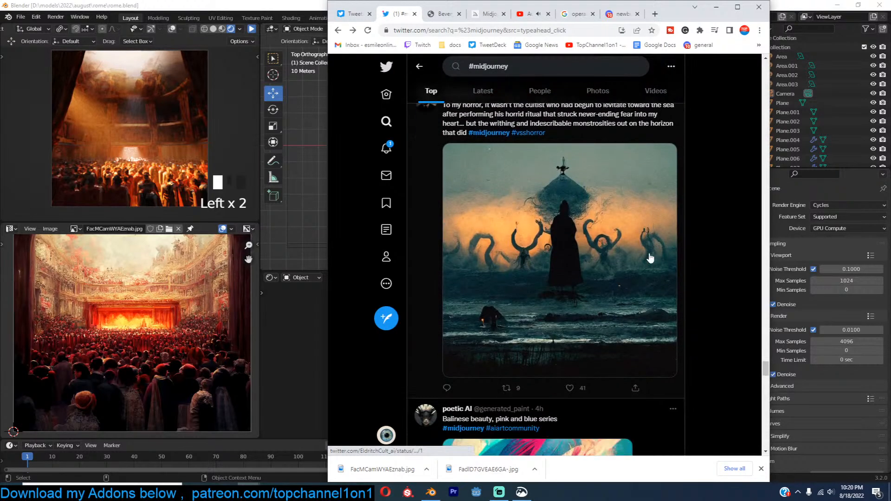
scroll(650, 258, down, 10)
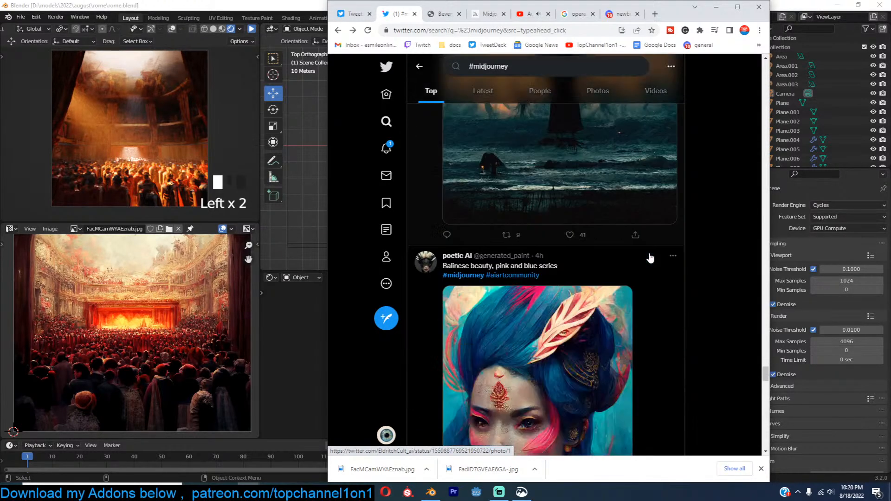
Step: Look through further AI artworks in the #midjourney top results for more scene inspiration
scroll(650, 258, down, 5)
scroll(650, 258, down, 7)
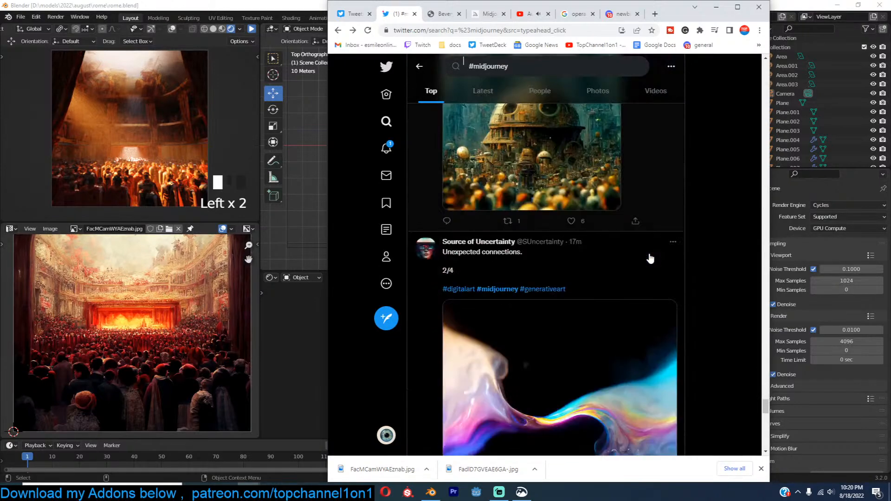
scroll(650, 258, up, 3)
scroll(650, 258, down, 10)
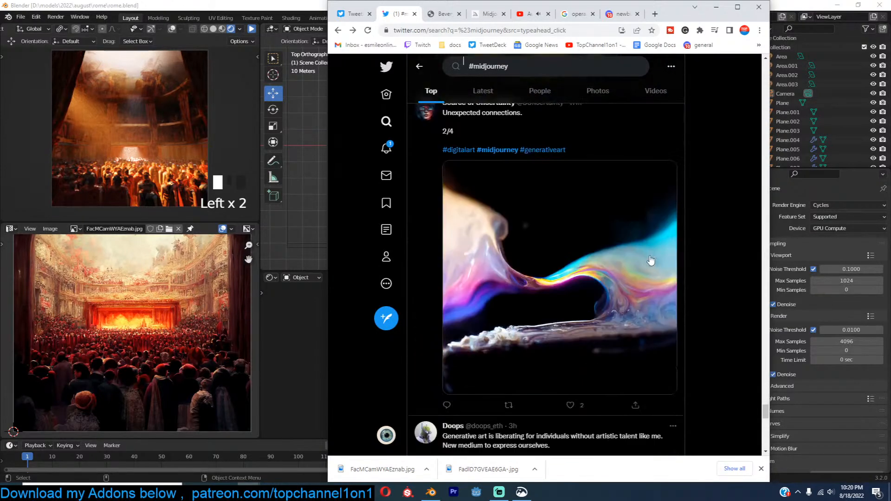
scroll(650, 261, down, 5)
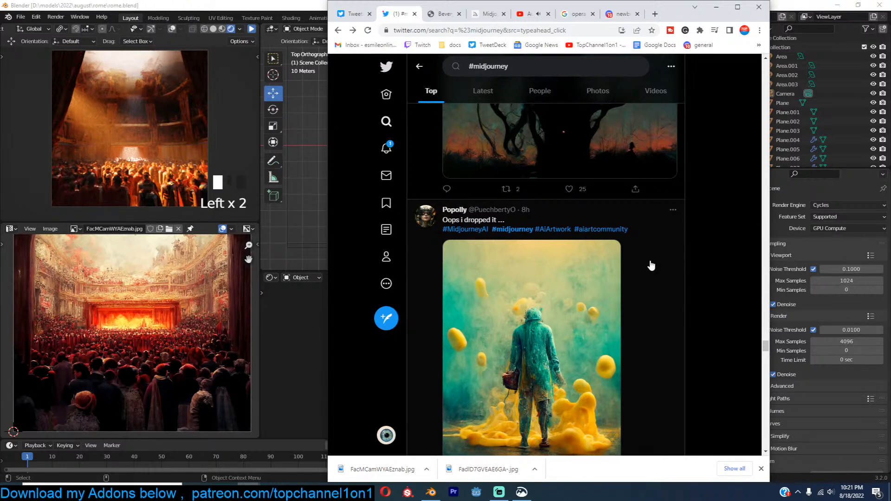
scroll(650, 265, down, 12)
scroll(651, 265, down, 11)
scroll(650, 266, down, 12)
scroll(653, 265, down, 12)
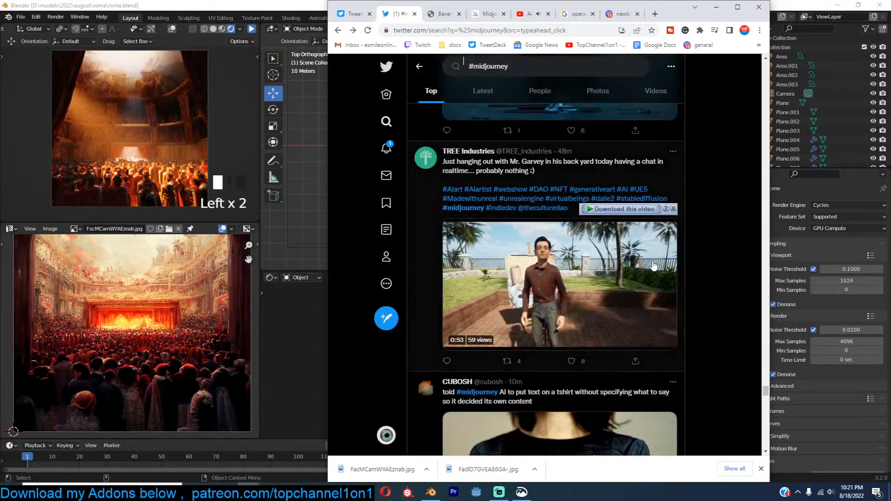
scroll(653, 265, down, 12)
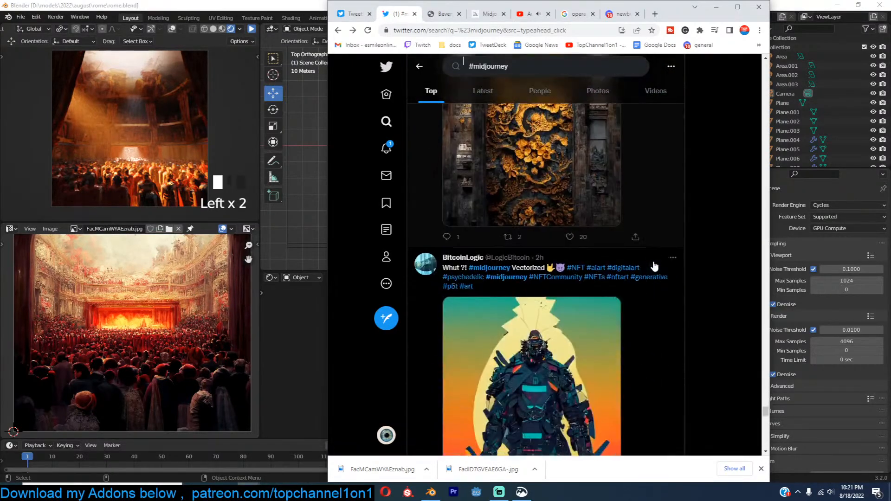
scroll(653, 265, down, 12)
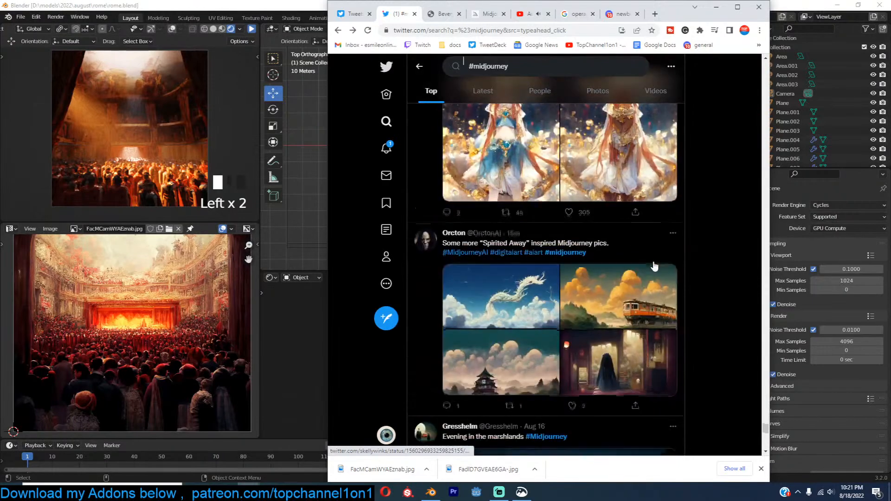
scroll(654, 265, down, 8)
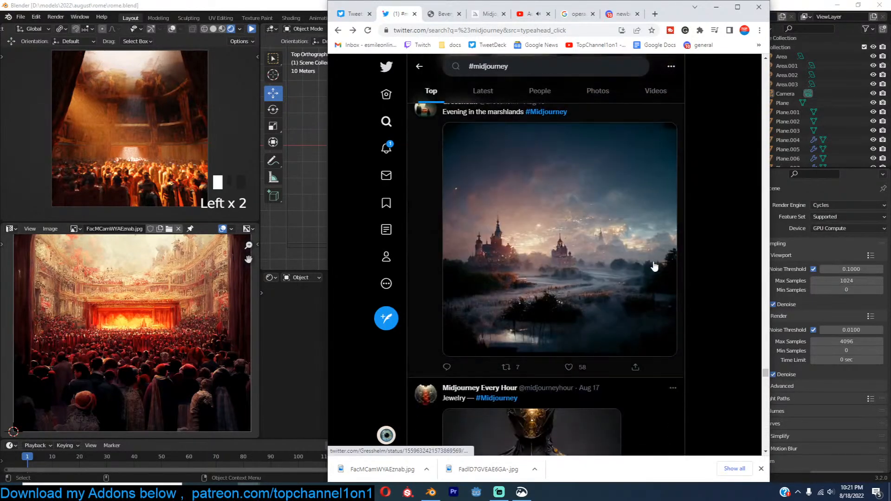
scroll(654, 266, down, 10)
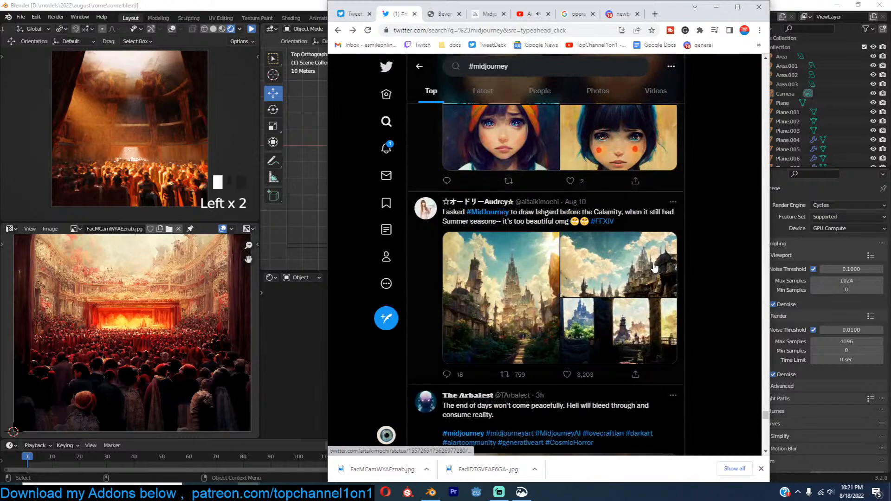
scroll(654, 268, down, 3)
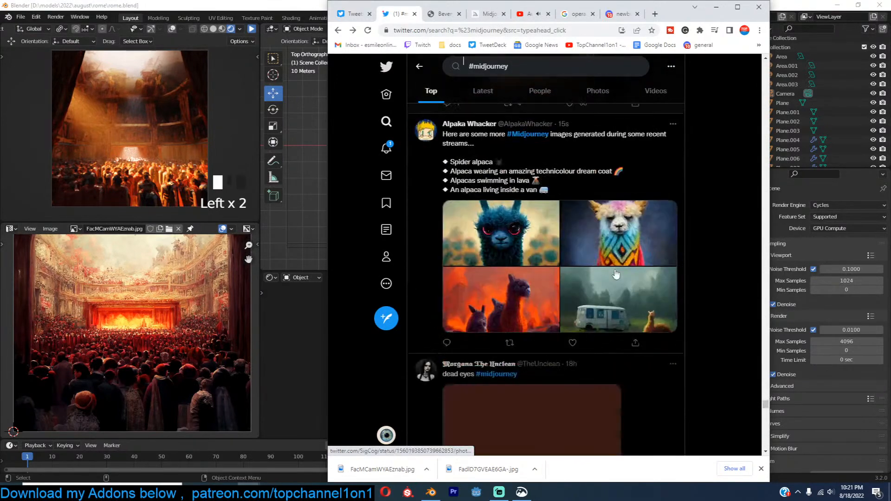
scroll(616, 274, down, 15)
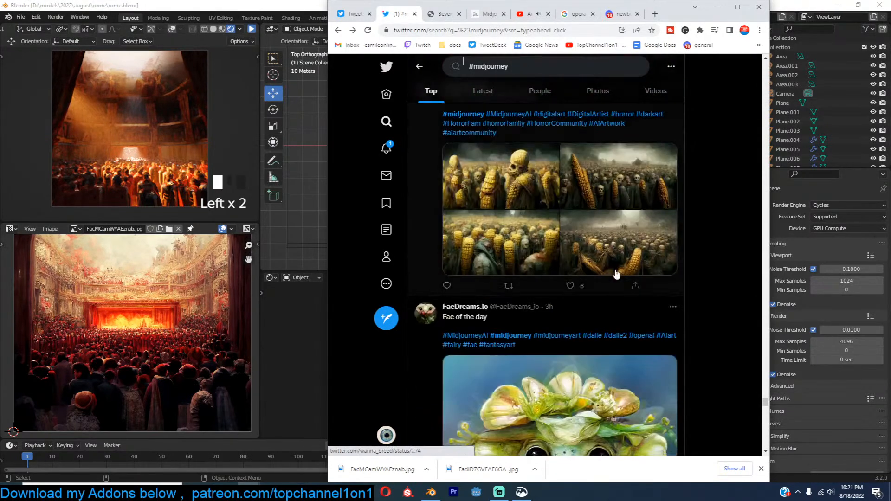
scroll(616, 274, down, 7)
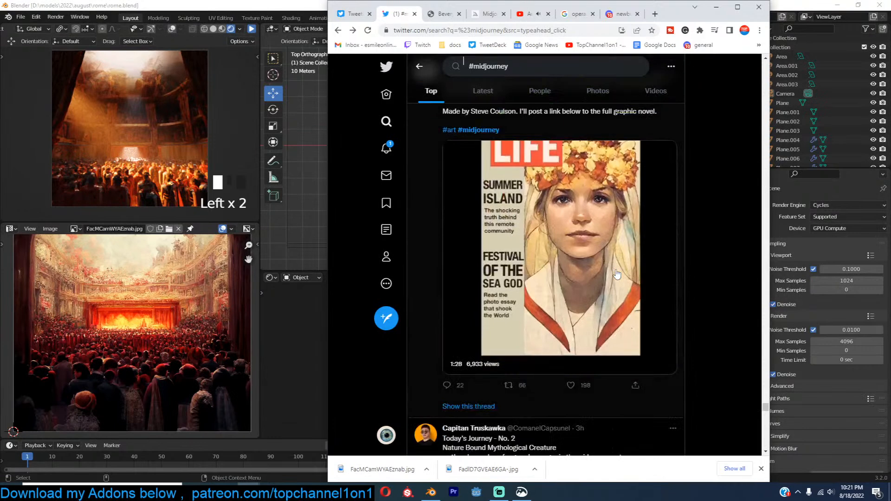
scroll(616, 274, down, 3)
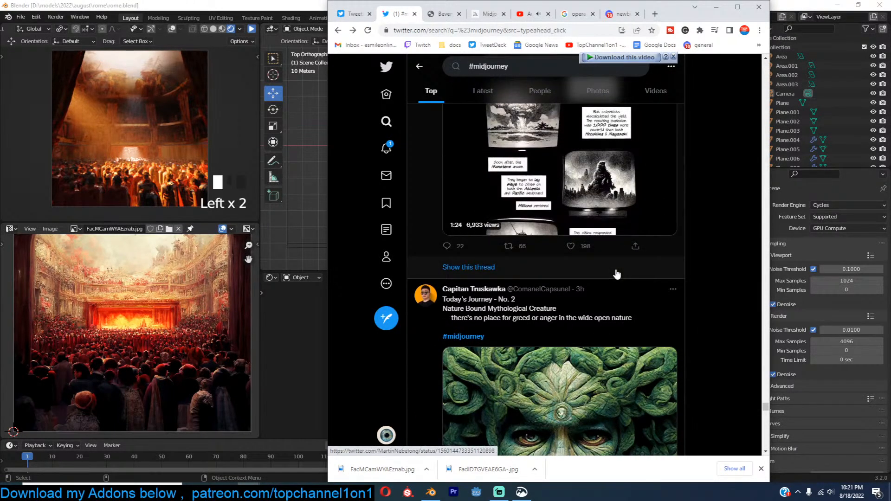
scroll(616, 274, down, 20)
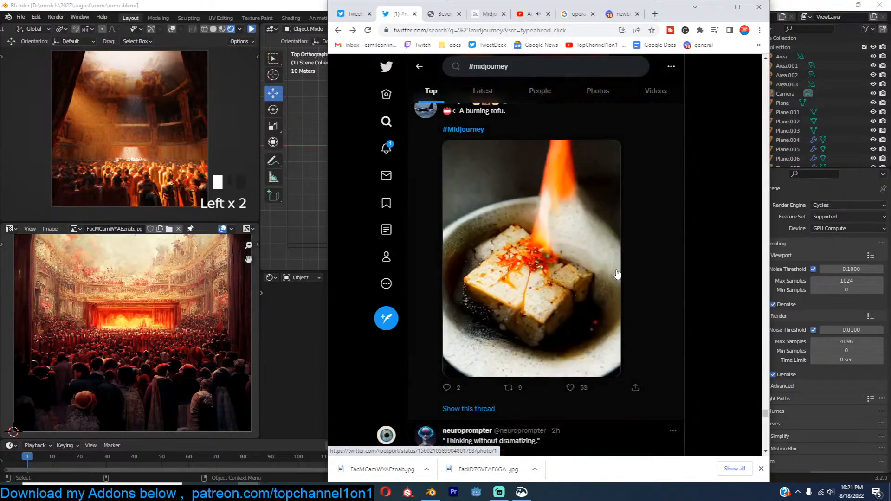
scroll(617, 274, down, 20)
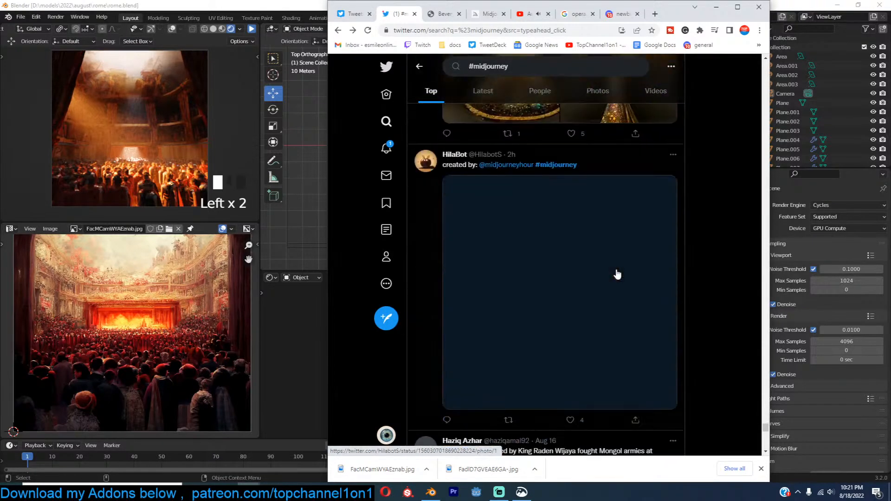
scroll(617, 274, down, 7)
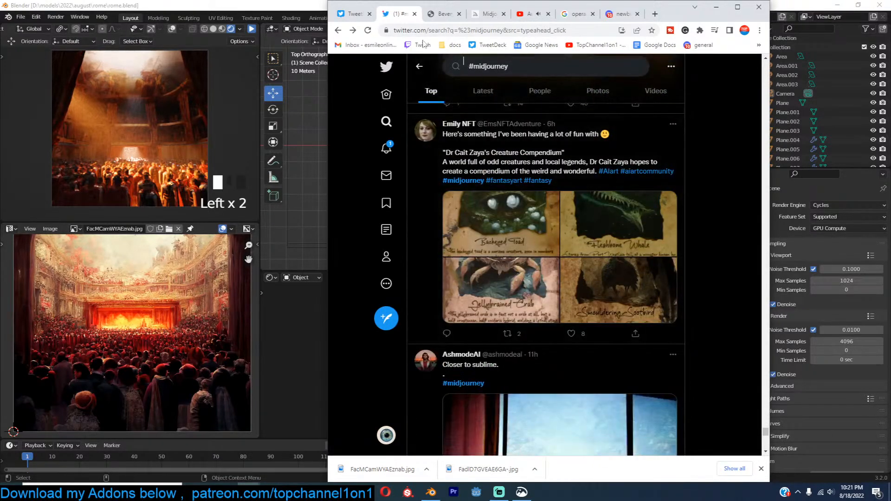
Step: Switch to the newbies-57 channel of the Midjourney Discord, view the Alexandria Egypt image grid enlarged and close it
click(613, 17)
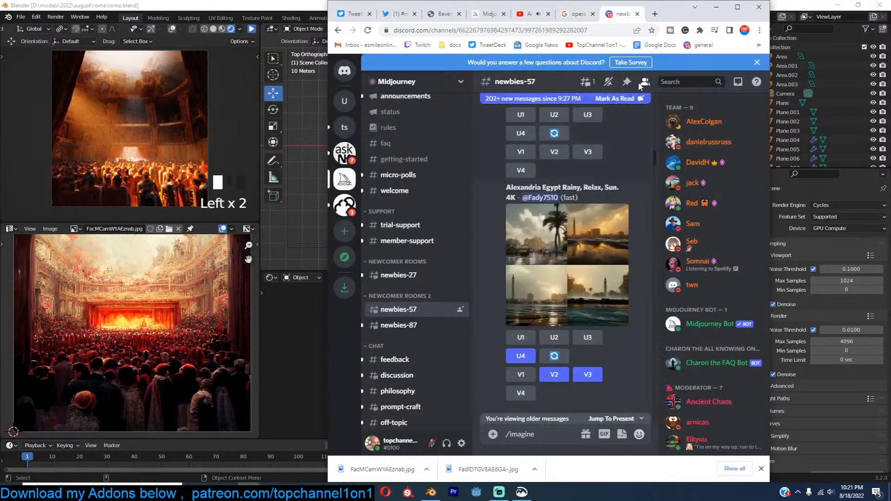
click(591, 264)
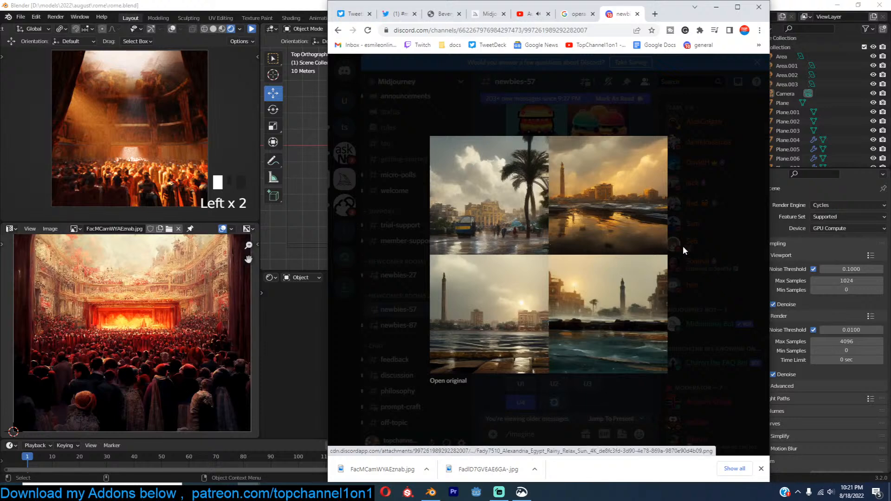
click(706, 239)
Step: Browse the newer generated images in newbies-57, viewing the grid of the monk eating spiders enlarged along the way
scroll(644, 270, down, 5)
scroll(644, 269, down, 6)
scroll(644, 269, down, 8)
scroll(644, 269, down, 8)
scroll(644, 269, down, 3)
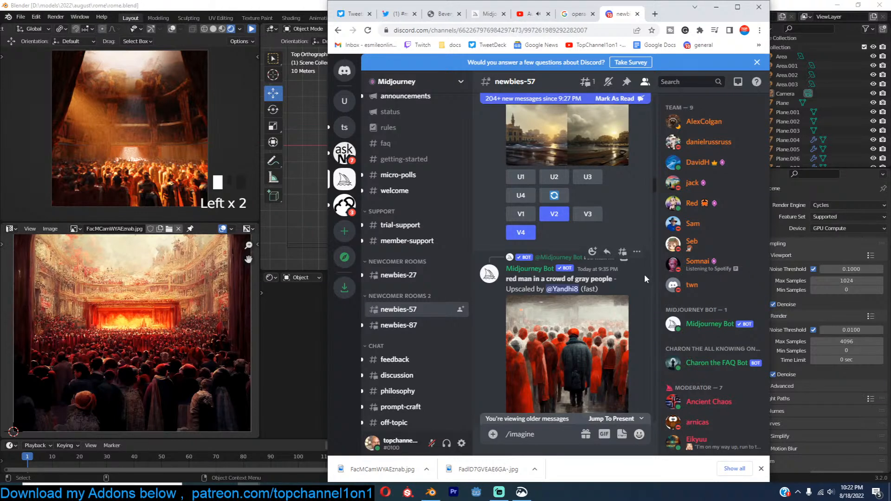
scroll(643, 274, down, 10)
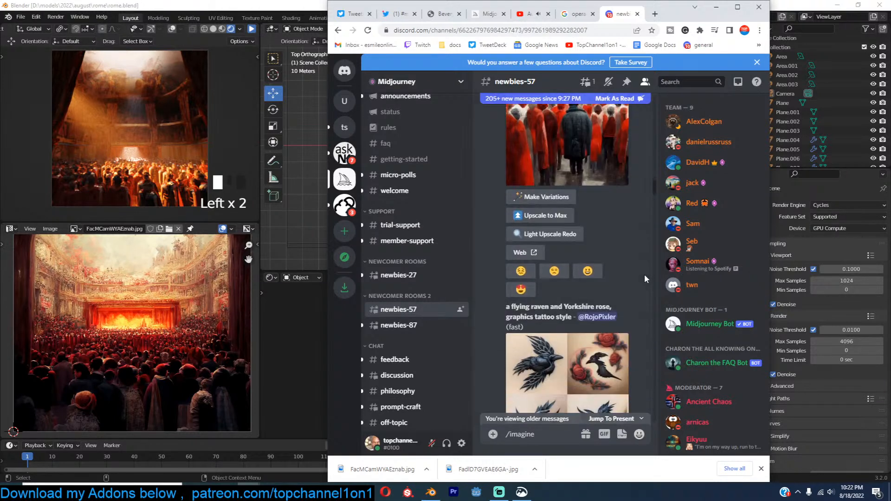
scroll(645, 277, down, 8)
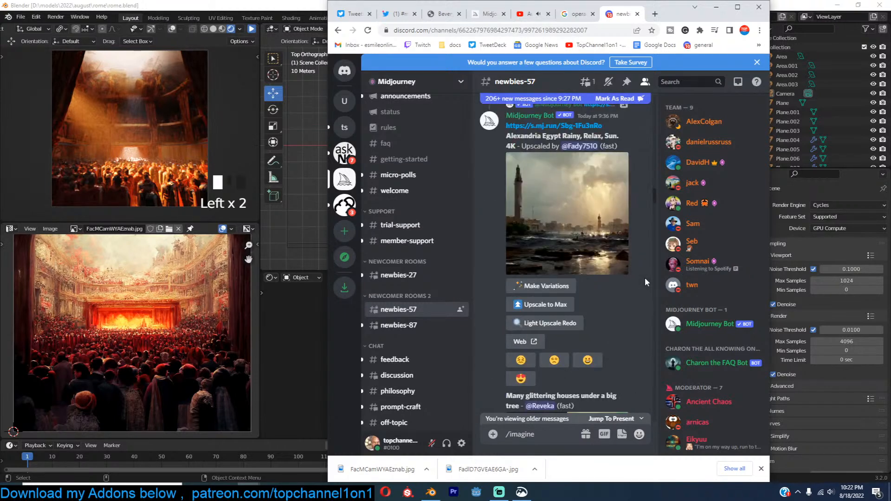
scroll(645, 277, down, 6)
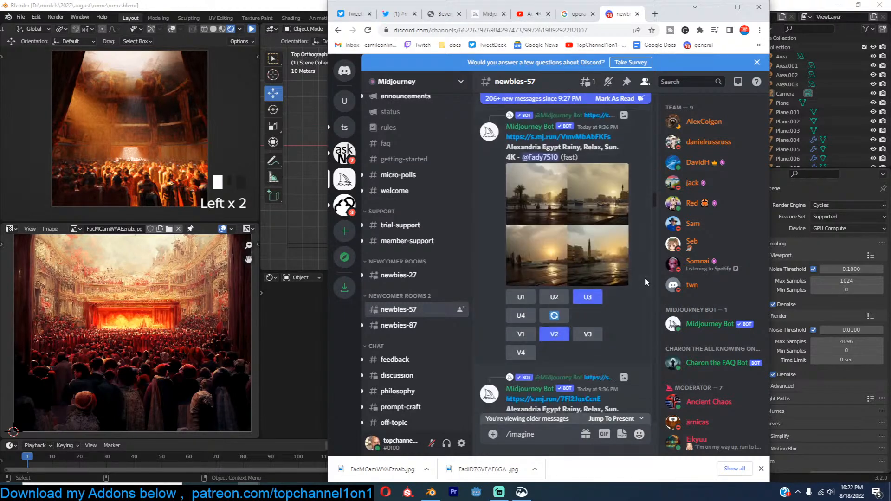
scroll(645, 277, down, 15)
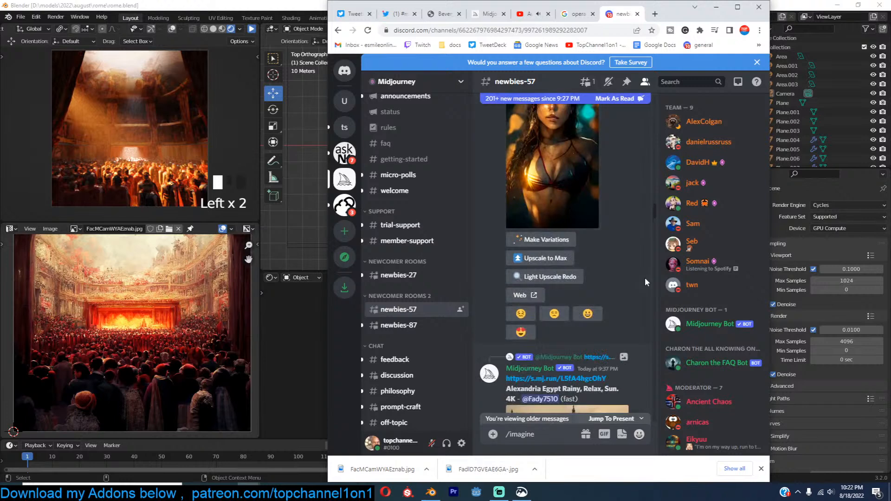
scroll(645, 277, down, 5)
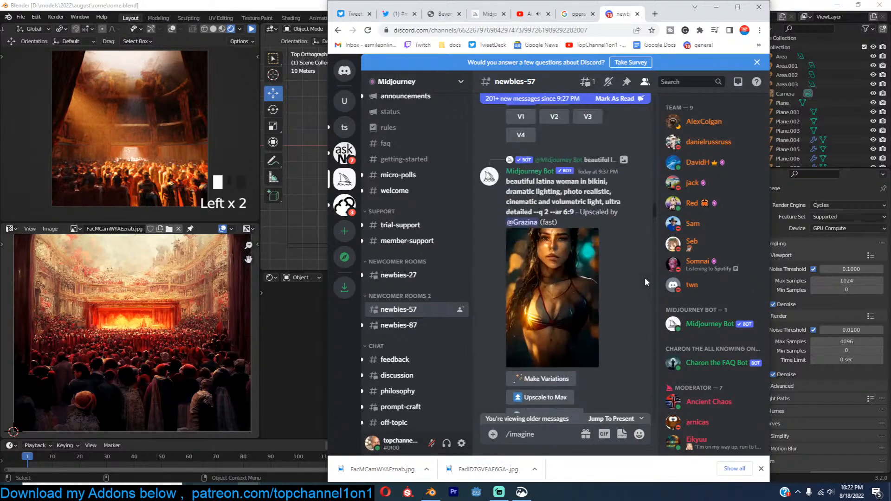
scroll(645, 276, down, 15)
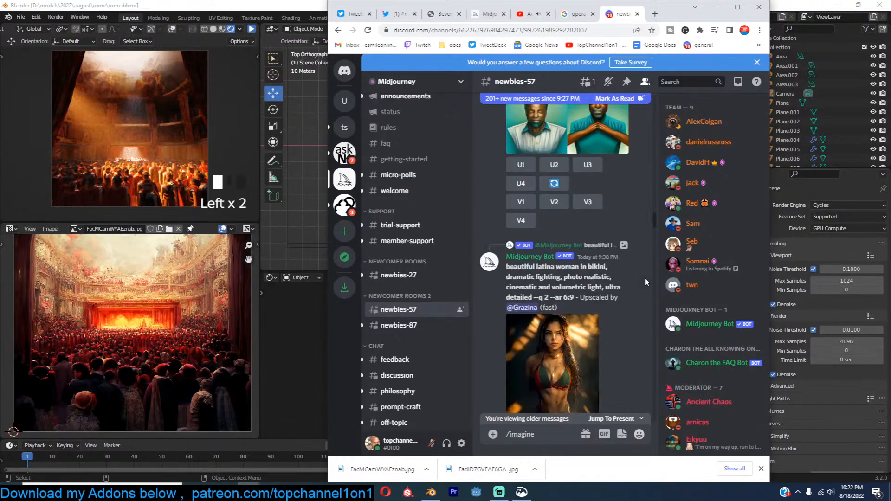
scroll(645, 279, down, 4)
scroll(645, 278, up, 4)
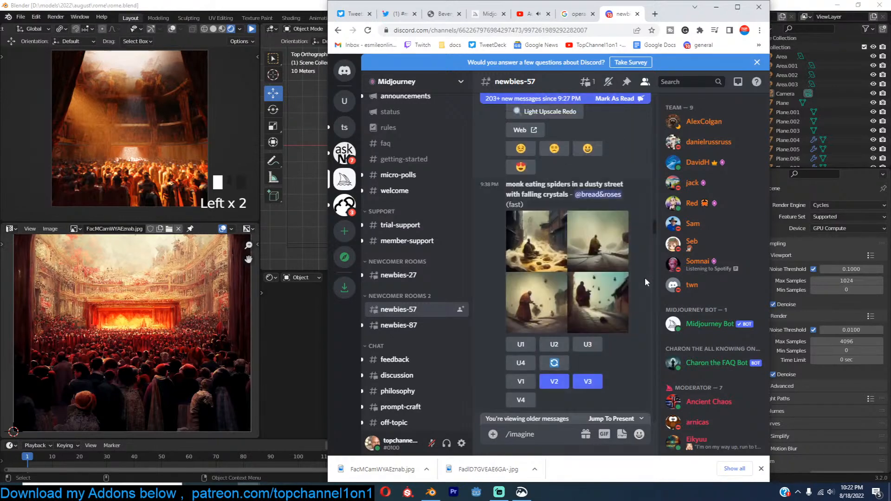
click(558, 260)
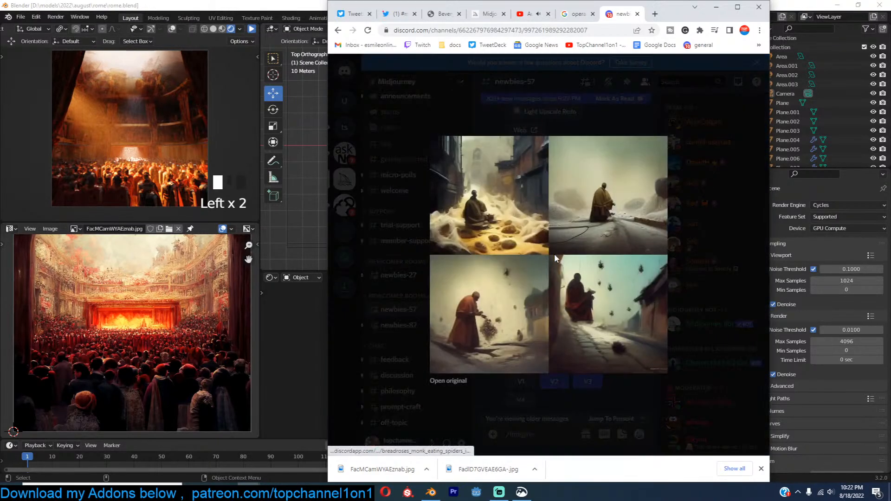
click(699, 198)
scroll(605, 303, down, 10)
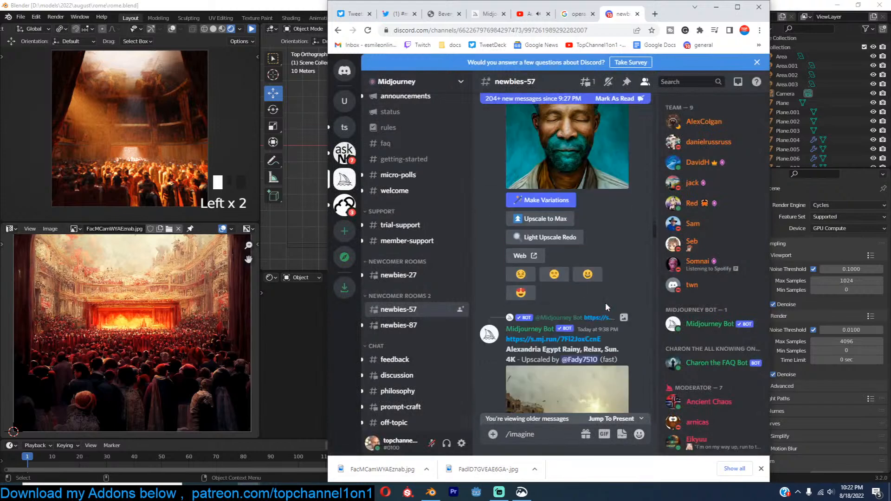
scroll(605, 303, down, 1)
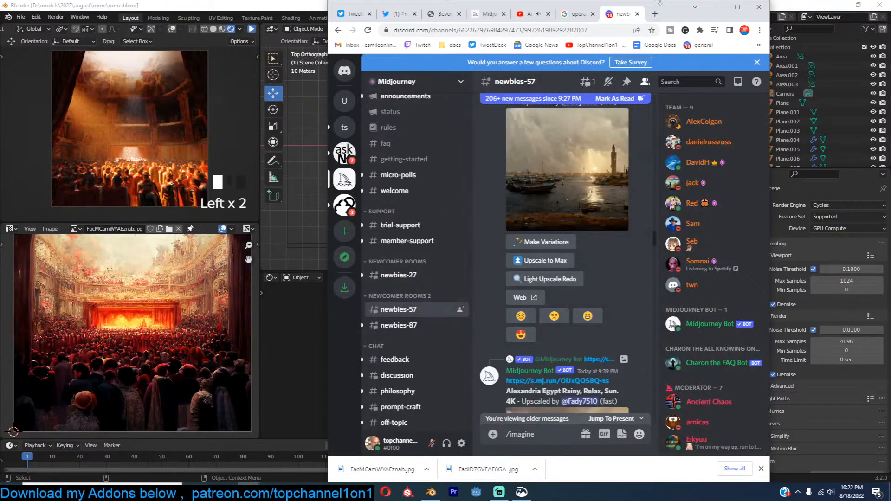
Step: Return to the #midjourney search results on Twitter and examine the artworks beyond the Creature Compendium tweet
click(397, 18)
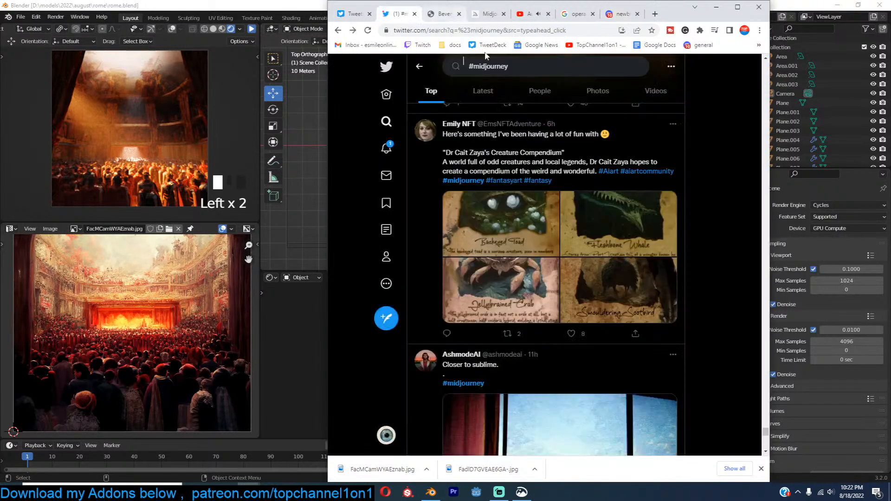
scroll(531, 332, down, 15)
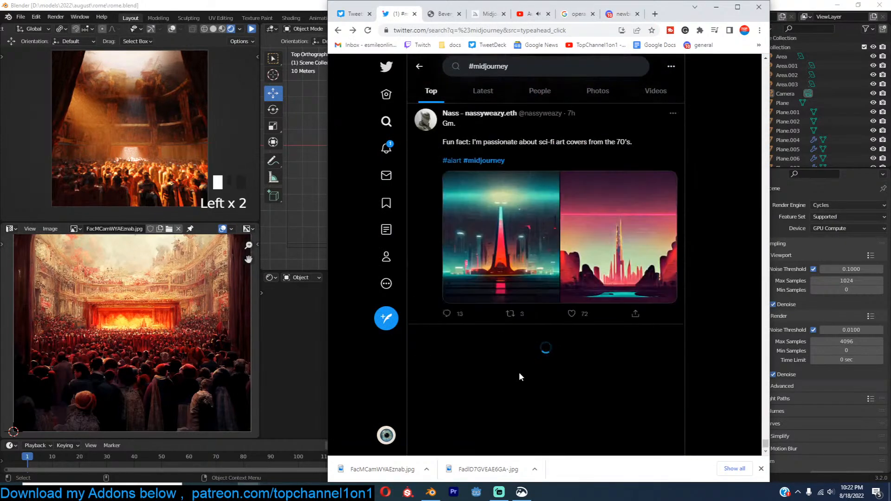
scroll(527, 361, down, 5)
scroll(528, 362, down, 13)
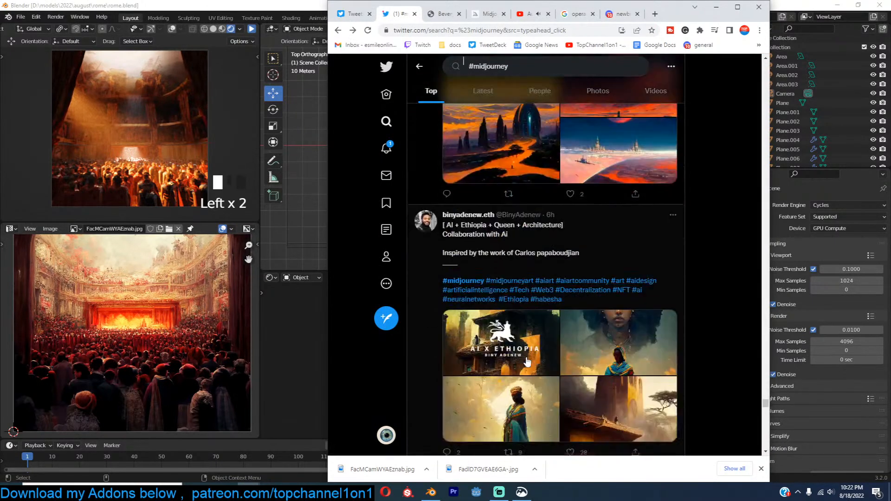
scroll(527, 362, down, 16)
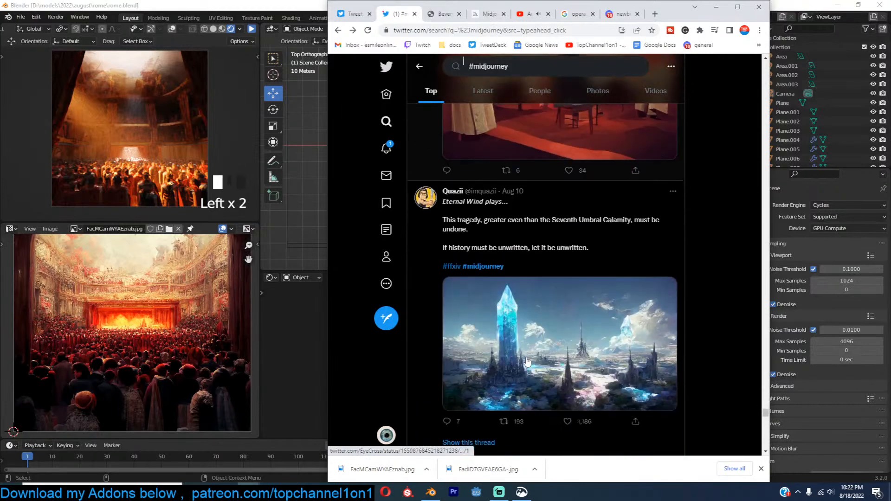
scroll(528, 362, down, 12)
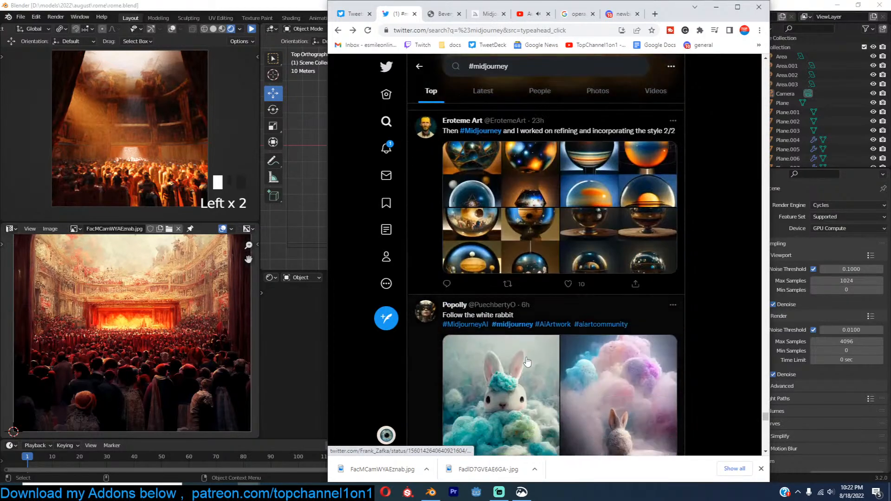
scroll(527, 362, up, 7)
scroll(528, 362, down, 15)
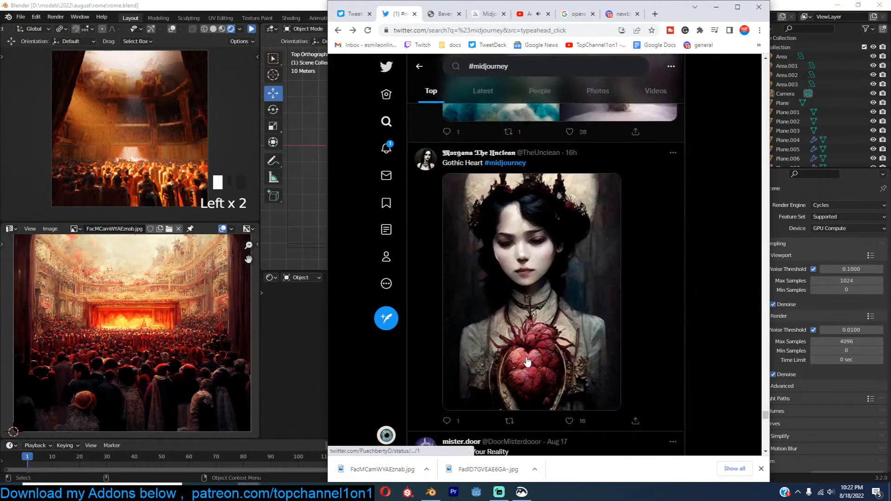
scroll(527, 362, down, 15)
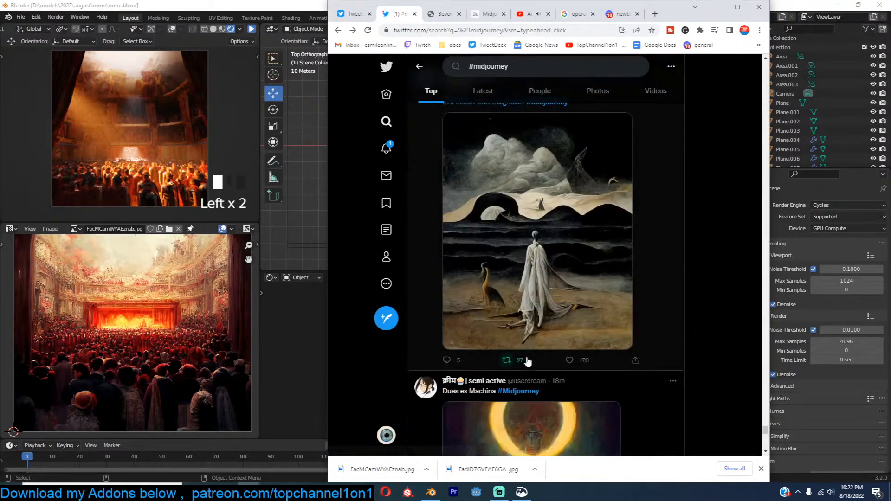
scroll(528, 362, down, 15)
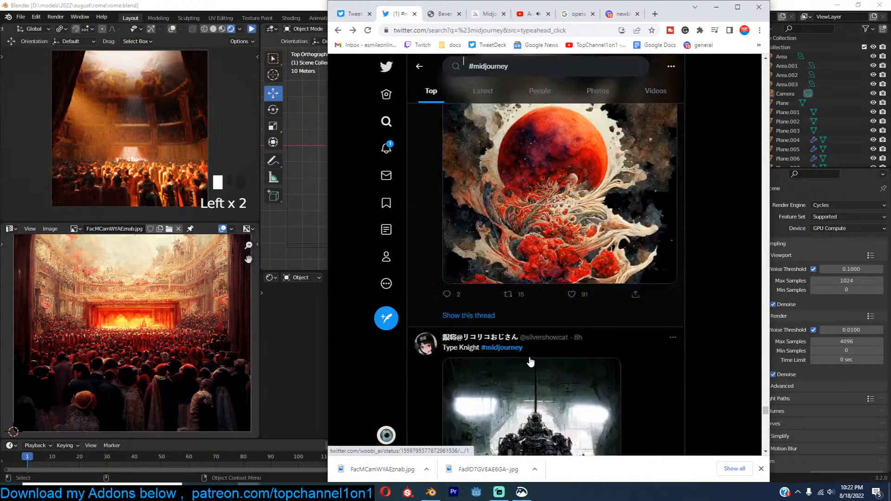
Step: Browse the Twitter #midjourney search results for reference artwork
scroll(530, 361, down, 10)
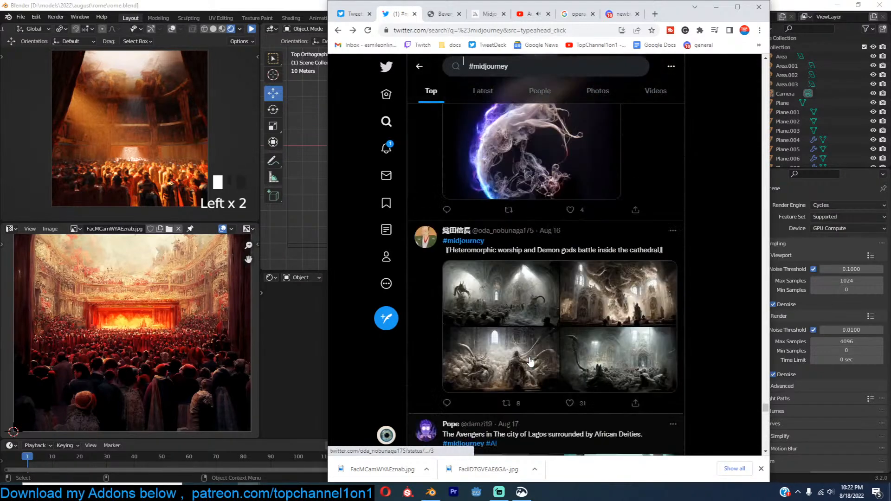
scroll(530, 361, down, 9)
scroll(530, 362, down, 5)
scroll(531, 362, up, 7)
scroll(530, 361, down, 15)
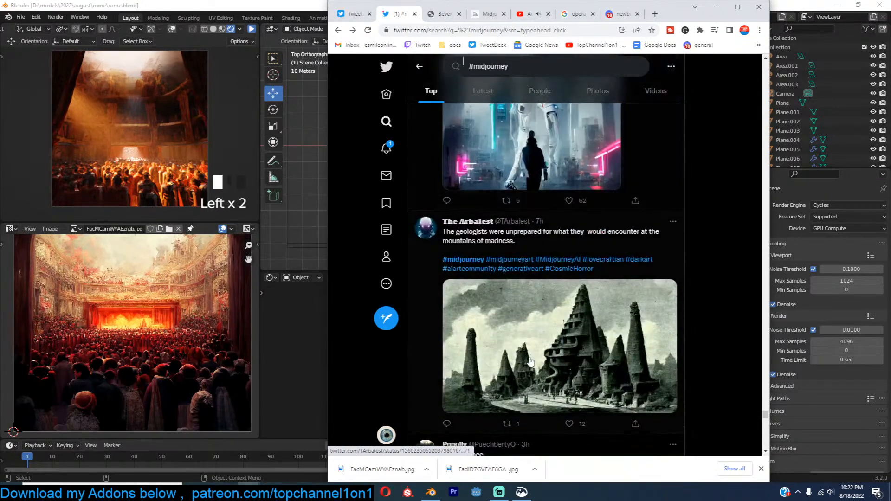
scroll(530, 361, down, 10)
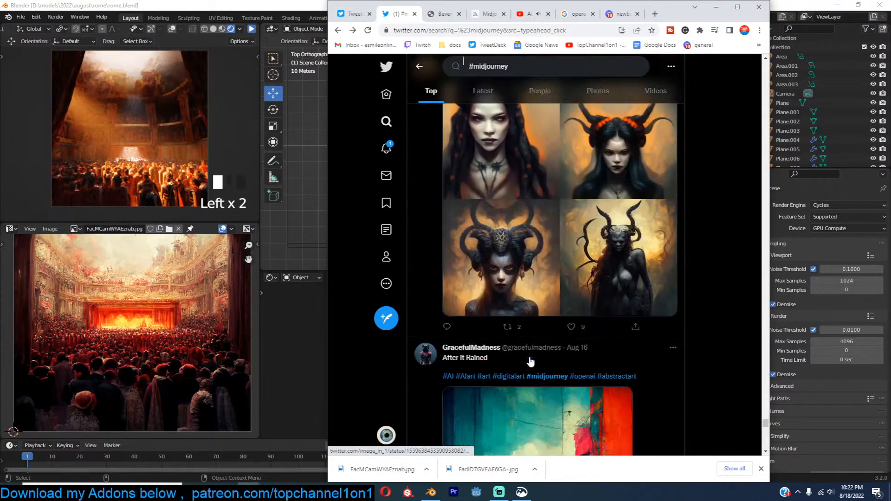
Step: Maximize the browser and run a Google image search for "alien planet" in a new tab
click(737, 7)
click(764, 6)
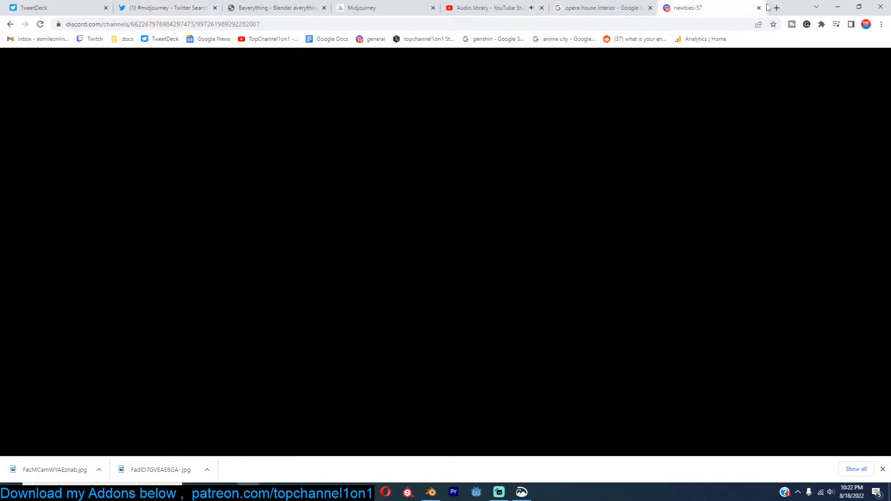
click(776, 8)
text(al)
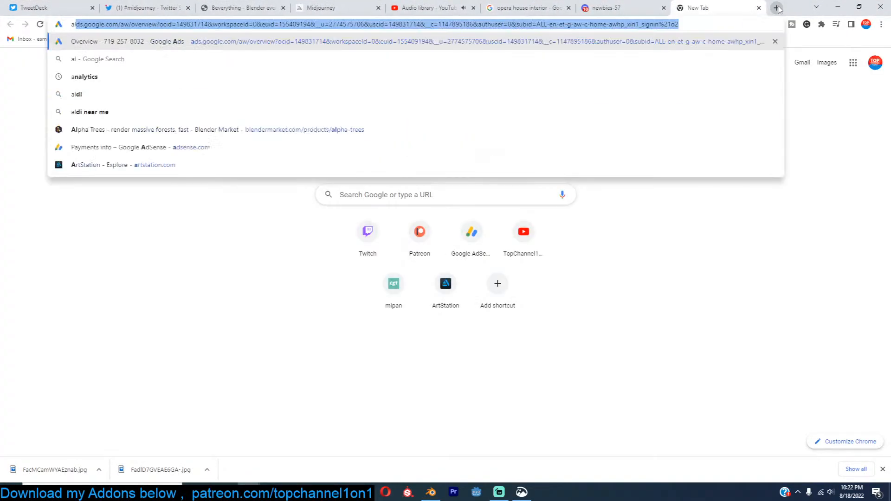
text(ien planet)
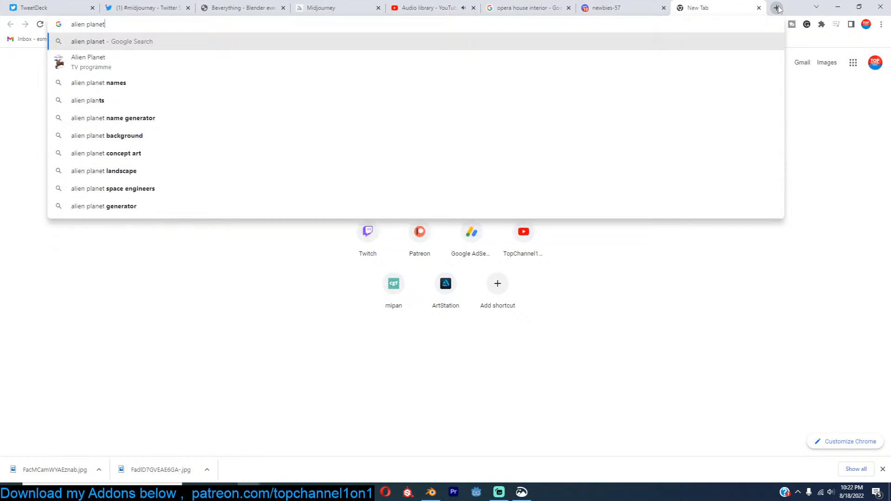
key(Return)
click(141, 96)
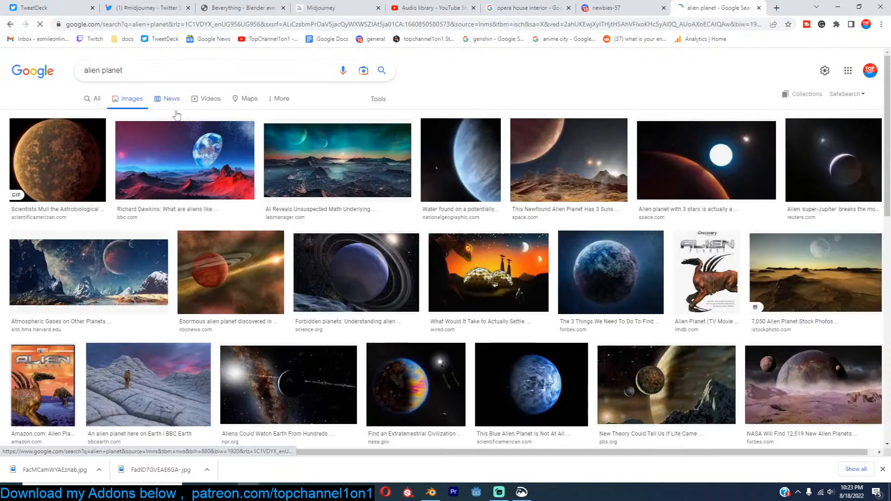
Step: Preview the BBC alien planet image with the red mountains and browse further through the image results
scroll(368, 285, down, 1)
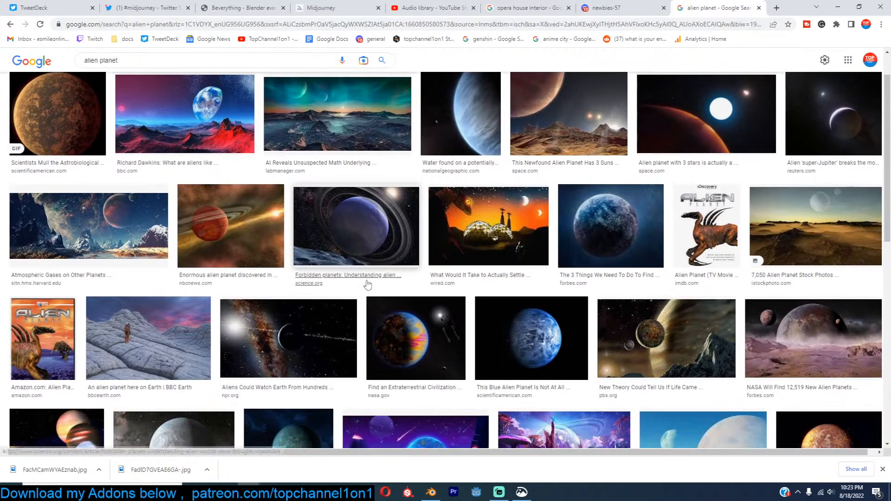
click(172, 125)
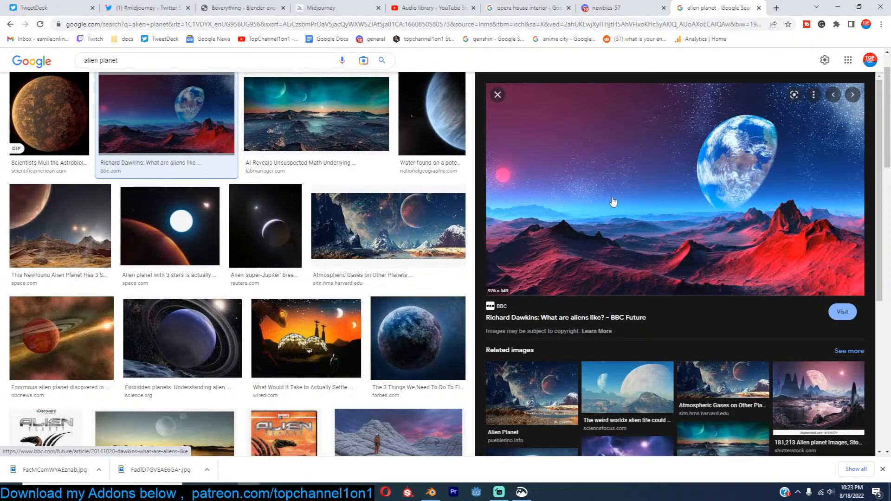
scroll(439, 223, down, 7)
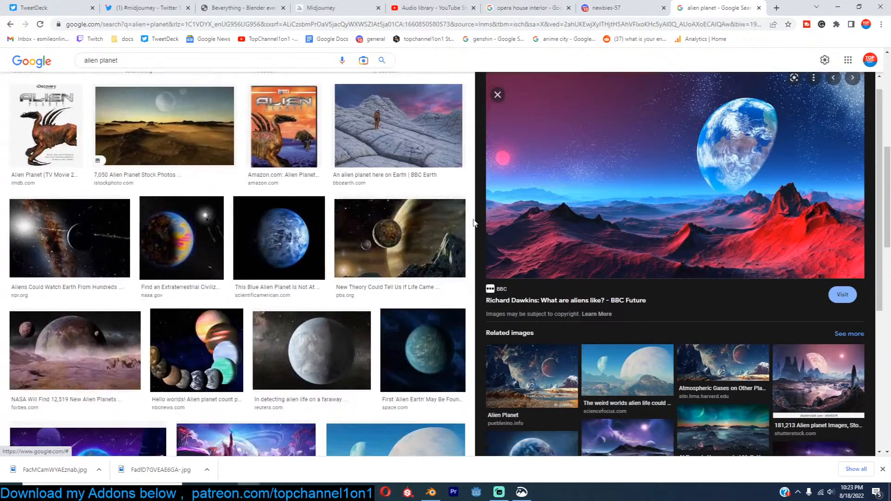
scroll(439, 223, down, 8)
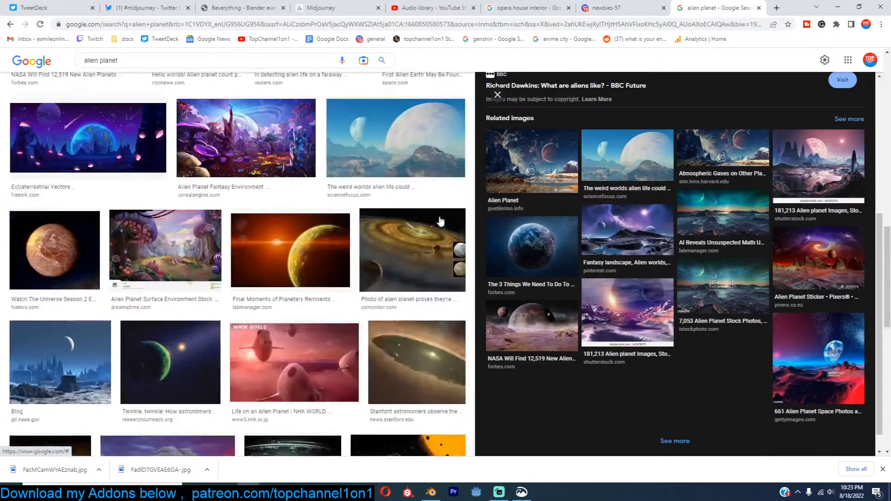
scroll(439, 221, down, 8)
scroll(609, 208, up, 5)
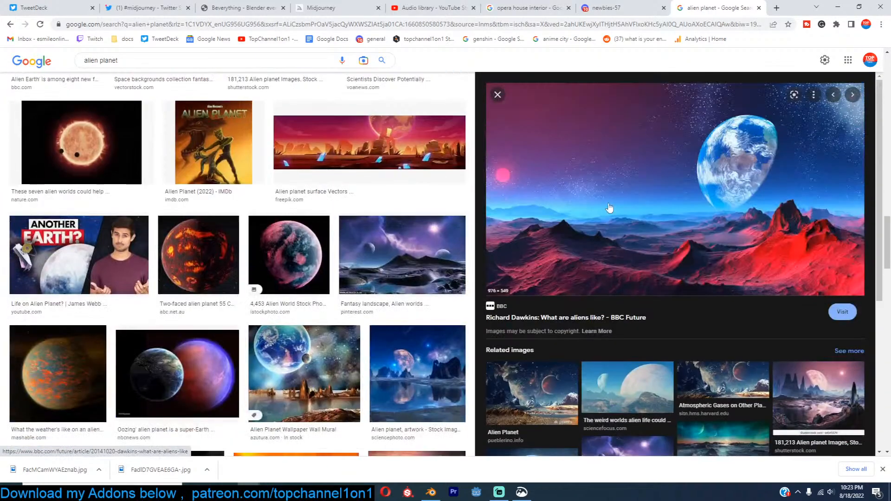
scroll(383, 221, down, 10)
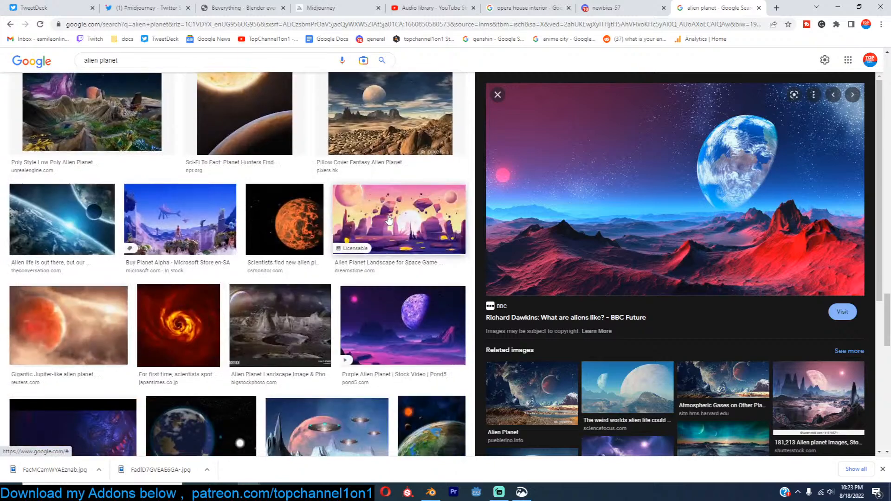
Step: Compare other alien planet candidates, including the Depositphotos desert scene and the Lab Manager landscape
click(400, 322)
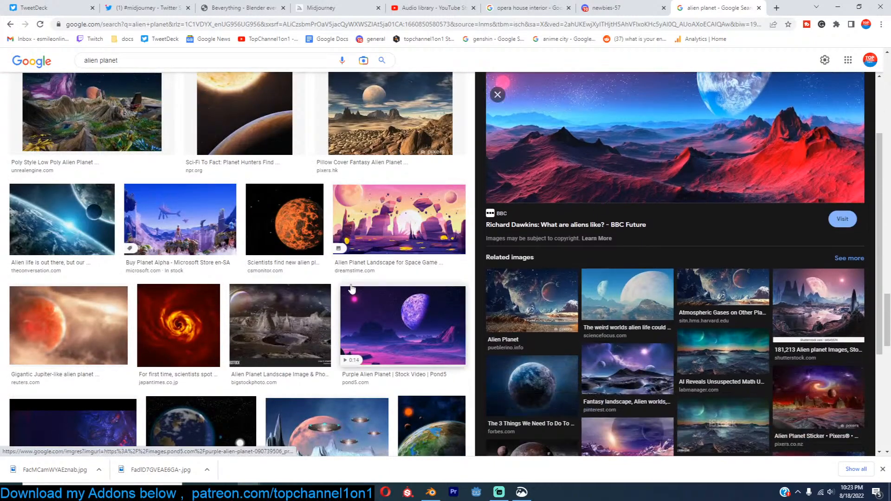
click(322, 300)
scroll(385, 258, up, 5)
click(384, 380)
scroll(402, 278, up, 5)
click(422, 393)
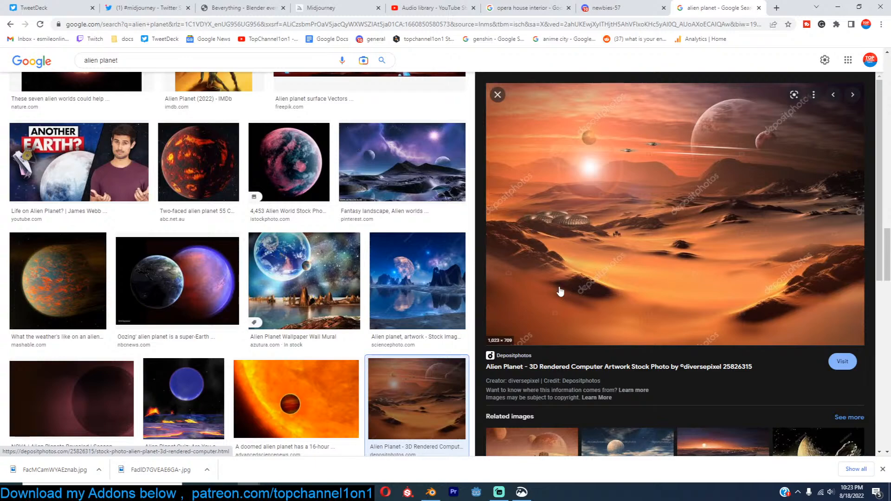
scroll(445, 281, up, 15)
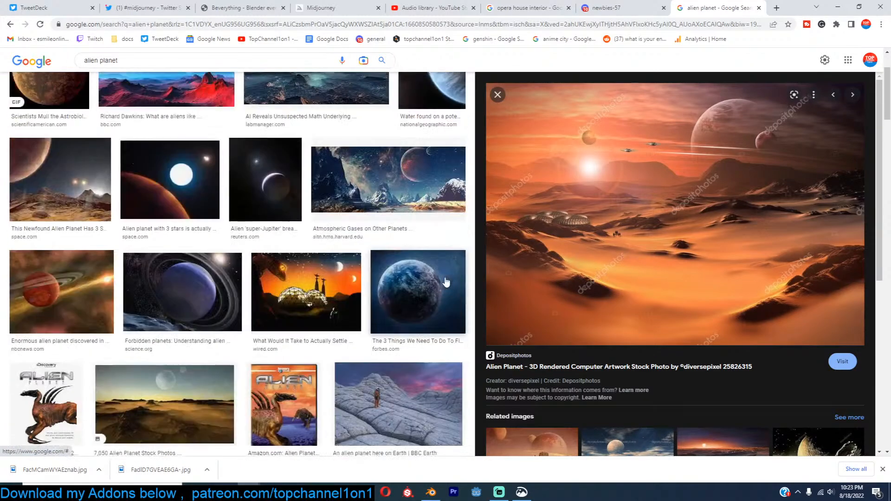
scroll(445, 282, up, 1)
click(246, 139)
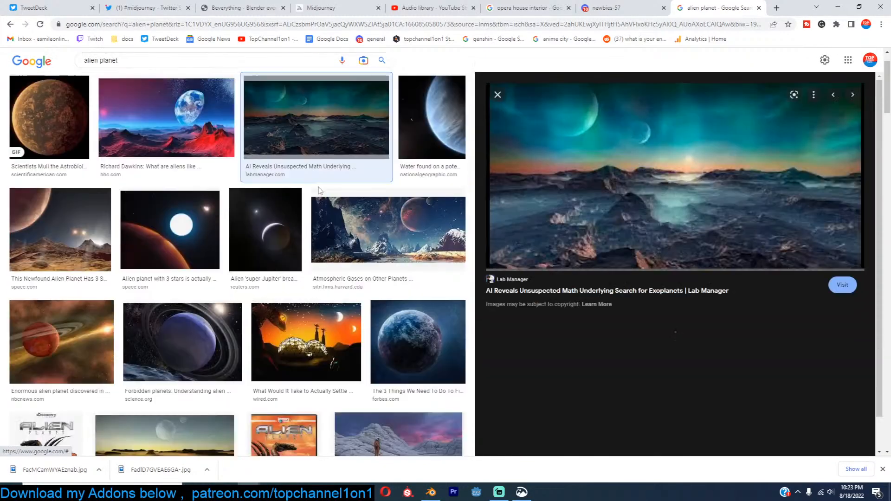
Step: Reopen the BBC alien planet image with the red mountains and save it as p0292dhm.jpg
click(228, 139)
right_click(624, 151)
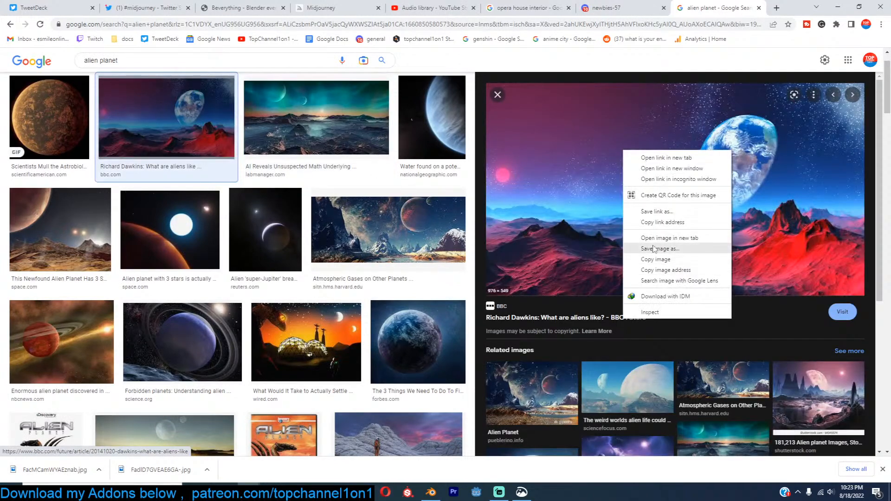
click(654, 248)
click(498, 288)
Step: Preview the related Shutterstock alien planet images for more reference ideas
click(806, 389)
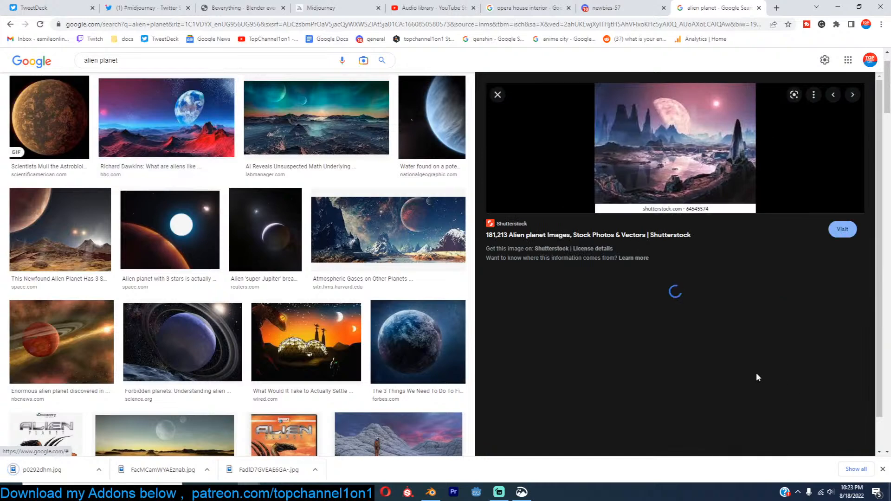
scroll(584, 343, down, 2)
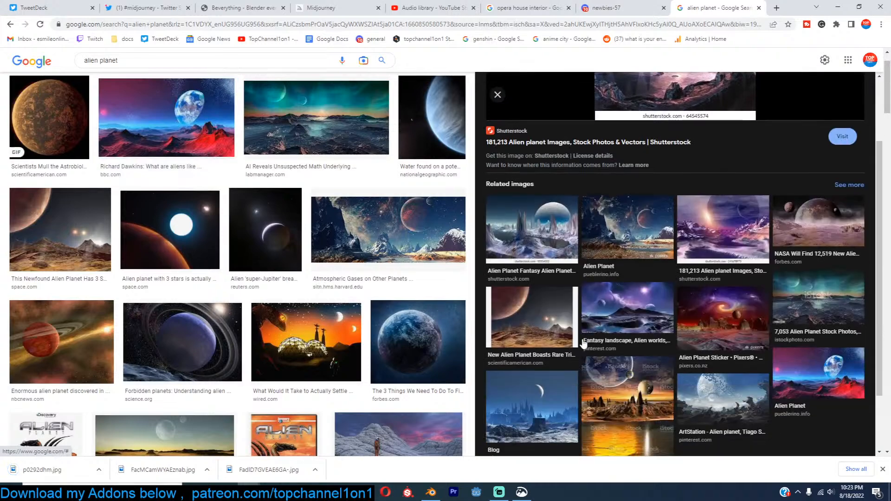
click(549, 232)
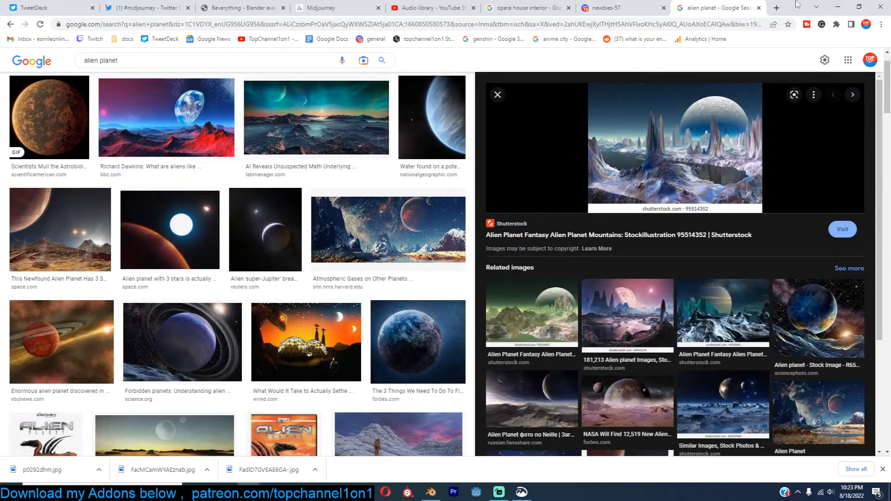
Step: Switch to Blender, save rome.blend and start a new file
click(837, 6)
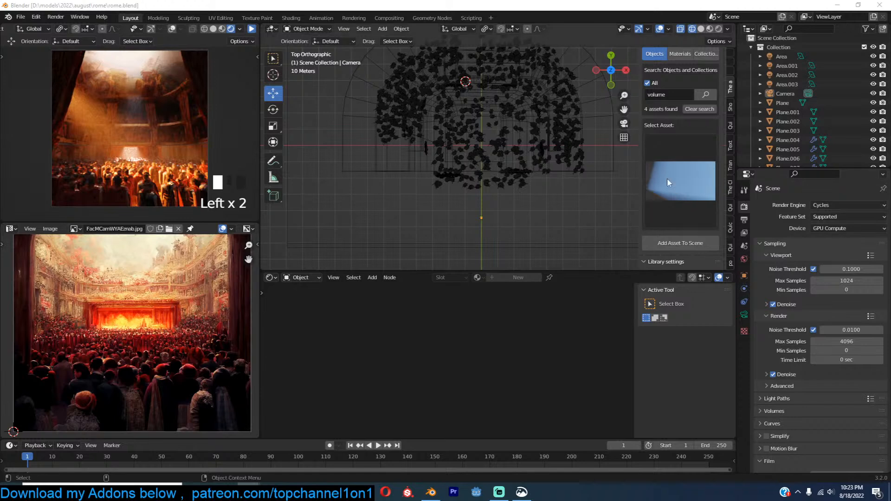
click(513, 157)
key(ctrl+s)
click(553, 182)
key(ctrl+n)
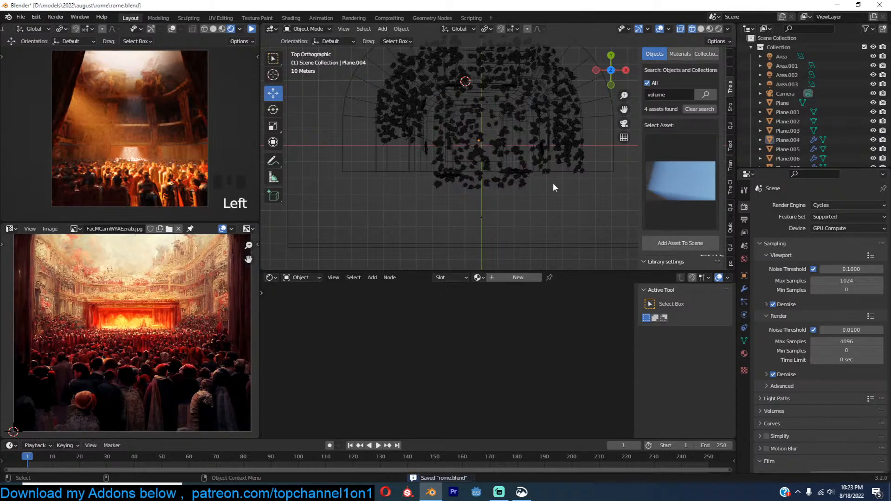
click(553, 185)
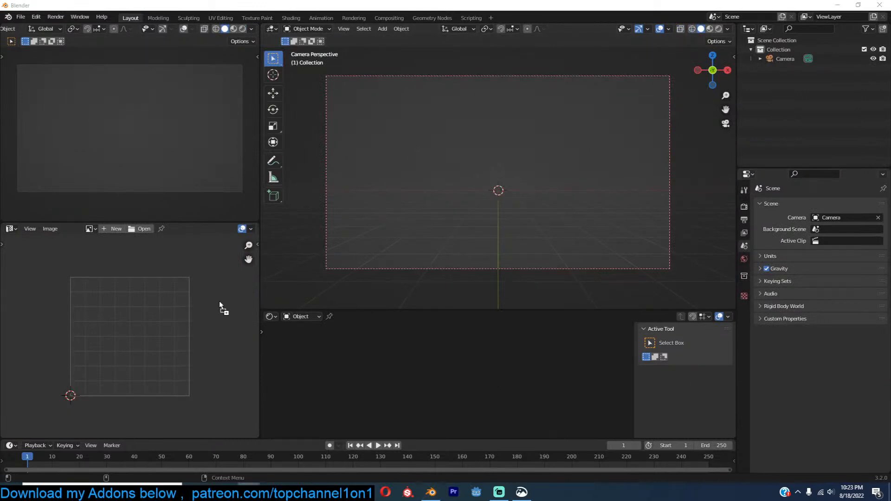
Step: Load the downloaded p0292dhm.jpg into the image editor as a reference and fit it in view
drag(221, 300, 221, 302)
scroll(115, 309, down, 2)
scroll(116, 309, up, 3)
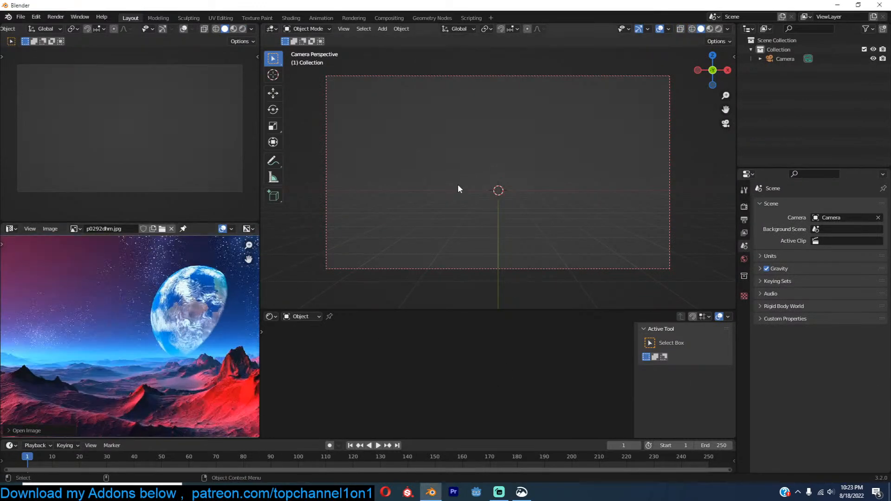
Step: Search all categories of the asset library for "land"
key(n)
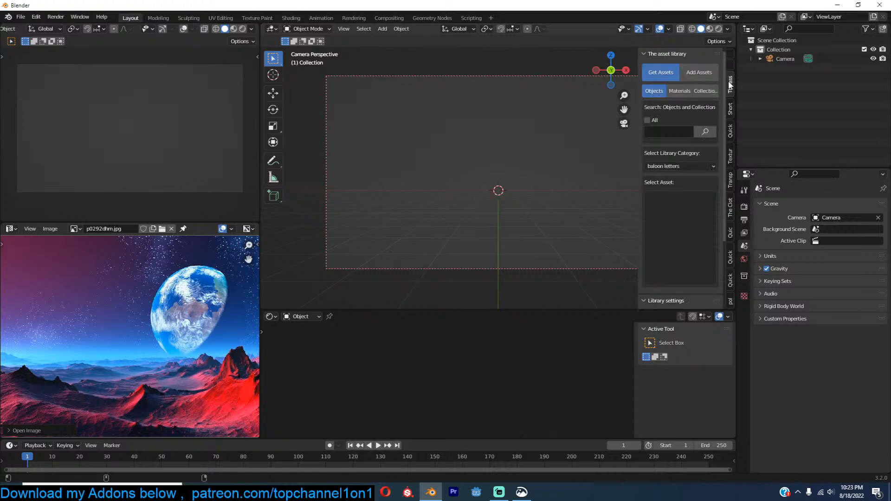
click(653, 119)
click(662, 132)
text(land)
key(Return)
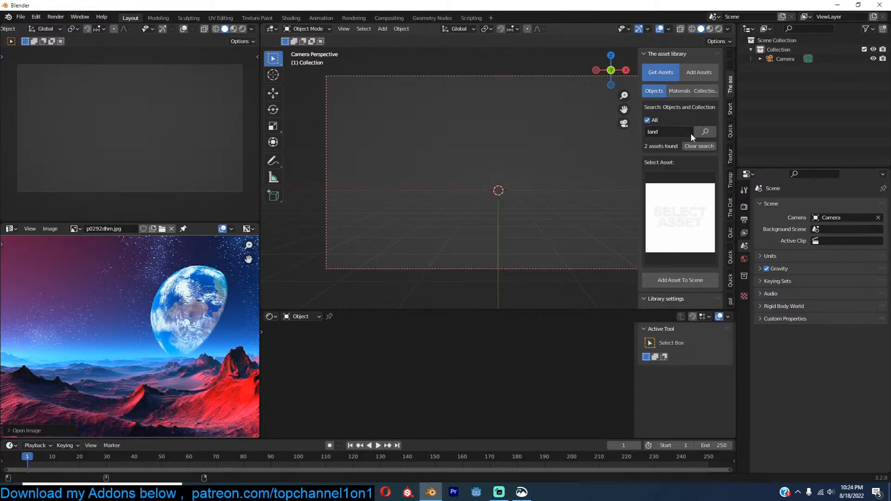
Step: Choose the green landscape asset from the search results and add it to the scene
click(703, 217)
click(753, 305)
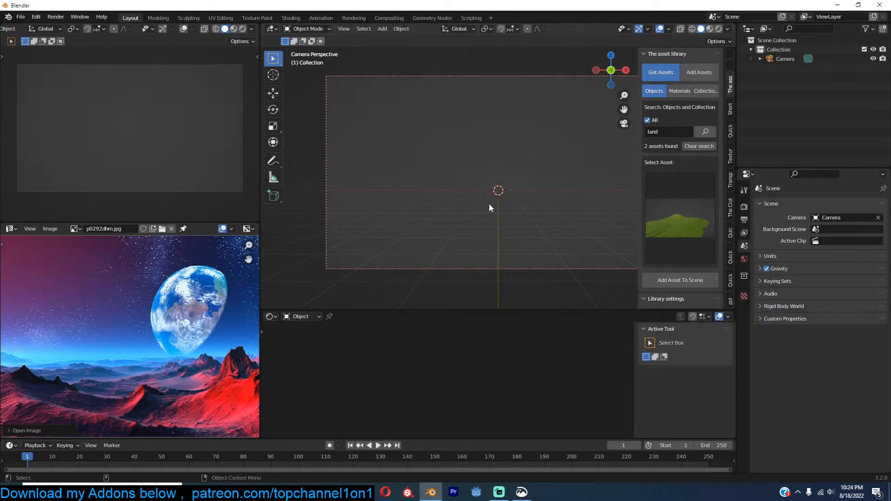
click(690, 277)
Step: Scale the landscape uniformly so its hill fits within the camera frame
scroll(491, 211, down, 2)
key(s)
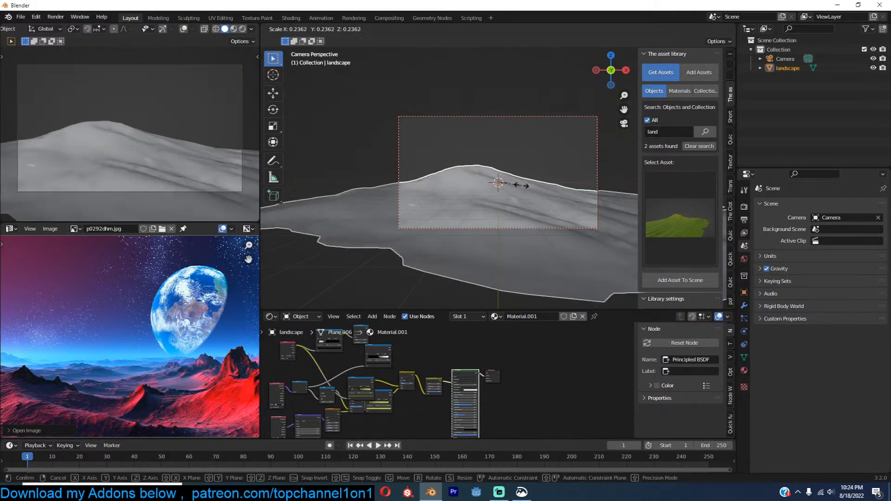
click(515, 182)
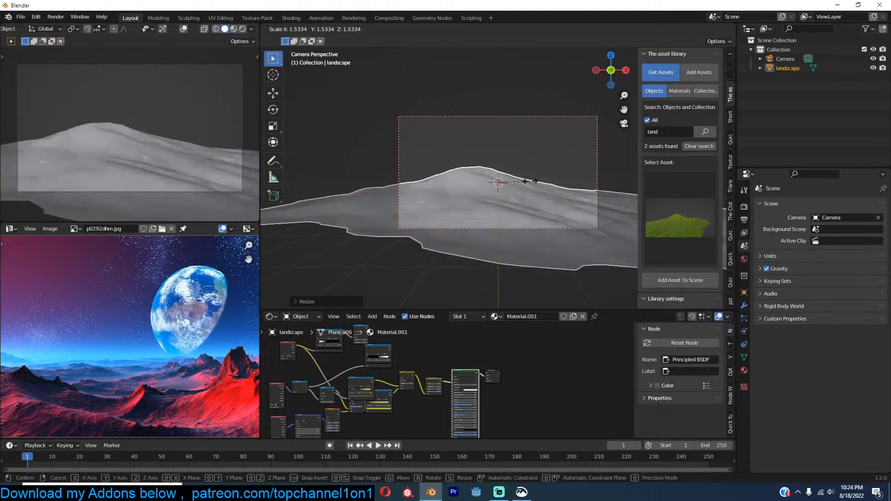
click(511, 180)
key(s)
click(583, 165)
Step: Flatten the landscape along the Z axis and adjust its vertical position
key(s)
key(z)
click(552, 172)
key(g)
key(z)
click(548, 173)
Step: Rescale the landscape uniformly so it spans the lower half of the camera frame
key(s)
click(570, 169)
key(s)
click(452, 147)
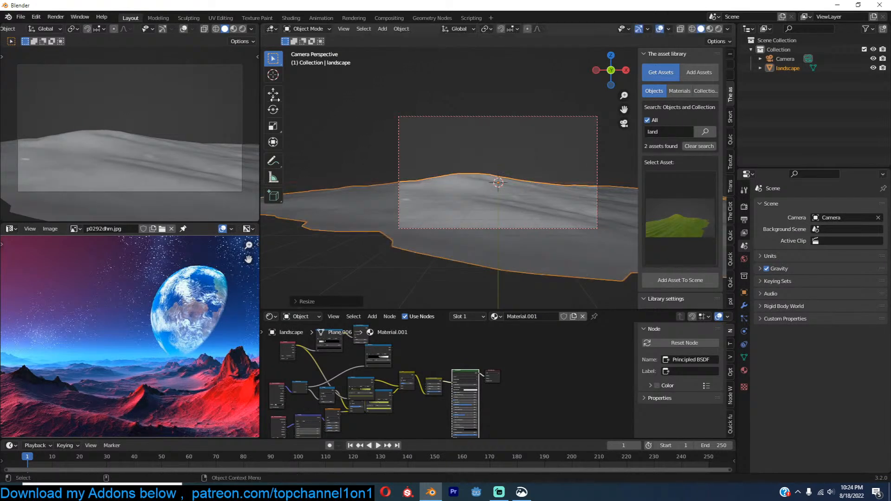
Step: Show the camera preview in rendered shading and set the render engine to Cycles with GPU Compute
click(242, 28)
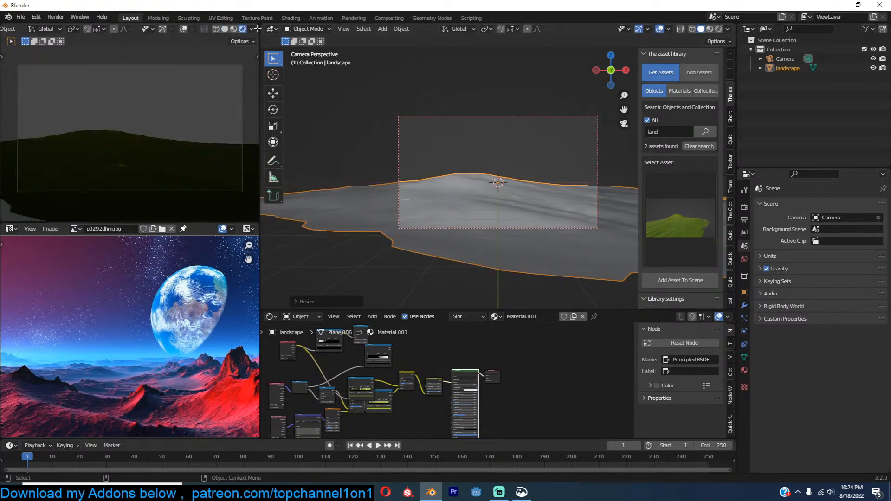
click(743, 206)
click(857, 205)
click(842, 236)
click(853, 228)
click(840, 246)
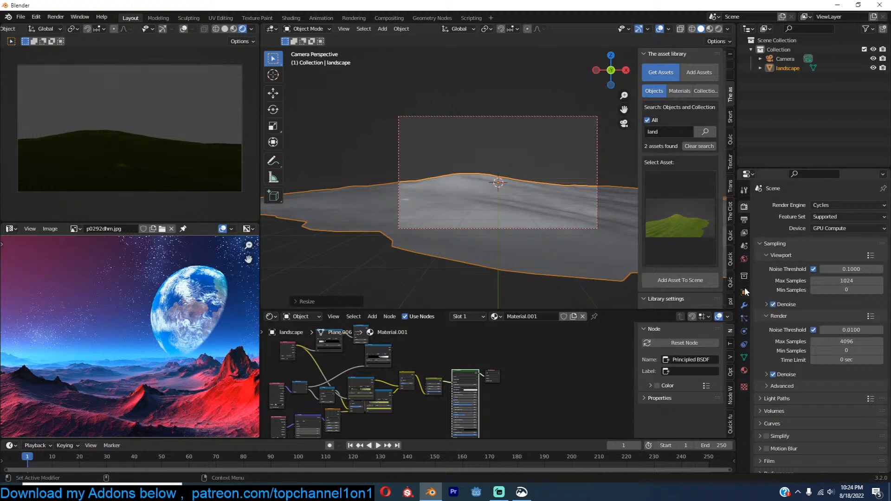
Step: Assign a Sky Texture to the world background color
click(744, 258)
click(811, 264)
click(632, 362)
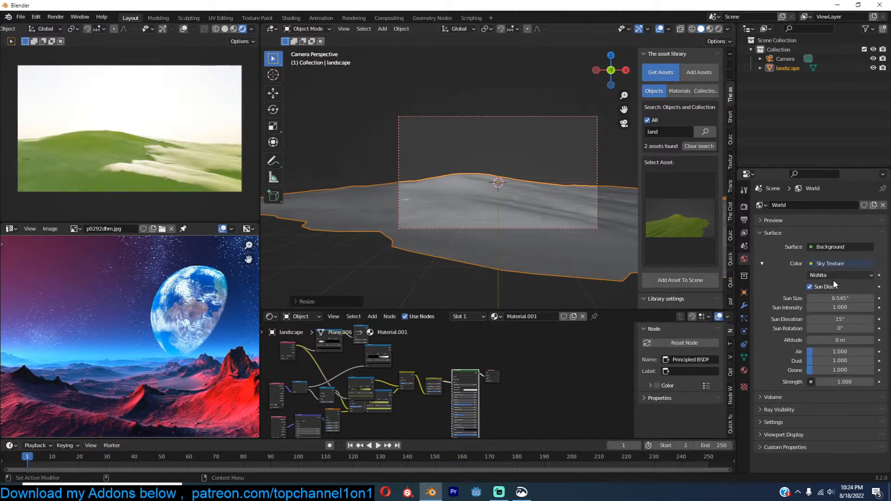
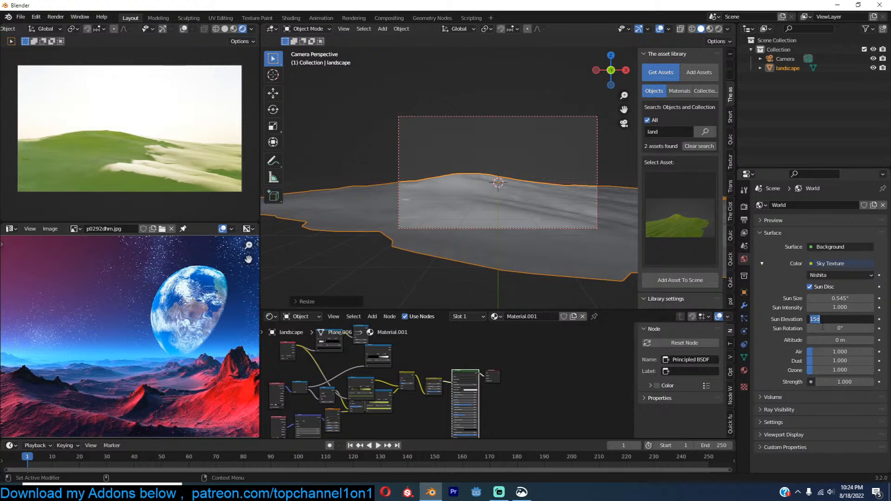
Step: Lower the sky texture's sun elevation to about -7.3° and clear the landscape selection
key(Return)
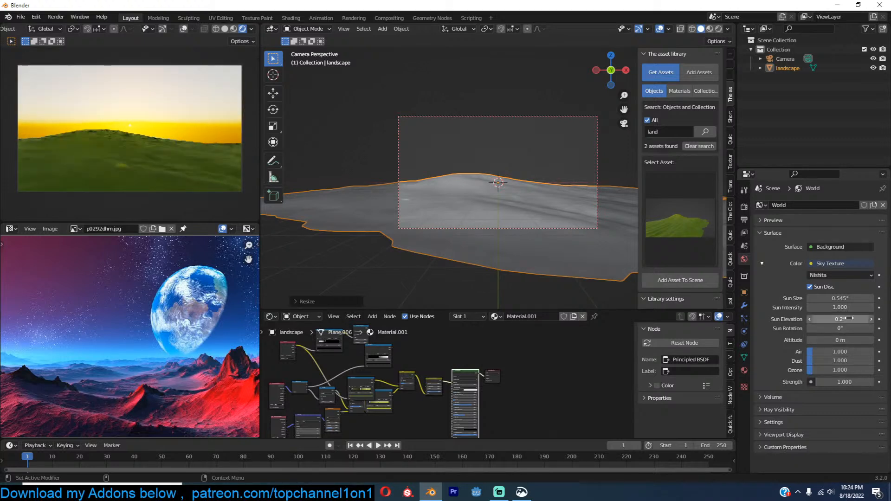
drag(839, 319, 821, 319)
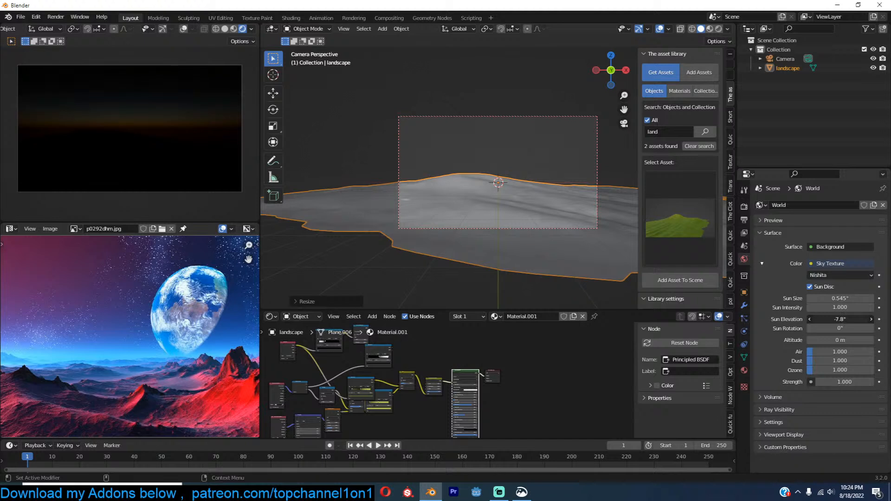
click(581, 175)
Step: Add an area light, rotate it to shine sideways across the landscape, and place it above the camera frame's right edge
shift+middle_drag(548, 181, 511, 185)
key(shift+a)
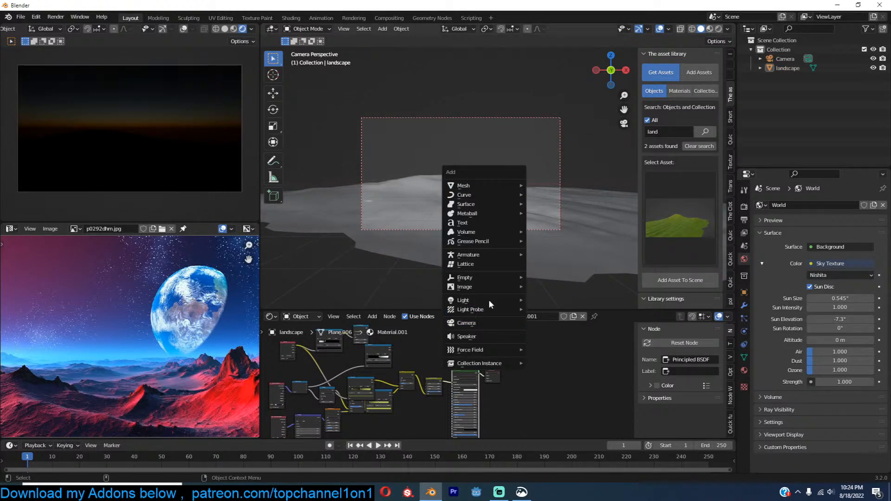
mouse_move(488, 299)
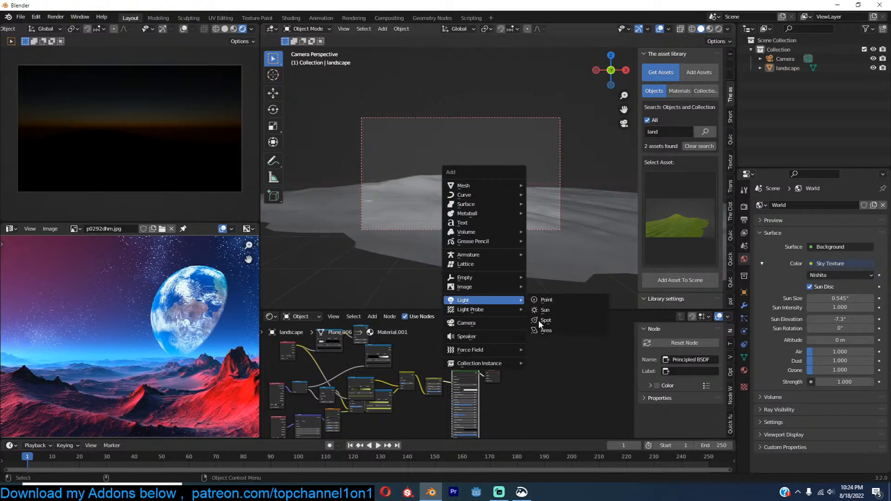
click(544, 328)
key(r)
click(467, 287)
key(g)
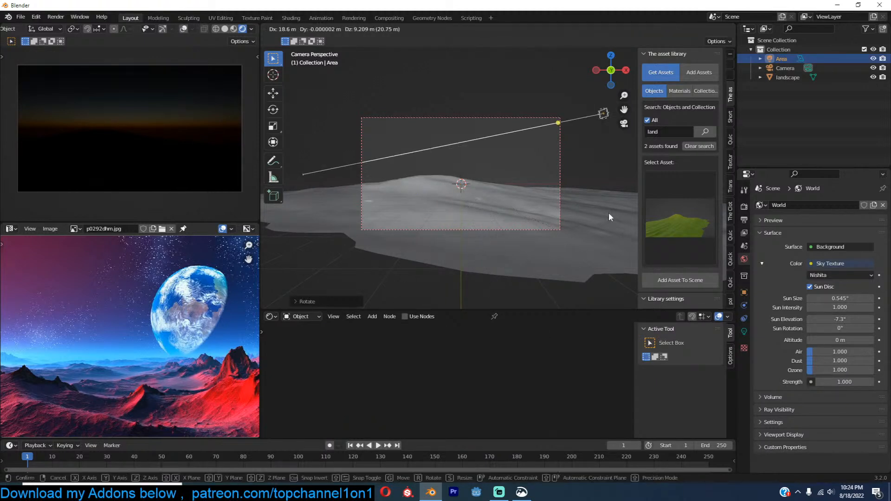
click(608, 214)
Step: Set the area light's power to 100000 W and its color to blue
click(743, 331)
click(837, 268)
text(10000)
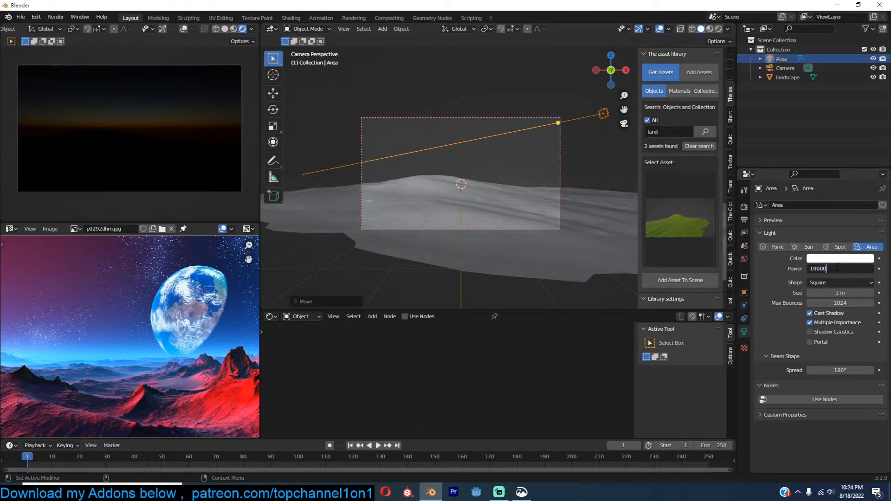
text(0)
key(Return)
click(842, 258)
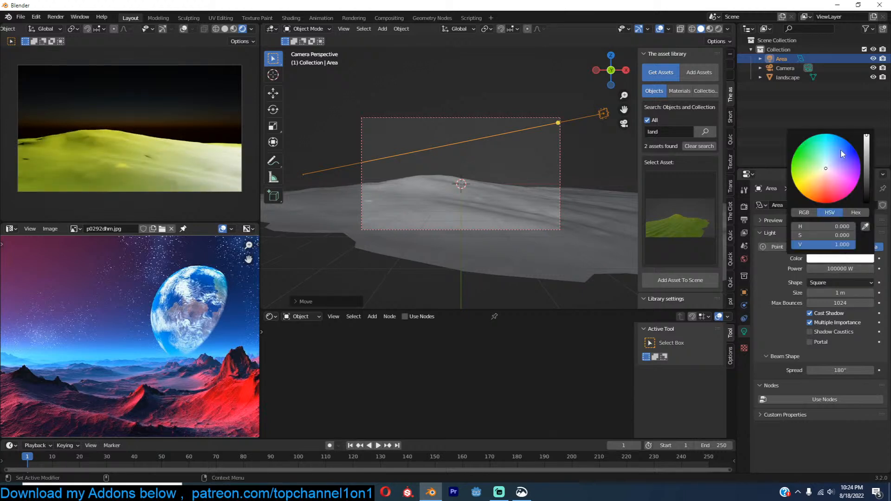
click(841, 153)
Step: Reduce the area light's power to 1010 W after trying 10000 W and 100 W
click(855, 269)
text(10)
key(Return)
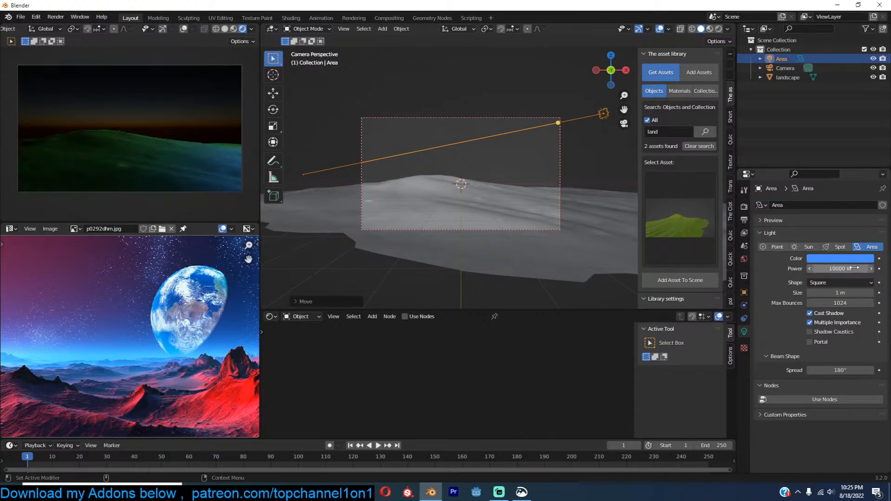
click(855, 268)
text(100)
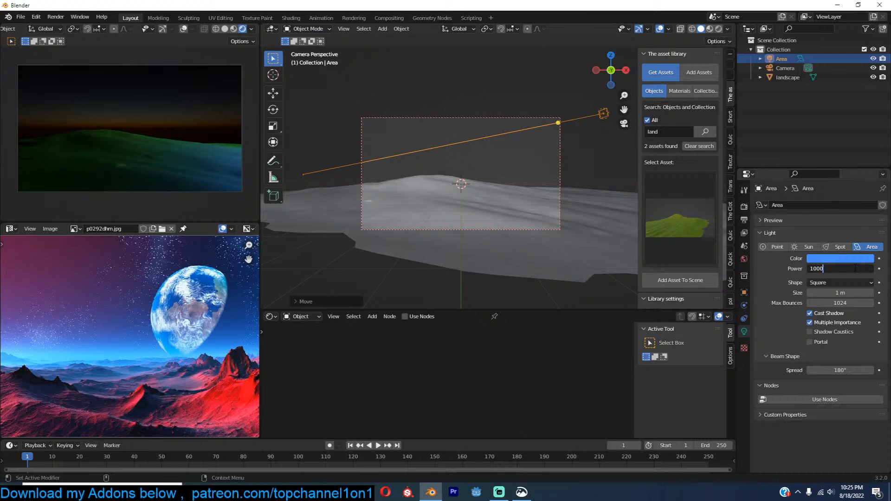
key(Return)
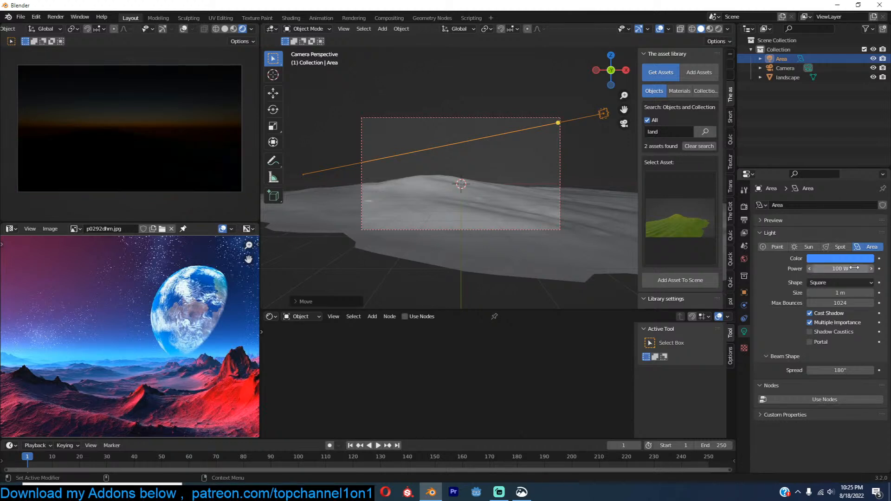
click(852, 268)
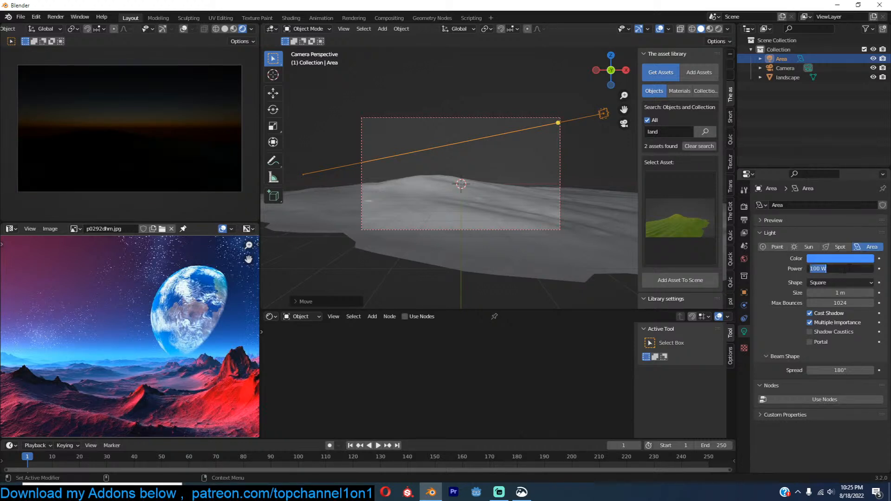
click(820, 268)
key(BackSpace)
text(10)
key(Return)
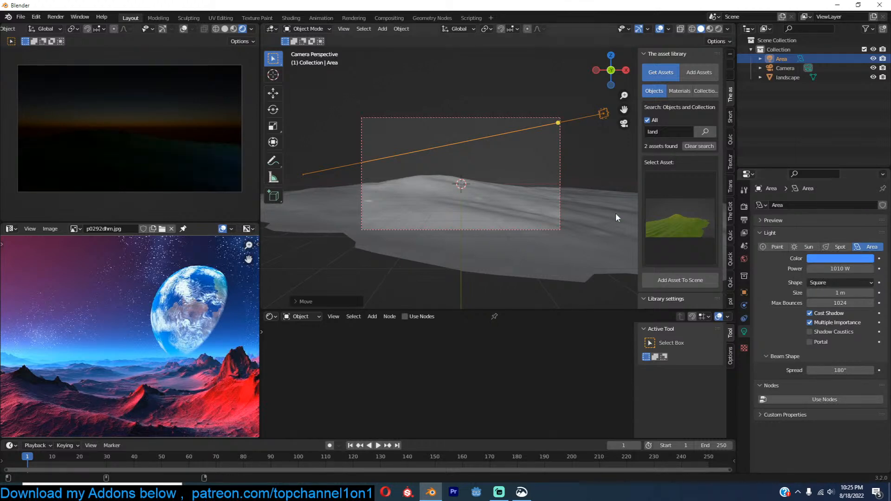
Step: Search the asset library for "mountain" and add the mountain asset to the scene
scroll(558, 188, down, 2)
middle_drag(558, 183, 613, 179)
click(678, 131)
text(mountai)
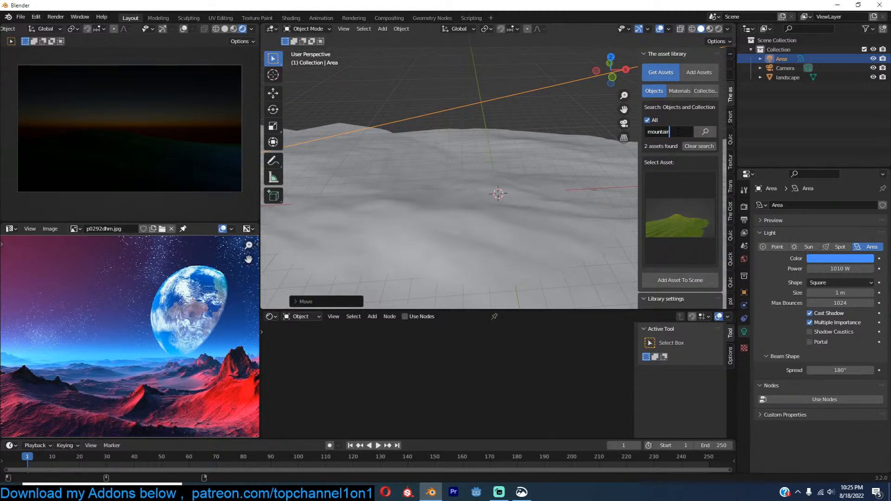
text(n)
key(Return)
click(686, 196)
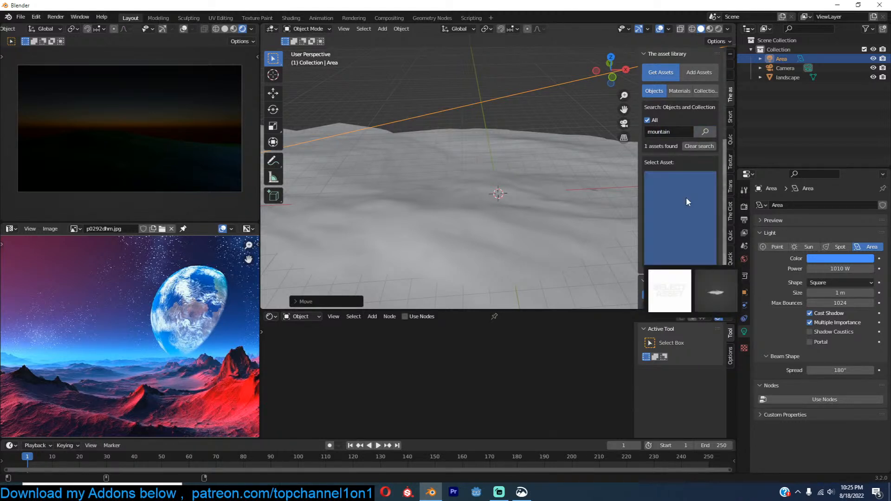
click(697, 281)
click(679, 280)
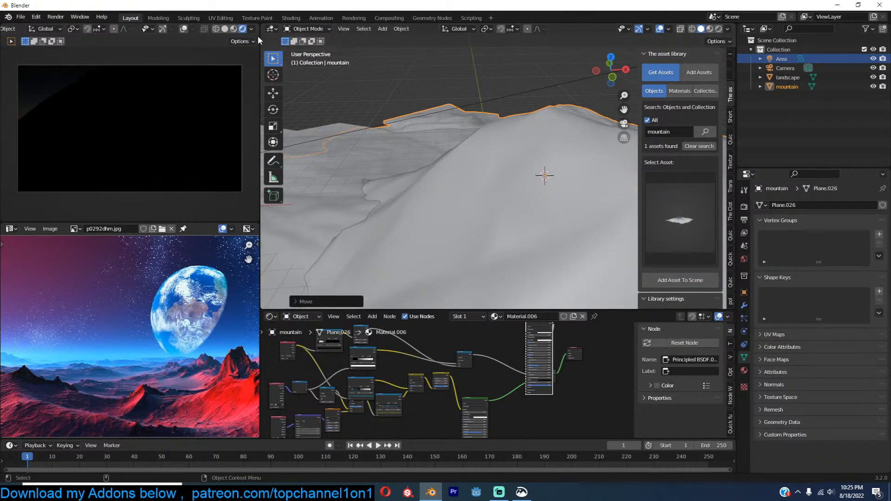
Step: Move the mountain behind the landscape in the top view
scroll(245, 28, down, 2)
scroll(437, 148, down, 3)
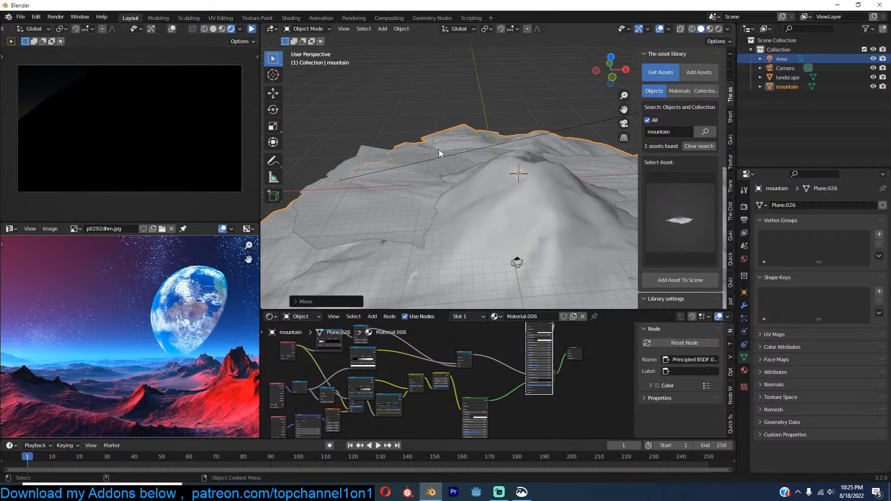
key(KP_7)
key(g)
click(531, 132)
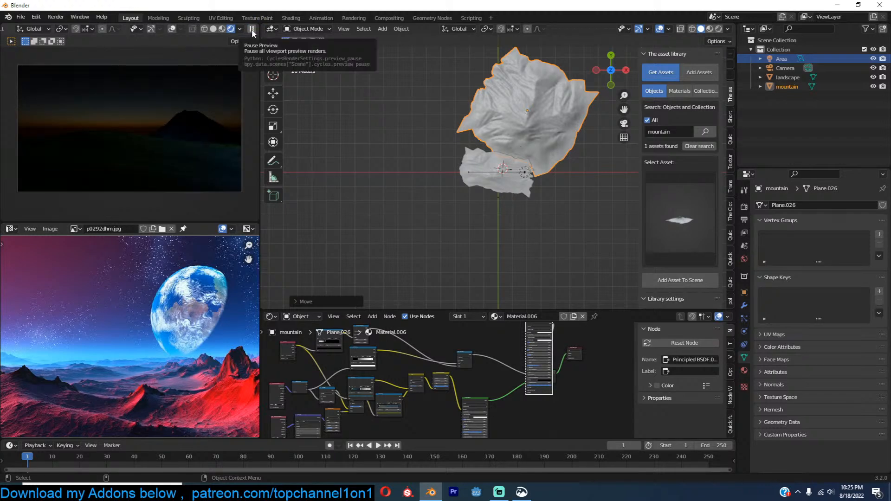
Step: Raise the mountain's mesh along Z in Edit Mode so its base sits level with the object origin
key(KP_1)
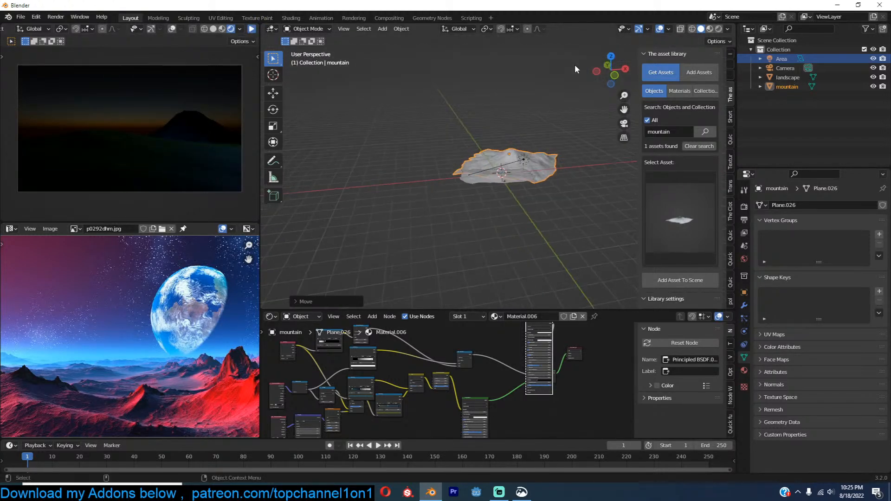
key(KP_Decimal)
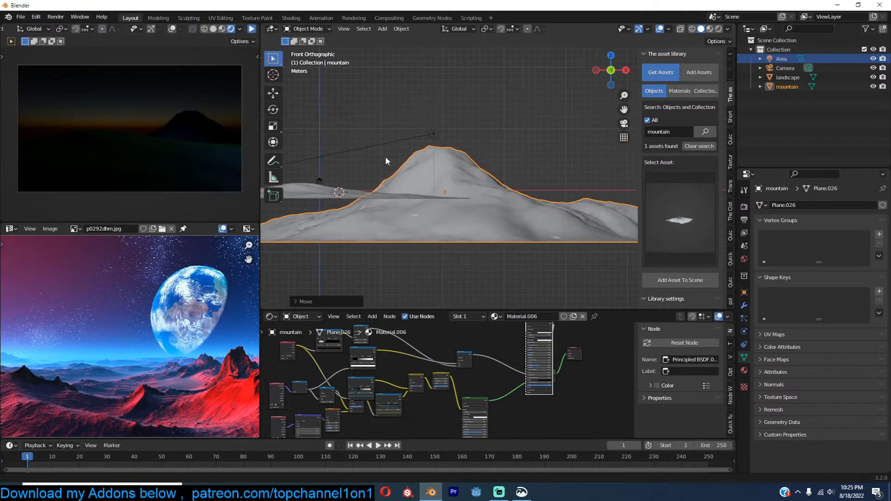
key(Tab)
key(g)
key(z)
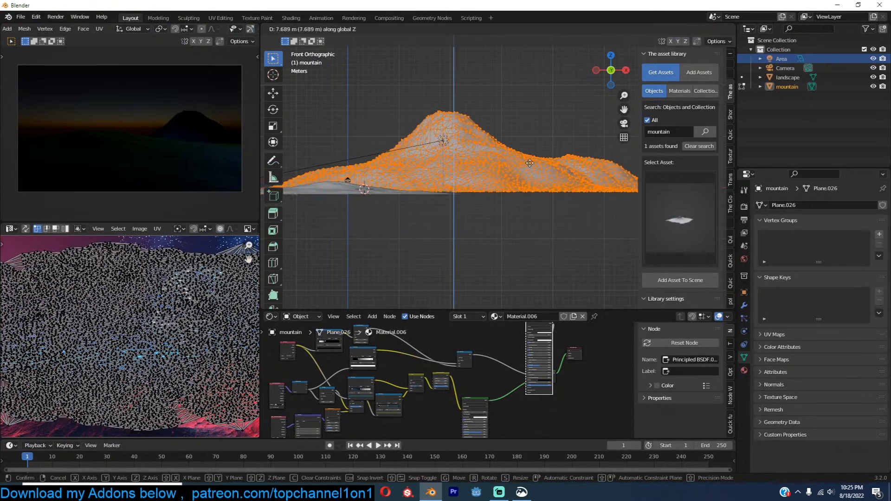
click(537, 128)
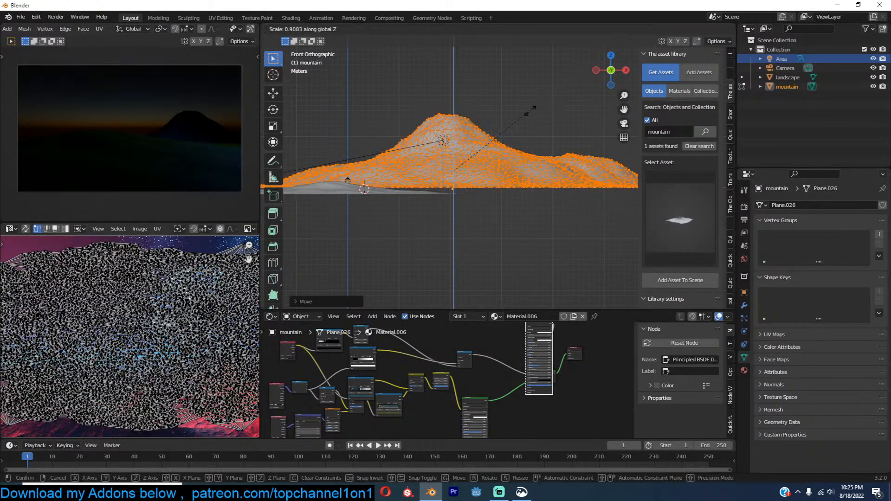
Step: Flatten the mountain object along Z and lower it slightly to the landscape's ground level
key(Tab)
key(s)
key(z)
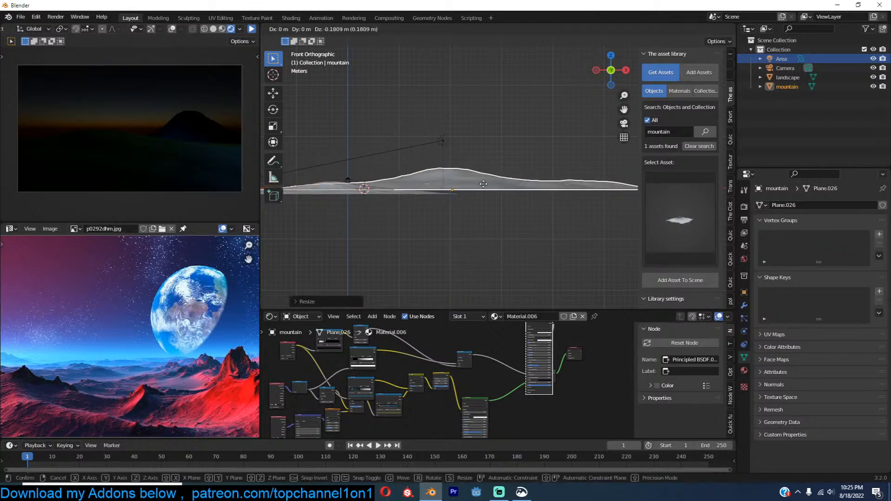
click(484, 191)
Step: Create a linked duplicate of the mountain to its left, rotate it, and stretch it along X
key(KP_7)
scroll(483, 186, down, 3)
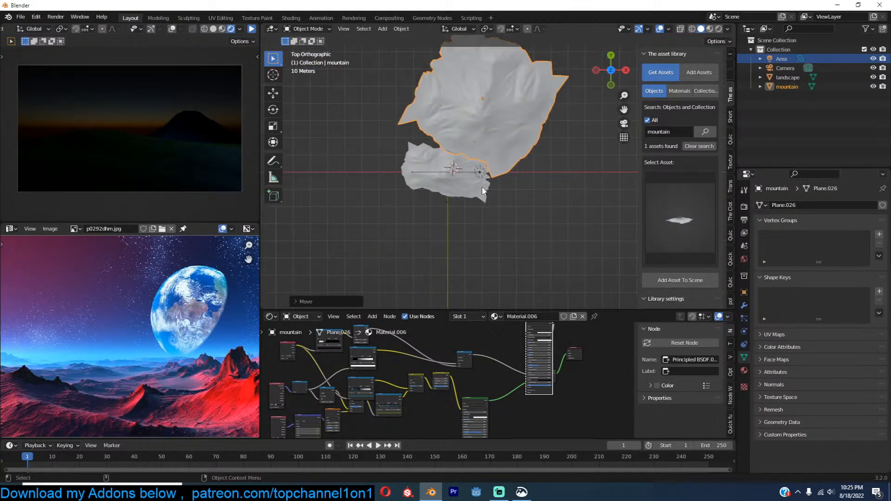
key(alt+d)
key(Return)
key(r)
click(311, 238)
key(s)
key(x)
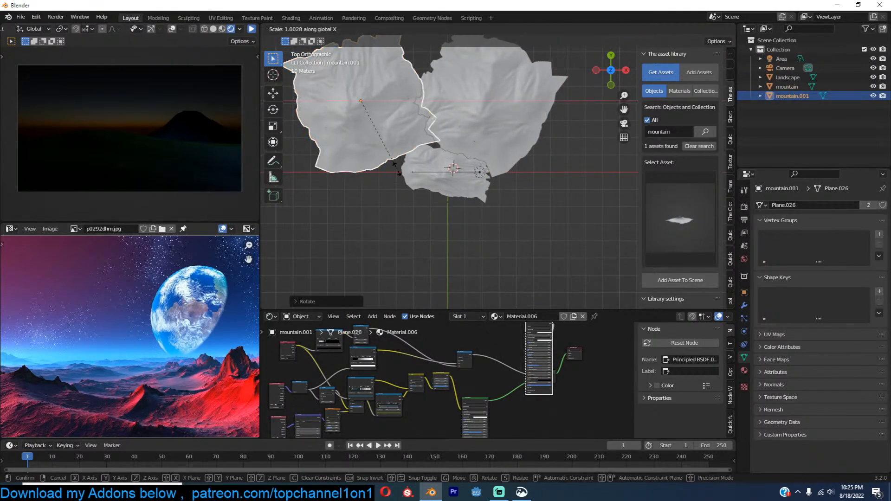
click(465, 166)
Step: Add two more linked mountain duplicates farther back, one behind and one to the right, and update the rendered preview
shift+middle_drag(458, 167, 444, 246)
key(alt+d)
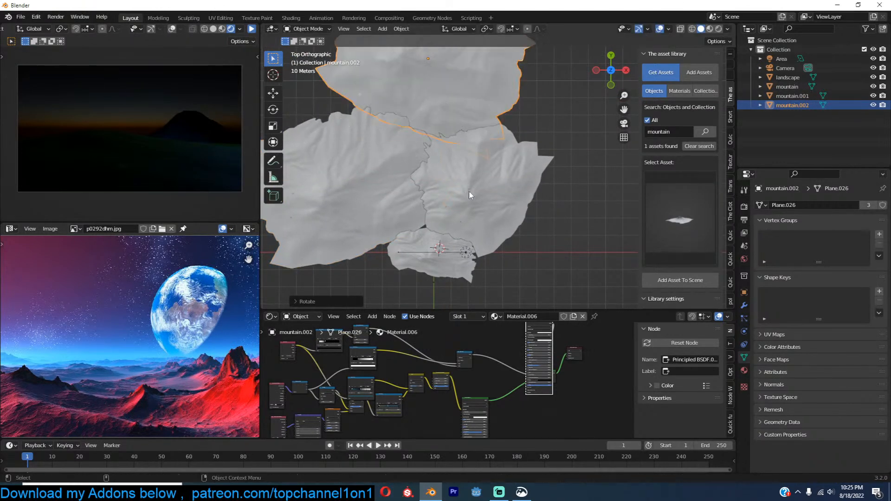
click(468, 190)
key(alt+d)
click(597, 206)
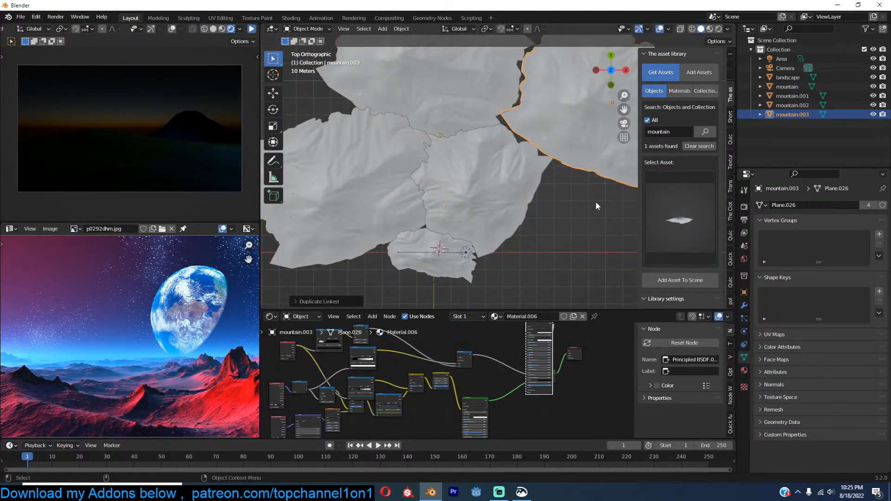
click(251, 29)
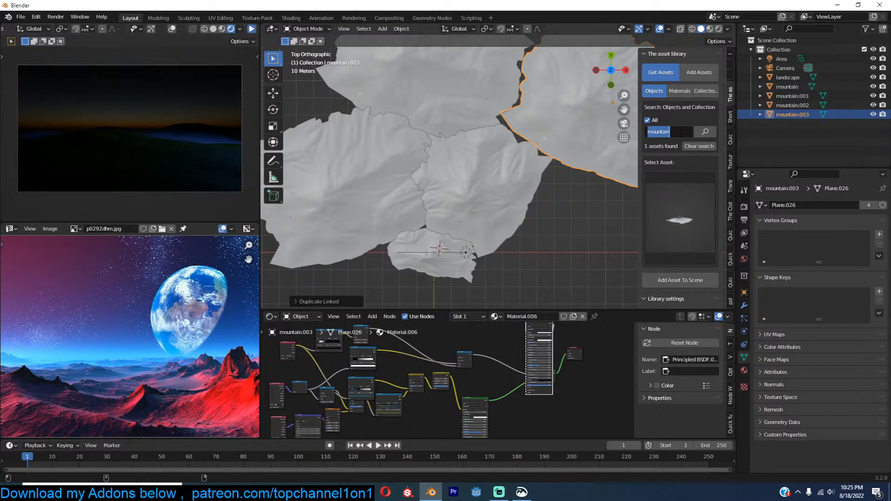
text(fog)
key(Return)
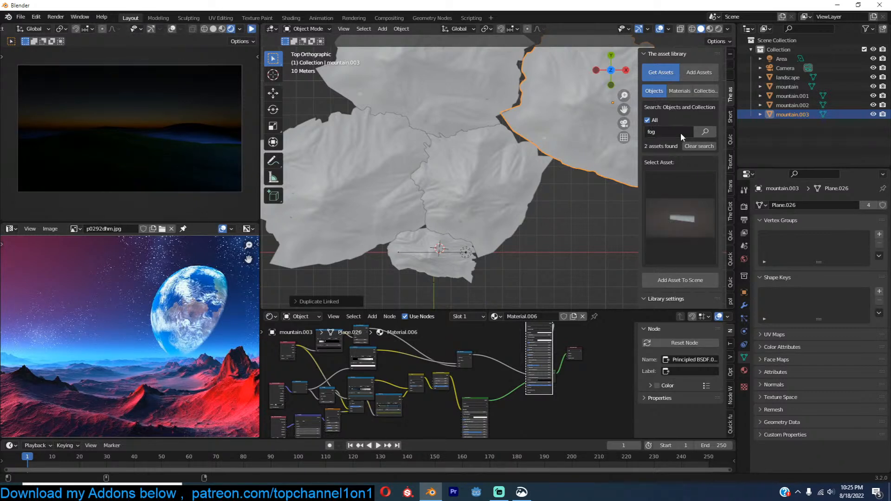
click(683, 241)
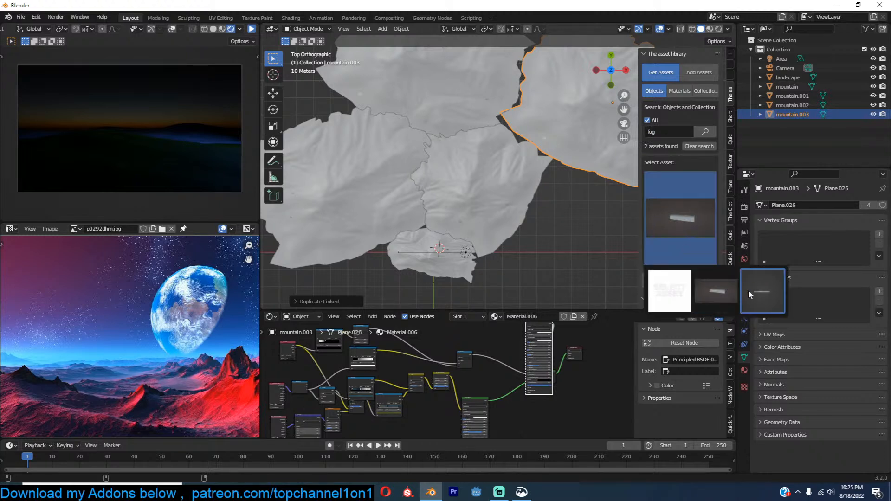
Step: Search the asset library for "volu" and add the blue volumetric asset to the scene
click(659, 132)
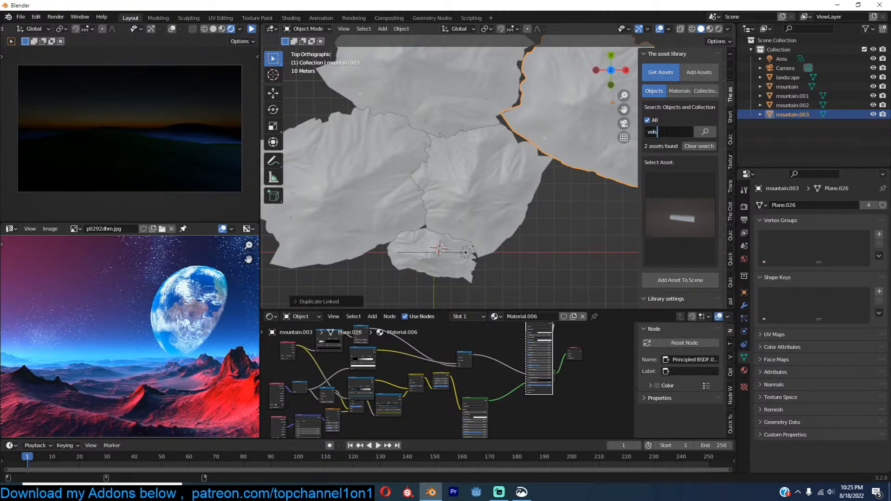
text(volu)
key(Return)
click(675, 205)
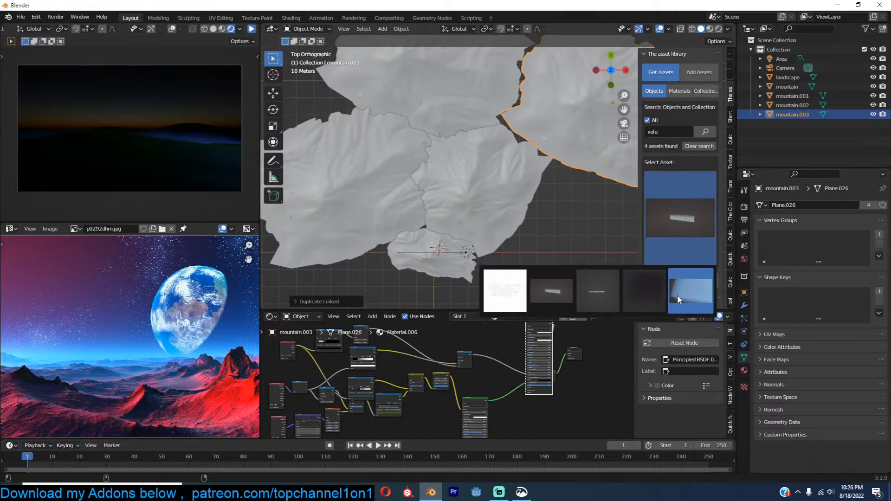
click(670, 280)
Step: Scale down the volumetric box and move it over the mountains behind the landscape in the top view
scroll(453, 180, down, 5)
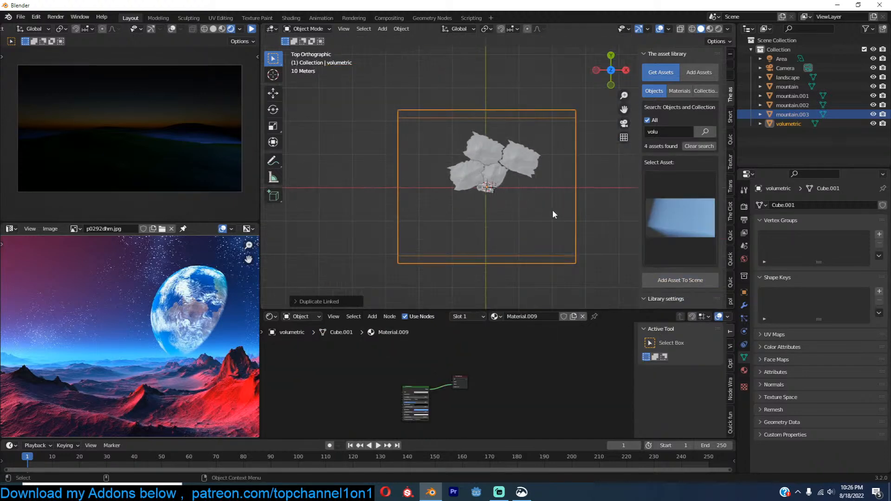
key(s)
key(g)
click(525, 130)
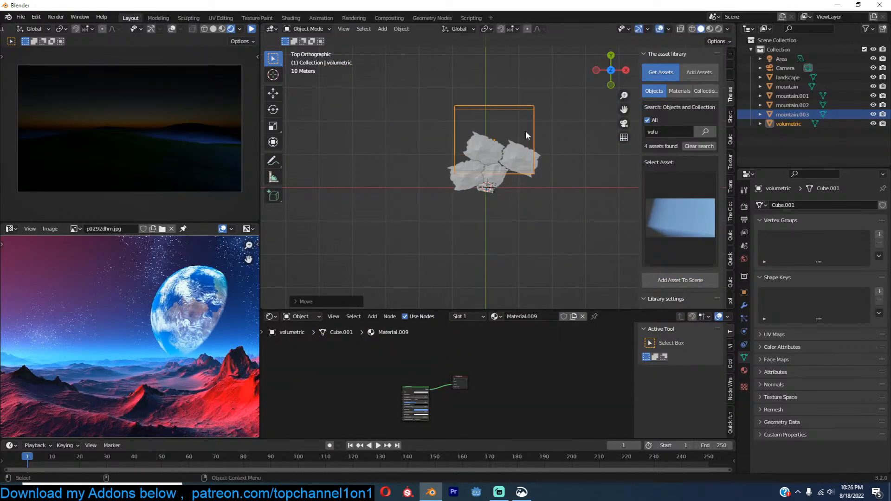
Step: Lower the volumetric box and shift it toward the camera in the side view, and resume the rendered preview
key(KP_3)
scroll(528, 137, up, 5)
key(g)
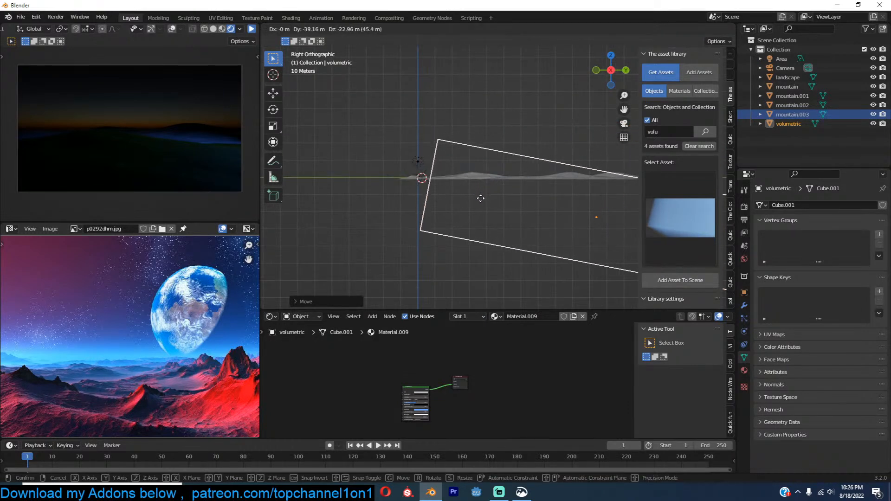
click(488, 199)
click(251, 30)
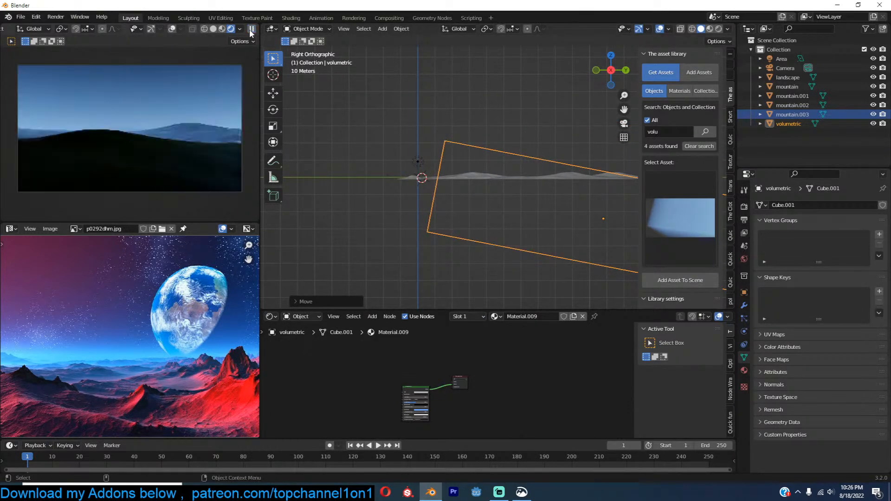
Step: Move the volumetric box toward the camera in the side view until it reaches the foreground landscape
scroll(527, 165, down, 2)
key(g)
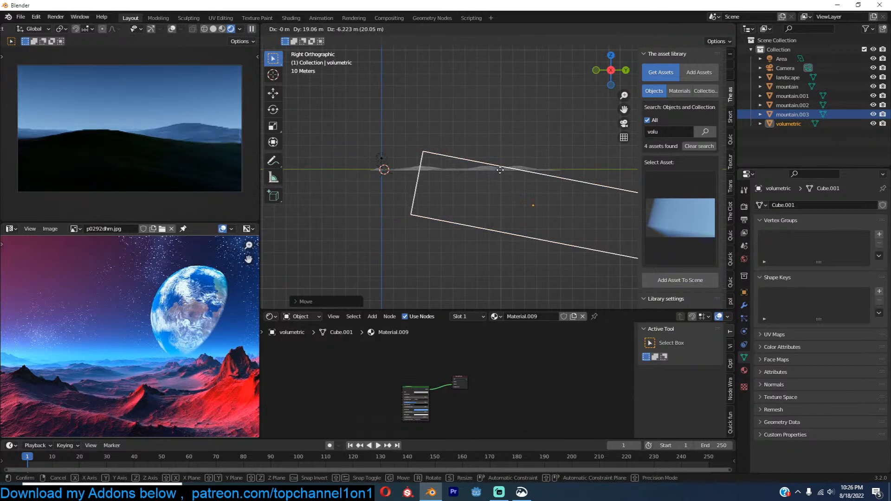
click(501, 170)
key(g)
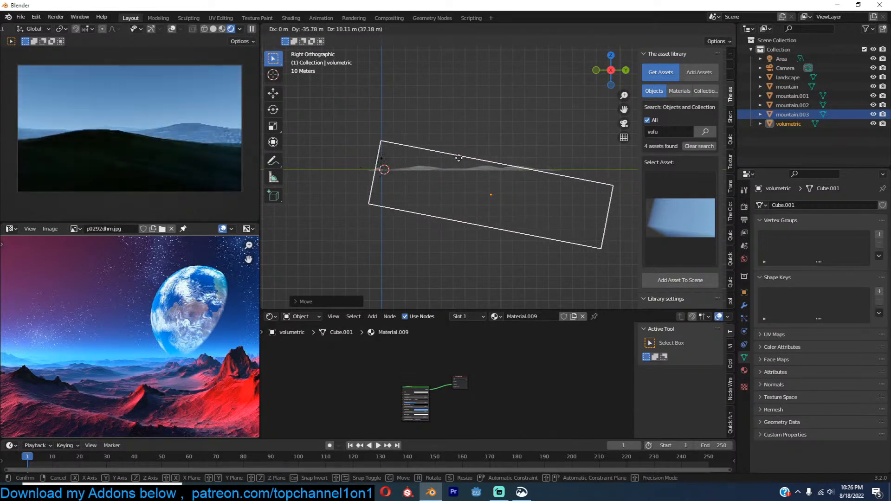
click(459, 156)
scroll(497, 175, up, 2)
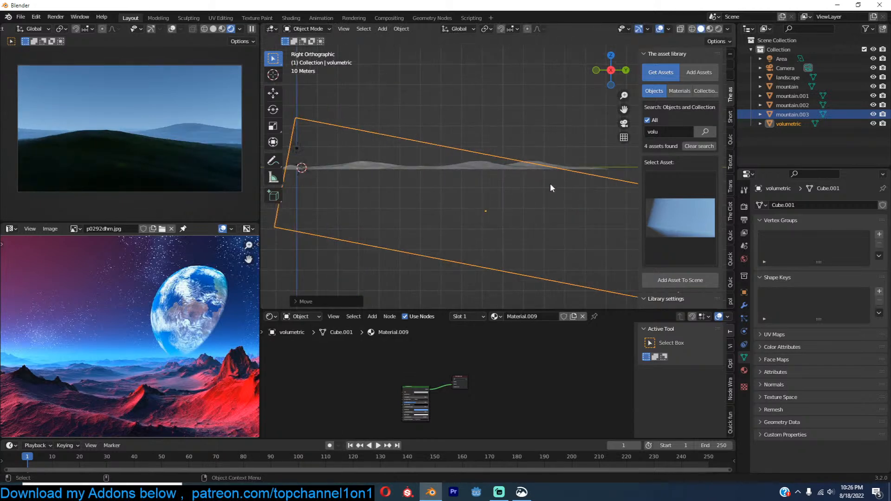
Step: Rotate the volumetric box closer to horizontal in the side view and lower it slightly over the mountains
key(r)
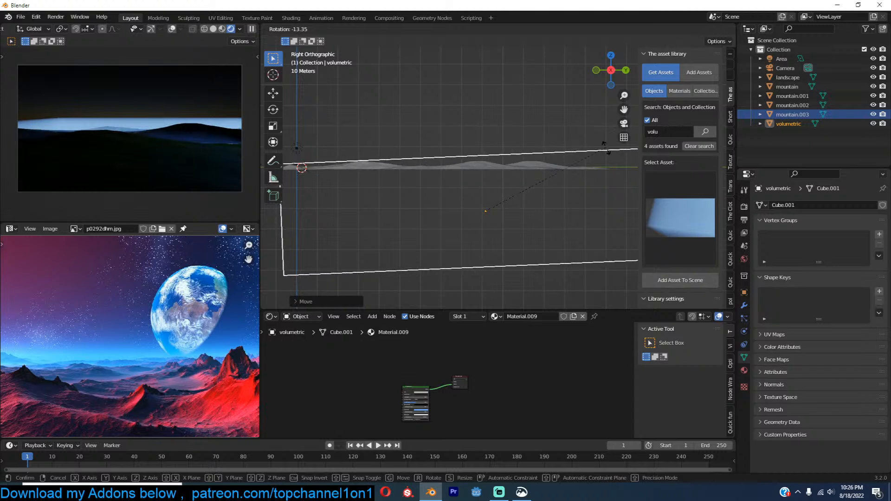
click(606, 168)
key(g)
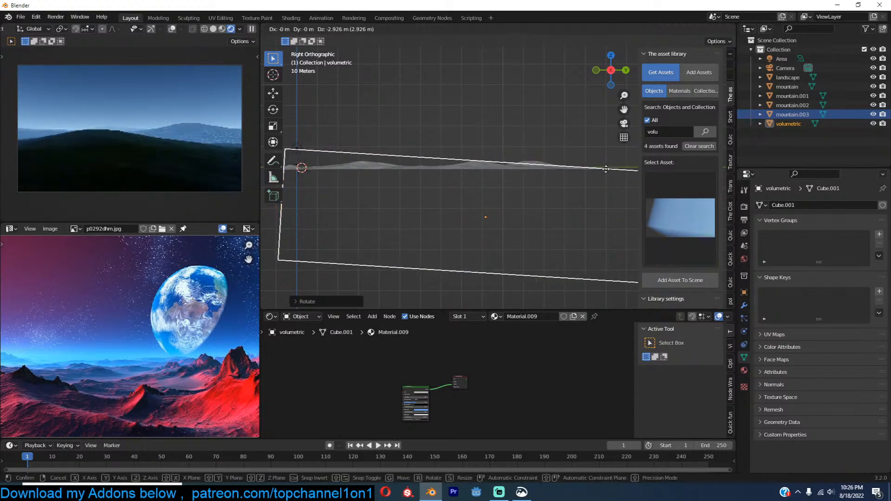
click(604, 175)
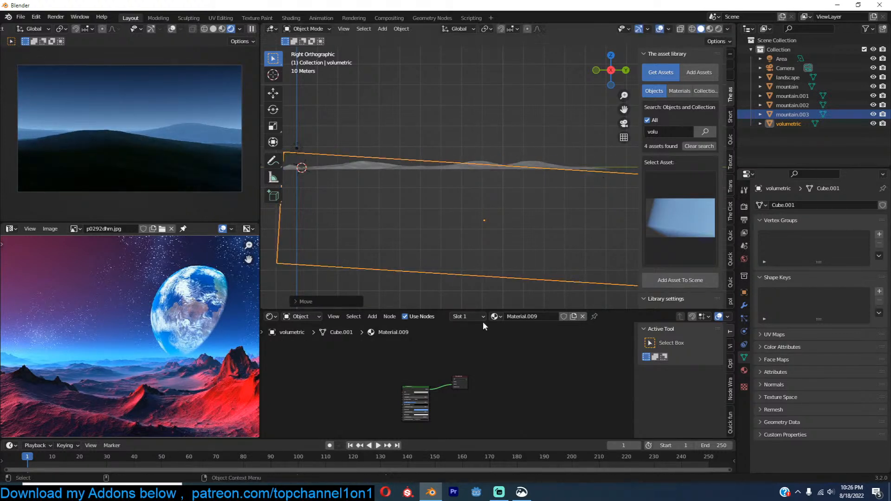
Step: Set the emission strength of the volumetric material's Principled Volume to 0.005
scroll(483, 361, up, 6)
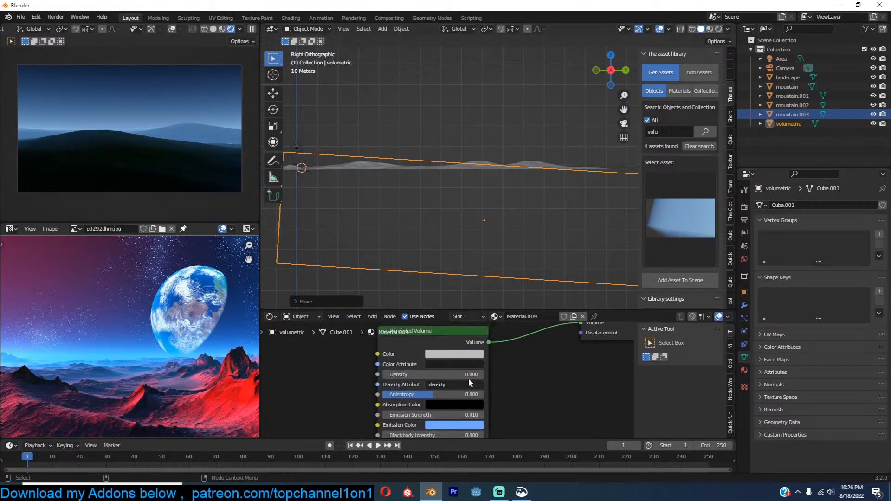
scroll(465, 390, up, 3)
double_click(448, 386)
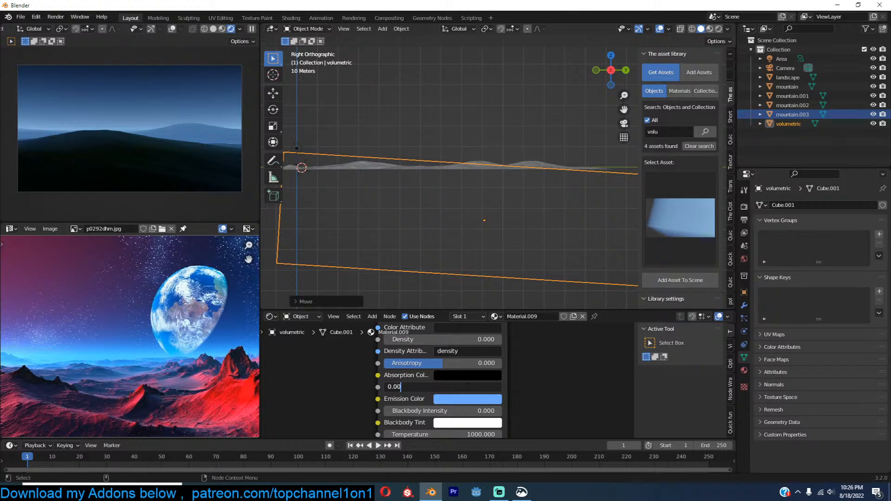
text(5)
key(Return)
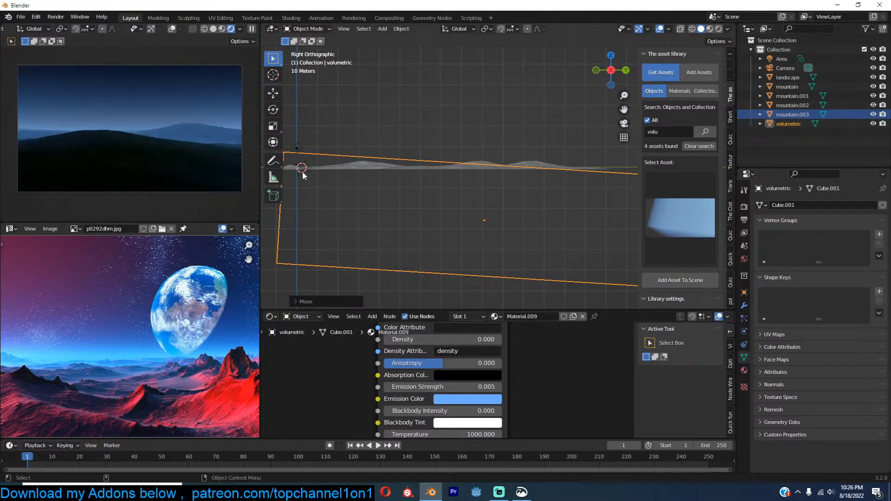
Step: Select the area light above the landscape and change its color to orange
key(KP_Decimal)
middle_drag(458, 120, 469, 210)
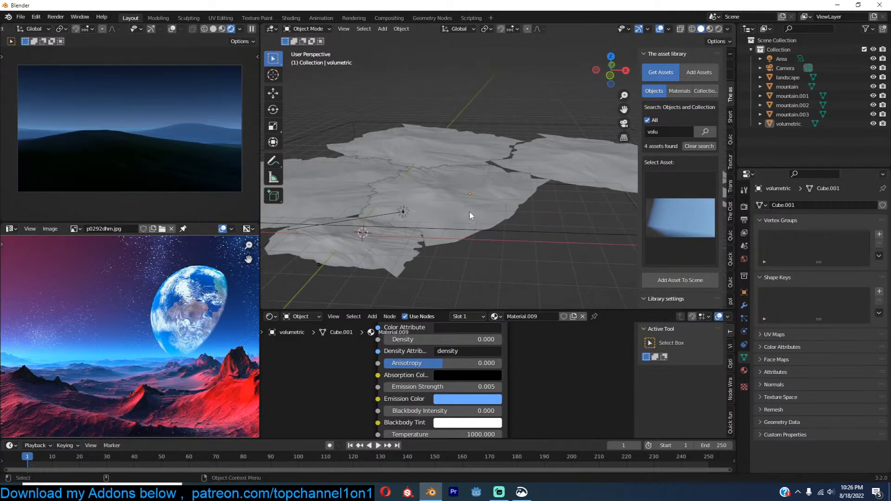
click(405, 209)
click(836, 259)
click(821, 187)
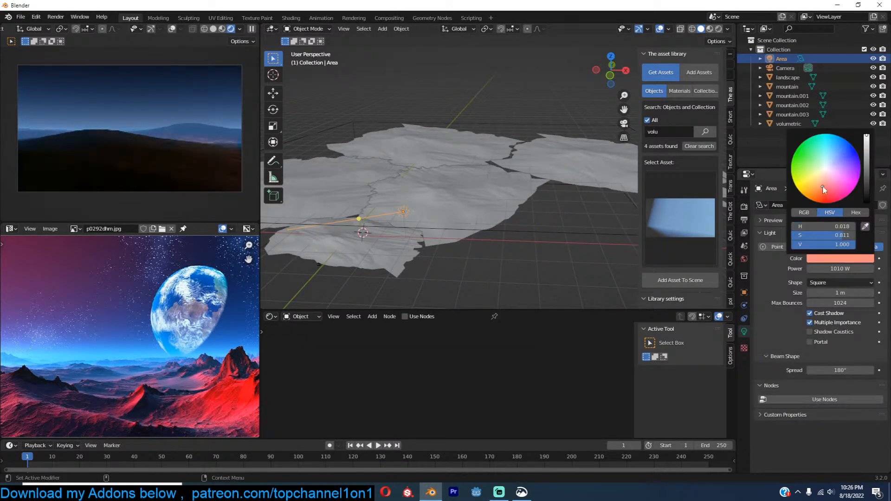
drag(818, 189, 813, 196)
Step: Try a power of 20000 W for the area light
click(835, 268)
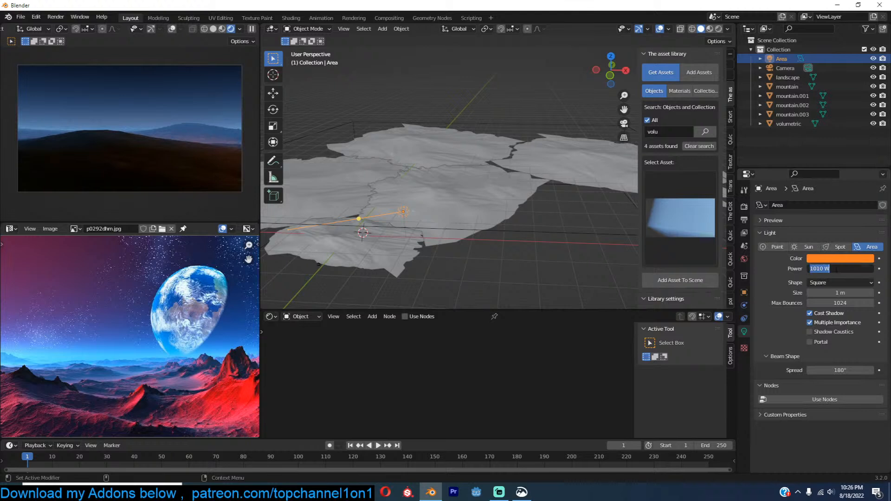
text(20000)
key(Return)
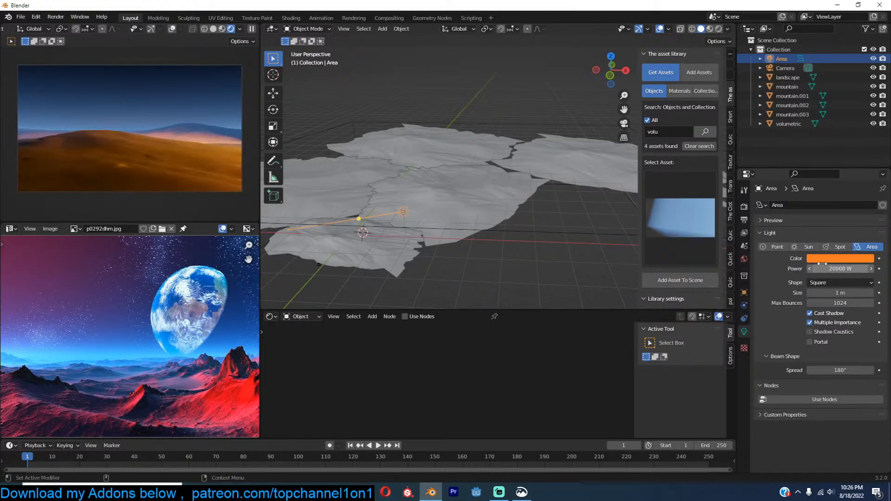
Step: Set the area light's power to 2000 W
click(839, 268)
text(2000)
key(Return)
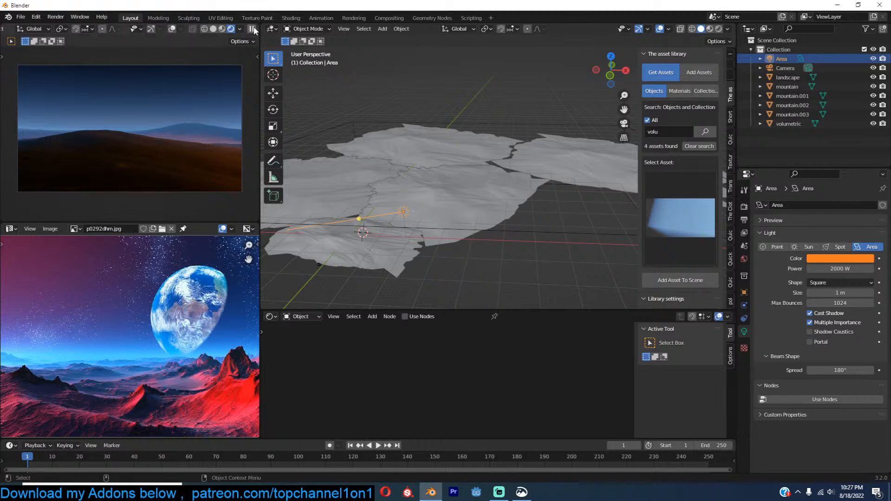
Step: Add a UV sphere for the planet and scale it up in the camera view
scroll(254, 292, down, 3)
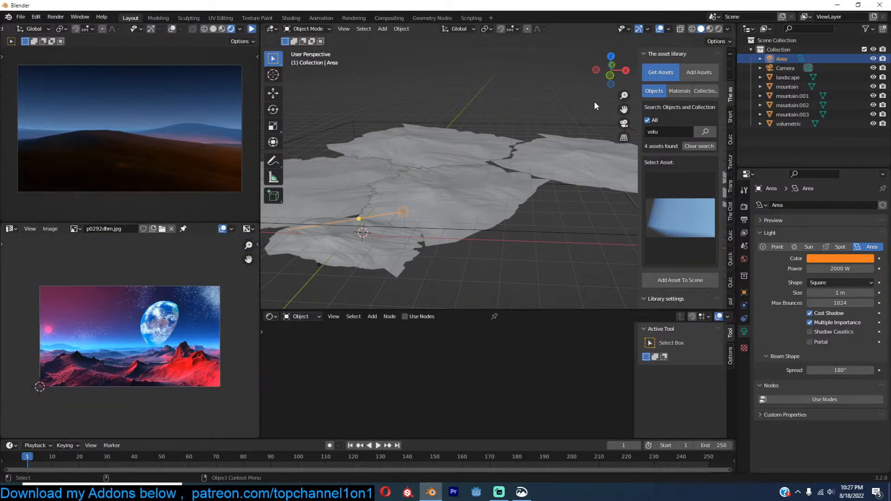
scroll(594, 101, up, 3)
key(shift+a)
mouse_move(474, 35)
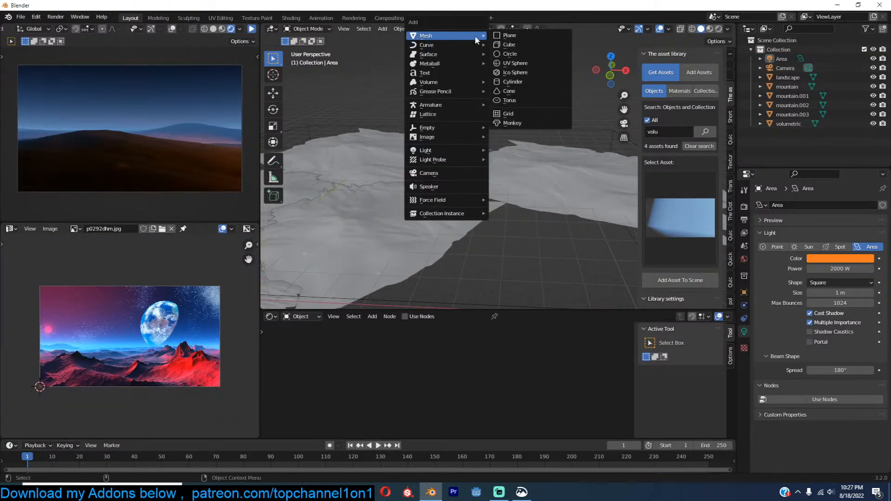
click(540, 63)
key(s)
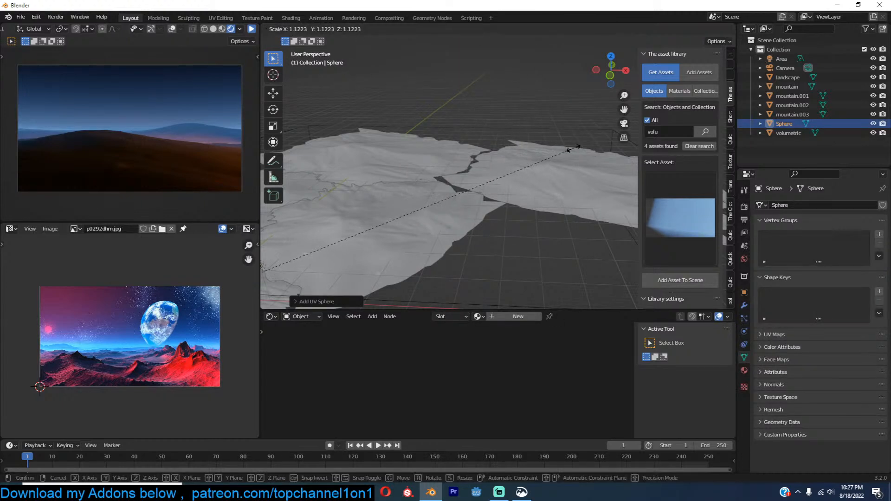
click(517, 155)
scroll(517, 155, down, 6)
key(KP_0)
scroll(517, 155, up, 3)
key(s)
click(536, 190)
Step: Shade the planet sphere smooth and scale it up until it nearly fills the camera frame
right_click(540, 179)
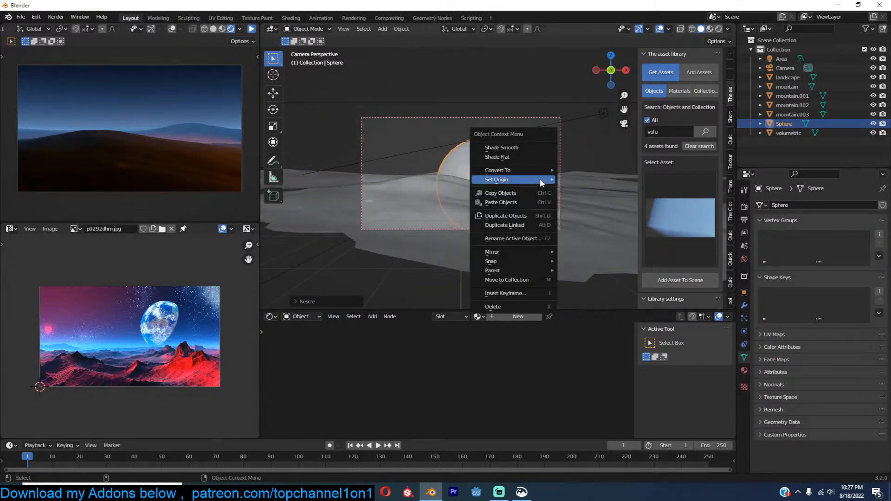
click(526, 154)
right_click(515, 151)
click(519, 141)
key(s)
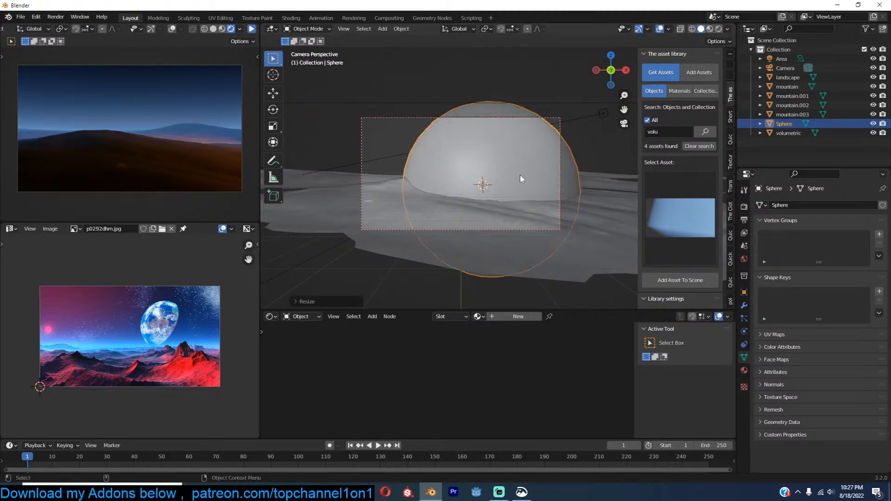
click(520, 174)
Step: Move the sphere behind the farthest mountains in the top view, and raise it into the sky in the camera view
key(KP_7)
key(g)
click(553, 98)
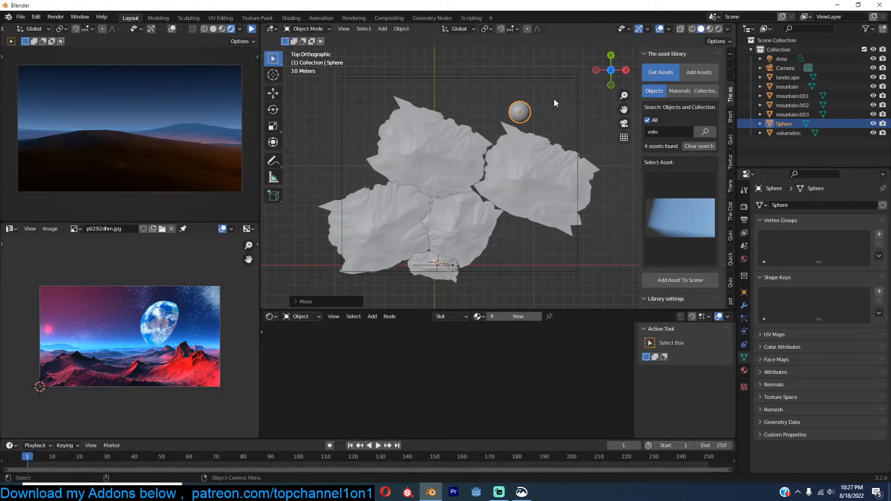
key(KP_0)
key(g)
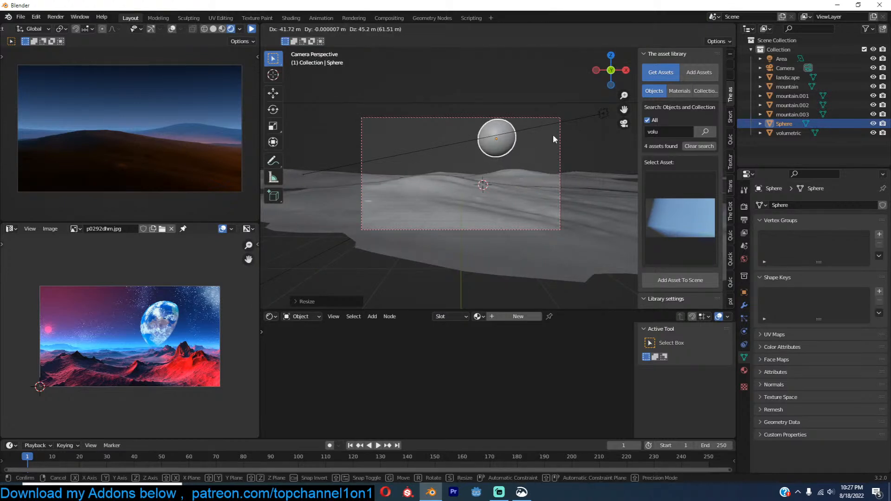
click(552, 135)
Step: Enlarge the sphere, place it just above the distant mountain right of the frame's center, and refresh the rendered preview
scroll(562, 153, up, 2)
key(s)
click(574, 167)
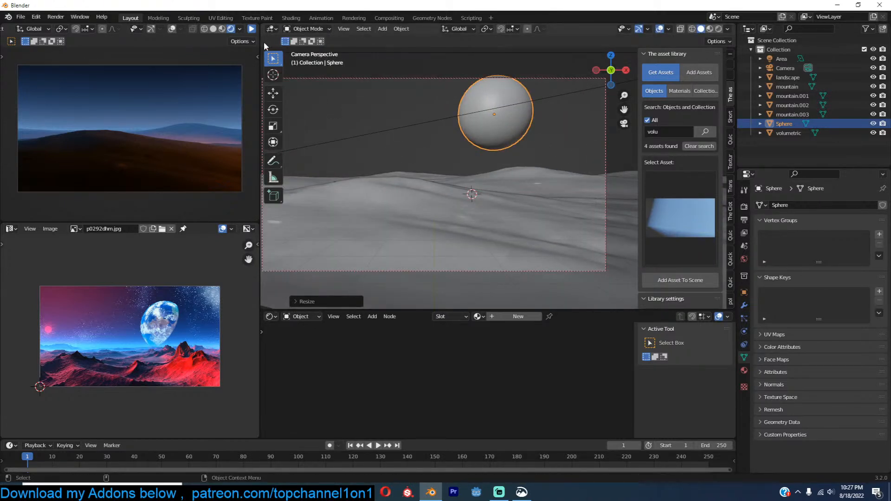
click(251, 29)
key(g)
click(280, 72)
click(251, 28)
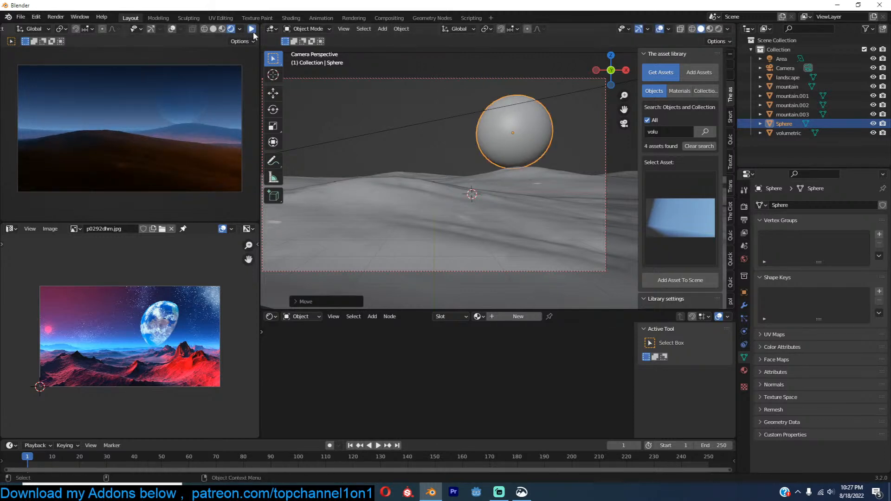
Step: Create a new material for the sphere, add a Noise Texture node, and preview its output on the planet
click(518, 317)
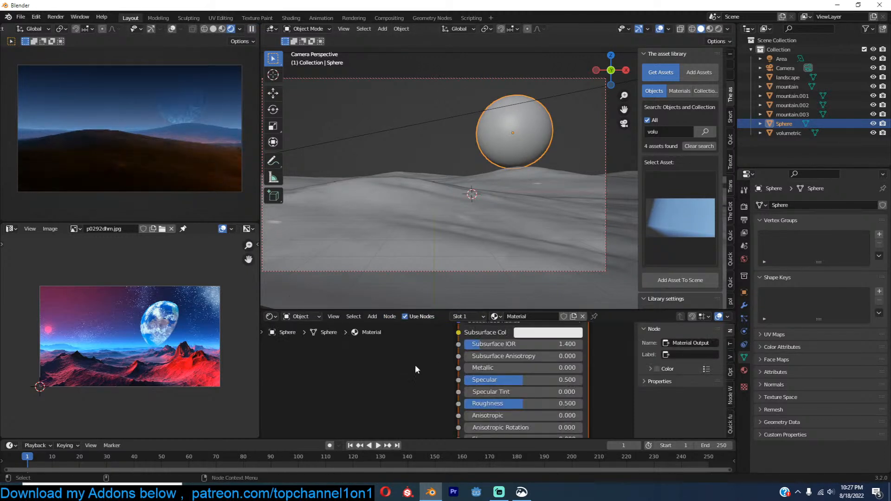
scroll(414, 372, up, 2)
key(shift+a)
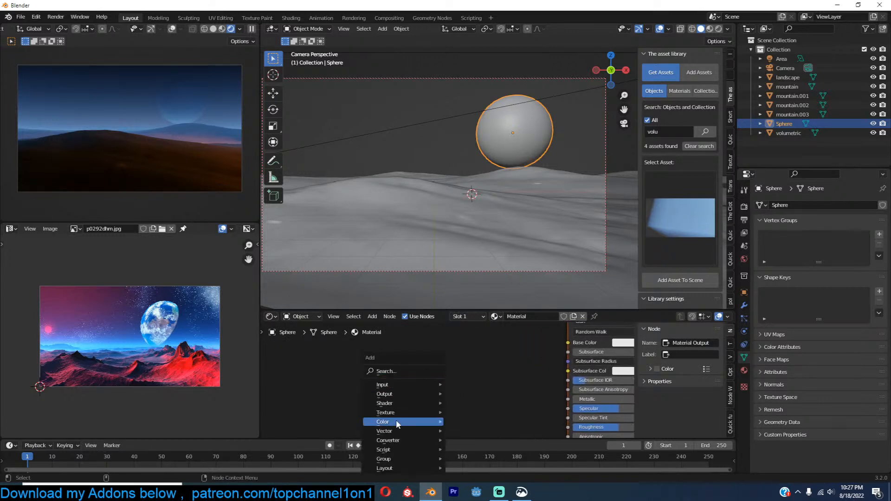
mouse_move(402, 411)
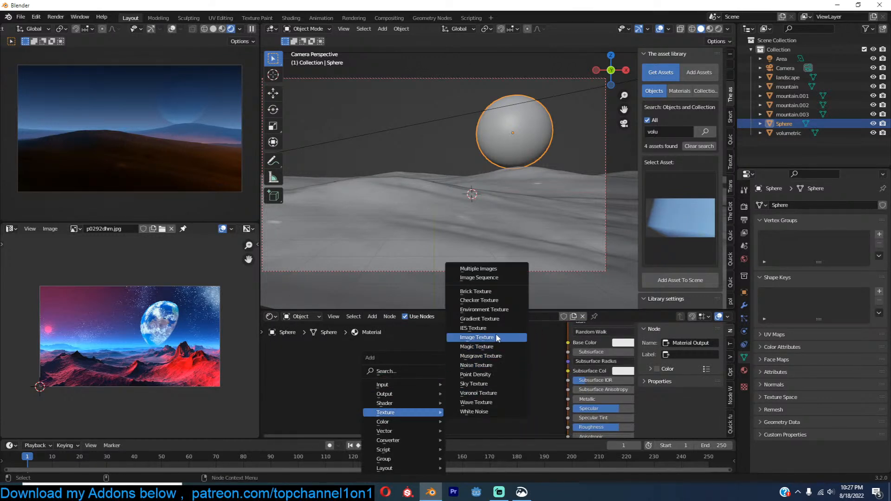
click(487, 365)
click(383, 349)
ctrl+shift+click(383, 350)
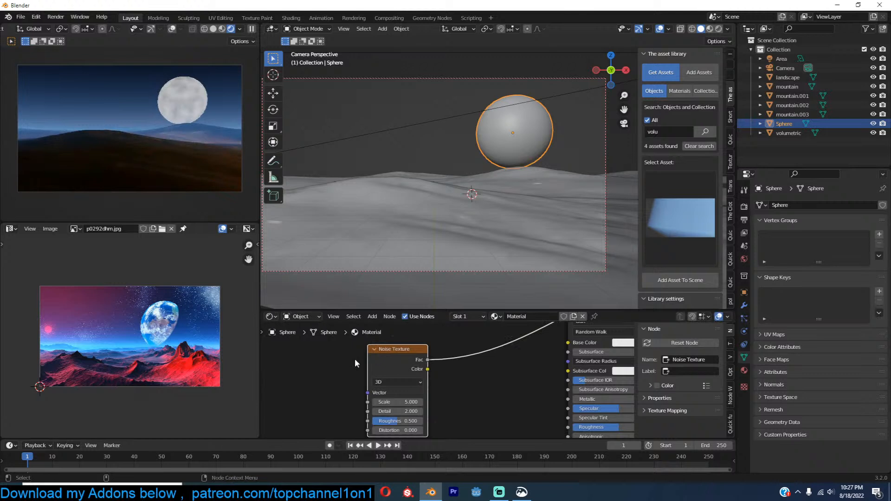
Step: Insert a ColorRamp after the Noise Texture, and bring its black stop to 0.514 and its white stop closer to it
scroll(353, 358, up, 2)
middle_drag(404, 365, 431, 344)
drag(432, 343, 347, 358)
scroll(374, 347, down, 3)
key(shift+a)
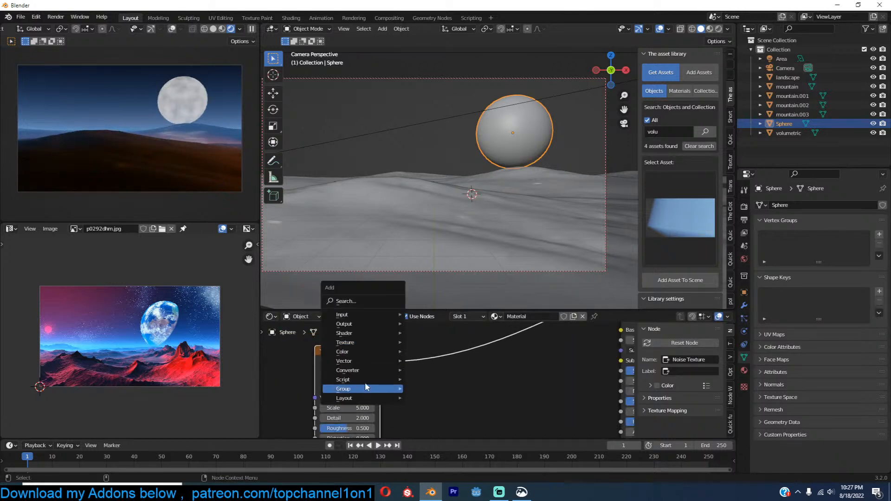
mouse_move(366, 370)
click(458, 260)
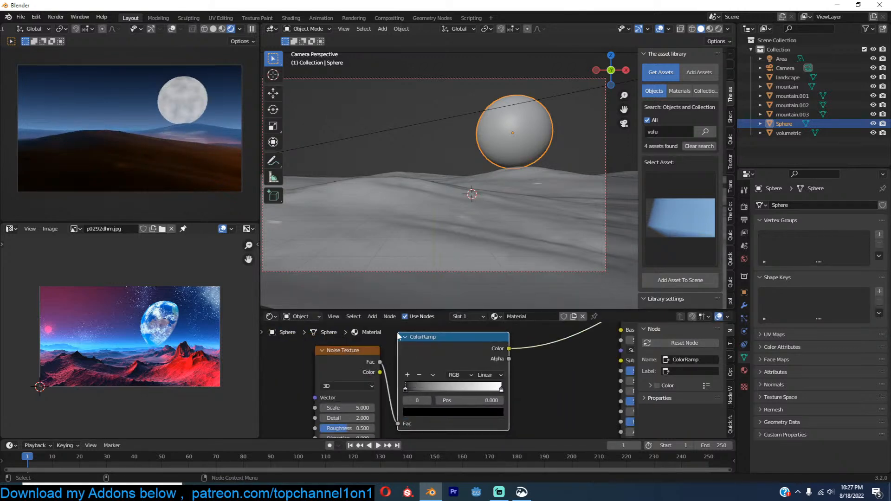
click(425, 386)
drag(425, 387, 483, 389)
click(467, 390)
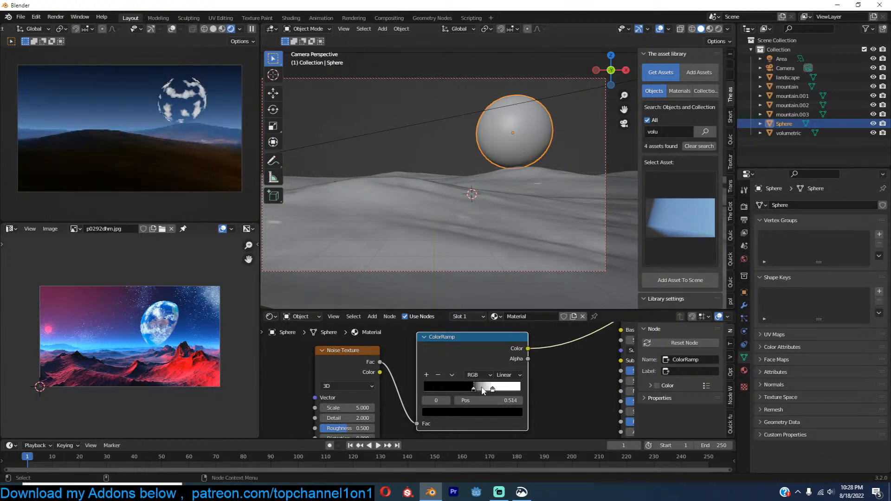
Step: Set the noise scale to 3.1, detail to 2.7 and roughness to 0.417, and move the ColorRamp's black stop to 0.477
mouse_move(432, 378)
mouse_down()
mouse_move(413, 378)
mouse_move(450, 388)
mouse_move(427, 387)
mouse_up()
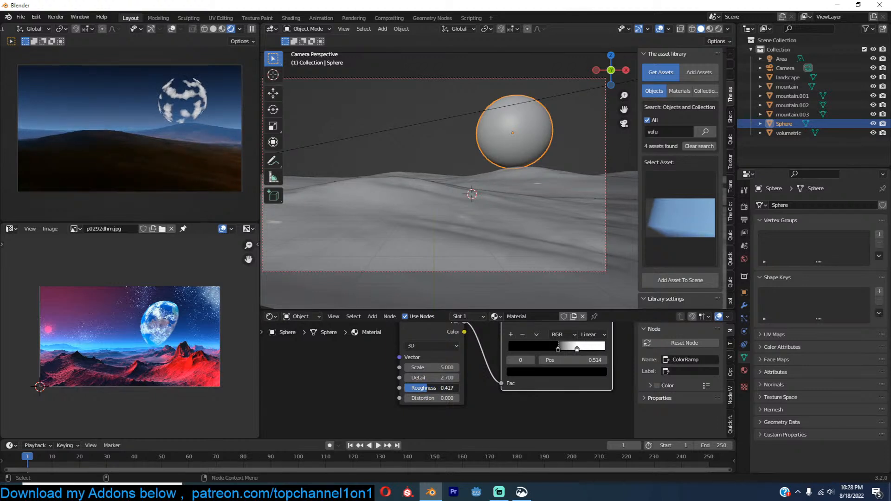
middle_drag(516, 362, 422, 366)
drag(464, 352, 457, 352)
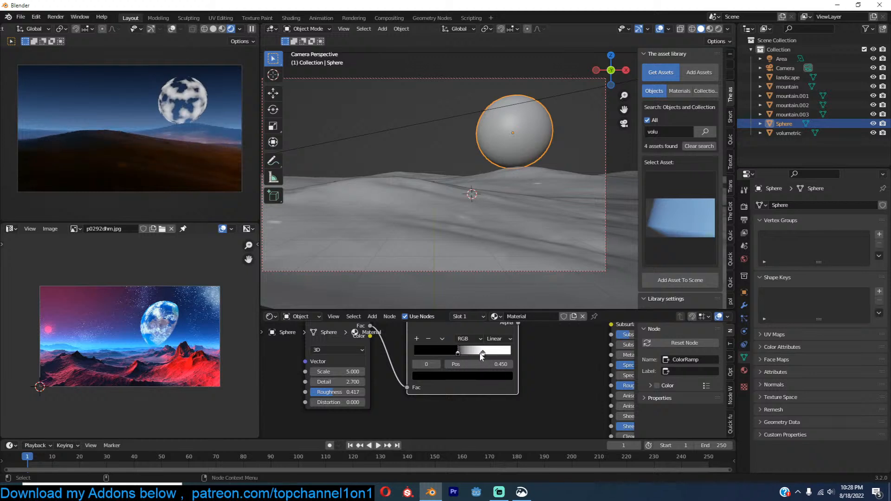
mouse_move(334, 372)
mouse_down()
mouse_move(358, 371)
mouse_move(322, 372)
mouse_up()
mouse_move(456, 354)
mouse_down()
mouse_move(480, 348)
mouse_move(457, 354)
mouse_move(465, 354)
mouse_up()
scroll(392, 340, down, 1)
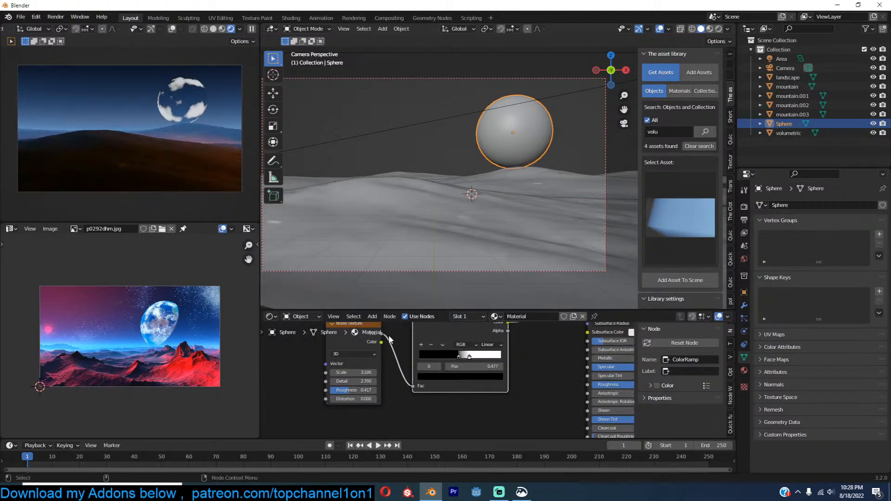
Step: Rearrange the Noise Texture and ColorRamp nodes to leave free space before the Principled BSDF
scroll(377, 355, down, 3)
drag(373, 343, 322, 338)
click(457, 334)
drag(457, 334, 395, 328)
middle_drag(396, 353, 407, 394)
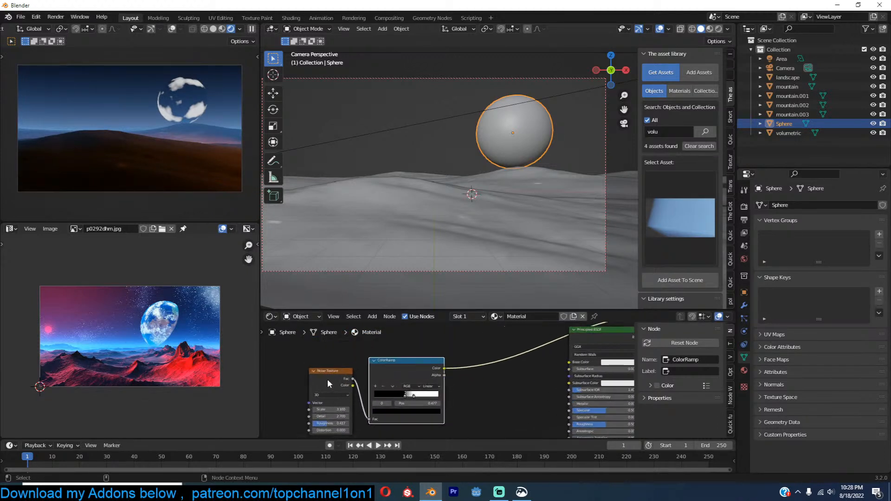
drag(327, 380, 290, 376)
drag(393, 370, 421, 370)
middle_drag(421, 370, 413, 353)
drag(411, 353, 351, 340)
Step: Insert a Mix node before the Principled BSDF and connect the ColorRamp's color output to its Fac input
scroll(431, 359, down, 1)
key(shift+a)
mouse_move(443, 348)
click(485, 389)
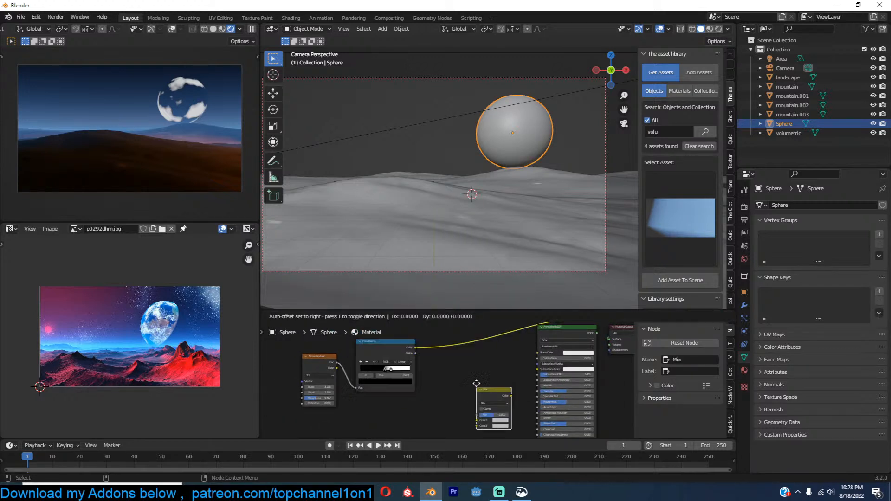
click(461, 337)
scroll(459, 348, up, 3)
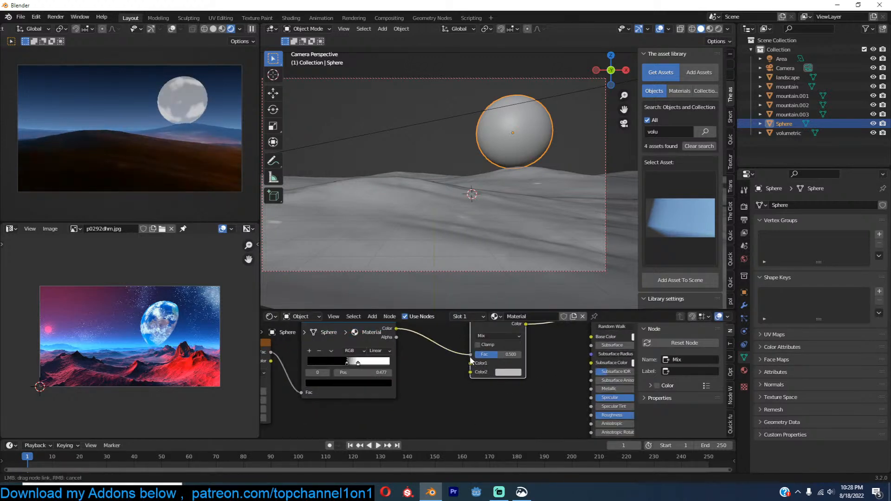
Step: Set the Mix node's Color1 to a saturated blue and its Color2 to a bright, fully saturated orange
click(515, 367)
mouse_move(533, 267)
mouse_down()
mouse_move(547, 253)
mouse_move(553, 263)
mouse_move(546, 256)
mouse_up()
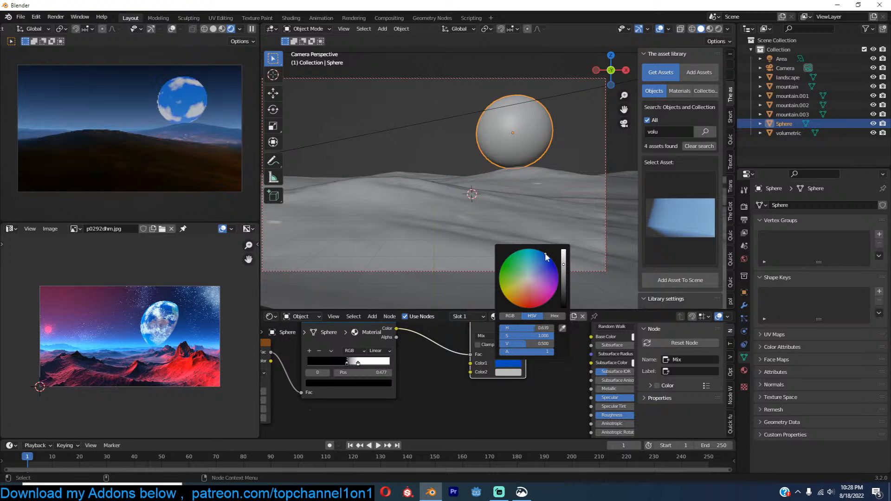
click(508, 371)
click(512, 312)
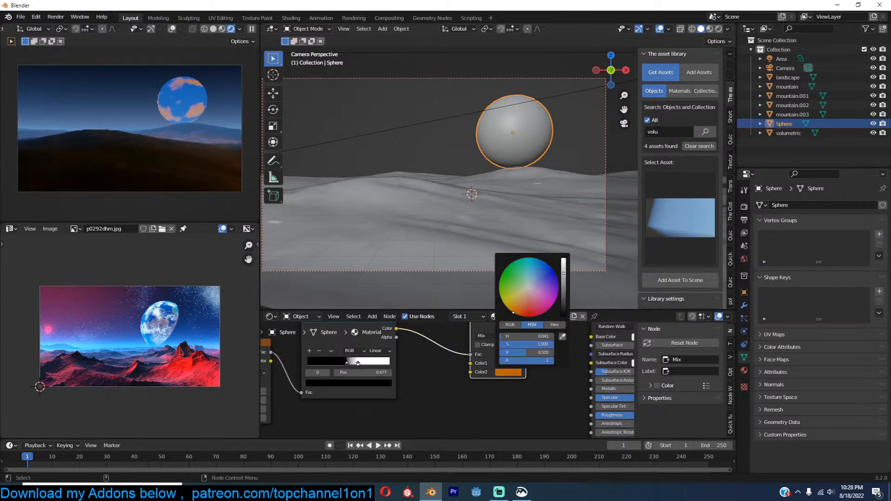
drag(565, 275, 563, 266)
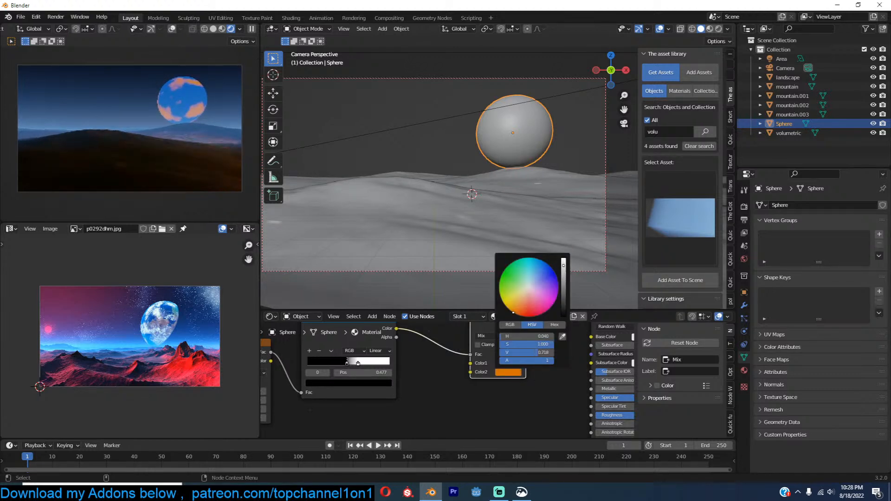
drag(515, 310, 519, 314)
click(450, 409)
Step: Add a second Noise Texture node below the first Noise Texture and ColorRamp
scroll(446, 412, down, 2)
middle_drag(444, 413, 516, 361)
scroll(487, 380, down, 4)
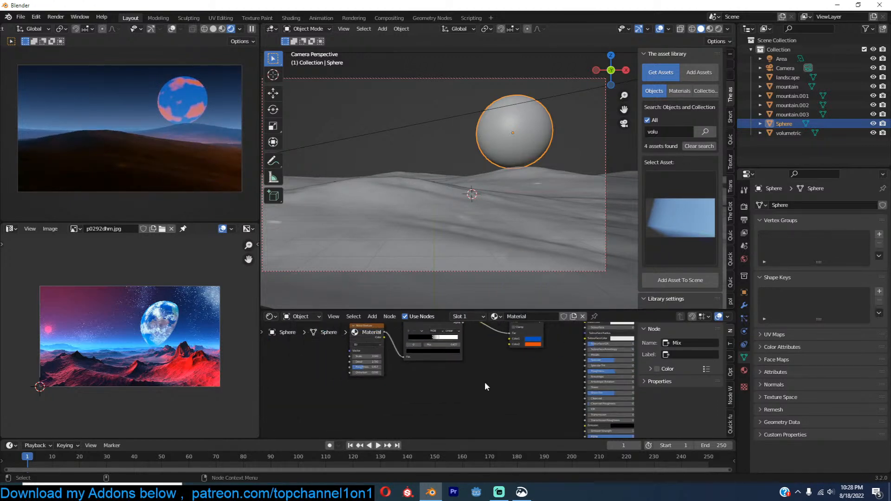
key(shift+a)
mouse_move(433, 362)
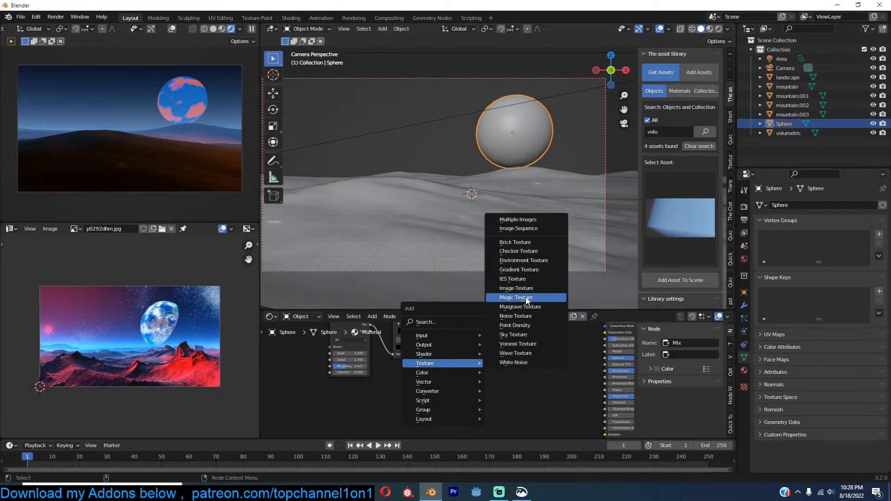
click(522, 316)
click(432, 388)
Step: Start saving the file and create a folder named "alien planet" in D:\models\2022\august
key(ctrl+s)
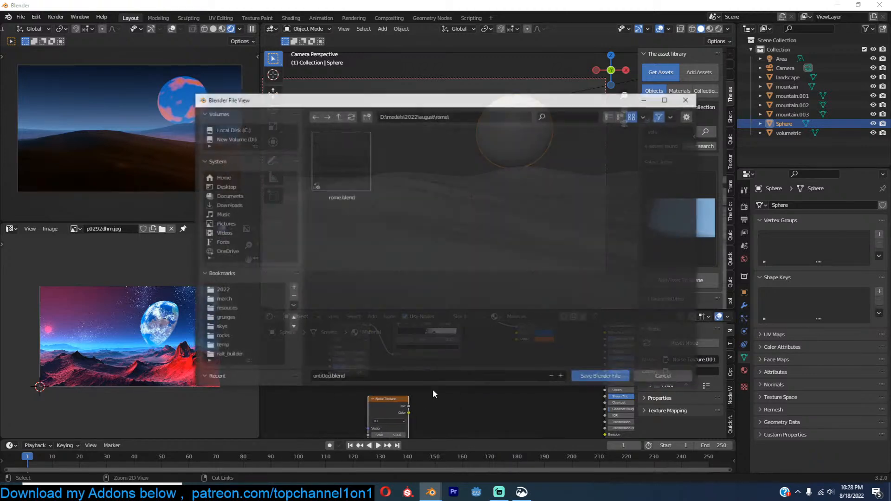
click(338, 116)
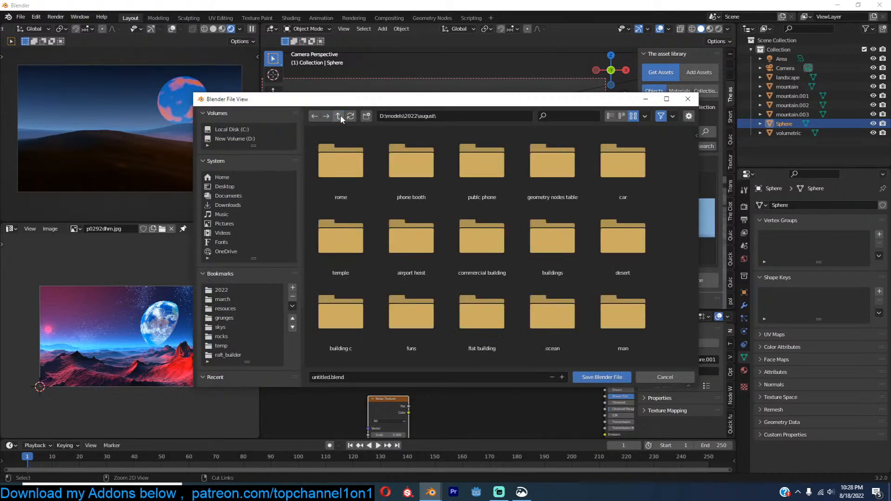
click(366, 116)
text(alien plan)
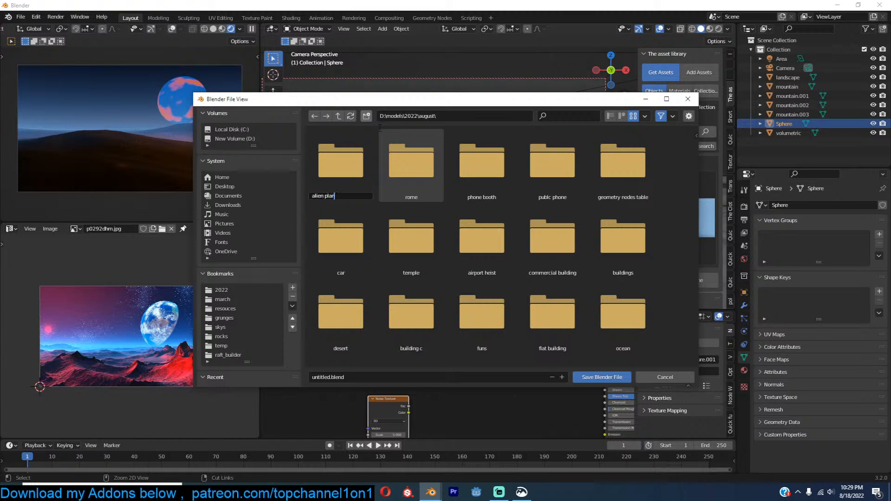
key(ctrl+a)
key(ctrl+c)
key(Return)
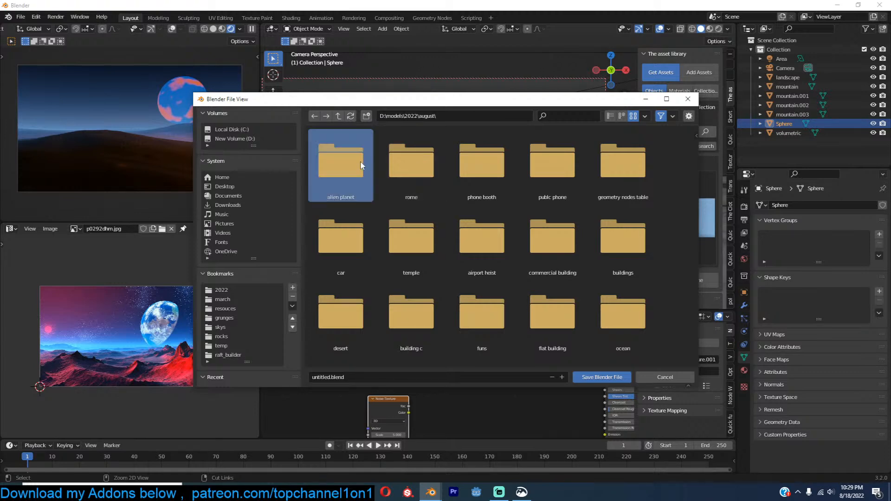
Step: Save the scene as "alien planet.blend" inside the new alien planet folder
double_click(360, 163)
click(401, 377)
key(ctrl+v)
key(Return)
click(577, 376)
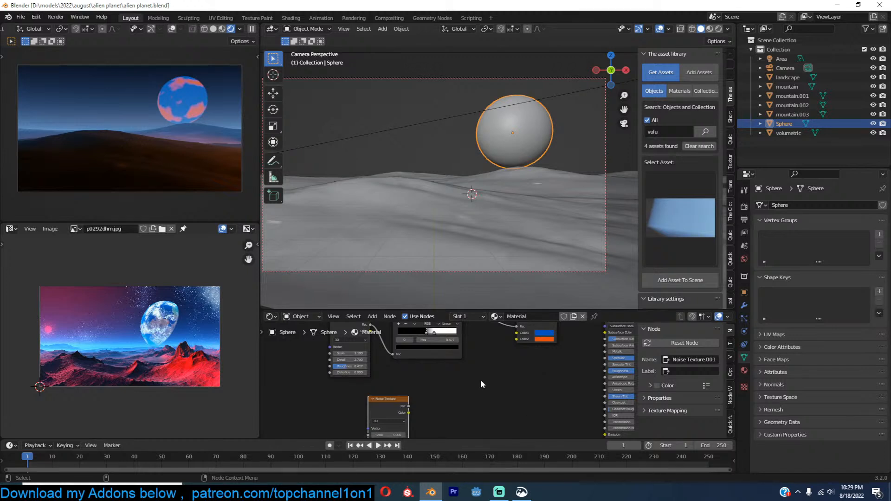
Step: Preview the second Noise Texture on the planet and insert a ColorRamp after it
scroll(480, 380, up, 1)
scroll(482, 397, down, 1)
scroll(483, 397, up, 1)
middle_drag(482, 396, 497, 360)
scroll(485, 371, down, 2)
scroll(455, 388, up, 3)
ctrl+shift+click(389, 399)
key(shift+a)
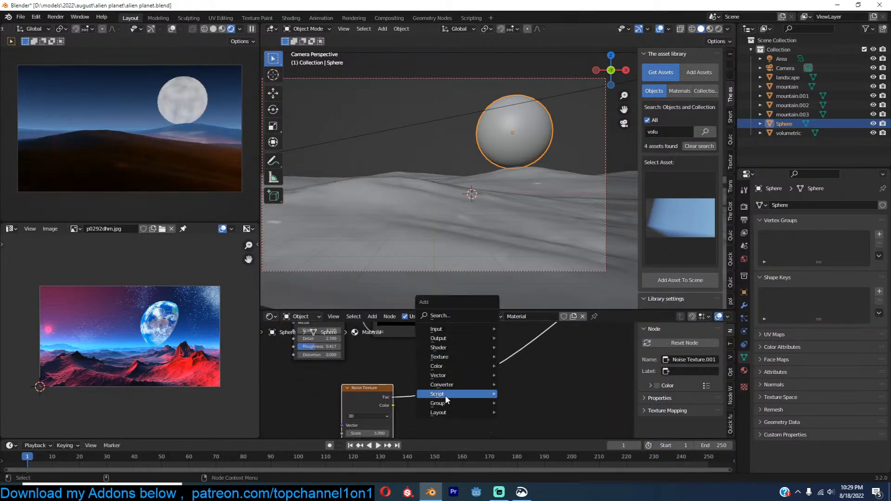
mouse_move(460, 384)
click(526, 272)
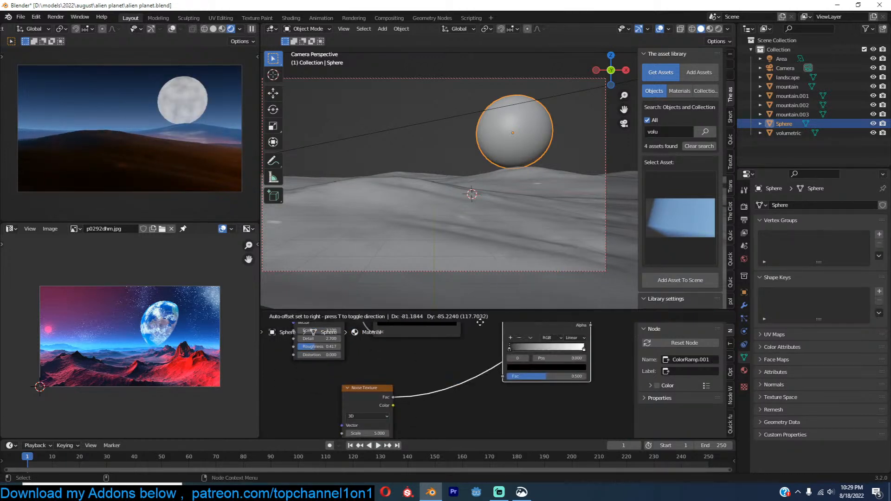
click(435, 346)
scroll(439, 350, up, 2)
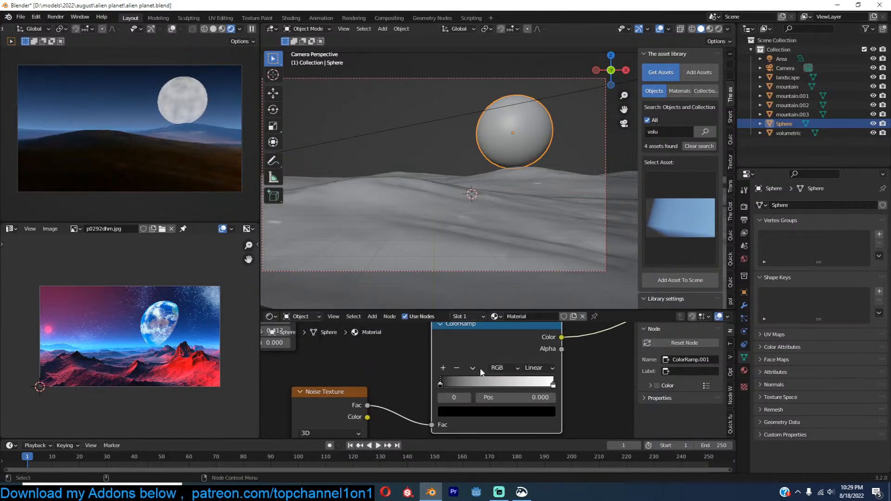
Step: Change the second ColorRamp's white stop to orange with hue 0.026, saturation 0.990 and value 1.000
click(552, 383)
click(496, 411)
drag(483, 295, 483, 324)
click(485, 398)
key(Return)
click(485, 413)
drag(477, 325, 469, 329)
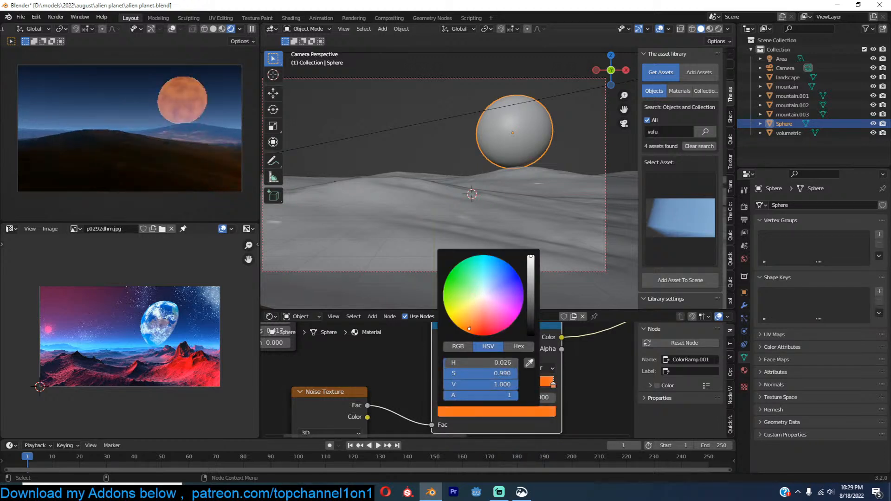
Step: Add a green stop to the second ColorRamp, placing black at 0.036 and orange at 0.491 with green between them
click(446, 367)
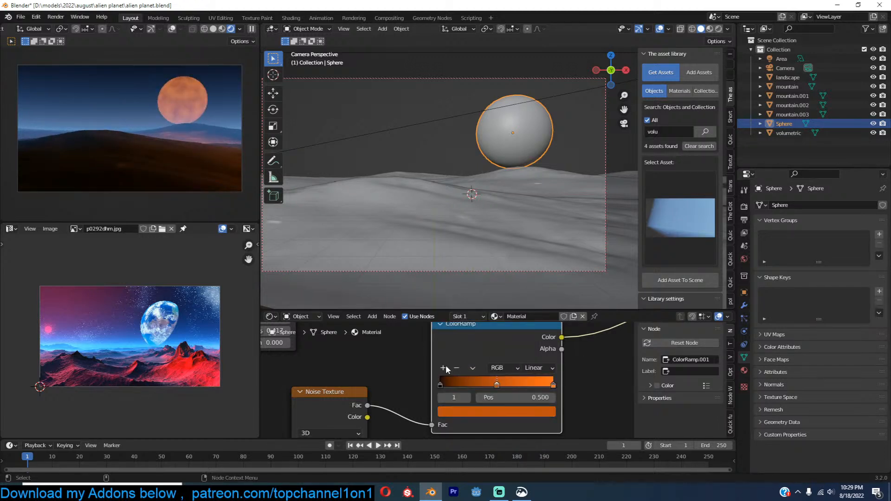
click(483, 411)
drag(490, 329, 448, 285)
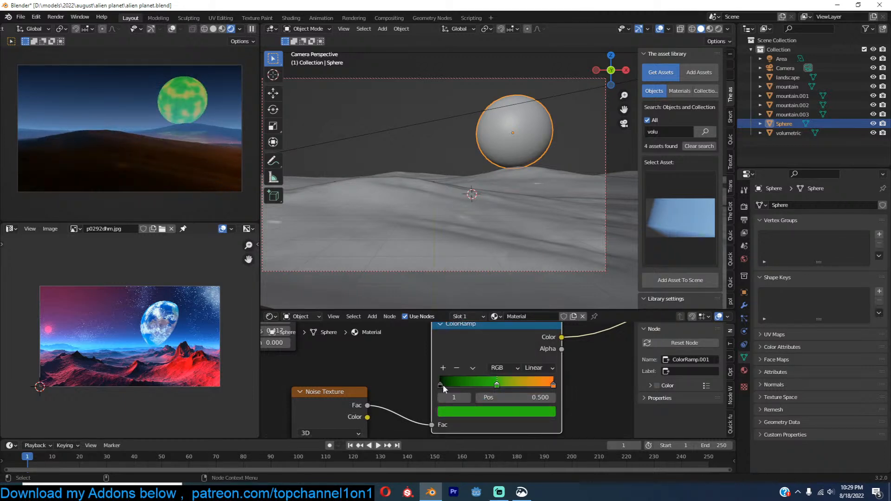
click(460, 384)
drag(503, 384, 468, 383)
drag(538, 385, 489, 385)
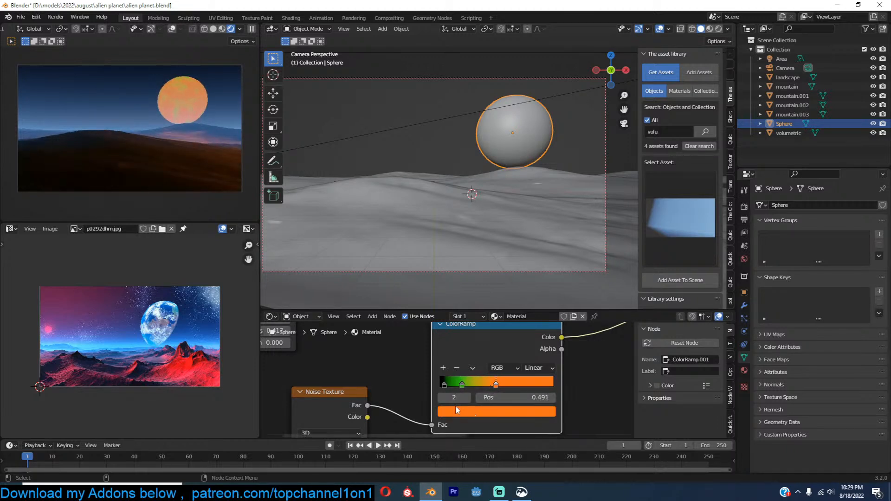
Step: Add a stop at 0.341 between the green and orange stops and darken its color to a value of 0.016
click(445, 369)
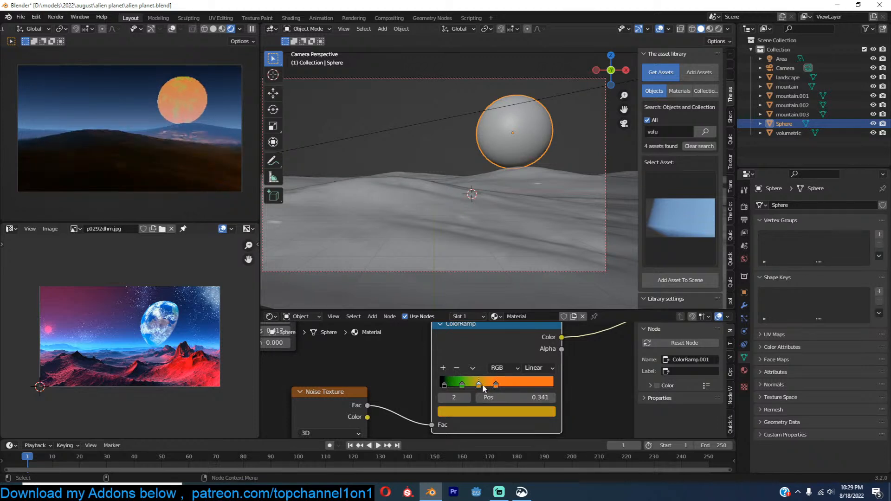
click(485, 411)
drag(530, 325, 531, 324)
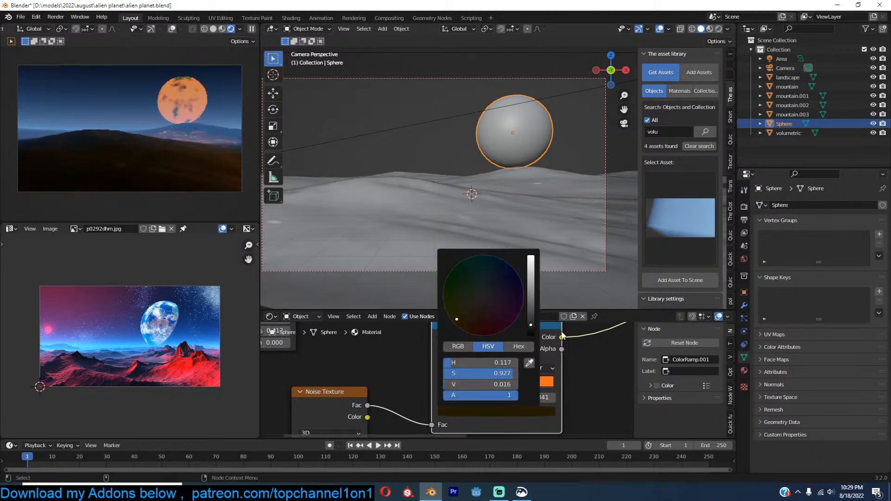
Step: Move the green stop to 1.000, shift the orange stop toward it, and delete the dark brown stop
drag(466, 386, 575, 379)
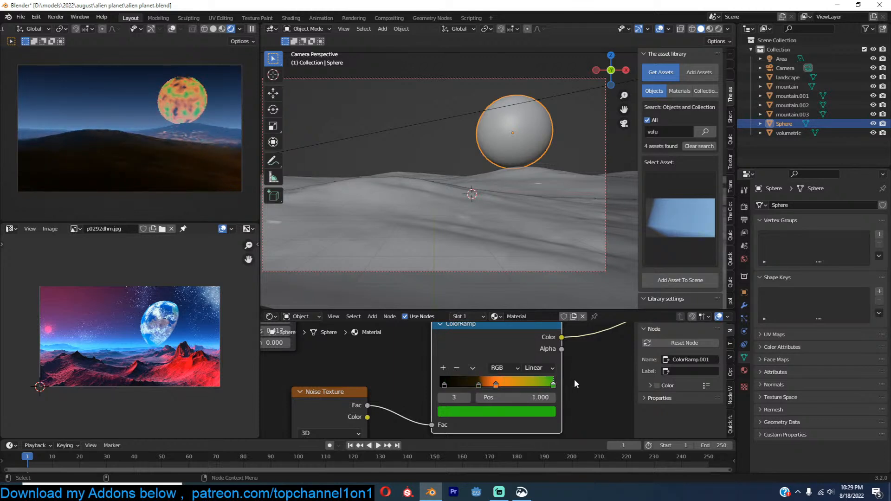
drag(496, 384, 540, 388)
drag(478, 384, 464, 382)
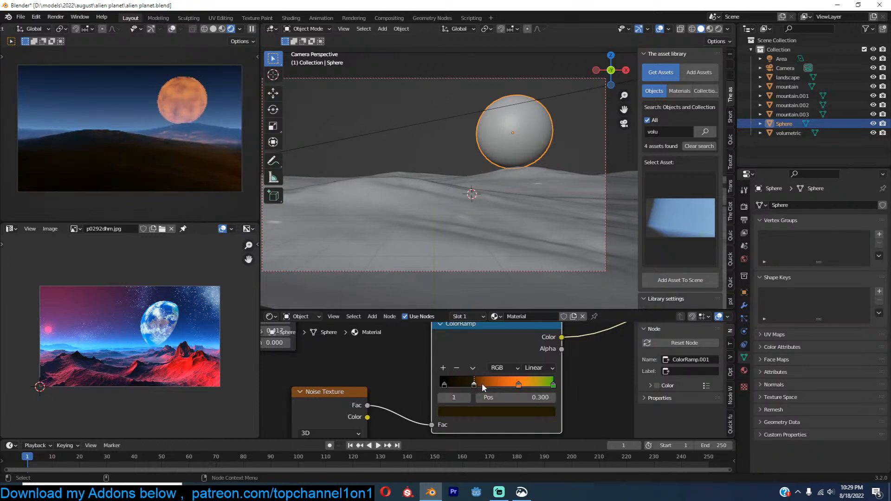
click(456, 367)
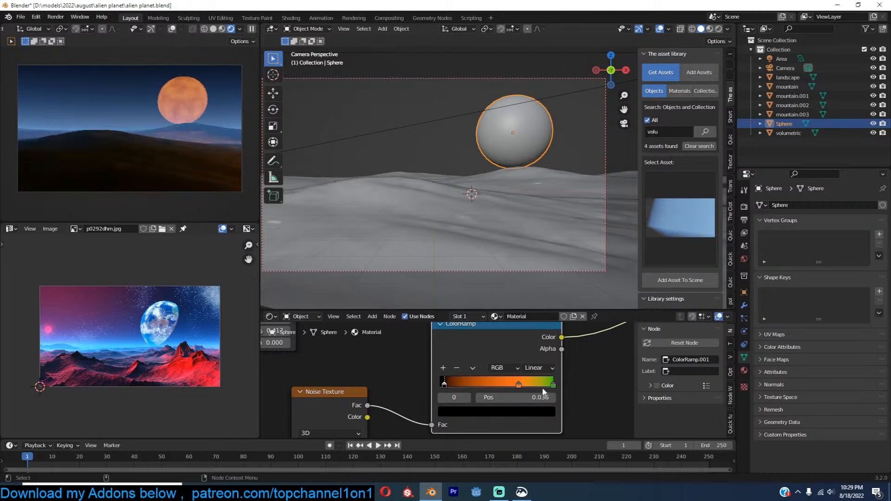
Step: Move the green stop inward from the ramp's end and set the orange stop to about 0.605
drag(542, 392, 520, 392)
click(514, 383)
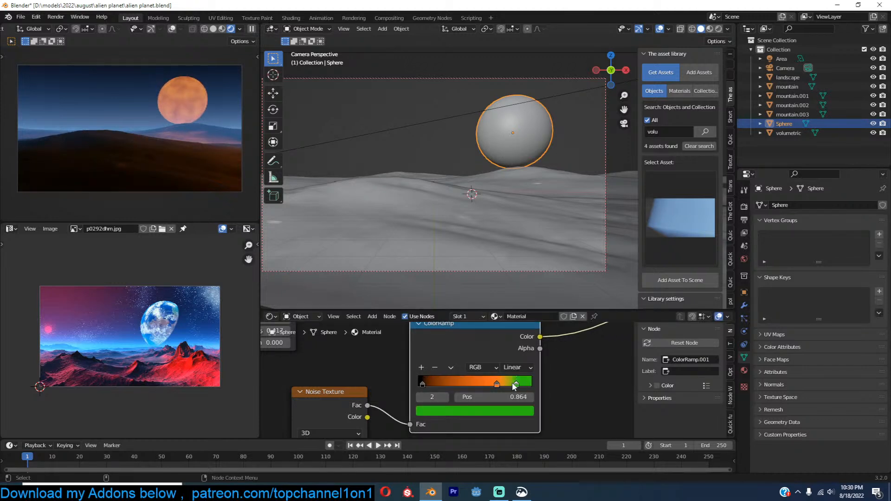
drag(496, 383, 482, 383)
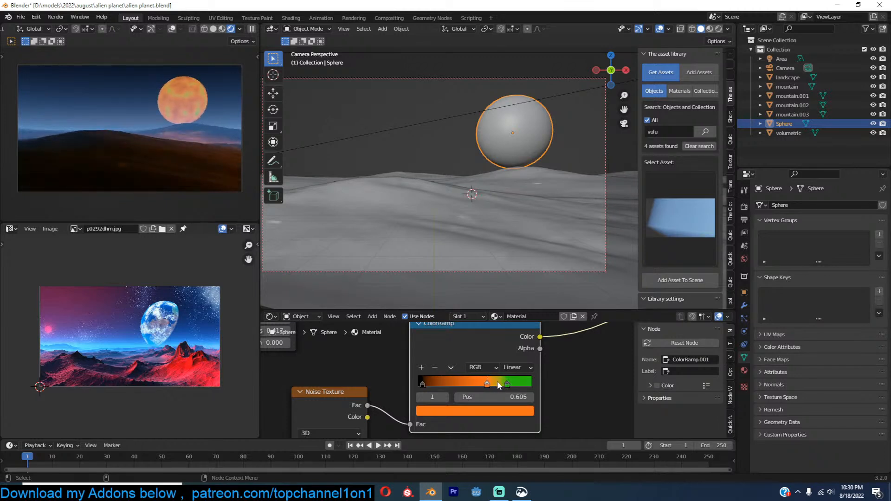
Step: Connect the second ColorRamp's color to the Mix node's Color2 input and preview the Mix output on the planet
scroll(547, 341, down, 2)
middle_drag(546, 342, 473, 405)
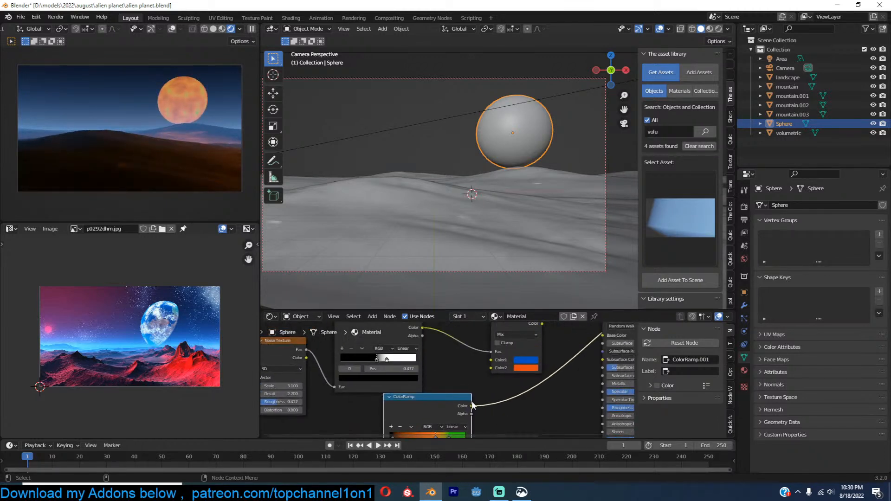
drag(471, 406, 494, 367)
middle_drag(494, 368, 484, 430)
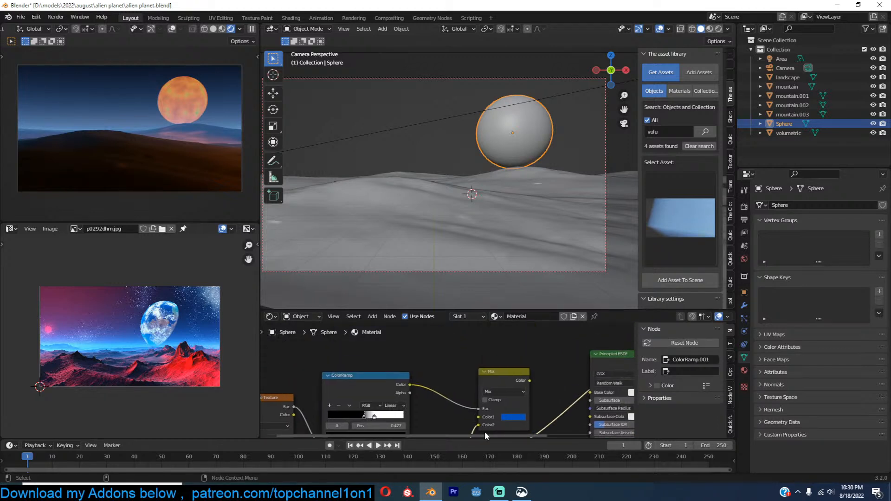
click(519, 383)
mouse_move(519, 383)
middle_down()
mouse_move(537, 381)
mouse_move(525, 381)
middle_up()
scroll(526, 380, up, 2)
scroll(466, 365, down, 5)
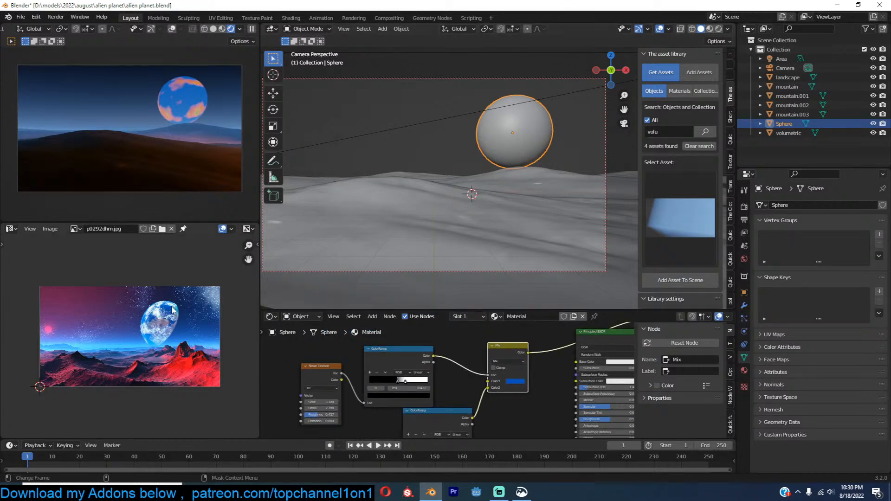
Step: Enlarge the planet in the reference image, then add a Layer Weight node above the first ColorRamp and preview its output
scroll(172, 305, up, 3)
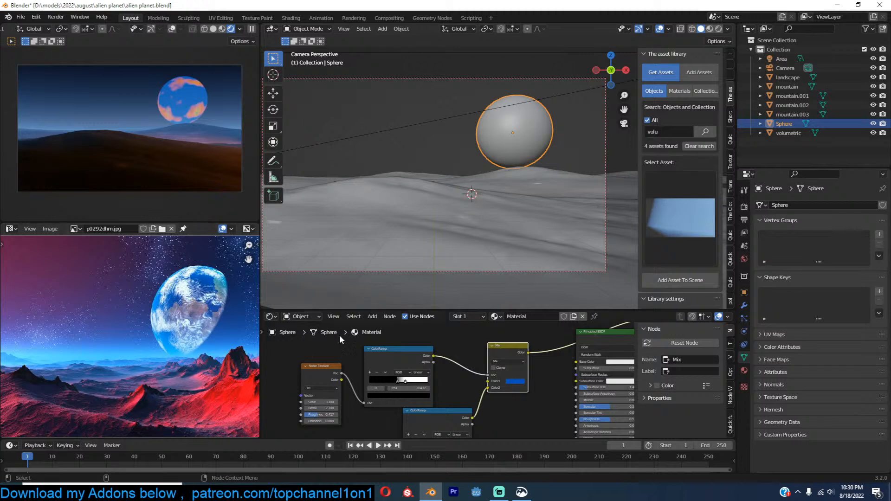
scroll(385, 349, down, 3)
middle_drag(394, 348, 395, 356)
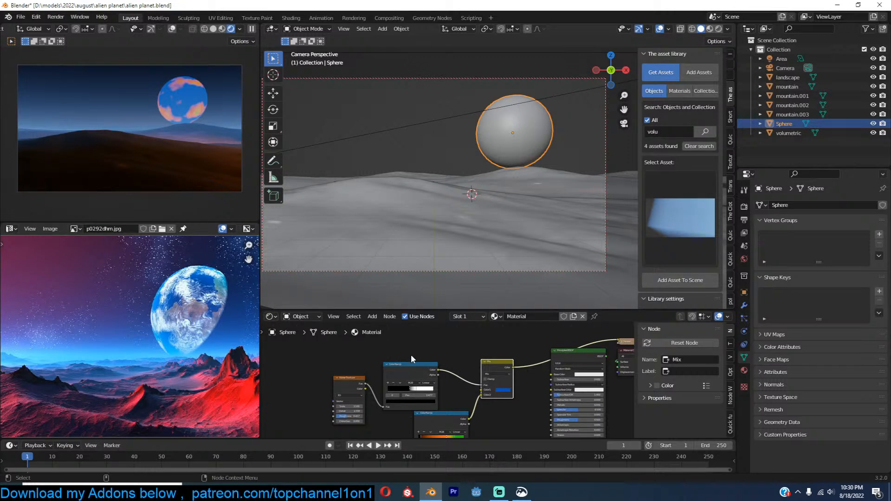
scroll(411, 355, up, 1)
scroll(468, 358, up, 2)
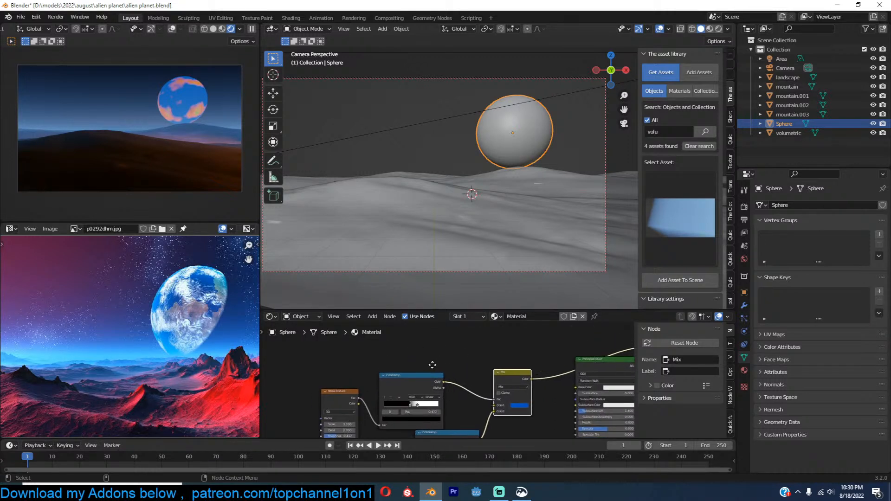
key(shift+a)
mouse_move(388, 305)
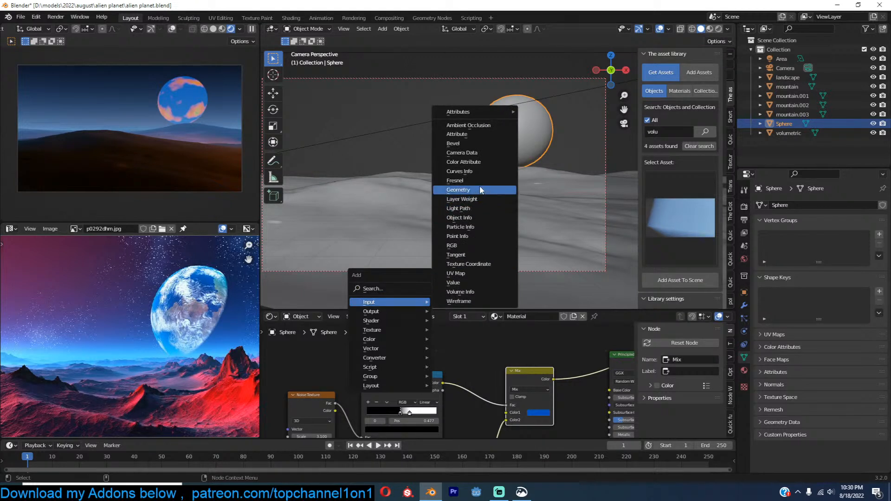
click(473, 199)
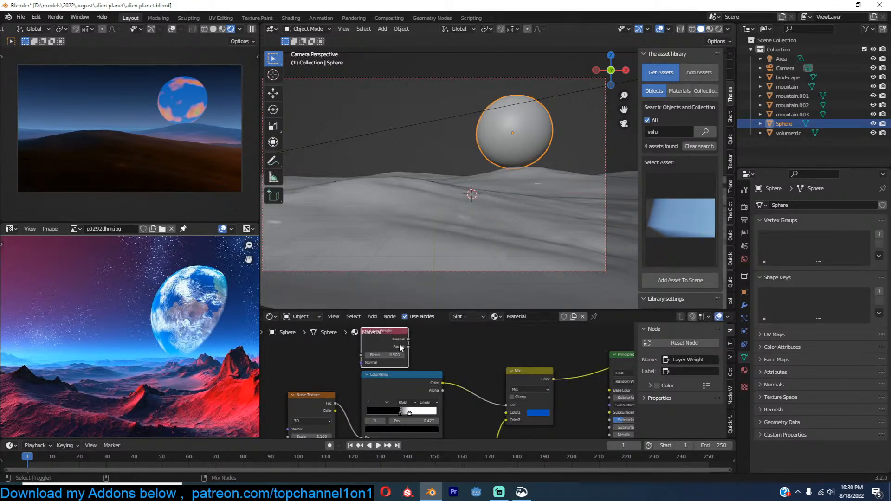
click(398, 345)
Step: Try a Multiply Math node with a reduced factor on the Layer Weight's Fresnel output, and remove it
key(shift+a)
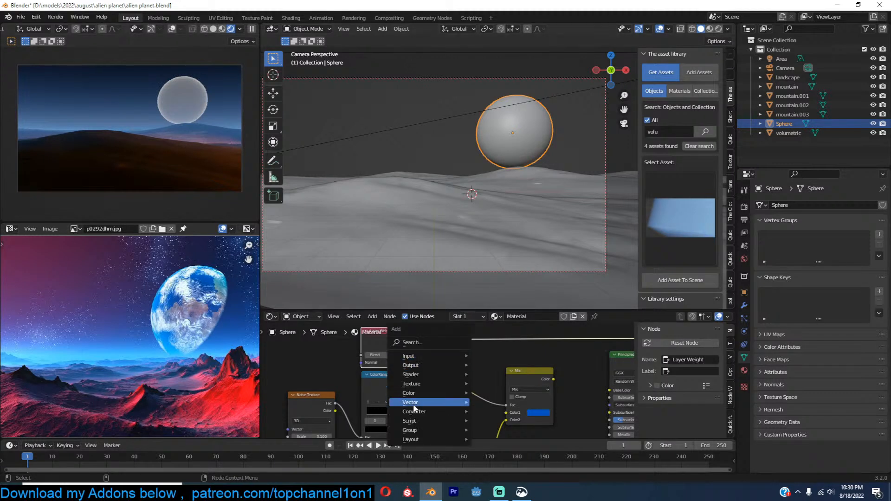
mouse_move(421, 411)
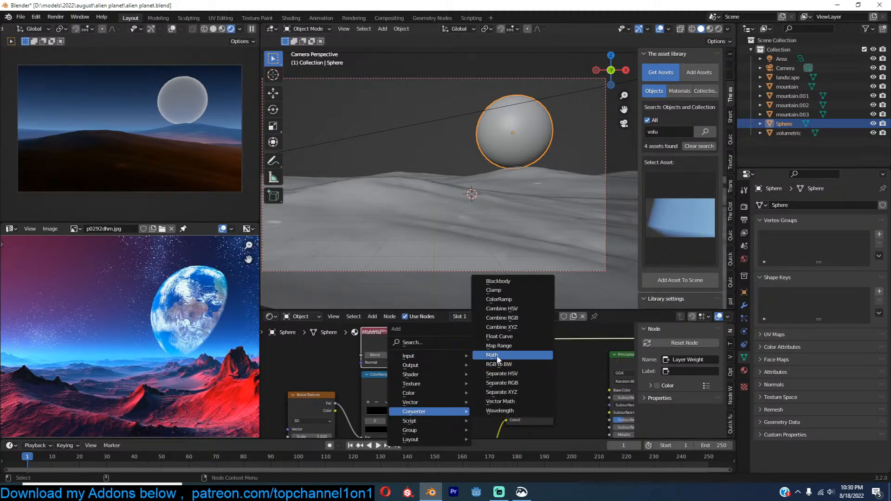
click(495, 355)
click(489, 353)
click(483, 359)
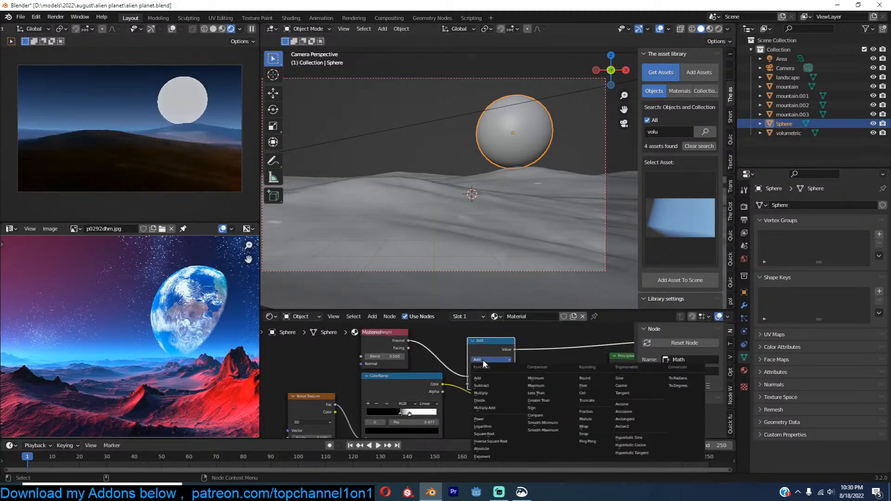
click(487, 392)
drag(501, 384, 479, 384)
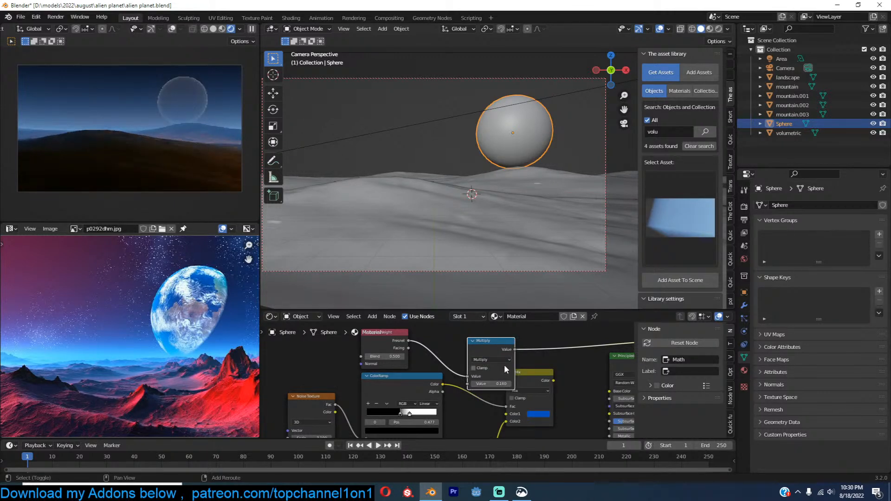
key(ctrl+x)
Step: Try a ColorRamp on the Fresnel output with the dark stop at 0.127 and Layer Weight Blend at 0.600, and remove the ramp
key(shift+a)
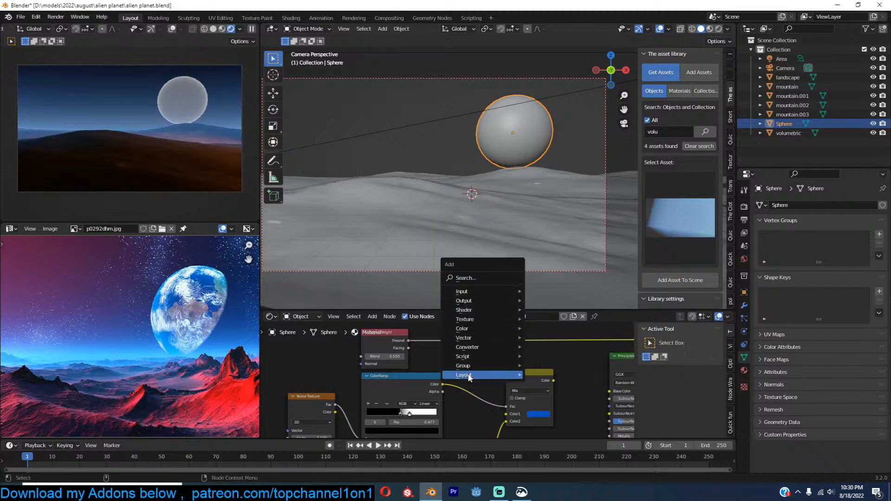
mouse_move(494, 347)
click(555, 236)
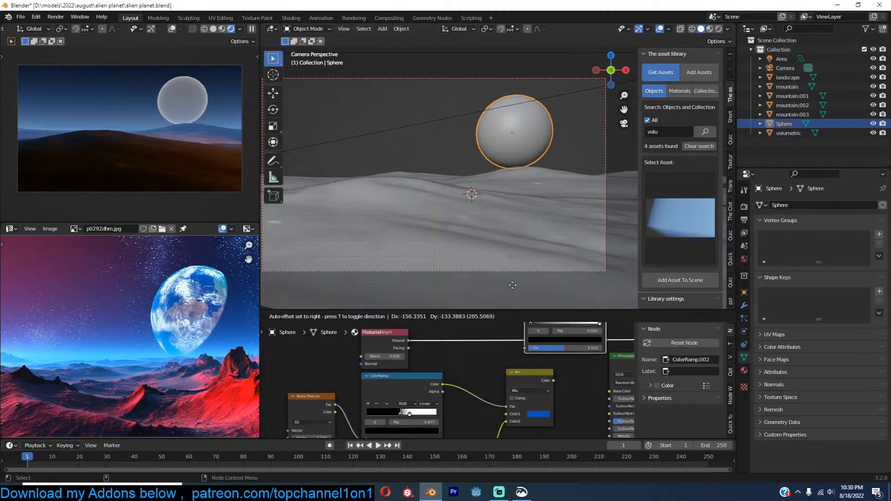
click(468, 396)
mouse_move(457, 375)
mouse_down()
mouse_move(476, 375)
mouse_move(464, 375)
mouse_up()
mouse_move(376, 411)
mouse_down()
mouse_move(391, 411)
mouse_move(379, 411)
mouse_up()
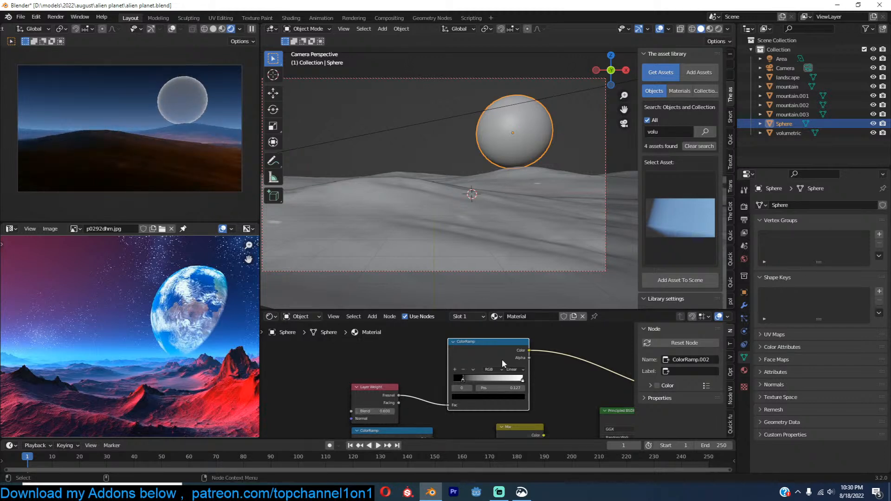
key(ctrl+x)
key(shift+a)
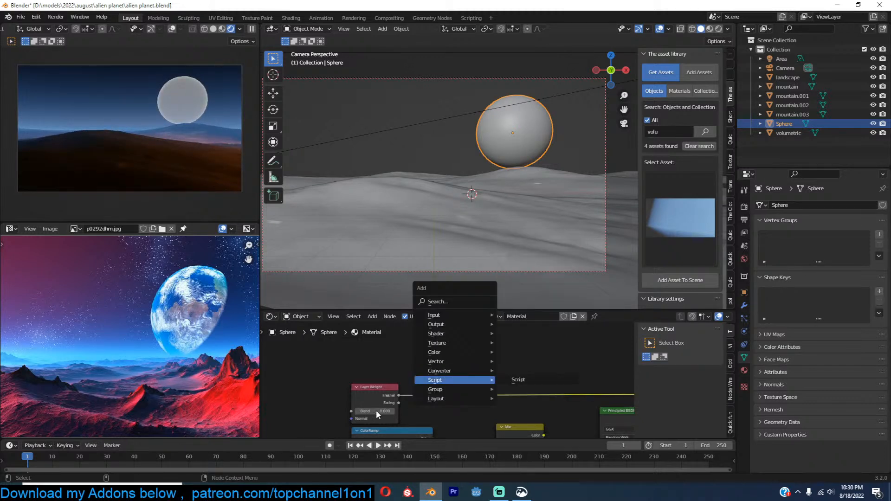
Step: Preview the Layer Weight's Facing output on the planet and lower its Blend to about 0.02
ctrl+shift+click(383, 386)
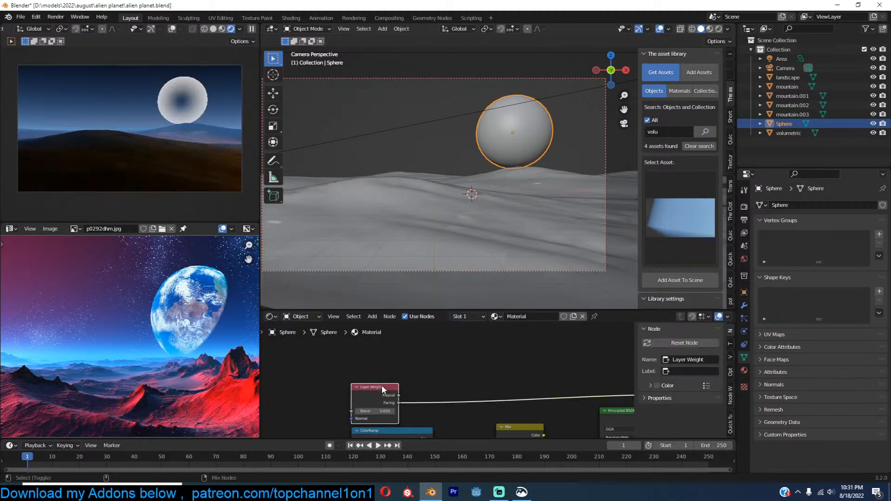
drag(376, 411, 358, 411)
scroll(473, 399, down, 1)
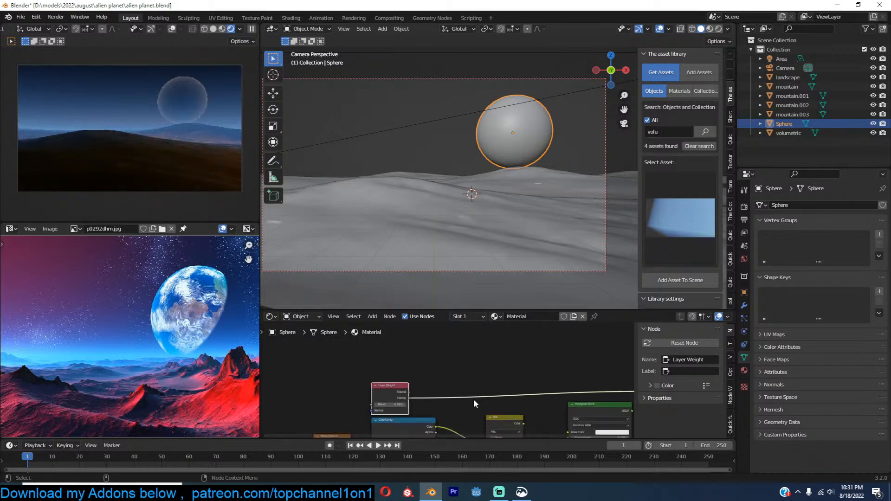
Step: Move the Mix and Layer Weight nodes apart and insert a ColorRamp on the Layer Weight's Facing output
middle_drag(474, 399, 447, 346)
scroll(433, 388, down, 1)
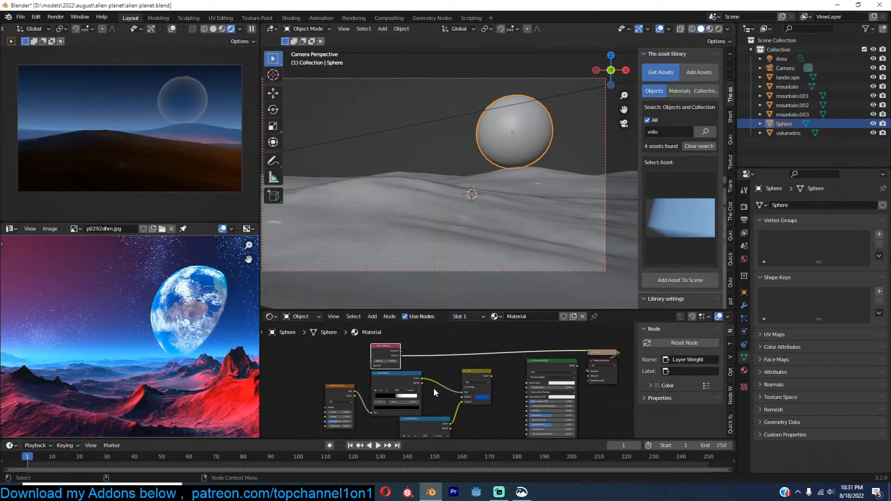
drag(485, 371, 517, 386)
drag(391, 357, 372, 348)
key(shift+a)
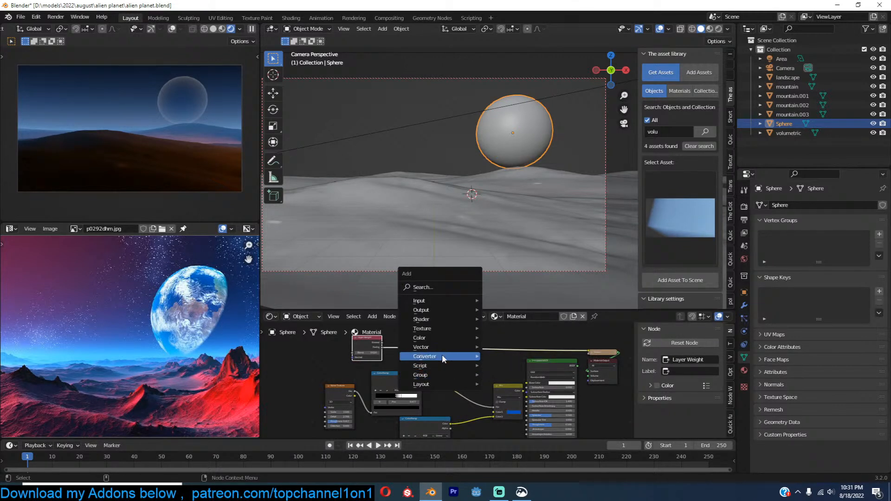
mouse_move(441, 355)
click(537, 244)
click(441, 318)
scroll(449, 370, up, 3)
middle_drag(464, 364, 467, 362)
scroll(472, 366, up, 1)
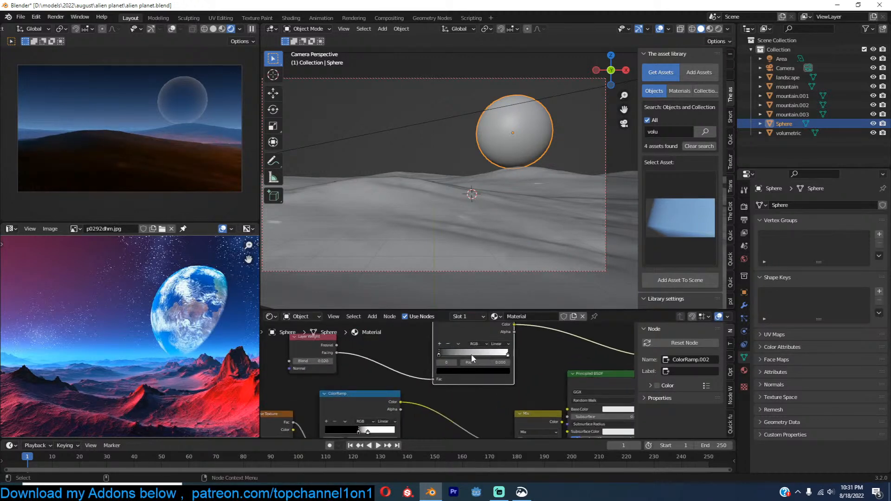
Step: Change the white end stop of the Layer Weight's ColorRamp to a bright sky blue
click(507, 354)
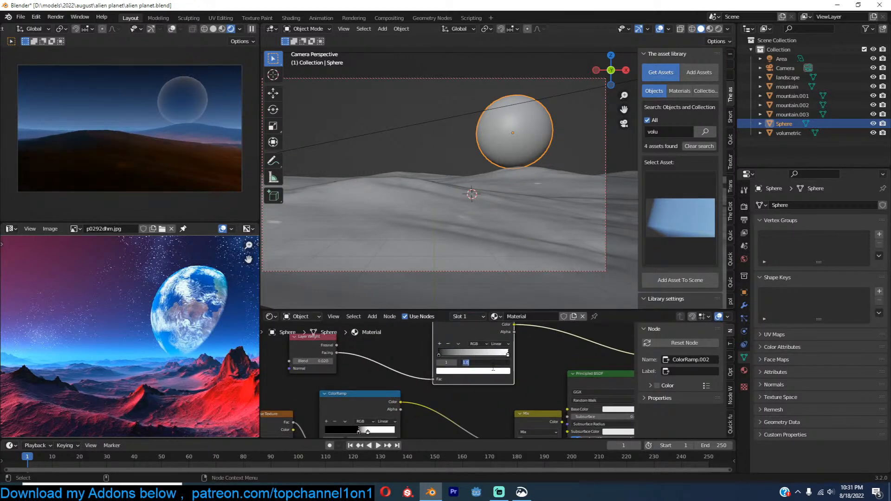
click(487, 372)
drag(472, 291, 479, 283)
drag(475, 279, 474, 279)
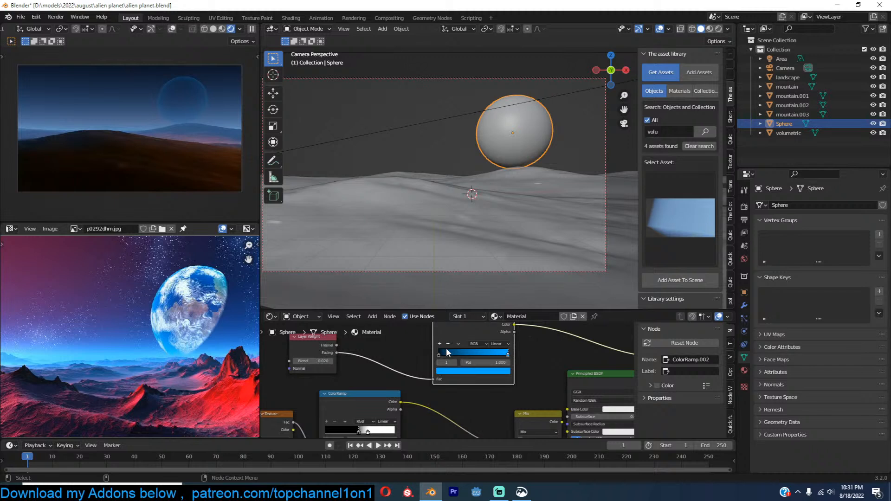
Step: Connect the blue ColorRamp's color to the Mix node's Color1 input and preview the Principled BSDF on the planet
scroll(525, 391, down, 1)
scroll(484, 371, down, 3)
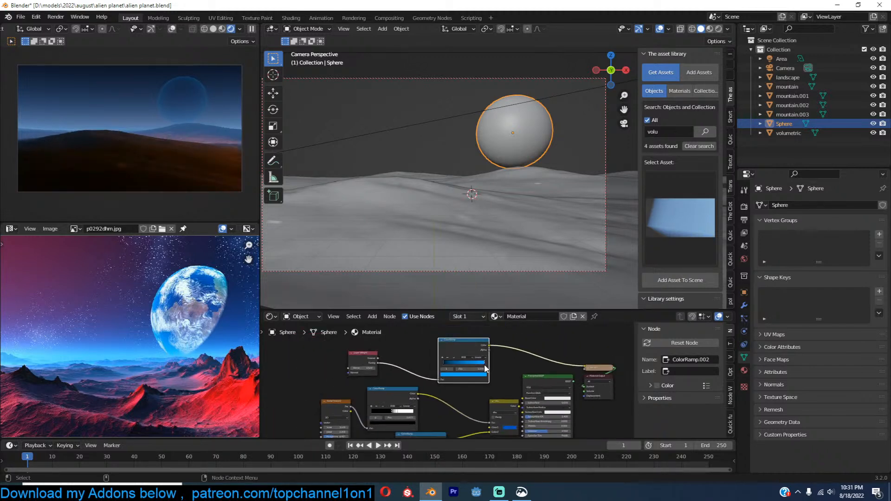
middle_drag(489, 345, 494, 336)
drag(493, 339, 495, 416)
drag(451, 335, 425, 335)
drag(516, 385, 490, 384)
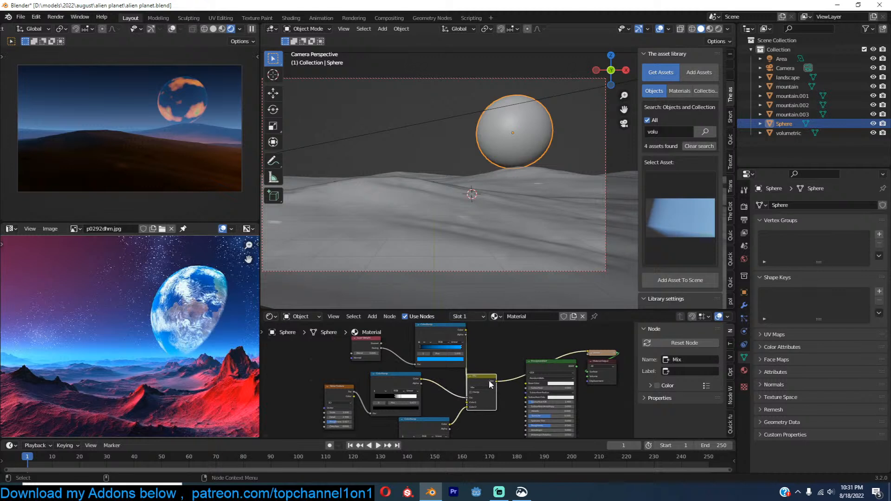
click(557, 366)
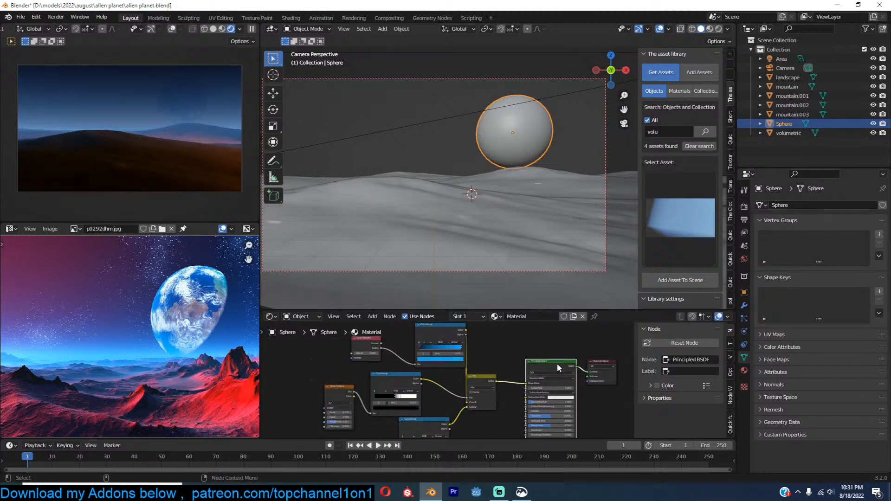
Step: Move the Layer Weight node and its blue ColorRamp farther away from the Mix node
middle_drag(412, 335, 446, 344)
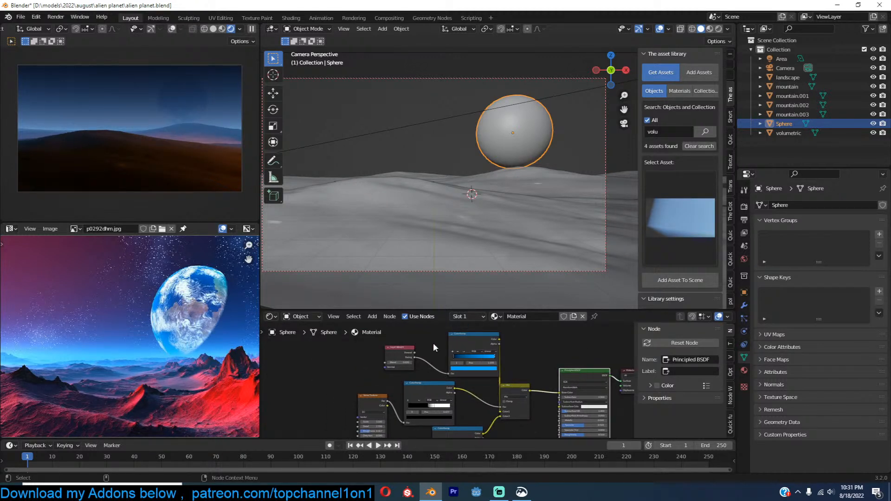
drag(385, 348, 334, 356)
drag(473, 333, 420, 329)
Step: Place the 3D cursor at the planet's upper-left edge and add an area light there
shift+middle_drag(484, 199, 481, 225)
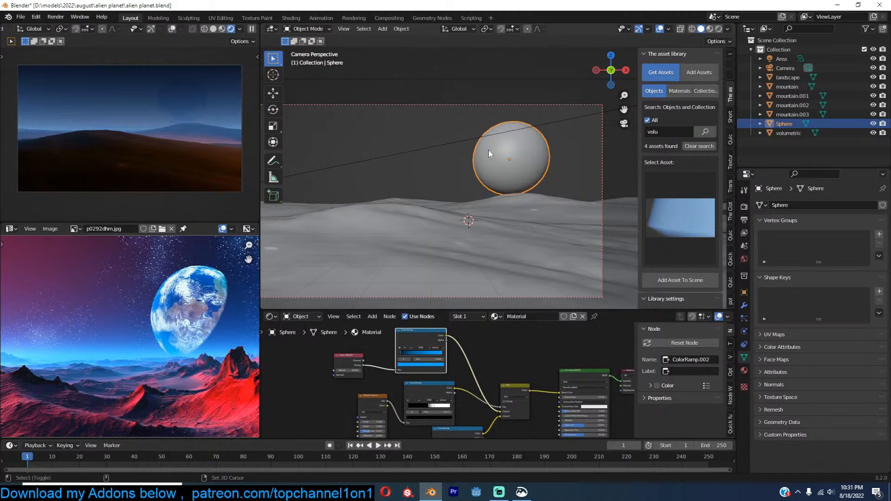
key(shift+a)
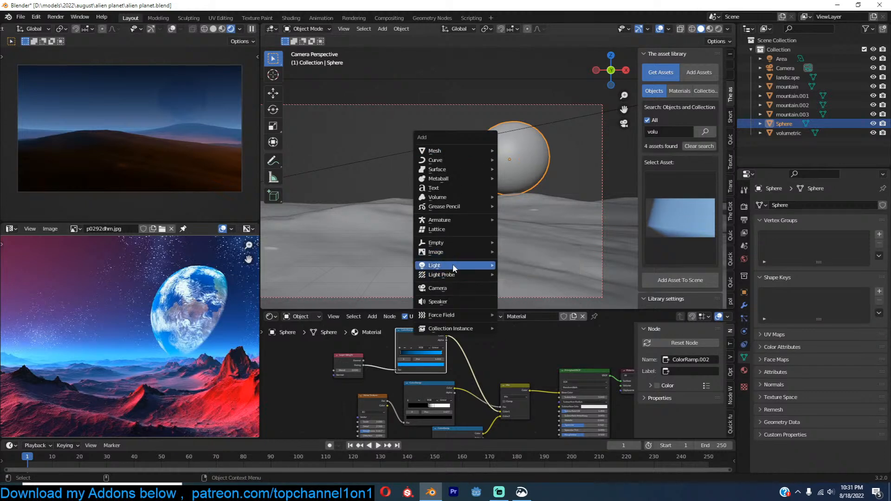
mouse_move(453, 265)
click(527, 295)
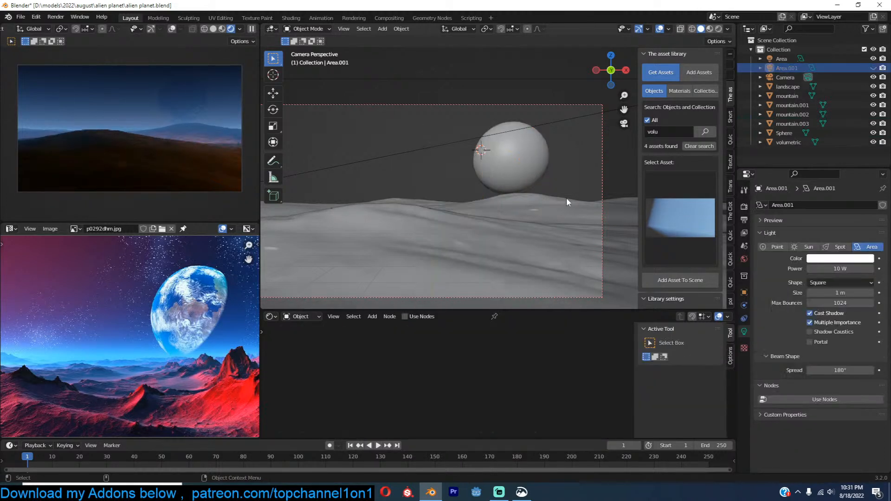
key(ctrl+z)
key(t)
Step: Rotate the new area light toward the planet and move it away from the planet's upper-left edge
key(r)
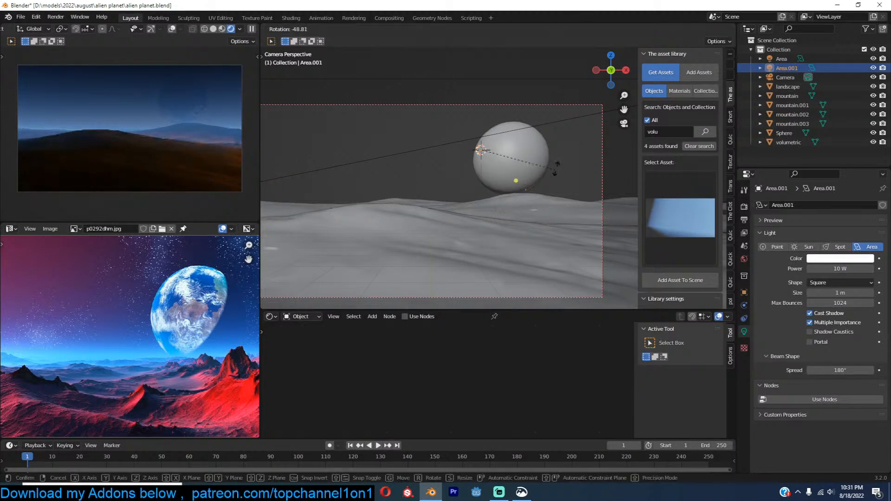
click(543, 151)
key(g)
click(496, 134)
Step: Try power values of 1000000, 1000 and 100 W for the new area light
click(839, 269)
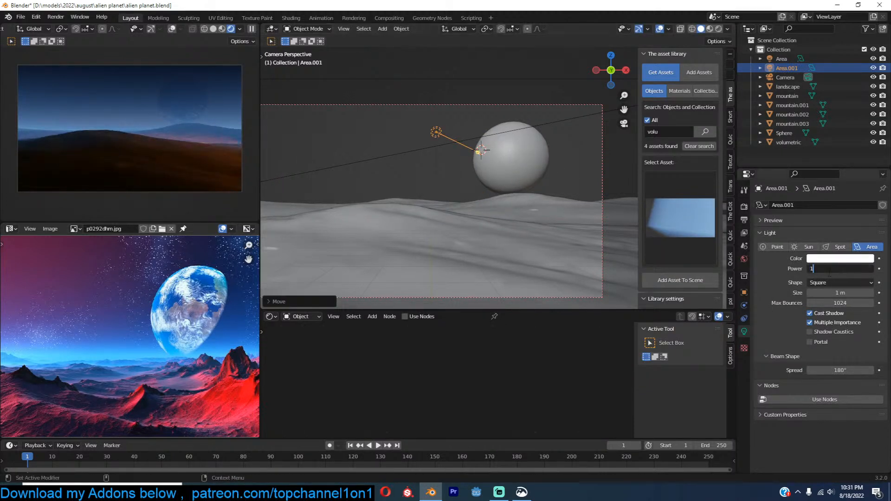
text(1000000)
key(Return)
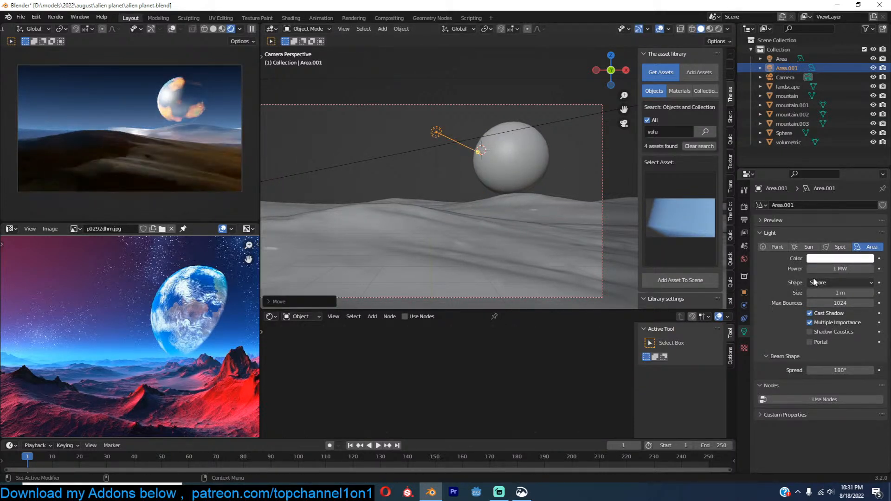
click(837, 269)
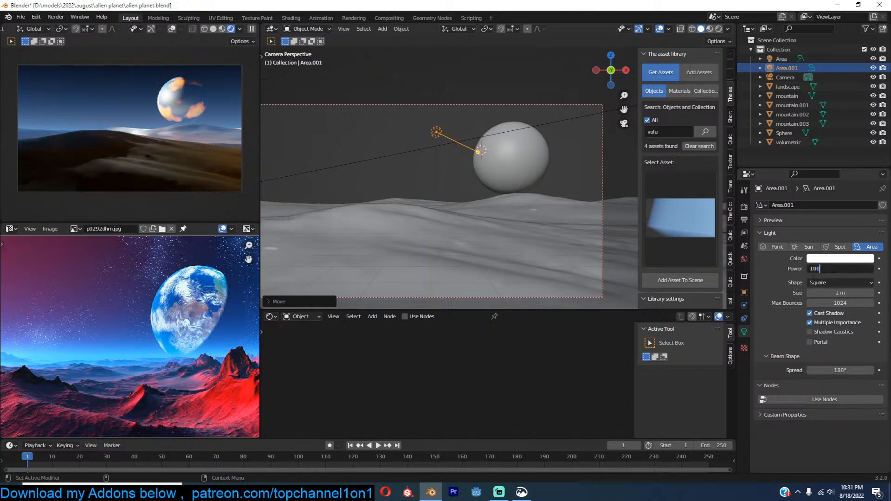
text(1000)
key(Return)
click(826, 269)
text(100)
key(Return)
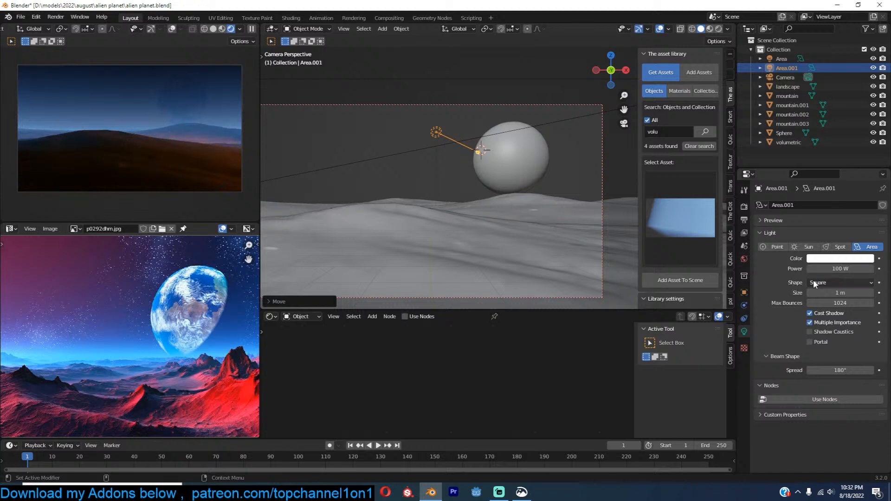
Step: Set the area light's power to 10000 W and move the light closer to the planet
click(850, 269)
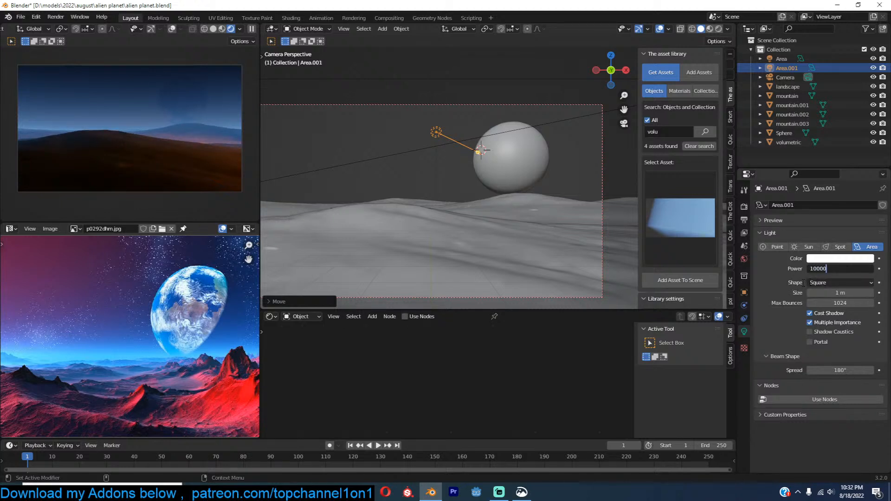
text(10000)
key(Return)
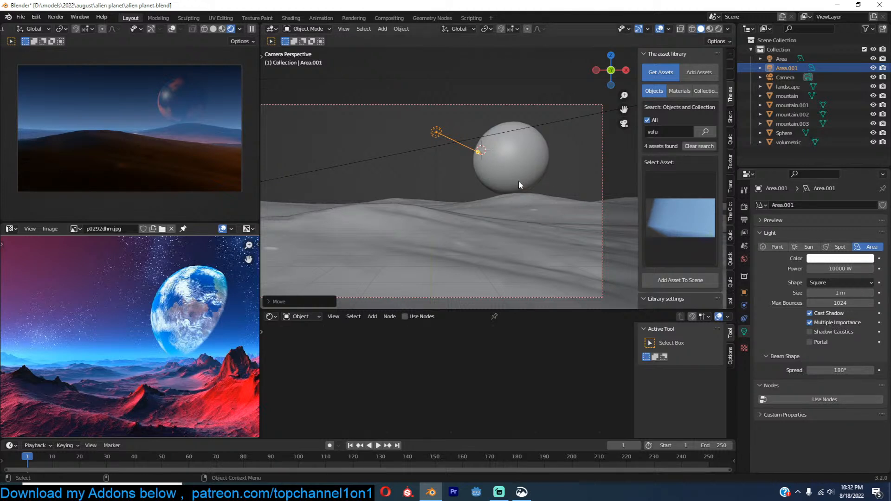
key(g)
click(545, 182)
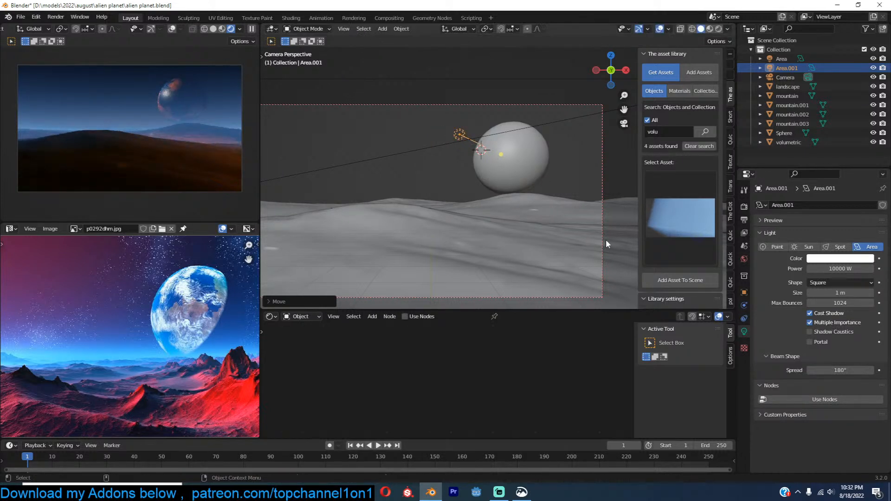
Step: Set the area light's beam spread to 90°
click(831, 370)
text(90)
key(Return)
Step: Raise the Roughness of the planet material's Principled BSDF to about 0.932
click(521, 189)
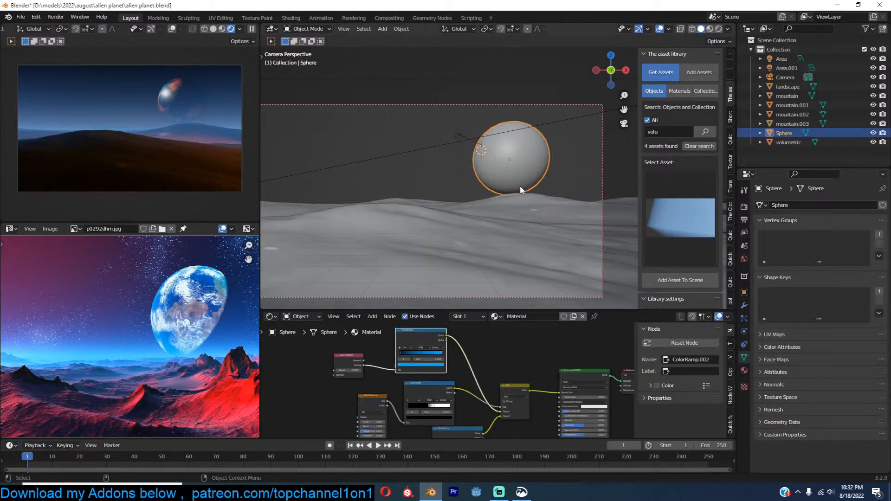
middle_drag(585, 401, 527, 367)
scroll(430, 336, up, 5)
scroll(535, 369, up, 5)
drag(548, 403, 594, 403)
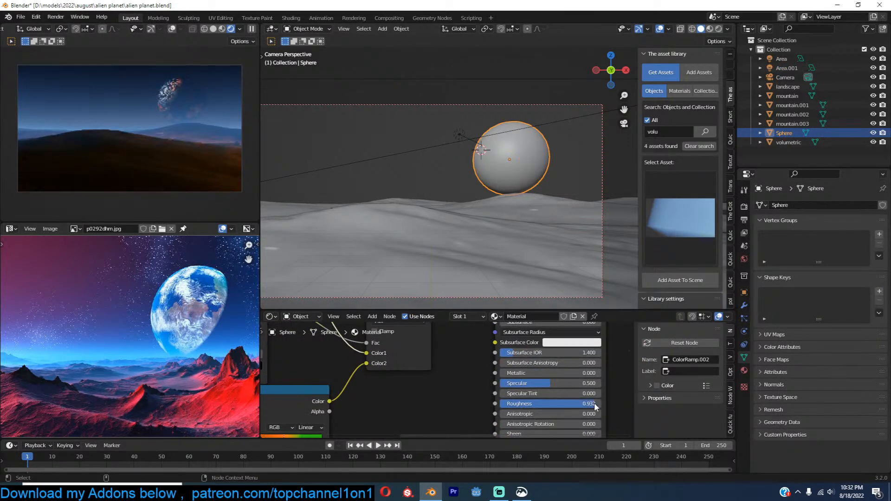
Step: Select the area light beside the planet and set its size to 5 m
scroll(481, 209, down, 1)
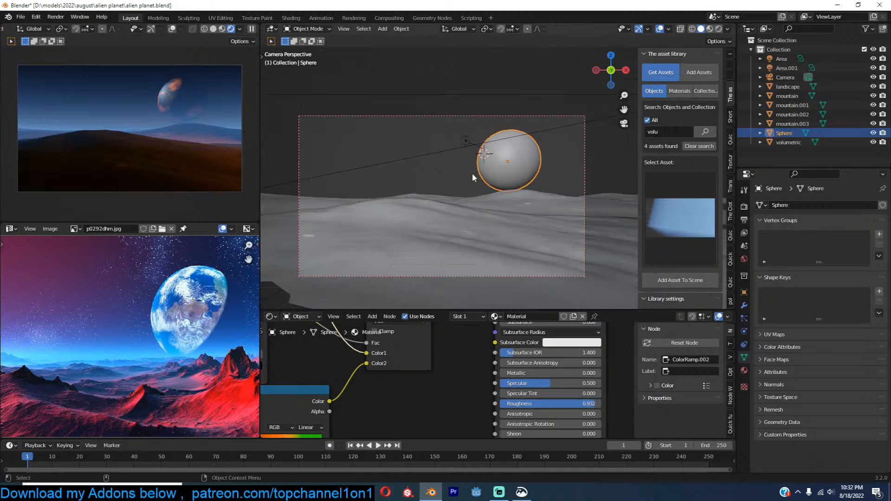
scroll(470, 162, up, 2)
click(466, 141)
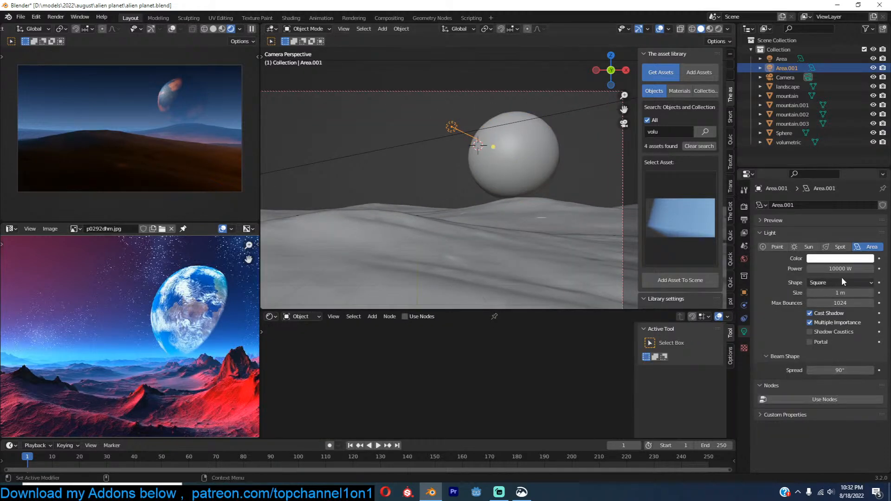
click(815, 292)
text(5)
key(Return)
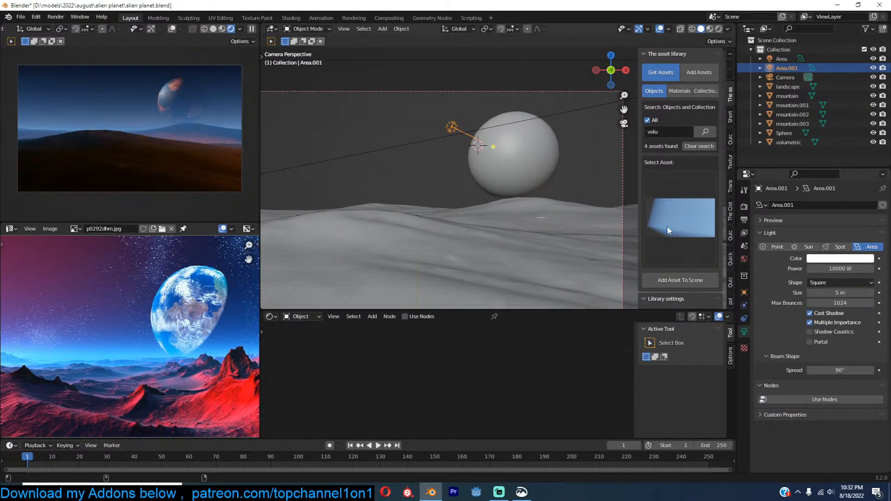
Step: Move the selected area light farther away from the planet
key(g)
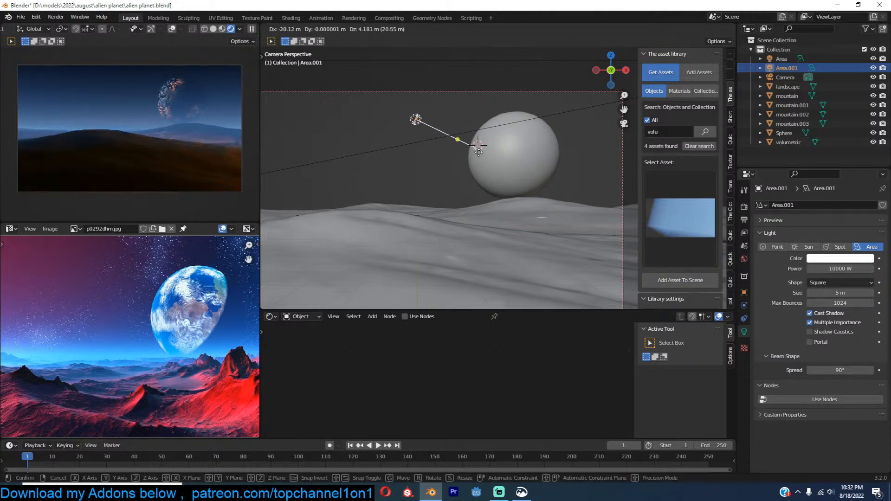
click(476, 150)
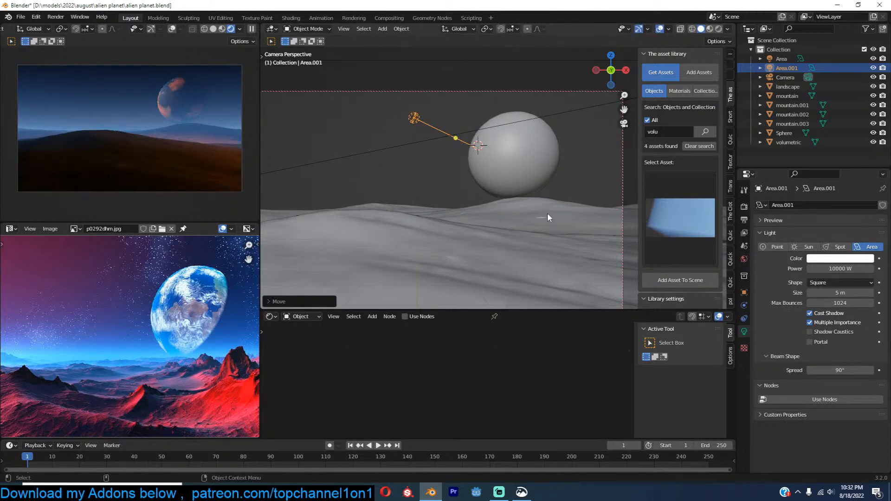
Step: In the planet's material, make room before the Principled BSDF and place a duplicate of the Mix node there
click(515, 152)
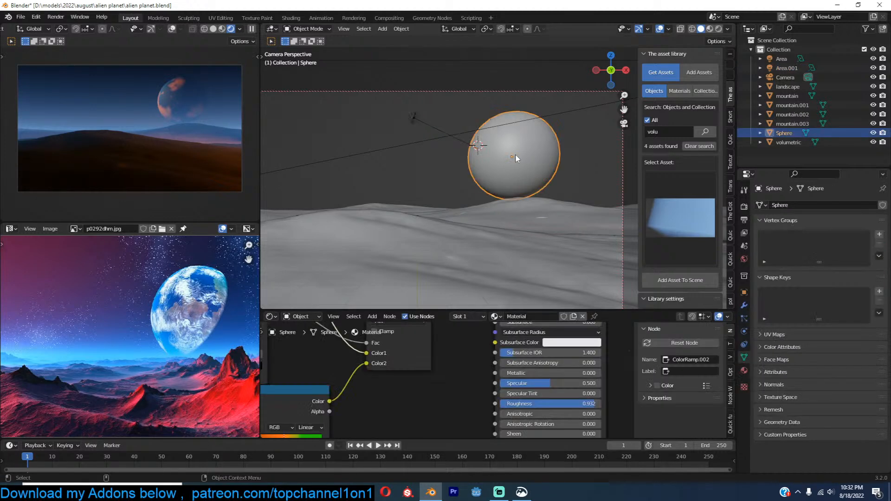
middle_drag(450, 353, 451, 354)
scroll(454, 366, down, 2)
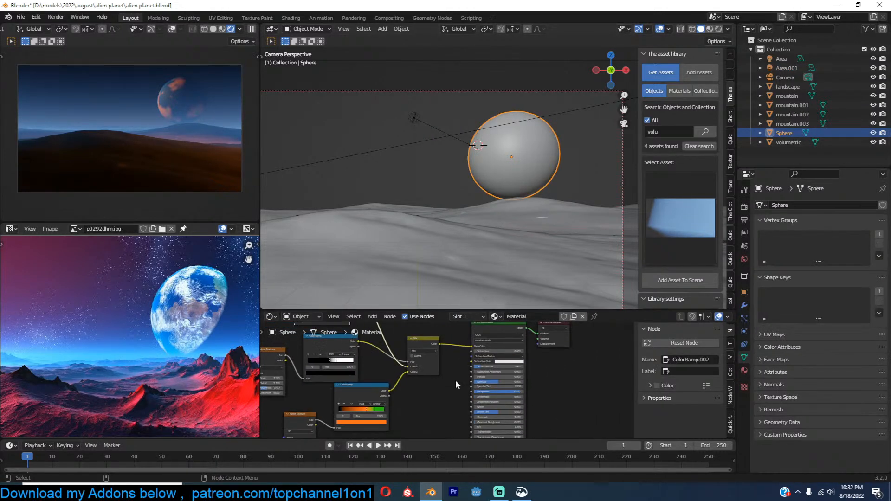
scroll(433, 375, up, 1)
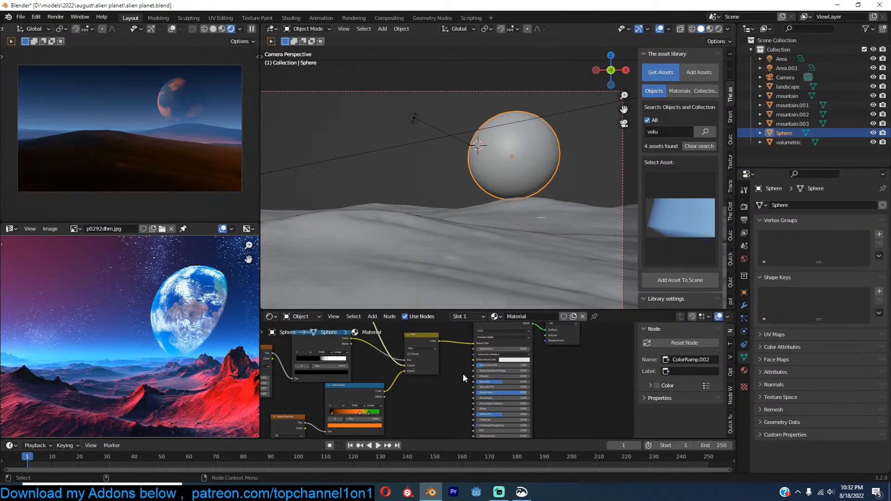
scroll(463, 374, up, 1)
scroll(425, 375, down, 1)
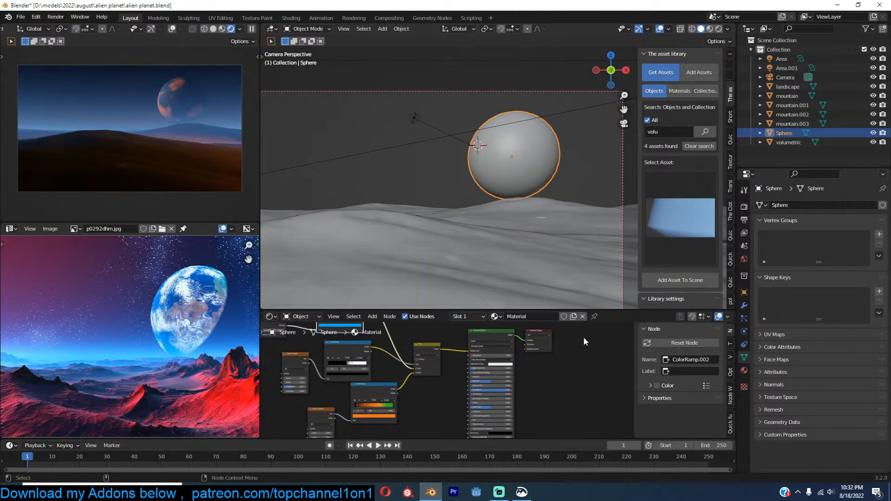
key(g)
click(623, 352)
click(436, 351)
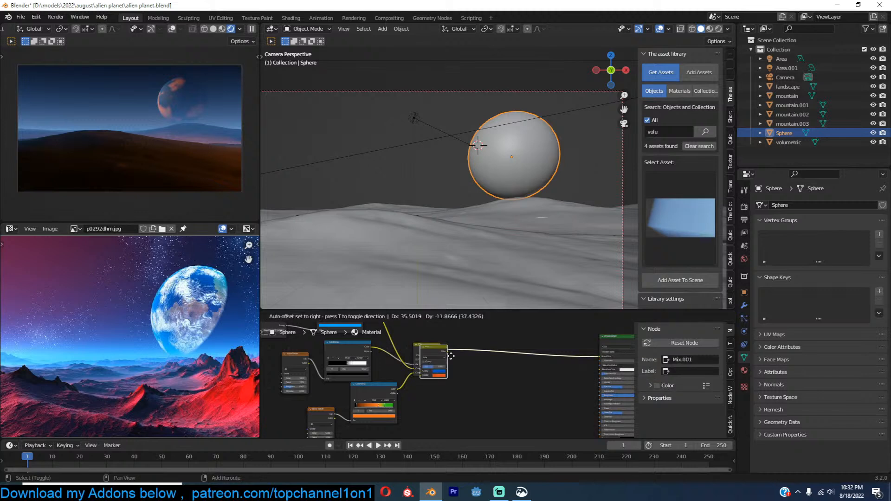
key(shift+d)
click(519, 374)
Step: Connect the black-and-white ColorRamp to the duplicate Mix node's Fac and the node's Color output to the Principled BSDF's Roughness
drag(369, 346, 494, 385)
click(344, 343)
drag(369, 347, 602, 394)
scroll(496, 390, up, 2)
scroll(496, 389, up, 2)
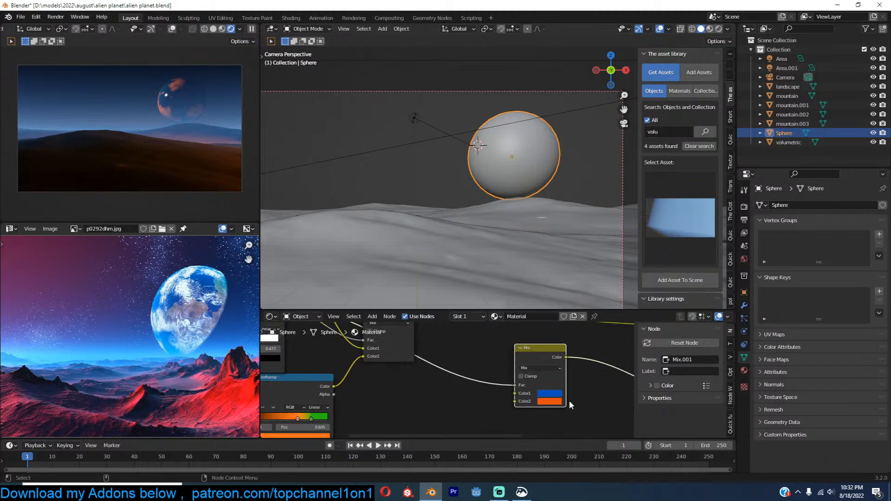
Step: Set Color2 of the duplicate Mix node to near white and save the file
click(558, 402)
click(578, 318)
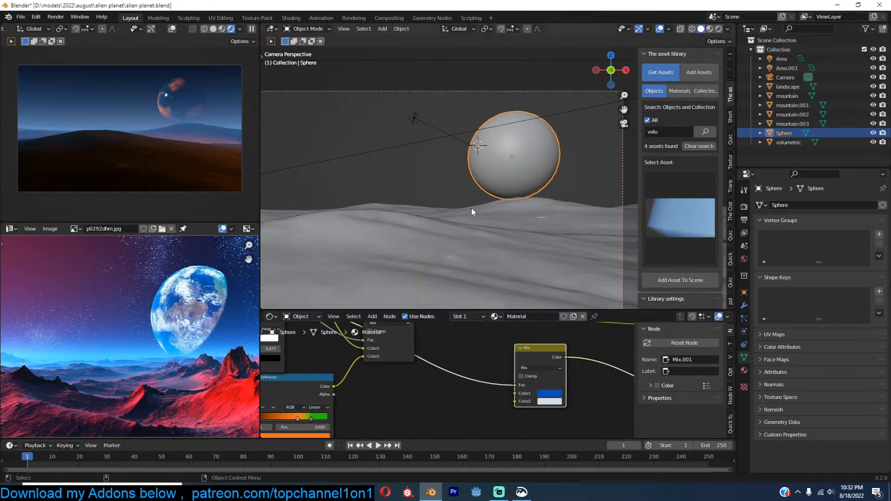
key(ctrl+s)
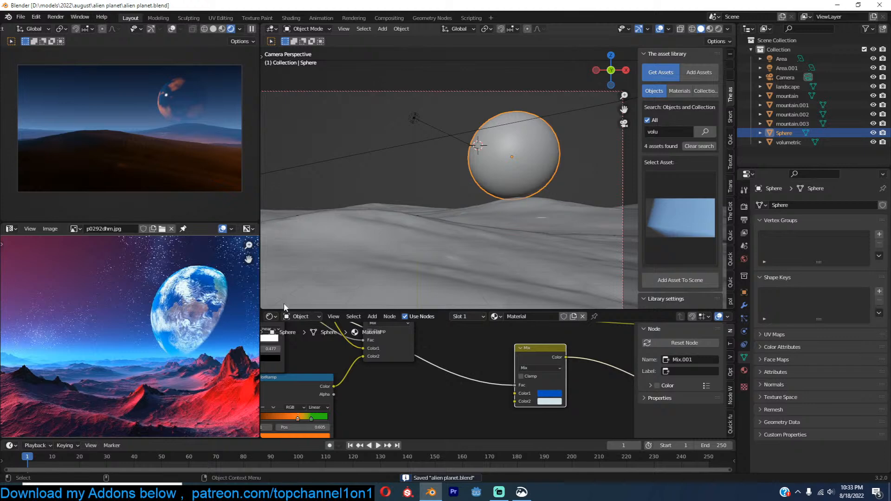
scroll(223, 319, down, 2)
shift+middle_drag(506, 249, 472, 233)
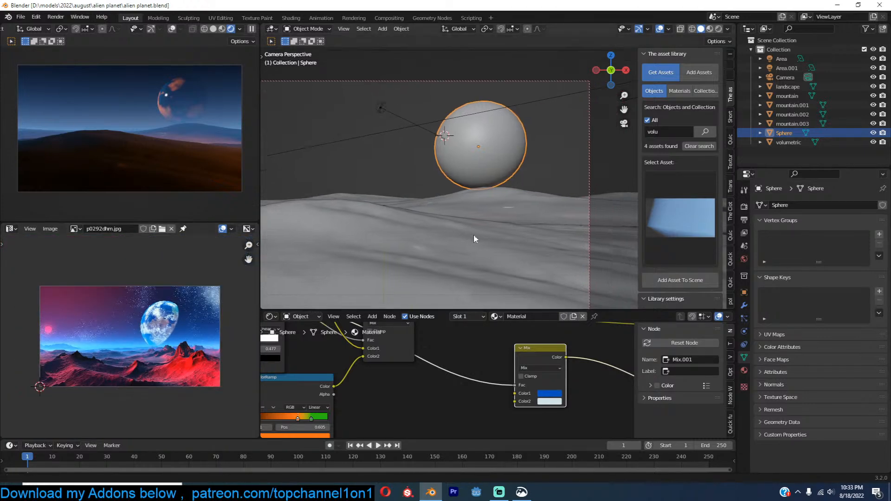
key(ctrl+s)
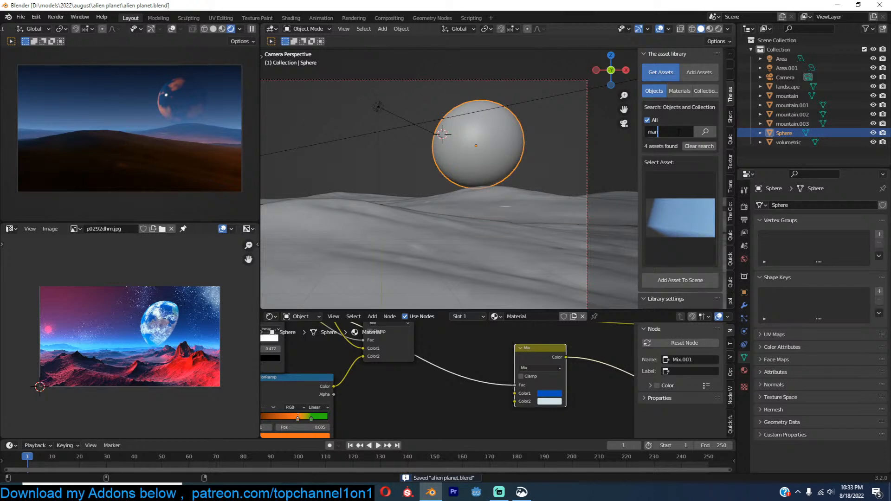
Step: Search the asset library for "man" and add the business man asset to the foreground terrain
key(Return)
click(677, 213)
click(643, 324)
shift+right_click(417, 260)
click(680, 279)
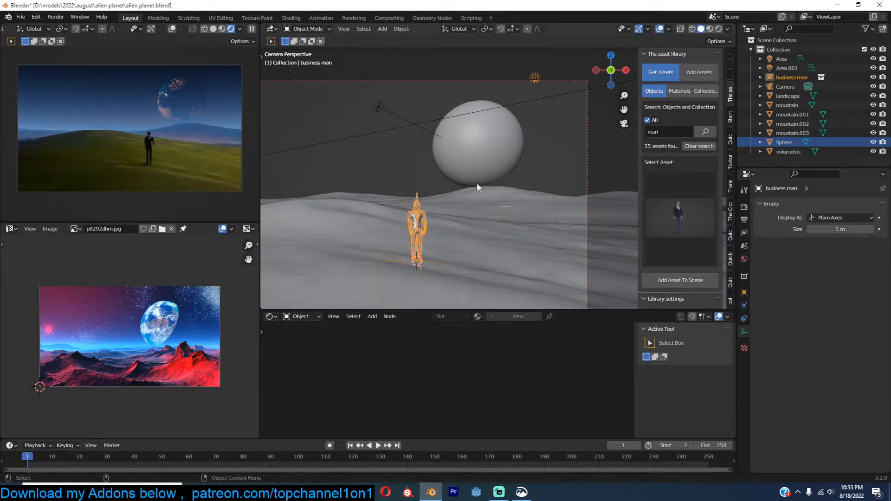
Step: Make the business man asset local and editable, and delete the extra light that came with it
scroll(661, 246, down, 5)
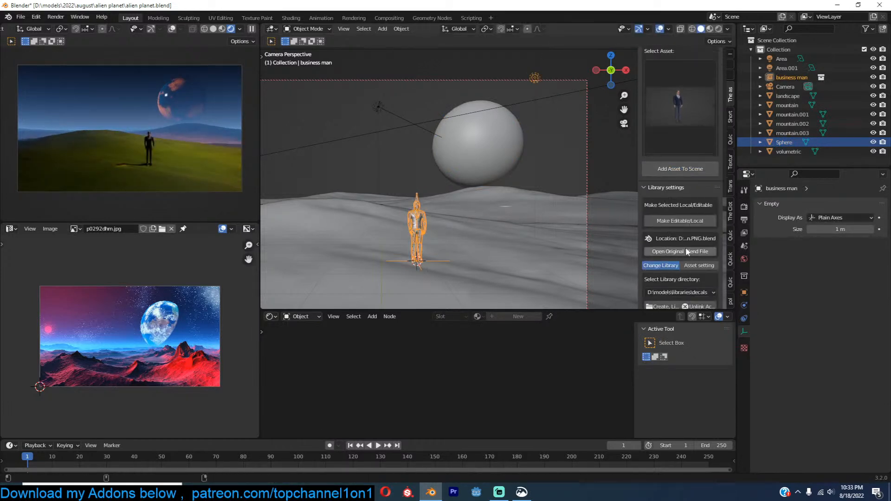
click(689, 222)
click(537, 81)
key(x)
click(539, 88)
click(419, 198)
key(r)
key(z)
right_click(431, 197)
key(r)
right_click(417, 204)
Step: Select all parts of the man by their shared collection and parent them to his armature
scroll(419, 225, up, 5)
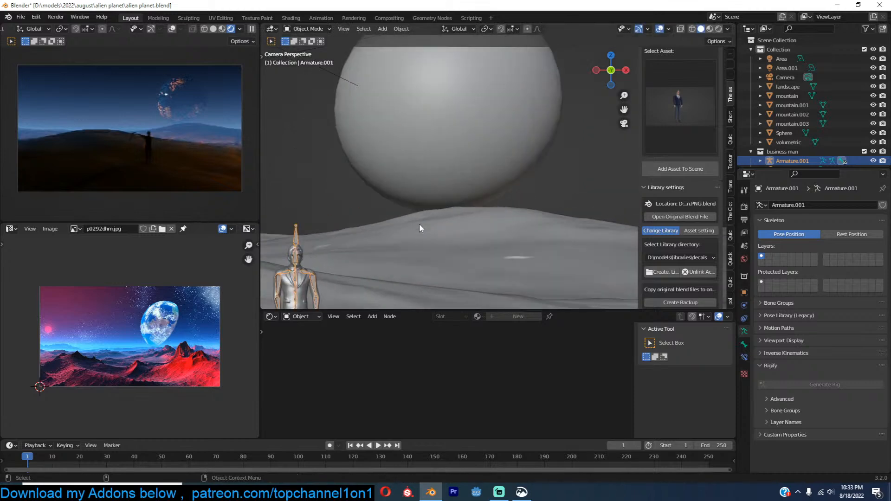
shift+middle_drag(419, 225, 543, 174)
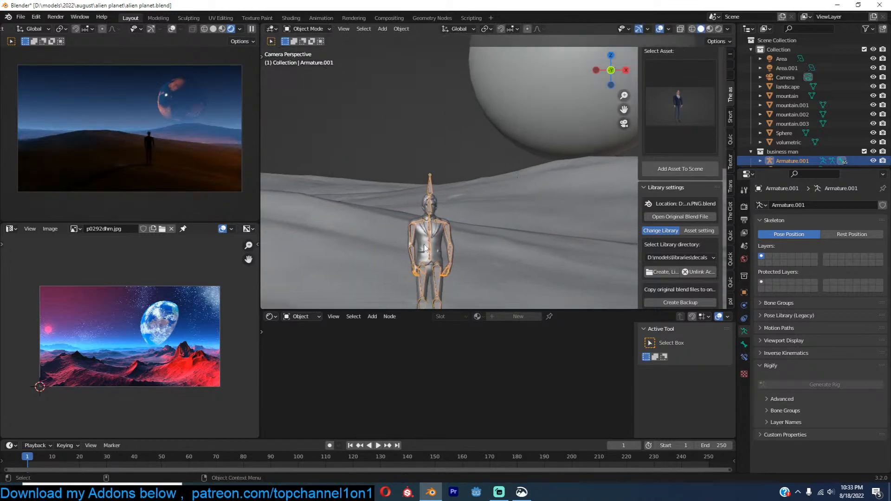
click(424, 248)
key(shift+g)
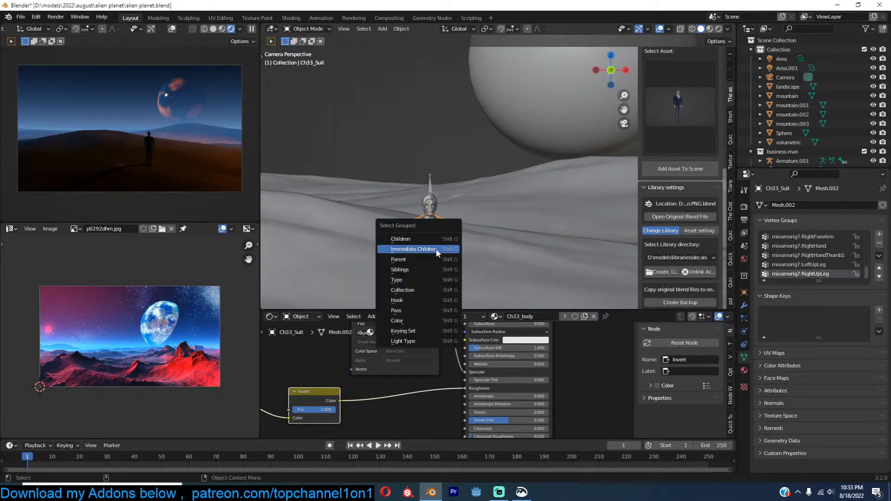
click(424, 280)
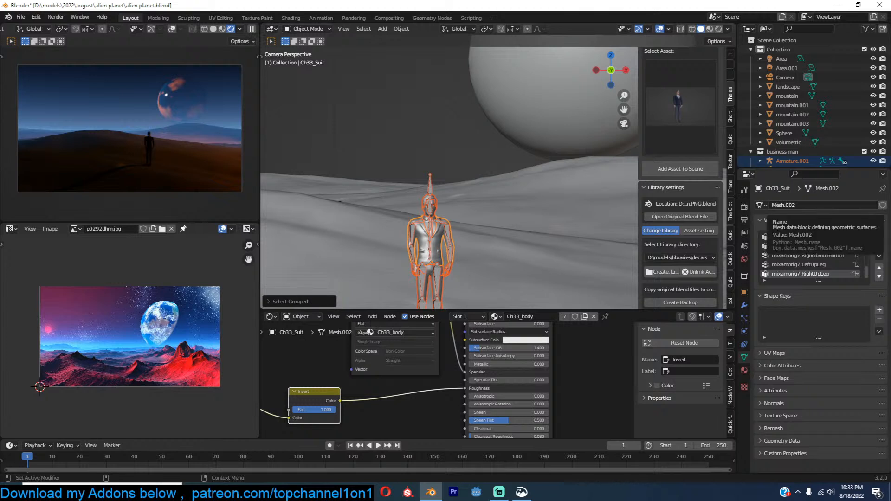
shift+middle_drag(440, 220, 442, 192)
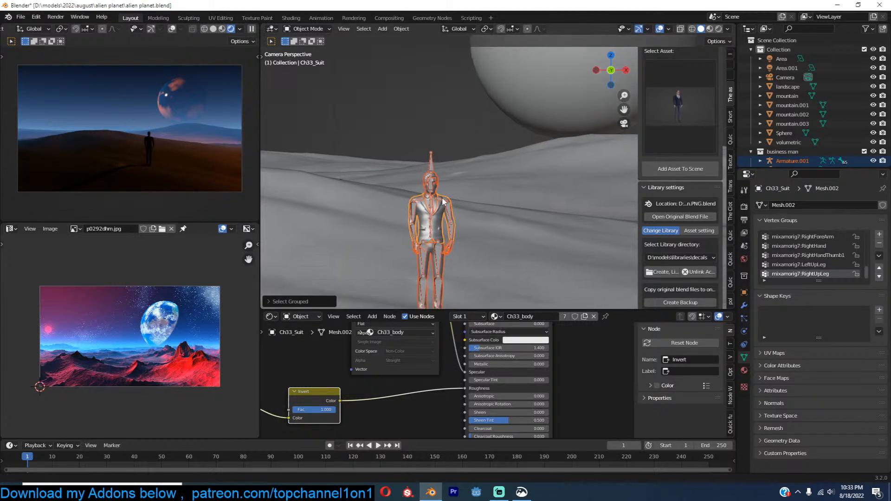
shift+click(432, 147)
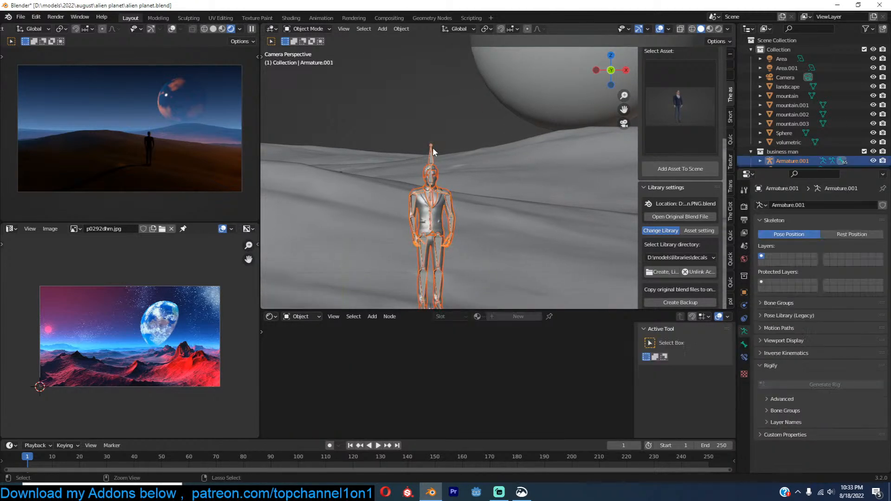
key(ctrl+p)
click(438, 150)
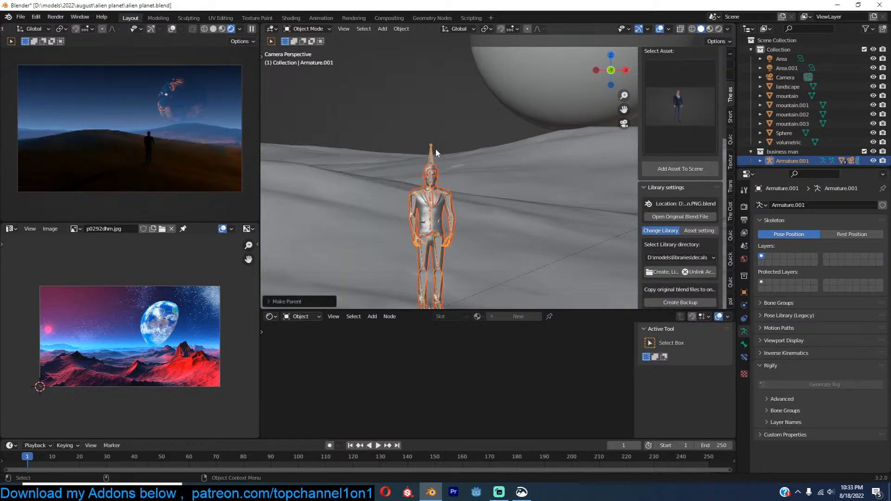
Step: Rotate the man 180° about Z and delete the extra camera that came with the asset
text(rz180)
click(431, 148)
scroll(431, 148, down, 5)
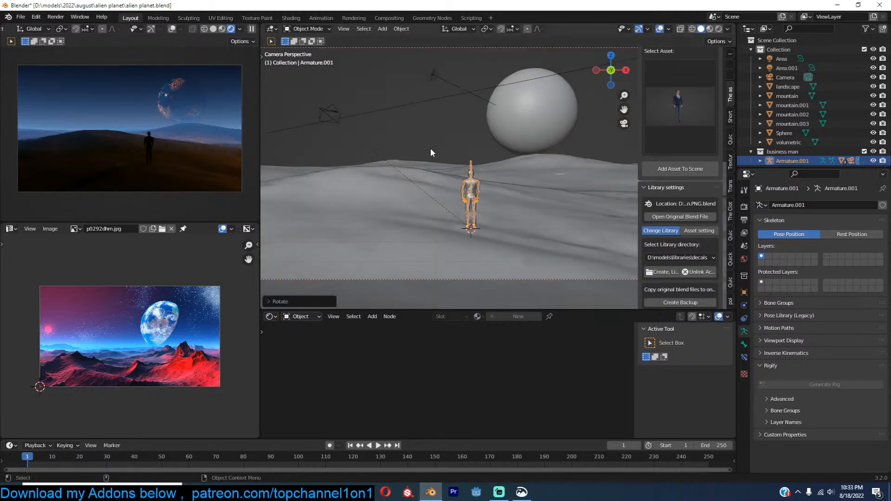
click(335, 109)
key(x)
click(338, 113)
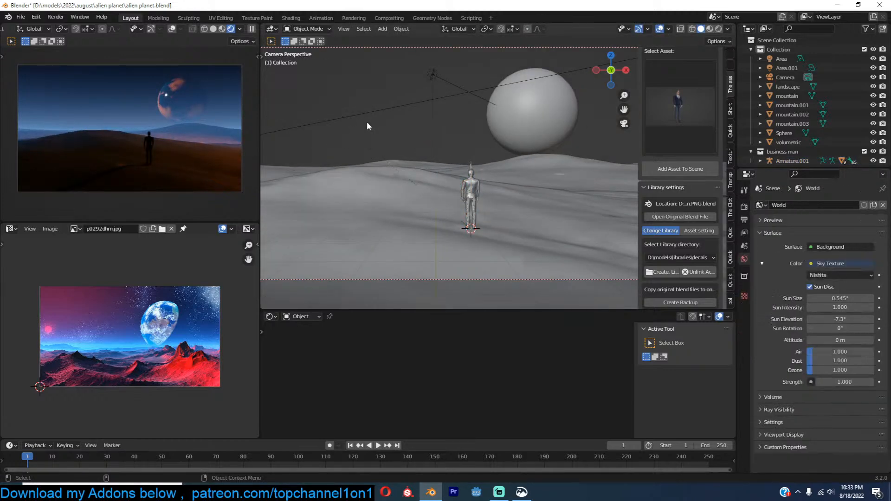
Step: Fine-tune the man's facing direction about the Z axis and save the file
scroll(504, 189, up, 5)
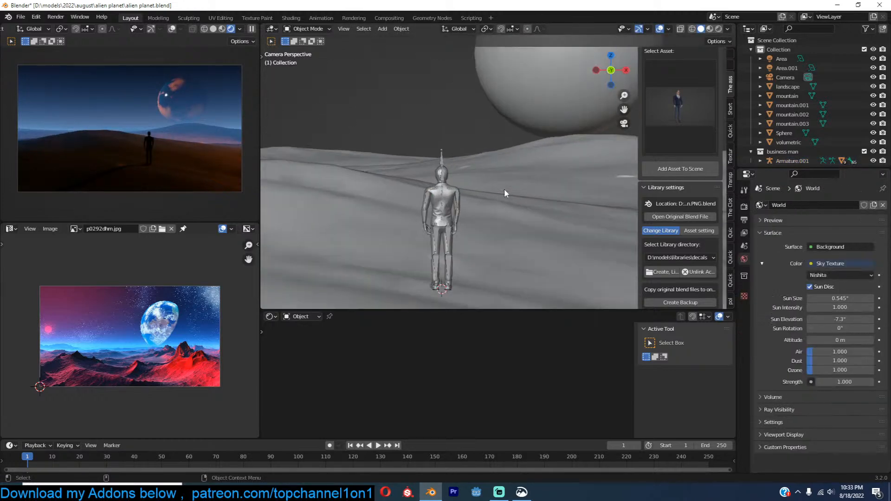
click(441, 149)
key(r)
key(z)
click(515, 186)
click(497, 129)
key(ctrl+s)
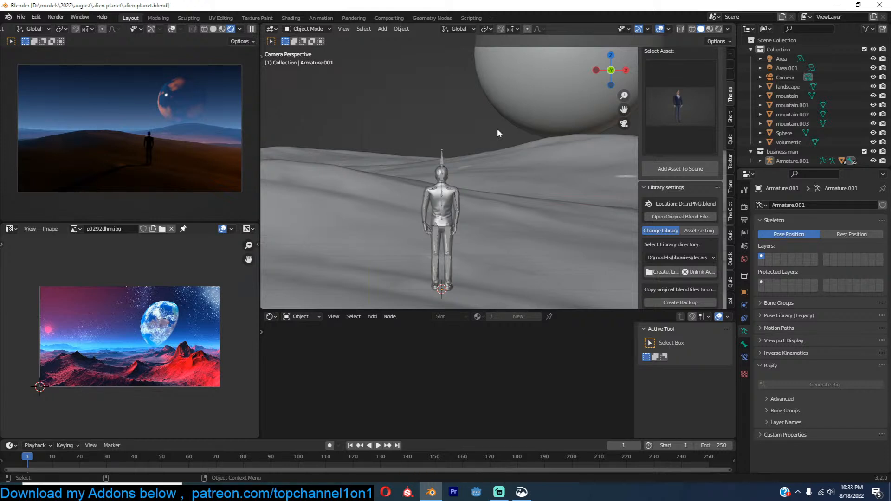
shift+middle_drag(545, 128, 478, 209)
key(ctrl+s)
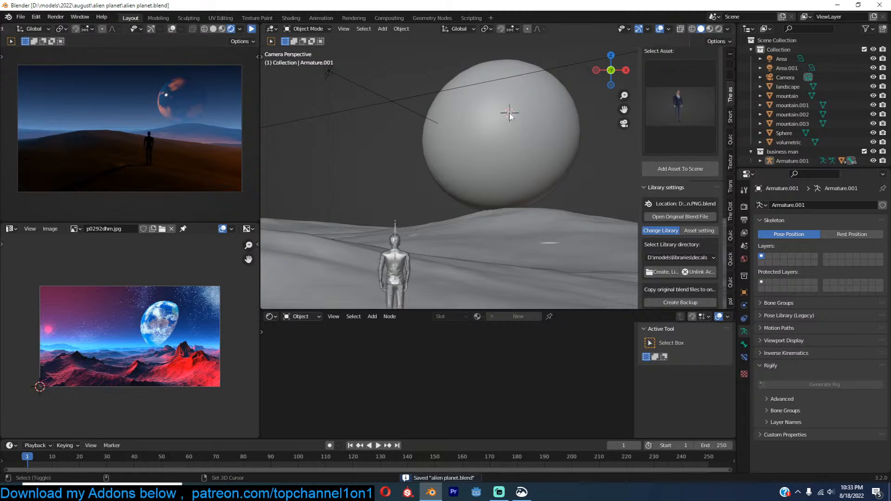
Step: Add a mesh circle at the planet and scale it up until it surrounds the sphere
key(shift+a)
mouse_move(522, 36)
click(552, 54)
key(s)
click(513, 141)
key(s)
click(571, 123)
Step: Reposition the circle and freely rotate it so it crosses the planet diagonally like a tilted ring
key(g)
click(555, 141)
key(r)
key(r)
click(570, 106)
key(g)
right_click(573, 110)
Step: Fill the circle with a face, unwrap its UVs, and return to Object Mode
key(Tab)
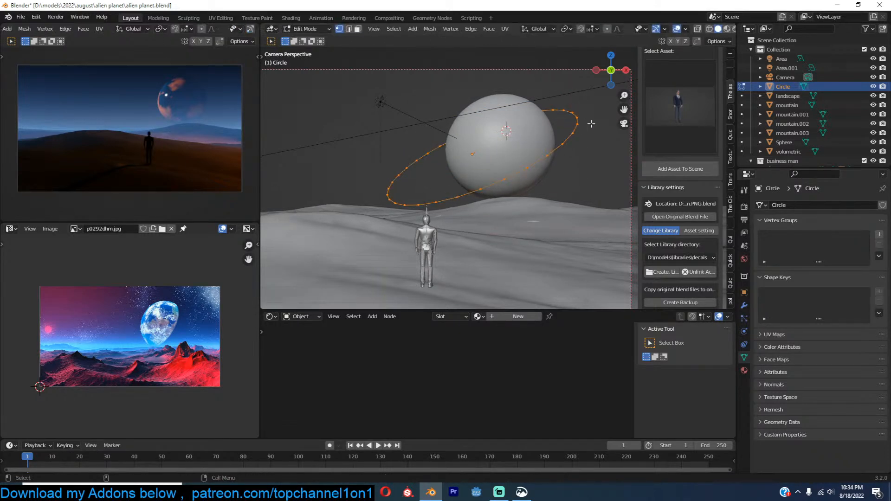
key(f)
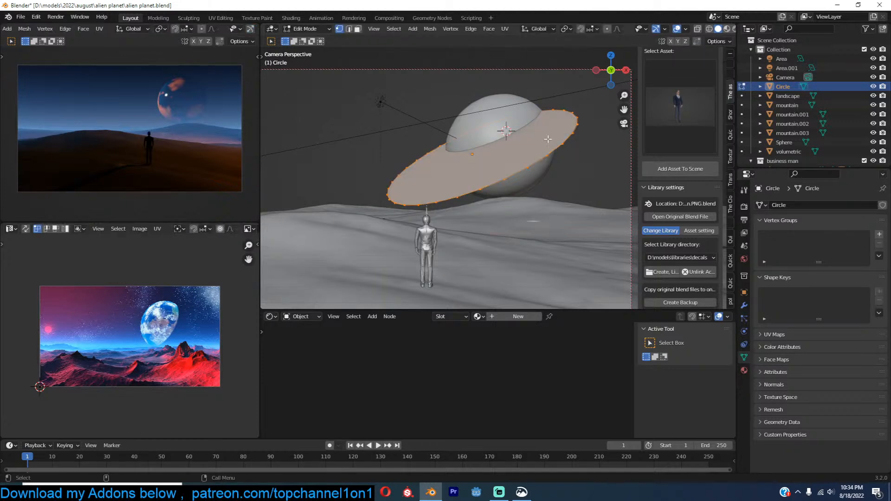
key(u)
click(528, 93)
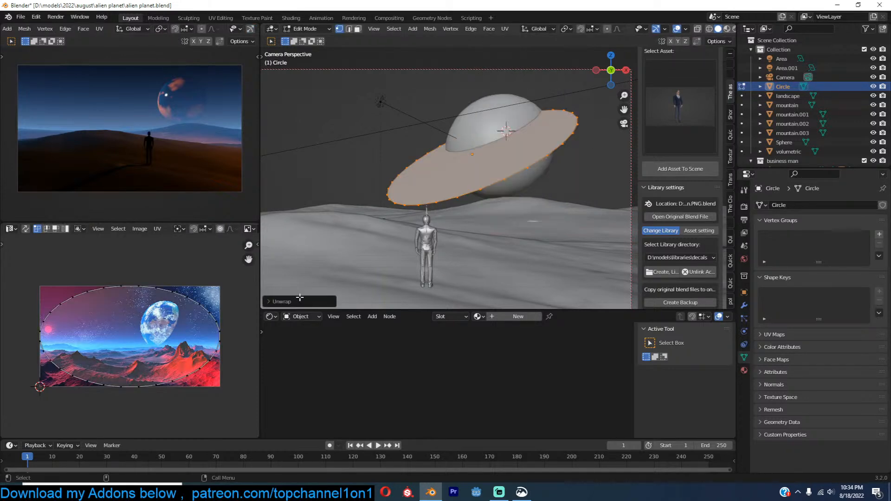
key(Tab)
Step: Give the disc a new material, remove its Principled BSDF node, and save the file
click(519, 317)
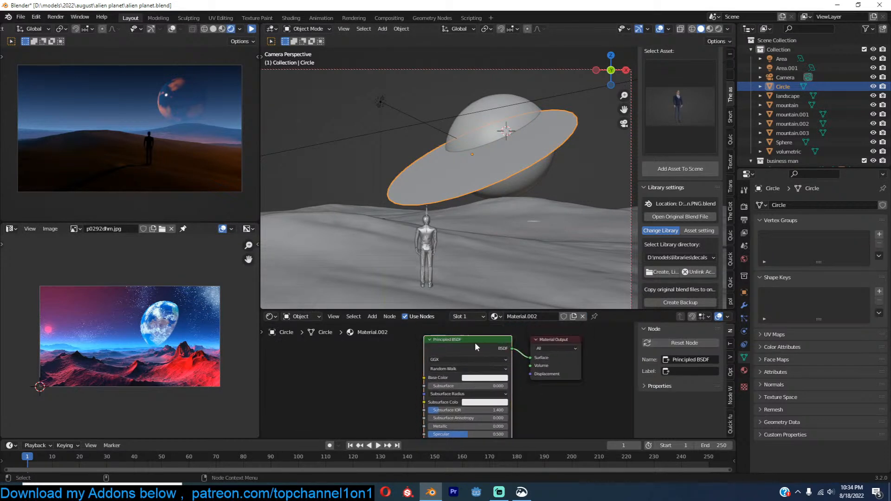
key(x)
key(ctrl+s)
Step: Add a Gradient Texture node to the disc's material and preview its output in the resumed render view
key(shift+a)
mouse_move(413, 409)
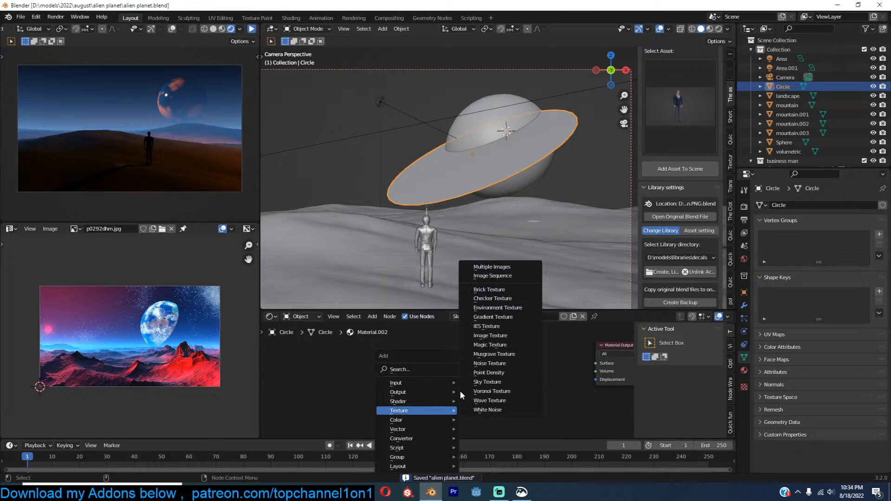
click(487, 324)
click(374, 352)
ctrl+shift+click(403, 357)
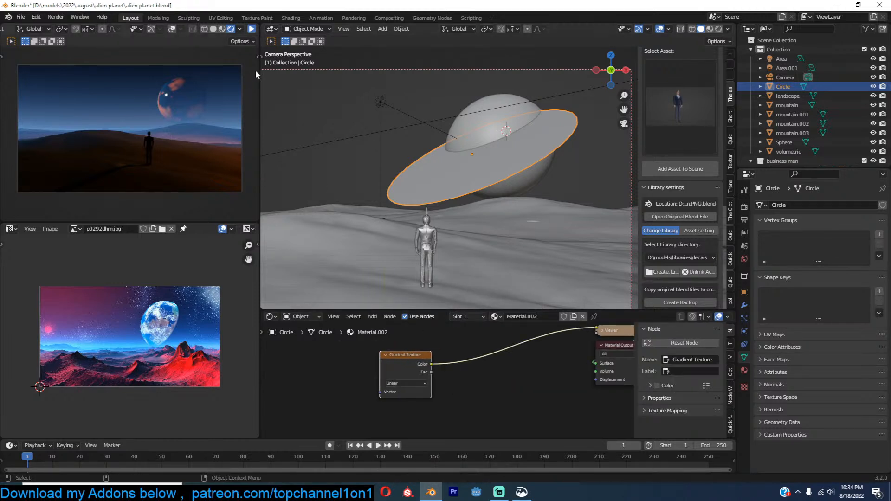
click(252, 29)
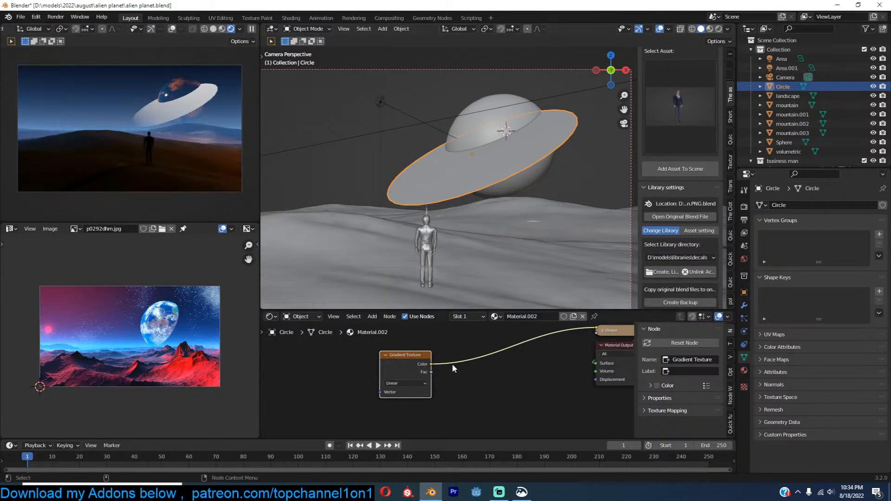
middle_drag(452, 364, 464, 359)
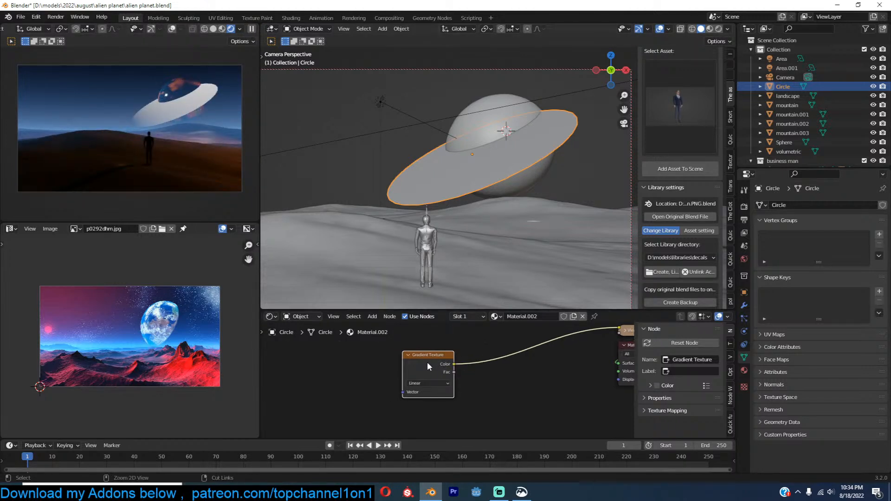
Step: Add Texture Coordinate and Mapping nodes to the Gradient Texture, set its type to Spherical, and save the file
key(ctrl+t)
middle_drag(366, 383, 450, 393)
drag(355, 376, 381, 366)
click(511, 394)
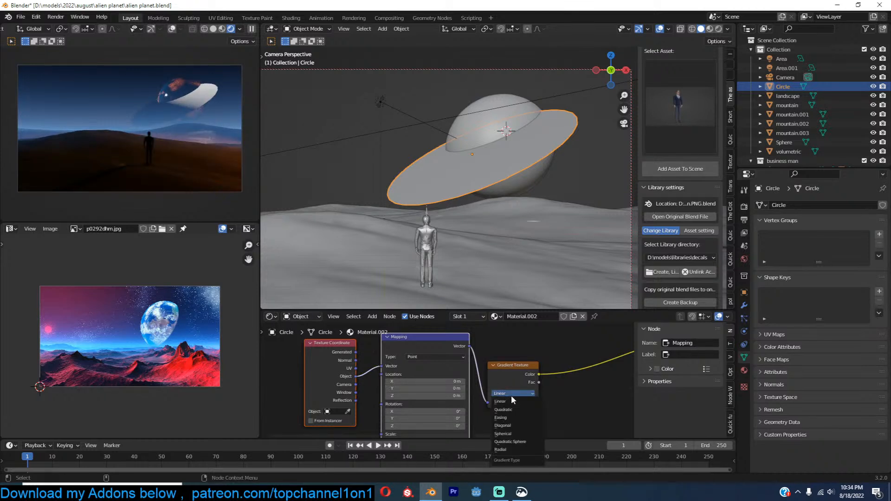
click(510, 433)
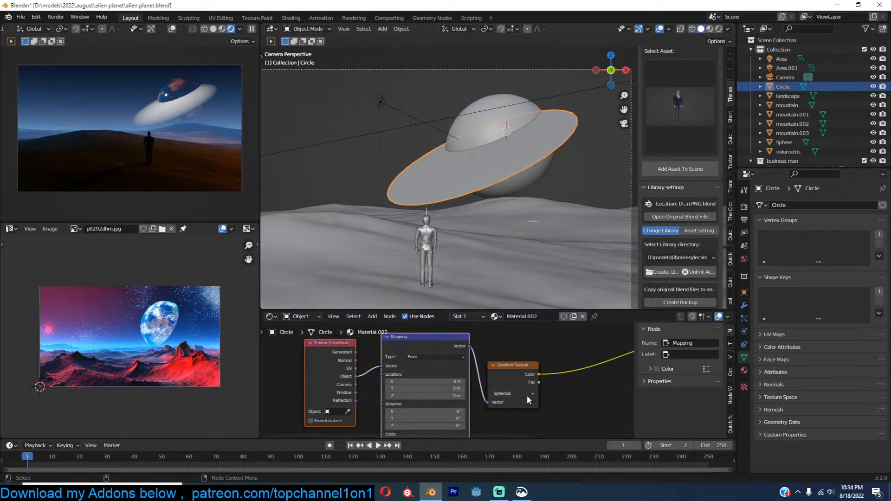
drag(533, 439, 313, 441)
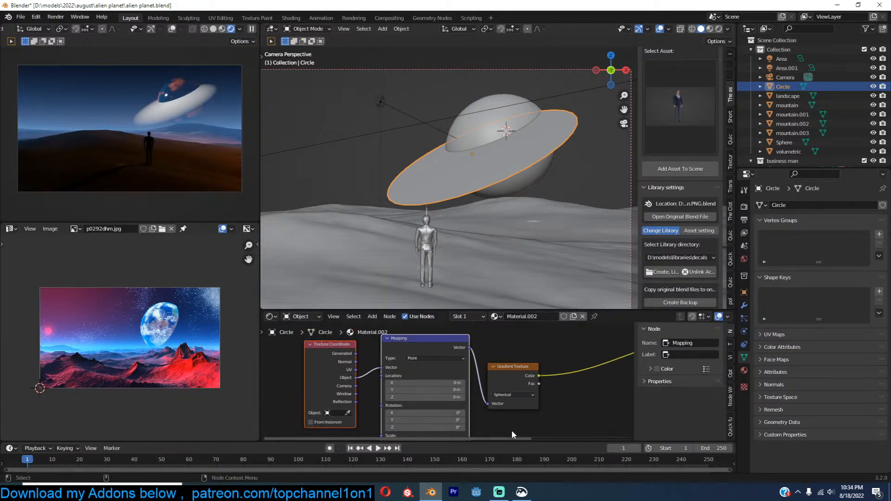
middle_drag(514, 371, 381, 373)
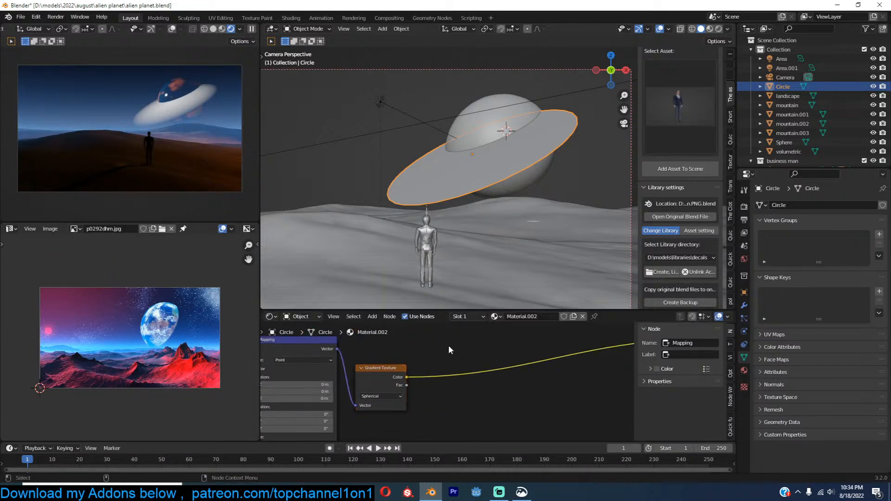
key(ctrl+s)
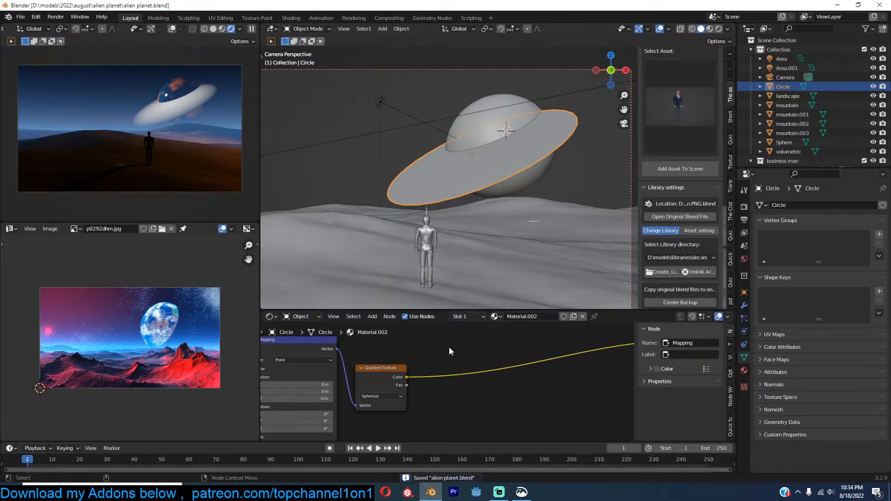
Step: Insert a Math node after the Gradient Texture, set its operation to Modulo and its value to 0.260
scroll(430, 371, down, 1)
middle_drag(474, 372, 435, 365)
key(shift+a)
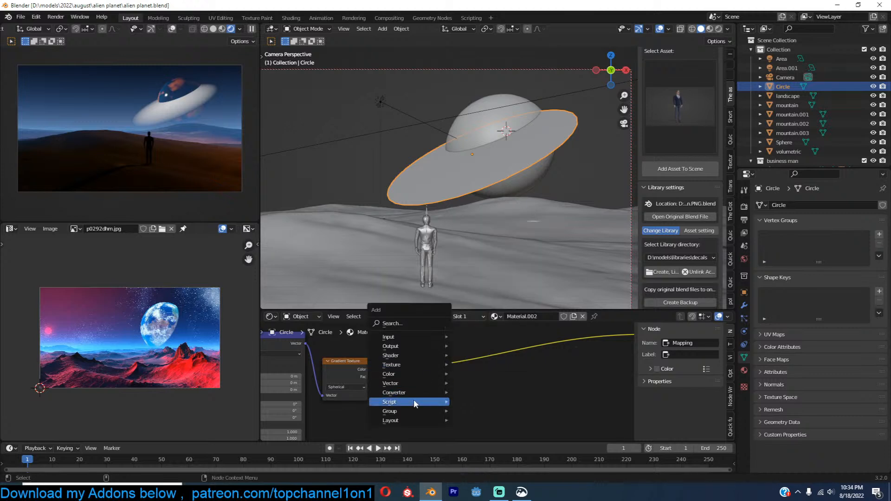
mouse_move(419, 393)
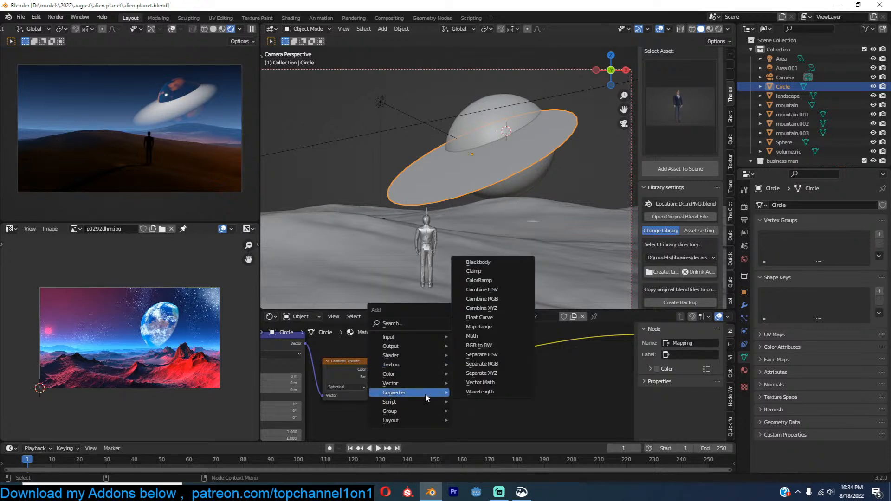
click(471, 335)
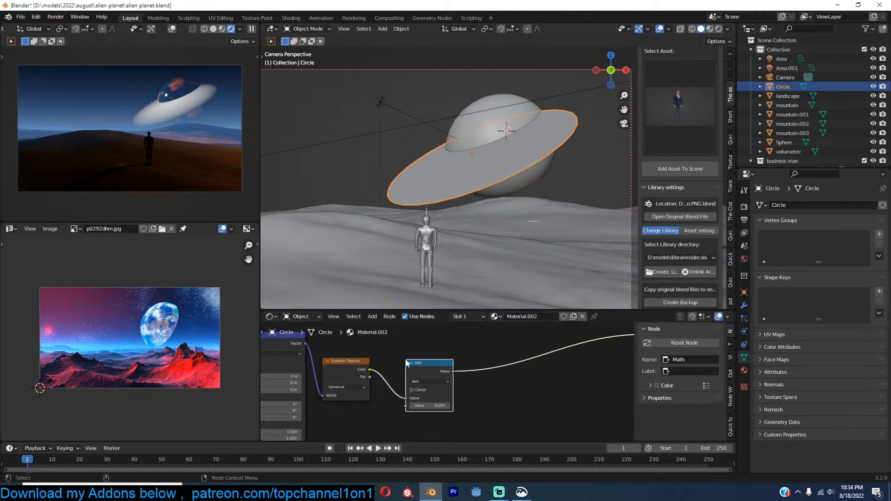
click(422, 386)
click(428, 381)
click(553, 330)
mouse_move(426, 409)
mouse_down()
mouse_move(478, 409)
mouse_move(409, 409)
mouse_up()
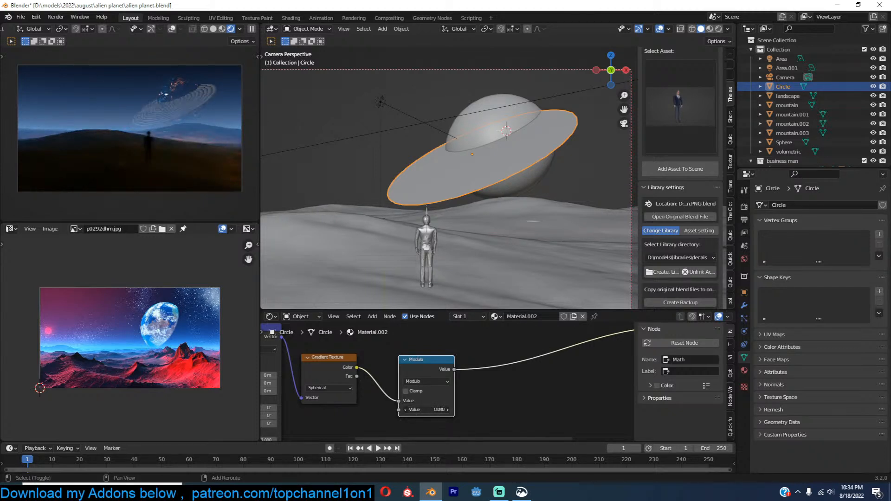
drag(443, 369, 489, 359)
Step: Add a Noise Texture node below the Modulo node and save the file
middle_drag(448, 391, 429, 371)
scroll(422, 373, down, 3)
key(shift+a)
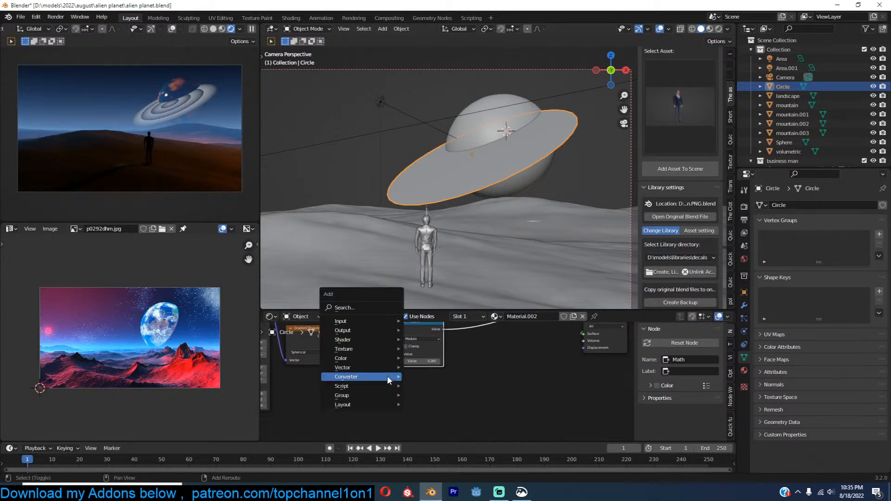
mouse_move(361, 348)
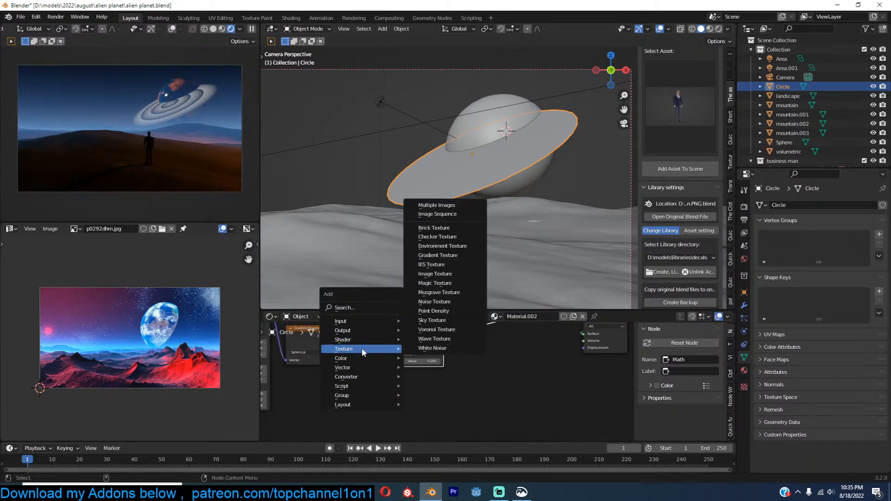
click(435, 301)
click(336, 386)
scroll(349, 376, down, 1)
drag(417, 339, 366, 334)
scroll(386, 377, up, 1)
key(ctrl+s)
drag(350, 401, 372, 386)
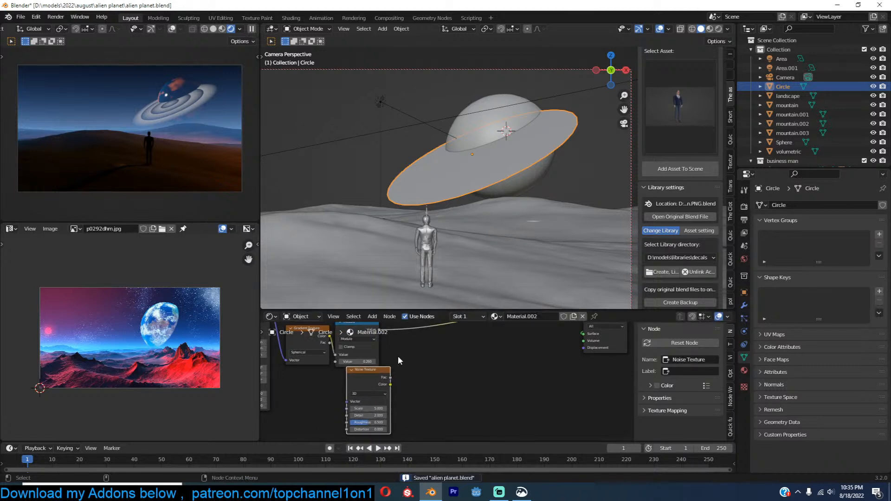
middle_drag(397, 355, 396, 358)
Step: Combine the Modulo and Noise Texture outputs in a Mix node set to Multiply with a factor of 0.667
key(shift+a)
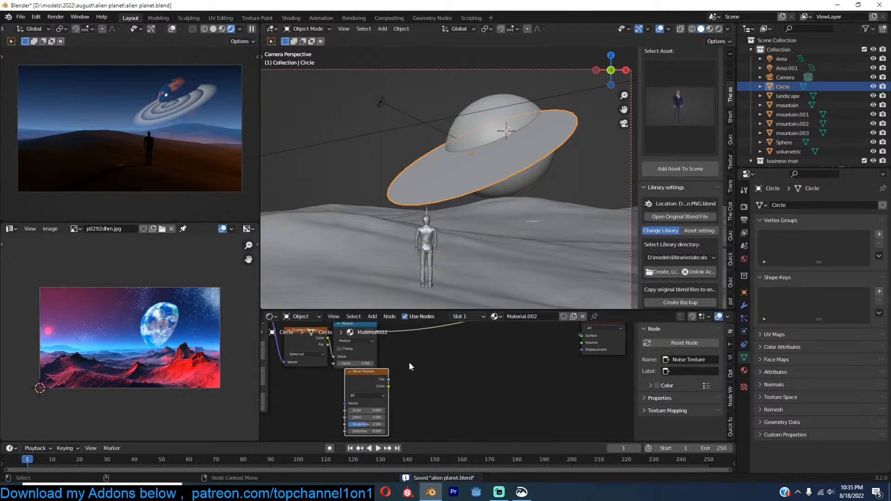
ctrl+shift+right_drag(387, 376, 381, 342)
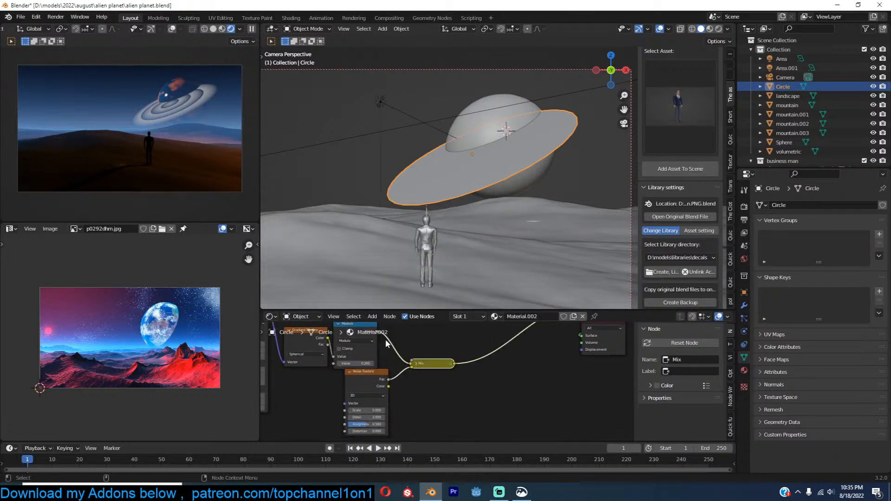
click(415, 364)
drag(430, 360, 459, 341)
click(461, 345)
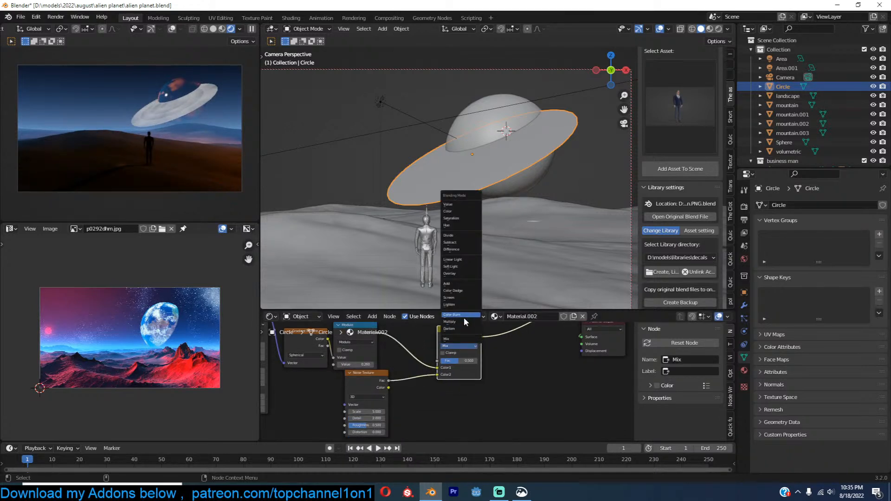
click(460, 322)
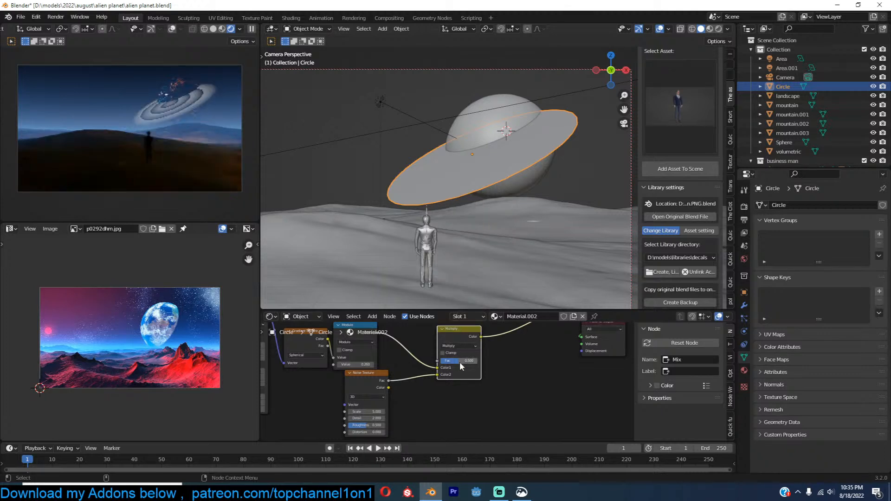
scroll(457, 366, up, 1)
drag(461, 355, 470, 355)
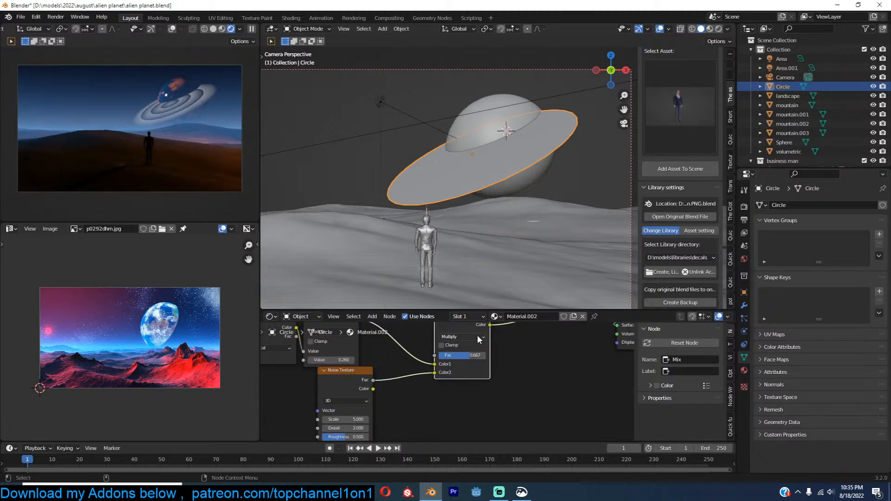
Step: Change the Mix node's blending mode to Color Burn and set its factor to 0.258
click(477, 338)
click(461, 296)
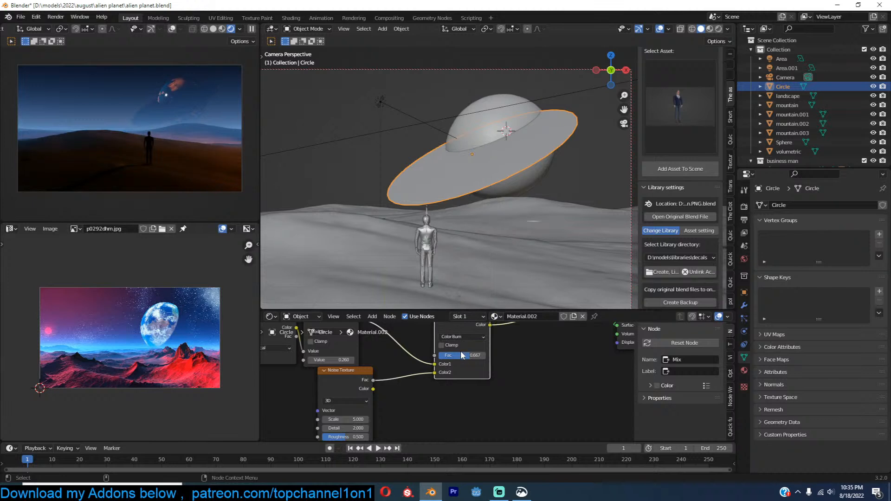
mouse_move(470, 355)
mouse_down()
mouse_move(482, 356)
mouse_move(445, 355)
mouse_move(453, 356)
mouse_up()
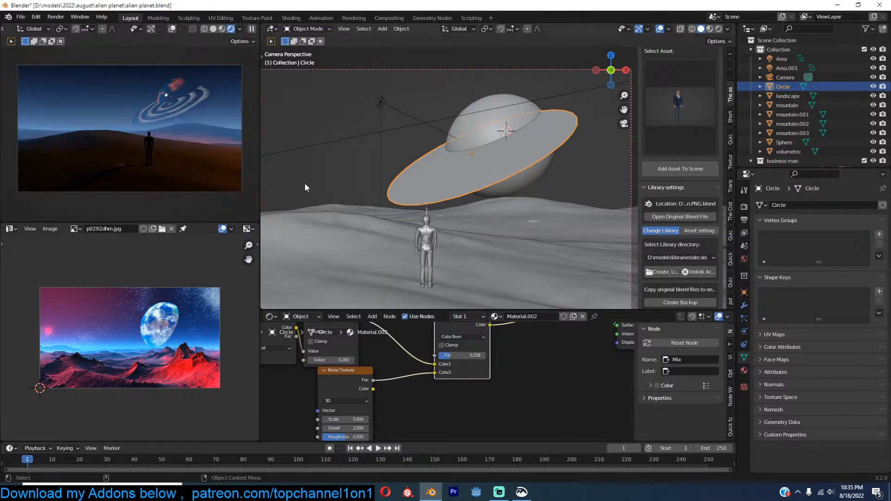
middle_drag(421, 358, 421, 379)
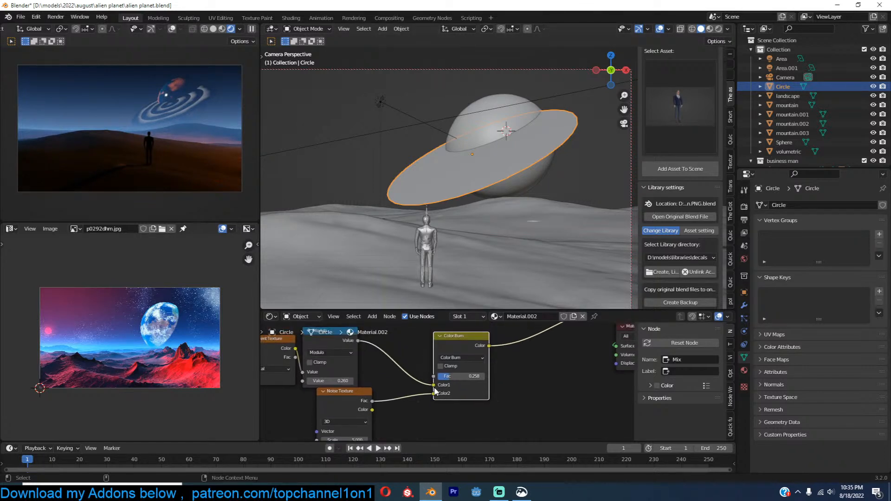
Step: Shift the Noise Texture node aside and add a Wave Texture node below the Color Burn node
middle_drag(364, 397, 388, 383)
drag(371, 388, 351, 388)
middle_drag(370, 404, 423, 379)
scroll(456, 382, down, 1)
key(shift+a)
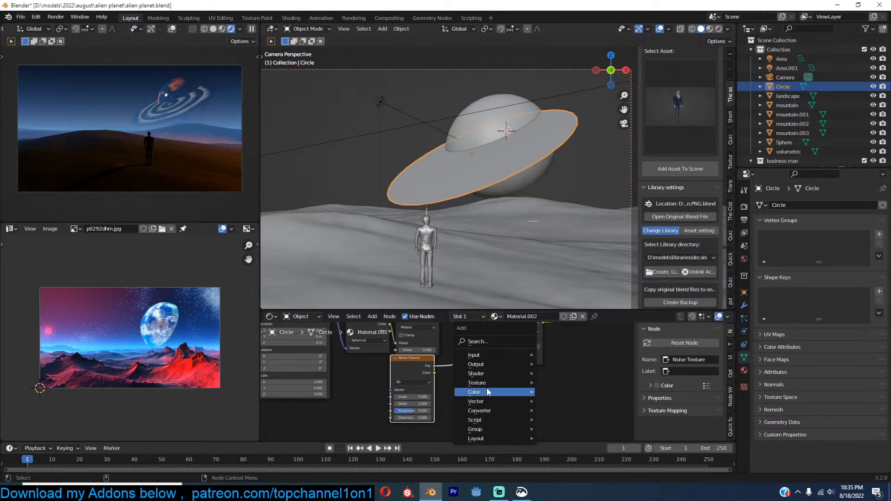
mouse_move(488, 381)
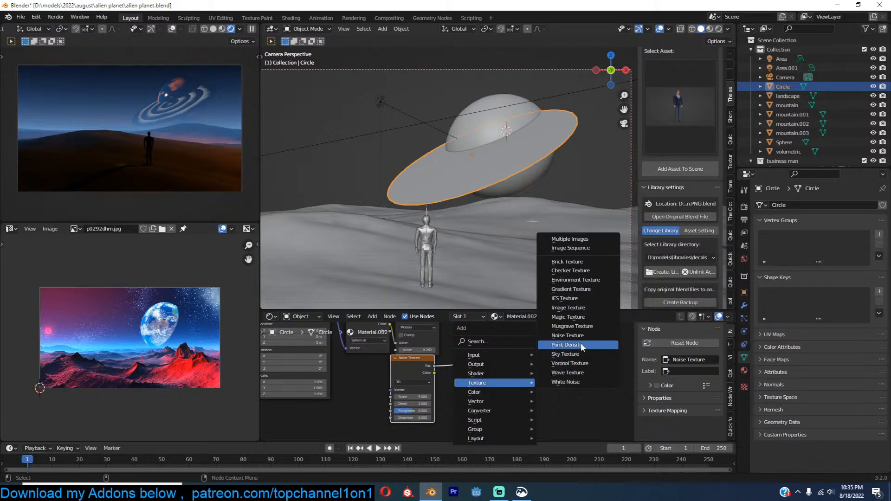
click(575, 371)
click(527, 376)
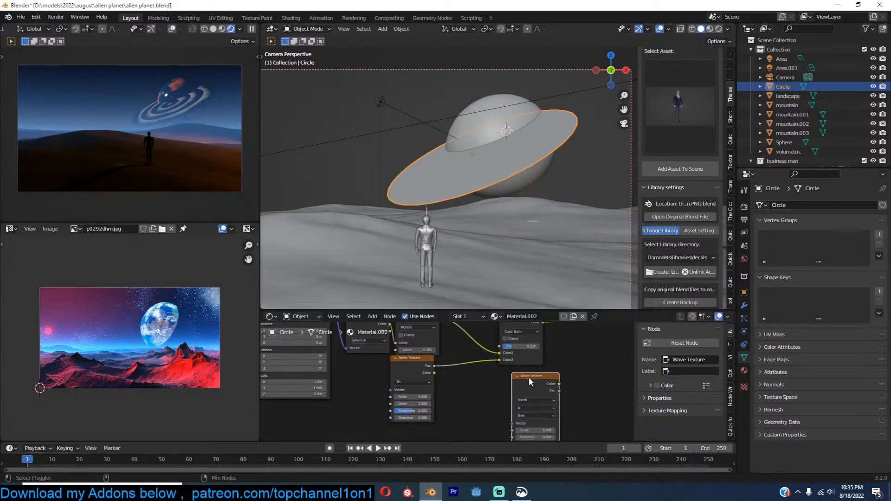
Step: Preview the Wave Texture on the disc and set it to Rings with a Spherical direction
scroll(528, 376, up, 3)
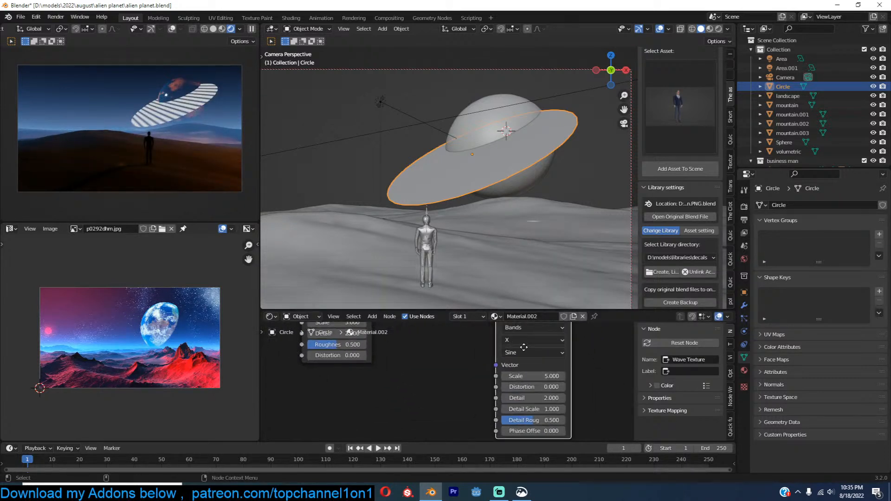
middle_drag(524, 346, 513, 355)
click(513, 354)
click(508, 364)
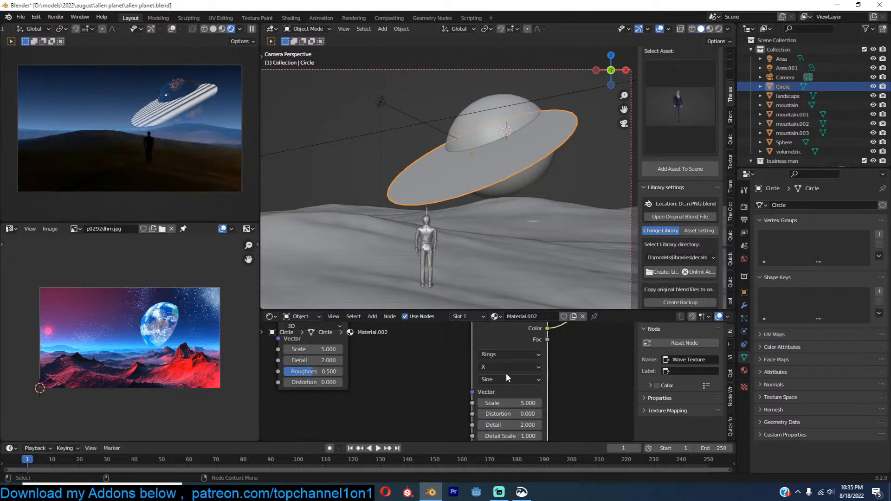
click(521, 369)
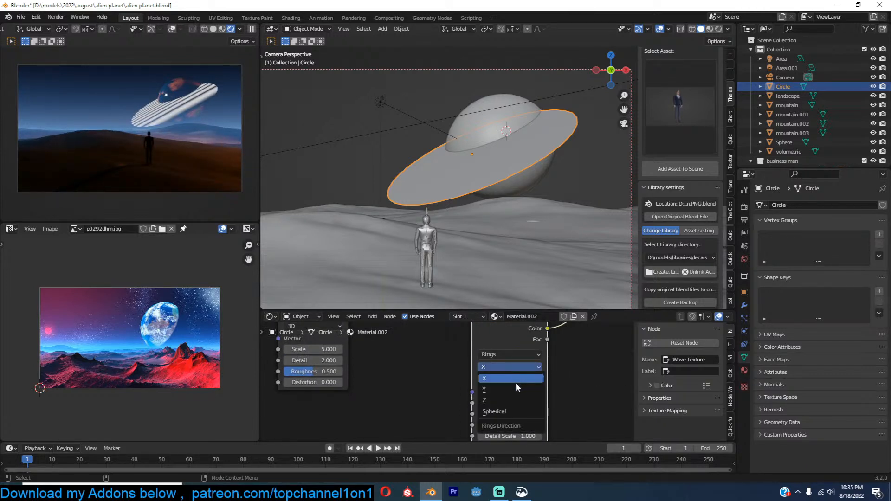
click(513, 409)
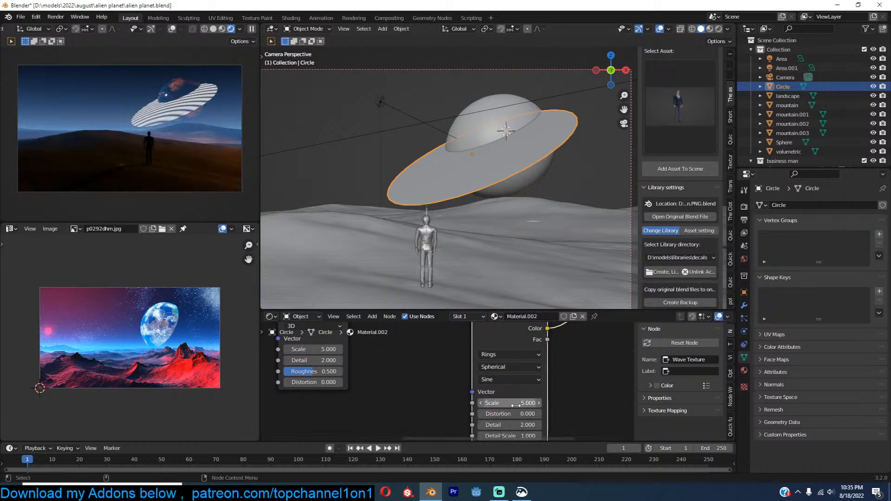
Step: Connect the Mapping node's Vector output to the Wave Texture's Vector input
scroll(519, 374, down, 3)
middle_drag(519, 374, 632, 429)
scroll(622, 404, down, 2)
drag(367, 363, 555, 394)
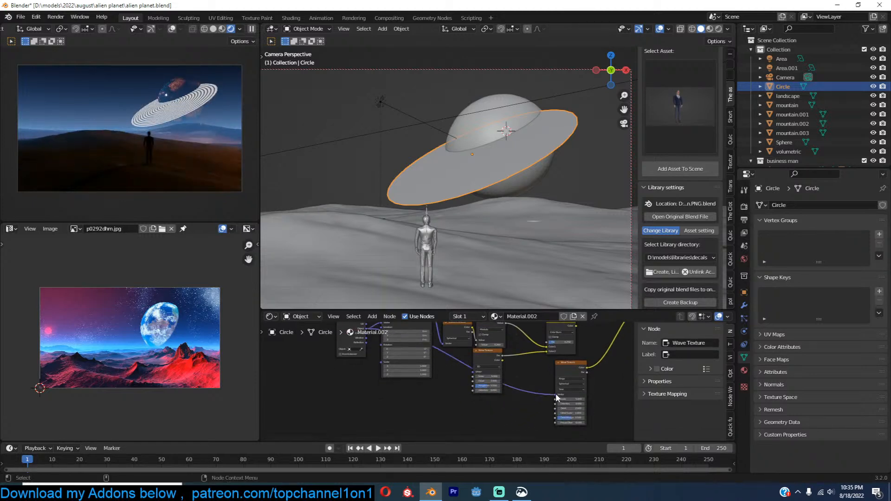
middle_drag(577, 365, 455, 365)
scroll(502, 408, up, 6)
scroll(525, 410, up, 1)
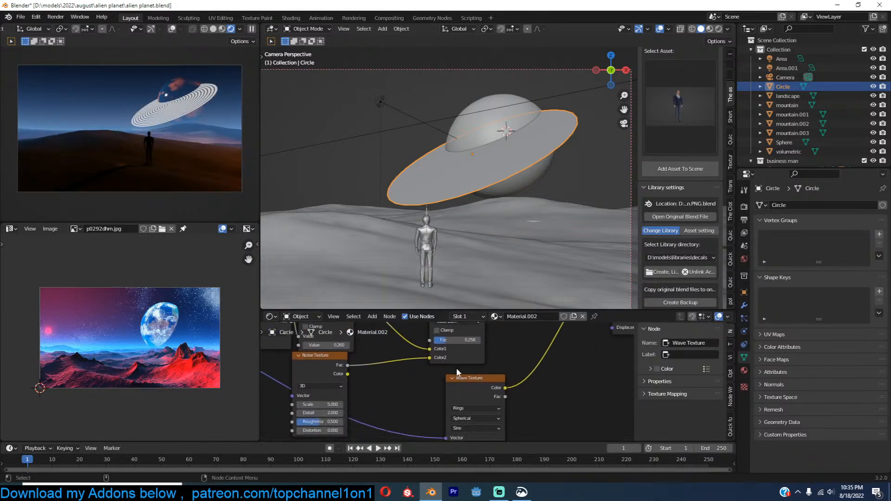
Step: Raise the Wave Texture's distortion to 16.4 and set its scale to 1
scroll(473, 399, down, 3)
middle_drag(477, 399, 460, 358)
scroll(464, 392, up, 7)
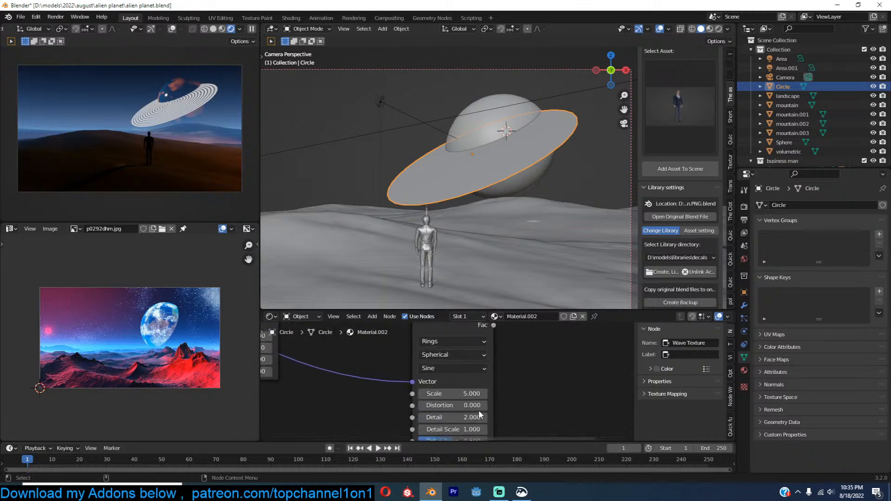
middle_drag(478, 410, 506, 369)
drag(498, 366, 550, 365)
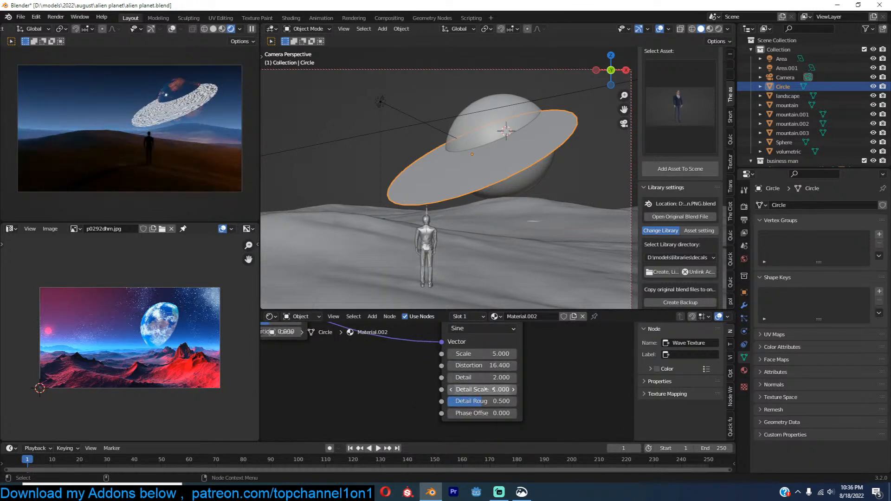
click(496, 354)
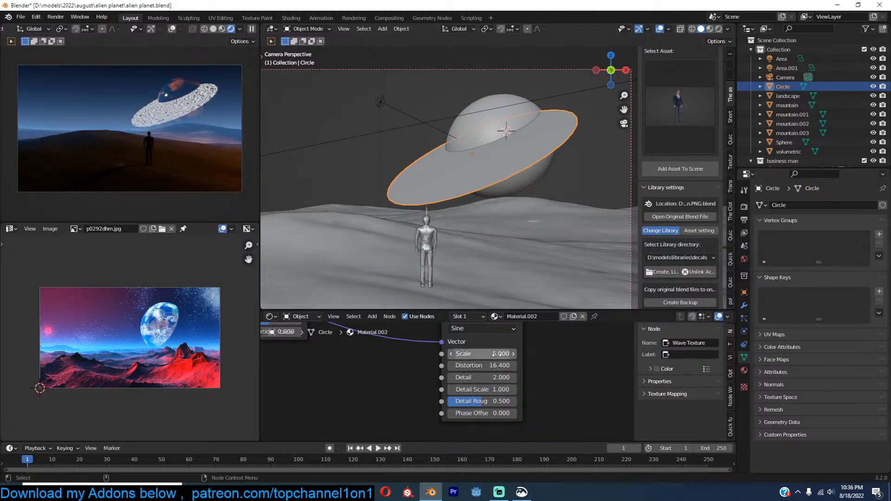
text(1)
key(Return)
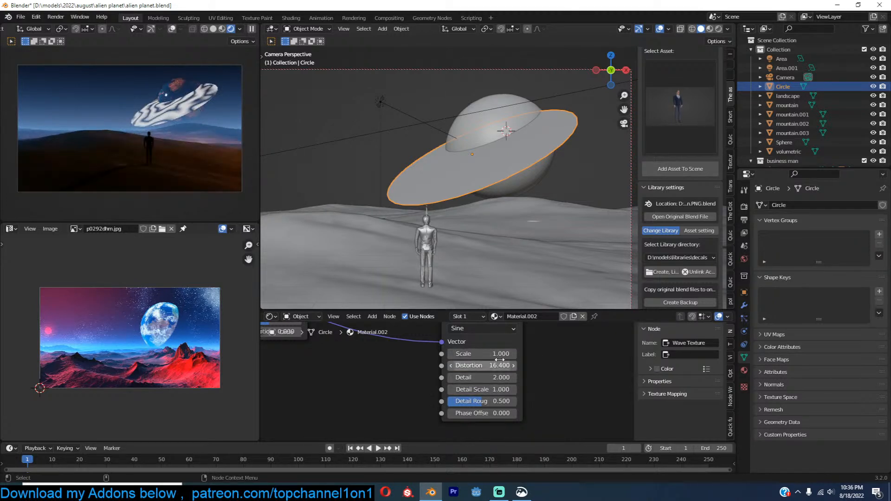
Step: Set the Wave Texture's distortion to 2
drag(497, 367, 491, 367)
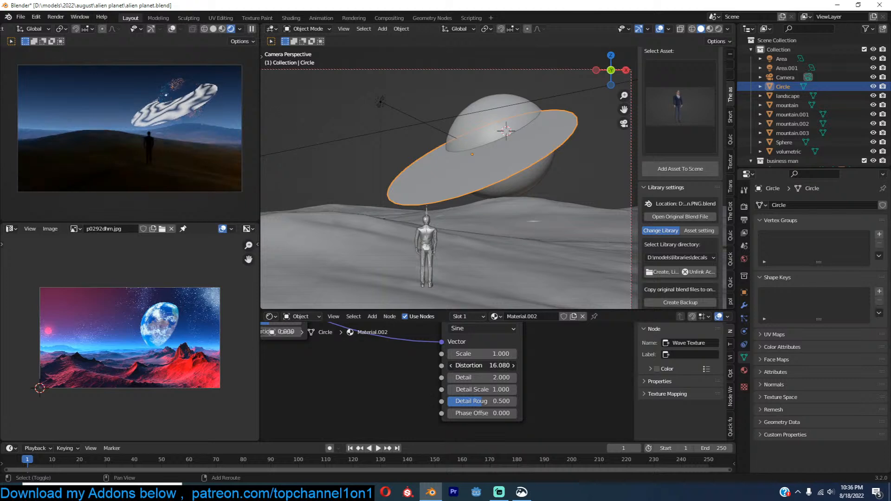
click(493, 365)
text(2)
key(Return)
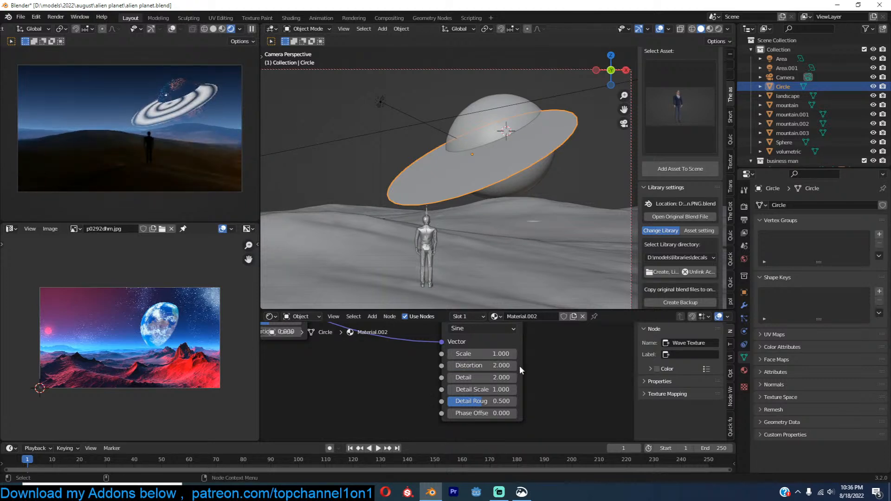
Step: Rearrange the texture nodes in the disc's material, separating the Noise Texture from the Wave Texture
scroll(452, 332, down, 4)
middle_drag(447, 334, 450, 362)
scroll(446, 300, down, 2)
scroll(447, 362, down, 4)
drag(364, 332, 476, 370)
click(431, 348)
drag(479, 335, 364, 354)
key(x)
middle_drag(405, 370, 434, 340)
drag(420, 344, 391, 386)
Step: Set the Wave Texture's detail to 4.3
scroll(430, 390, up, 4)
middle_drag(430, 390, 405, 379)
scroll(413, 363, up, 4)
scroll(418, 369, up, 2)
drag(496, 380, 550, 380)
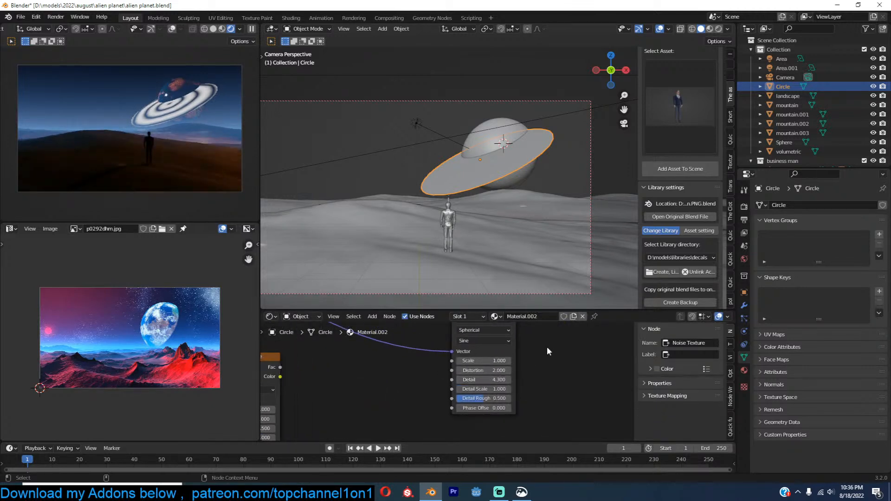
Step: Insert a ColorRamp node between the Wave Texture's Color output and the Viewer
middle_drag(547, 346, 530, 389)
scroll(529, 391, down, 1)
drag(482, 356, 430, 366)
scroll(449, 339, down, 4)
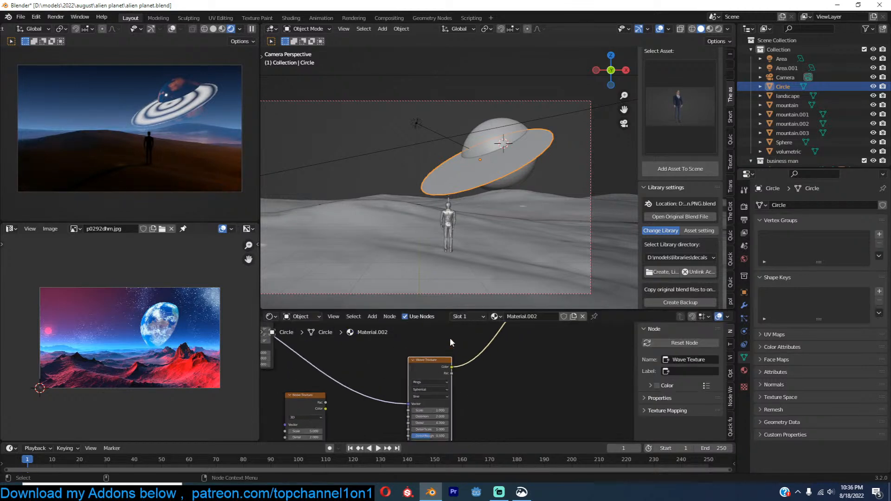
middle_drag(449, 339, 438, 384)
drag(416, 408, 365, 353)
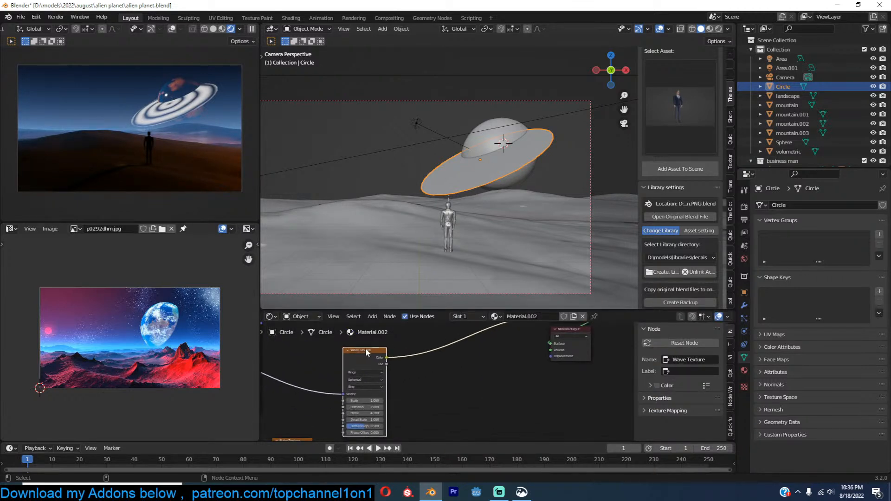
scroll(365, 348, down, 4)
middle_drag(366, 348, 367, 375)
key(shift+a)
mouse_move(386, 387)
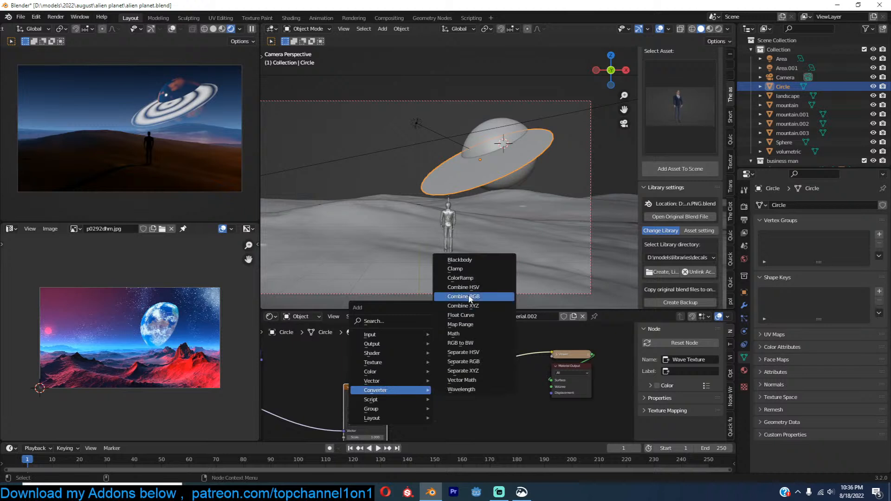
click(470, 280)
click(420, 360)
scroll(420, 360, up, 2)
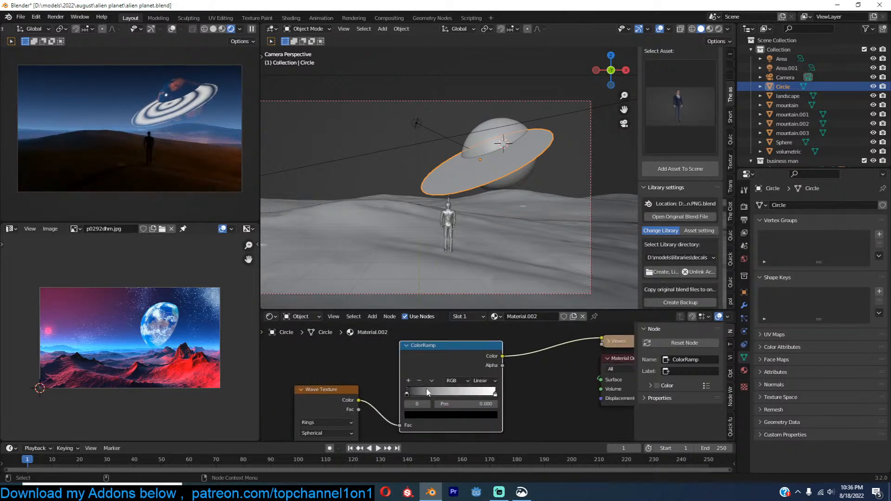
Step: Move the ColorRamp's black stop to about 0.38 and recolour its white stop light blue
drag(462, 392, 452, 392)
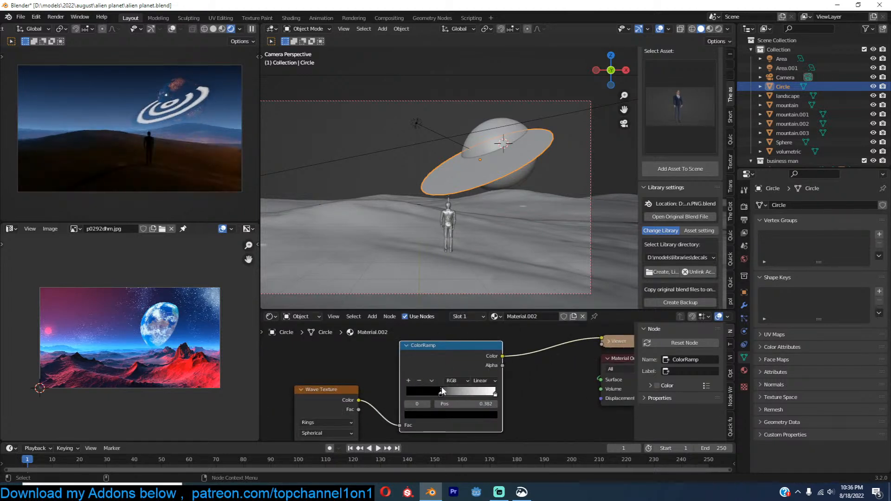
click(494, 392)
click(451, 414)
click(464, 327)
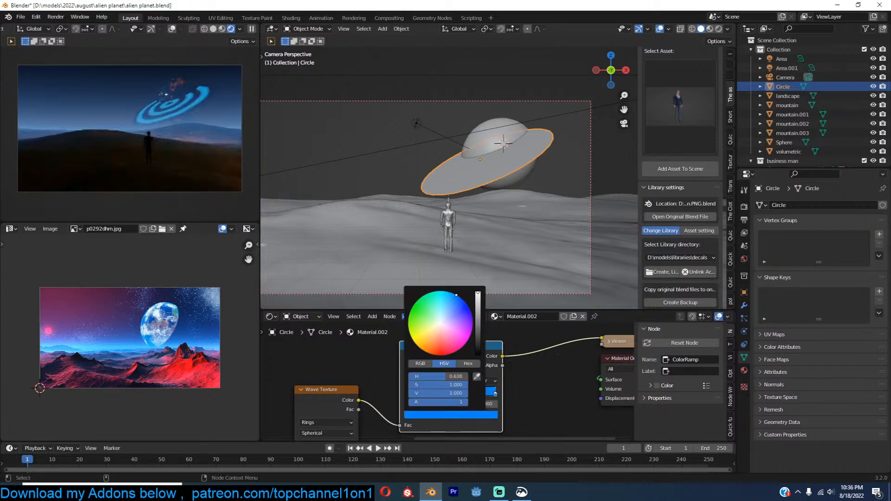
middle_drag(530, 340, 531, 360)
click(490, 389)
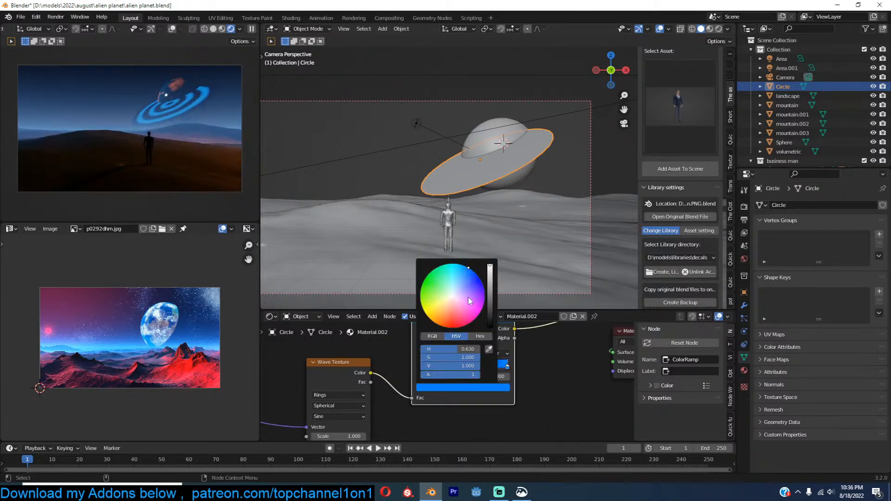
drag(463, 289, 459, 275)
scroll(517, 414, down, 12)
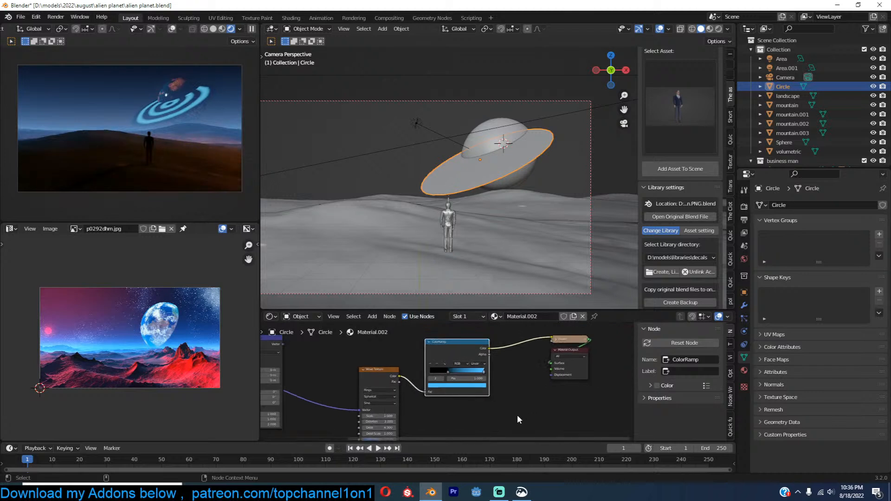
Step: Try mixing the Noise Texture with the ColorRamp, and remove the extra mix and noise nodes
drag(361, 433, 461, 405)
scroll(480, 408, up, 2)
middle_drag(480, 408, 474, 388)
ctrl+shift+right_drag(454, 384, 457, 365)
scroll(494, 369, up, 2)
click(491, 365)
scroll(523, 410, up, 4)
click(449, 390)
click(525, 358)
key(ctrl+x)
click(474, 388)
key(x)
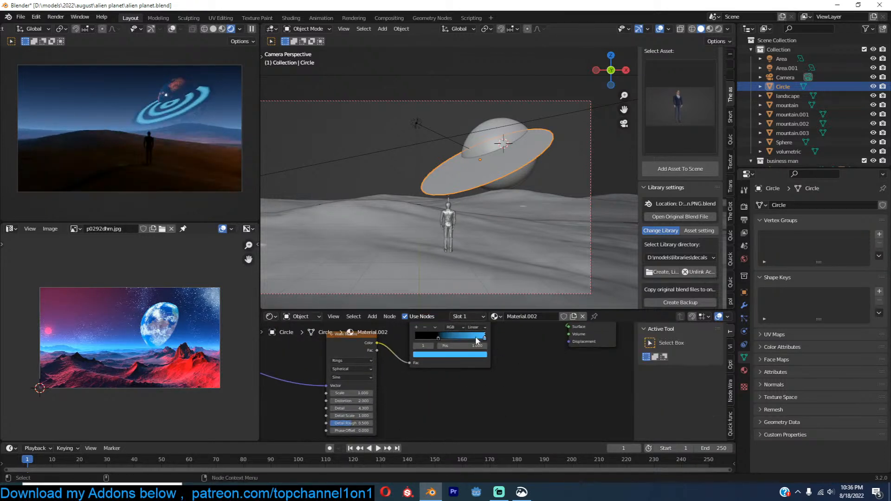
Step: Preview the ColorRamp and delete the disc around the planet from the scene
middle_drag(485, 324, 495, 349)
ctrl+shift+click(496, 339)
ctrl+shift+click(474, 326)
key(x)
click(455, 203)
Step: Search the asset library for "ring" and add the rock ring asset to the scene
scroll(651, 110, up, 5)
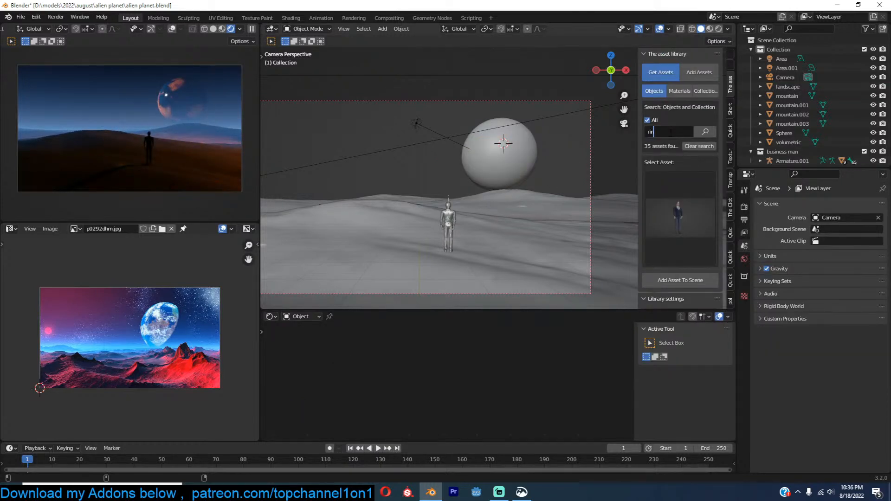
text(g)
key(Return)
click(670, 180)
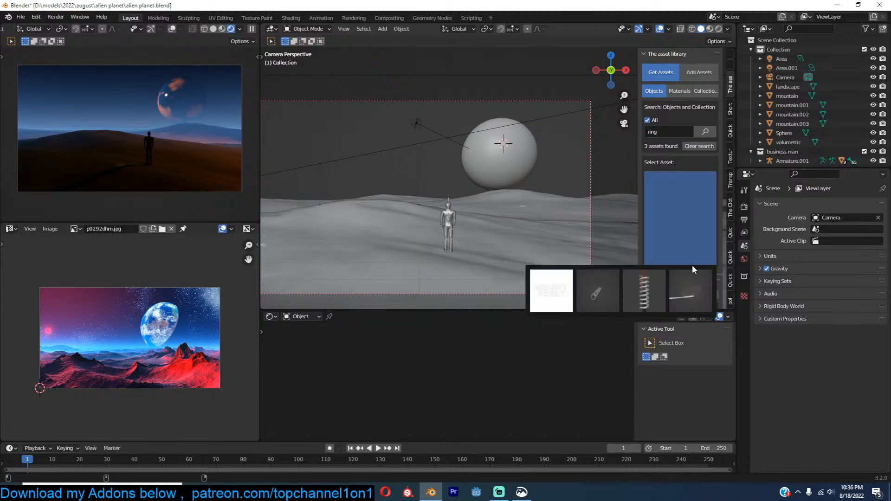
click(691, 278)
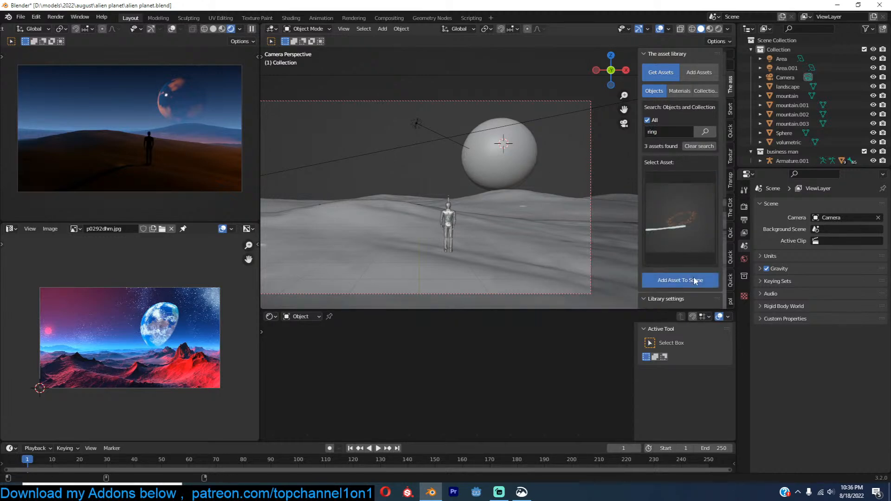
click(693, 277)
Step: Scale the rock ring down to fit around the planet in the camera view
key(s)
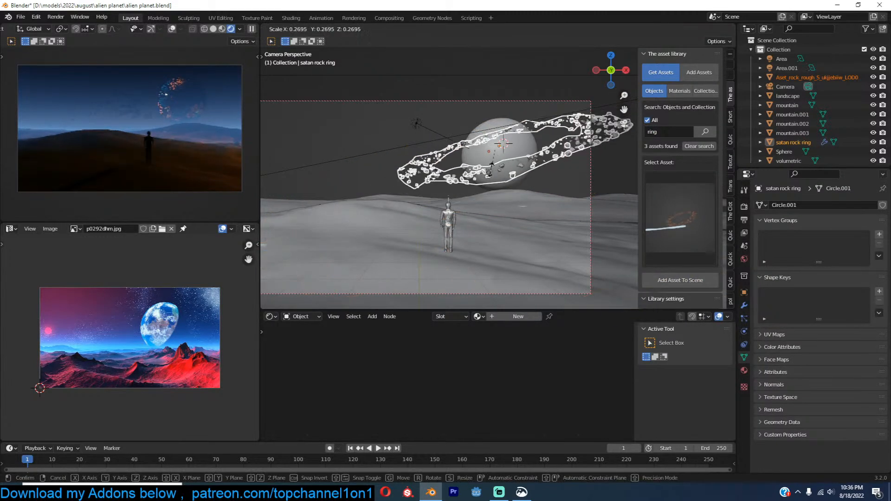
click(533, 180)
key(s)
click(529, 179)
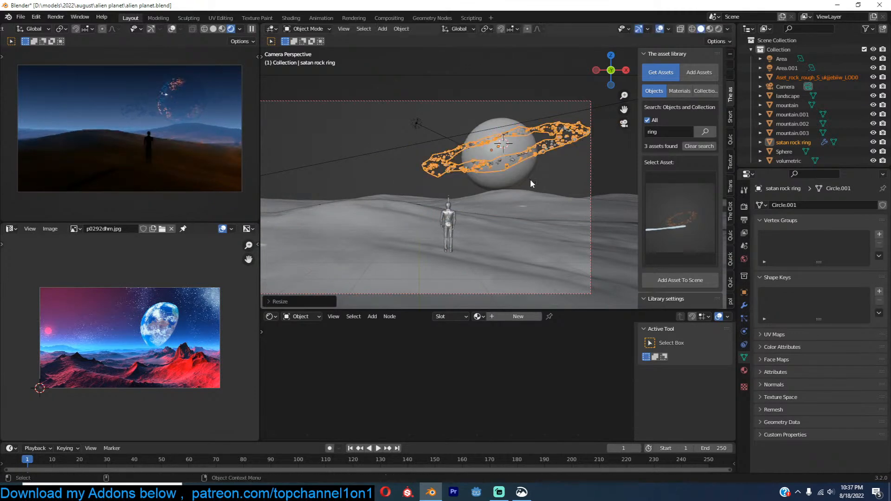
key(s)
click(568, 196)
key(alt+a)
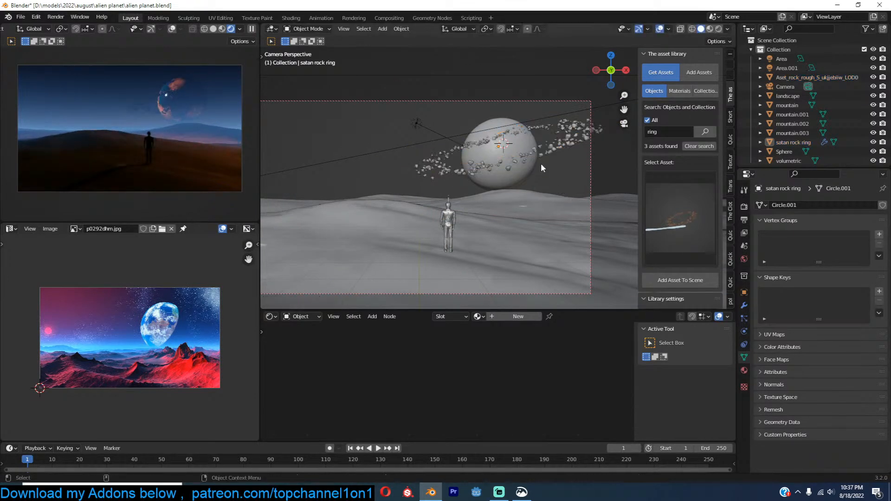
Step: Set the rock ring's particle emission number to 1084
click(533, 168)
click(555, 145)
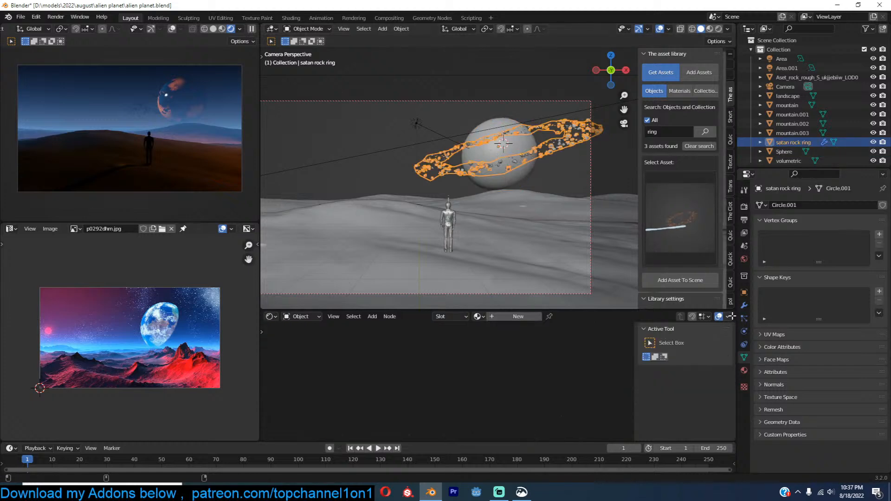
click(743, 305)
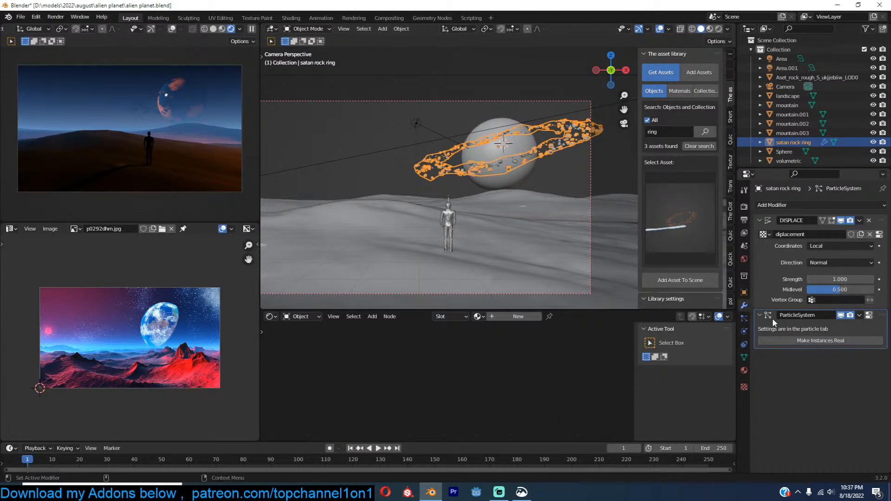
click(744, 318)
drag(839, 297, 864, 296)
key(alt+a)
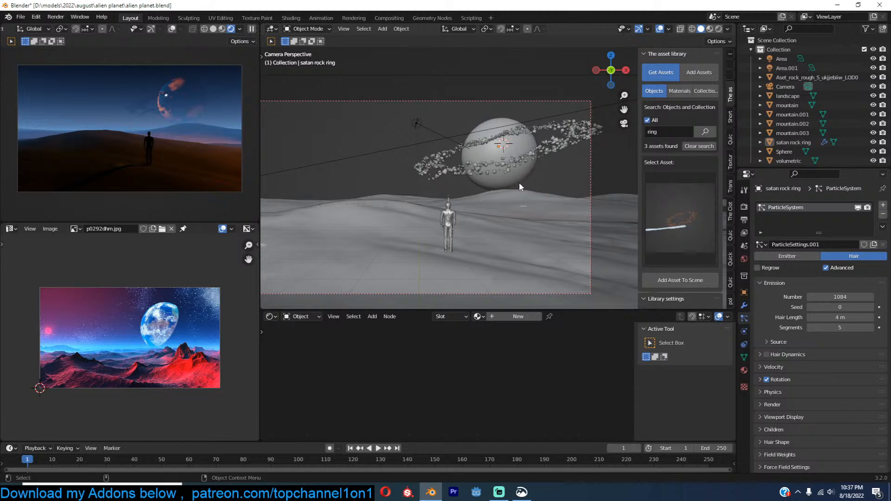
Step: Centre the rock ring on the planet in top view and enlarge it to encircle the sphere
click(513, 160)
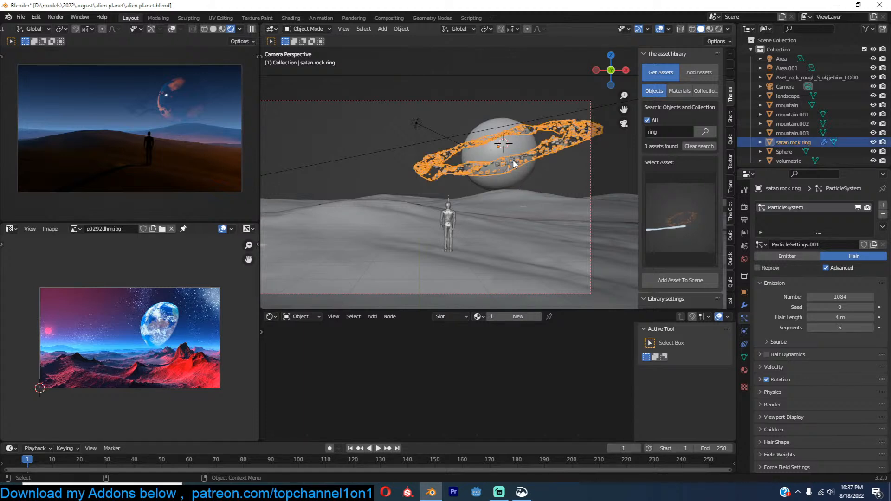
key(KP_7)
key(g)
click(532, 83)
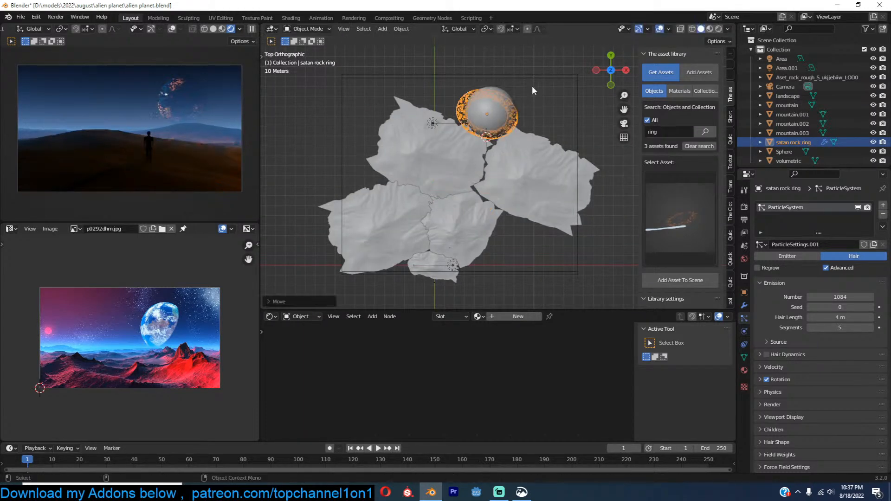
key(s)
click(564, 128)
key(g)
click(559, 114)
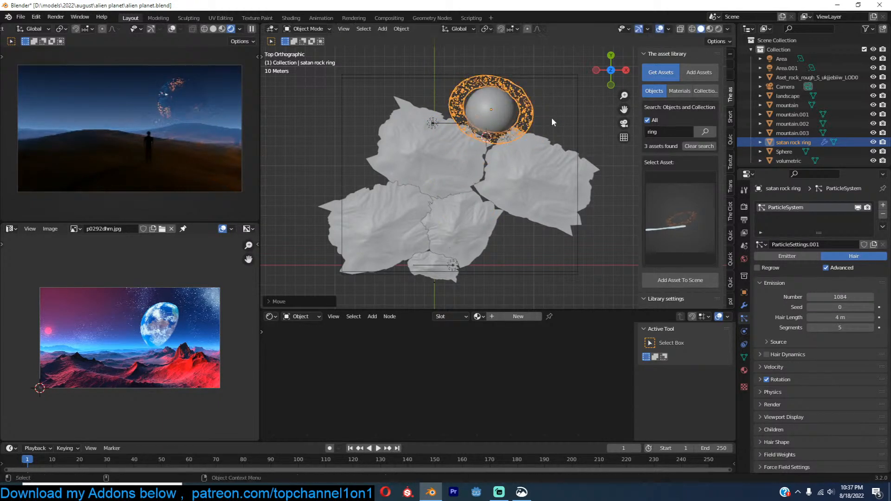
Step: Adjust the rock ring's position and scale around the planet from the camera view
key(KP_0)
key(g)
click(555, 129)
key(s)
click(566, 132)
key(alt+a)
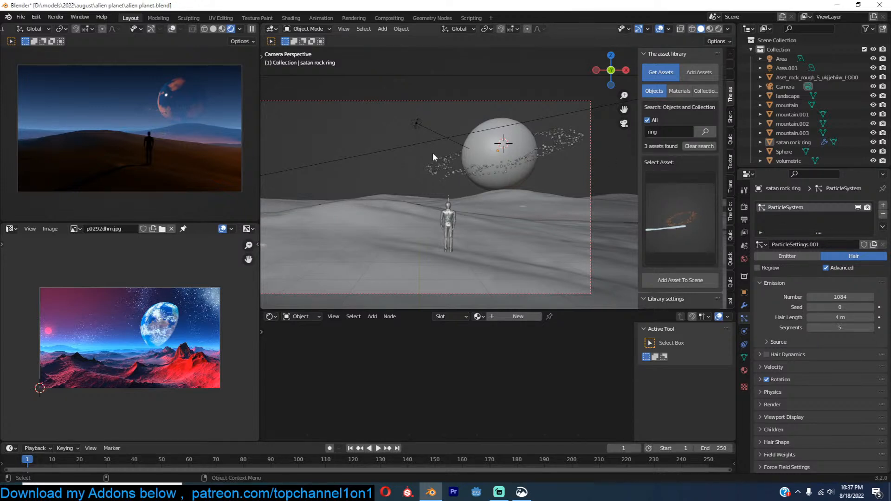
Step: Save the alien planet.blend file
scroll(497, 195, up, 5)
key(ctrl+s)
middle_drag(555, 144, 497, 178)
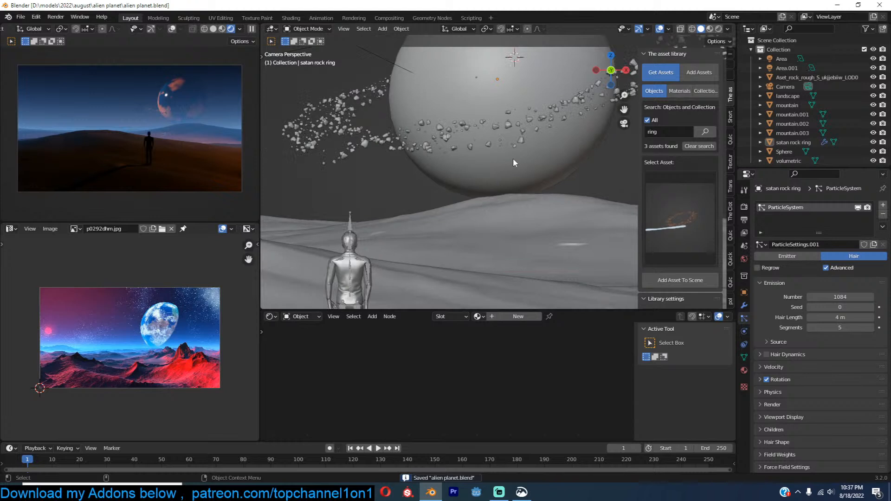
Step: Place the 3D cursor on the ridge below the planet and add a cube there
shift+right_click(509, 194)
key(shift+a)
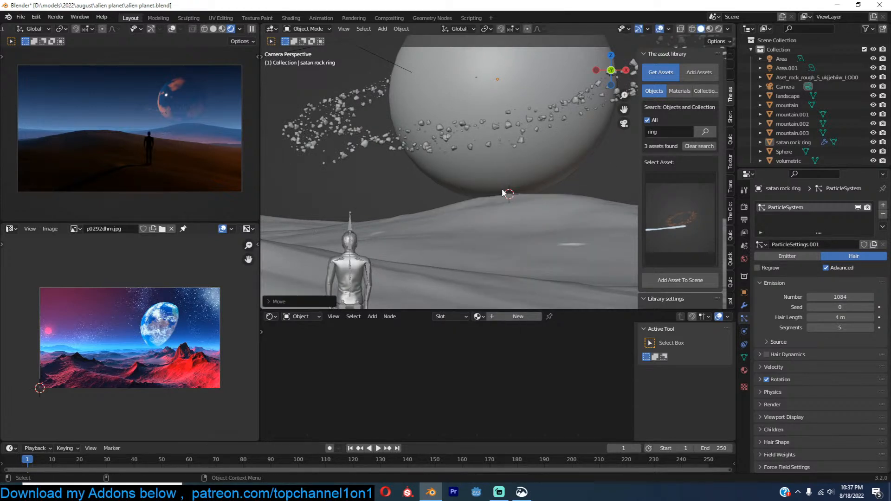
key(shift+a)
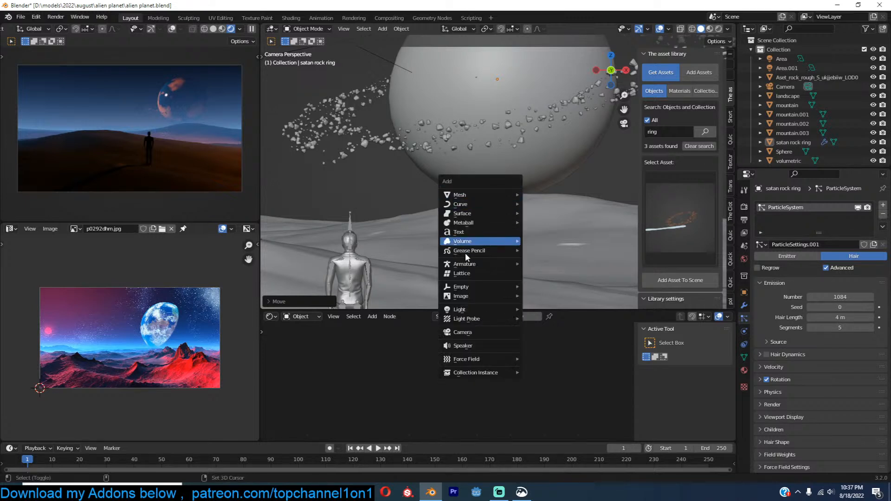
mouse_move(505, 194)
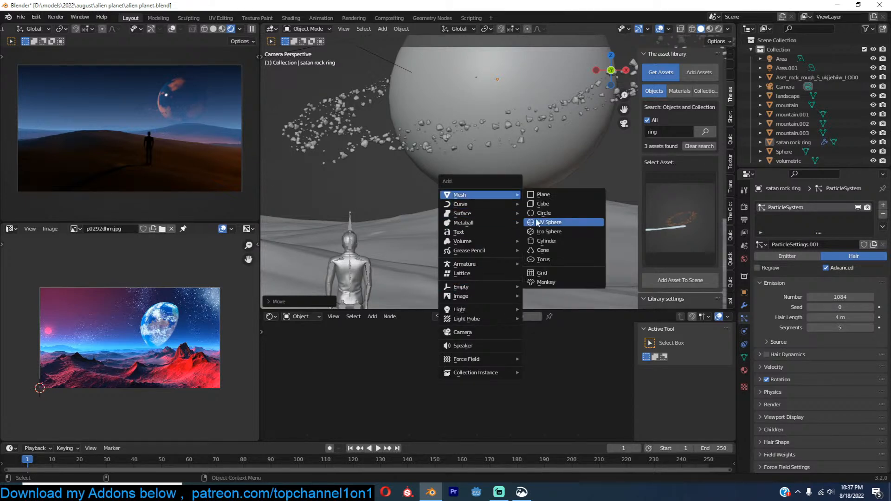
click(547, 207)
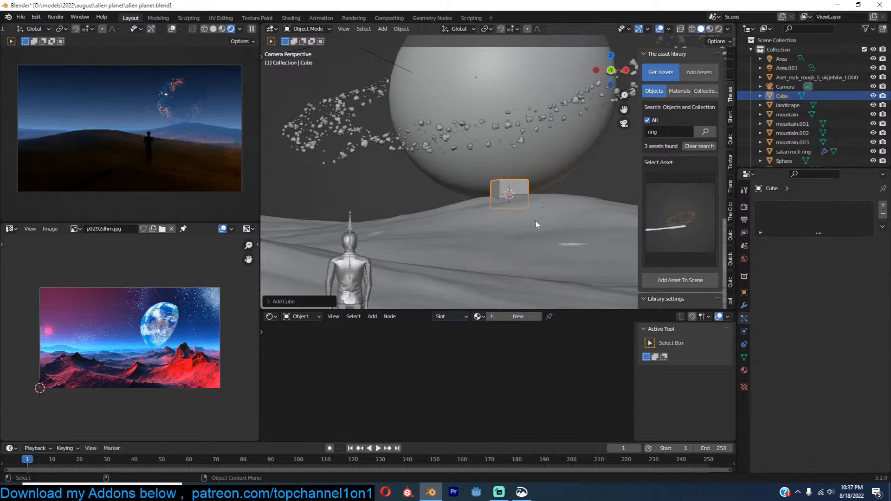
Step: Stretch the cube along Z and scale it into a tall, thin pillar
key(s)
key(z)
click(544, 71)
key(s)
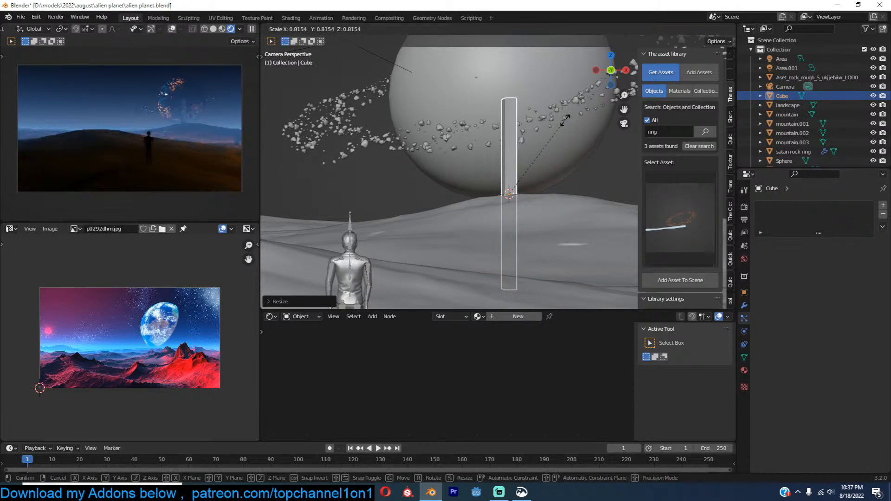
click(519, 259)
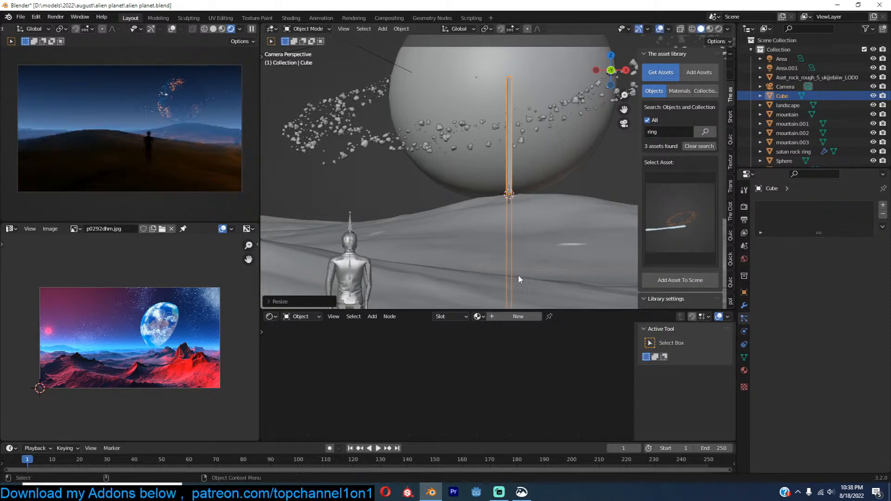
Step: Give the pillar a new material with a blue Emission shader of strength 10 as its surface
click(522, 316)
key(Delete)
key(shift+a)
mouse_move(473, 375)
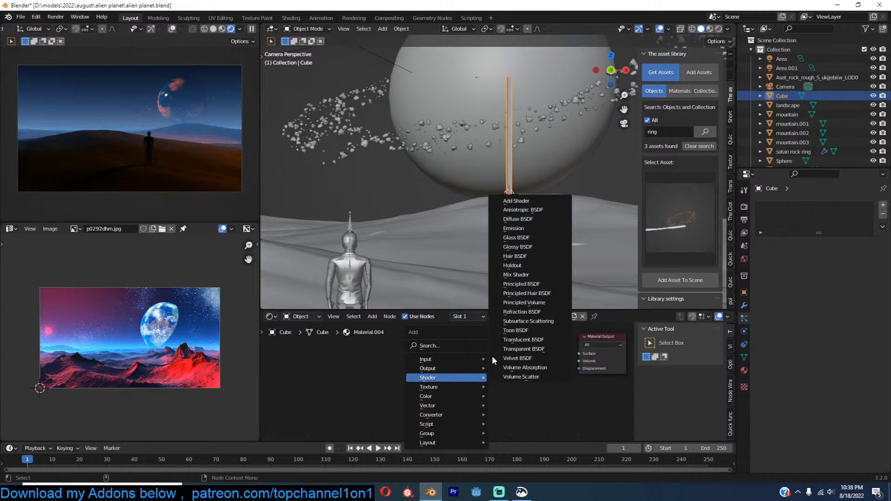
click(520, 228)
click(428, 357)
ctrl+shift+click(446, 361)
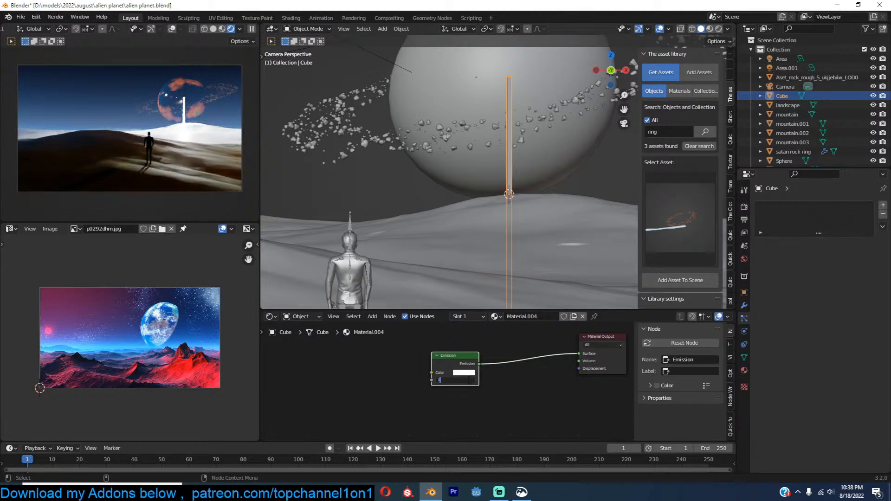
click(467, 371)
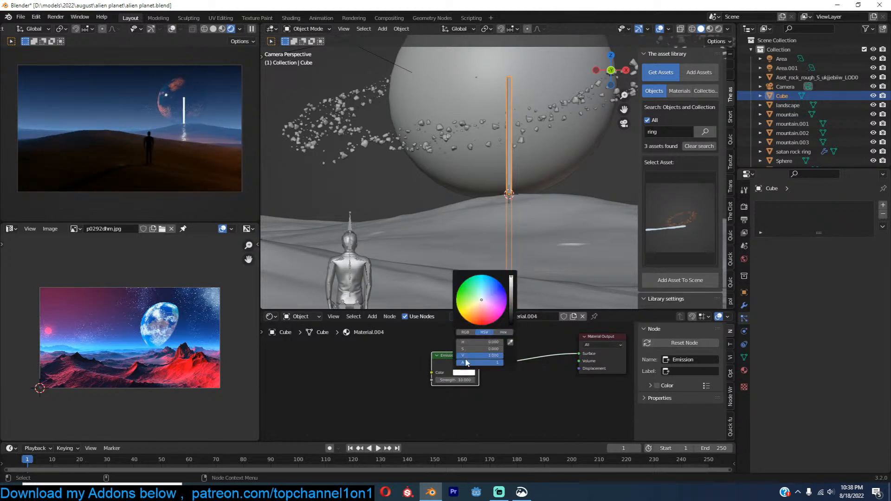
Step: Stretch the glowing pillar further along Z and scale it down into a slimmer light beam
key(s)
key(z)
click(591, 94)
key(s)
key(z)
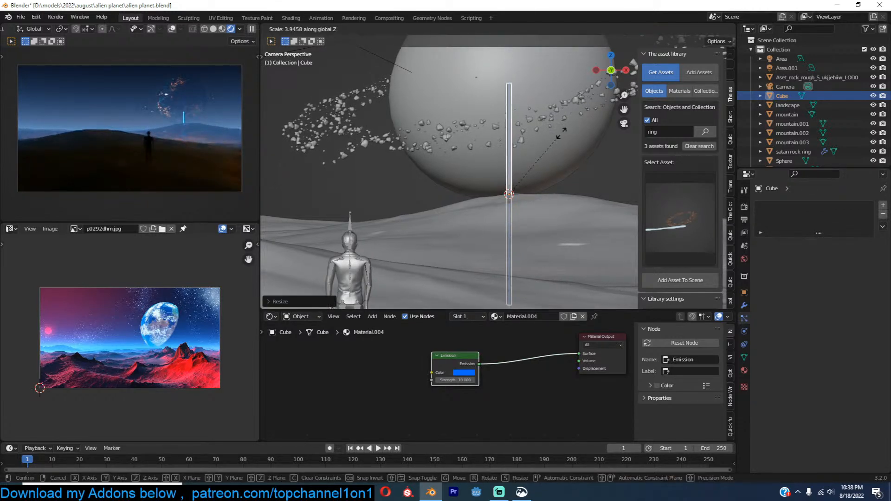
click(600, 92)
key(s)
click(557, 159)
key(s)
click(557, 167)
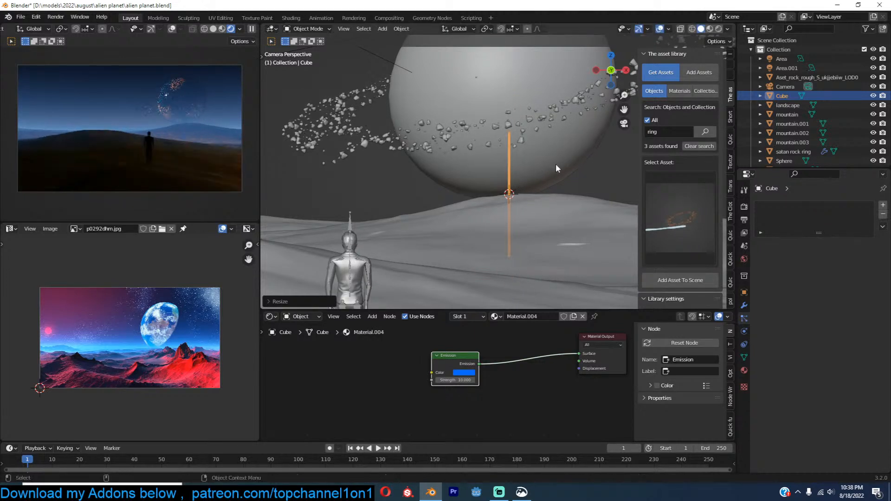
Step: Delete the glowing light beam cube
key(x)
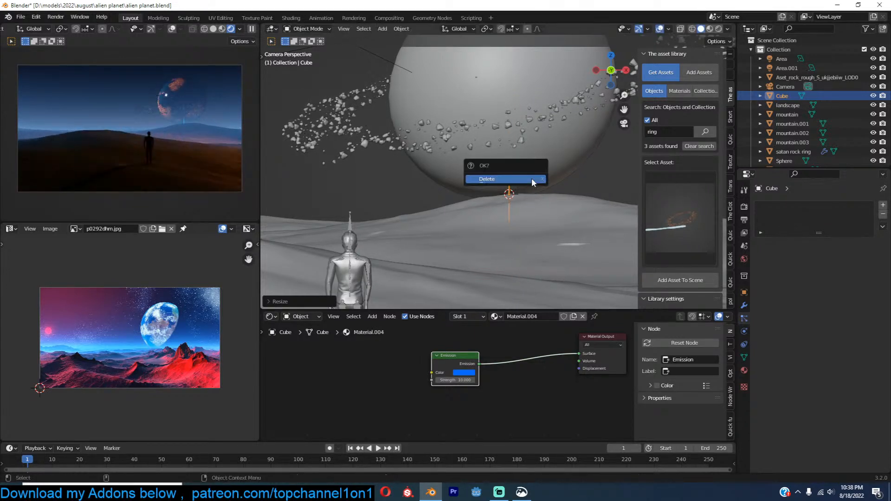
click(532, 179)
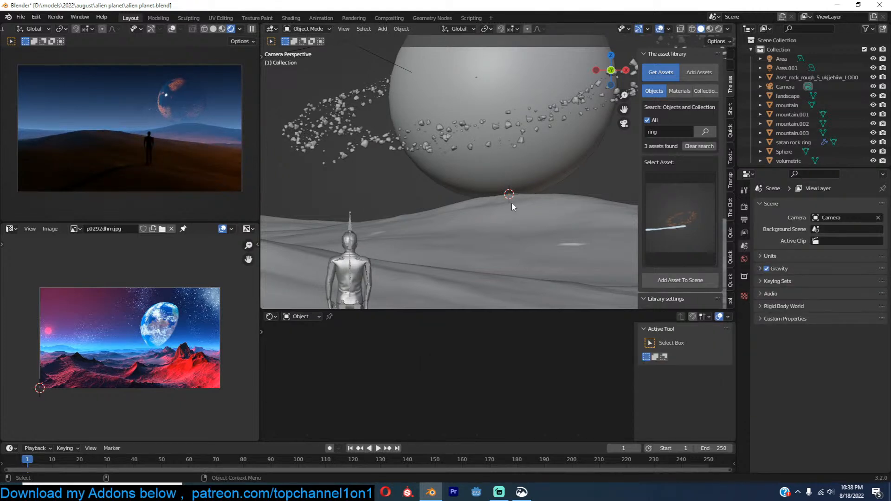
Step: Search the asset library objects for "pyramid" and save the file
click(680, 132)
text(pyramid)
key(Return)
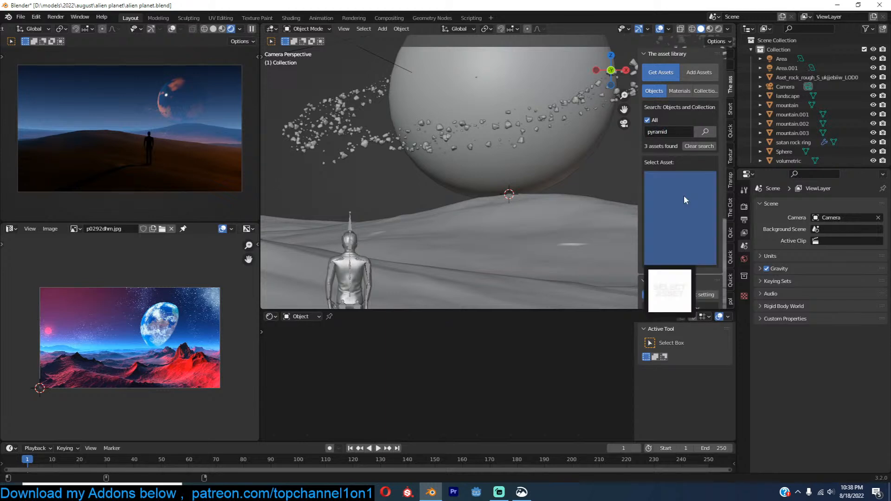
click(703, 132)
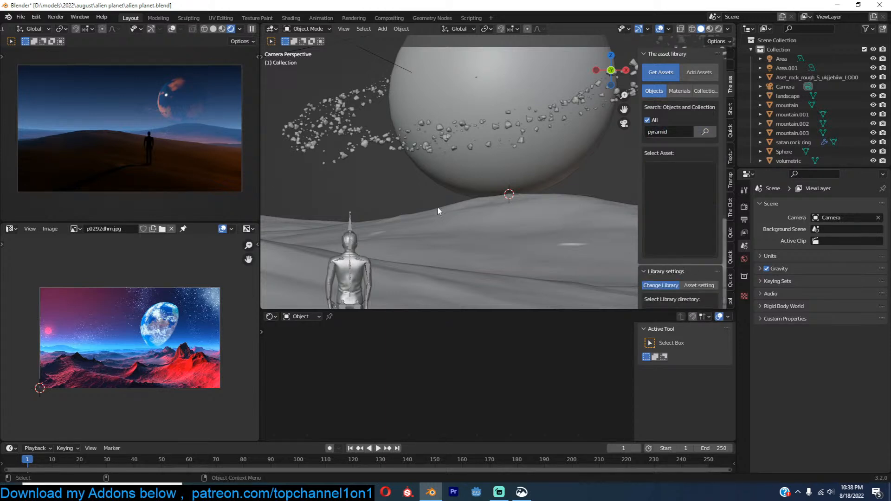
scroll(464, 205, down, 4)
key(ctrl+s)
Step: Add a plane on the distant terrain and scale it up into a wide square base
middle_drag(500, 200, 443, 190)
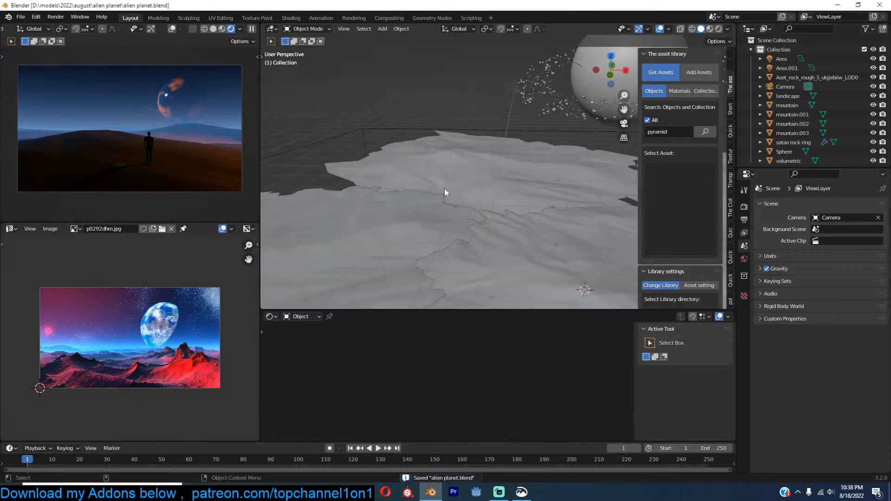
key(shift+a)
click(528, 134)
key(s)
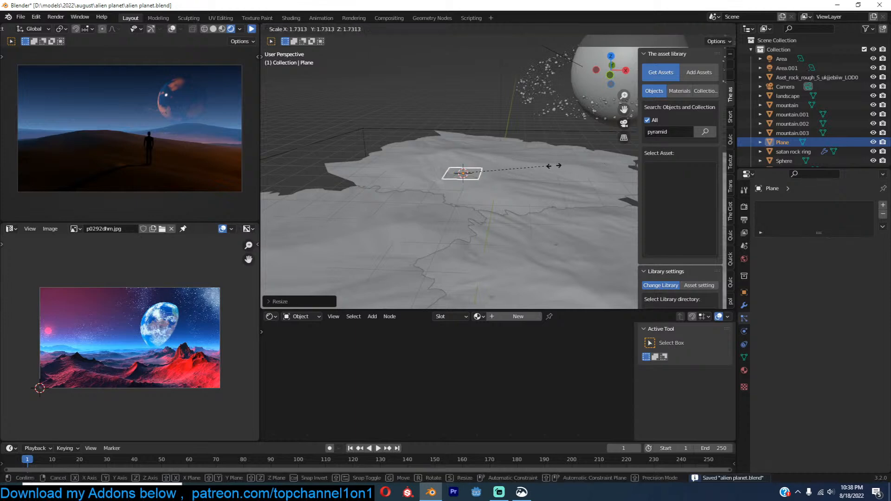
click(571, 165)
key(z)
click(517, 122)
key(s)
click(539, 140)
Step: Move the enlarged plane along Z to adjust its height over the terrain
middle_drag(539, 139, 542, 168)
key(g)
key(z)
click(550, 141)
Step: Extrude the plane upward and scale the top face to about 0.19 to form a tapered pyramid
key(Tab)
key(e)
click(537, 142)
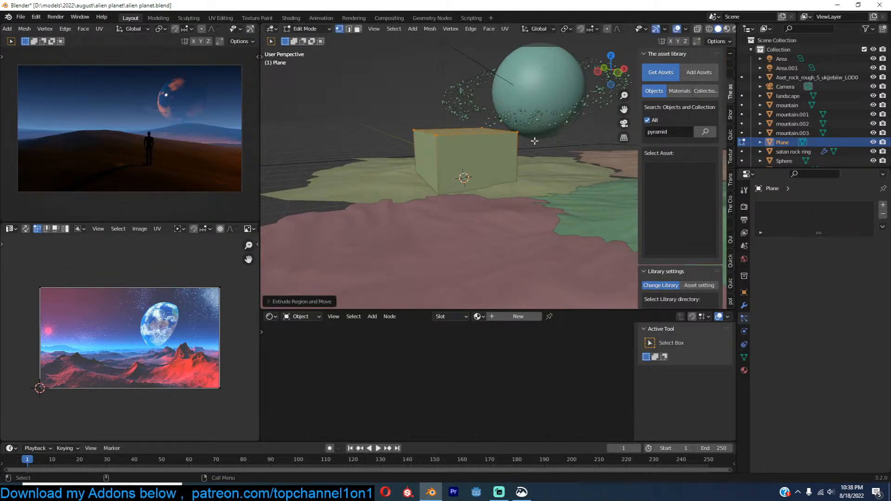
key(s)
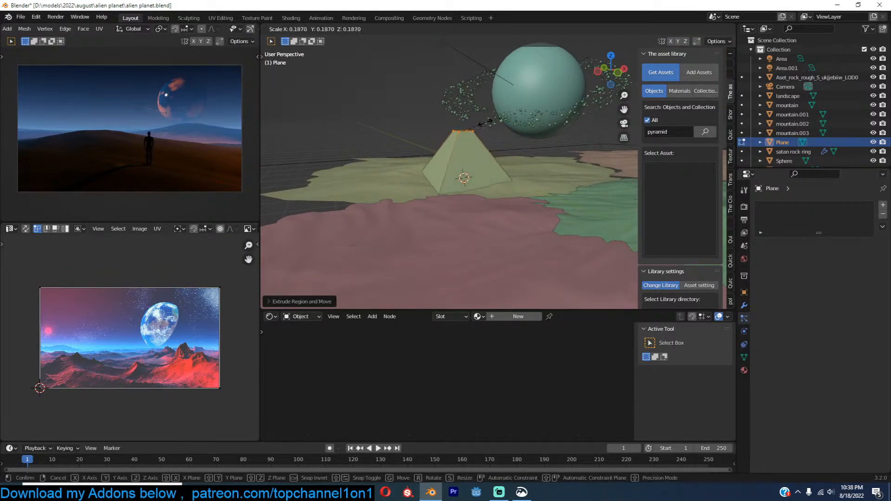
click(485, 123)
key(Tab)
mouse_move(511, 165)
middle_down()
mouse_move(519, 185)
mouse_move(512, 181)
middle_up()
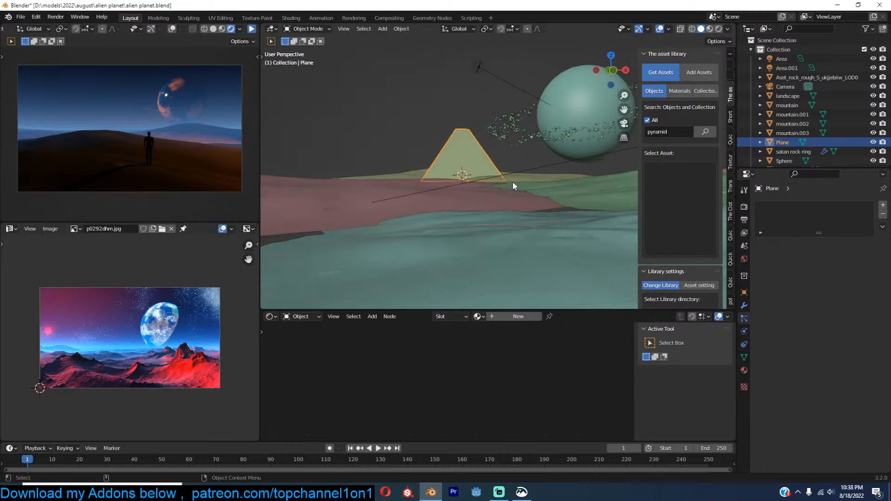
Step: In camera view, select the pyramid's top vertices through the mesh and shrink them almost to a point
key(KP_0)
key(Tab)
key(s)
right_click(526, 136)
key(alt+z)
drag(349, 127, 440, 162)
key(s)
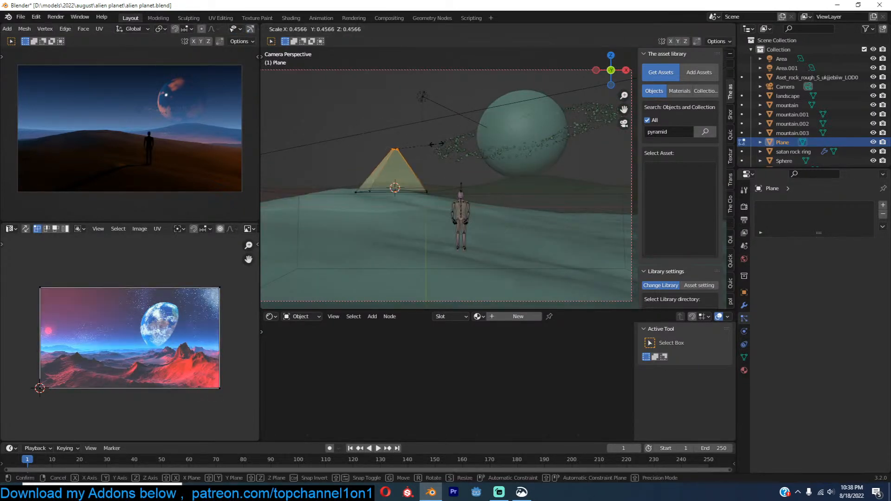
click(423, 147)
key(Tab)
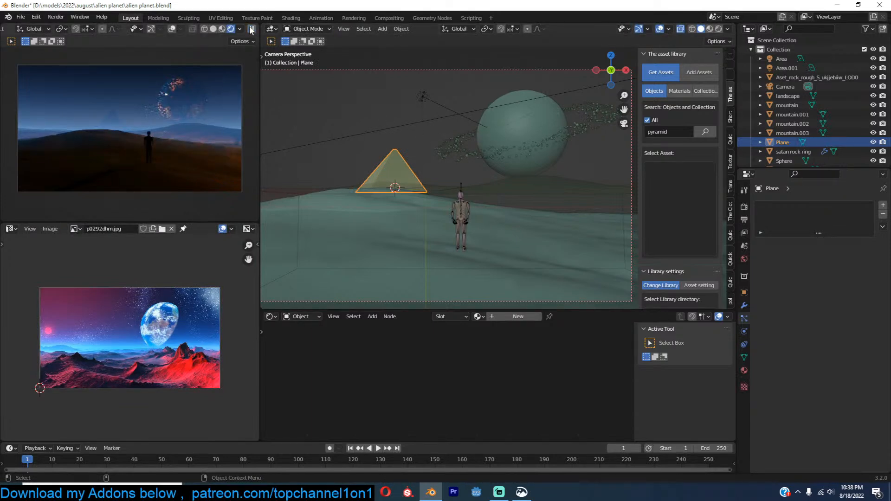
Step: Enlarge the pyramid on the horizon, trimming its size so it stands clear of the planet
key(s)
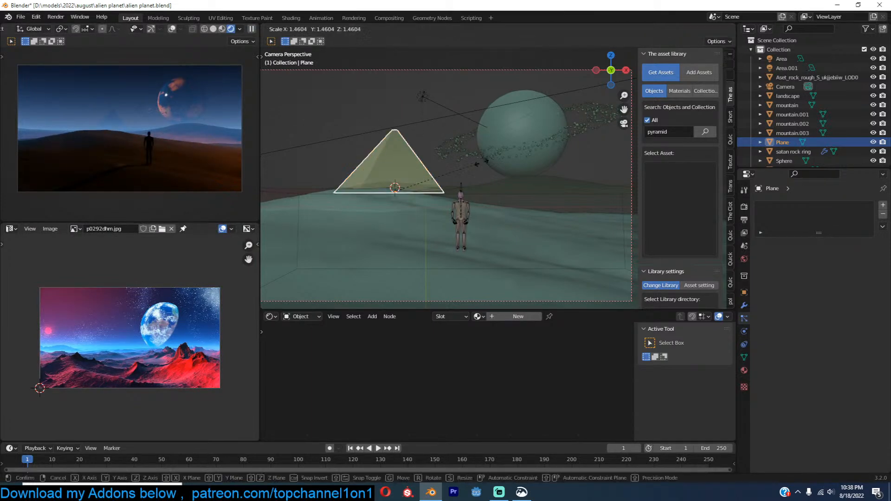
click(526, 148)
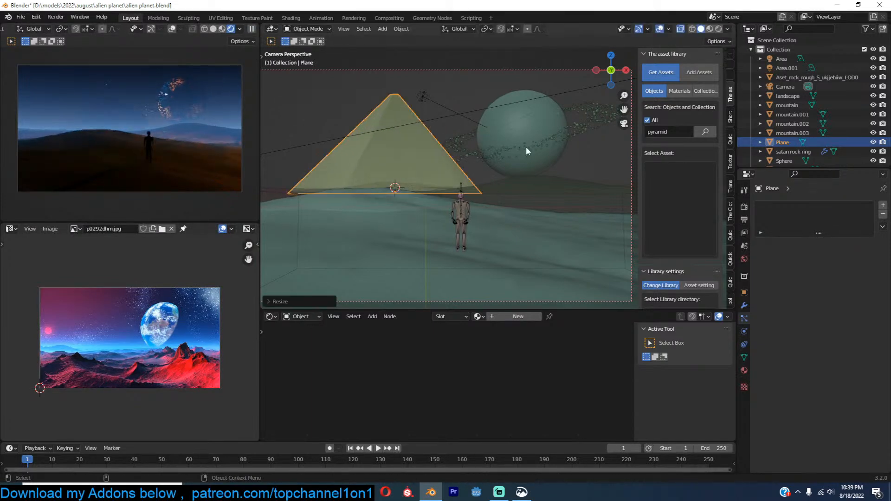
key(s)
click(490, 158)
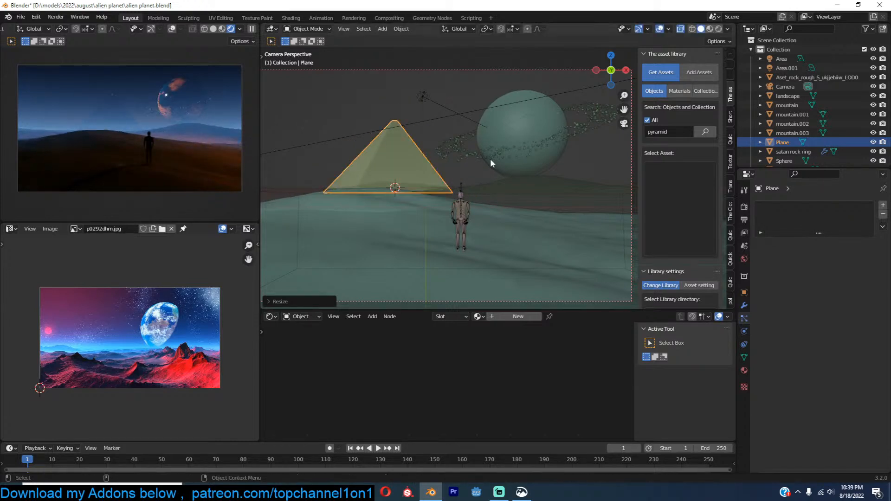
Step: Duplicate the pyramid, snap the copy to the 3D cursor nearer the camera and scale it to about 0.76
key(shift+d)
right_click(489, 159)
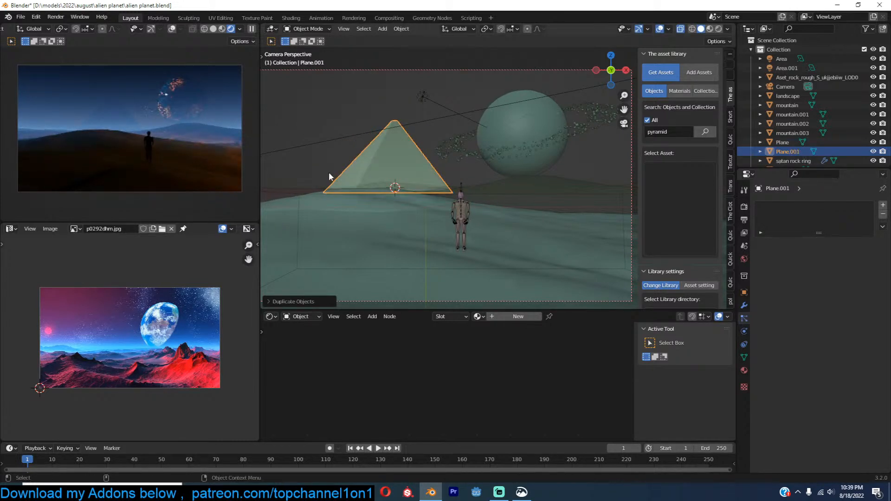
shift+middle_drag(328, 172, 410, 182)
key(s)
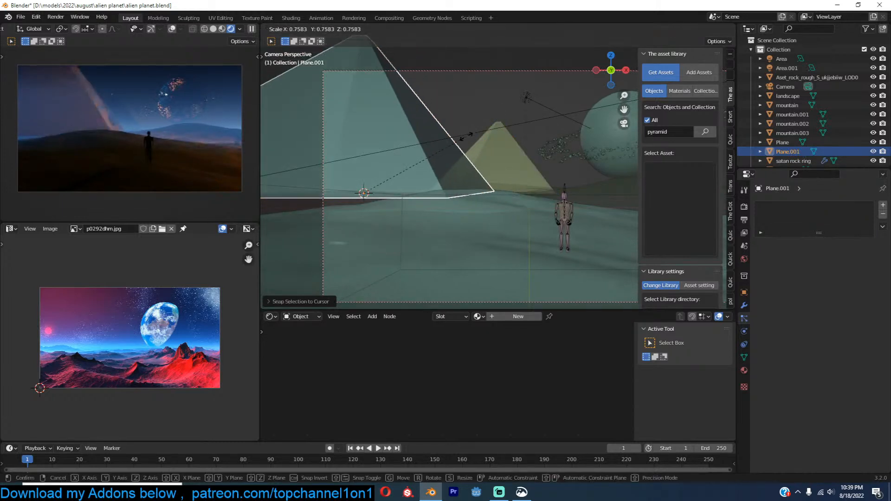
click(465, 135)
Step: Lower the nearer pyramid copy along Z so its base sinks into the terrain, and deselect it
key(g)
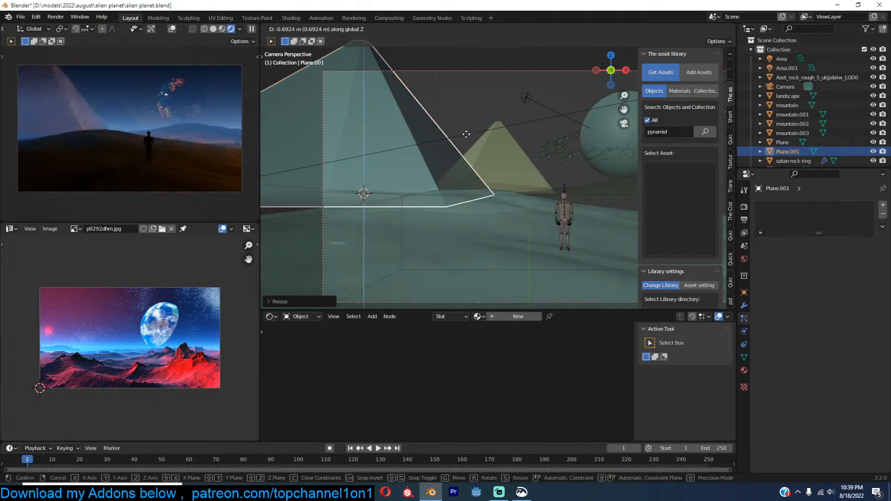
click(467, 141)
key(alt+a)
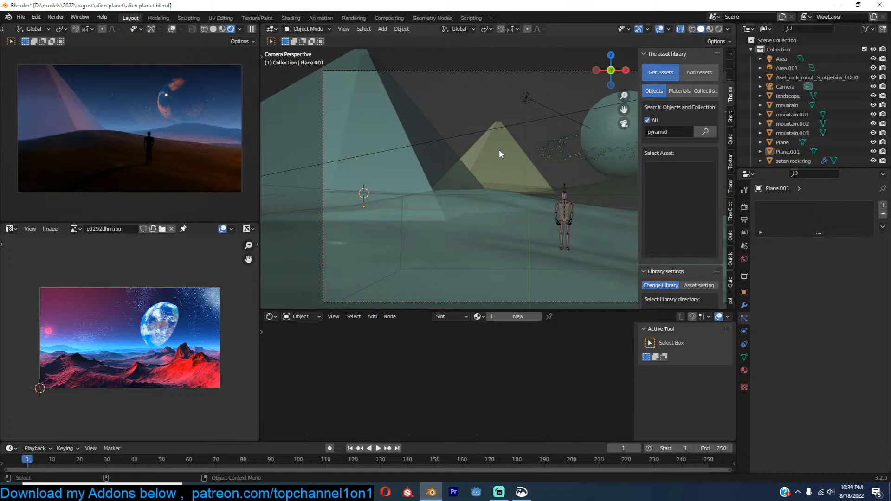
Step: Search the asset library for "rome", add the roman building rome asset to the scene and turn off X-ray
shift+middle_drag(507, 172, 494, 163)
click(678, 134)
text(rome)
key(Return)
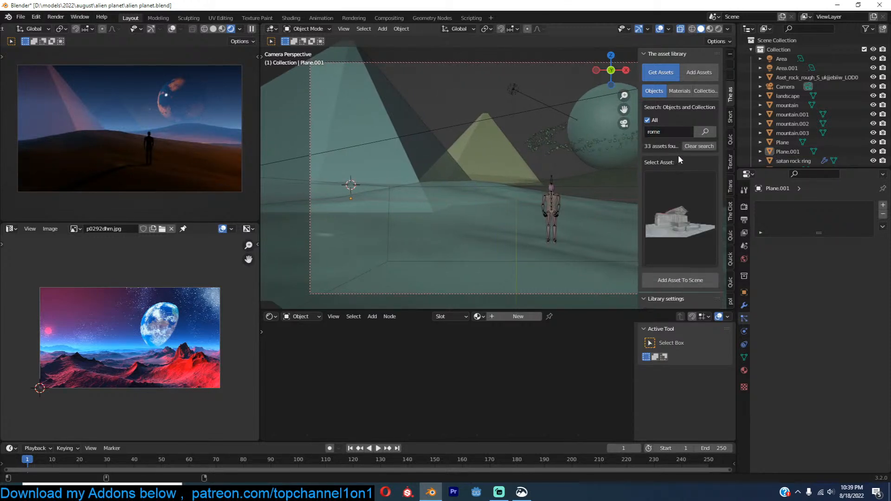
click(670, 204)
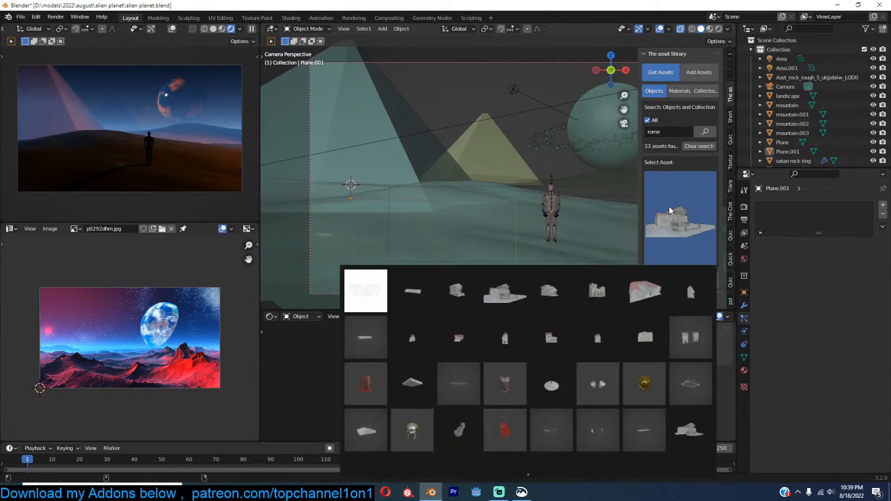
click(616, 291)
key(alt+z)
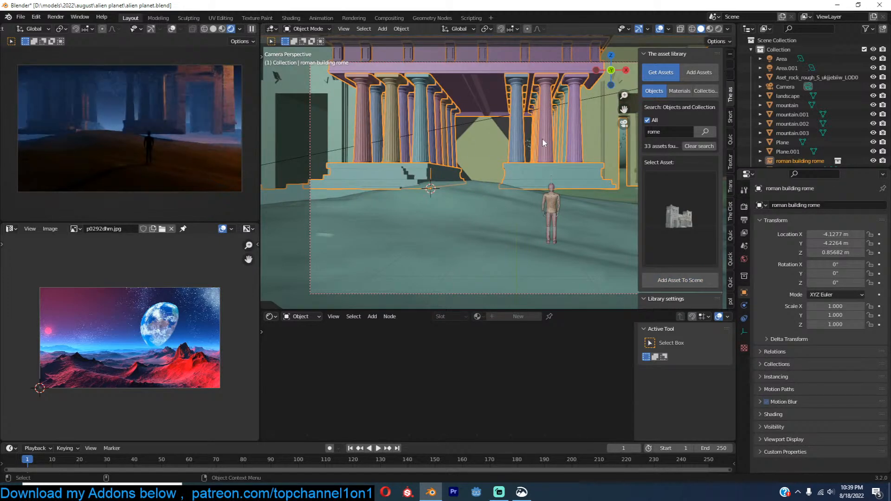
Step: Lower the Roman building along Z to about -0.33 m and scale it down to 0.561
key(g)
key(z)
click(551, 154)
key(s)
click(534, 163)
key(s)
click(544, 157)
Step: Move the Roman building along X to about -1.51 m and scale it down to 0.468
key(g)
key(x)
click(572, 160)
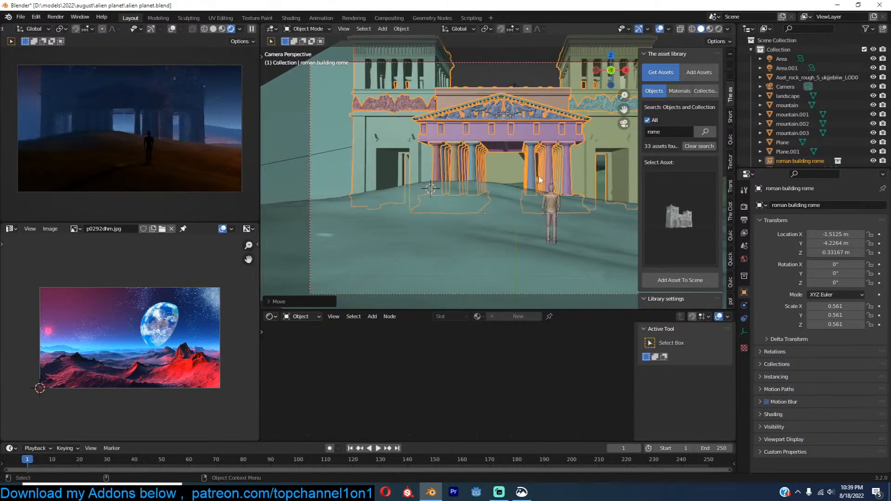
key(s)
click(555, 172)
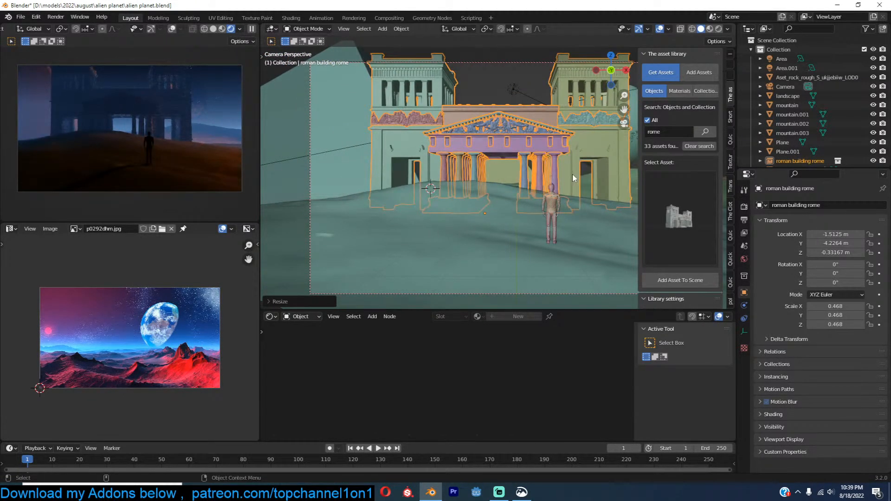
Step: Move the Roman building to about X -3.64 m, Z 0.09 m and rotate it around Z to 5.73°
key(g)
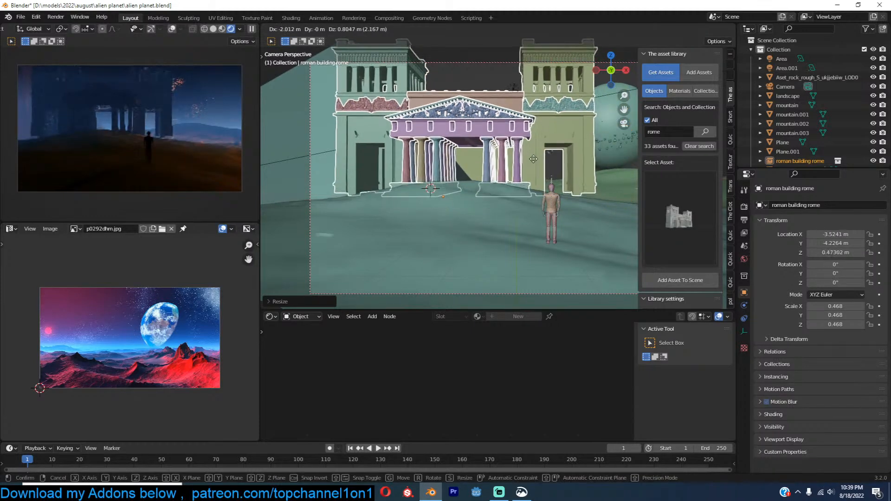
click(531, 170)
key(r)
click(529, 113)
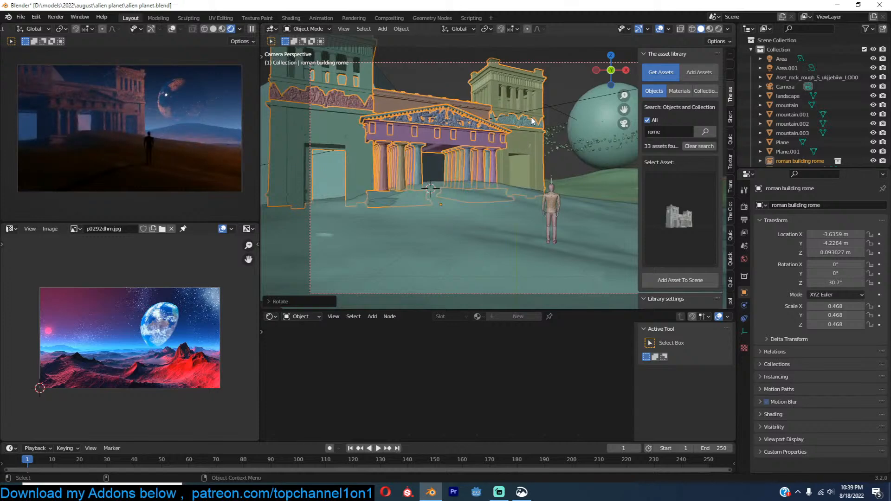
key(r)
key(z)
click(564, 160)
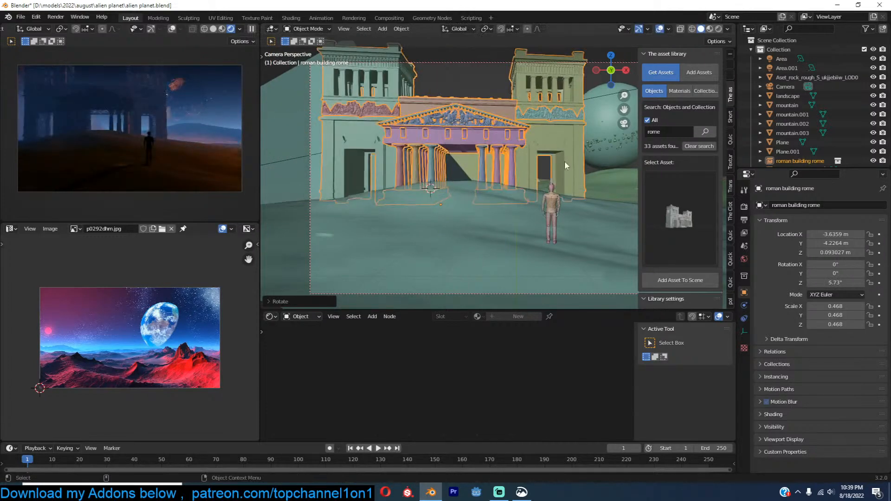
Step: Scale the Roman building up to 0.956 and lower it along Z to about -1.07 m
key(s)
click(573, 160)
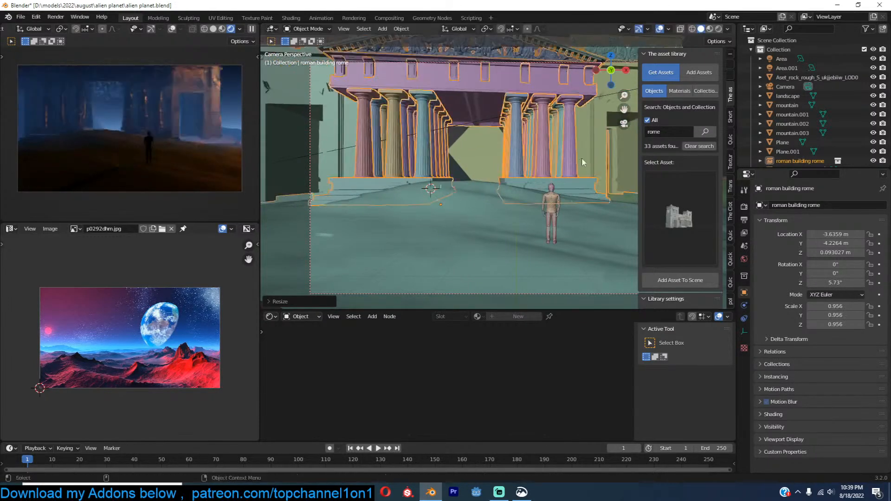
key(g)
key(z)
click(560, 196)
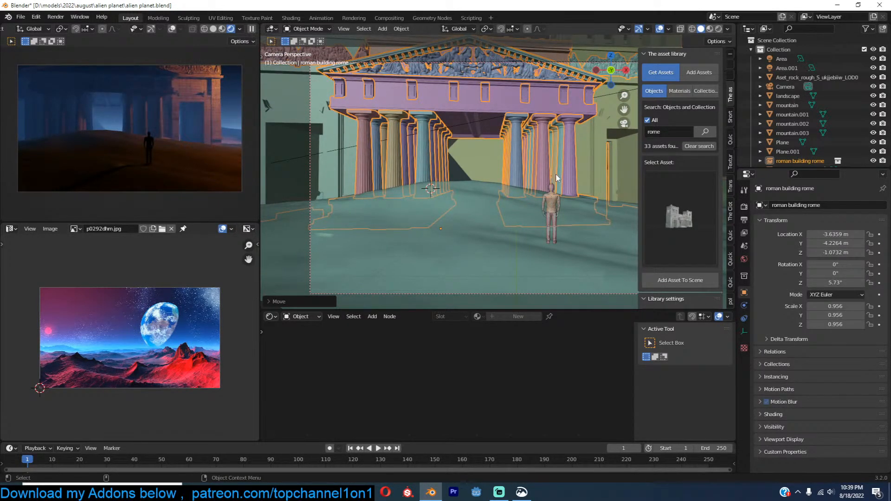
Step: From top view, move the Roman building back to about X -7.92 m, Y 49.96 m and enlarge it to about 2.88
scroll(557, 174, down, 1)
key(KP_7)
scroll(556, 173, down, 5)
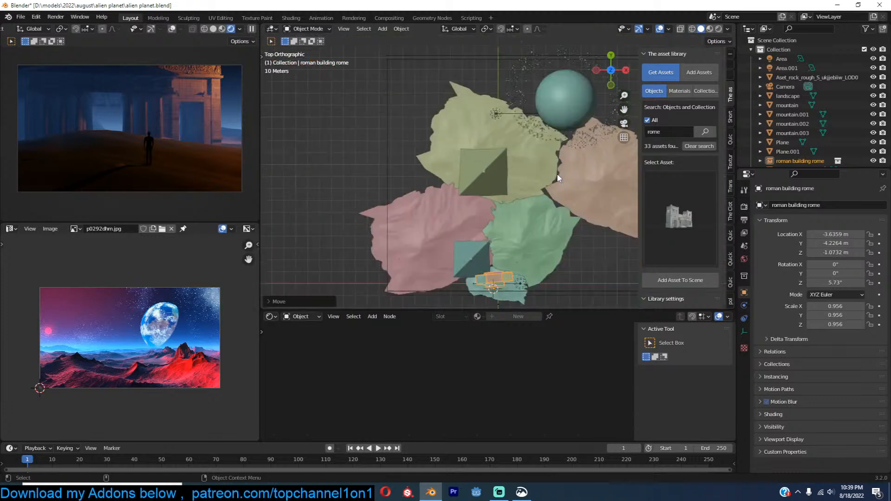
key(g)
key(s)
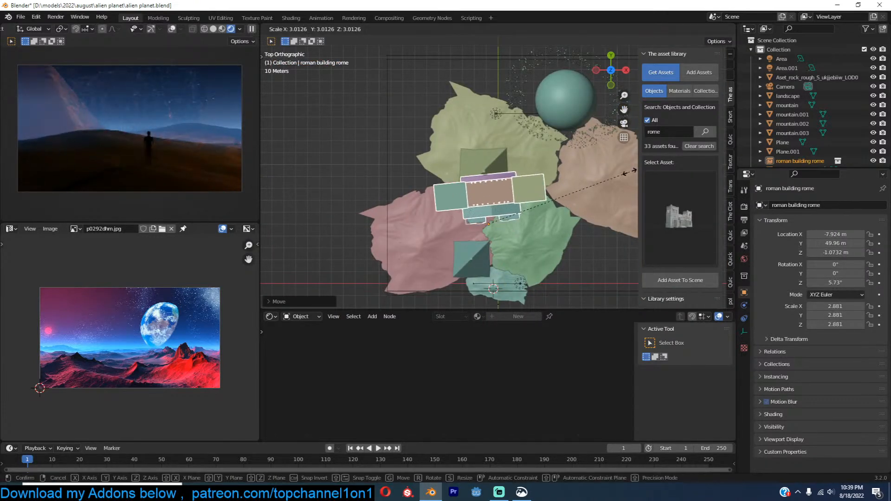
click(629, 172)
Step: Move the Roman building to about X -5.2 m, Y 15.27 m and rotate it around Z to 43.3°
key(g)
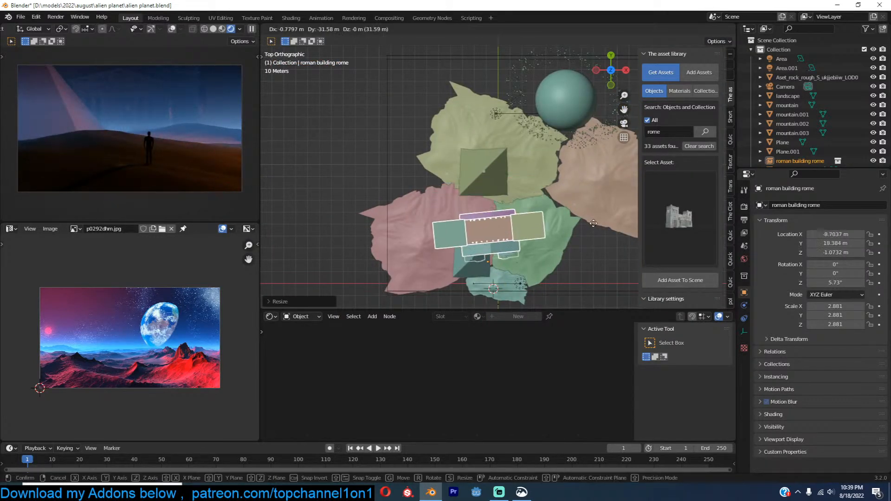
click(596, 230)
key(r)
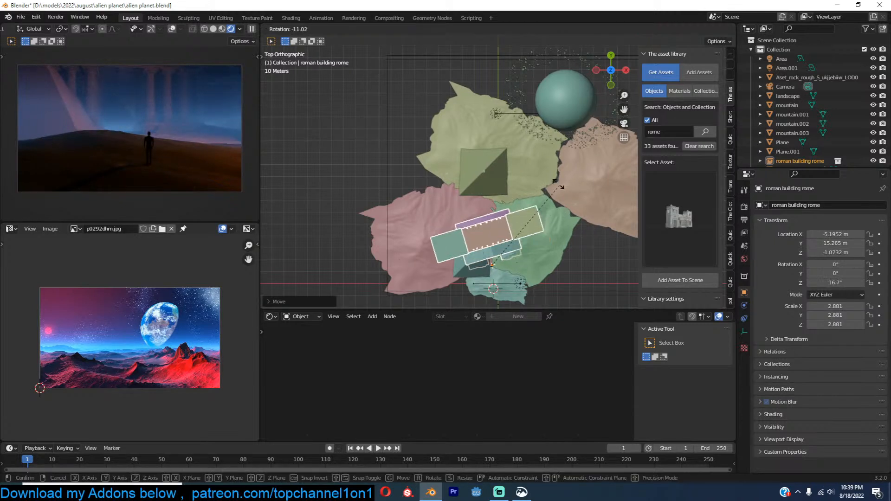
click(516, 168)
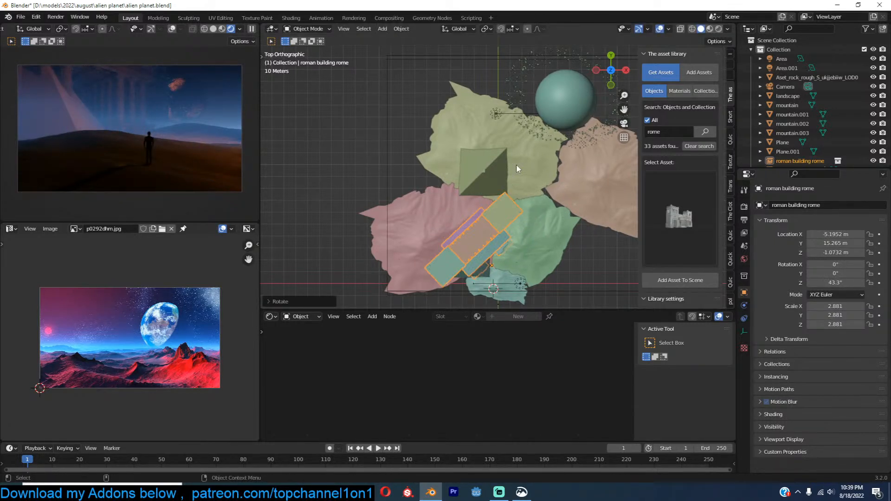
Step: Scale the rotated Roman building down to about 1.917
key(s)
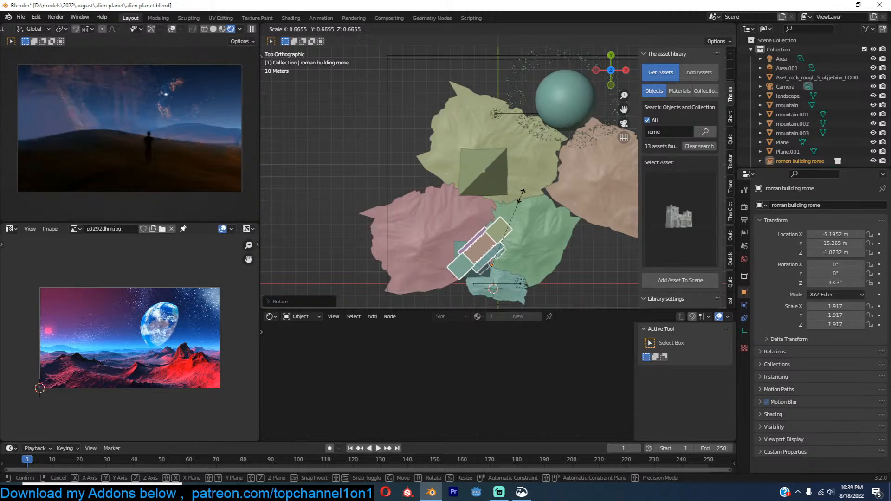
click(520, 196)
scroll(485, 269, up, 1)
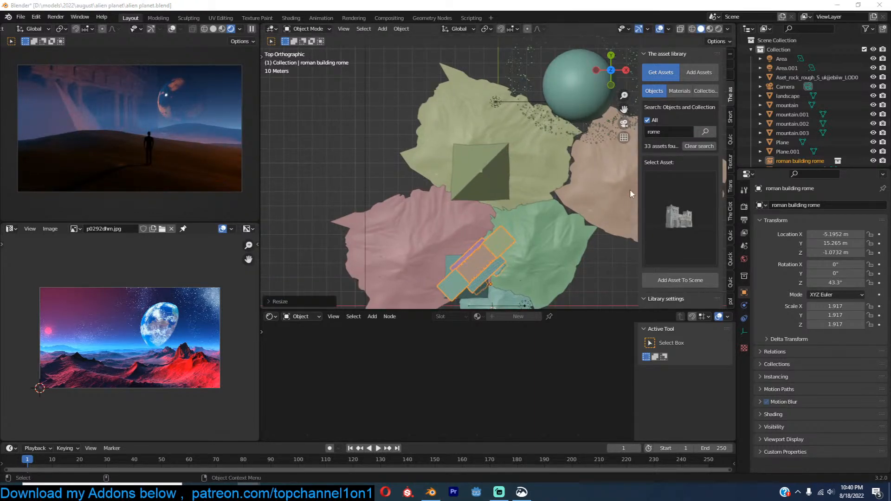
Step: Move the pyramid under the Roman building out to the far side of the green mountain, clear of the building
click(448, 265)
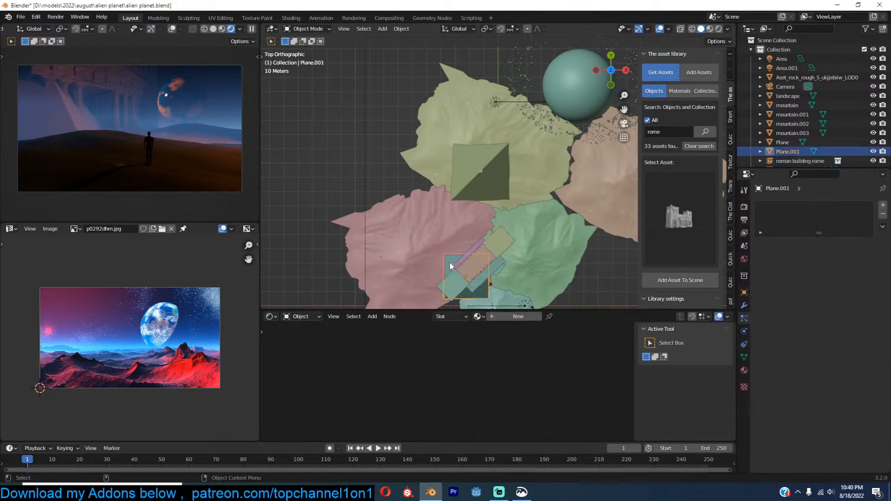
key(g)
click(566, 193)
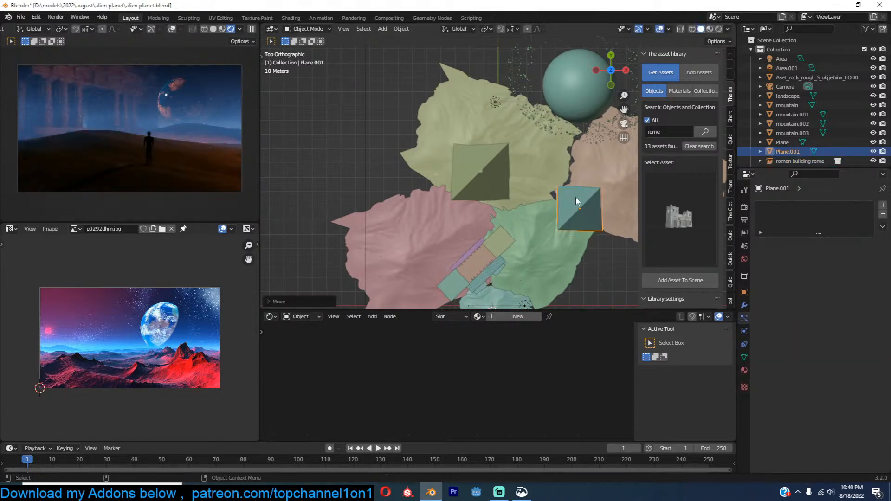
Step: Rotate the Roman building around Z to 16.7° and move it horizontally to about X 3.48 m, Y -0.69 m
key(KP_0)
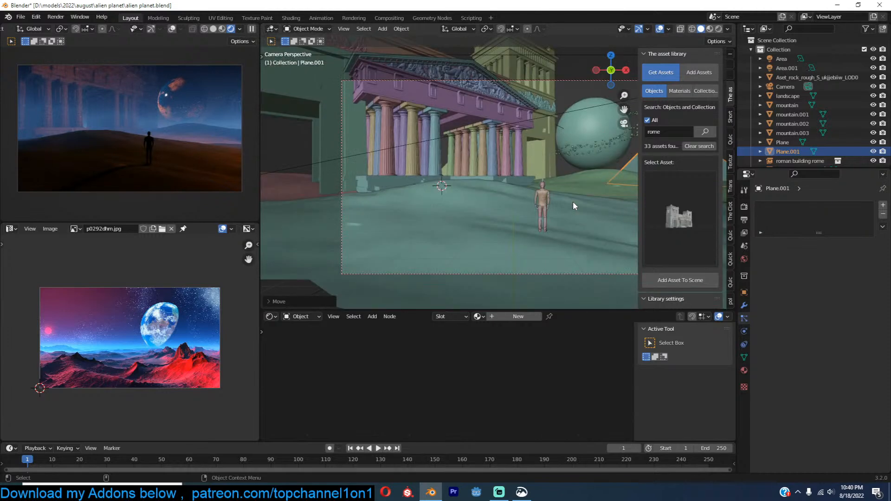
scroll(573, 202, down, 1)
click(538, 134)
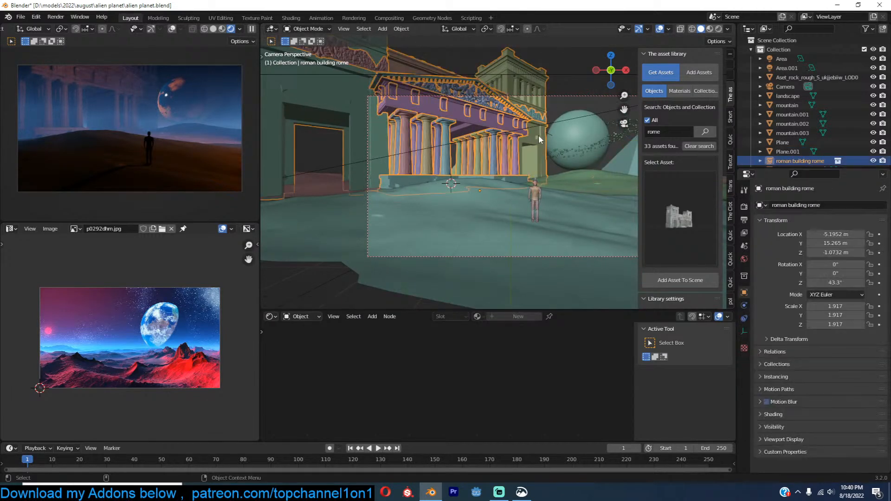
key(r)
click(574, 144)
key(g)
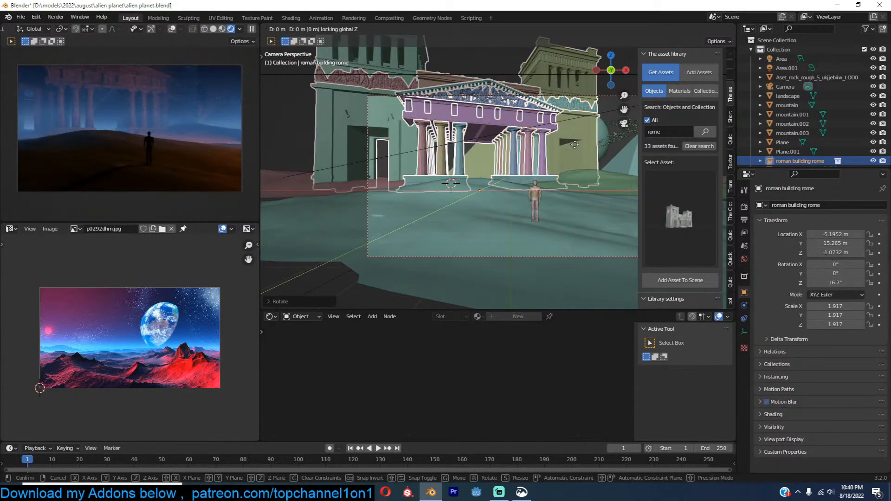
click(583, 168)
key(g)
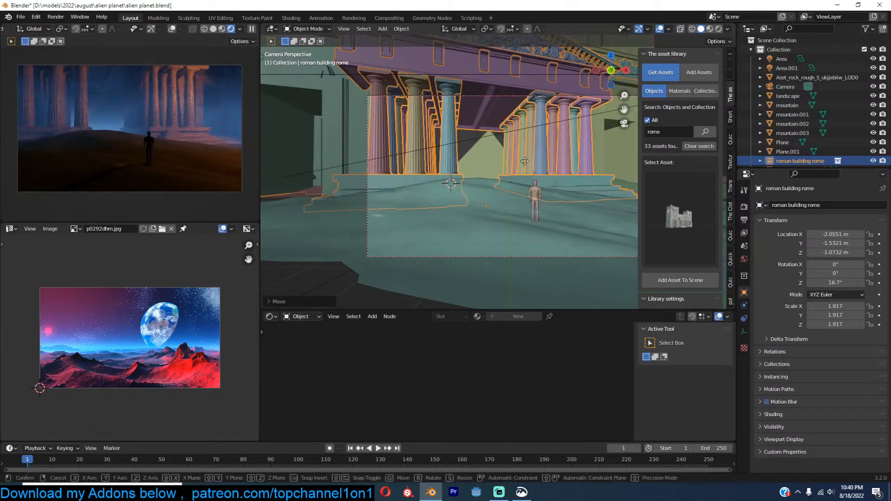
key(shift+z)
click(649, 172)
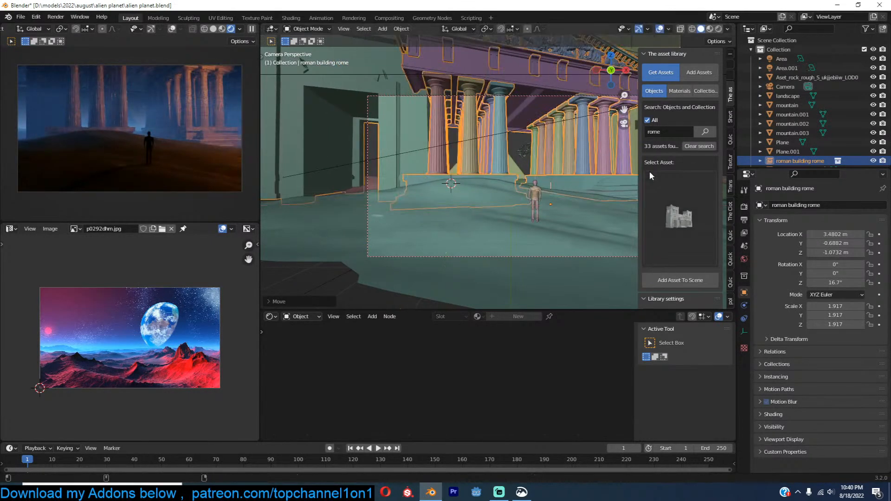
Step: Add an area light at the standing man and raise it along Z to about 1.57 m
scroll(522, 198, up, 2)
scroll(522, 198, up, 6)
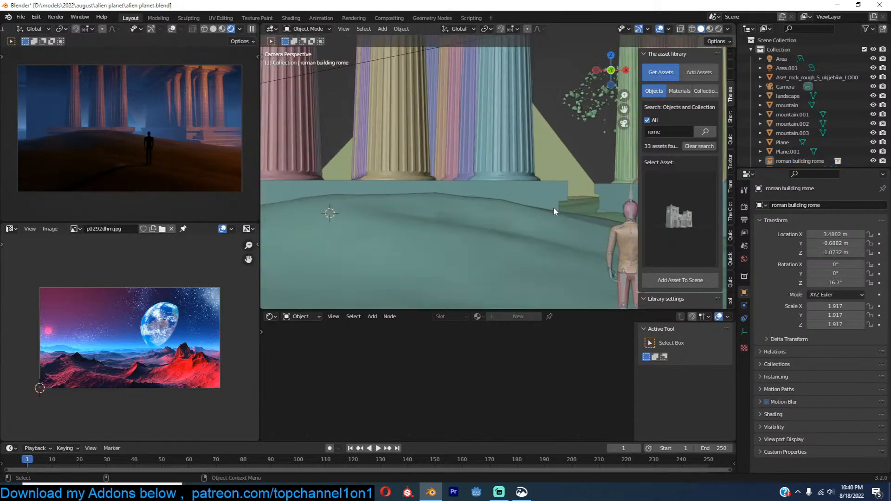
key(shift+a)
mouse_move(491, 298)
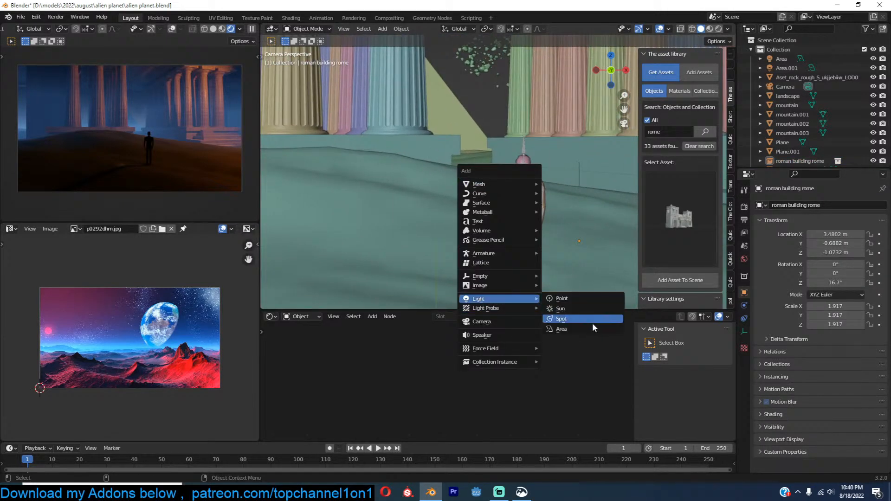
click(589, 329)
key(g)
key(z)
click(568, 176)
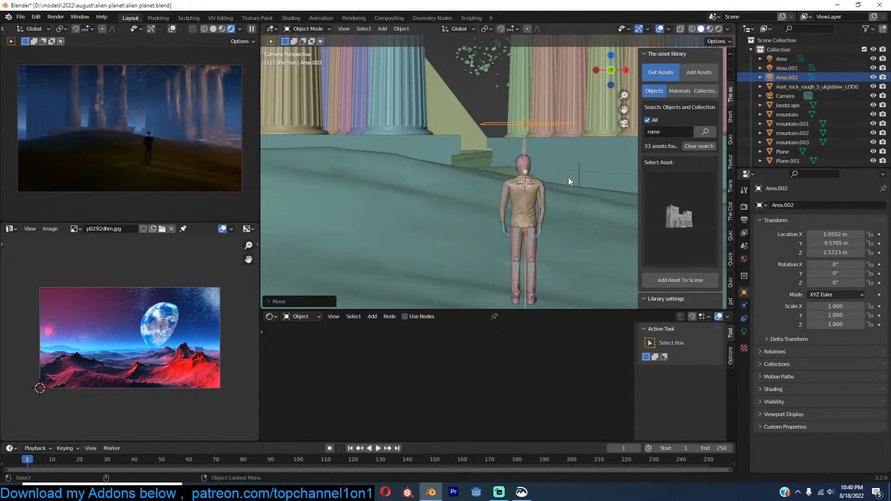
Step: Move the area light to about X 1.12 m, Y -8.51 m, Z 2.62 m and tilt it to about -32.9° around X
middle_drag(568, 177, 466, 191)
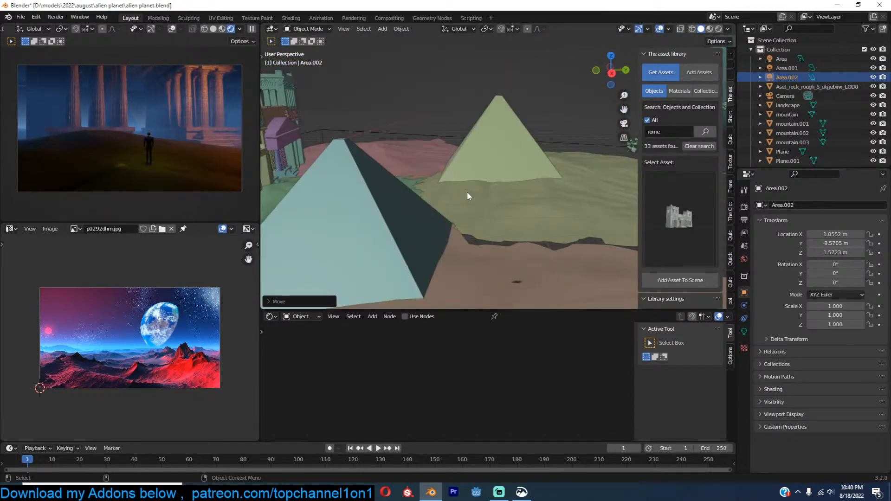
key(KP_Decimal)
middle_drag(541, 179, 539, 163)
key(g)
click(625, 143)
key(r)
click(566, 196)
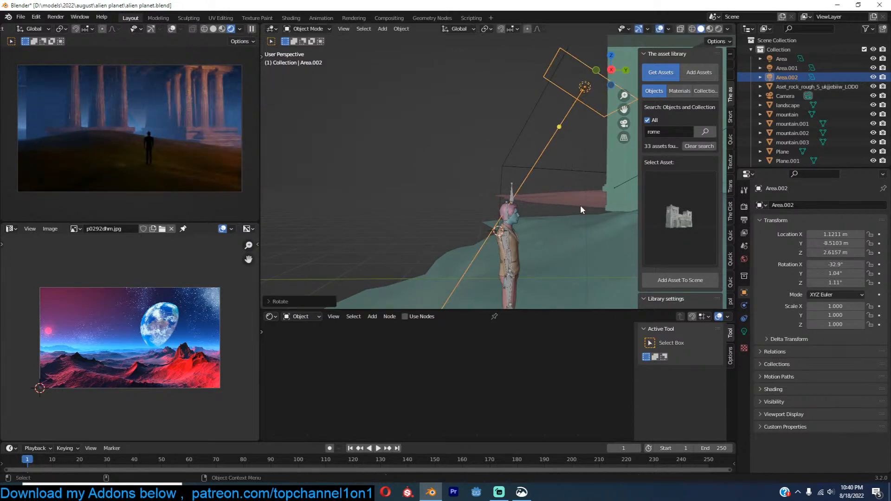
Step: Through the camera view, enlarge the Roman building to about 3.634 and move it to about X 6.78 m, Z -0.77 m
key(KP_0)
click(580, 205)
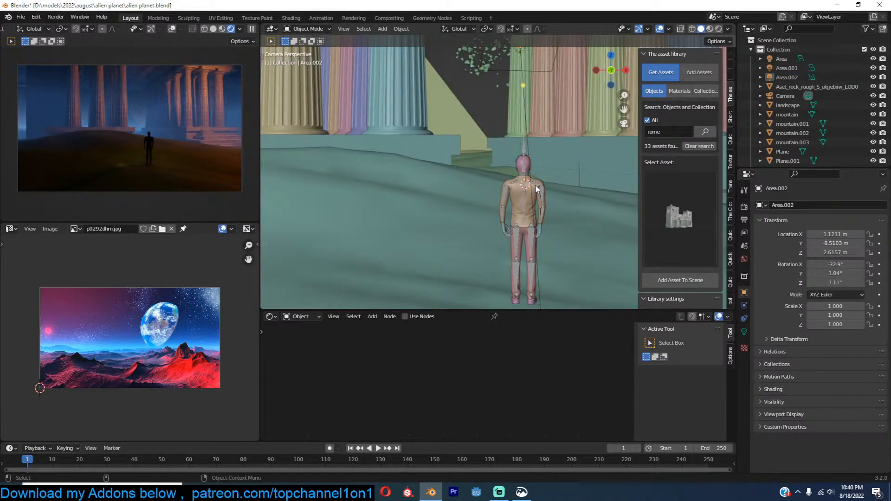
scroll(536, 185, down, 4)
key(s)
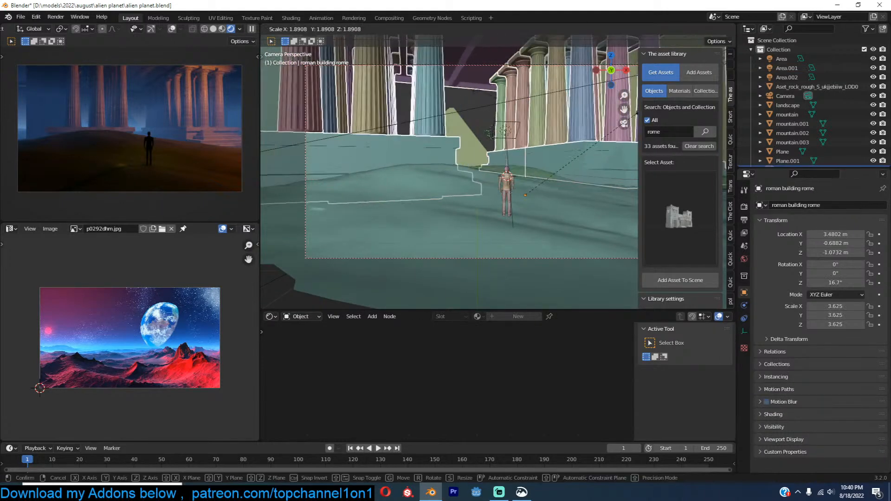
click(638, 108)
key(g)
click(562, 141)
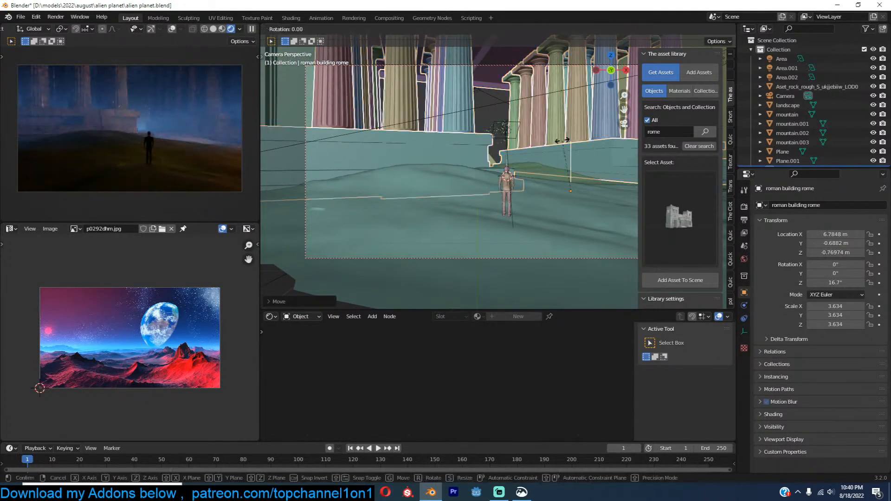
Step: Rotate the Roman building around Z to 15.6° and scale it down to about 1.502
key(r)
key(z)
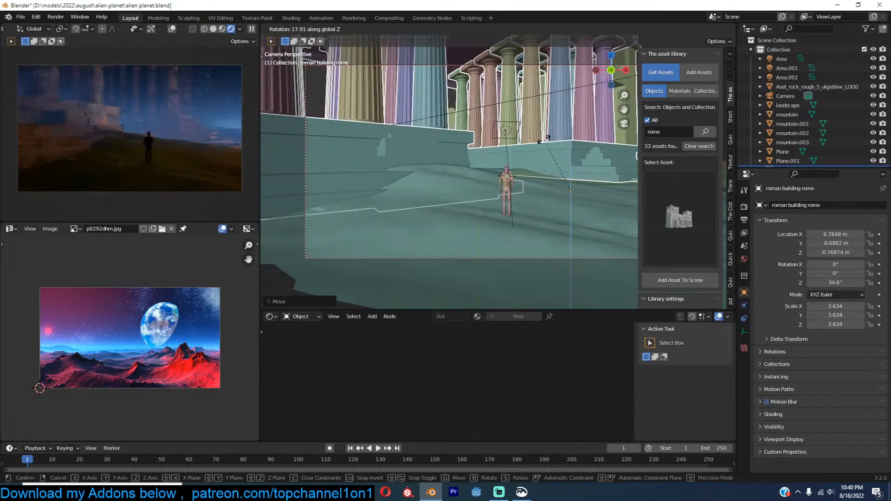
click(596, 107)
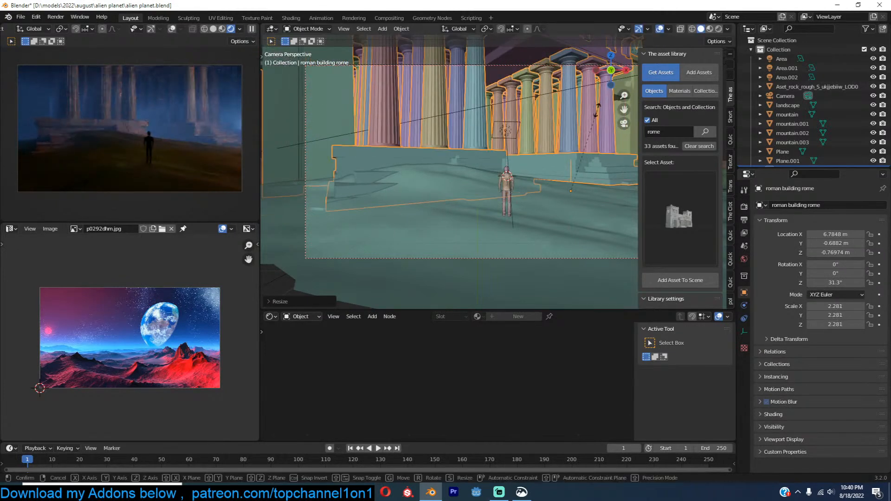
click(600, 115)
key(s)
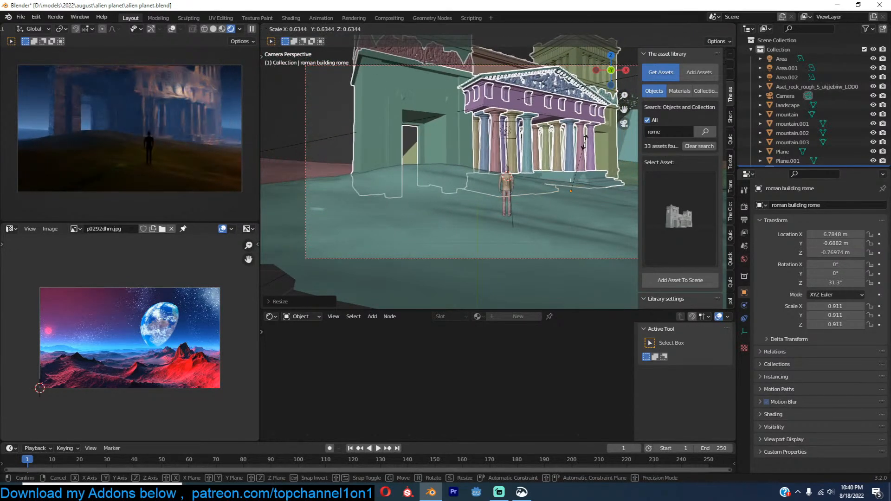
click(610, 122)
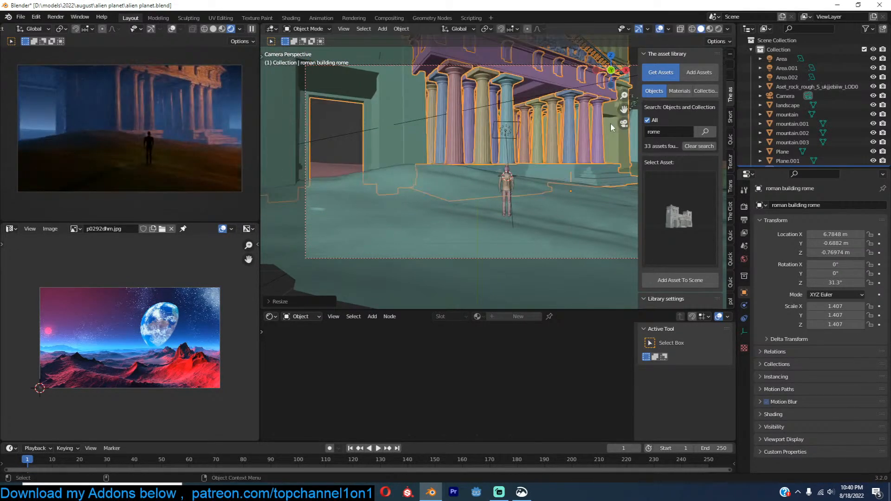
key(s)
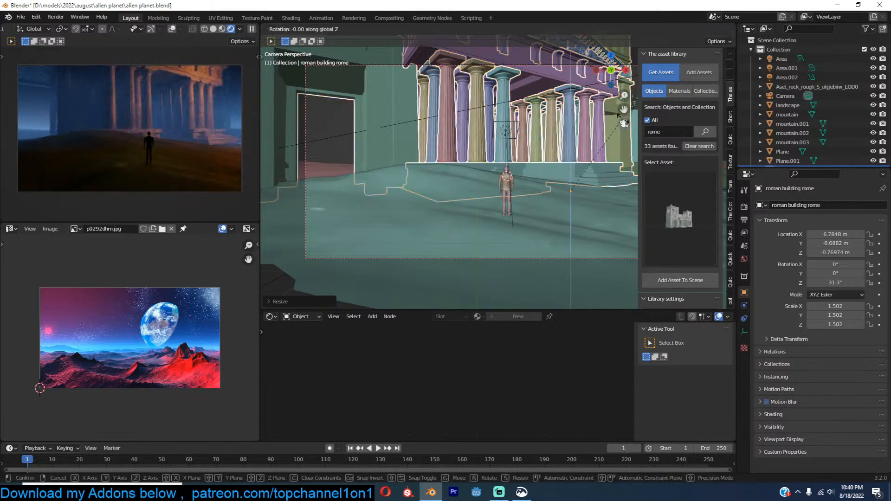
click(628, 143)
Step: From top view, move the Roman building to about X 3.02 m, Y -21.24 m and rotate it to about 1.29° around Z
key(KP_7)
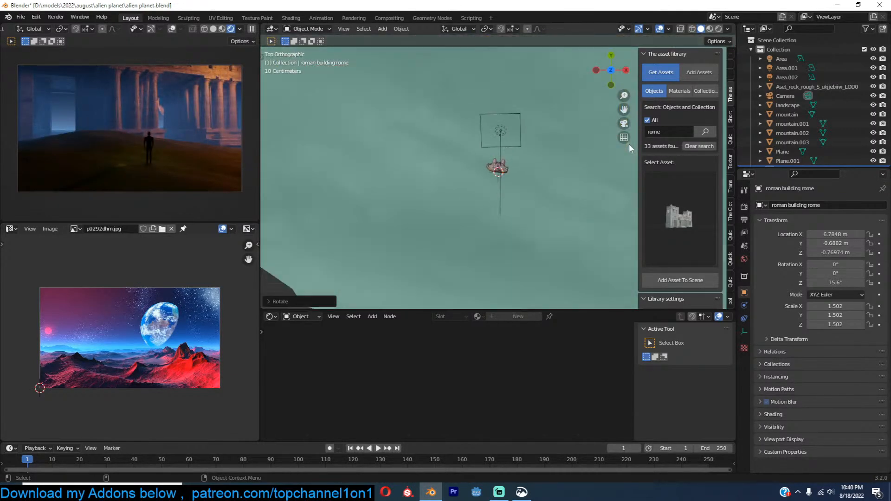
scroll(601, 140, up, 6)
key(g)
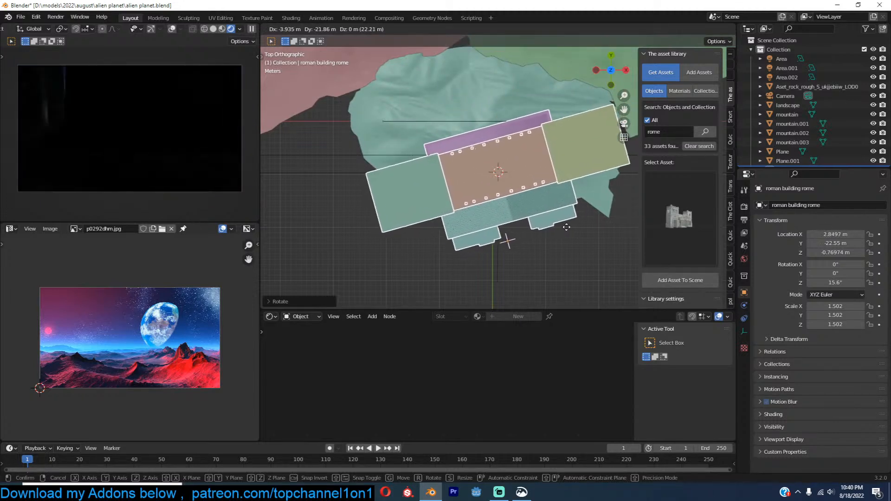
click(567, 220)
key(r)
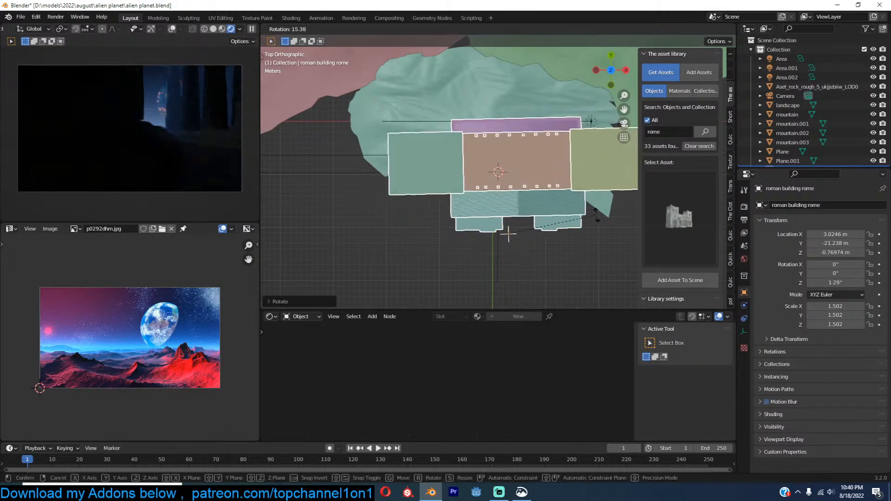
click(554, 210)
Step: Snap the standing man to the 3D cursor on the Roman building's ledge, at about X 1.31 m, Y -5.76 m, Z 1.27 m
middle_drag(538, 220, 531, 181)
click(501, 200)
scroll(501, 202, up, 3)
key(g)
key(z)
right_click(532, 181)
key(shift+s)
click(533, 127)
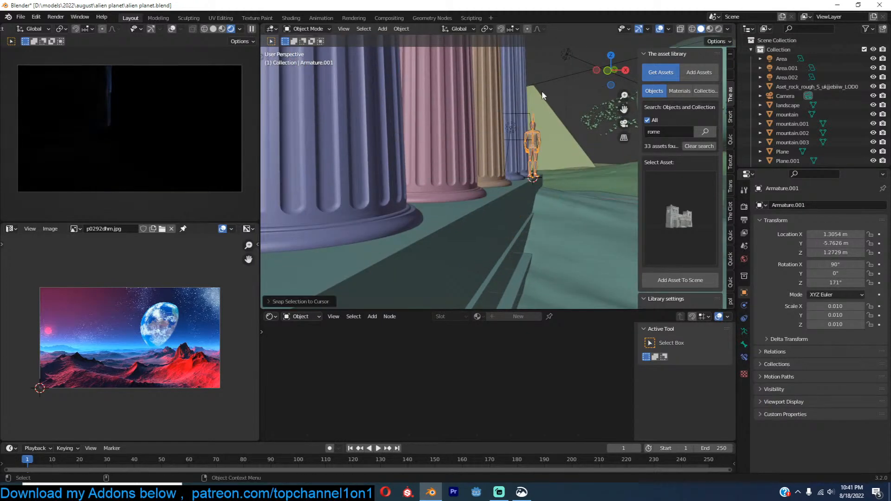
Step: Align the camera to a view looking between the columns towards the man and the planet
middle_drag(556, 117, 483, 164)
key(ctrl+alt+KP_0)
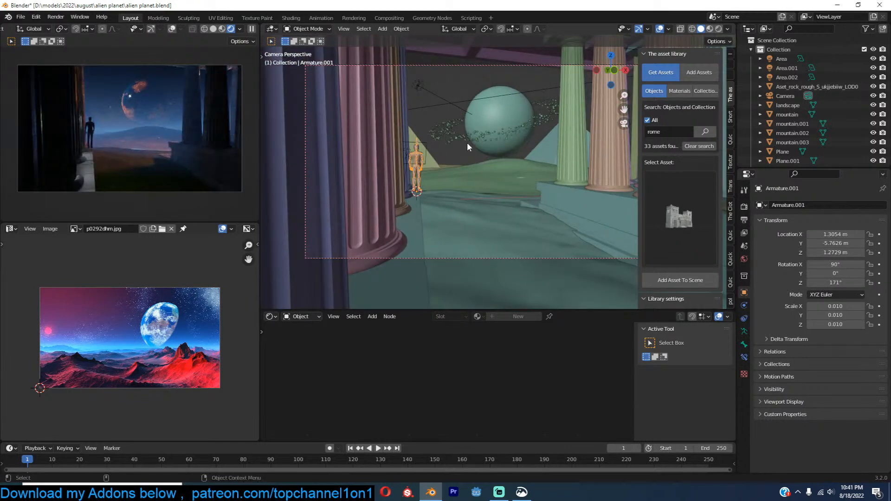
Step: Move the Roman building to about X 1.42 m, Y -21.93 m, Z -0.61 m so its columns frame the man and planet
click(383, 182)
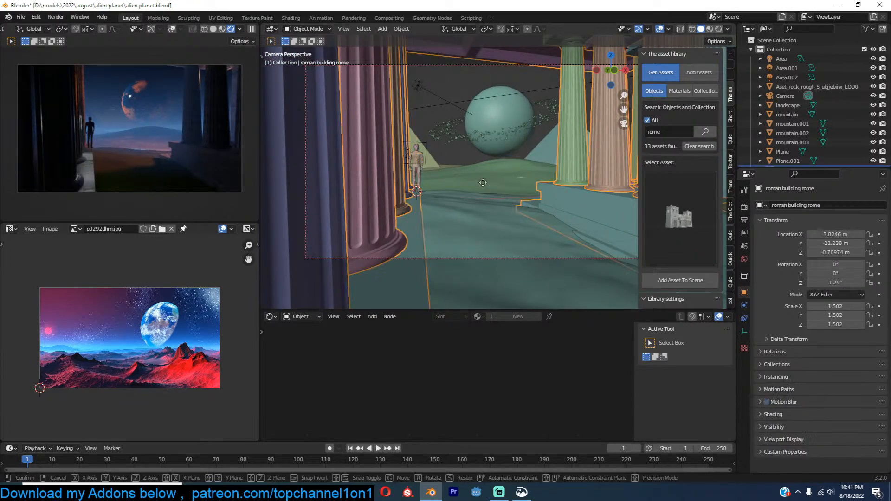
key(g)
click(418, 176)
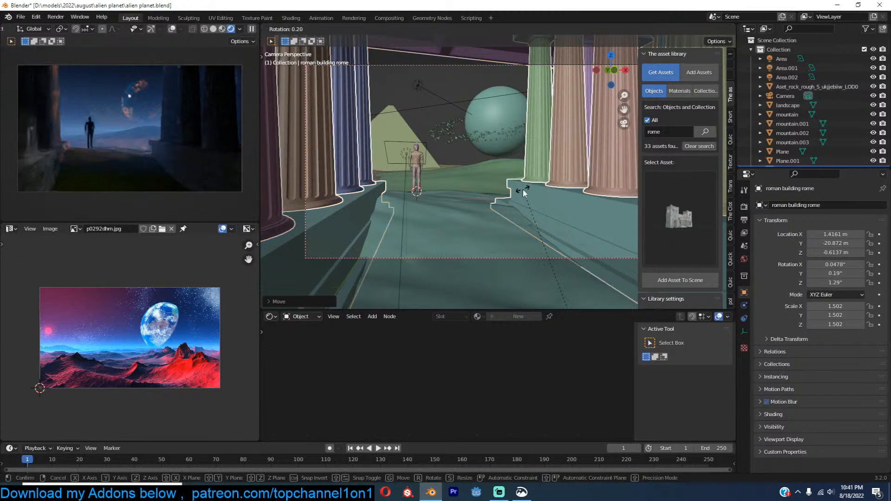
key(g)
key(y)
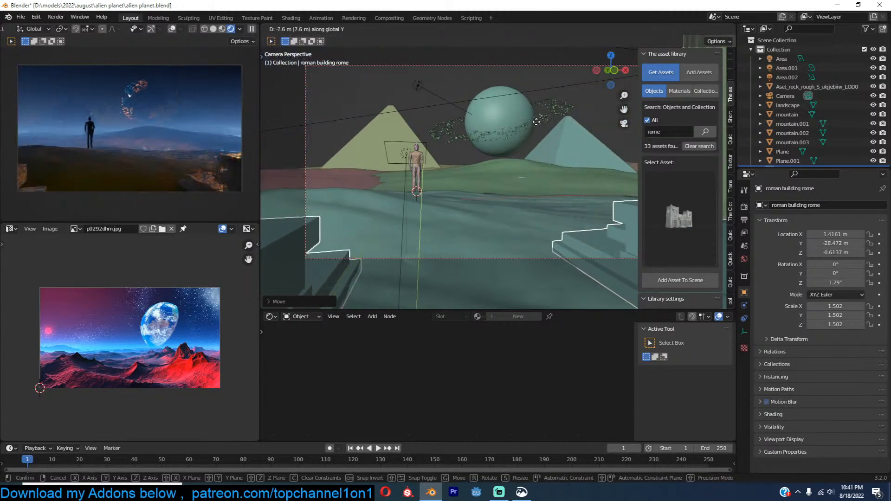
click(489, 169)
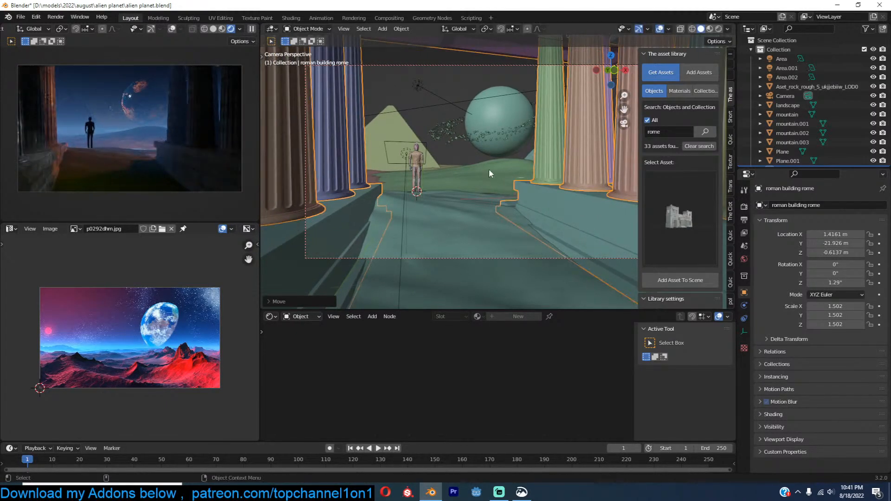
Step: Place the 3D cursor on the ground beside the building's near steps and snap the standing man to it
shift+middle_drag(489, 169, 519, 153)
scroll(520, 154, up, 3)
click(403, 175)
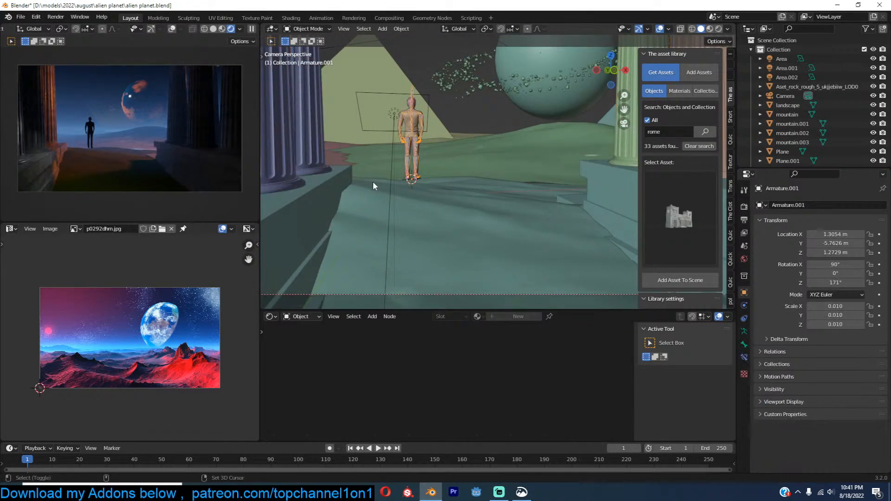
shift+right_click(374, 186)
key(shift+s)
click(376, 108)
Step: Delete the area light behind the standing man
click(402, 127)
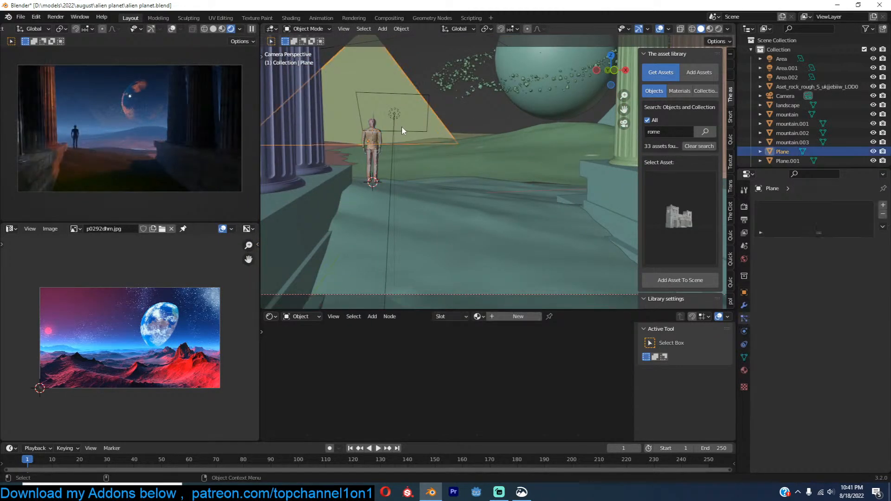
key(Delete)
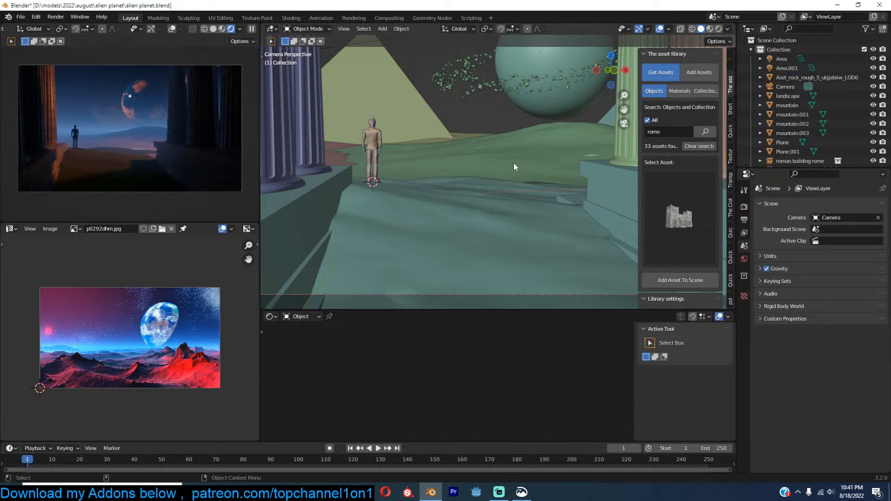
Step: Scale up the green mountain behind the man slightly and clear the selection
scroll(513, 163, down, 3)
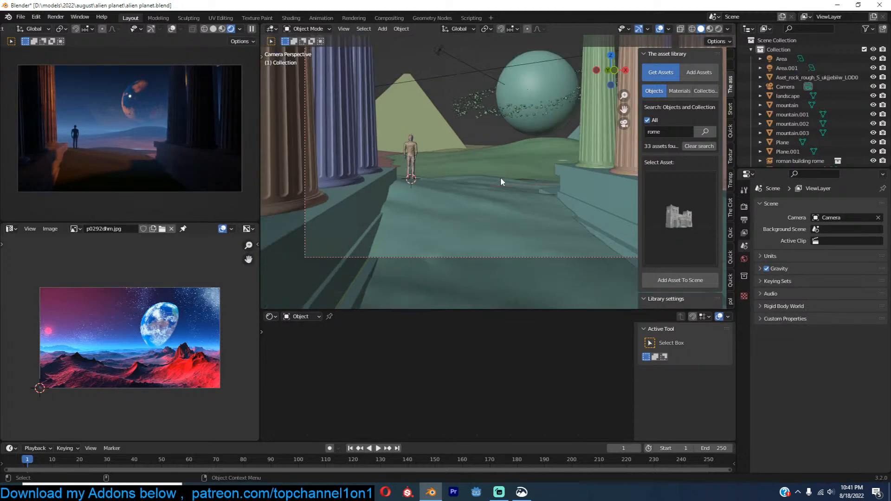
click(513, 177)
key(s)
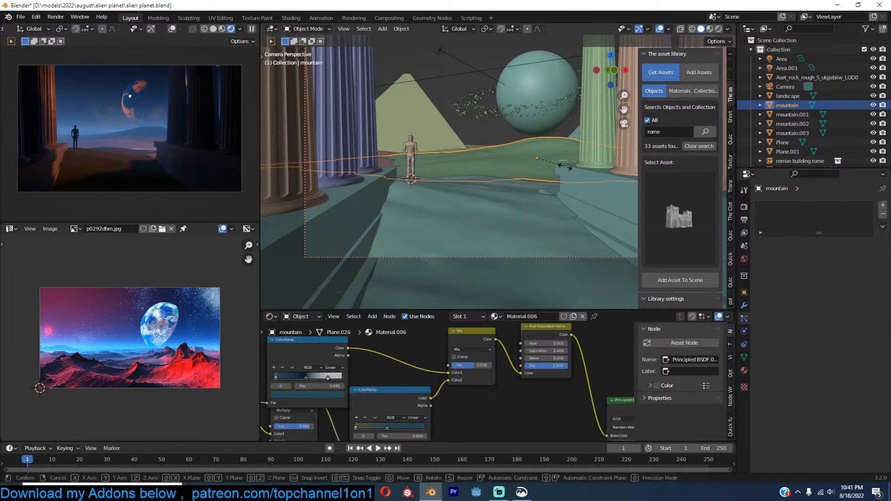
click(573, 168)
key(alt+a)
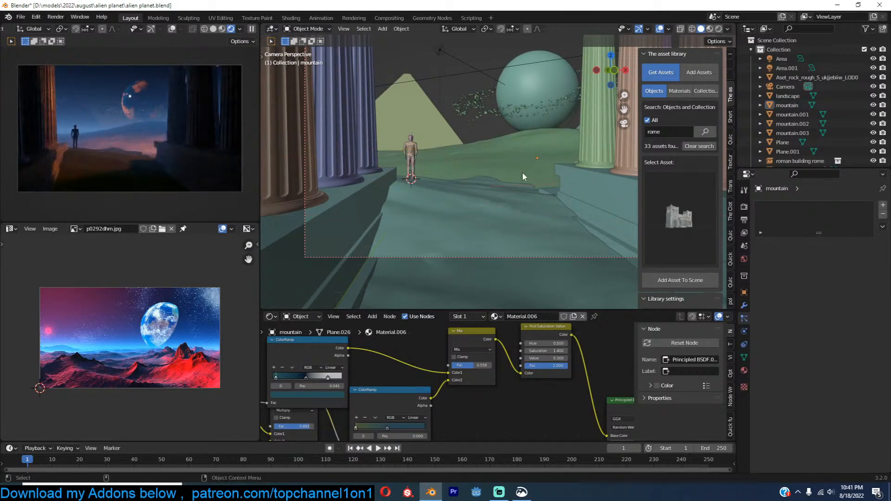
Step: Brighten the blue Color1 in the planet material's Mix node and disconnect that node from the Principled BSDF's Roughness input
click(528, 86)
middle_drag(468, 393, 573, 371)
middle_drag(524, 413, 328, 367)
scroll(533, 369, up, 4)
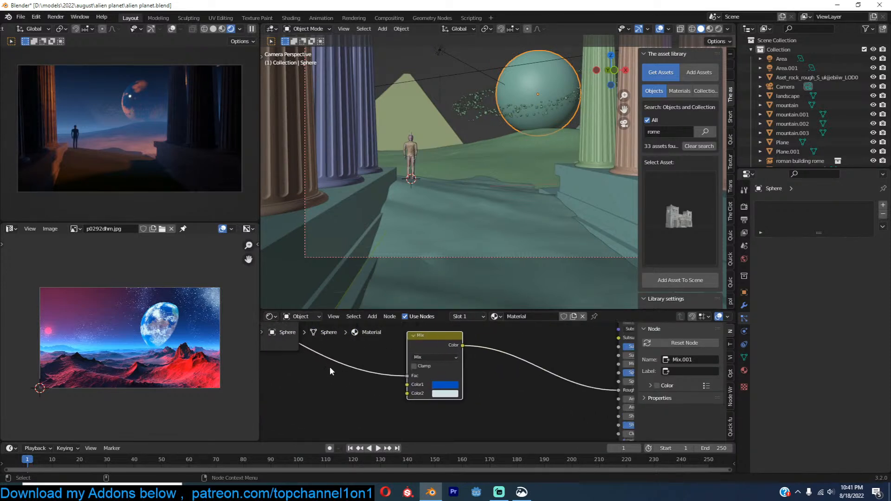
click(456, 389)
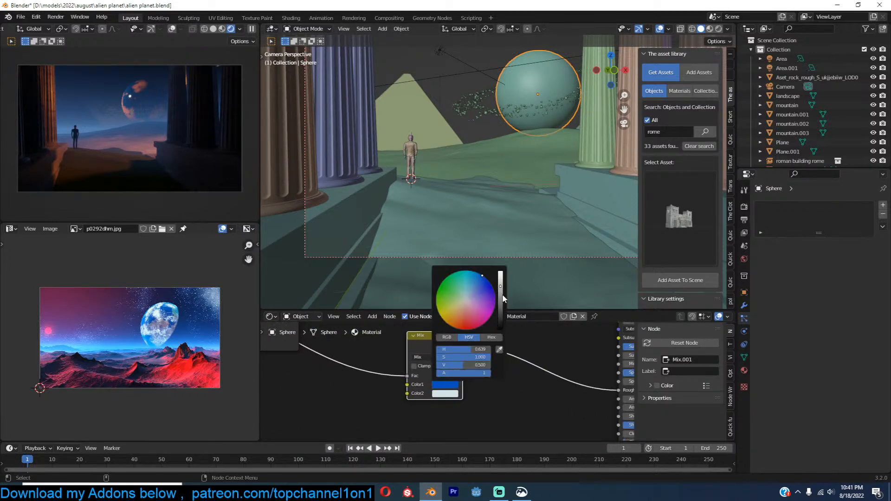
click(500, 274)
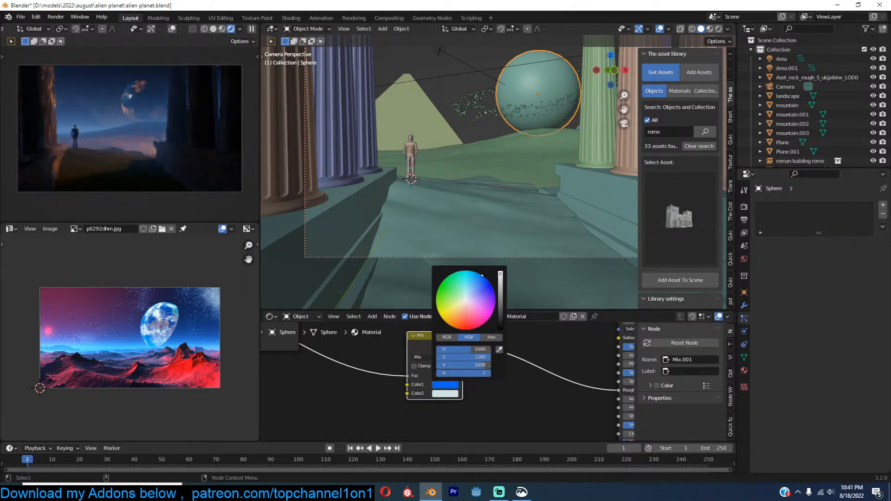
middle_drag(541, 393, 438, 384)
drag(514, 380, 502, 377)
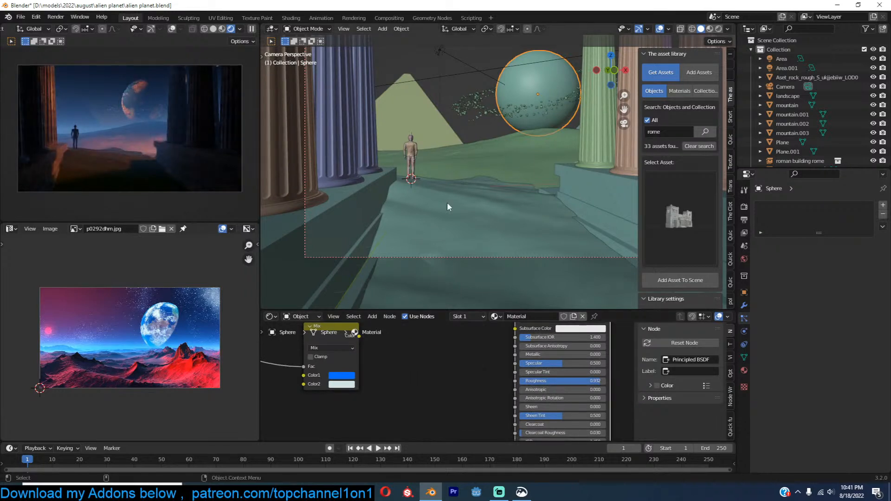
Step: Try enlarging the planet, restore its size and save the file
key(s)
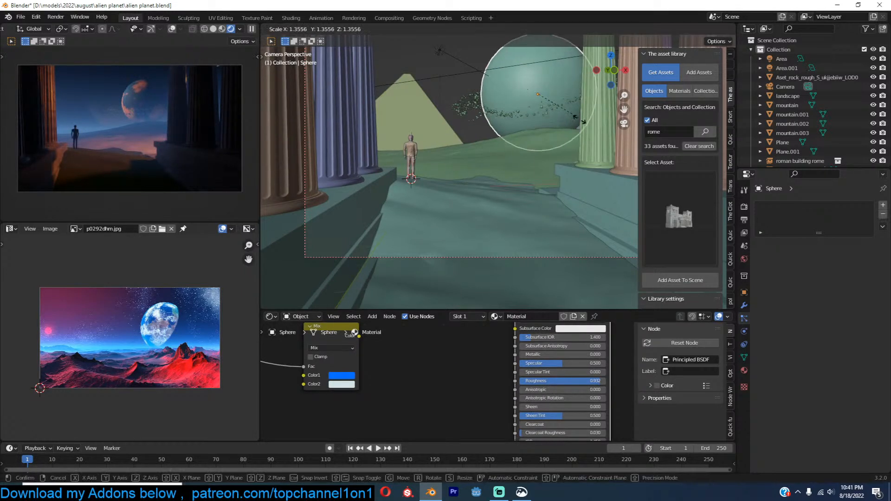
click(556, 119)
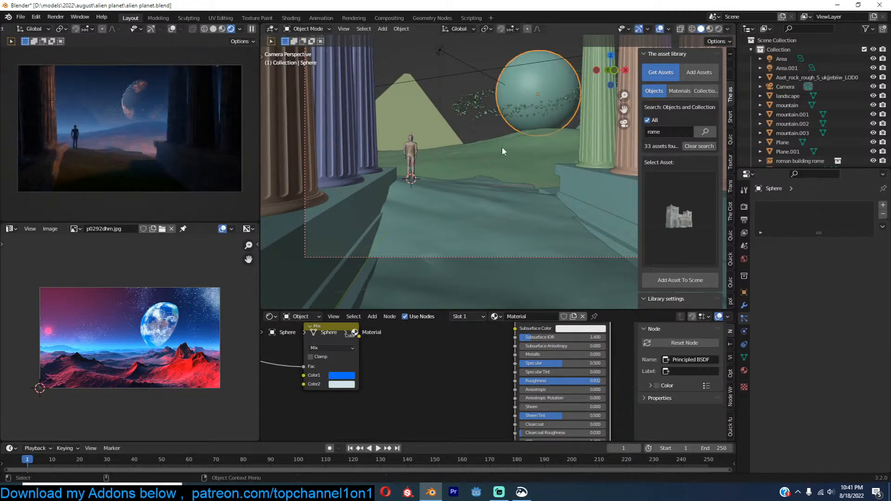
key(ctrl+s)
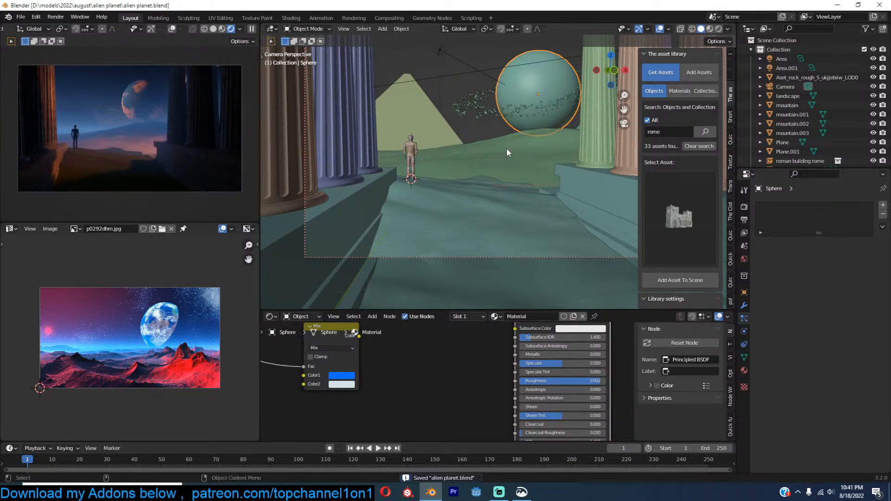
Step: Hide the Roman building to compare the rendered view without it, and show it again
shift+middle_drag(441, 188, 497, 175)
scroll(497, 175, down, 2)
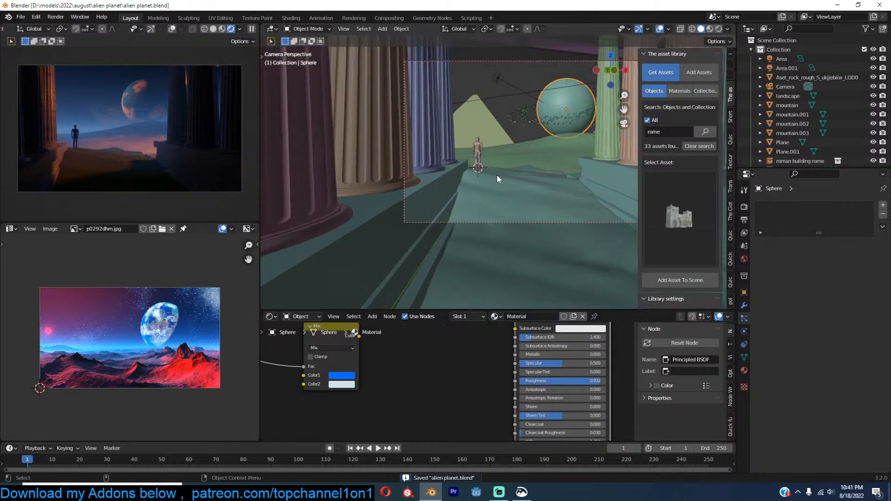
click(589, 162)
key(h)
key(alt+h)
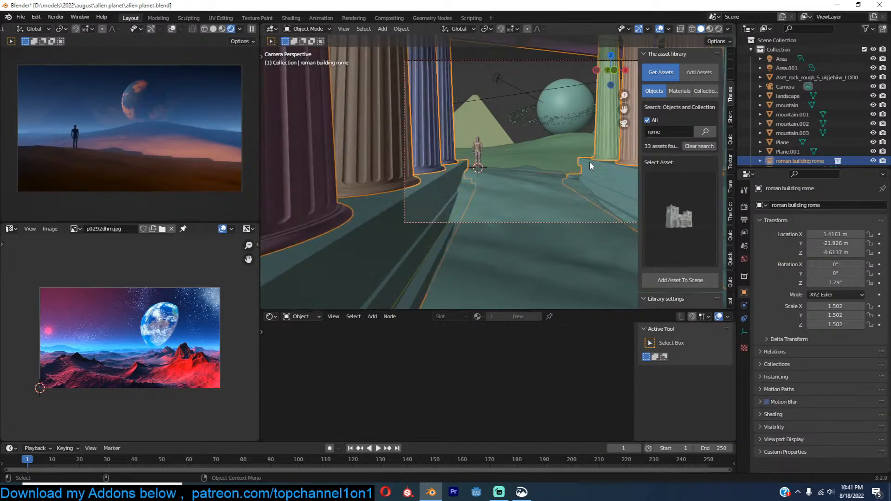
Step: From above, rotate the Roman building to -53.5° about Z and move it to about X 3.81 m, Y 0.99 m
key(KP_7)
scroll(588, 160, down, 5)
key(r)
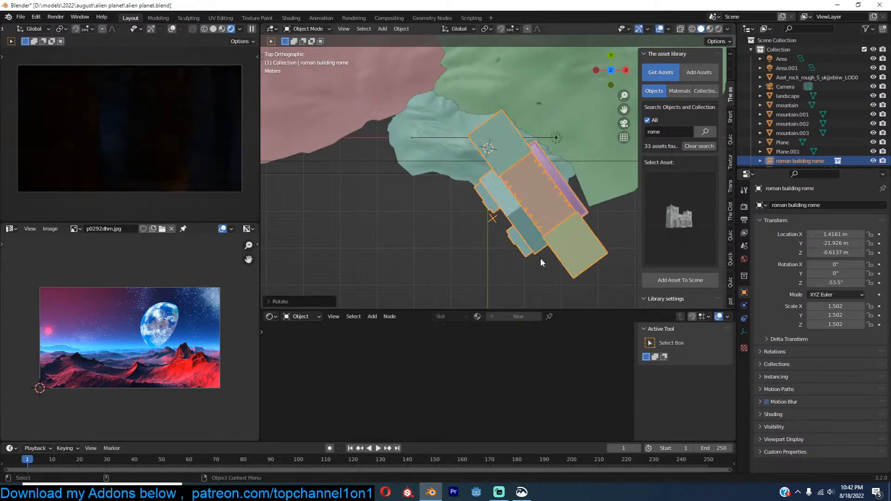
click(540, 257)
key(g)
click(587, 154)
key(g)
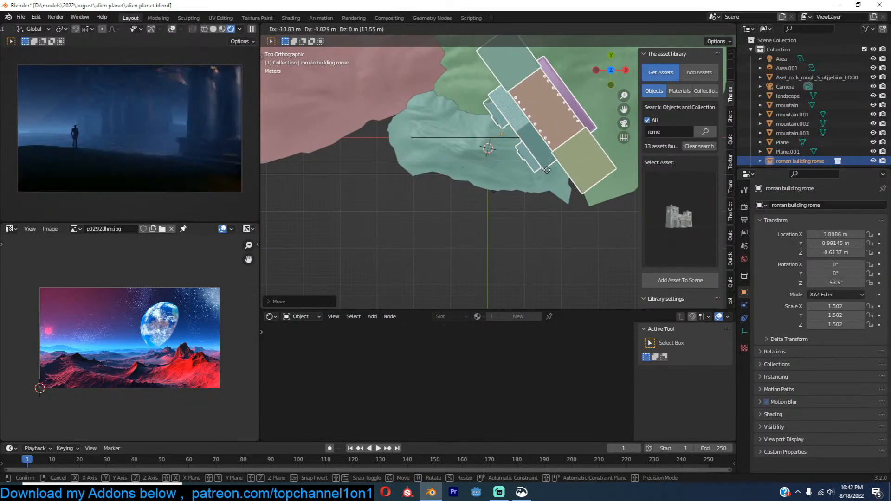
click(516, 188)
Step: Scale the Roman building down to about 0.601, save the file and clear the selection
shift+middle_drag(517, 188, 594, 111)
key(s)
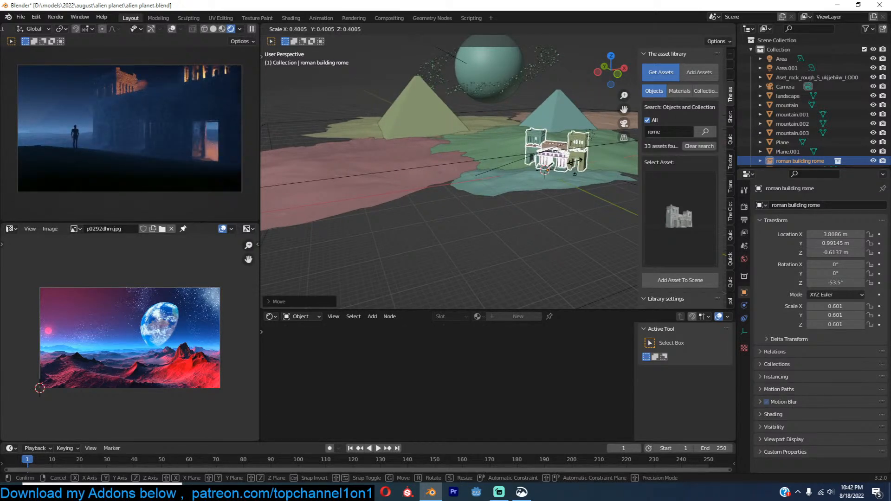
click(575, 161)
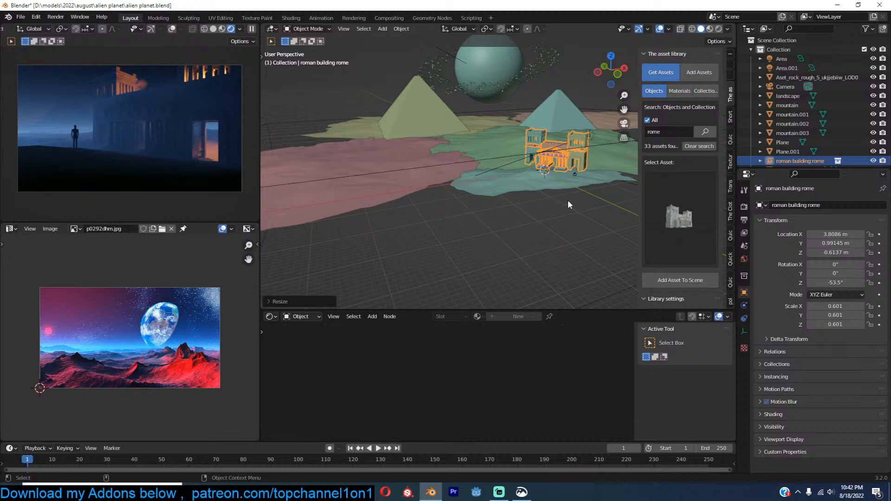
key(ctrl+s)
click(569, 187)
Step: Search the asset library's objects for "fire" and choose the medieval fire bowl on a tall pedestal
scroll(566, 186, up, 3)
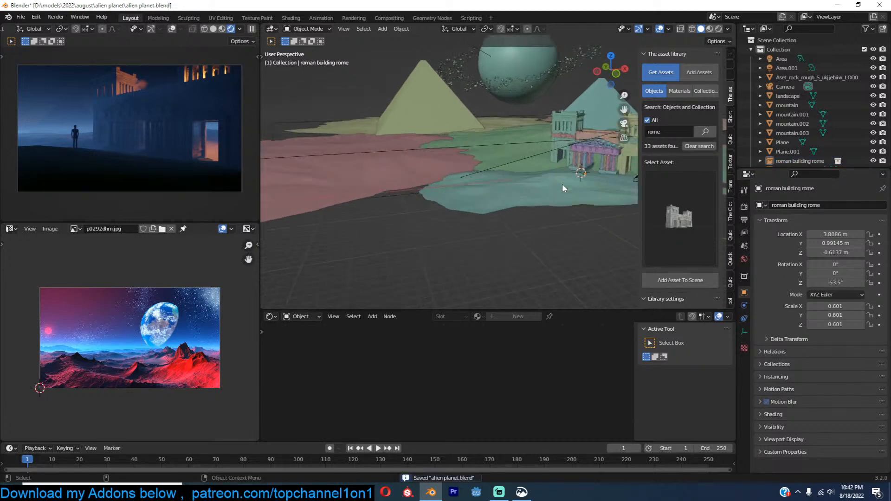
scroll(538, 185, up, 3)
click(656, 131)
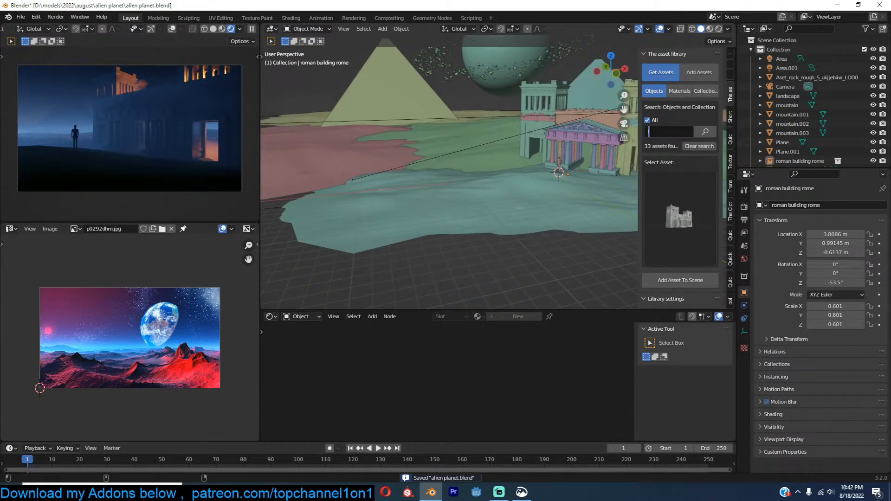
text(fre)
key(BackSpace)
key(BackSpace)
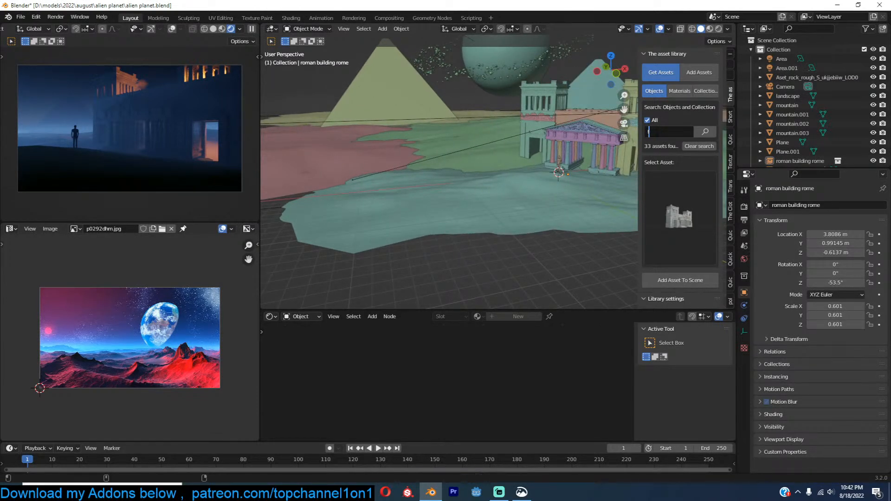
key(Return)
click(663, 210)
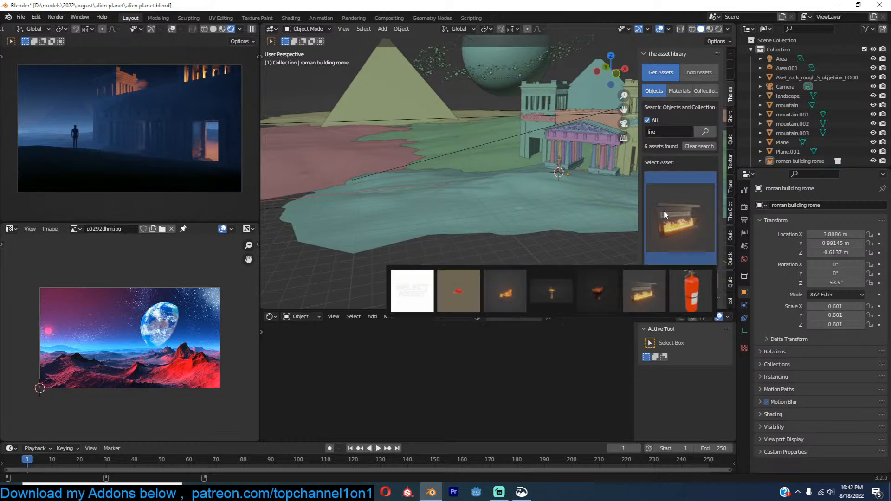
click(564, 295)
Step: Add the fire bowl at the foot of the Roman building's columns and scale it to about 0.286
scroll(460, 192, up, 6)
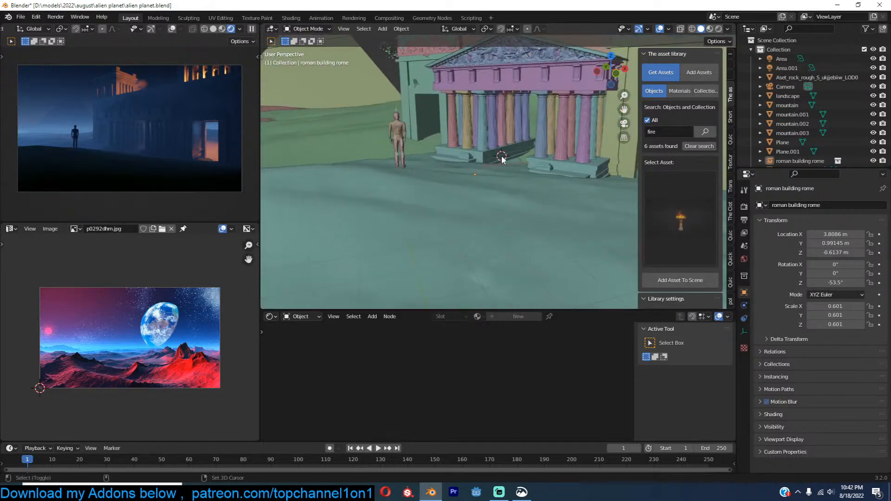
click(678, 281)
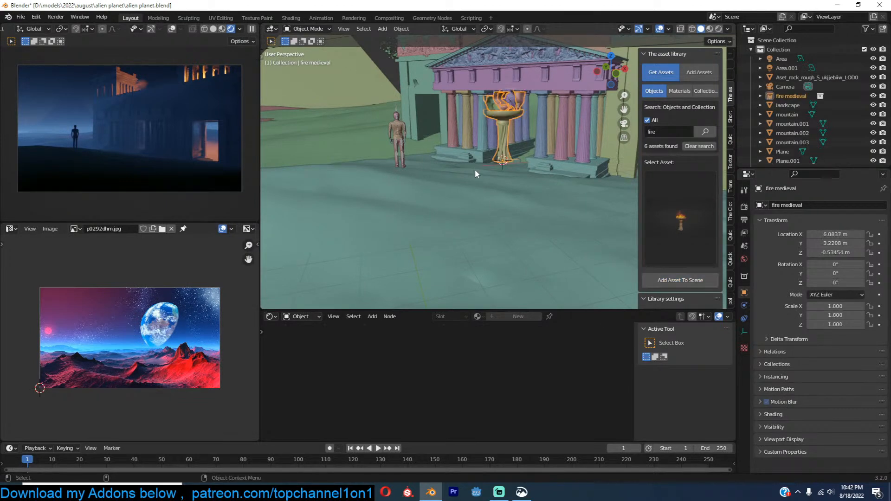
key(s)
click(528, 155)
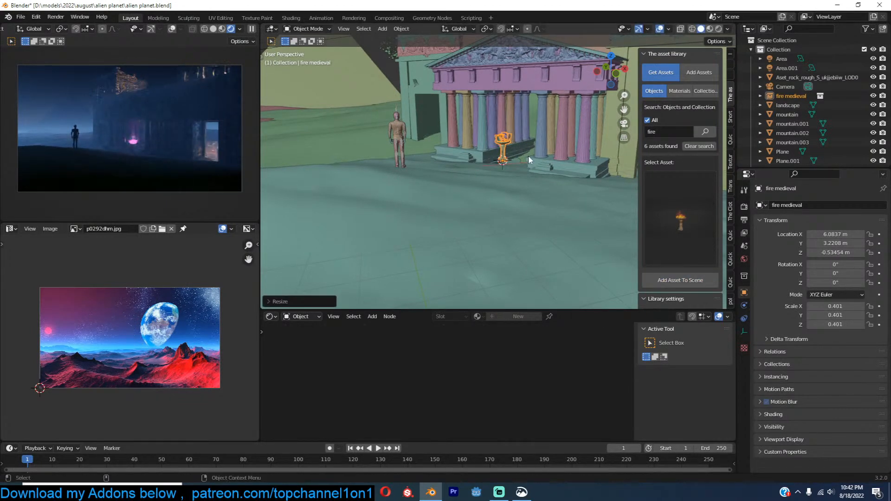
key(KP_Decimal)
key(s)
click(525, 180)
Step: Lower the fire bowl vertically to about Z -0.76 m so its base meets the ground, and save the file
shift+middle_drag(547, 245, 551, 173)
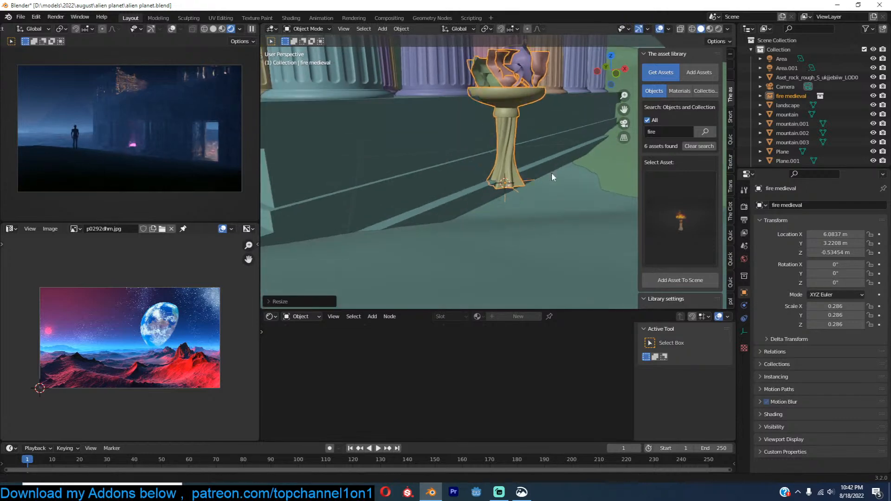
key(g)
key(z)
click(558, 197)
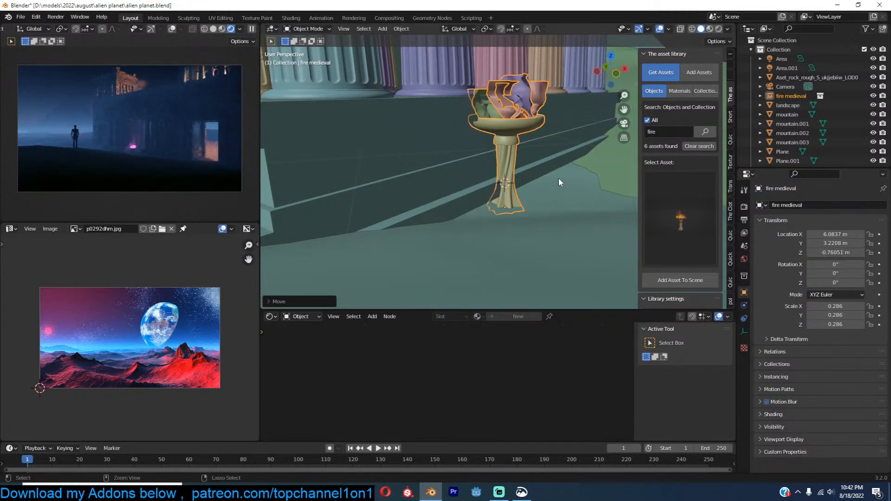
key(ctrl+s)
Step: Find the file's missing external textures using the D:\resouces folder
click(20, 17)
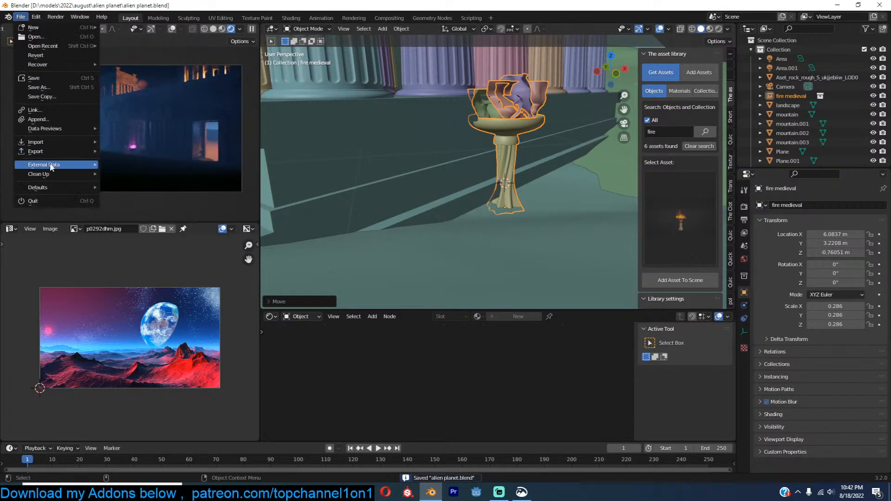
mouse_move(51, 167)
click(133, 252)
click(222, 308)
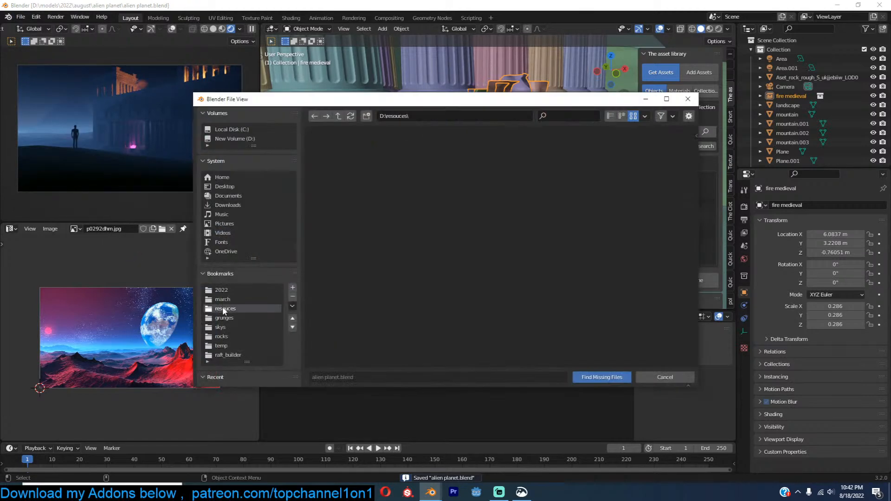
click(586, 379)
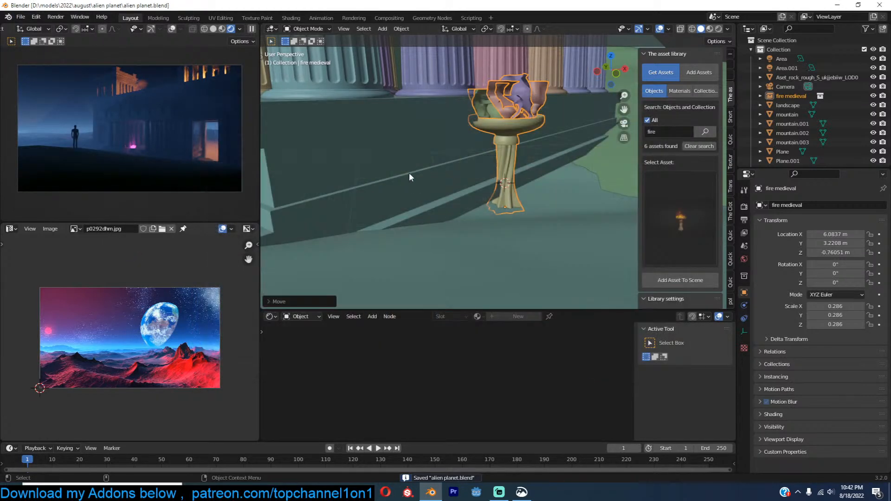
Step: Scale the fire bowl up to about 0.342
scroll(408, 173, up, 2)
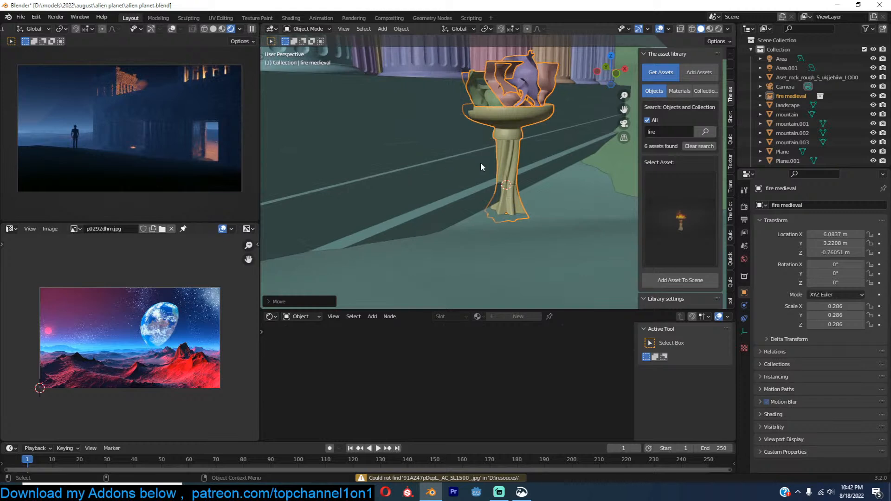
key(s)
click(542, 138)
scroll(507, 204, up, 2)
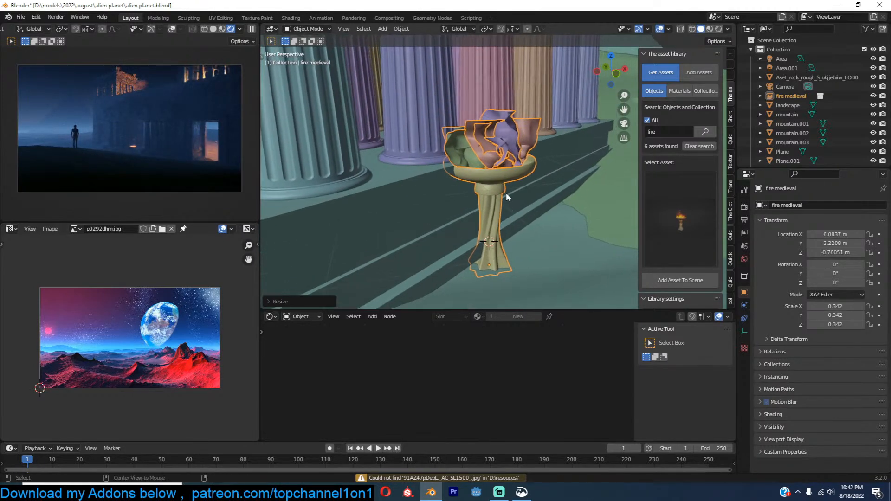
Step: Add a point light at the fire bowl's flames and raise it vertically to about Z 0.82 m
click(508, 202)
key(shift+a)
mouse_move(472, 151)
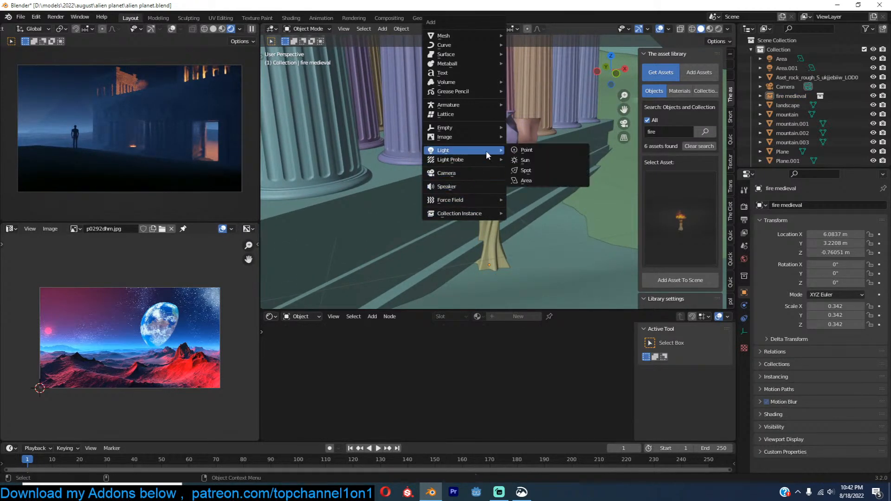
click(535, 150)
key(g)
key(z)
click(522, 116)
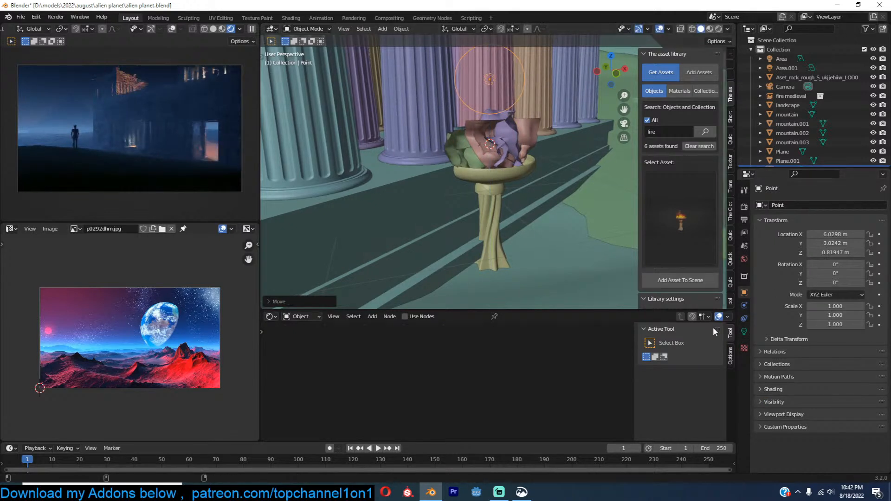
Step: Set the power of the point light above the brazier to 1000 W and its colour to saturated orange-red
click(744, 332)
click(839, 268)
text(1000)
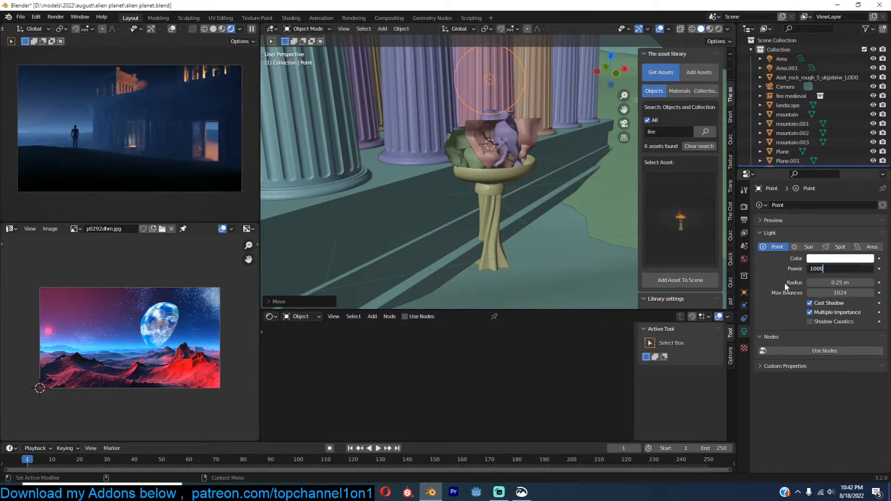
key(Return)
click(840, 258)
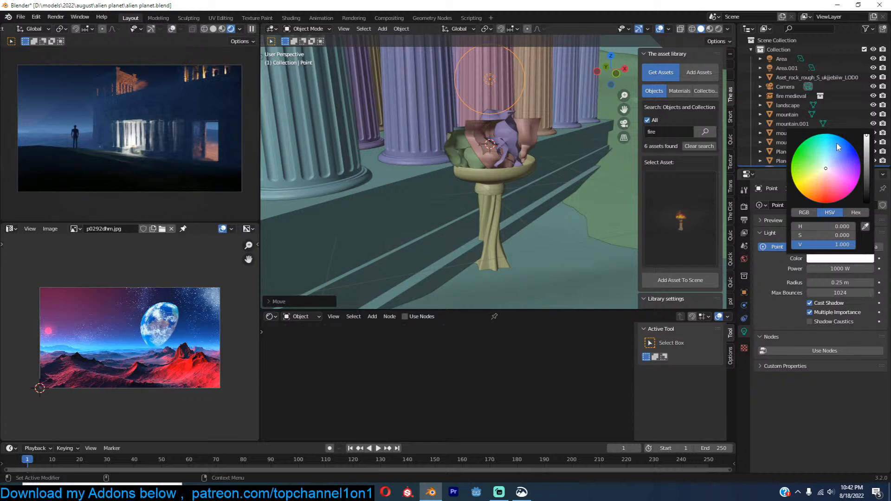
click(822, 198)
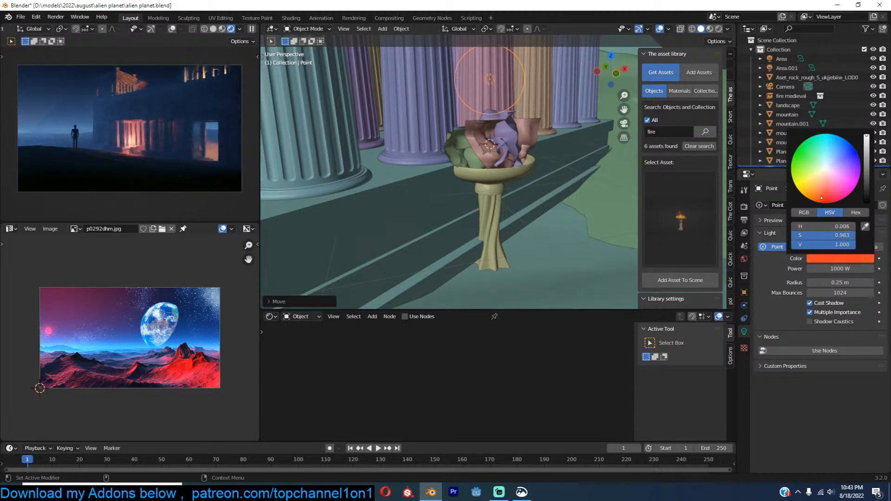
click(819, 202)
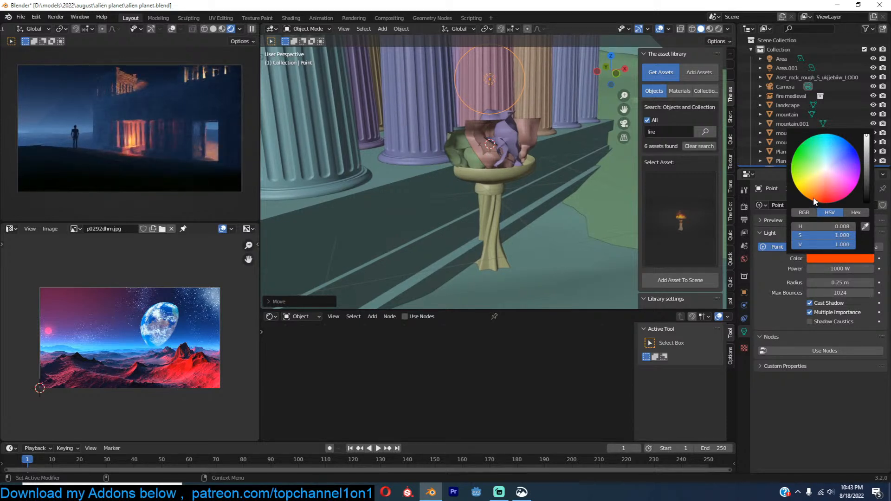
Step: Lower the point light along Z into the brazier's bowl and set its power to 500 W
key(g)
key(z)
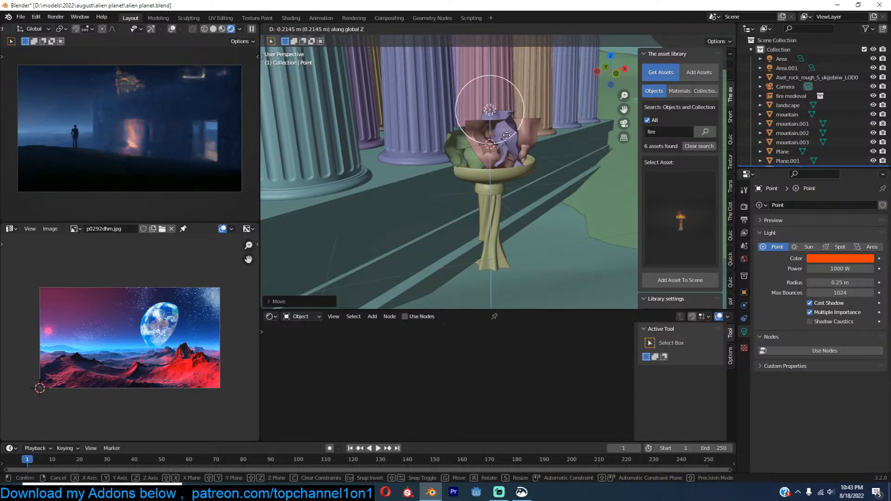
click(508, 159)
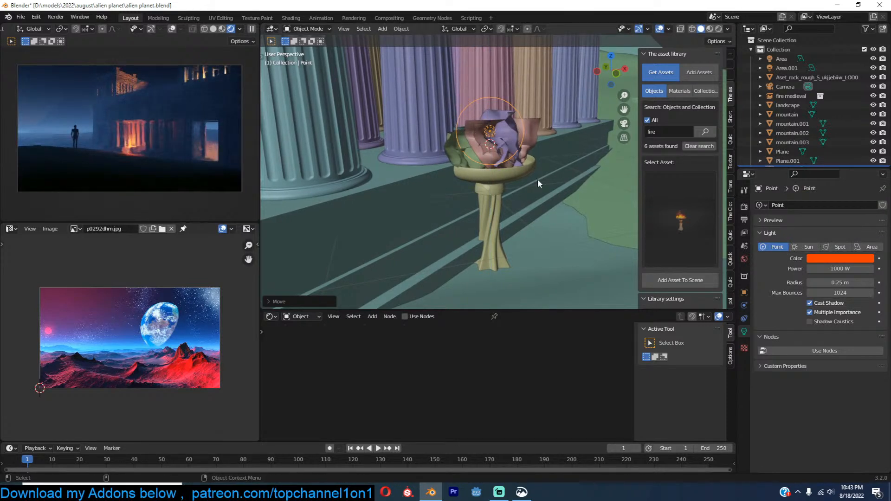
click(841, 269)
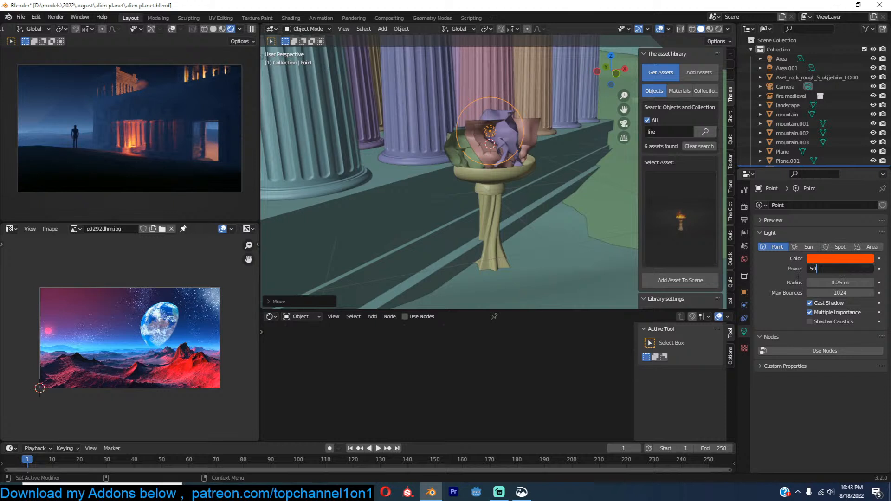
text(500)
key(Return)
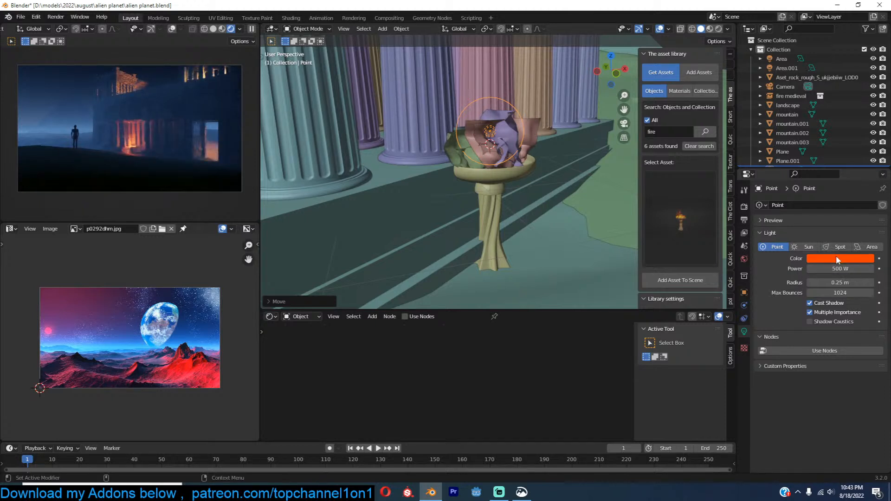
Step: Change the point light's colour to a softer, less saturated fire orange
click(836, 257)
mouse_move(833, 175)
mouse_down()
mouse_move(816, 171)
mouse_move(786, 195)
mouse_up()
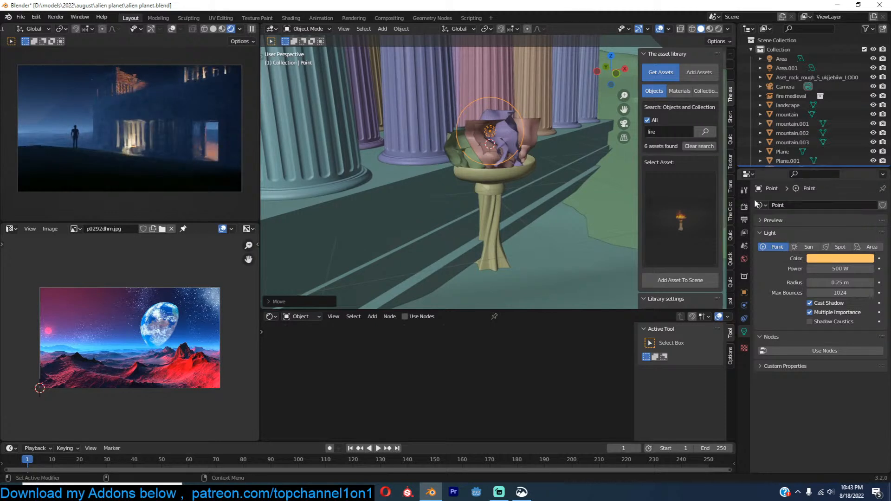
click(824, 268)
click(829, 260)
click(830, 260)
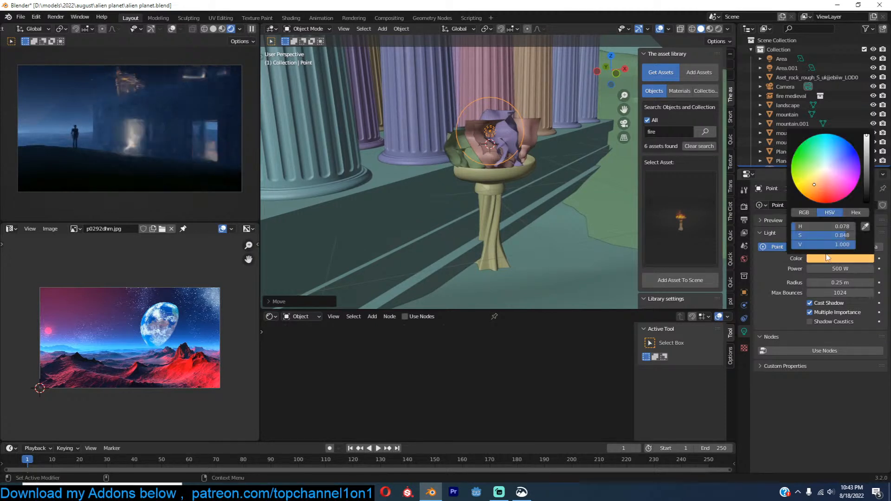
click(814, 192)
Step: Set the point light's radius to 0.1 m and save the file
click(846, 282)
key(BackSpace)
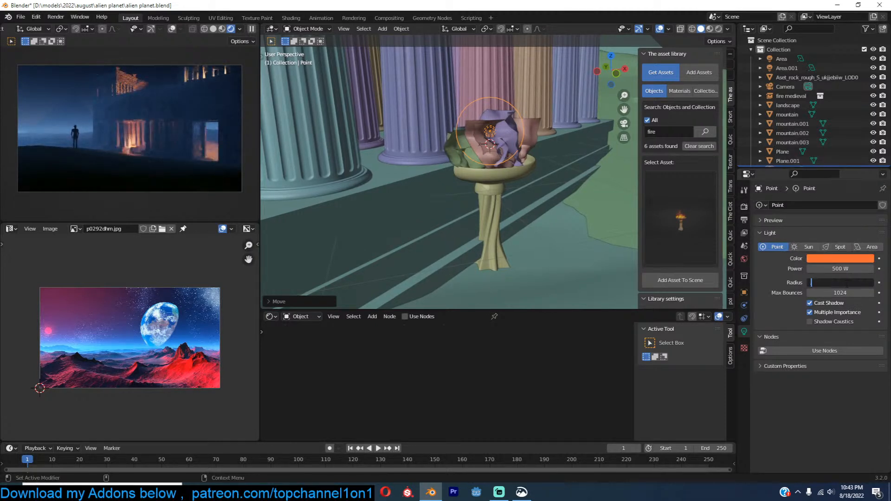
text(.1)
key(Return)
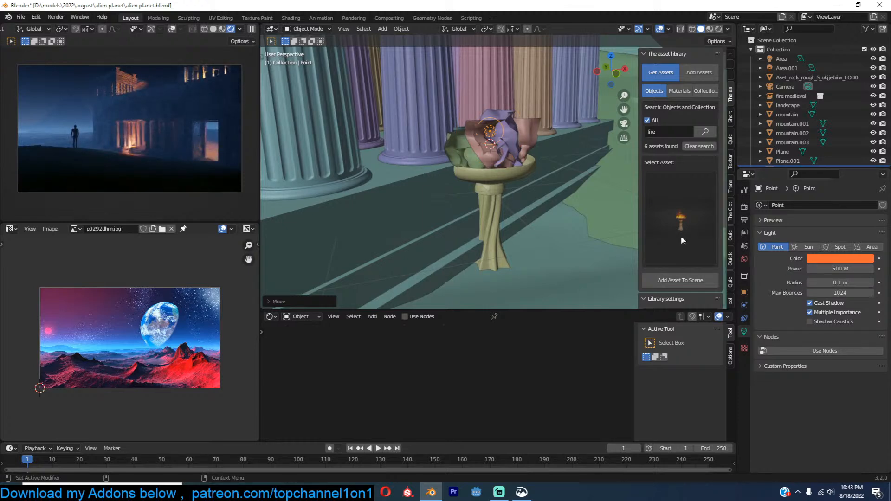
scroll(448, 154, down, 5)
key(ctrl+s)
Step: Search all object assets in the asset library for "rome"
middle_drag(503, 163, 504, 200)
scroll(491, 216, down, 4)
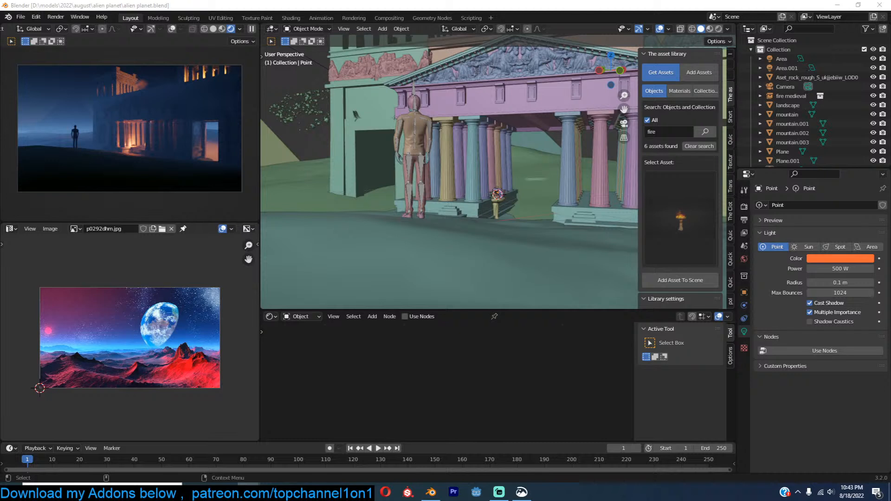
click(705, 175)
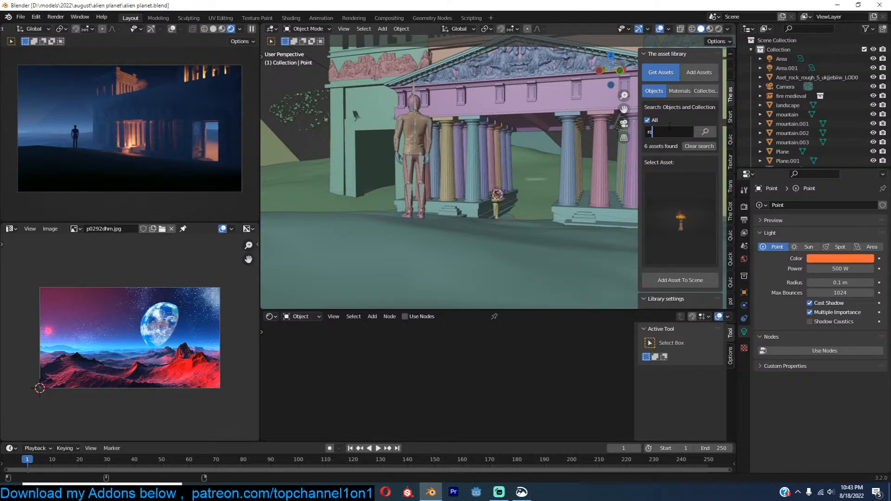
key(Return)
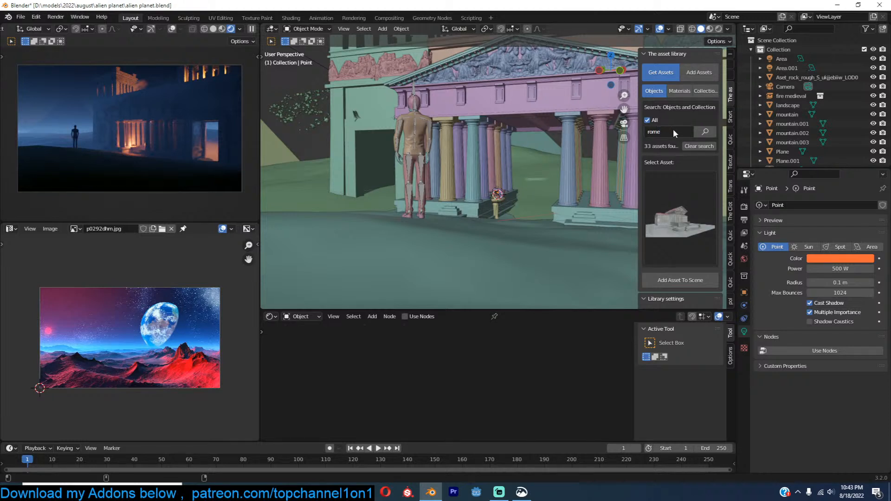
Step: Place the 3D cursor on the ground beyond the standing figure and add the Pantheon Of Rome building asset there
click(673, 212)
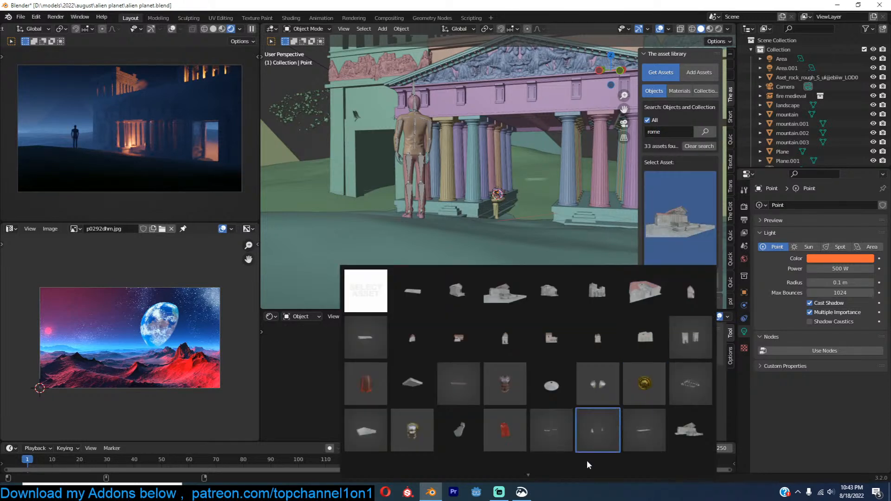
mouse_move(511, 479)
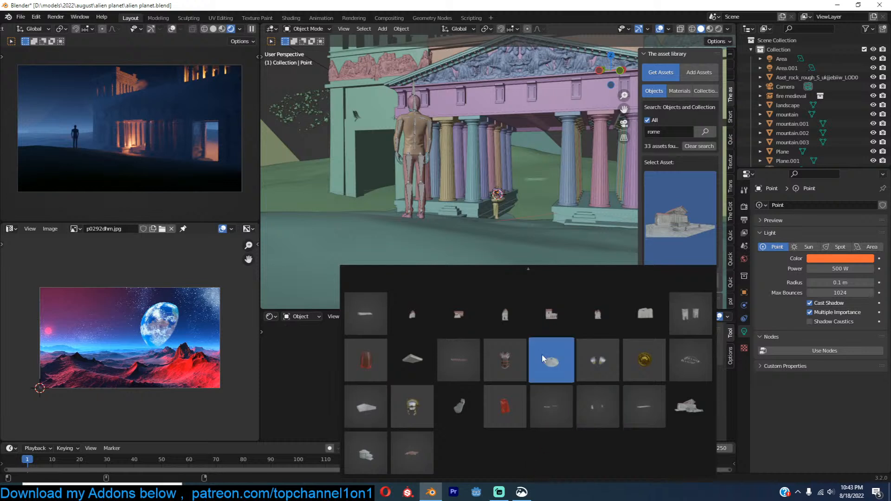
mouse_move(536, 252)
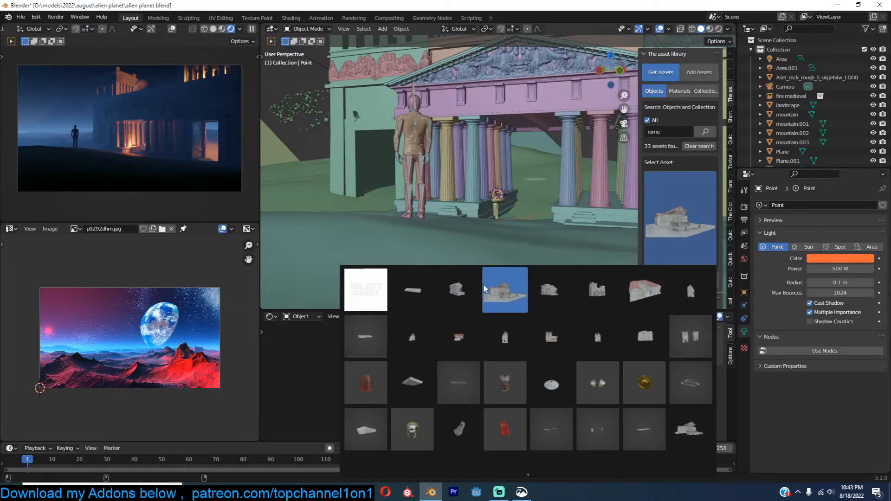
click(589, 308)
middle_drag(565, 304, 455, 198)
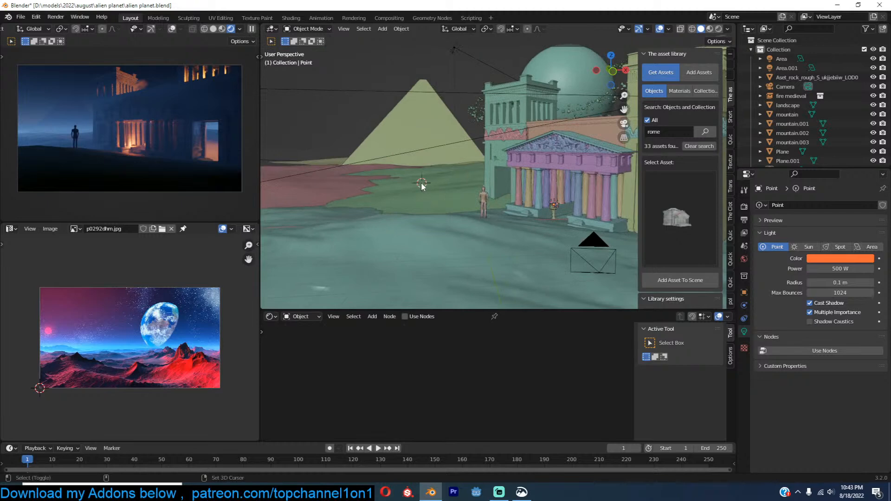
click(683, 280)
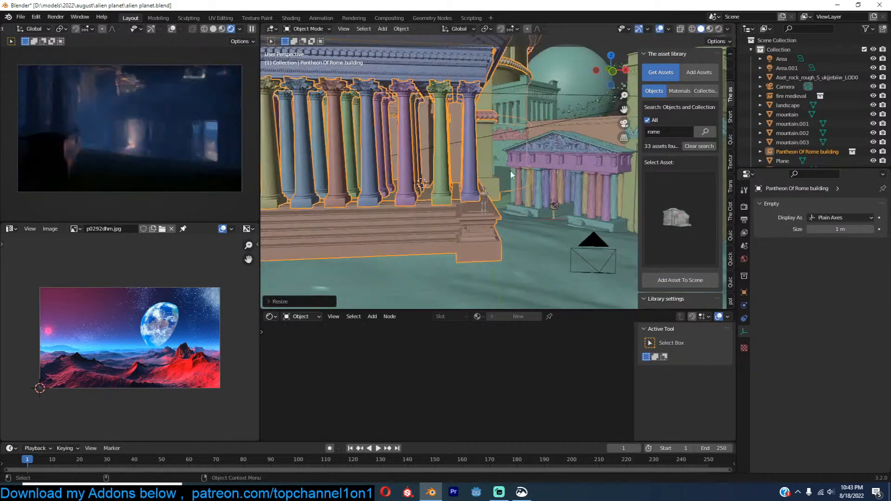
Step: Scale the Pantheon building to suit the neighbouring temple and rotate it about 28° around Z so its portico faces the temple
click(448, 146)
key(s)
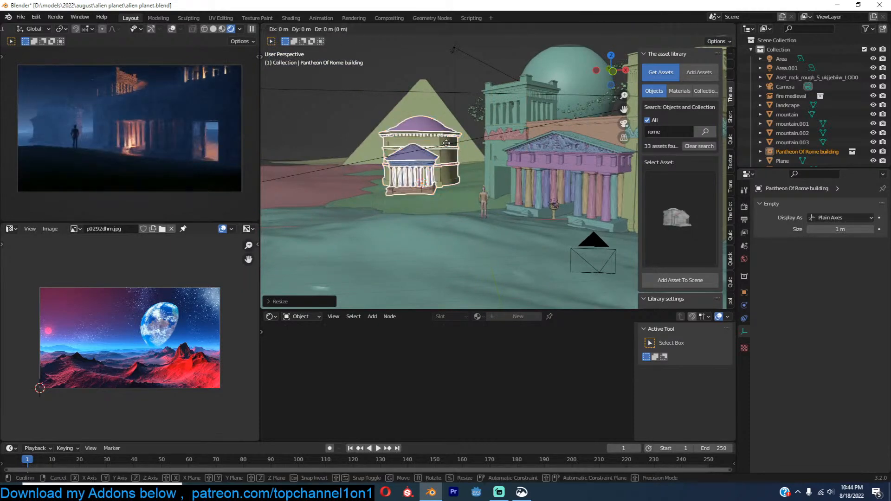
click(505, 142)
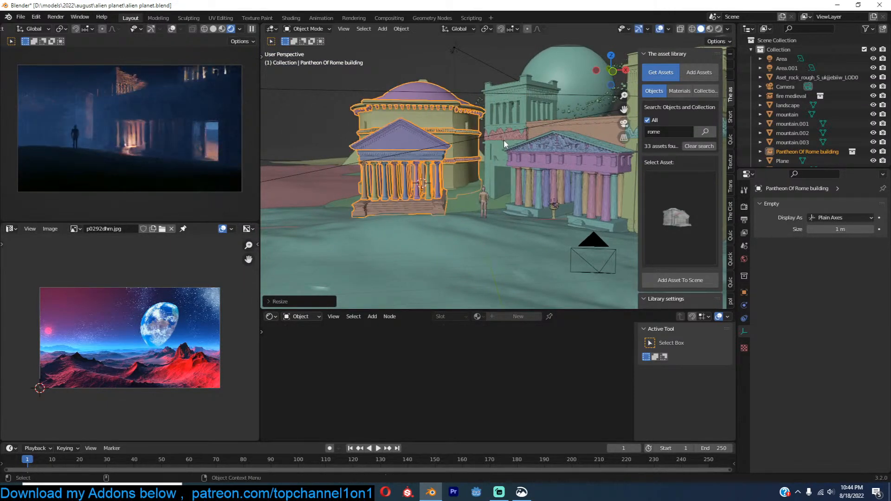
key(r)
key(z)
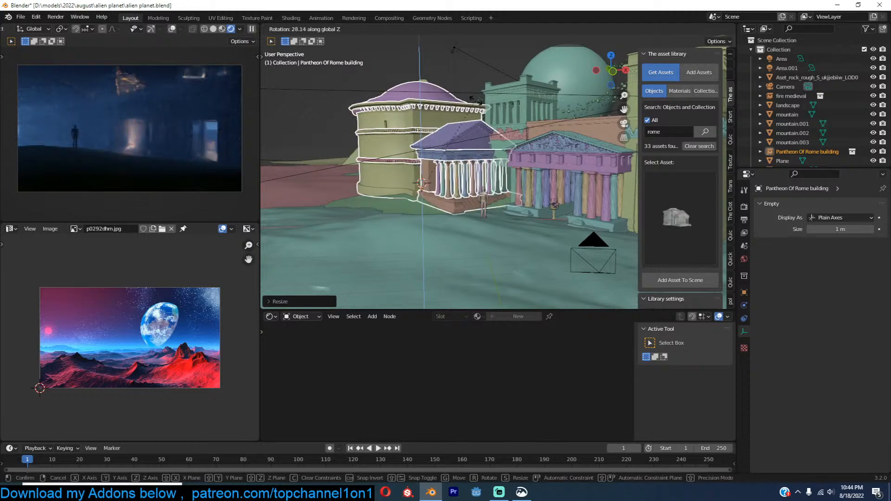
click(510, 114)
Step: Move the Pantheon horizontally farther back behind the standing figure, fine-tune its rotation, and deselect it
key(g)
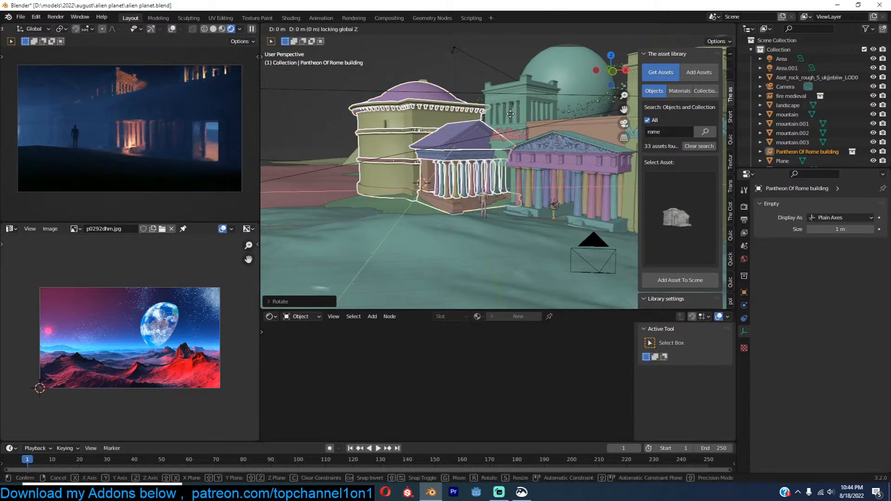
click(457, 111)
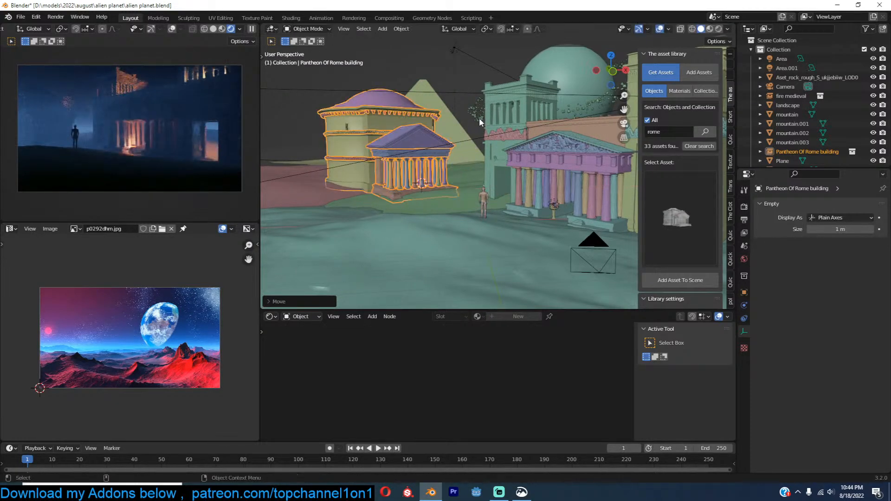
key(r)
click(499, 116)
click(446, 46)
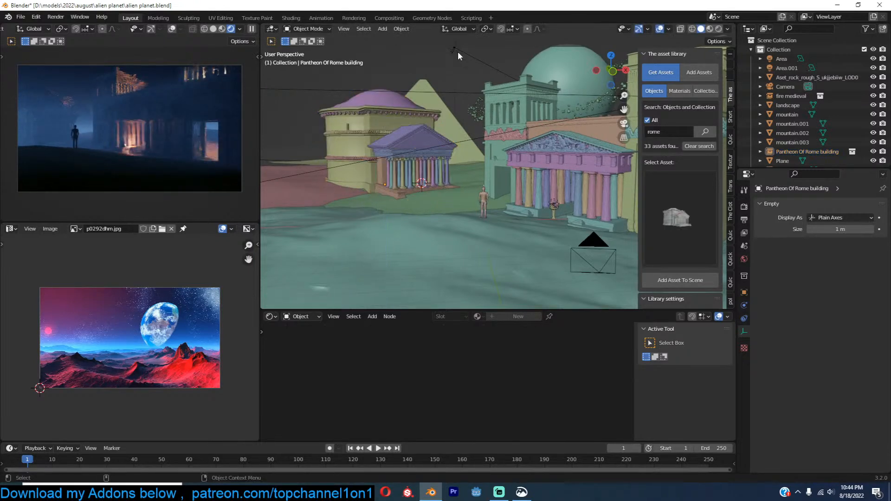
Step: In top view, duplicate the area light near the big sphere, place the copy just behind the Pantheon, and rotate it towards the foreground
key(KP_7)
scroll(504, 114, down, 2)
scroll(480, 214, down, 6)
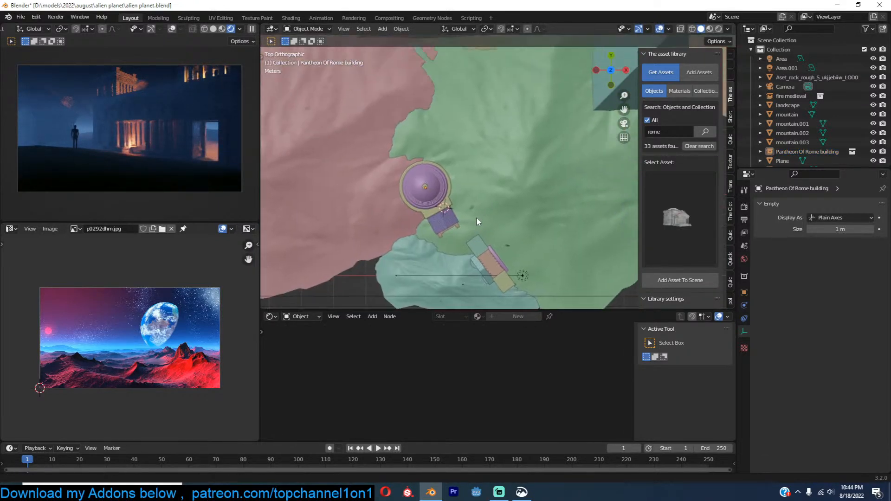
click(504, 224)
scroll(514, 220, down, 2)
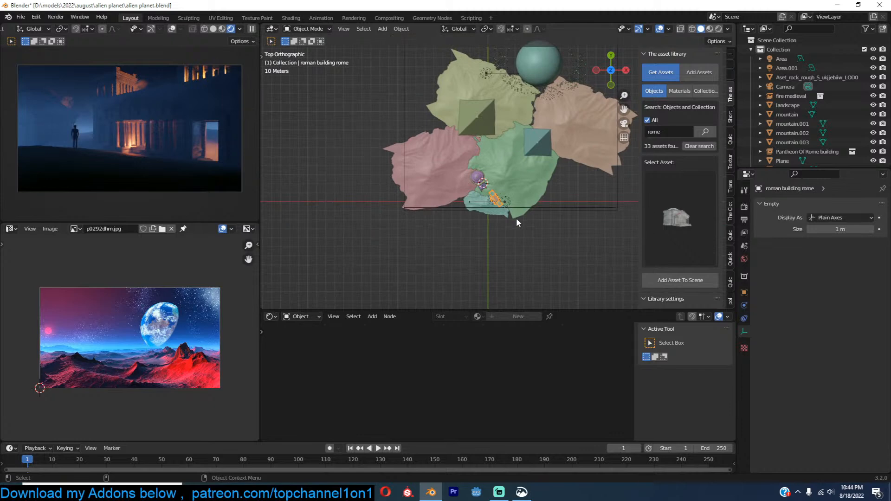
click(487, 69)
key(shift+d)
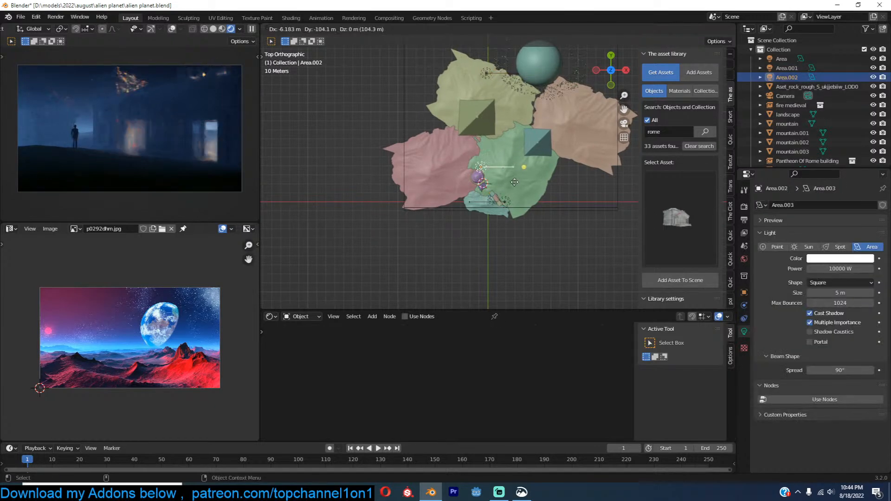
click(459, 251)
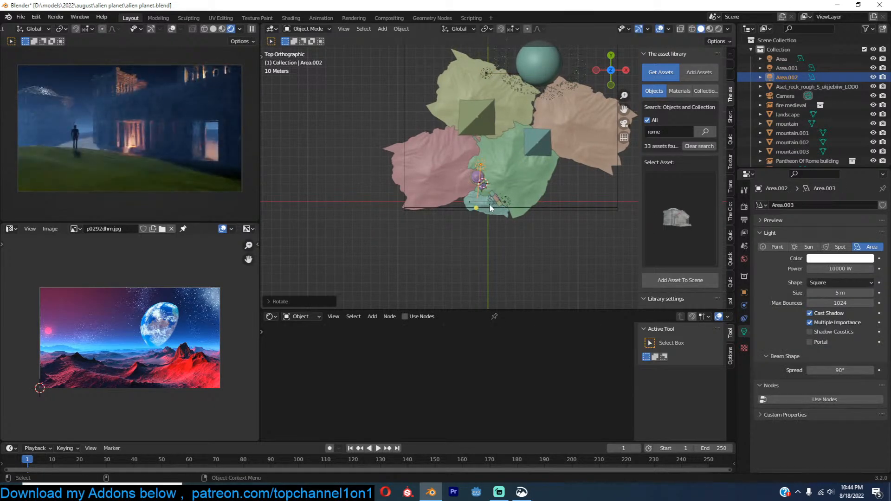
Step: Move the duplicated area light down about 38 m so it hangs just above the Roman buildings
middle_drag(485, 203, 460, 116)
scroll(491, 170, up, 7)
key(g)
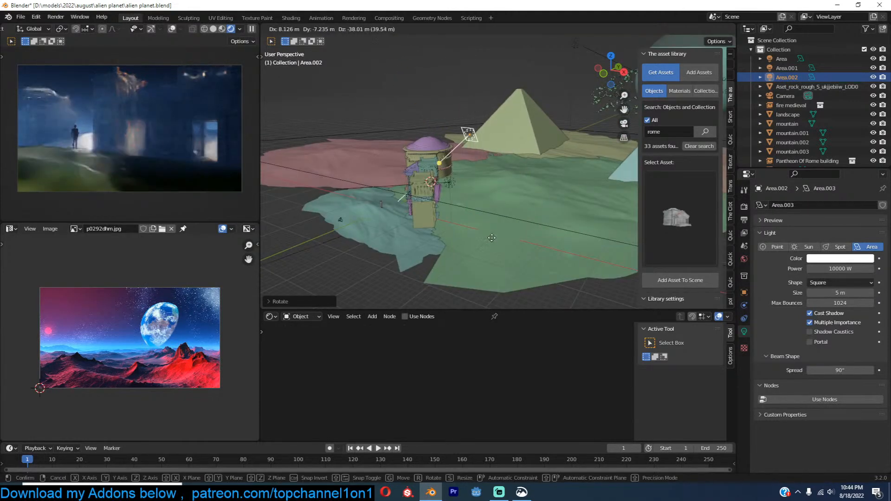
click(492, 239)
Step: Try a blue and then an orange tint on the area light above the Roman buildings
middle_drag(453, 234, 491, 226)
scroll(505, 222, up, 6)
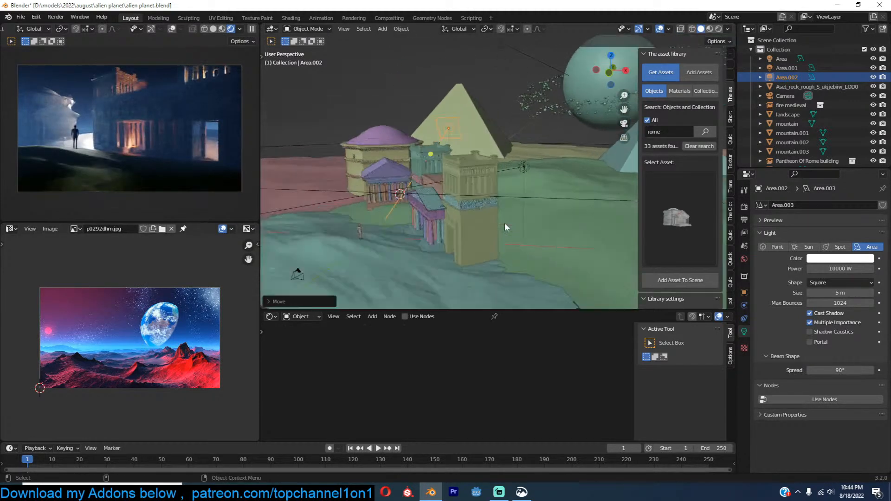
click(825, 258)
click(836, 150)
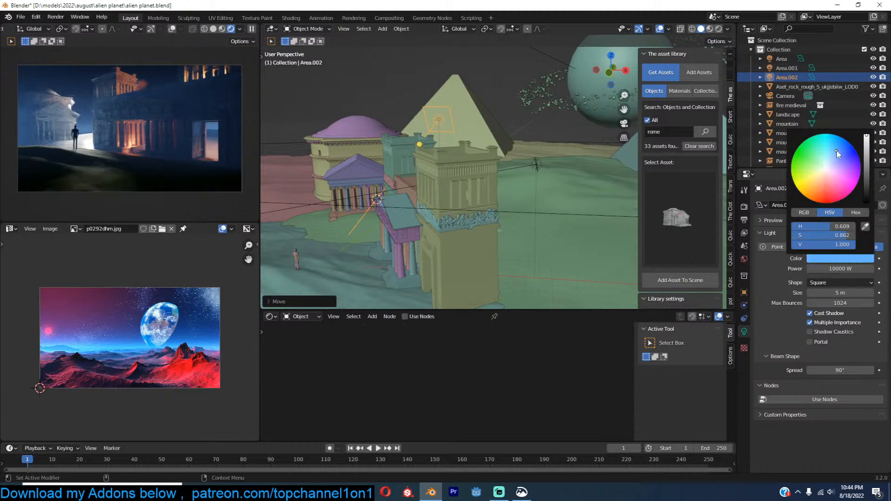
click(819, 190)
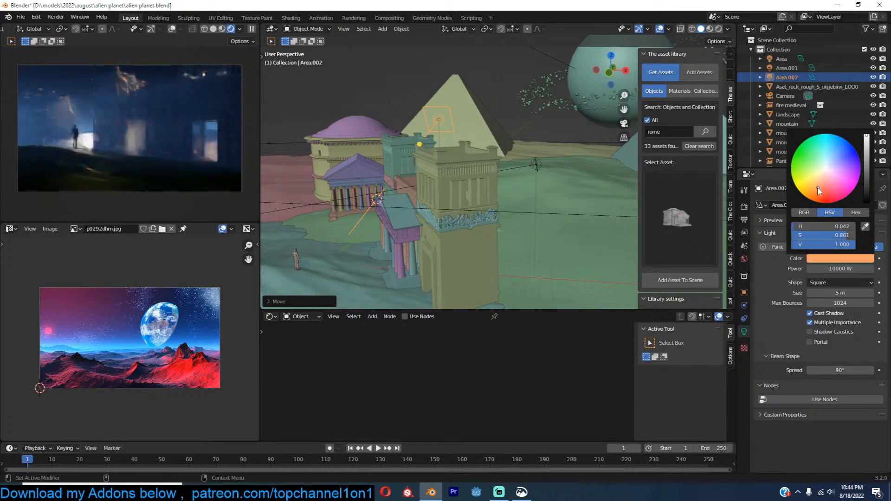
Step: Set the area light's power to 1000 W and its beam spread to 180°
double_click(825, 268)
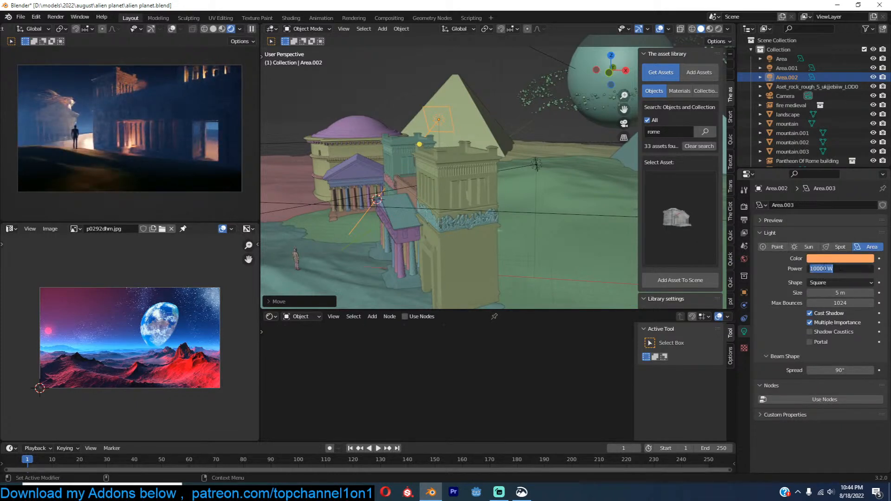
key(Return)
double_click(817, 370)
text(1)
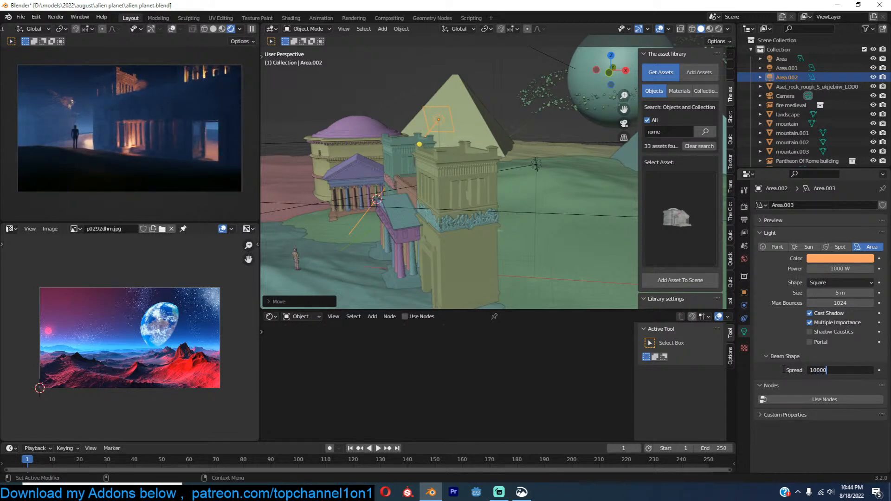
text(80)
key(Return)
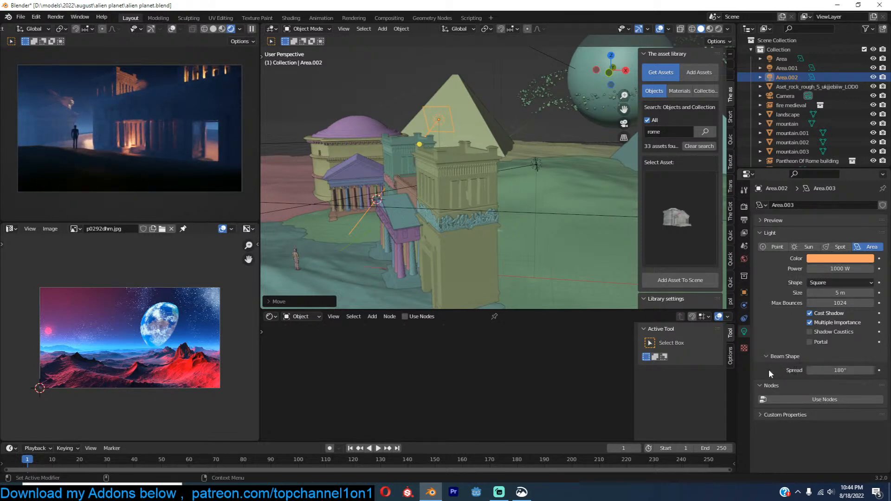
Step: Tint the area light bright green, then move and rotate it so it shines down on the Pantheon's dome
click(852, 259)
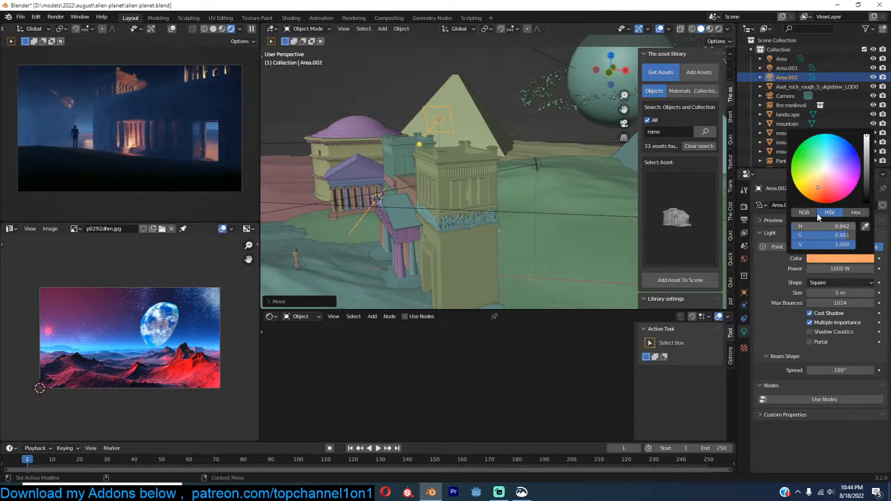
drag(818, 187, 800, 168)
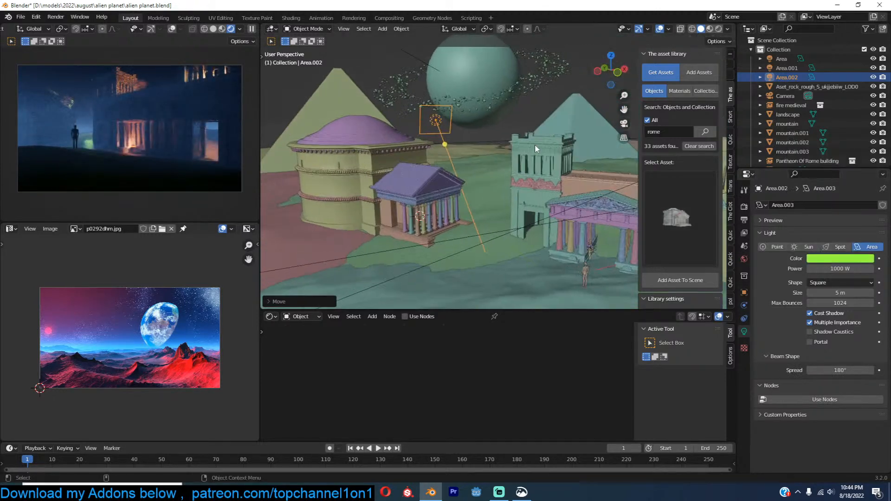
key(g)
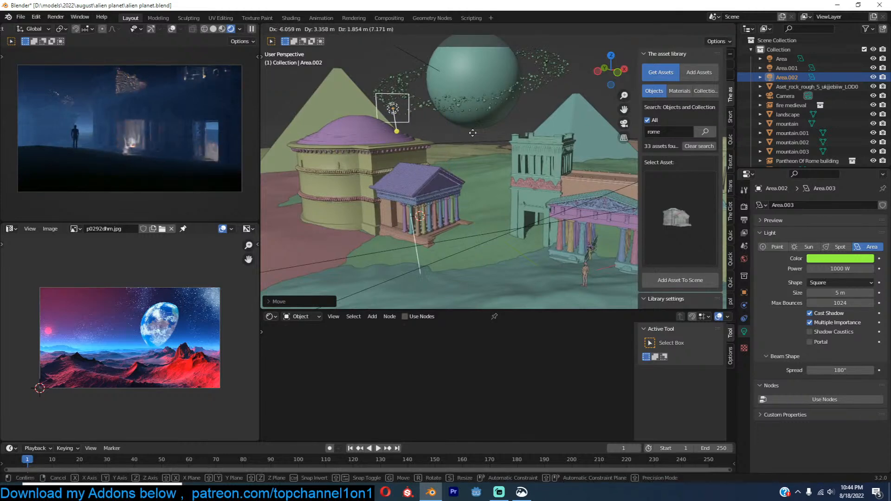
click(482, 113)
middle_drag(369, 139, 550, 137)
shift+middle_drag(525, 168, 507, 194)
key(r)
click(572, 219)
key(g)
click(590, 223)
Step: Change the colour of the light above the Pantheon to light blue and save the file
click(840, 259)
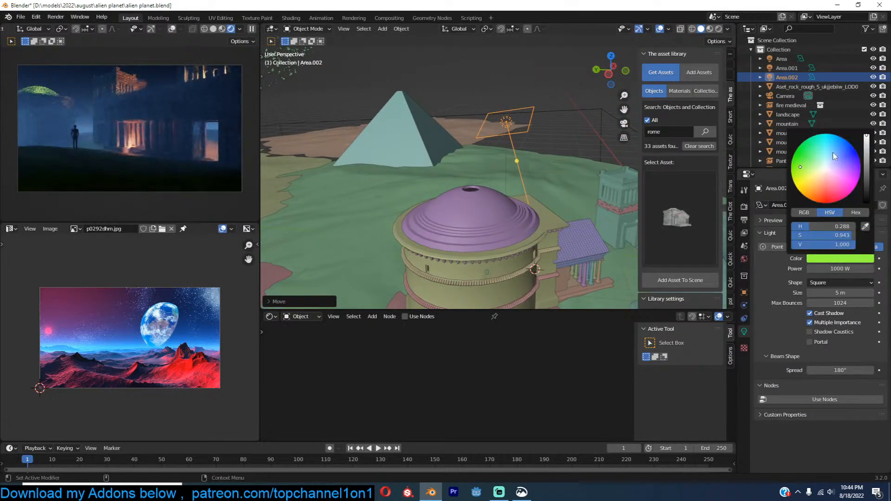
click(823, 168)
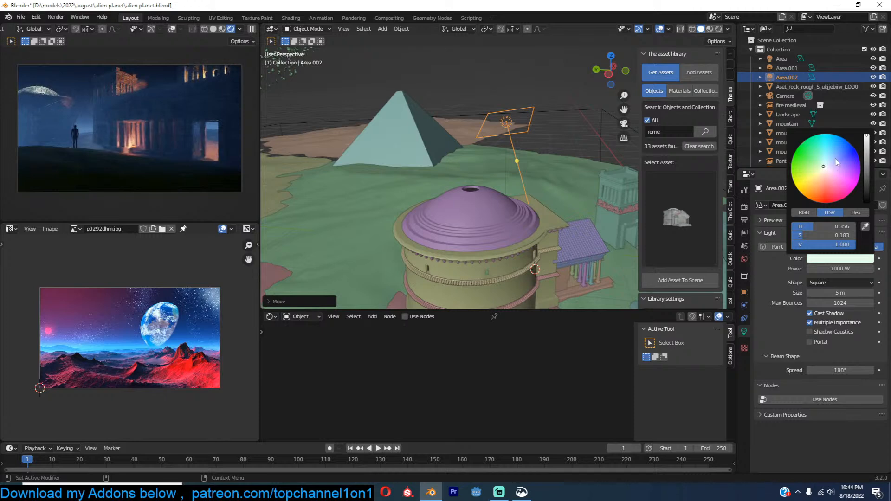
click(837, 159)
middle_drag(480, 225, 515, 209)
scroll(546, 197, down, 5)
key(ctrl+s)
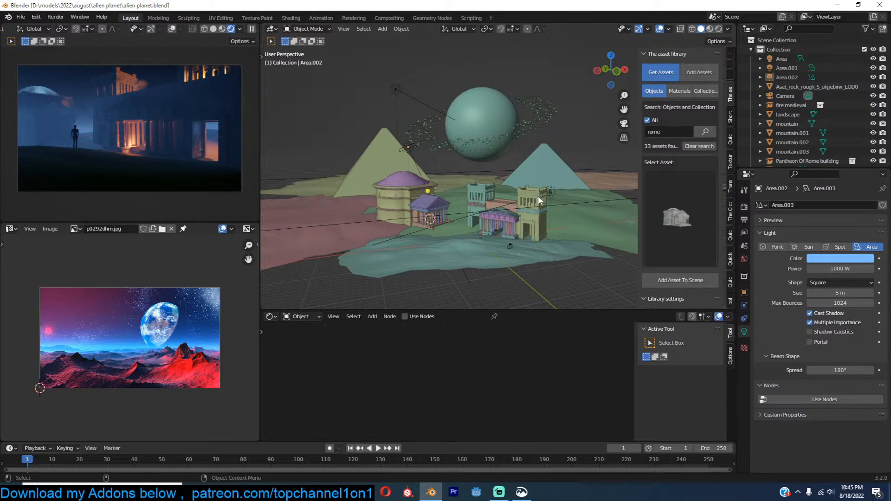
Step: Move the camera backwards along its local Z axis to widen the shot
click(510, 246)
key(g)
key(z)
key(z)
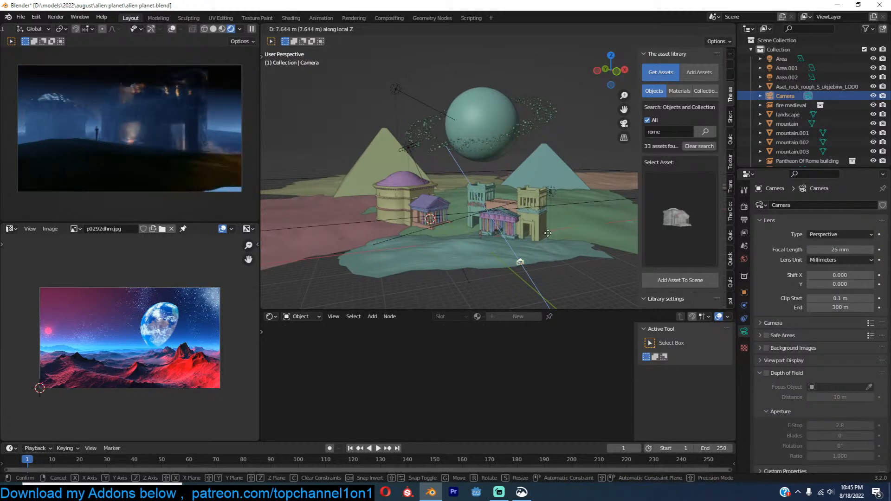
click(550, 224)
Step: Make a linked duplicate of the Roman temple building, enlarge it, and place it behind the original
shift+middle_drag(550, 223, 492, 223)
click(491, 220)
key(alt+d)
key(s)
click(532, 225)
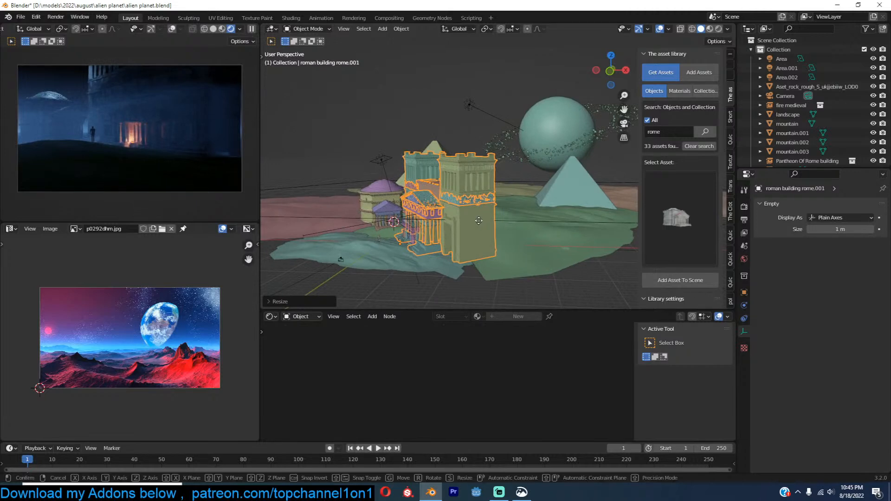
key(g)
click(499, 220)
key(s)
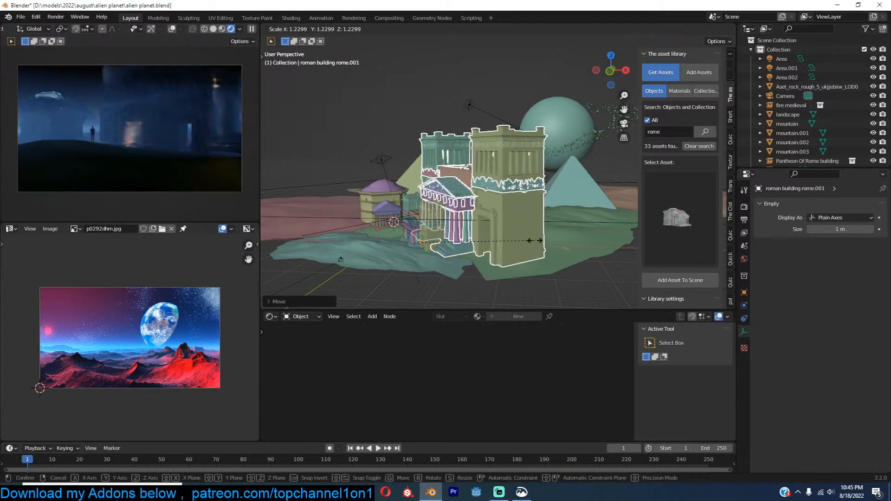
click(522, 238)
Step: Move the orange 2000 W area light up beside the near tower of the enlarged building
mouse_move(522, 238)
middle_down()
mouse_move(556, 221)
mouse_move(527, 233)
mouse_move(402, 205)
mouse_move(493, 226)
mouse_move(528, 249)
middle_up()
scroll(528, 233, up, 5)
scroll(528, 249, down, 7)
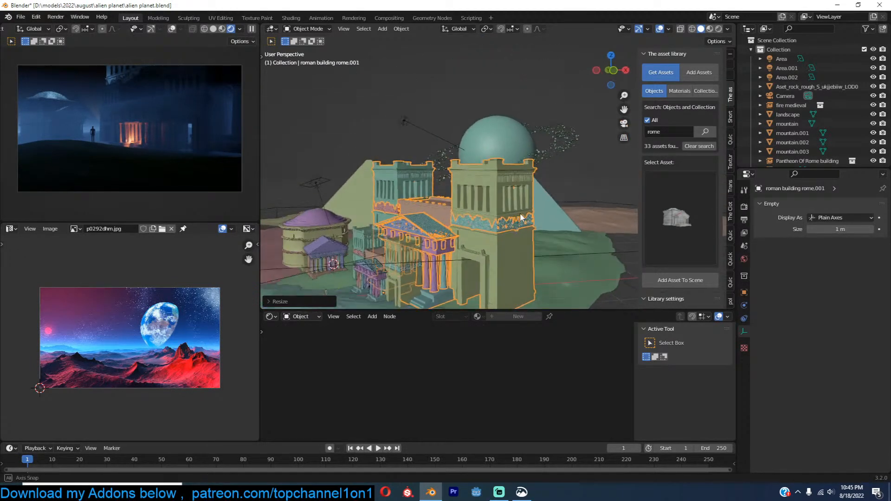
click(355, 182)
mouse_move(399, 217)
middle_down()
mouse_move(413, 206)
mouse_move(470, 212)
mouse_move(410, 206)
mouse_move(404, 214)
middle_up()
click(430, 223)
key(g)
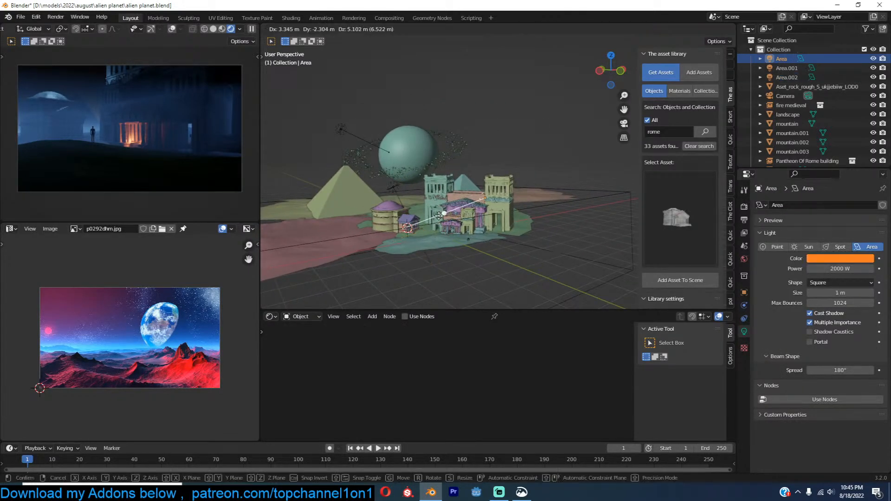
click(444, 209)
middle_drag(444, 210, 386, 210)
key(g)
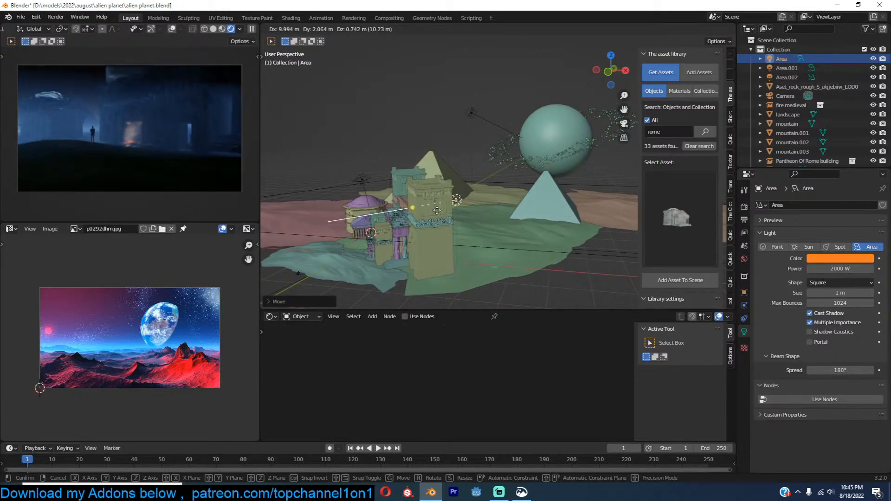
click(440, 218)
Step: Rotate the orange area light so it aims down across the Roman buildings, and save the file
middle_drag(441, 218, 486, 219)
scroll(486, 218, up, 2)
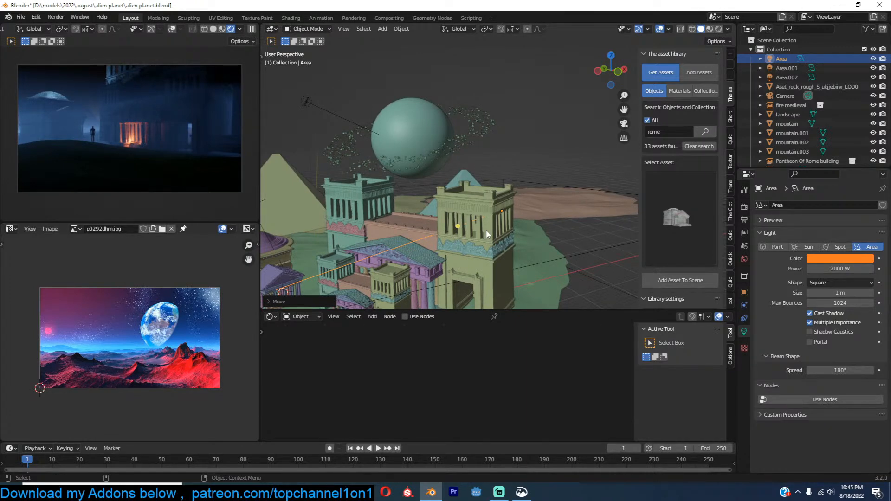
middle_drag(499, 229, 462, 211)
scroll(435, 223, up, 4)
key(ctrl+s)
key(r)
click(528, 166)
key(ctrl+s)
Step: Duplicate the orange area light, place the copy in front of the enlarged building, and rotate it down towards the facade
shift+middle_drag(464, 200, 548, 206)
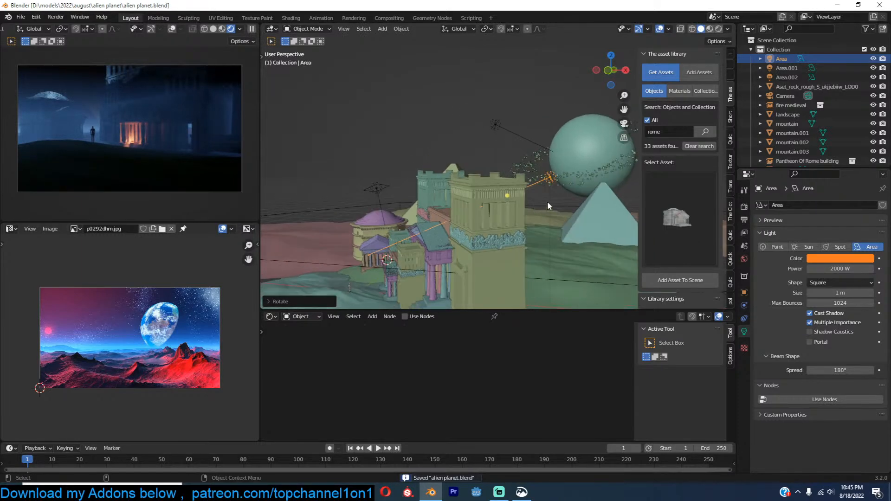
key(shift+d)
click(439, 157)
key(alt+r)
key(g)
click(450, 173)
key(r)
click(492, 170)
key(g)
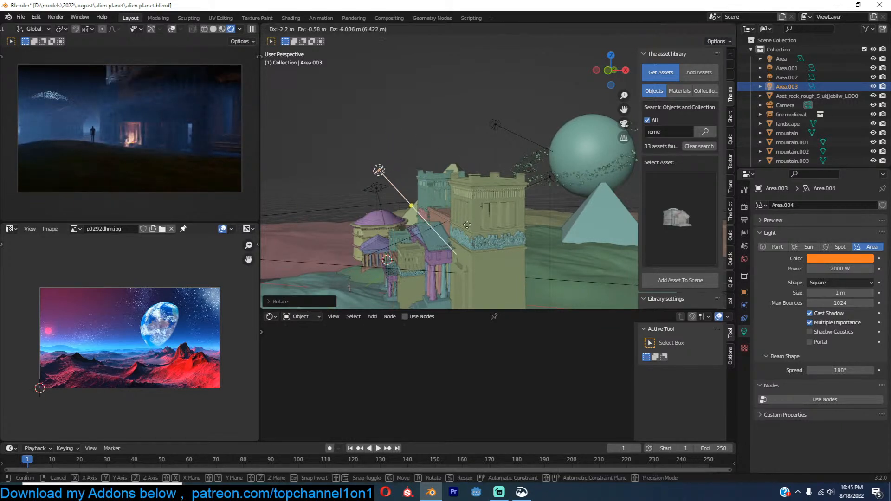
click(465, 230)
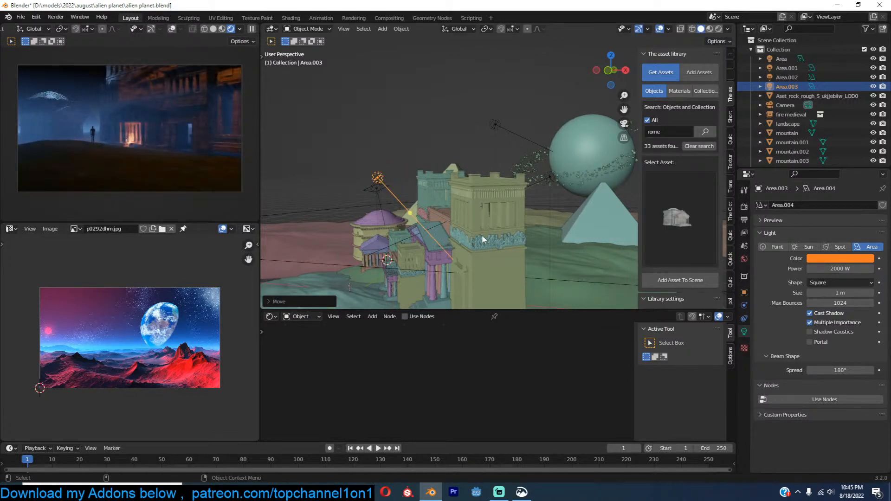
Step: Give the duplicated area light a light blue colour and a power of 100 W, and save the file
click(826, 258)
click(834, 158)
middle_drag(414, 187, 444, 152)
key(alt+a)
click(455, 135)
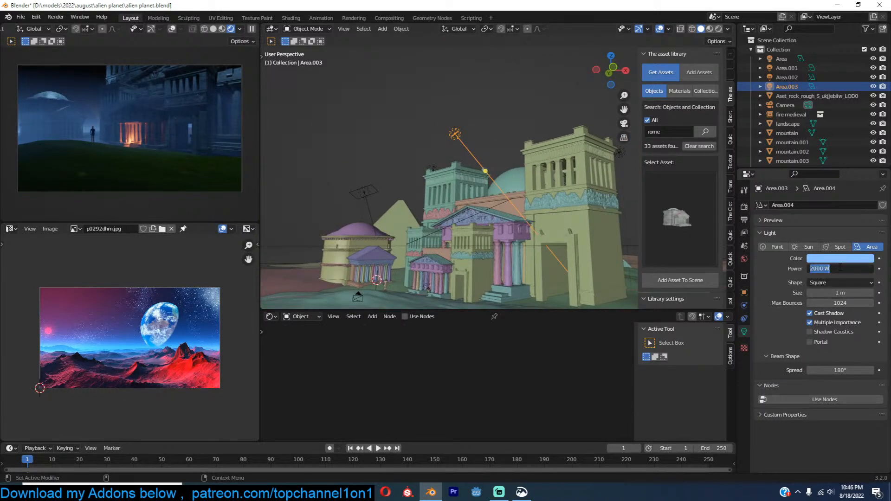
key(Return)
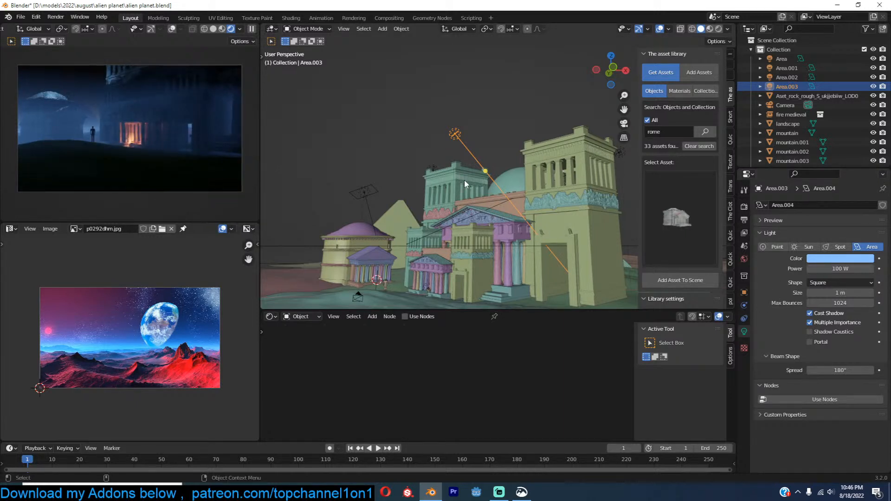
key(ctrl+s)
Step: In camera view, snap the standing figure to the 3D cursor in the foreground and scale it up to roughly double its size
middle_drag(438, 179, 478, 210)
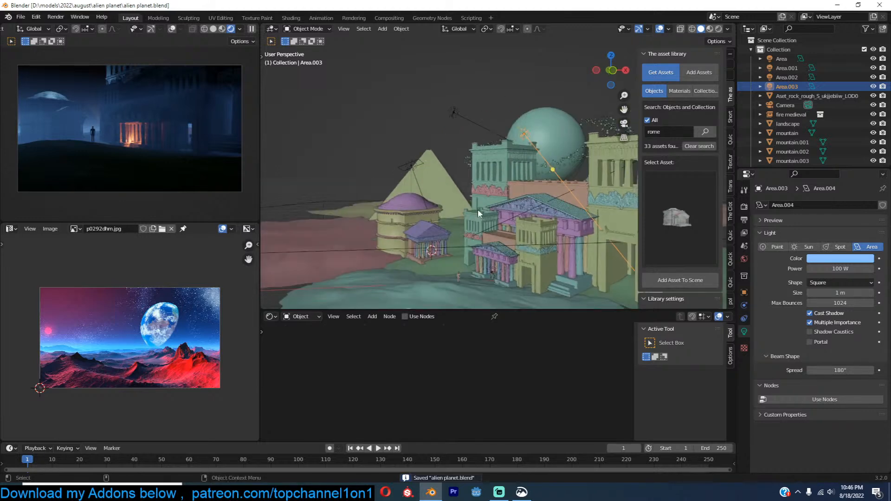
click(462, 274)
key(KP_0)
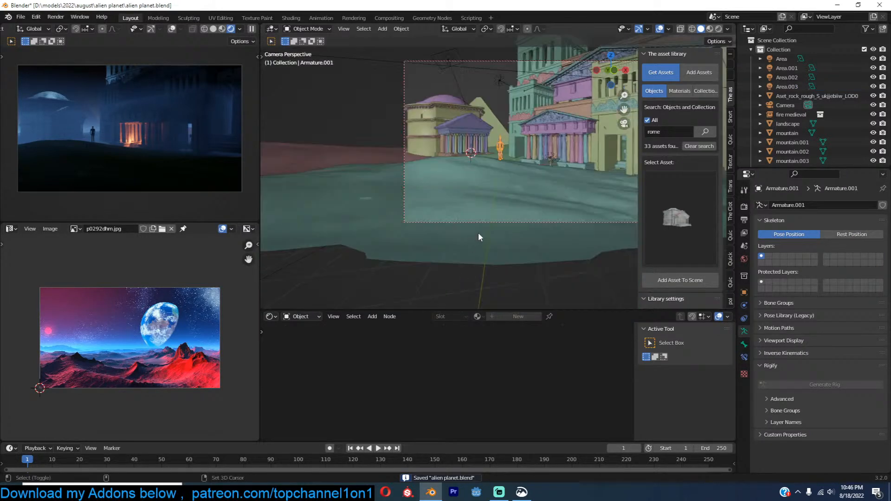
key(shift+s)
click(511, 154)
key(s)
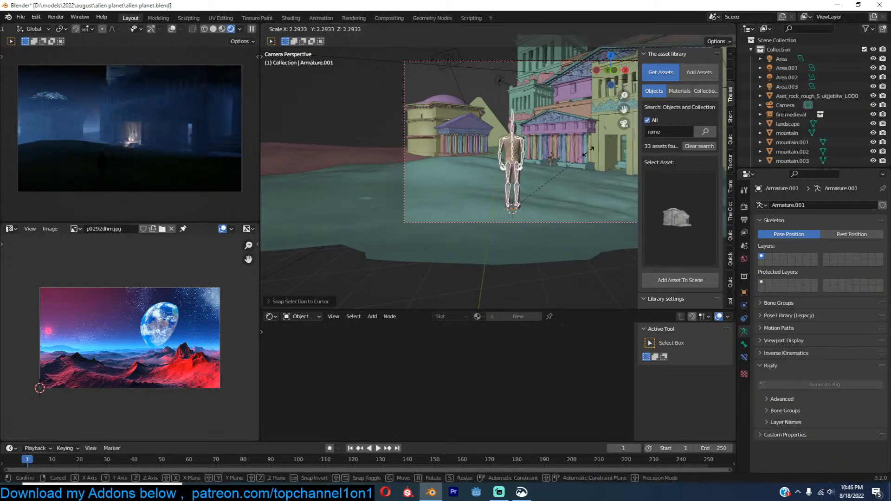
click(576, 155)
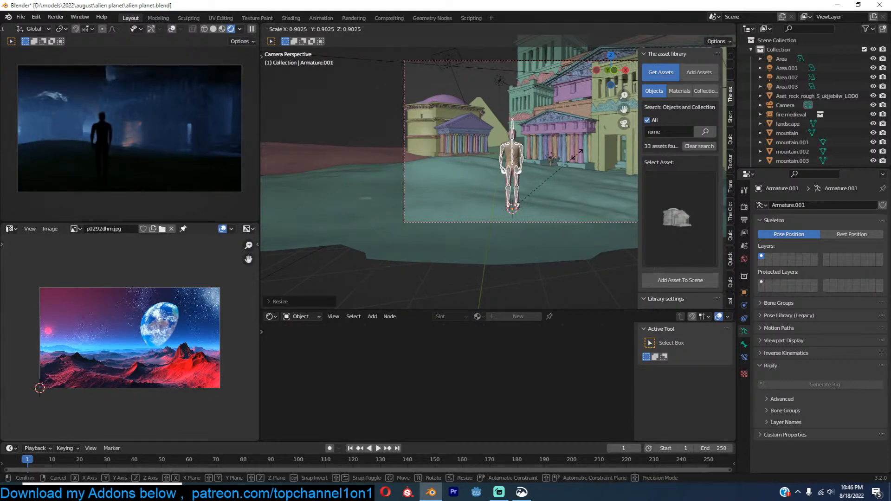
click(576, 155)
Step: Snap the figure to a cursor point closer to the camera and move it towards the left edge of the camera frame
shift+right_click(486, 239)
key(shift+s)
click(486, 218)
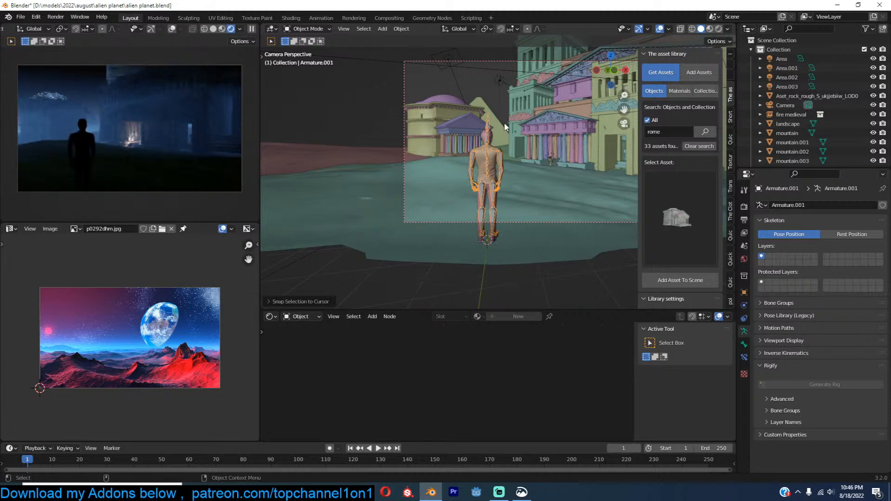
key(g)
click(519, 137)
Step: Rotate the figure about -17° around Z, nudge it slightly inwards from the frame's left edge, and save the file
key(r)
key(z)
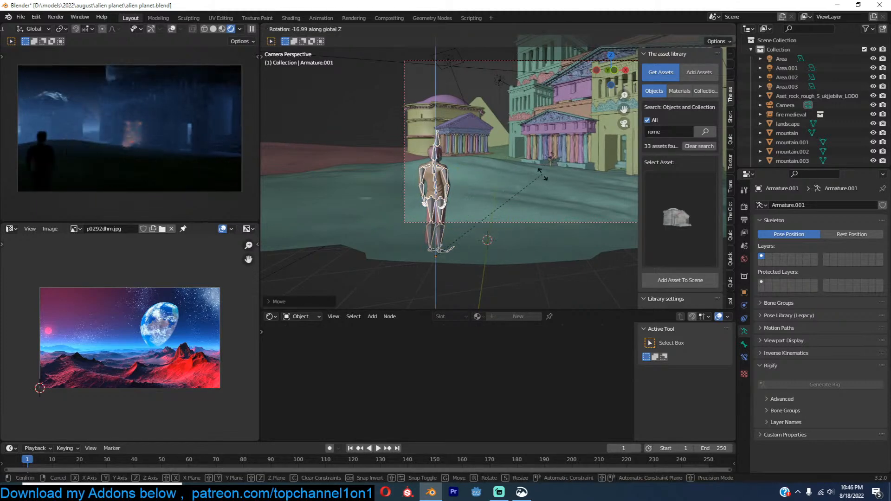
click(543, 175)
key(g)
click(451, 180)
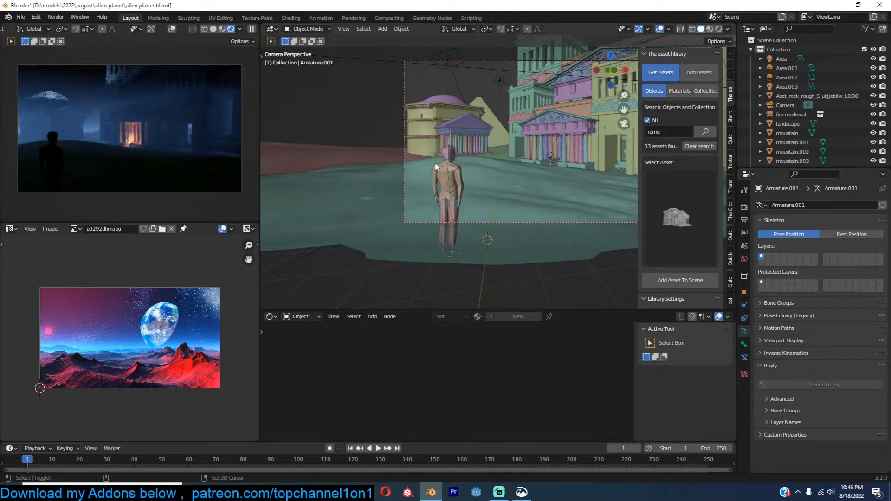
key(shift+a)
key(ctrl+s)
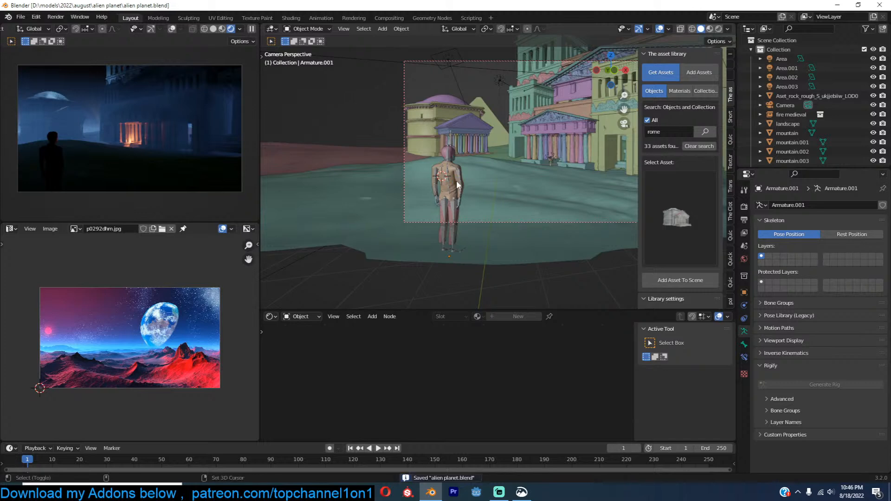
Step: Add an area light at the figure's back and raise it vertically above the figure's head
key(shift+a)
mouse_move(456, 181)
click(498, 212)
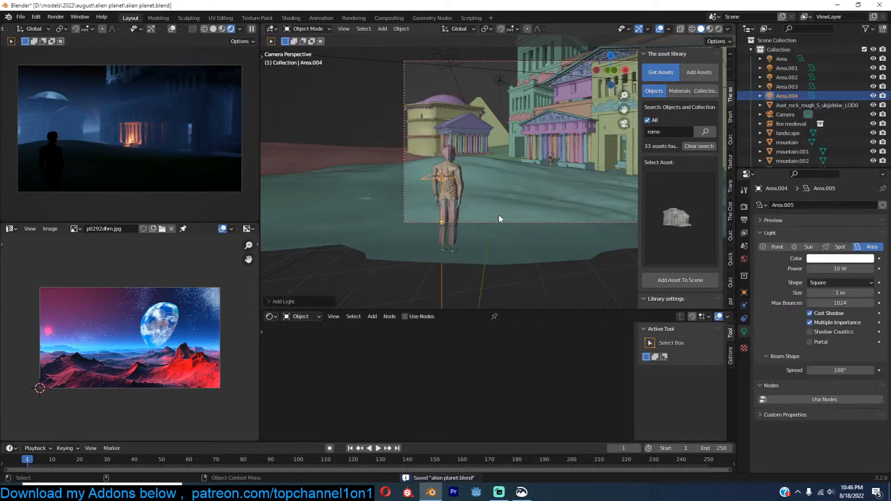
key(g)
key(z)
click(512, 144)
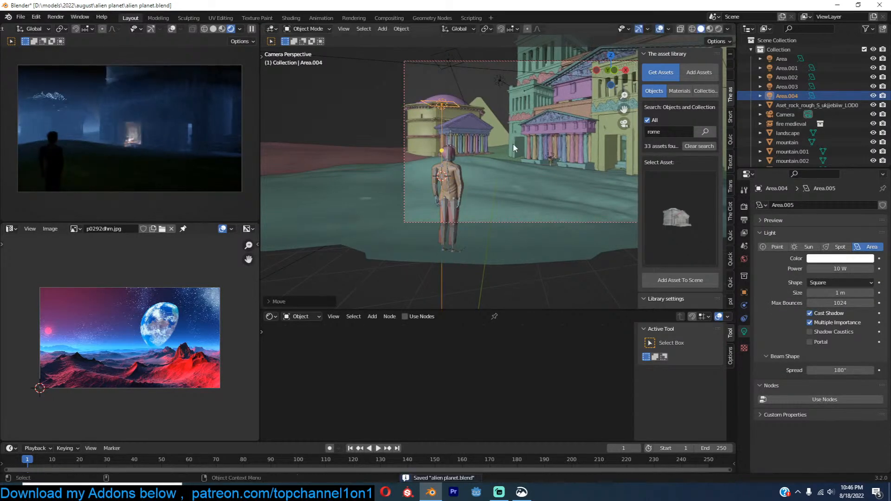
key(KP_Decimal)
middle_drag(528, 167, 523, 238)
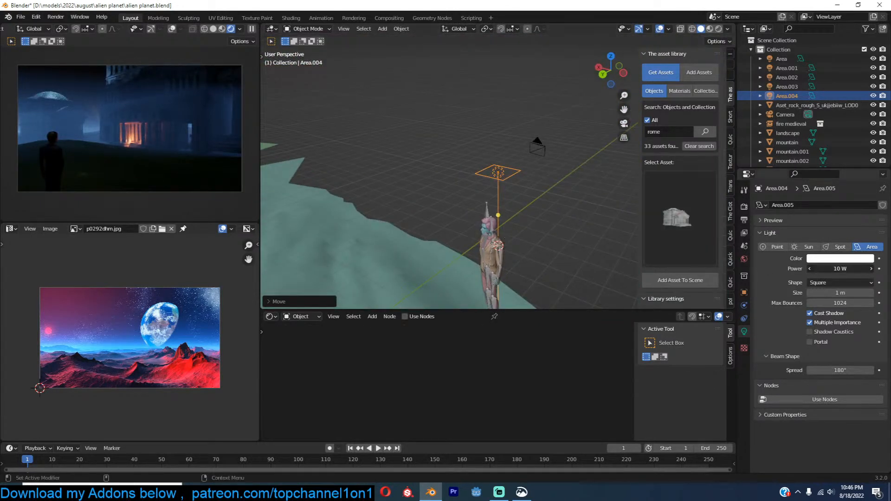
Step: Set the new area light's power to 100 W and tilt it towards the standing figure
key(Return)
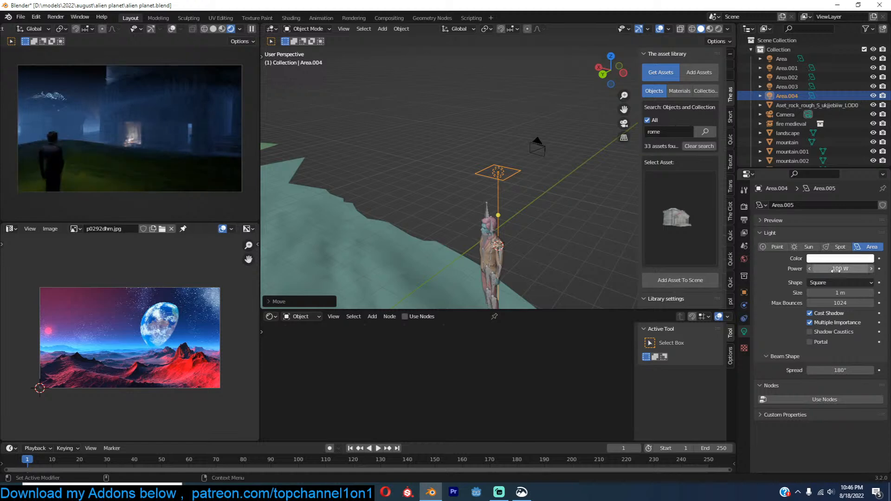
middle_drag(482, 237, 544, 238)
key(r)
key(r)
click(532, 207)
Step: Move the tilted area light to a spot above and beyond the figure, aimed diagonally down at it, and deselect it
middle_drag(532, 208, 569, 210)
key(g)
click(452, 198)
key(g)
click(550, 200)
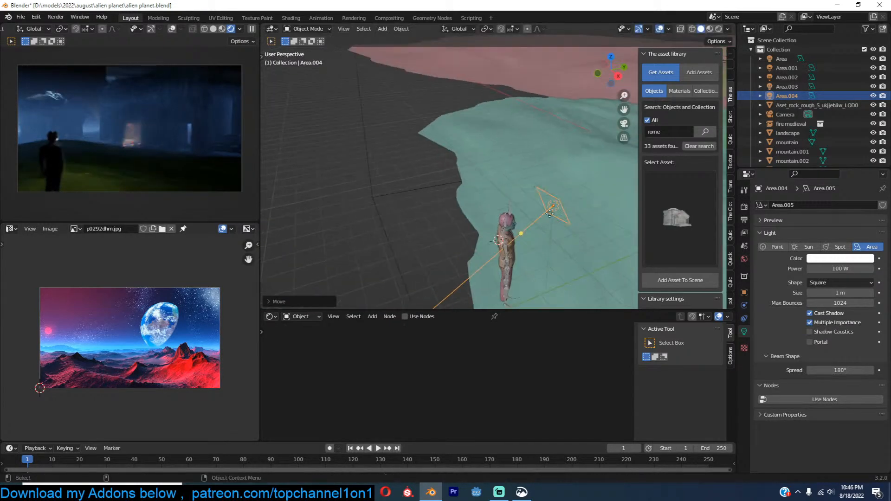
scroll(568, 211, down, 2)
shift+middle_drag(481, 222, 436, 225)
key(g)
click(526, 170)
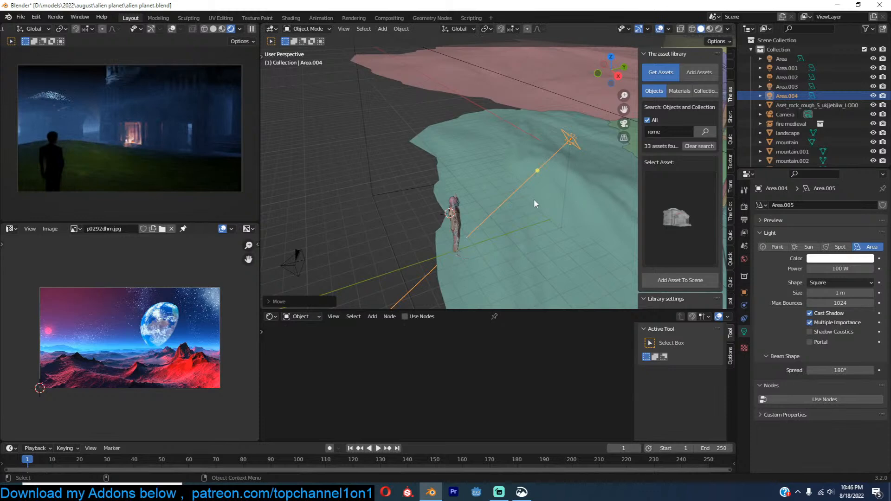
key(g)
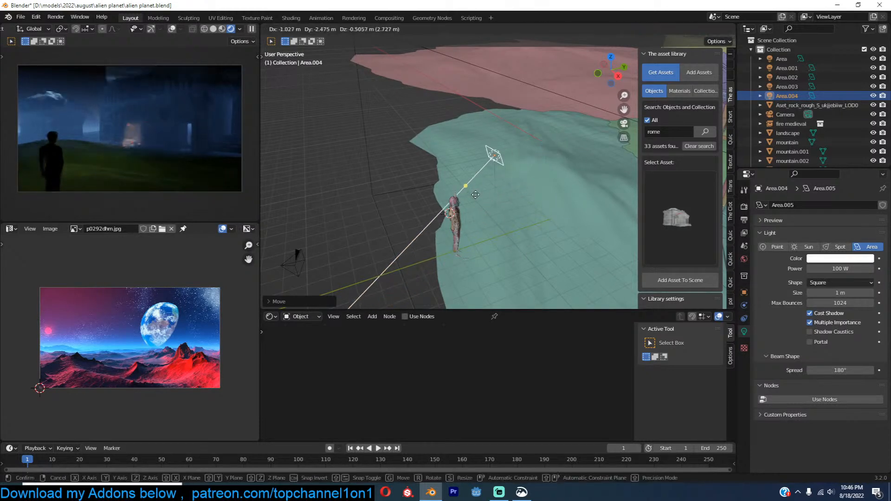
click(483, 205)
mouse_move(483, 205)
middle_down()
mouse_move(470, 209)
mouse_move(463, 175)
mouse_move(525, 214)
mouse_move(493, 215)
middle_up()
scroll(496, 199, down, 2)
key(alt+a)
Step: Search the asset library's objects for "rock" and choose the flat rubble patch asset
scroll(466, 177, up, 2)
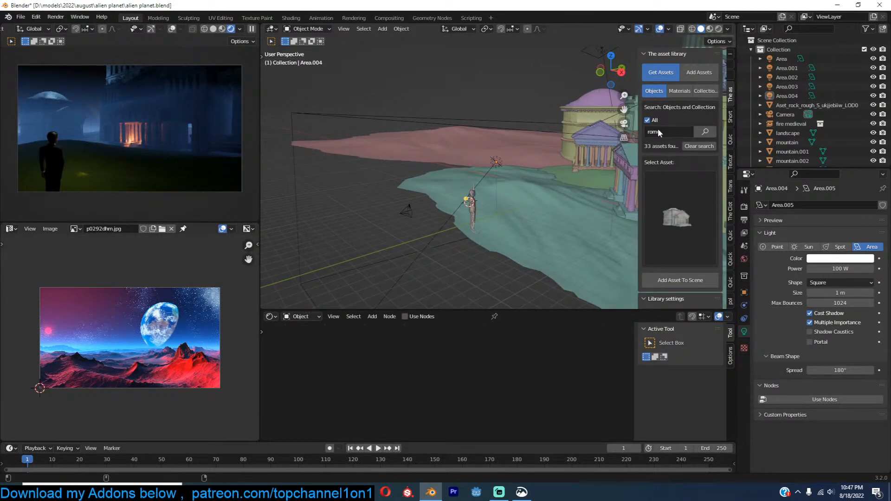
key(Return)
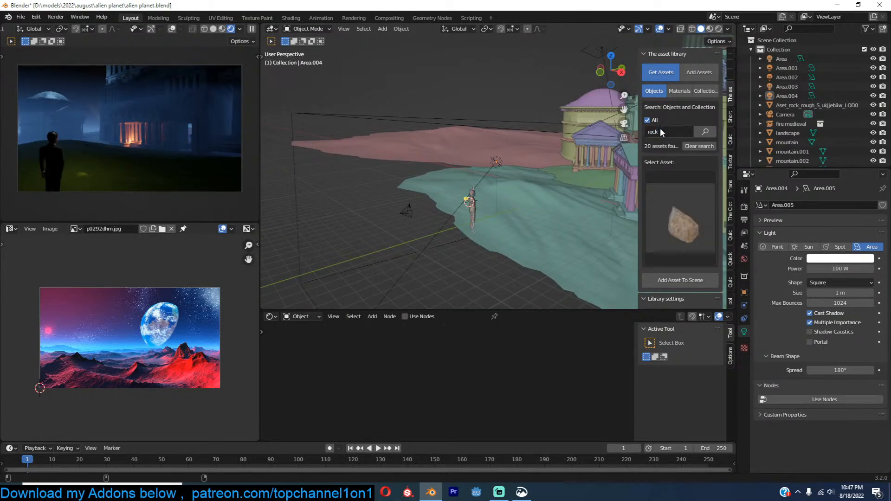
click(655, 188)
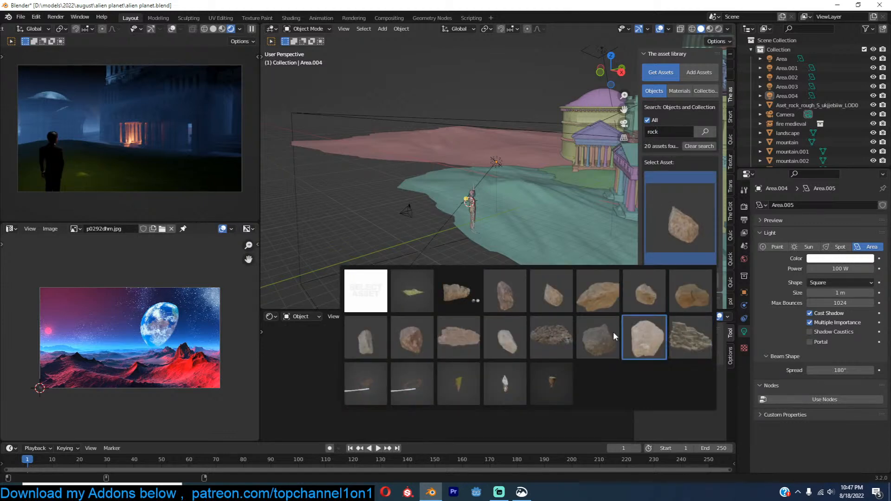
click(645, 337)
Step: Save the file and add the rubble patch to the scene on the ground beside the standing figure
shift+middle_drag(487, 190, 456, 144)
scroll(456, 144, up, 3)
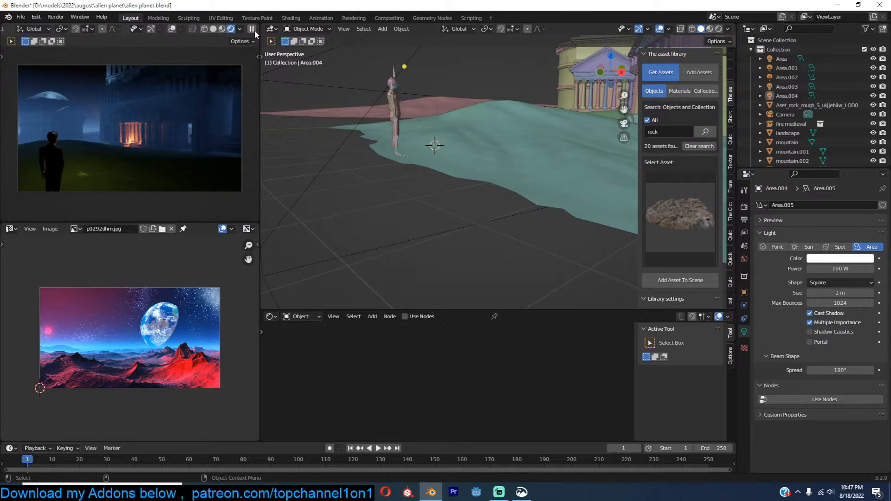
key(ctrl+s)
click(680, 281)
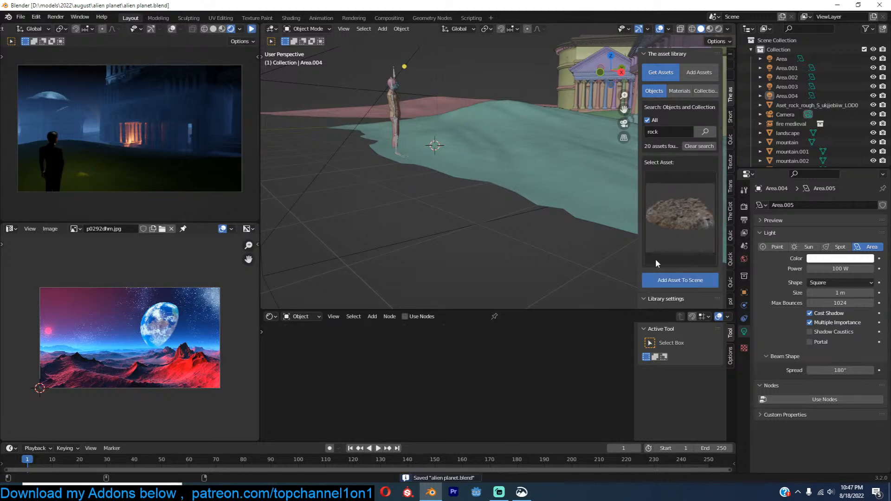
Step: Trackball-rotate the rubble patch so its stones rise above the terrain around the figure, refining the tilt from the top view
key(r)
key(r)
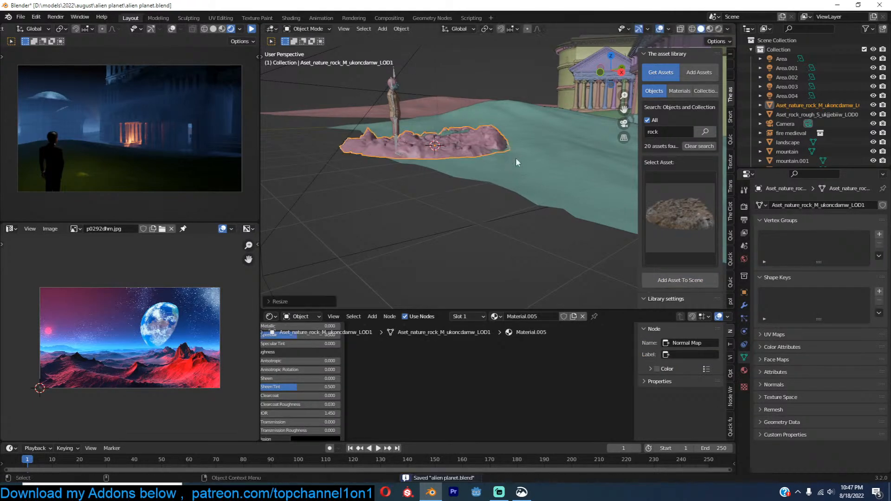
click(486, 156)
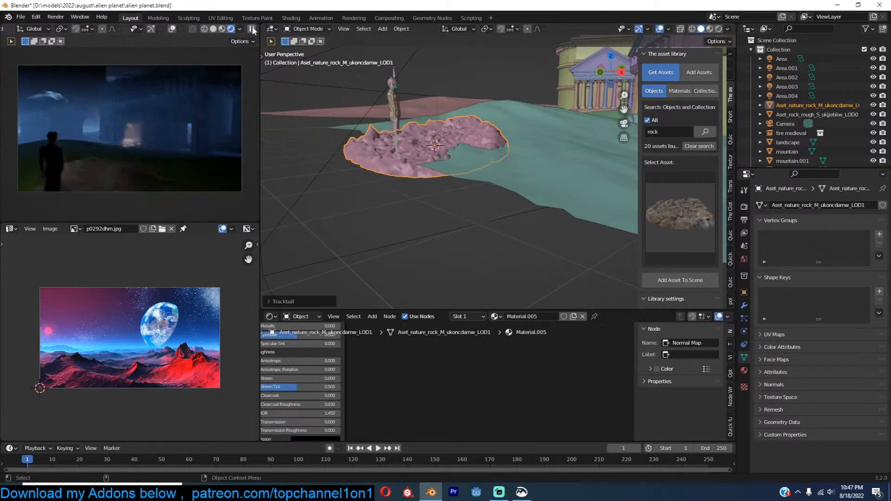
middle_drag(364, 77, 371, 130)
key(KP_7)
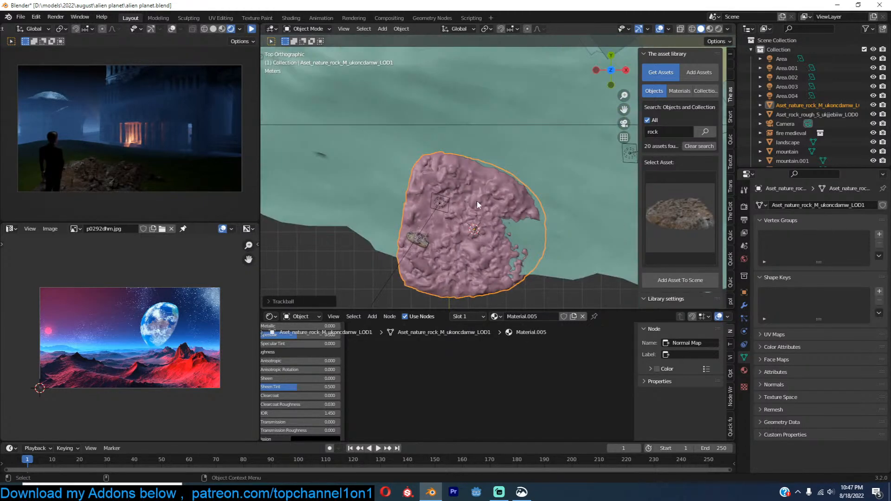
key(r)
key(r)
click(468, 209)
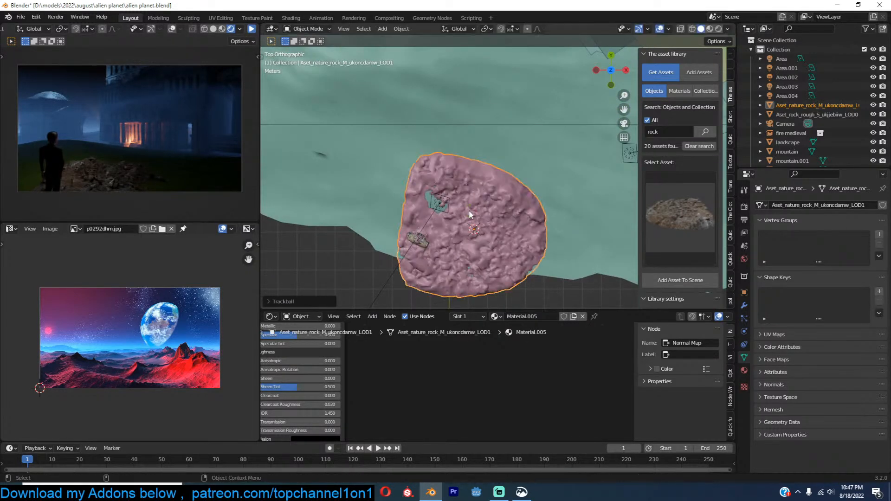
Step: Make a linked duplicate of the rubble patch towards the buildings and raise it vertically above the terrain
middle_drag(497, 196, 425, 263)
key(alt+d)
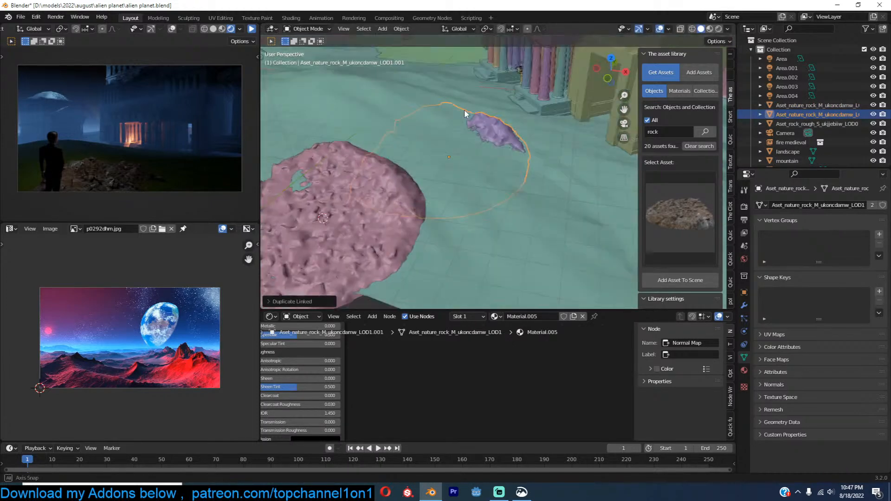
key(z)
click(483, 133)
Step: Make a second linked duplicate of the rubble patch in front of the columned building and raise it along Z above the terrain
middle_drag(483, 133, 456, 157)
key(alt+d)
click(574, 161)
middle_drag(530, 180, 568, 155)
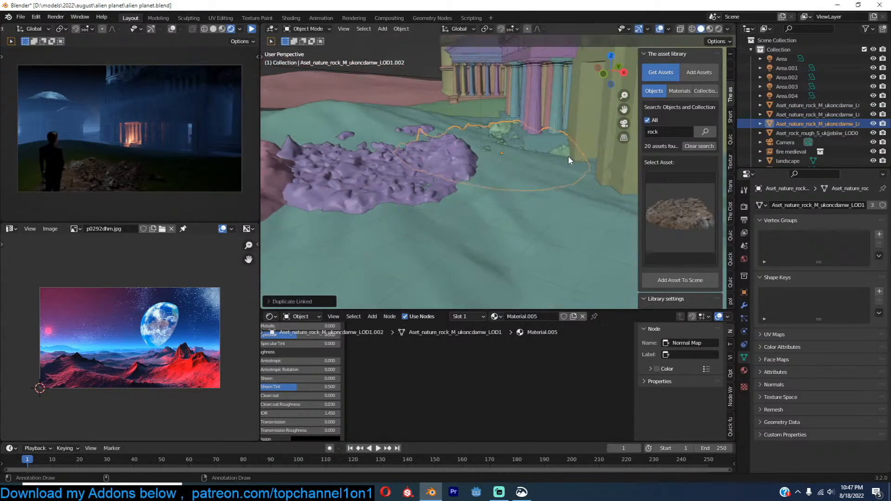
key(g)
key(z)
click(568, 149)
key(alt+a)
click(253, 28)
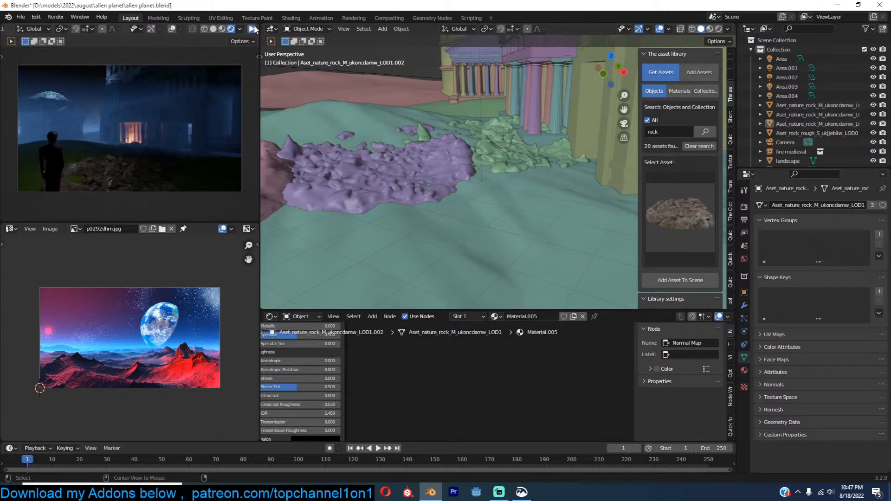
Step: In top view, rotate the large Roman building by about 70° and shift it slightly outwards
scroll(469, 139, down, 3)
middle_drag(469, 139, 512, 140)
scroll(451, 186, down, 4)
middle_drag(451, 186, 523, 175)
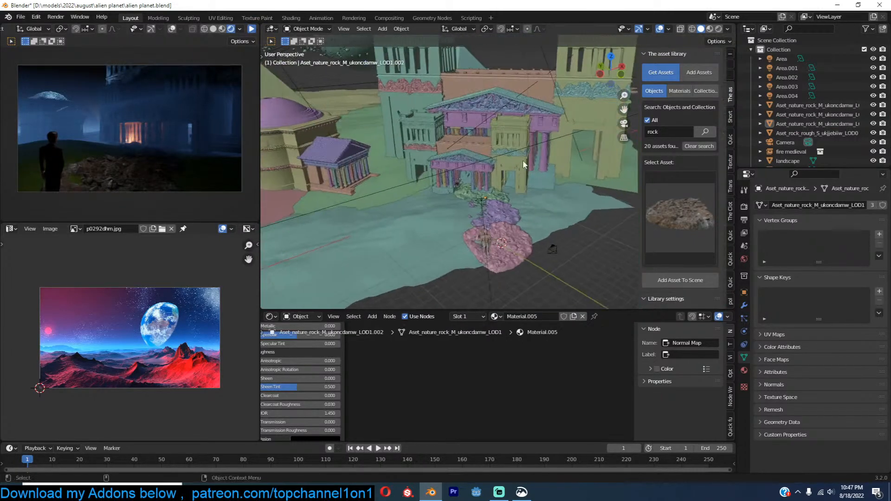
scroll(519, 158, down, 2)
middle_drag(517, 144, 493, 164)
scroll(494, 164, down, 1)
key(KP_7)
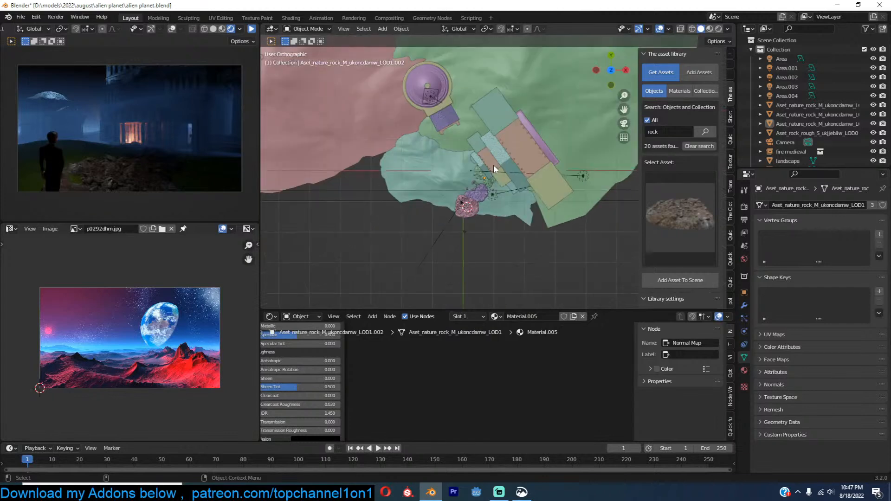
click(521, 155)
key(r)
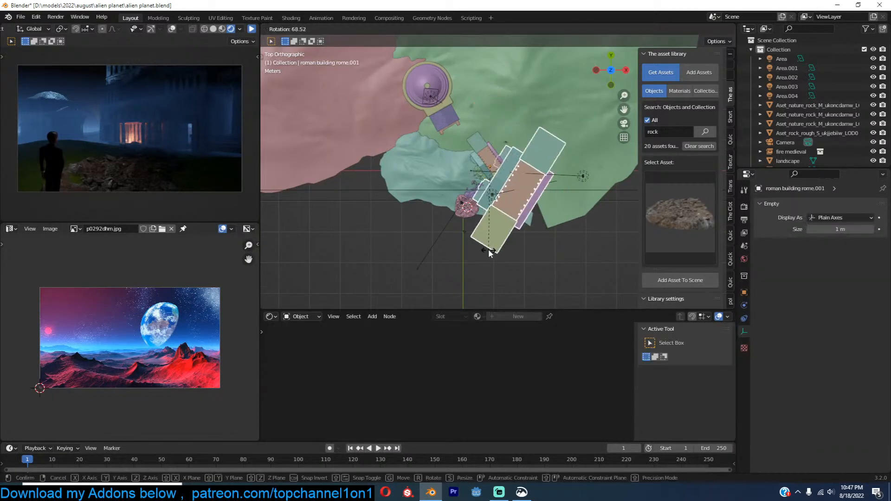
click(495, 247)
key(g)
click(504, 249)
Step: Rotate the smaller Roman building roughly parallel to the large one and reposition it in top view
click(484, 167)
key(r)
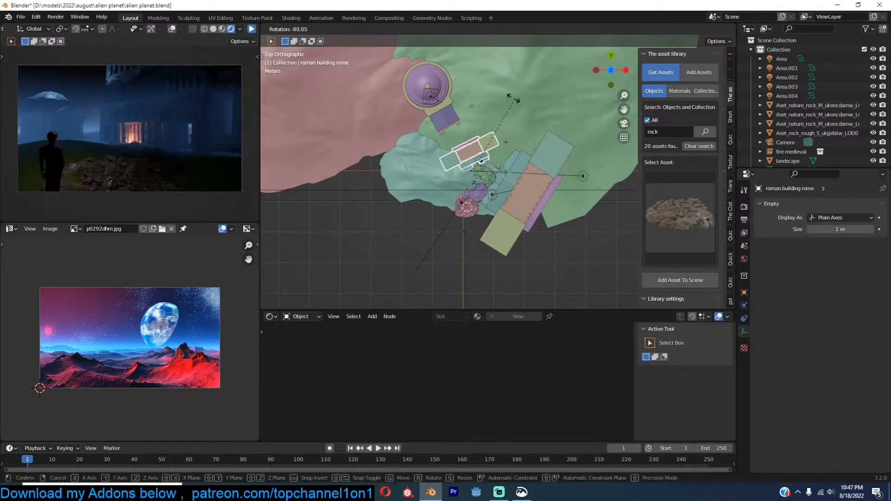
click(469, 99)
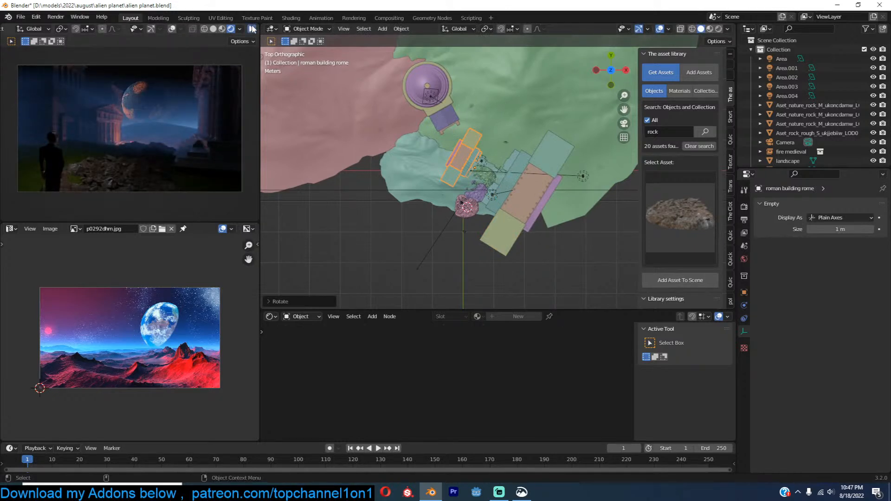
shift+middle_drag(460, 118, 431, 223)
key(g)
click(436, 162)
Step: Snap the 3D cursor to the planet sphere inside the rock ring and delete the sphere
click(429, 118)
scroll(503, 125, down, 1)
scroll(504, 127, down, 1)
ctrl+middle_drag(497, 158, 524, 96)
shift+middle_drag(524, 101, 525, 116)
click(524, 114)
key(KP_0)
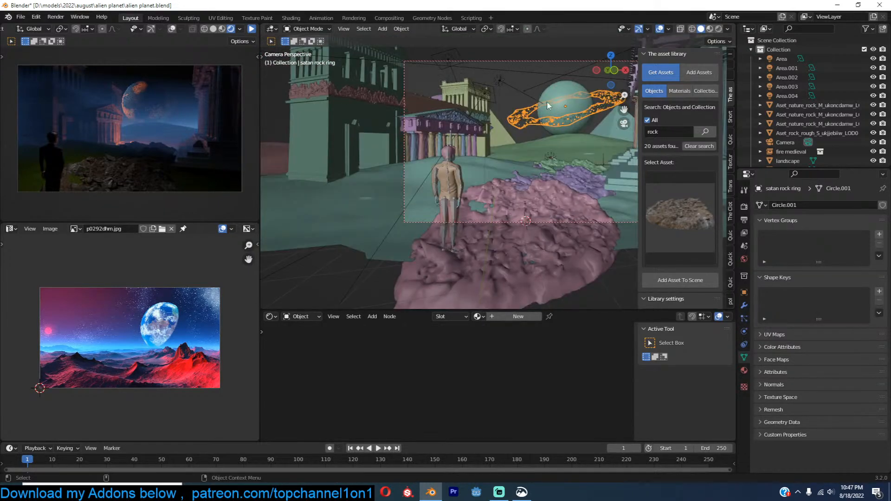
click(555, 91)
key(shift+s)
click(570, 187)
key(x)
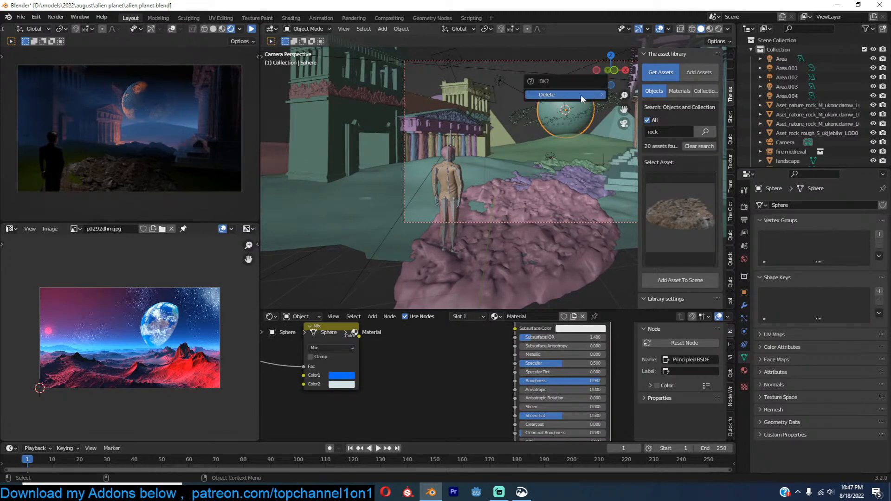
click(583, 94)
Step: Snap the Pantheon of Rome building to the 3D cursor inside the rock ring and view it through the camera
key(KP_0)
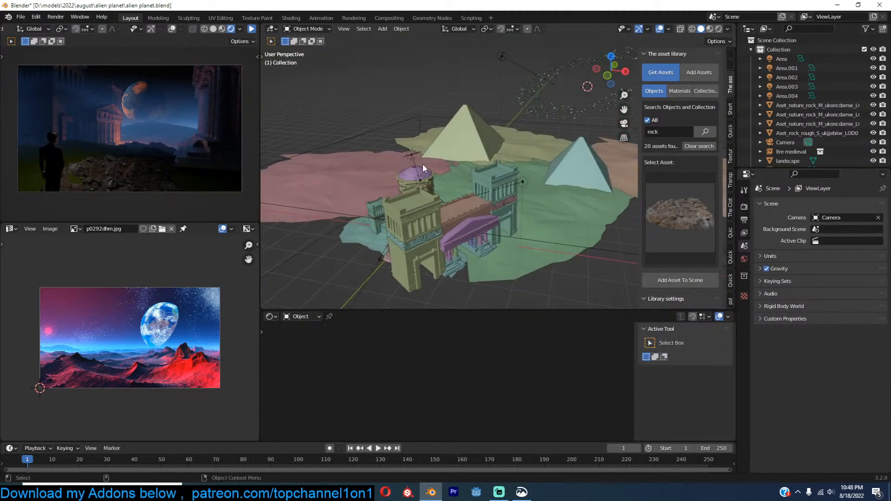
click(423, 176)
key(shift+s)
key(KP_0)
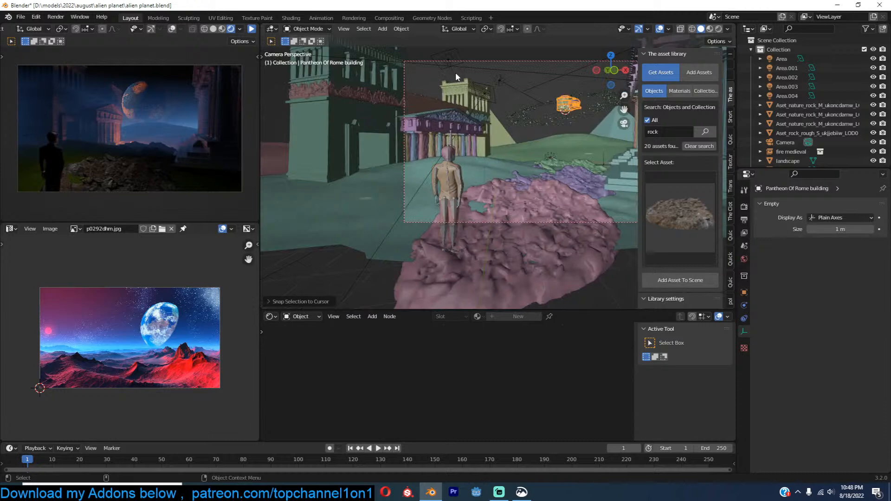
Step: Trackball-rotate the Pantheon building and scale it up to more than twice its size
key(r)
key(r)
click(473, 164)
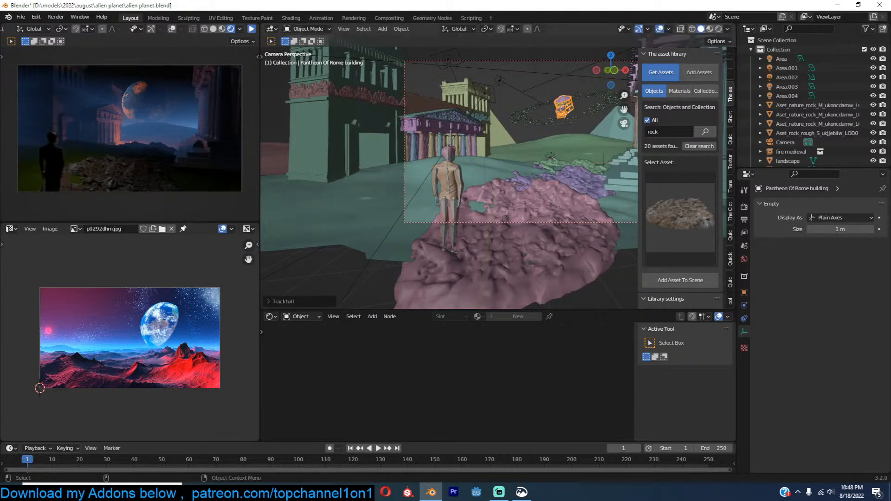
key(s)
click(494, 121)
click(251, 31)
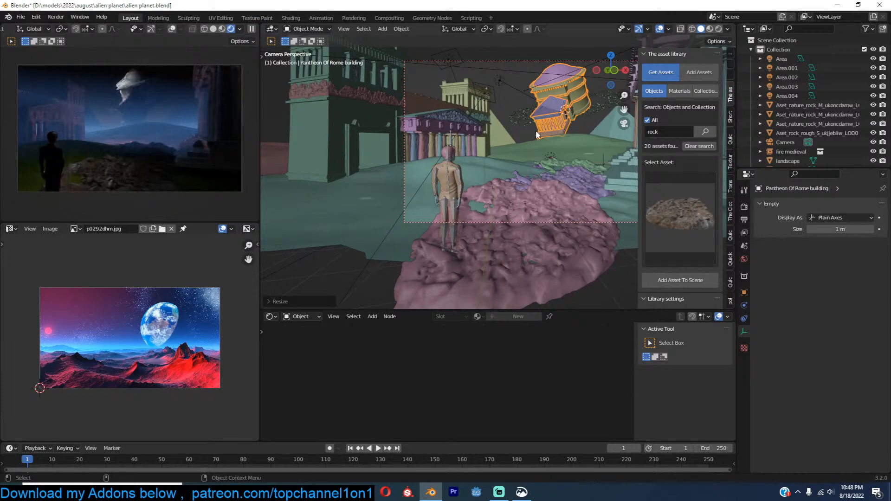
Step: Try tilting the Pantheon building further and stretching it along its local Z axis
key(r)
key(r)
click(577, 102)
key(g)
click(561, 142)
key(s)
key(z)
key(z)
click(587, 173)
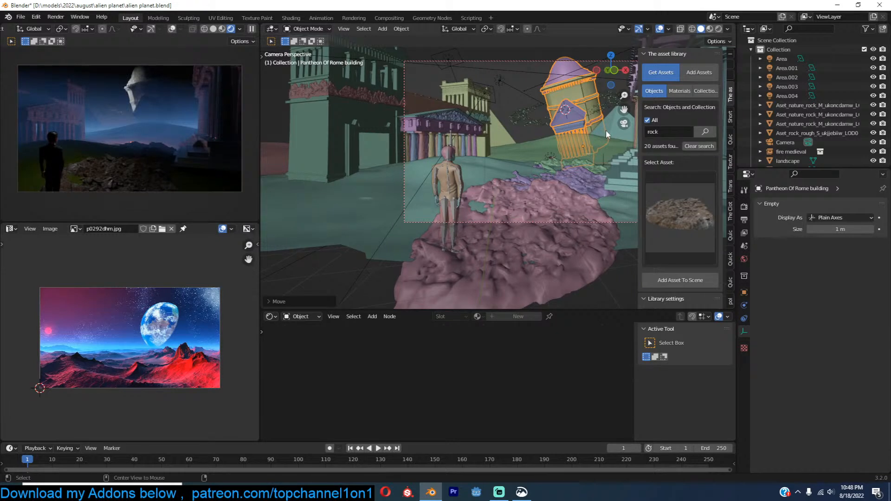
Step: Clear the Pantheon building's rotation and lower it onto the distant green hill
key(alt+s)
key(g)
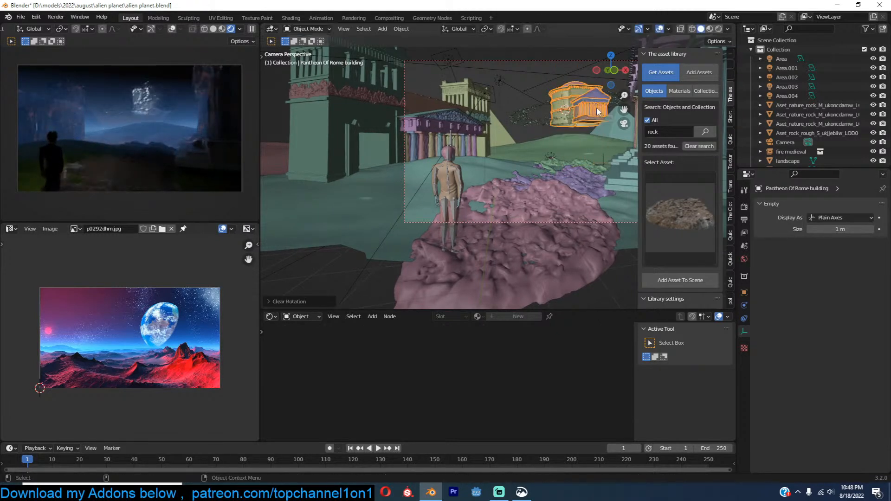
click(595, 124)
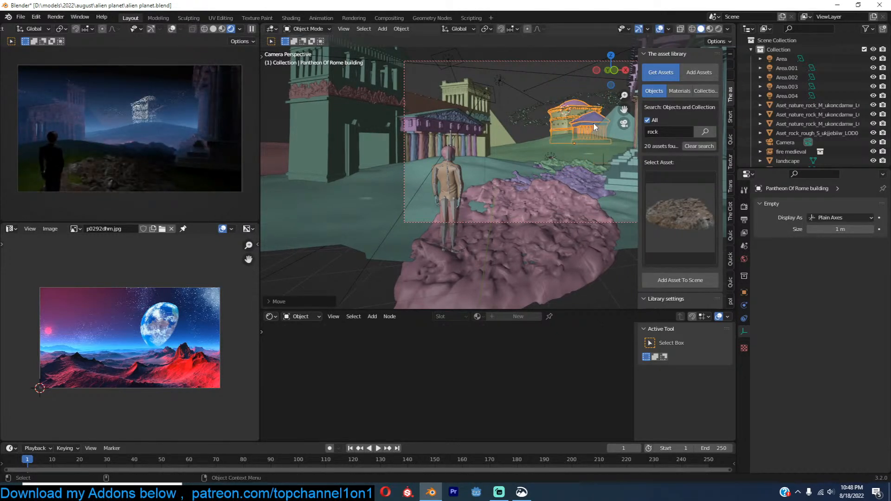
key(ctrl+z)
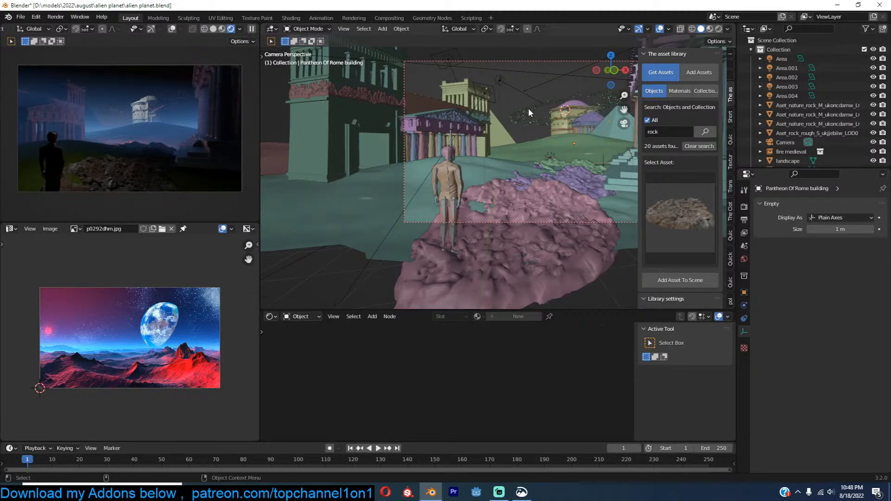
Step: Snap the pyramid to the 3D cursor on the distant hill, then resize it and shift it towards the columned building
key(ctrl+z)
key(shift+s)
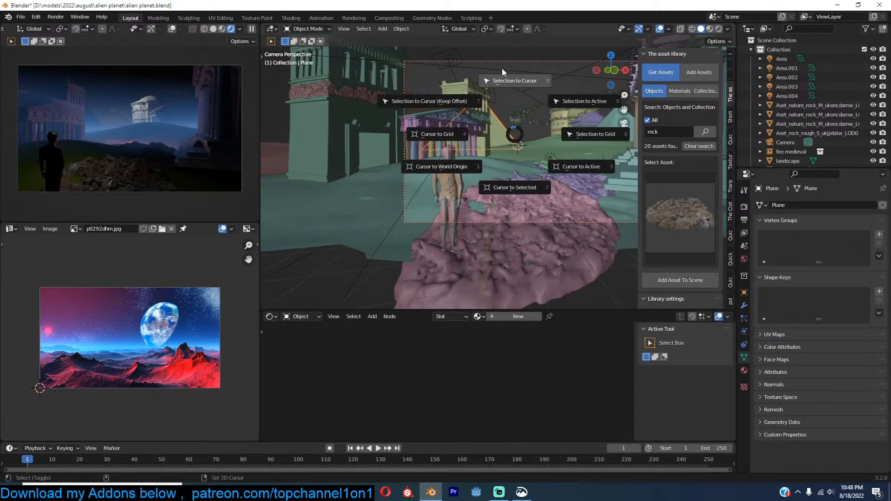
click(502, 74)
key(s)
click(535, 118)
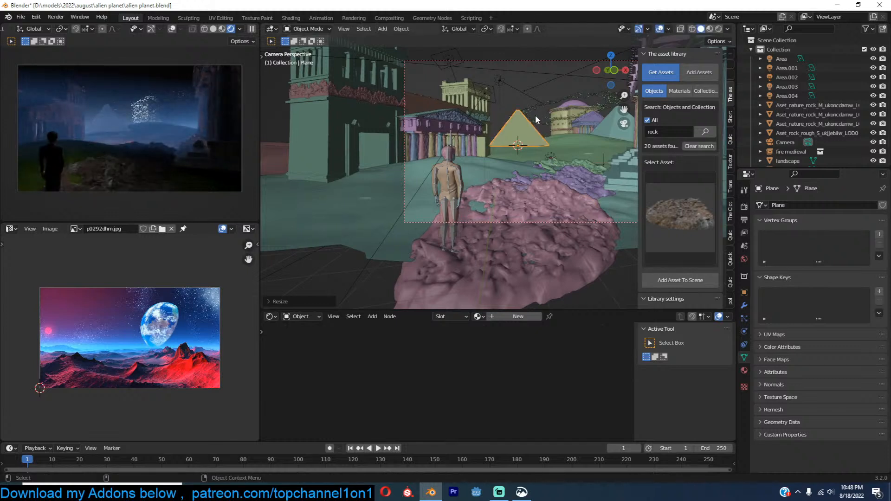
key(g)
click(520, 124)
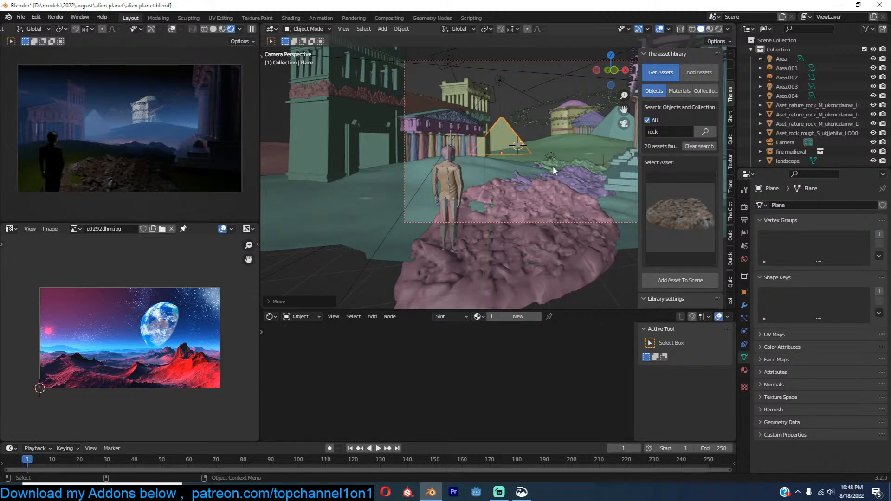
Step: Search the asset library for man, add the torch-holding Roman soldier on the foreground rubble, and save the file
click(453, 191)
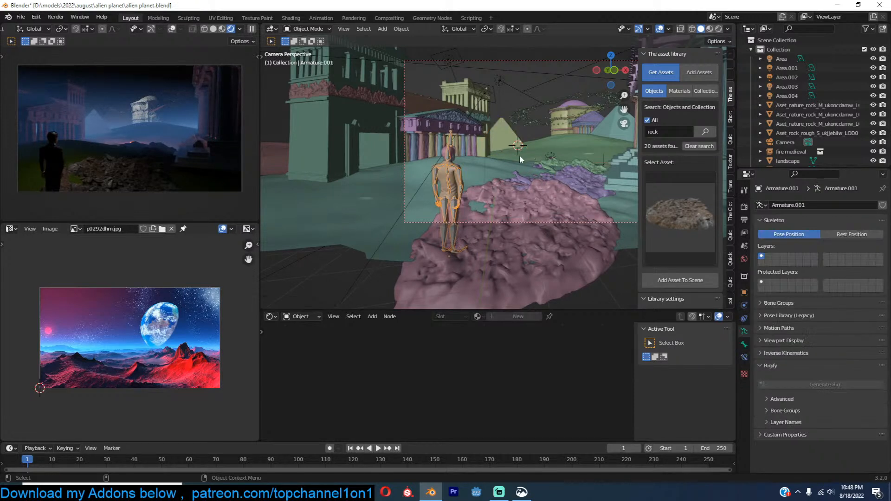
click(668, 131)
text(man)
key(Return)
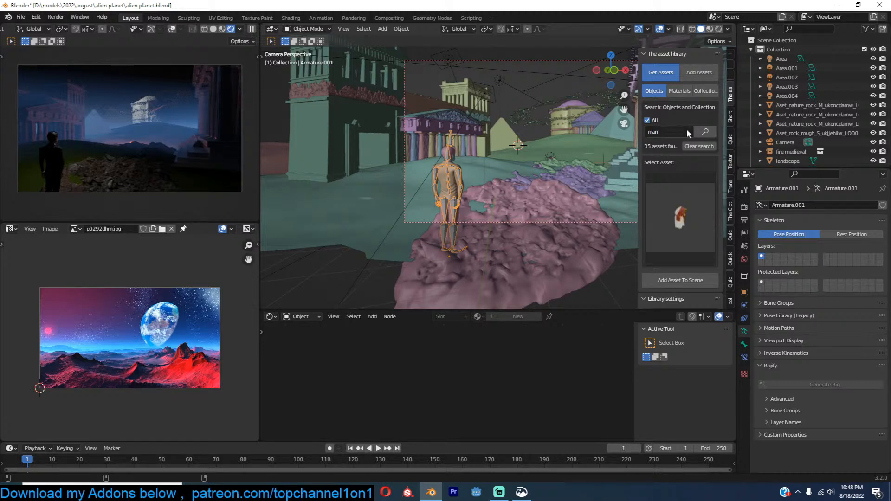
click(681, 191)
click(690, 291)
shift+right_click(498, 205)
key(ctrl+s)
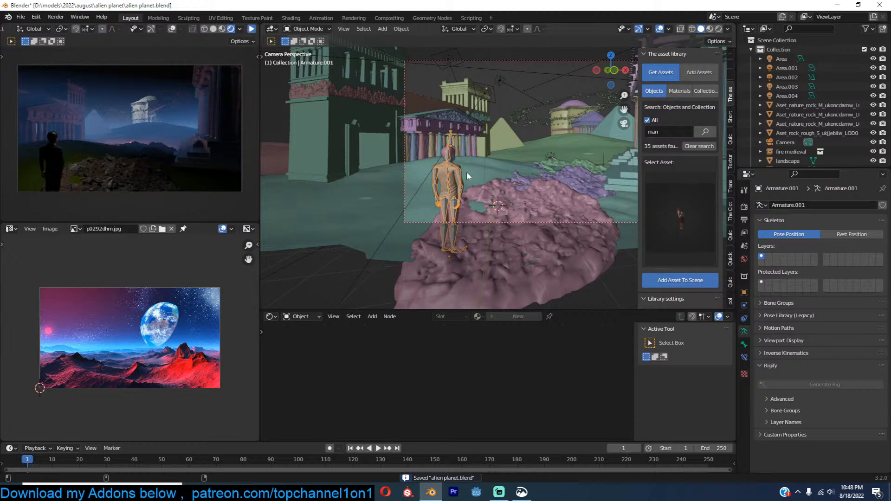
Step: Remove the original standing man from the scene by excluding the business man collection from the view layer
click(448, 181)
key(x)
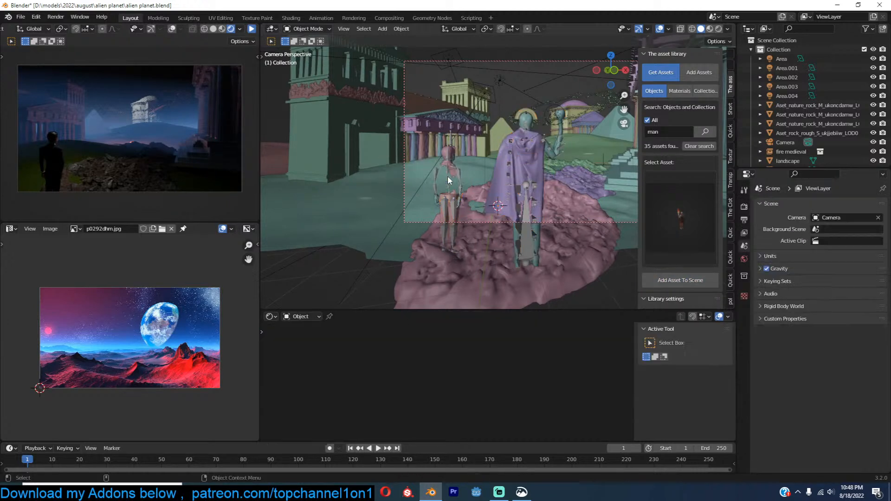
click(449, 179)
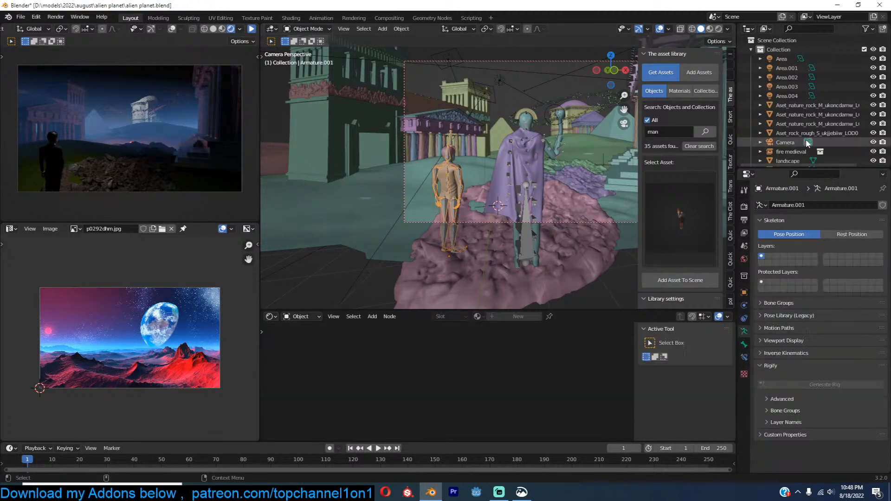
scroll(807, 141, down, 5)
click(863, 154)
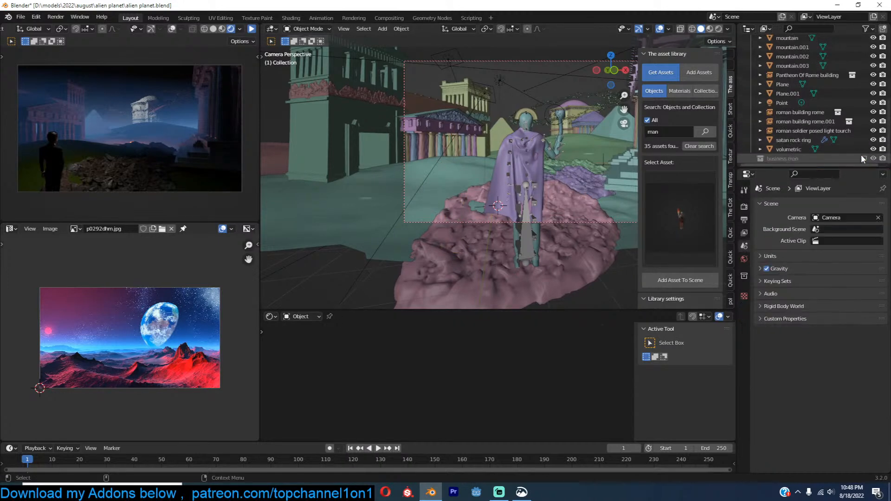
Step: Scale the Roman soldier down and move it to the former man's spot, then save and refresh the rendered preview
click(534, 152)
key(s)
click(560, 171)
key(g)
click(499, 170)
key(s)
click(517, 165)
key(ctrl+s)
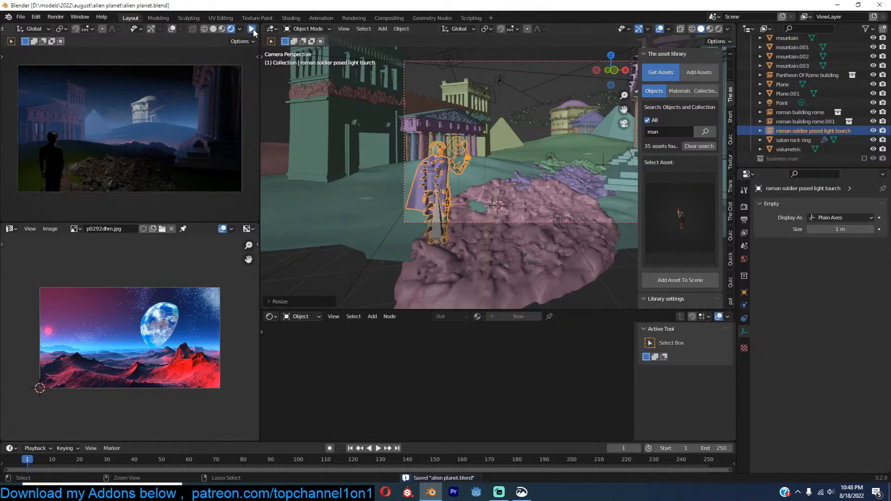
click(255, 30)
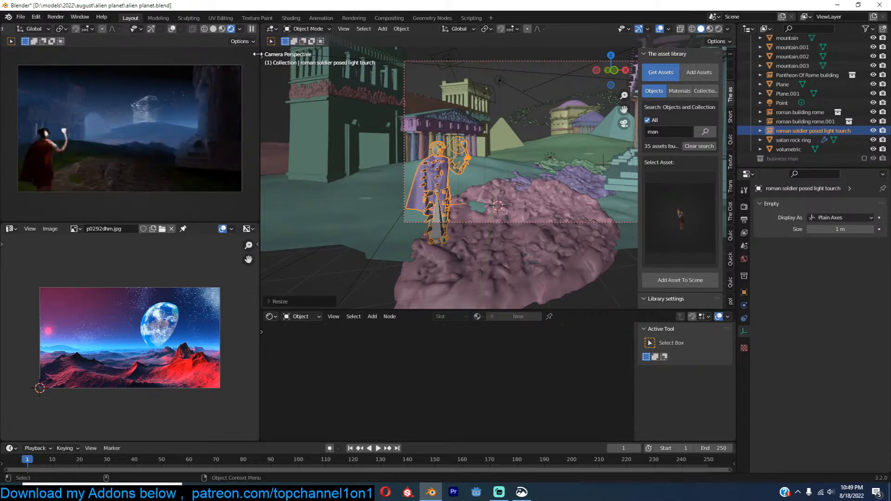
click(252, 29)
key(alt+a)
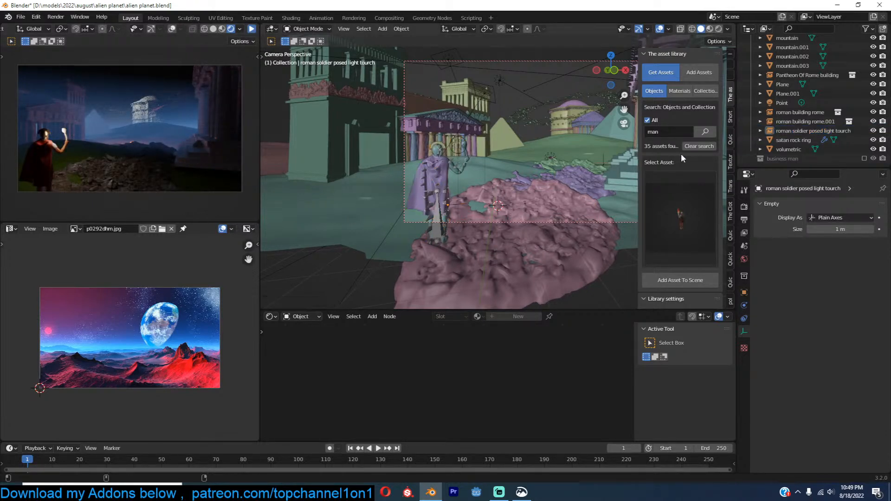
Step: Search the asset library for med and medieval, and browse the thumbnails for a suitable structure
click(659, 122)
click(666, 132)
text(med)
key(Return)
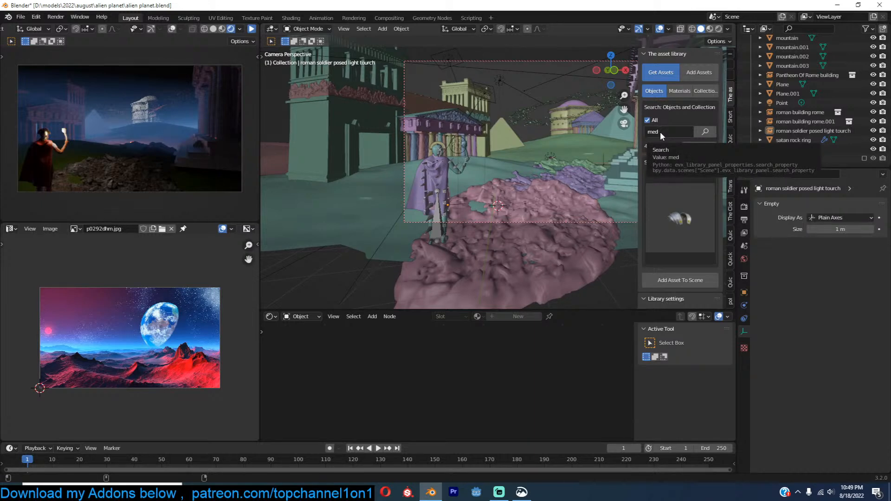
click(680, 219)
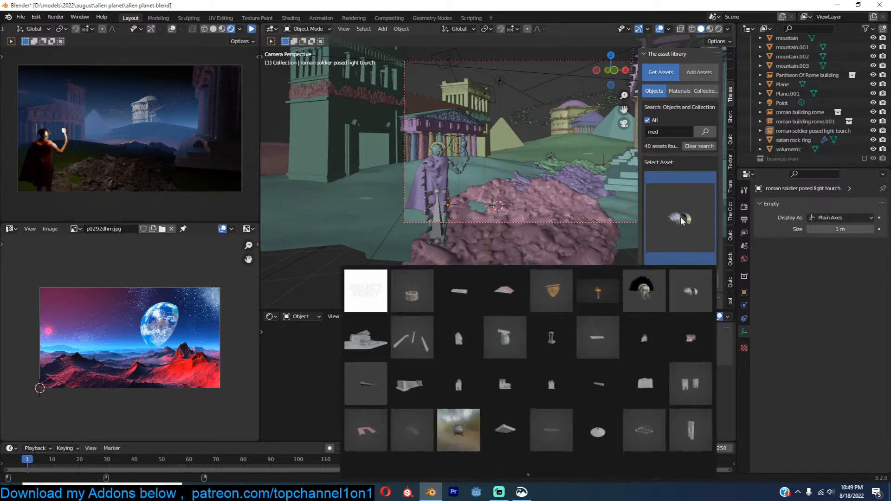
click(644, 290)
click(669, 180)
mouse_move(532, 474)
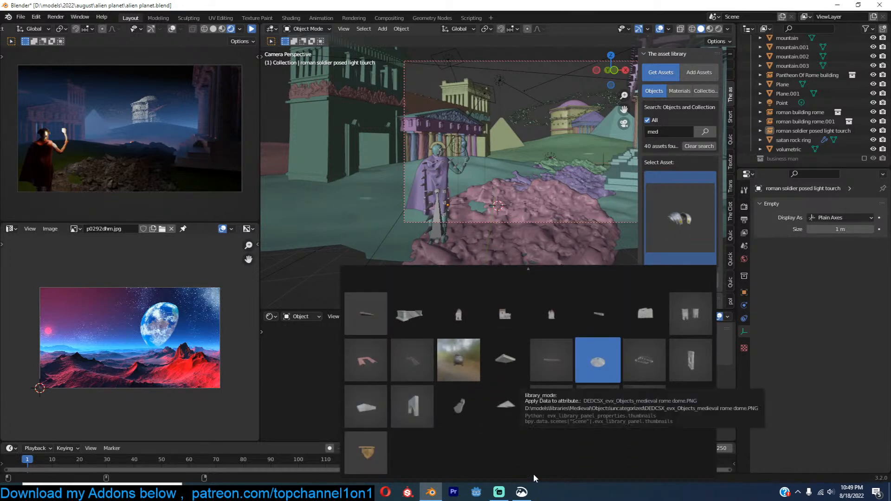
mouse_move(630, 241)
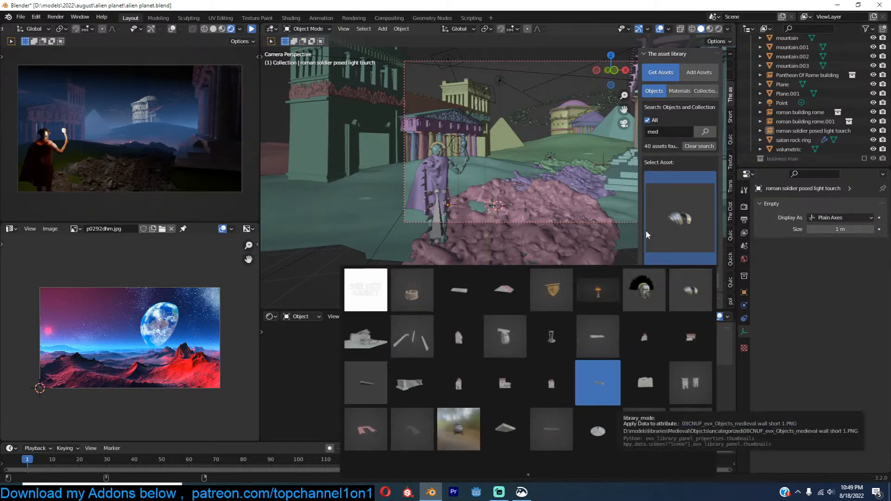
click(673, 128)
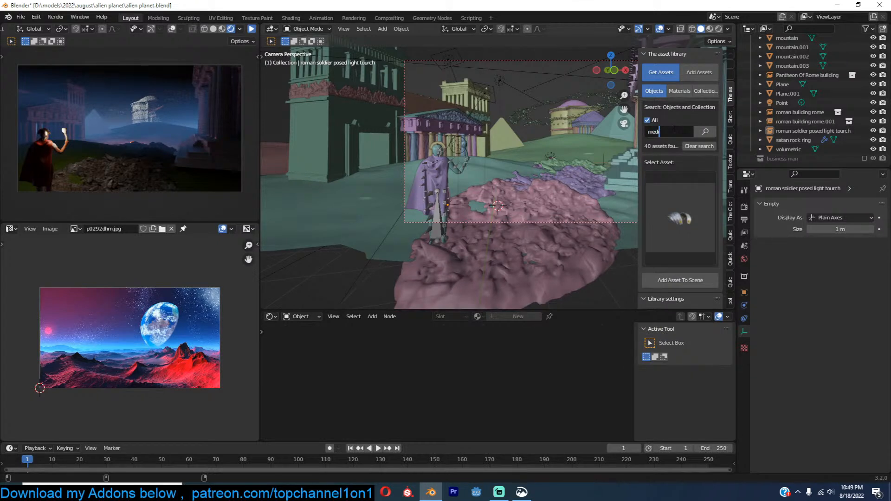
key(Return)
click(680, 218)
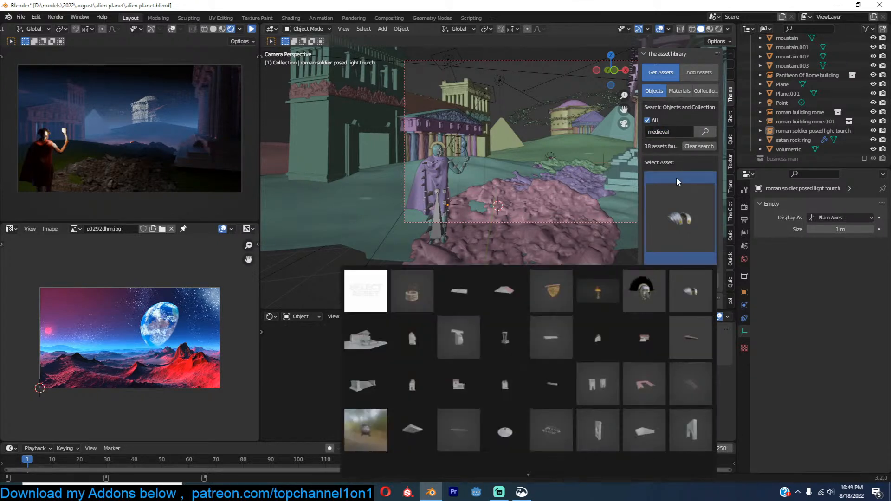
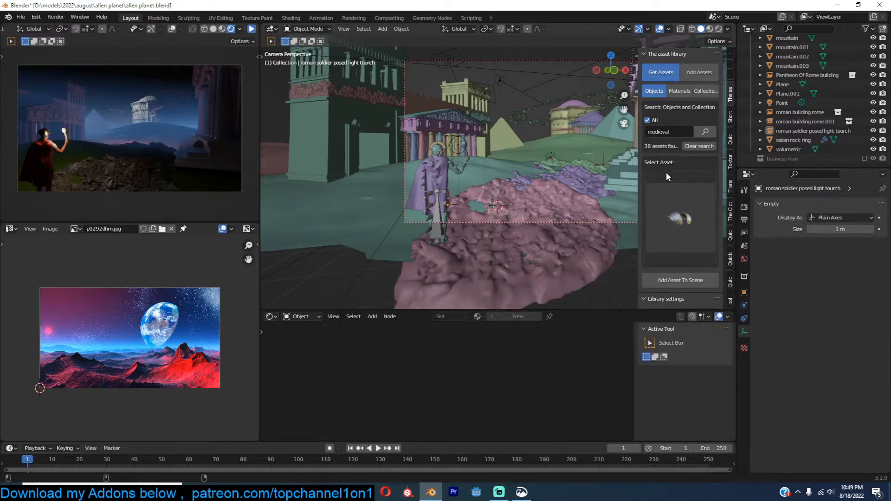
Step: Search the asset library for rome and choose the pale stone building thumbnail
click(668, 132)
text(rome)
key(Return)
click(702, 218)
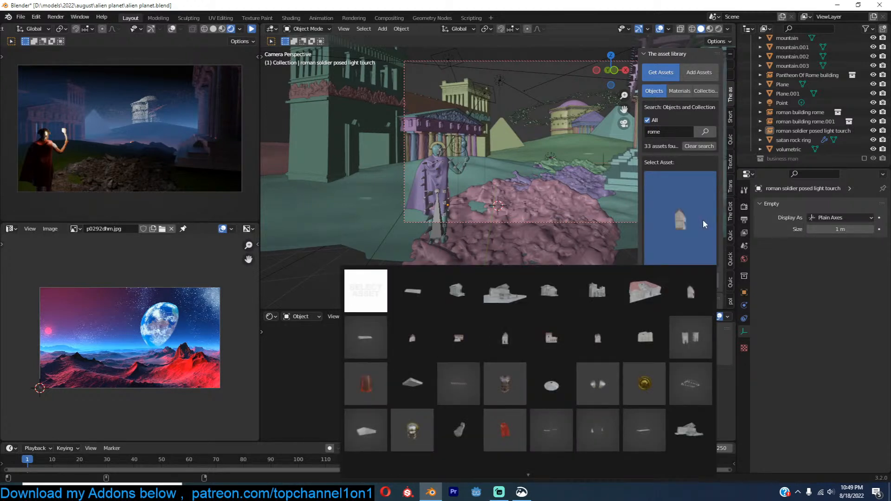
click(643, 334)
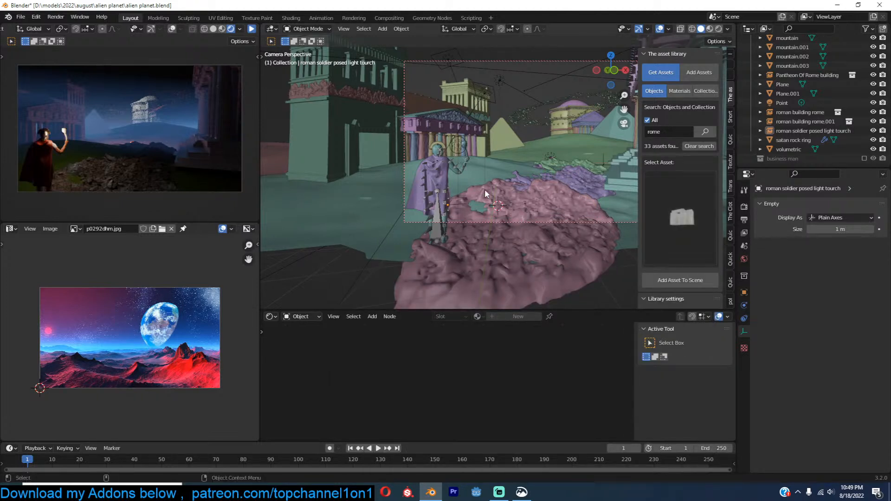
Step: Scale the columned building behind the soldier up by about 1.57, move it about 9.4 m inward, and resume the rendered preview
shift+middle_drag(484, 189, 486, 235)
click(470, 154)
key(s)
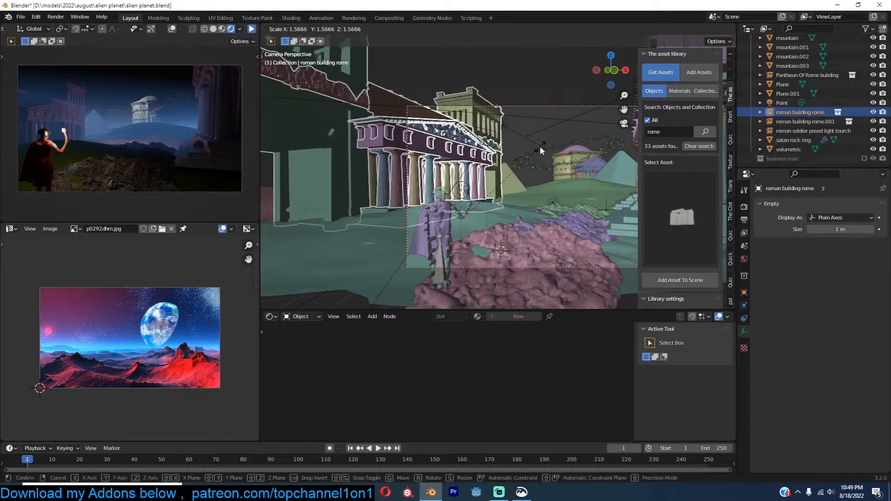
click(539, 146)
key(g)
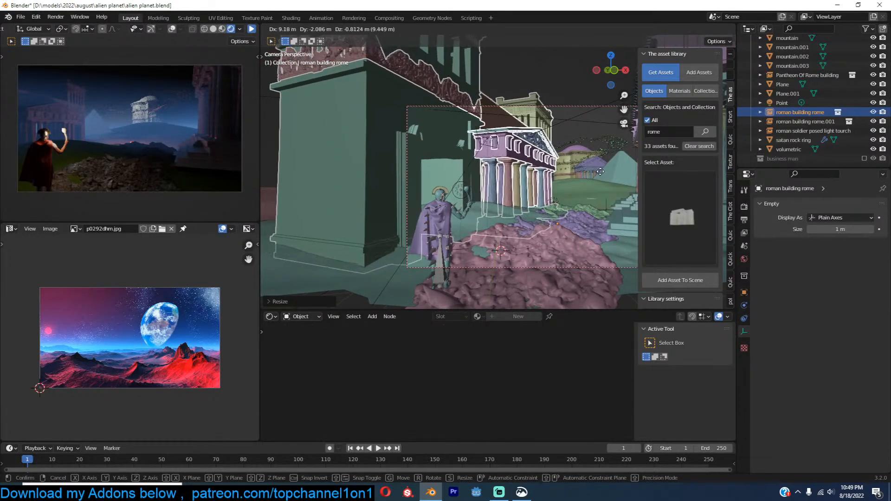
click(600, 172)
click(252, 30)
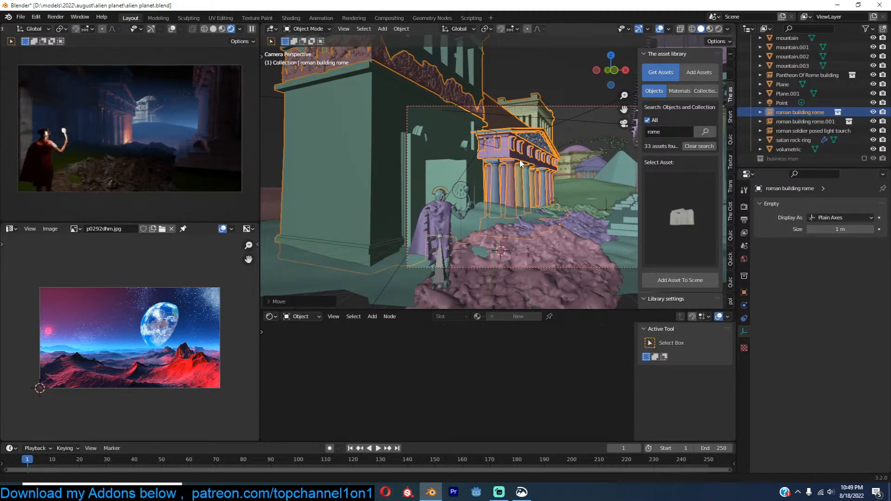
Step: Move the second Roman building along the global Y axis so its tall columns frame the foreground opposite the soldier
shift+middle_drag(542, 175, 427, 174)
click(539, 195)
key(g)
key(y)
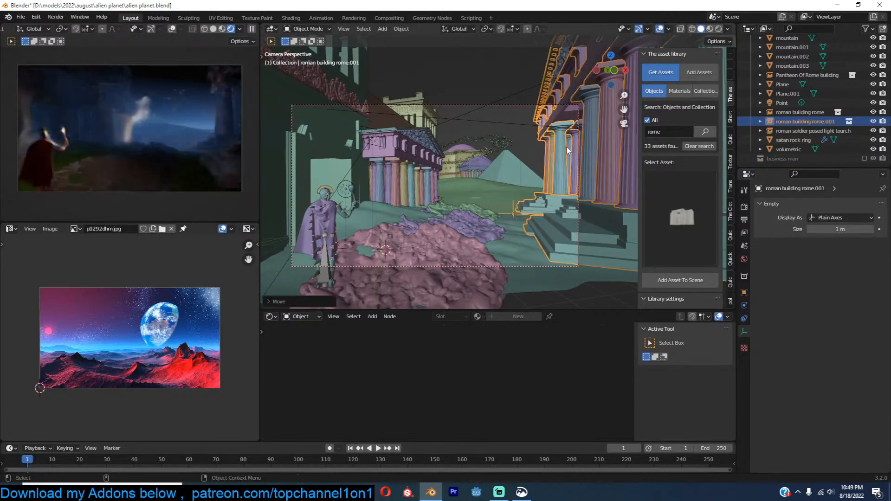
click(508, 174)
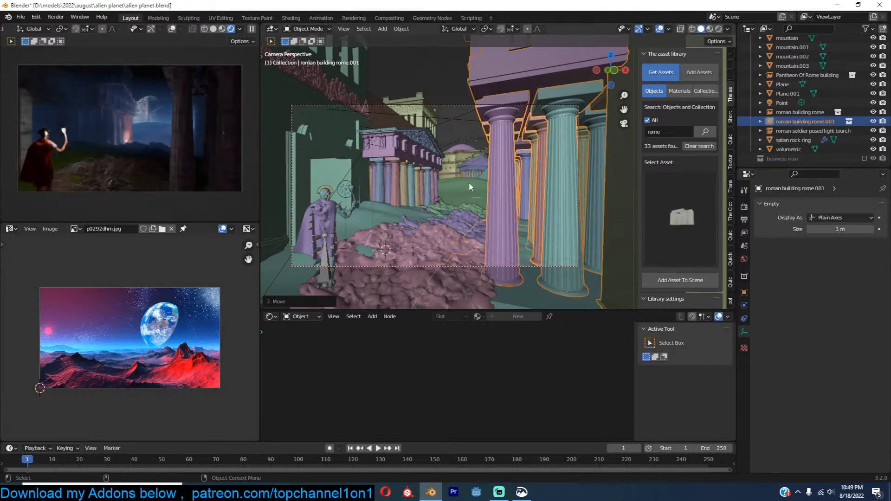
Step: Resize the landscape terrain and lower it about 0.5 m along the global Z axis
click(383, 218)
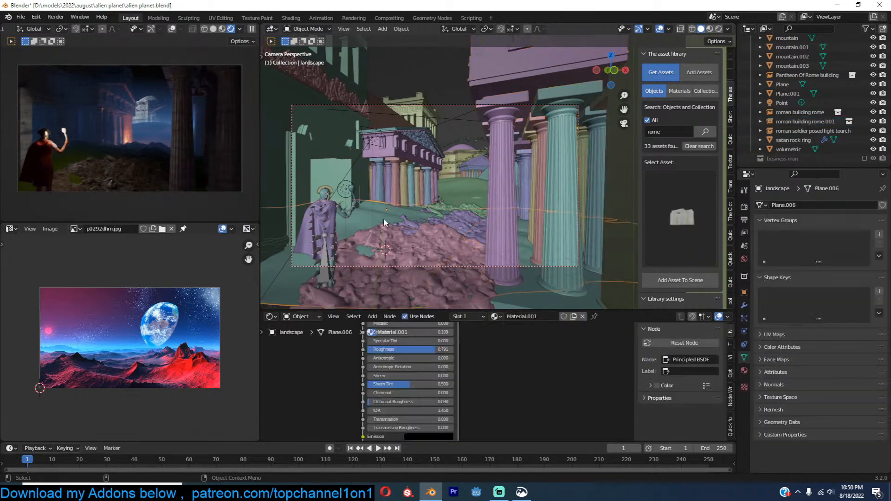
key(s)
click(421, 199)
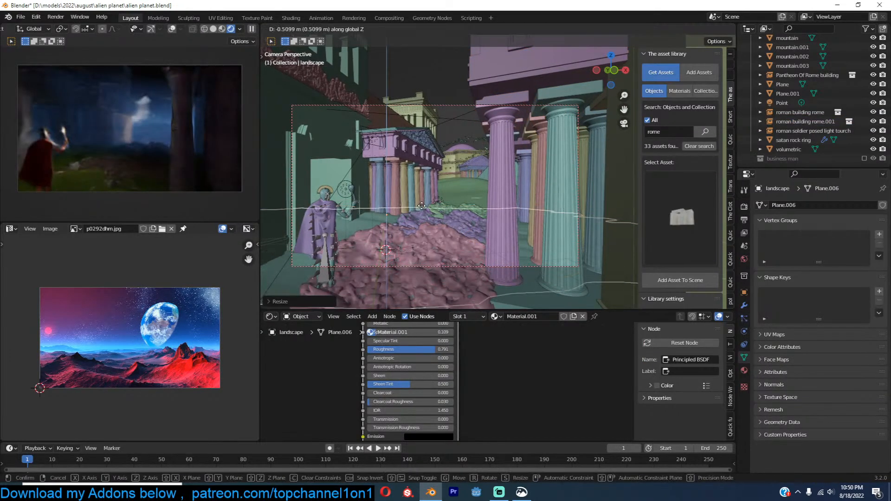
Step: Stretch the foreground rubble along the global X axis so it spans the full width of the camera frame
click(467, 248)
key(s)
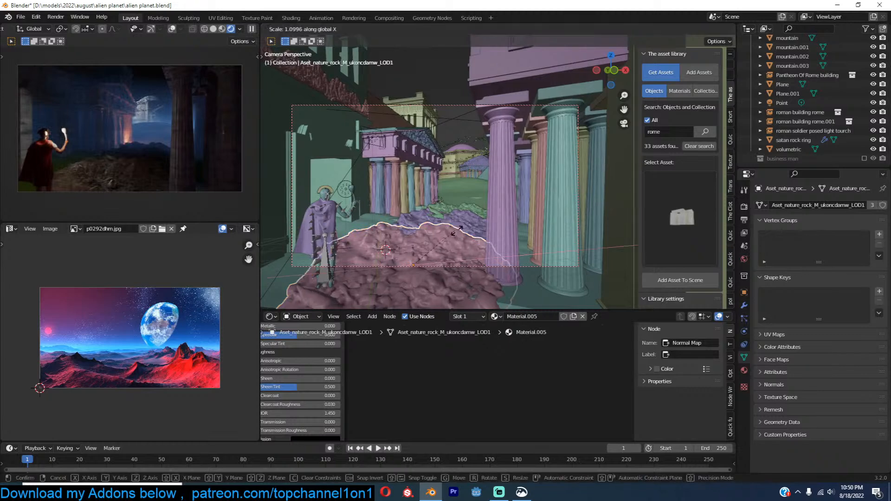
click(496, 227)
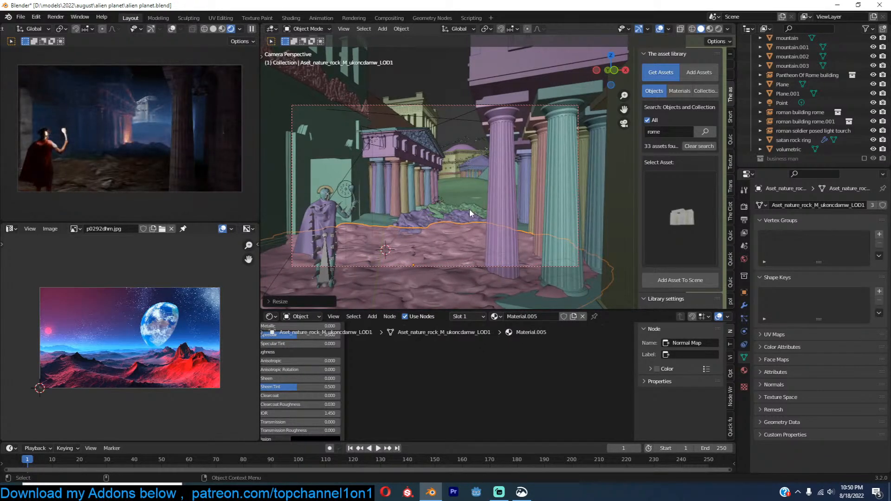
Step: Widen the purple rubble pile behind the foreground rocks and lower it slightly into the ground
key(shift+d)
key(alt+a)
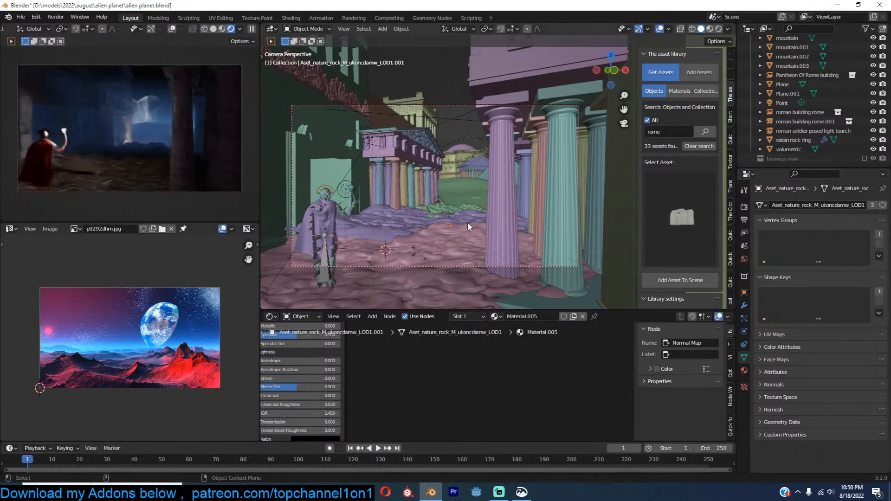
click(397, 233)
key(g)
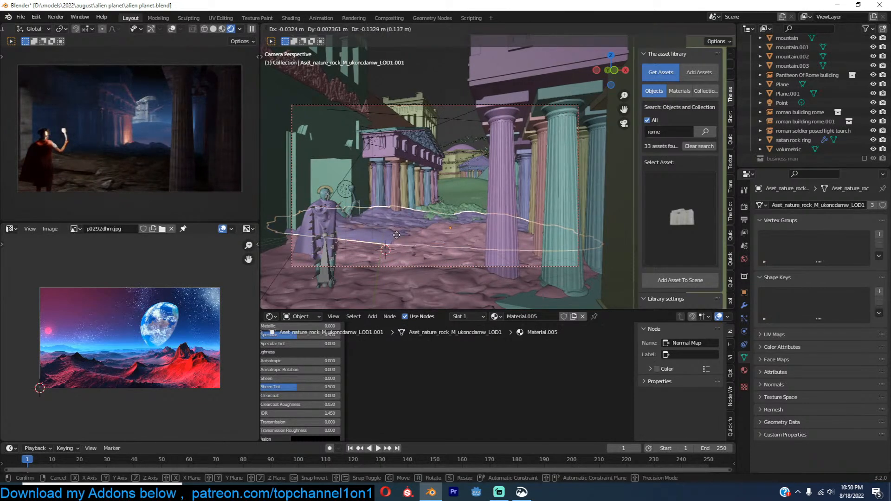
click(408, 229)
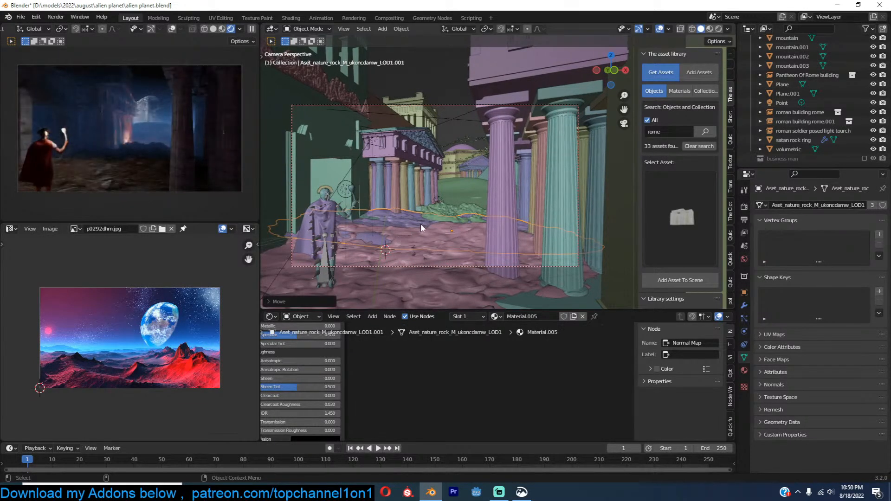
Step: Scale up the green rubble pile between the two columned buildings and deselect it
click(446, 209)
key(s)
click(500, 221)
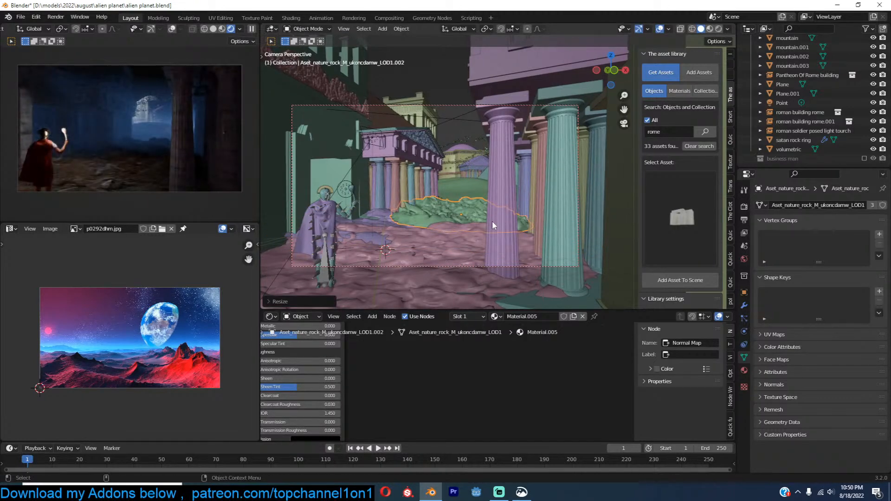
key(alt+a)
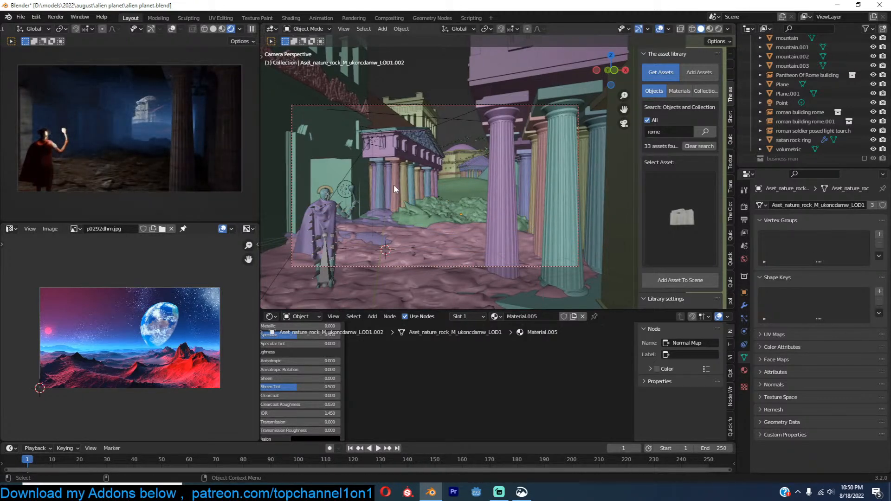
Step: Align the camera to a closer view behind the soldier, reposition it to frame both buildings, and select the soldier
mouse_move(410, 175)
middle_down()
mouse_move(391, 183)
mouse_move(417, 189)
mouse_move(398, 180)
mouse_move(408, 179)
middle_up()
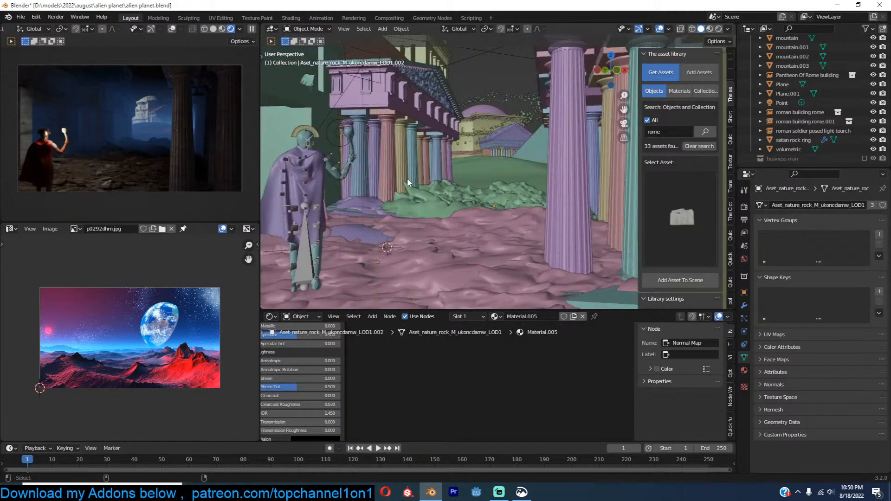
key(ctrl+alt+KP_0)
click(449, 112)
key(g)
click(471, 208)
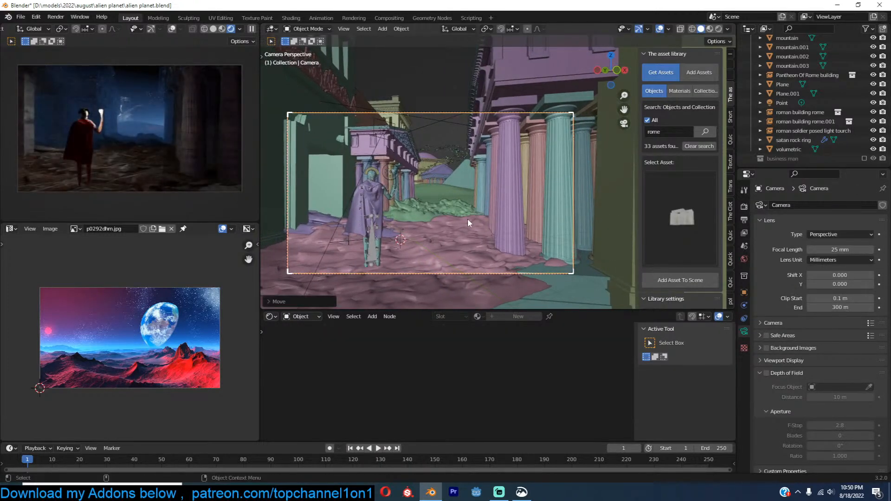
click(397, 145)
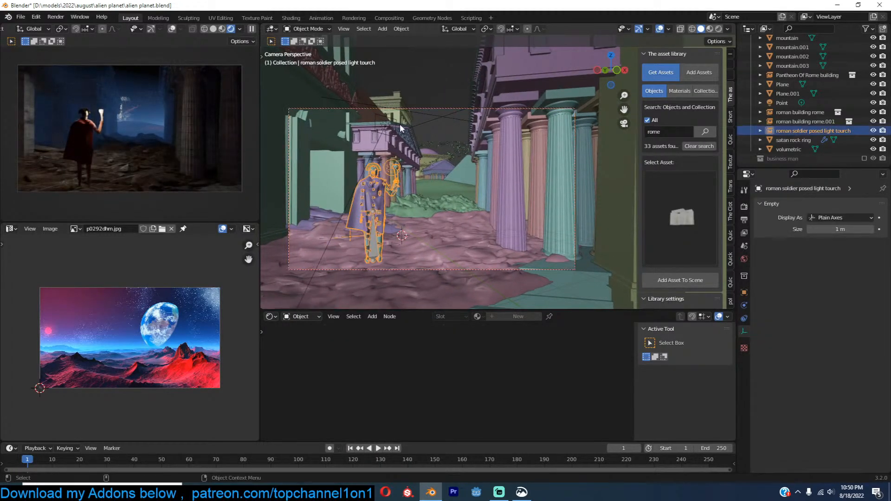
Step: Save the file, then select the torch-holding soldier and make it local and editable
click(406, 123)
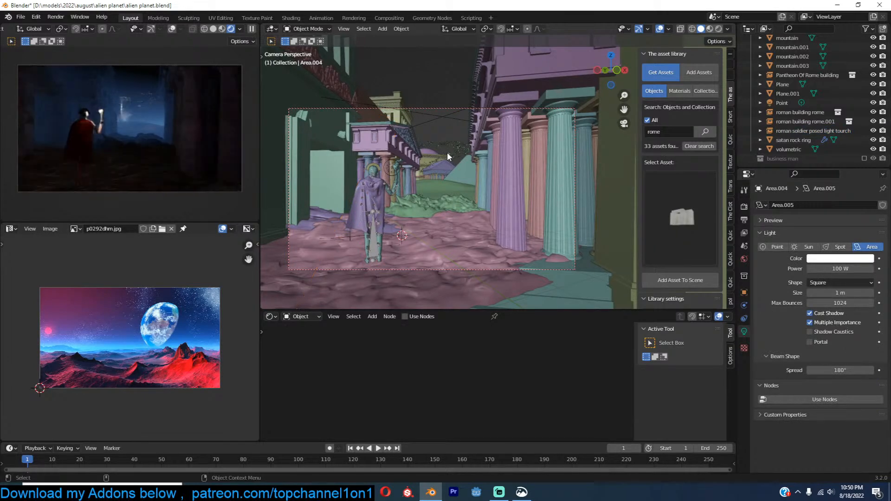
click(415, 162)
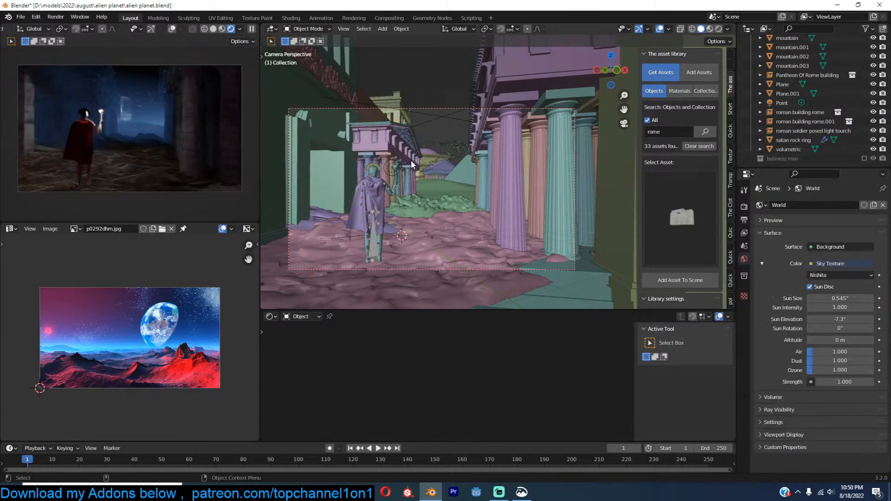
key(ctrl+s)
click(384, 177)
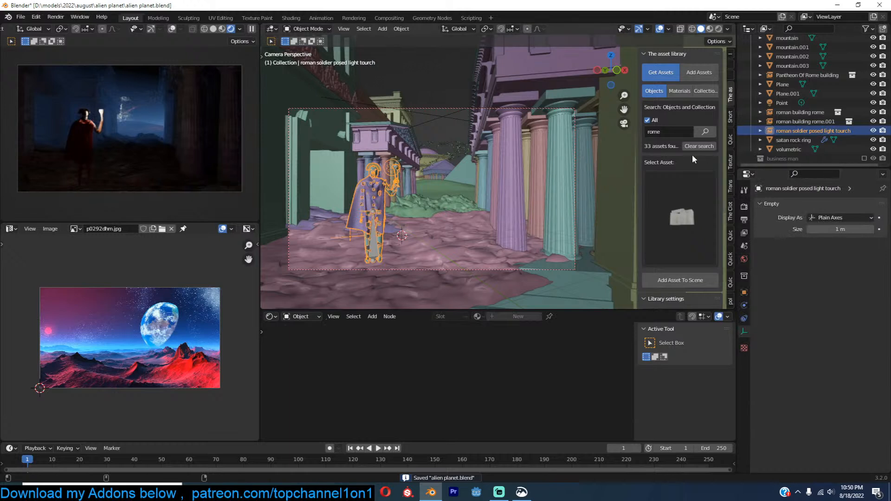
scroll(696, 157, down, 5)
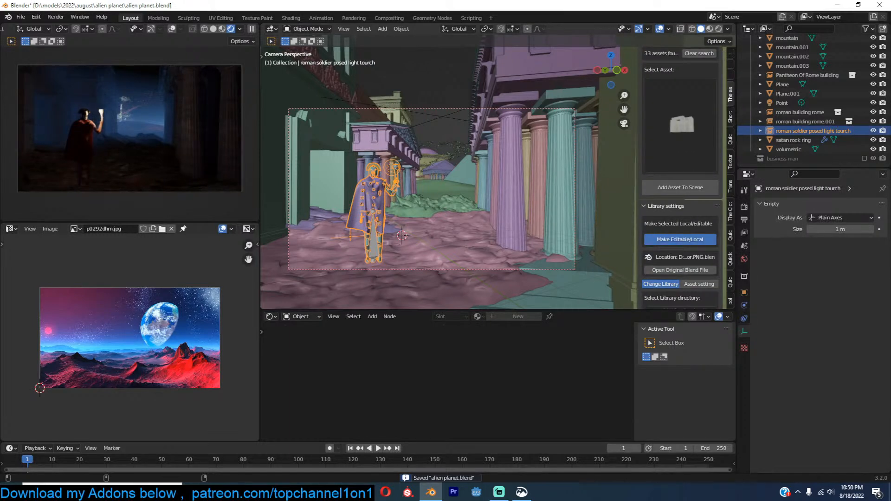
click(679, 239)
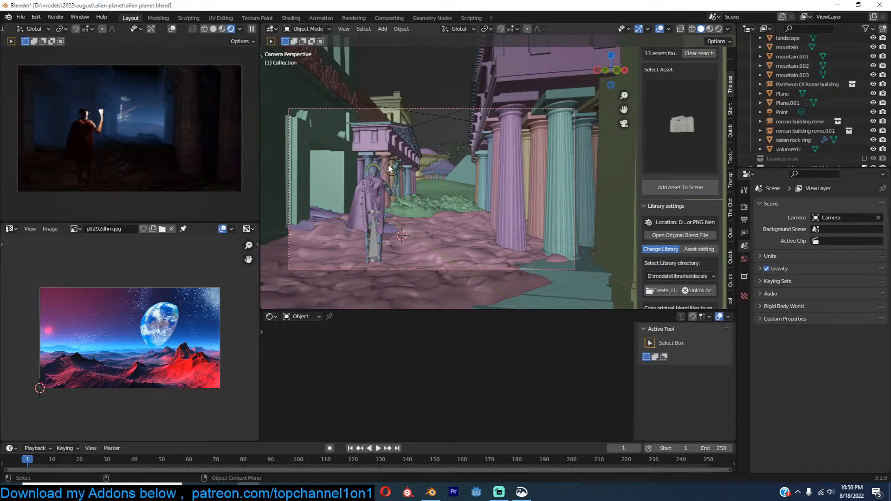
Step: Select the soldier's torch point light and shift its colour to a warmer orange, hue 0.026 with full saturation
click(391, 168)
click(832, 258)
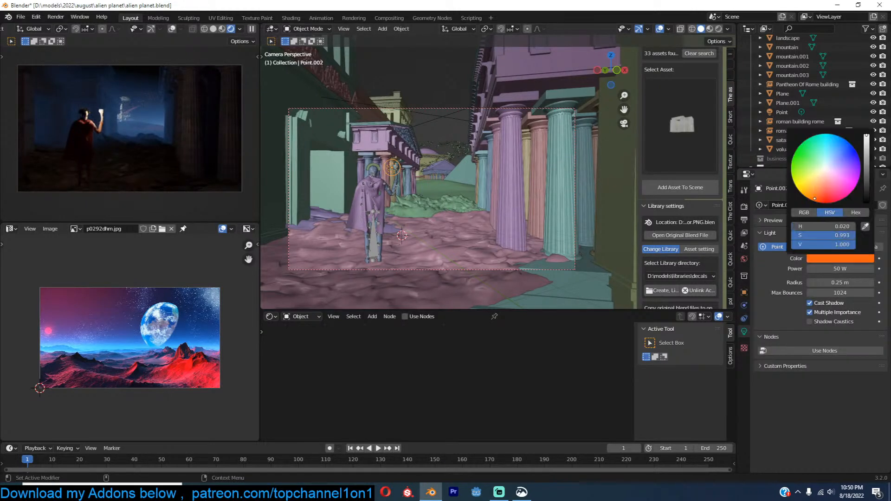
drag(815, 190, 818, 204)
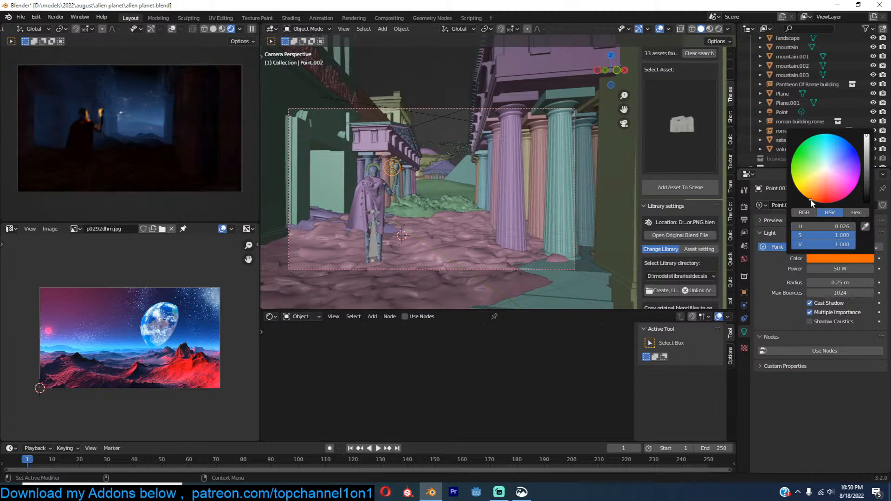
Step: Set the torch point light's power to 100 W after trying 1000 W
click(847, 268)
text(10)
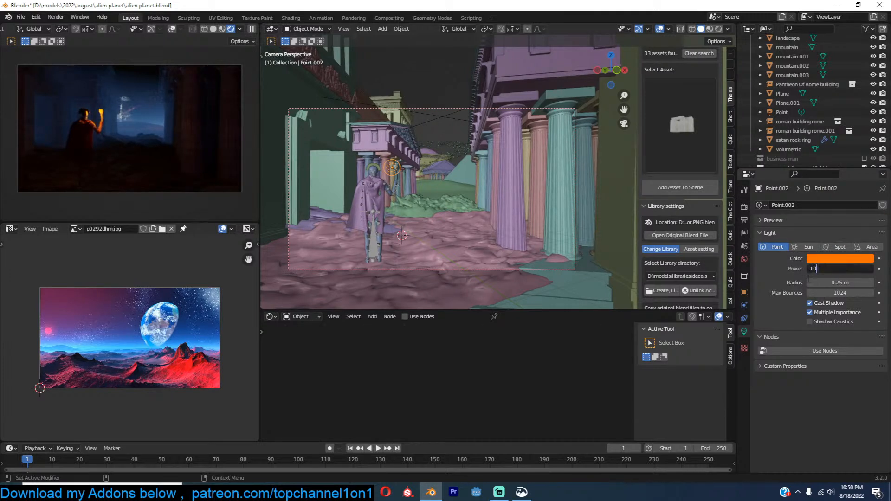
key(Return)
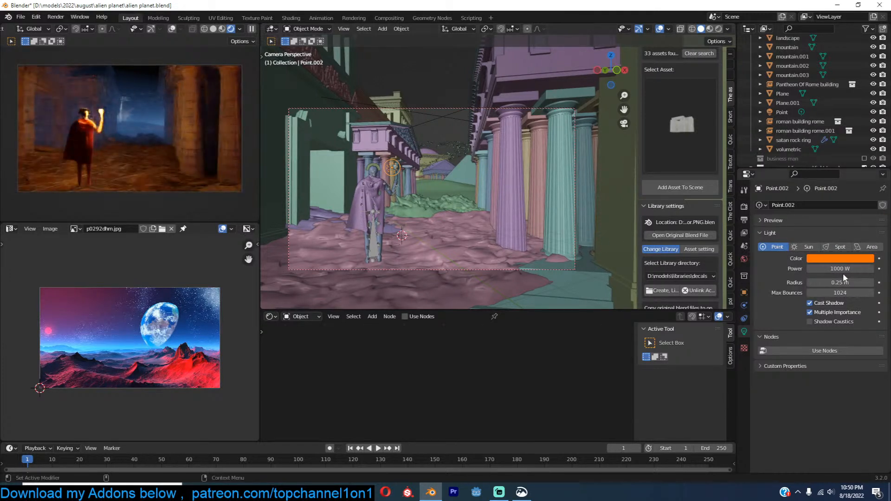
click(841, 272)
text(100)
key(Return)
Step: Move the orange point light about 0.22 m so it sits above the bowl of the soldier's torch
middle_drag(506, 202, 531, 171)
click(373, 162)
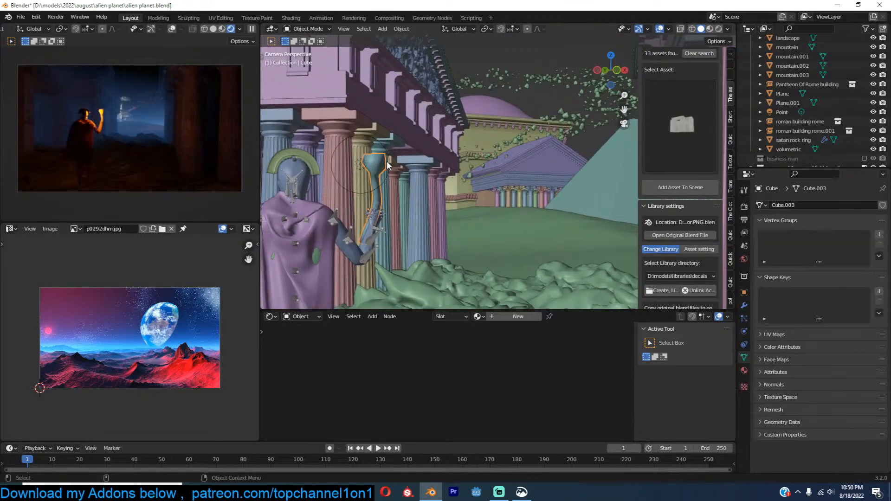
scroll(493, 163, up, 5)
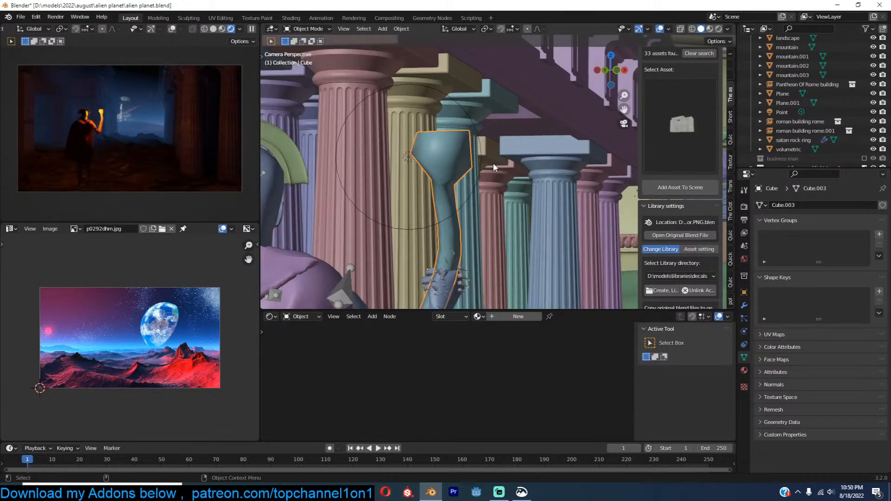
scroll(495, 165, down, 2)
click(422, 162)
key(g)
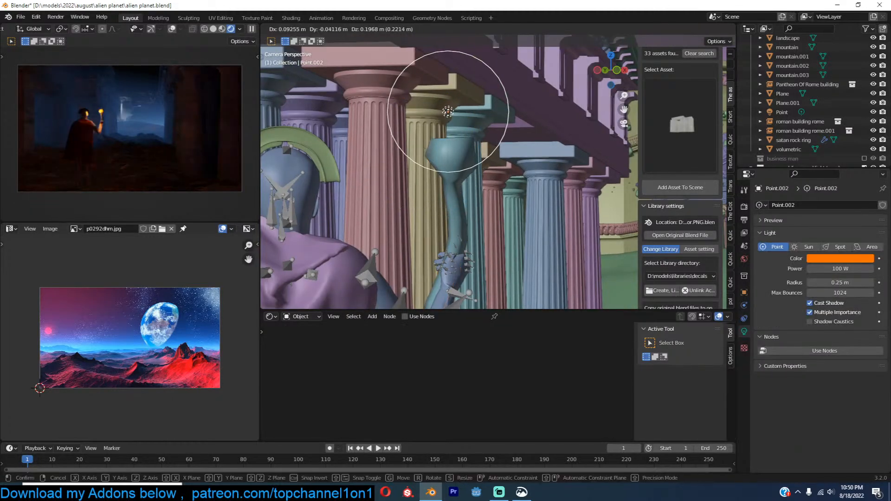
click(449, 113)
Step: Adjust the torch light's position over the torch from an outside viewpoint and save the file
middle_drag(555, 205, 514, 199)
key(KP_Decimal)
scroll(513, 201, down, 5)
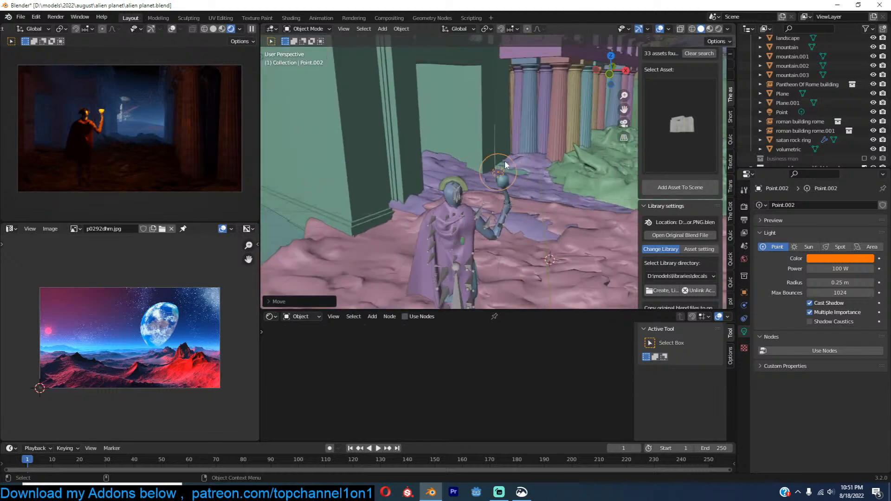
middle_drag(505, 161, 476, 182)
scroll(481, 179, down, 2)
key(g)
click(513, 170)
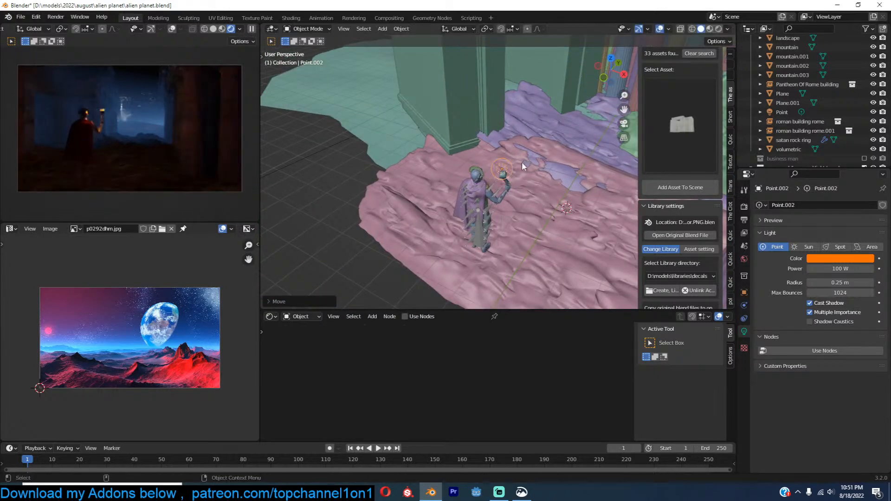
middle_drag(524, 157, 516, 215)
key(ctrl+s)
Step: Examine the two framing Roman buildings from outside and return to the camera view
click(555, 146)
middle_drag(556, 146, 588, 173)
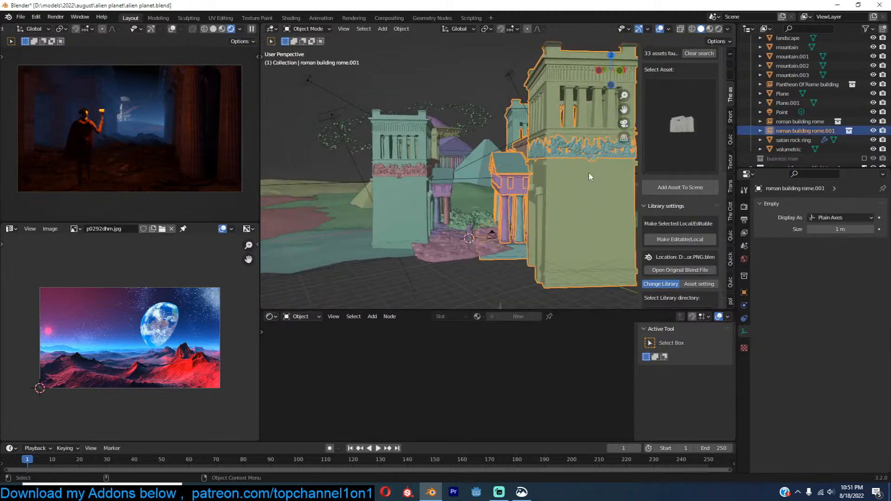
click(419, 172)
middle_drag(474, 151, 461, 180)
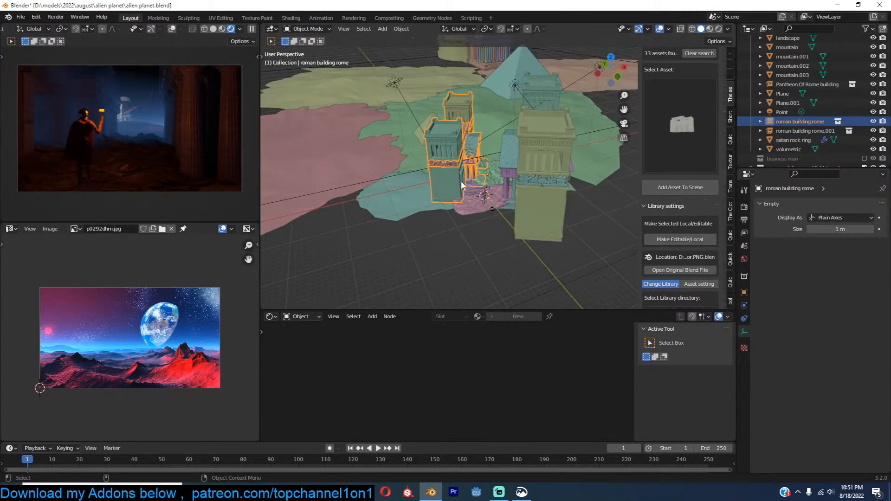
key(KP_0)
scroll(460, 184, down, 10)
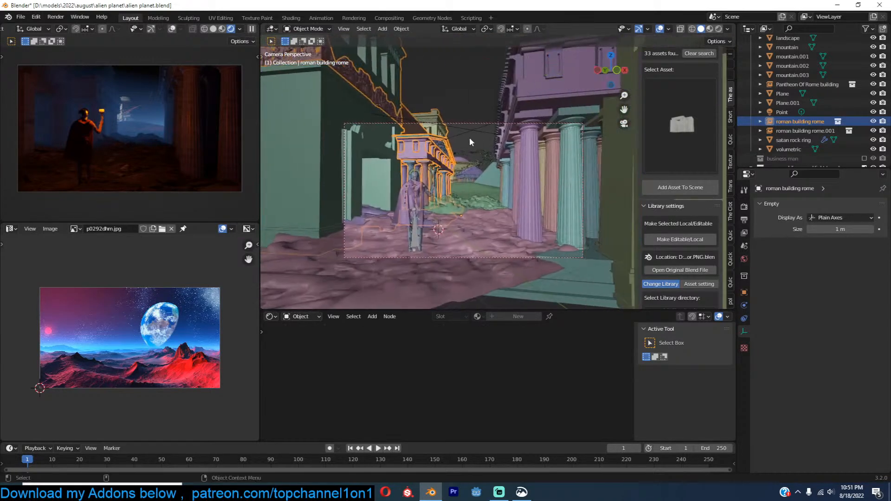
click(484, 124)
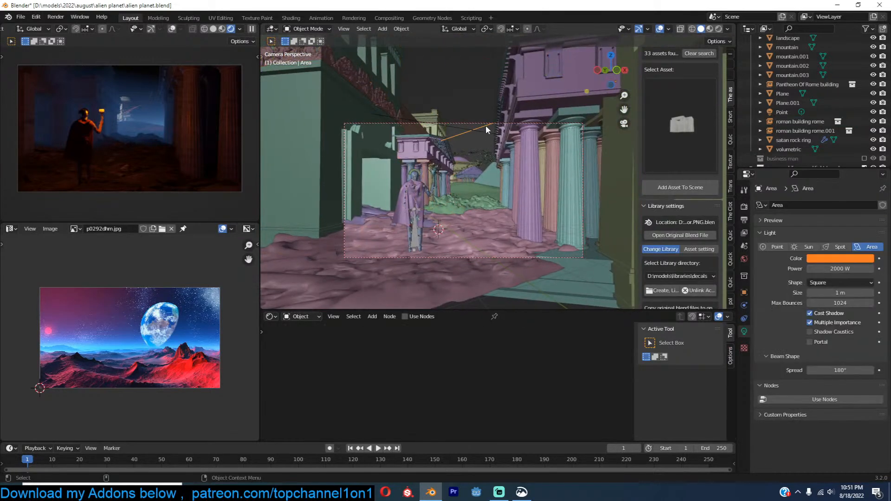
Step: Set the output resolution to a vertical 1080 × 1920 px format
click(743, 206)
click(743, 219)
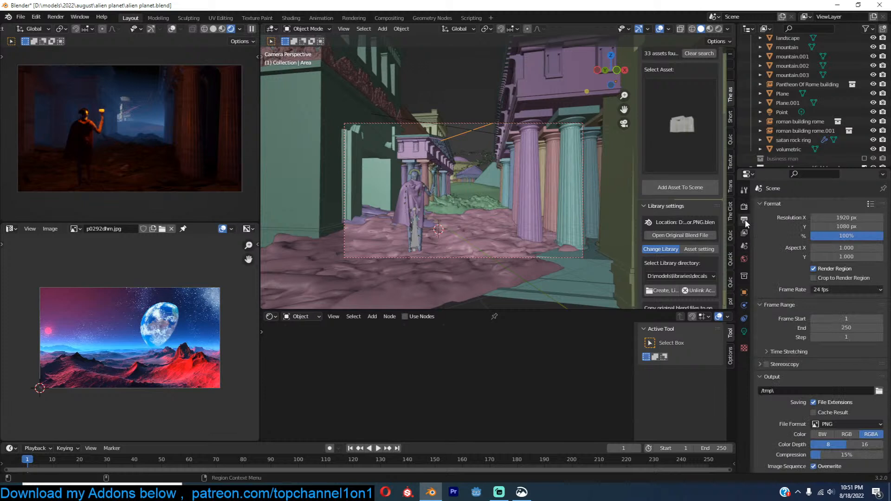
click(842, 218)
text(1080)
key(Return)
click(840, 227)
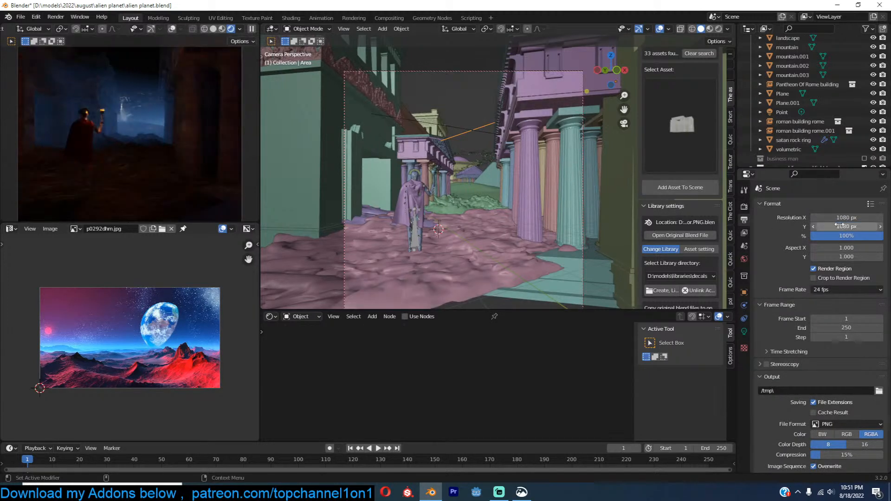
text(1920)
key(Return)
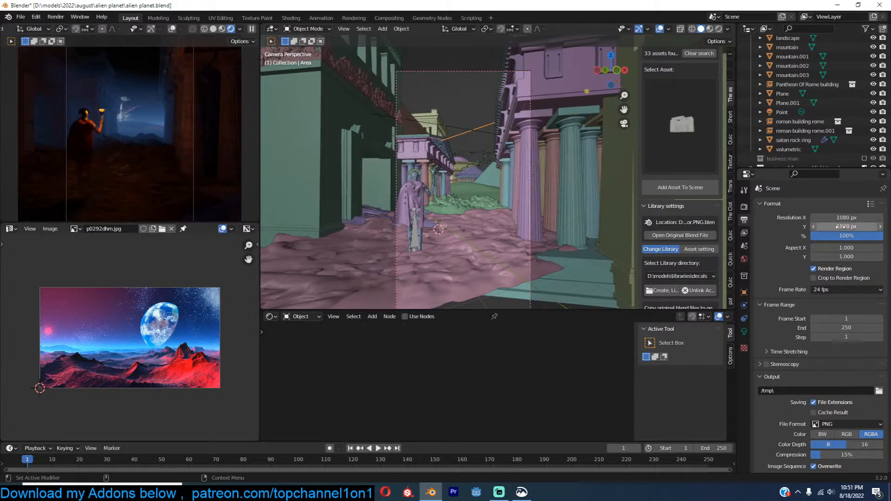
Step: Move the camera so the soldier stands near the centre of the vertical frame between the two buildings
scroll(539, 174, down, 3)
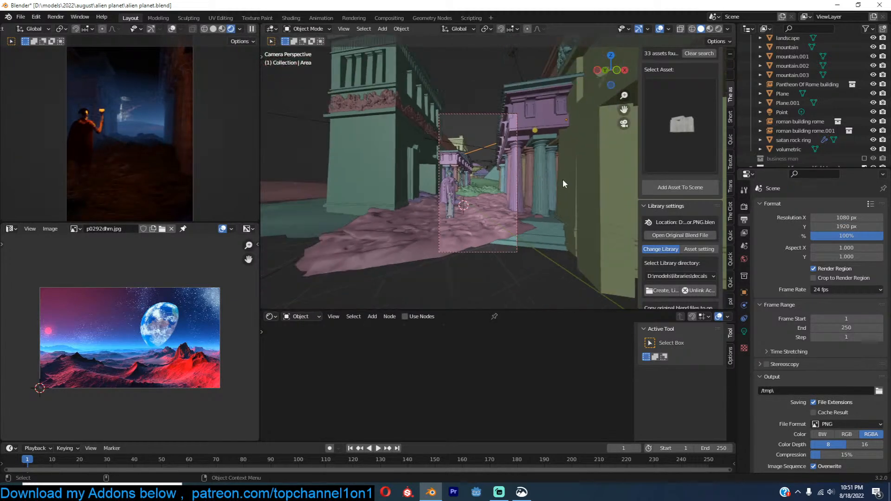
scroll(589, 195, up, 2)
click(518, 185)
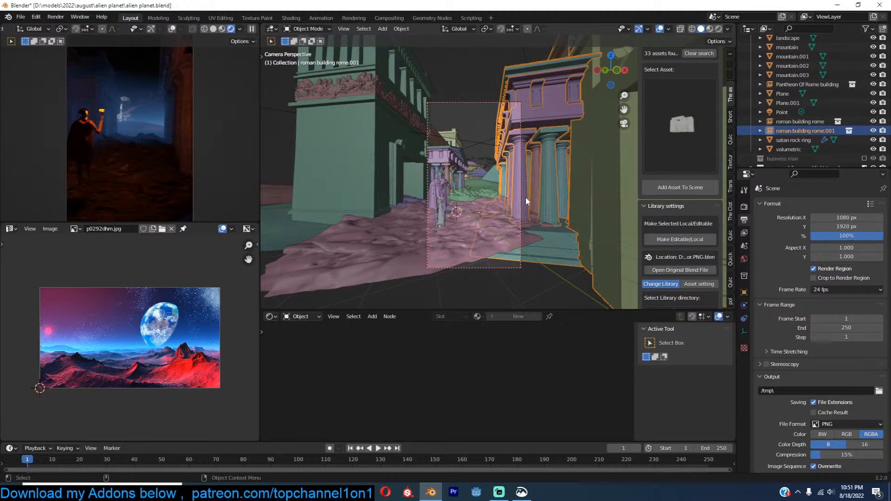
click(467, 103)
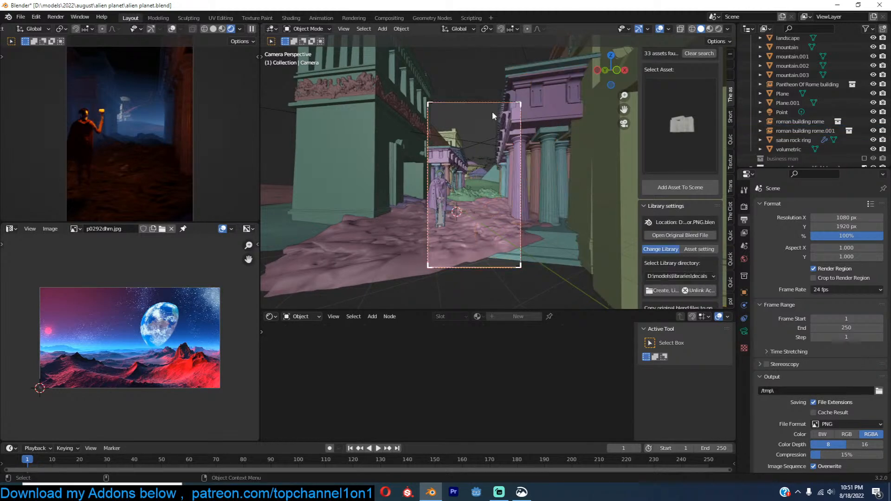
key(g)
click(528, 136)
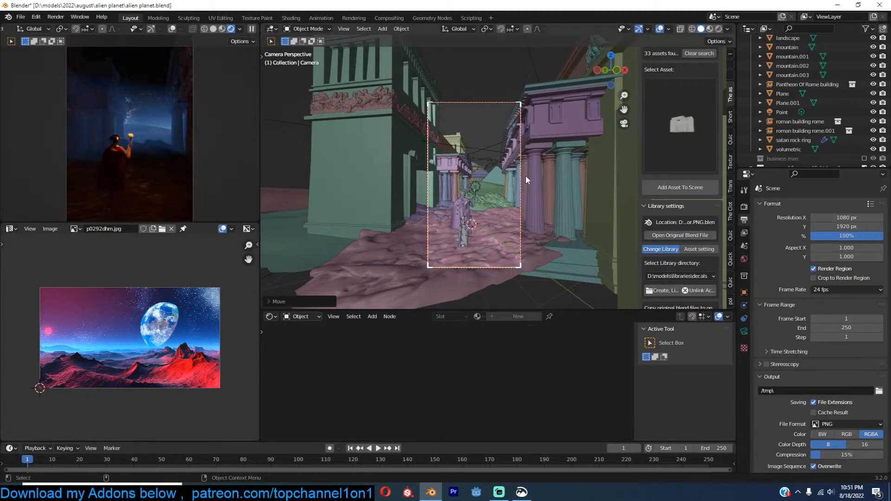
Step: Rotate the Roman building on the soldier's left about 22° around the global Z axis to open the view to the Pantheon
click(451, 149)
key(r)
key(z)
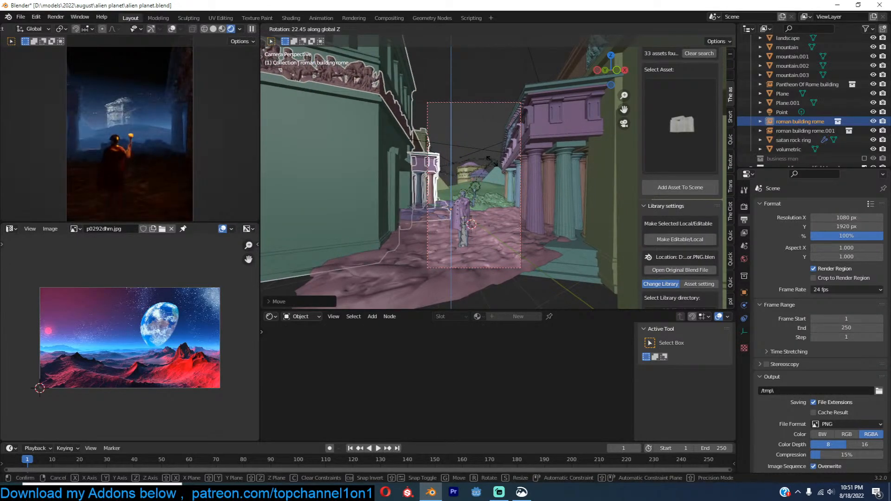
click(505, 213)
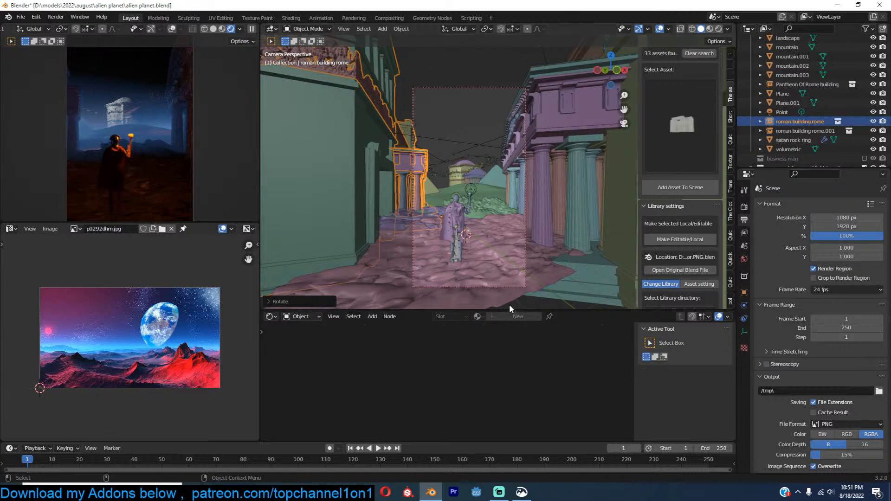
Step: Raise the torch point light about 0.29 m above the soldier's torch
scroll(479, 215, up, 4)
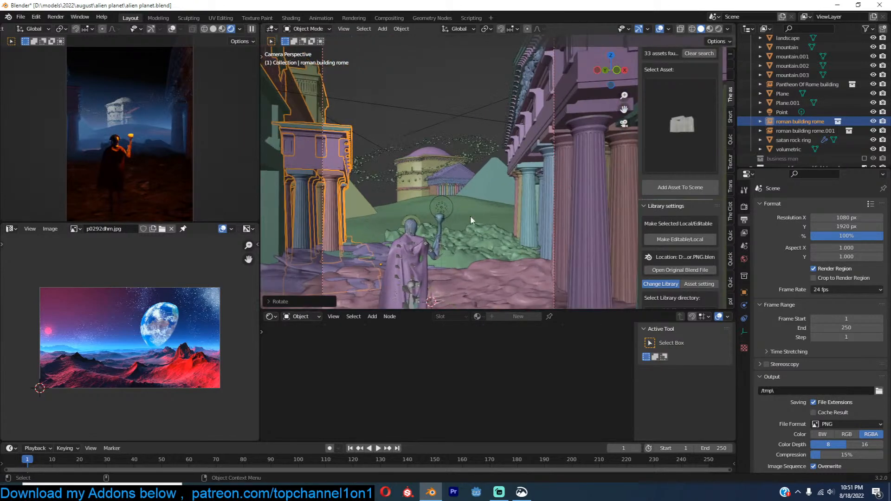
click(438, 205)
key(g)
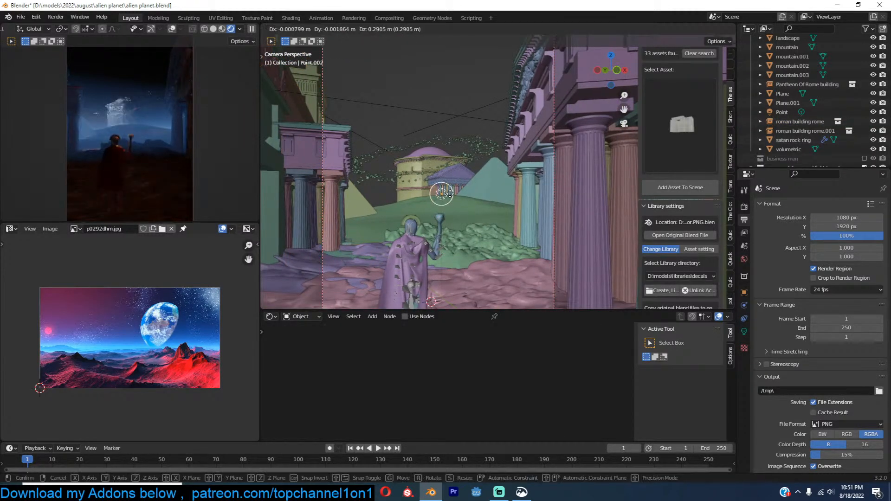
click(450, 190)
Step: Hide the torch light briefly, undo that, and lower the light to just above the torch bowl
shift+middle_drag(452, 235, 446, 197)
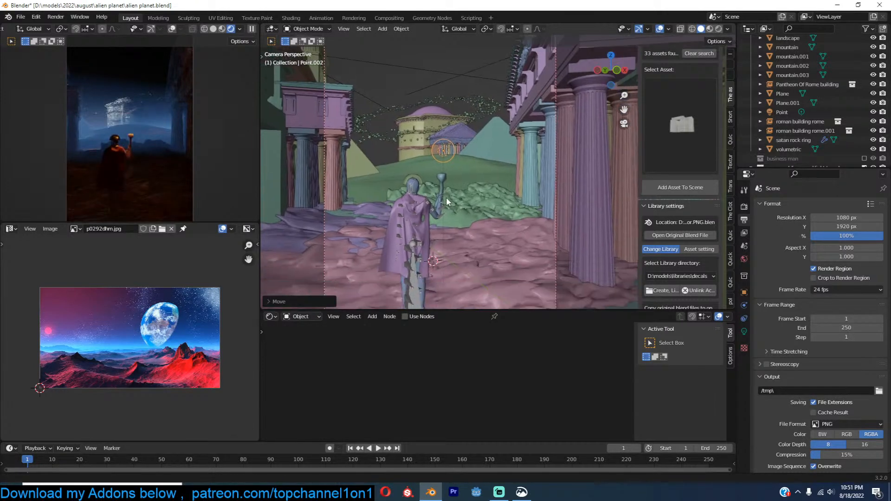
scroll(446, 197, up, 3)
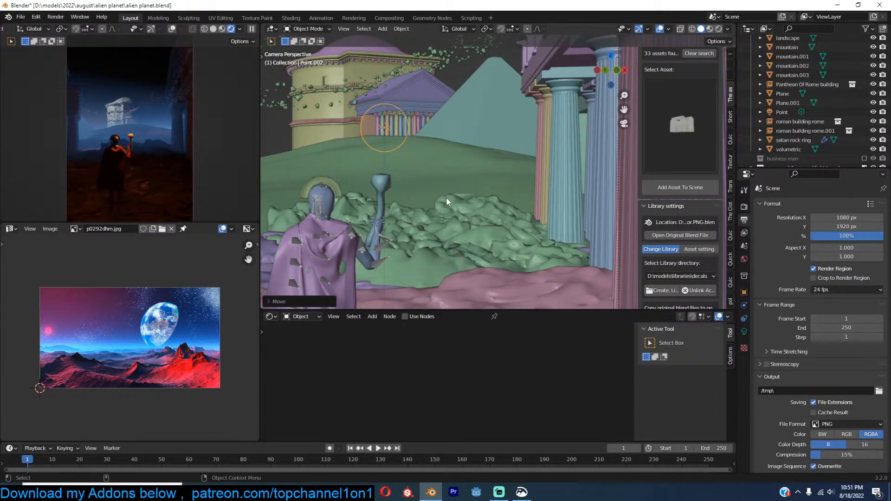
key(h)
key(ctrl+z)
key(g)
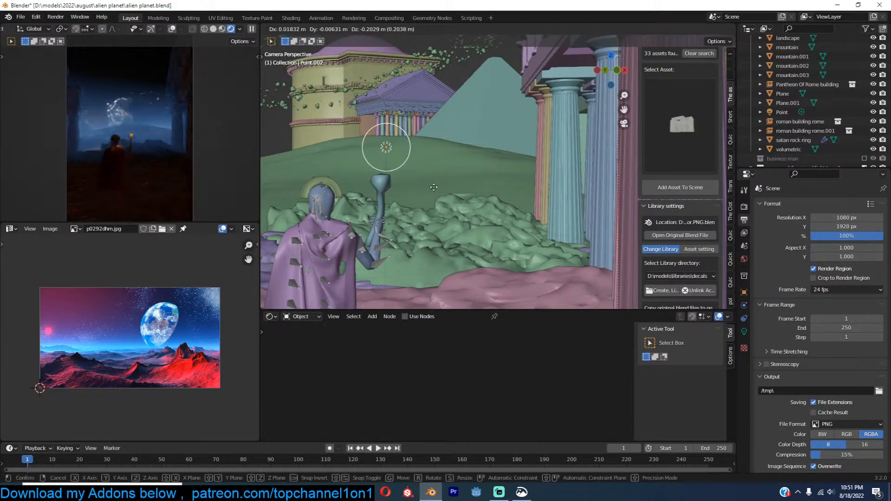
click(432, 193)
click(433, 192)
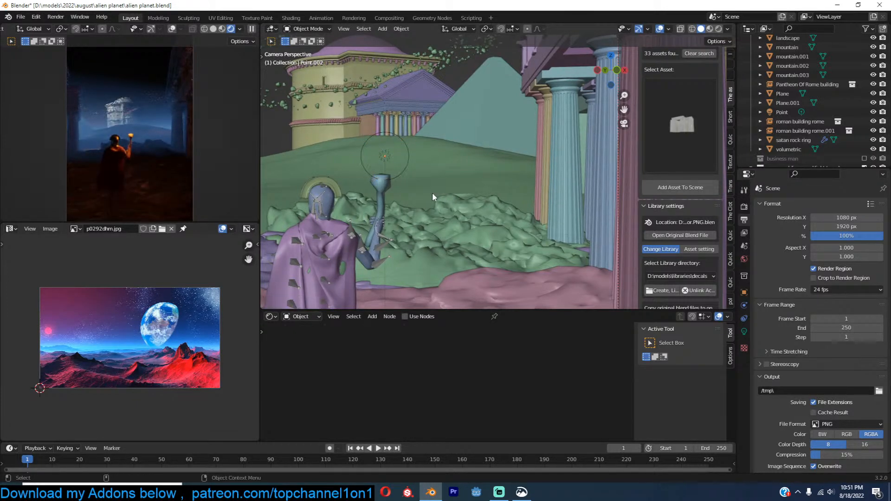
Step: Tilt the volumetric fog box around the global X axis and adjust its height along the global Z axis
middle_drag(436, 191, 480, 155)
scroll(492, 151, down, 8)
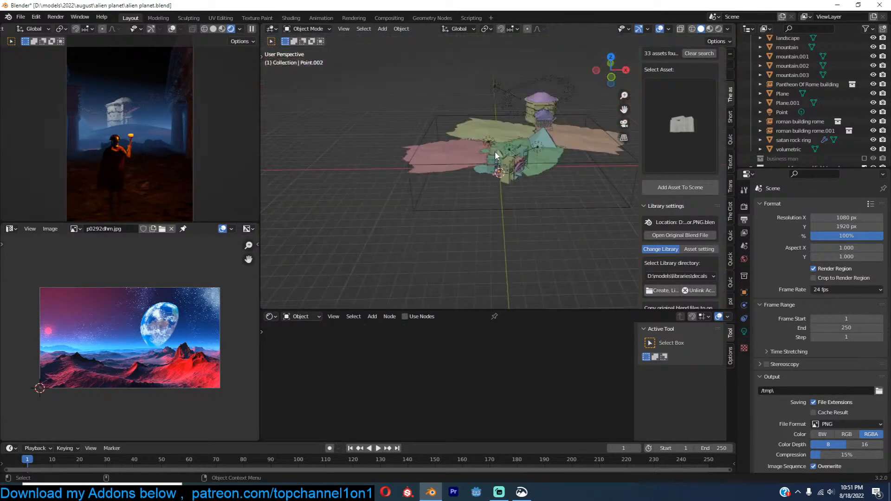
shift+middle_drag(585, 169, 516, 198)
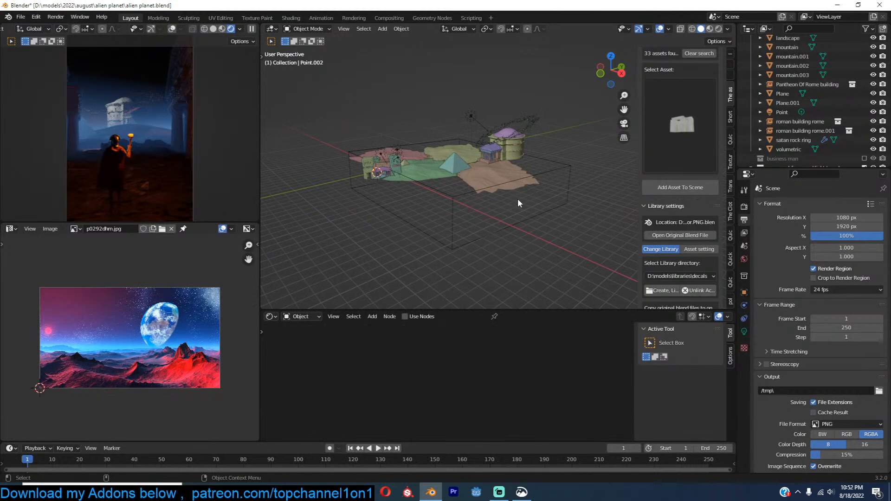
click(568, 174)
key(r)
key(x)
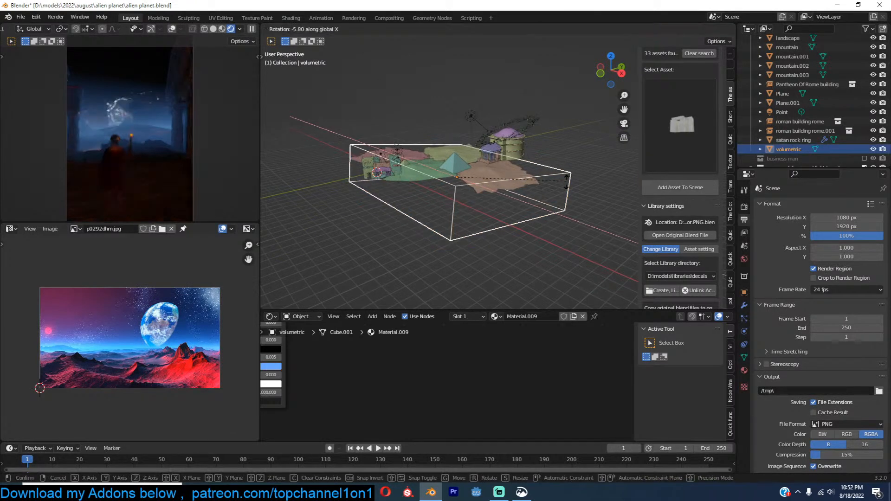
click(561, 155)
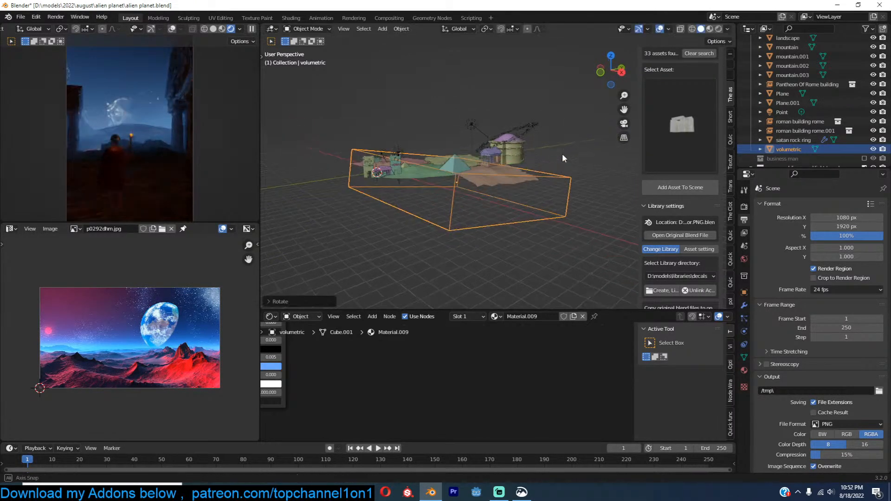
key(g)
key(z)
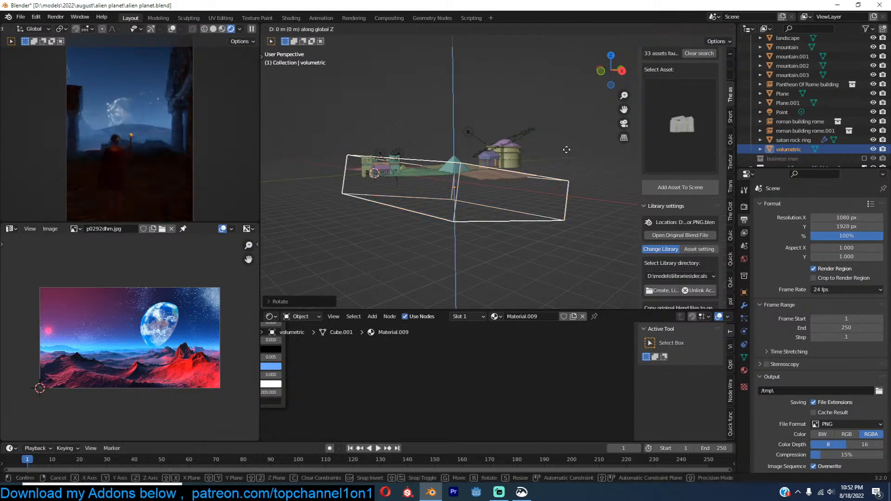
click(567, 165)
key(alt+a)
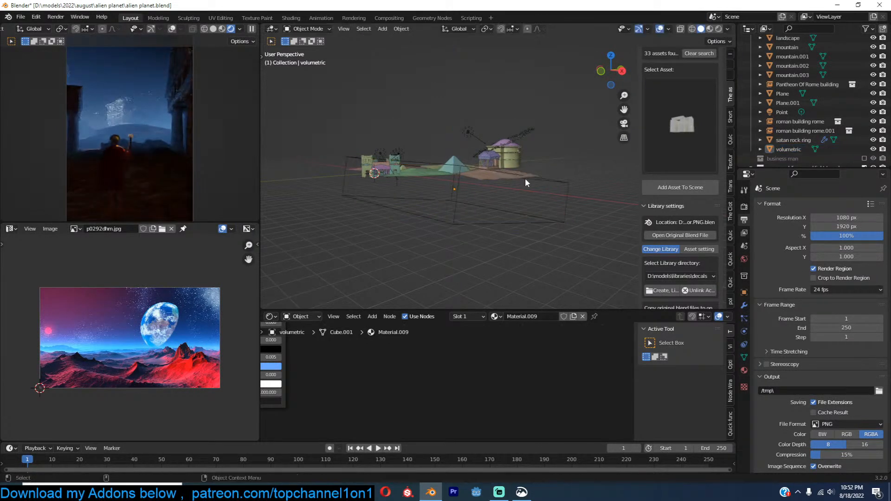
Step: Save the scene file and return to the camera's view of the soldier and buildings
middle_drag(525, 178, 554, 171)
scroll(556, 173, up, 4)
key(ctrl+s)
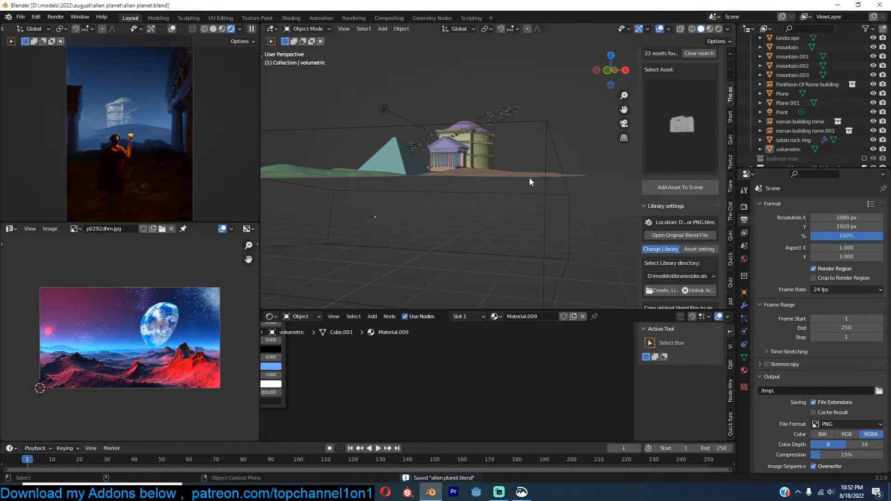
middle_drag(529, 178, 567, 191)
scroll(565, 185, up, 2)
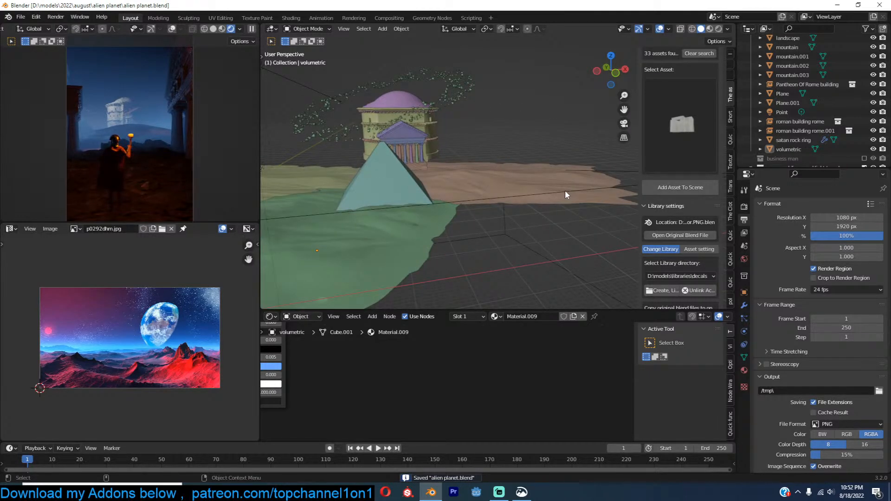
key(KP_0)
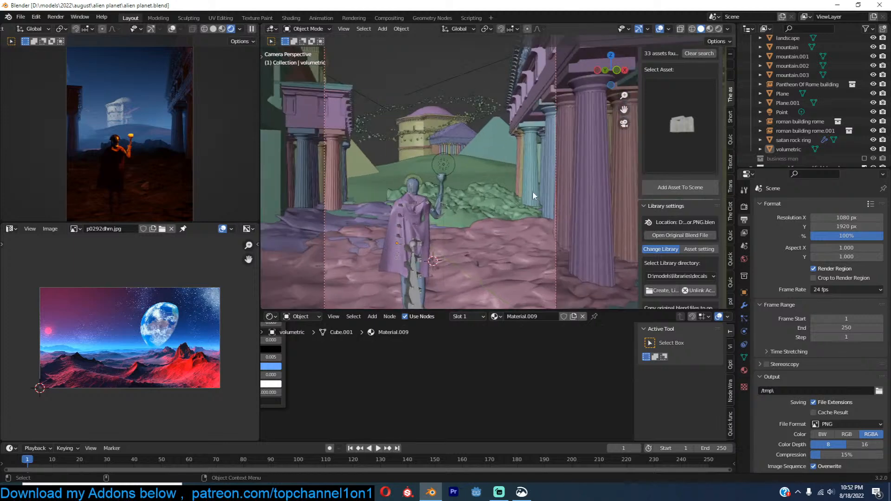
key(ctrl+s)
scroll(182, 184, down, 2)
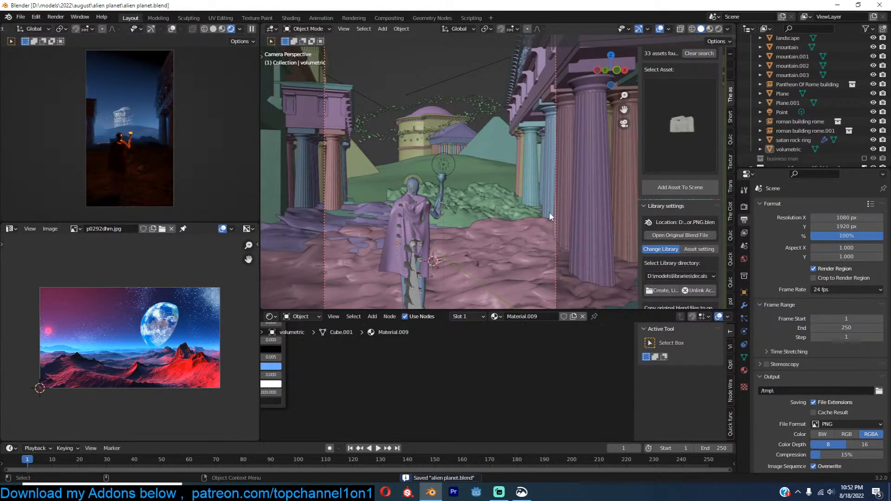
Step: Add the Rome buildings instancer asset at a point on the green hill beside the torch and pause the rendered preview
click(689, 138)
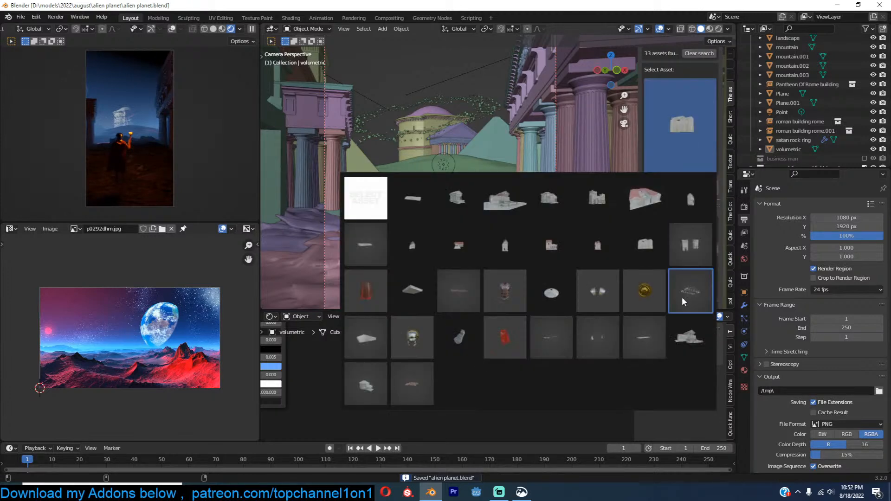
click(405, 385)
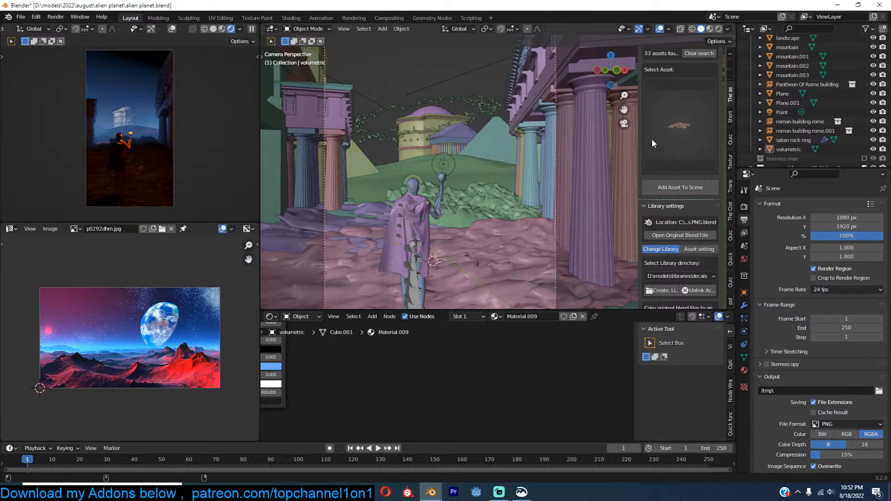
scroll(482, 196, up, 4)
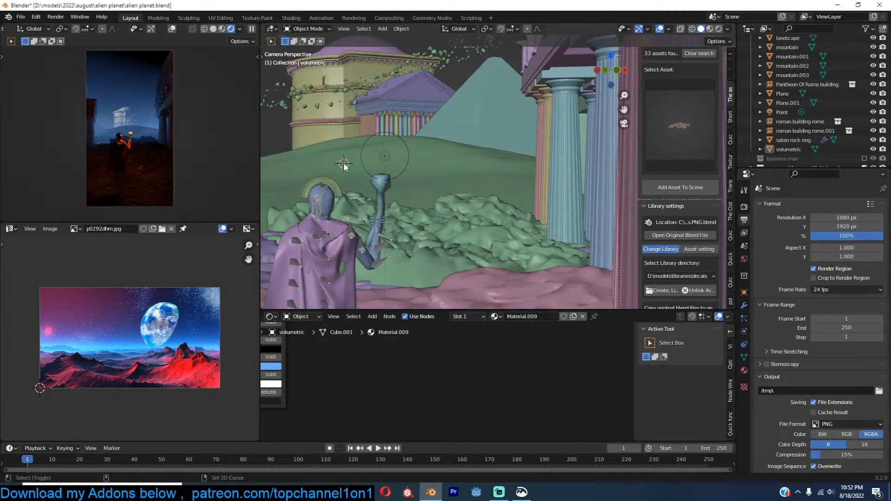
click(672, 184)
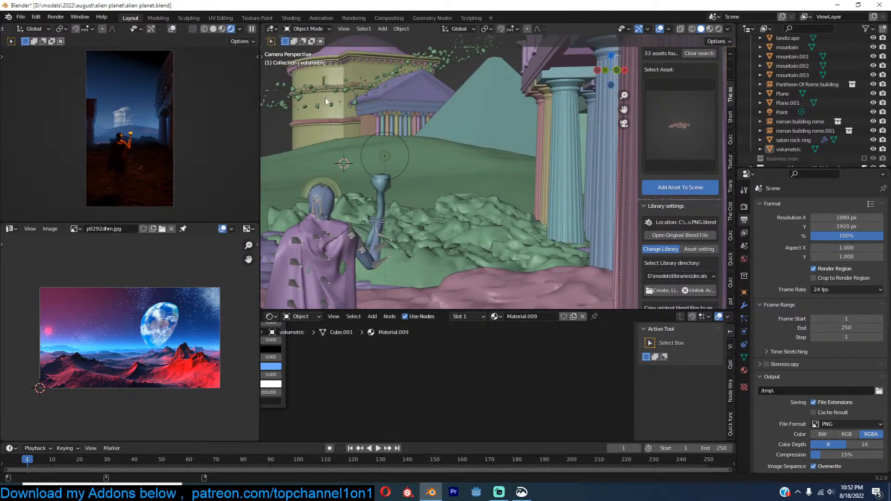
click(252, 29)
Step: Move all parts of the added asset away from the Roman buildings onto the open green terrain
middle_drag(404, 121, 402, 95)
scroll(365, 173, down, 6)
scroll(365, 173, up, 3)
scroll(403, 96, up, 2)
key(g)
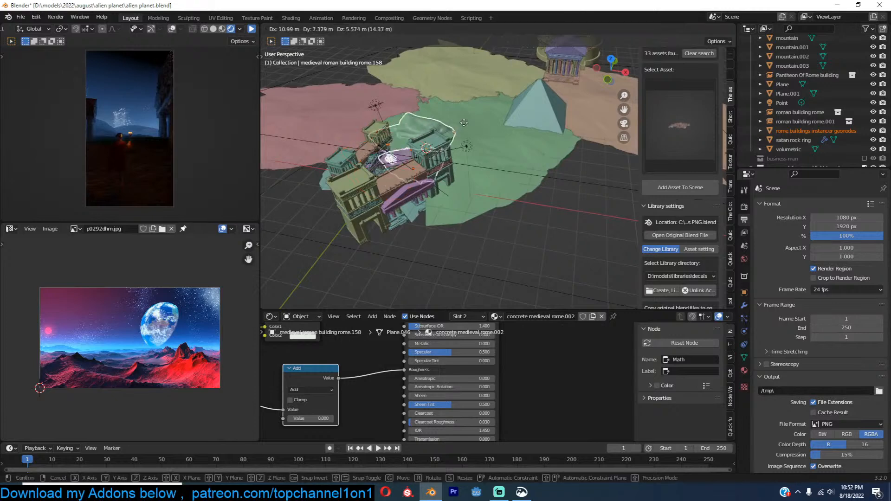
click(521, 98)
scroll(515, 114, up, 3)
scroll(515, 120, down, 4)
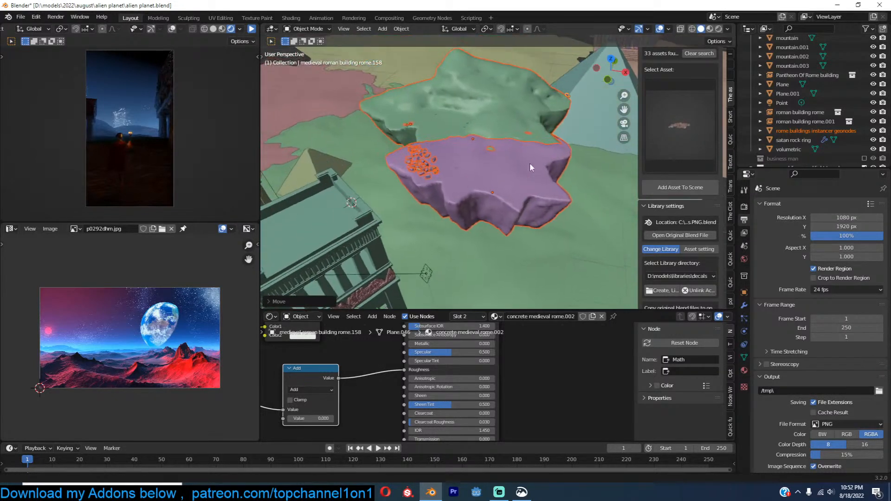
Step: Delete the two large rocky terrain pieces that came with the asset, keeping the cluster of small houses
click(416, 158)
shift+click(469, 113)
key(x)
click(467, 116)
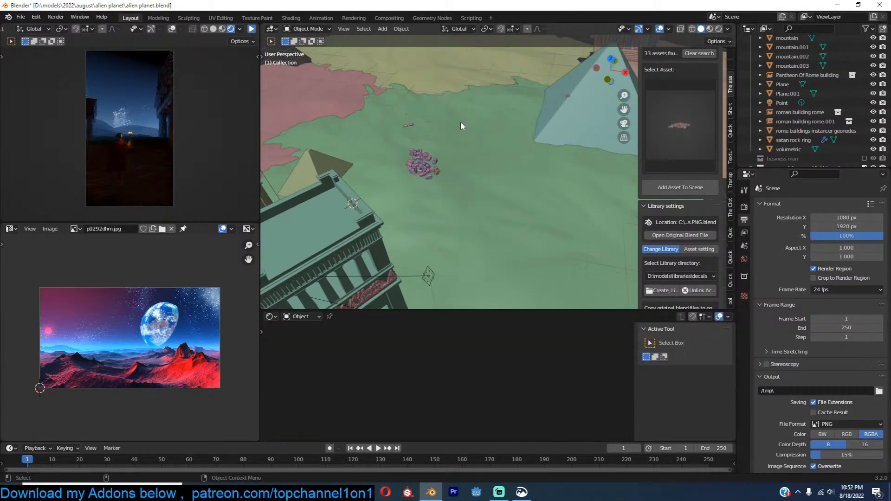
Step: Snap the small house cluster to the 3D cursor on the hill behind the soldier
click(421, 168)
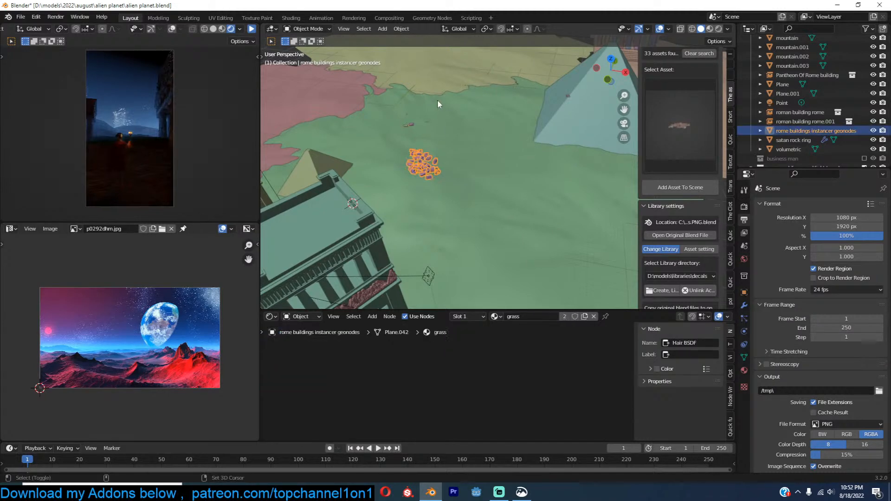
middle_drag(437, 99, 450, 125)
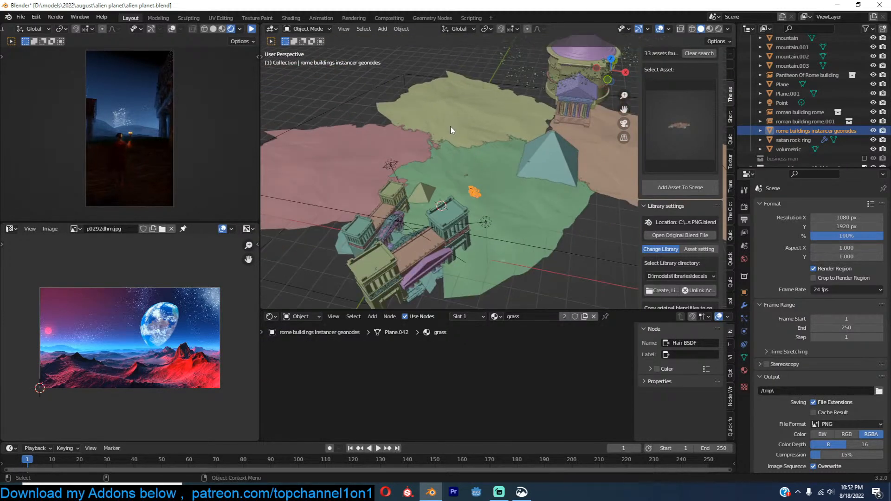
key(KP_0)
key(shift+s)
click(441, 74)
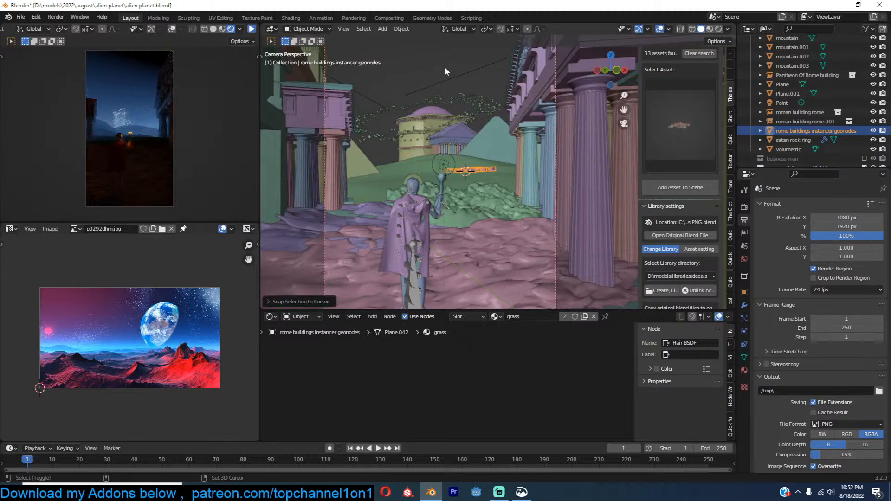
Step: Scale the house cluster up to about 3 times its size, trying a rotation but keeping its orientation
scroll(484, 133, up, 3)
key(s)
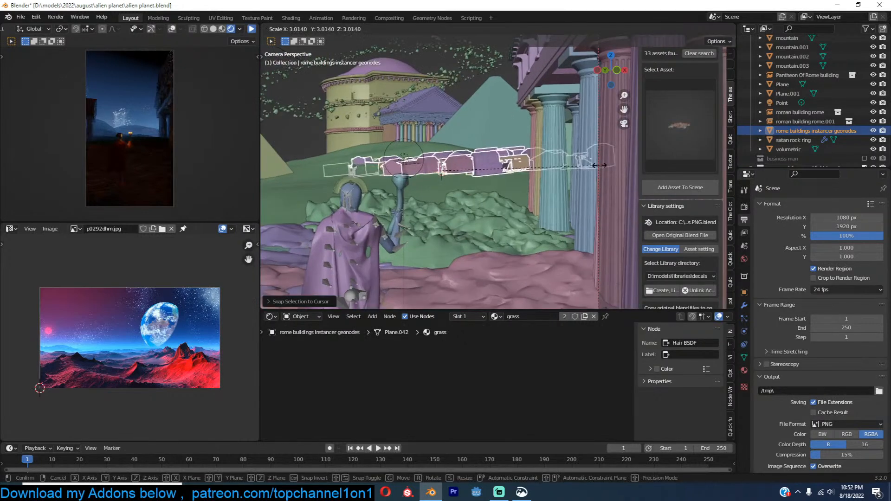
click(599, 165)
key(r)
right_click(476, 159)
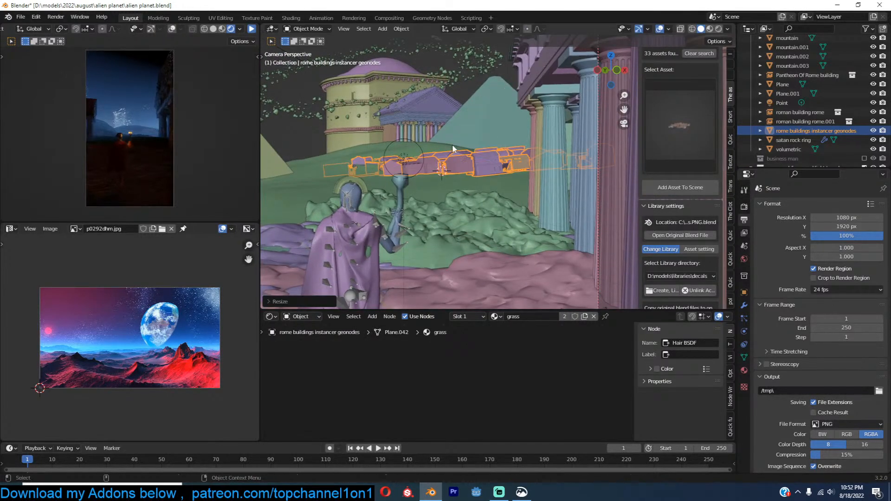
key(r)
key(r)
right_click(491, 199)
Step: Set the green mountain terrain as the target of the house cluster's Shrinkwrap modifier
middle_drag(492, 199, 510, 222)
click(745, 305)
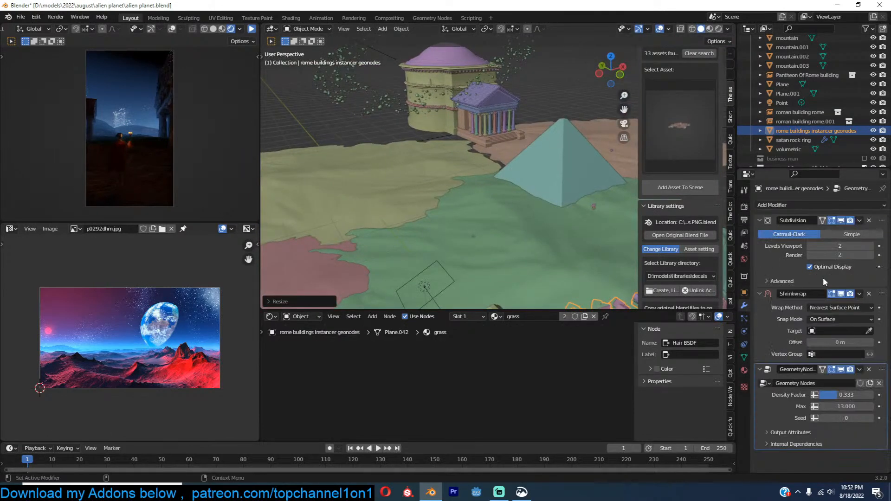
click(868, 330)
click(586, 264)
Step: Enlarge the instancer's mesh in Edit Mode about 2.3 times to spread the houses over the terrain
middle_drag(586, 263, 547, 203)
key(s)
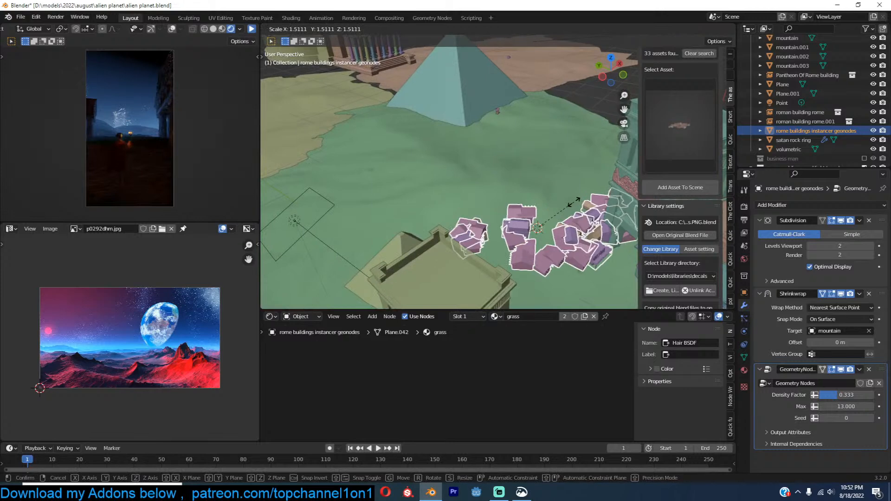
right_click(574, 203)
key(Tab)
key(s)
right_click(567, 209)
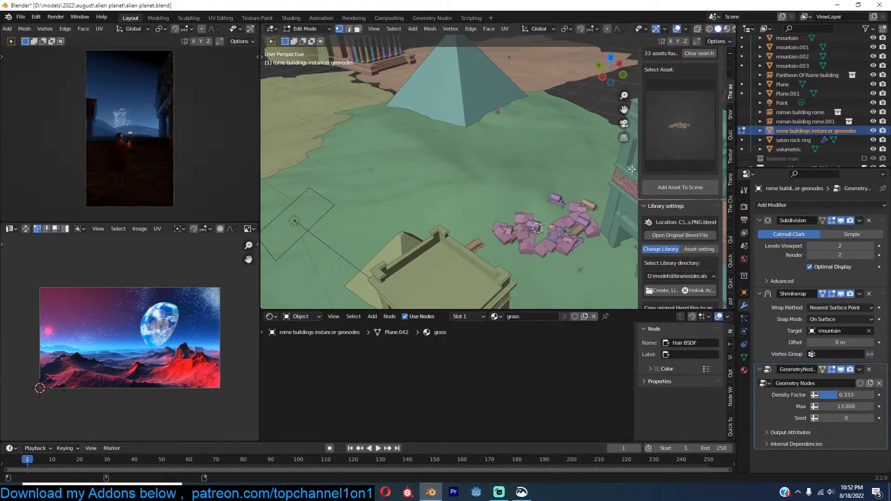
key(s)
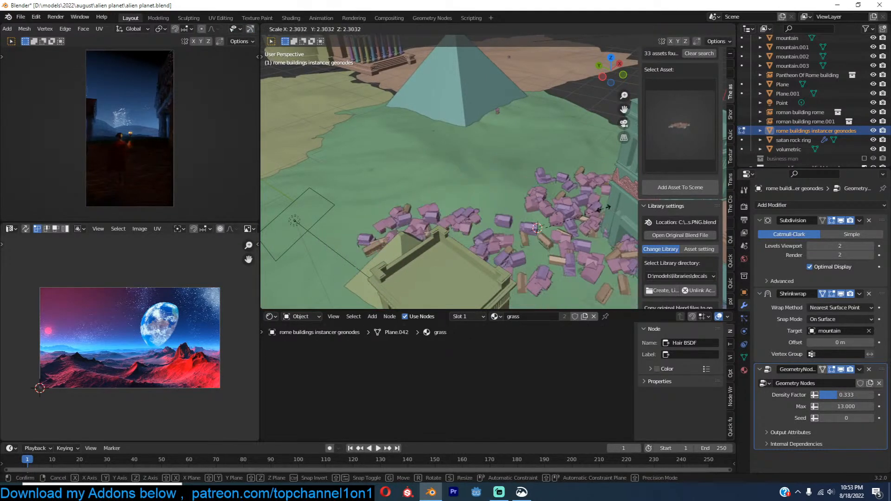
click(517, 195)
key(Tab)
Step: Move the spread of houses across the slope below the Pantheon and resume the rendered preview
middle_drag(517, 195, 434, 207)
key(g)
click(497, 210)
key(KP_0)
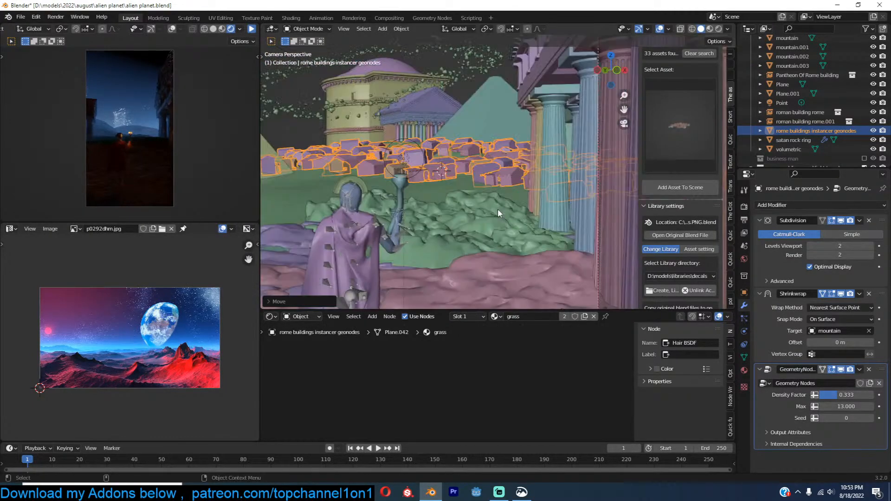
key(alt+a)
click(494, 145)
key(s)
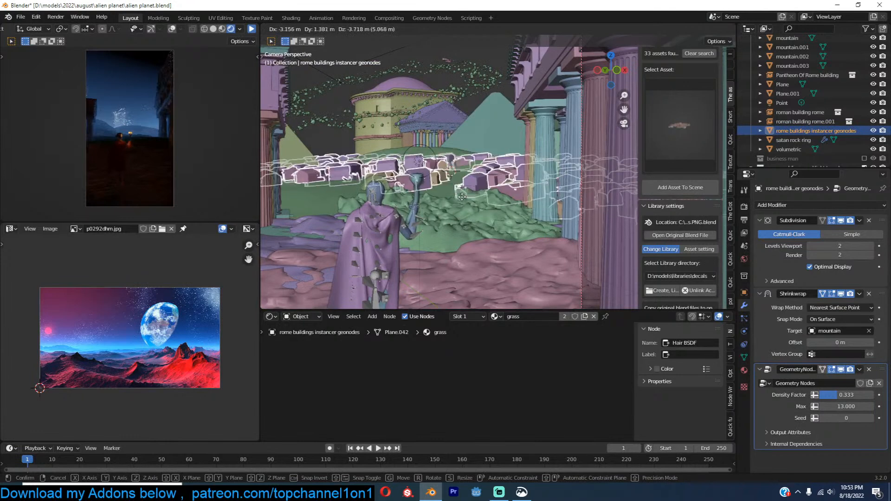
click(518, 181)
key(alt+a)
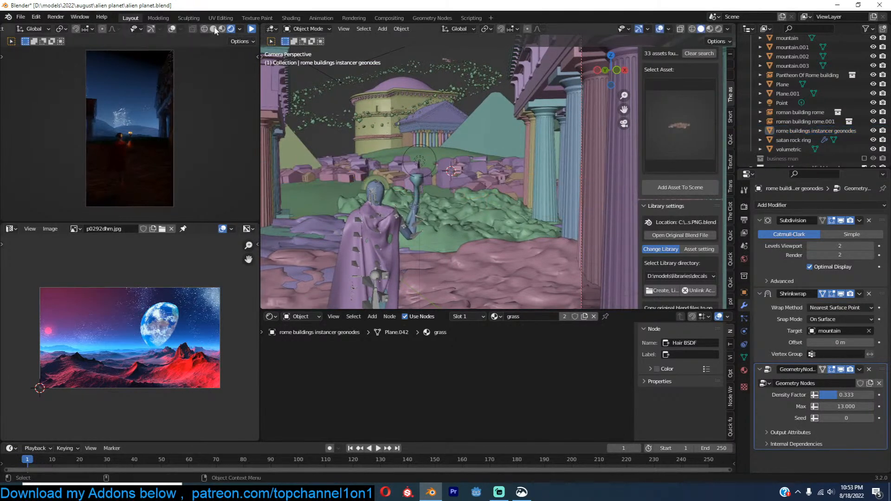
click(251, 29)
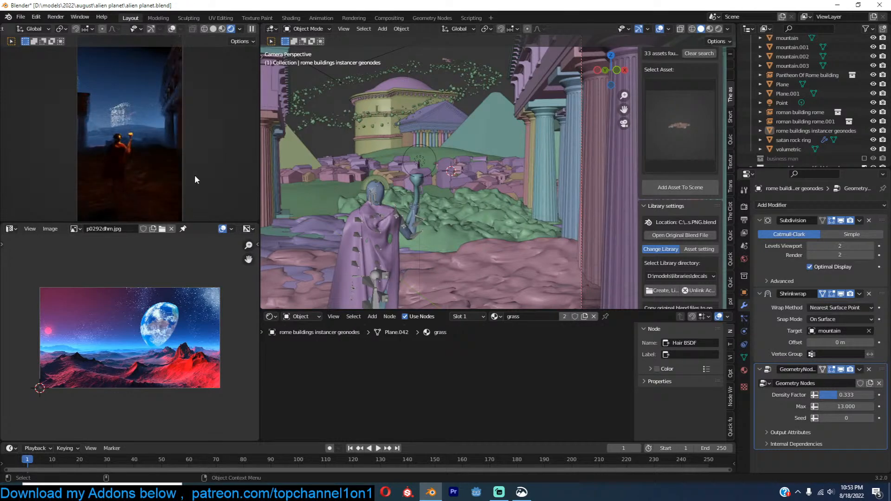
Step: Duplicate the house instancer and place the copy lower on the slope, closer to the soldier
click(463, 180)
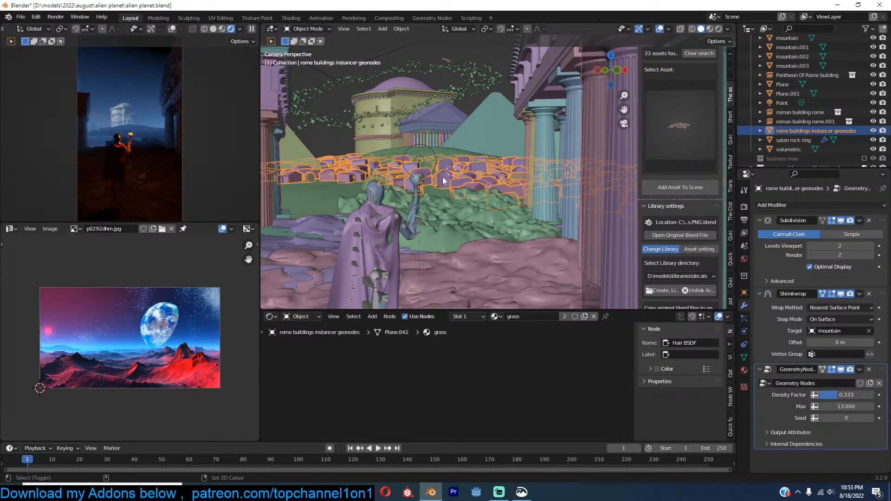
key(shift+d)
click(346, 219)
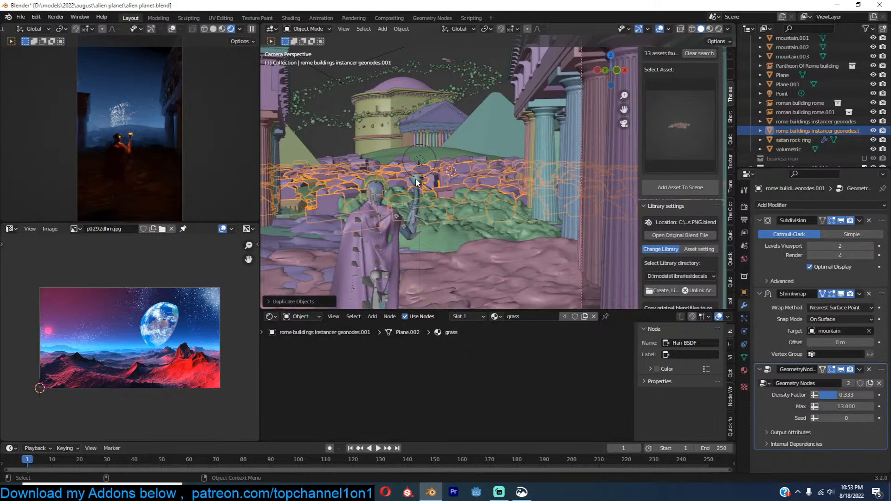
key(alt+a)
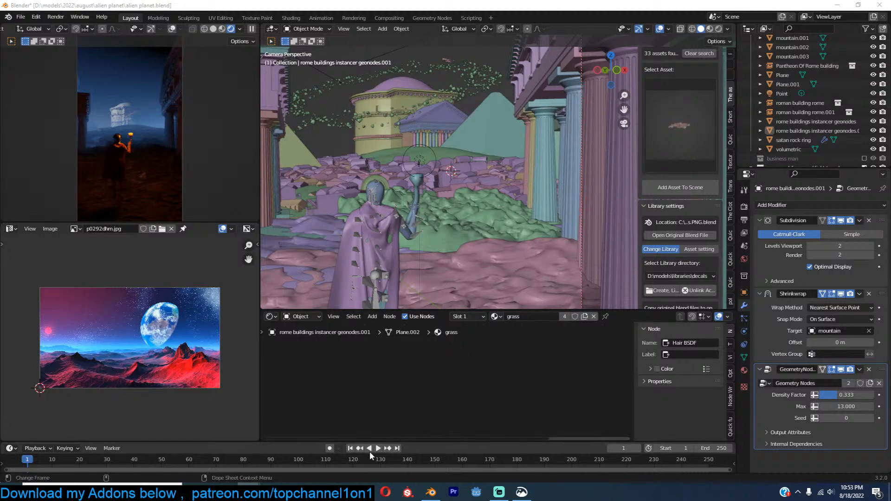
Step: Switch to the browser, look over the "Artist vs Ai livestream - project" post in the WordPress editor and return to Blender
mouse_move(249, 492)
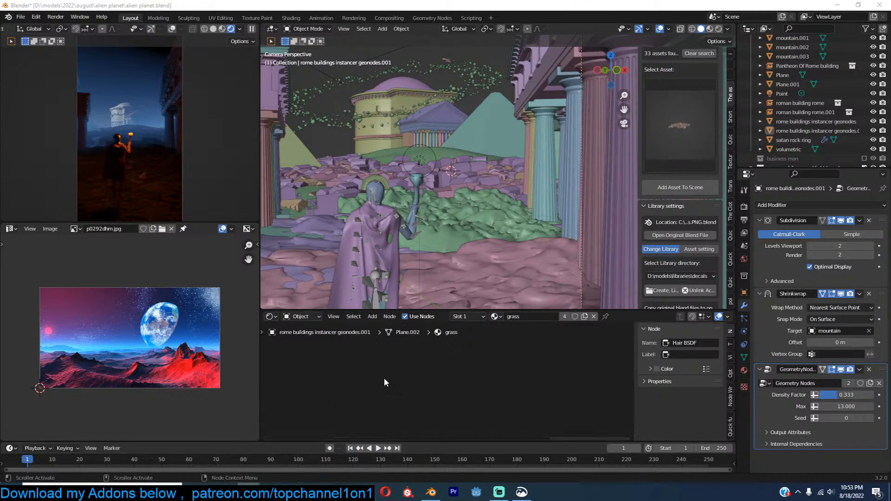
drag(890, 181, 426, 12)
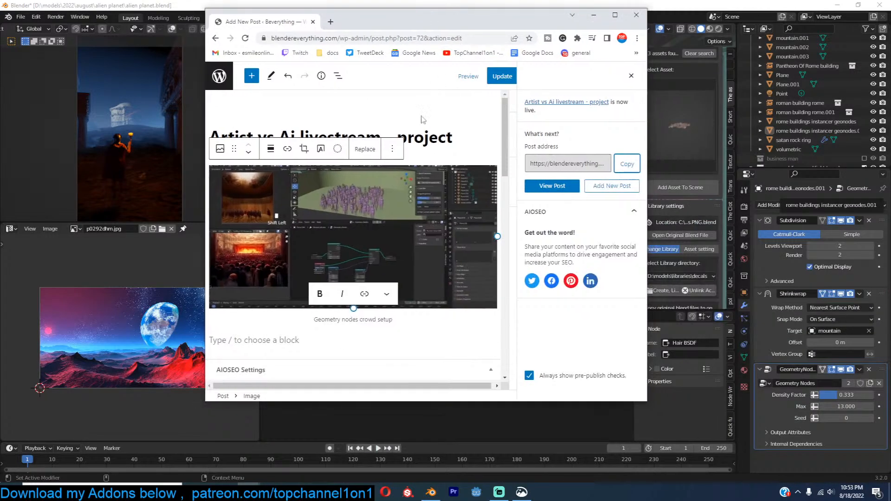
double_click(490, 15)
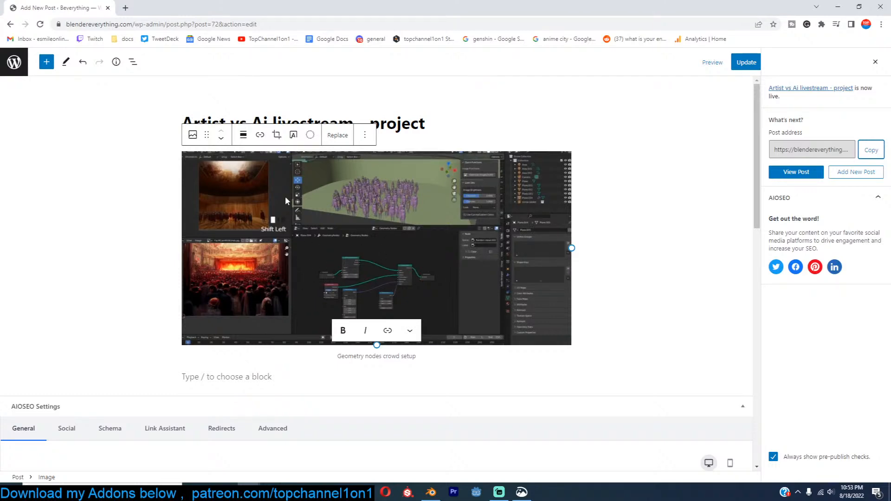
click(351, 91)
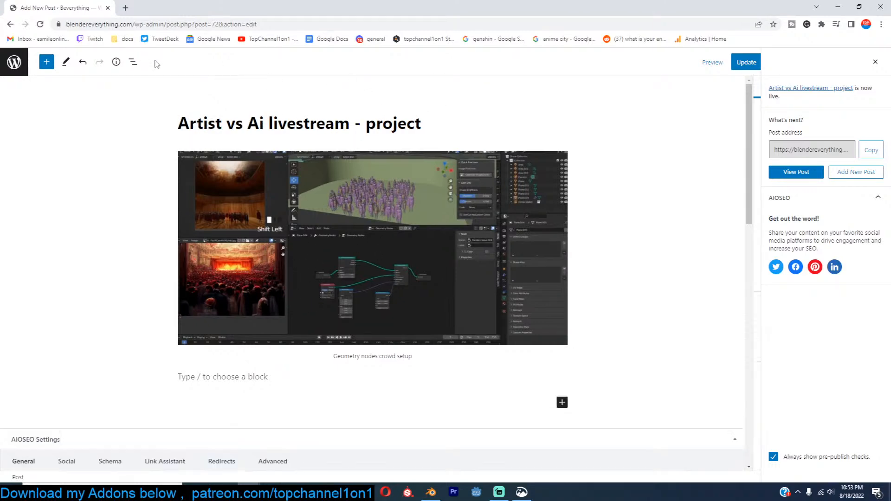
scroll(349, 199, down, 3)
scroll(352, 199, up, 3)
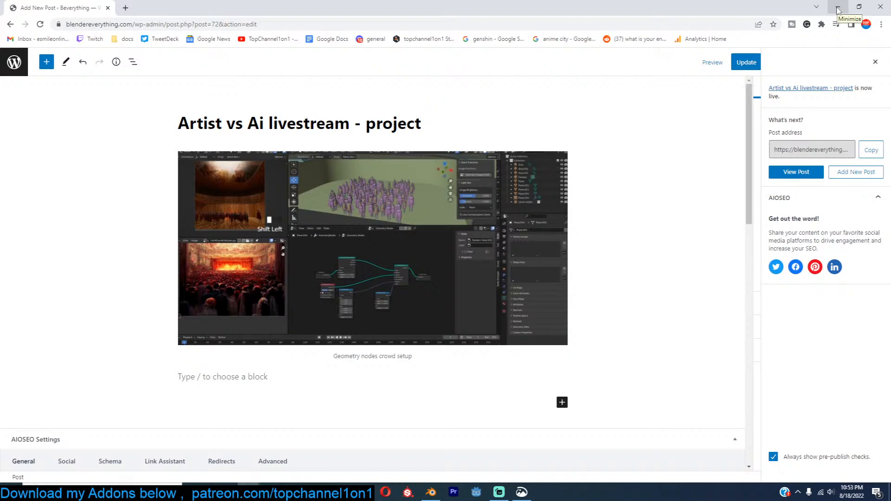
click(838, 8)
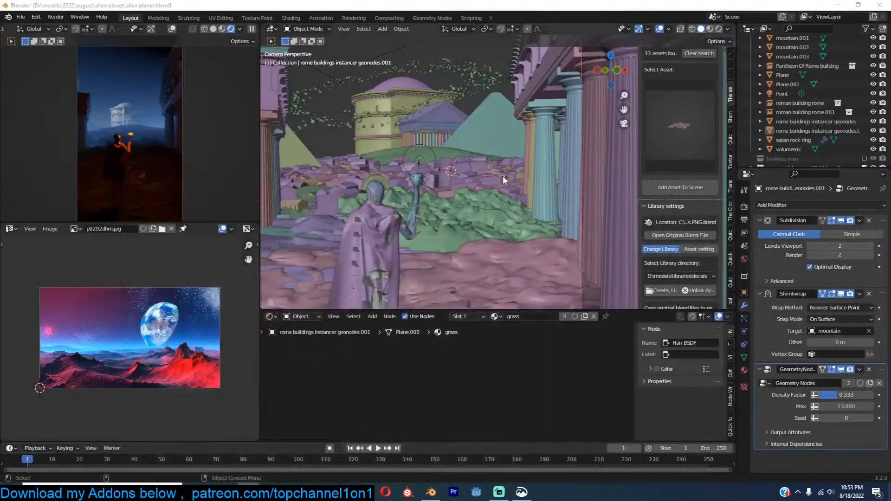
Step: Deselect the house instancer, set the render output width to 1988 px and save the file
click(502, 177)
scroll(544, 200, down, 6)
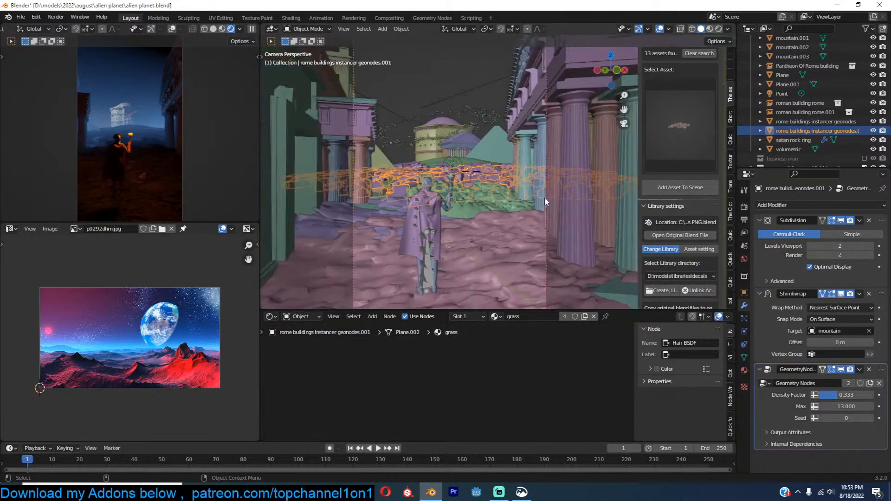
key(alt+a)
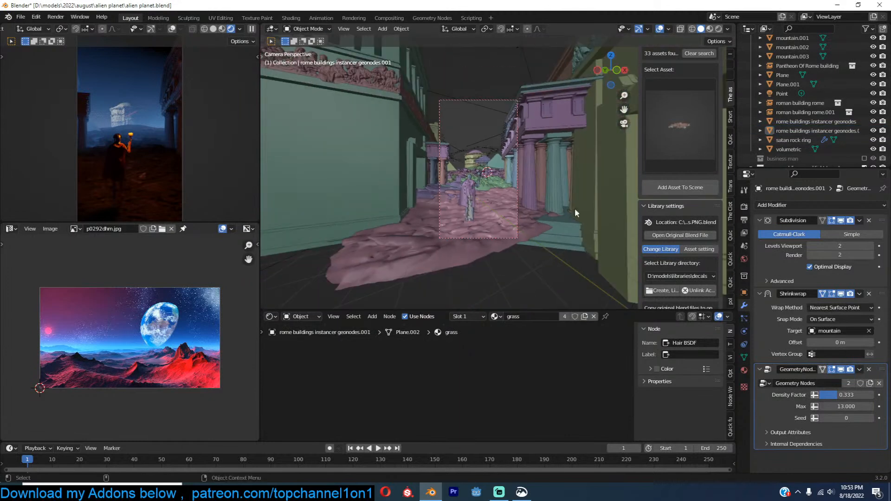
click(744, 218)
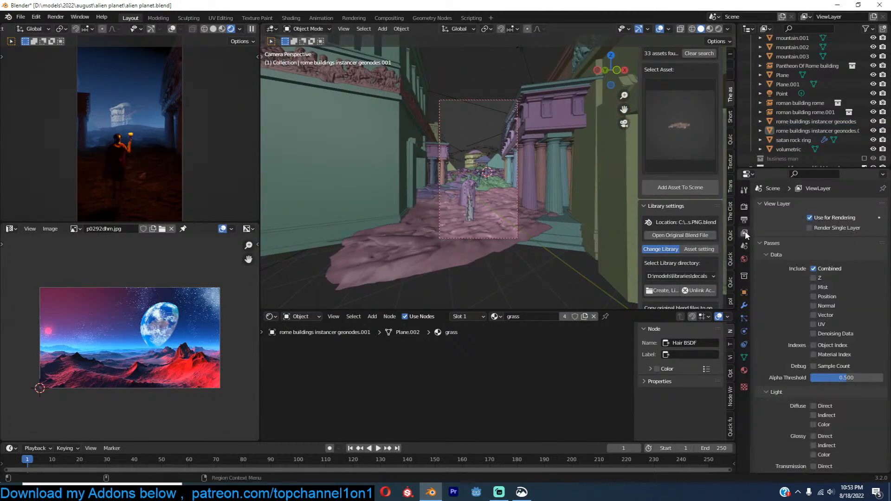
drag(846, 217, 882, 217)
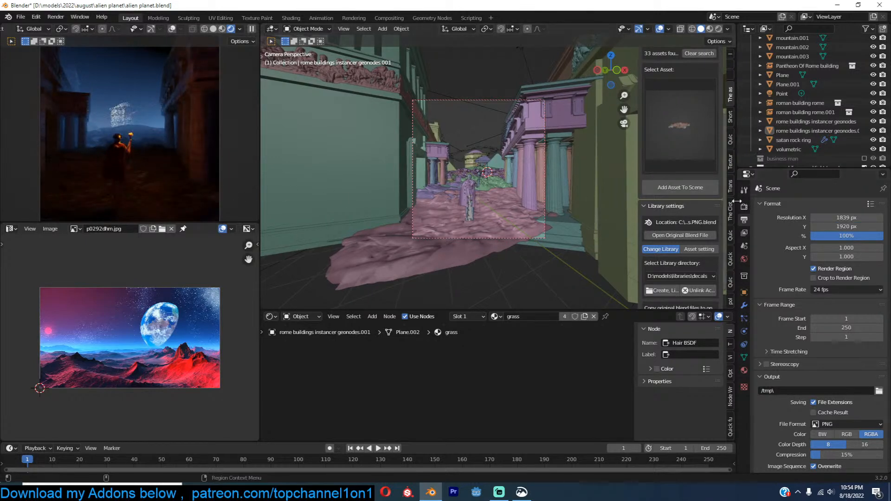
drag(846, 218, 867, 217)
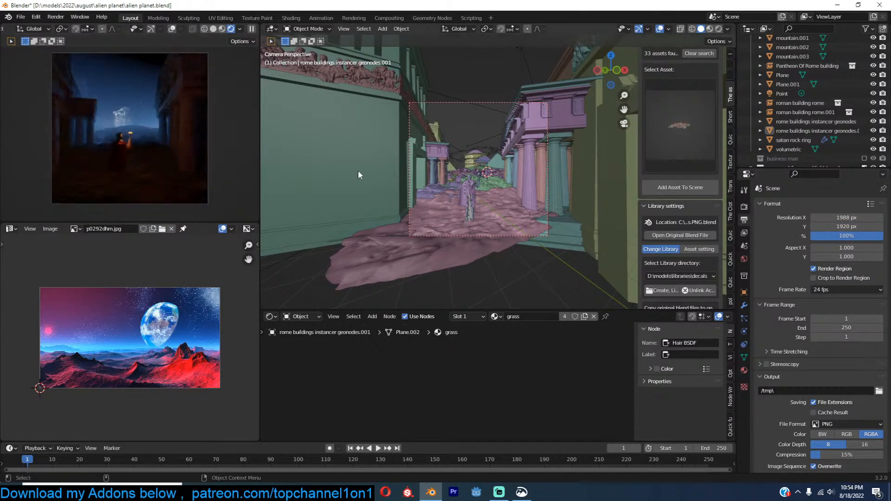
key(ctrl+s)
Step: Move the volumetric box about 7 m, mostly upward, around the scene
click(494, 123)
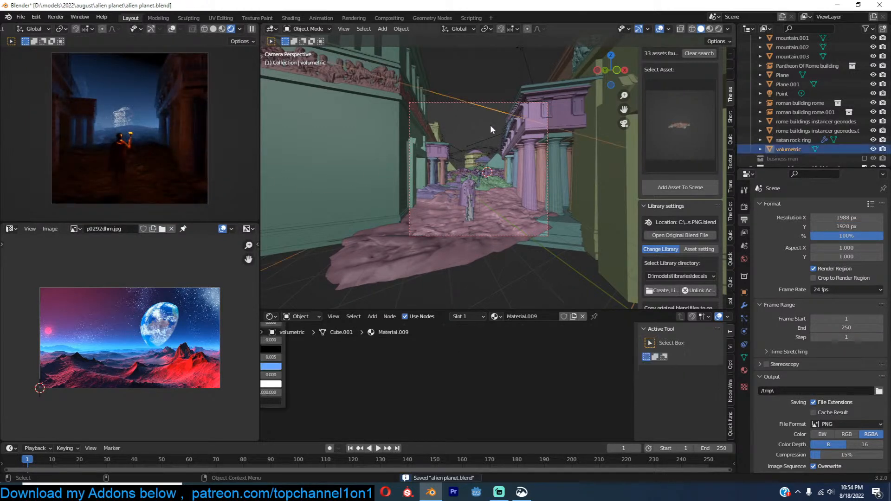
middle_drag(492, 121, 453, 151)
scroll(454, 143, down, 3)
key(g)
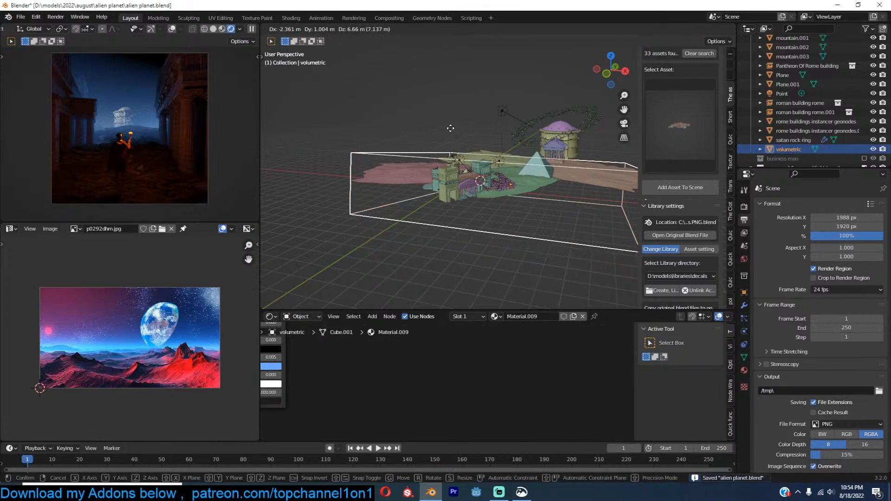
click(450, 130)
scroll(466, 178, up, 3)
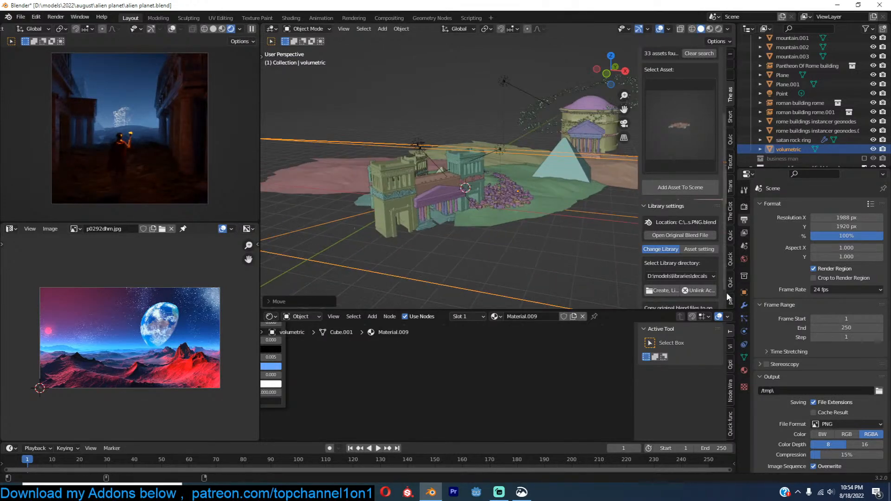
Step: Try an orange emission color on the volumetric material, then set it to a blue of about hue 0.627
middle_drag(366, 369, 620, 382)
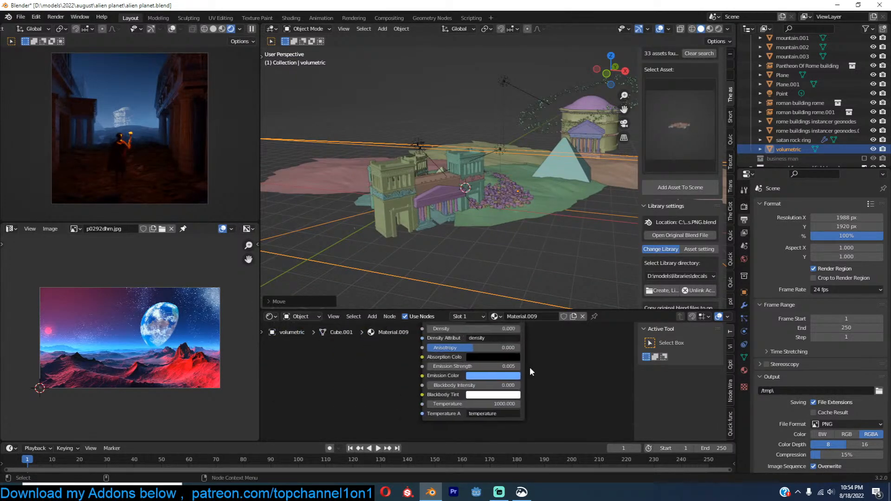
scroll(529, 368, up, 2)
click(529, 372)
drag(544, 215, 513, 281)
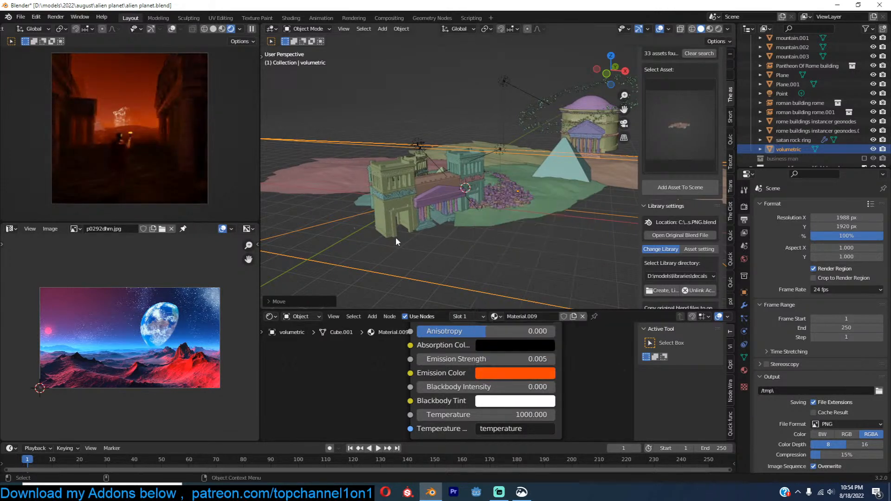
click(507, 371)
drag(545, 222, 548, 213)
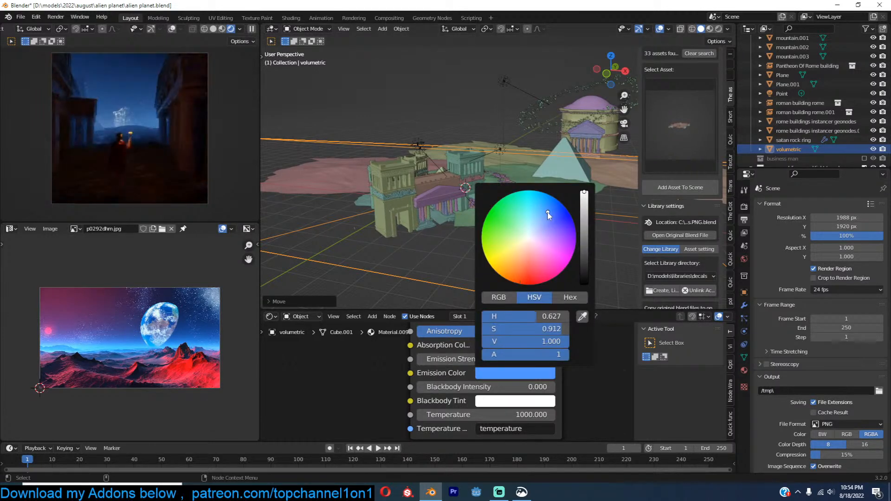
Step: Move the volumetric box about 7.8 m, mainly along negative Y, to surround the foreground buildings, and save the file
middle_drag(548, 186, 485, 176)
key(g)
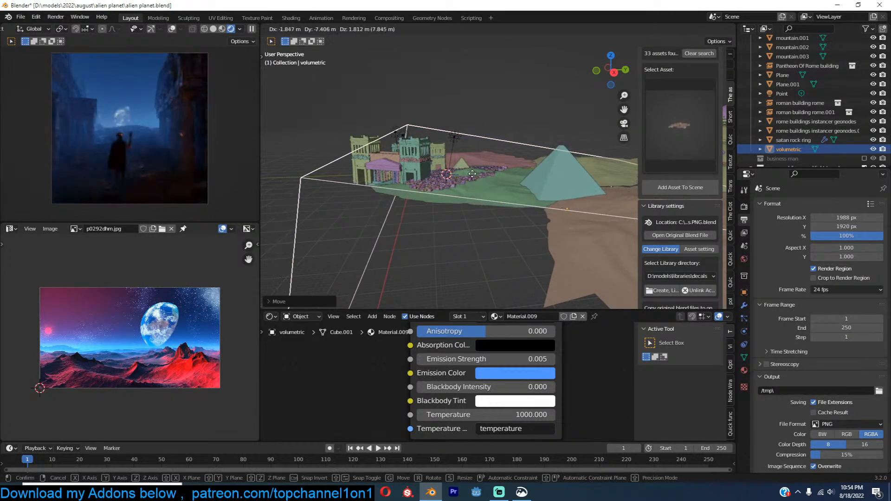
click(471, 177)
middle_drag(463, 188, 505, 192)
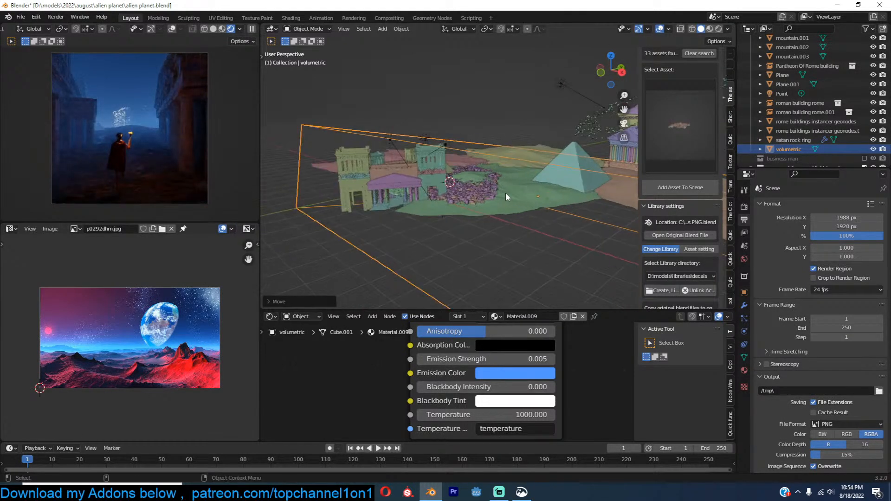
key(ctrl+s)
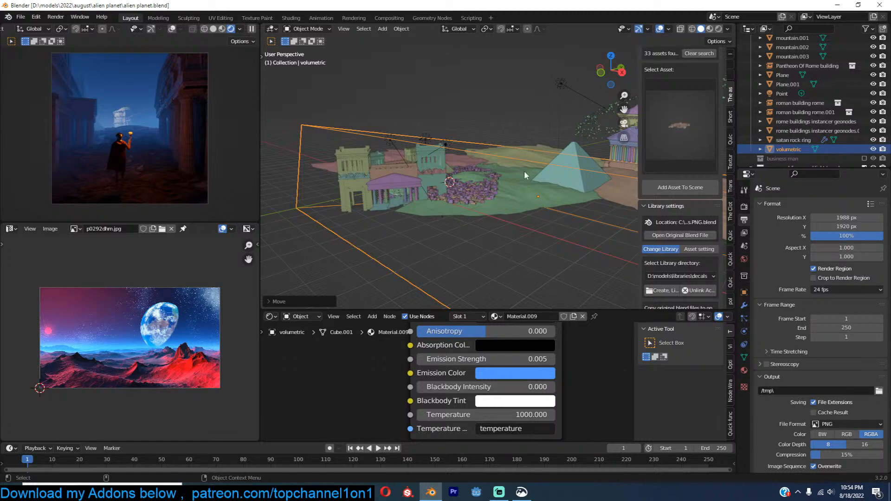
middle_drag(456, 195, 516, 194)
key(KP_7)
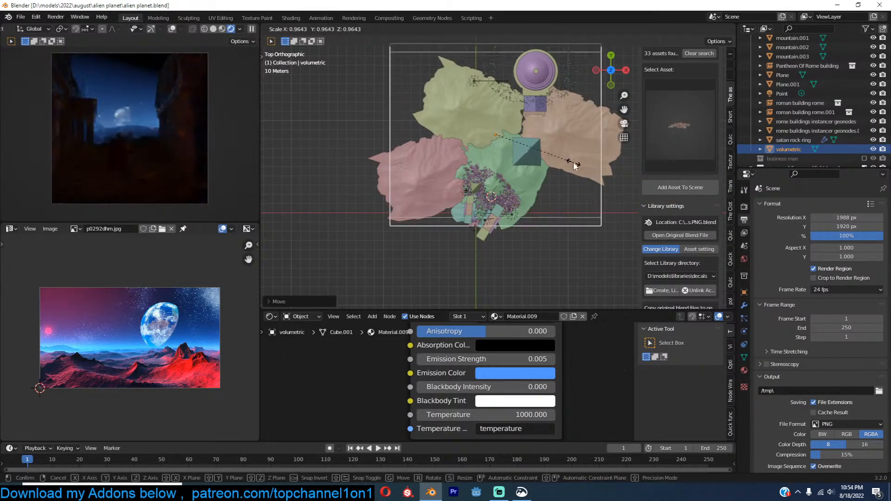
click(544, 183)
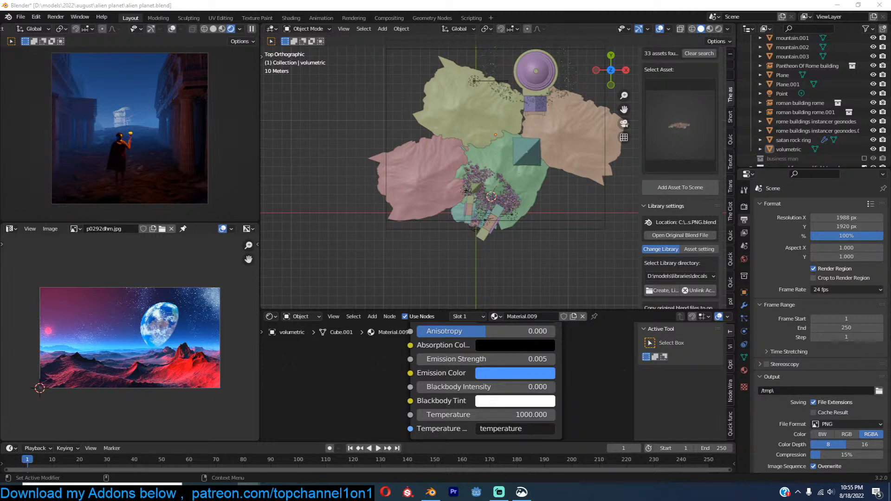
Step: Switch to the browser and open twitter.com in a new tab
drag(890, 272, 375, 101)
click(397, 100)
text(twitter.com)
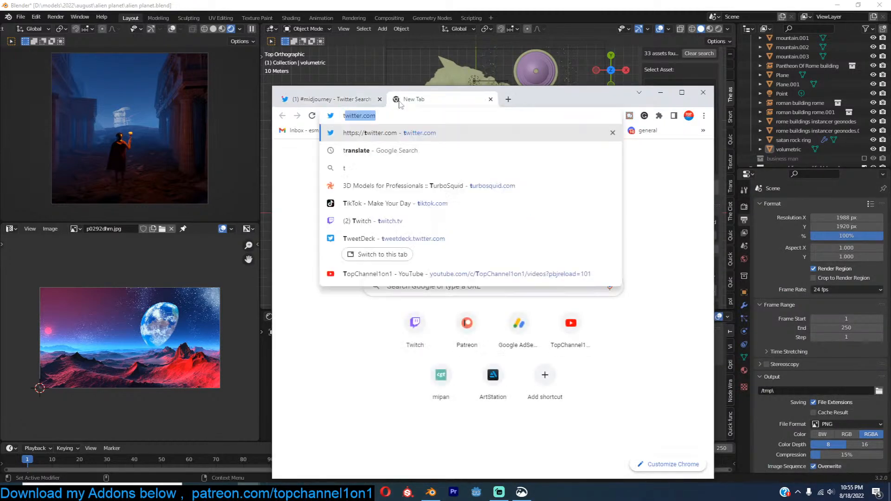
key(Return)
drag(527, 105, 890, 48)
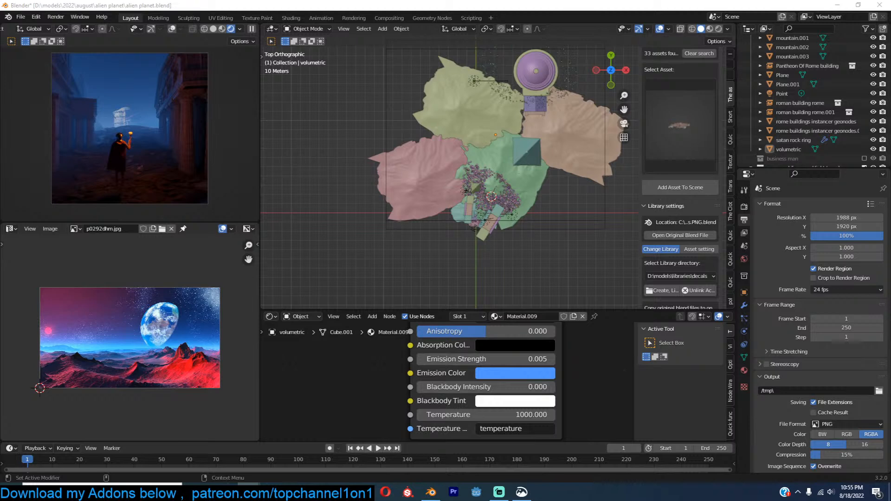
Step: Examine the tweet about the Kaedim 2D-to-3D AI tool with its attached screenshot and the neighbouring posts, then return to Blender
drag(890, 143, 466, 37)
scroll(501, 273, down, 3)
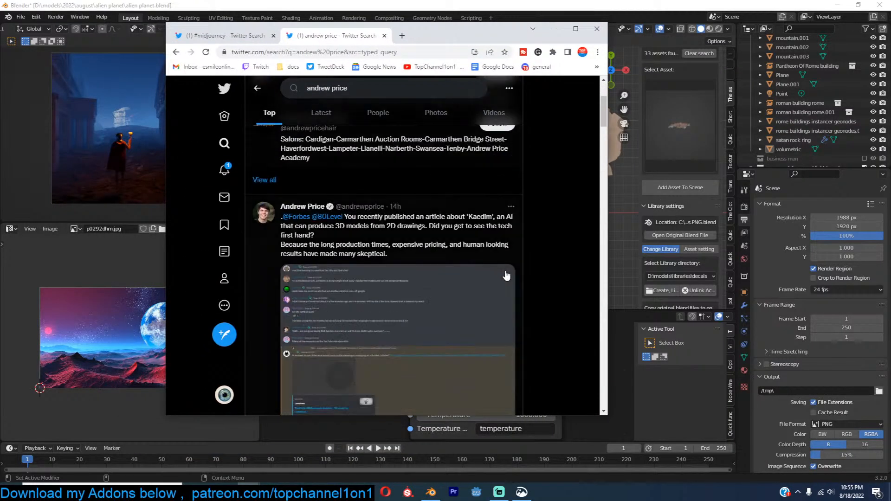
scroll(506, 275, down, 1)
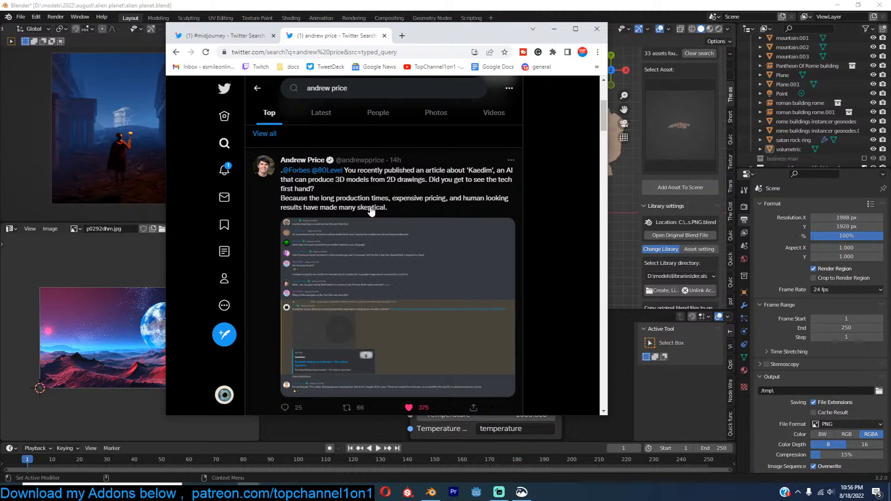
click(396, 263)
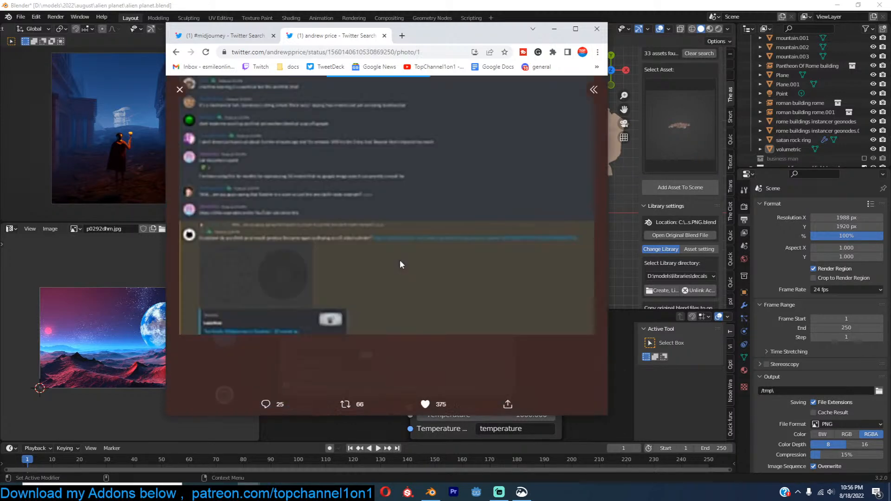
click(180, 89)
scroll(366, 278, down, 5)
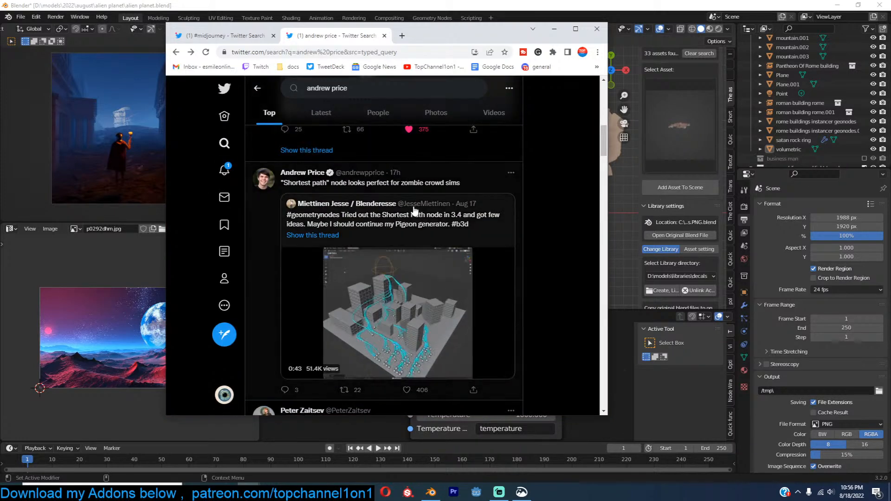
scroll(418, 209, up, 2)
scroll(464, 200, up, 3)
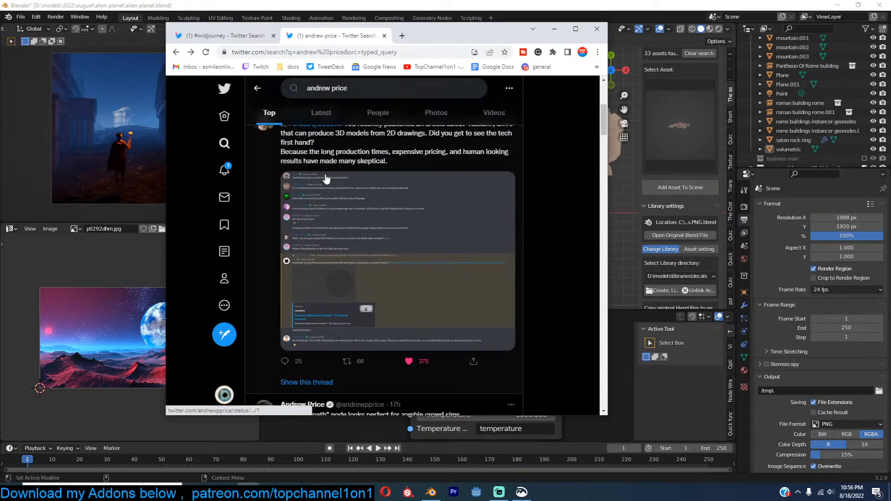
scroll(418, 204, up, 1)
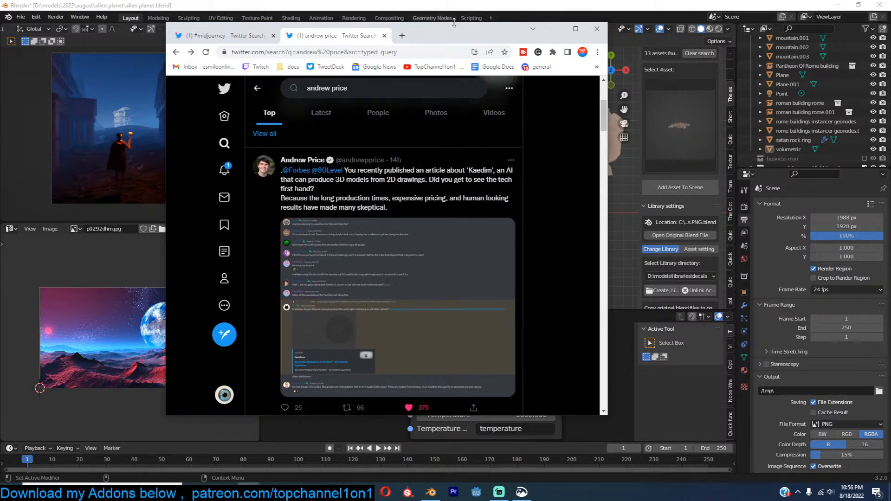
click(554, 29)
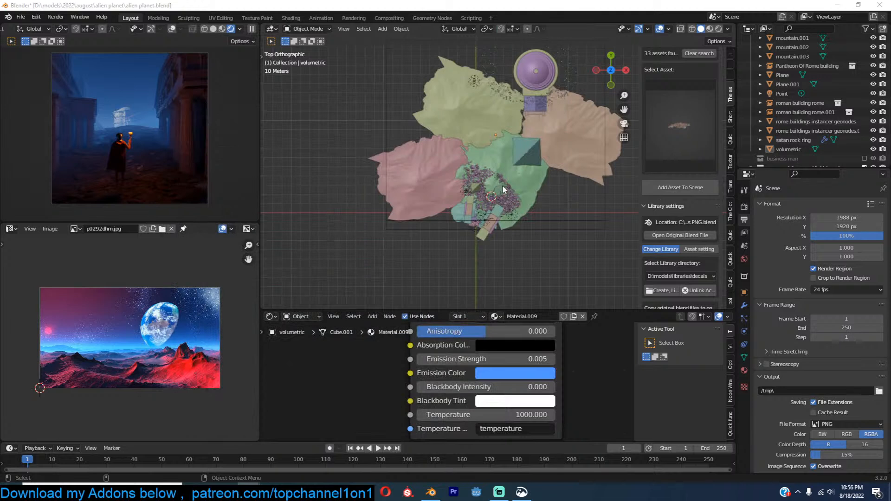
Step: Save the file, then make a linked duplicate of the foreground Roman building and place it beside the Pantheon in top view
click(420, 202)
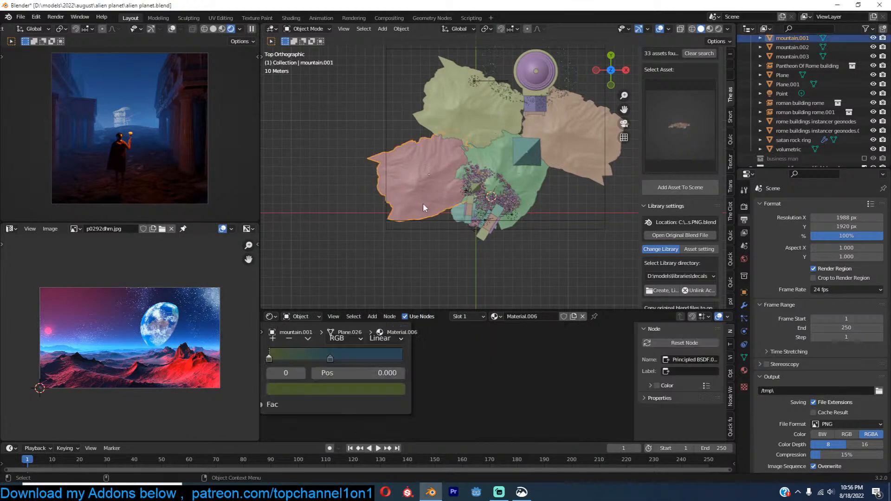
click(512, 184)
key(ctrl+s)
shift+middle_drag(518, 181, 505, 224)
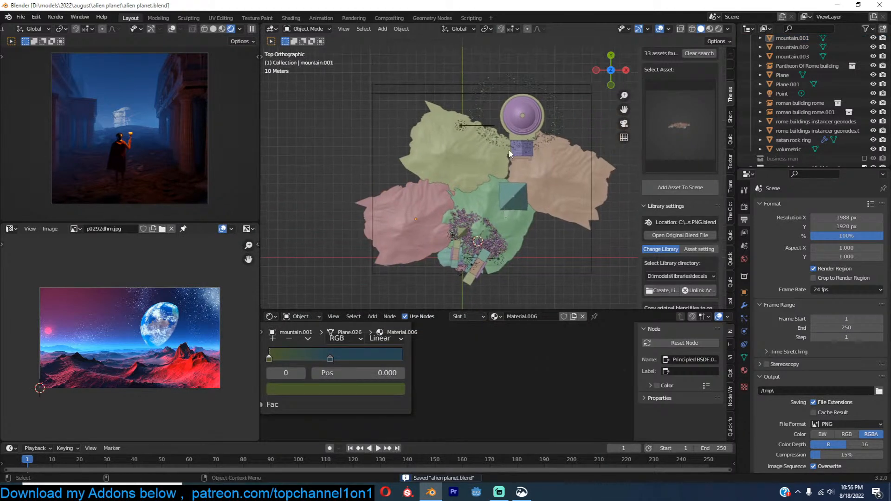
click(481, 272)
key(shift+d)
click(556, 143)
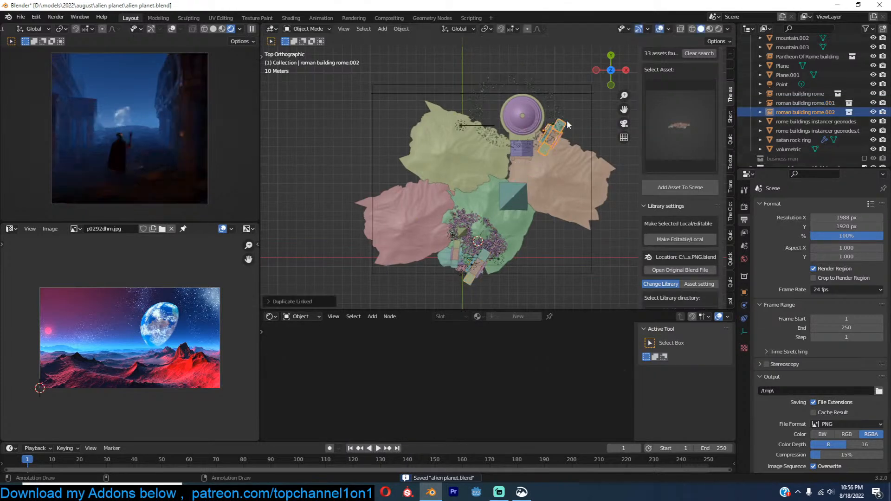
Step: Enlarge the duplicated Roman building to several times its size, rotate it parallel to the Y axis and position it on the Pantheon's positive X side
key(s)
click(594, 143)
key(r)
click(606, 105)
key(g)
click(612, 69)
key(s)
click(634, 188)
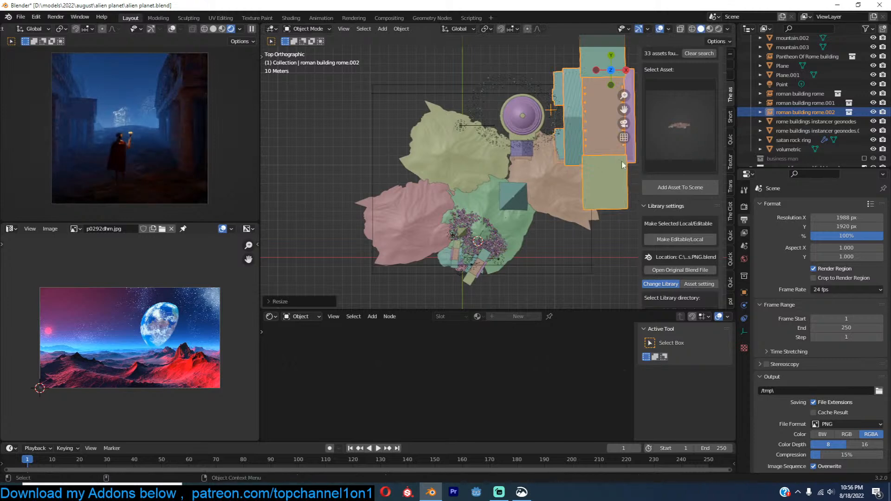
Step: Make a linked duplicate of the enlarged Roman building, rotate it diagonally and place it close to the Pantheon's rear negative X side
key(shift+d)
click(481, 149)
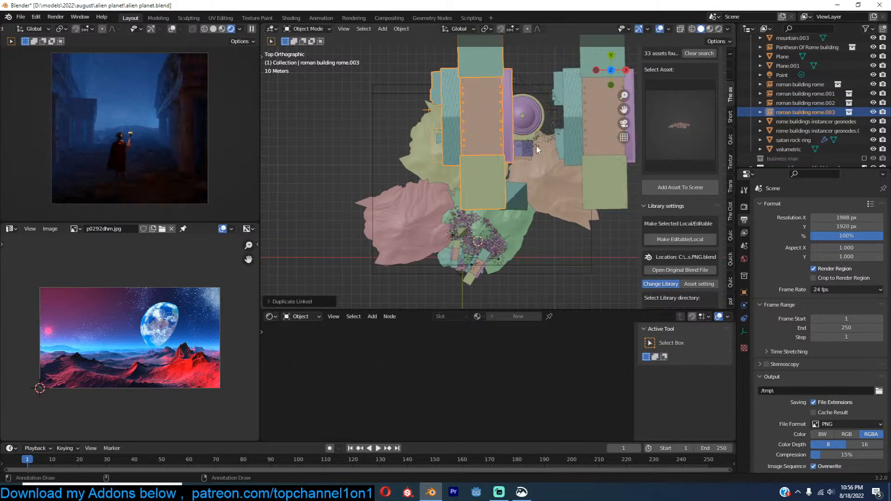
key(g)
click(501, 137)
key(r)
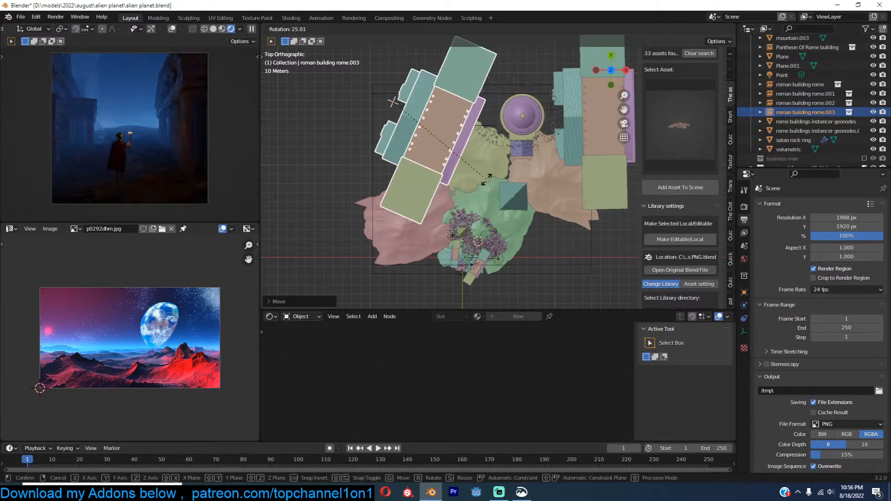
click(487, 175)
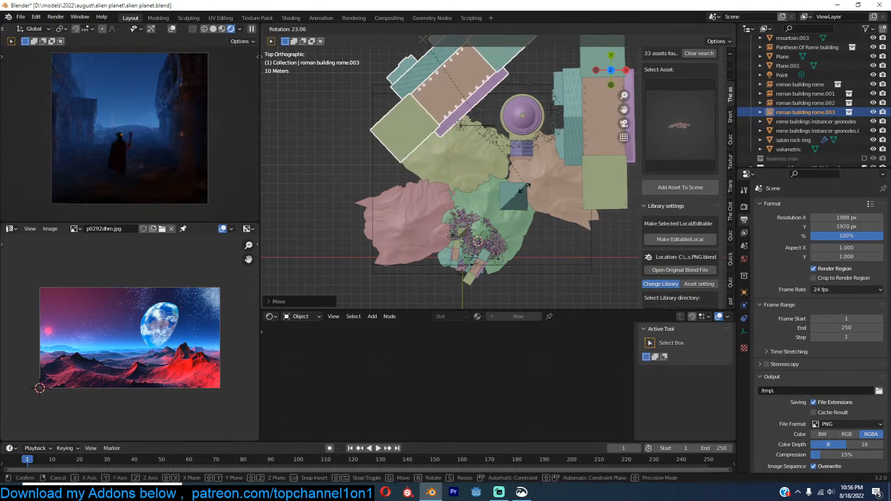
click(511, 209)
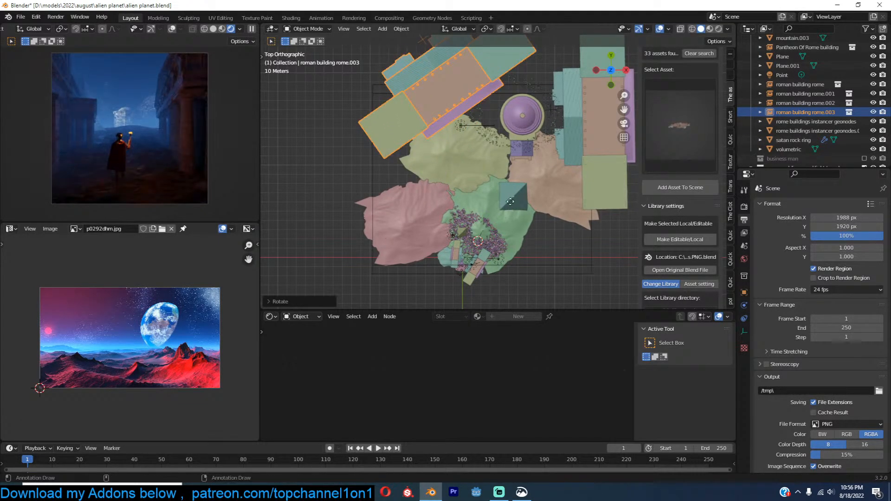
key(g)
click(535, 195)
Step: Add an area light, angle it downward and position it high in front of the new Roman buildings near the Pantheon
middle_drag(535, 191, 505, 74)
scroll(505, 74, up, 3)
shift+middle_drag(537, 111, 462, 199)
scroll(446, 146, up, 3)
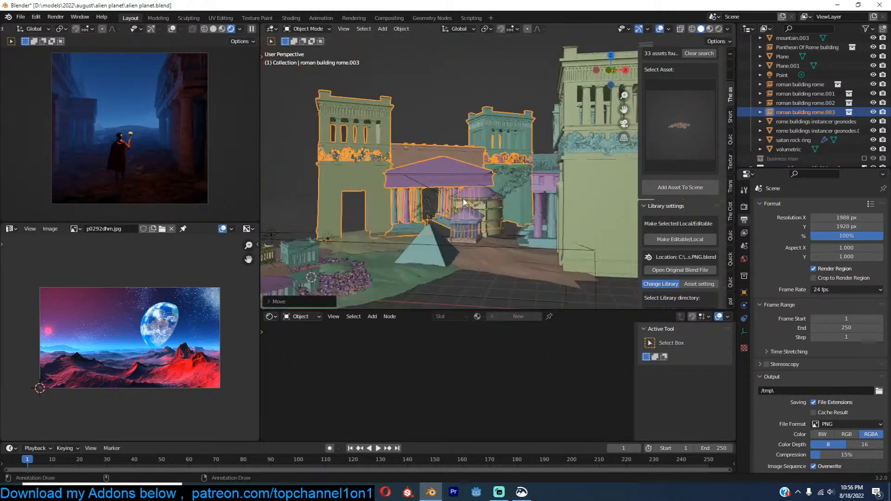
key(shift+a)
mouse_move(468, 151)
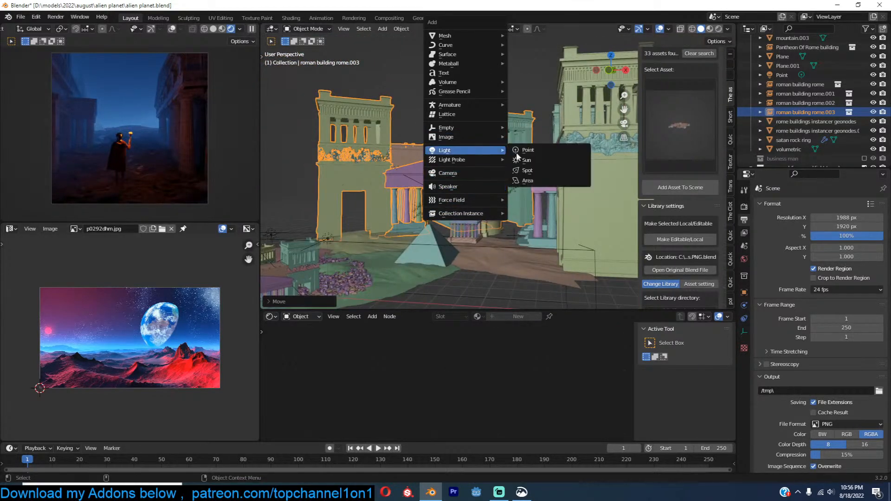
click(544, 177)
middle_drag(544, 177, 571, 179)
key(r)
click(539, 237)
key(g)
click(594, 197)
Step: Set the new area light's power to 100000 W
click(744, 332)
click(839, 269)
text(100000)
key(Return)
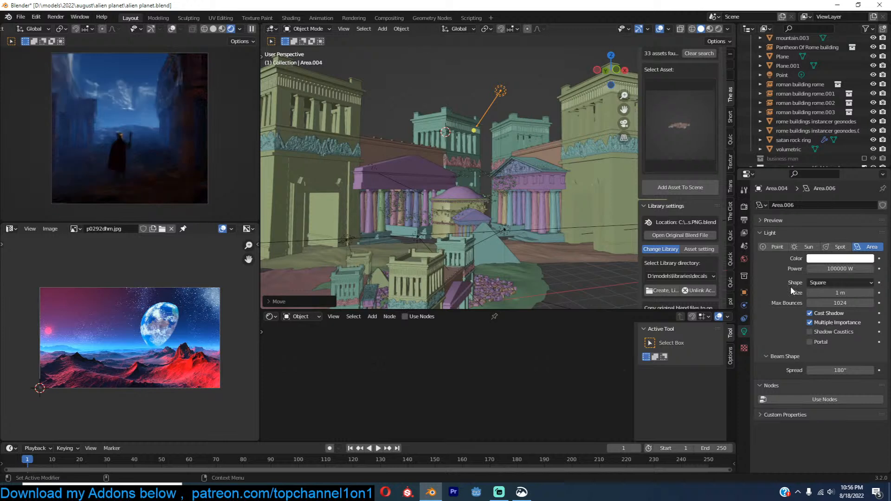
Step: Try blue, magenta, red and cream on the area light, then settle on light blue with hue 0.561 and saturation 0.672
click(836, 262)
click(841, 141)
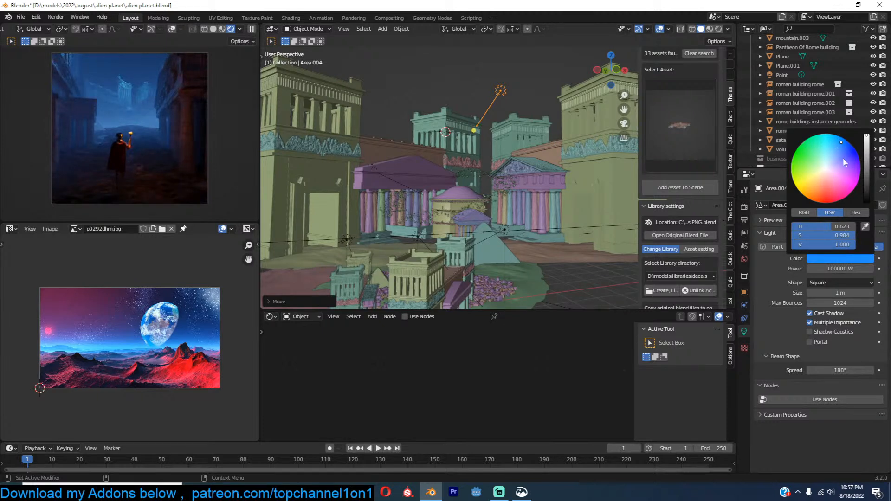
click(850, 190)
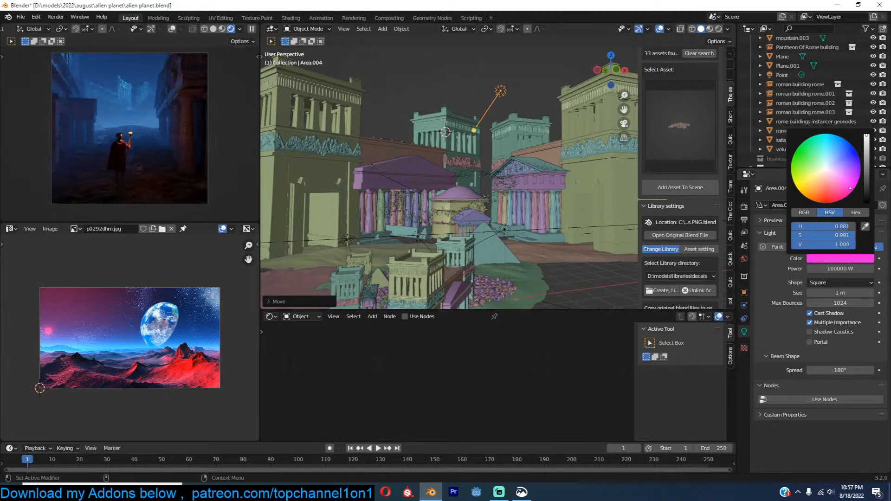
click(804, 191)
click(805, 198)
click(828, 198)
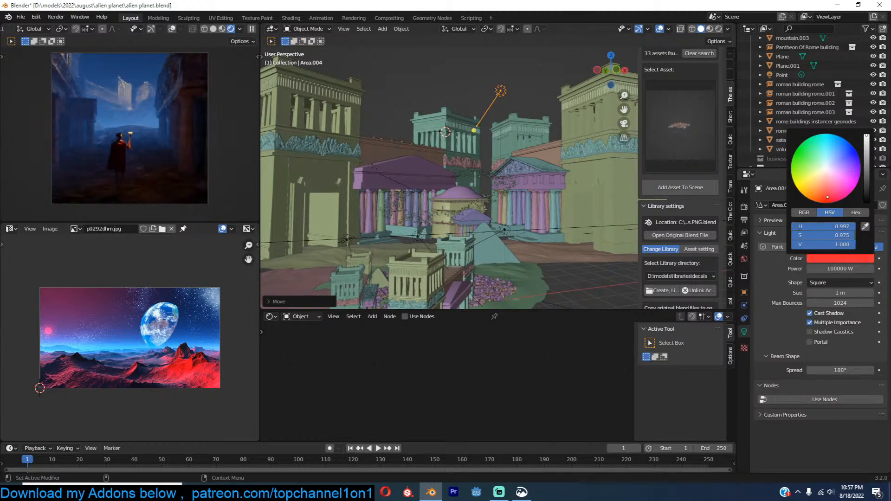
click(824, 171)
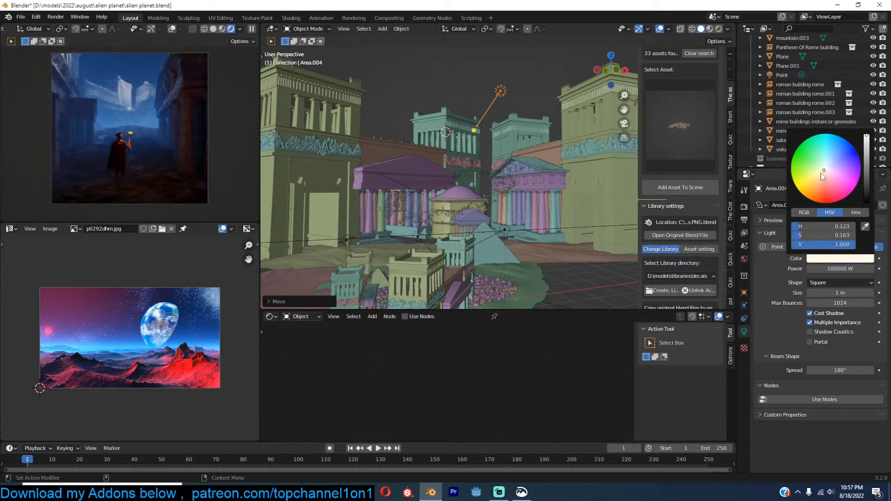
click(830, 159)
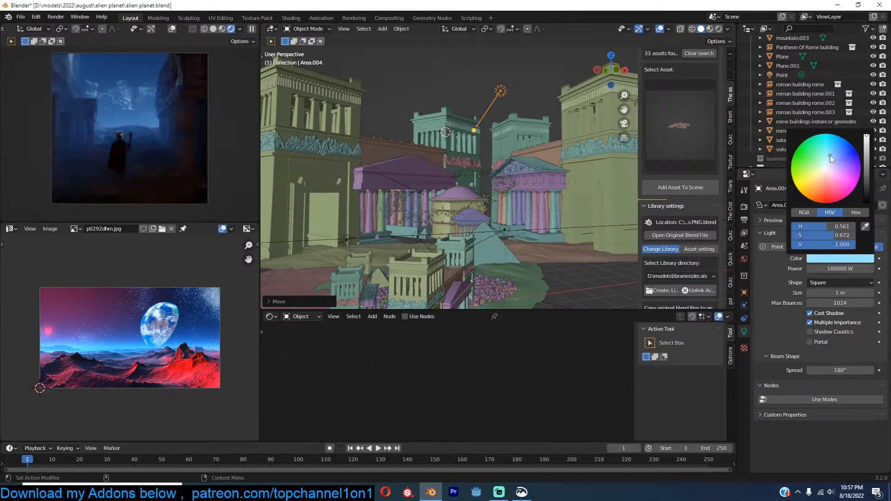
Step: Duplicate the light blue area light and lower the copy to the height of the Pantheon's dome
scroll(529, 201, down, 5)
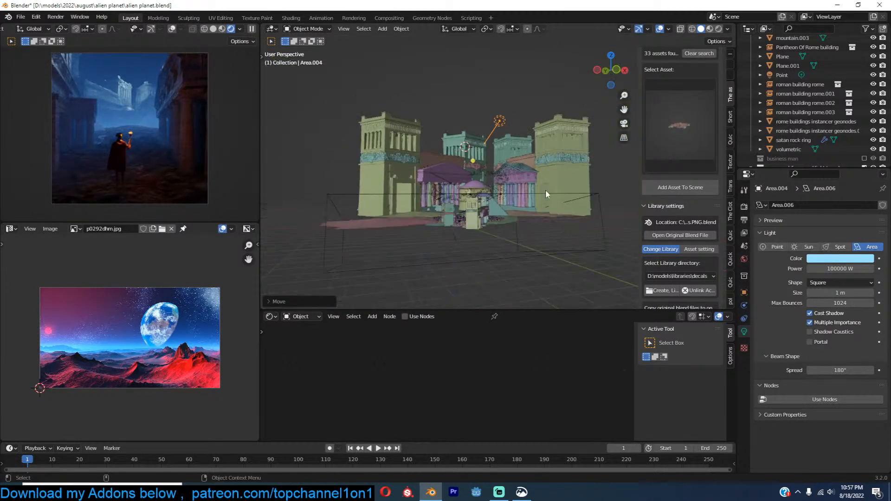
middle_drag(544, 191, 506, 208)
scroll(507, 208, up, 4)
scroll(505, 207, up, 8)
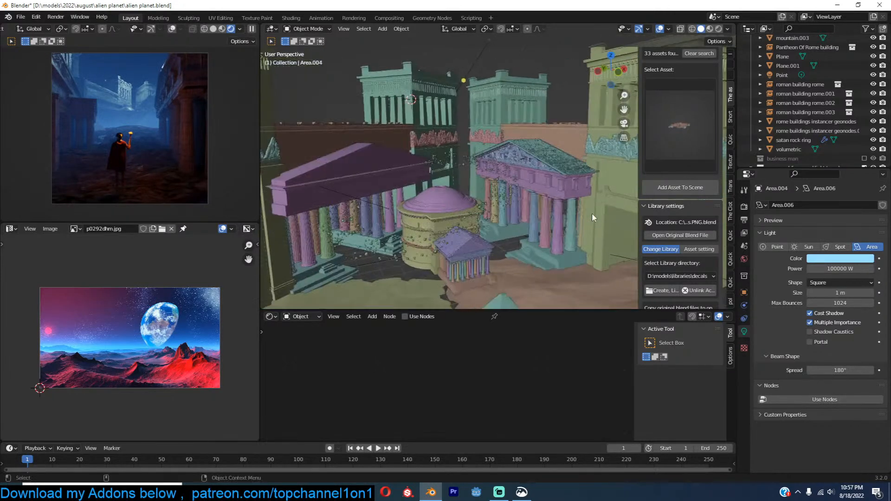
scroll(575, 209, down, 3)
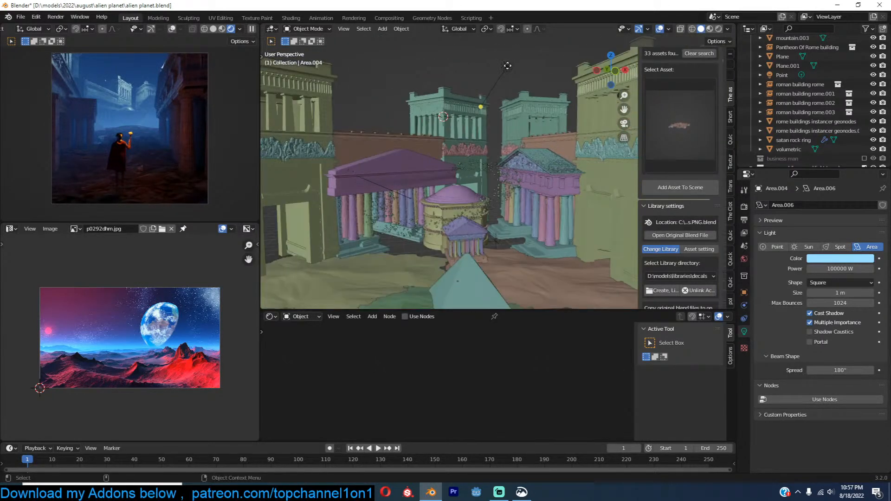
key(shift+d)
click(505, 176)
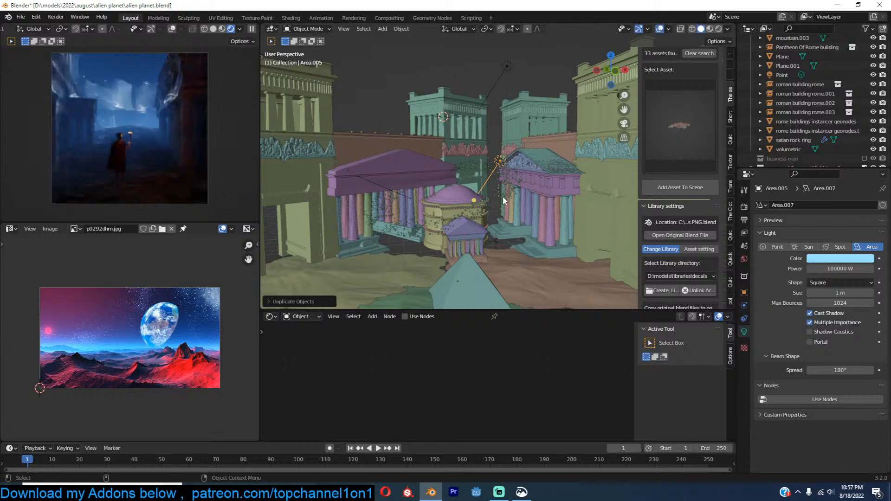
key(g)
click(503, 219)
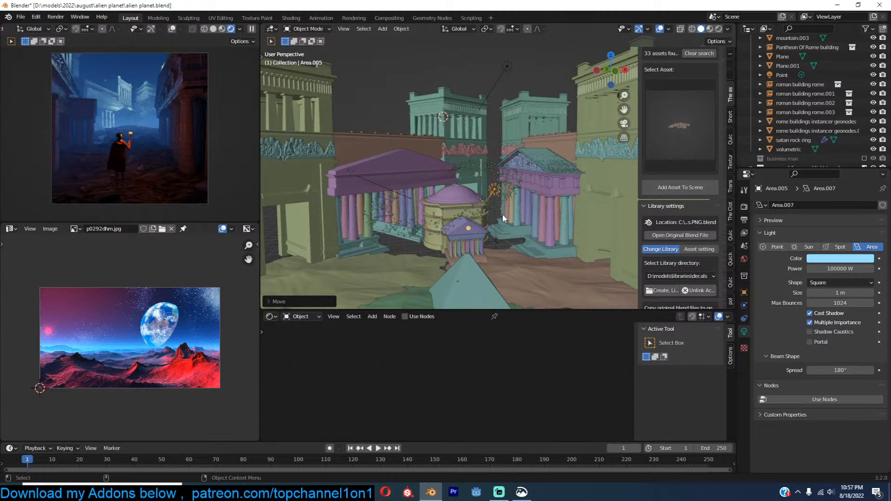
Step: In top view, move the duplicated area light toward the front of the Pantheon on its positive X side
key(KP_Decimal)
key(KP_7)
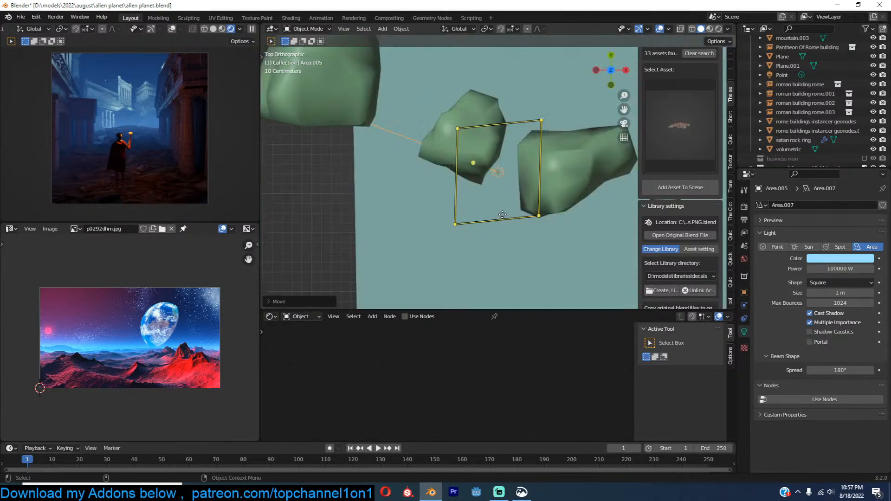
scroll(502, 213, down, 20)
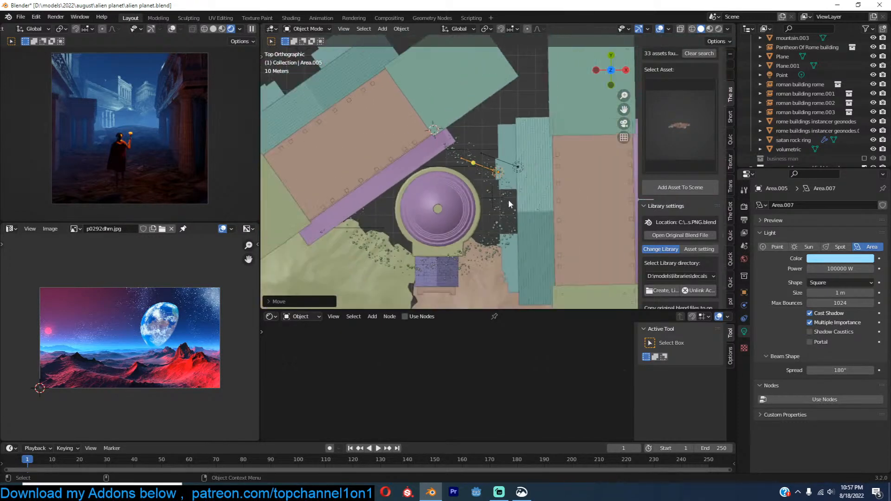
shift+middle_drag(506, 156, 523, 110)
key(g)
click(526, 177)
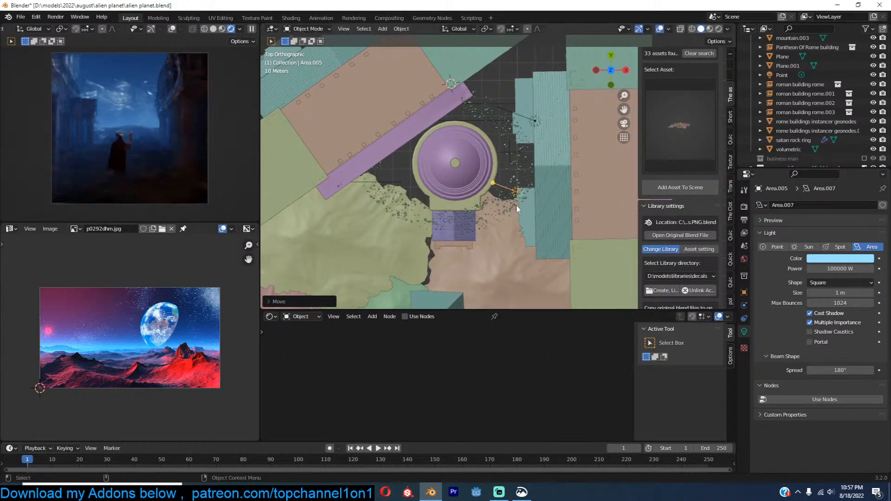
Step: Rotate the duplicated area light, move it beside the Pantheon's front portico in top view and save the file
middle_drag(505, 215, 529, 151)
key(KP_0)
key(r)
click(536, 168)
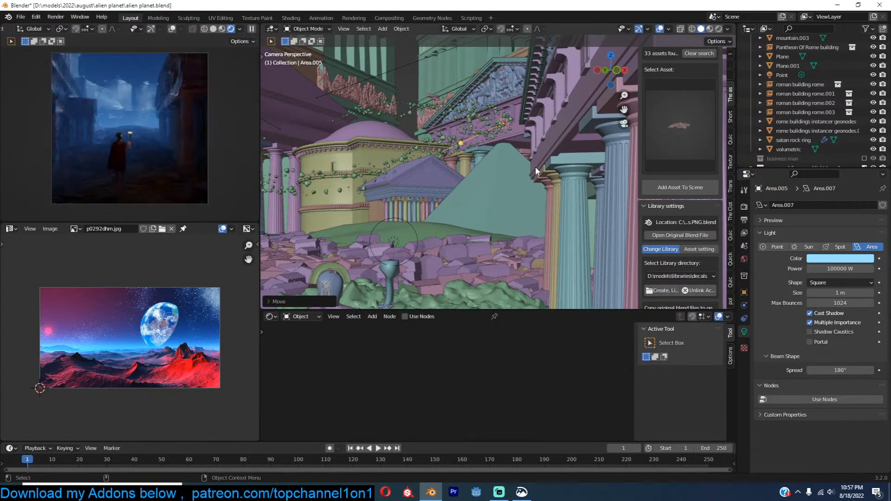
key(KP_7)
key(g)
click(531, 238)
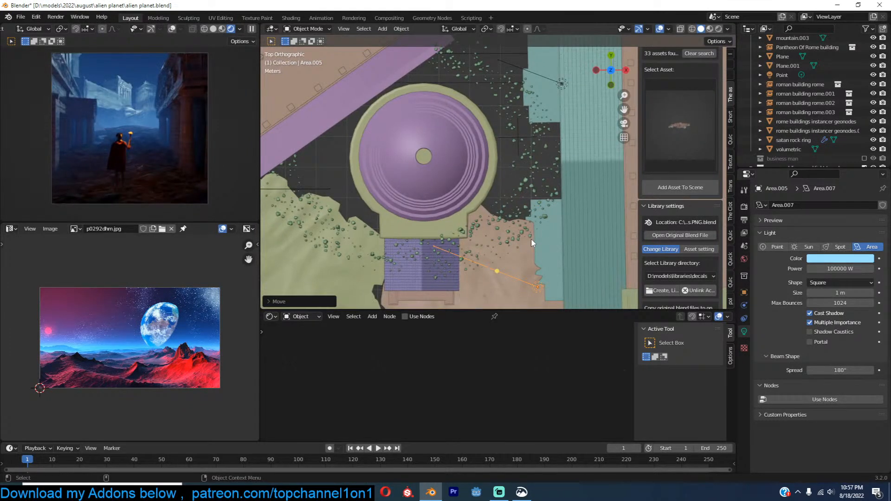
key(ctrl+s)
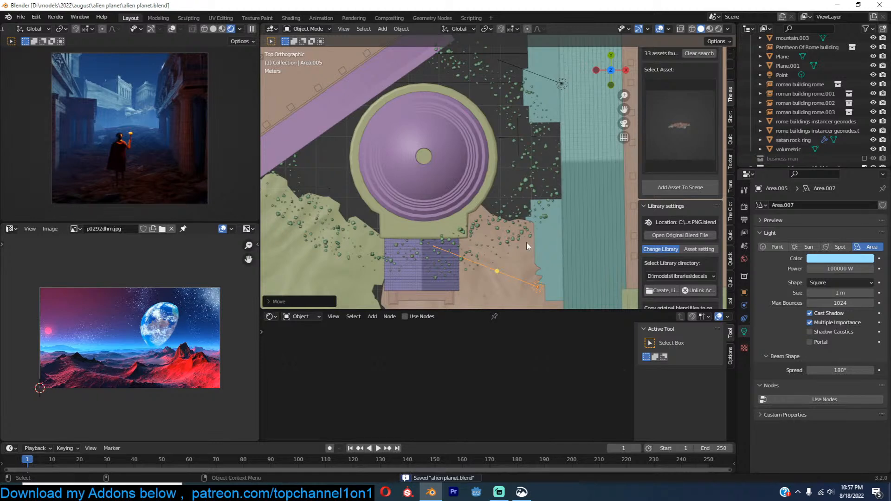
Step: Check the scene through the camera against the reference image, select the camera and save the file
key(KP_0)
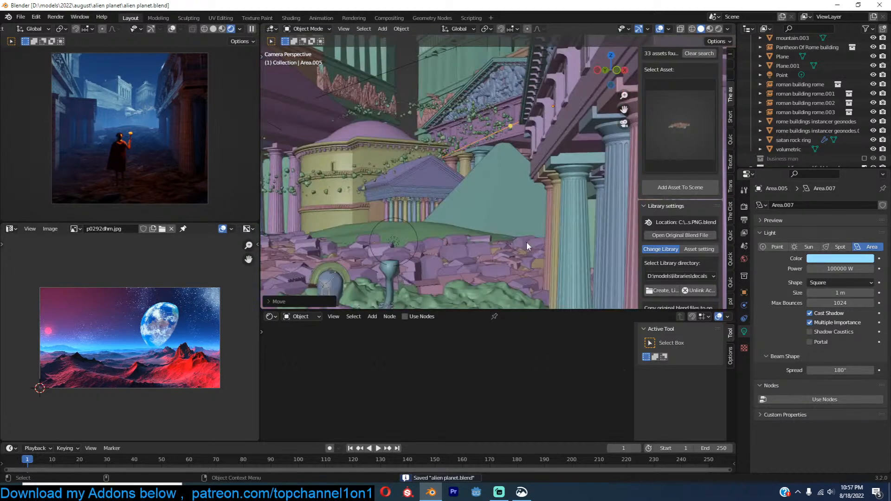
scroll(527, 242, down, 6)
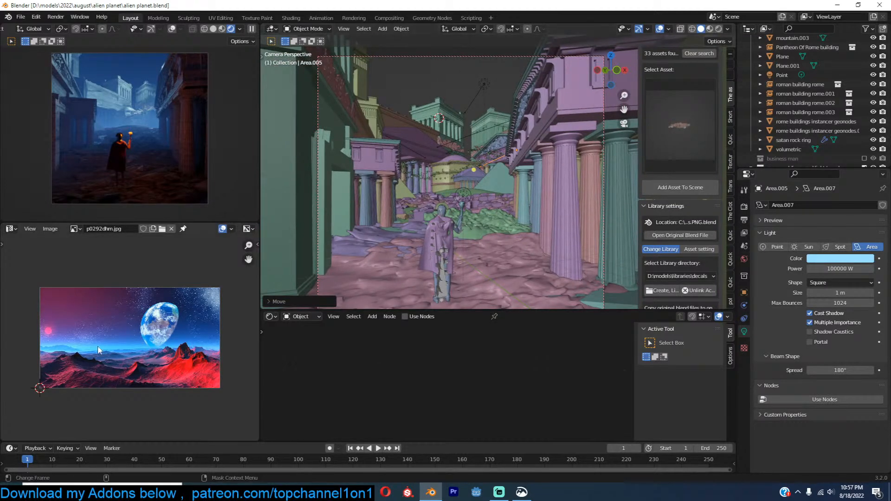
scroll(119, 338, up, 2)
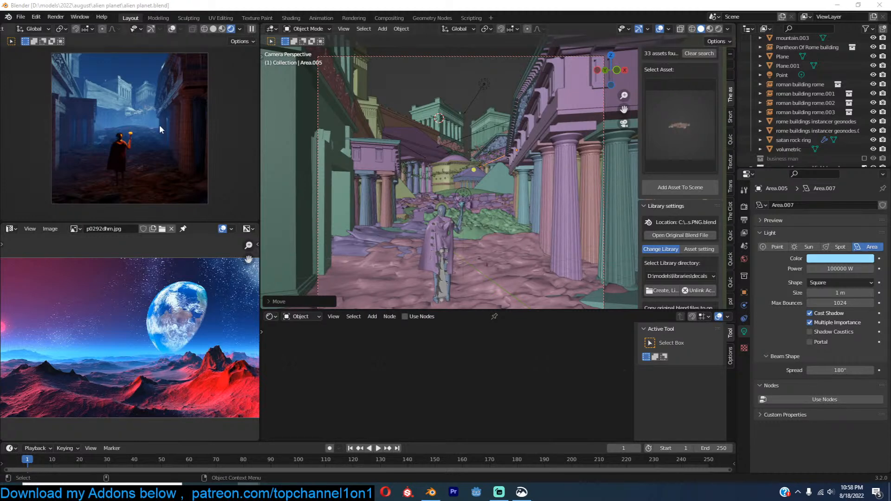
click(508, 57)
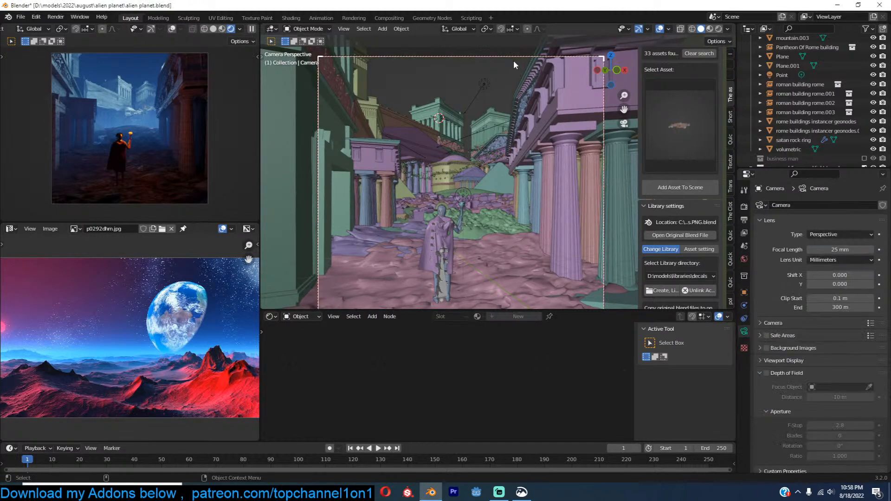
scroll(524, 121, down, 3)
key(ctrl+s)
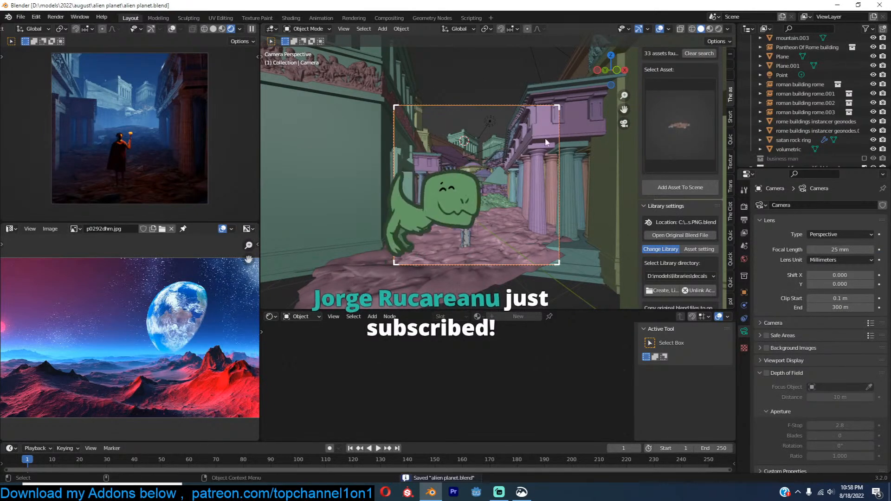
click(498, 490)
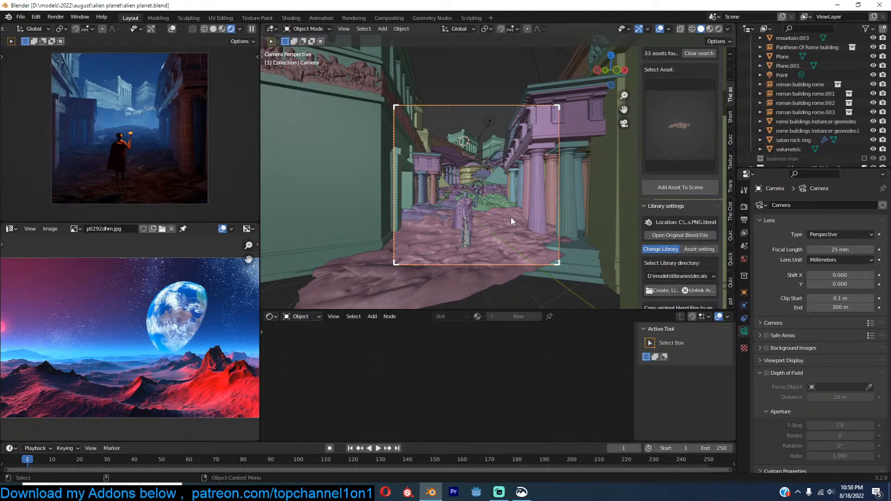
click(504, 495)
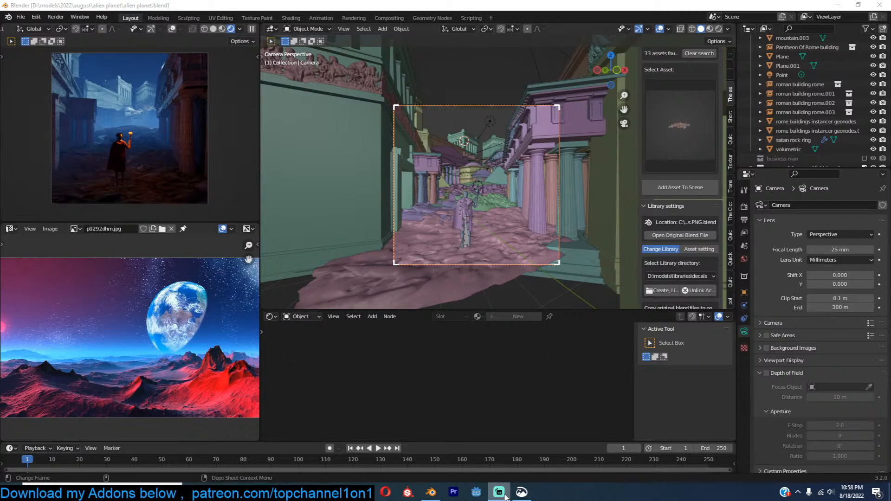
Step: Narrow the render resolution to 1693 px in X and tilt the camera upward with a trackball rotation to reframe the street
click(742, 220)
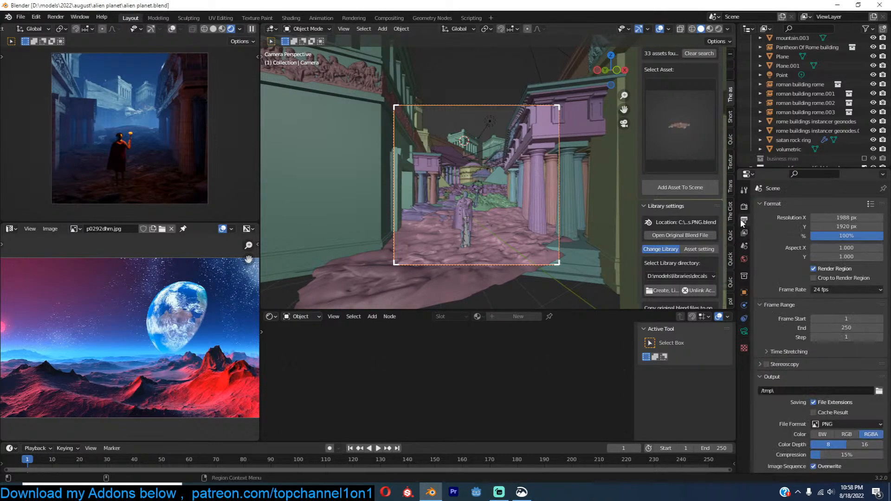
drag(845, 218, 709, 217)
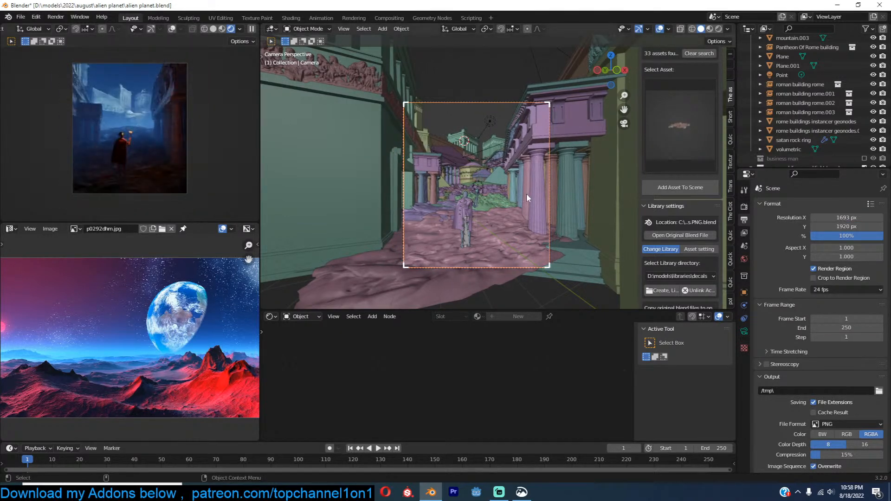
scroll(526, 193, up, 2)
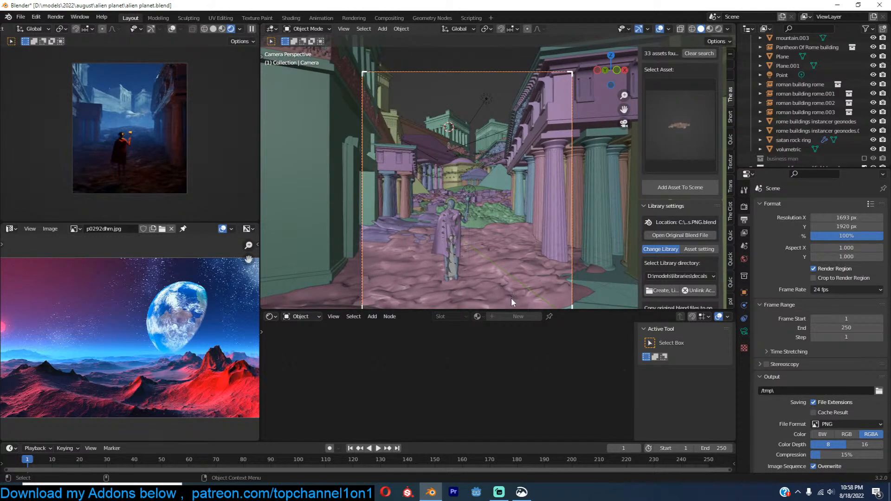
key(r)
key(r)
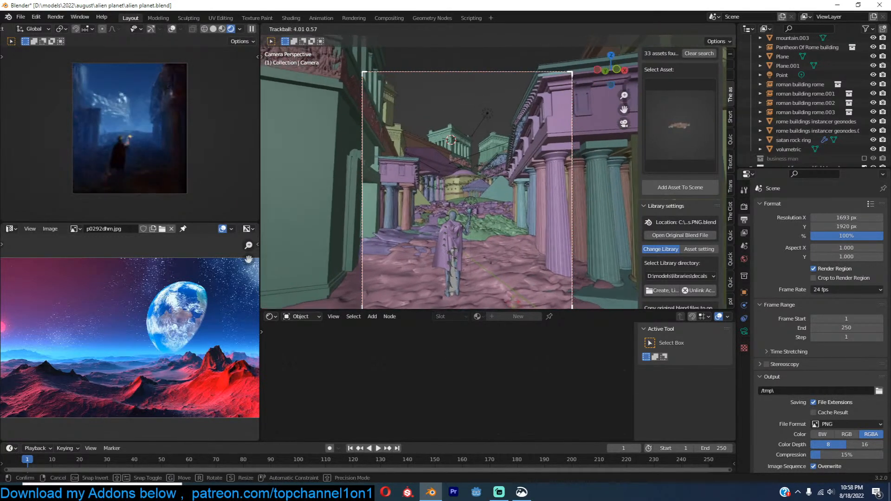
click(514, 302)
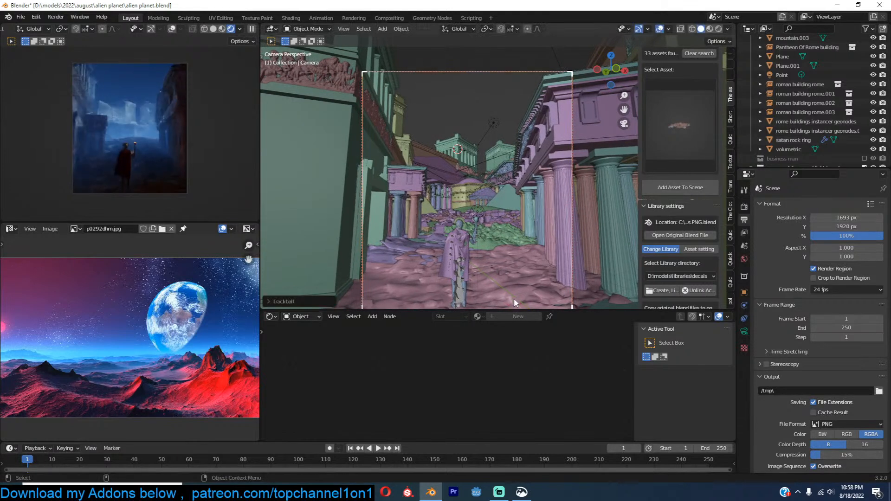
Step: Tilt the camera slightly downward and move it back about 1.5 m along its local Z axis
shift+middle_drag(513, 194, 527, 168)
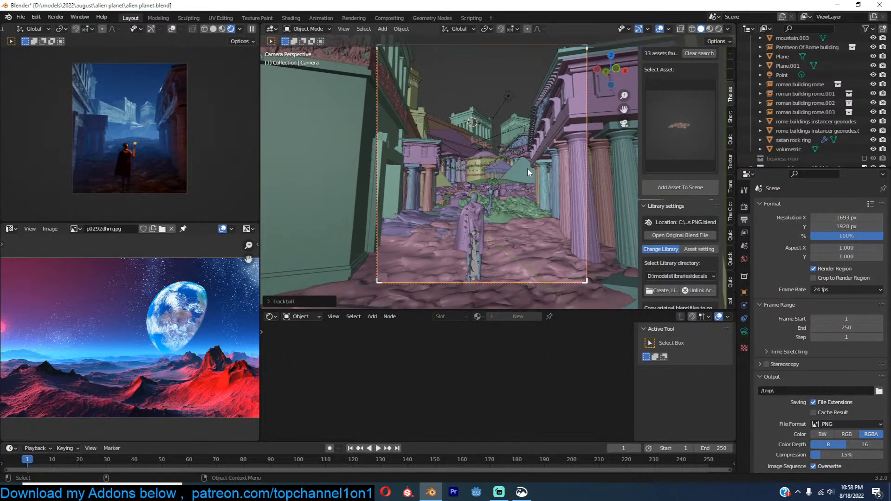
key(r)
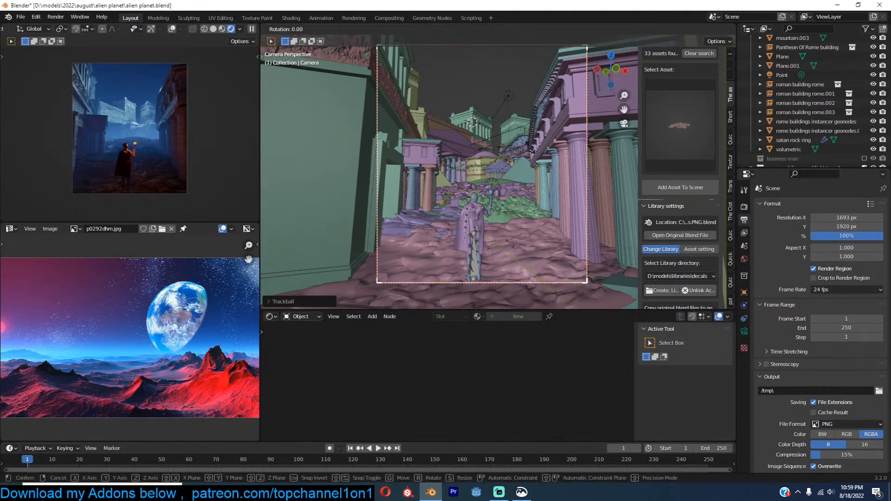
click(531, 149)
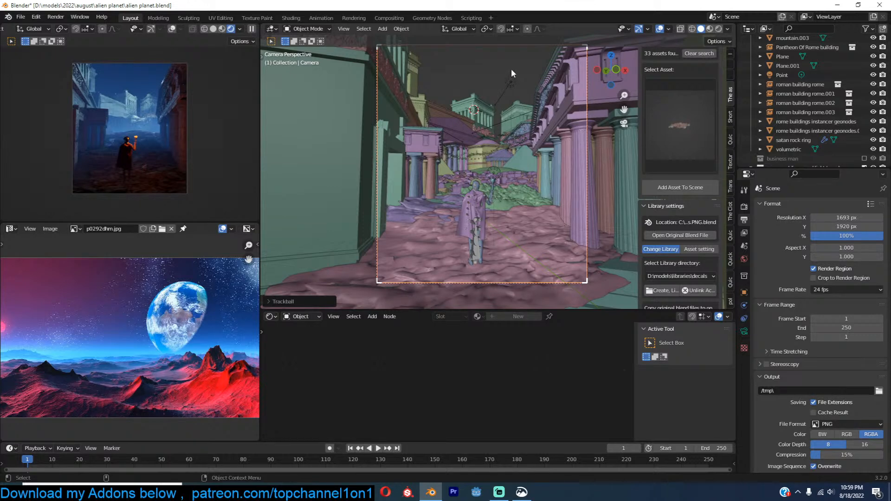
scroll(520, 186, down, 2)
key(g)
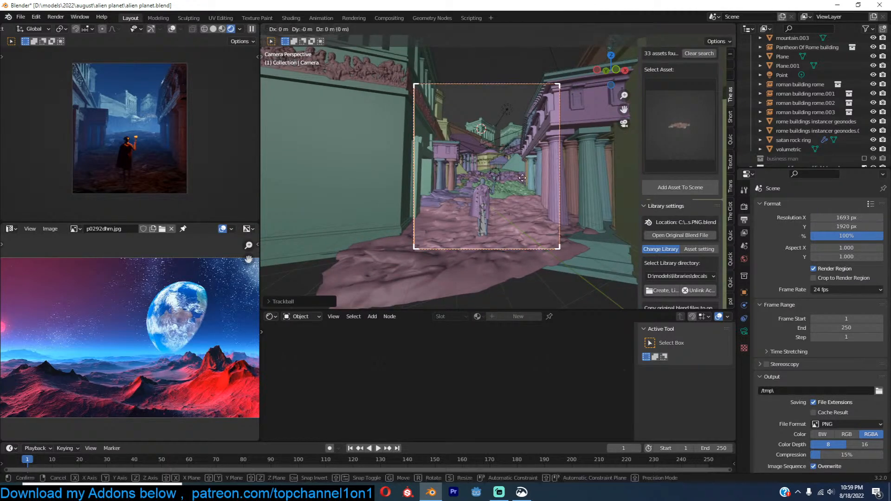
key(z)
key(z)
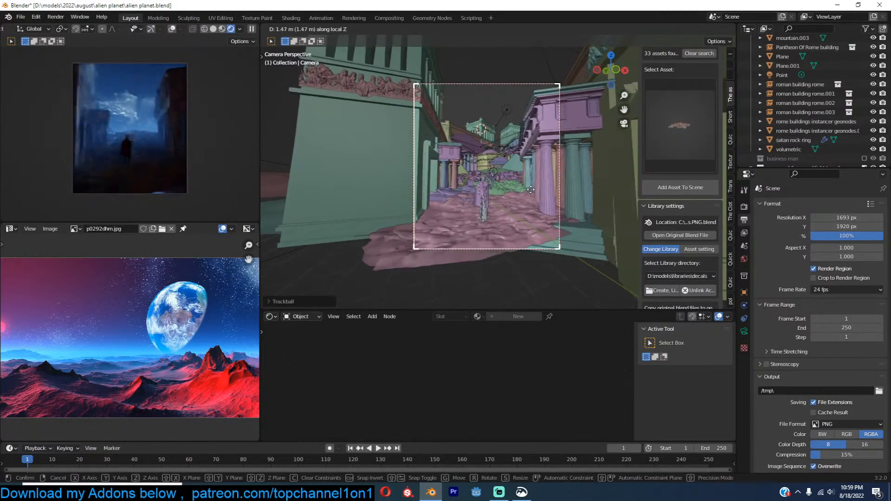
click(530, 187)
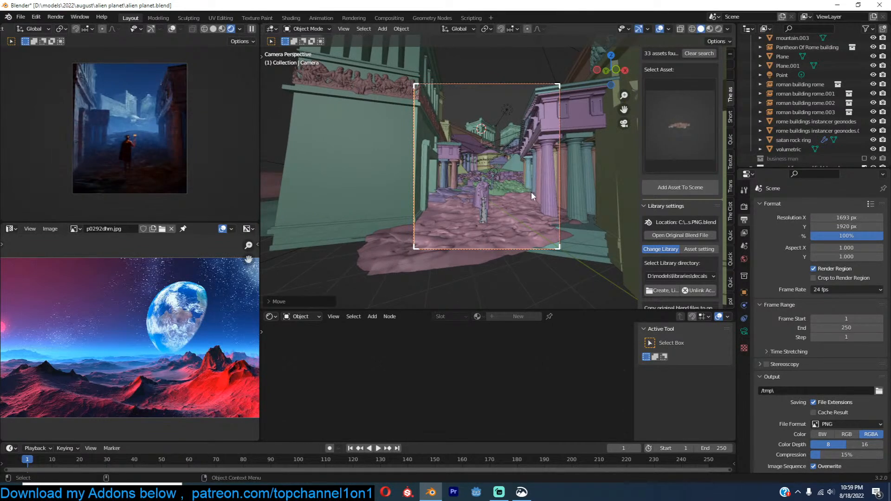
Step: Reframe the street with a slight upward trackball rotation of the camera, save the file and recheck the camera view
key(r)
key(r)
click(530, 208)
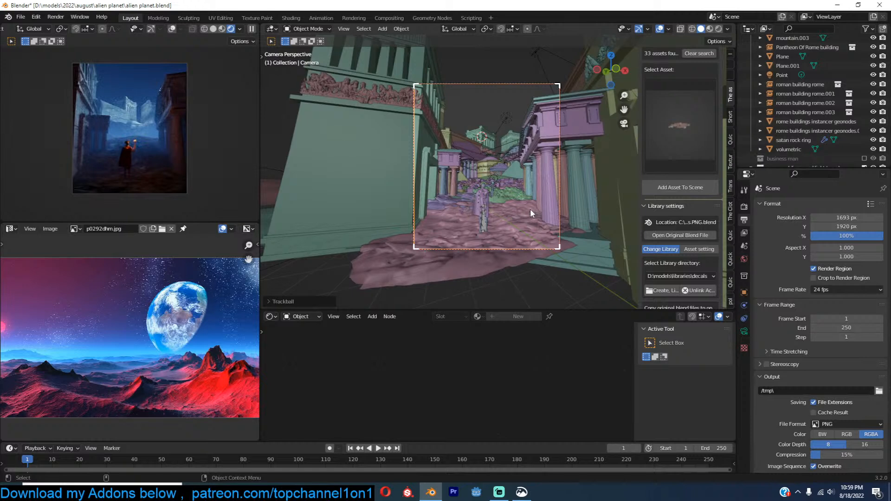
key(ctrl+s)
middle_drag(499, 167, 610, 195)
scroll(523, 196, down, 5)
key(KP_0)
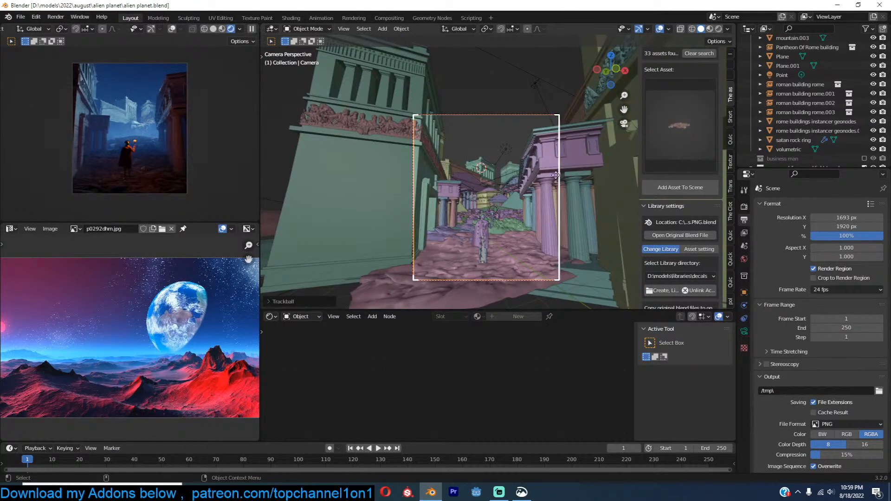
Step: Select roman building rome.003, rotate it and move it directly behind the domed Pantheon in top view
click(471, 178)
key(r)
key(z)
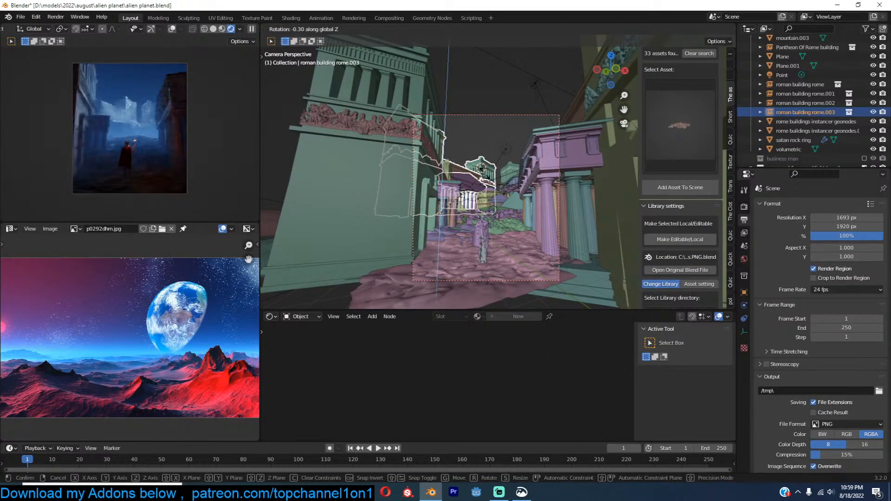
click(498, 188)
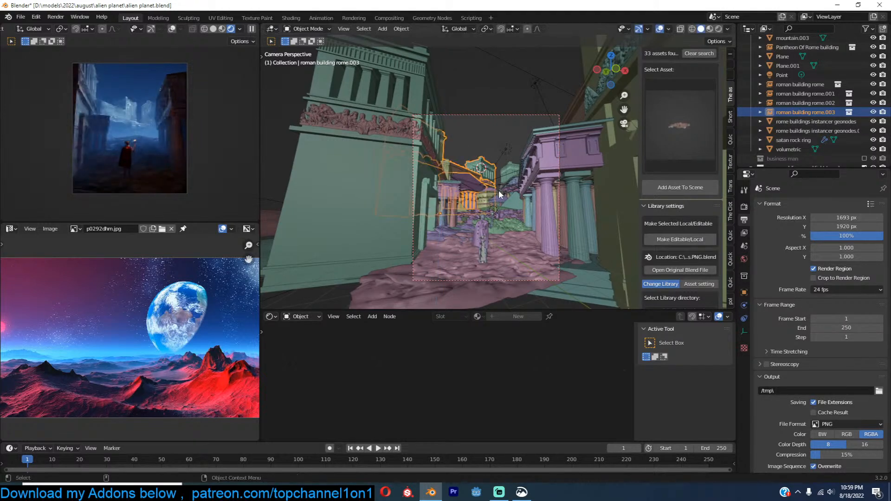
key(KP_7)
key(r)
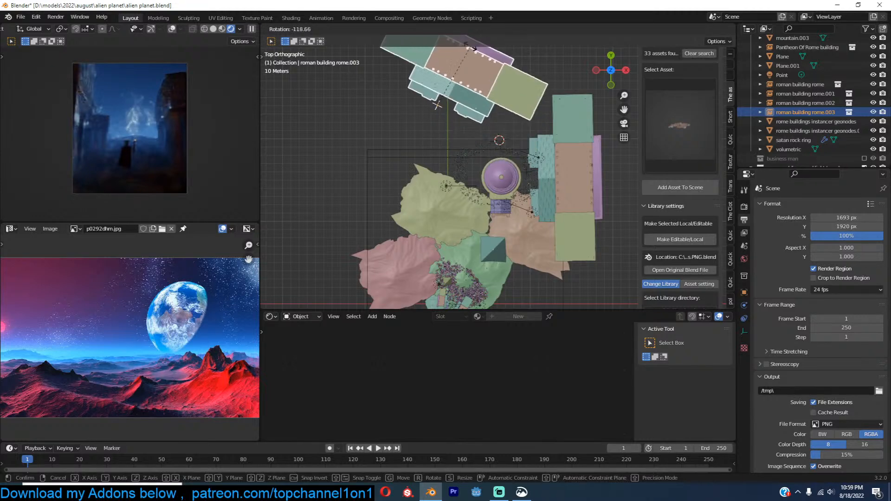
click(434, 59)
key(g)
click(461, 130)
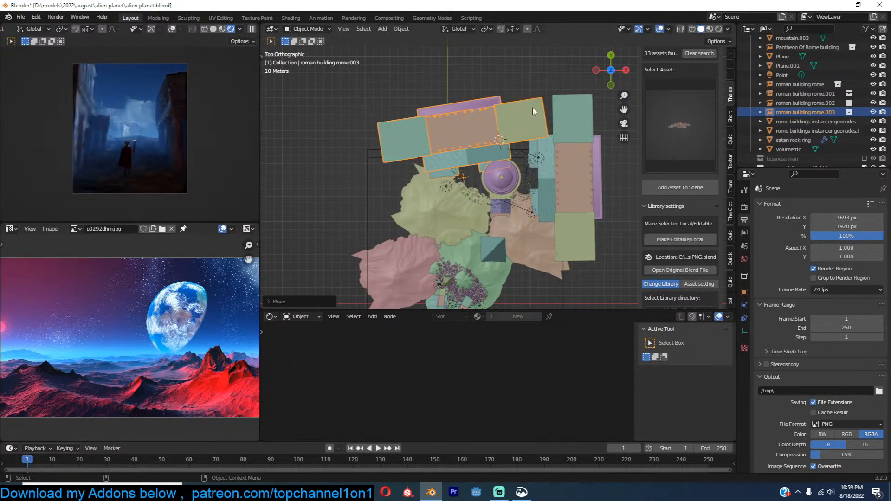
Step: Rotate roman building rome.003 further to a diagonal angle and move it close against the Pantheon in top view
key(r)
click(535, 110)
key(g)
click(553, 80)
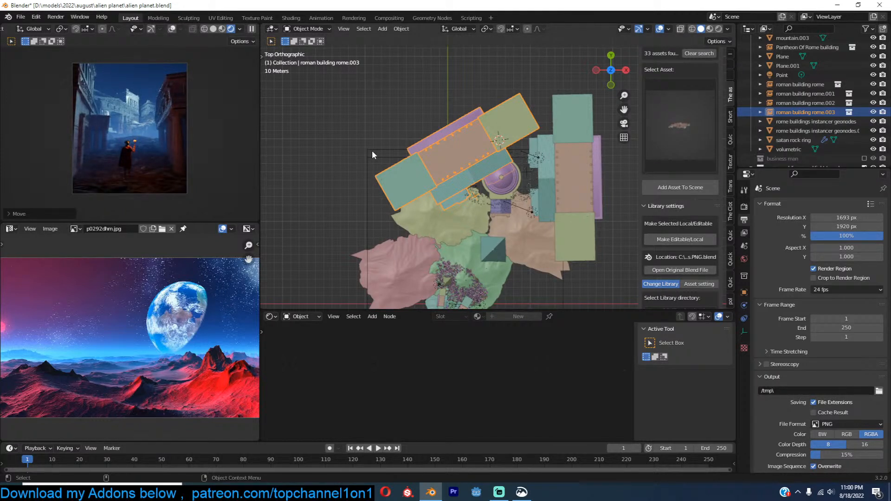
Step: Add a point light in front of the temple colonnade beside the dome and lower it along Z to column height
middle_drag(502, 222, 533, 137)
key(shift+a)
mouse_move(421, 149)
click(490, 149)
key(g)
key(z)
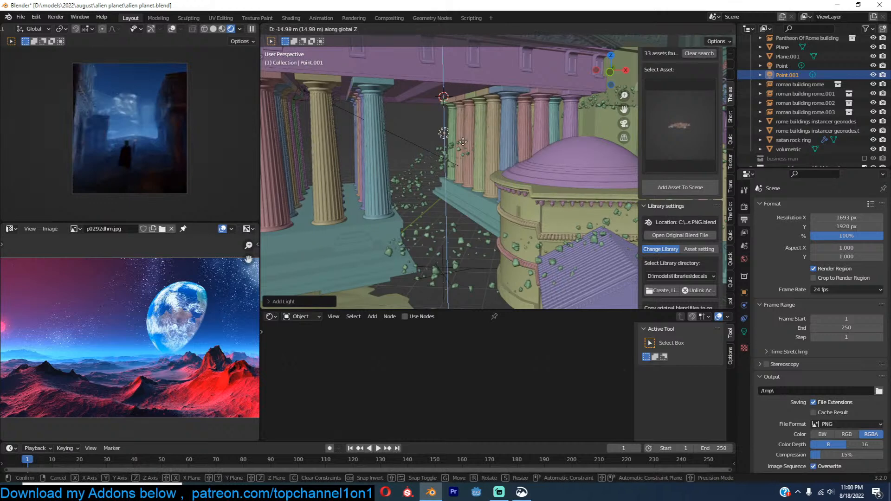
click(463, 133)
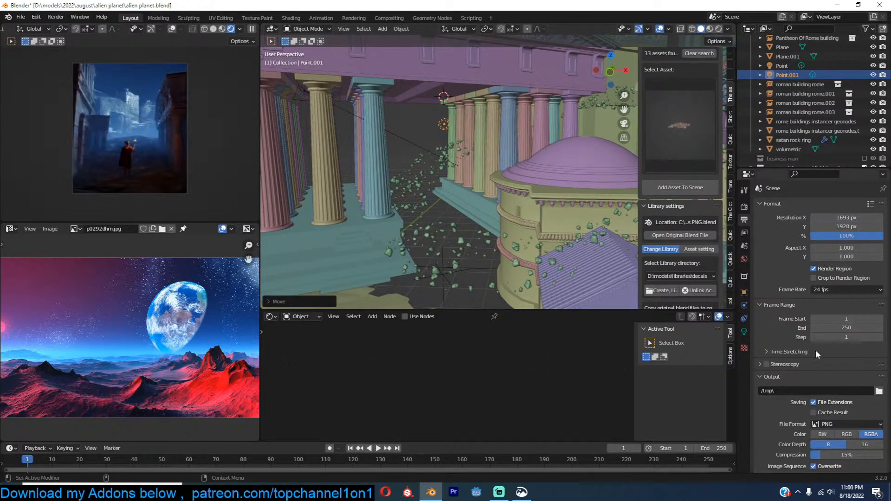
Step: Set the new point light's power to 10000 W and its color to a fully saturated red
click(744, 331)
double_click(830, 269)
text(100)
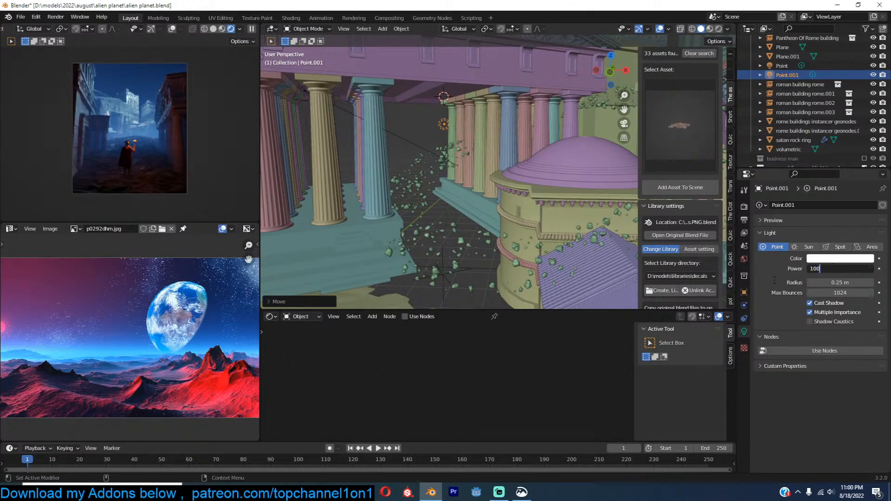
text(00 W)
key(Return)
click(840, 258)
click(821, 205)
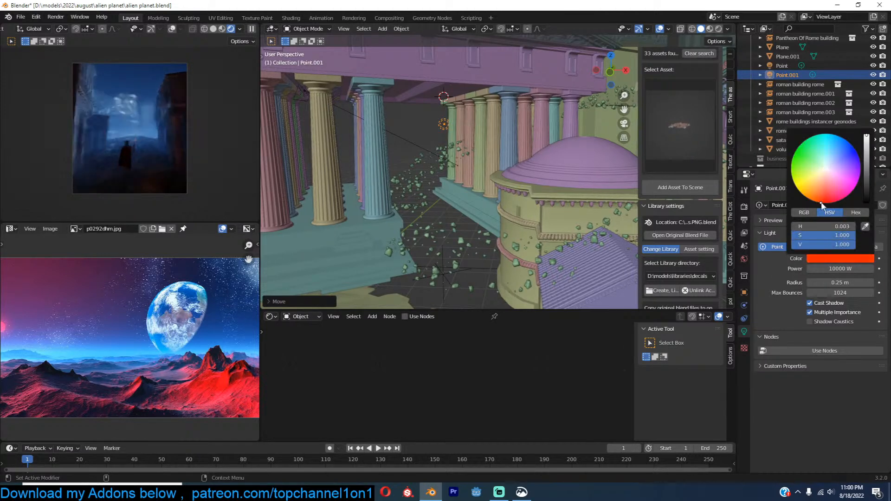
Step: Raise the point light's power to 10 MW and shift its color to orange
double_click(831, 269)
text(100000)
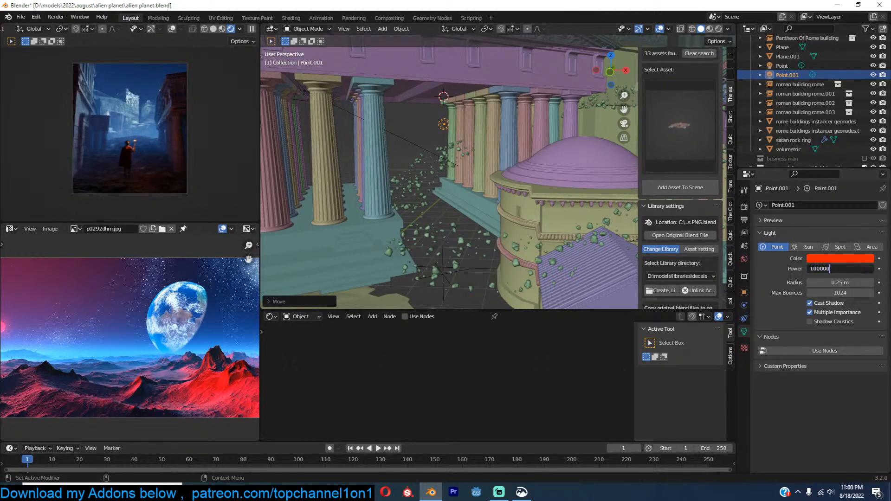
text(00)
key(Return)
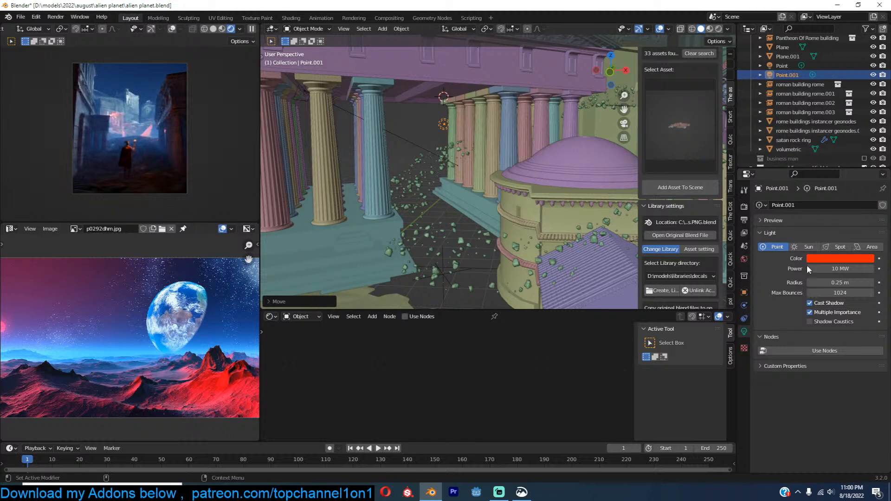
click(840, 258)
drag(811, 193, 815, 197)
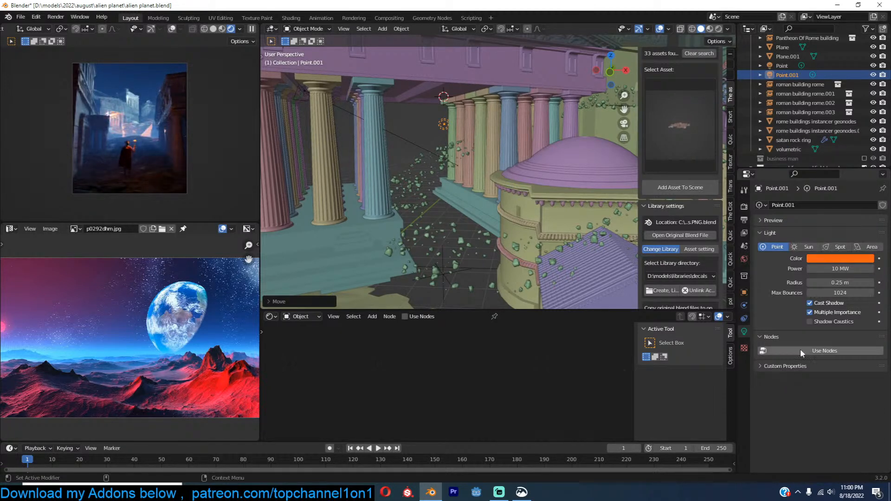
Step: Set the orange point light's power to 1 MW, select the colonnaded building and save the file
click(840, 268)
text(1)
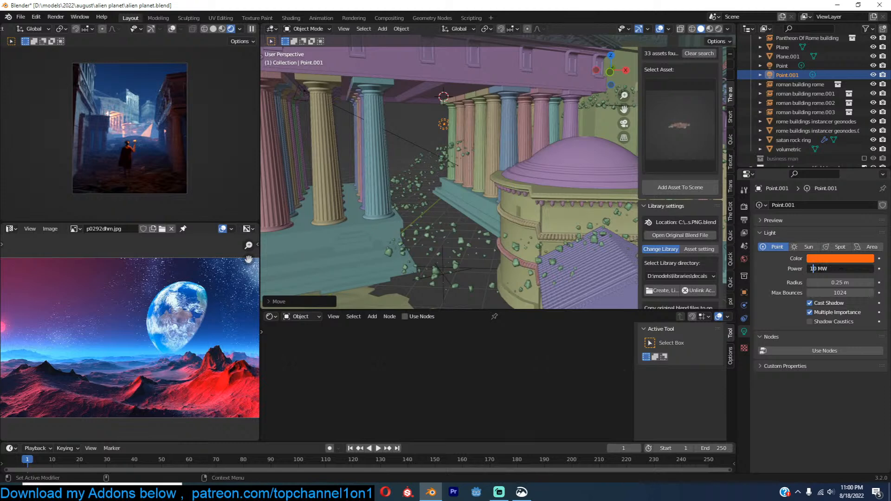
key(Return)
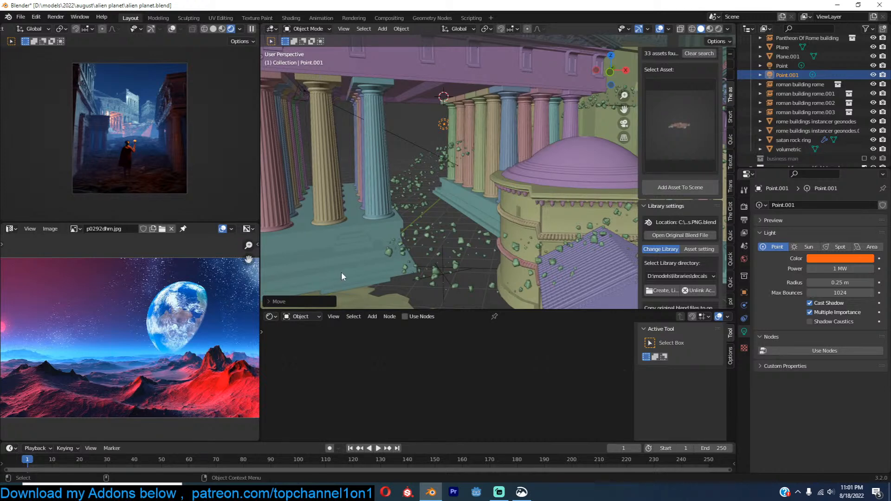
click(494, 215)
key(ctrl+s)
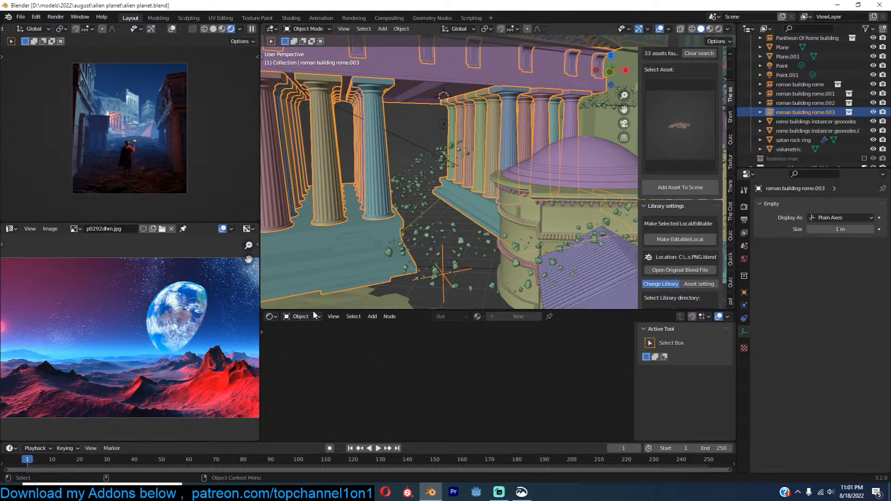
Step: Annotate the reference image with a loop around the mountain landscape and two peak shapes along its lower edge
scroll(187, 352, down, 2)
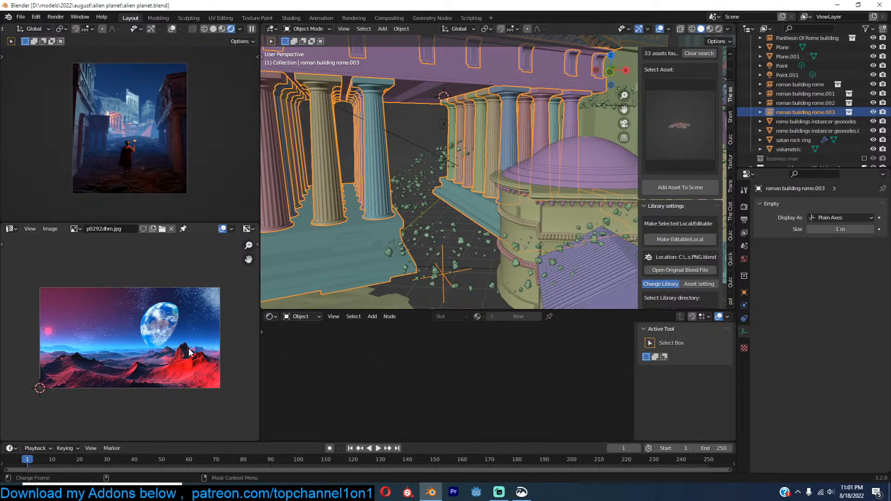
middle_drag(86, 340, 130, 325)
scroll(138, 320, up, 4)
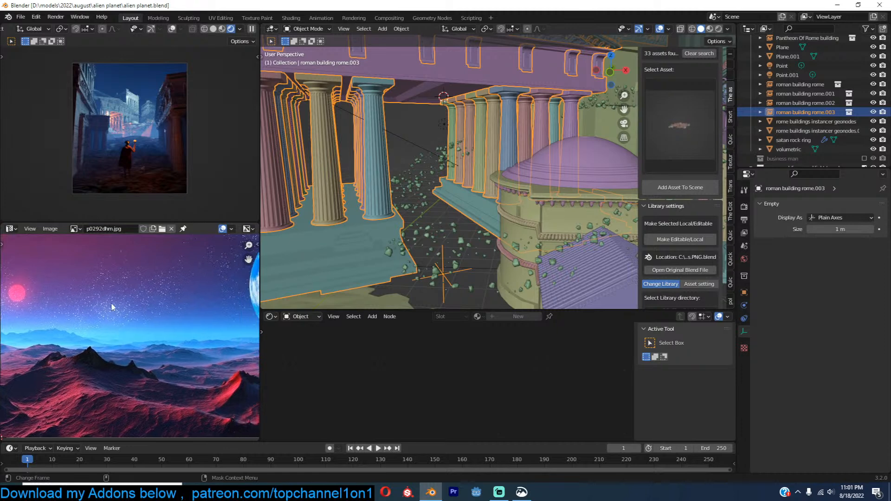
scroll(112, 310, down, 4)
scroll(132, 323, up, 3)
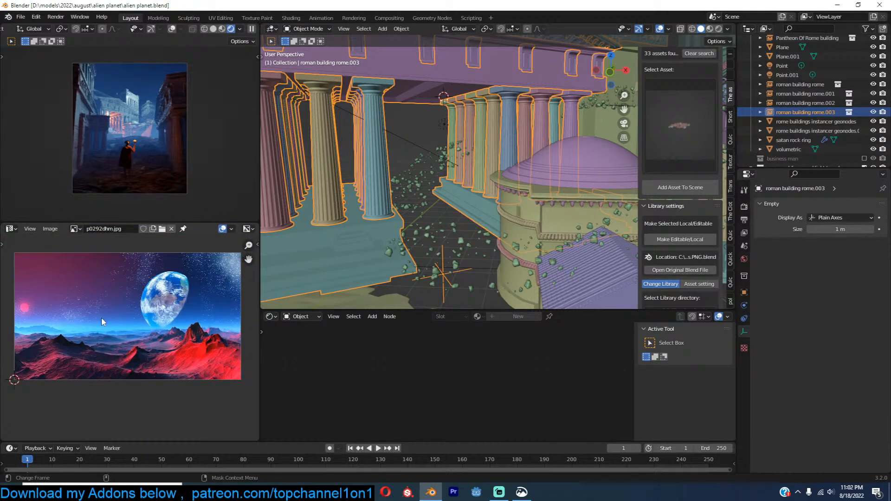
middle_drag(85, 333, 90, 326)
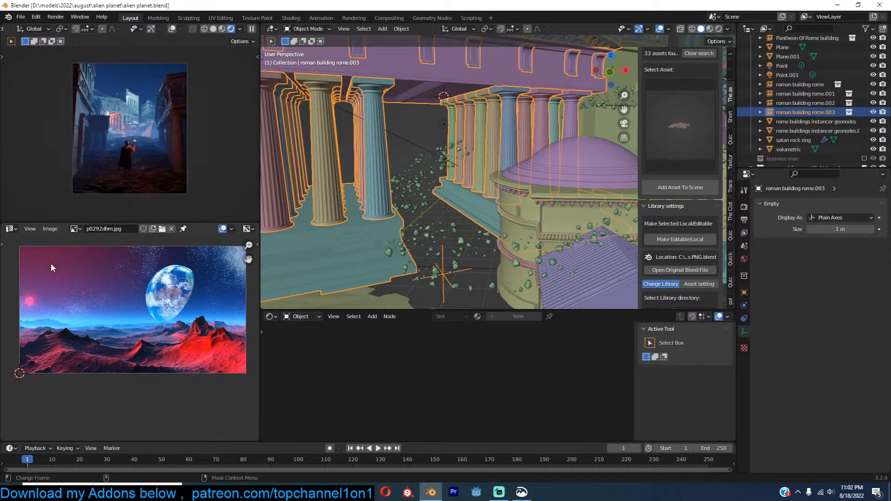
key(t)
click(13, 348)
key(t)
mouse_move(31, 325)
mouse_down()
mouse_move(204, 318)
mouse_move(242, 343)
mouse_move(179, 387)
mouse_move(47, 377)
mouse_move(16, 321)
mouse_move(37, 307)
mouse_up()
mouse_move(67, 371)
mouse_down()
mouse_move(45, 416)
mouse_move(51, 392)
mouse_move(73, 373)
mouse_move(53, 374)
mouse_up()
mouse_move(109, 373)
mouse_down()
mouse_move(143, 407)
mouse_move(120, 377)
mouse_up()
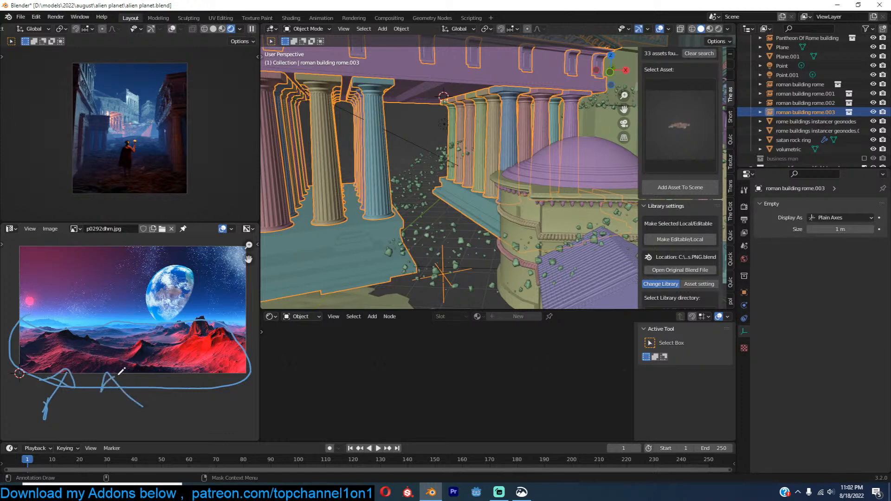
Step: Circle the planet in the reference image with annotation strokes and erase all the annotations
mouse_move(169, 269)
mouse_down()
mouse_move(185, 307)
mouse_move(163, 313)
mouse_move(149, 269)
mouse_move(162, 312)
mouse_move(194, 279)
mouse_move(184, 261)
mouse_up()
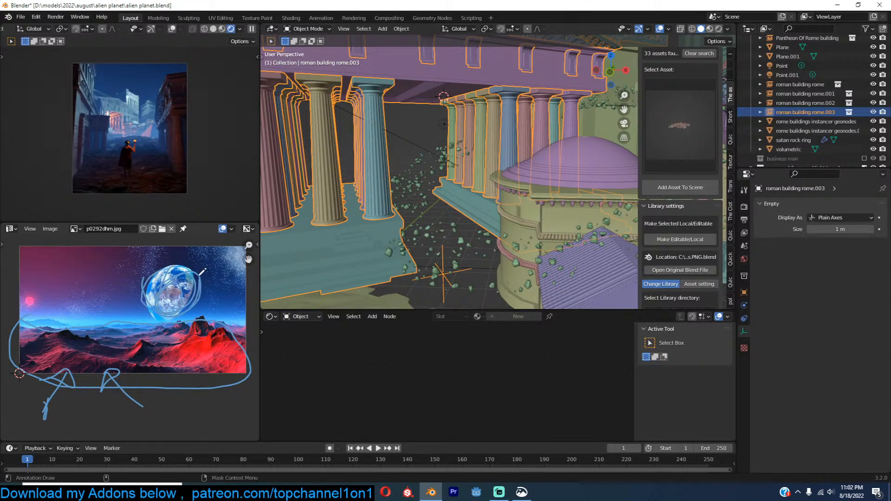
mouse_move(207, 280)
ctrl+mouse_down()
mouse_move(169, 265)
mouse_move(146, 295)
mouse_move(181, 306)
ctrl+mouse_up()
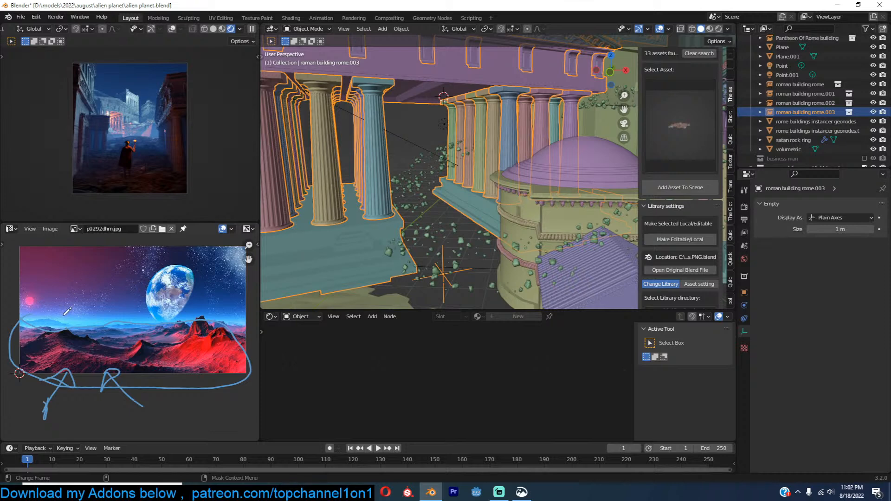
mouse_move(59, 272)
mouse_down()
mouse_move(184, 313)
mouse_move(160, 301)
mouse_move(150, 316)
mouse_move(140, 303)
mouse_up()
mouse_move(61, 272)
right_down()
mouse_move(56, 296)
mouse_move(136, 372)
mouse_move(130, 344)
mouse_move(160, 310)
mouse_move(134, 305)
mouse_move(243, 373)
mouse_move(88, 389)
mouse_move(21, 372)
mouse_move(26, 315)
mouse_move(70, 331)
right_up()
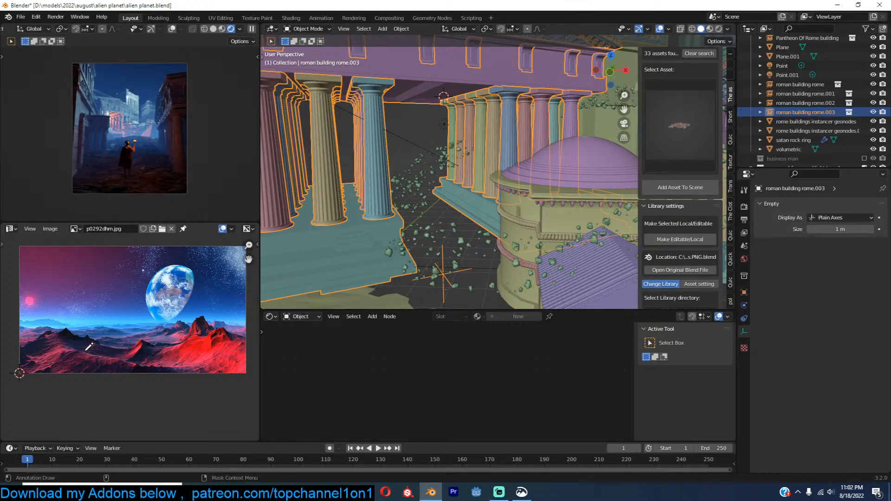
middle_drag(165, 308, 168, 333)
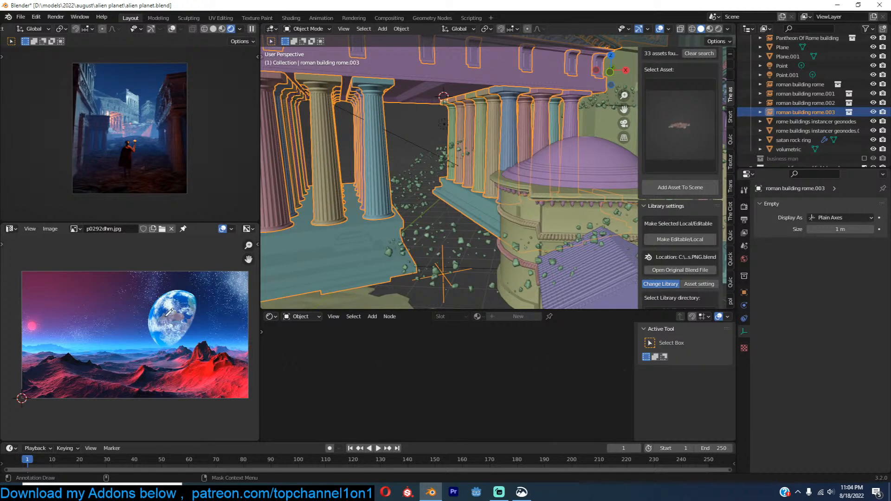
scroll(166, 316, down, 4)
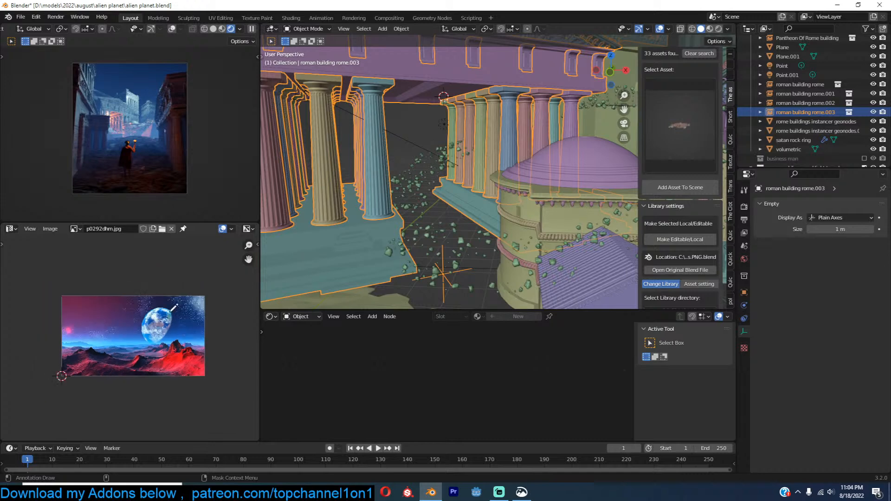
scroll(124, 313, up, 7)
scroll(124, 320, down, 3)
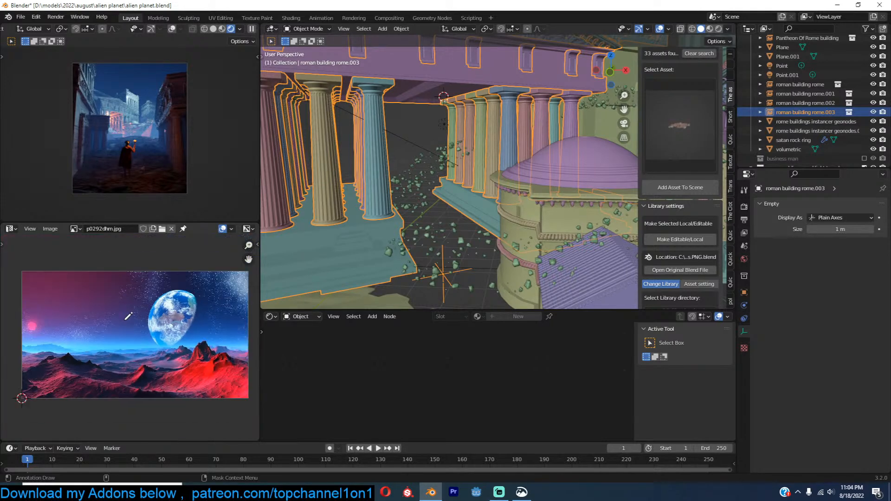
Step: Save the file, return to the camera view, clear the selection and inspect the buildings around the Pantheon
click(460, 222)
key(ctrl+s)
key(KP_0)
key(alt+a)
scroll(462, 224, up, 6)
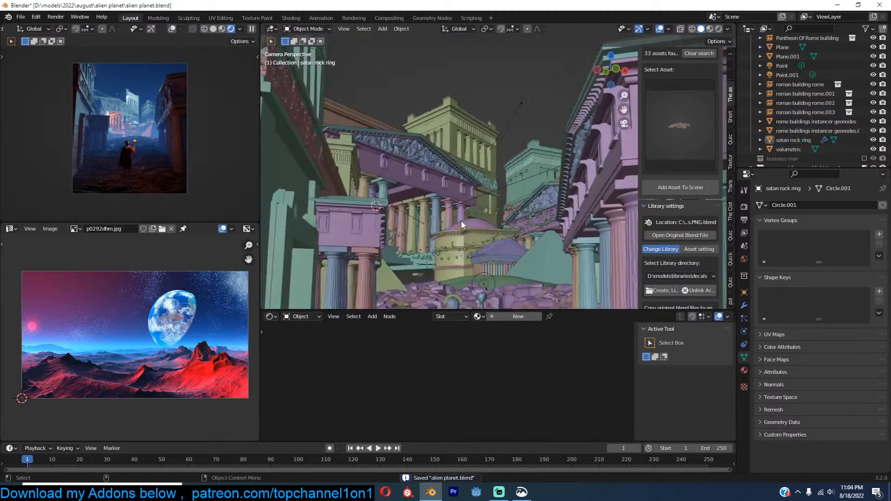
Step: Save the alien planet file and minimise the browser window showing the blog post editor
scroll(473, 225, up, 2)
key(ctrl+s)
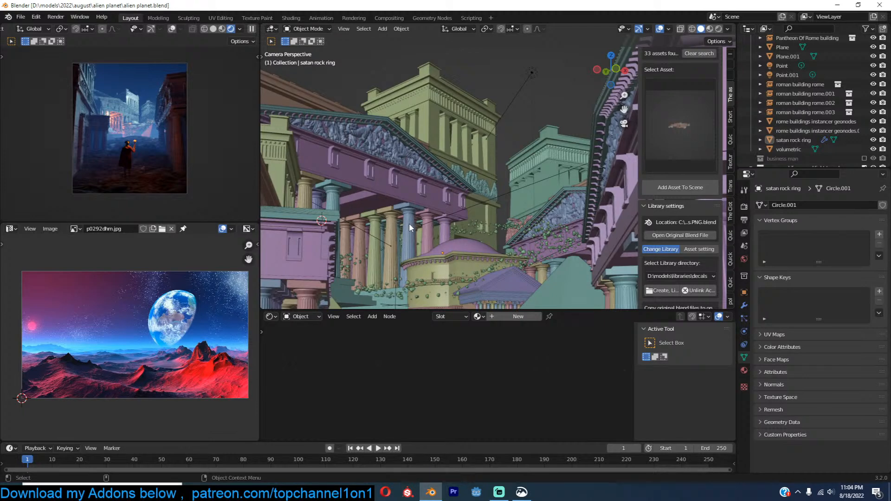
mouse_move(249, 492)
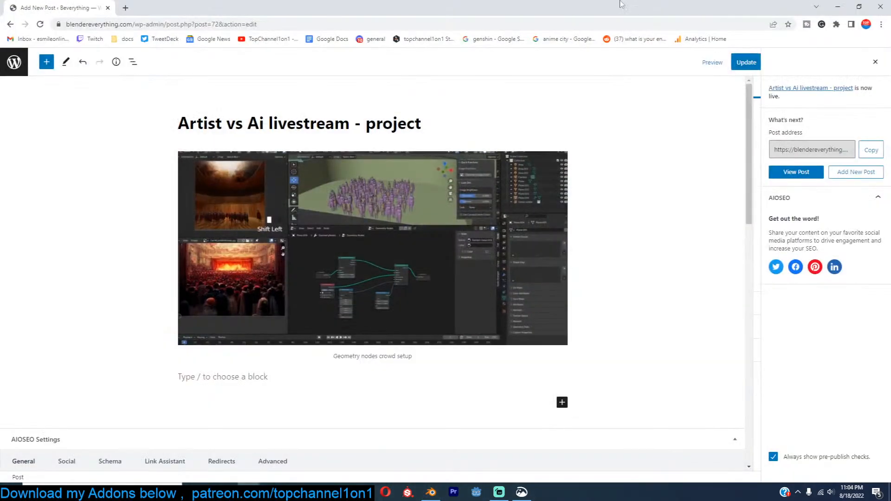
click(837, 5)
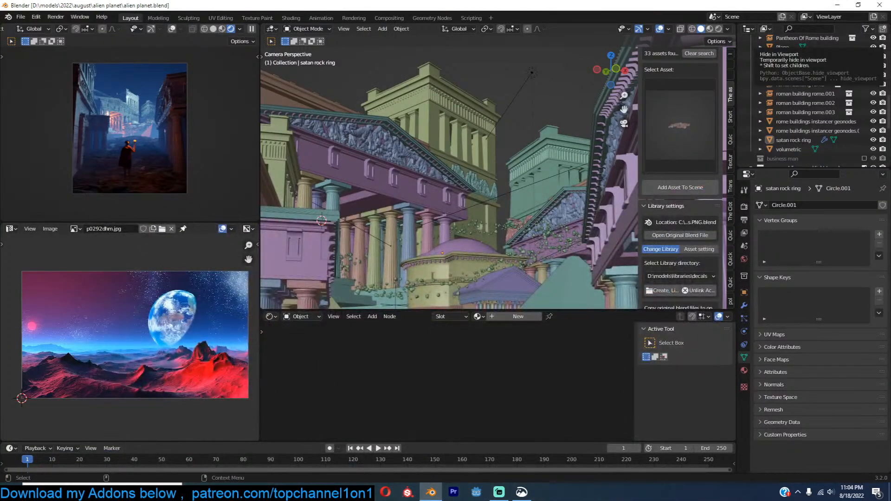
key(super+d)
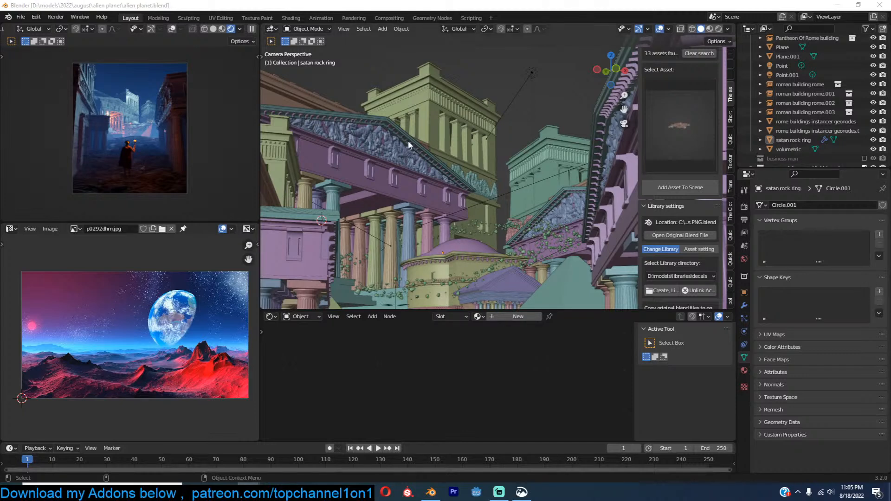
Step: Select the area light above the buildings, save the file and start a new General file
click(460, 90)
click(489, 79)
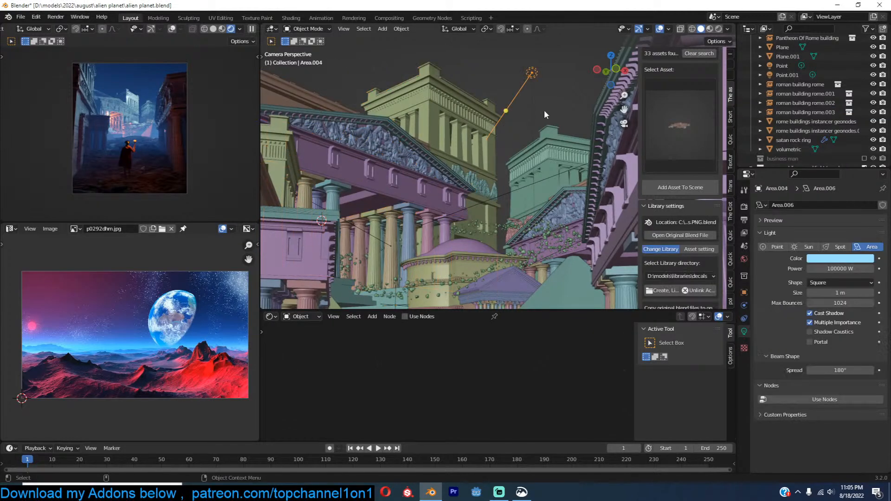
key(ctrl+s)
key(ctrl+n)
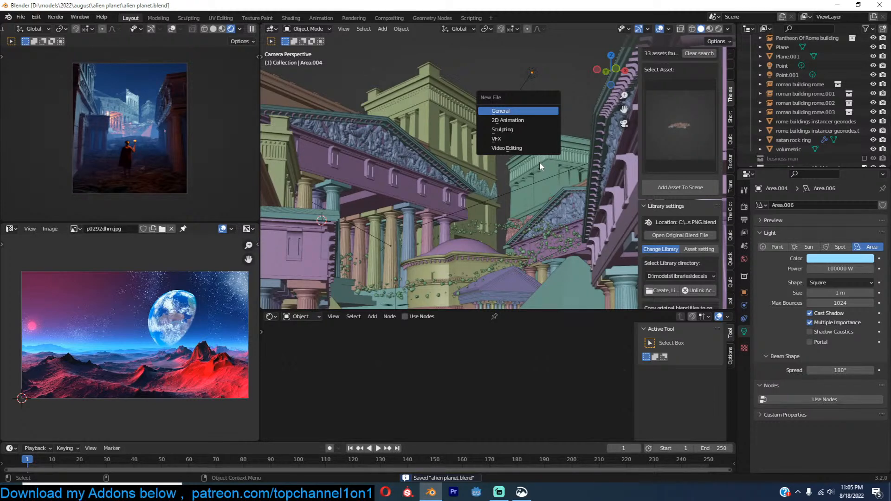
key(Return)
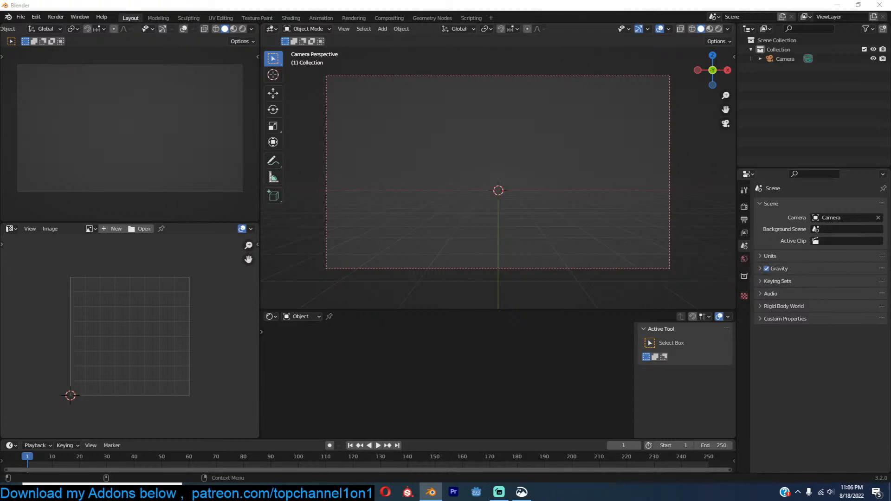
Step: Switch to the browser, open artstation.com and dismiss the Production Phase Open announcement
drag(459, 151, 453, 138)
double_click(526, 139)
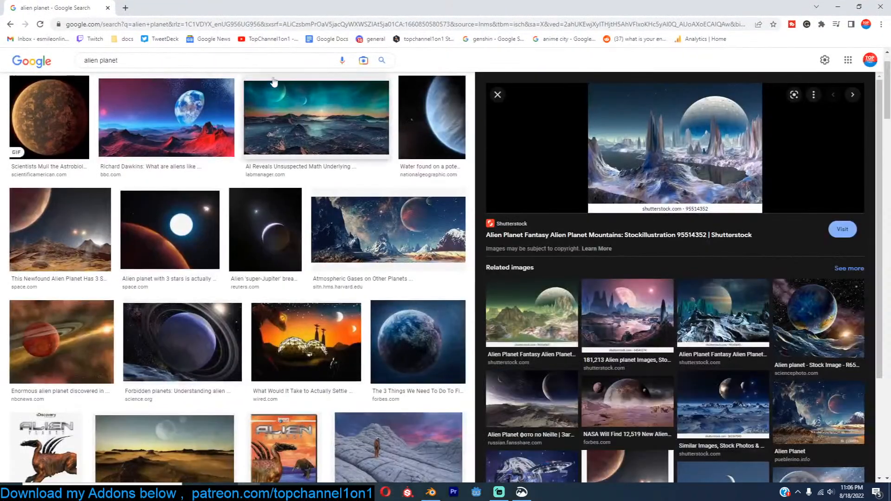
click(329, 39)
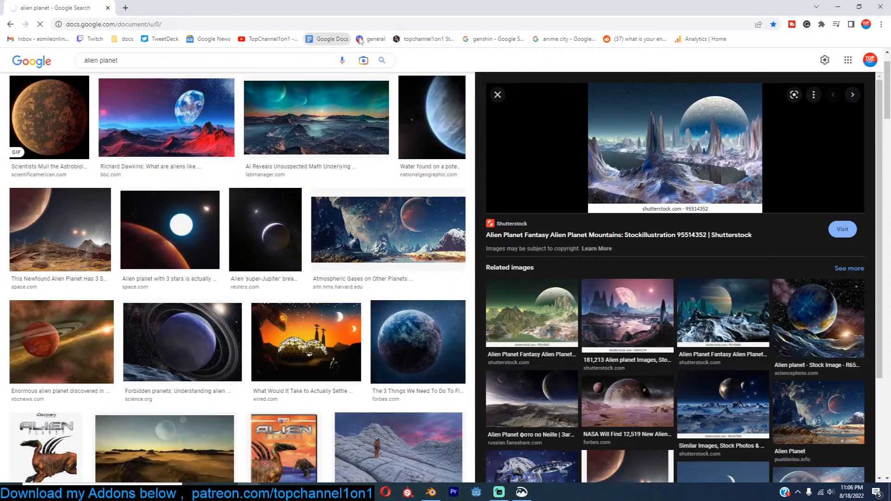
click(209, 26)
text(artstation.com)
key(Return)
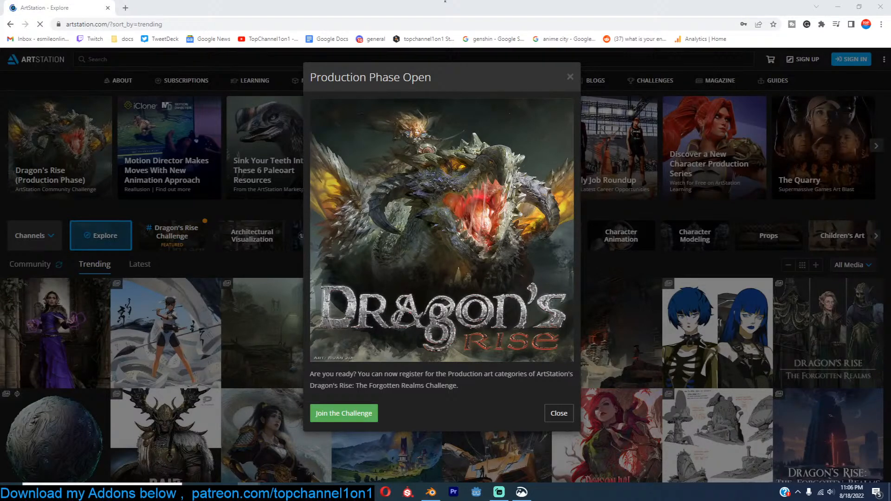
click(570, 77)
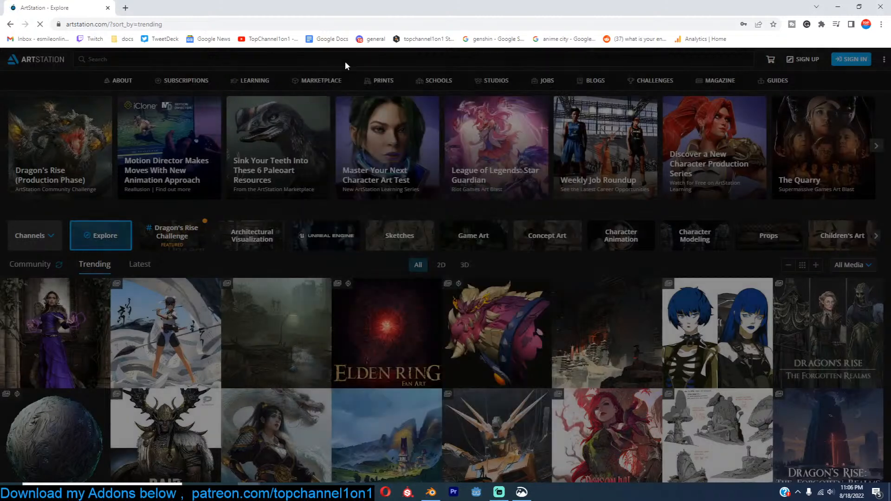
Step: Search ArtStation for "greek gods"
click(352, 62)
text(greek)
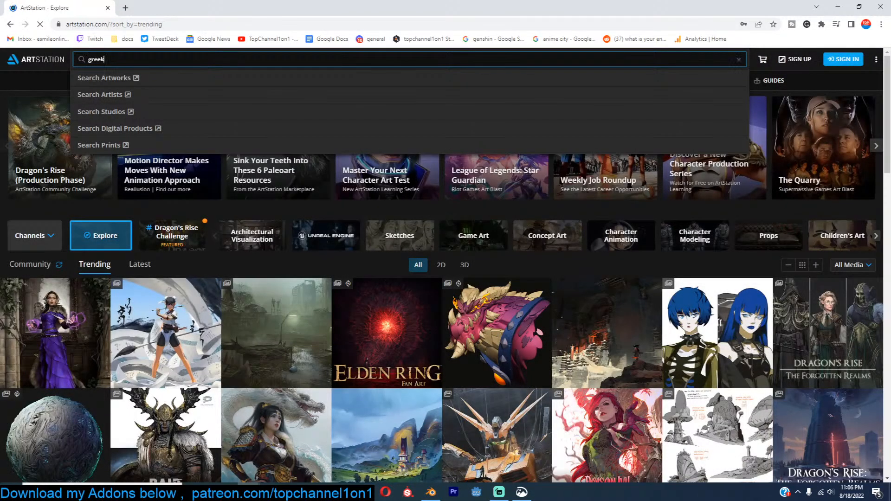
text( gods)
key(Return)
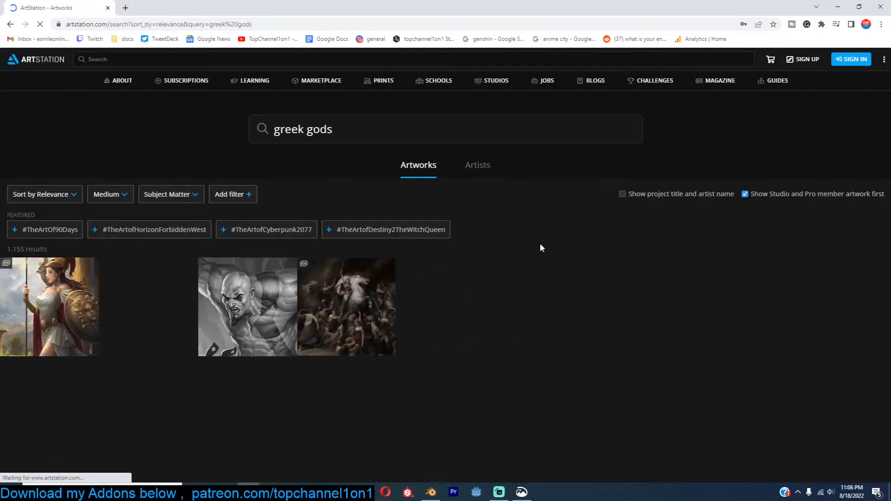
Step: Browse the greek gods artworks and open the painting of a hilltop temple complex, "The arrival of the gods"
scroll(543, 245, down, 3)
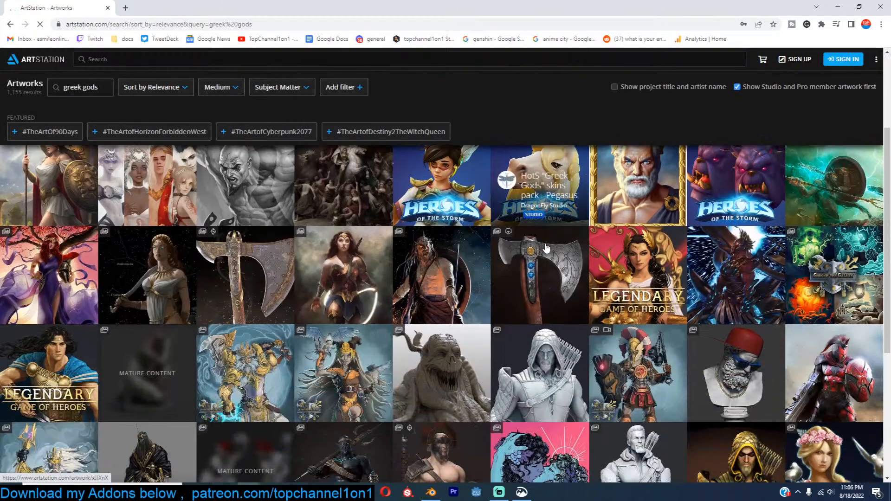
scroll(686, 242, down, 3)
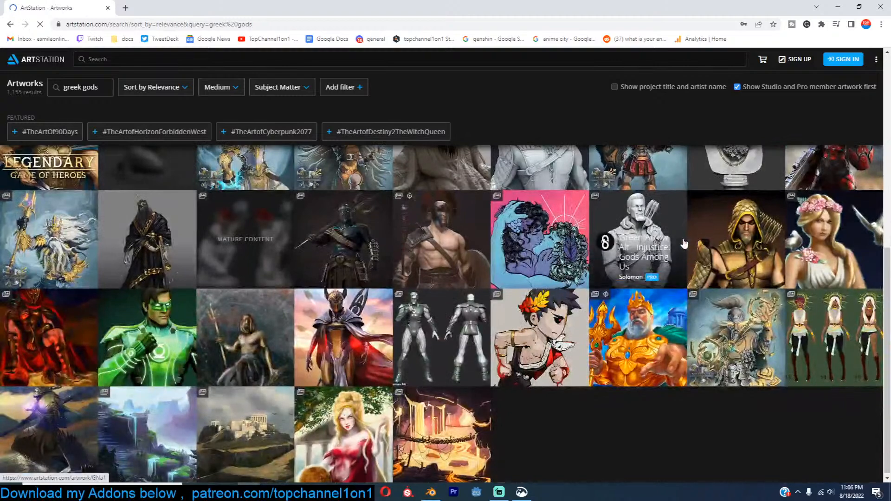
scroll(682, 241, down, 2)
scroll(682, 242, down, 5)
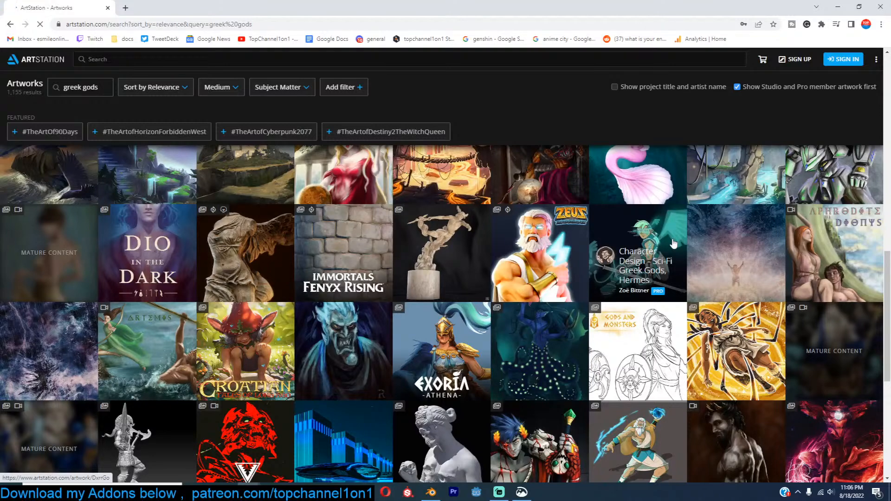
scroll(464, 260, down, 3)
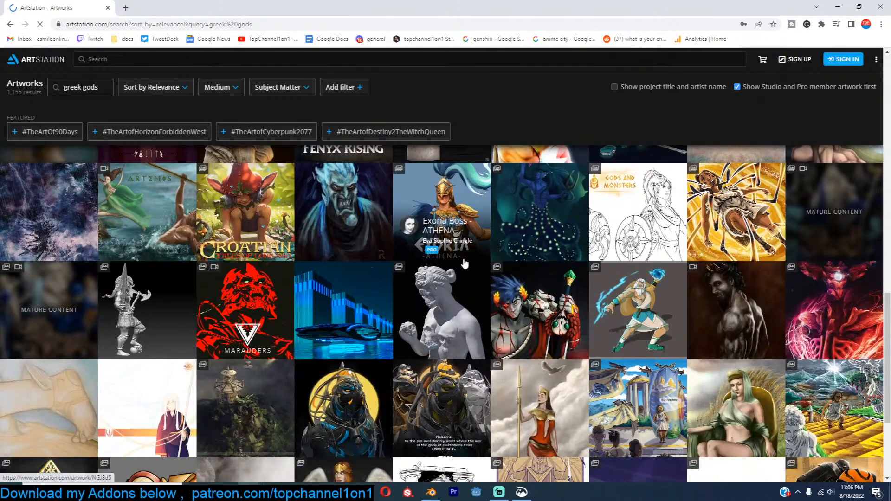
scroll(464, 264, up, 4)
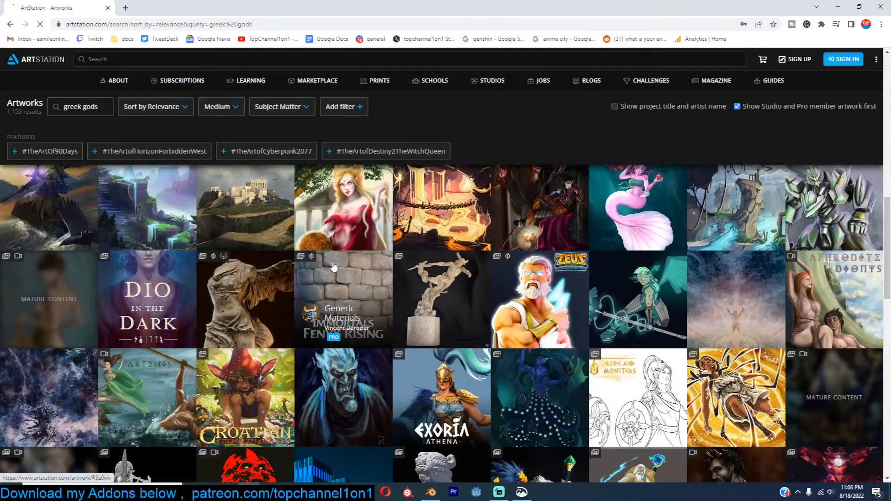
click(263, 201)
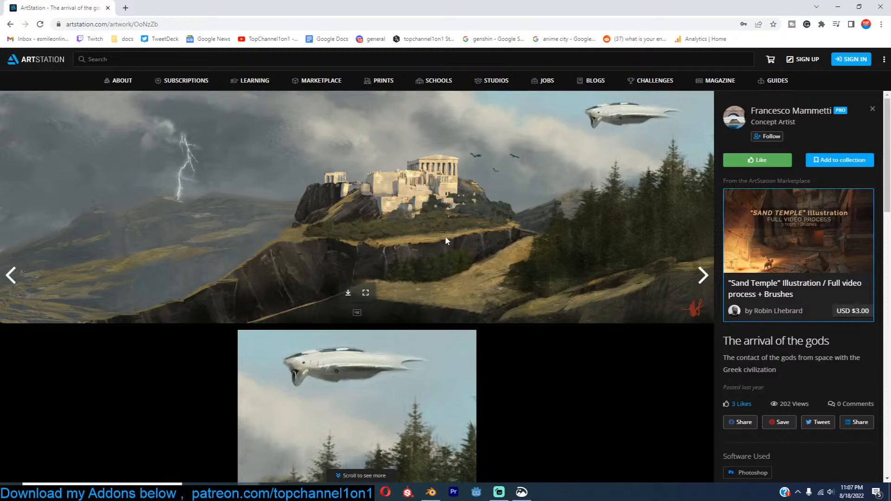
Step: Examine the full set of images in "The arrival of the gods" artwork
scroll(444, 240, down, 5)
scroll(444, 243, up, 5)
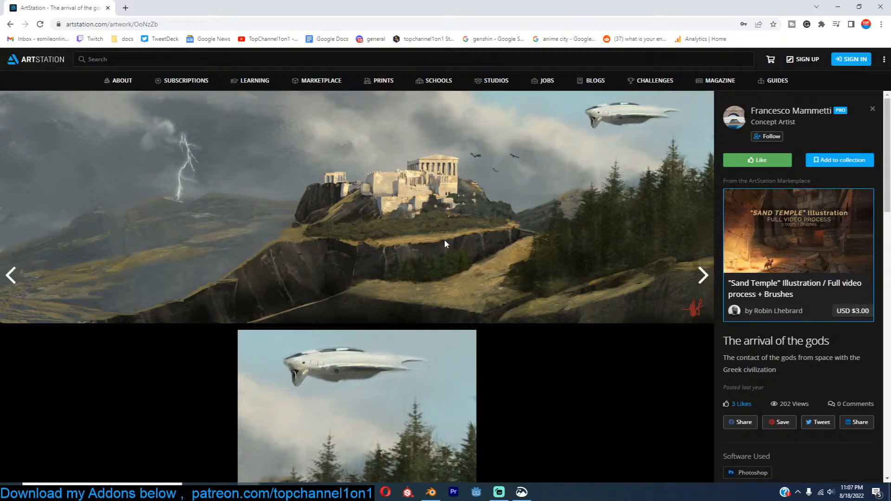
scroll(444, 240, down, 15)
scroll(444, 241, down, 5)
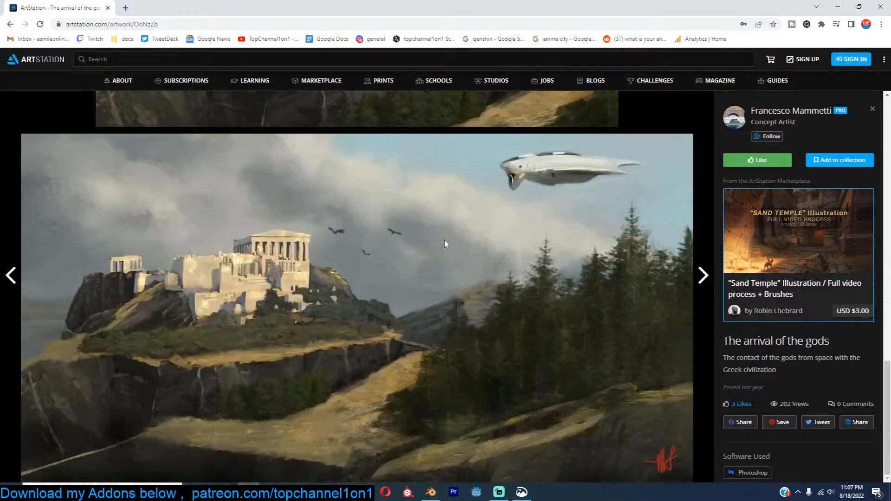
scroll(444, 241, up, 13)
scroll(444, 239, up, 4)
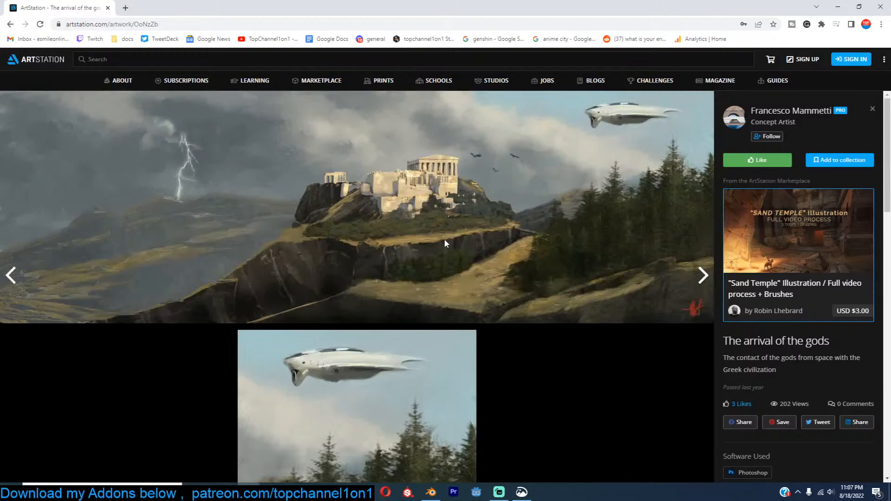
Step: Return to the greek gods results, look further through them and open the "Vanquished" artwork
click(12, 24)
scroll(433, 286, down, 3)
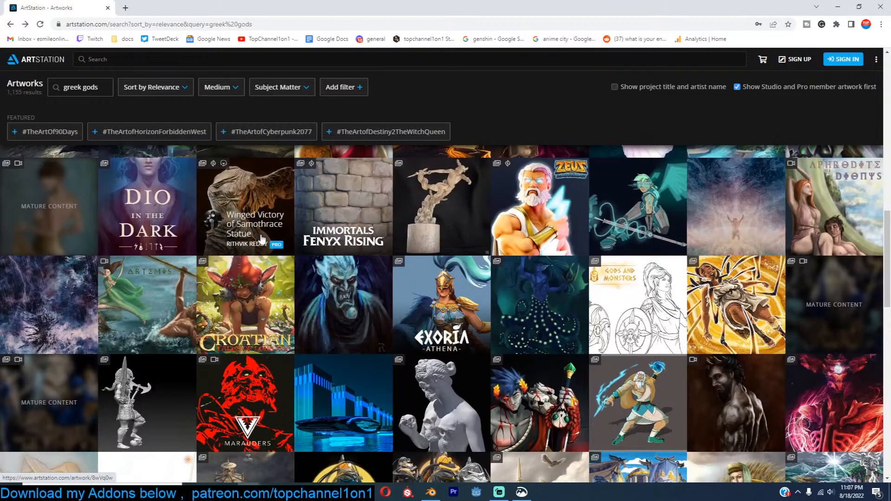
scroll(341, 331, down, 2)
scroll(341, 330, down, 3)
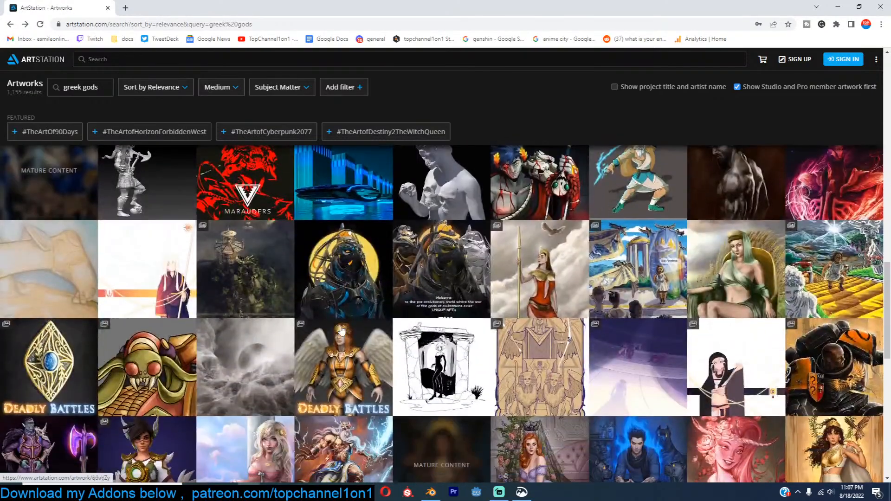
scroll(341, 330, down, 2)
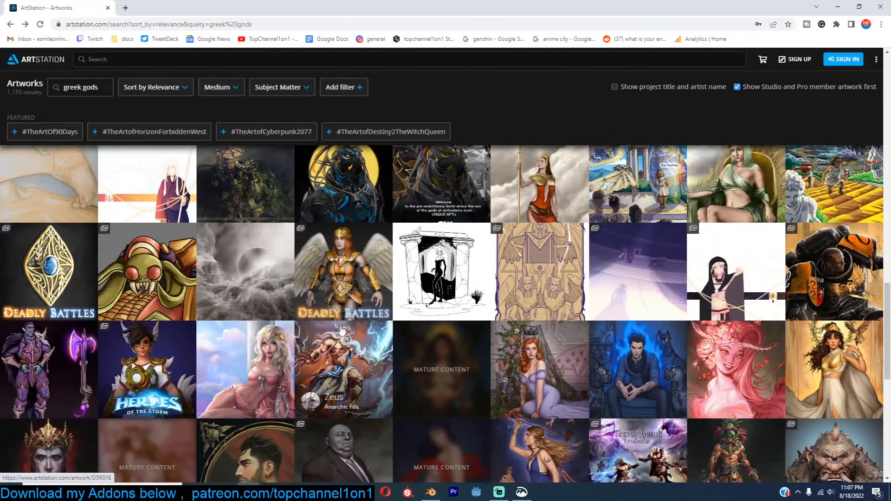
scroll(341, 330, down, 4)
scroll(341, 330, down, 3)
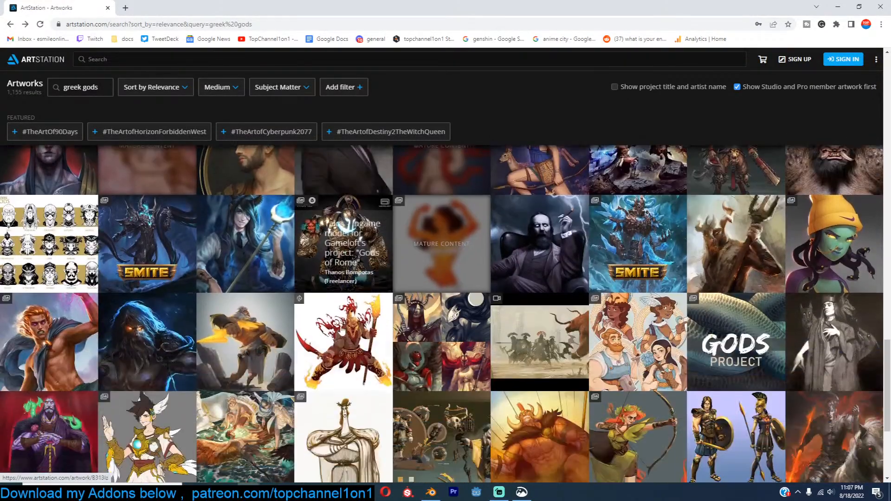
scroll(341, 330, down, 4)
scroll(341, 330, down, 2)
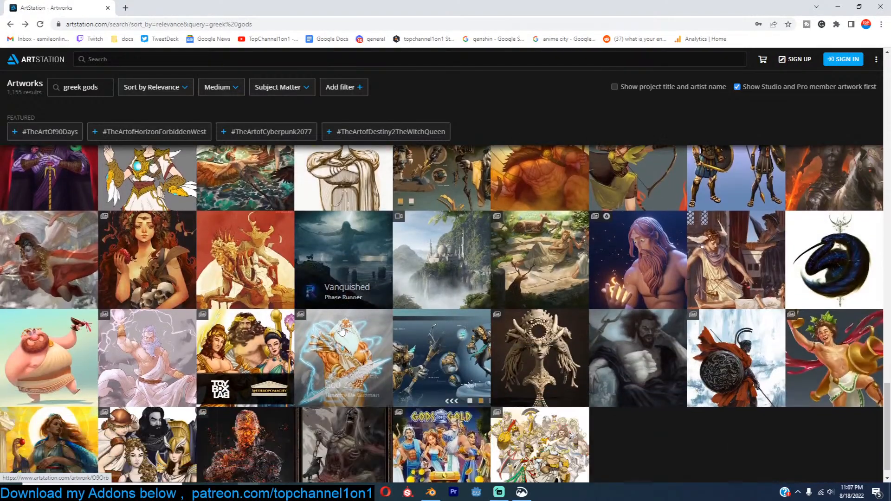
click(343, 258)
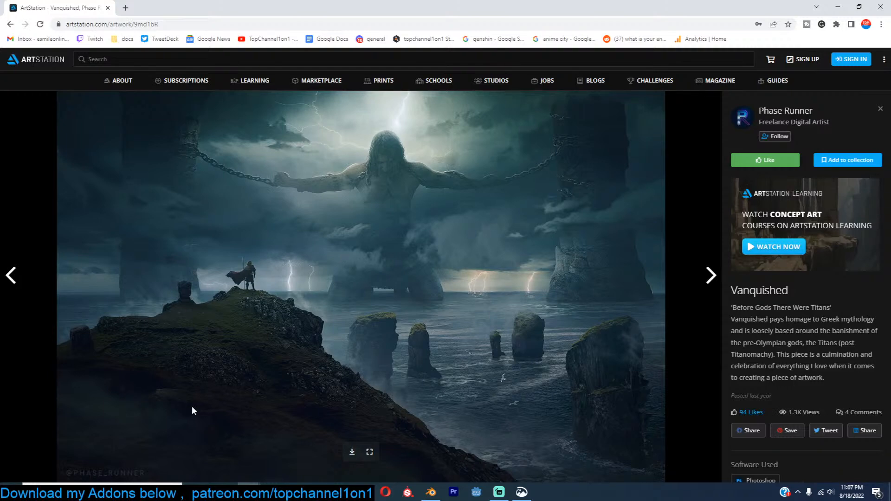
Step: Move the browser off the Blender window and load the Vanquished artwork into the image editor as the reference
drag(331, 2, 890, 27)
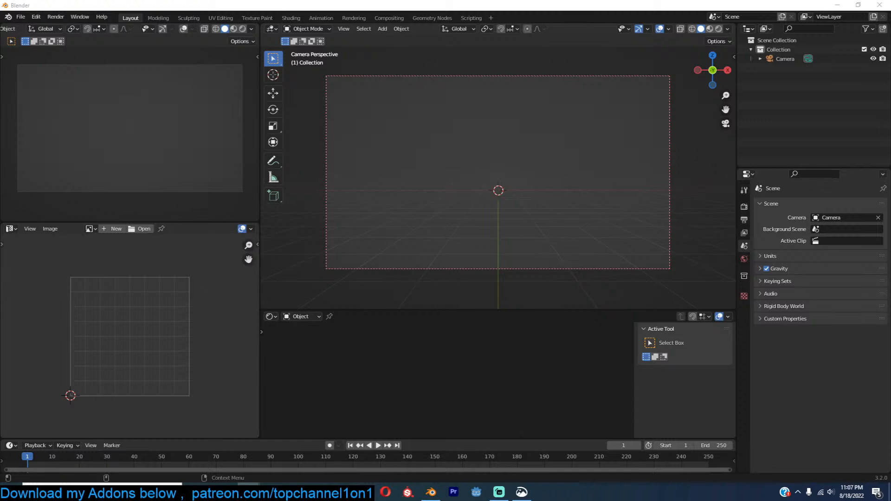
drag(890, 394, 135, 300)
scroll(167, 288, down, 4)
scroll(141, 313, down, 1)
scroll(141, 313, up, 1)
key(shift+a)
mouse_move(489, 65)
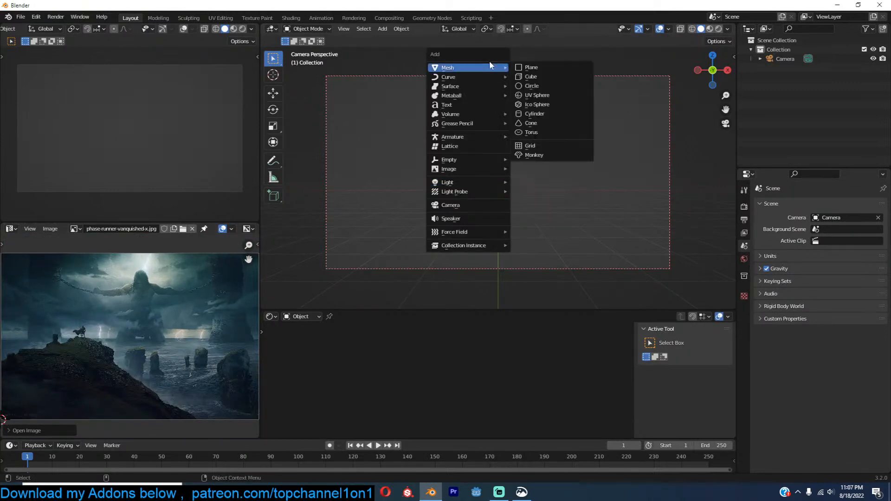
click(549, 66)
key(s)
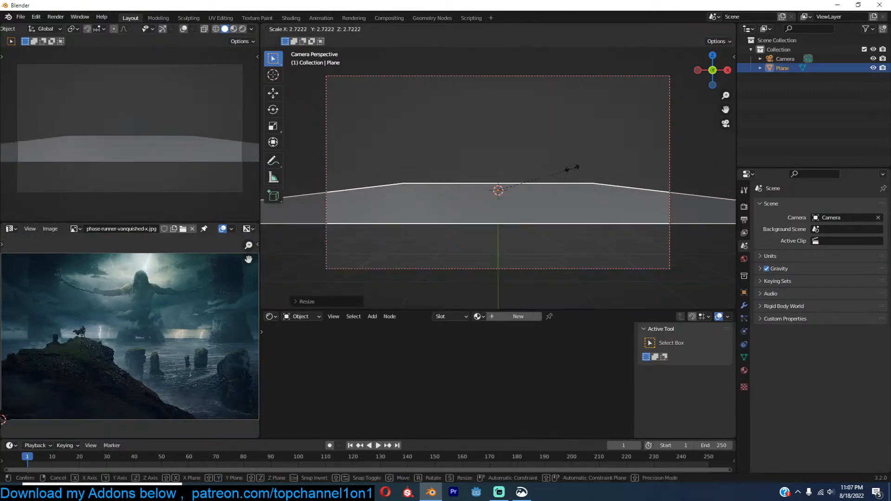
right_click(567, 167)
key(x)
click(567, 167)
Step: Search all objects and collections in the asset library for "water" and choose the yellow-green leafy asset
key(n)
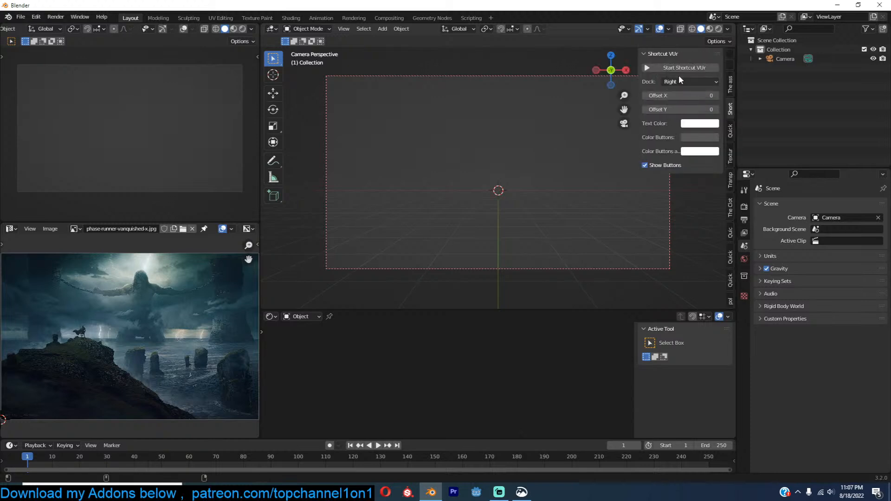
click(730, 85)
click(646, 120)
click(663, 132)
text(water)
click(702, 135)
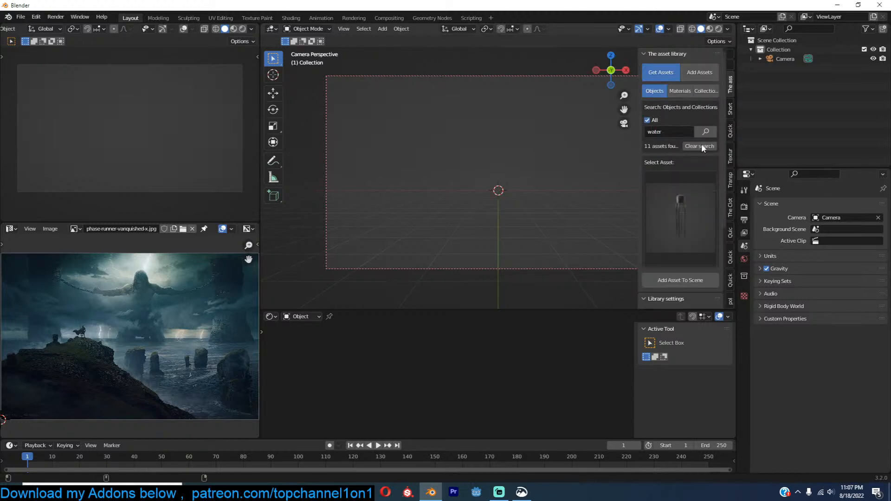
click(697, 177)
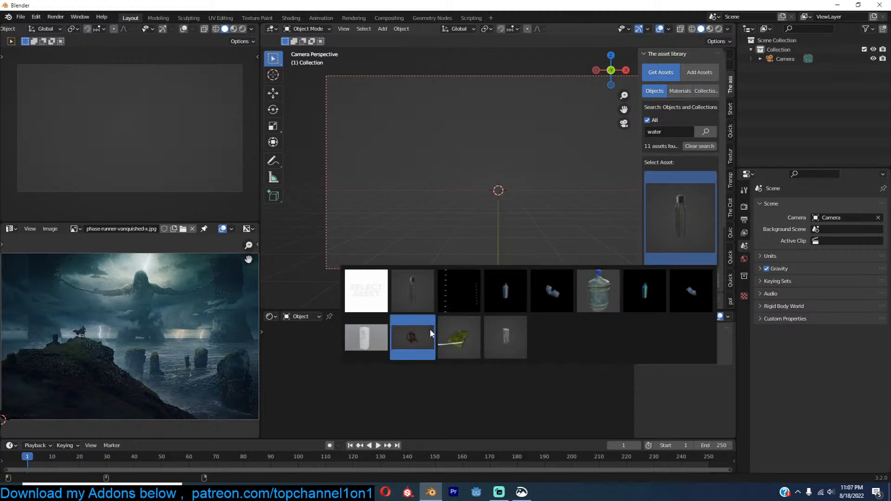
click(453, 338)
Step: Add a plane and scale it up until it fills the lower part of the camera view
key(shift+a)
click(520, 188)
key(s)
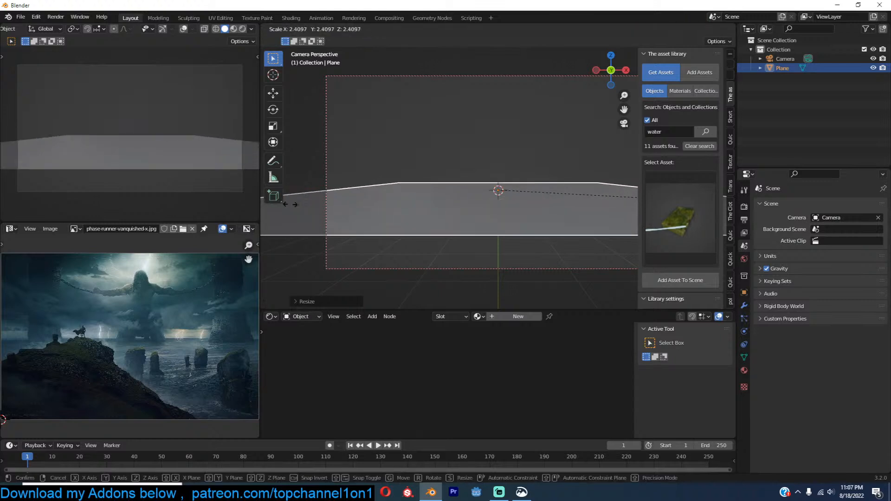
click(397, 190)
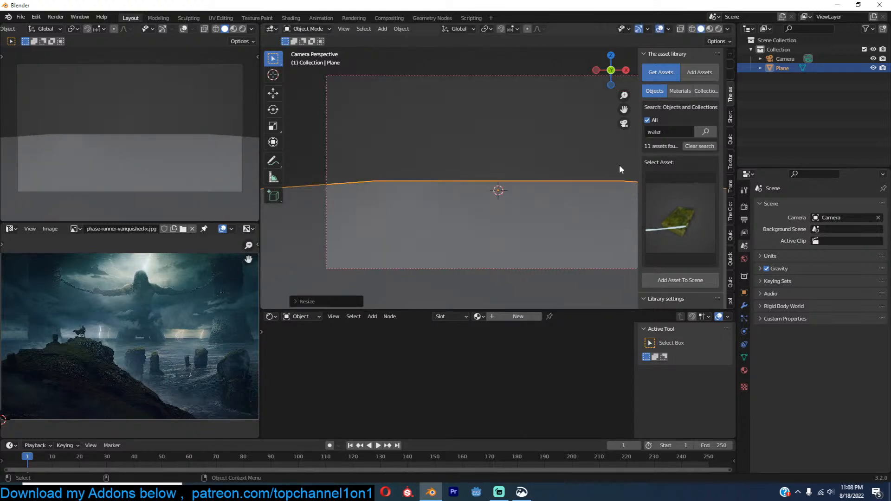
Step: Search the asset library for "rock", add the layered cliff rock to the scene and move it to the camera frame's left side
click(673, 131)
key(Return)
click(651, 207)
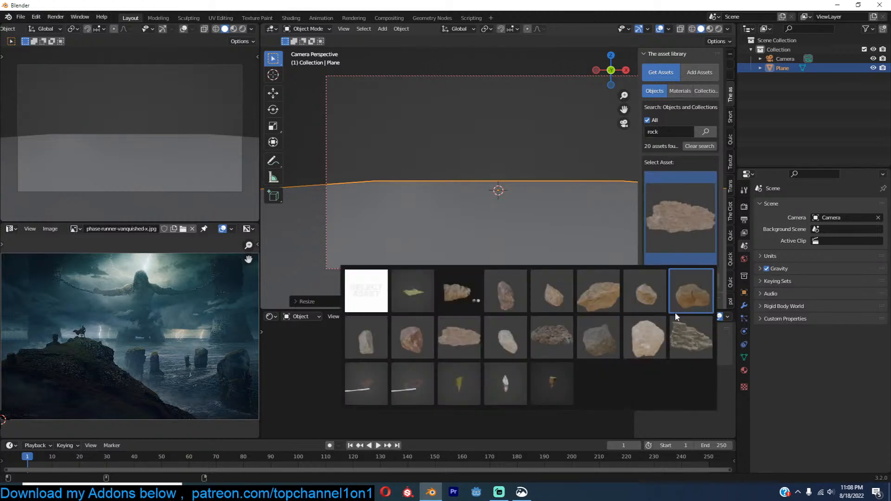
click(686, 330)
shift+right_click(429, 252)
click(681, 279)
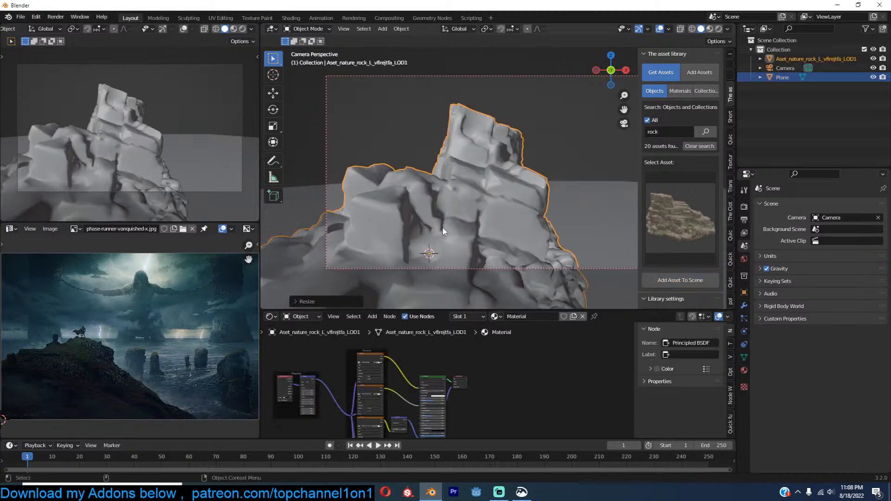
key(g)
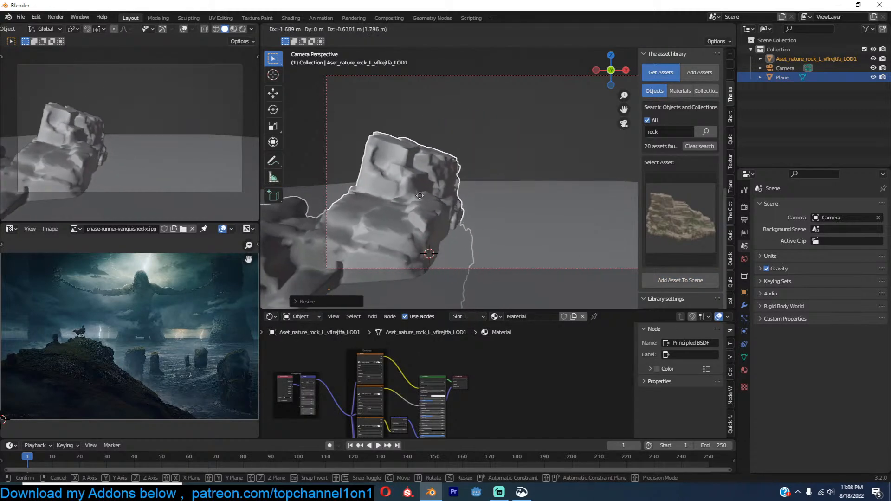
click(429, 184)
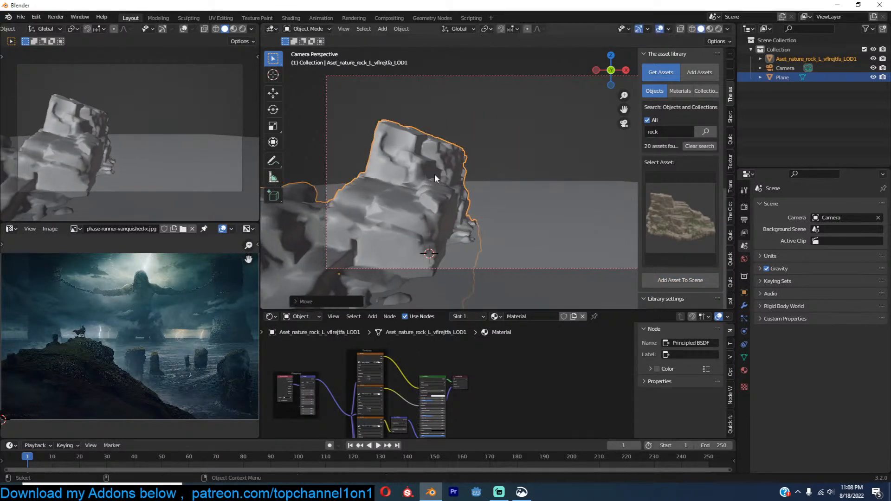
Step: Search the asset library for "man" and add the roman soldier at the 3D cursor on top of the rock
scroll(139, 360, up, 4)
middle_drag(139, 360, 185, 366)
scroll(185, 365, down, 5)
shift+right_click(410, 130)
text(man)
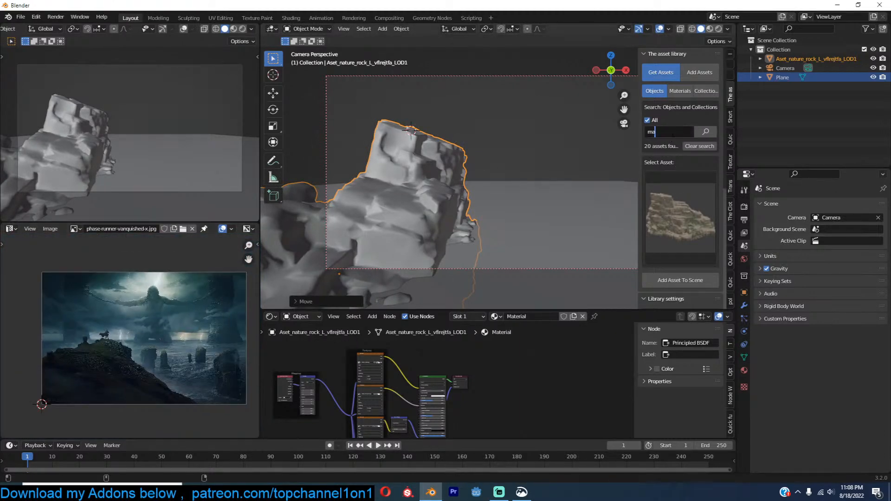
key(Return)
click(683, 218)
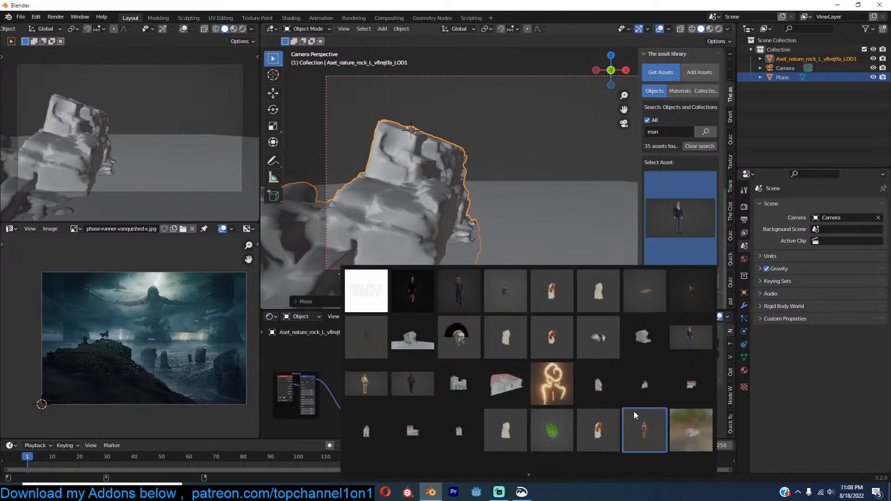
click(635, 430)
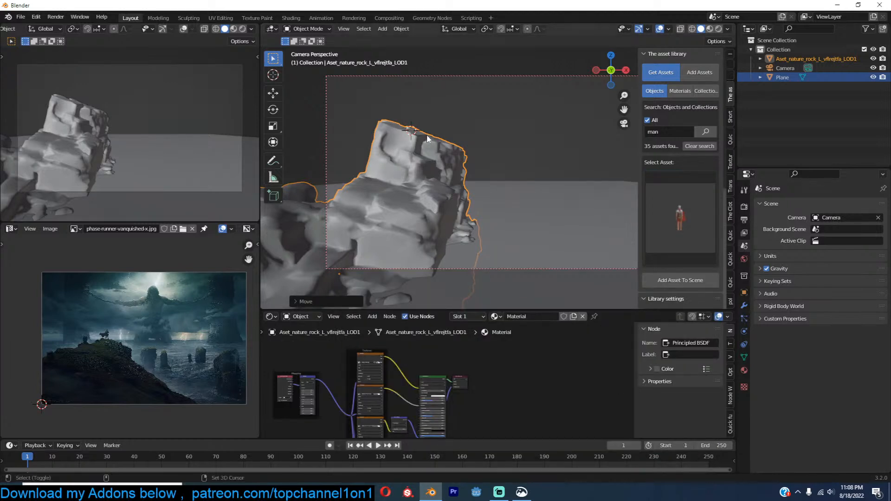
shift+right_click(412, 129)
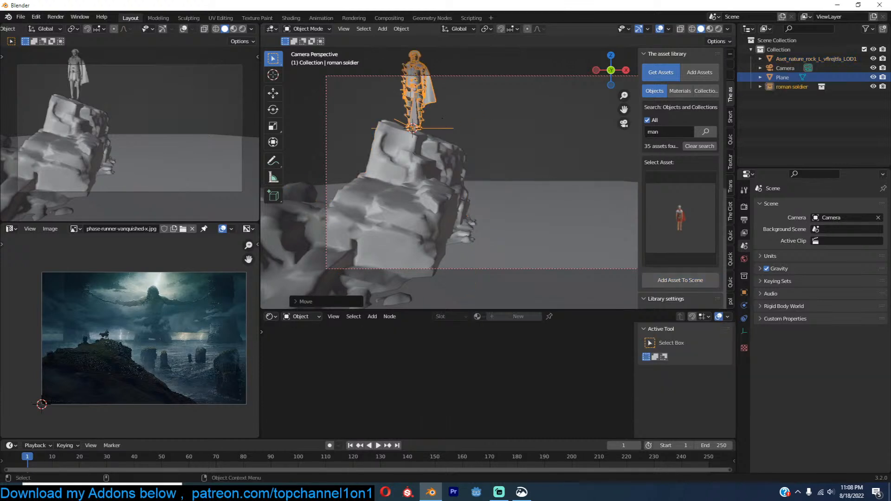
Step: Scale down the roman soldier, rotate it 180° about Z and move it onto the rock's upper right ledge
text(rz180)
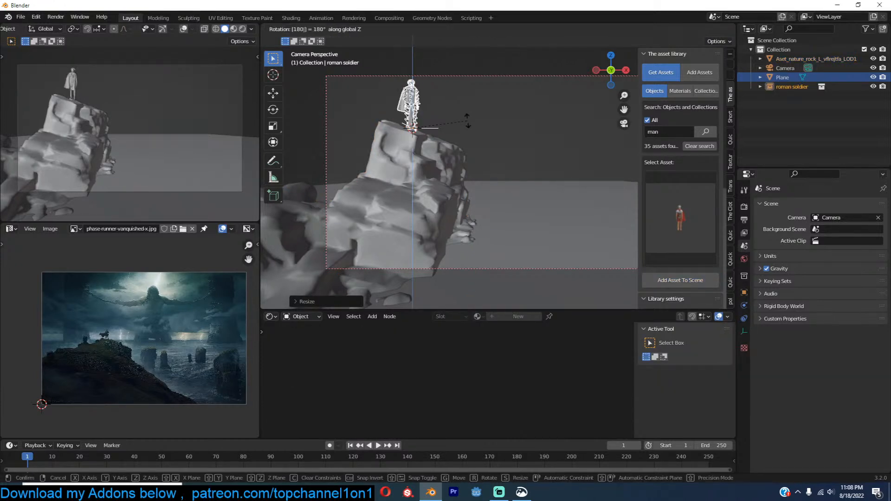
key(Return)
scroll(474, 118, up, 2)
key(g)
click(461, 150)
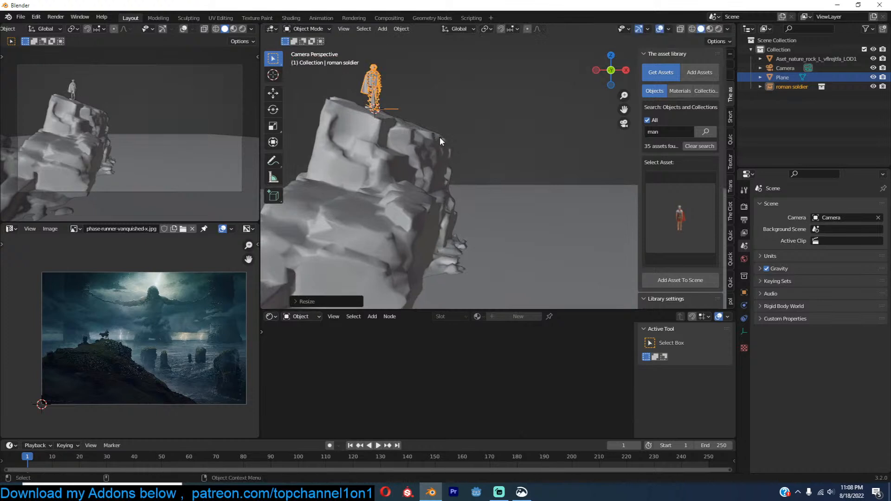
scroll(506, 161, down, 2)
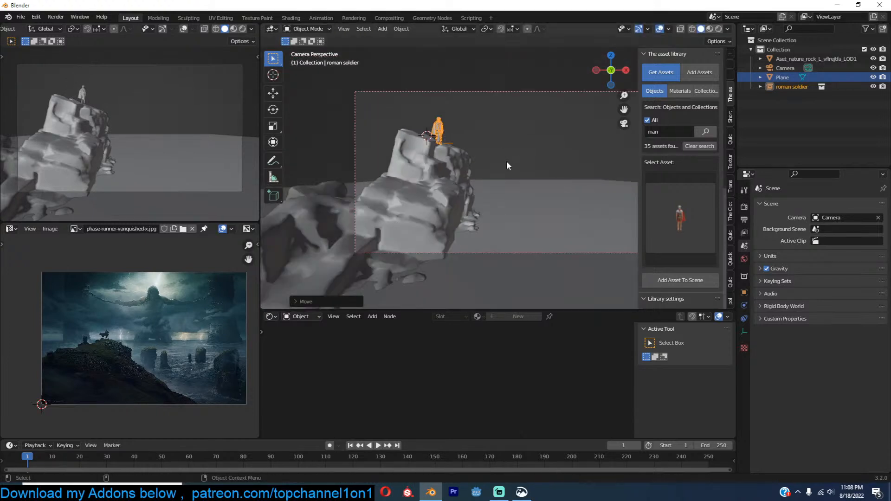
Step: Show the camera preview with rendered shading and set the render engine to Cycles with GPU Compute as the device
click(242, 29)
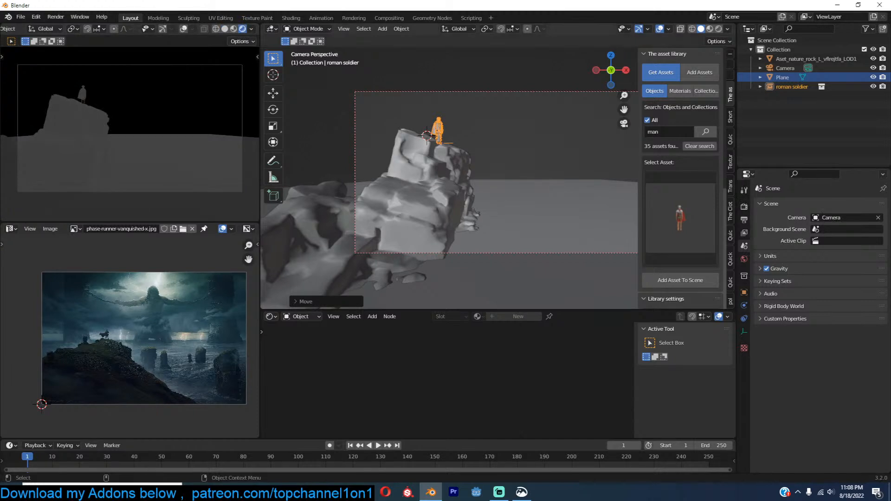
click(835, 217)
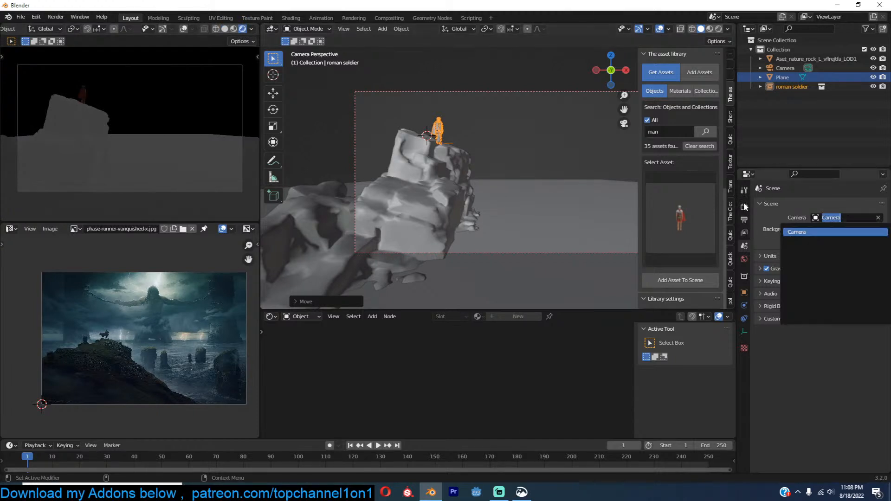
click(744, 207)
click(826, 204)
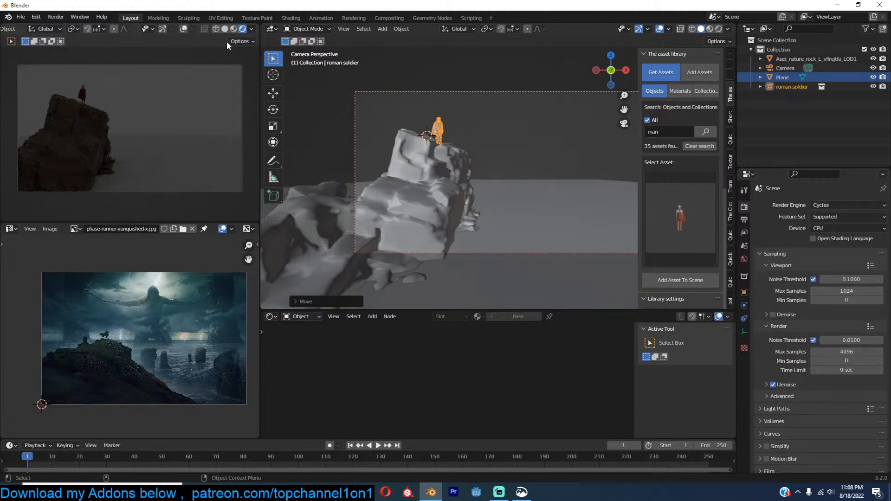
click(251, 28)
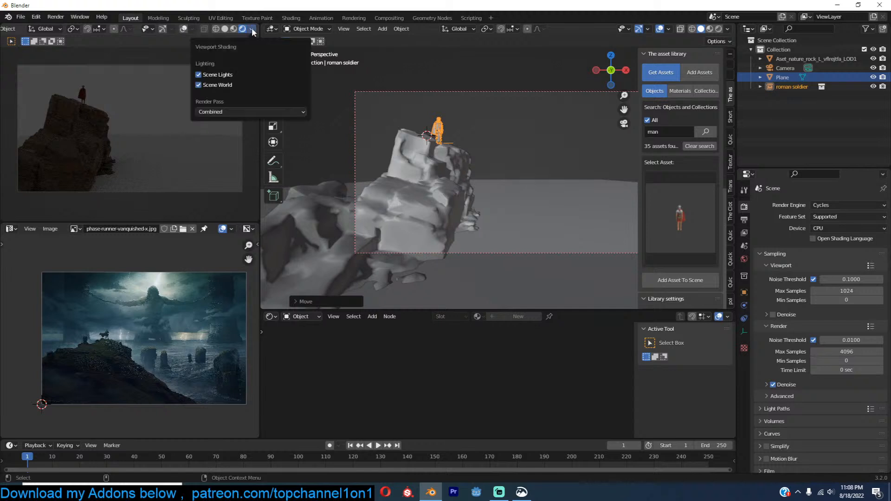
click(829, 229)
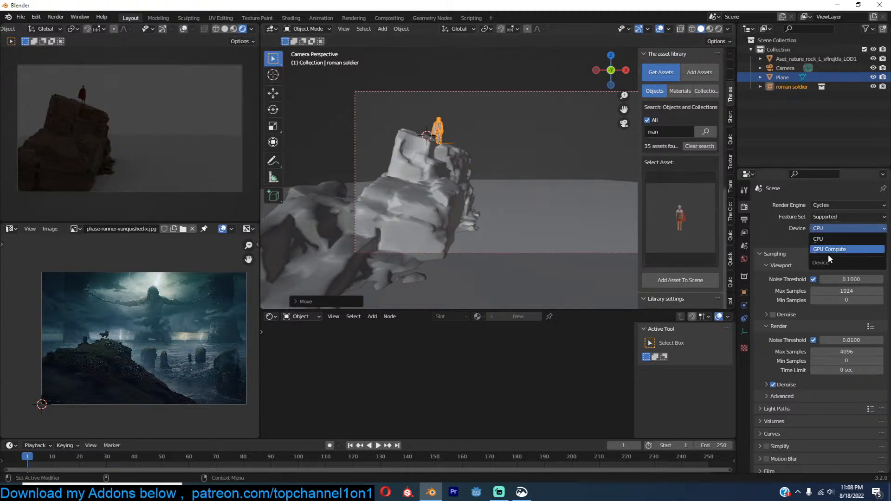
click(830, 249)
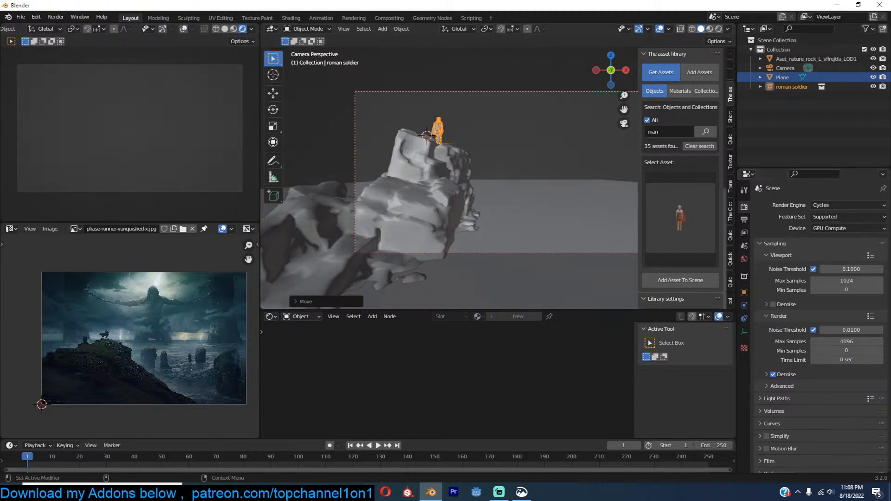
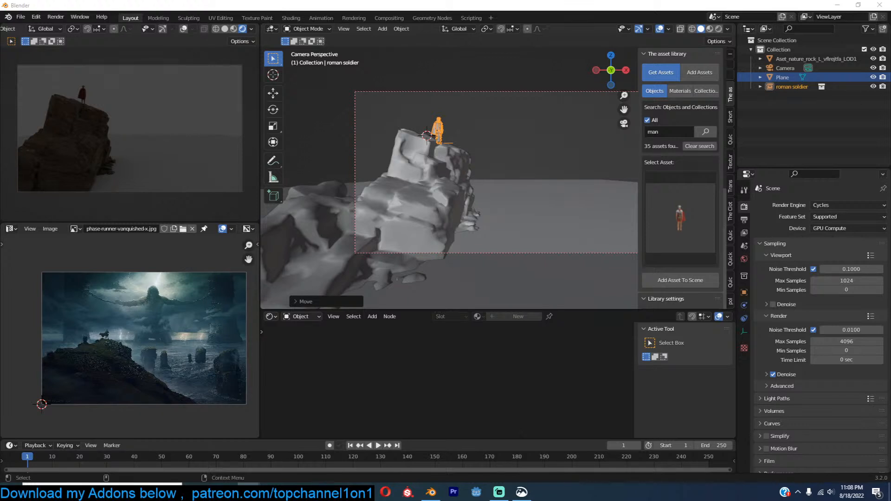
Step: Scale the ground plane up further so its far edge stretches across the horizon
shift+middle_drag(555, 175, 546, 185)
click(552, 209)
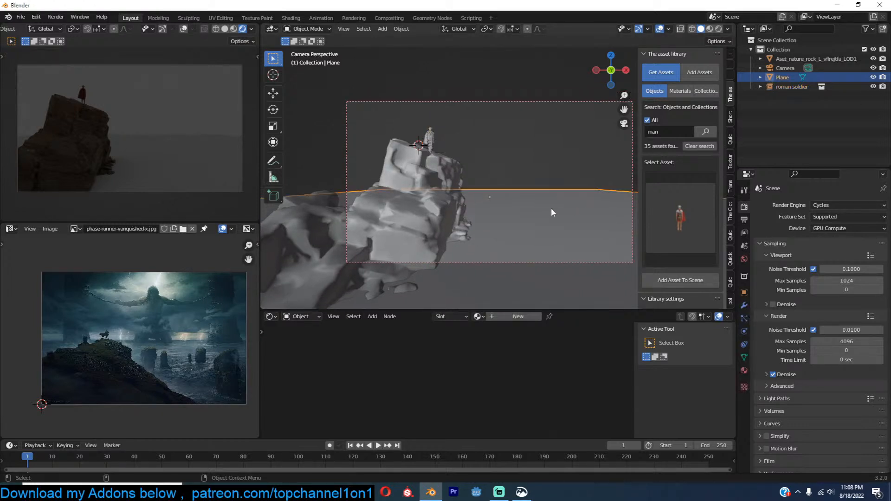
key(s)
click(588, 203)
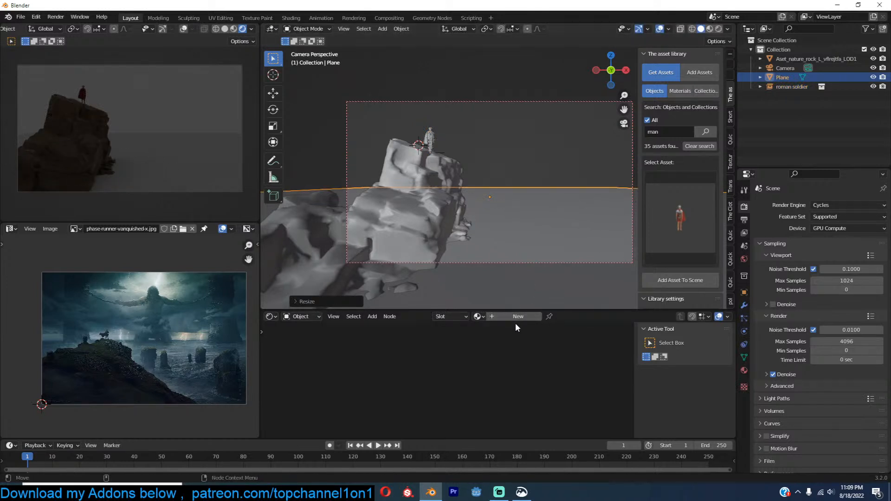
Step: Give the plane a new material with a roughness of 0 and a dark blue base color
click(518, 316)
scroll(518, 369, up, 6)
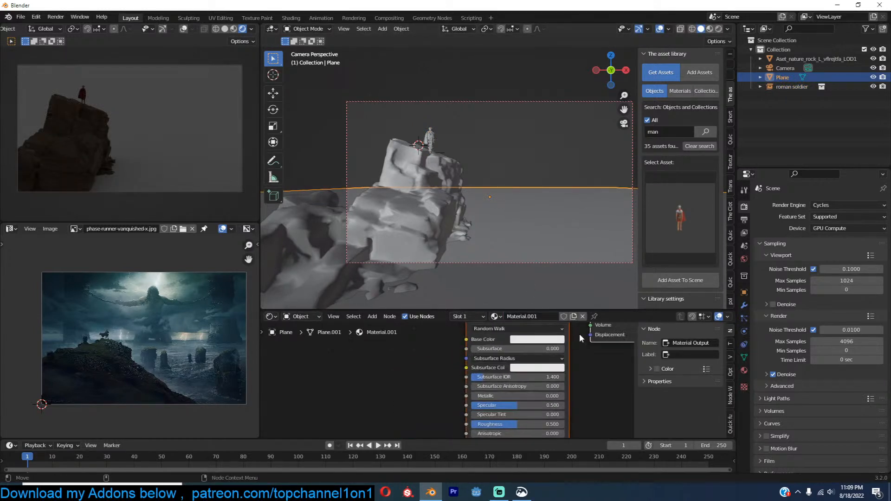
middle_drag(534, 395, 535, 390)
drag(520, 419, 472, 419)
click(541, 334)
mouse_move(548, 246)
mouse_down()
mouse_move(543, 254)
mouse_move(572, 222)
mouse_move(557, 214)
mouse_up()
drag(585, 244, 585, 253)
Step: Use a Sky Texture as the world background color
scroll(472, 152, down, 2)
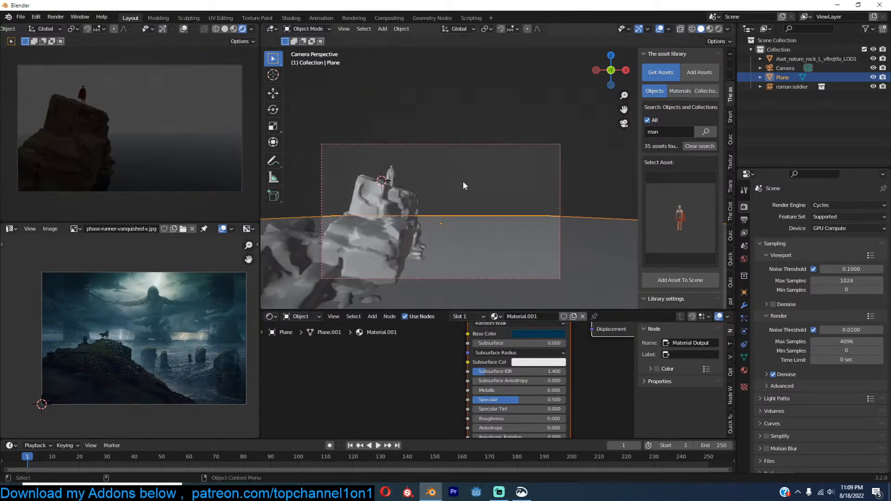
click(744, 259)
click(811, 263)
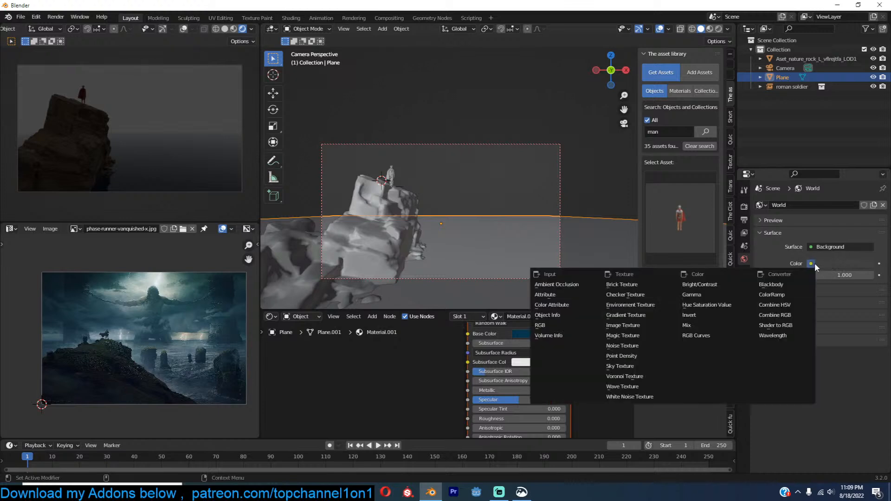
click(633, 363)
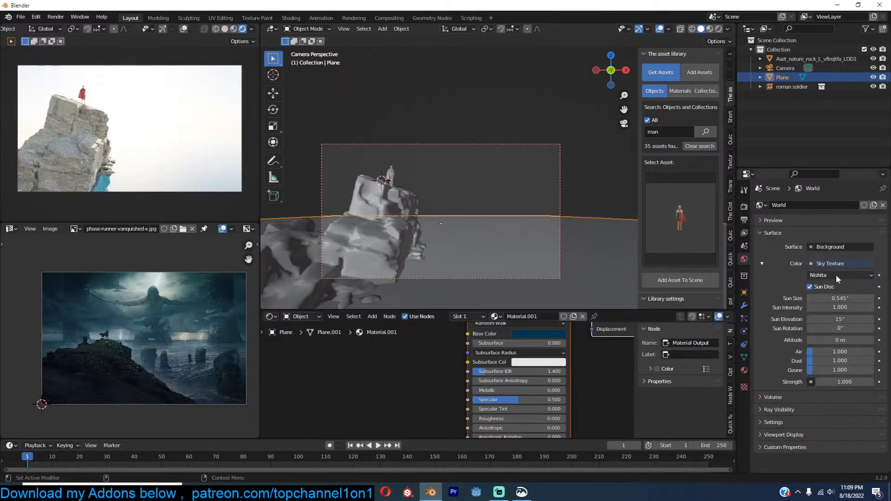
Step: Try a sun intensity of 0.1 for the sky and restore it to 1
click(840, 307)
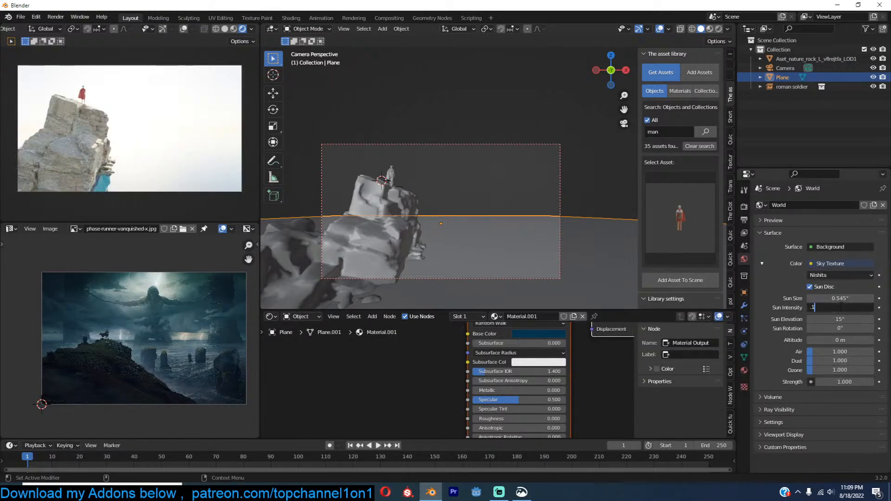
text(.1)
key(Return)
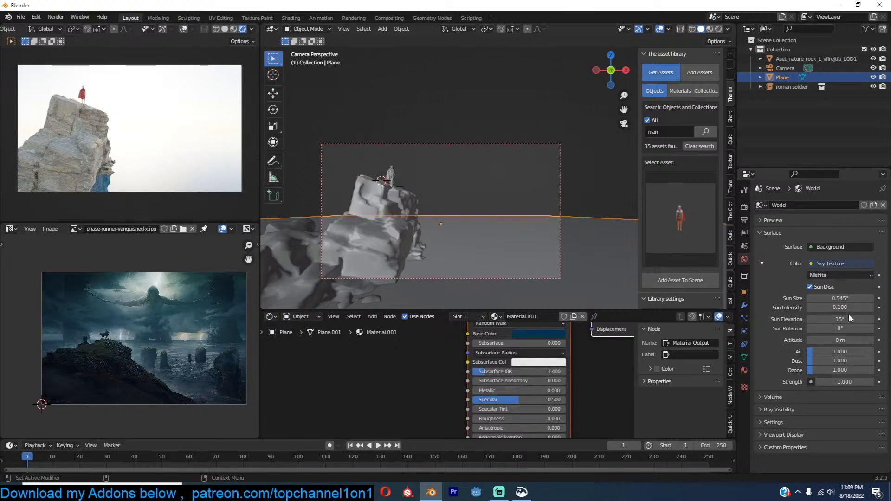
click(841, 307)
text(1)
key(Return)
Step: Set the sky's sun elevation to -7.2°, air to 0.796, dust to 3.381 and ozone to 2.020
drag(839, 319, 812, 319)
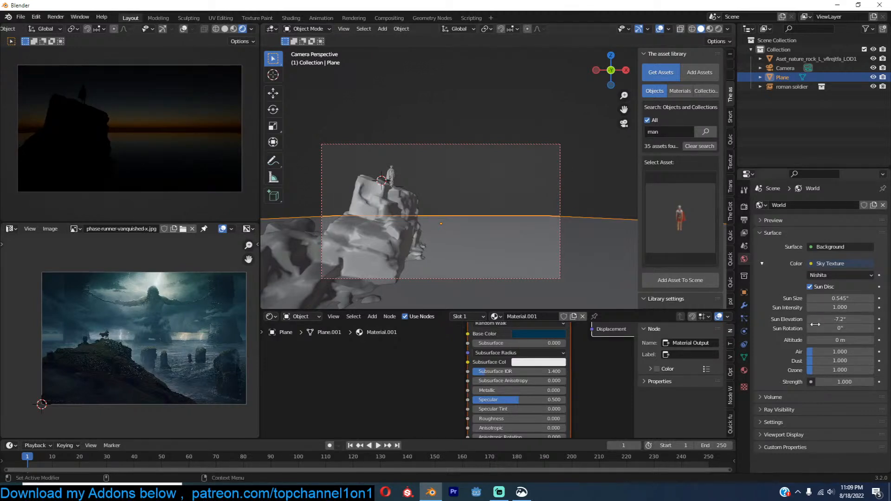
drag(813, 370, 814, 351)
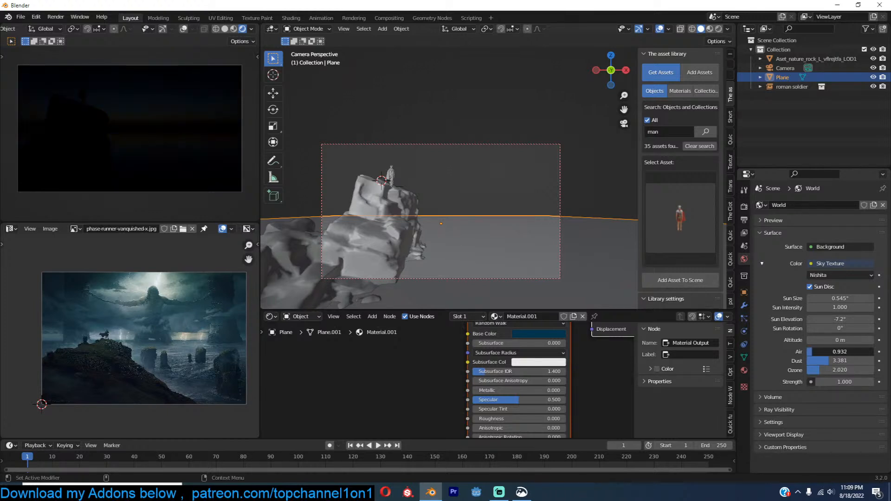
Step: Add an area light and move it up and to the right of the soldier on the rock
scroll(480, 167, up, 1)
key(shift+a)
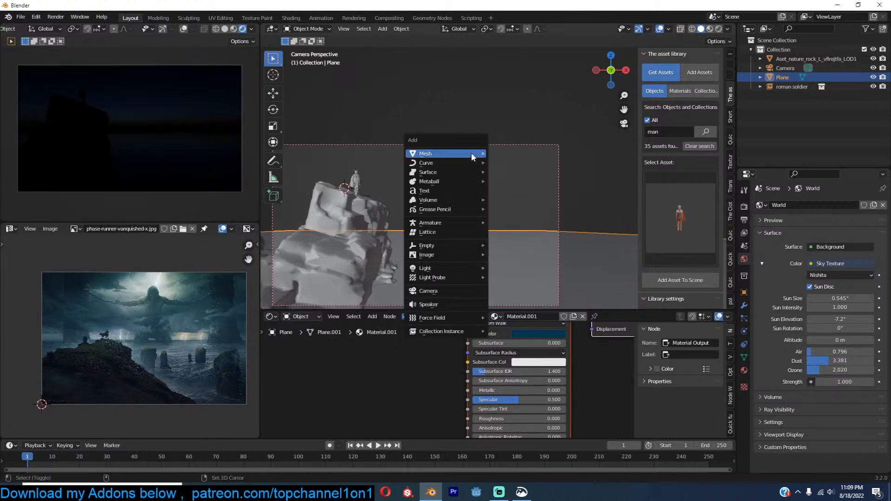
mouse_move(438, 268)
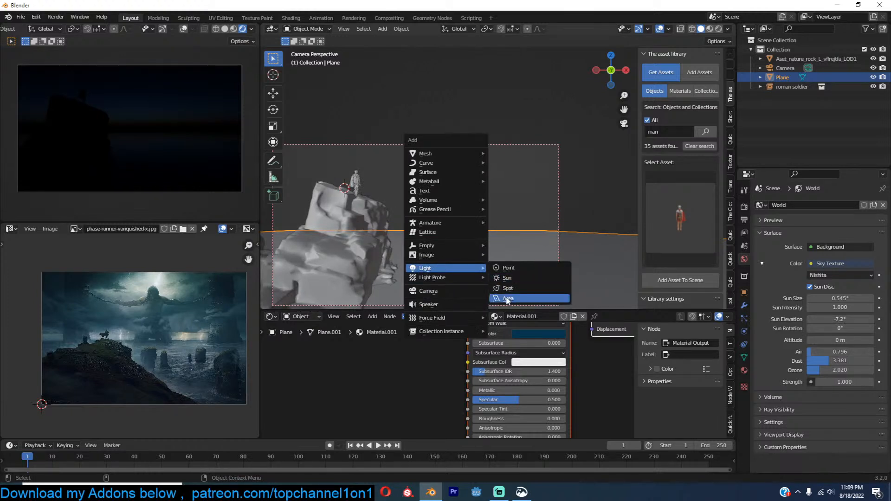
click(507, 299)
key(g)
click(530, 153)
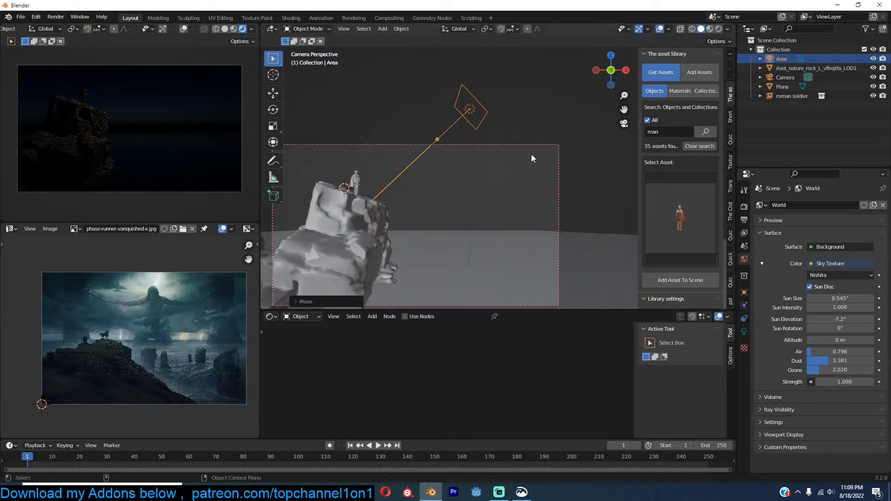
Step: Give the area light a pale blue color and set its beam spread to 10°
click(744, 332)
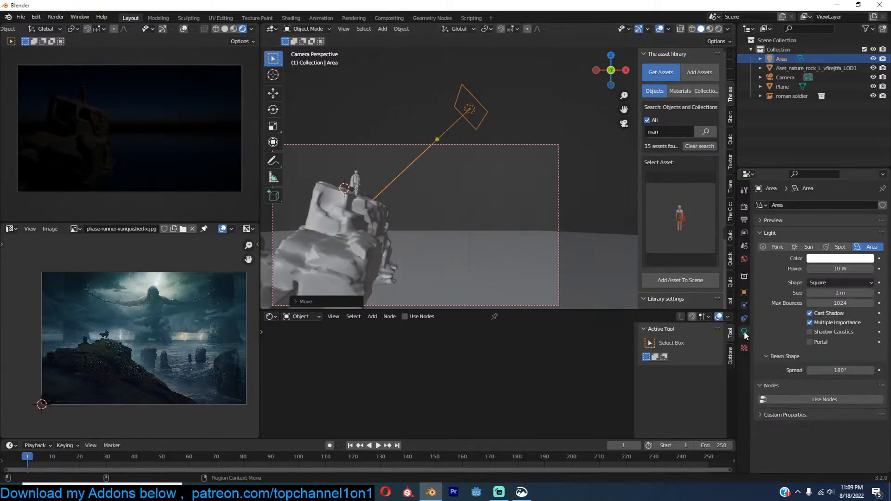
click(843, 259)
click(840, 158)
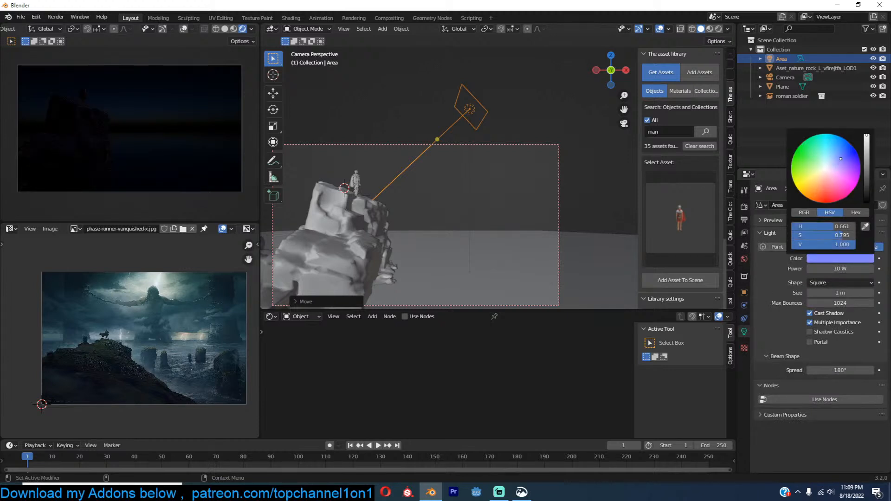
click(829, 159)
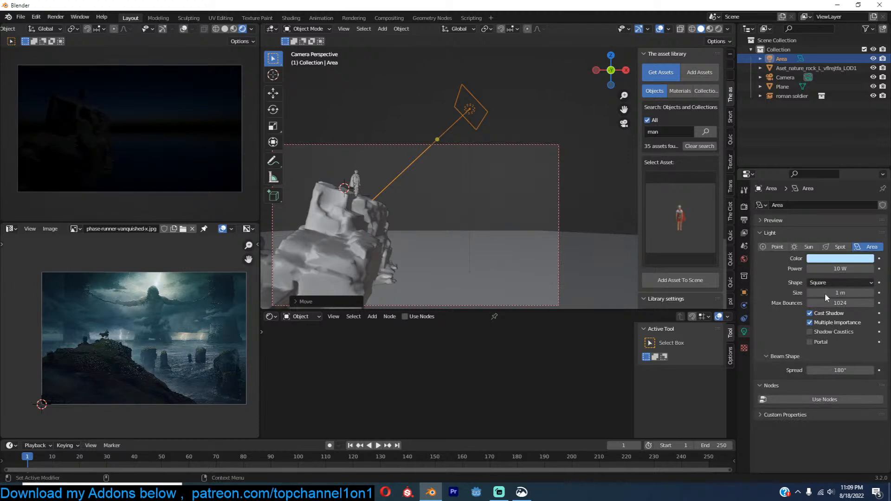
click(826, 371)
text(10)
key(Return)
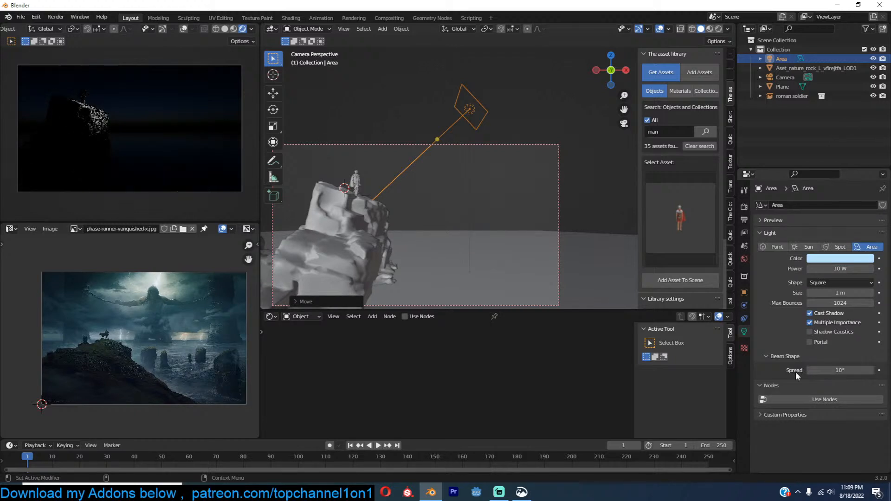
Step: Try a beam spread of 50° on the area light, and widen it to 100°
click(835, 370)
text(50)
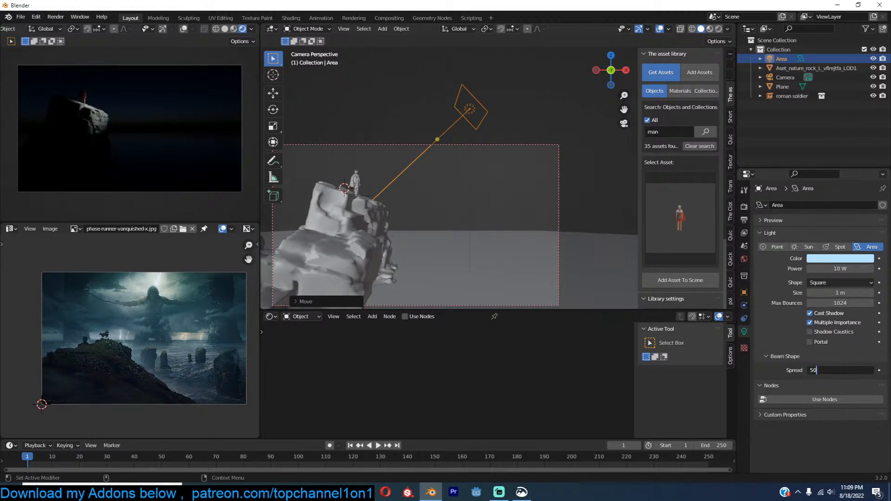
key(Return)
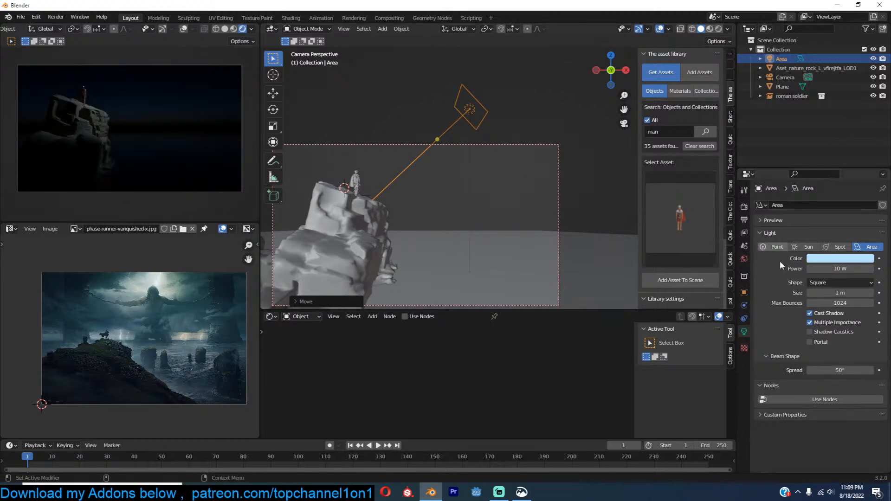
click(854, 371)
text(10)
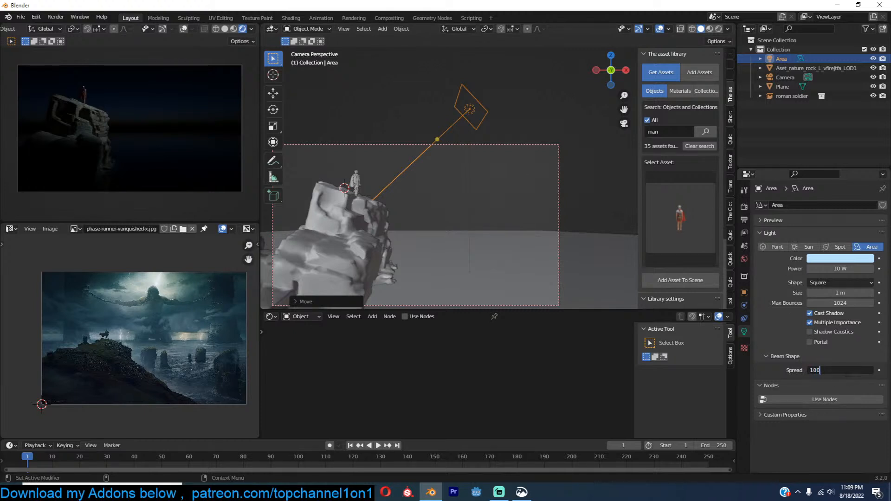
text(0)
key(Return)
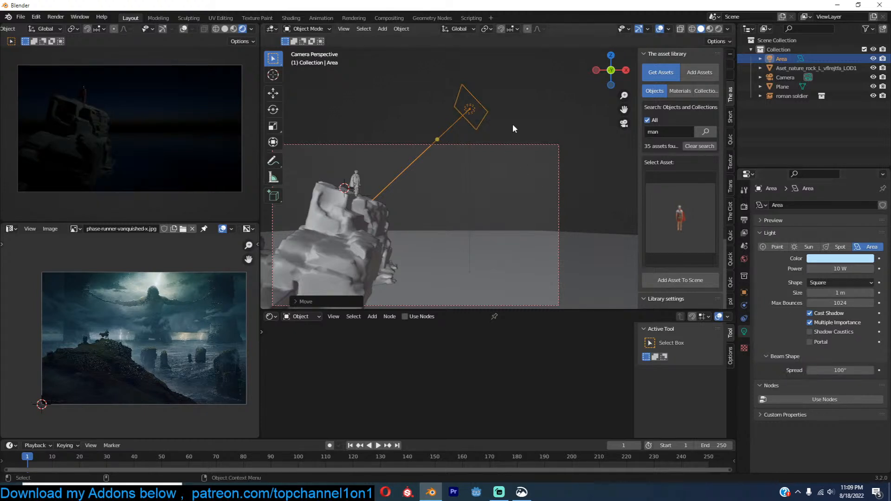
Step: Rotate the area light about 31° in the camera view so its beam passes above the soldier on the rock
key(r)
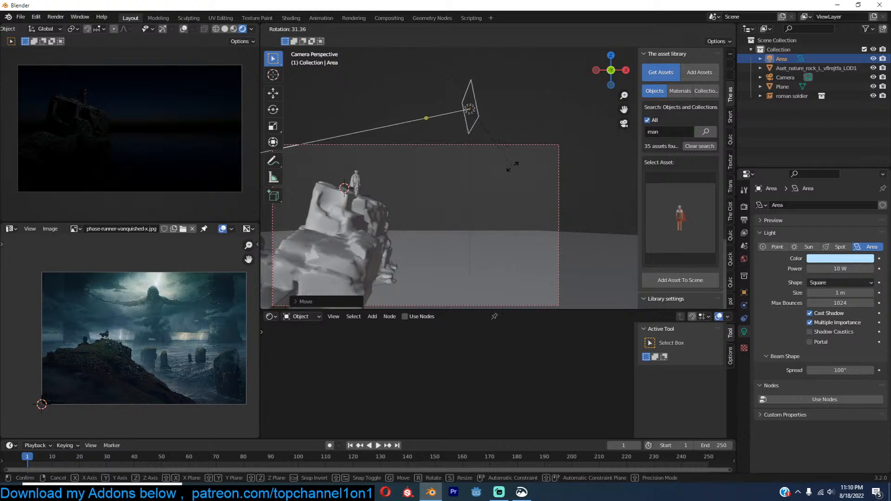
click(524, 147)
scroll(501, 164, up, 2)
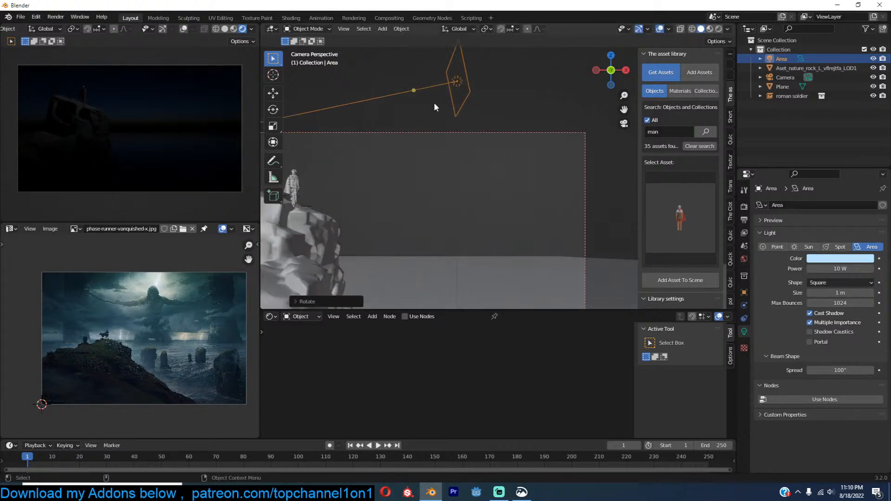
scroll(126, 312, up, 3)
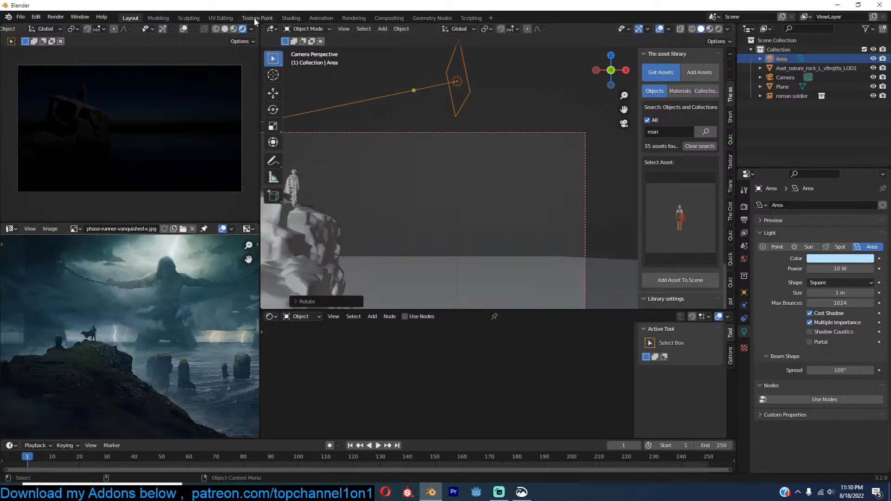
Step: Search the asset library for "man" and add the man black figure at the 3D cursor on the far ground plane
text(man)
key(Return)
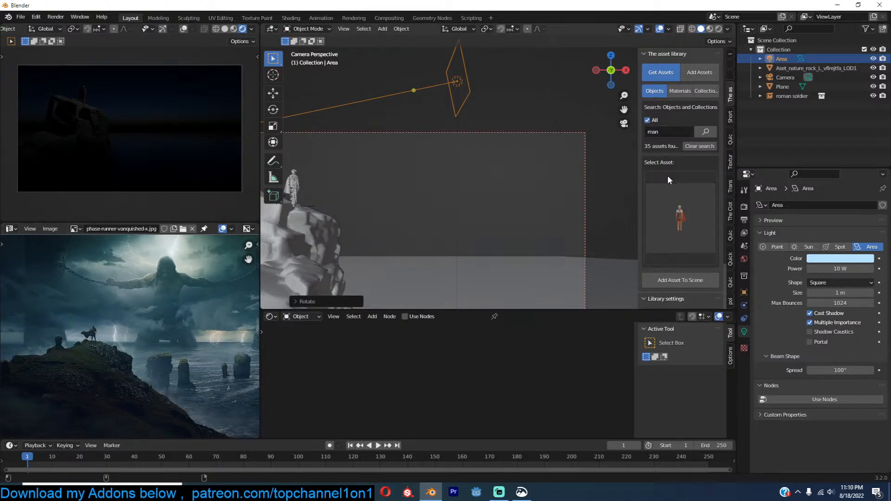
click(666, 173)
scroll(551, 415, down, 2)
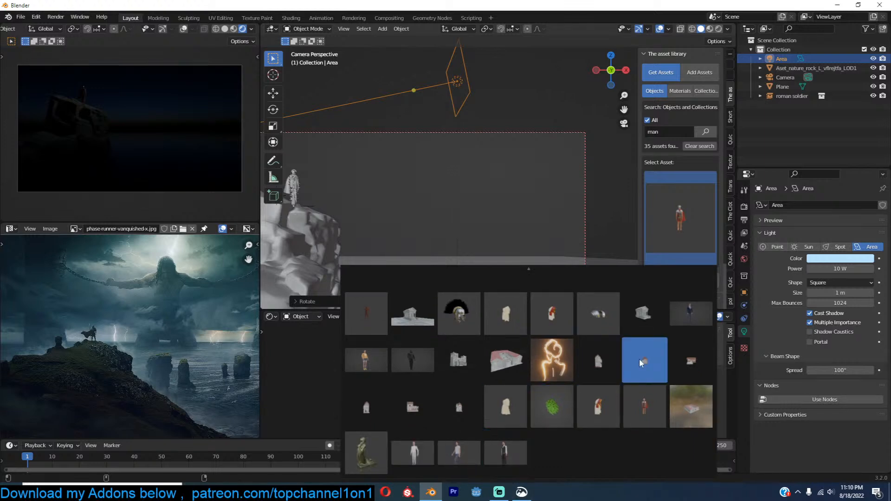
scroll(514, 283, up, 2)
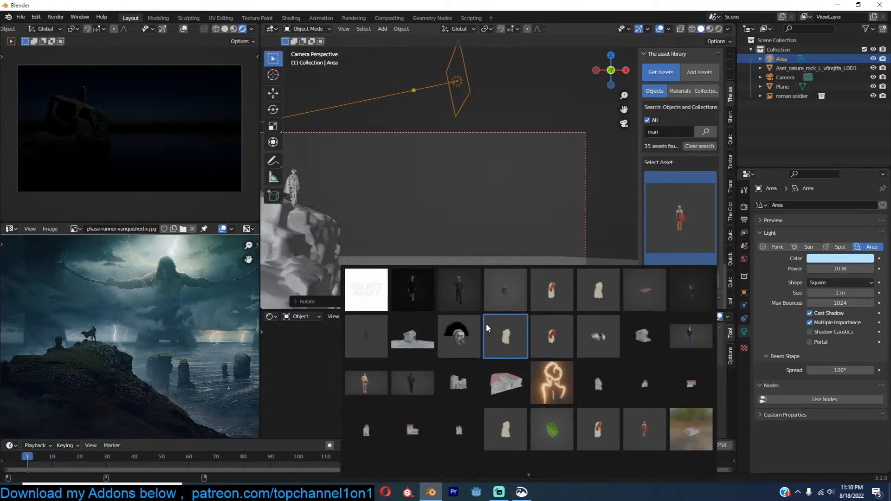
click(369, 330)
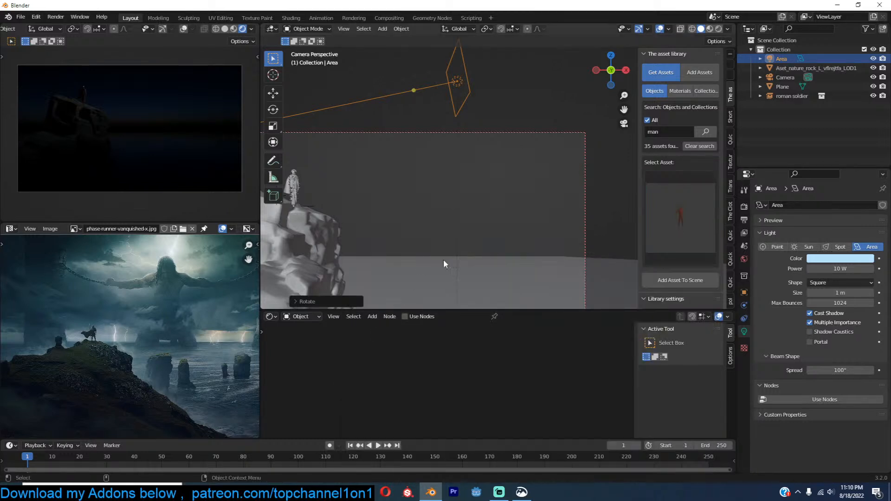
scroll(239, 29, right, 2)
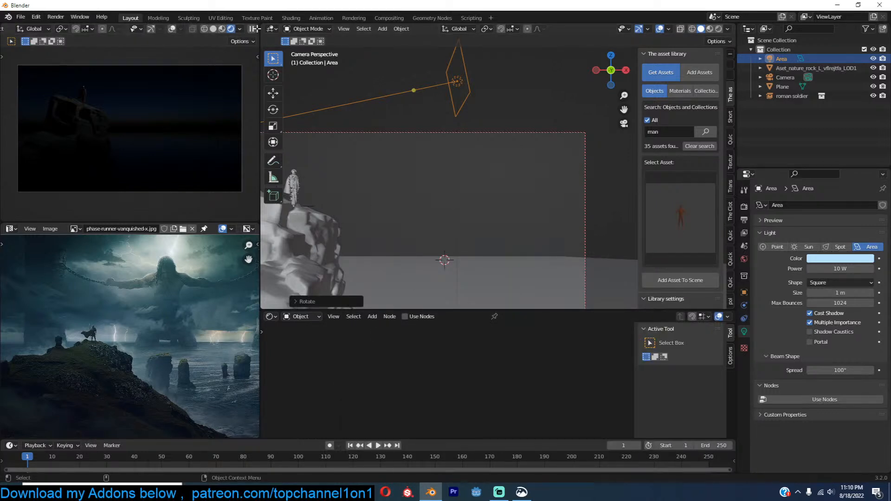
click(679, 280)
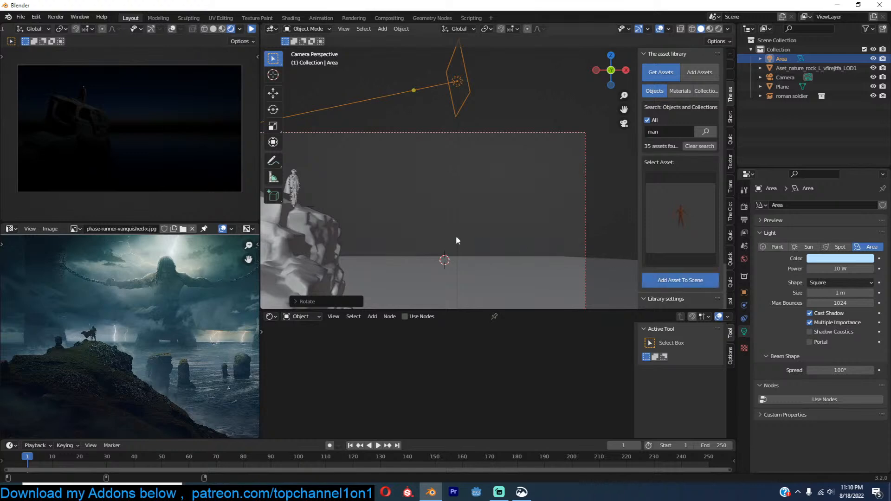
Step: Scale up the man black figure and lower it beside the rock in front view
key(s)
click(461, 201)
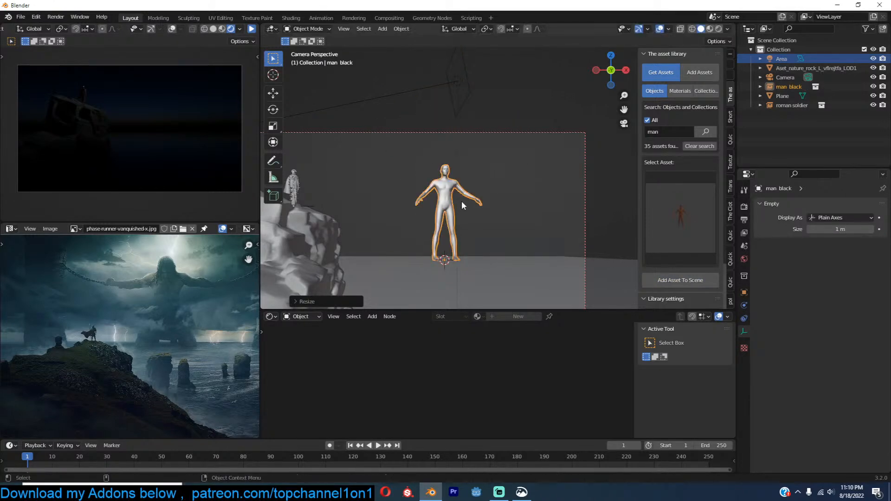
key(KP_1)
key(KP_Decimal)
key(s)
click(518, 201)
key(g)
click(506, 231)
Step: Make the man black asset local and editable, and reposition its body mesh slightly in front view
scroll(683, 274, down, 5)
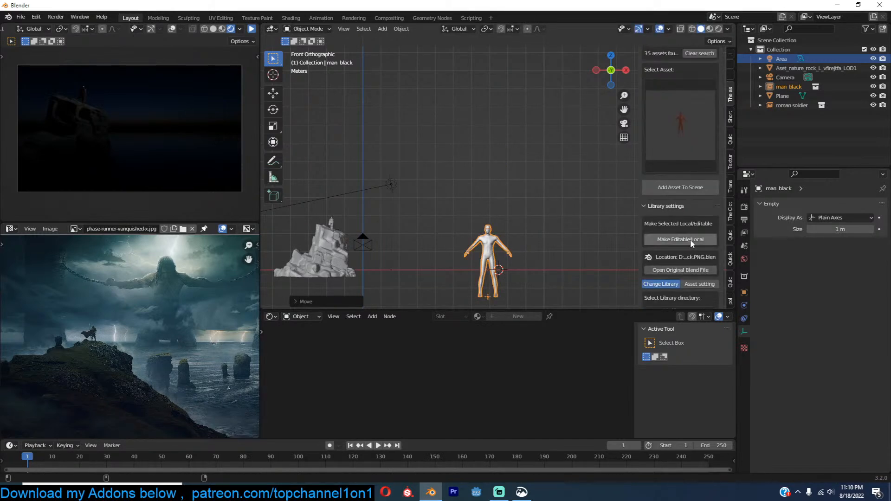
click(690, 239)
click(488, 251)
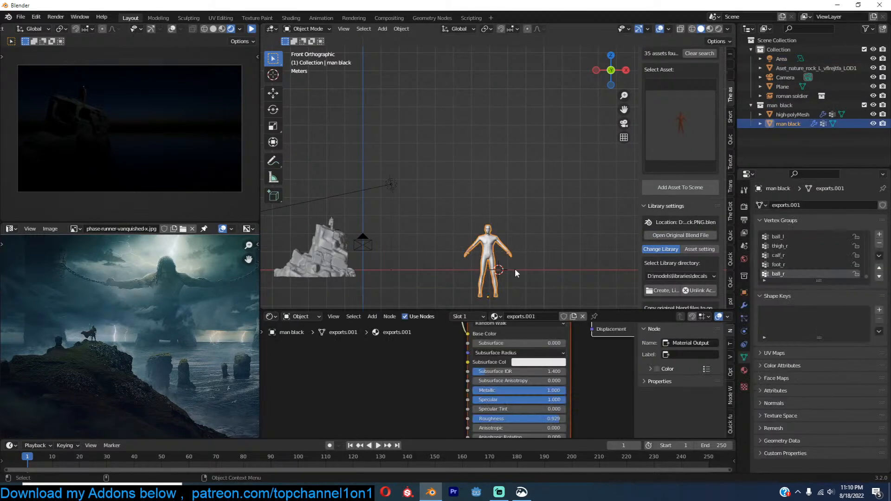
scroll(515, 270, up, 4)
scroll(502, 116, down, 2)
key(g)
click(494, 124)
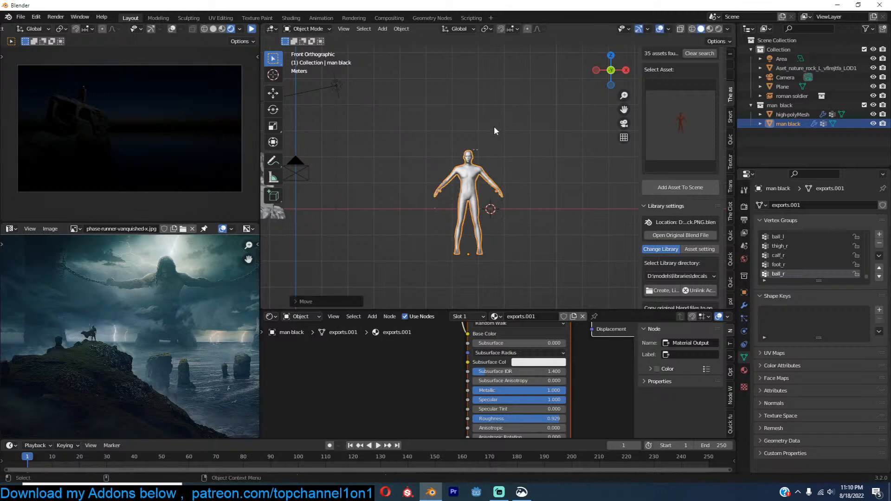
key(KP_3)
scroll(534, 201, up, 4)
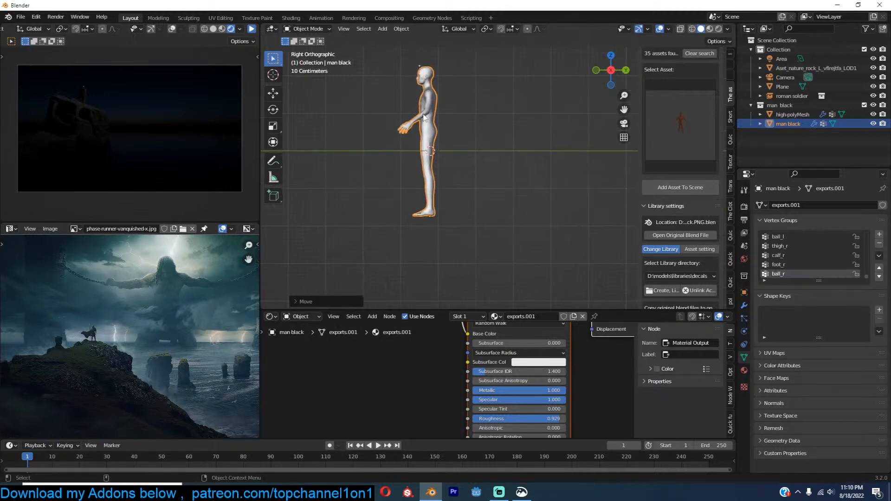
key(Tab)
key(z)
click(294, 126)
key(Tab)
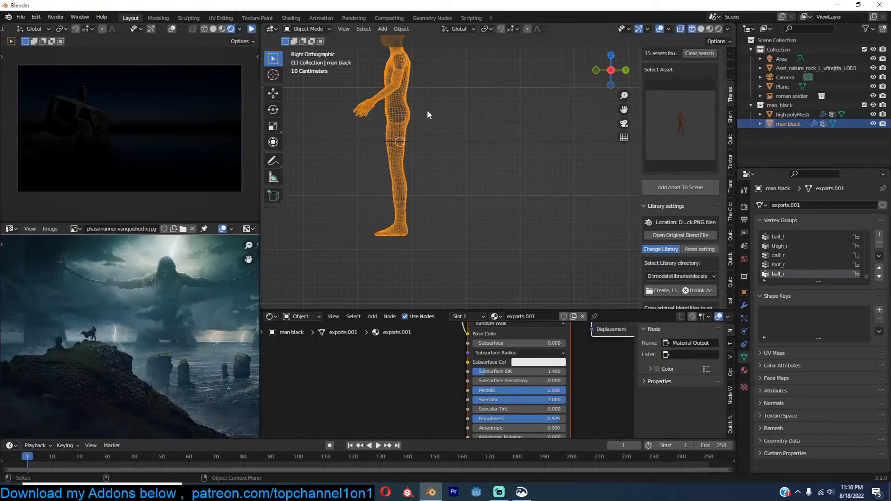
key(alt+z)
key(shift+z)
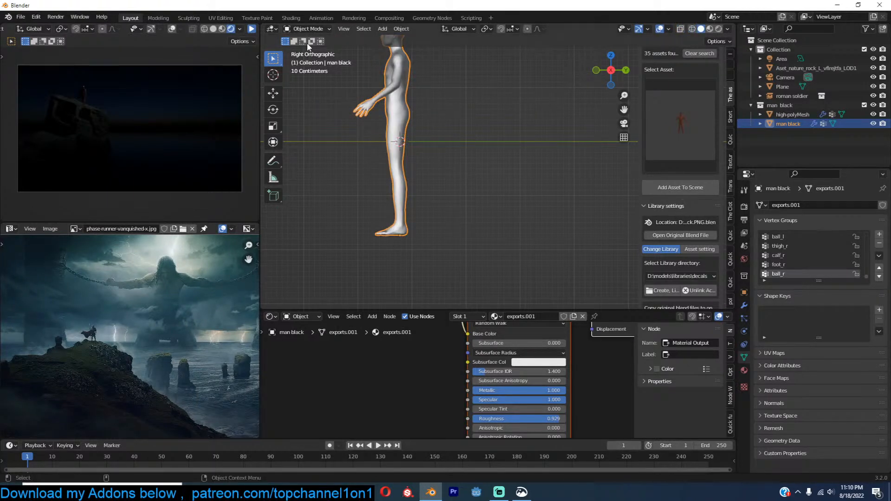
Step: Enter Sculpt Mode on the man black mesh, choose the Pose brush and enlarge its radius to 124 px
click(311, 28)
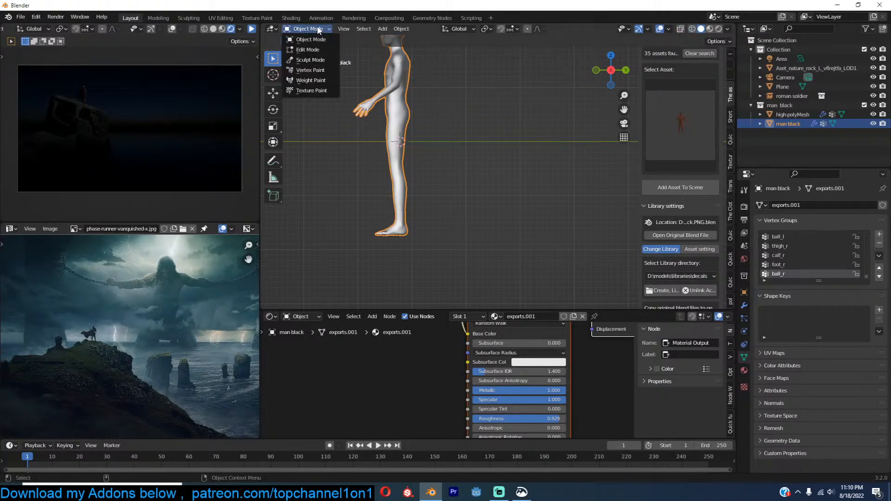
click(309, 60)
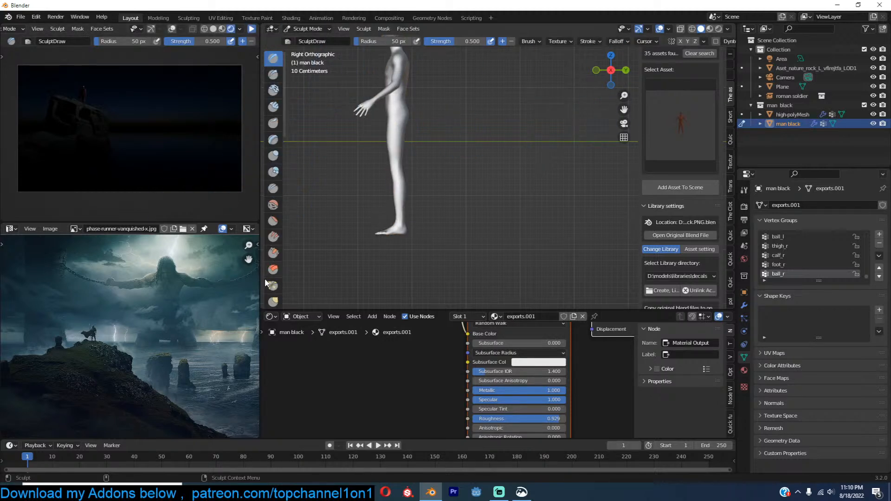
scroll(273, 287, down, 5)
click(274, 255)
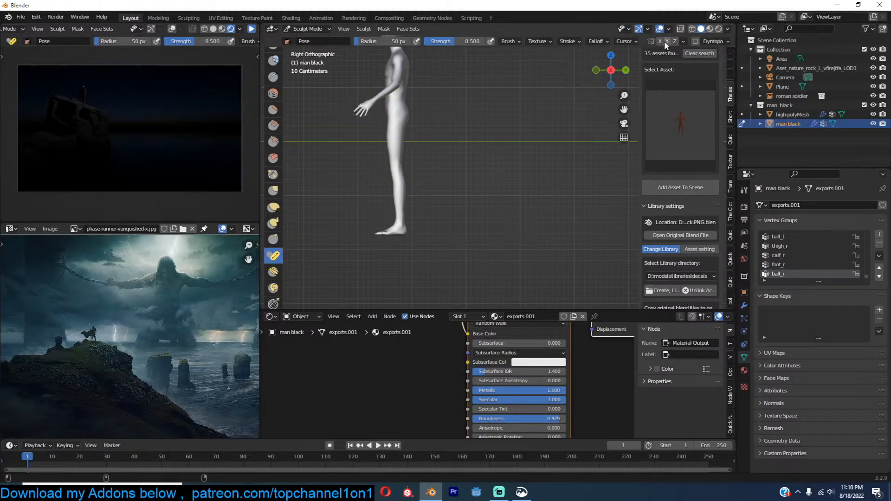
key(KP_1)
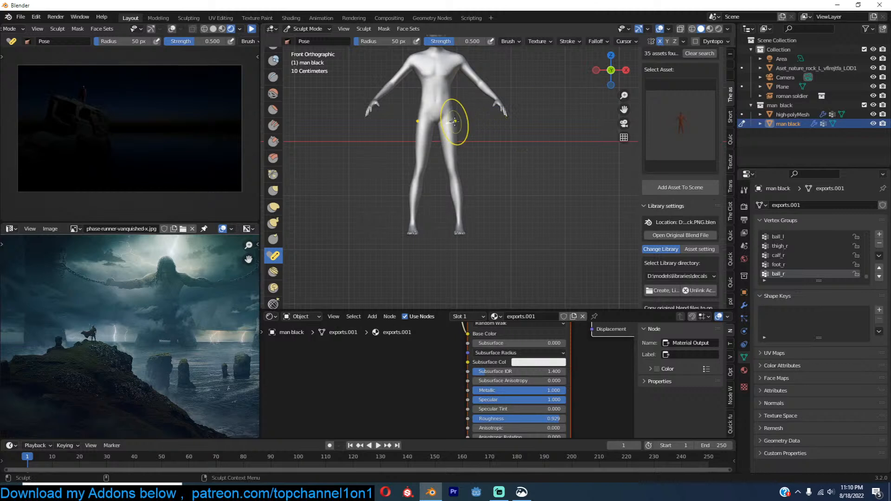
scroll(461, 145, up, 3)
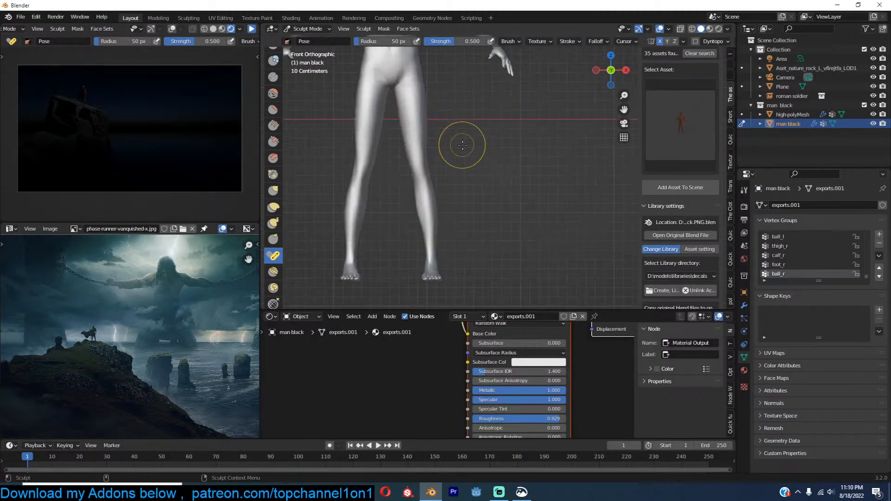
key(bracketright)
key(bracketright)
key(bracketright)
key(bracketright)
key(bracketright)
key(bracketright)
key(bracketright)
key(bracketright)
key(bracketright)
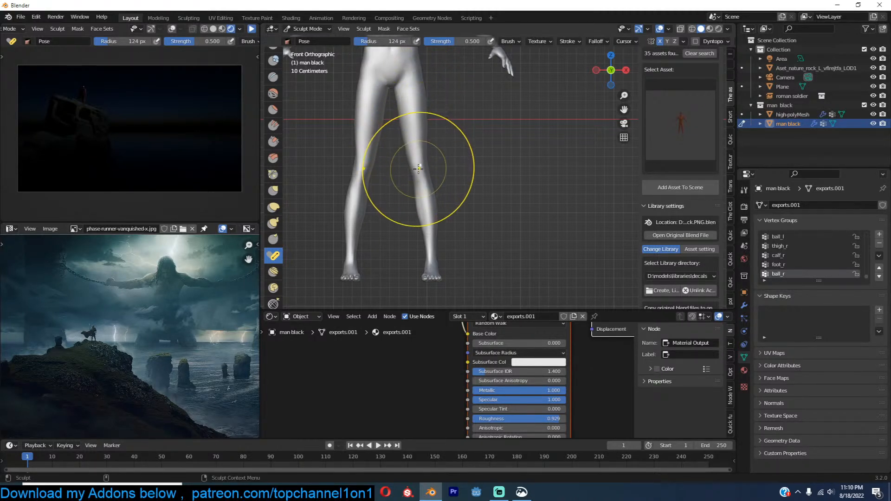
Step: Leave sculpting and return the man black mesh to Object Mode
middle_drag(385, 51, 356, 66)
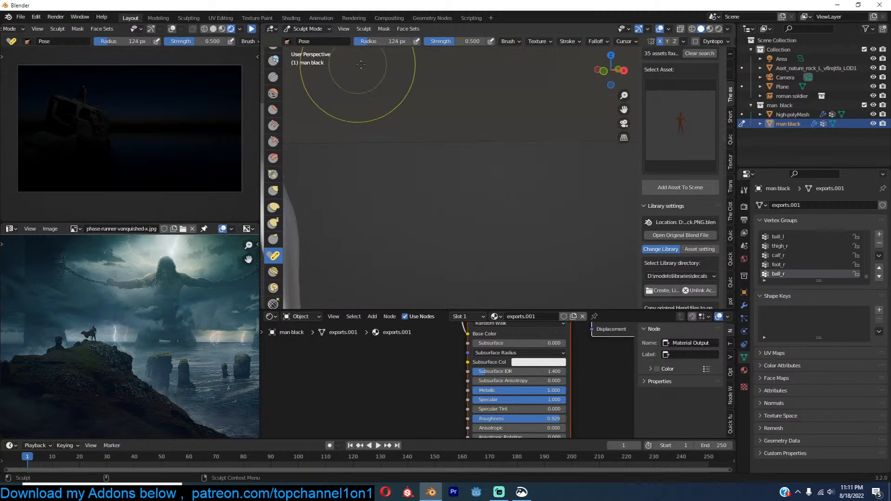
scroll(362, 65, down, 3)
click(313, 28)
click(306, 38)
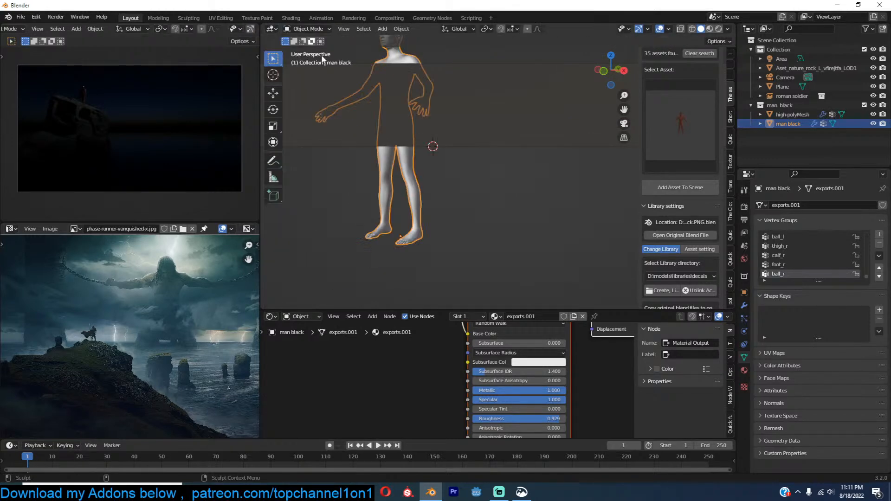
Step: In Edit Mode, select all vertices of the man's lower legs from the knees down in right side view
key(KP_3)
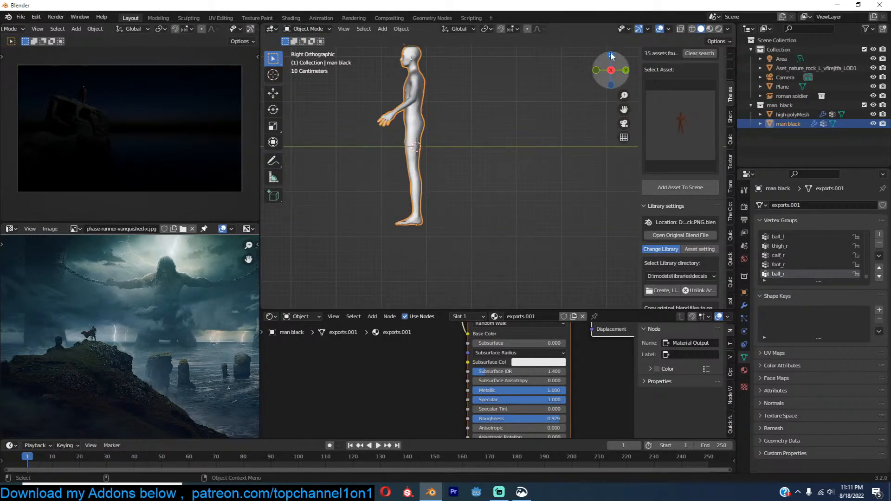
key(Tab)
scroll(449, 159, up, 4)
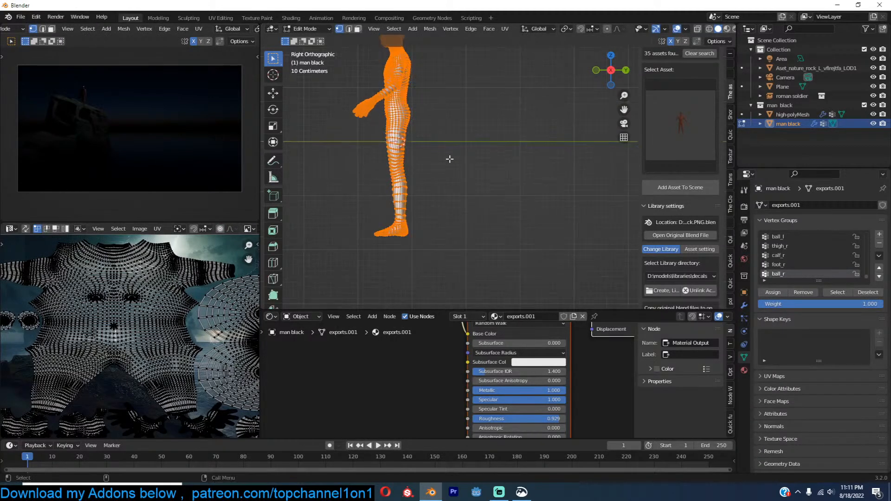
drag(322, 139, 417, 277)
drag(331, 169, 435, 272)
Step: Enable proportional editing, place the 3D cursor at the knees and use it as the transform pivot
key(p)
key(o)
shift+right_click(375, 162)
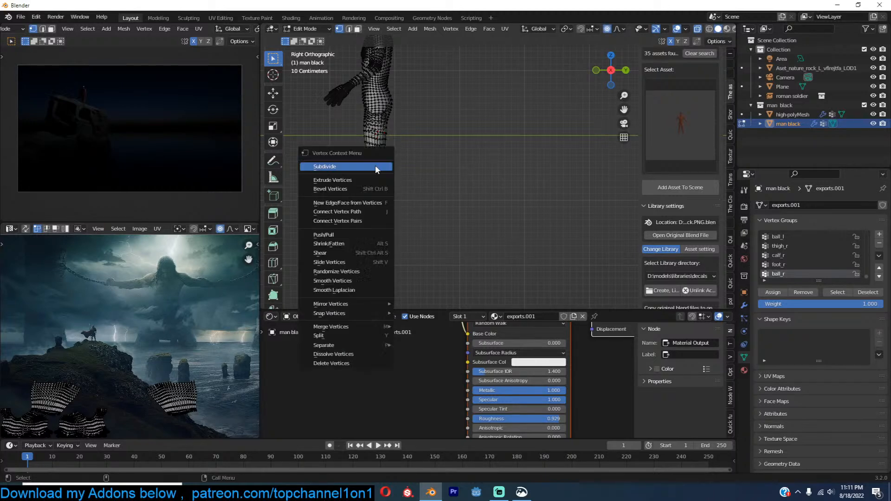
key(r)
right_click(454, 164)
key(period)
click(530, 203)
Step: Bend the lower legs backward about 90° around the knees, with a small proportional size of 0.24
key(r)
scroll(464, 116, up, 10)
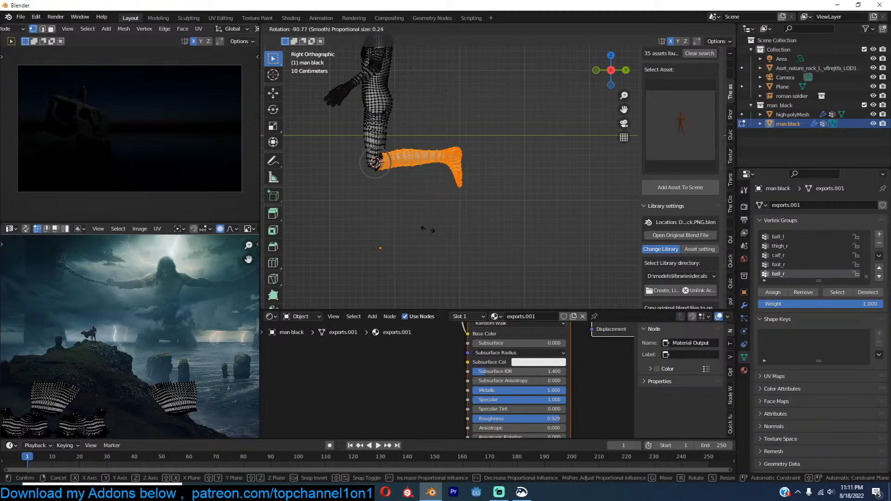
click(423, 190)
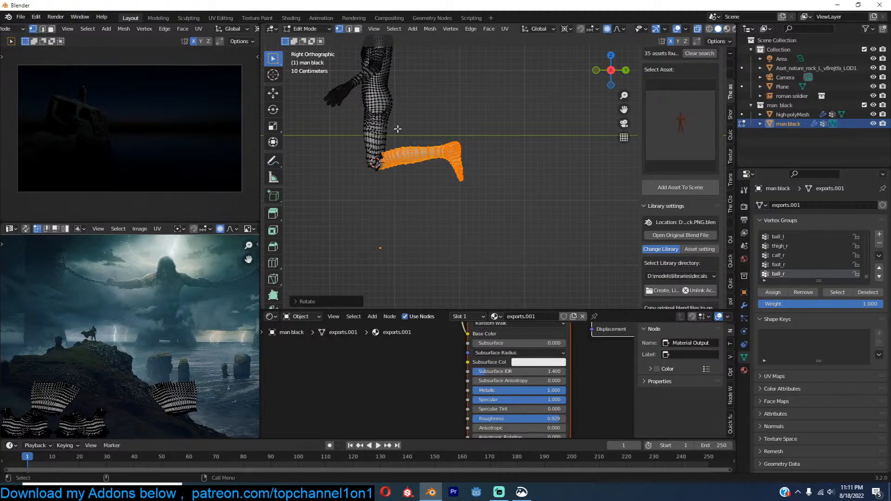
Step: Try rotating the legs forward around the hip with a proportional size of about 0.91
key(r)
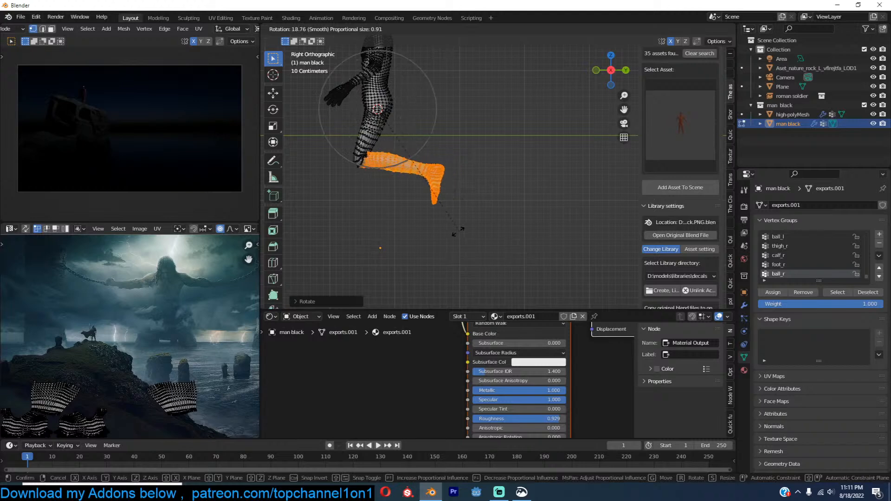
right_click(369, 201)
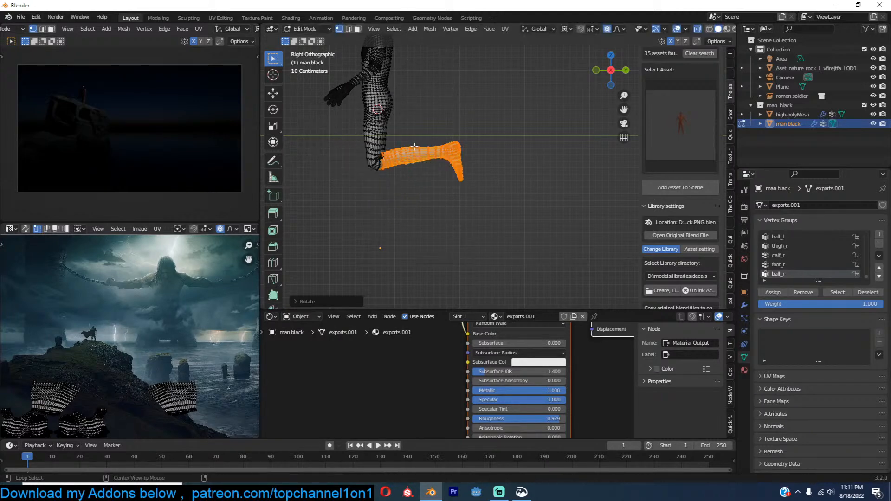
Step: Rotate both selected legs slightly about the hips in right side view
key(r)
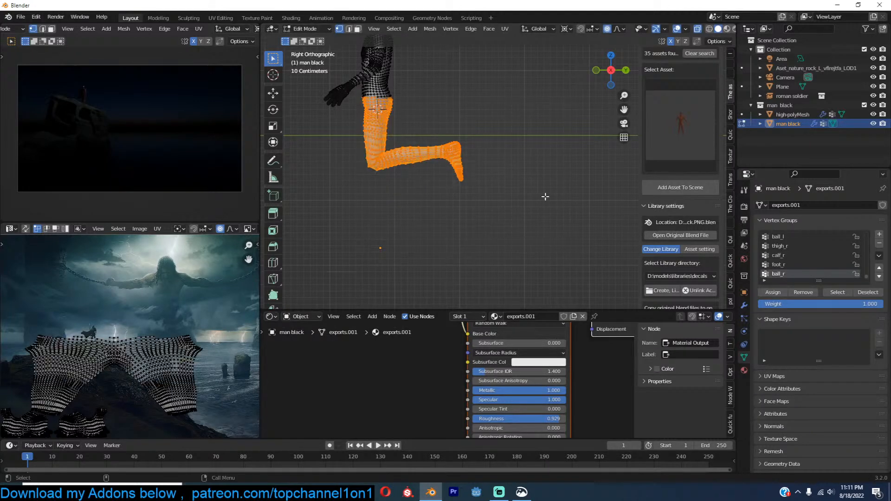
scroll(443, 181, up, 2)
click(456, 178)
shift+middle_drag(419, 139, 460, 211)
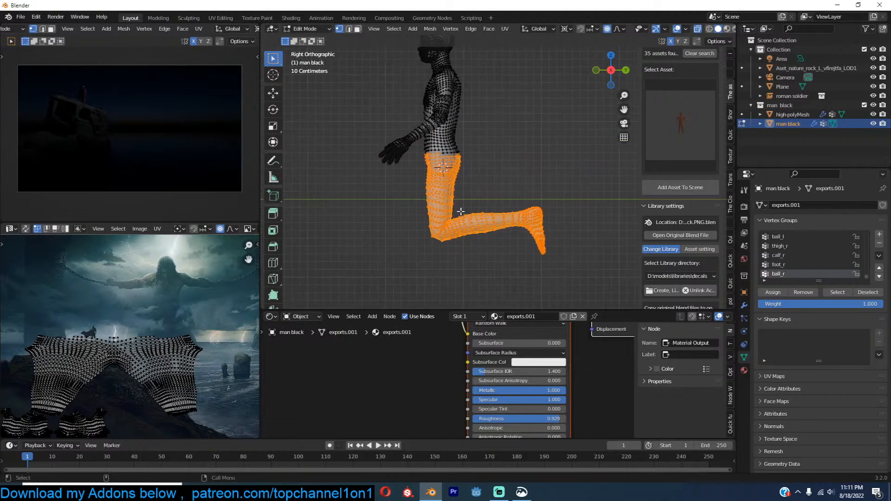
scroll(496, 207, up, 3)
middle_drag(380, 180, 507, 186)
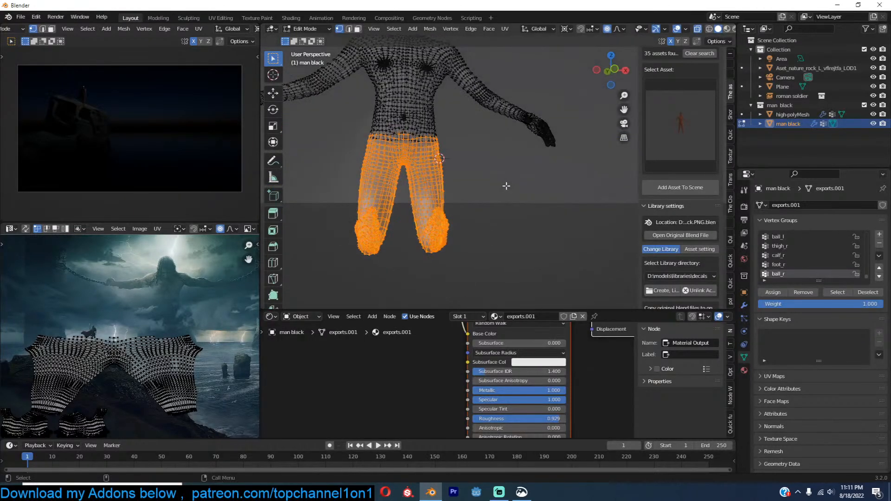
Step: In front view, select one leg and spread both legs outward using mirrored proportional editing with a size of about 0.62 m
key(KP_1)
key(alt+a)
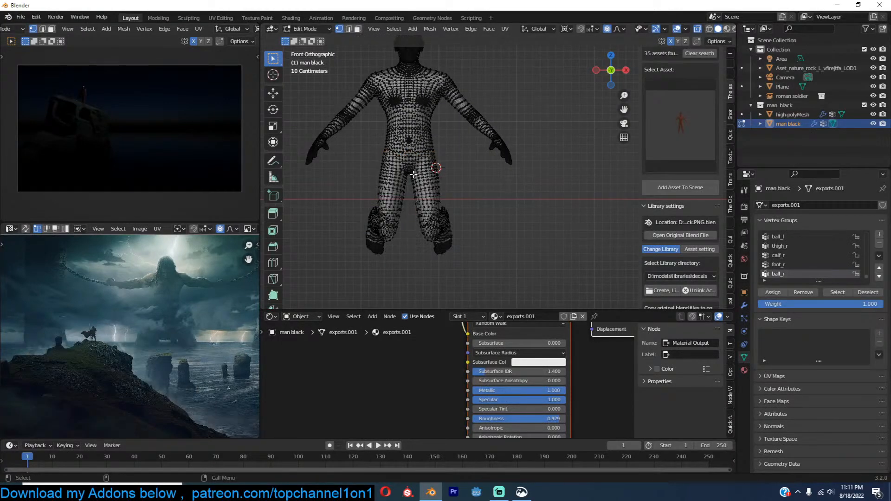
key(l)
key(g)
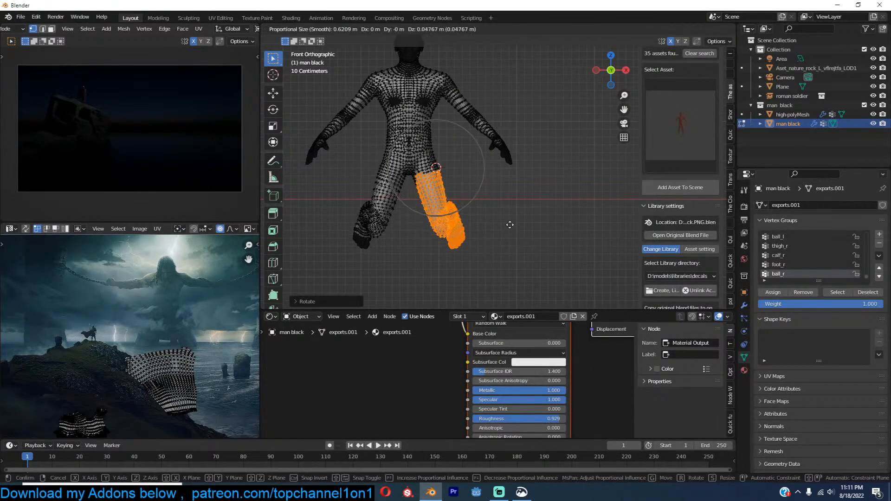
click(512, 213)
key(alt+a)
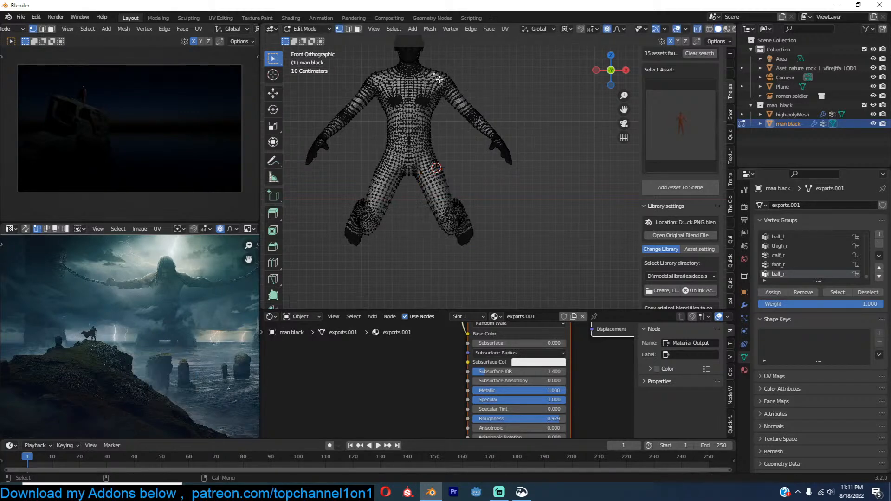
Step: Select the man's arm from shoulder to hand and rotate it upward about 18° around the shoulder with proportional size 0.24
key(c)
mouse_move(501, 148)
mouse_down()
mouse_move(506, 156)
mouse_move(472, 78)
mouse_move(438, 80)
mouse_up()
right_click(435, 81)
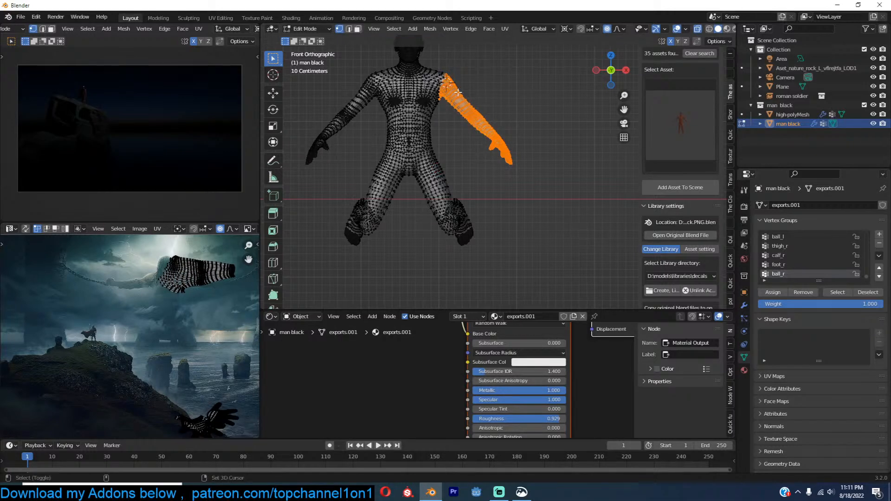
key(r)
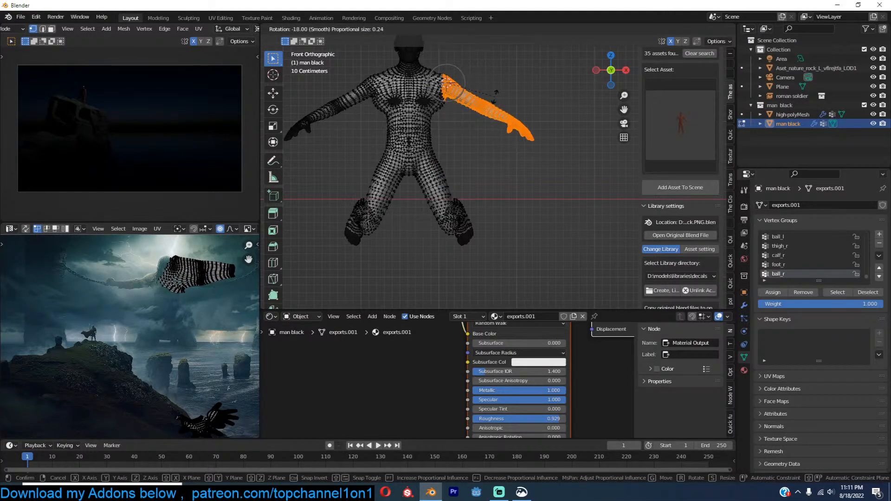
right_click(494, 96)
Step: Select the forearm and hand, bend them upward at the elbow on both sides, and return to Object Mode
drag(495, 95, 571, 159)
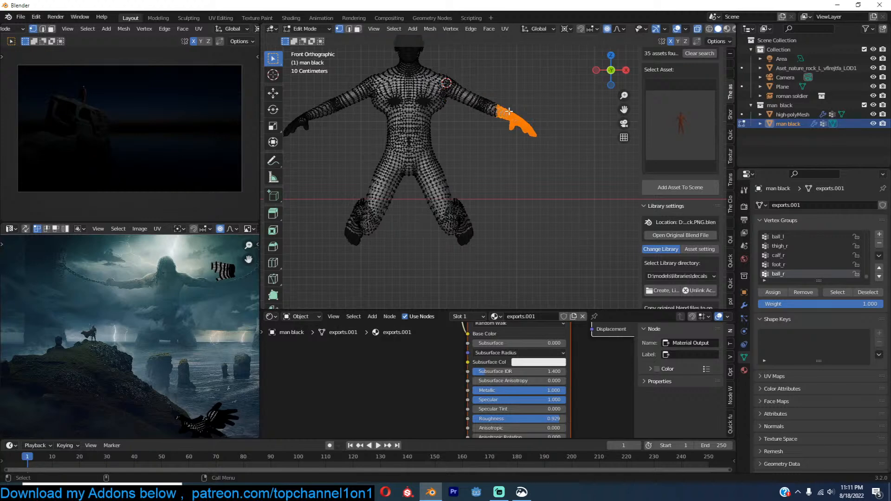
key(r)
key(r)
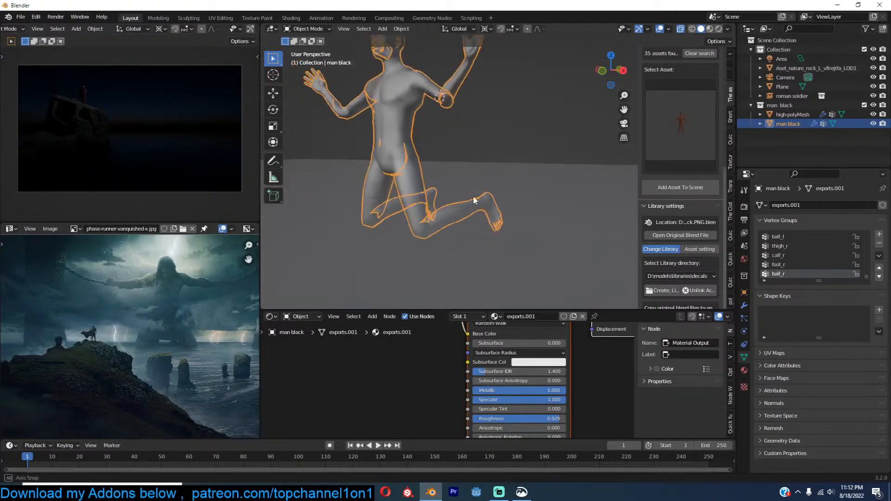
mouse_move(472, 196)
middle_down()
mouse_move(438, 194)
mouse_move(482, 194)
middle_up()
key(KP_1)
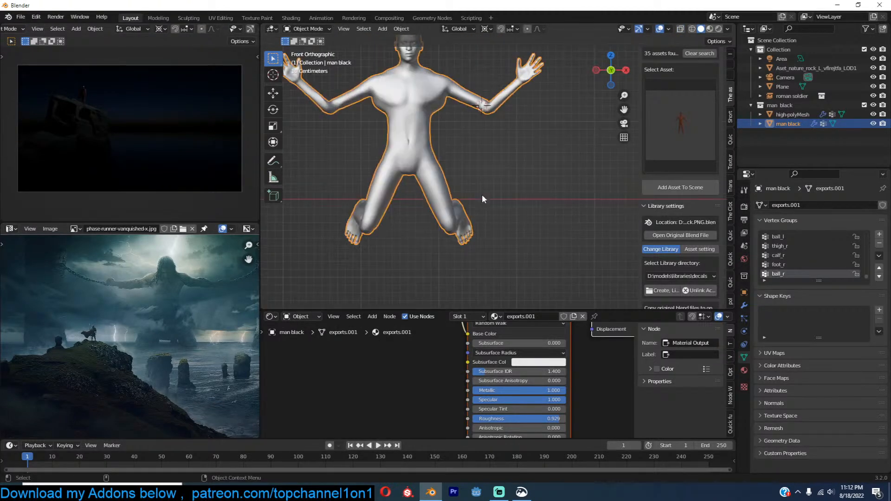
middle_drag(499, 161, 509, 187)
key(KP_1)
Step: In camera view, scale and reposition the man so he kneels as a giant beside the soldier's rock
key(KP_0)
key(s)
click(502, 225)
key(g)
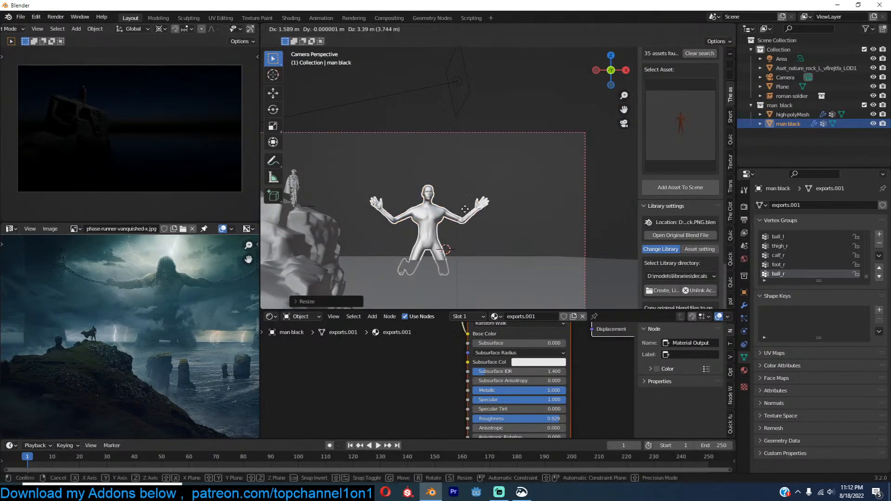
click(466, 204)
key(s)
click(438, 191)
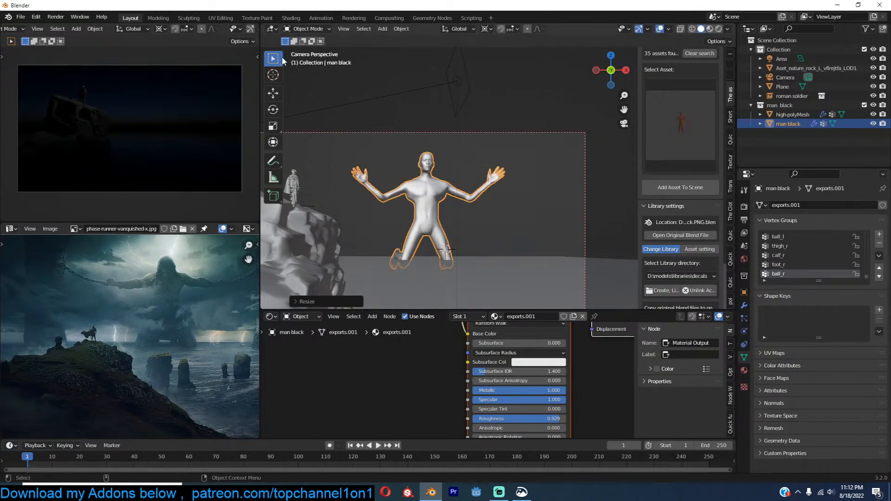
Step: Resume the paused rendered camera preview and deselect the man
scroll(234, 29, down, 8)
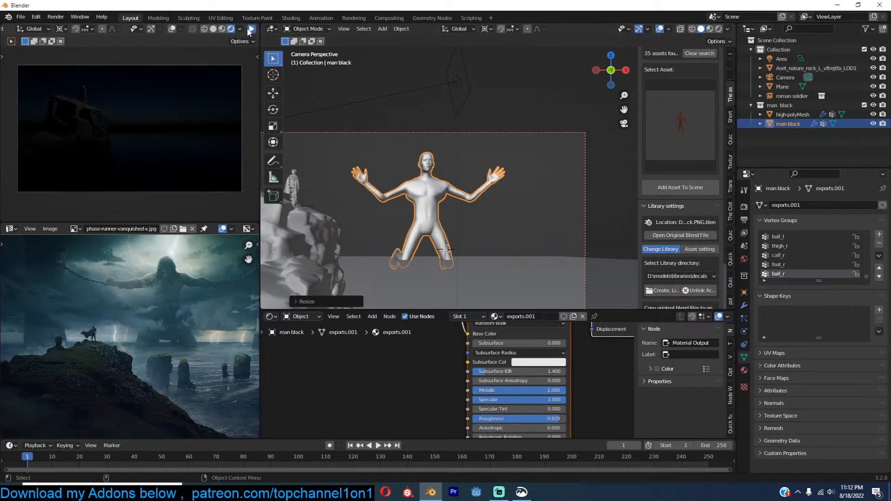
click(251, 29)
scroll(468, 136, up, 1)
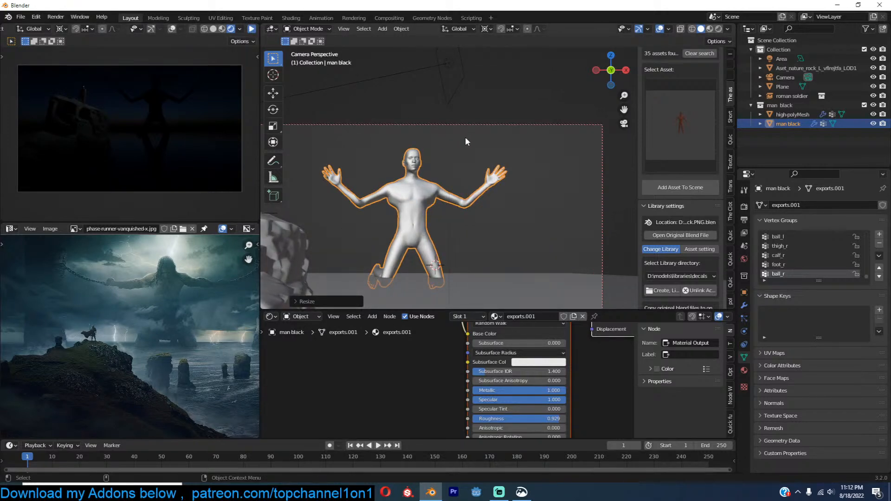
click(465, 138)
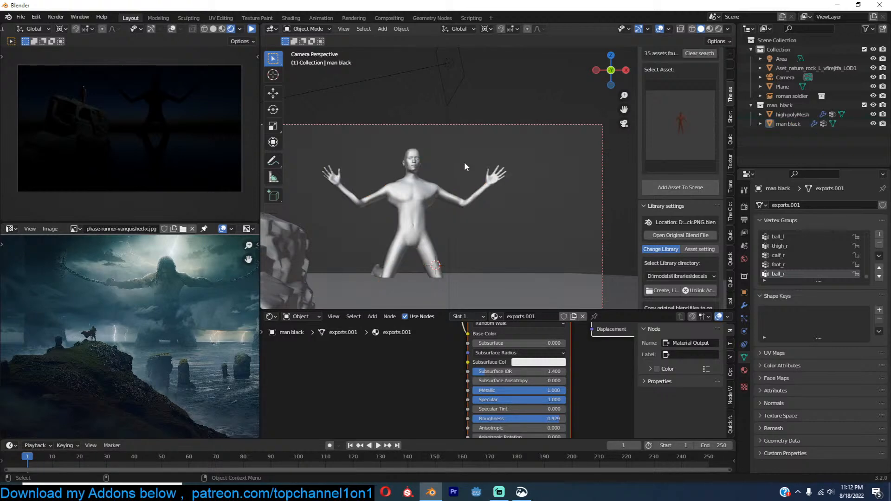
Step: Duplicate the area light near the rock and place the copy above the kneeling man in right side view
key(KP_0)
scroll(465, 168, down, 6)
click(494, 134)
scroll(520, 155, down, 4)
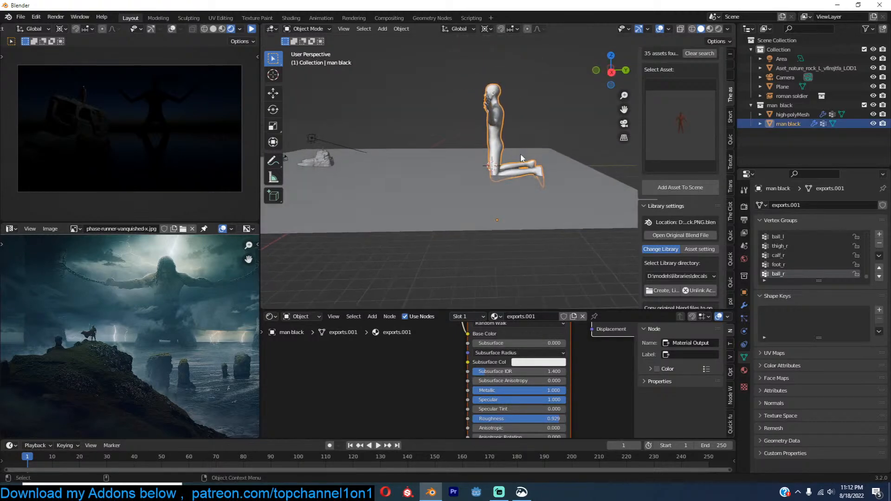
key(KP_1)
key(KP_3)
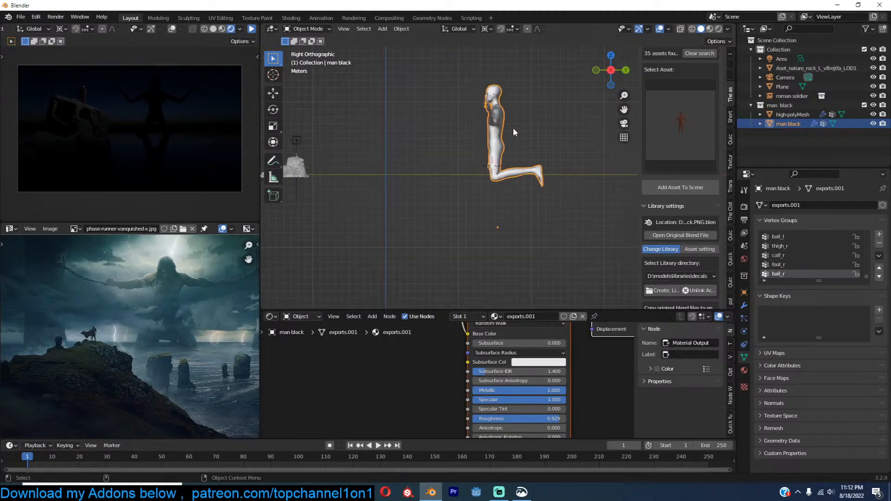
scroll(392, 156, up, 3)
click(297, 140)
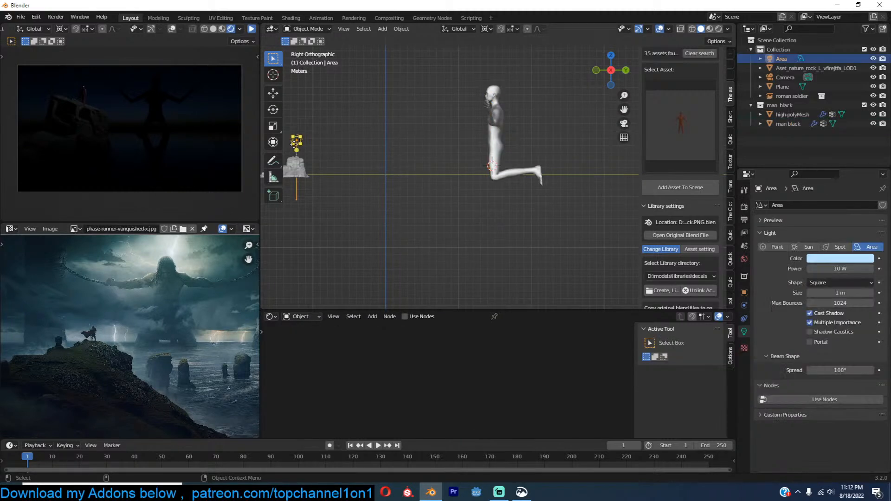
key(shift+d)
click(535, 62)
Step: Clear the copied area light's rotation, tilt it around the 3D cursor and reposition it above the man
key(r)
right_click(533, 119)
key(alt+r)
key(r)
right_click(484, 123)
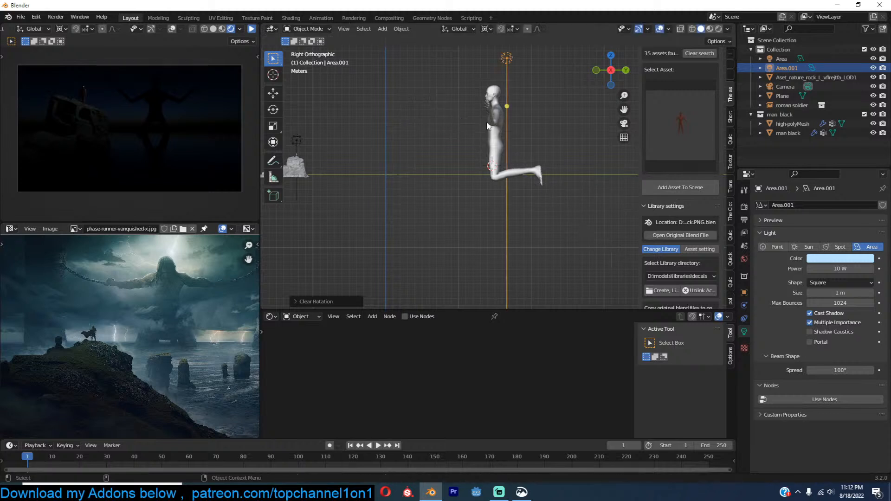
key(r)
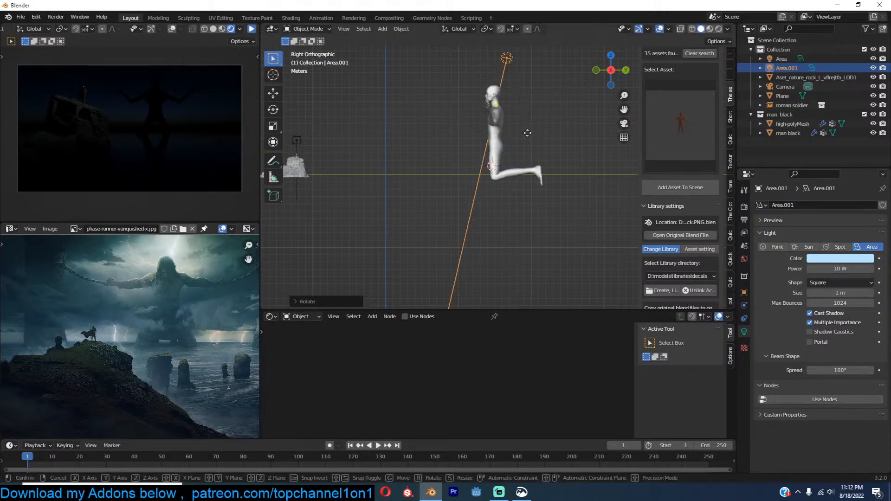
click(519, 110)
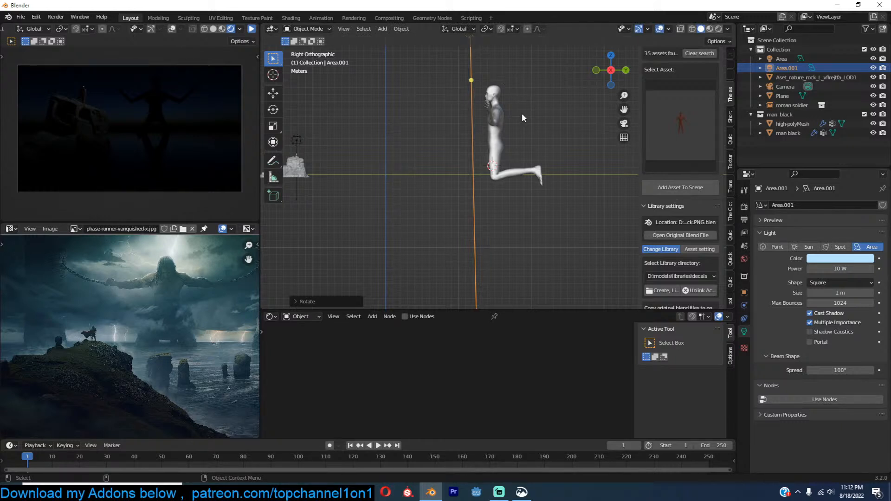
key(g)
mouse_move(498, 132)
shift+middle_down()
mouse_move(490, 153)
mouse_move(495, 133)
shift+middle_up()
click(520, 186)
Step: Enter Edit Mode on the man with X-ray enabled and select all vertices of his head in side view
scroll(493, 140, up, 2)
click(495, 133)
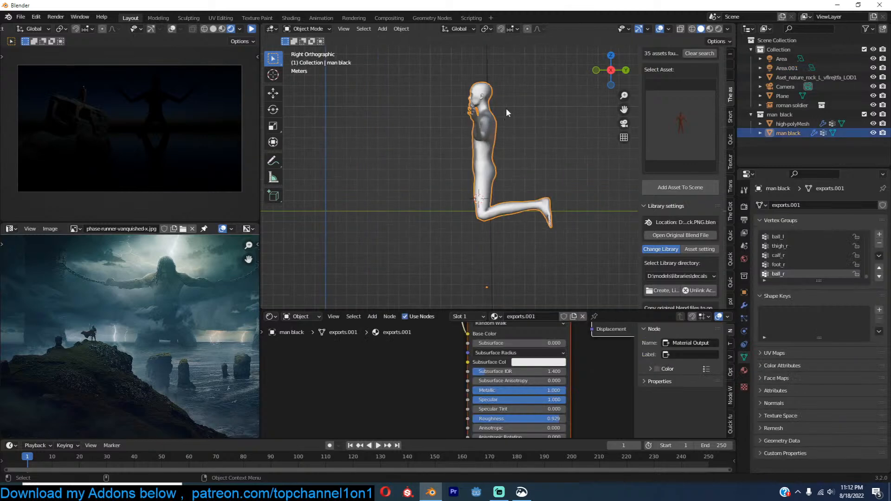
scroll(505, 162, up, 2)
key(Tab)
scroll(472, 157, up, 3)
scroll(473, 156, up, 4)
key(alt+z)
middle_drag(410, 103, 545, 127)
drag(345, 90, 446, 199)
key(KP_3)
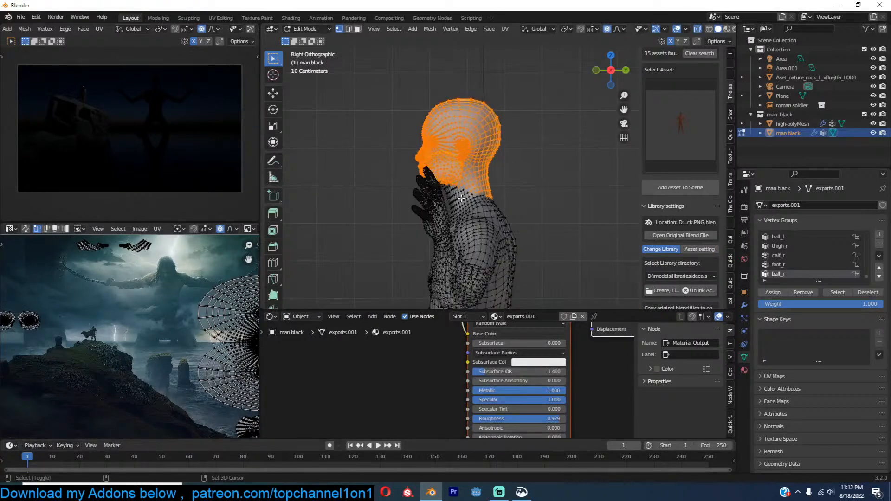
Step: Place the 3D cursor at the base of the neck and tilt the head forward around it with proportional size 0.62
shift+right_click(461, 199)
key(r)
right_click(551, 147)
key(r)
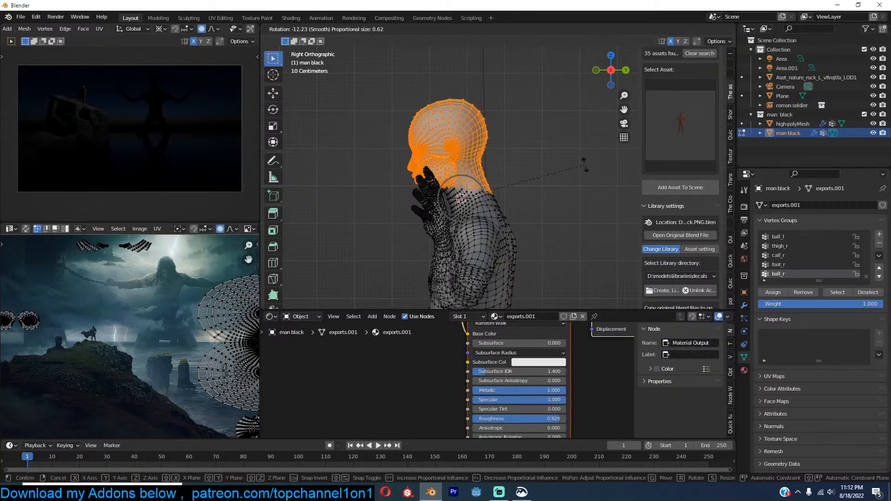
click(560, 128)
Step: Move the head about 0.2 m forward and 0.22 m down with a proportional size of 1 m, and return to Object Mode
key(g)
scroll(550, 136, down, 7)
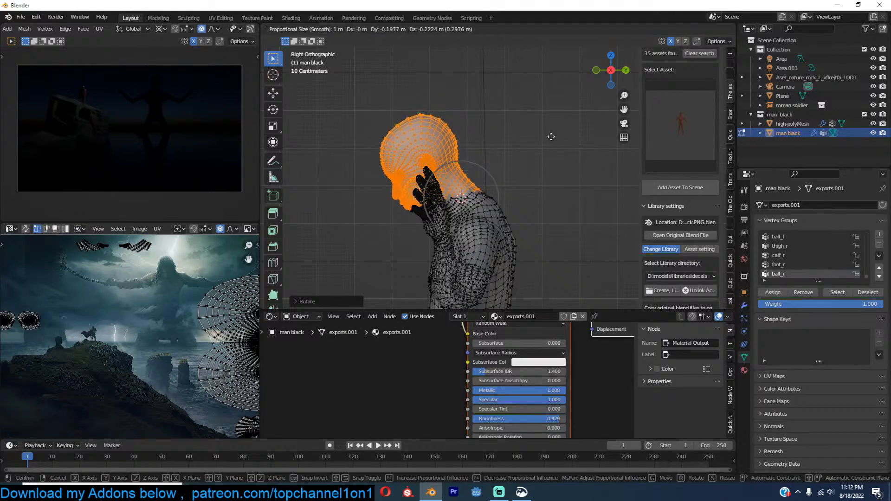
click(551, 136)
key(Tab)
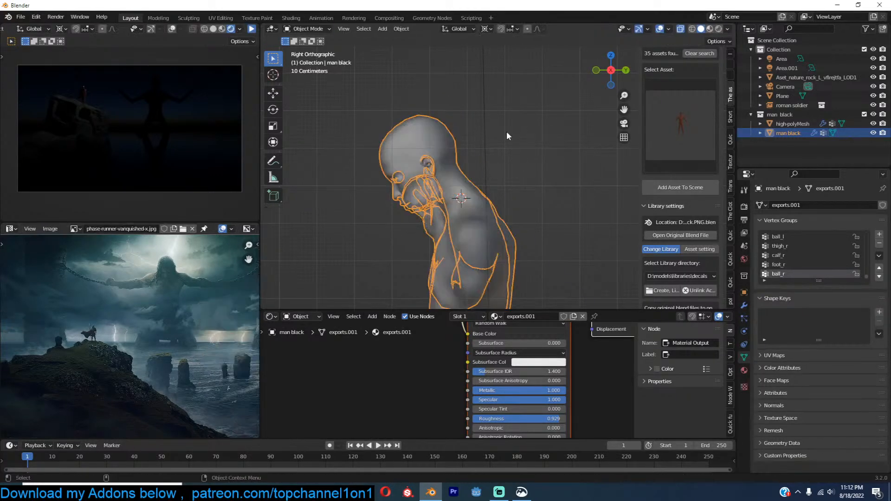
Step: Move the copied area light directly above the man's bowed head and set its power to 1000 W
scroll(476, 143, down, 7)
click(500, 113)
key(g)
click(485, 120)
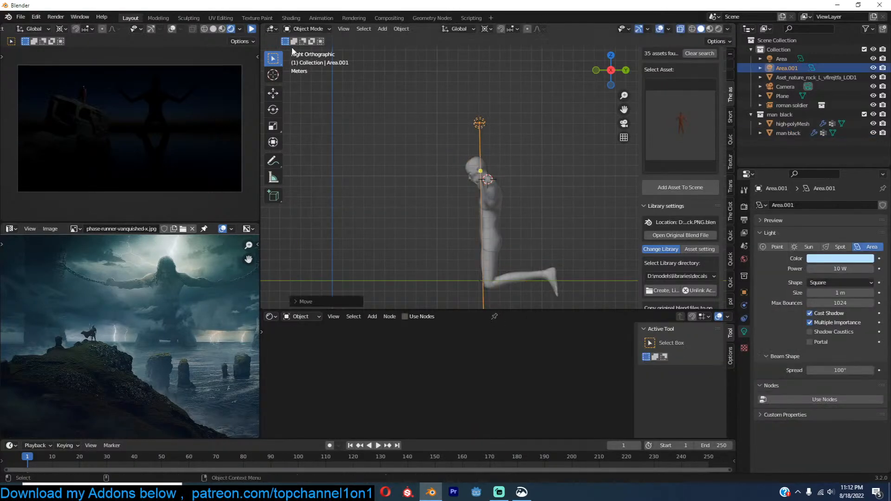
click(844, 268)
key(Return)
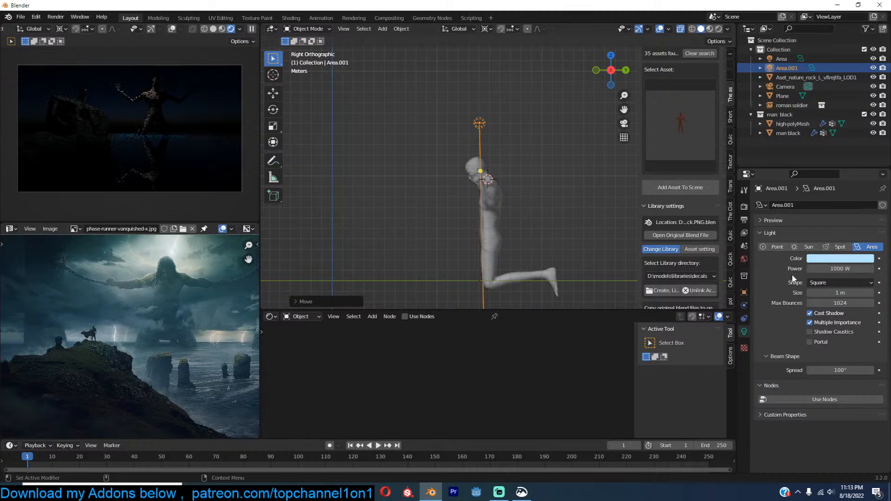
Step: In front view, move the copied area light sideways and slightly up to center it over the man
key(KP_1)
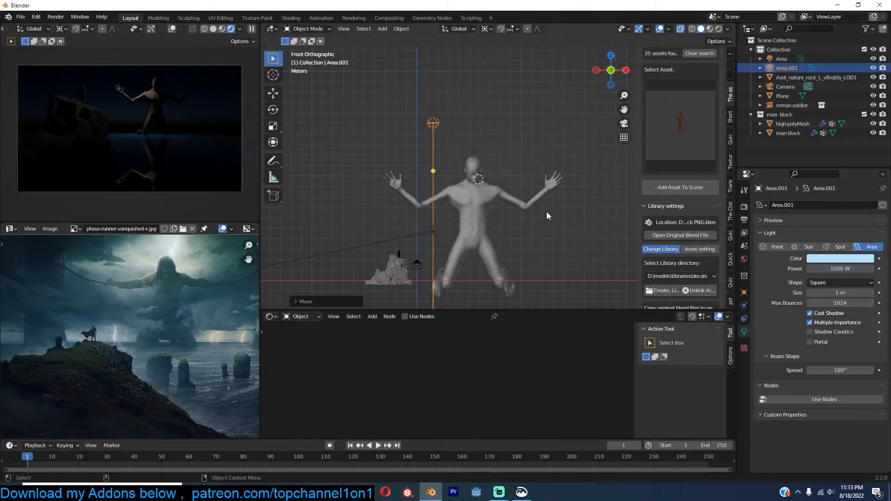
key(g)
click(479, 179)
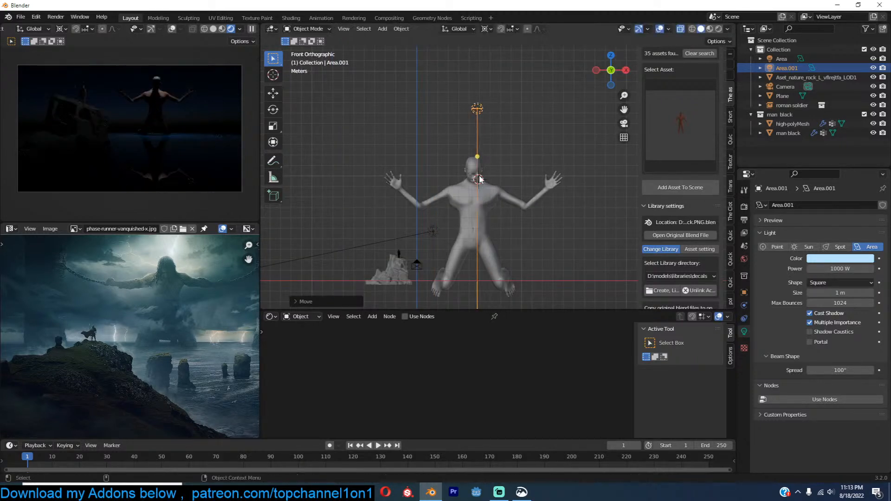
Step: In right side view, rotate the copied area light about 20° around the 3D cursor so it shines from behind the man
key(KP_3)
key(r)
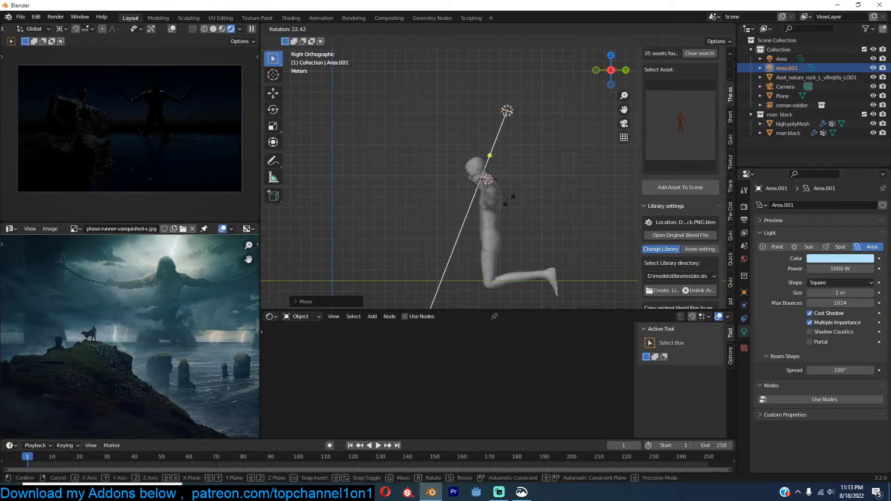
click(509, 194)
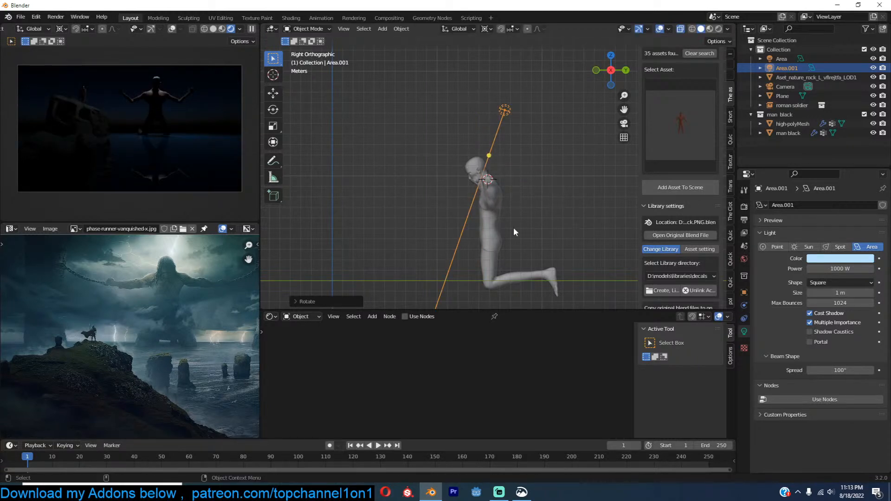
click(471, 236)
click(509, 155)
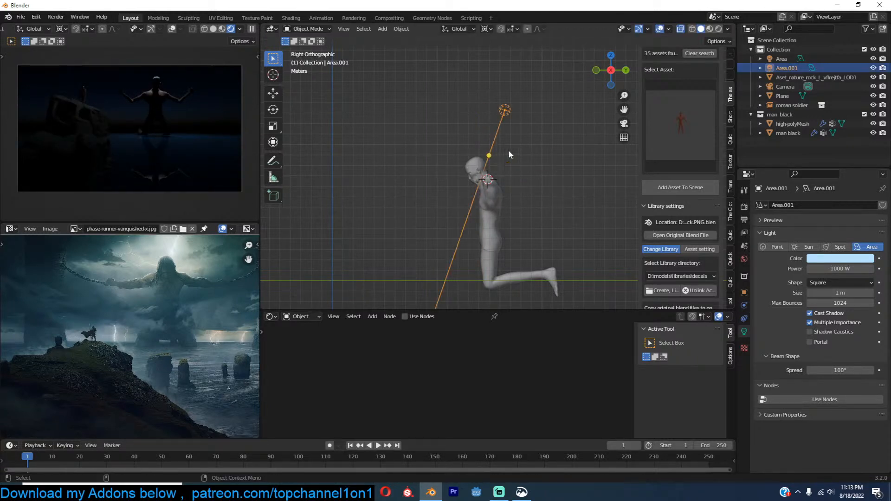
Step: Change the copied area light's color to a pale bluish white with hue 0.604, saturation 0.145 and value 1
click(832, 259)
drag(834, 174, 827, 166)
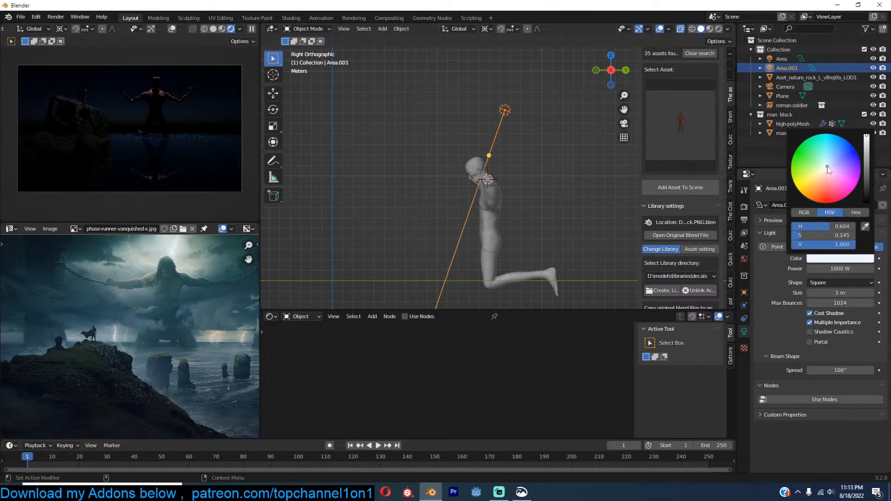
Step: Give the copied area light a dark green color with hue 0.384 and saturation 0.252, and set its spread to 180°
click(823, 165)
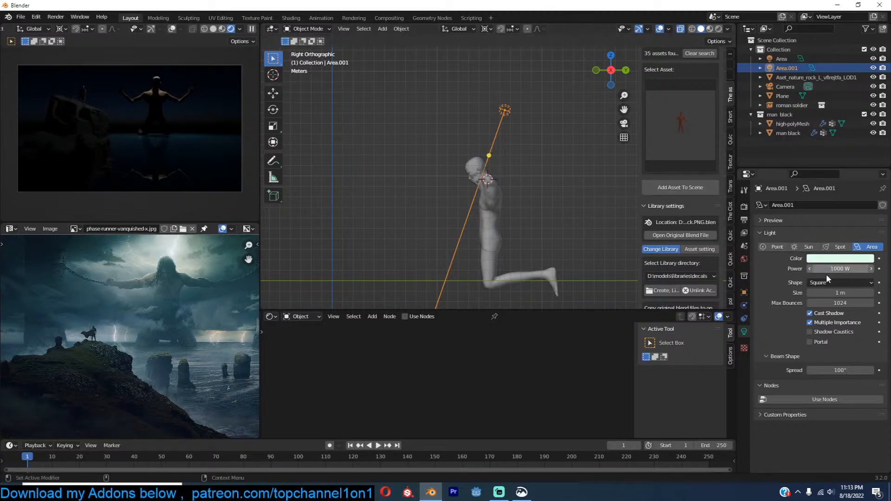
click(838, 293)
click(840, 365)
click(840, 369)
text(180)
key(Return)
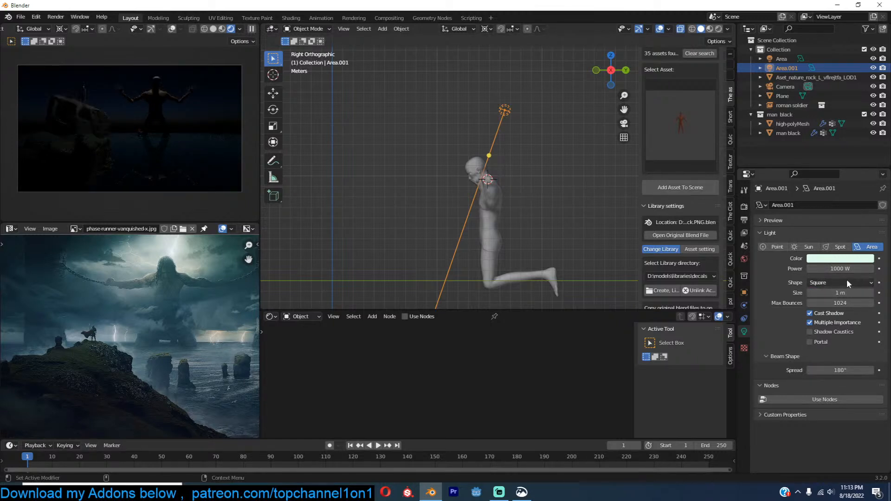
click(839, 259)
click(866, 157)
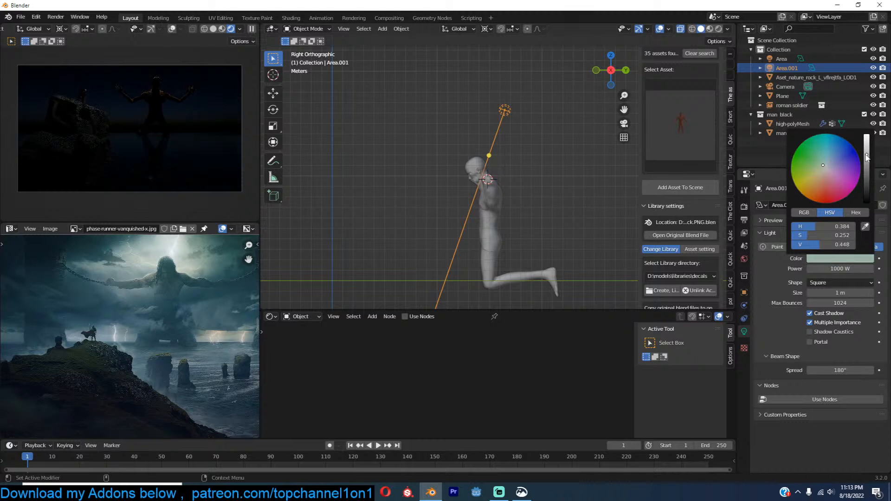
Step: In front view, place the 3D cursor on the man's raised forearm
scroll(519, 195, down, 1)
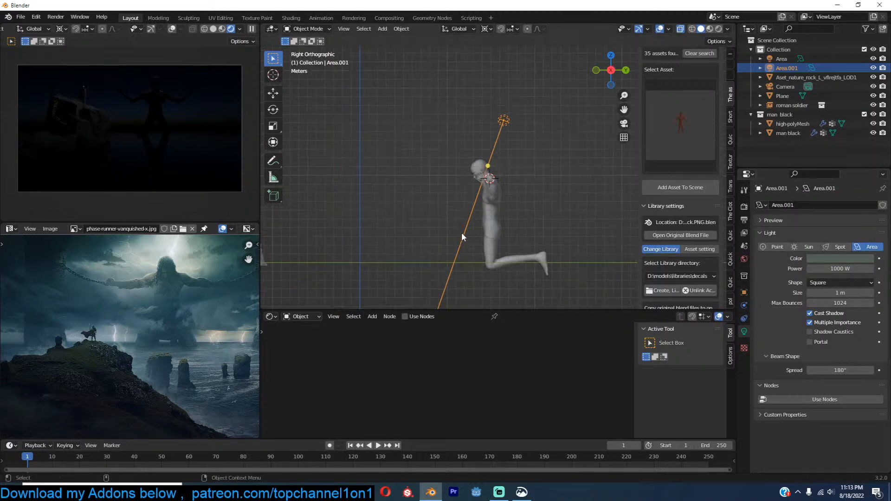
middle_drag(497, 233, 542, 247)
key(KP_1)
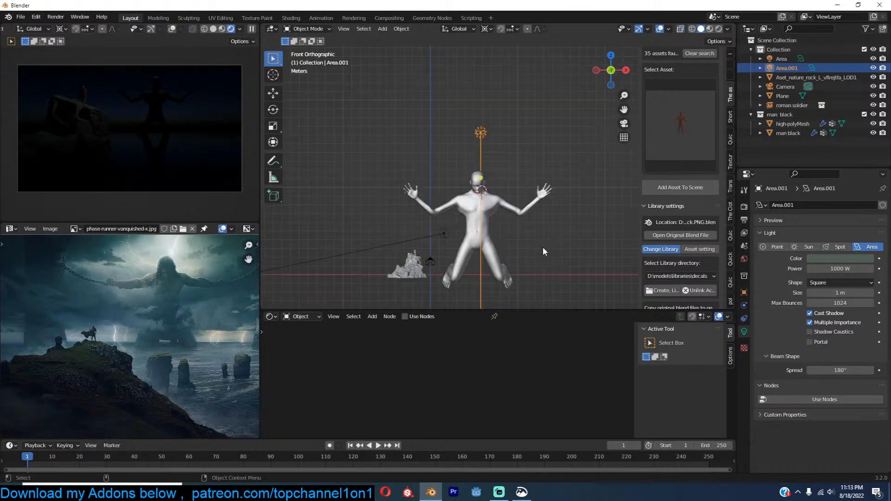
scroll(538, 202, up, 1)
shift+middle_drag(538, 202, 449, 173)
click(449, 173)
shift+right_click(449, 185)
Step: Add a mesh plane at the 3D cursor and rotate it 90° about the X axis
key(shift+a)
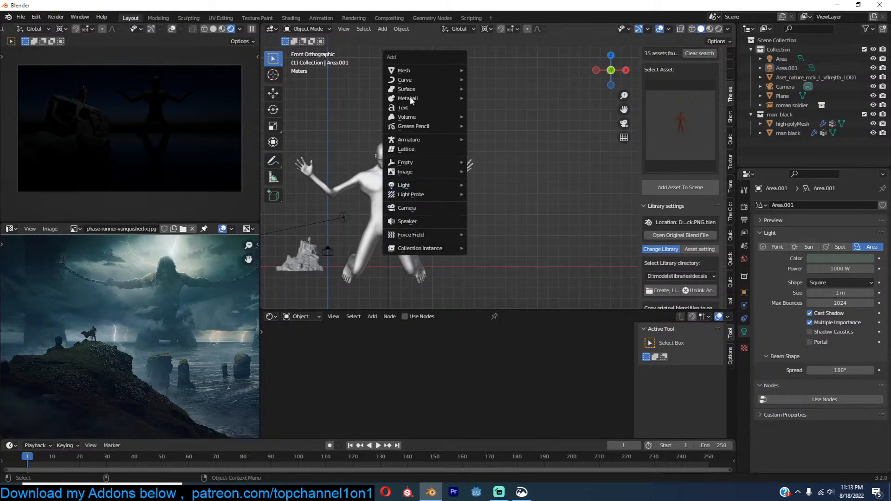
mouse_move(424, 73)
click(486, 70)
key(r)
key(x)
key(9)
key(0)
key(Return)
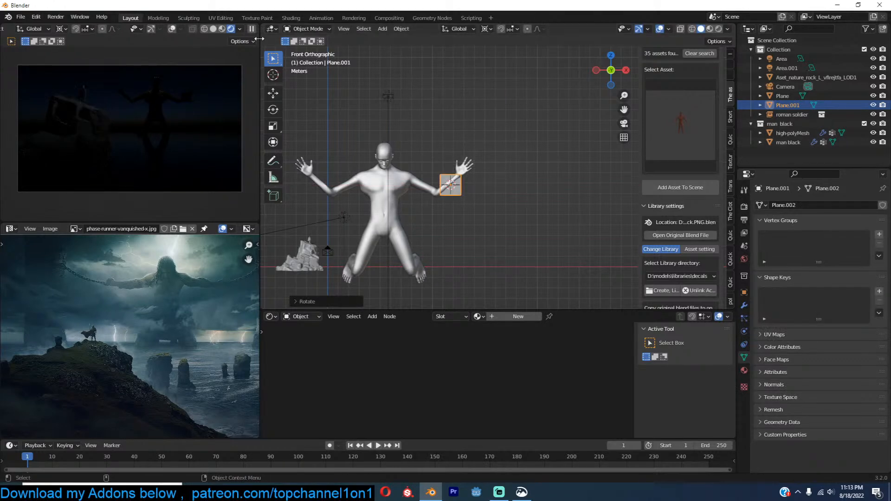
Step: Stretch the plane's geometry along the X axis into a wide rectangle
key(KP_Decimal)
scroll(475, 221, down, 4)
key(Tab)
key(s)
key(x)
click(612, 215)
scroll(549, 200, down, 4)
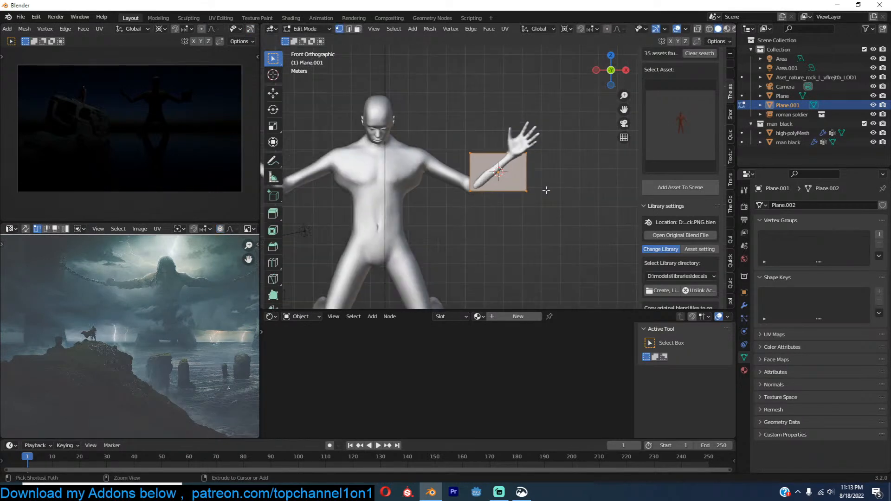
Step: Bevel the rectangle's corner vertices with several segments to round it into a chain-link outline
key(o)
key(ctrl+b)
scroll(575, 214, up, 3)
click(574, 212)
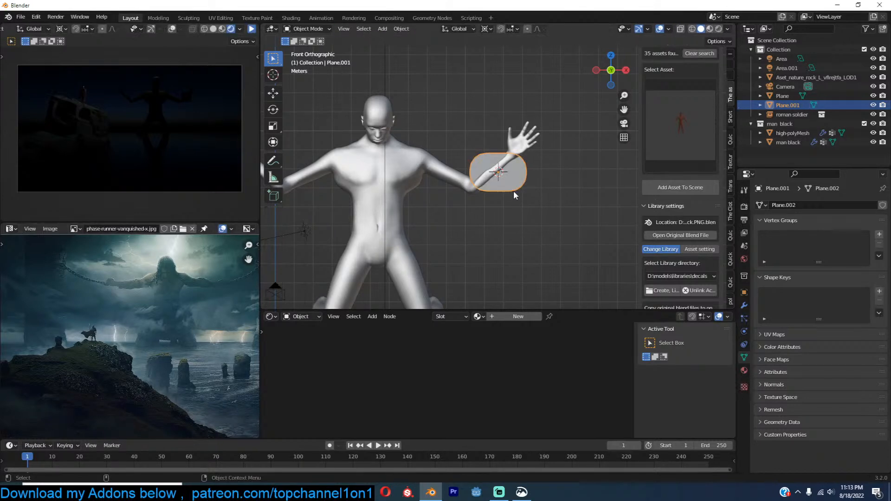
Step: Delete only the rounded rectangle's face, keeping its outline edges
key(3)
scroll(512, 181, up, 3)
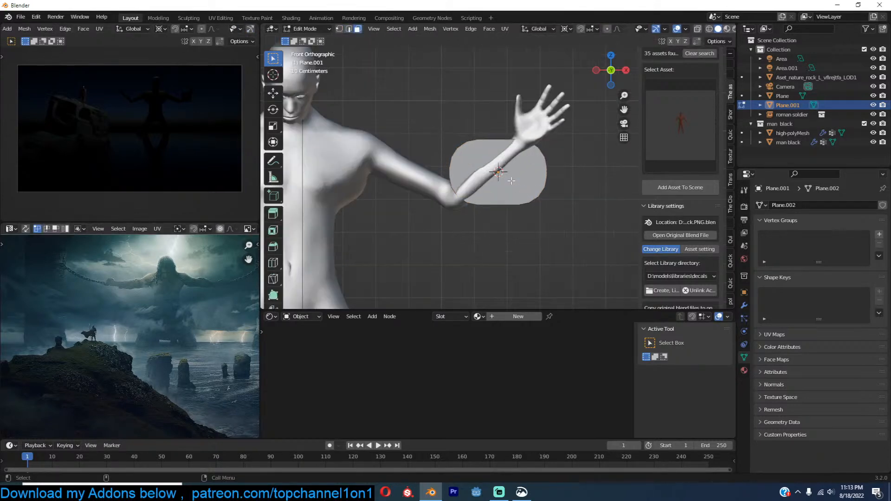
click(511, 181)
key(x)
click(497, 200)
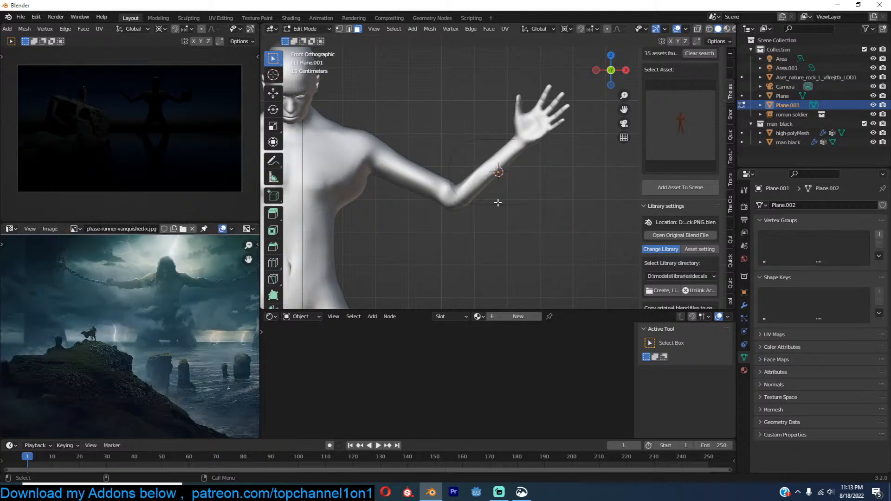
Step: Convert the outline mesh object to a curve
key(Tab)
right_click(543, 202)
mouse_move(524, 233)
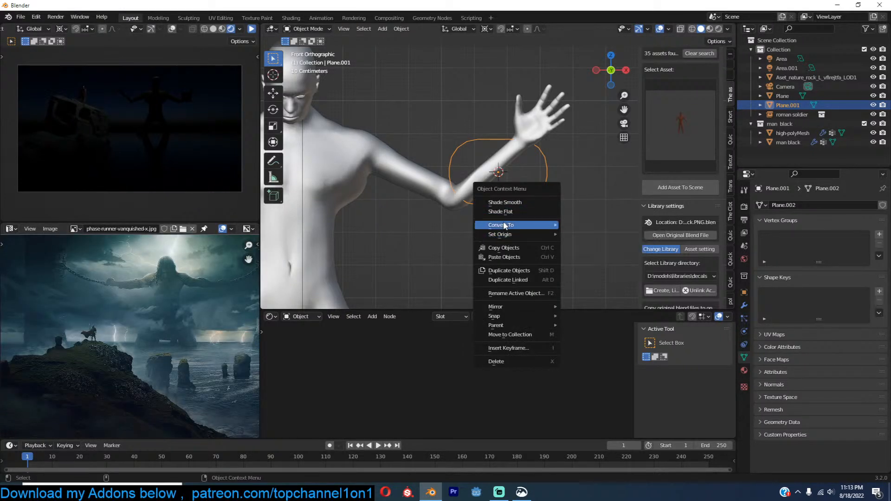
click(589, 225)
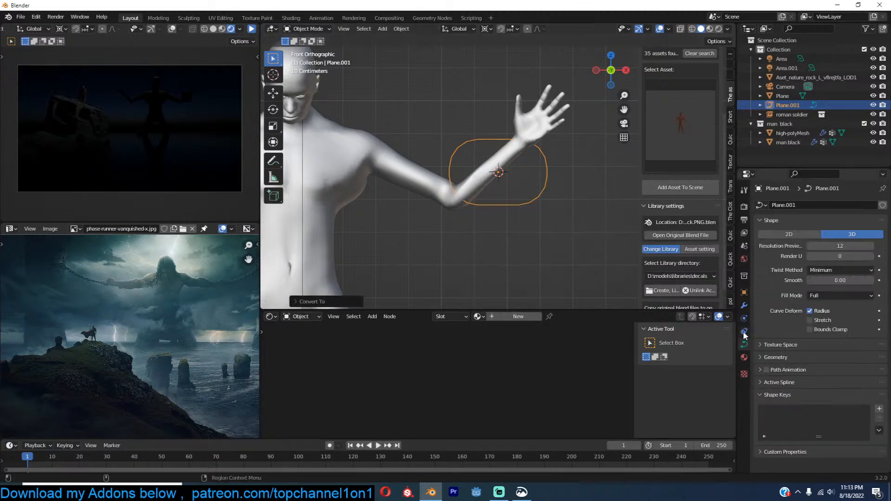
Step: Give the outline curve a round bevel with a depth of 0.63 m to form a thick chain link
drag(827, 256, 827, 259)
click(783, 347)
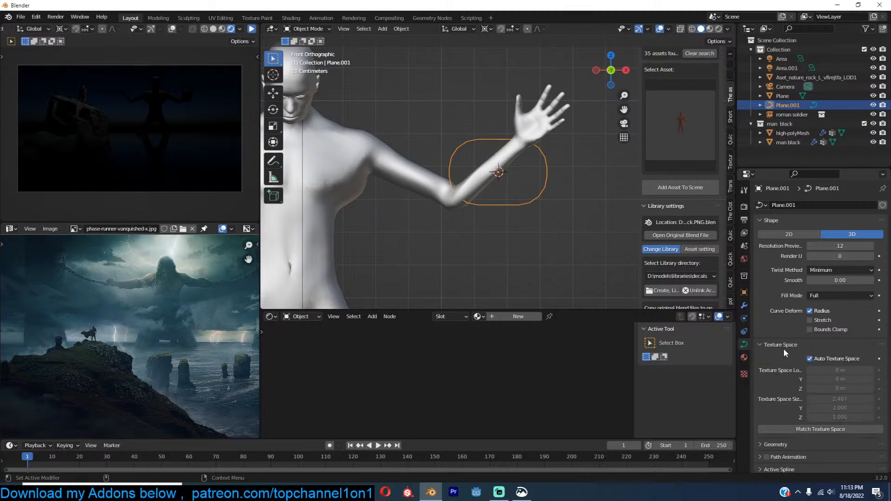
click(763, 344)
click(772, 361)
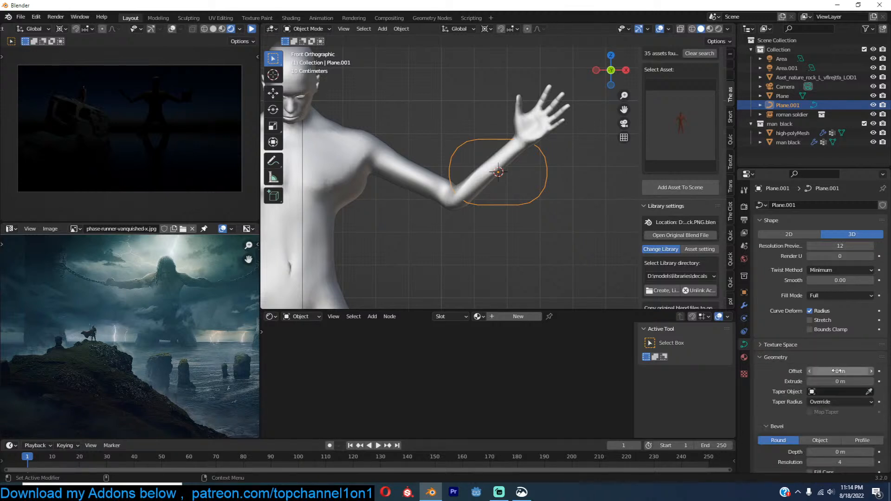
drag(834, 452, 881, 452)
right_click(519, 184)
click(512, 141)
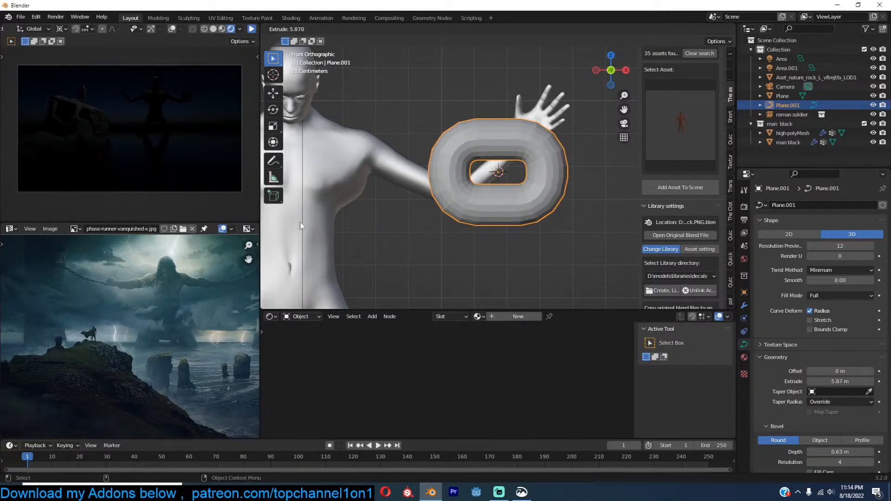
key(Escape)
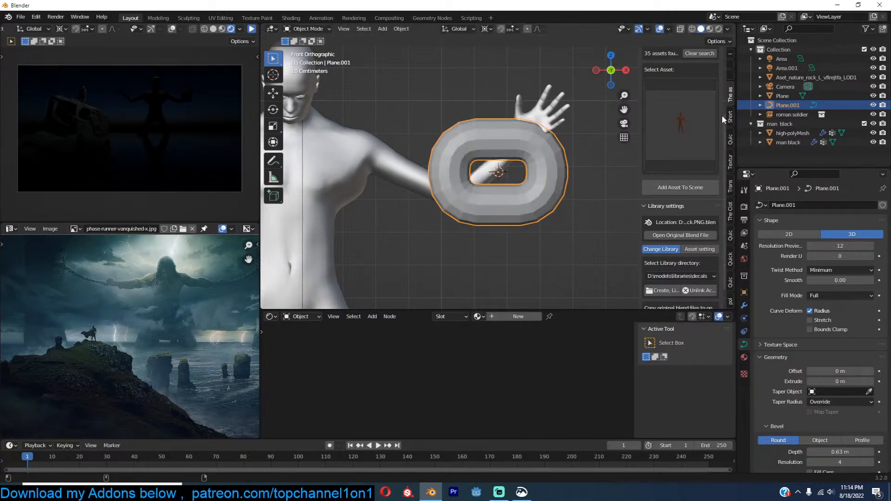
Step: Shade the chain link curve smooth
right_click(536, 202)
click(539, 223)
scroll(548, 197, down, 2)
Step: Try duplicating the link's control points beside the original within the same curve, and delete the copy
key(Tab)
key(shift+d)
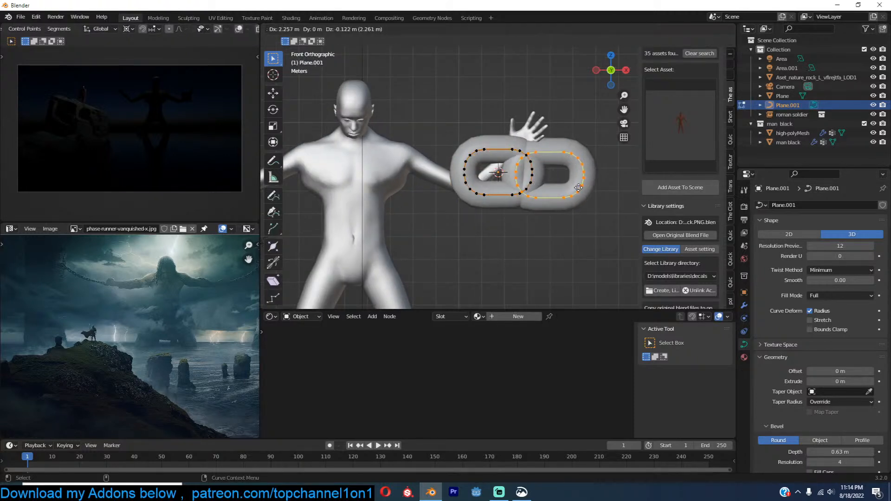
right_click(579, 188)
key(x)
click(580, 189)
key(Tab)
Step: Try repeating the chain link with an Array modifier, and remove the modifier again
middle_drag(579, 187, 542, 179)
click(744, 306)
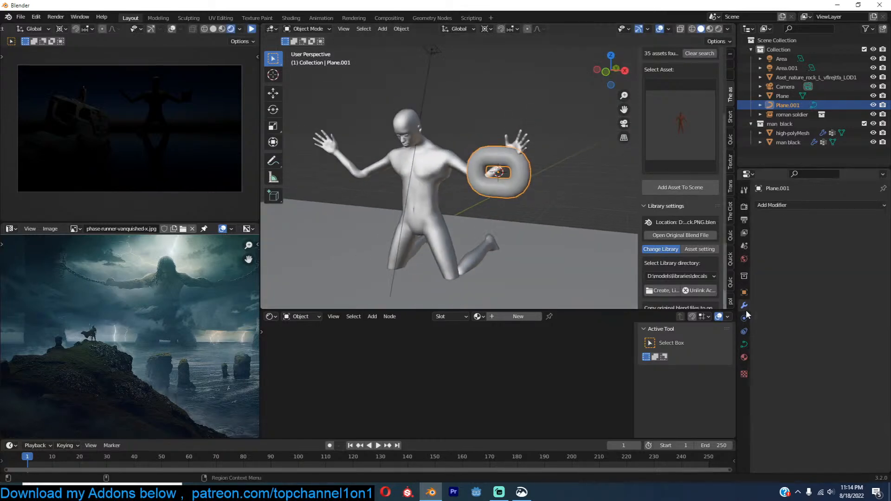
click(807, 205)
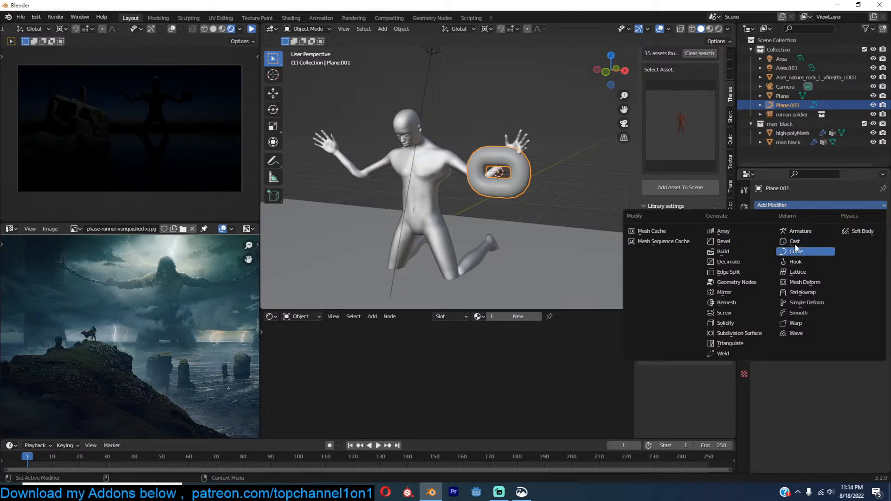
click(736, 230)
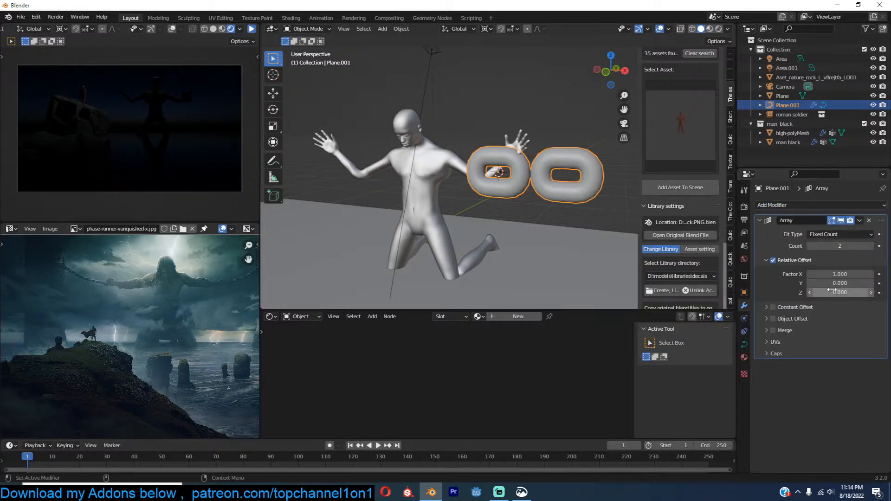
middle_drag(617, 239, 508, 204)
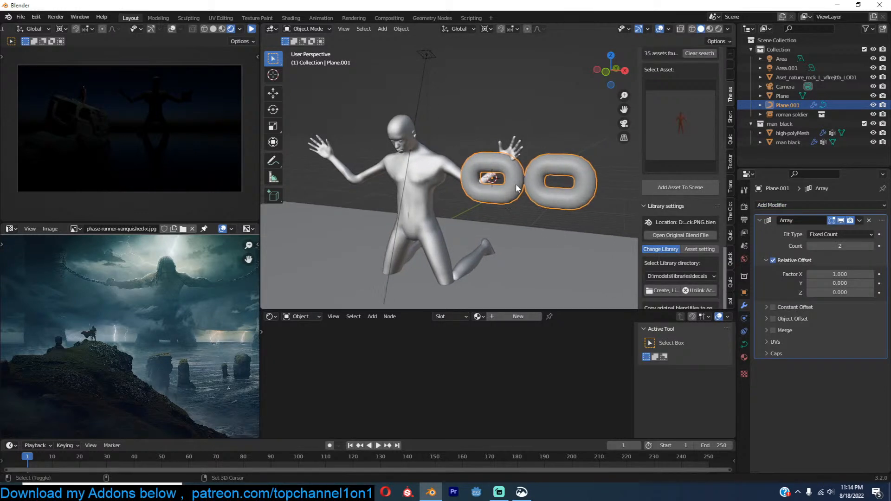
scroll(600, 208, up, 1)
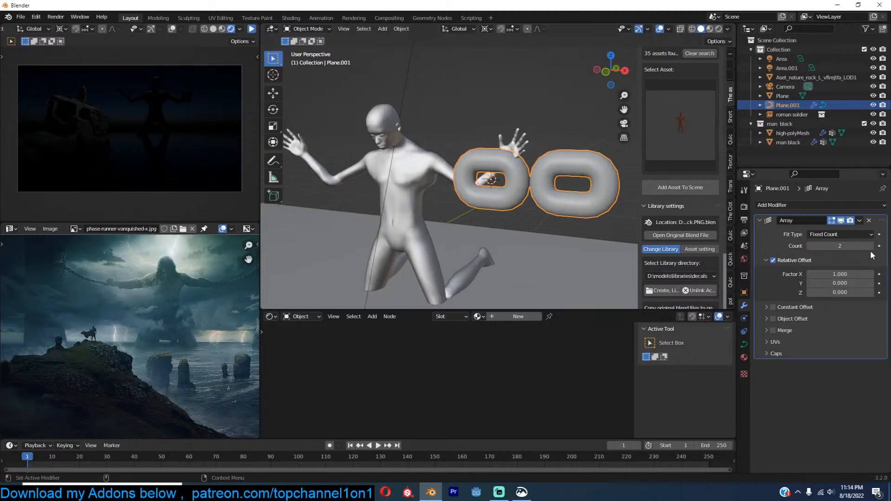
click(869, 221)
Step: Shrink the radius of the link's control points to make its tube much thinner
scroll(531, 231, down, 3)
middle_drag(531, 231, 559, 227)
scroll(559, 227, up, 3)
key(Tab)
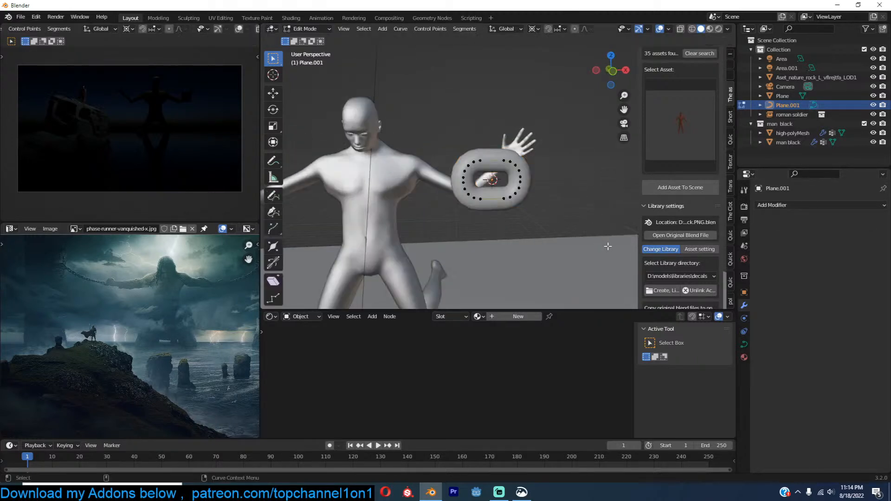
key(Tab)
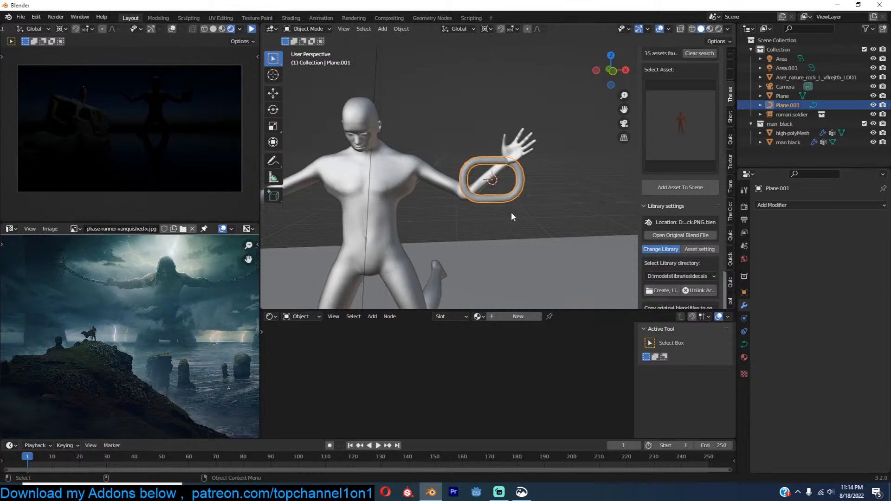
Step: In front view, add a Bezier curve near the man's elbow as the path for the chain
key(KP_1)
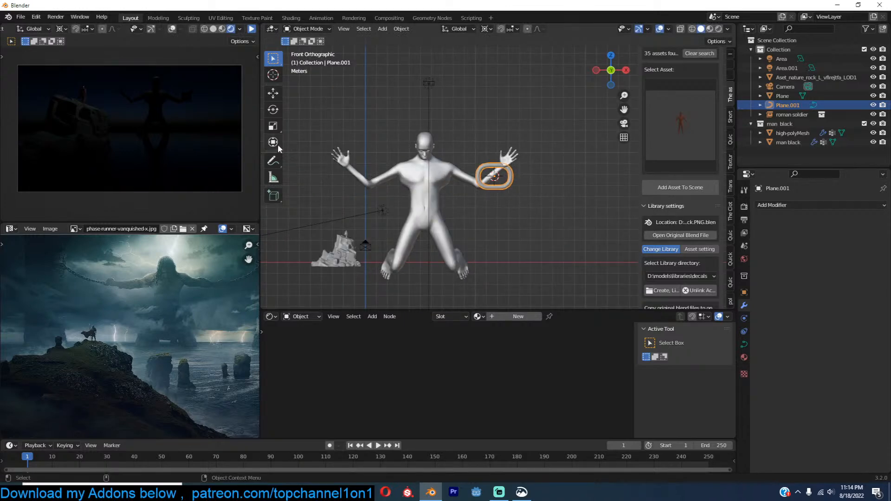
scroll(286, 140, up, 3)
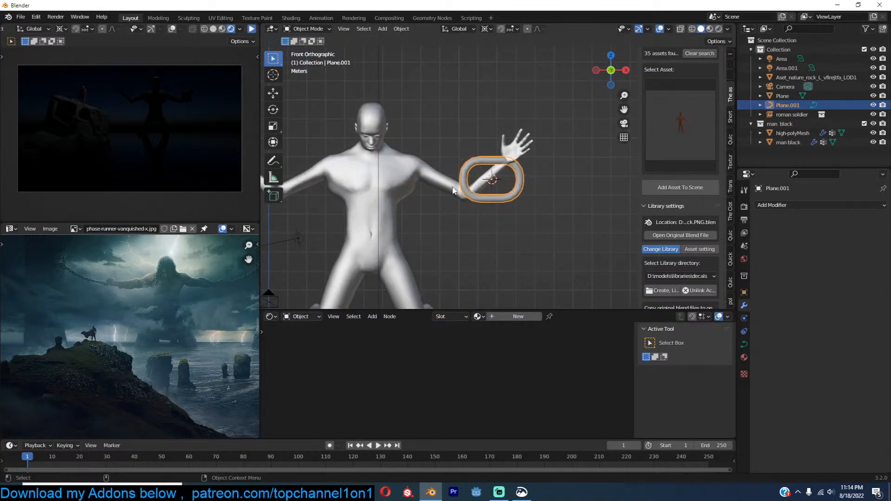
key(shift+a)
mouse_move(426, 194)
click(510, 194)
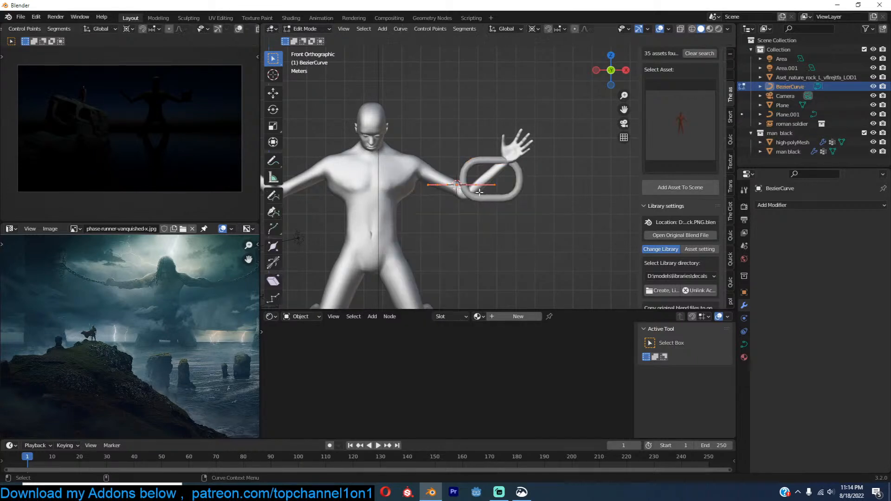
Step: Move the Bezier curve's end point along the forearm and extend the curve with new points upward and outward past the hand
shift+middle_drag(473, 188, 411, 225)
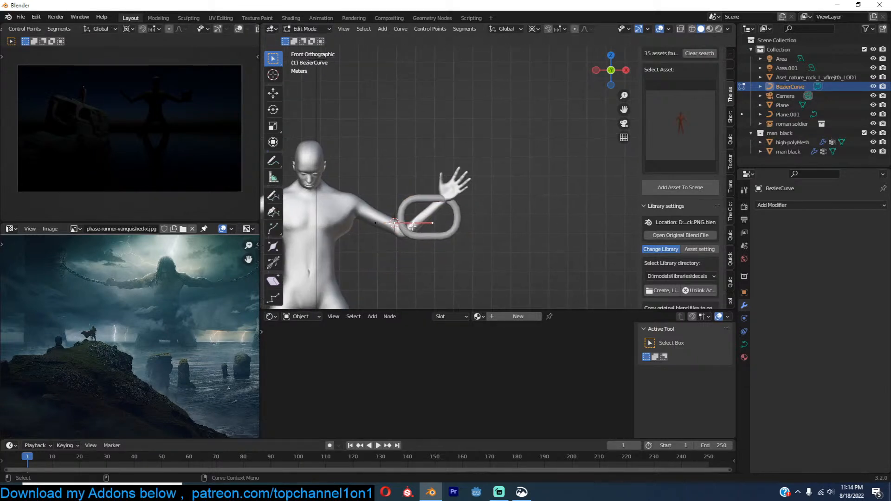
key(g)
click(455, 228)
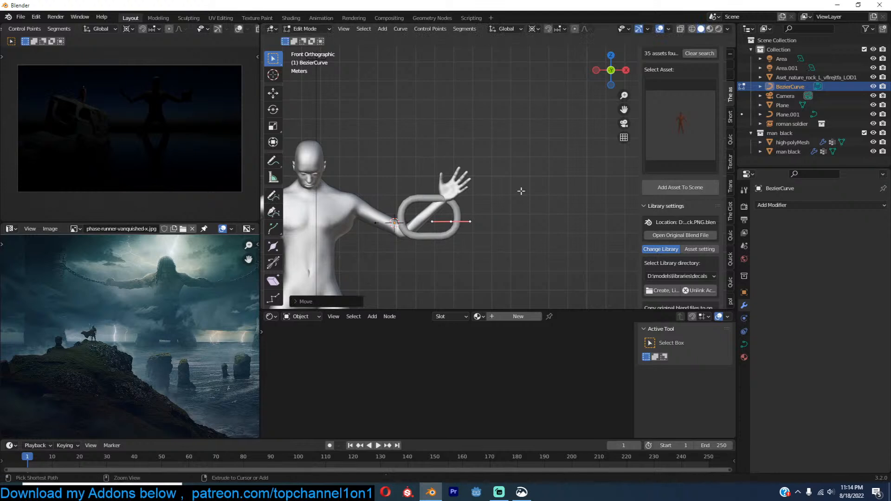
ctrl+right_click(584, 108)
shift+middle_drag(616, 46, 527, 110)
scroll(550, 88, down, 4)
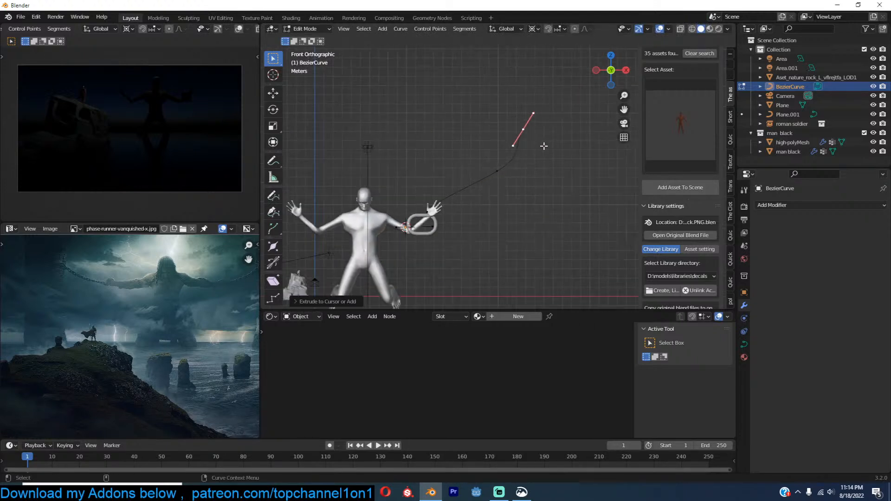
Step: Set the selected curve point's handles to Automatic and move the end point farther outward from the man
key(v)
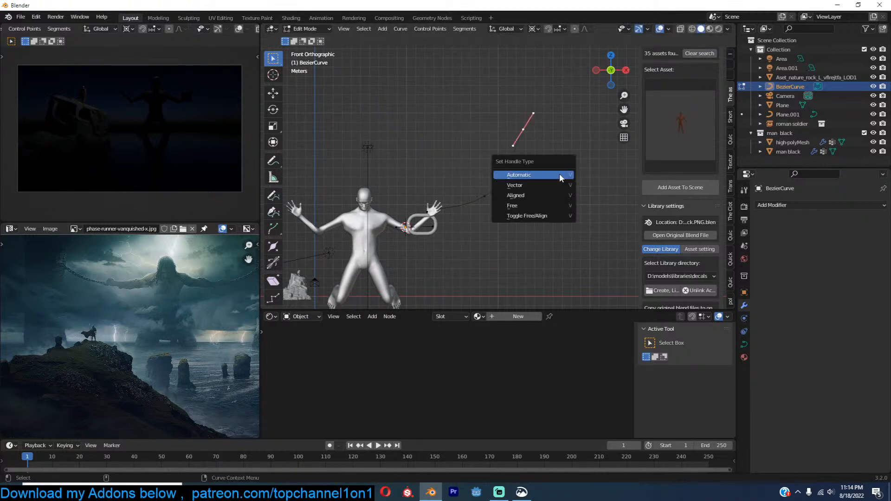
click(561, 175)
key(Tab)
key(Tab)
key(g)
click(602, 165)
Step: Set the transform orientation to Gimbal, scale the curve's end point handles down to about 0.15 around their own centre, and leave Edit Mode
key(s)
click(552, 184)
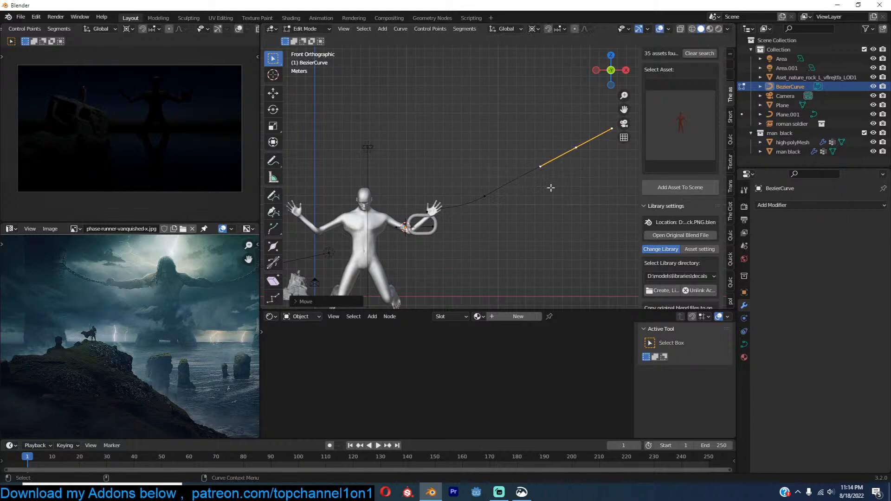
key(comma)
click(546, 91)
key(period)
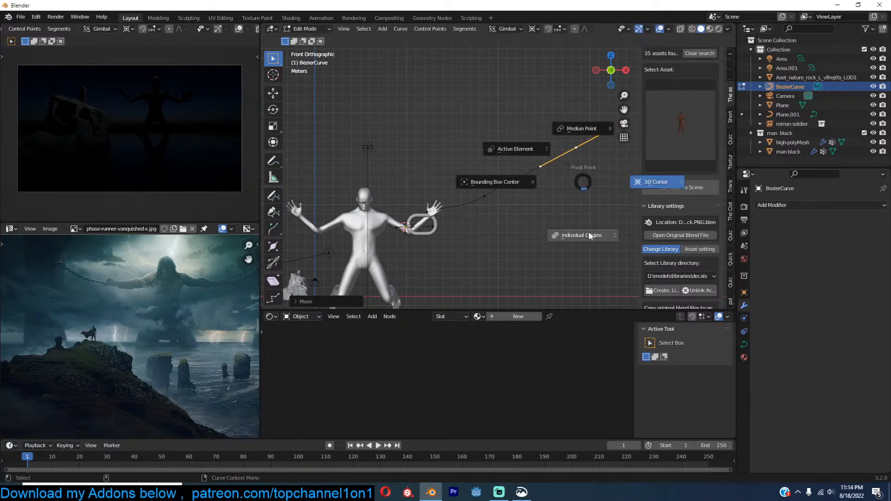
click(592, 155)
key(s)
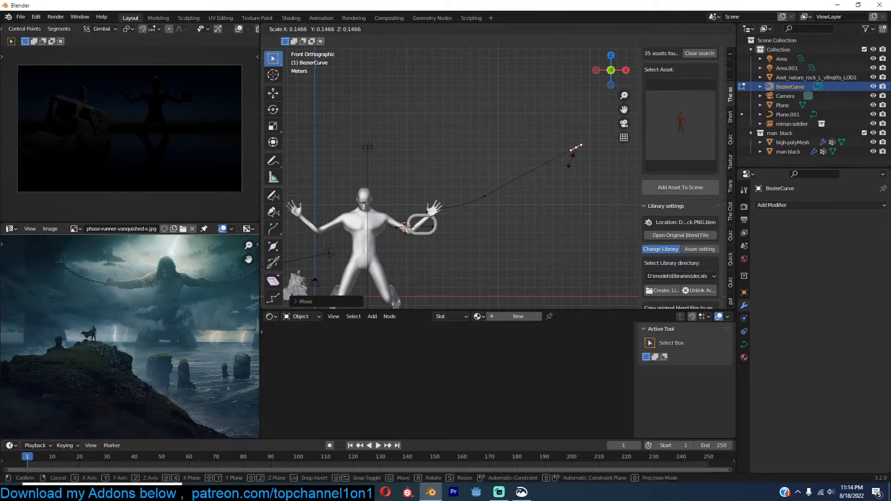
click(570, 160)
key(Tab)
Step: Open the Geometry Node Editor and create a new geometry node tree on the Bezier curve
middle_drag(570, 159, 617, 160)
scroll(603, 163, up, 7)
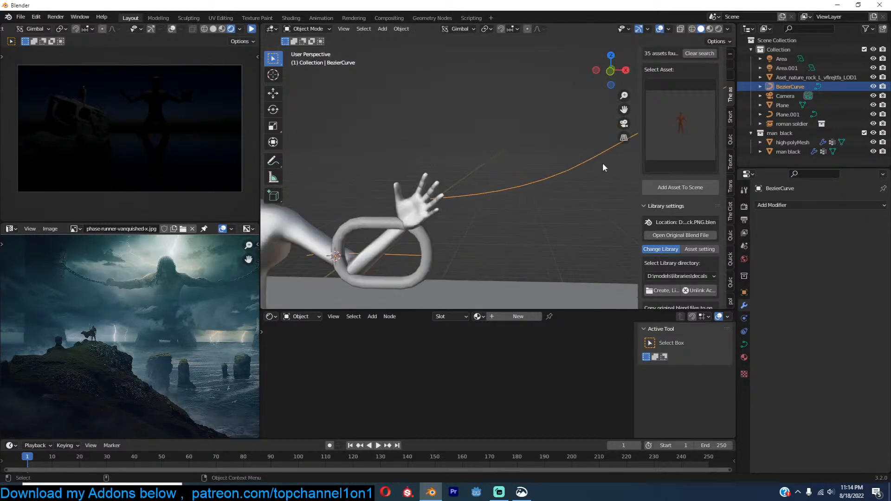
shift+middle_drag(516, 180, 606, 121)
scroll(564, 171, down, 2)
scroll(566, 172, up, 3)
mouse_move(567, 169)
middle_down()
mouse_move(594, 131)
mouse_move(555, 176)
middle_up()
click(270, 316)
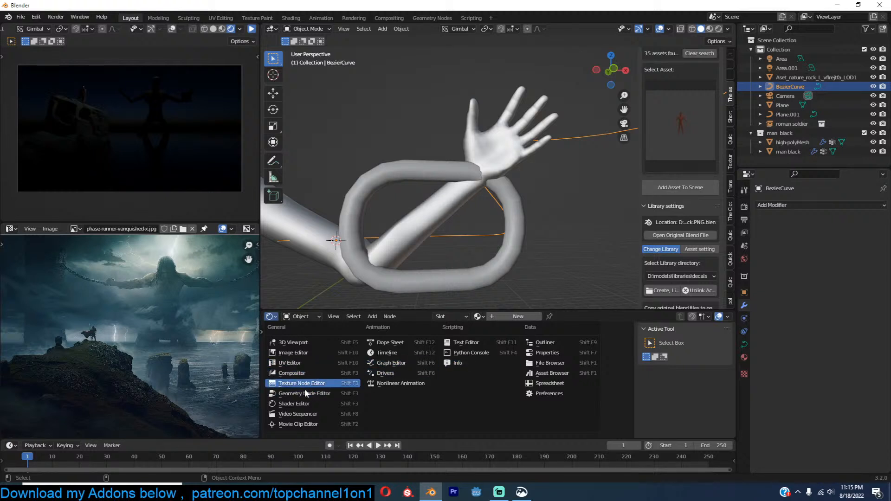
click(311, 395)
click(483, 316)
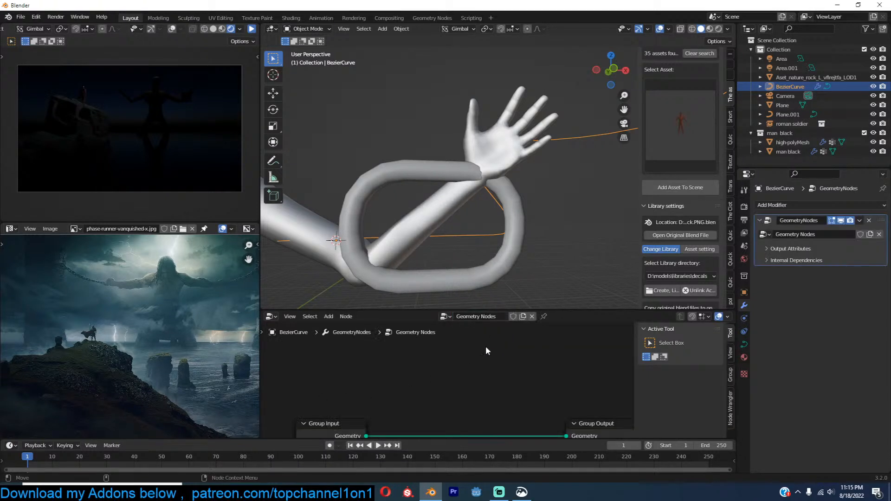
middle_drag(461, 373, 510, 325)
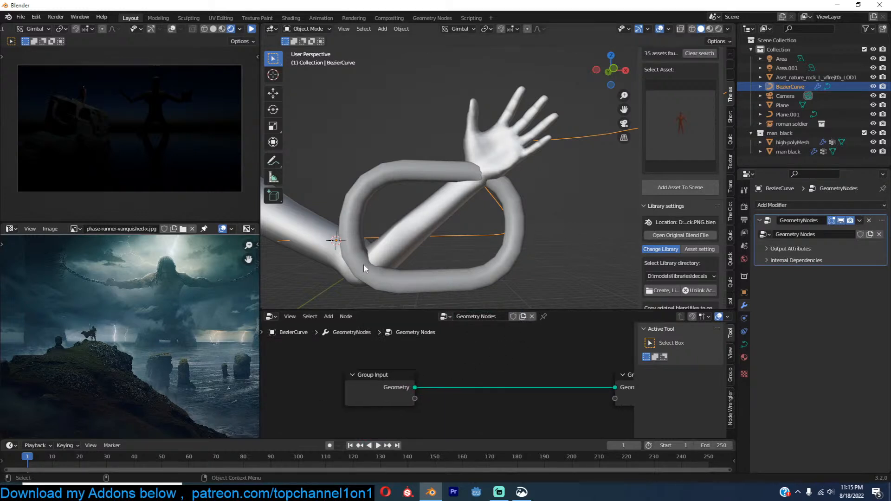
Step: Bring the chain link object Plane.001 into the curve's node tree as an Object Info node and move Group Output farther away
click(378, 198)
click(591, 125)
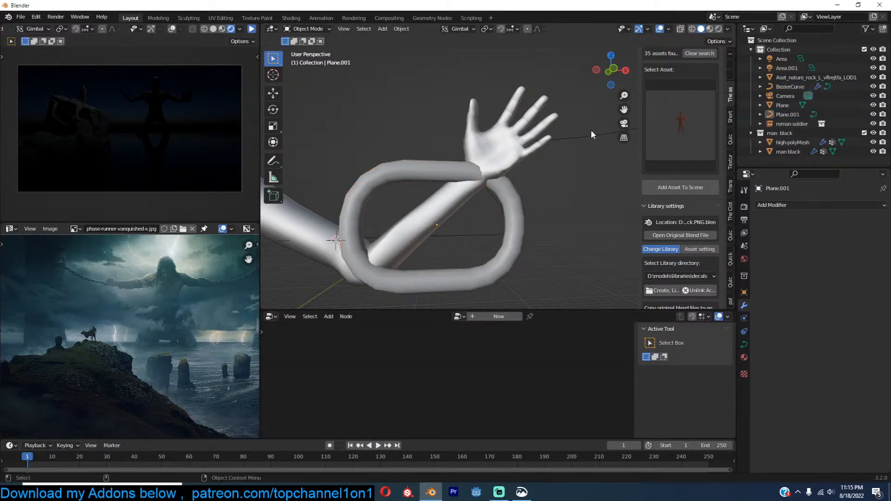
click(593, 134)
drag(786, 112, 450, 412)
middle_drag(450, 412, 478, 350)
drag(478, 349, 381, 389)
scroll(378, 388, down, 2)
middle_drag(371, 382, 252, 408)
scroll(439, 373, down, 4)
drag(493, 361, 622, 358)
scroll(468, 357, down, 4)
click(467, 357)
scroll(467, 361, up, 2)
Step: Insert a Curve to Points node between Group Input and Group Output
key(shift+a)
click(424, 286)
text(cur)
key(BackSpace)
text(r)
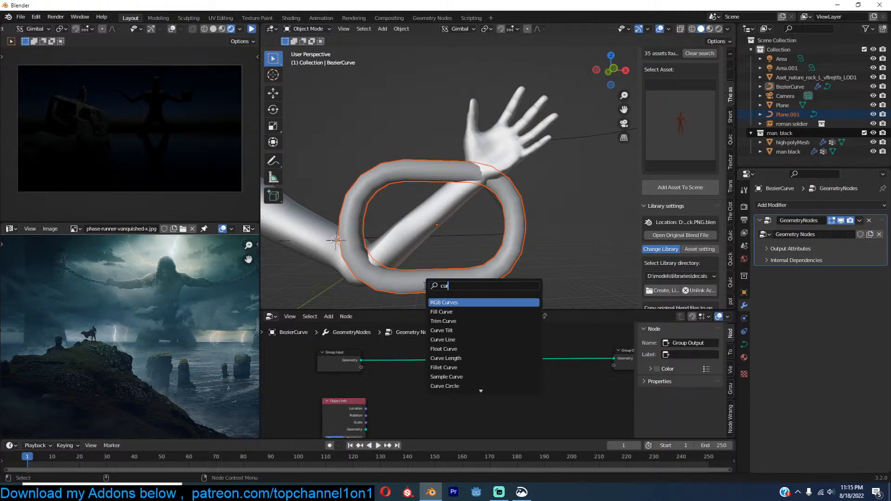
text(ve to)
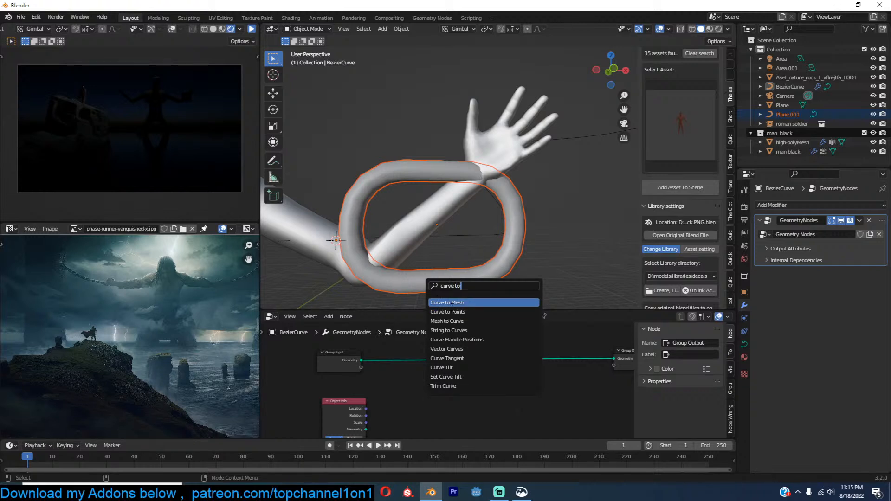
click(448, 311)
click(447, 352)
middle_drag(425, 359, 439, 347)
scroll(432, 357, up, 4)
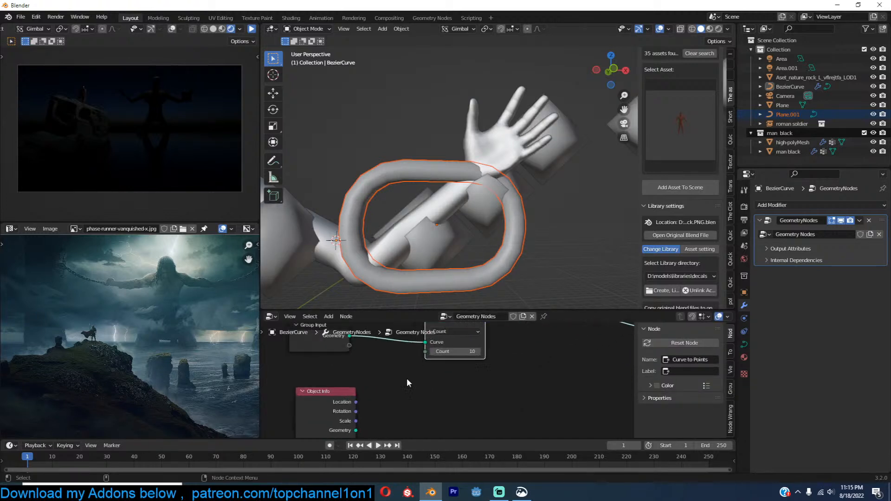
scroll(363, 415, down, 5)
mouse_move(379, 398)
middle_down()
mouse_move(402, 379)
mouse_move(378, 399)
middle_up()
Step: Insert an Instance on Points node after Curve to Points and feed the Object Info geometry into its Instance input
key(shift+a)
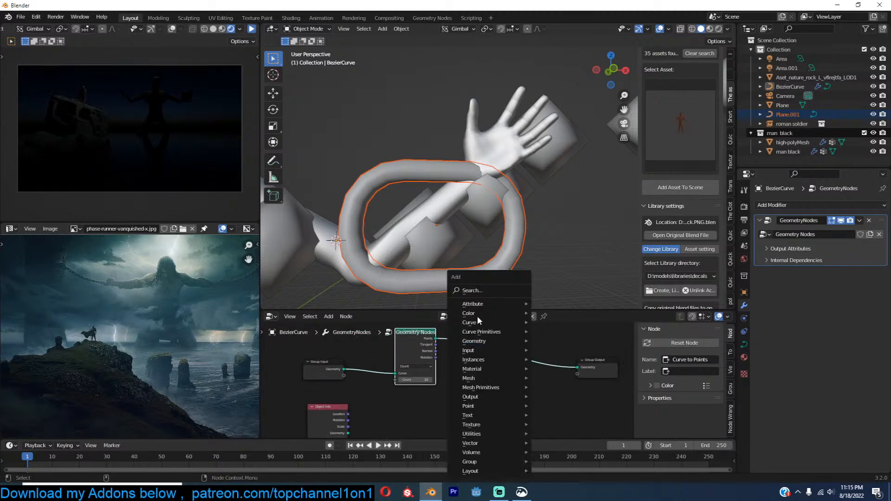
click(500, 284)
text(on po)
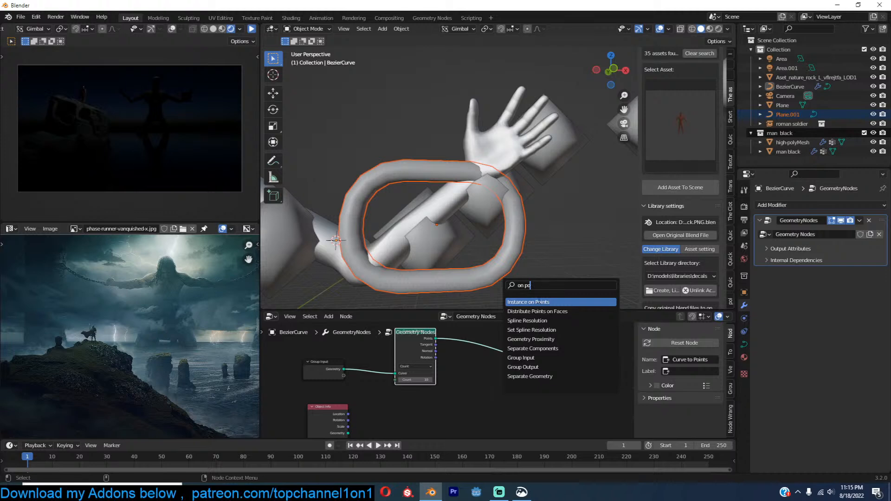
click(538, 302)
click(506, 349)
middle_drag(507, 349, 532, 331)
drag(374, 415, 497, 347)
scroll(450, 374, down, 2)
Step: Connect the Rotation output of Curve to Points to the Rotation input of Instance on Points
scroll(449, 354, up, 3)
drag(439, 325, 516, 369)
middle_drag(510, 278, 534, 246)
scroll(471, 367, down, 2)
middle_drag(511, 374, 455, 388)
scroll(527, 409, up, 3)
scroll(527, 411, up, 1)
scroll(504, 196, down, 4)
middle_drag(505, 196, 532, 228)
drag(495, 365, 567, 376)
Step: Hide the original link object and reselect the chain curve
click(474, 180)
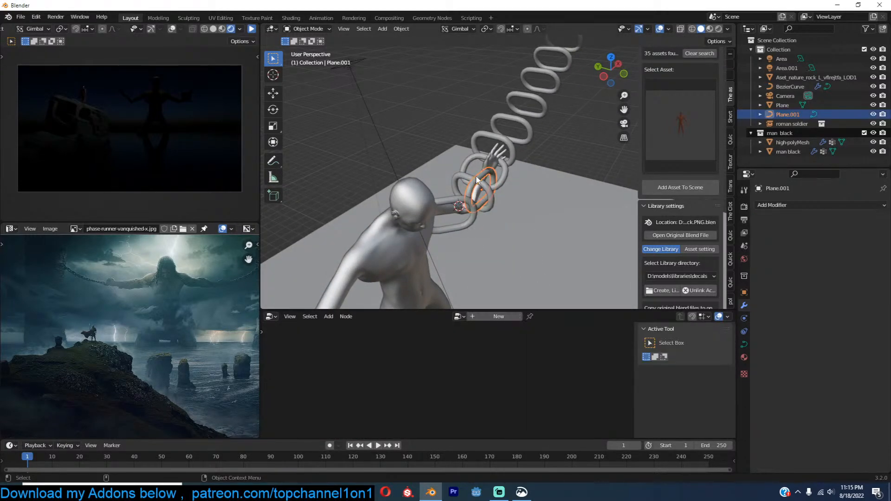
key(h)
click(514, 144)
middle_drag(514, 144, 506, 124)
scroll(505, 124, down, 3)
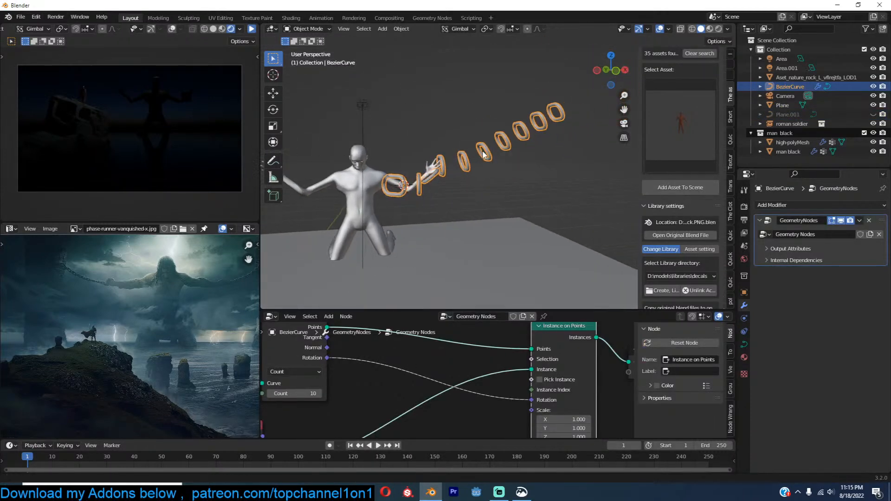
Step: Tidy the node layout and set the Curve to Points count to 29
scroll(479, 384, down, 5)
drag(371, 407, 405, 398)
scroll(506, 367, up, 4)
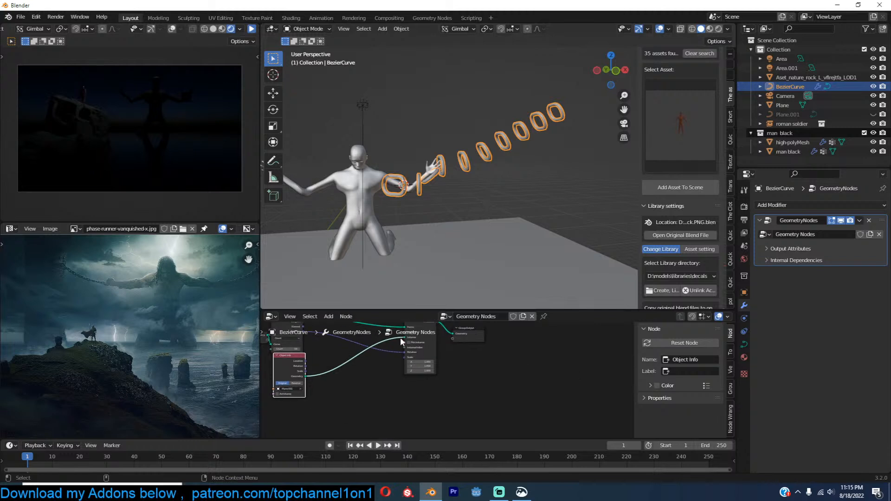
middle_drag(413, 381, 515, 379)
drag(470, 376, 497, 376)
scroll(405, 218, up, 6)
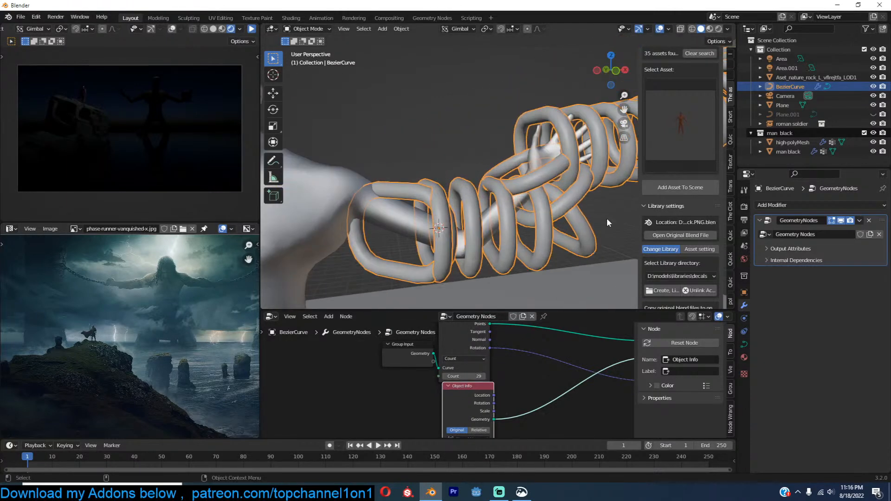
scroll(483, 241, down, 3)
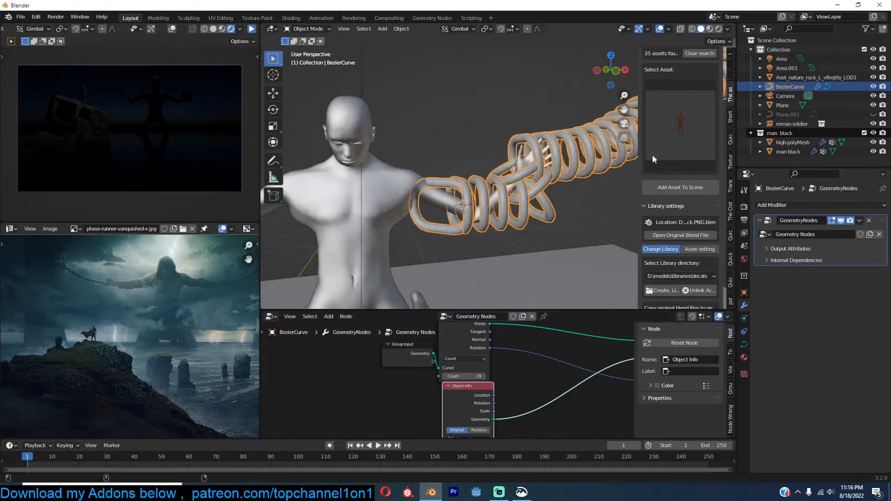
Step: Unhide the original link and move it up into the empty space above the man's arm
click(873, 114)
click(492, 175)
key(g)
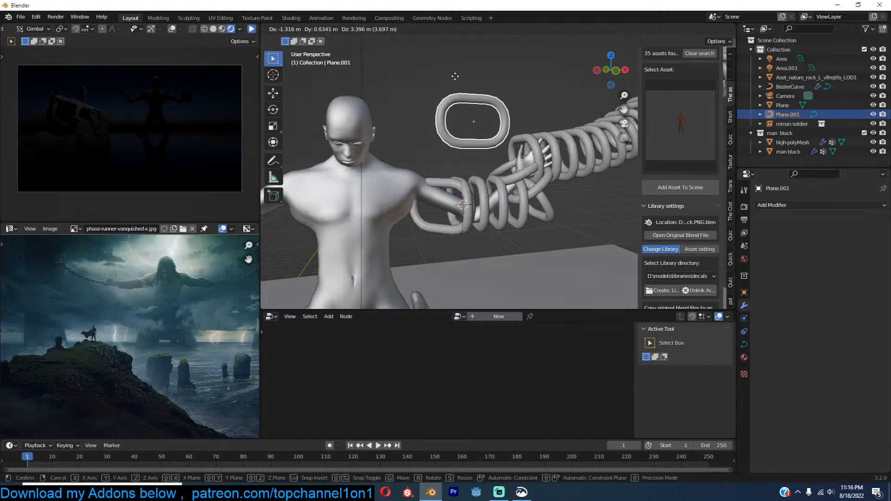
click(458, 81)
Step: Fatten the original link's control points to more than twice their radius so its tube becomes thicker
key(Tab)
key(alt+s)
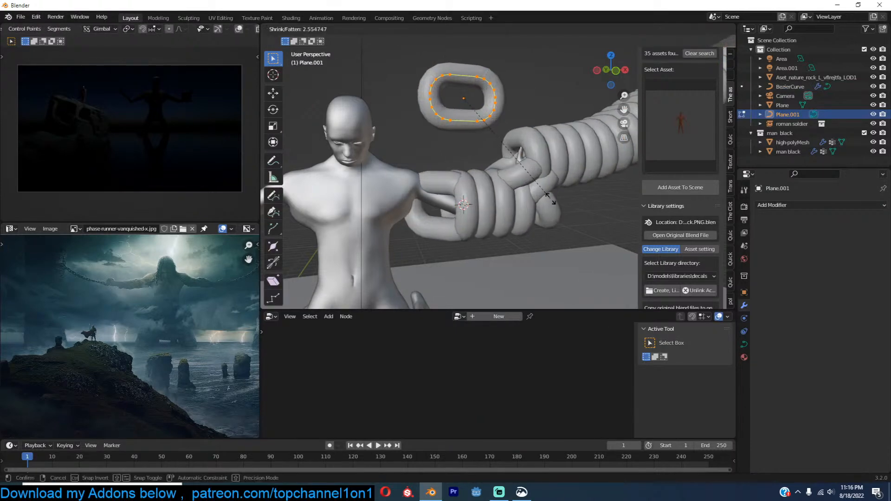
click(545, 192)
key(Tab)
Step: Select the chain curve and insert a Rotate Instances node between Instance on Points and Group Output
click(544, 195)
scroll(447, 329, up, 3)
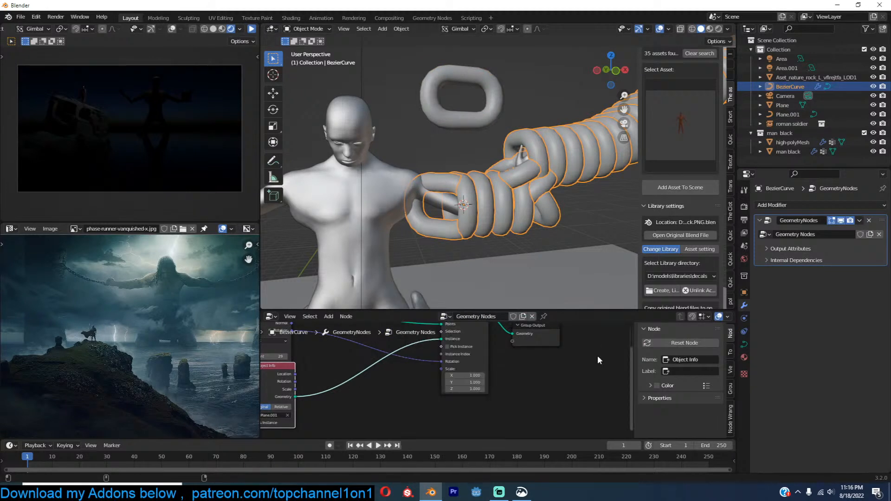
middle_drag(492, 351, 399, 391)
drag(457, 367, 624, 365)
key(shift+a)
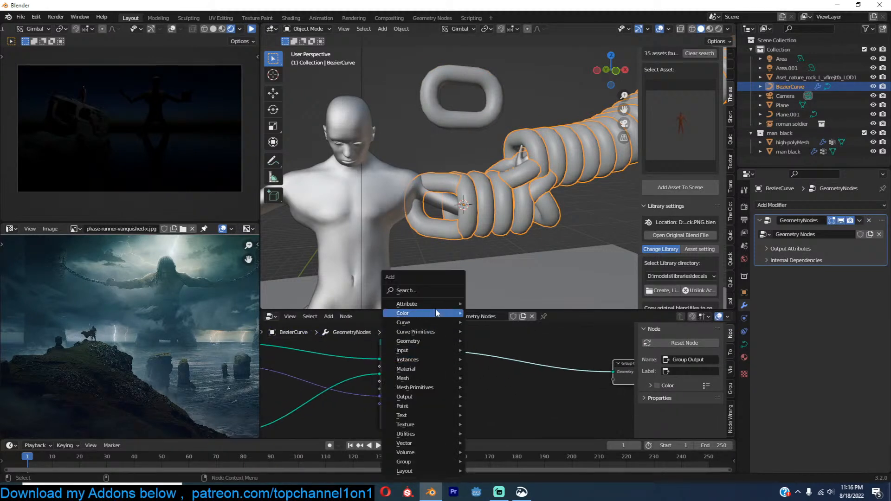
text(rota)
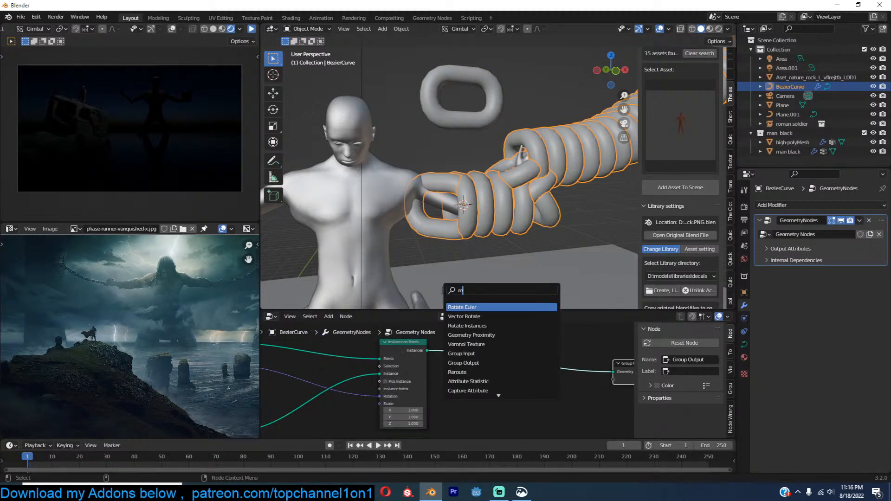
click(467, 325)
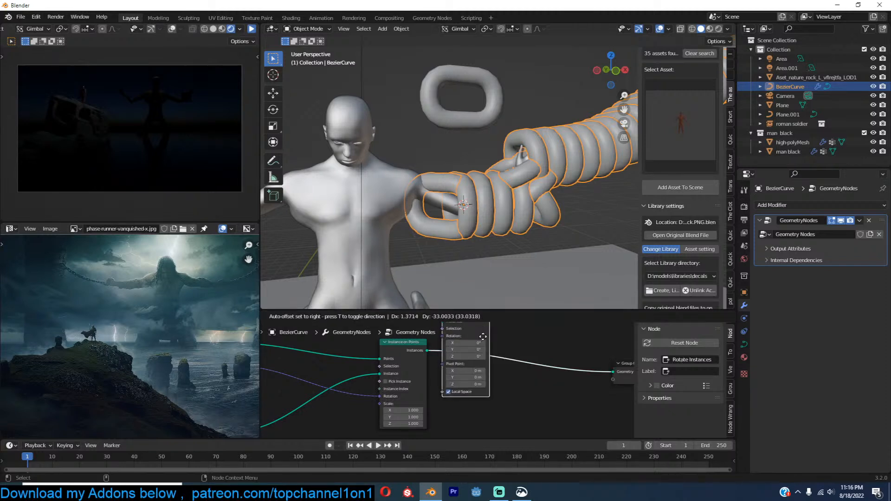
click(501, 381)
Step: Set the Y rotation of the Rotate Instances node to 90°
drag(503, 353, 592, 357)
right_click(503, 353)
click(562, 357)
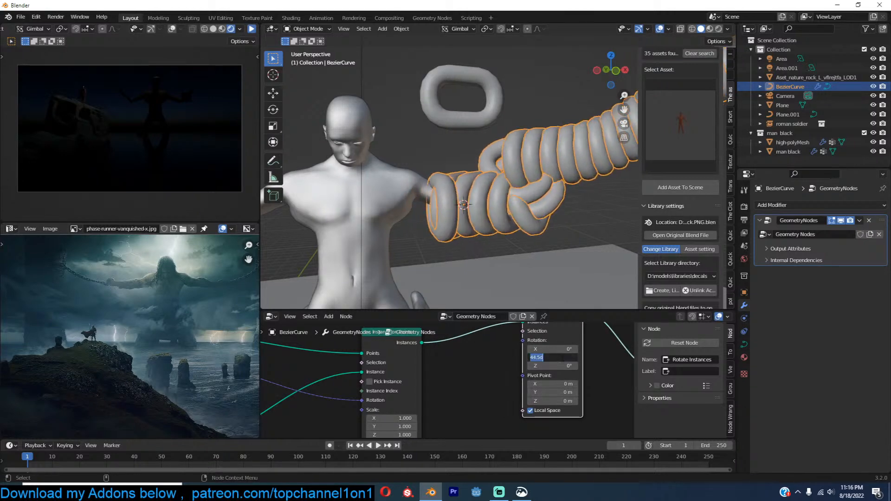
key(Return)
middle_drag(408, 260, 436, 279)
Step: Make room before Group Output and insert a duplicate of the Rotate Instances node after the first one
middle_drag(551, 374, 445, 386)
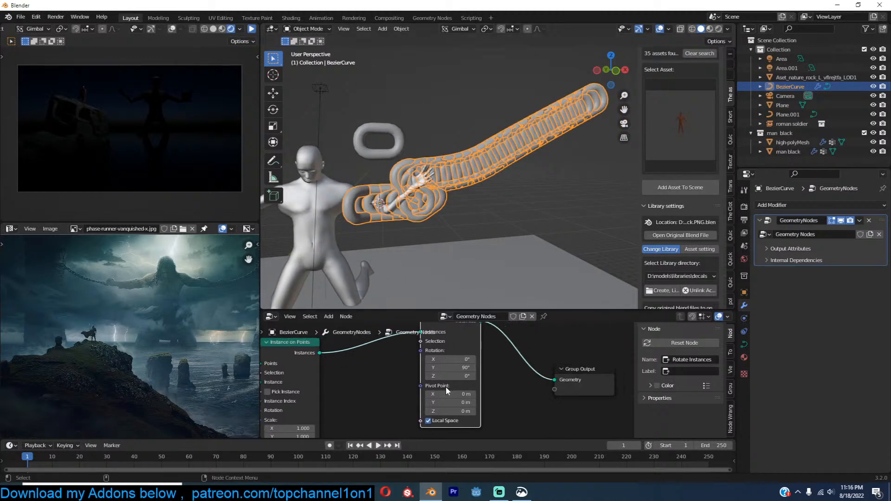
scroll(446, 386, down, 4)
drag(463, 335, 471, 361)
drag(539, 383, 642, 367)
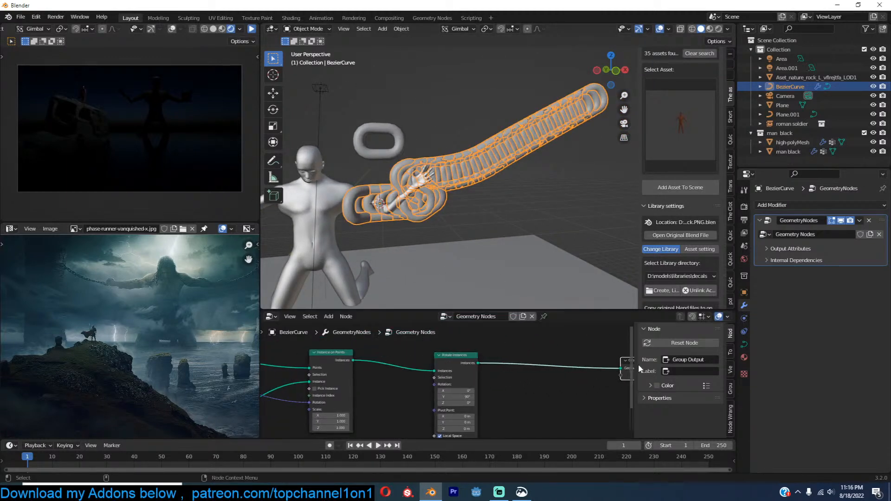
drag(447, 360, 392, 349)
key(shift+d)
click(492, 348)
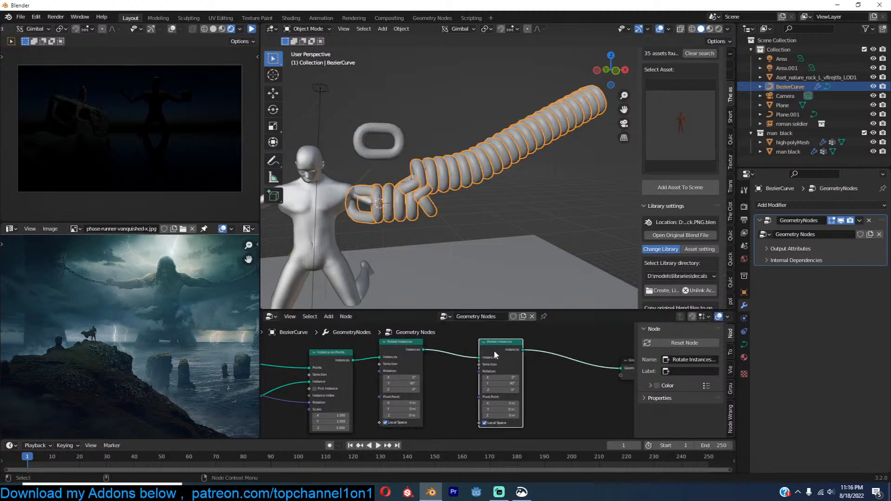
Step: In the duplicated Rotate Instances node, set the Y rotation to 0° and the X rotation to 90°
middle_drag(490, 363, 473, 352)
scroll(473, 352, up, 2)
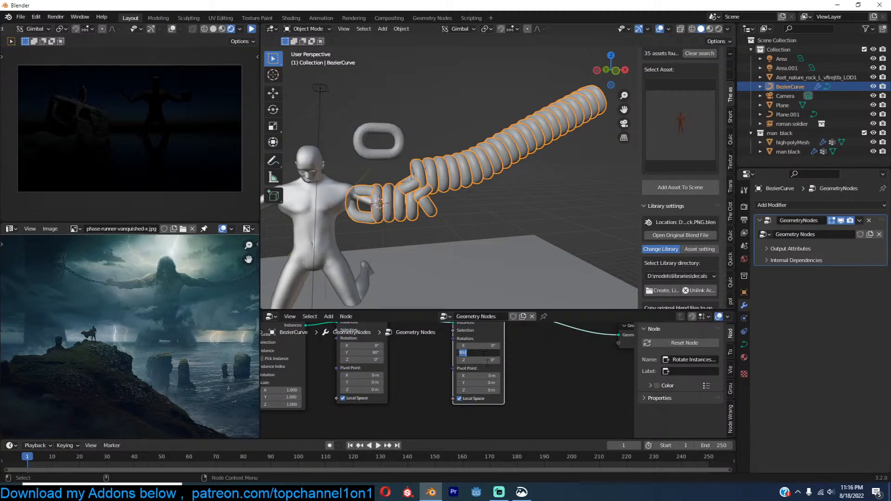
text(0)
key(Return)
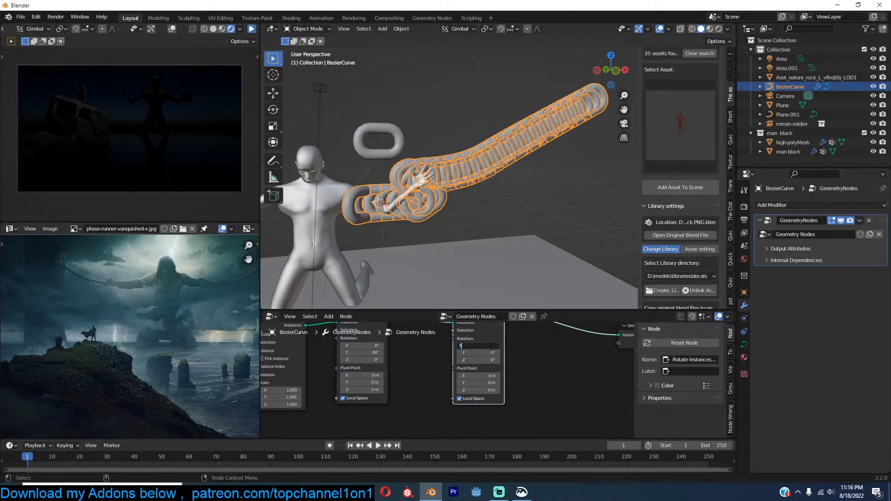
text(90)
key(Return)
Step: Move the second Rotate Instances node toward Group Output and add an Index node in the gap between the two rotations
scroll(420, 366, down, 3)
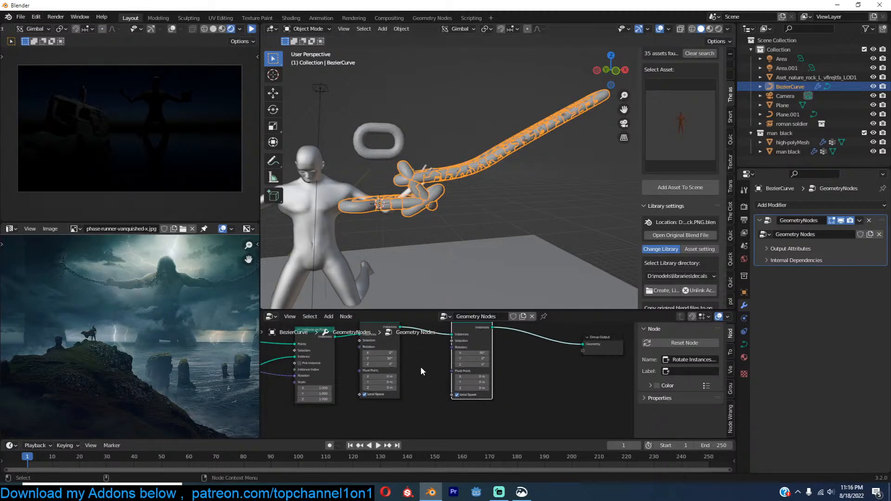
mouse_move(415, 396)
middle_down()
mouse_move(430, 390)
mouse_move(419, 385)
middle_up()
scroll(430, 391, up, 1)
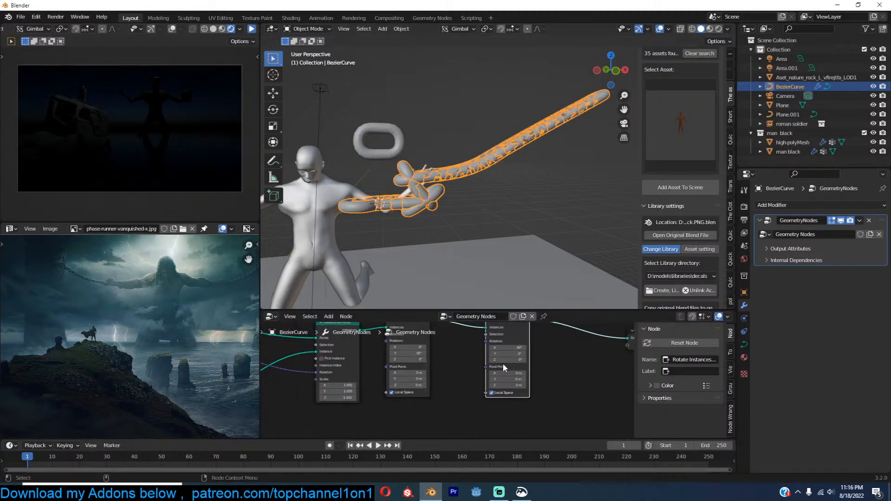
click(604, 355)
key(shift+a)
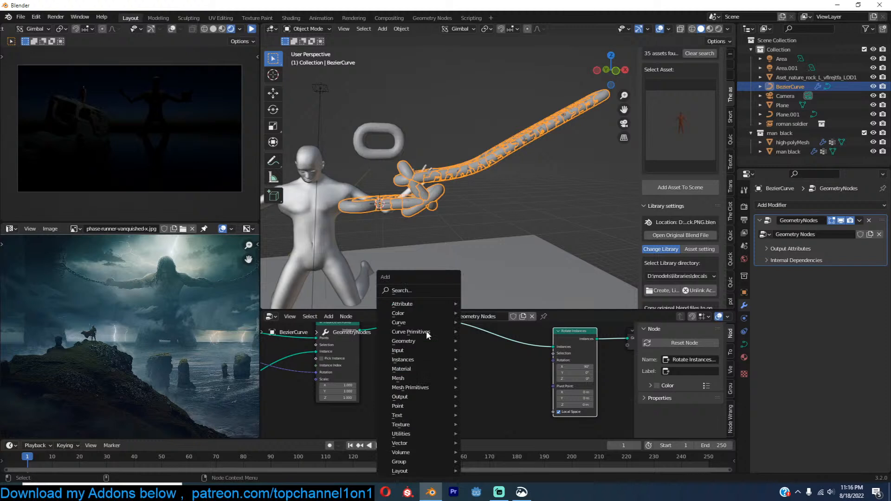
click(431, 290)
text(inde)
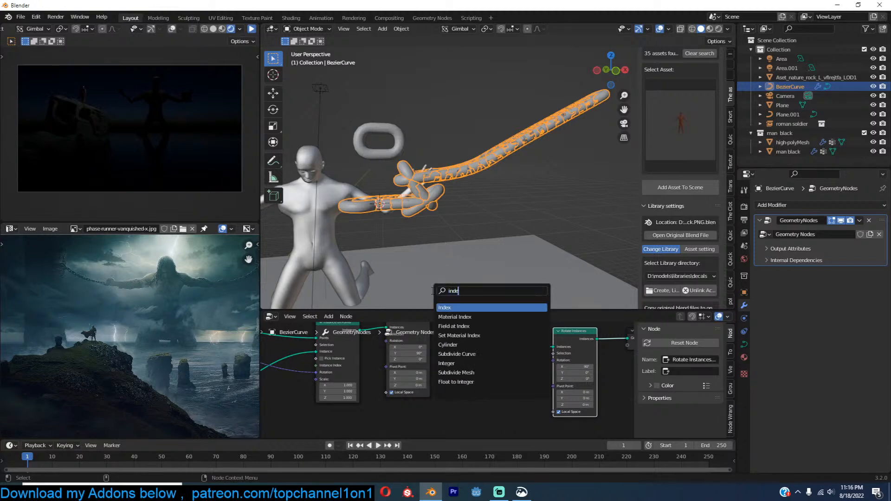
key(Return)
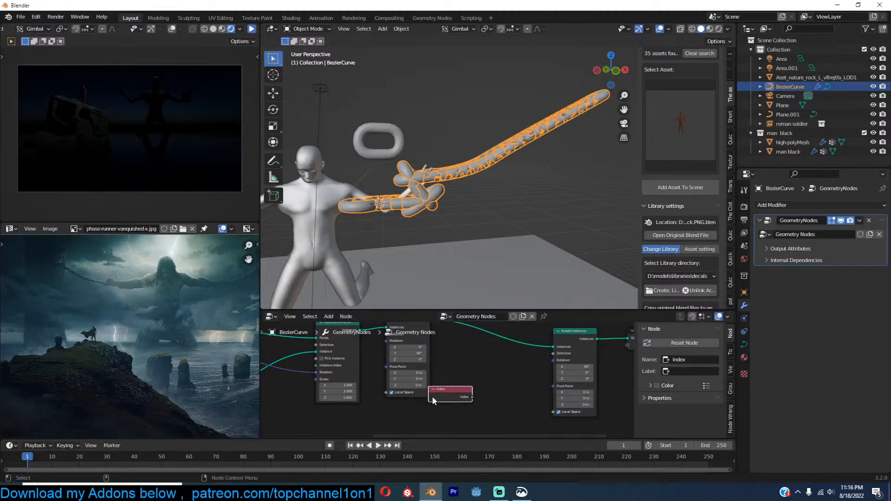
Step: Connect the Index node's output to the Selection input of the second Rotate Instances node
scroll(404, 397, up, 1)
click(319, 417)
drag(367, 416, 529, 355)
middle_drag(486, 374, 505, 343)
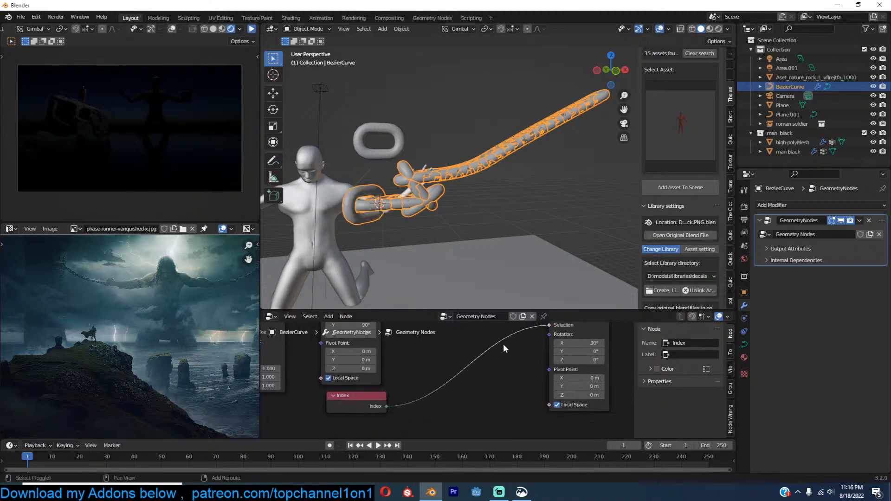
Step: Insert a Math node on the link between Index and Selection, using the Modulo operation with a value of 2
key(shift+a)
click(471, 293)
text(math)
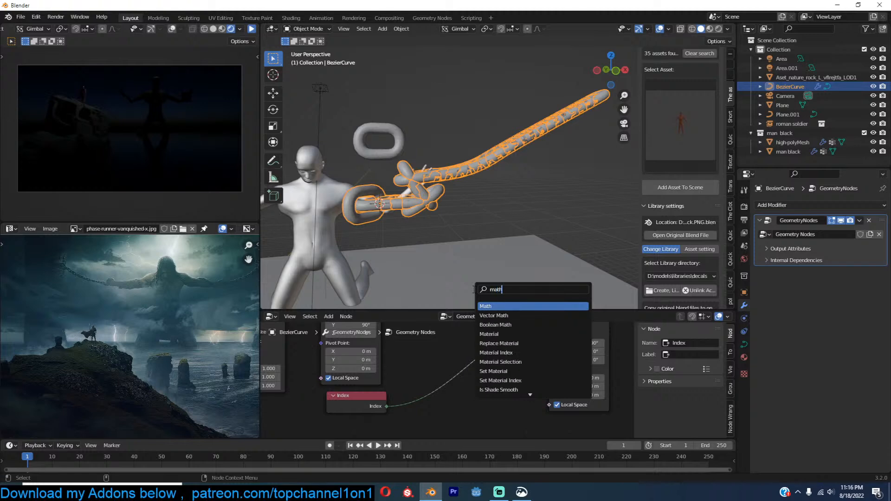
key(Return)
click(470, 353)
click(473, 368)
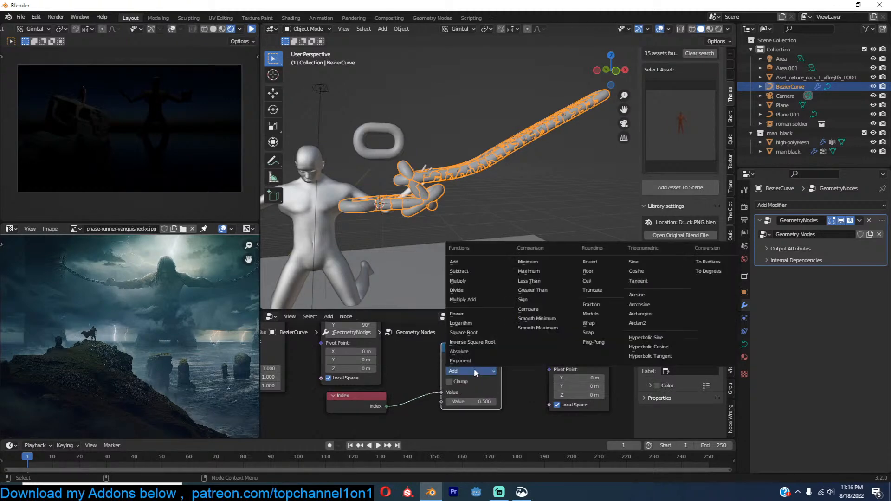
click(609, 314)
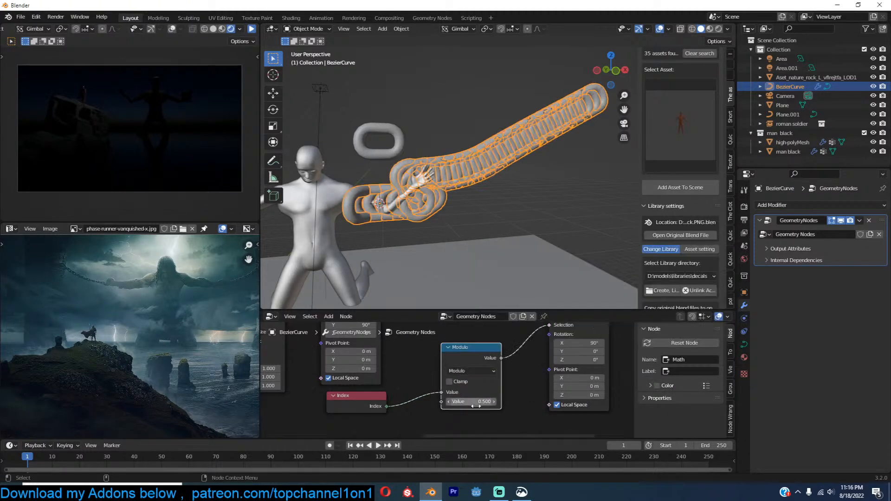
click(477, 403)
text(2)
key(Return)
Step: In Edit Mode, scale the source chain link's curve down and shrink its point radius to make the link thinner
middle_drag(450, 196, 429, 147)
click(430, 147)
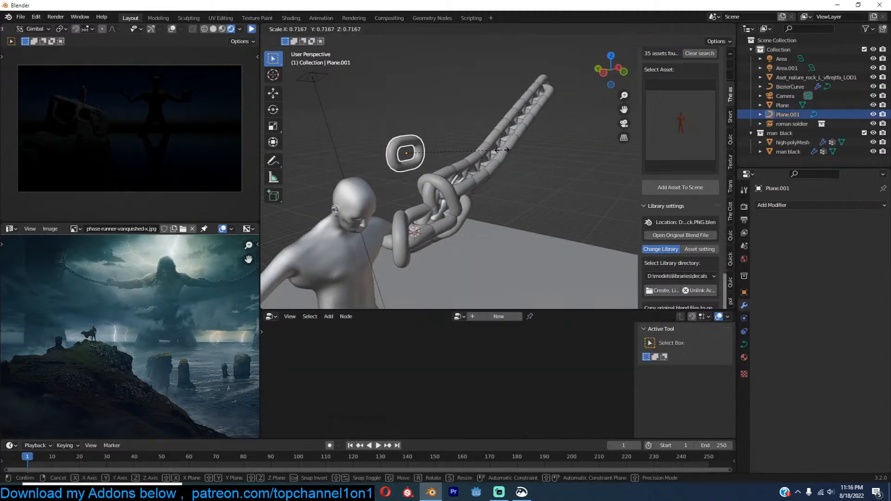
key(Tab)
key(s)
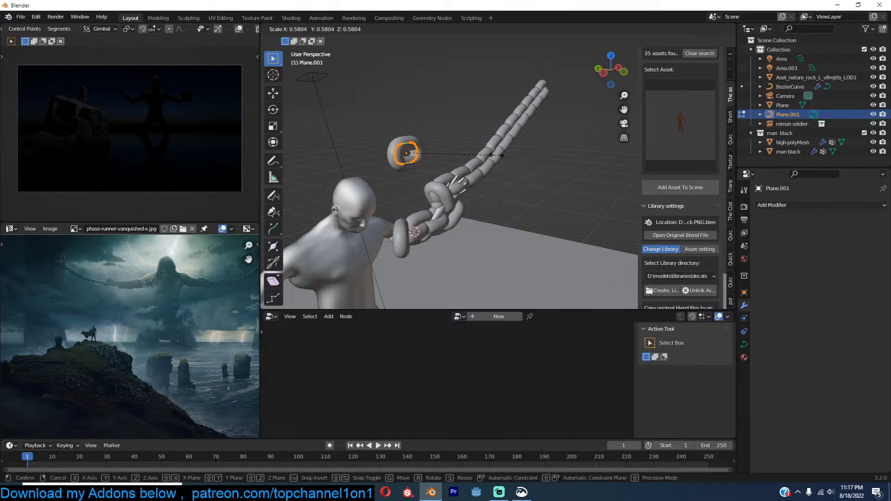
click(487, 155)
middle_drag(487, 154, 563, 181)
key(alt+s)
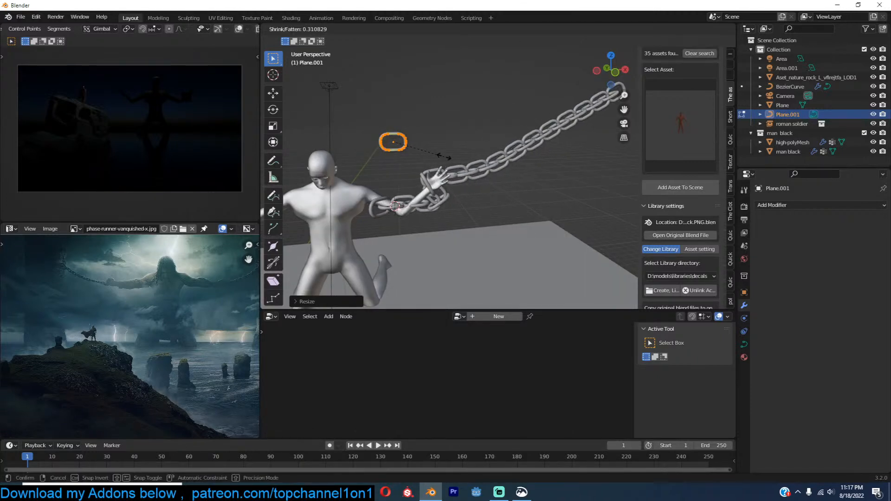
click(294, 112)
Step: Shift the source link's points along X and fine-tune its thickness and size so the chain links interlock, returning to Object Mode
key(g)
key(x)
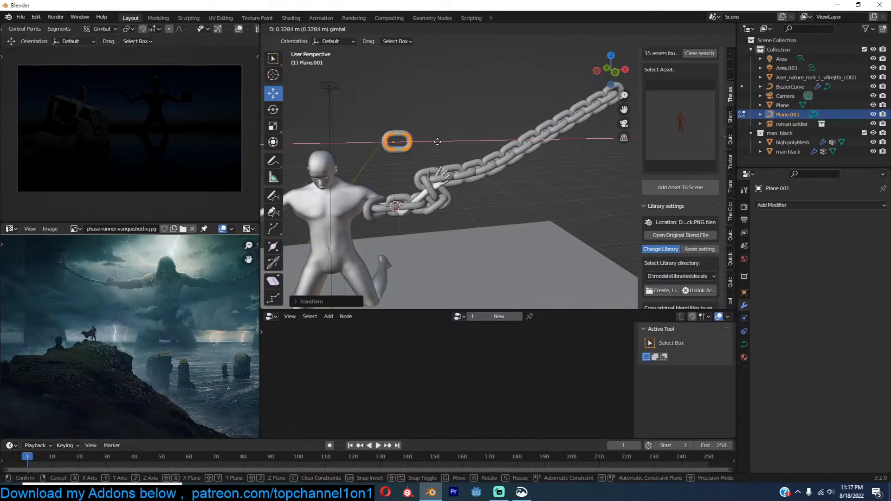
click(454, 173)
scroll(454, 174, up, 3)
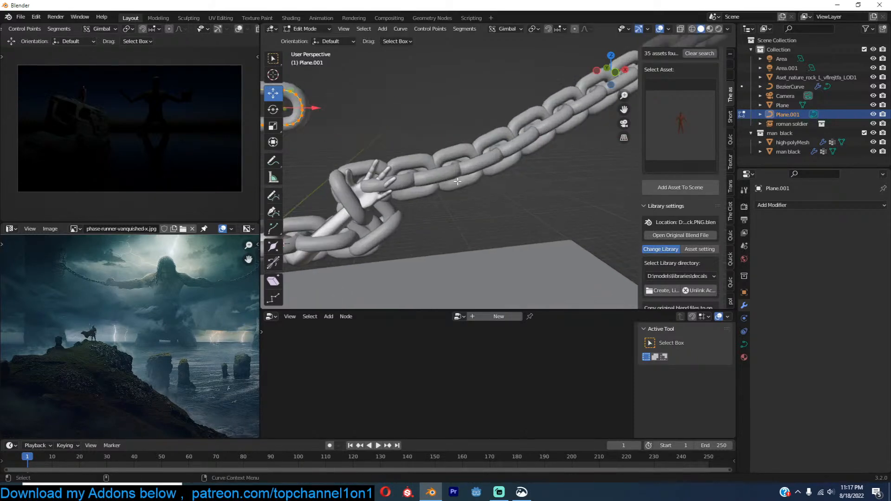
key(alt+s)
click(422, 159)
scroll(510, 214, down, 4)
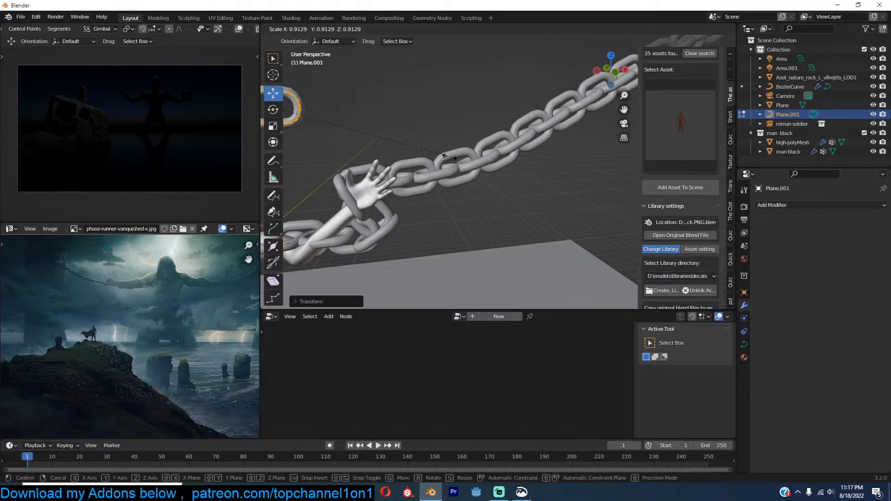
key(Tab)
mouse_move(510, 215)
middle_down()
mouse_move(419, 179)
mouse_move(508, 206)
middle_up()
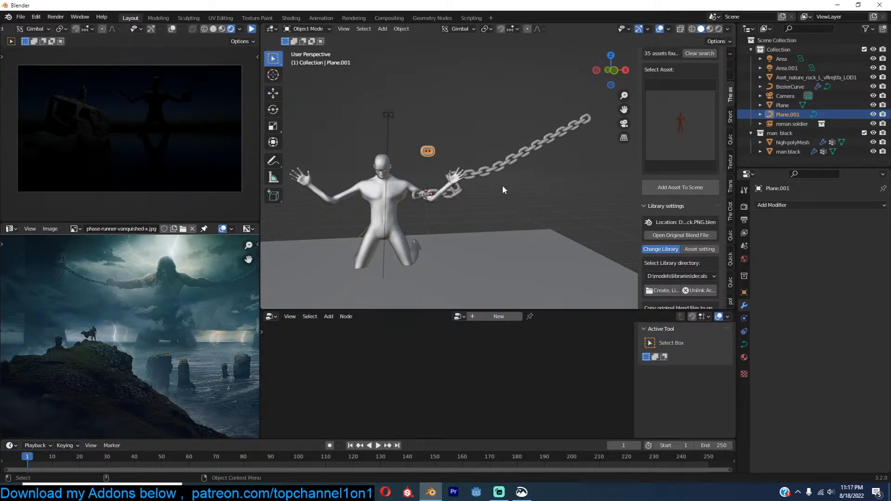
Step: In front view, draw another Bezier stroke in the chain curve, running from the man's other forearm outward and up
click(477, 176)
key(Tab)
key(KP_1)
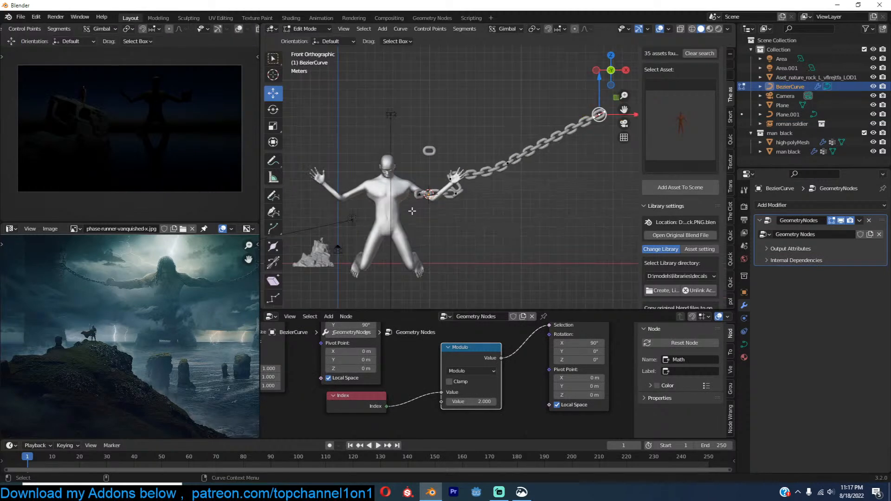
click(274, 199)
drag(338, 128, 340, 121)
key(ctrl+z)
shift+middle_drag(363, 179, 492, 186)
drag(363, 146, 347, 114)
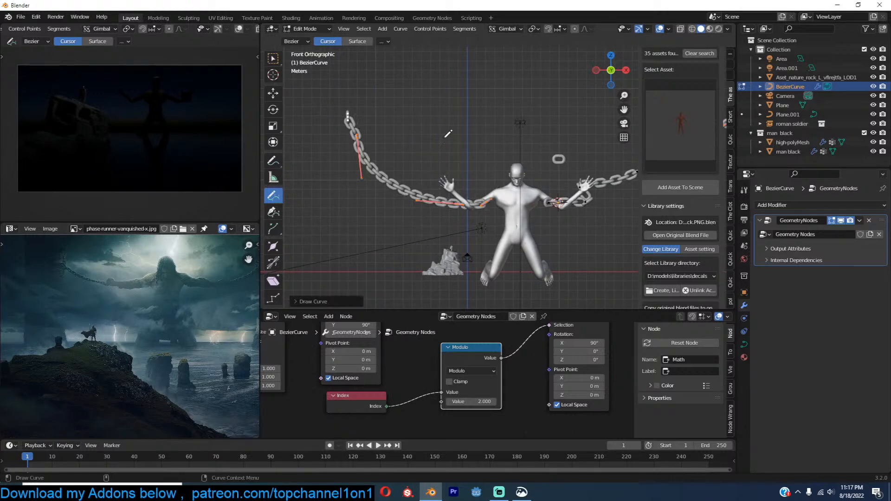
key(Tab)
Step: In camera view, move the source chain link up above the camera frame
middle_drag(451, 137, 507, 99)
key(KP_0)
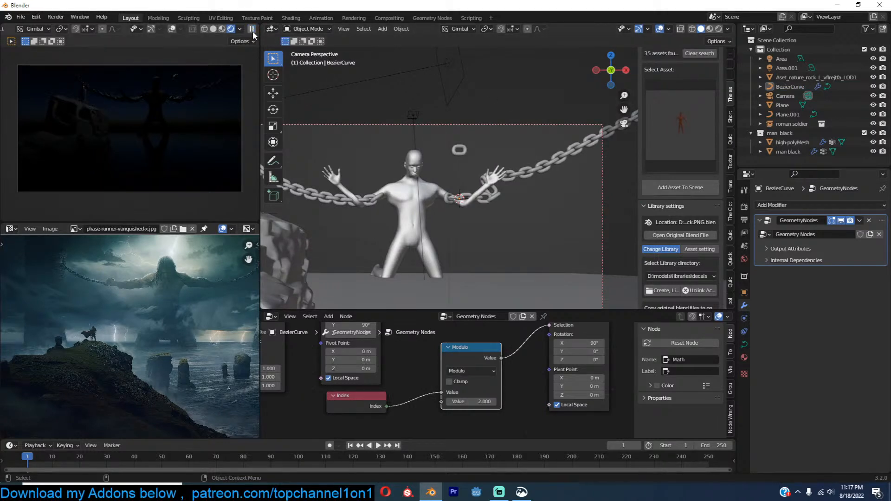
click(459, 151)
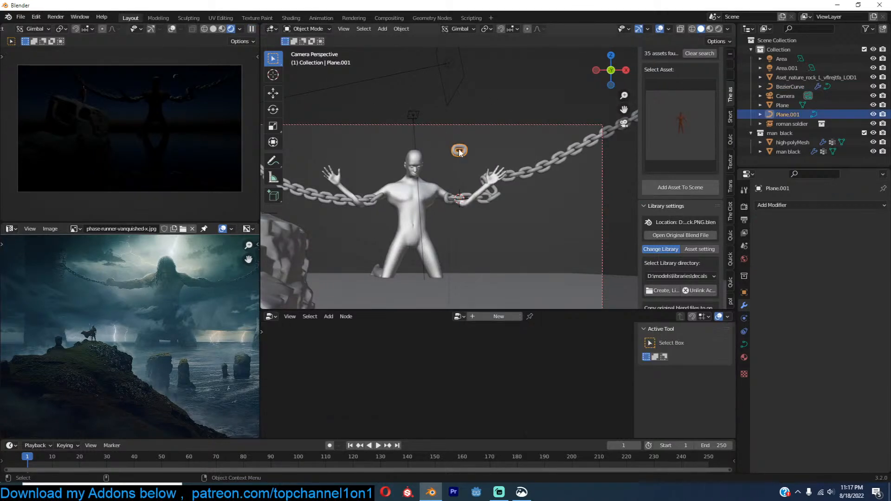
key(g)
click(514, 93)
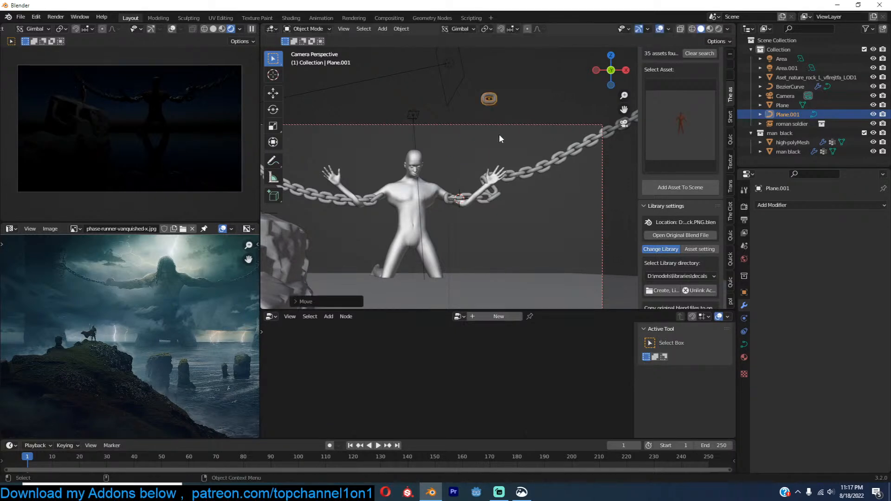
shift+middle_drag(487, 182, 467, 147)
Step: With the source chain link selected, switch the node editor to the Shader Editor and search the asset library's materials for "metal"
click(516, 141)
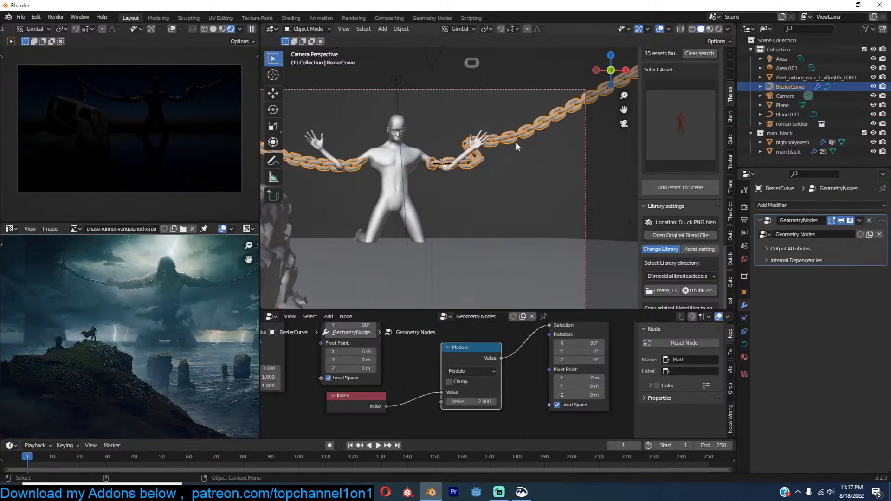
click(468, 64)
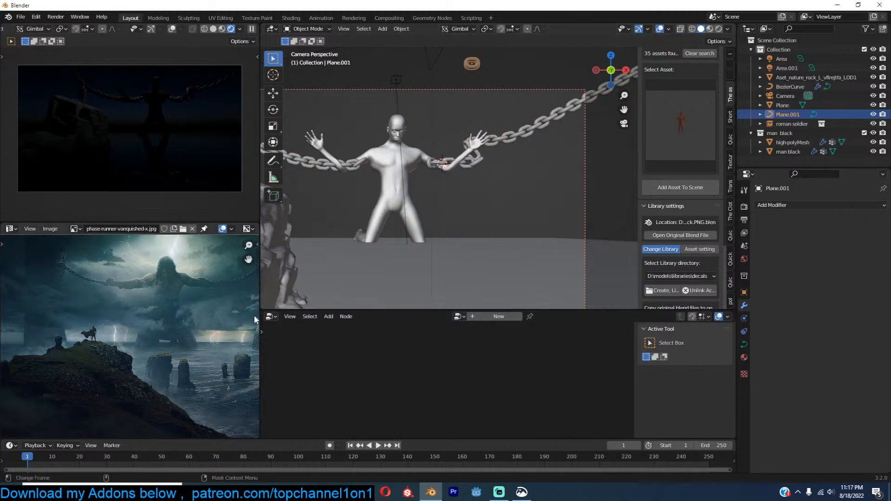
click(271, 316)
click(290, 403)
scroll(717, 97, up, 5)
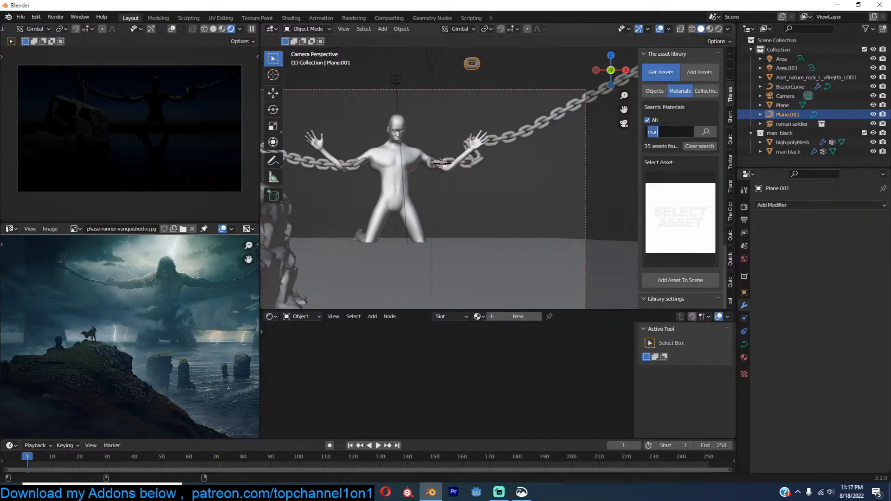
key(Return)
Step: Apply the scratched "metal foot plate metal" material from the asset library to the source chain link
click(682, 202)
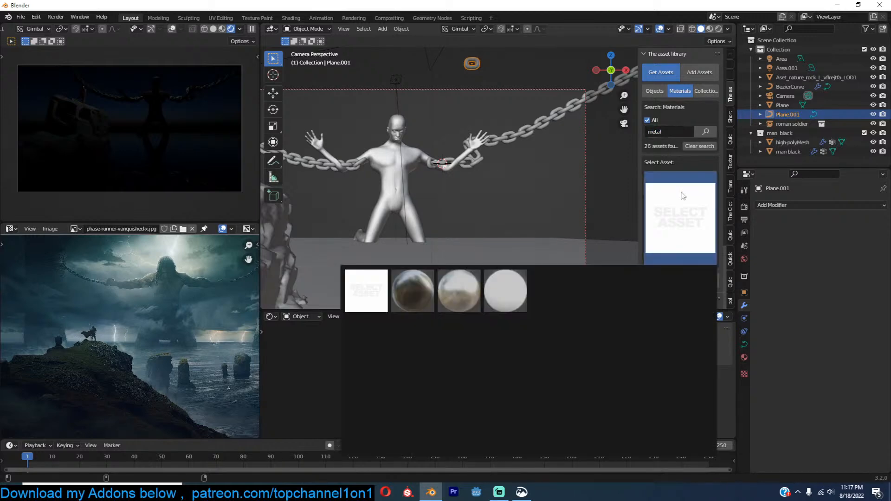
click(645, 337)
click(686, 232)
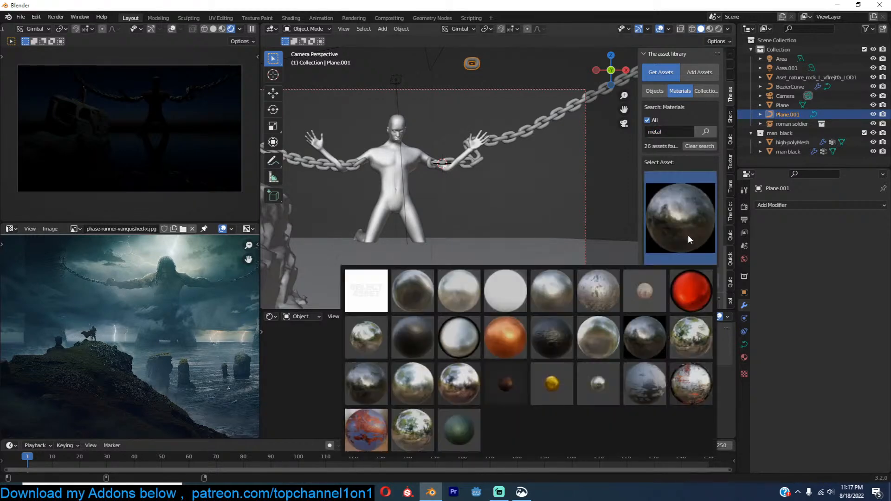
click(596, 296)
click(678, 295)
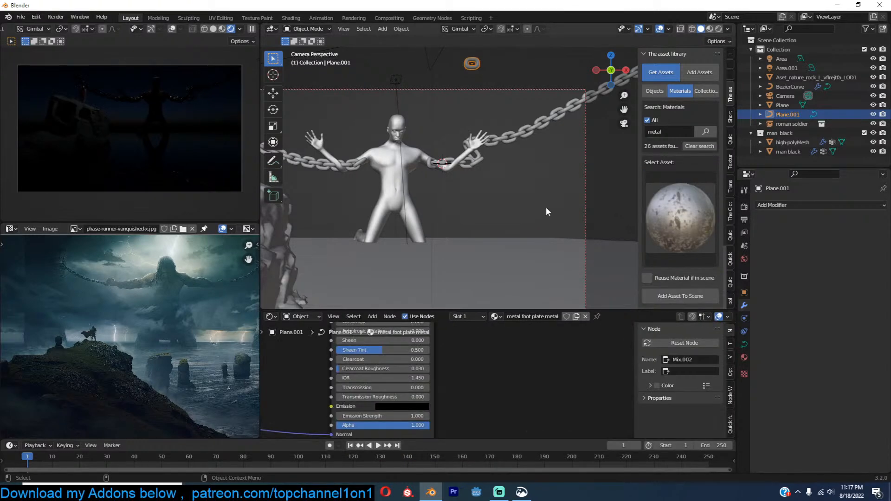
Step: Start saving the project and create a new folder named "greek god" inside D:\models\2022\august
key(ctrl+s)
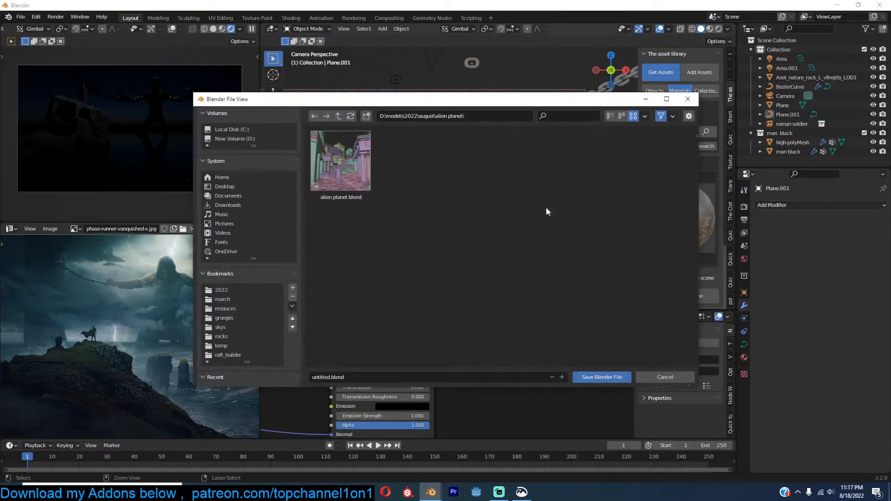
click(339, 116)
click(366, 116)
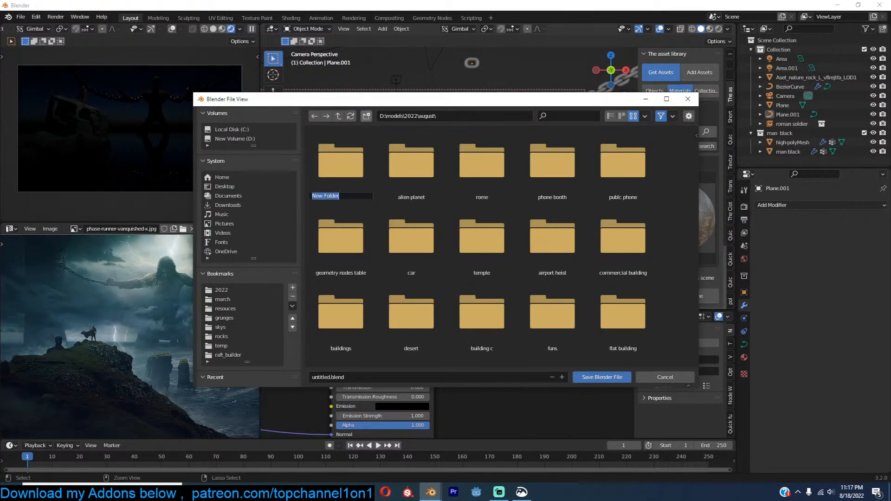
text(greek)
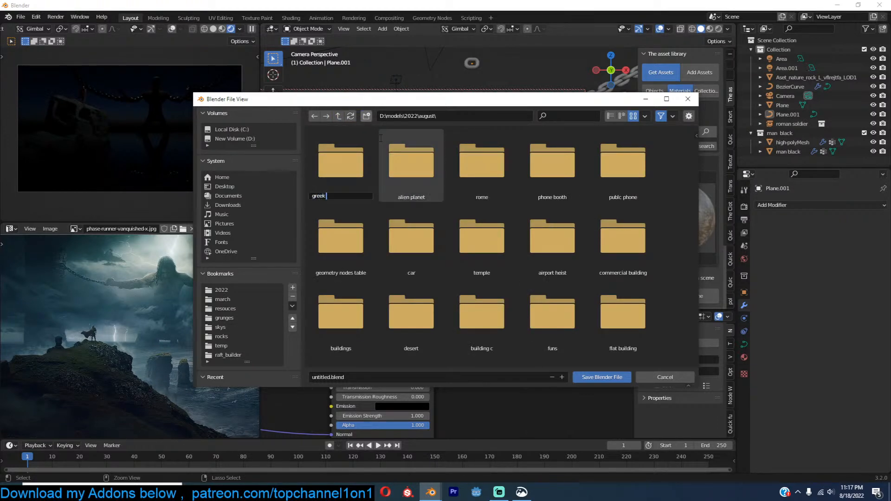
text( god)
key(Return)
Step: Save the project in the "greek god" folder under the file name "alien planet"
double_click(365, 198)
click(334, 377)
text(alien planet)
key(Return)
click(593, 378)
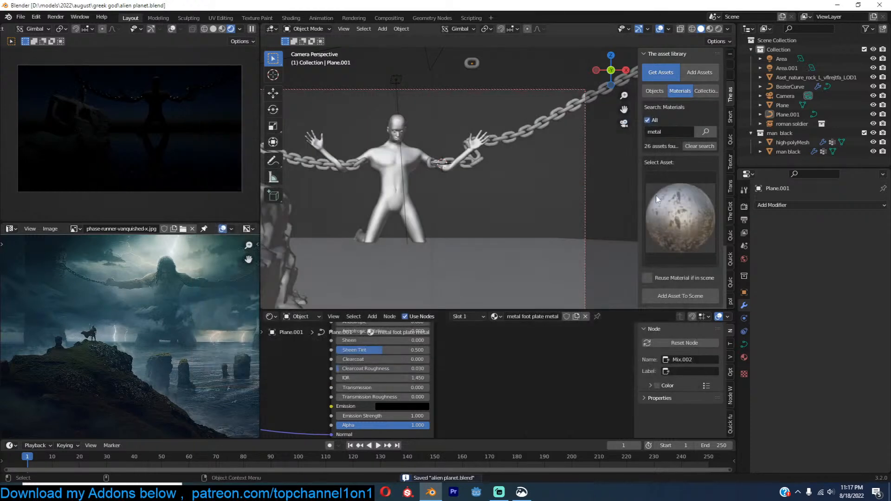
Step: Search the asset library's objects for "cloud" and choose the wide cloud bank asset
click(654, 91)
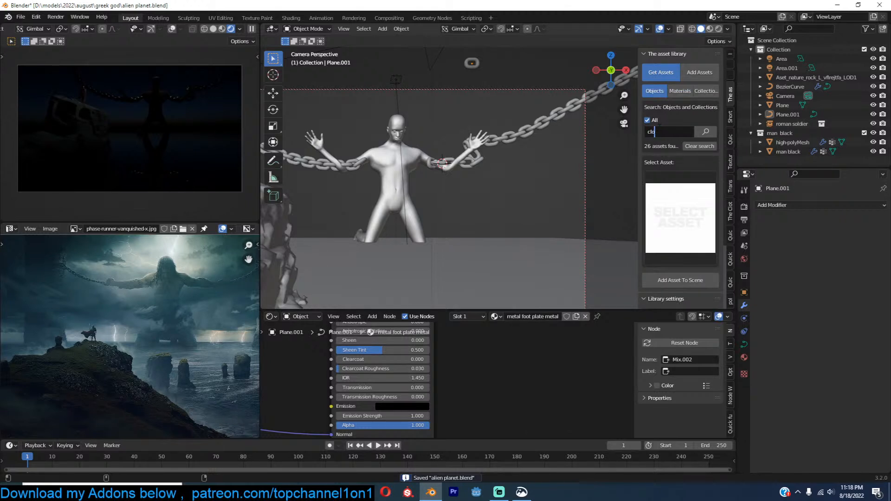
key(Return)
click(666, 188)
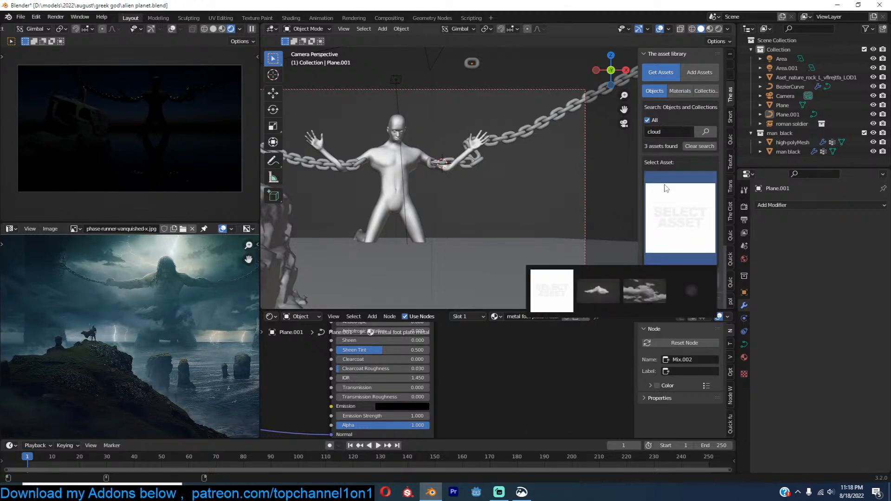
click(661, 261)
click(654, 285)
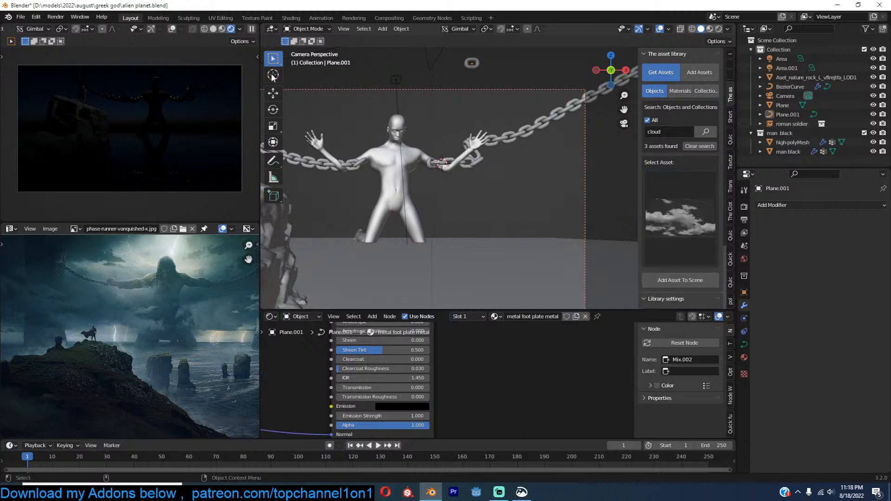
Step: With the rendered preview paused, add the clouds 2 asset near the kneeling man's knees and scale its plane down to backdrop size
click(253, 28)
shift+right_click(418, 229)
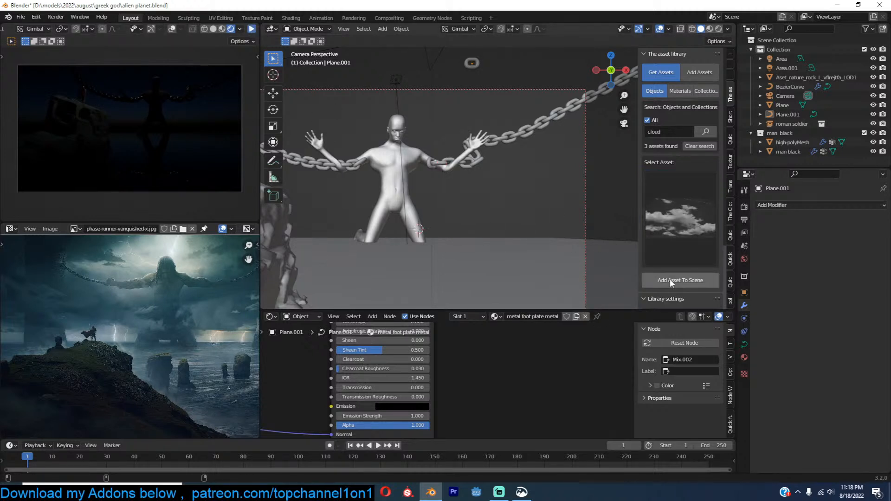
key(s)
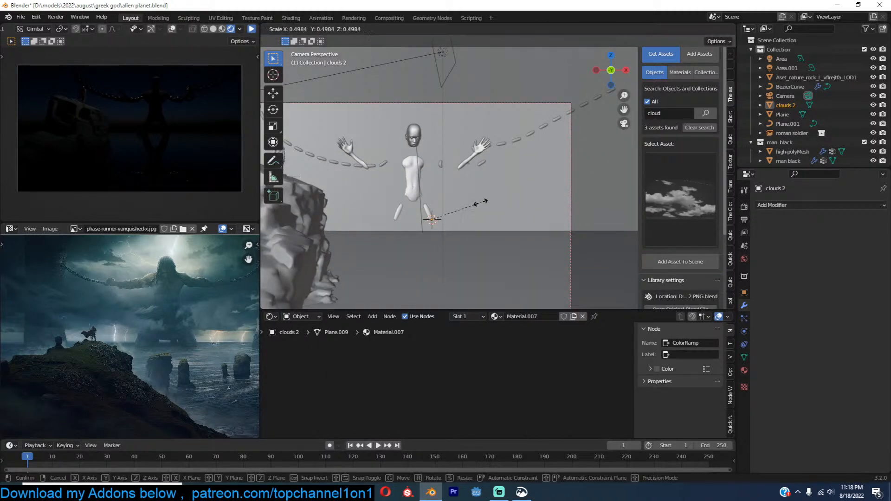
click(529, 185)
scroll(529, 184, down, 2)
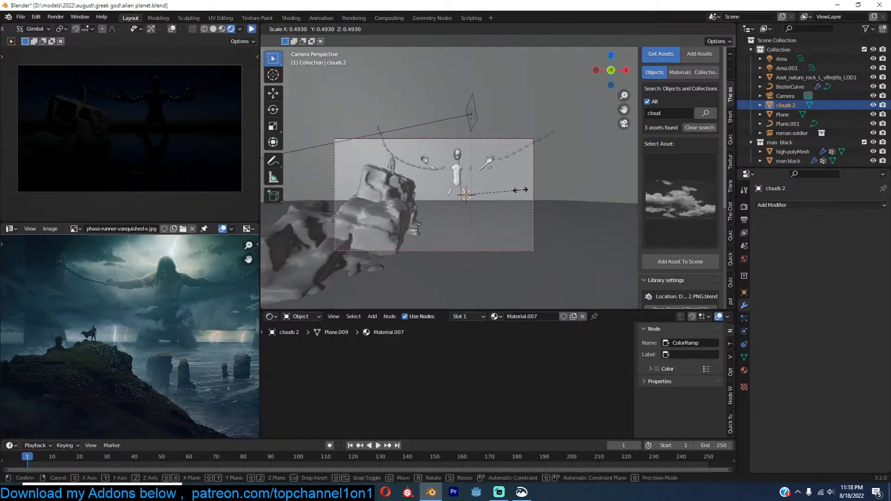
middle_drag(528, 183, 516, 202)
scroll(517, 201, down, 5)
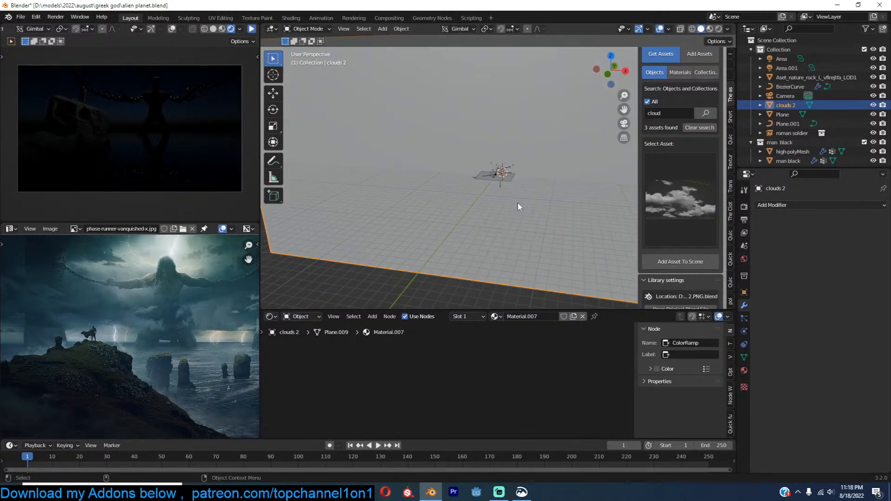
key(s)
click(509, 191)
Step: Move the clouds 2 plane back behind the kneeling man so it stands as a backdrop beyond the ground plane
middle_drag(508, 190, 453, 188)
key(g)
click(484, 186)
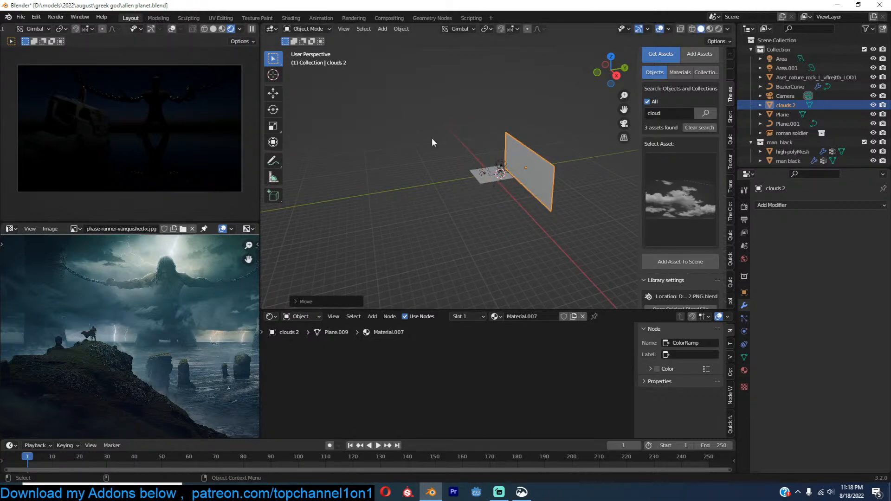
middle_drag(455, 161, 573, 182)
scroll(573, 182, up, 2)
key(g)
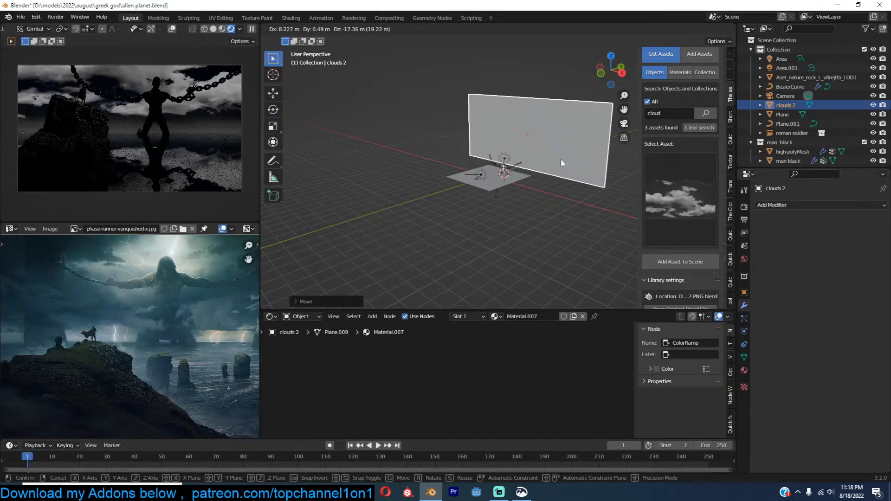
click(561, 159)
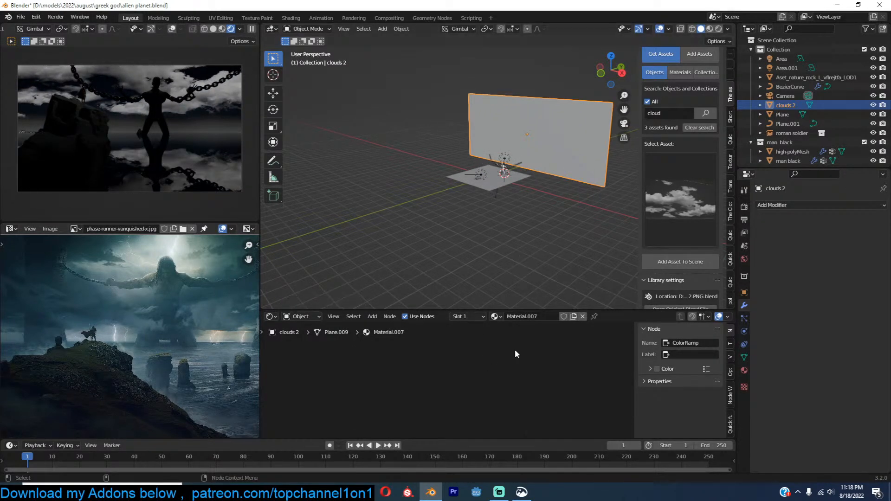
Step: Lower the emission strength in the cloud backdrop's material to darken the clouds
key(Home)
scroll(510, 396, up, 2)
shift+drag(459, 365, 418, 365)
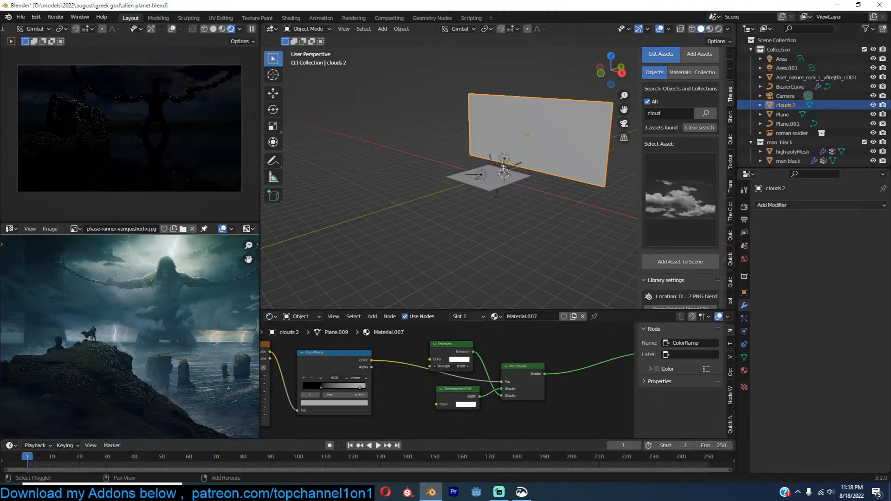
Step: Select the ground plane and add a Noise Texture node to its material, beside the Principled BSDF
middle_drag(457, 216, 475, 208)
scroll(479, 216, up, 3)
click(477, 214)
middle_drag(526, 362, 490, 364)
key(shift+a)
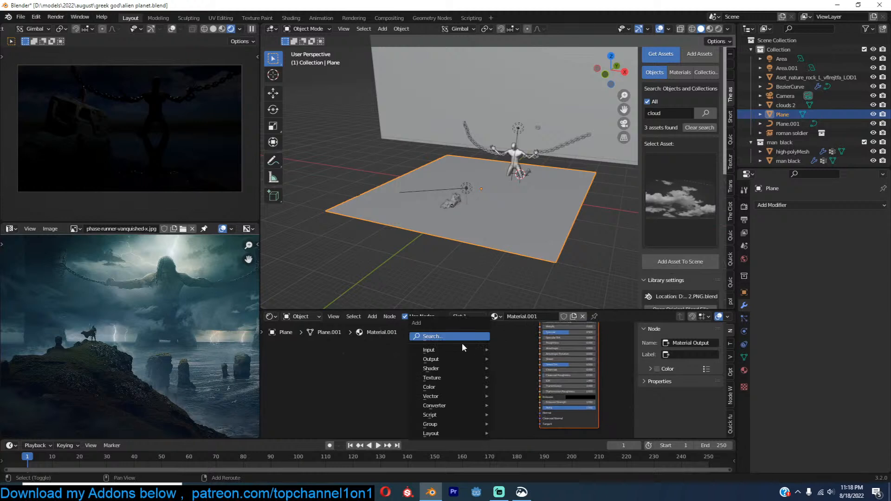
mouse_move(439, 377)
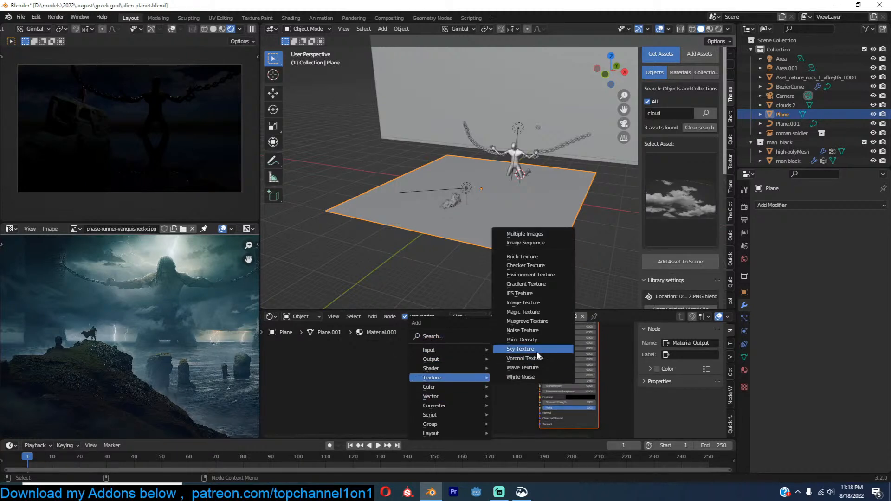
click(538, 331)
click(381, 386)
Step: Add a Bump node, connecting the noise Fac to its Height and its Normal to the Principled BSDF's Normal
scroll(463, 399, up, 3)
middle_drag(477, 407, 399, 354)
key(shift+a)
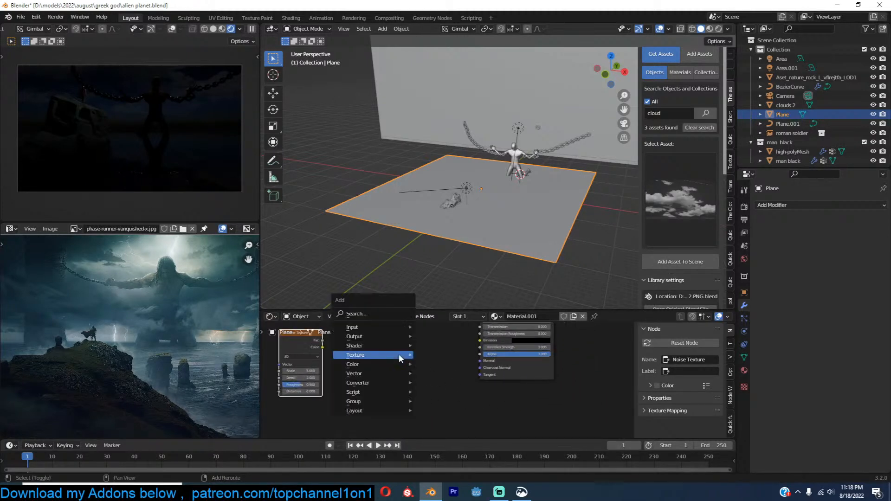
mouse_move(377, 373)
click(443, 367)
click(374, 341)
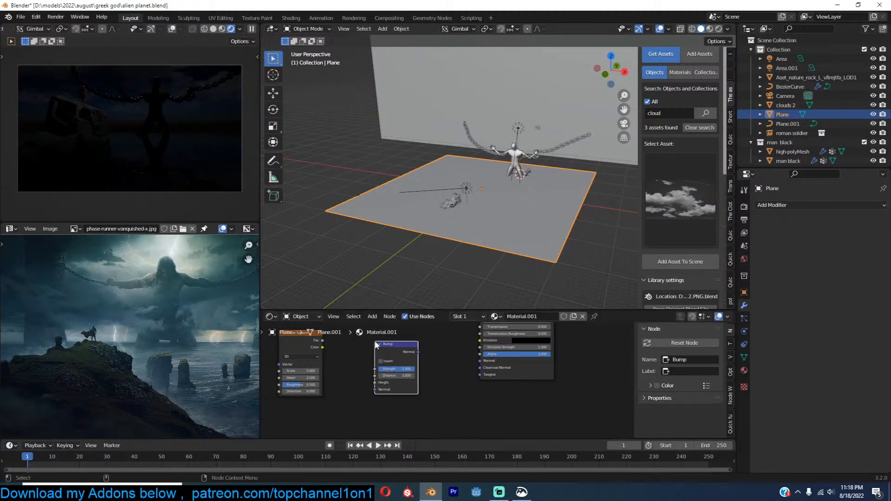
drag(322, 340, 375, 382)
drag(418, 352, 480, 361)
Step: Reduce the Bump node's strength and raise the Noise Texture's scale to form small water ripples
drag(403, 371, 388, 371)
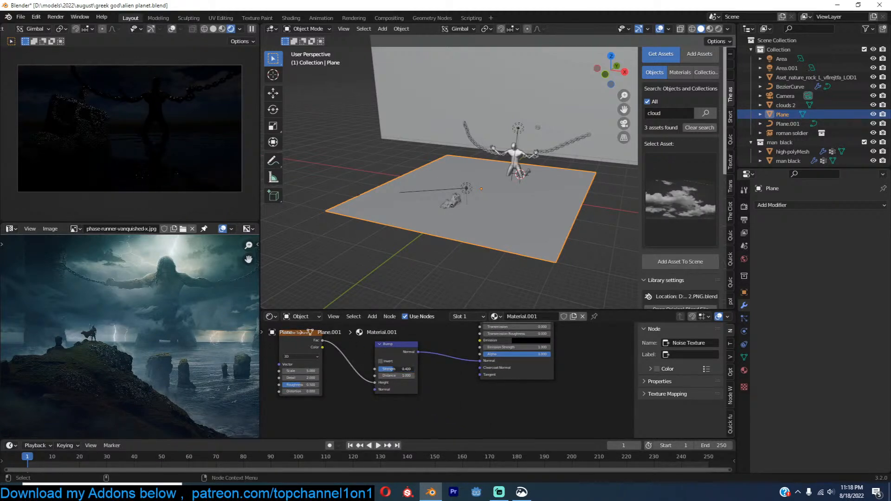
drag(301, 371, 357, 370)
middle_drag(451, 369, 441, 395)
middle_drag(472, 359, 447, 385)
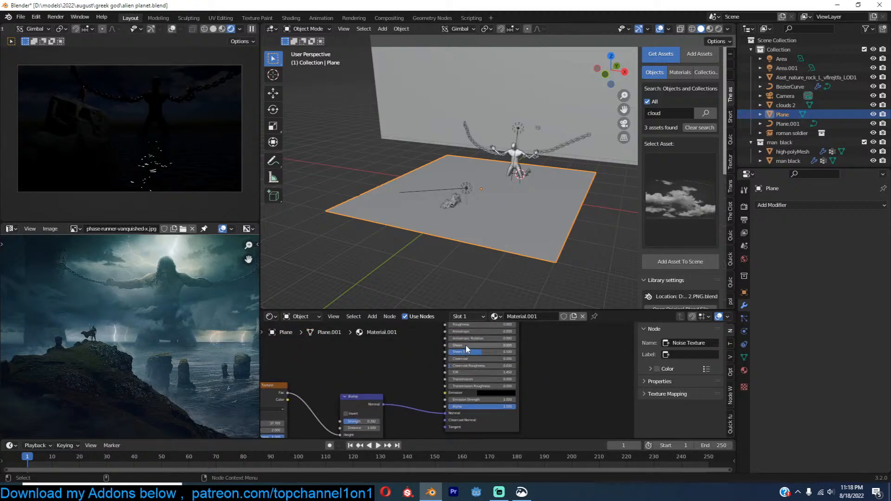
Step: Raise the ground material's roughness to about 0.059, save the project and clear the selection
drag(479, 325, 486, 324)
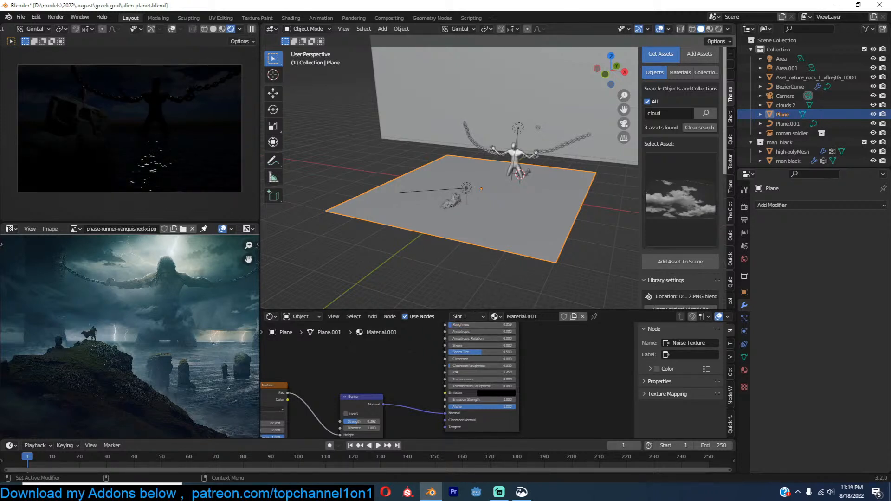
key(ctrl+s)
click(380, 155)
Step: Search the asset library's objects for "column" and choose the asset with the cluster of four stone columns
shift+middle_drag(416, 162, 430, 203)
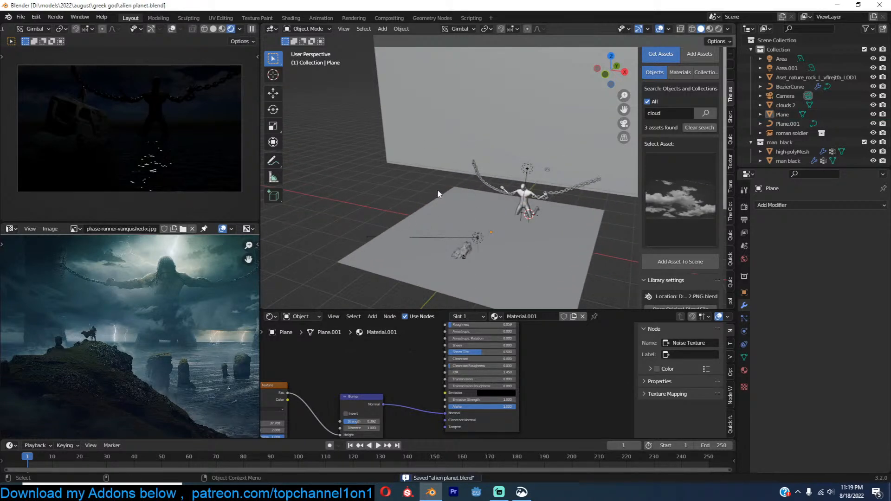
middle_drag(422, 110, 400, 172)
scroll(402, 174, down, 2)
scroll(404, 174, down, 2)
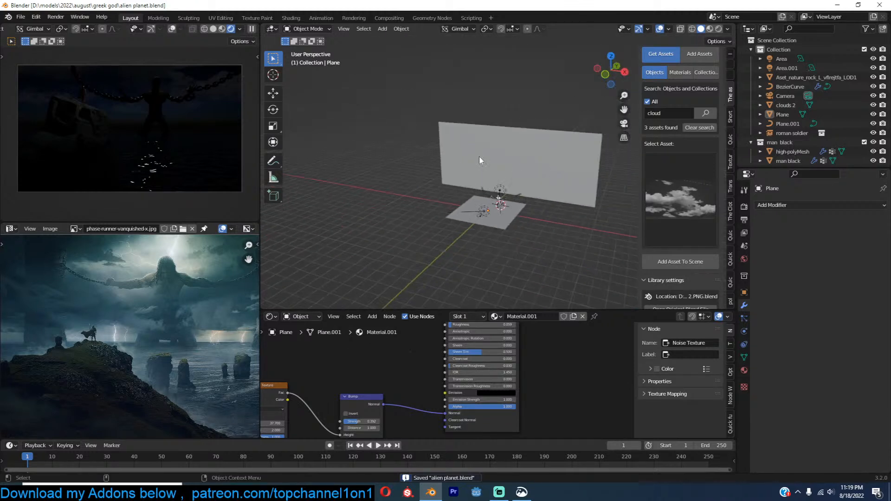
text(col)
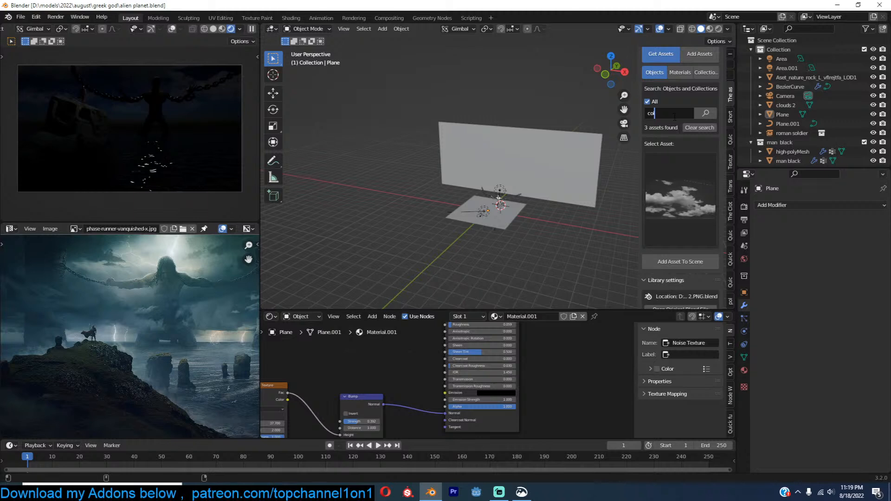
key(Return)
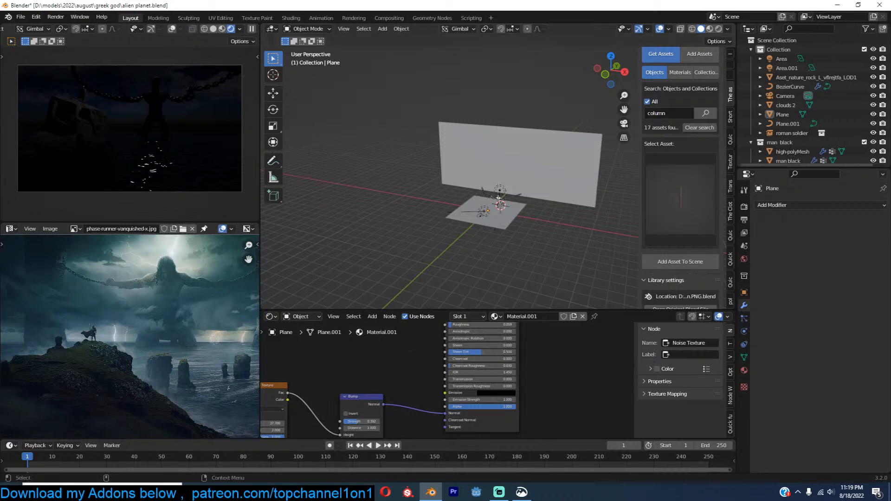
click(706, 198)
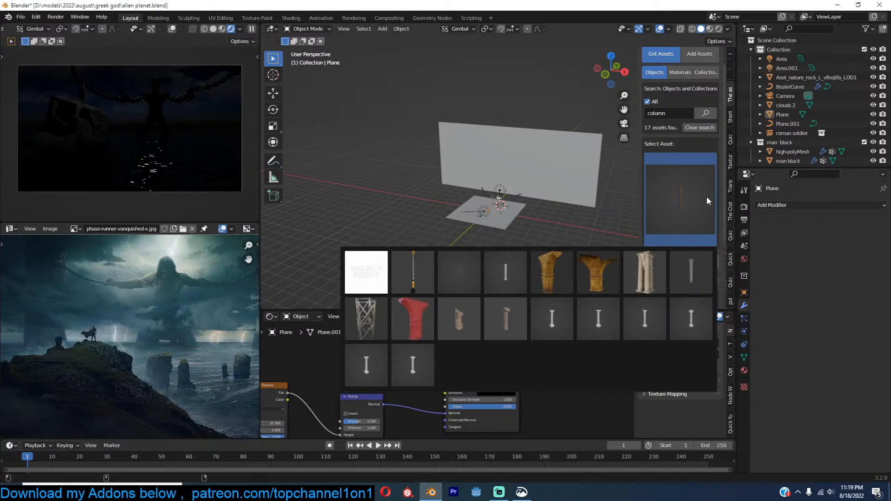
click(642, 261)
Step: Save the project, then with the rendered preview paused, add the 4 column asset near the ground's far corner and scale it up
shift+middle_drag(605, 181, 541, 164)
scroll(516, 144, up, 5)
key(ctrl+s)
click(251, 30)
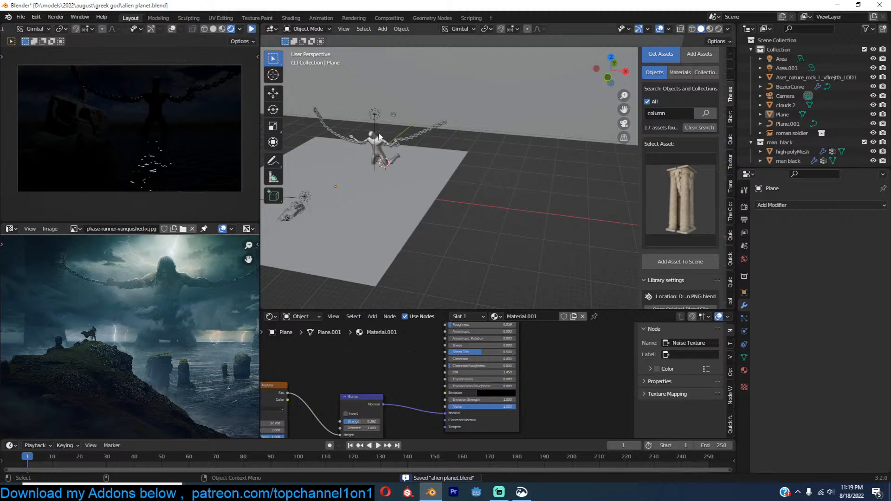
shift+right_click(455, 153)
click(681, 262)
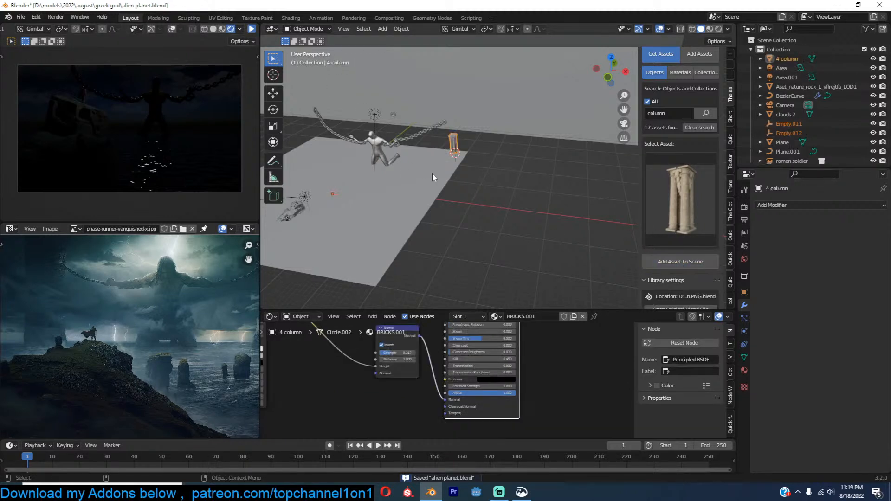
key(s)
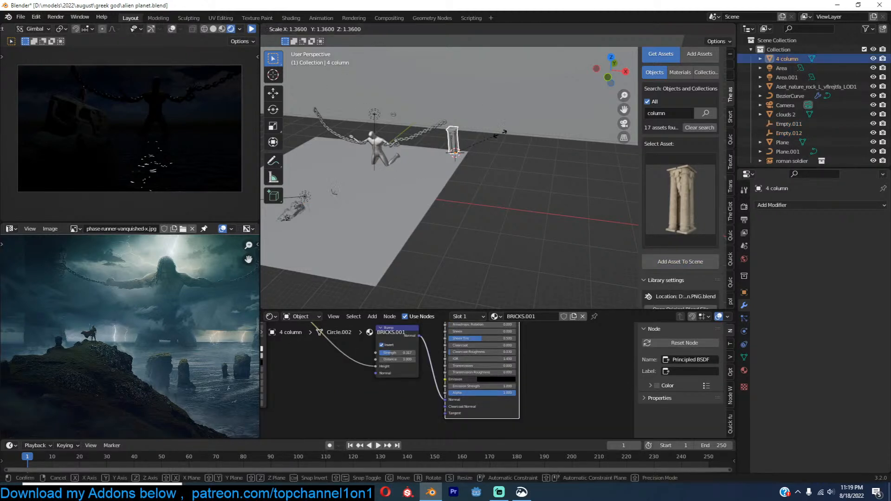
click(541, 112)
Step: Stand the columns at one chain's outer end, place a linked duplicate at the other chain's end, and resume the rendered preview
key(KP_7)
key(shift+d)
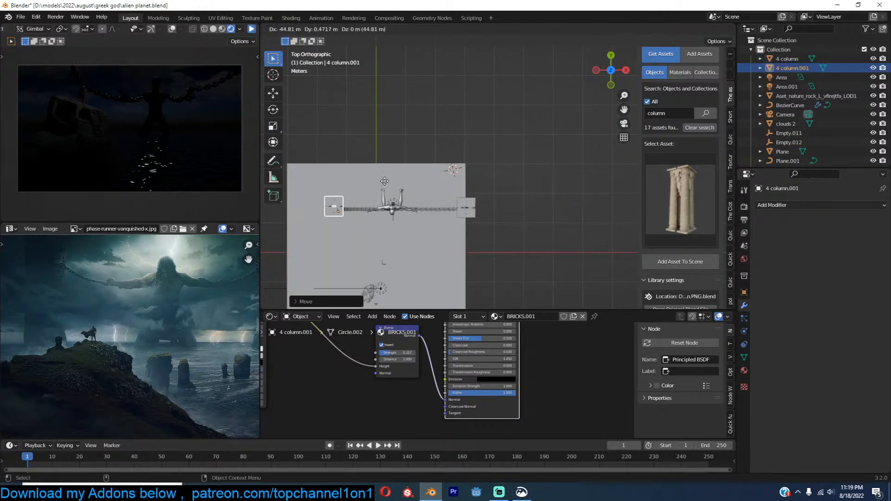
click(365, 182)
click(252, 29)
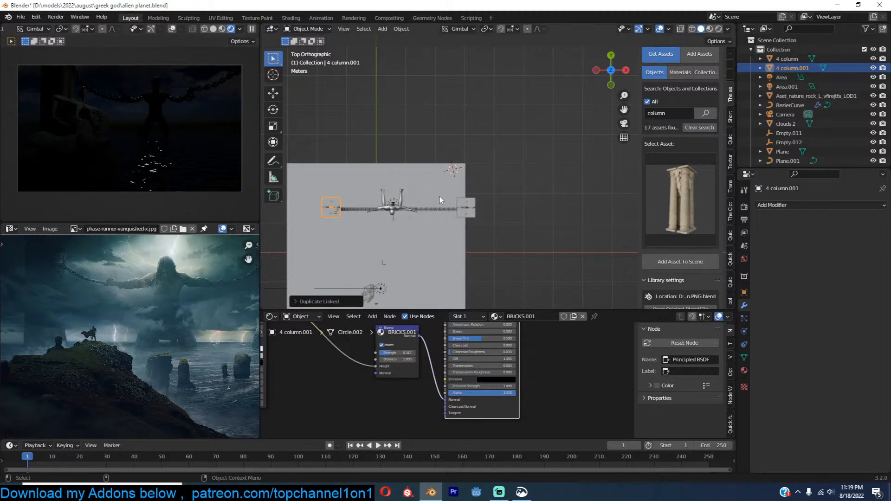
Step: Trackball-rotate the camera to reframe the shot with the kneeling man between the two column groups
key(KP_0)
click(499, 138)
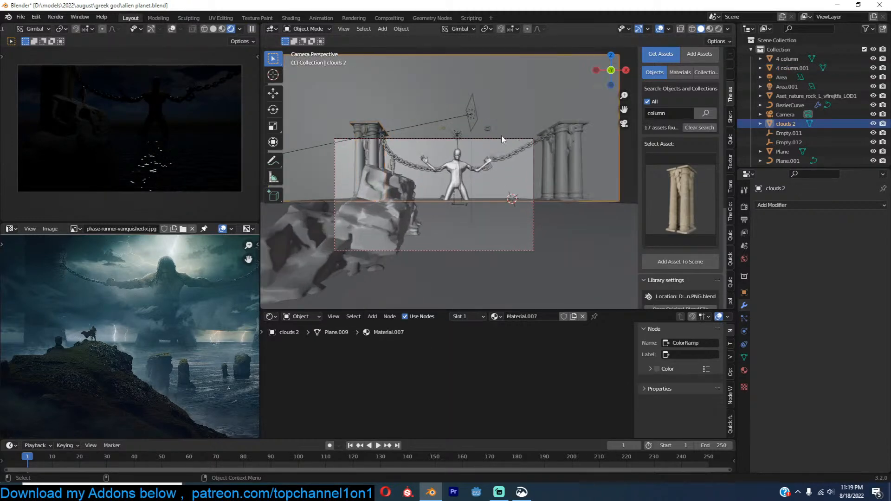
key(r)
key(r)
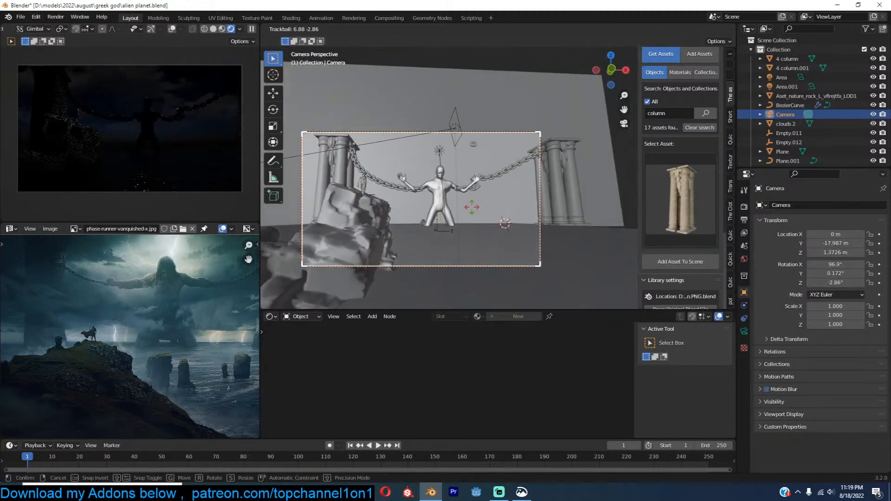
click(469, 208)
Step: Make a linked duplicate of the foreground rock, then rotate, enlarge and place it on the opposite side of the camera
shift+middle_drag(386, 205, 405, 205)
click(359, 209)
key(KP_7)
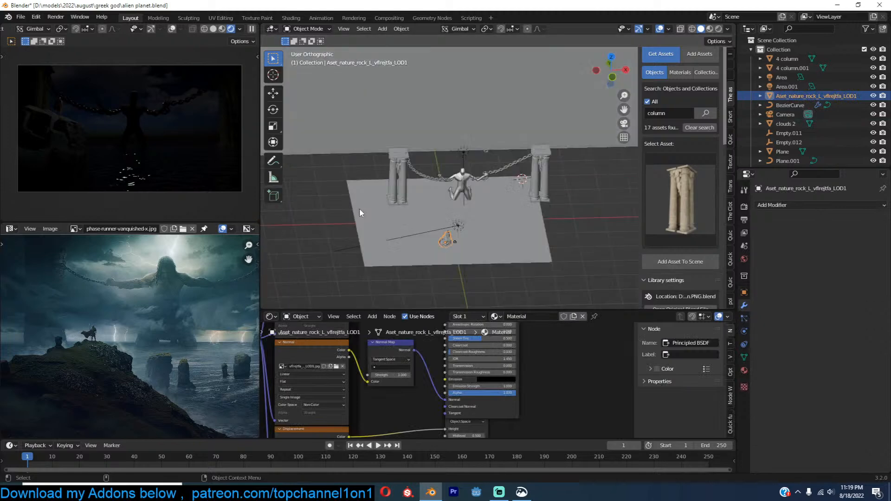
key(alt+d)
click(443, 198)
key(r)
click(390, 244)
key(s)
click(507, 184)
key(g)
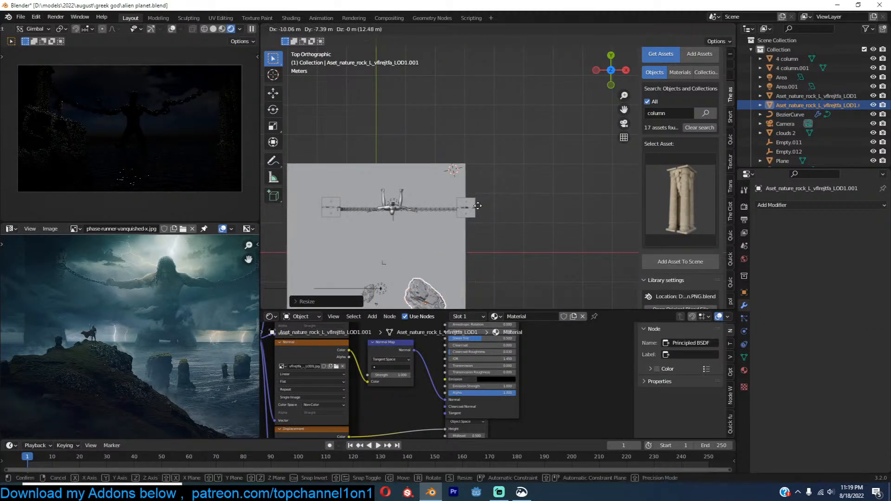
click(477, 205)
Step: Reposition the duplicated rock in the camera view so it enters the frame opposite the original rock
key(KP_0)
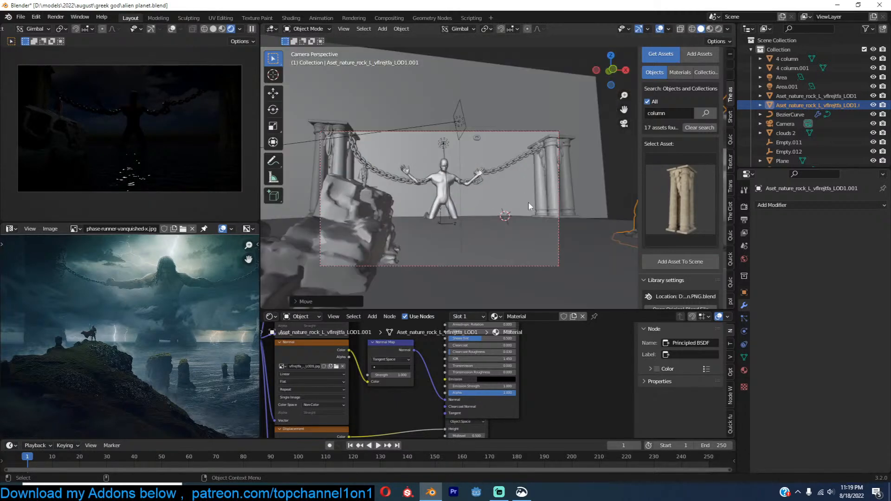
scroll(527, 201, down, 3)
key(g)
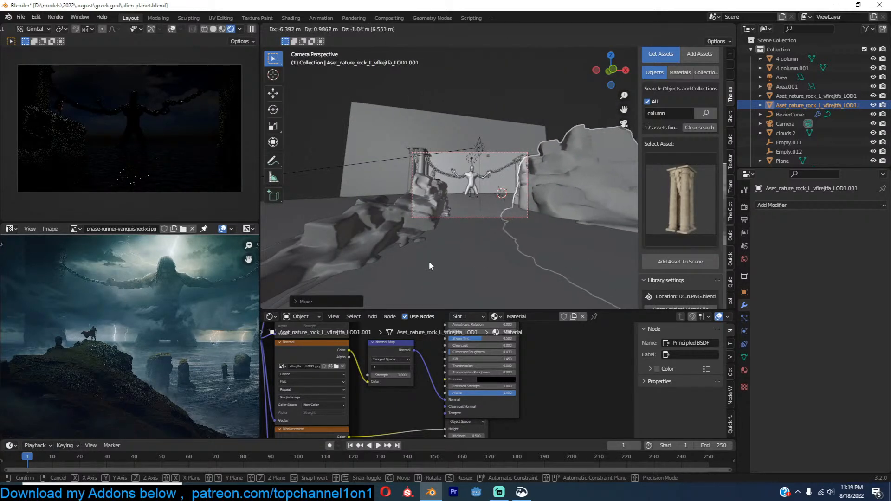
click(429, 261)
scroll(573, 177, up, 3)
Step: Scale down the duplicated rock in top view and shift its position on the ground
key(KP_7)
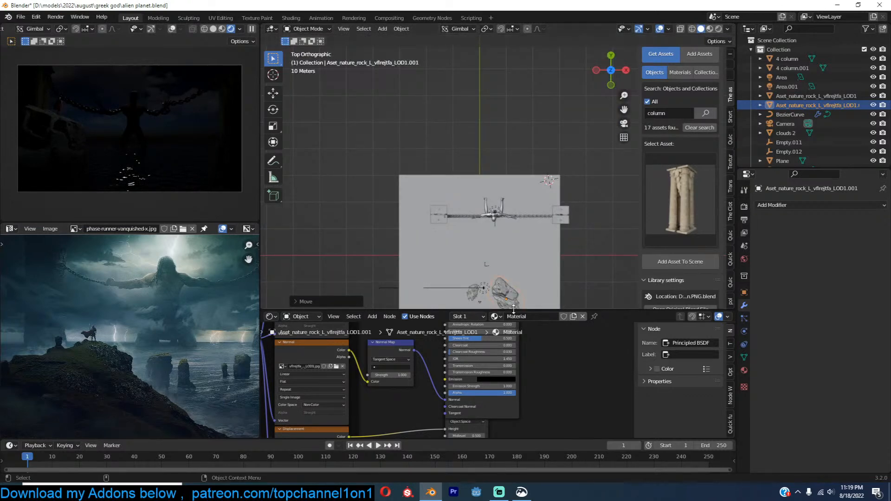
key(KP_Decimal)
key(s)
click(548, 191)
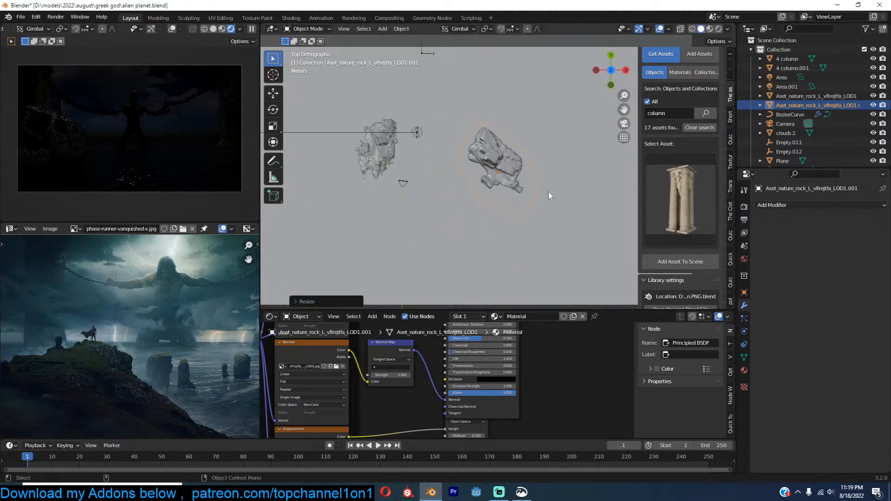
key(g)
click(514, 155)
Step: Adjust the duplicated rock's height along Z in the camera view and deselect it
key(KP_0)
key(g)
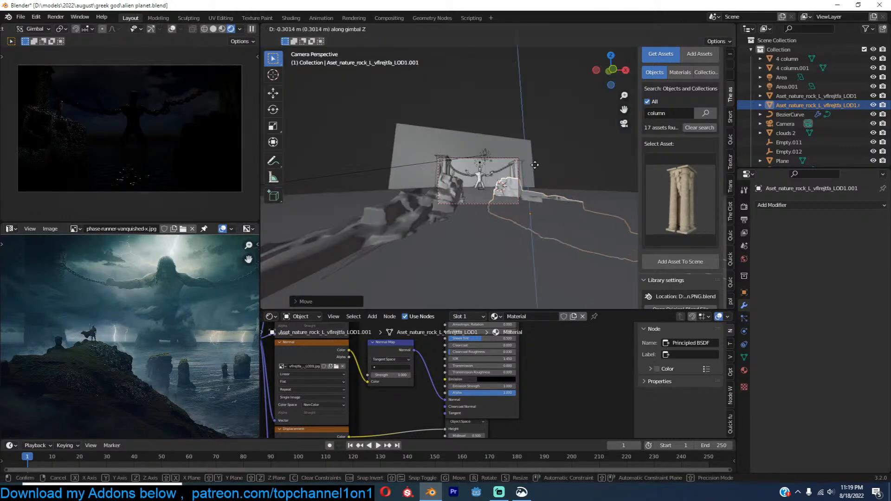
key(z)
click(543, 157)
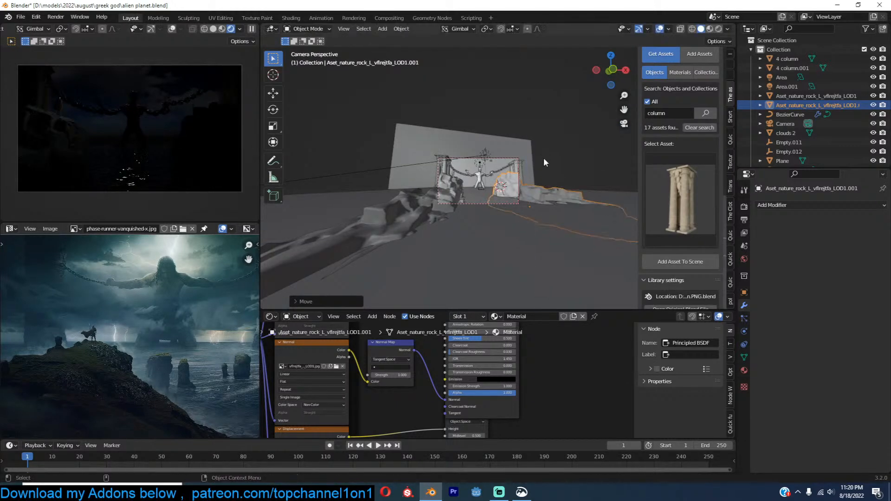
scroll(543, 157, up, 1)
key(alt+a)
scroll(518, 198, up, 2)
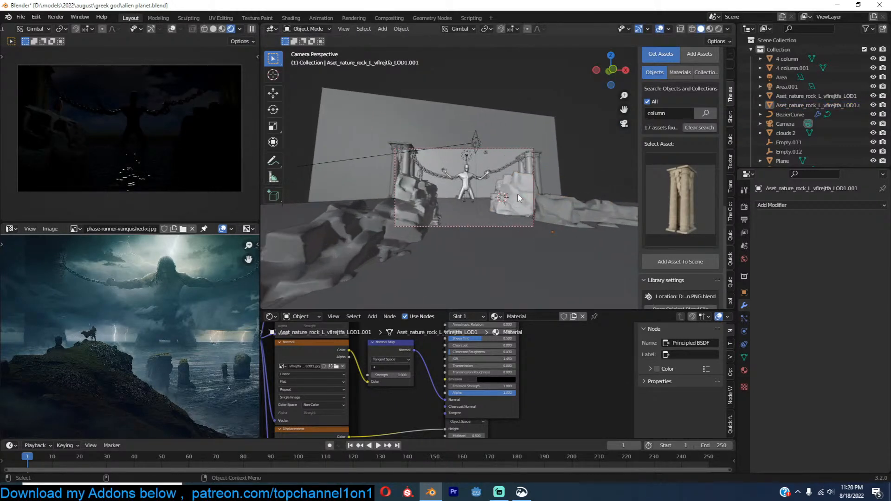
scroll(467, 178, up, 1)
Step: Set the world sky texture's sun elevation to 1° and its sun rotation to 180°
click(744, 259)
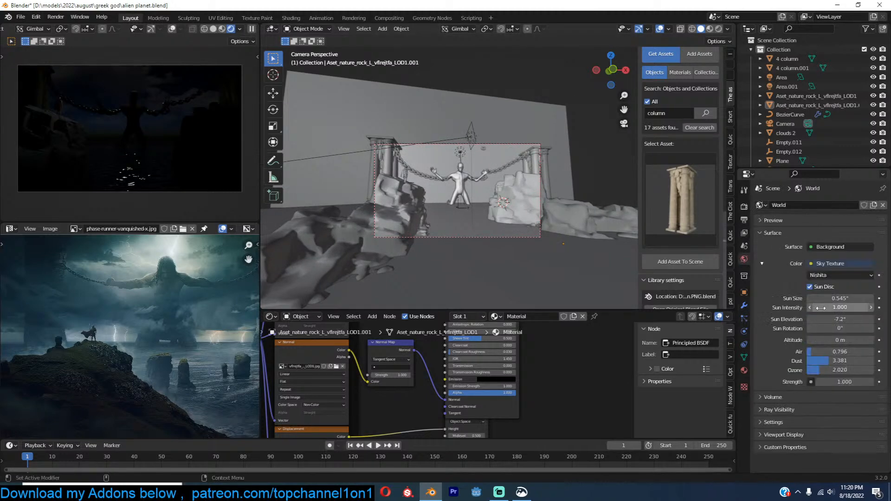
click(837, 320)
text(1)
key(Return)
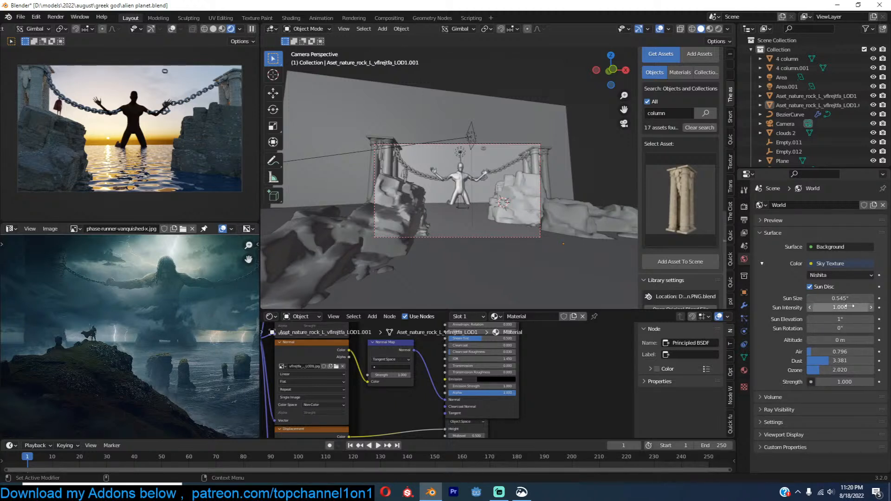
click(843, 330)
text(180)
key(Return)
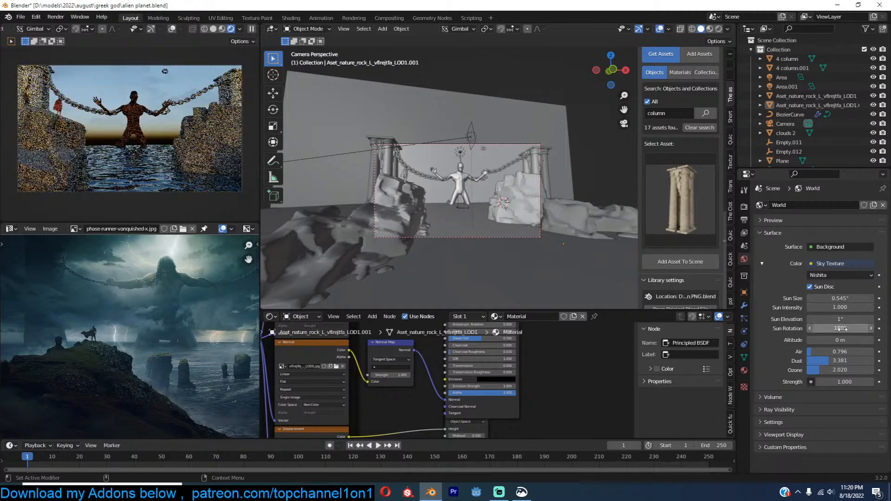
Step: Set the sky texture's sun rotation to 45° and lower its sun elevation to -5.7° for a night look
click(841, 328)
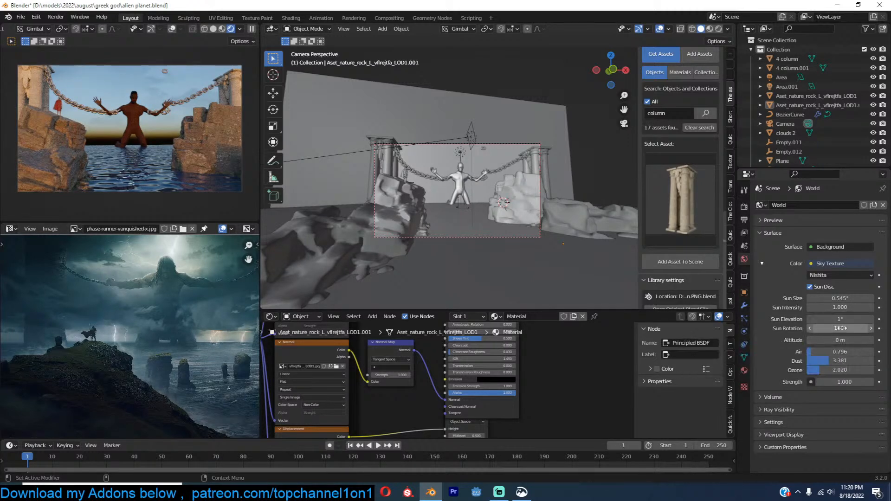
text(45)
key(Return)
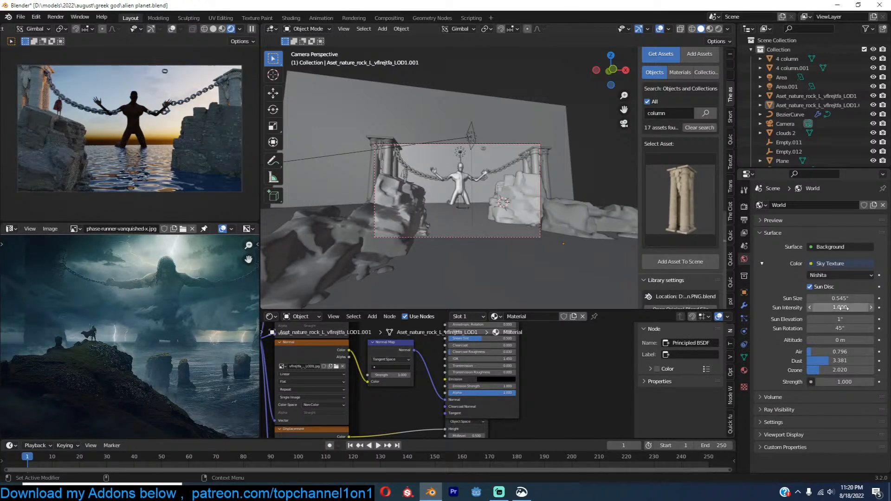
click(841, 319)
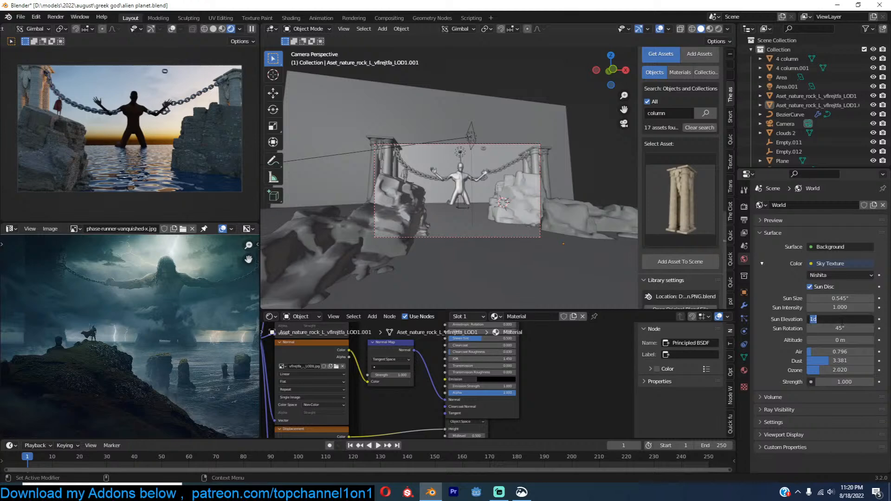
text(0.1)
key(Return)
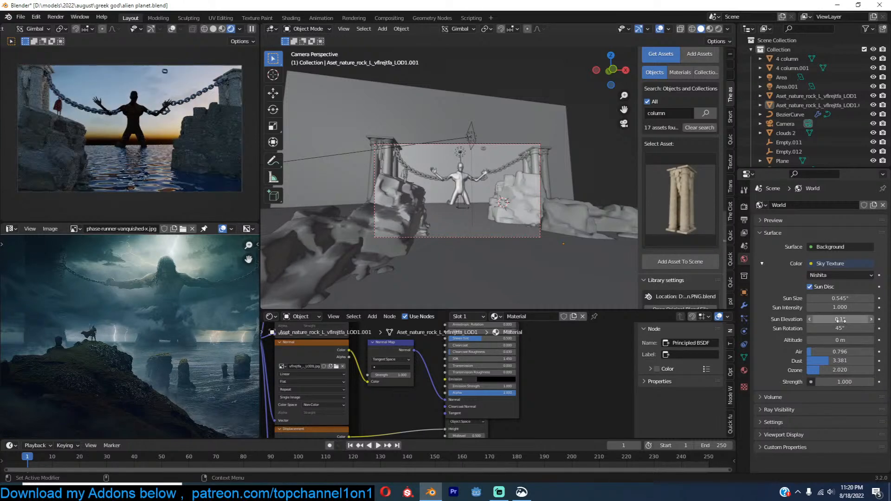
drag(840, 319, 830, 319)
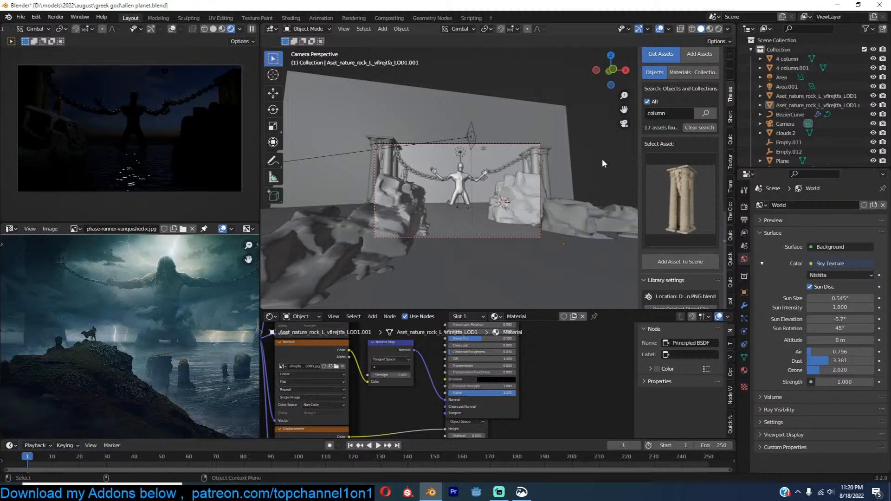
Step: Scale both column groups beside the giant along the Z axis and deselect them
scroll(581, 162, up, 1)
click(561, 160)
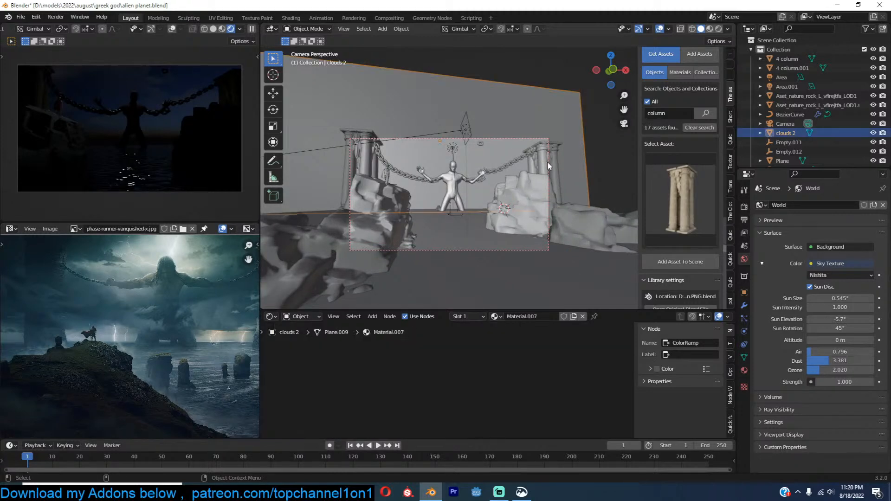
click(548, 162)
key(s)
key(z)
click(561, 159)
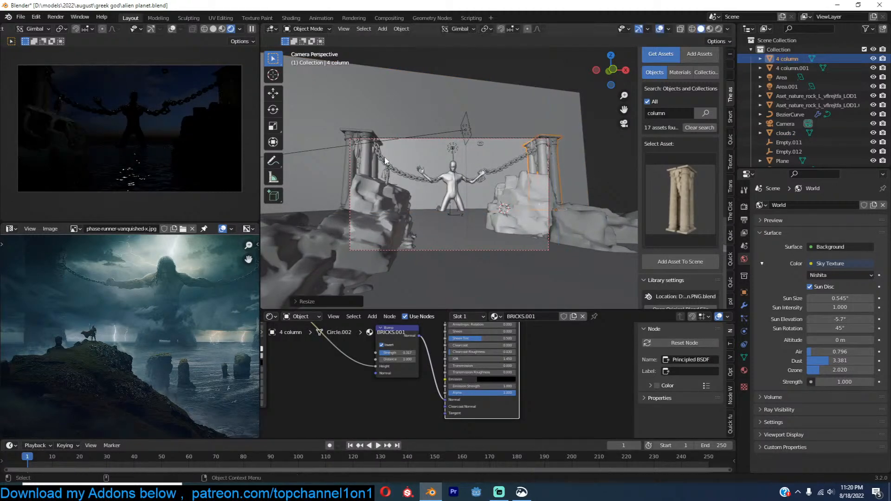
click(370, 156)
key(s)
key(z)
click(440, 96)
key(alt+a)
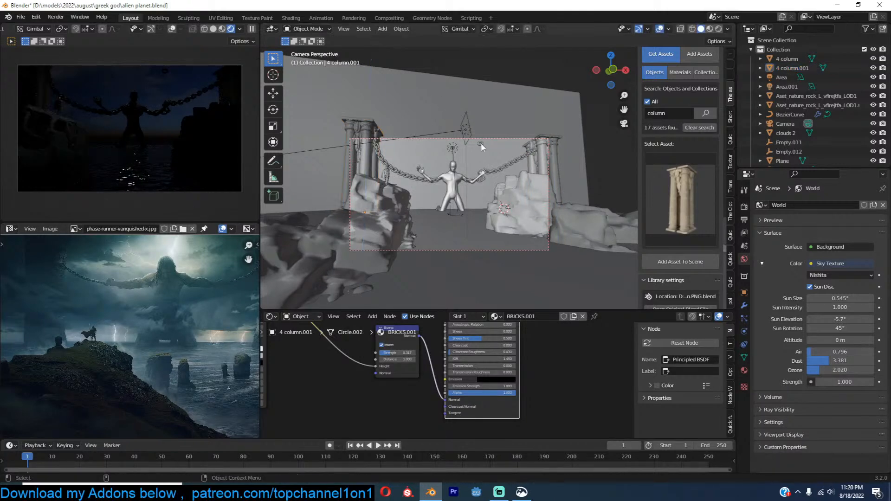
Step: Move the small stray object above the giant up out of the camera frame and save the file
scroll(481, 142, up, 3)
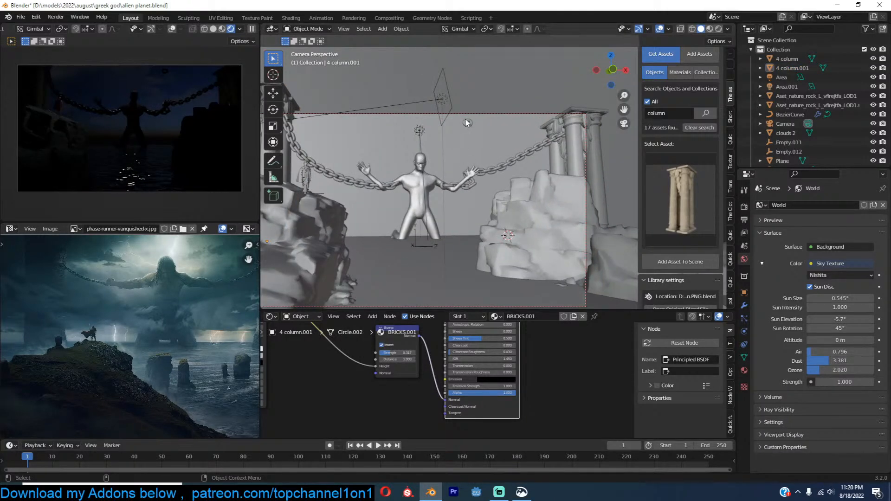
click(466, 121)
key(g)
click(477, 102)
scroll(500, 160, up, 3)
mouse_move(500, 160)
shift+middle_down()
mouse_move(500, 182)
mouse_move(497, 174)
shift+middle_up()
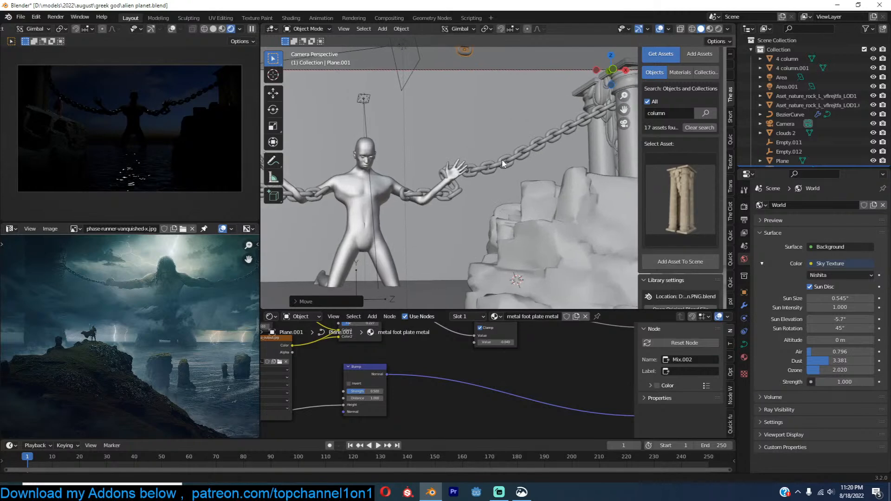
key(ctrl+s)
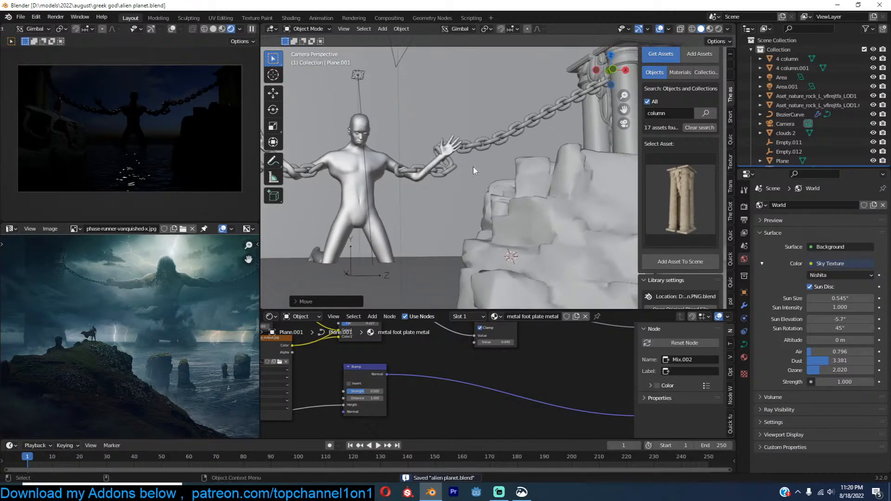
Step: Examine the chain around the giant's arms up close with the chain curve selected, and save the file
scroll(483, 172, up, 2)
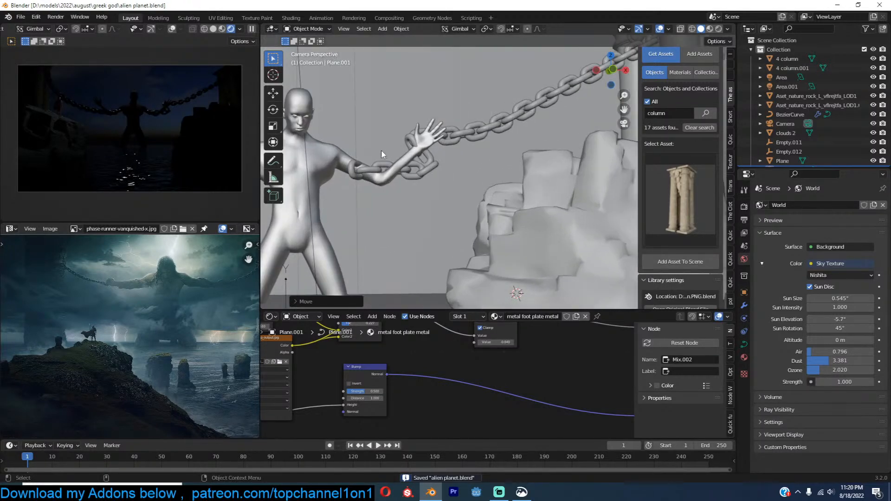
scroll(381, 151, up, 1)
shift+middle_drag(297, 162, 569, 182)
click(602, 184)
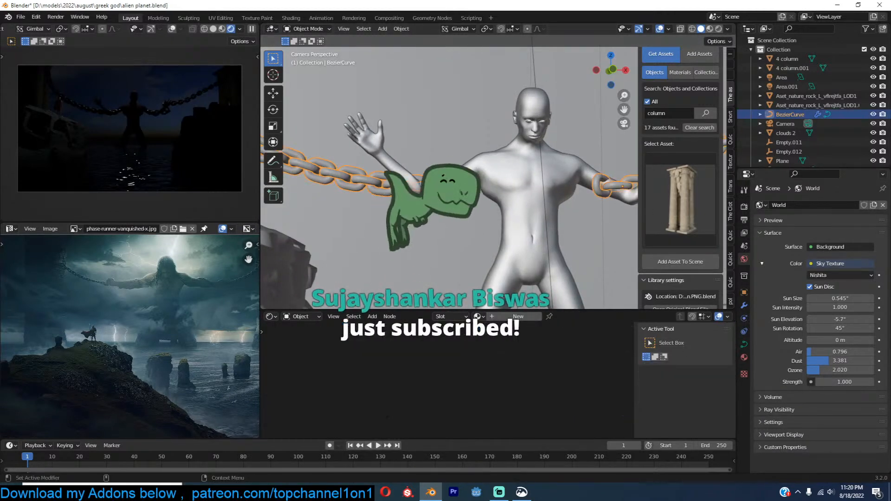
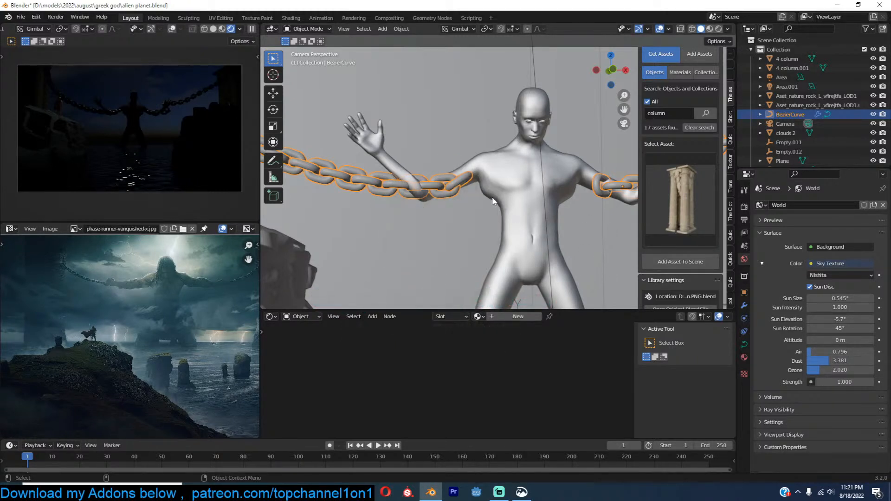
key(ctrl+s)
scroll(526, 204, down, 8)
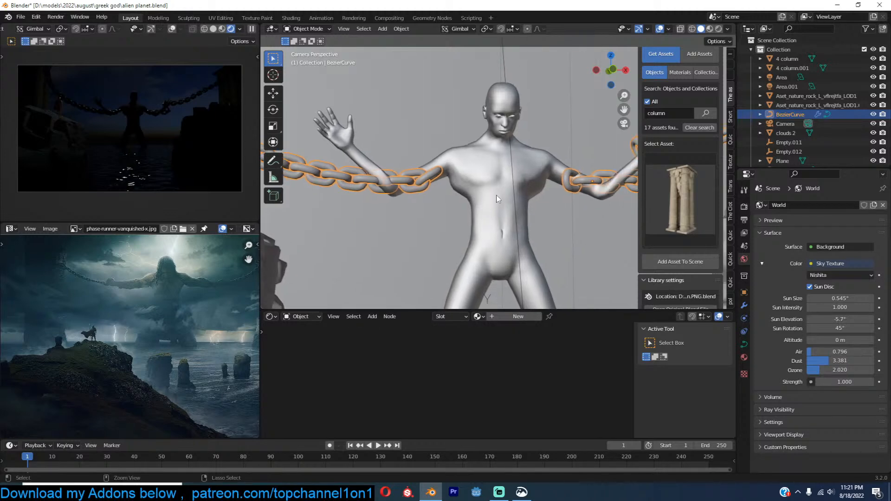
Step: Search the asset library for "volume" and add the blue volumetric asset to the scene
click(671, 114)
text(v)
key(Return)
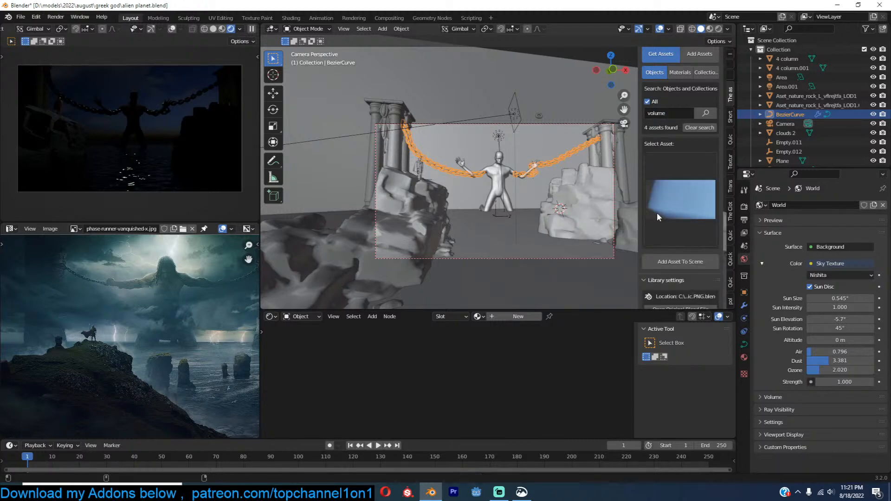
click(682, 261)
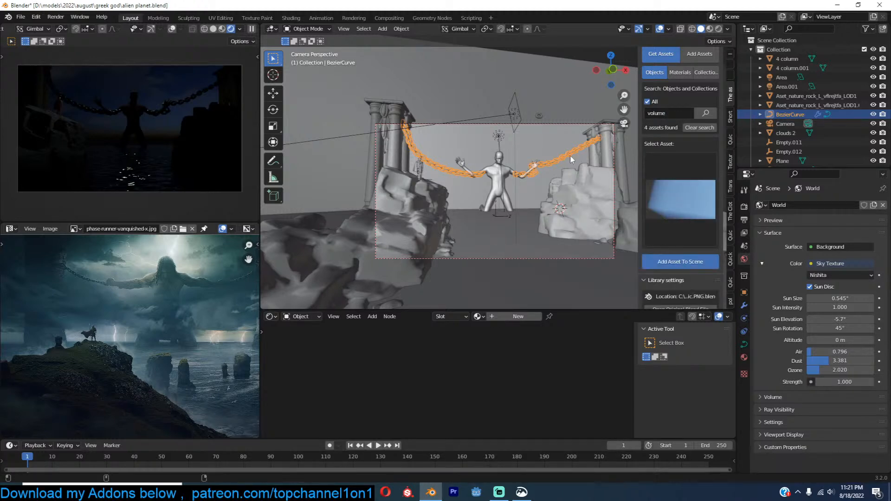
middle_drag(481, 90, 440, 135)
scroll(521, 109, down, 15)
middle_drag(589, 137, 570, 143)
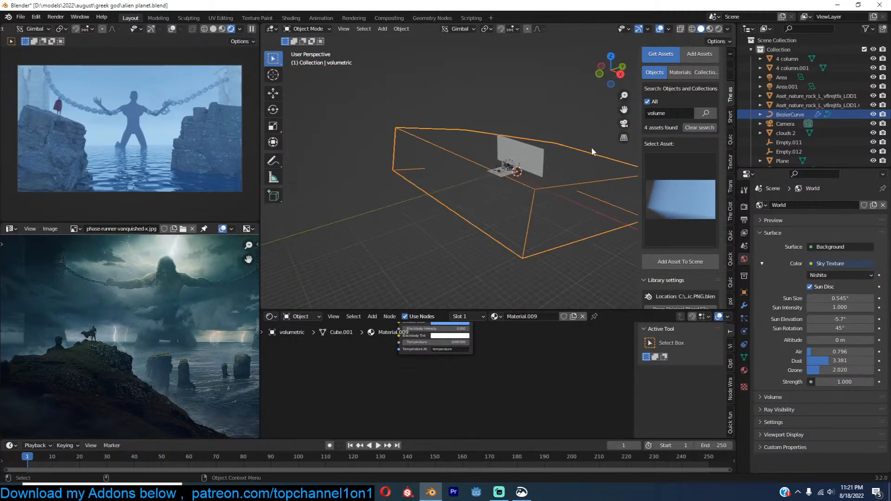
Step: Scale the volumetric box down twice to bring it closer to the size of the column scene
key(s)
click(537, 144)
scroll(558, 165, up, 5)
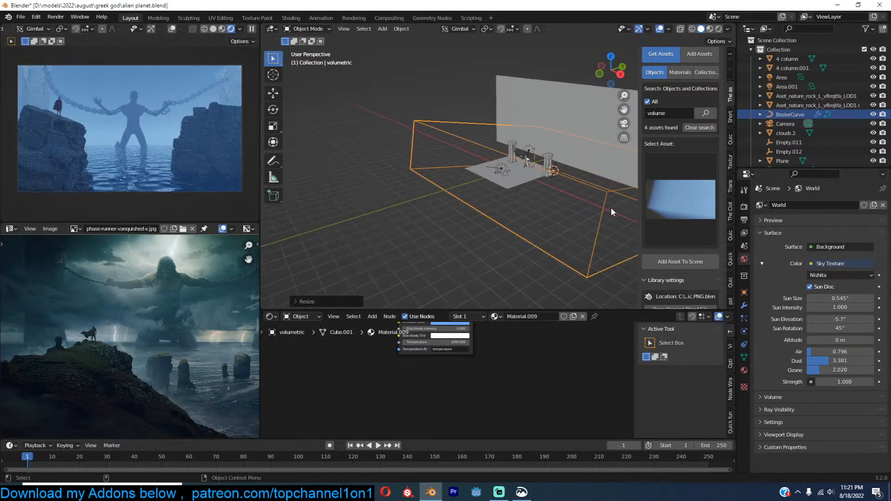
key(s)
click(580, 175)
middle_drag(579, 174, 553, 143)
scroll(554, 144, up, 2)
key(KP_Decimal)
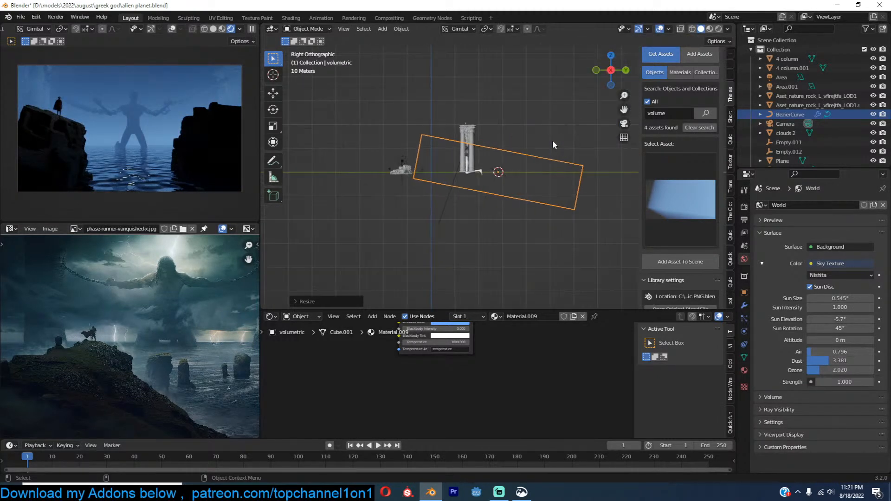
Step: Reposition the volumetric box around the columns in the right view and scale it down slightly
scroll(552, 143, up, 4)
key(g)
click(497, 188)
key(s)
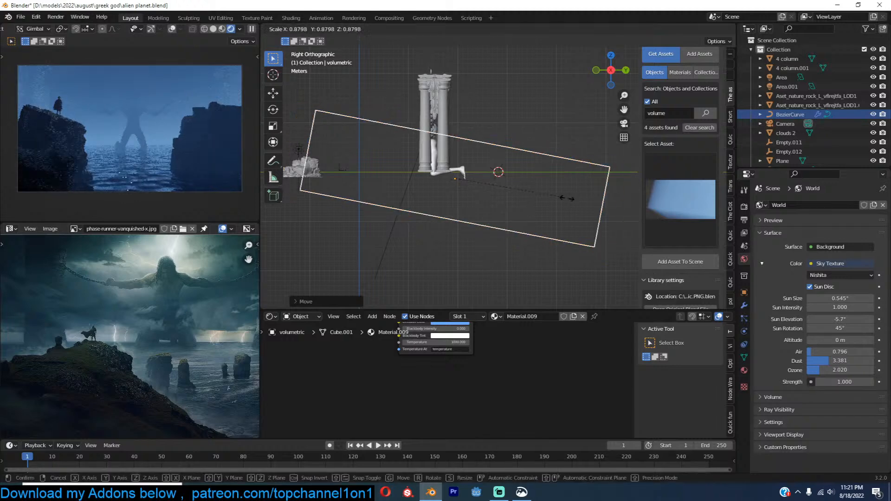
click(565, 196)
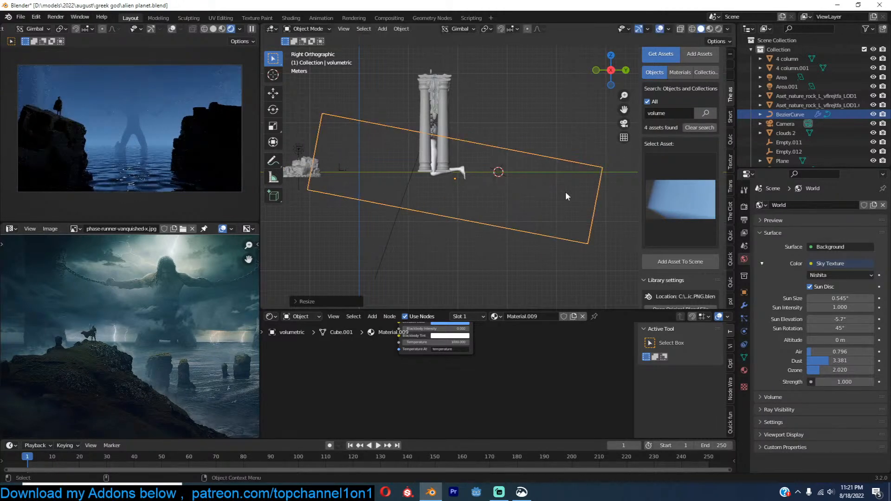
Step: In front view, scale the volumetric box to about the span between the columns and lower it around the giant
key(KP_1)
scroll(565, 191, down, 5)
key(period)
click(562, 147)
key(g)
click(543, 150)
key(s)
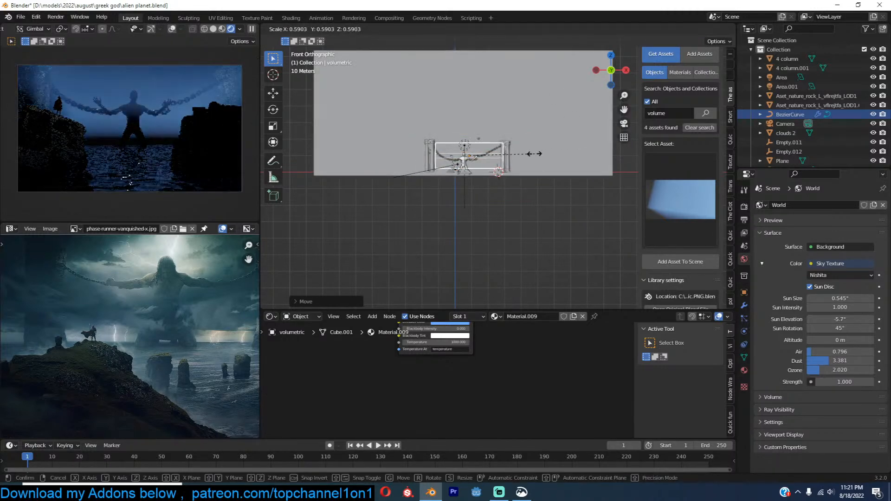
click(534, 154)
key(g)
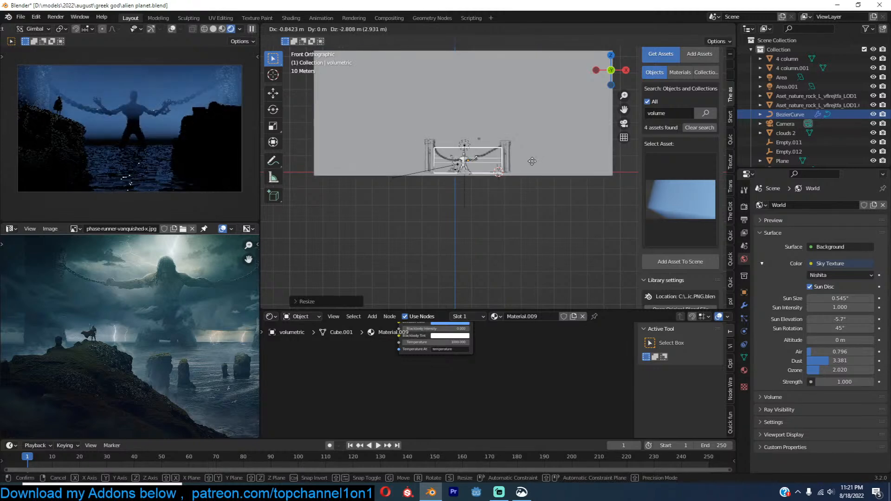
click(534, 171)
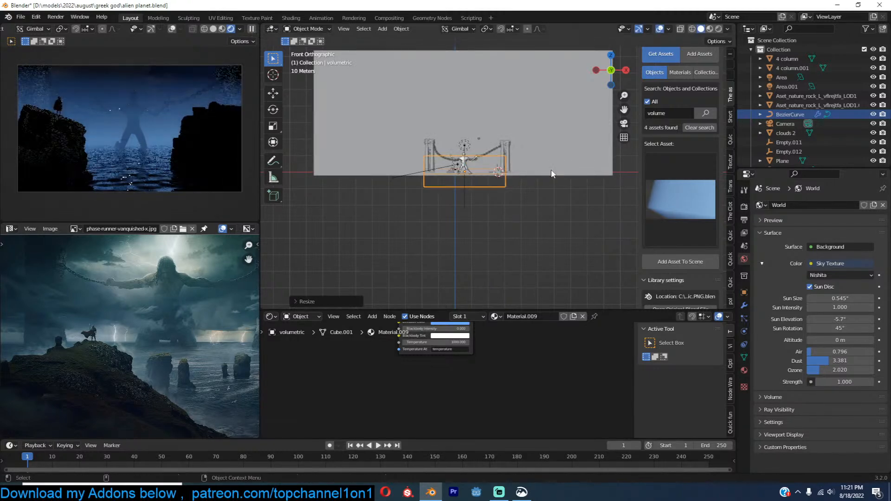
Step: In right view, tilt the volumetric box further and move it toward the foreground rocks and slightly below ground
key(KP_3)
key(r)
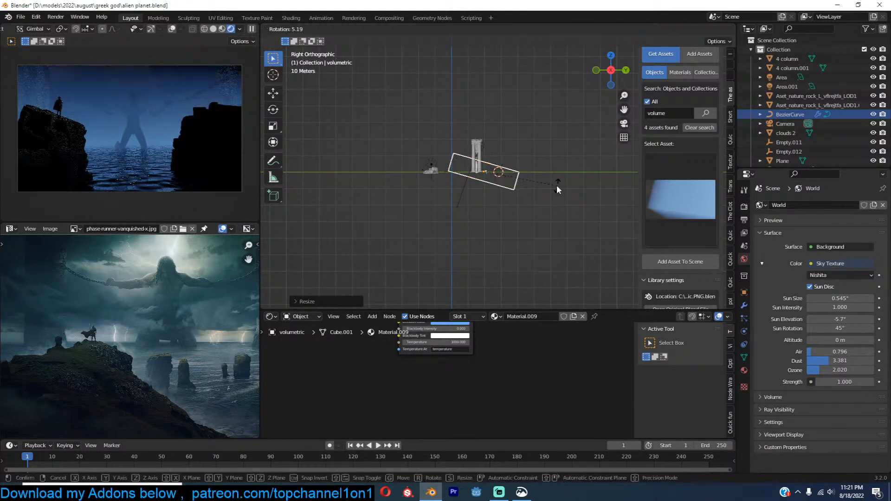
key(g)
click(541, 188)
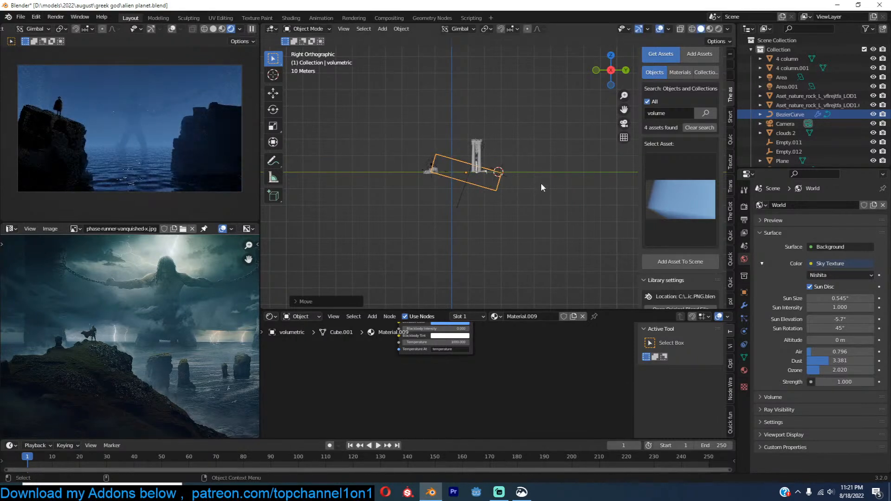
scroll(547, 188, up, 3)
key(r)
click(552, 191)
key(g)
click(547, 193)
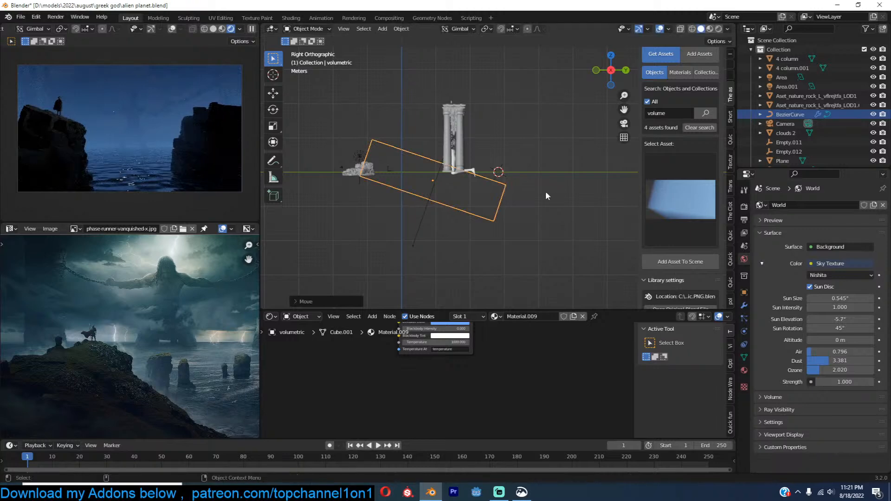
Step: Deselect the volumetric box, view it in perspective beside the columns and save the file
scroll(545, 191, up, 3)
click(506, 192)
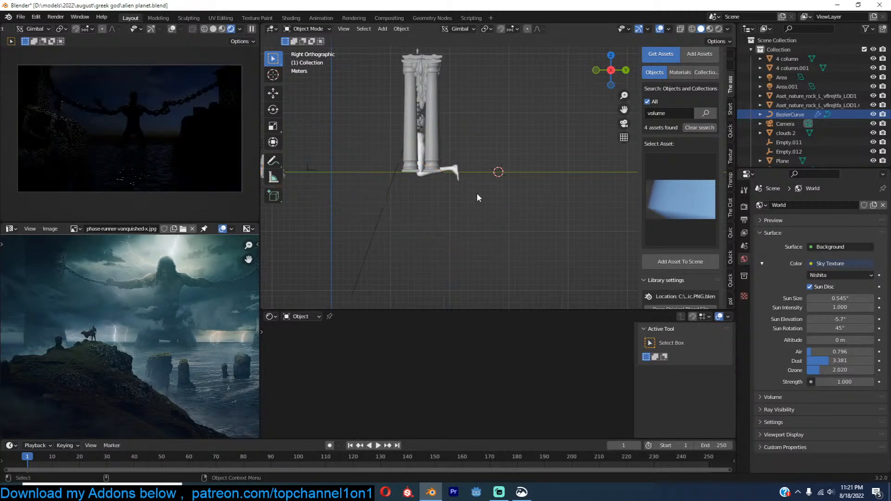
middle_drag(477, 195, 516, 193)
click(517, 194)
scroll(561, 198, up, 5)
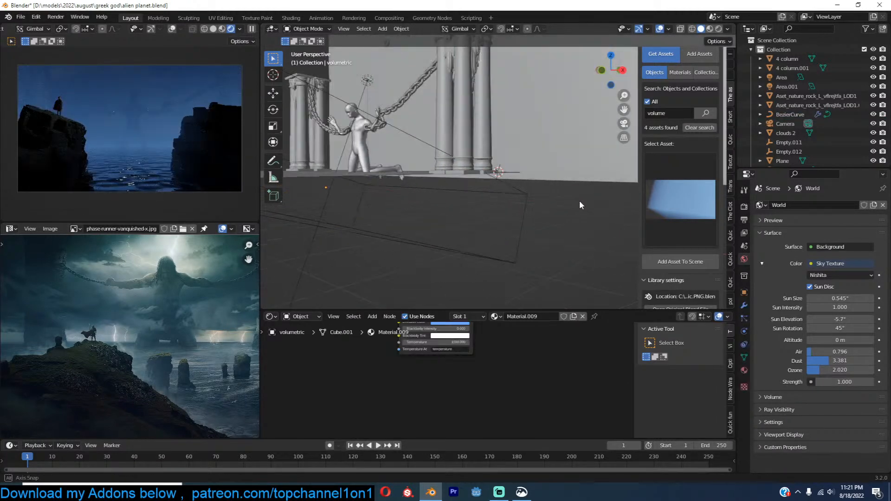
key(ctrl+s)
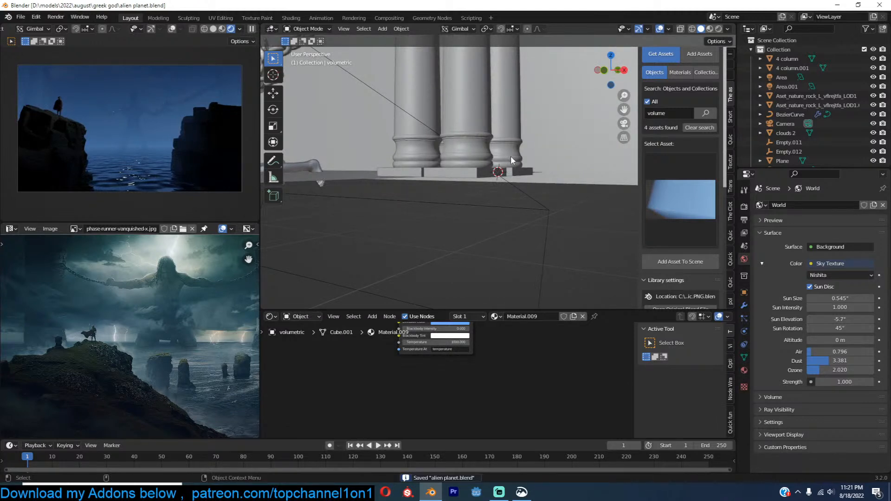
Step: Search the asset library for "boat"
click(657, 116)
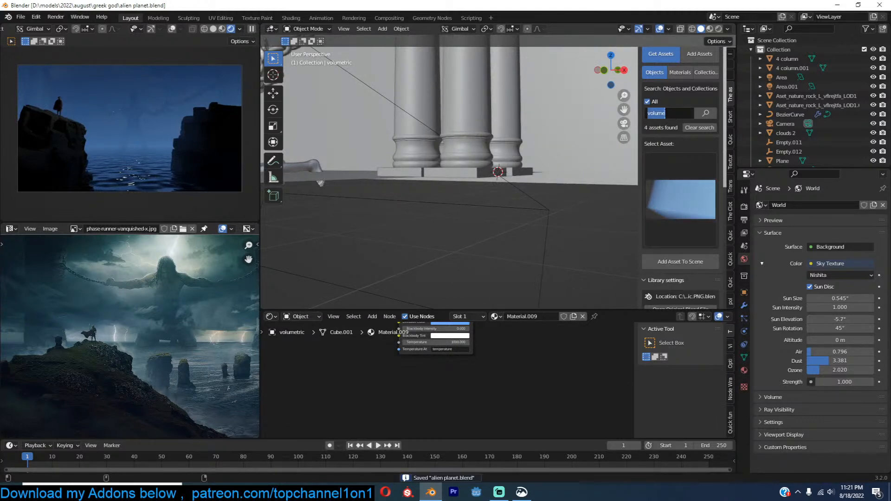
text(bot)
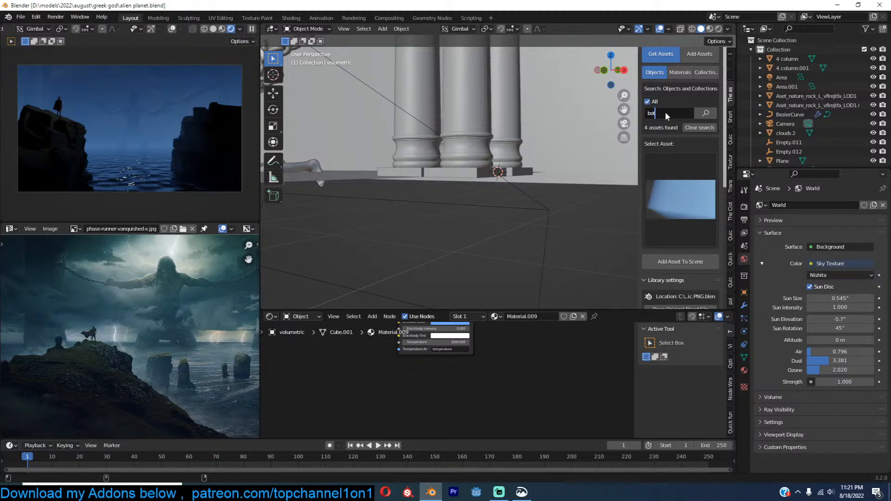
key(Return)
click(677, 167)
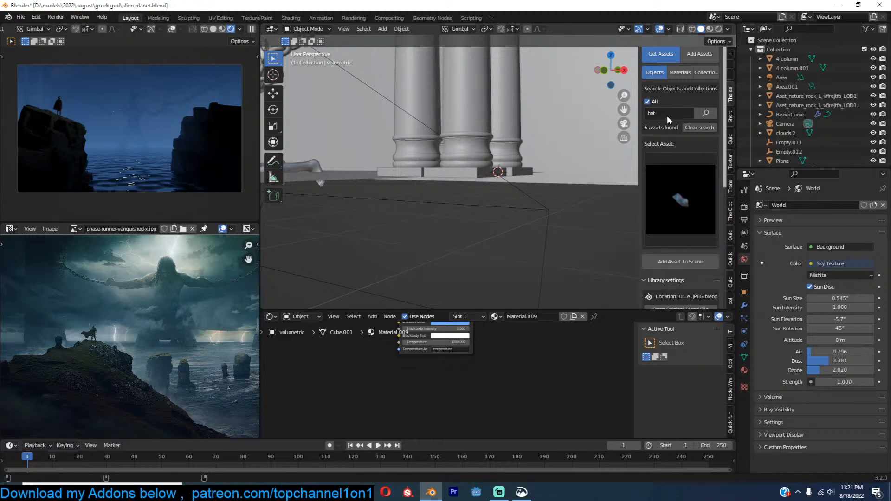
key(Return)
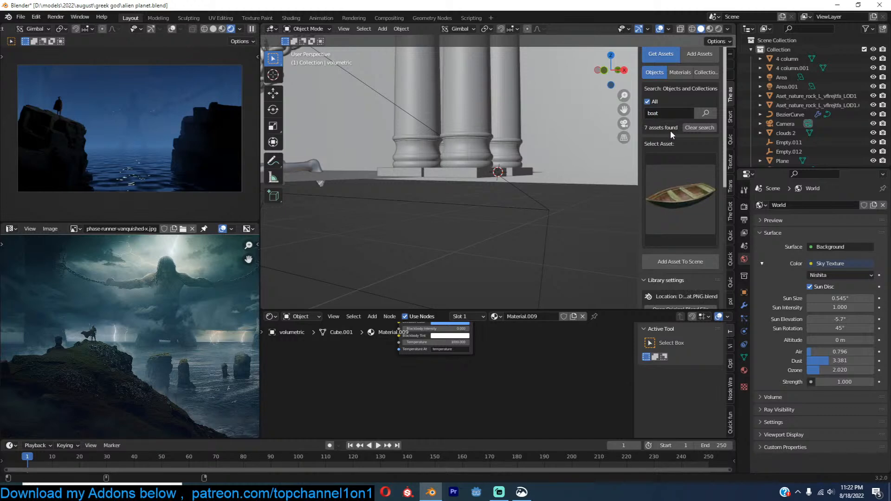
Step: Add the sailing boat with the torn sail from the boat assets to the camera view and save the file
click(674, 159)
click(598, 271)
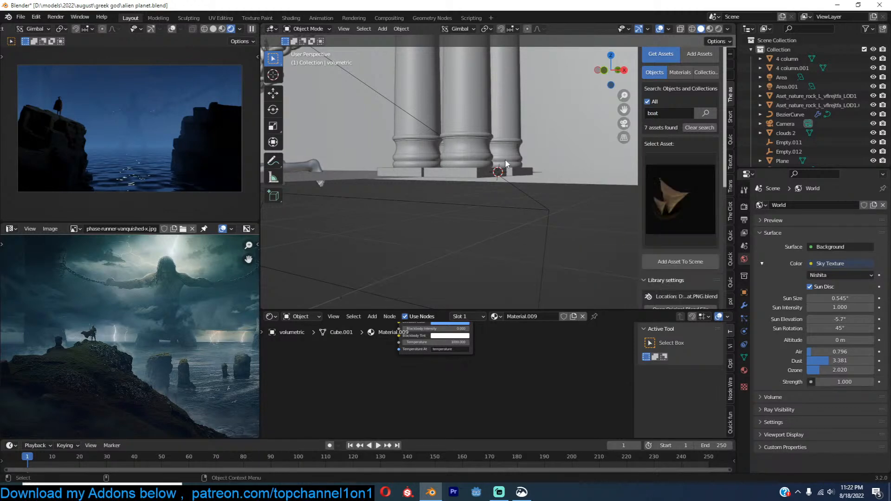
key(KP_0)
scroll(505, 158, up, 5)
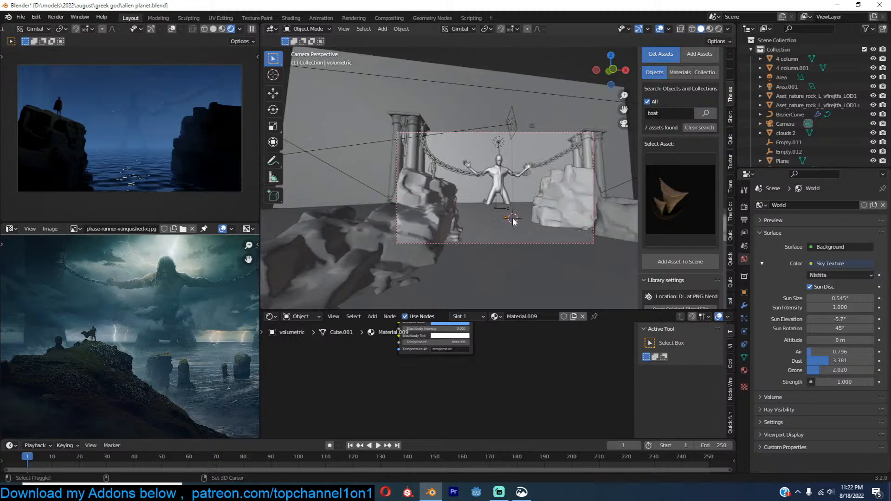
key(ctrl+s)
click(253, 29)
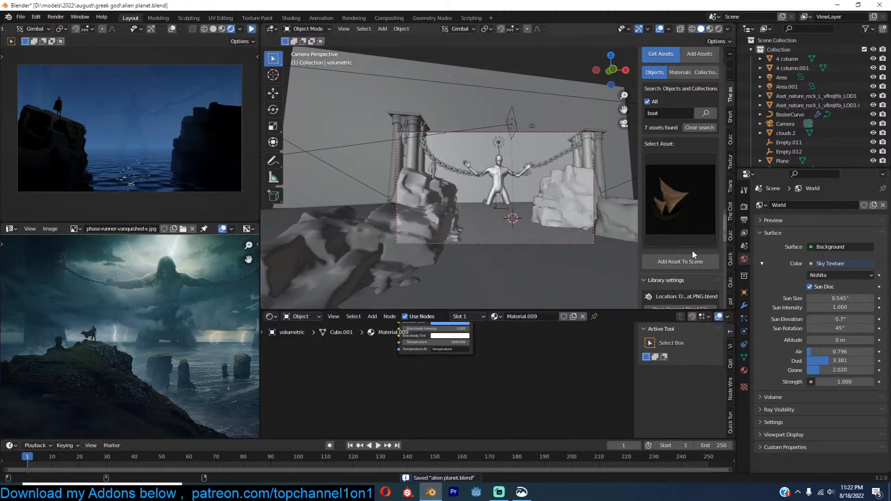
click(677, 260)
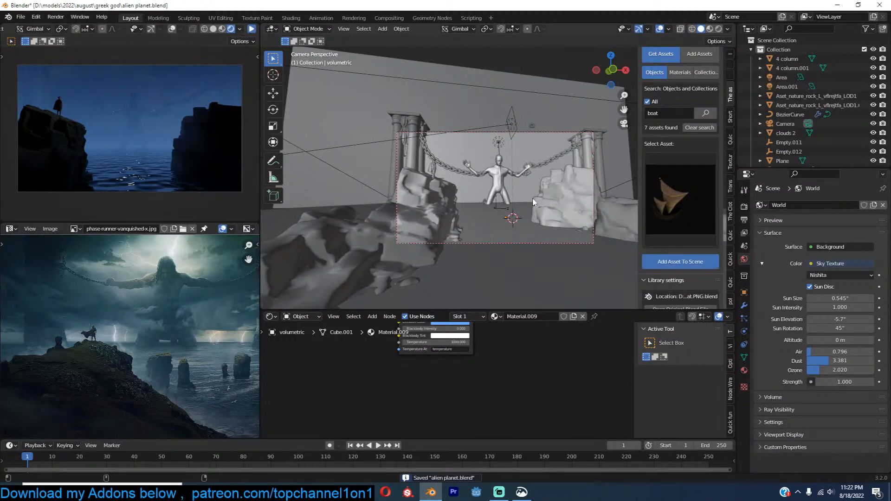
Step: Scale the sailing boat up in front of the giant and rotate it about the Z axis to face its hull away from the left rocks
key(s)
click(594, 209)
scroll(549, 187, up, 3)
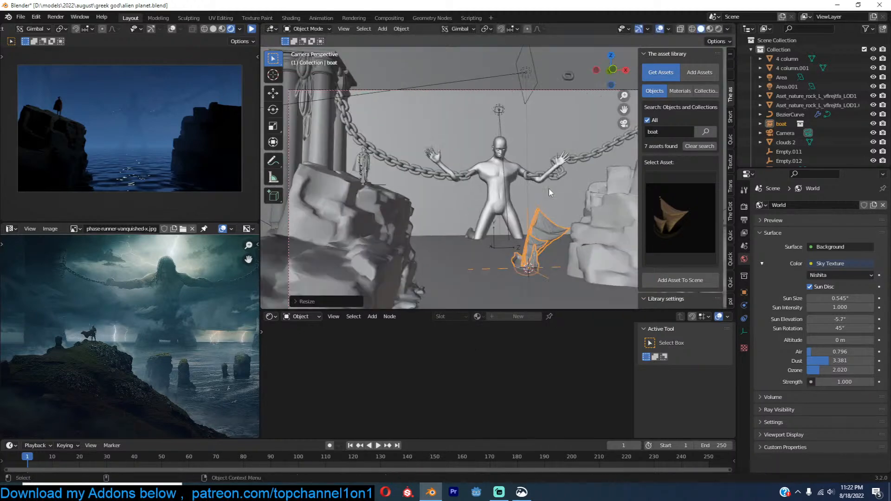
key(s)
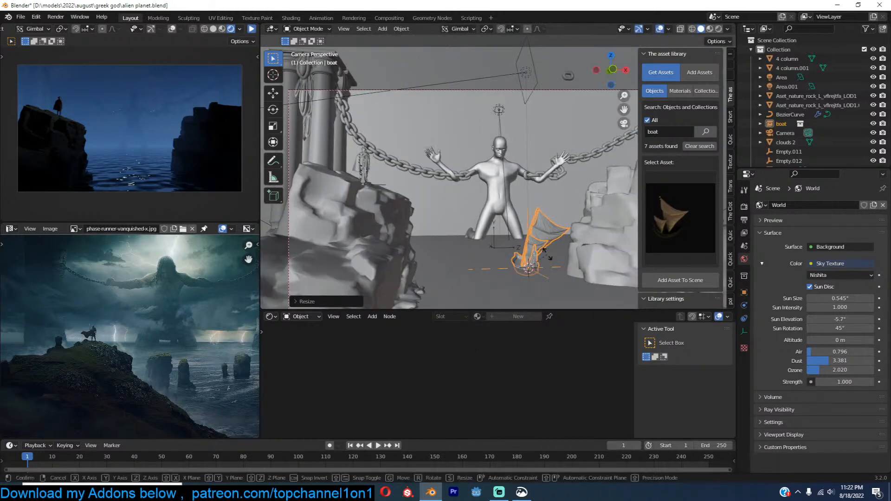
key(r)
key(z)
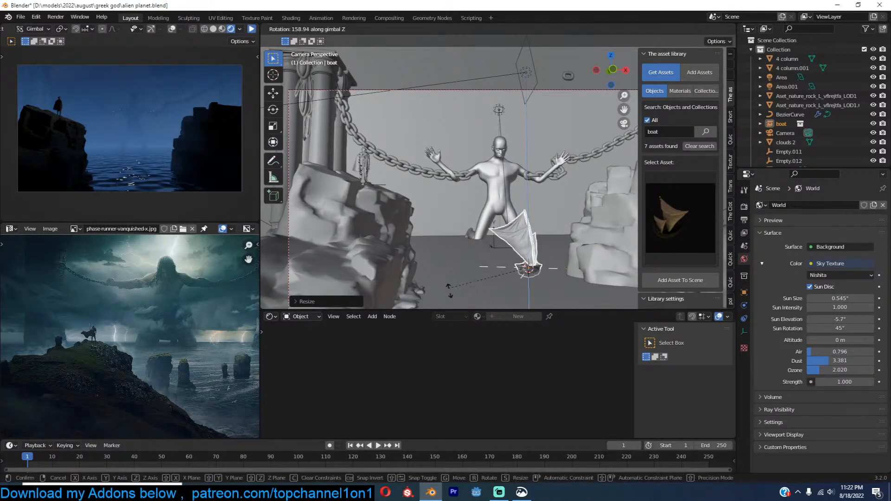
click(534, 150)
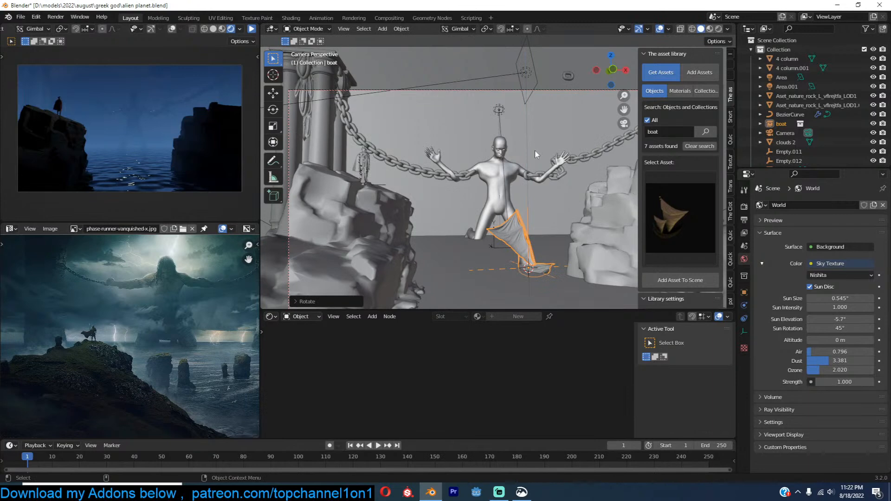
Step: Try a linked duplicate of the boat in the near foreground beside the left rocks and delete it
scroll(535, 147, down, 3)
key(alt+d)
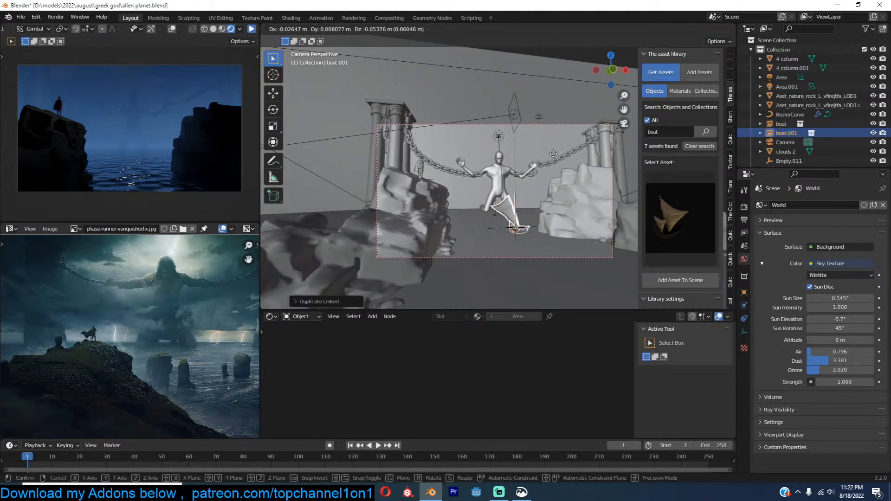
right_click(500, 198)
key(g)
key(shift+z)
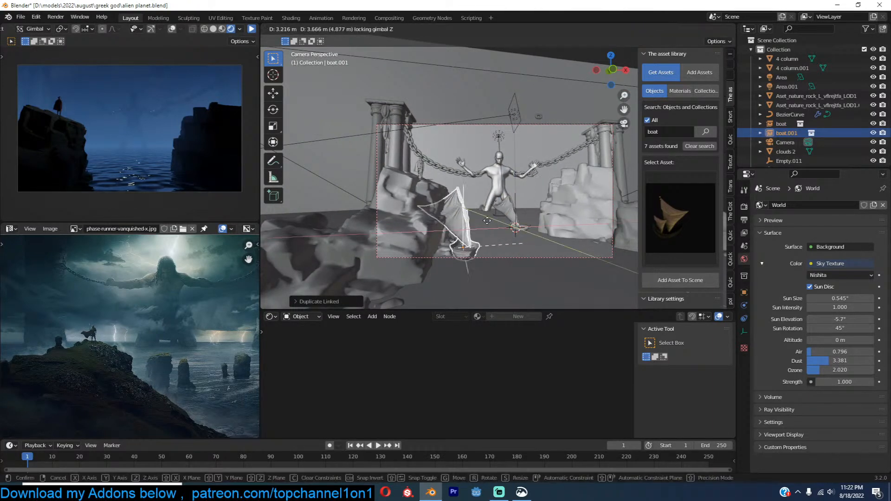
click(515, 258)
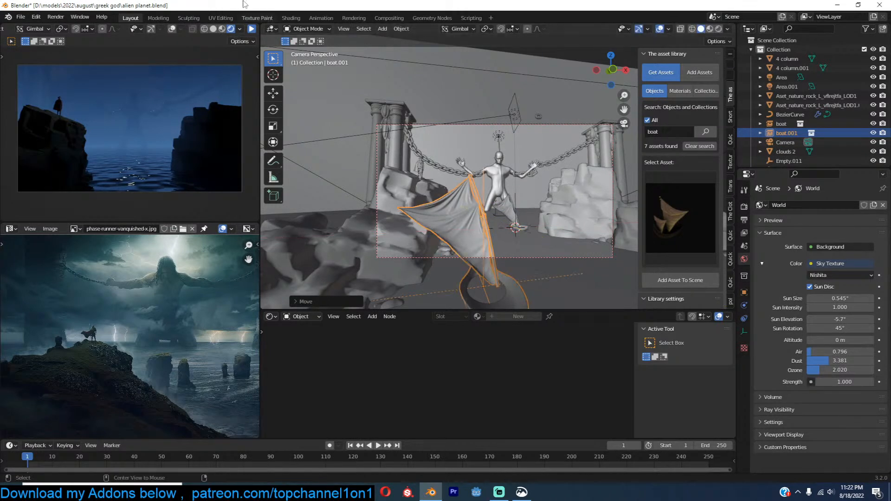
click(252, 30)
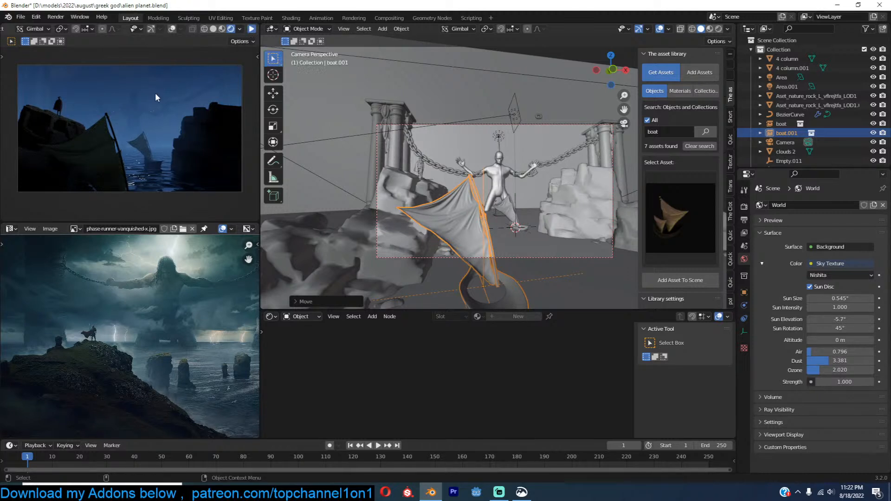
key(Delete)
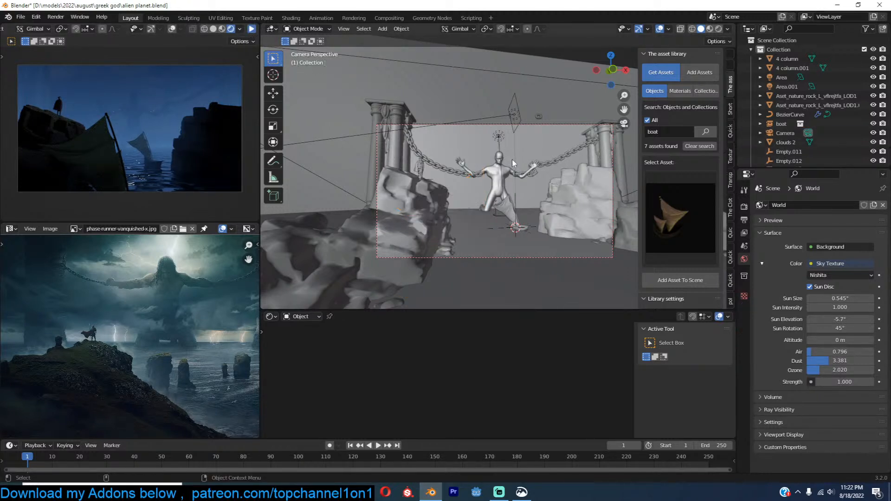
Step: Save the file and refresh the rendered preview with only the original boat
key(ctrl+s)
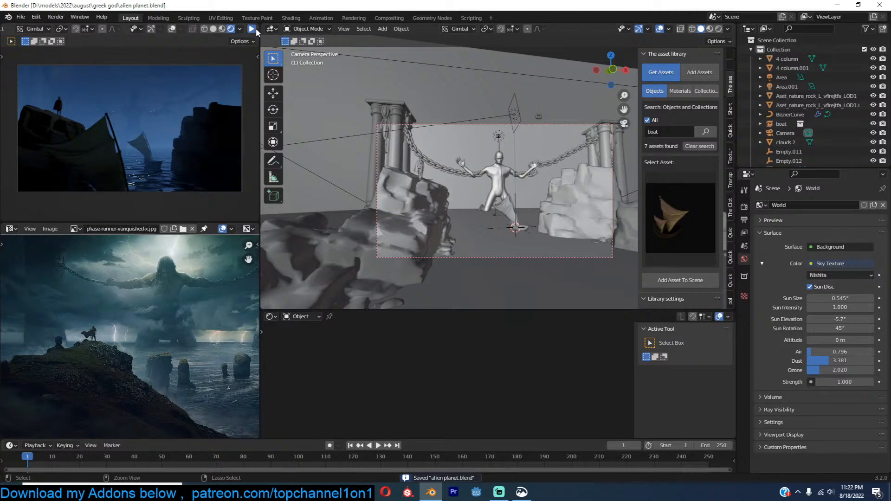
click(252, 29)
click(252, 29)
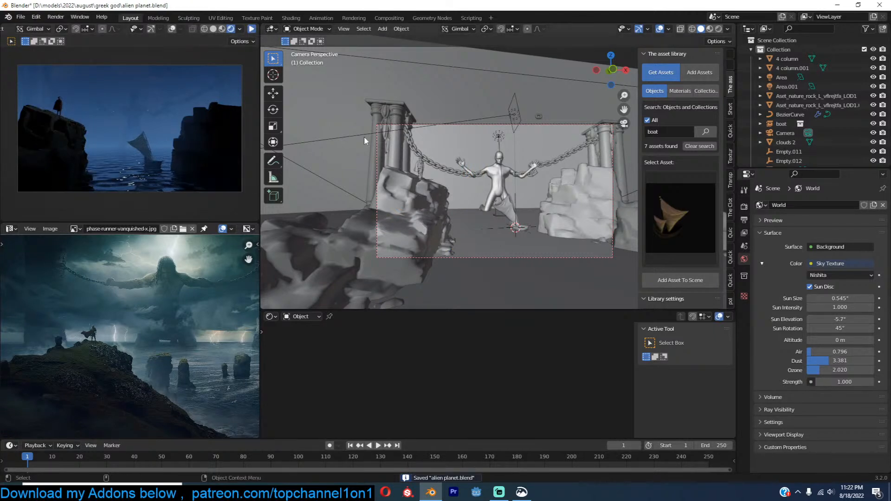
Step: Move the original boat horizontally toward the camera, locking its height, to sit beside the left rocks
click(514, 206)
shift+middle_drag(555, 174, 544, 181)
key(g)
key(shift+z)
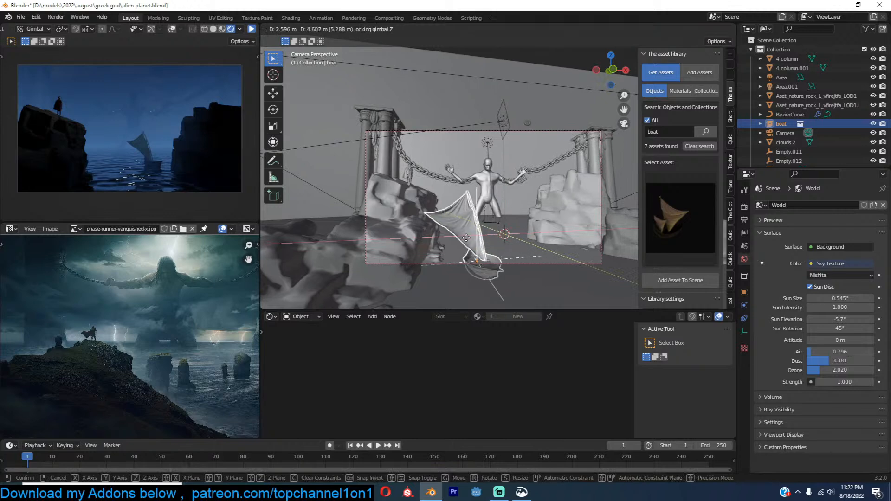
click(468, 235)
Step: Snap the roman soldier to the 3D cursor, adjust his position to stand in the boat and refresh the rendered preview
click(406, 177)
scroll(523, 246, up, 4)
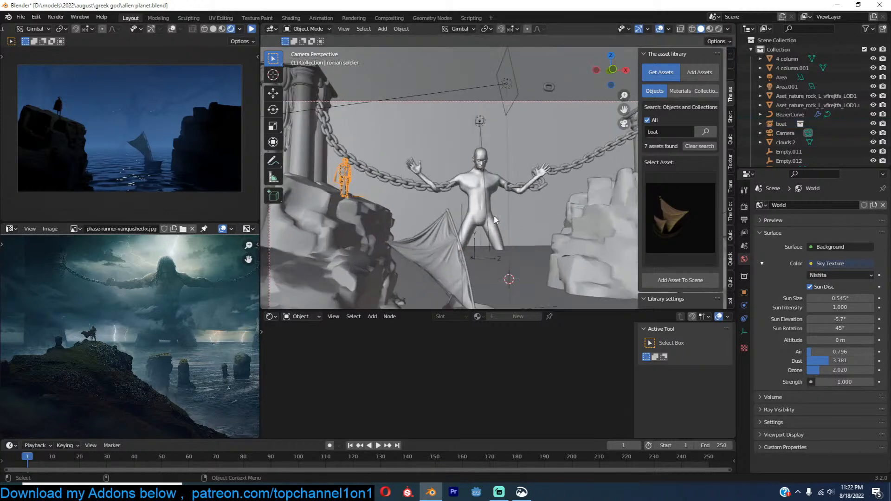
key(shift+s)
click(450, 158)
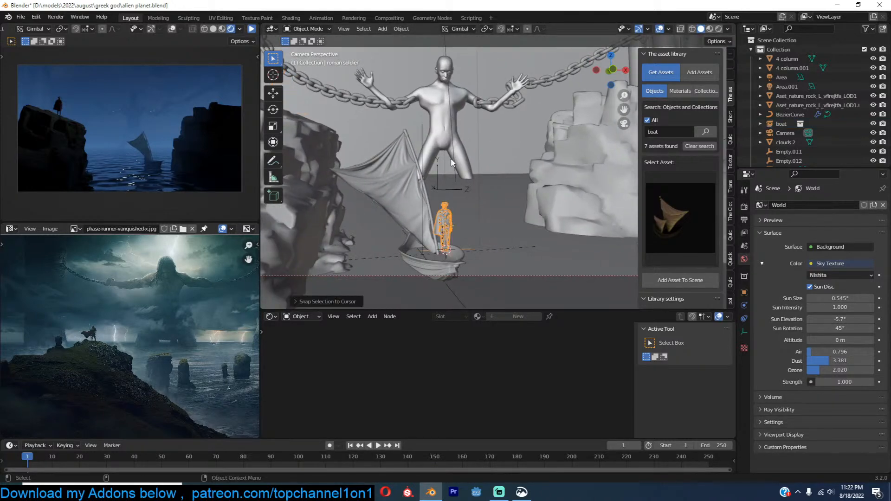
key(g)
click(456, 165)
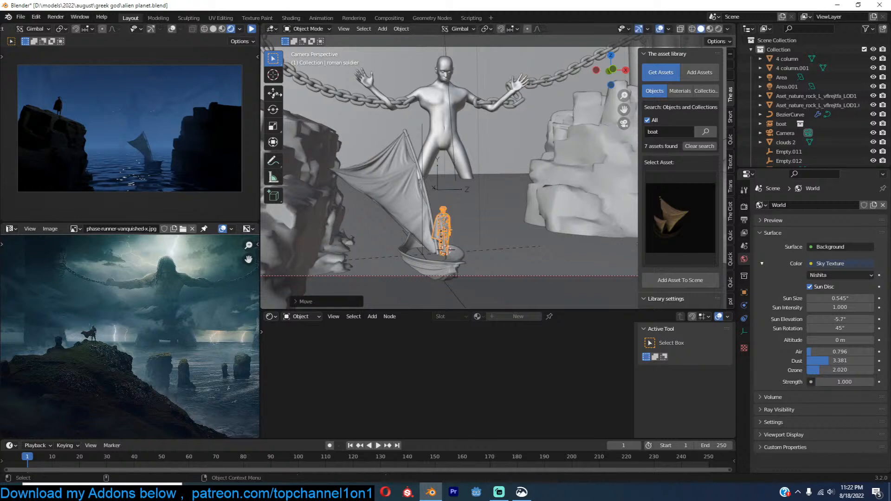
click(251, 29)
click(250, 29)
key(alt+a)
Step: Open the botaniq asset browser for spawning a plant
click(676, 132)
click(724, 173)
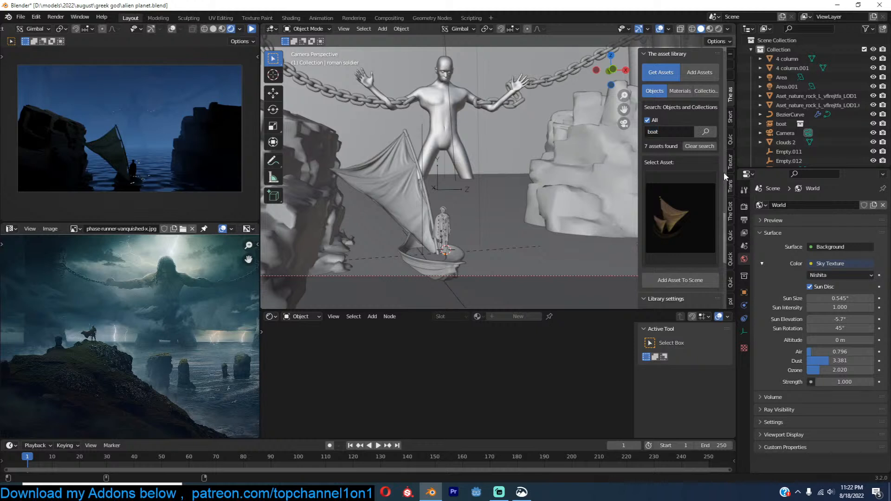
click(731, 261)
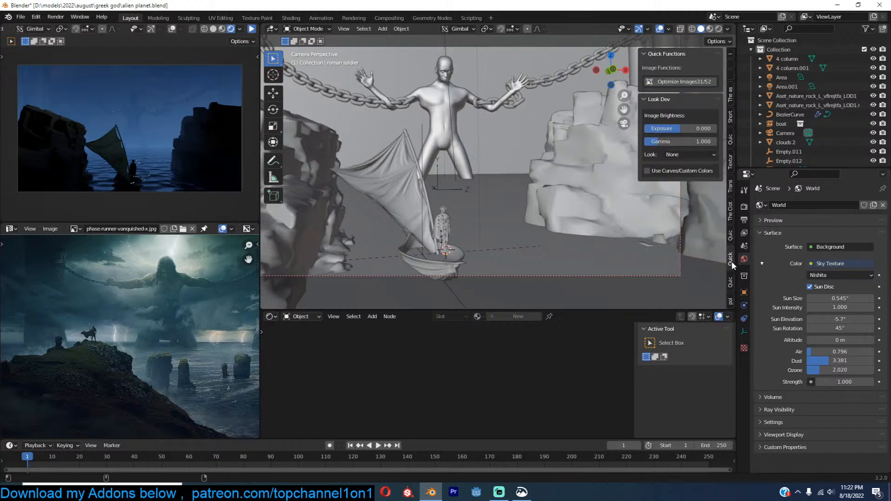
click(731, 286)
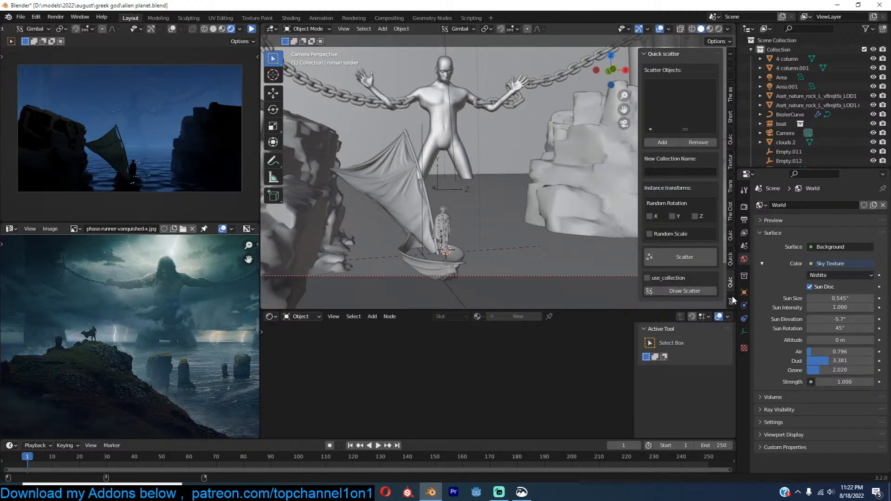
click(731, 299)
click(685, 79)
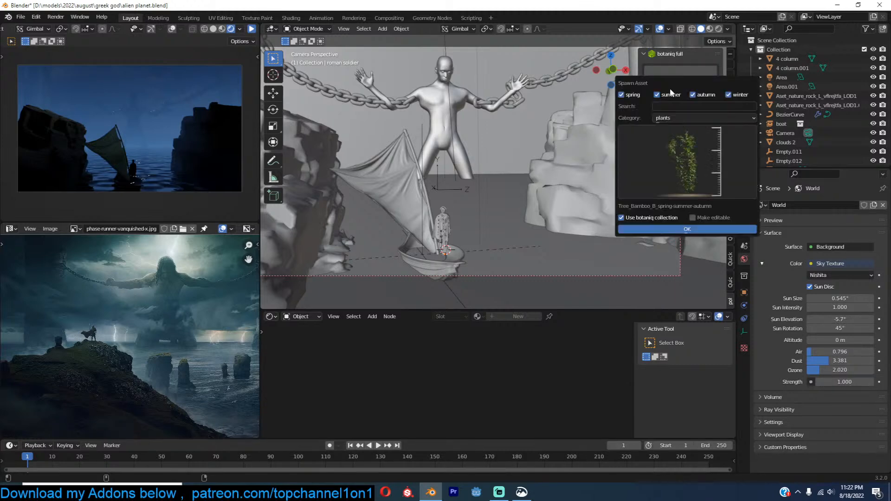
Step: Spawn the Red Spruce, Picea rubens (A), from the coniferous category
click(668, 141)
click(681, 118)
click(670, 130)
click(670, 136)
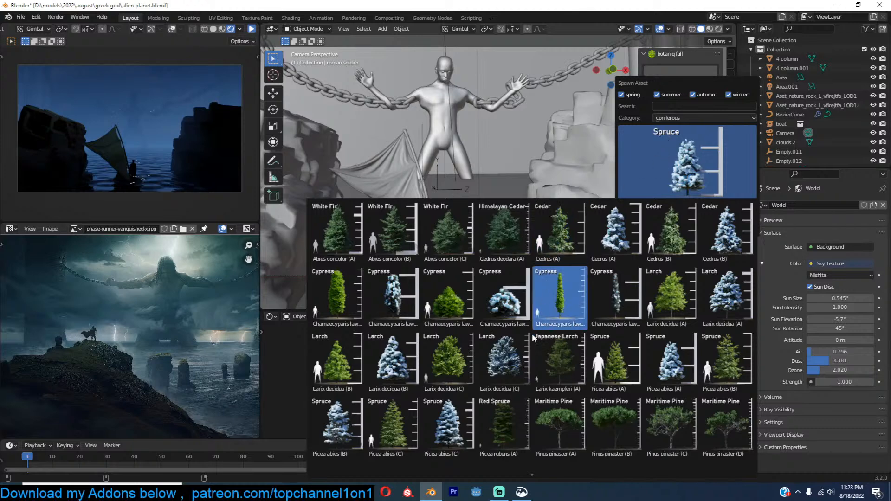
scroll(577, 470, down, 4)
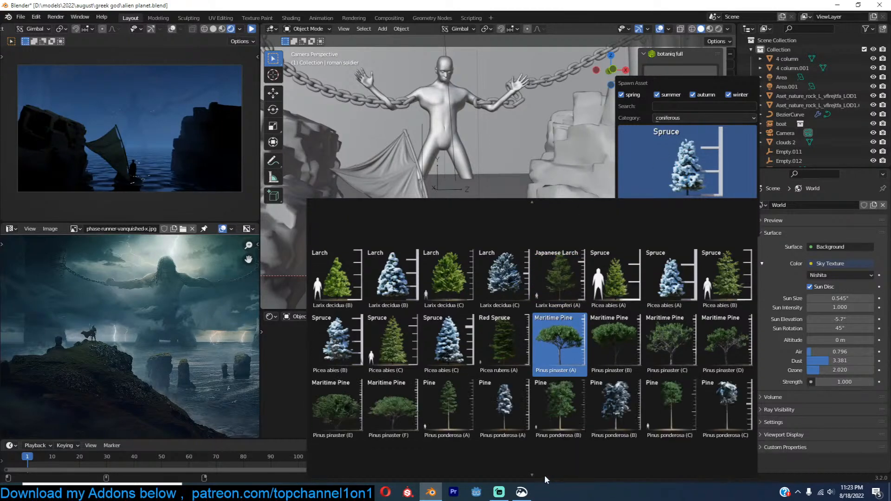
scroll(534, 469, down, 2)
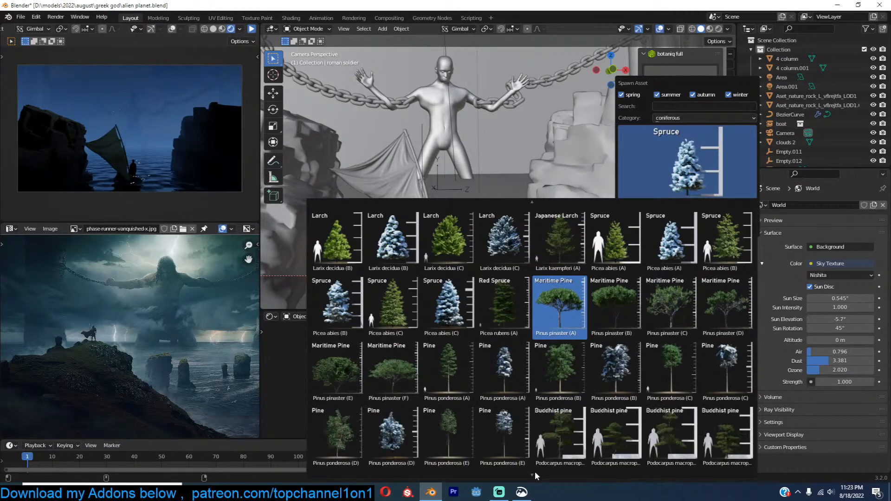
click(508, 304)
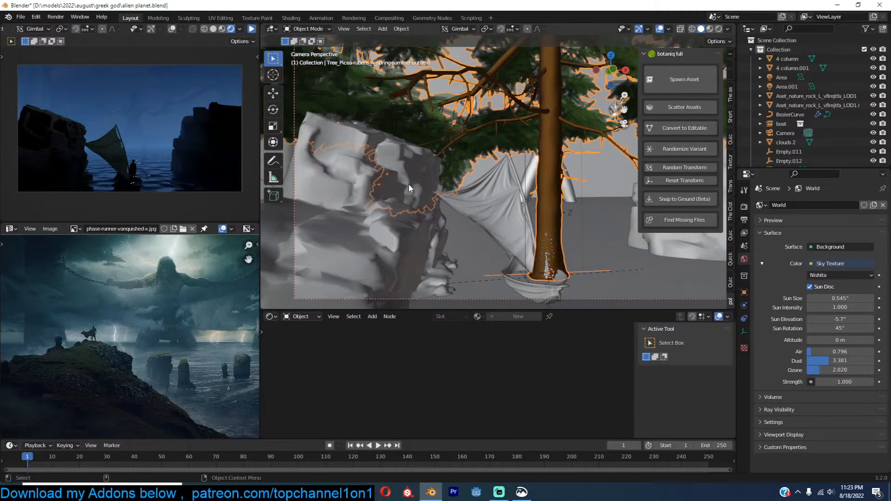
Step: Save the file, then place the spruce on top of the left rock, scale it down and tilt it slightly
key(ctrl+s)
key(s)
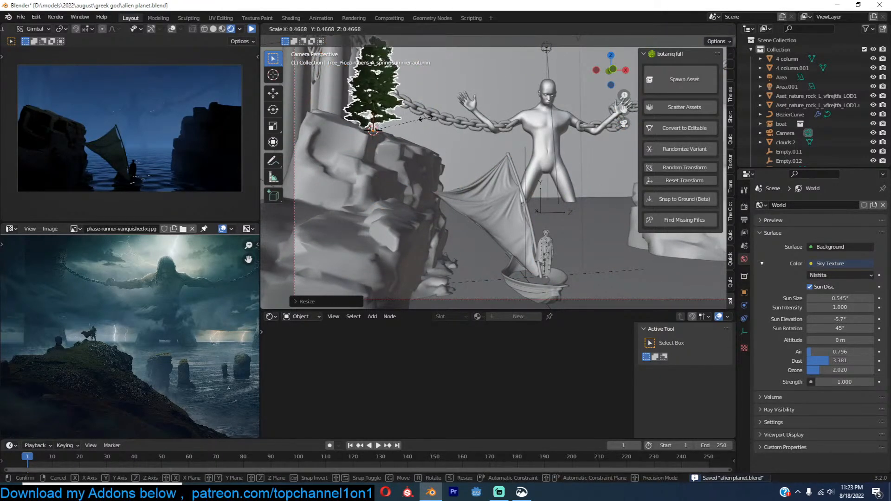
click(430, 120)
key(r)
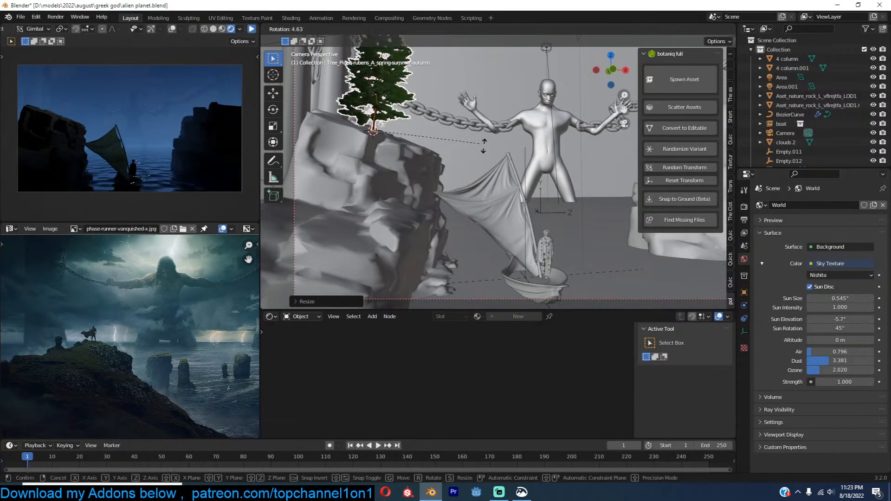
click(406, 154)
Step: Make a linked duplicate of the spruce, snap it to a point on the left rock's slope, and rotate and scale it
key(shift+d)
right_click(413, 163)
shift+right_click(406, 195)
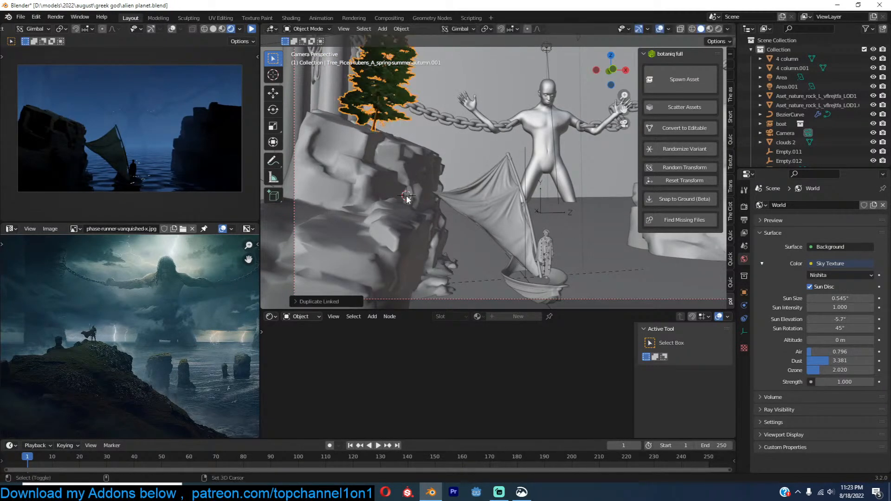
key(shift+s)
click(407, 104)
key(r)
click(478, 158)
key(s)
shift+middle_drag(478, 158, 539, 216)
click(487, 177)
Step: Make another linked duplicate of the spruce, snap it to the lower foreground rock and scale it down
scroll(539, 215, down, 3)
key(shift+d)
right_click(426, 276)
key(shift+s)
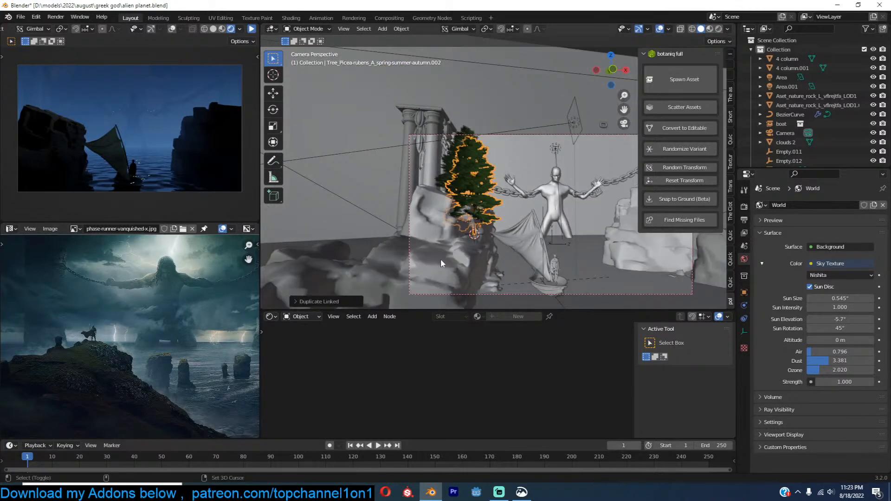
click(431, 170)
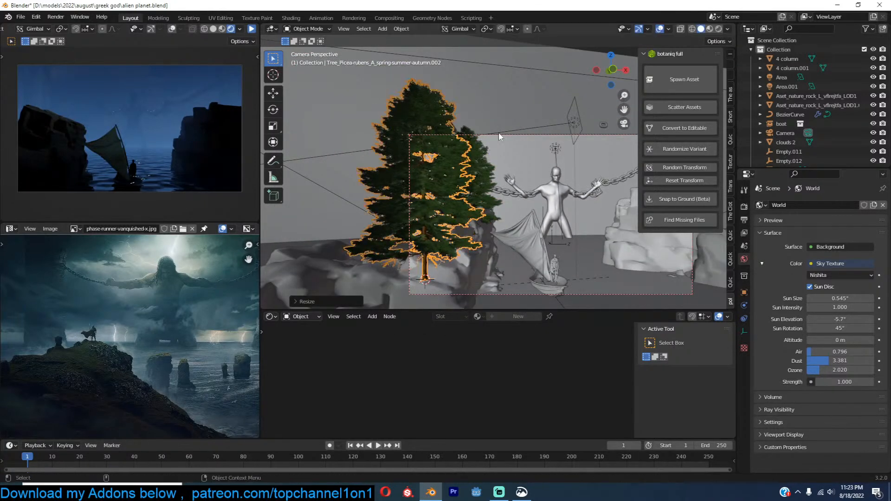
key(s)
click(433, 190)
key(alt+a)
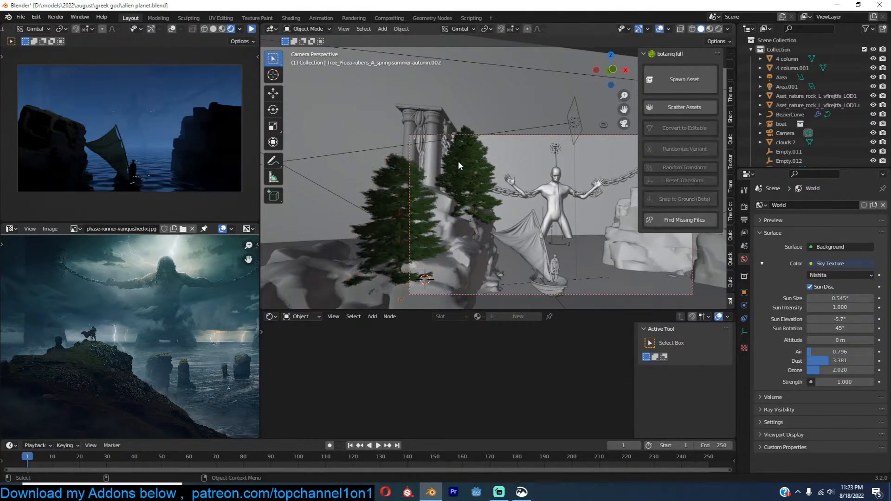
middle_drag(452, 160, 460, 168)
scroll(460, 172, down, 5)
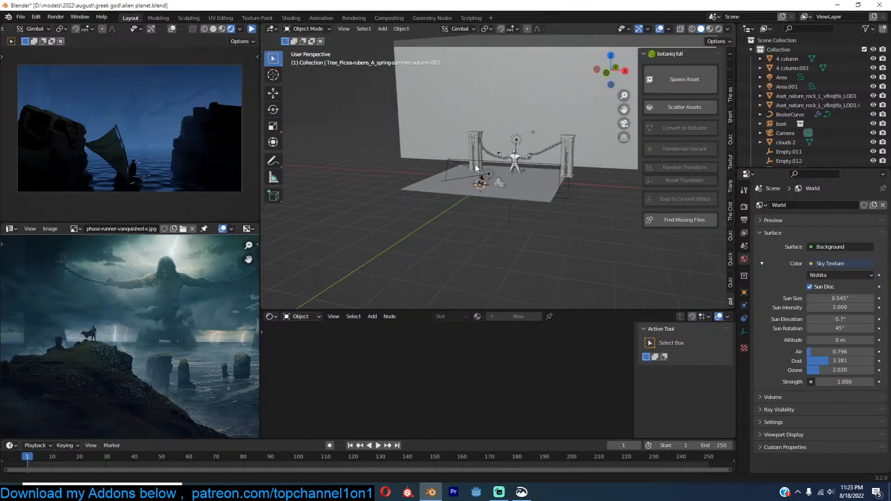
scroll(475, 163, up, 8)
shift+middle_drag(522, 155, 561, 149)
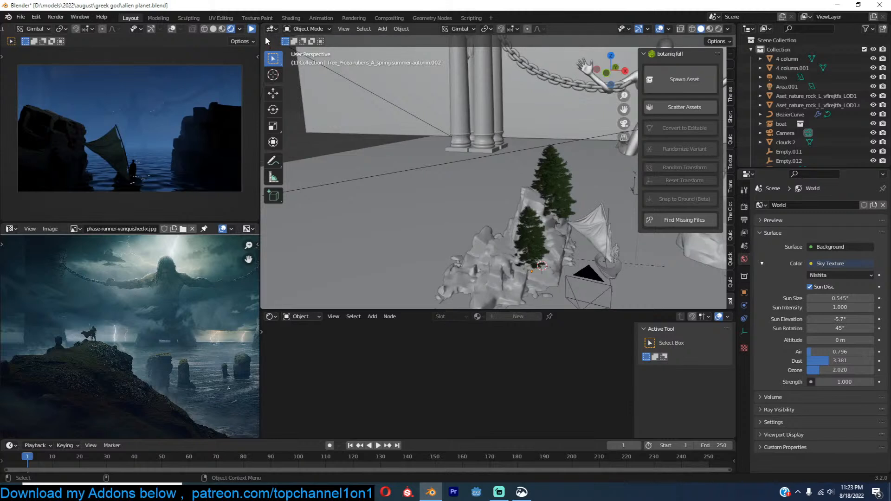
Step: Select the area light above the giant's chain, give it a pale warm colour and set its power to 10000 W
click(252, 29)
click(251, 30)
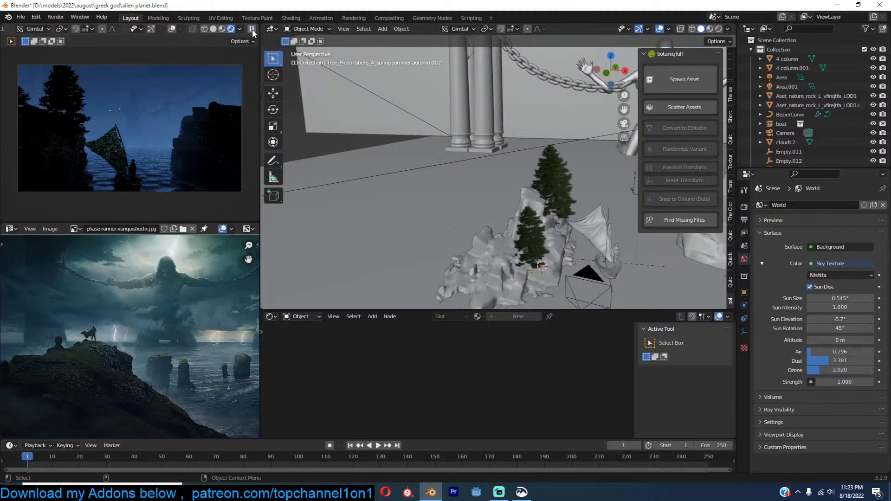
middle_drag(506, 159, 514, 116)
click(546, 75)
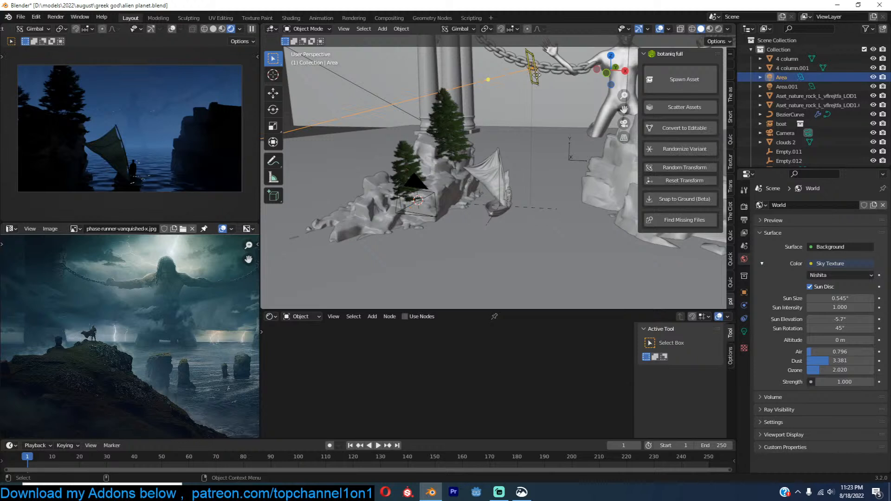
click(744, 331)
click(844, 258)
click(828, 172)
click(838, 271)
text(10000)
key(Return)
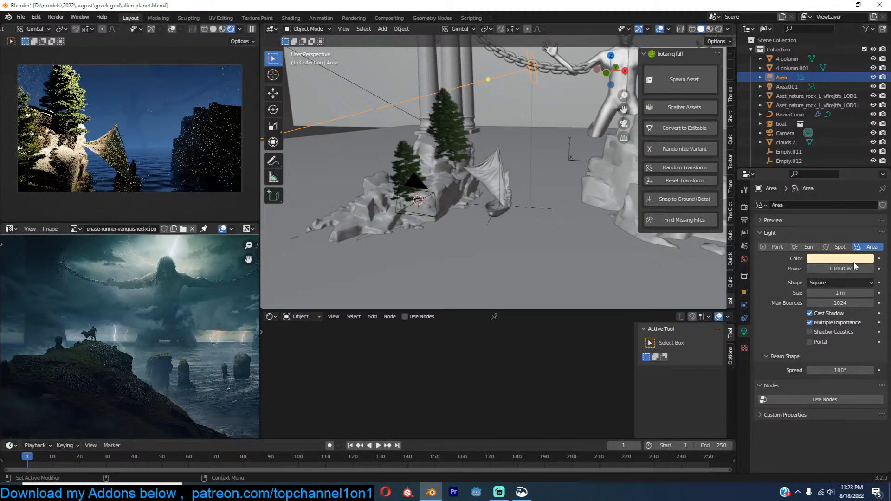
Step: Enable denoising for the Cycles viewport preview
click(745, 206)
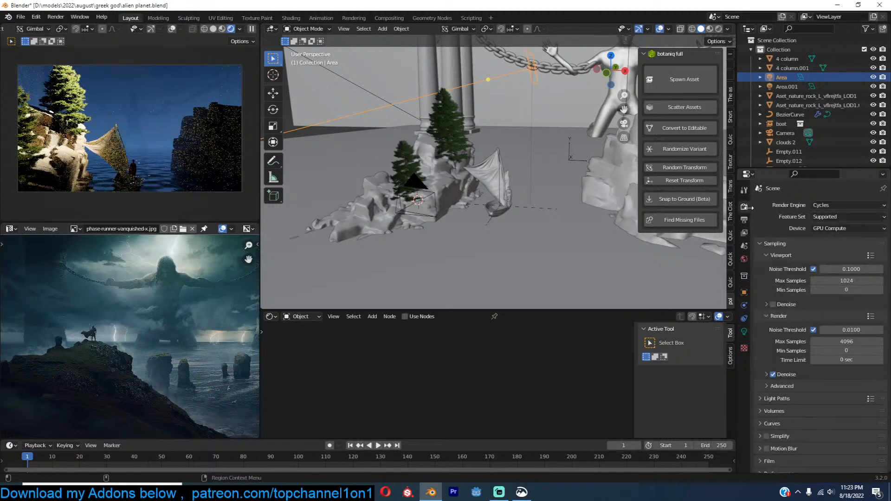
click(744, 332)
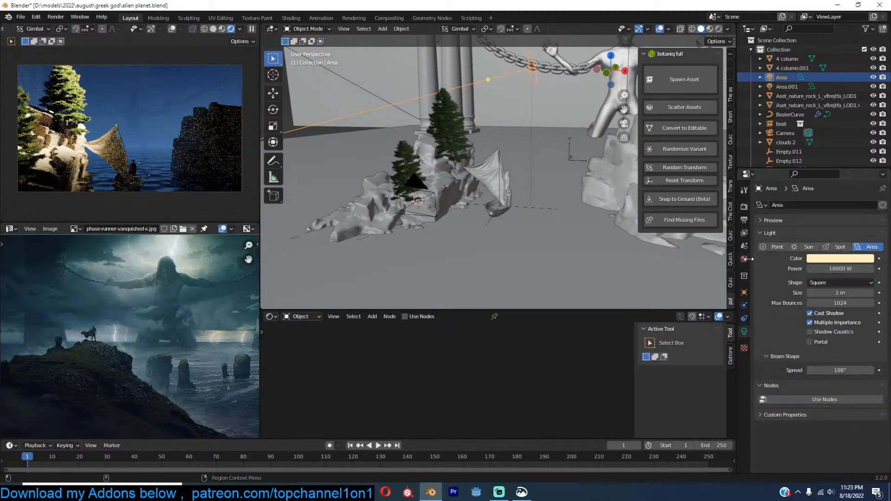
click(744, 207)
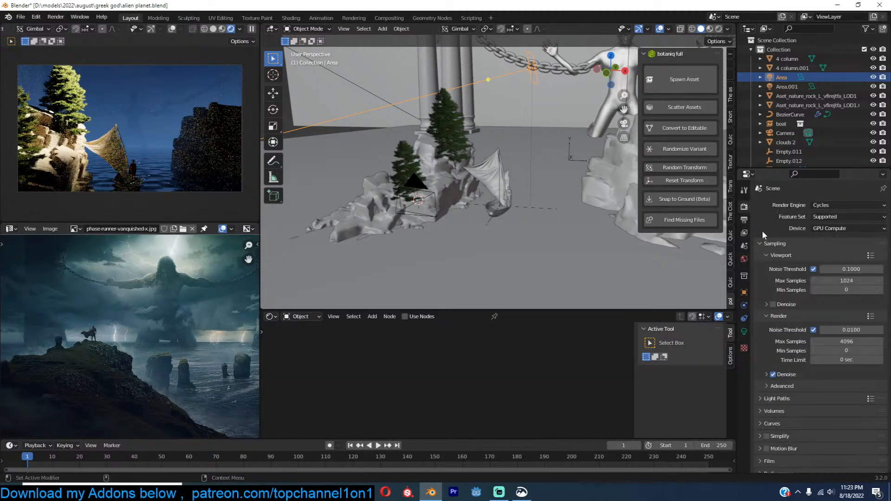
Step: Set the area light's power to 1000 W
click(743, 331)
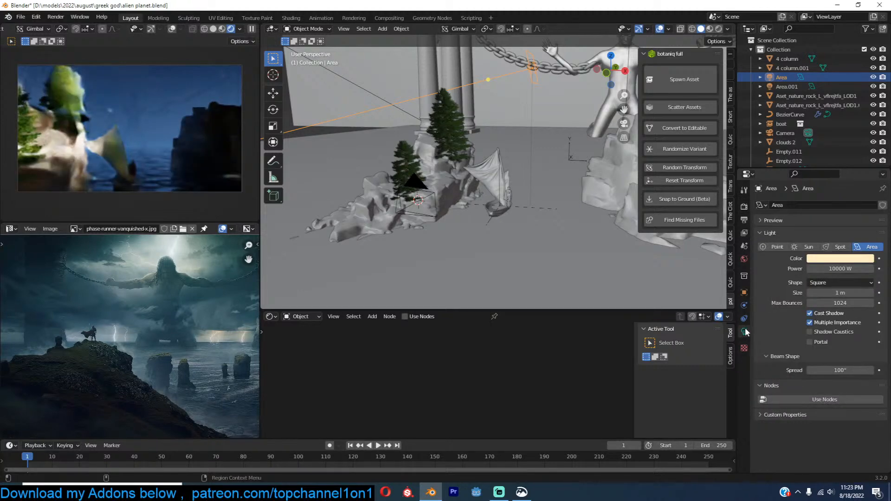
click(826, 269)
text(100)
key(Return)
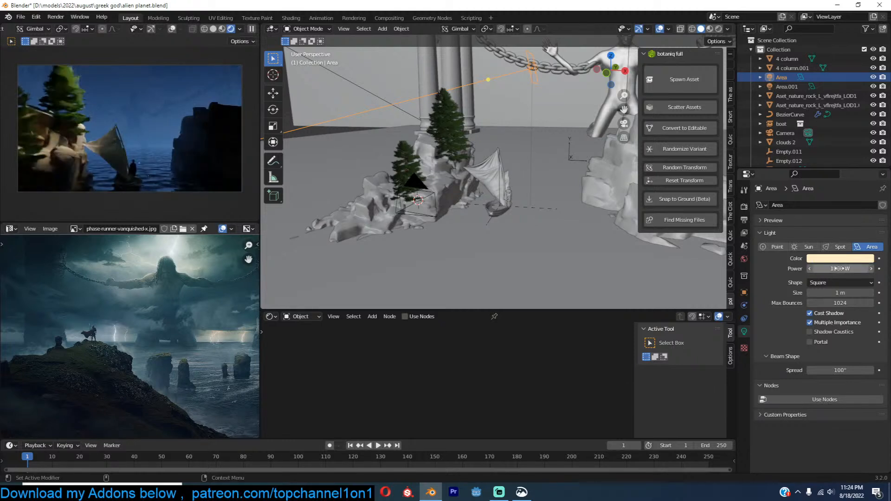
Step: Try an orange tint on the area light, then change its colour to a bright blue
click(851, 260)
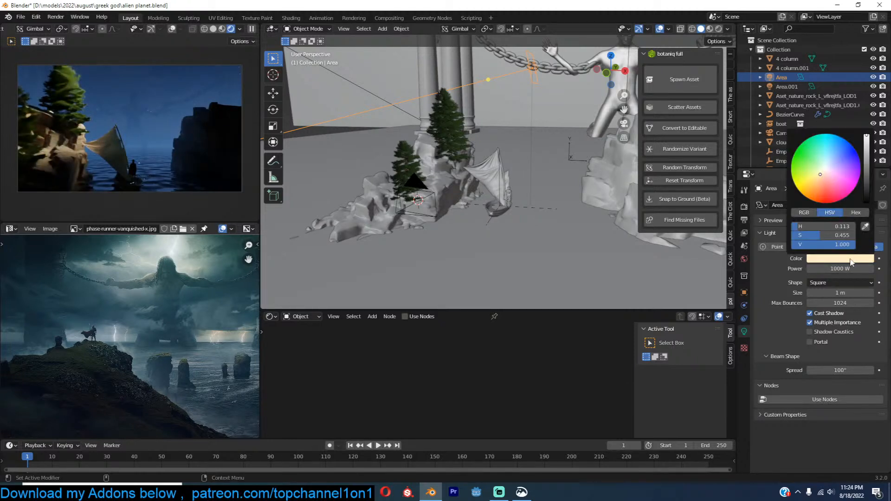
click(819, 191)
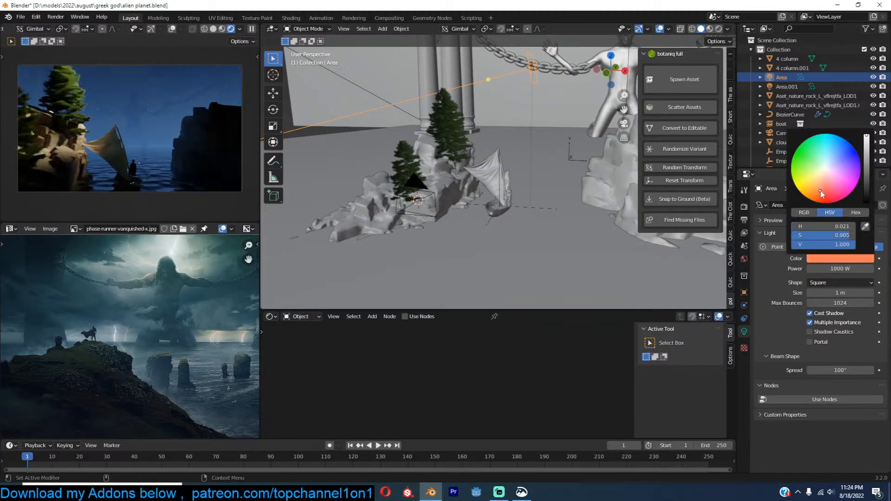
click(845, 146)
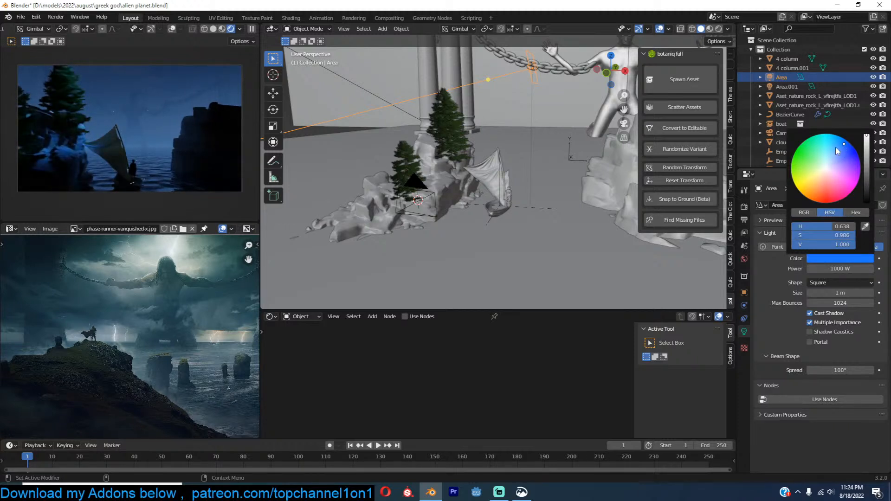
click(835, 148)
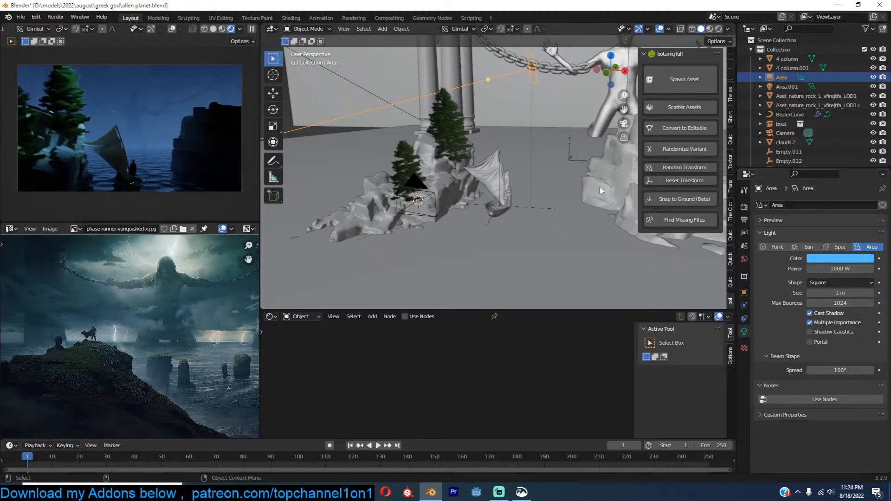
Step: Make a linked duplicate of the spruce on the left rock and snap it to a point further down the rock in camera view
scroll(543, 181, up, 6)
key(alt+a)
shift+middle_drag(565, 172, 559, 175)
scroll(559, 173, down, 5)
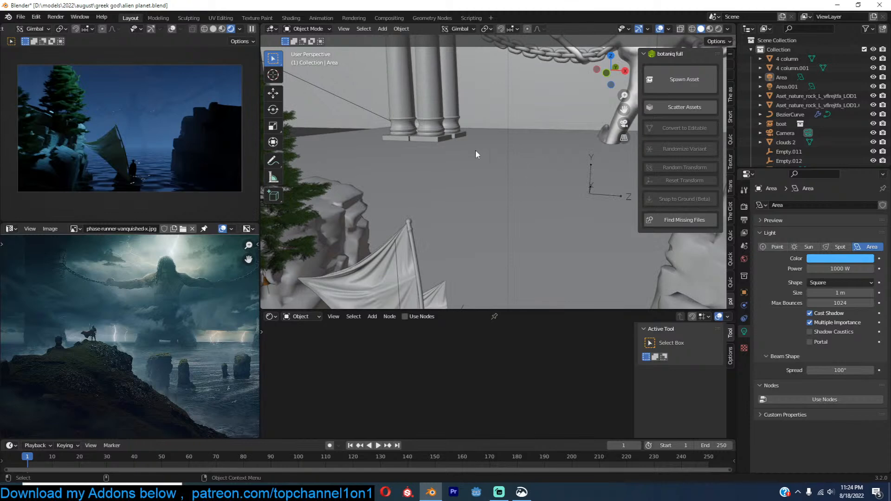
scroll(494, 154, down, 3)
scroll(467, 152, up, 3)
key(KP_0)
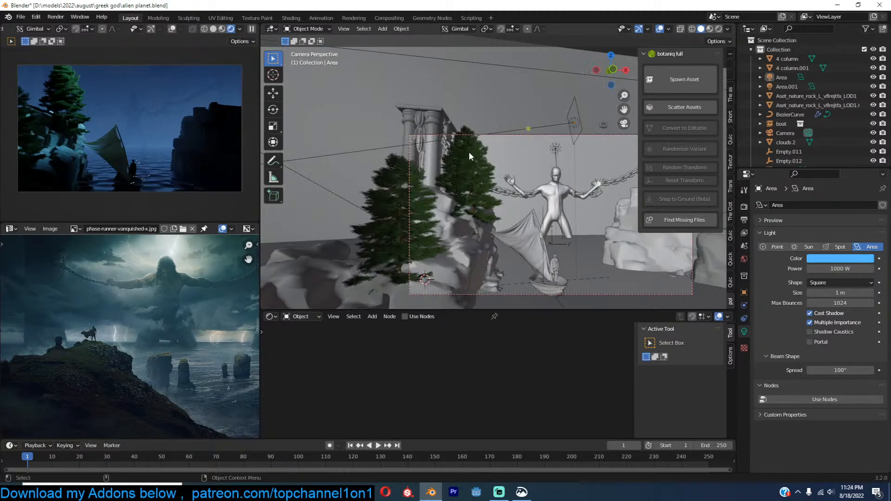
click(466, 170)
key(alt+d)
right_click(466, 171)
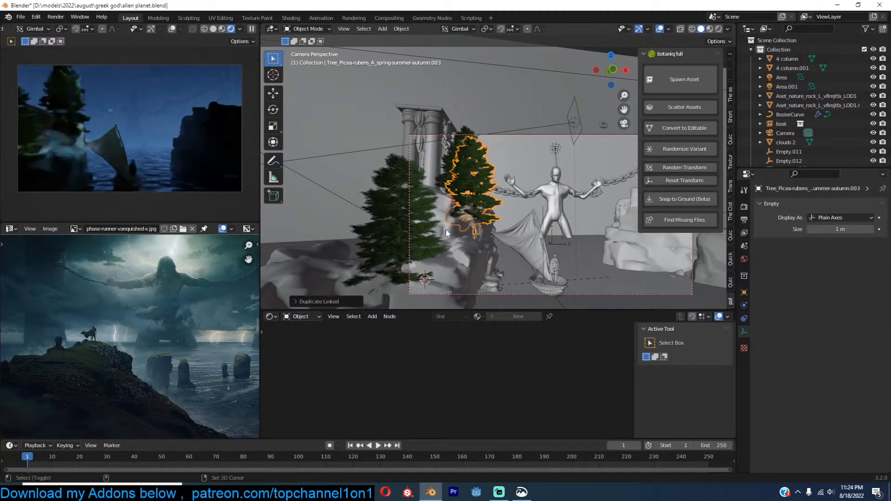
shift+right_click(449, 236)
key(shift+s)
click(440, 124)
Step: Move the duplicated spruce into the gap between the two existing trees and deselect it
key(g)
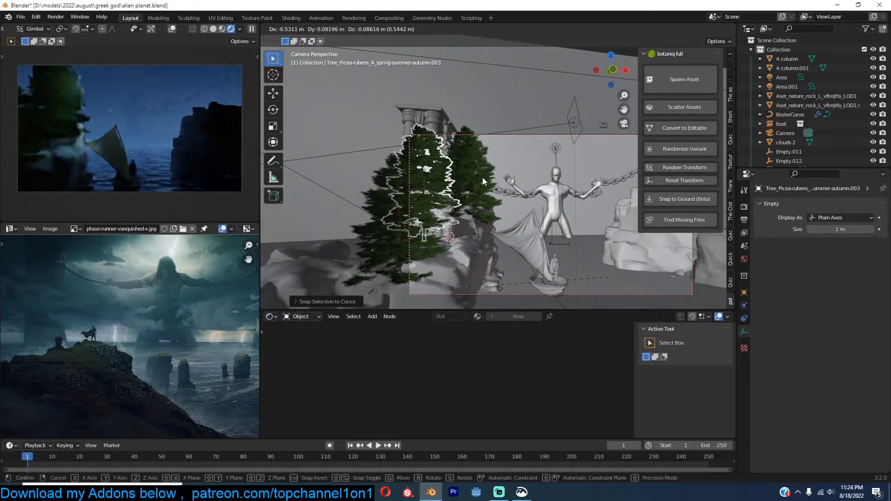
click(550, 189)
shift+middle_drag(550, 189, 522, 193)
key(alt+a)
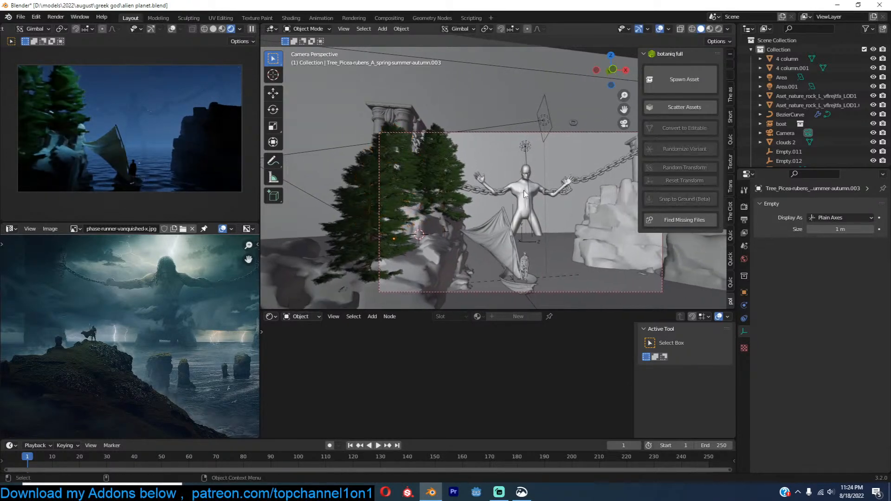
Step: Save the file, then move the camera sideways to shift the boat toward the left of the frame
key(ctrl+s)
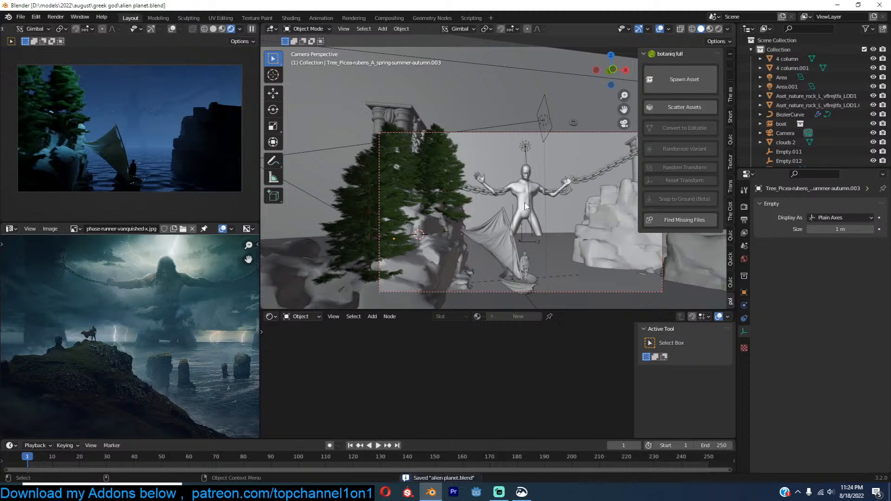
click(561, 134)
key(g)
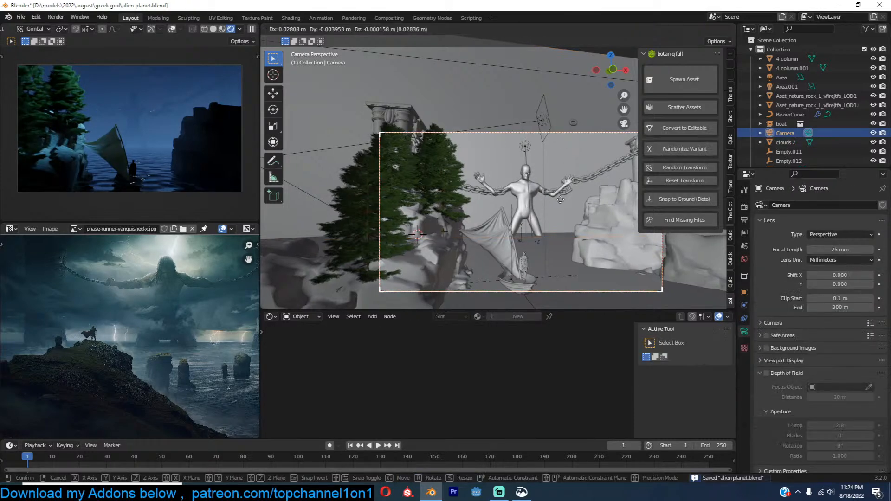
click(564, 200)
key(g)
click(530, 209)
Step: Delete the spruces standing on the left rock's slope, keeping only the foreground spruce
shift+middle_drag(449, 211, 486, 214)
scroll(486, 214, up, 1)
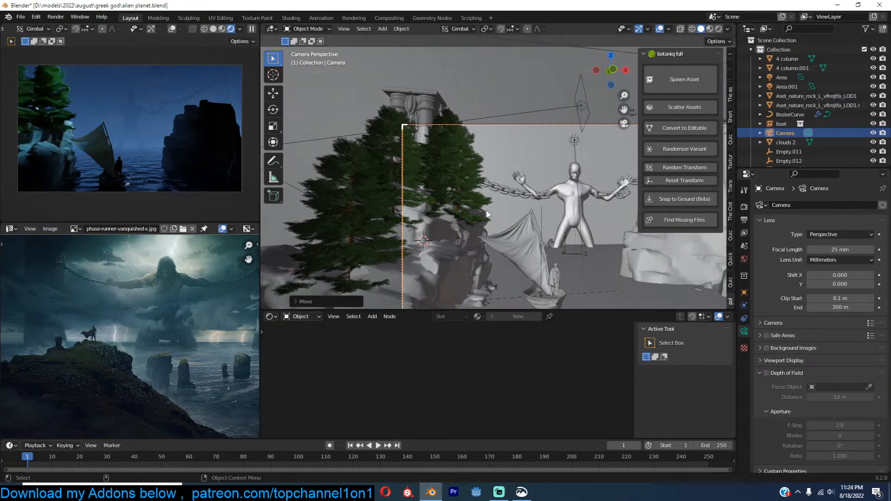
scroll(486, 213, up, 1)
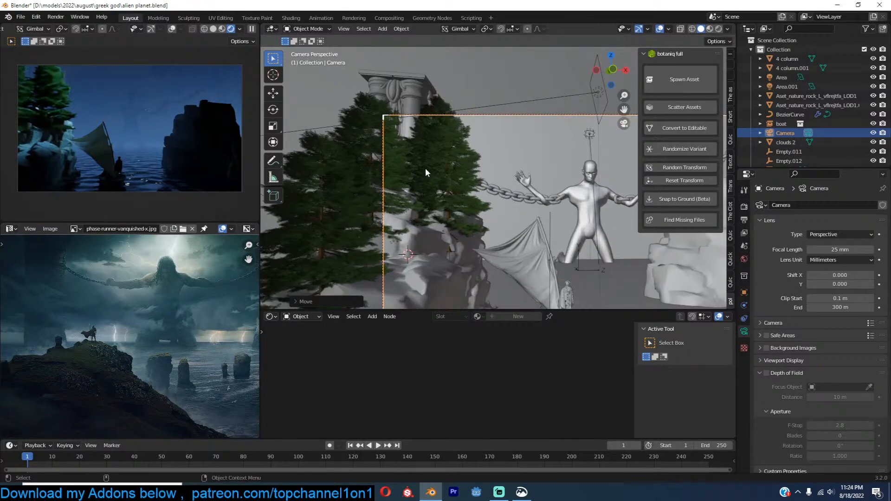
click(426, 170)
shift+click(394, 166)
key(x)
click(396, 166)
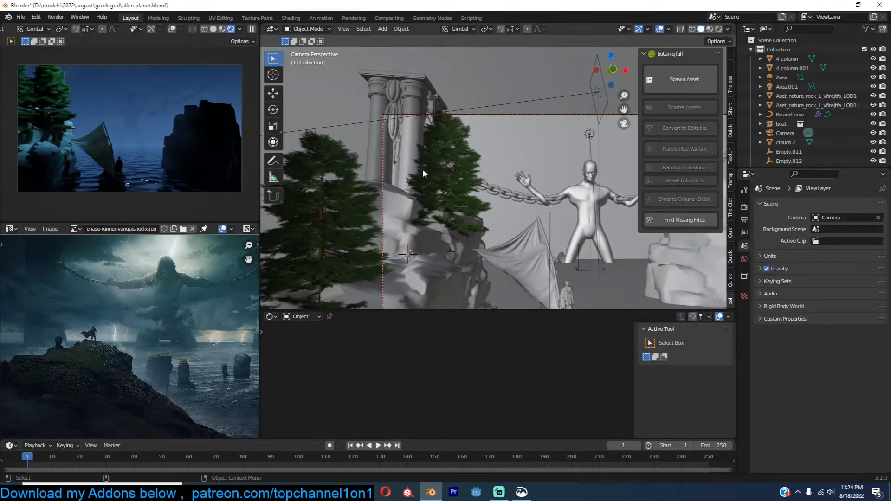
click(452, 170)
key(x)
click(452, 170)
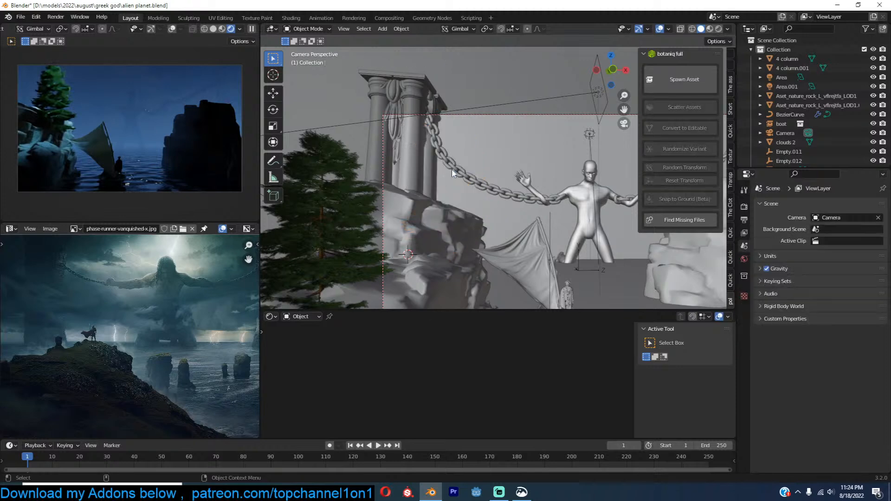
Step: Snap the remaining spruce to a point on top of the left rock beside the column and save the file
shift+click(325, 213)
key(shift+s)
click(396, 139)
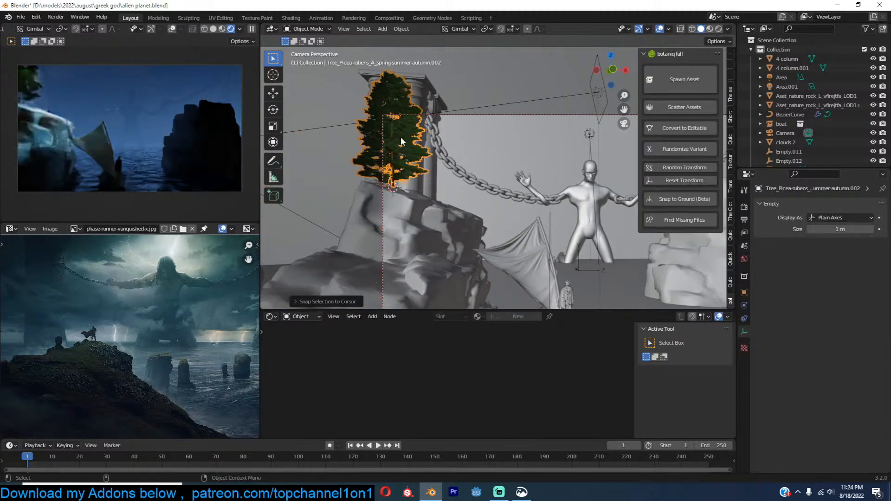
click(493, 167)
shift+middle_drag(525, 211, 497, 196)
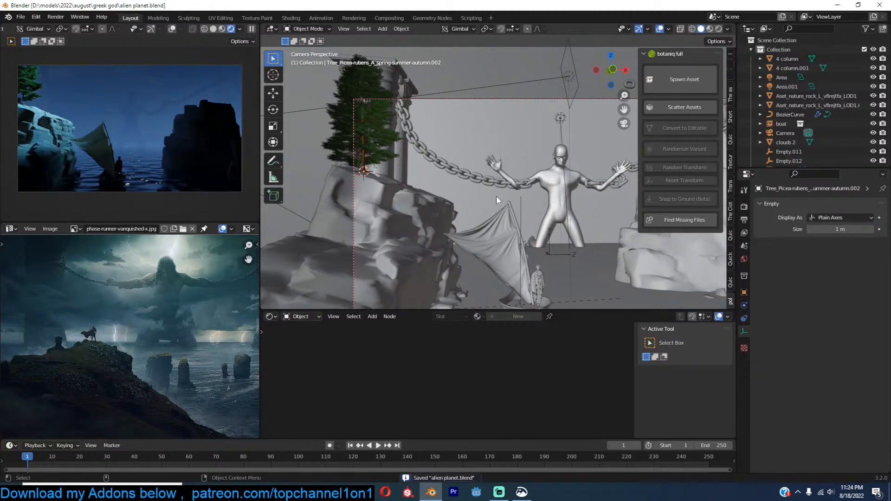
shift+middle_drag(496, 196, 480, 179)
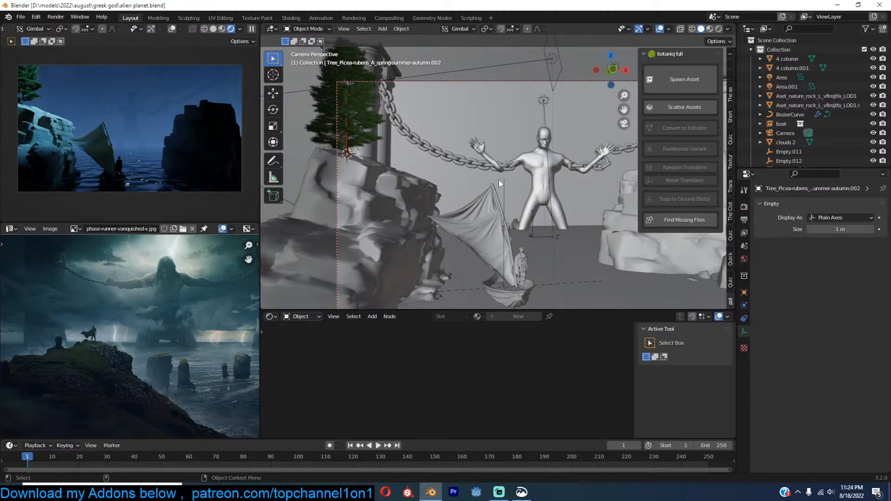
Step: Select the area light above the giant and change its colour to near white
scroll(514, 182, down, 2)
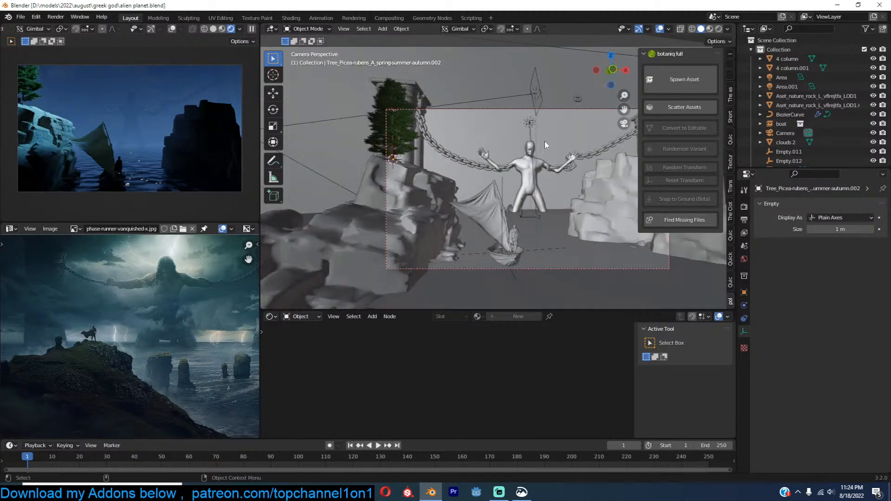
click(542, 104)
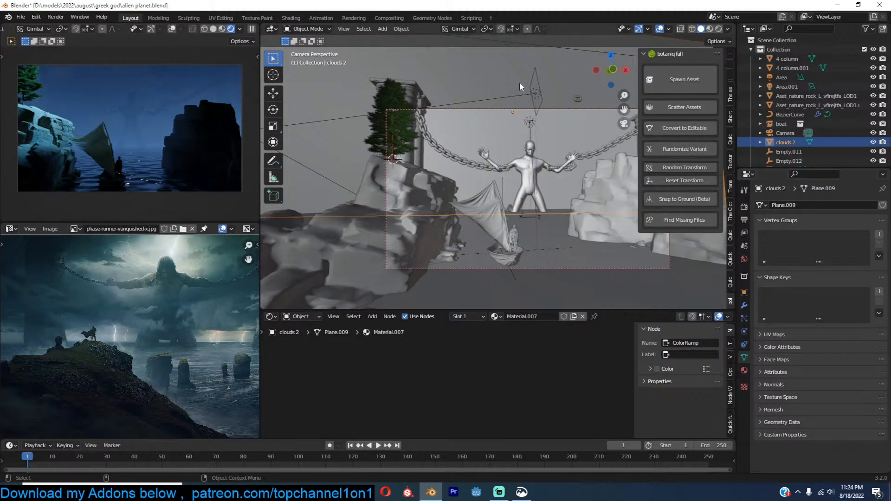
click(833, 258)
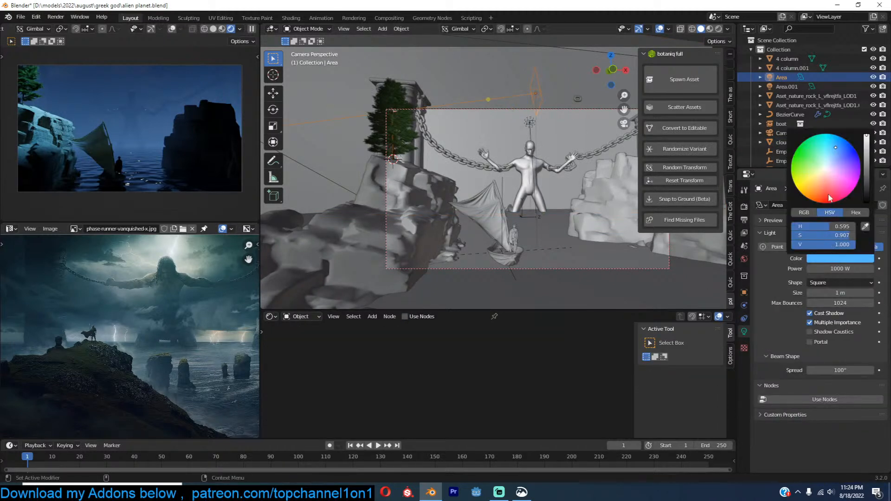
click(823, 171)
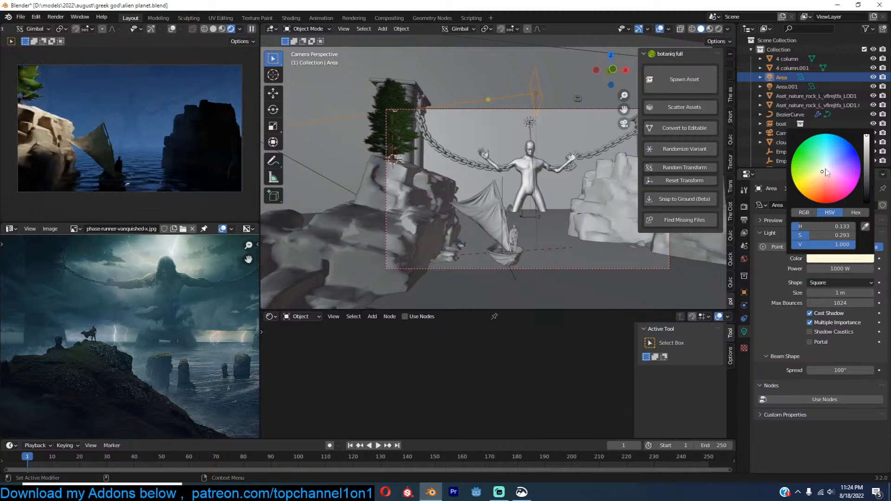
click(825, 170)
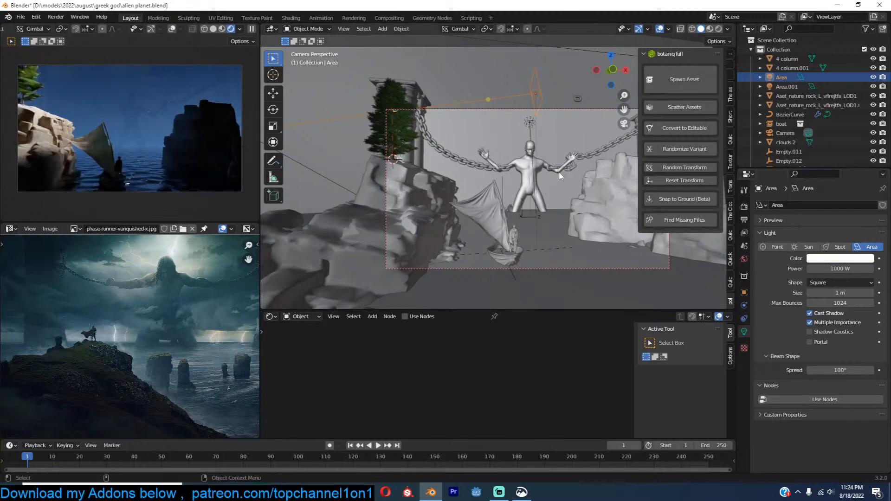
Step: Scale up the area light, then move it up and right of the giant and rotate it to face the rocks
key(s)
click(551, 191)
scroll(552, 191, down, 2)
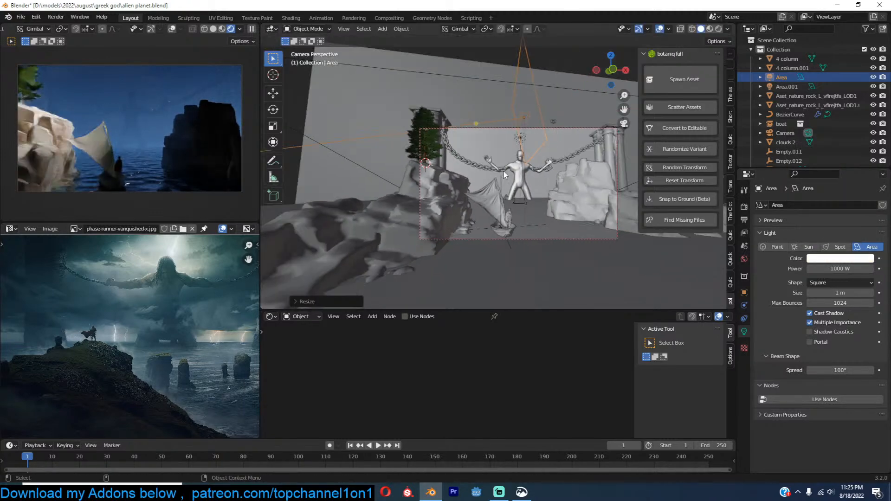
drag(546, 147, 599, 113)
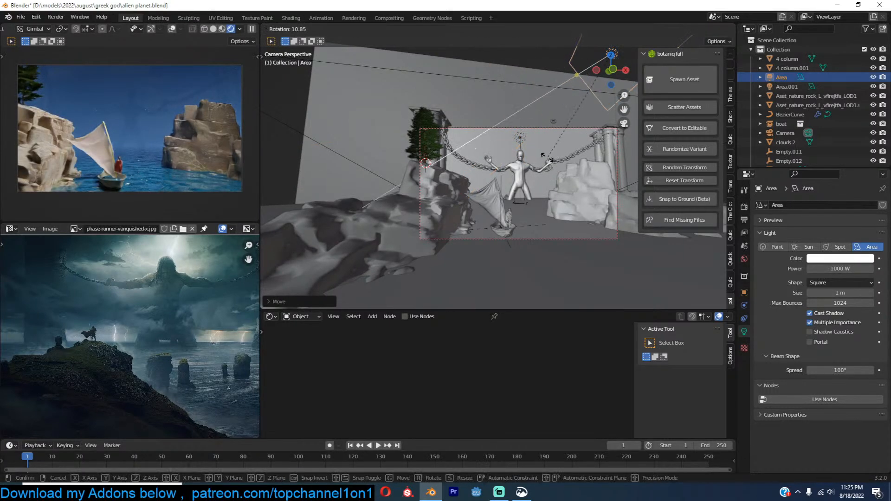
Step: Set the area light's power to 10 W
double_click(831, 268)
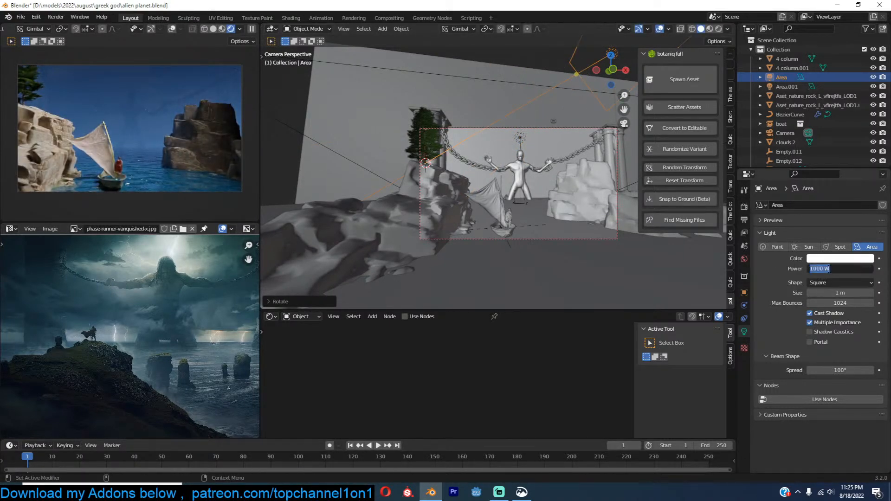
text(10)
key(Return)
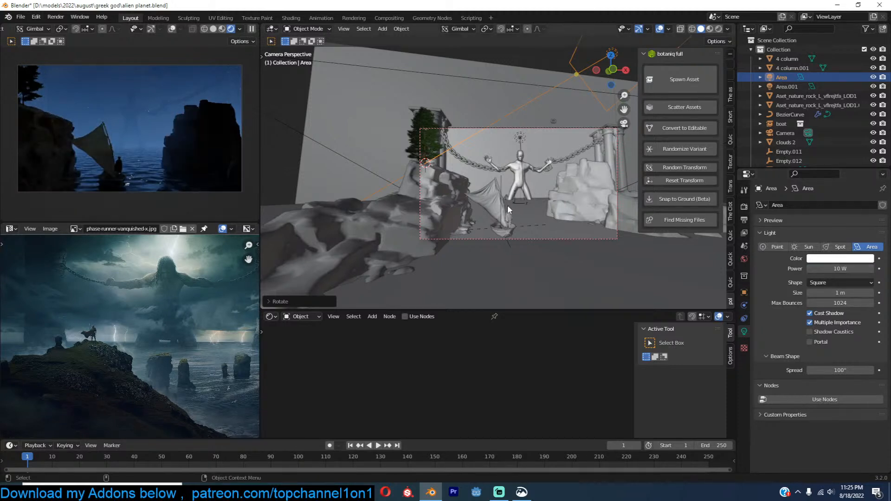
Step: Rotate the large area light freely and shift it left over the spruce rock
key(alt+a)
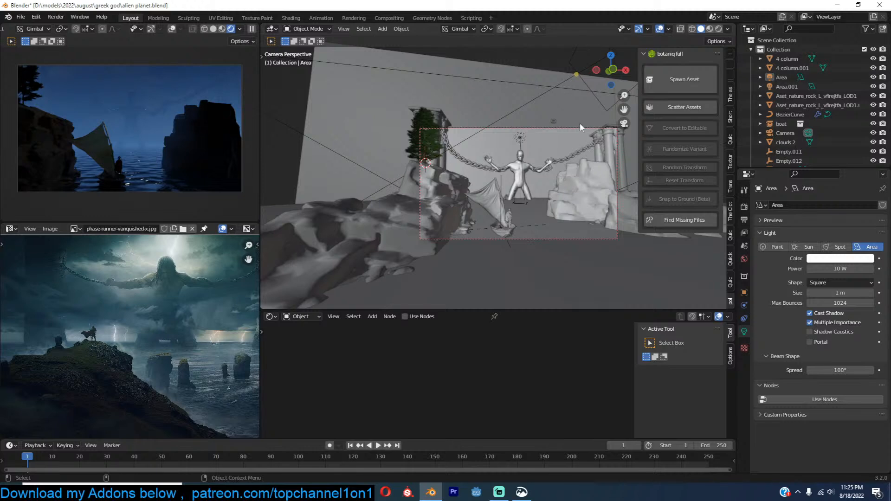
click(550, 96)
key(r)
key(r)
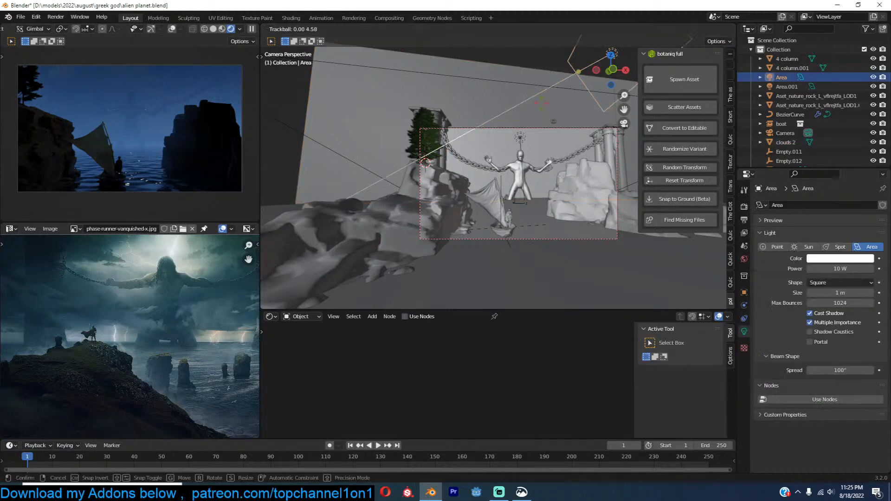
click(569, 99)
key(g)
click(441, 130)
Step: Move the area light away from the camera, past the rocks and toward the giant
middle_drag(413, 181, 534, 202)
scroll(504, 207, down, 5)
key(KP_Decimal)
scroll(504, 208, down, 3)
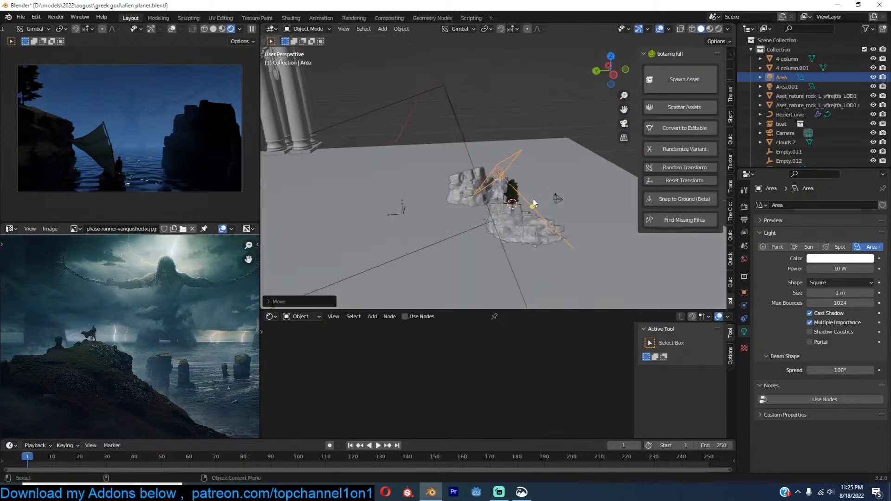
key(g)
click(437, 183)
Step: Scale down the area light and rotate it to aim at the left rock and boat
key(s)
click(470, 195)
key(r)
key(r)
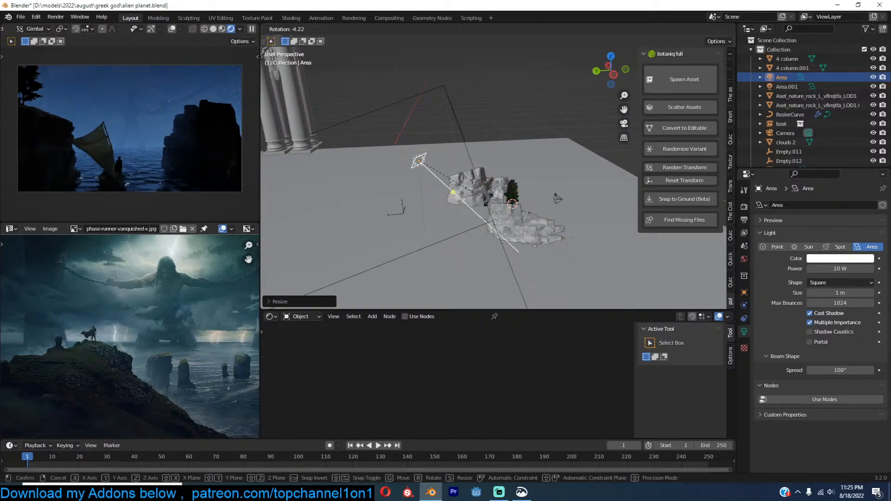
click(492, 197)
Step: Set the area light's power to 1000 W and darken its colour to grey
click(843, 267)
text(1000)
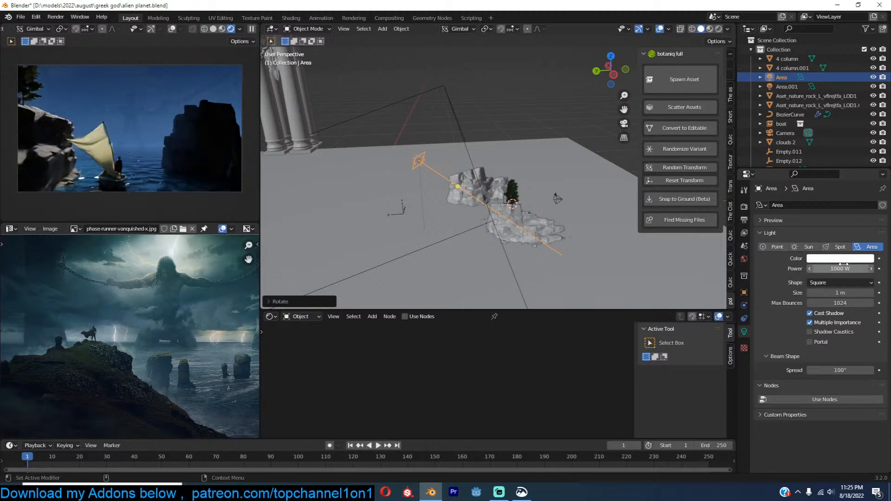
key(Return)
middle_drag(589, 167, 523, 149)
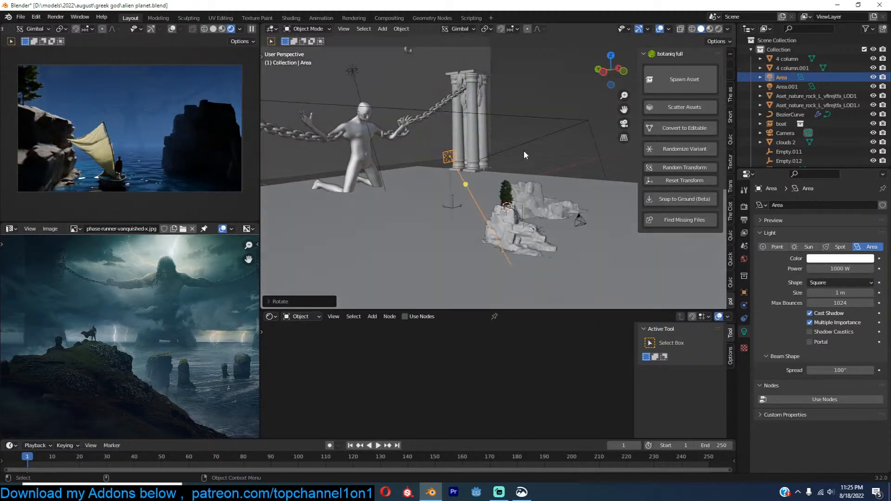
click(842, 259)
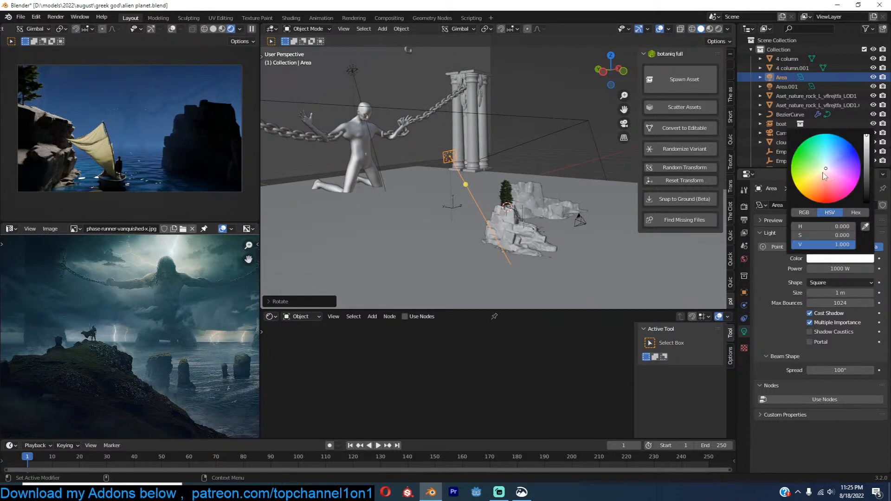
click(867, 177)
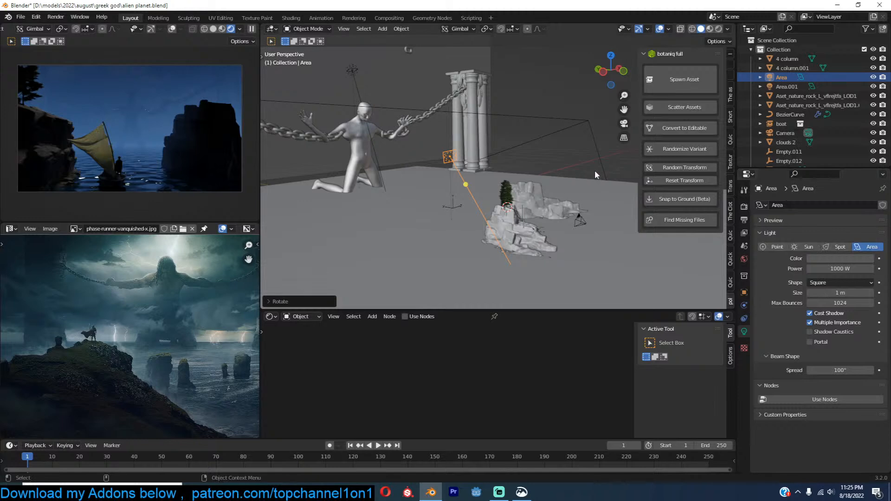
Step: Scale up the roman soldier standing in the boat and save the file
key(KP_0)
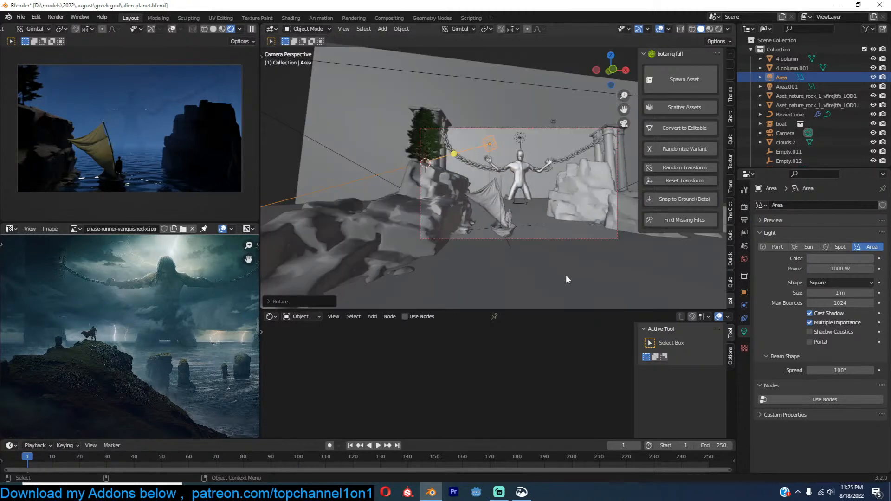
scroll(545, 263, up, 3)
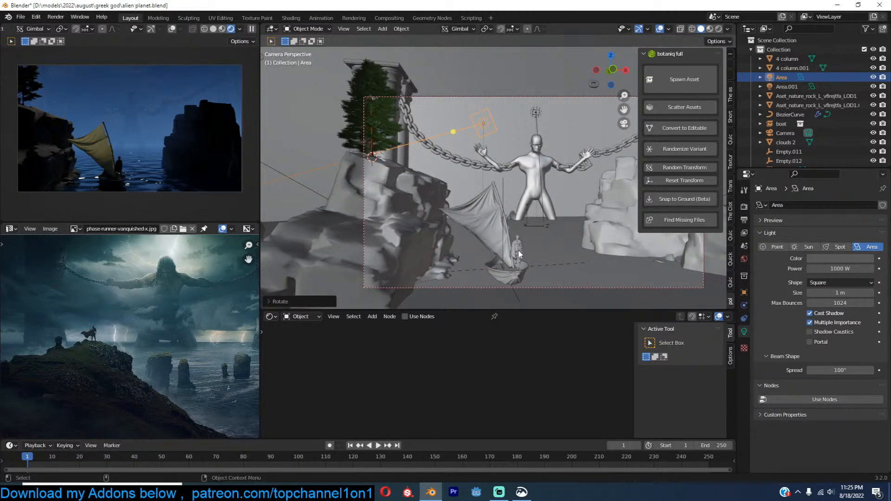
click(518, 250)
key(s)
click(570, 222)
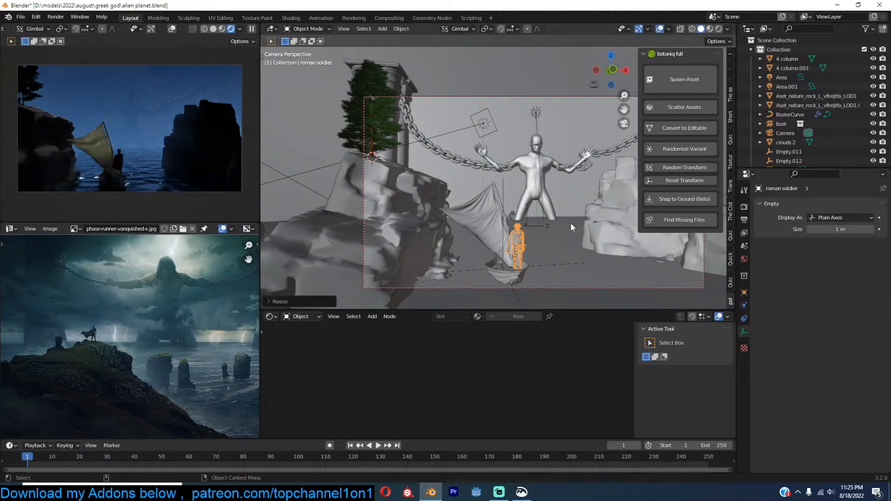
click(578, 221)
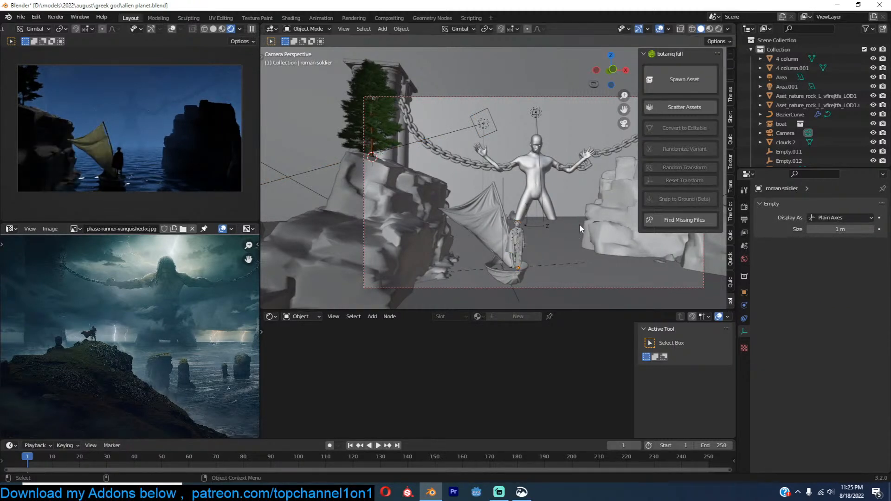
key(ctrl+s)
Step: Pull the camera back to a wider framing with the whole spruce, both rocks and the giant, and save the file
scroll(205, 332, down, 3)
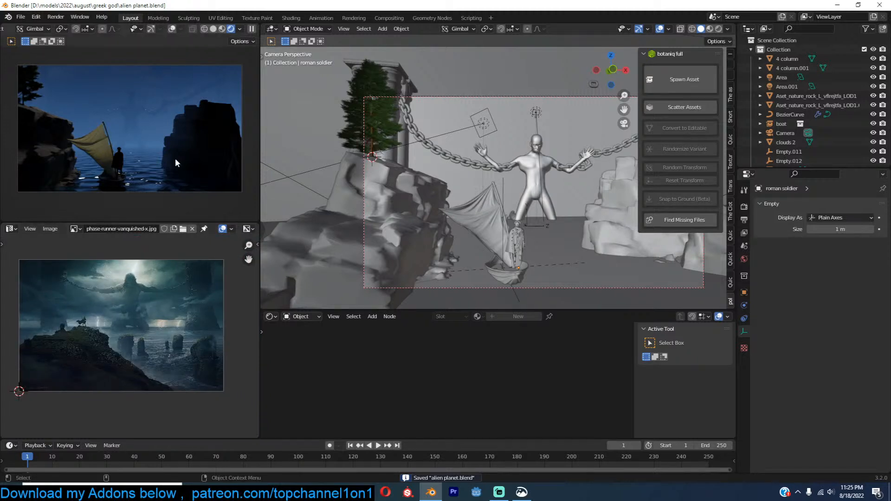
scroll(175, 162, up, 3)
scroll(176, 169, down, 3)
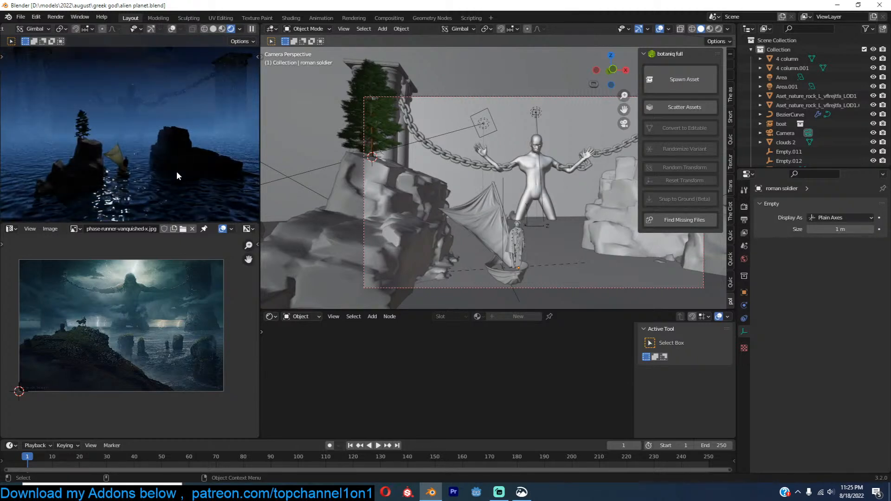
middle_drag(180, 171, 184, 169)
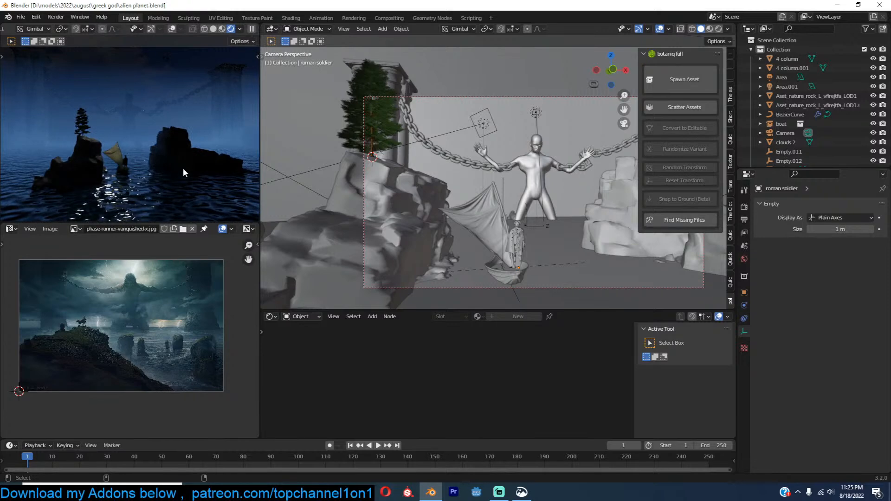
key(ctrl+alt+KP_0)
key(ctrl+s)
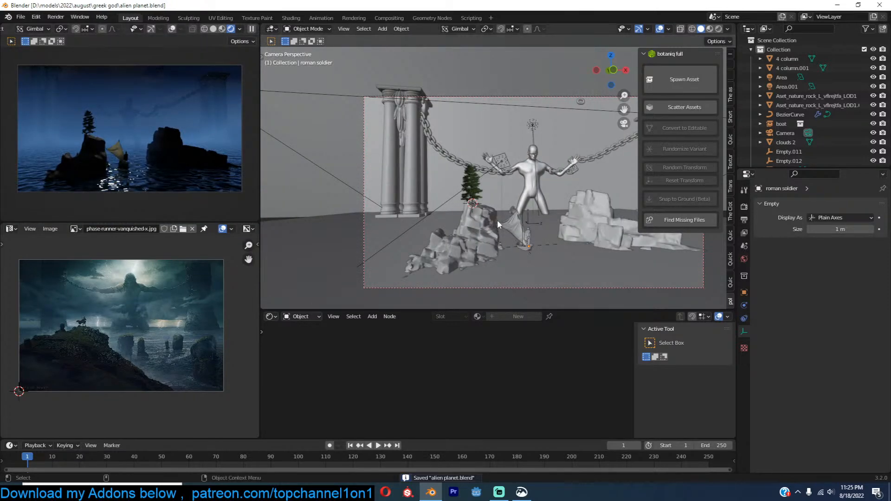
Step: Show the scene in wireframe and open the chain's Bezier curve for point editing
scroll(505, 231, up, 2)
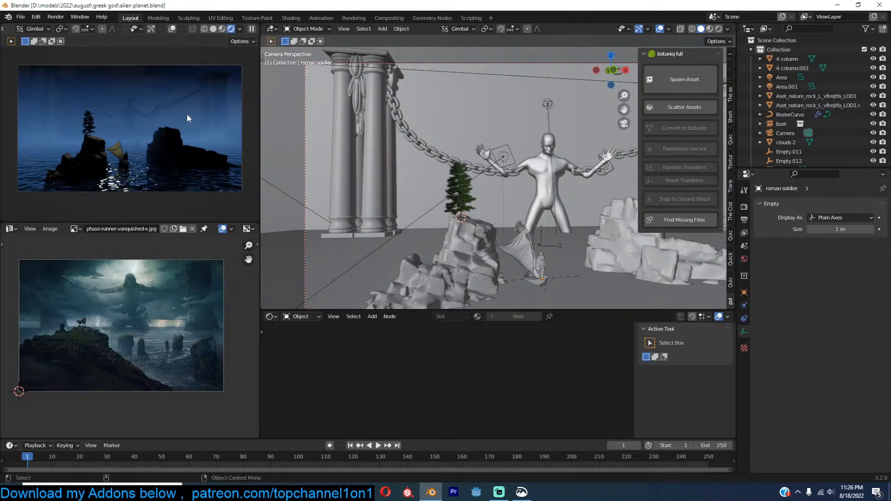
scroll(442, 171, up, 3)
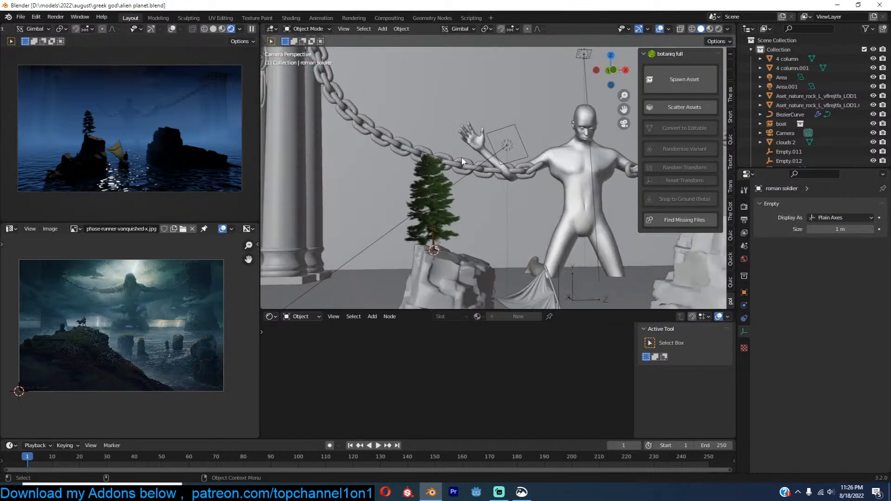
click(462, 162)
key(z)
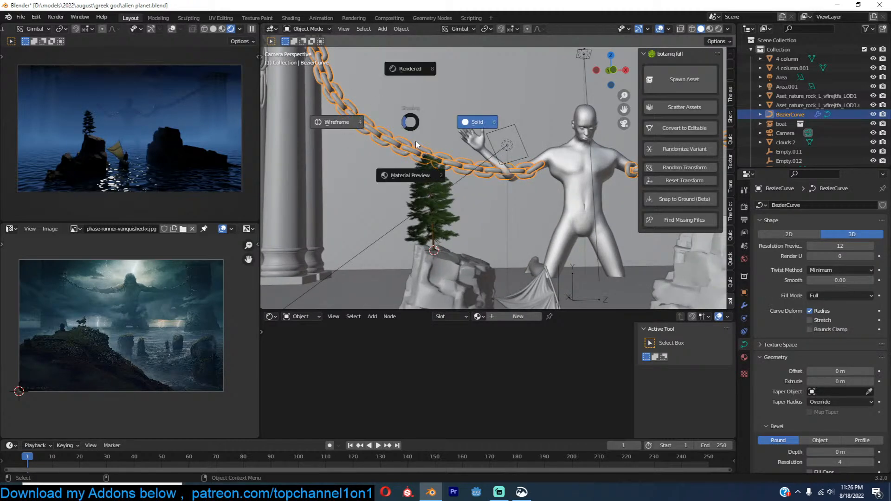
click(385, 141)
click(386, 142)
key(alt+z)
click(387, 143)
key(Tab)
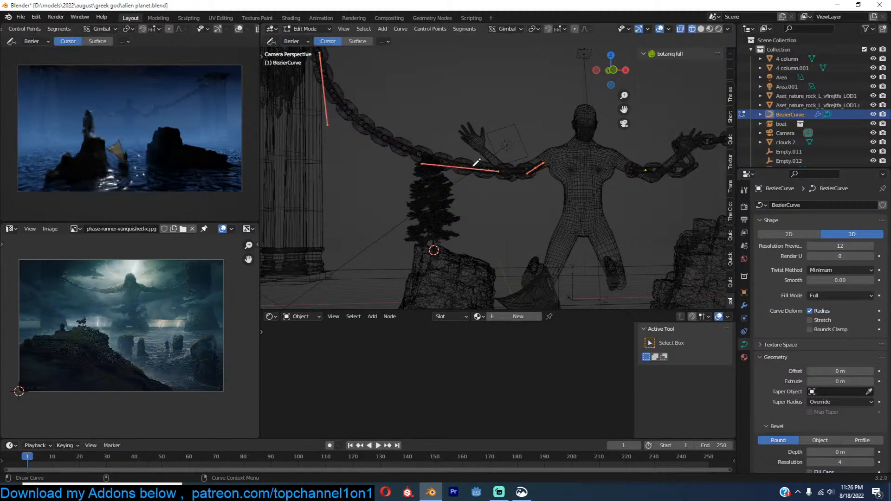
Step: Raise the chain's control point above the spruce so the chain clears the treetop, and save the file
key(t)
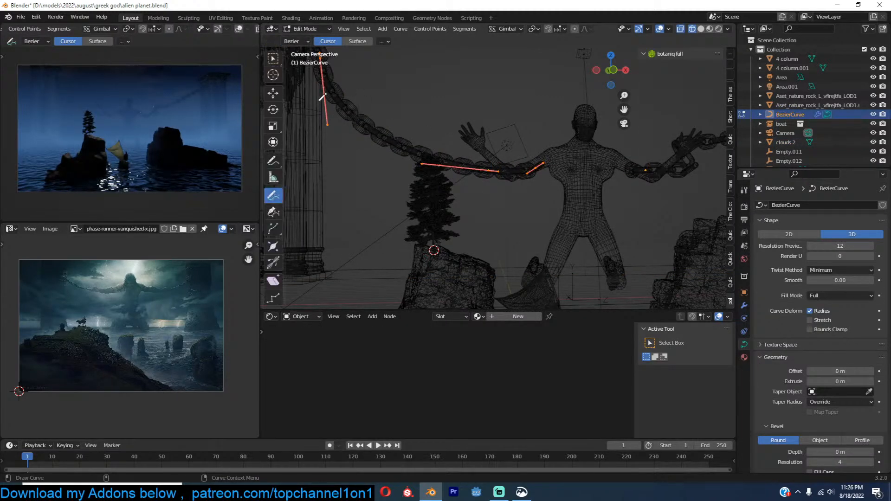
click(275, 98)
click(471, 160)
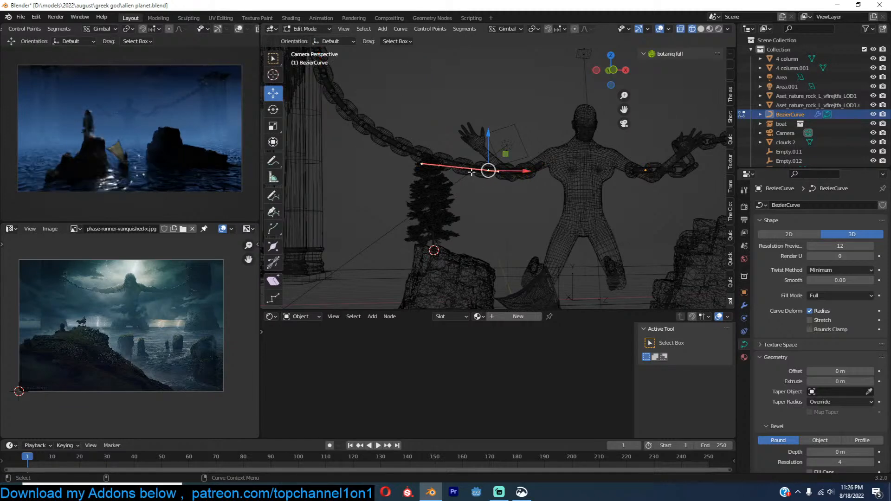
key(h)
key(ctrl+z)
key(g)
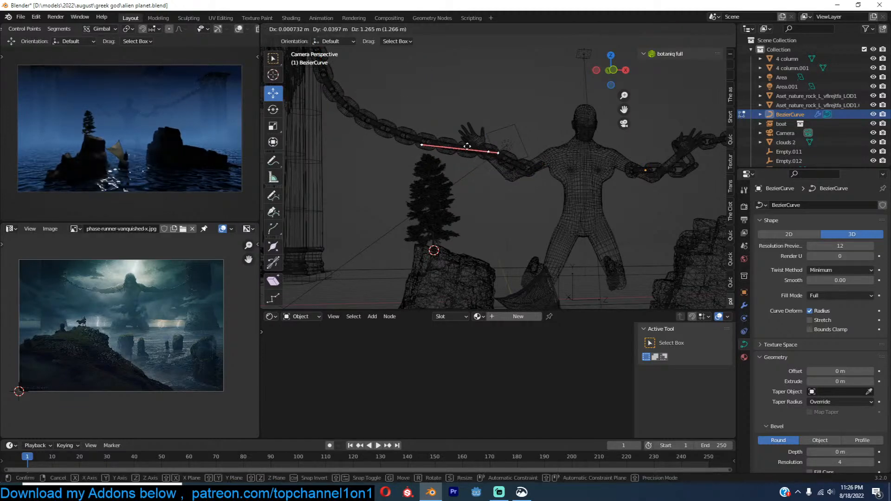
click(463, 136)
key(Tab)
click(523, 185)
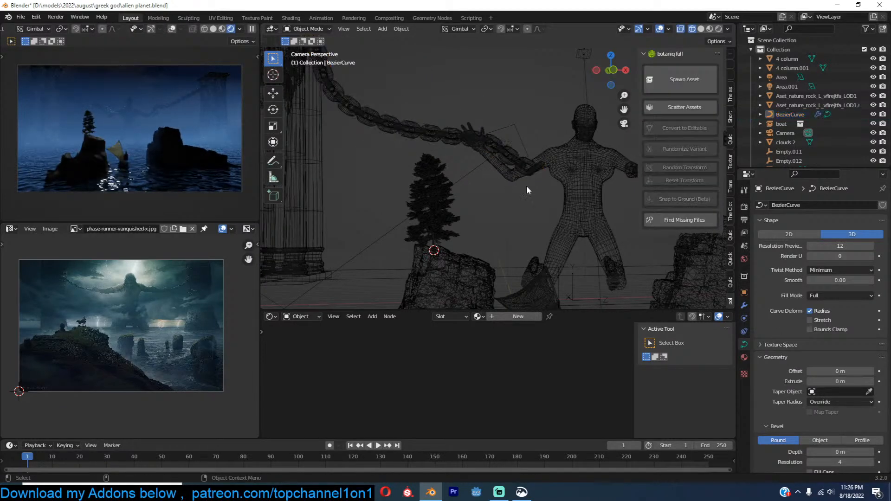
key(ctrl+s)
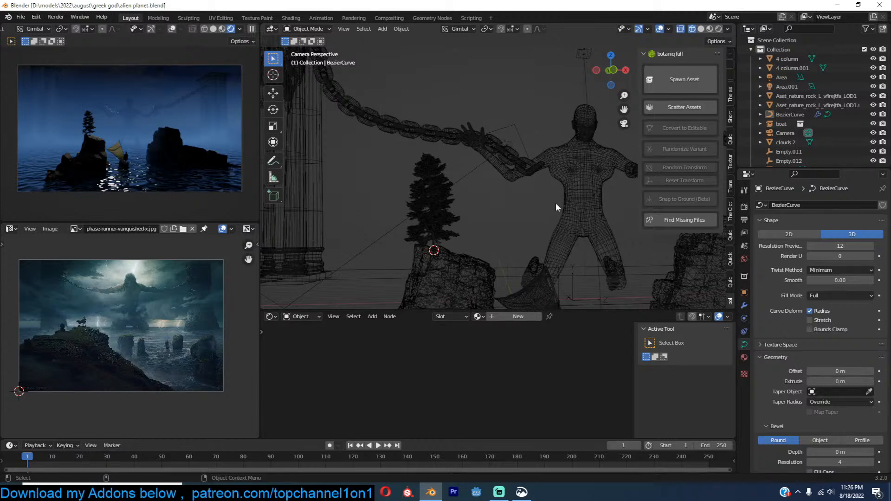
Step: Scale the right column group taller along Z and save the file
shift+middle_drag(583, 188, 536, 202)
shift+middle_drag(603, 174, 490, 190)
scroll(499, 190, down, 5)
click(608, 157)
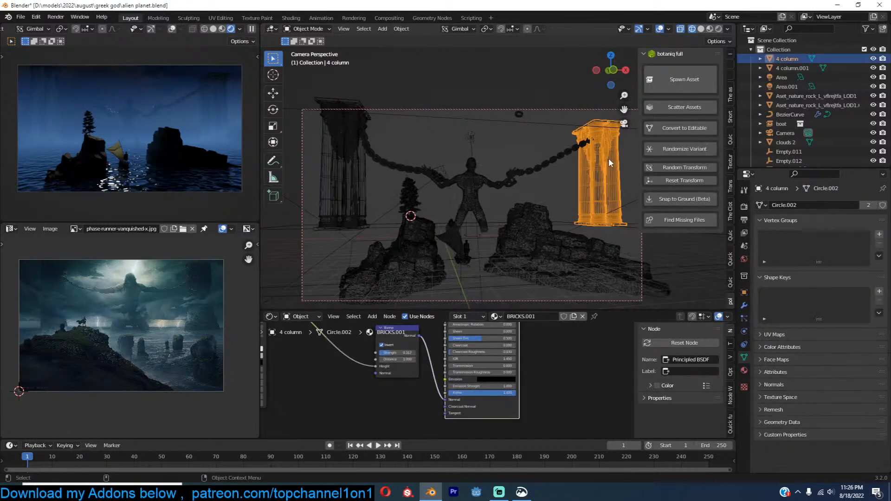
key(s)
key(z)
click(623, 145)
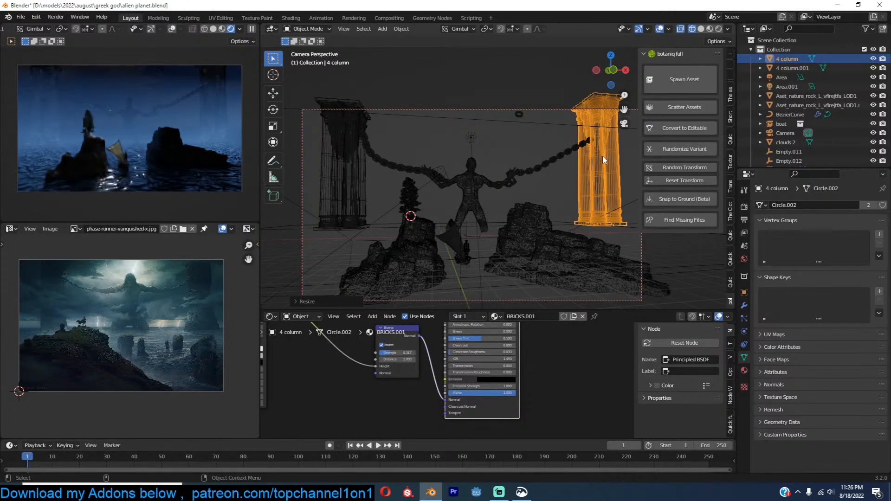
key(ctrl+s)
click(574, 173)
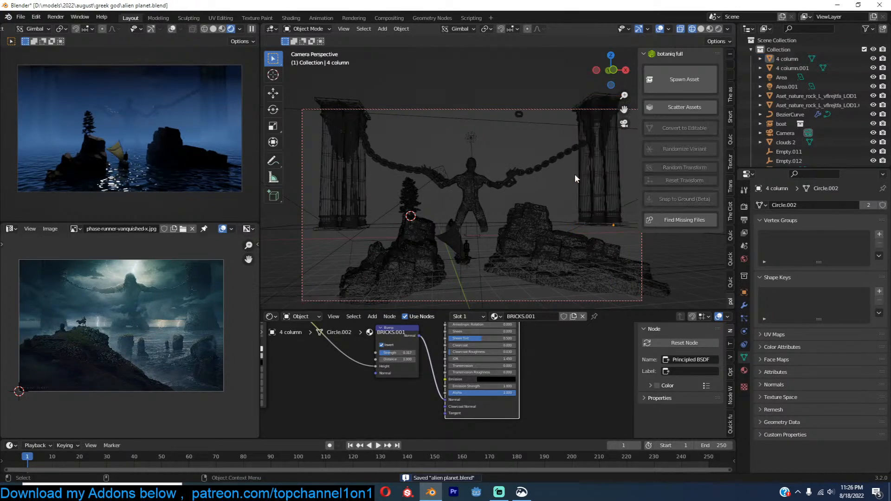
Step: In solid shading, duplicate the area light above the giant, place the copy beside the right column and rotate it toward the giant
key(z)
click(461, 143)
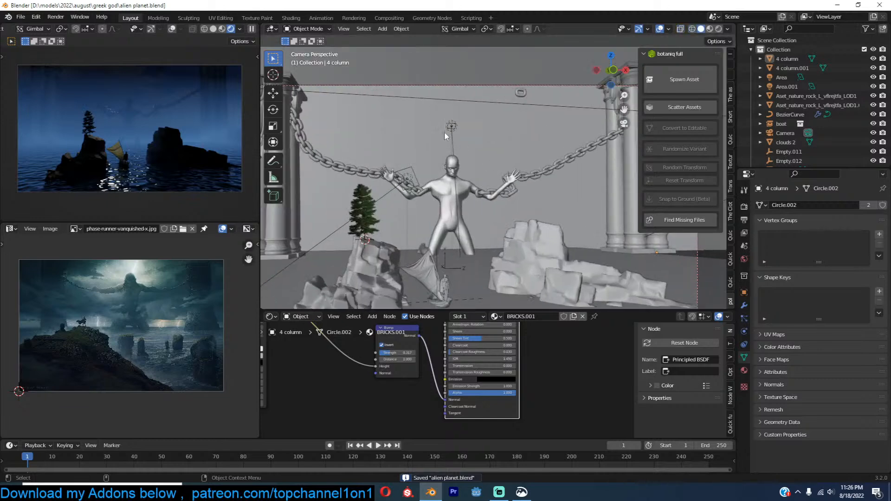
click(453, 124)
key(shift+d)
click(599, 106)
key(r)
click(549, 162)
Step: Set the duplicated area light's power to 100000 W and its beam spread to 2°
click(840, 268)
text(100000)
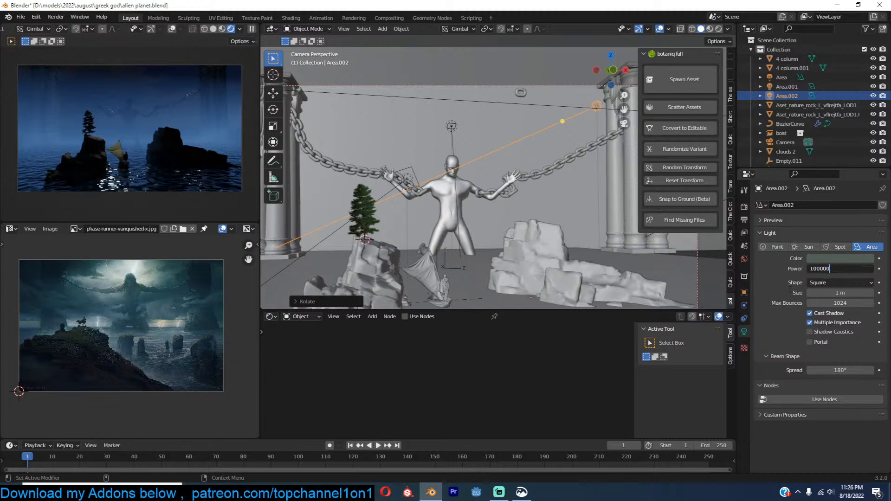
key(Return)
click(848, 371)
text(2)
key(Return)
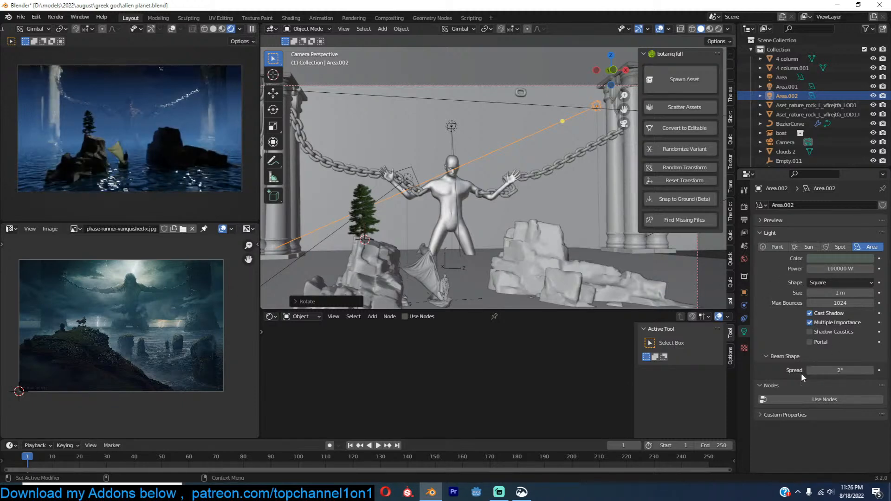
Step: Move the duplicated area light in front of the giant, working from above, and widen its spread to 10°
key(KP_0)
key(KP_7)
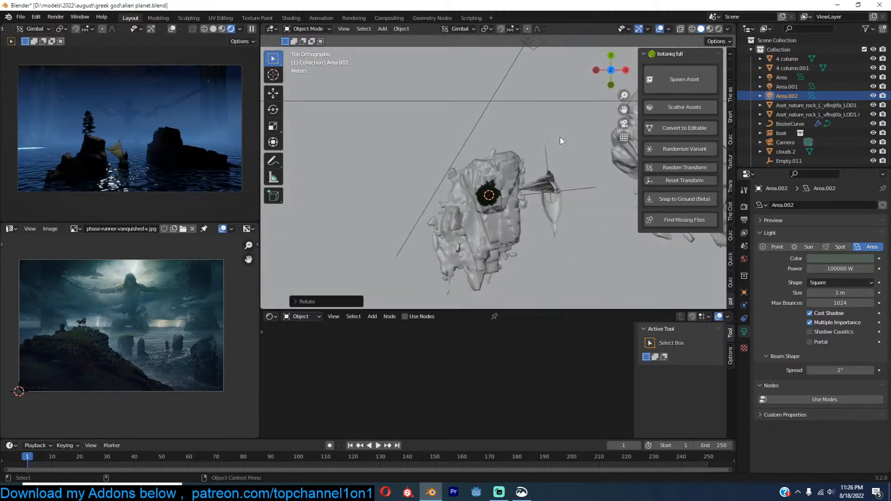
key(Home)
key(g)
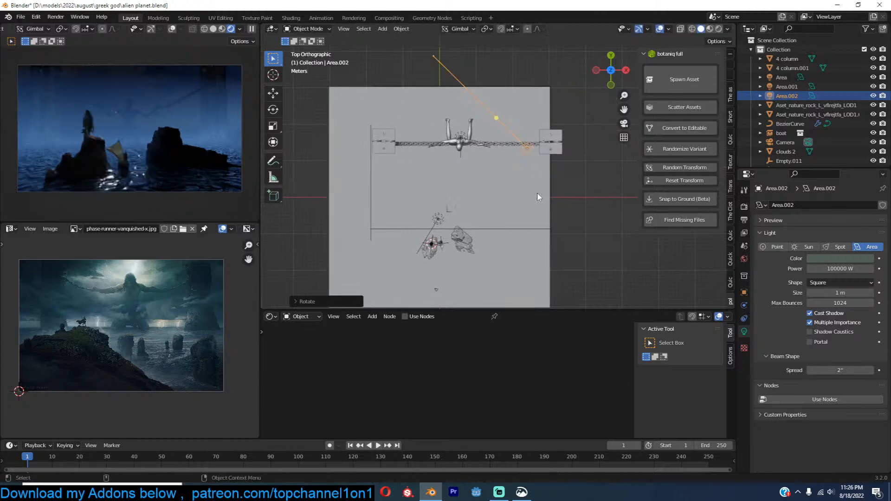
click(515, 236)
scroll(531, 215, up, 3)
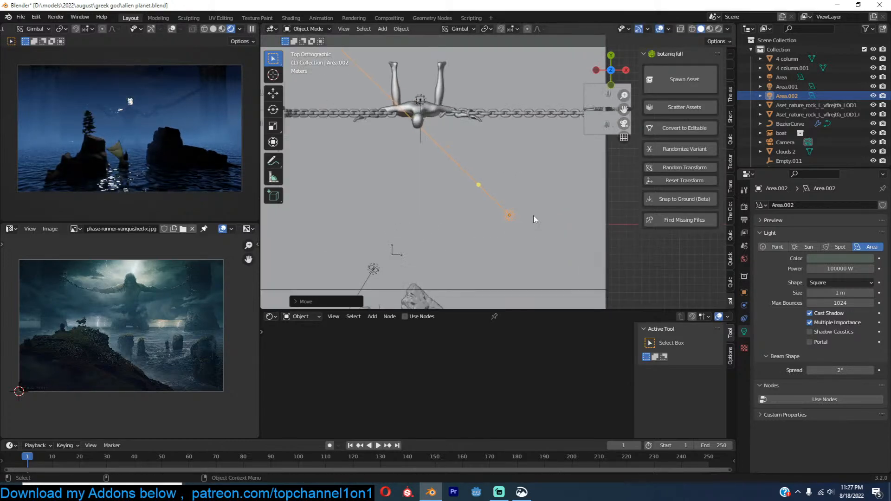
drag(830, 370, 848, 369)
middle_drag(436, 163, 439, 105)
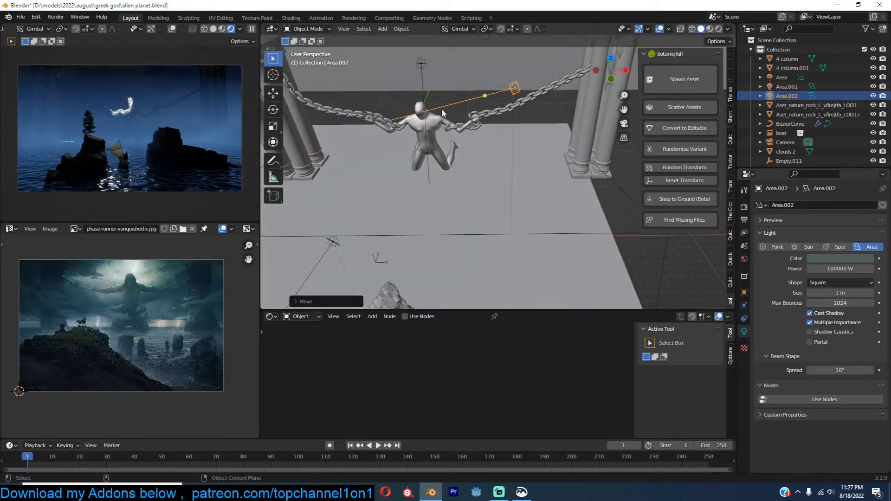
Step: Check the light's placement around the giant and save the file
middle_drag(467, 136, 433, 139)
scroll(457, 185, down, 4)
key(ctrl+s)
Step: Select the volumetric box around the scene and try to raise it along Z
middle_drag(506, 236, 482, 211)
click(483, 213)
click(484, 213)
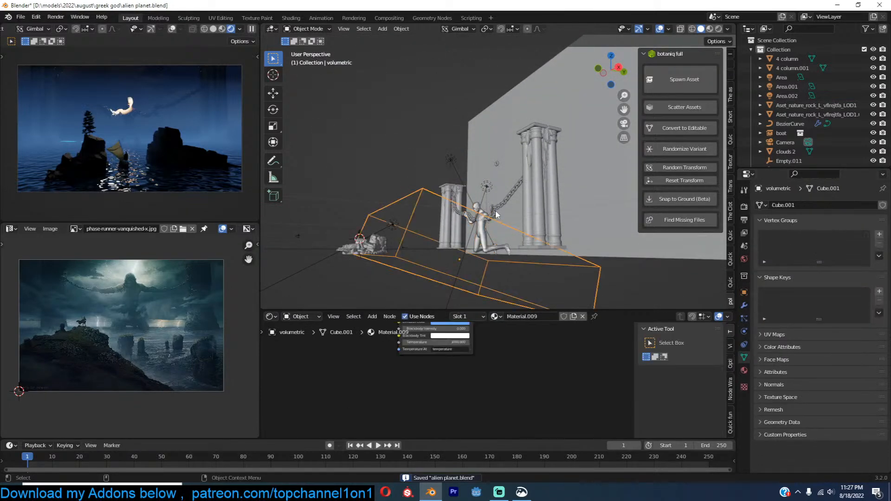
key(g)
key(z)
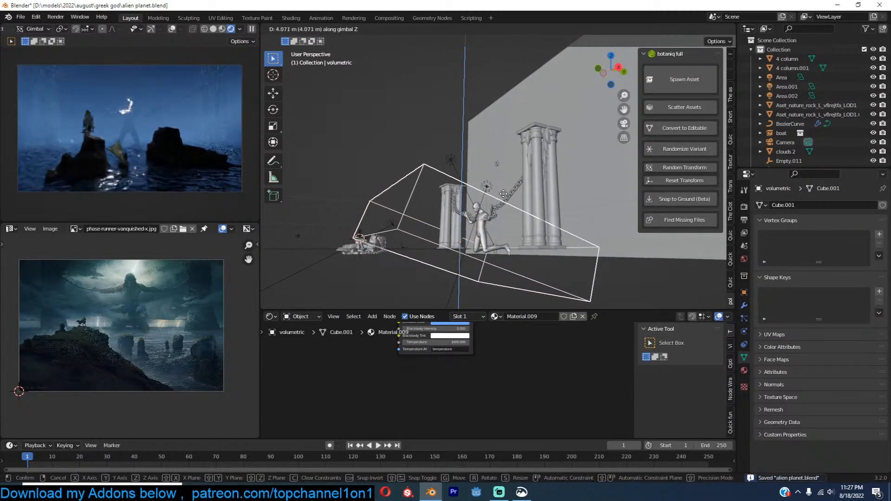
click(502, 193)
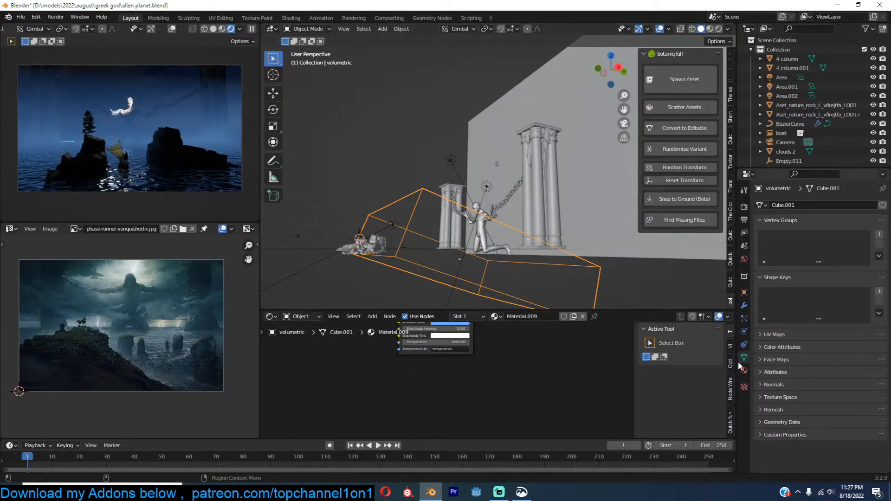
Step: Set the volumetric box material's density to 0.11 and its emission strength to 0
scroll(480, 350, down, 2)
scroll(480, 350, up, 5)
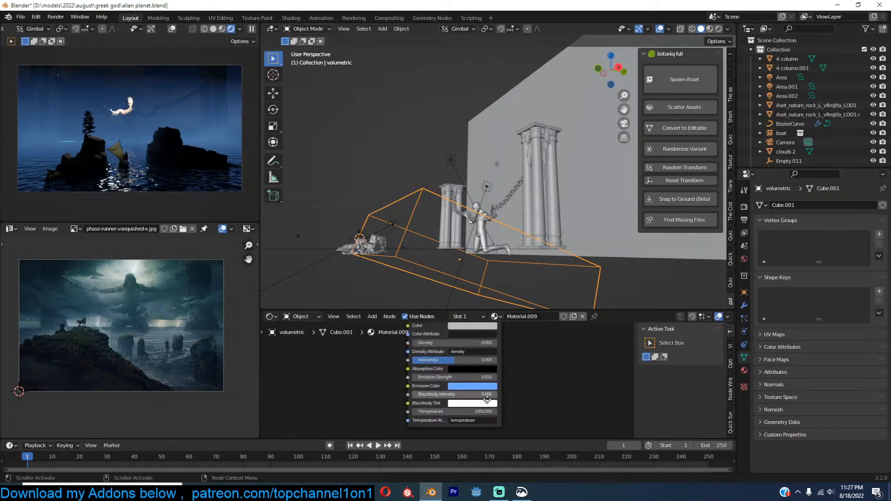
click(477, 366)
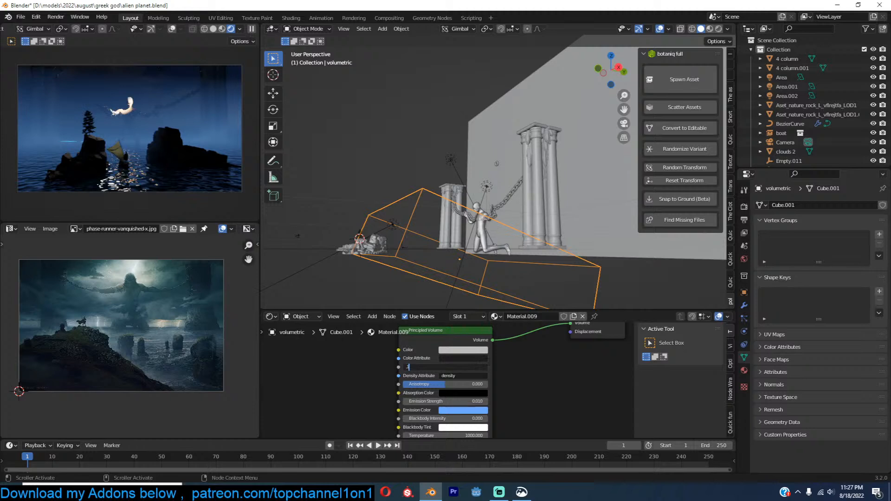
text(0.11)
key(Return)
middle_drag(488, 383, 520, 352)
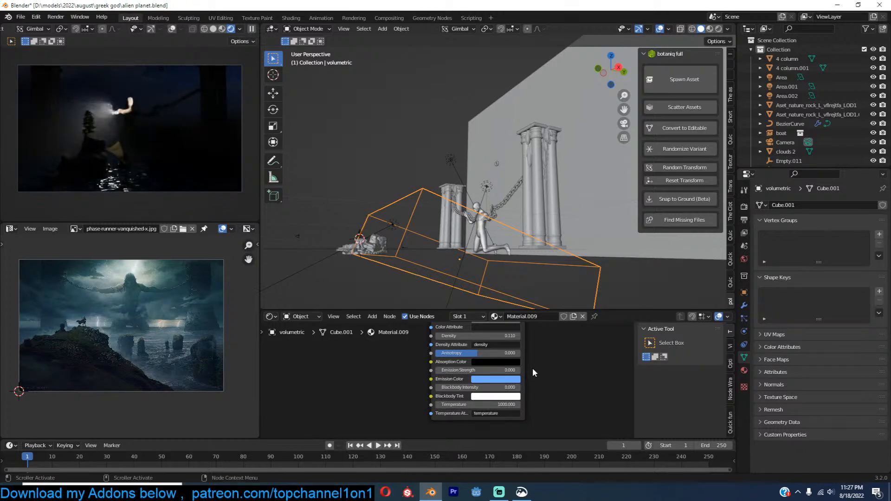
Step: Scale up the volumetric box, move it over the giant and columns, and rotate it about X
middle_drag(425, 128, 547, 187)
key(g)
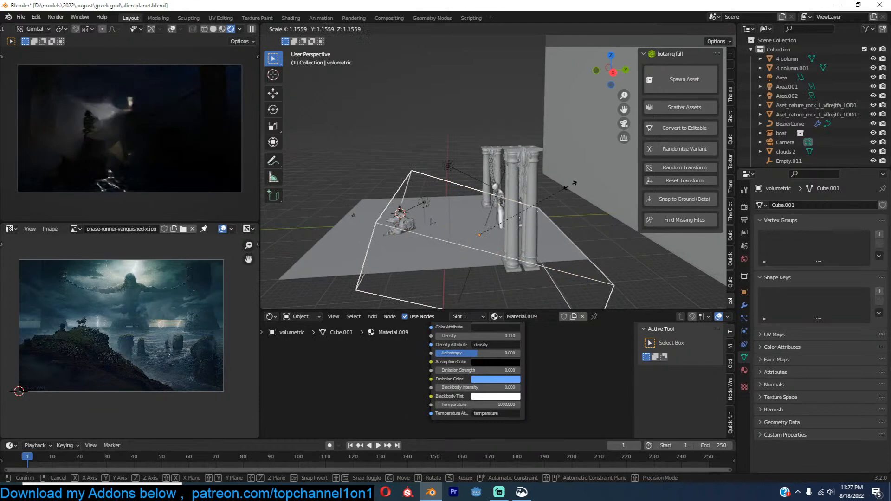
click(581, 168)
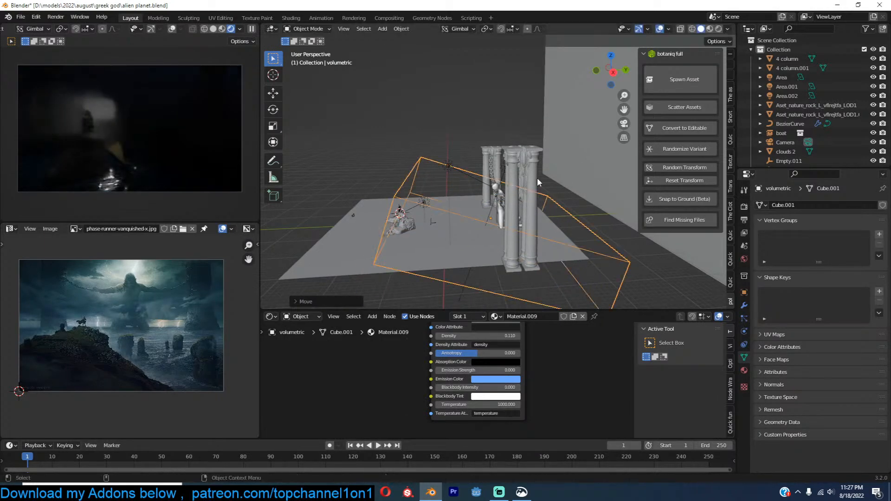
middle_drag(537, 177, 603, 174)
key(r)
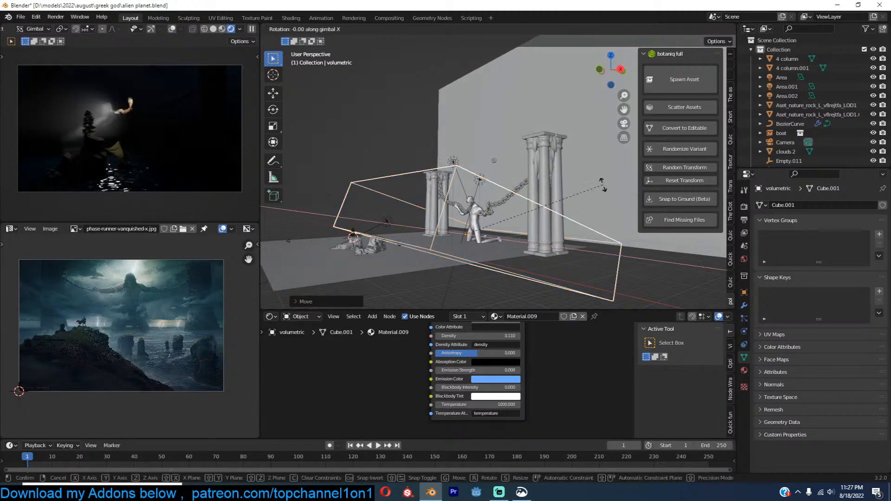
key(x)
click(606, 158)
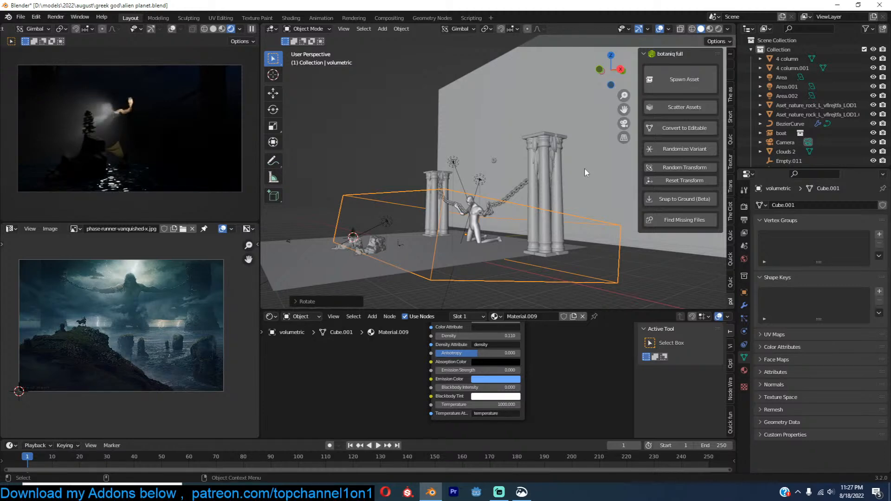
Step: Undo the volumetric box's transforms and material changes
key(ctrl+z)
key(ctrl+z)
key(ctrl+z)
key(ctrl+z)
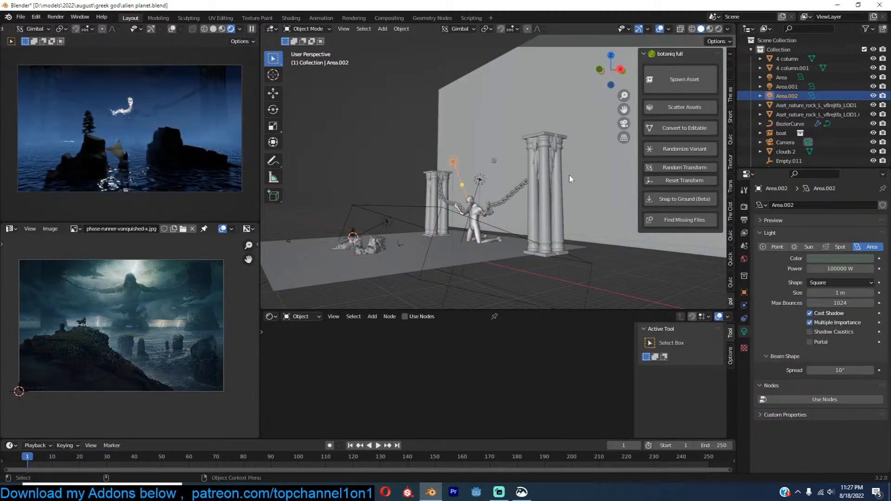
key(ctrl+z)
Step: Select the 100000 W area light in front of the giant and set its beam spread to 15°
scroll(480, 218, up, 4)
middle_drag(478, 218, 497, 215)
scroll(502, 217, up, 3)
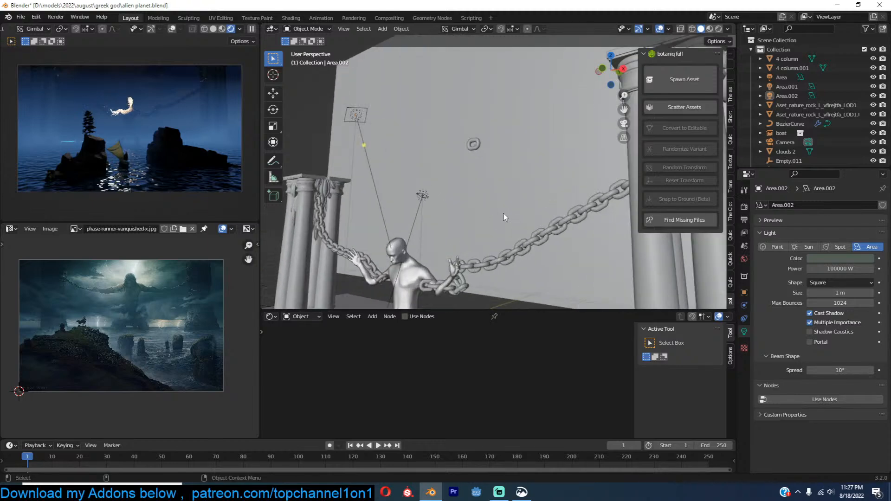
click(424, 195)
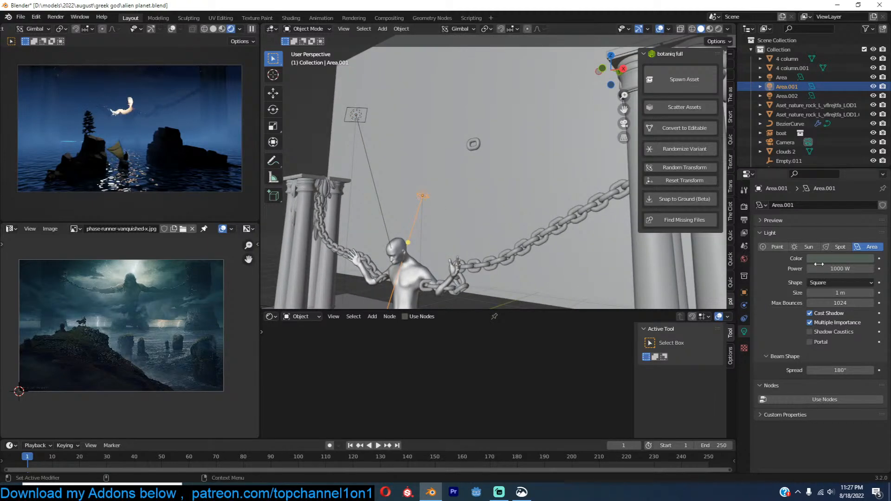
middle_drag(455, 235, 489, 225)
click(408, 107)
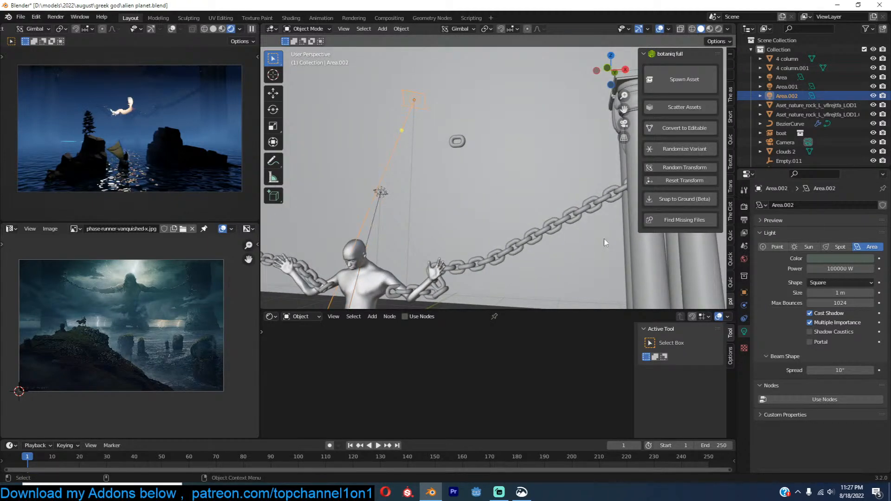
click(837, 370)
text(15)
key(Return)
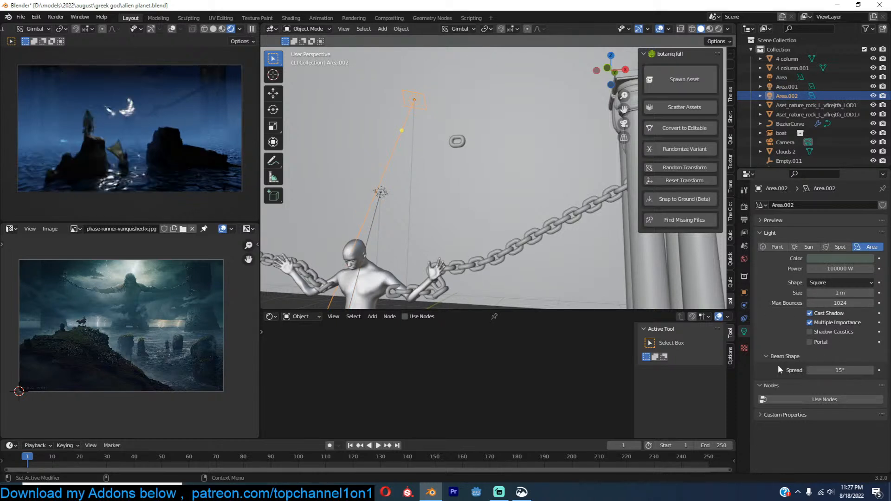
Step: Reduce the selected area light's power to 1000 W and delete the light
click(831, 268)
click(831, 269)
key(BackSpace)
key(BackSpace)
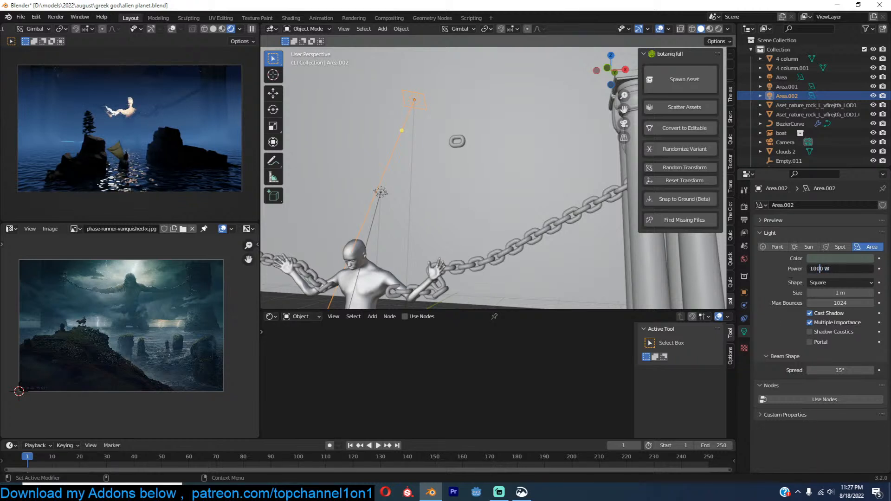
key(Return)
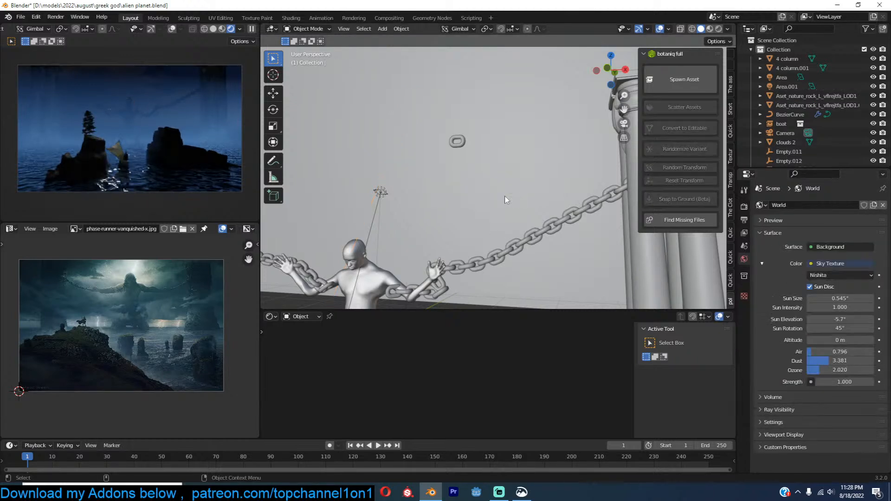
Step: Brighten the color of the area light above the giant to a pale mint
click(388, 194)
click(840, 258)
drag(866, 149, 866, 135)
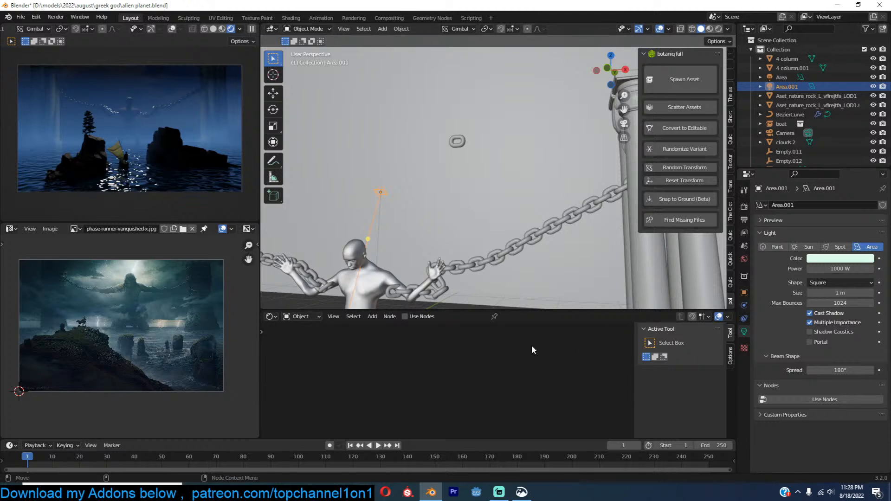
Step: Search the asset library for clouds and add the cloud asset with the 3D cursor placed at the giant in camera view
scroll(417, 208, down, 2)
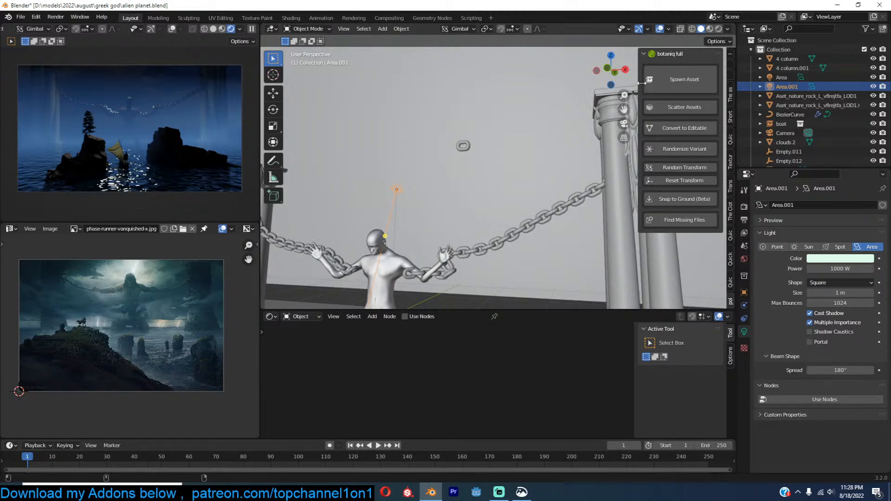
click(730, 95)
click(671, 132)
text(cloud)
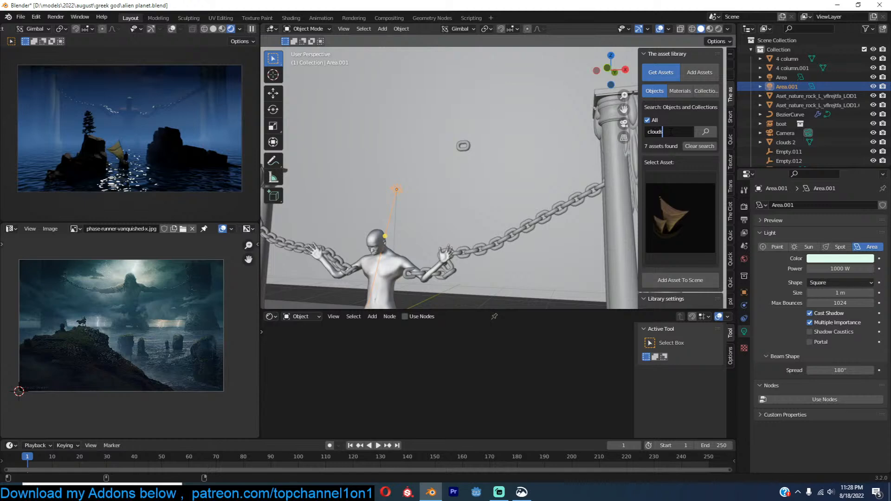
text(s)
key(Return)
click(673, 210)
click(584, 278)
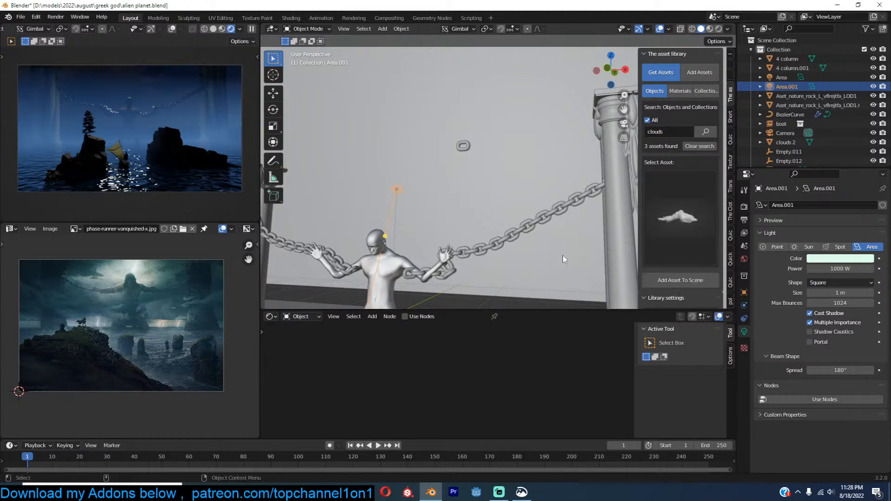
key(KP_0)
shift+right_click(458, 203)
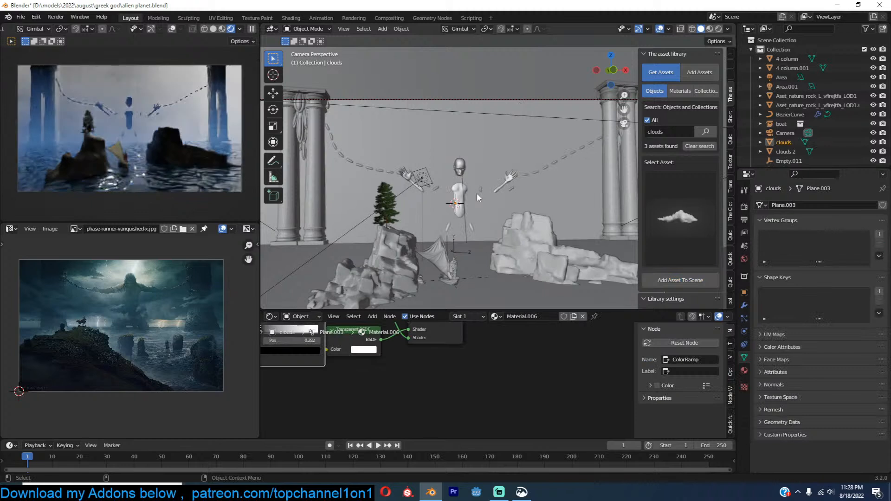
Step: Pause the rendered preview and scale down the clouds plane
click(251, 29)
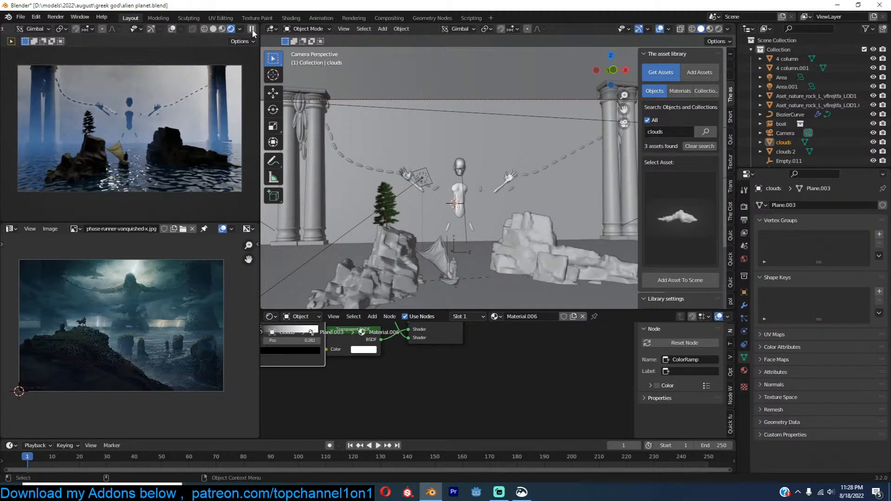
key(s)
click(469, 177)
key(s)
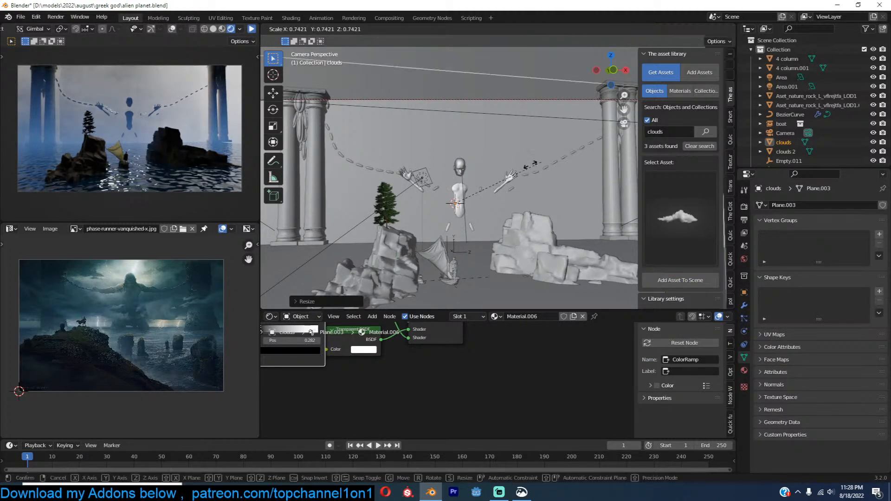
click(497, 176)
key(s)
click(519, 171)
Step: Move the clouds plane in front of the giant and resume the rendered preview
middle_drag(371, 98, 452, 148)
key(g)
click(512, 162)
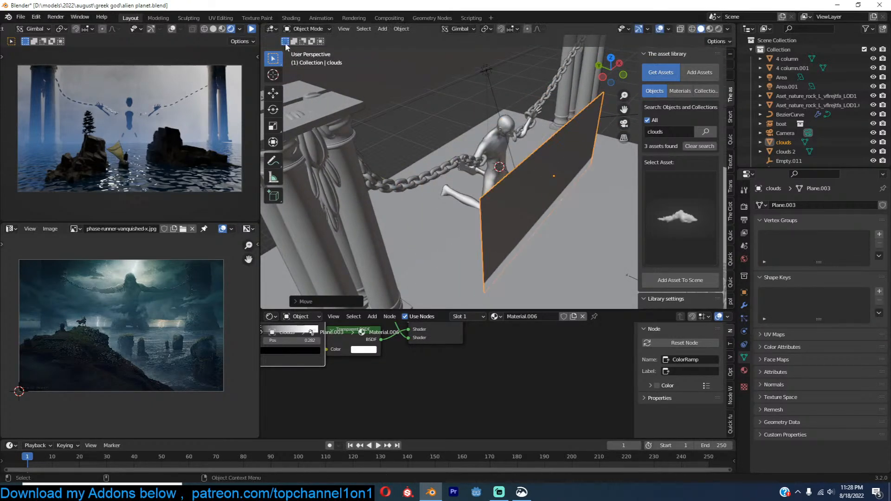
click(254, 29)
key(g)
click(536, 122)
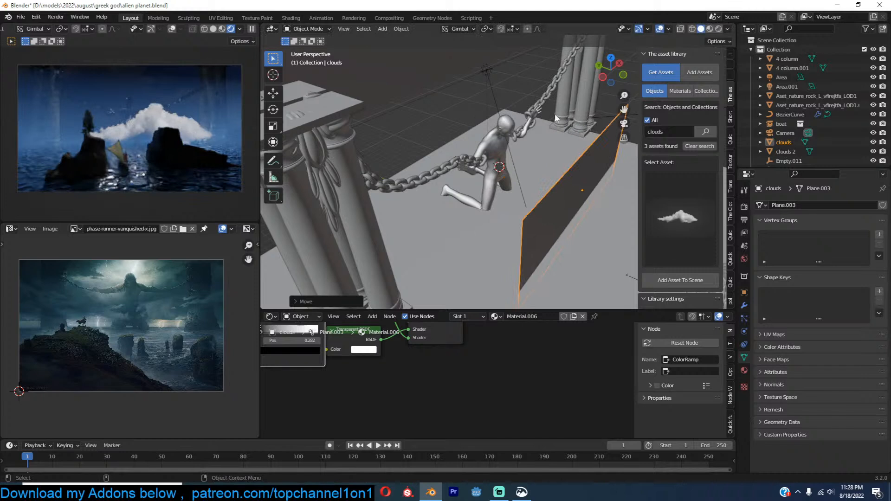
Step: Enlarge the clouds plane and raise it to hang above the rocks
key(s)
click(611, 104)
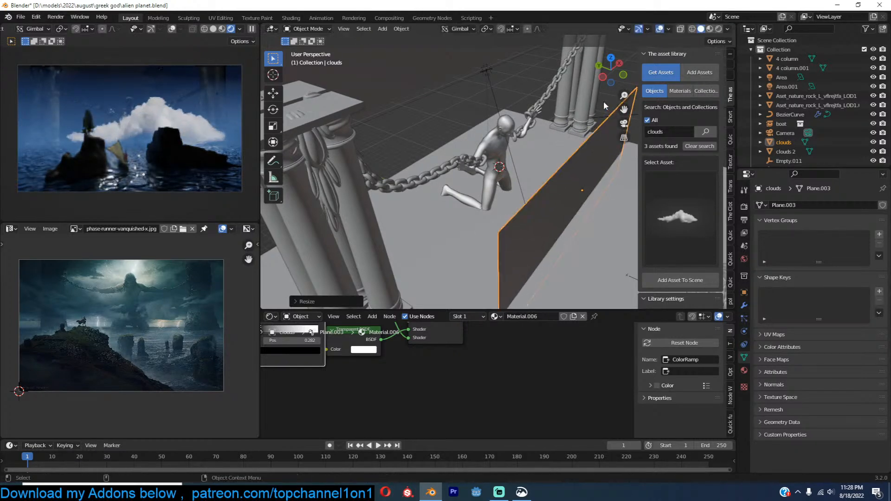
key(g)
click(590, 38)
Step: Darken the white stop of the Color Ramp in the clouds material
middle_drag(431, 342, 548, 431)
scroll(510, 400, up, 3)
middle_drag(510, 400, 513, 362)
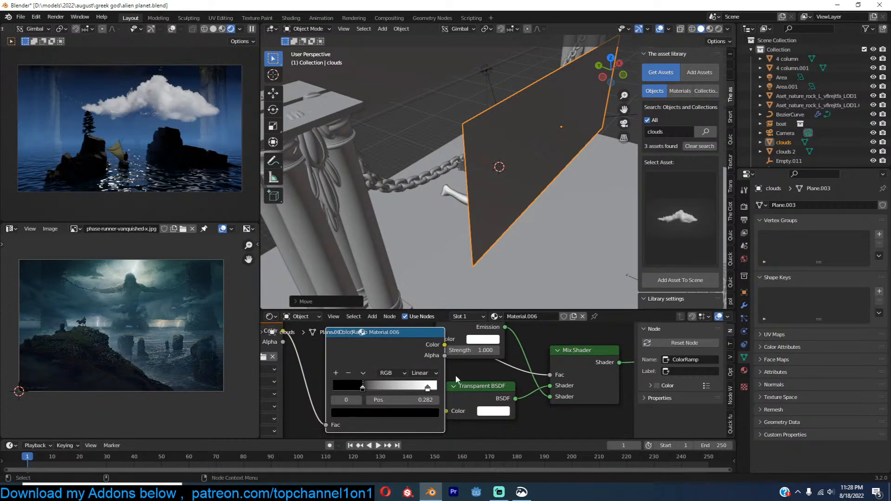
click(427, 387)
click(408, 413)
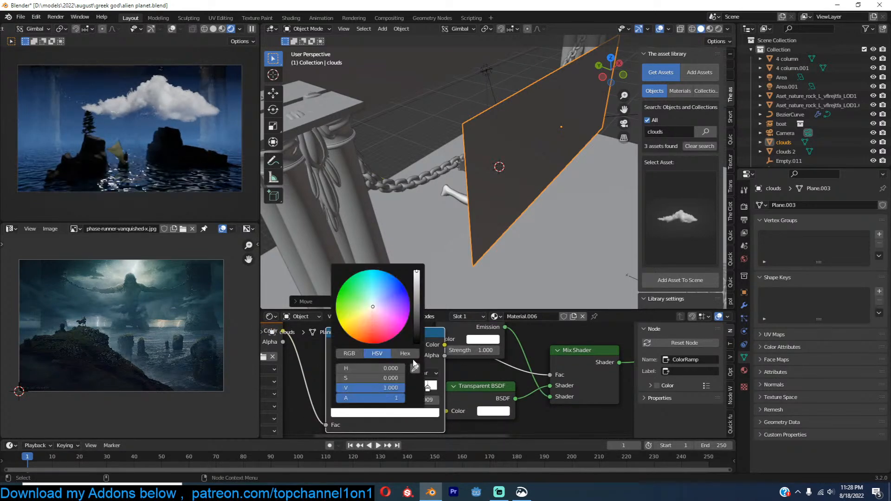
drag(416, 310, 420, 338)
Step: Delete the clouds plane and save the file
key(x)
click(594, 171)
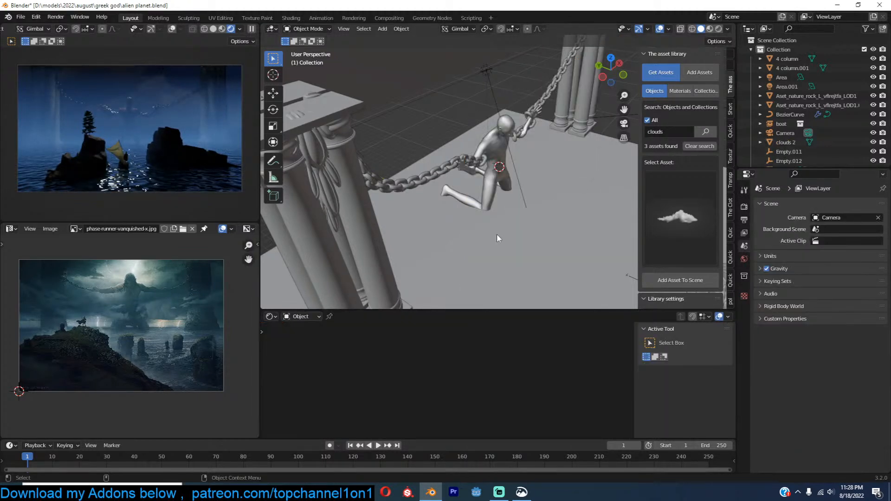
key(ctrl+s)
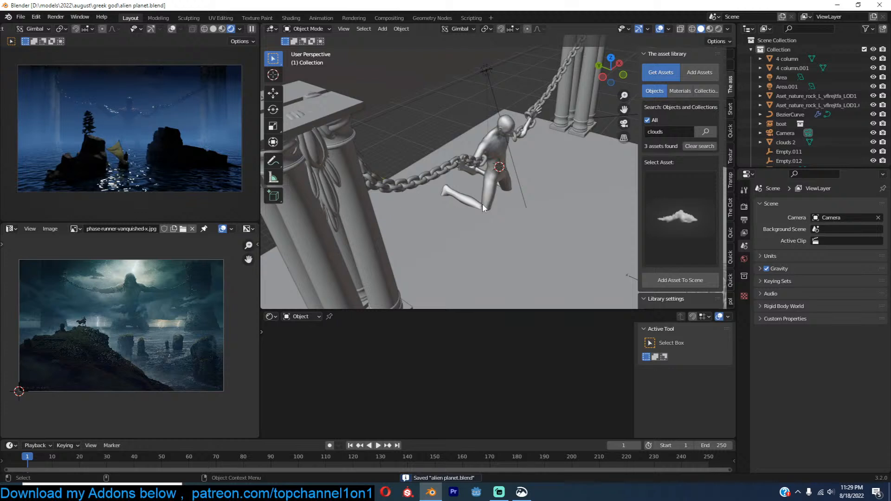